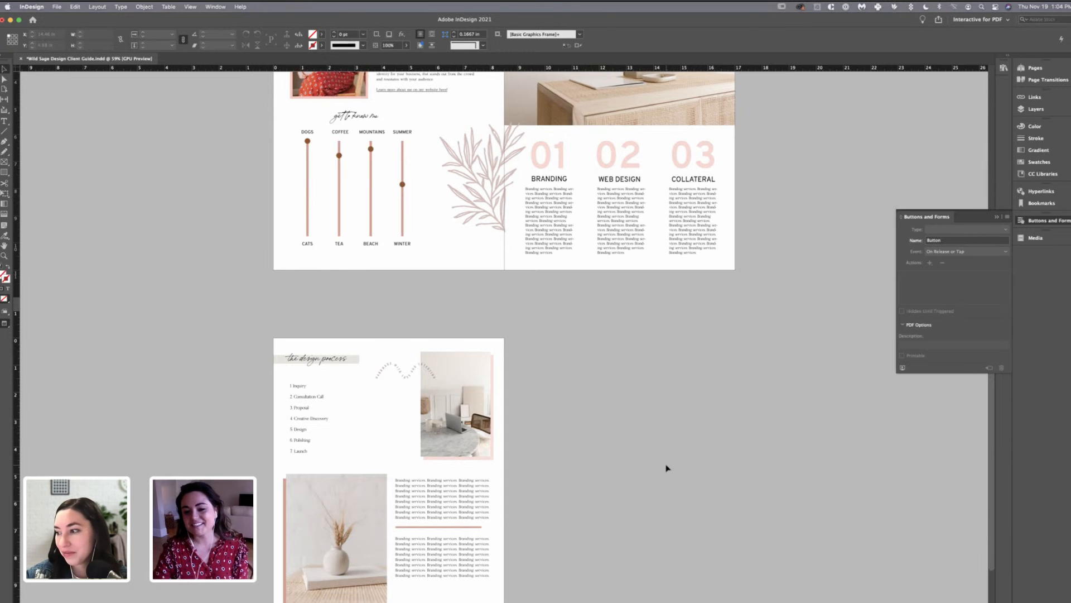
- Add a new blank page to the client guide after the design process page
{"action": "scroll", "coordinate": [666, 468], "scroll_direction": "up", "scroll_amount": 10}
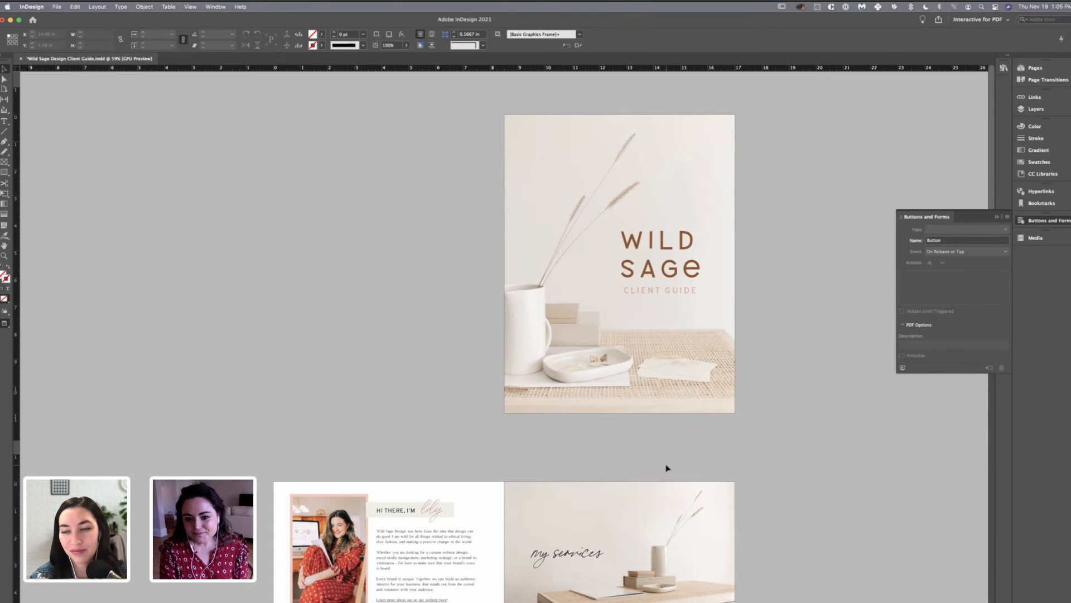
{"action": "scroll", "coordinate": [666, 468], "scroll_direction": "down", "scroll_amount": 5}
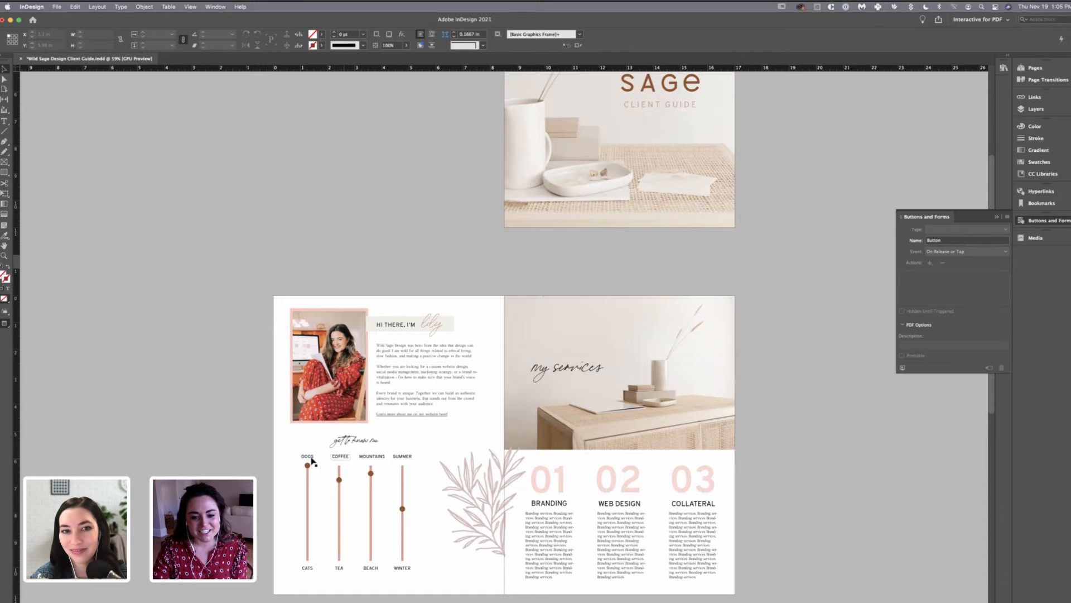
{"action": "scroll", "coordinate": [740, 454], "scroll_direction": "down", "scroll_amount": 5}
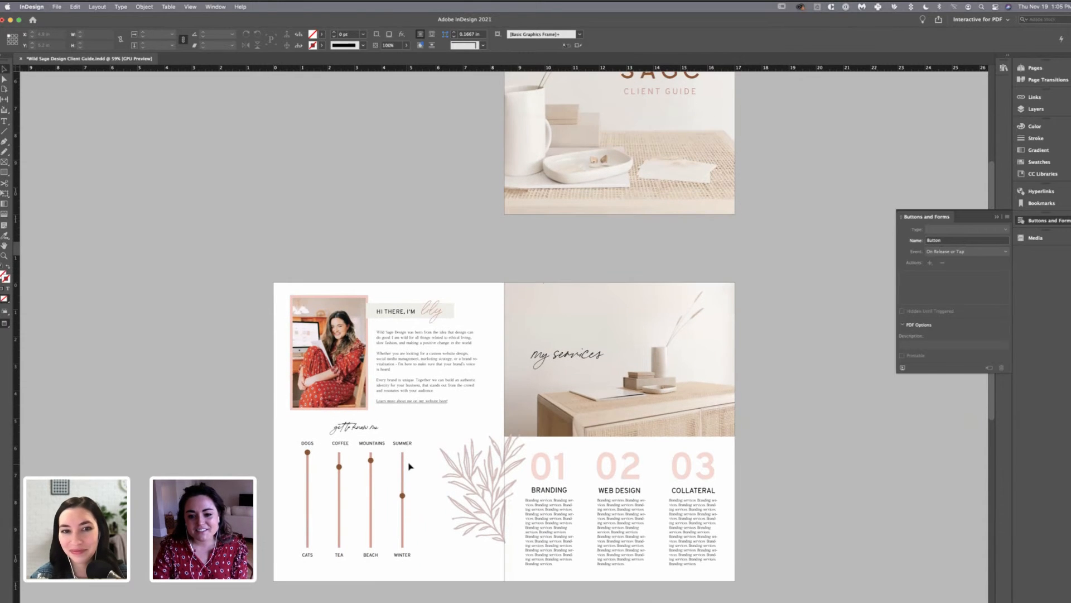
{"action": "scroll", "coordinate": [707, 430], "scroll_direction": "down", "scroll_amount": 10}
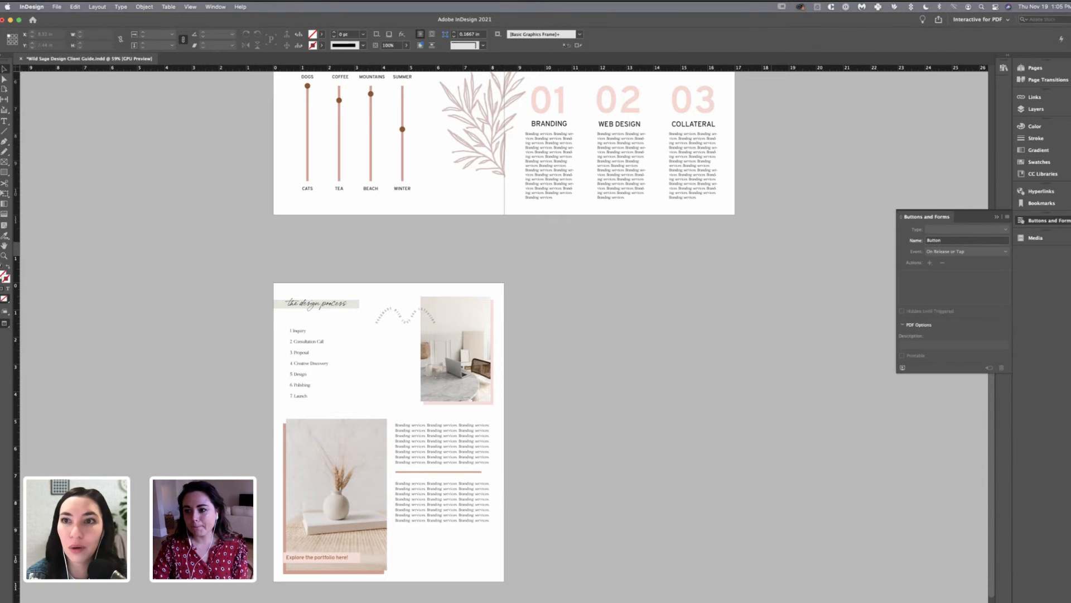
{"action": "left_click", "coordinate": [1033, 67]}
{"action": "left_click", "coordinate": [988, 250]}
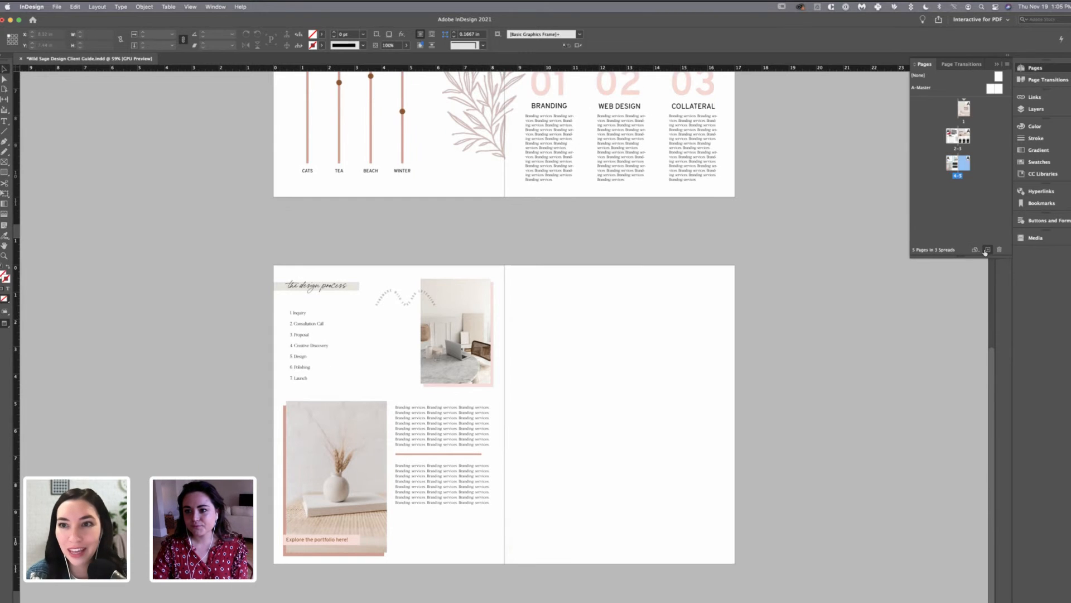
- Switch the workspace to Essentials and display the document's page thumbnails
{"action": "left_click", "coordinate": [981, 20]}
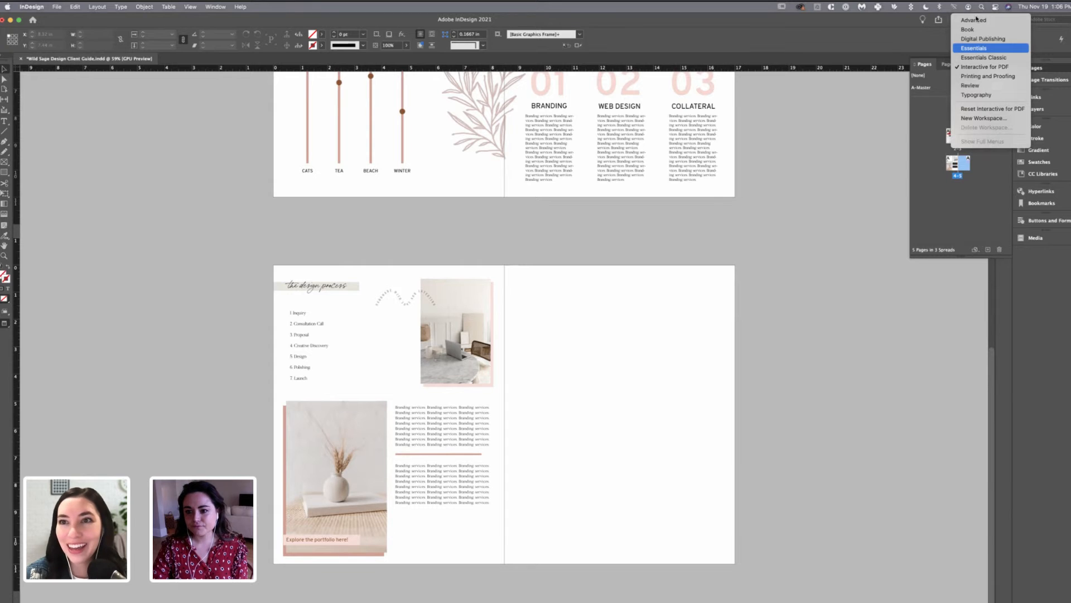
{"action": "left_click", "coordinate": [975, 48]}
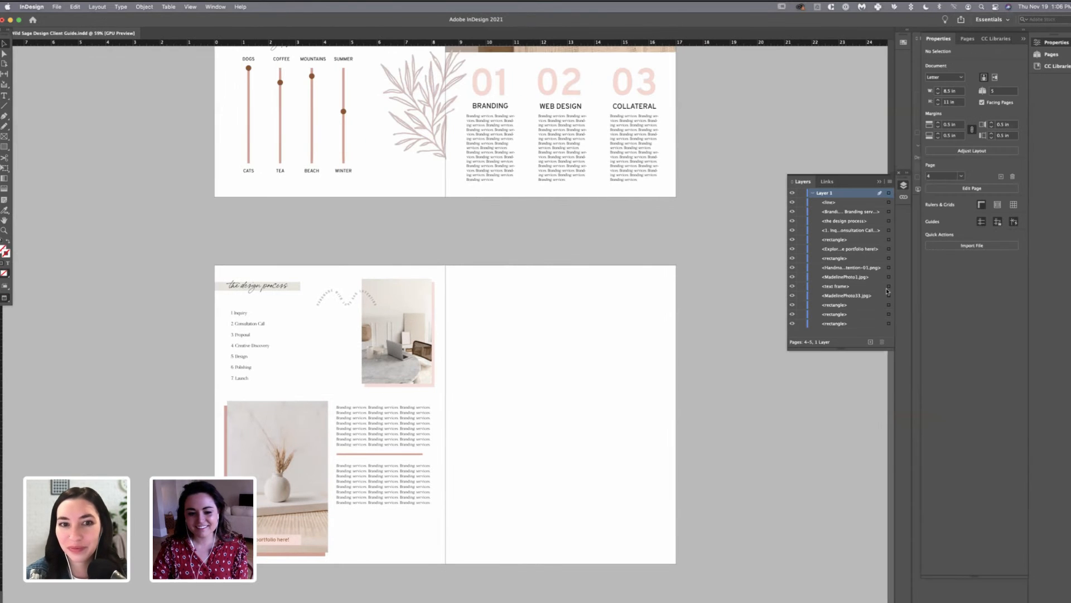
{"action": "left_click", "coordinate": [1049, 54]}
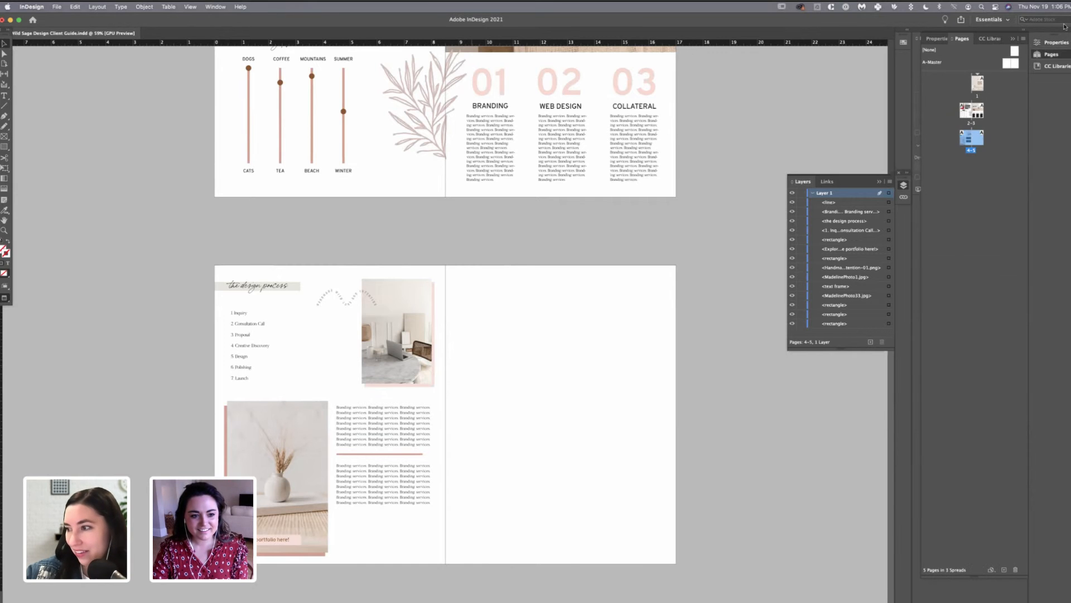
- Move the numbered list of process steps slightly up on the design process page and deselect it
{"action": "key", "text": "super+equal"}
{"action": "scroll", "coordinate": [472, 368], "scroll_direction": "down", "scroll_amount": 2}
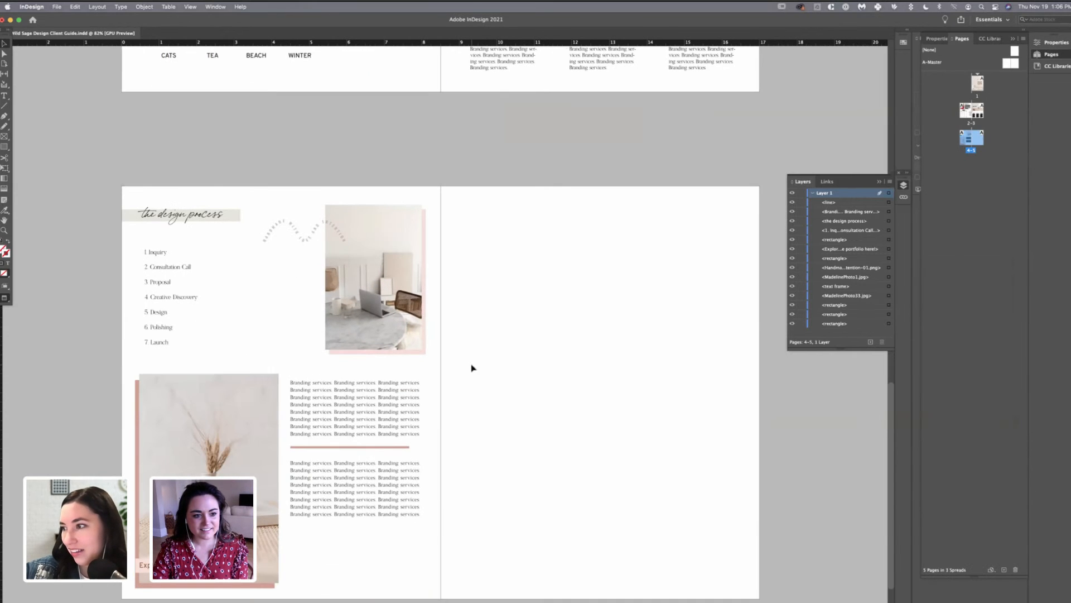
{"action": "left_click_drag", "start_coordinate": [170, 275], "coordinate": [170, 273]}
{"action": "key", "text": "super+shift+a"}
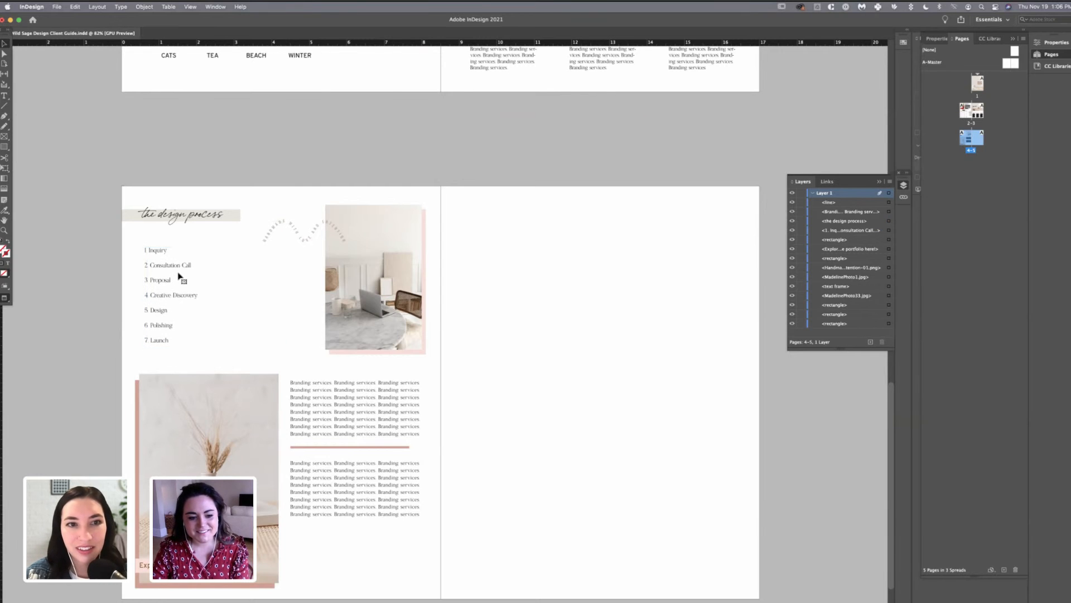
- Switch to Chrome and copy the full Branding & Logos description from the Services section of the Showit website draft
{"action": "scroll", "coordinate": [574, 458], "scroll_direction": "up", "scroll_amount": 1}
{"action": "scroll", "coordinate": [574, 458], "scroll_direction": "up", "scroll_amount": 10}
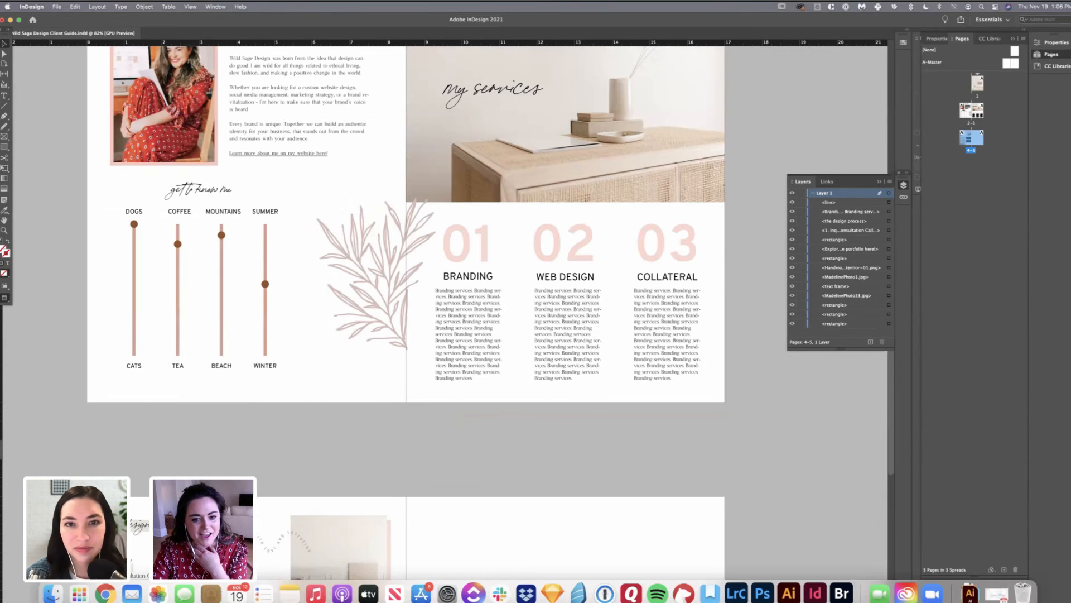
{"action": "left_click", "coordinate": [105, 594]}
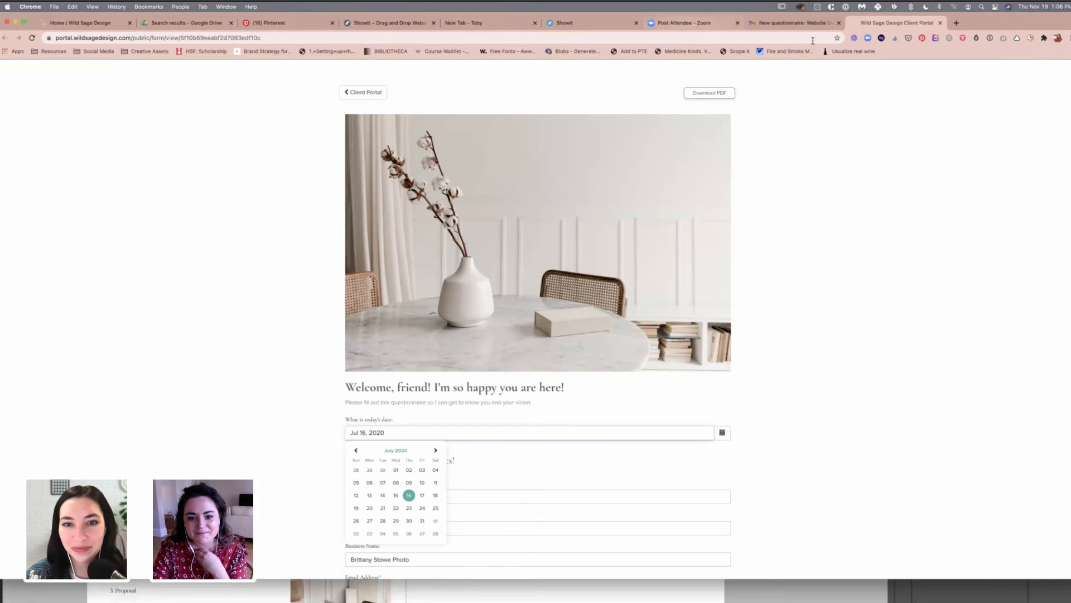
{"action": "left_click", "coordinate": [579, 27]}
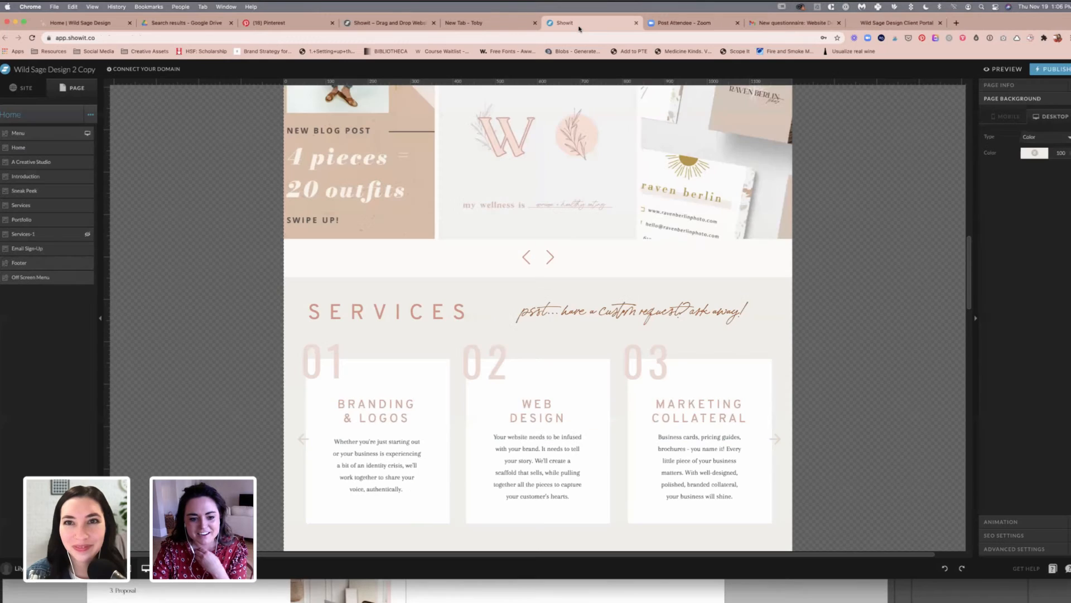
{"action": "scroll", "coordinate": [405, 427], "scroll_direction": "down", "scroll_amount": 2}
{"action": "left_click", "coordinate": [396, 423]}
{"action": "double_click", "coordinate": [395, 422]}
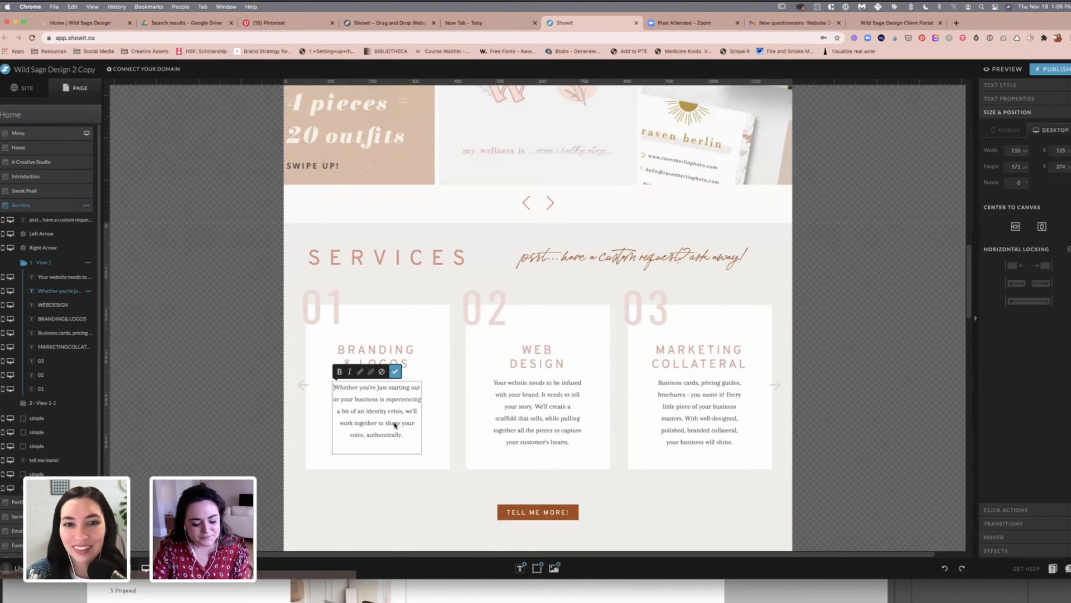
{"action": "key", "text": "ctrl+a"}
{"action": "key", "text": "super+c"}
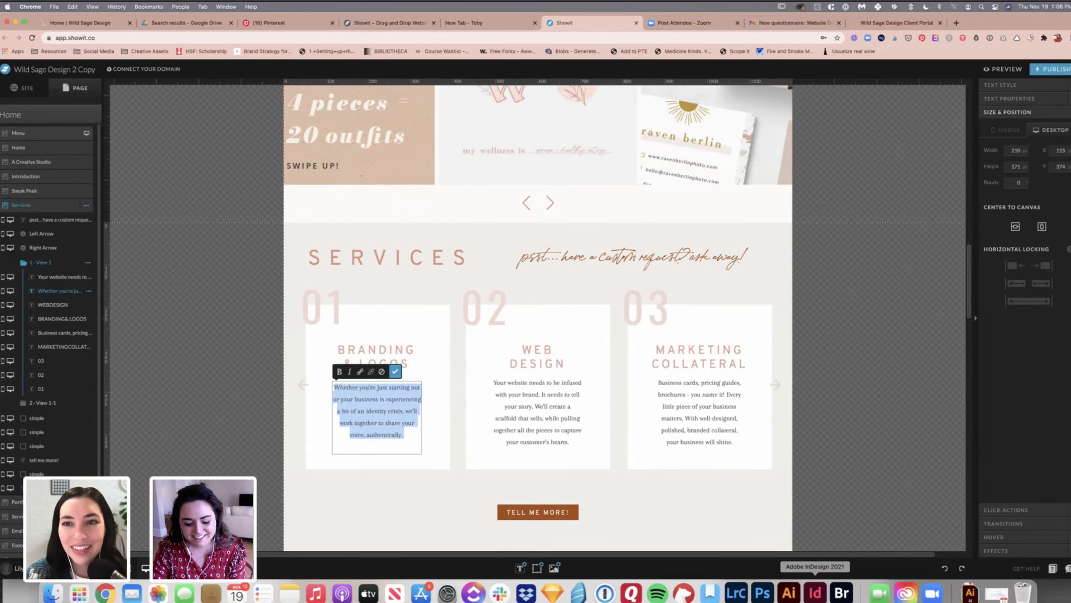
- Switch to InDesign and replace the placeholder text under BRANDING with the copied description
{"action": "left_click", "coordinate": [815, 592]}
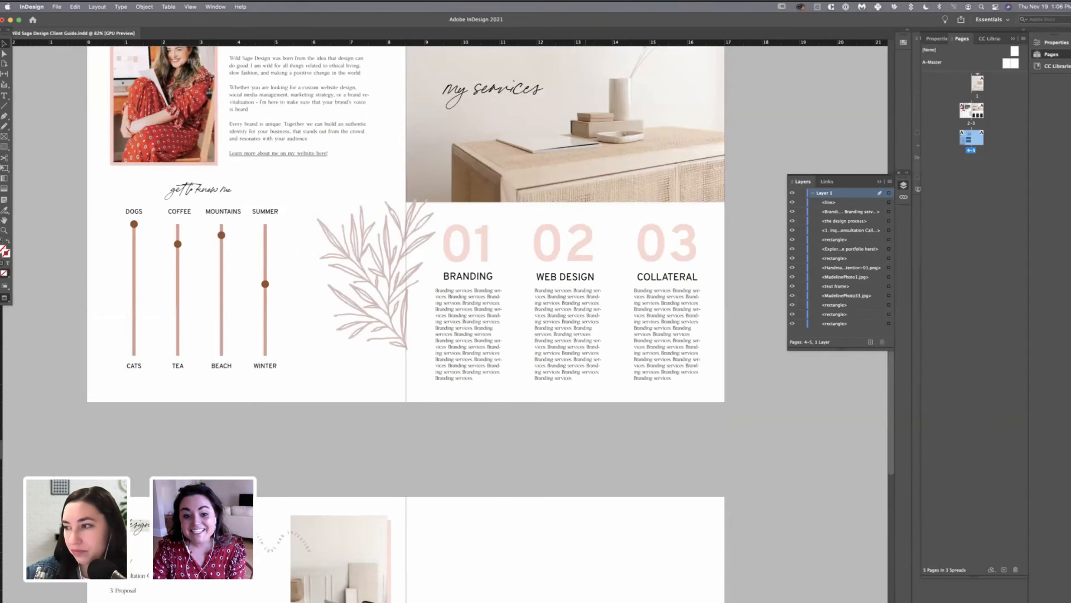
{"action": "key", "text": "super+a"}
{"action": "key", "text": "super+v"}
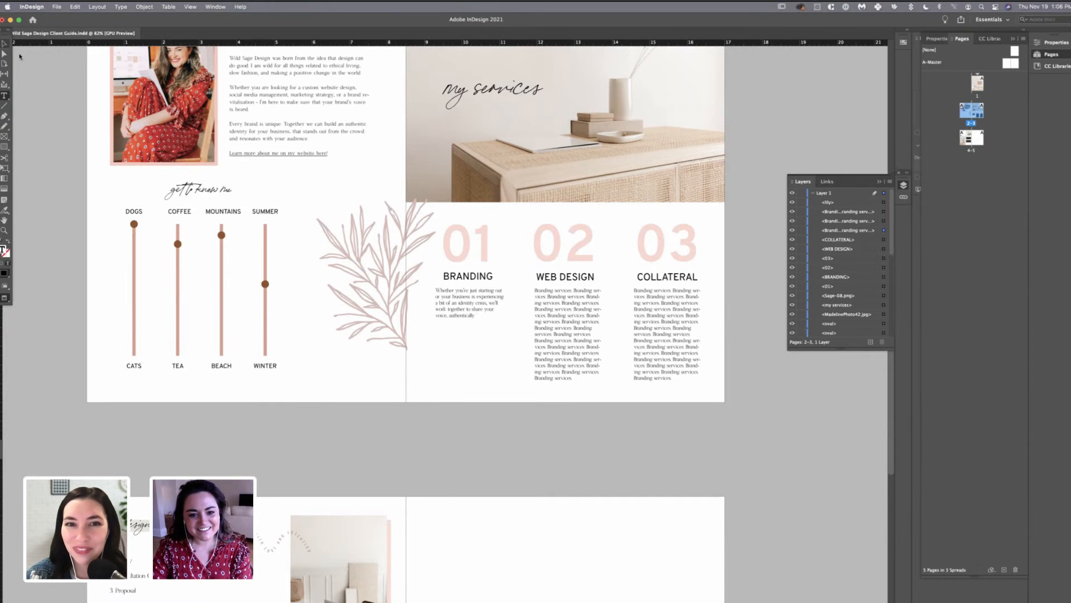
- Extend the BRANDING heading with a second line reading "+ LOGO"
{"action": "left_click", "coordinate": [495, 276]}
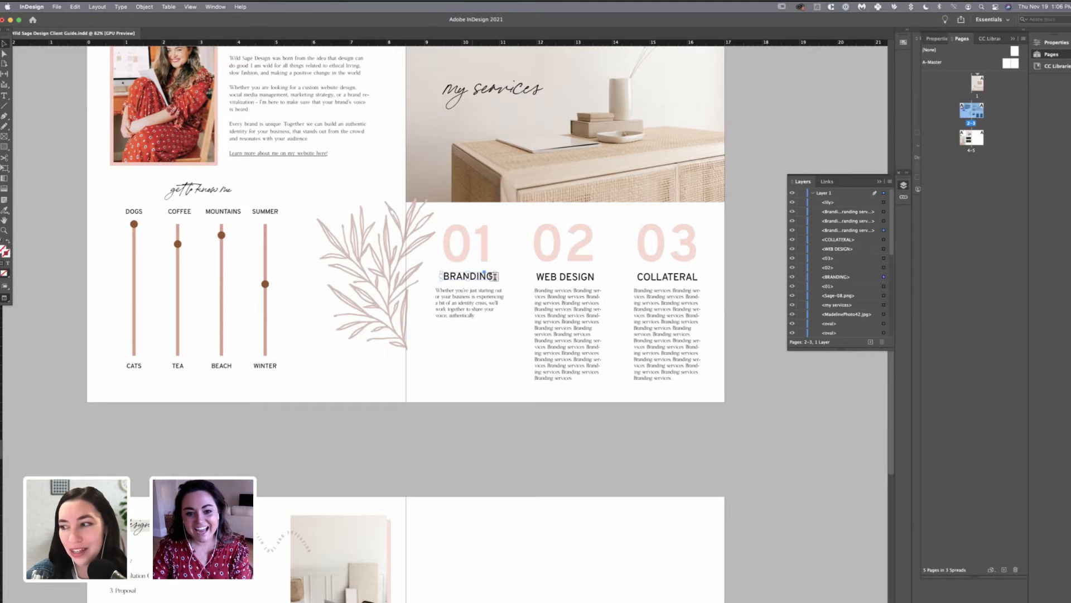
{"action": "key", "text": "Escape"}
{"action": "double_click", "coordinate": [474, 288]}
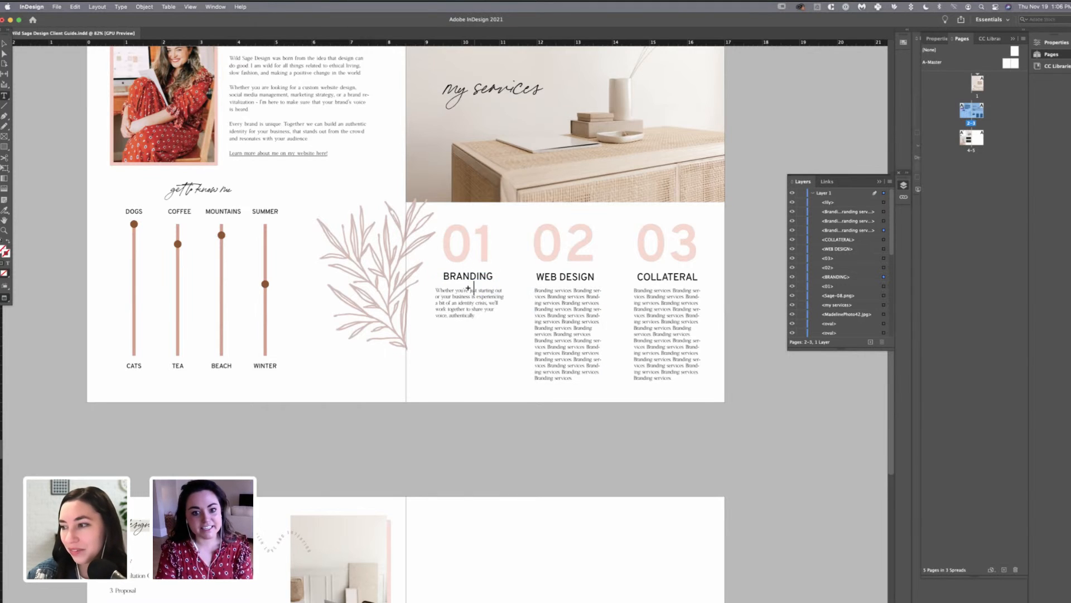
{"action": "type", "text": "+ LOGO"}
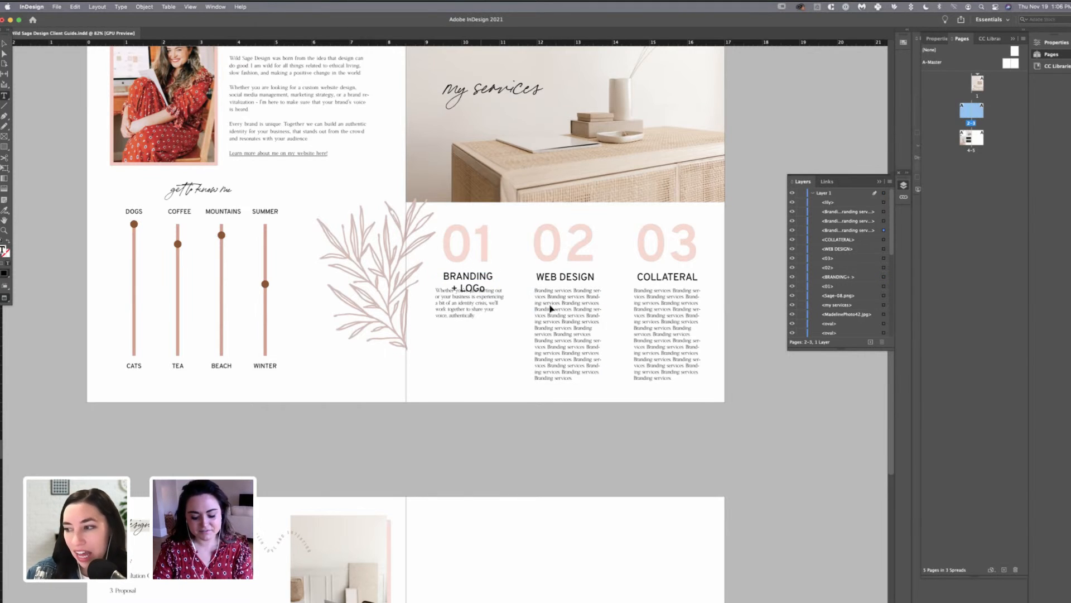
{"action": "key", "text": "Left"}
{"action": "key", "text": "Left"}
{"action": "key", "text": "Left"}
{"action": "key", "text": "Left"}
{"action": "key", "text": "Left"}
{"action": "key", "text": "Right"}
{"action": "key", "text": "Escape"}
- Lower the branding description clear of its two-line heading, then left-align the heading text and line it up with the description's left edge
{"action": "left_click_drag", "start_coordinate": [482, 289], "coordinate": [455, 322]}
{"action": "left_click", "coordinate": [467, 286]}
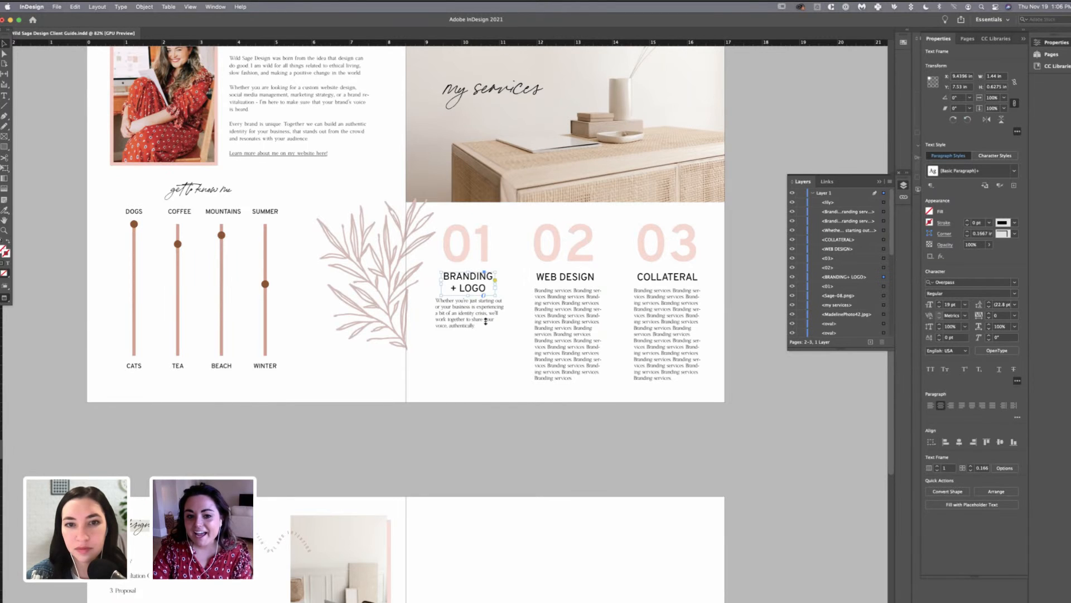
{"action": "left_click", "coordinate": [931, 405]}
{"action": "left_click_drag", "start_coordinate": [468, 284], "coordinate": [462, 283]}
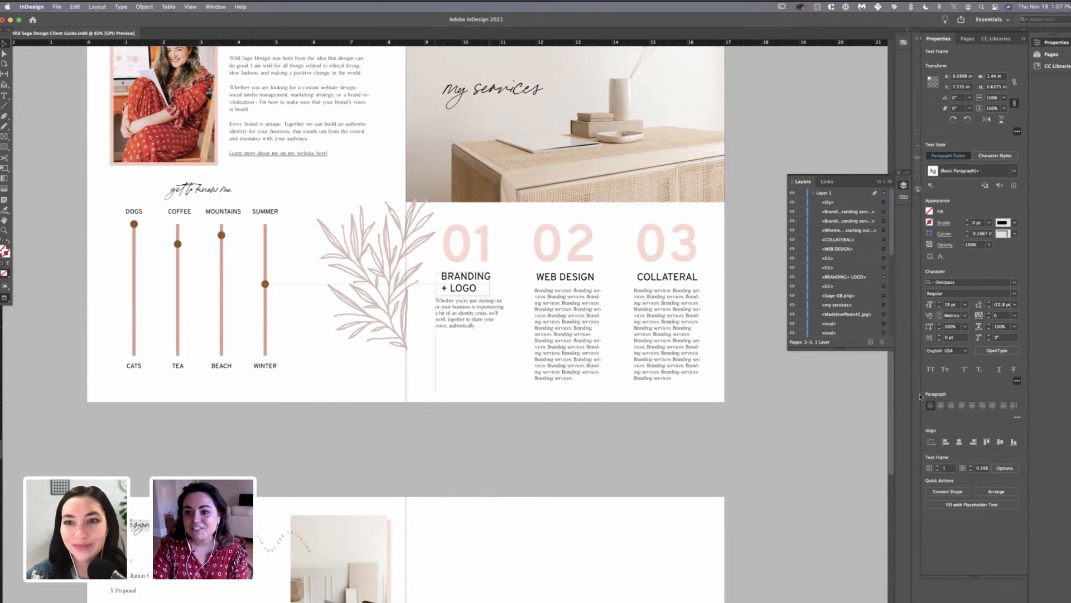
{"action": "key", "text": "shift+Up"}
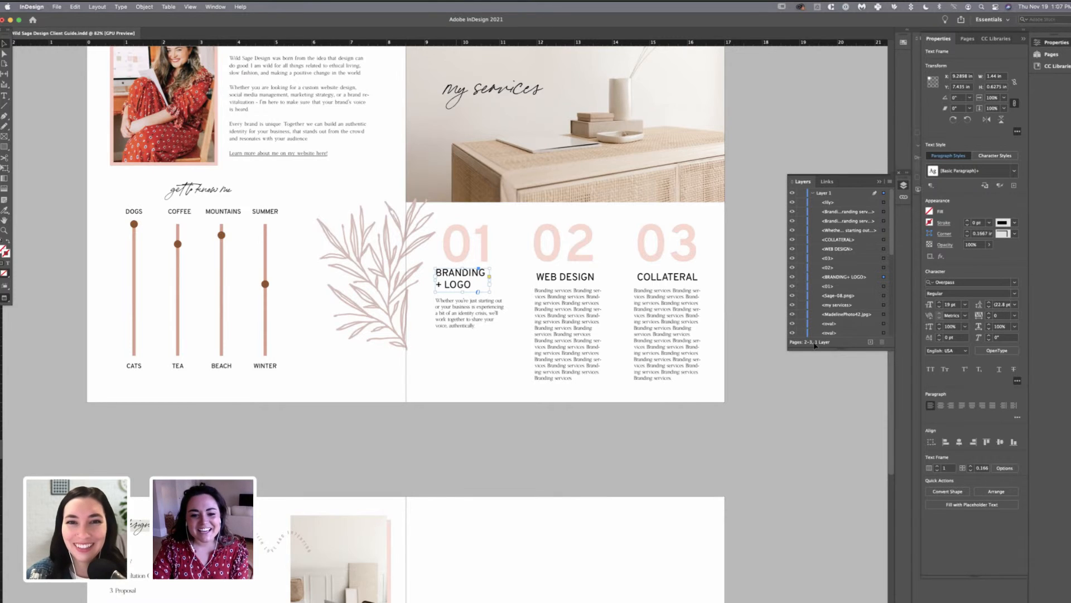
- Shorten the BRANDING + LOGO heading frame to about 0.567 in high and move it level with the WEB DESIGN heading
{"action": "left_click", "coordinate": [461, 287]}
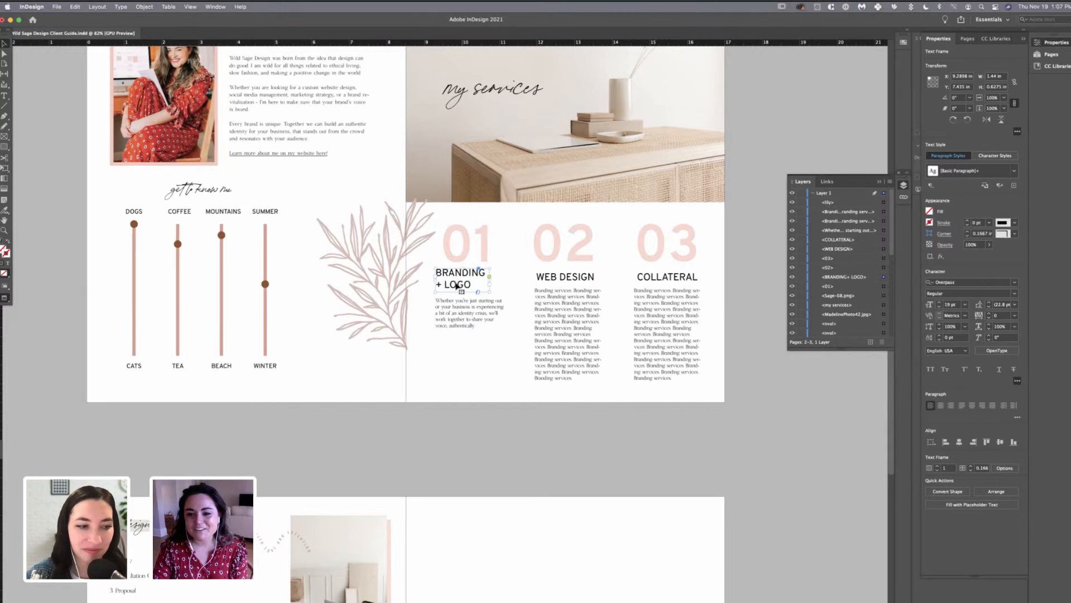
{"action": "left_click_drag", "start_coordinate": [463, 291], "coordinate": [469, 328]}
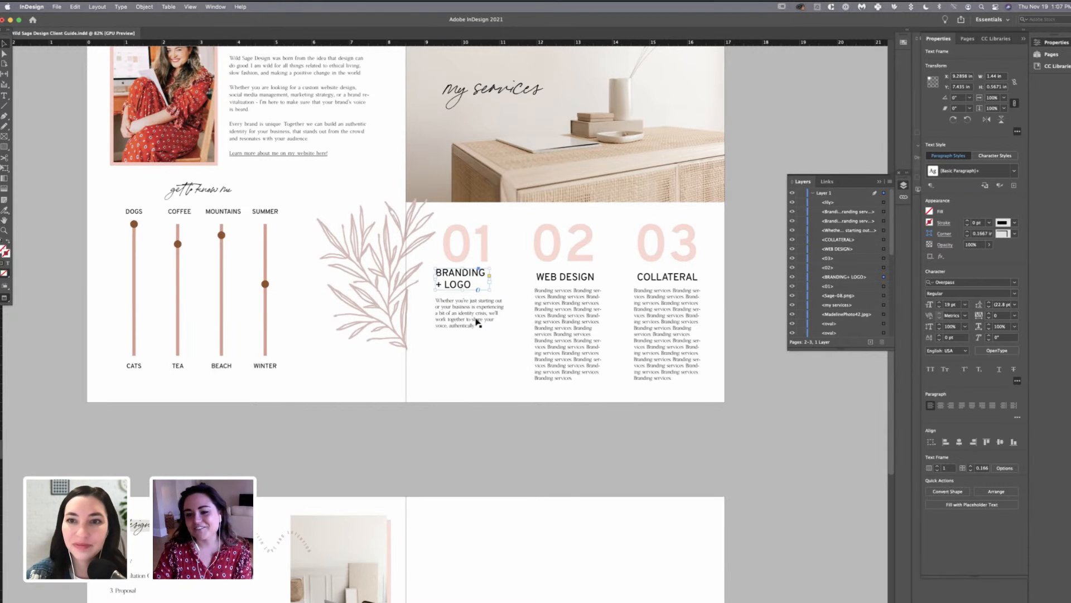
{"action": "left_click", "coordinate": [462, 289]}
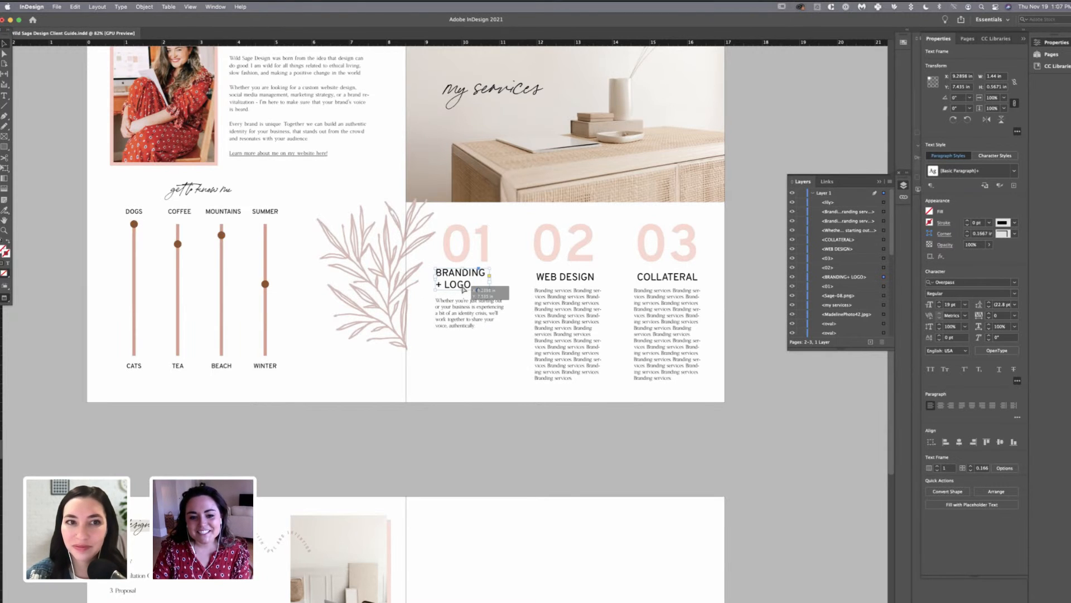
{"action": "left_click_drag", "start_coordinate": [462, 289], "coordinate": [464, 291]}
{"action": "left_click", "coordinate": [464, 290]}
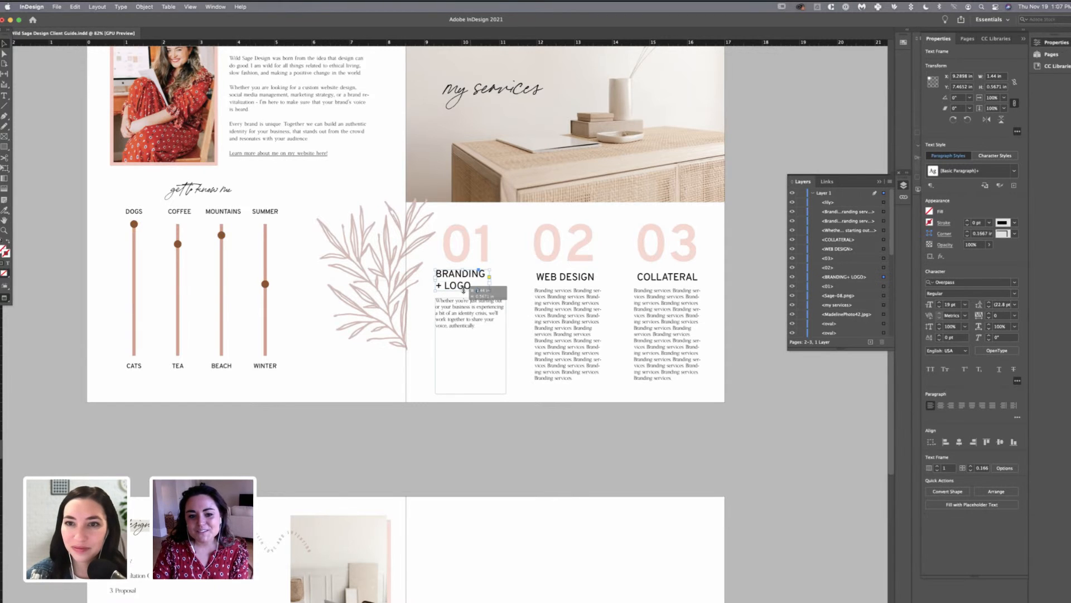
{"action": "left_click_drag", "start_coordinate": [468, 285], "coordinate": [467, 288]}
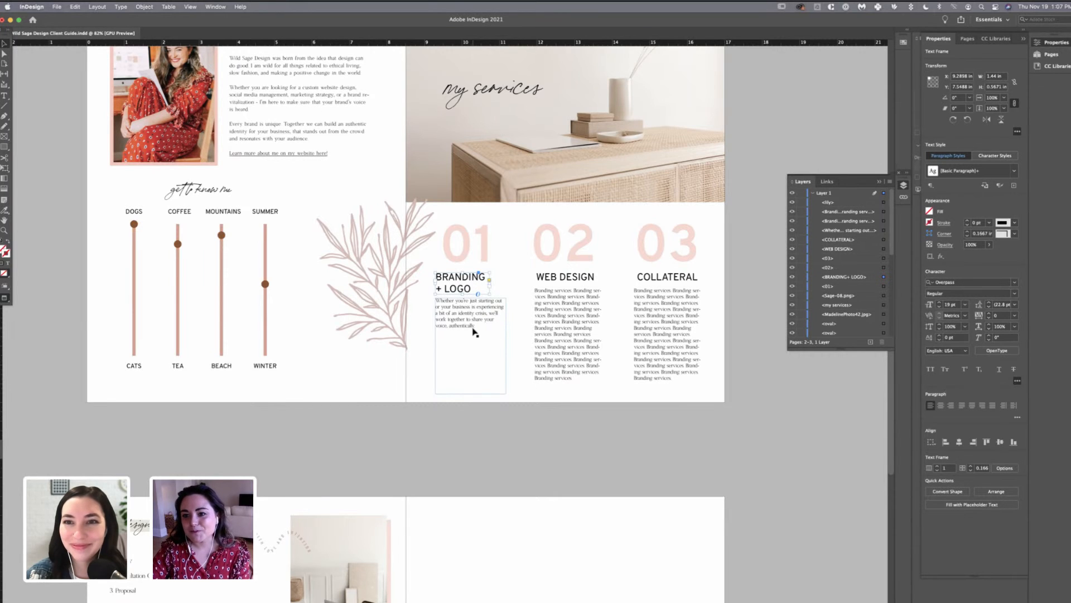
- Switch to Chrome and copy the full Web Design description from the Showit Services section
{"action": "left_click", "coordinate": [105, 593]}
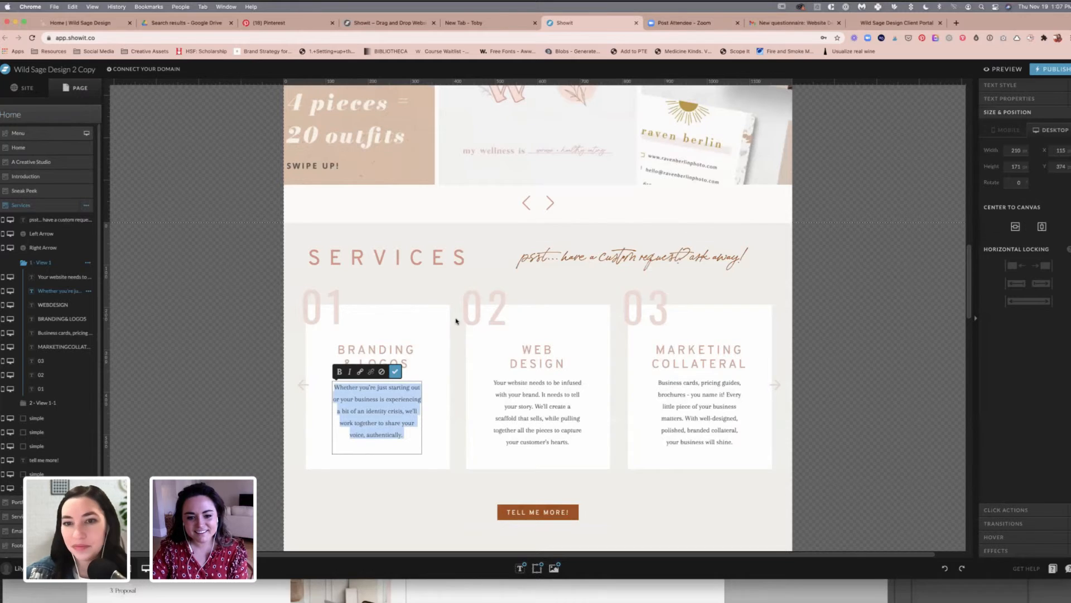
{"action": "double_click", "coordinate": [545, 419]}
{"action": "key", "text": "super+a"}
{"action": "key", "text": "super+c"}
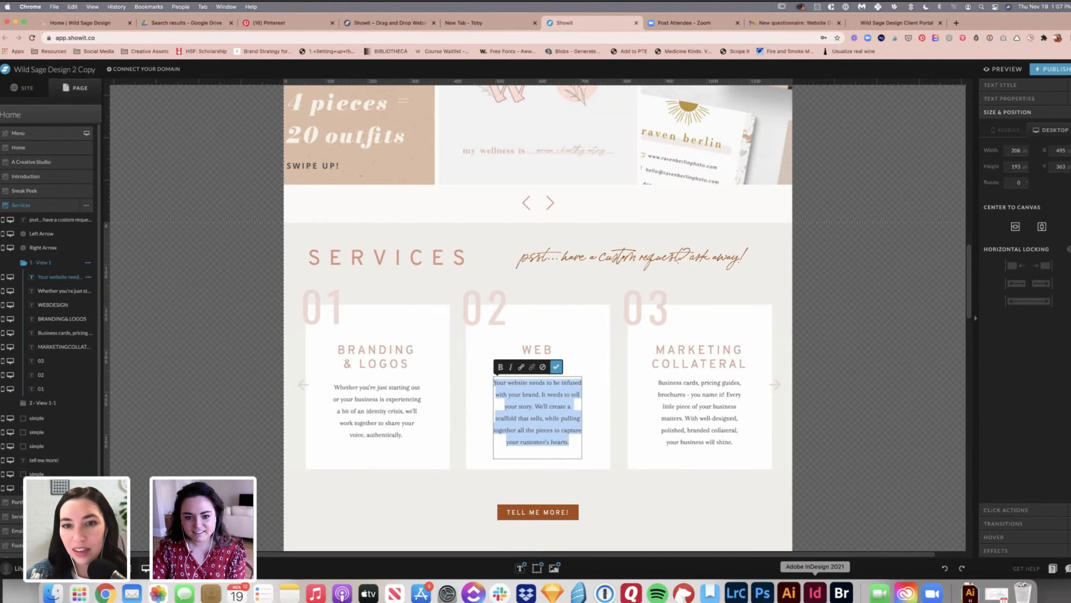
- Switch to InDesign and replace the placeholder text under WEB DESIGN with the copied description
{"action": "left_click", "coordinate": [814, 593]}
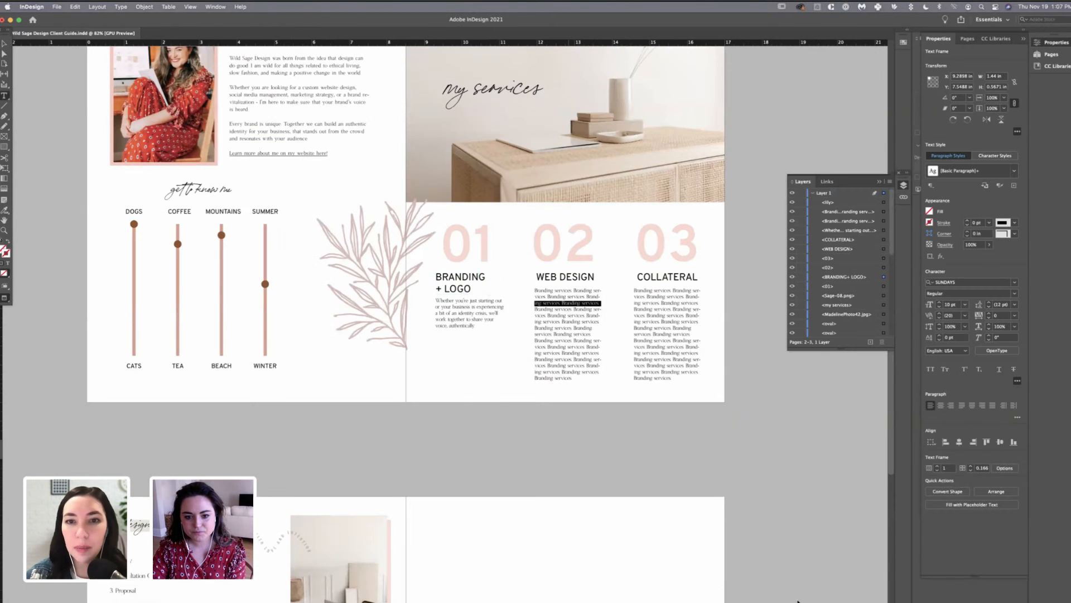
{"action": "key", "text": "super+a"}
{"action": "key", "text": "super+v"}
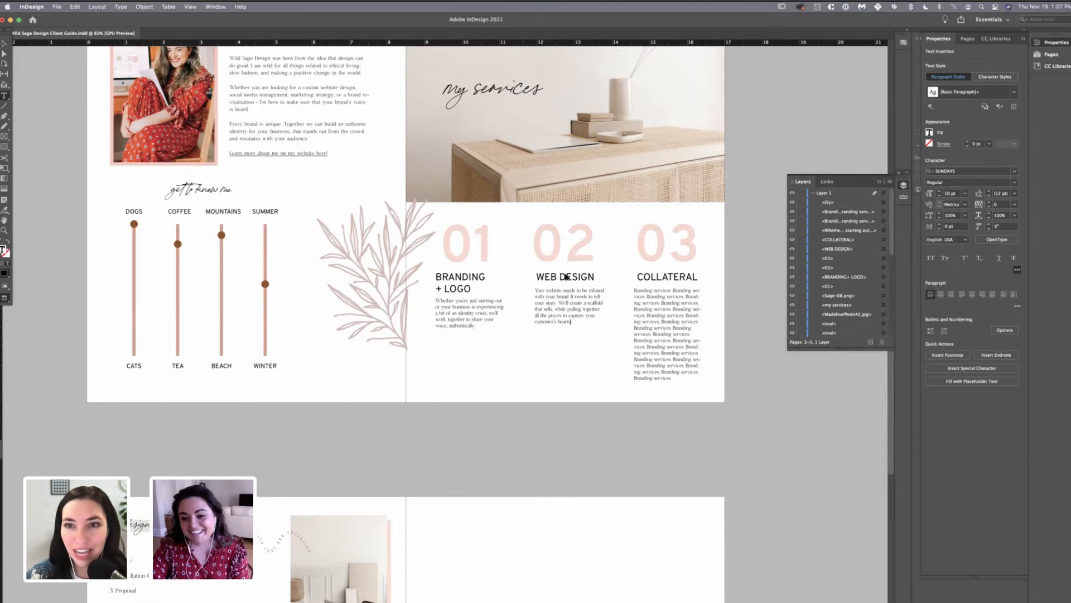
- Make the branding heading's second line plural so that it reads "+ LOGOS"
{"action": "type", "text": "zs"}
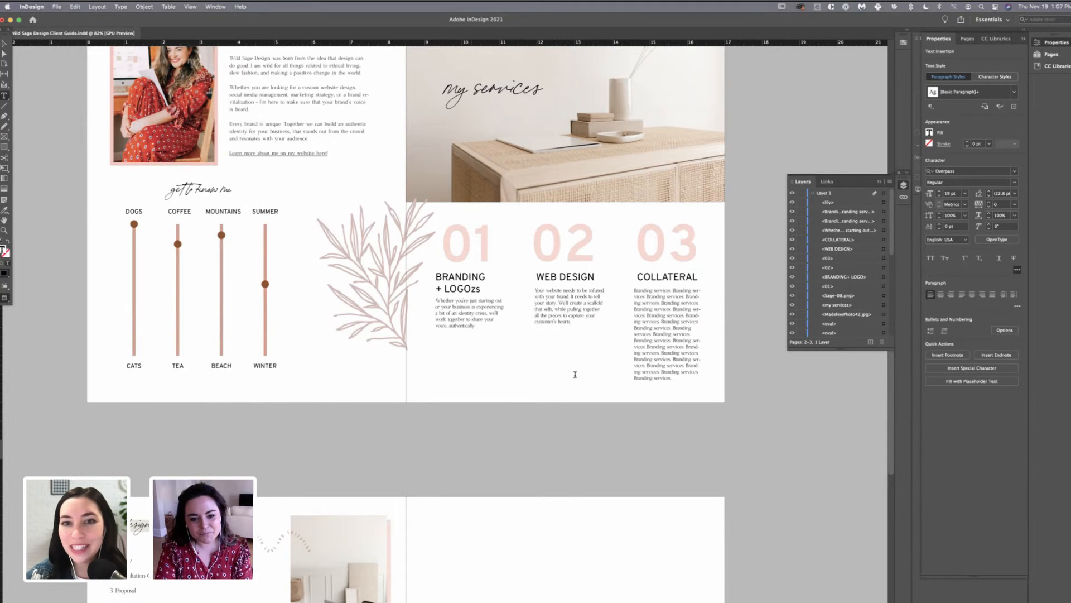
{"action": "key", "text": "BackSpace"}
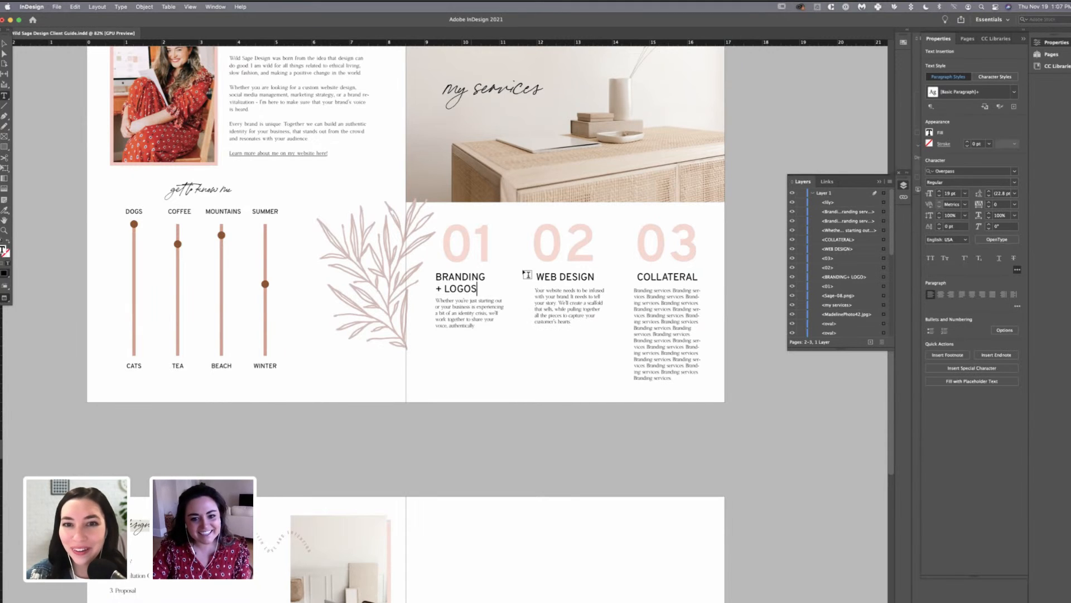
{"action": "key", "text": "Escape"}
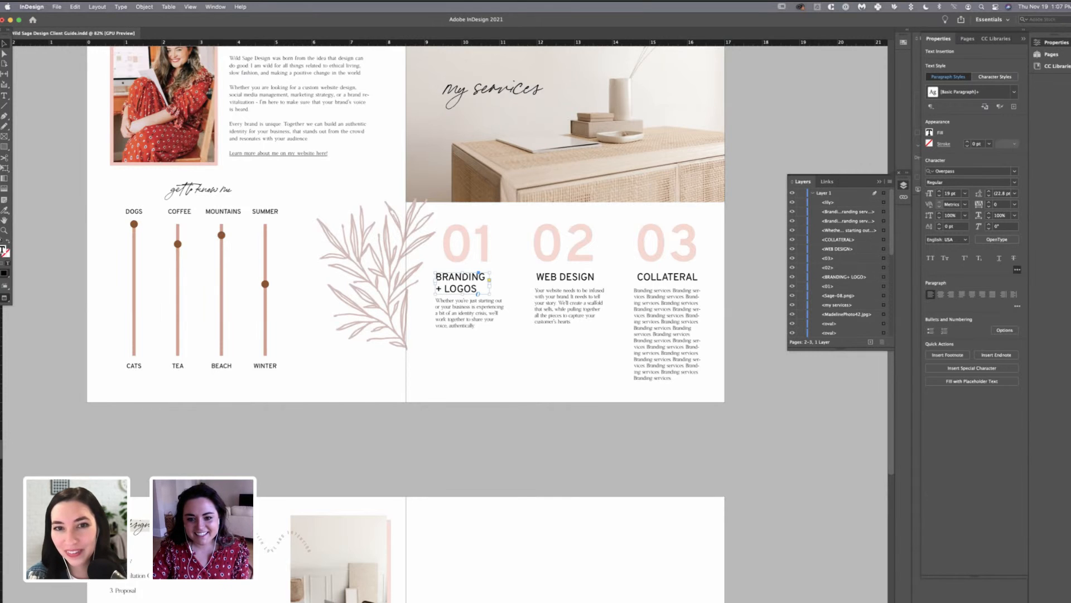
- Switch to Chrome and cut the full Marketing Collateral description from the Showit Services section
{"action": "key", "text": "super+equal"}
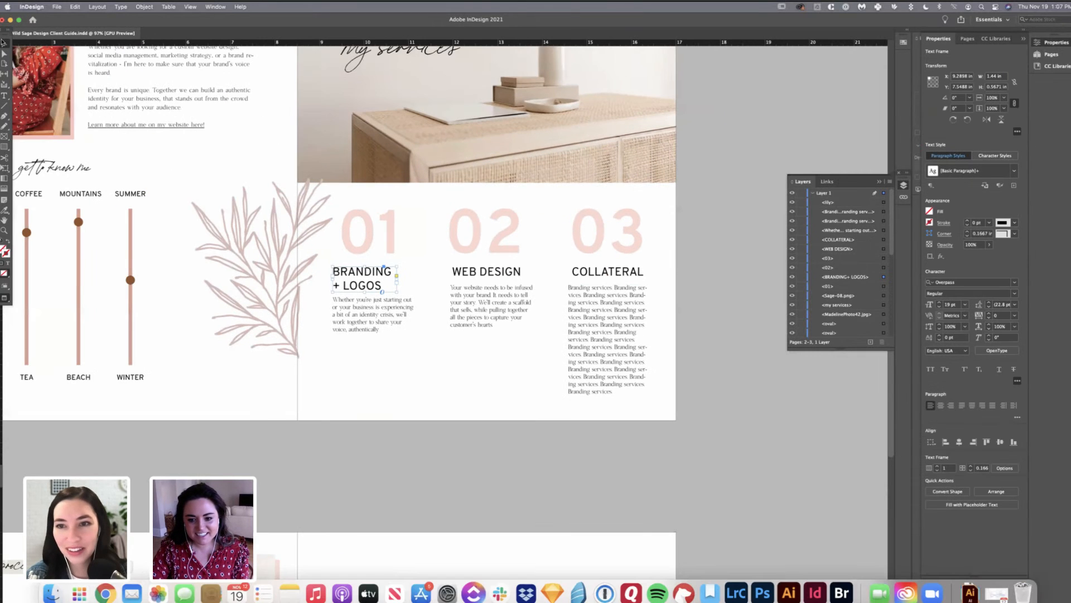
{"action": "key", "text": "super+Tab"}
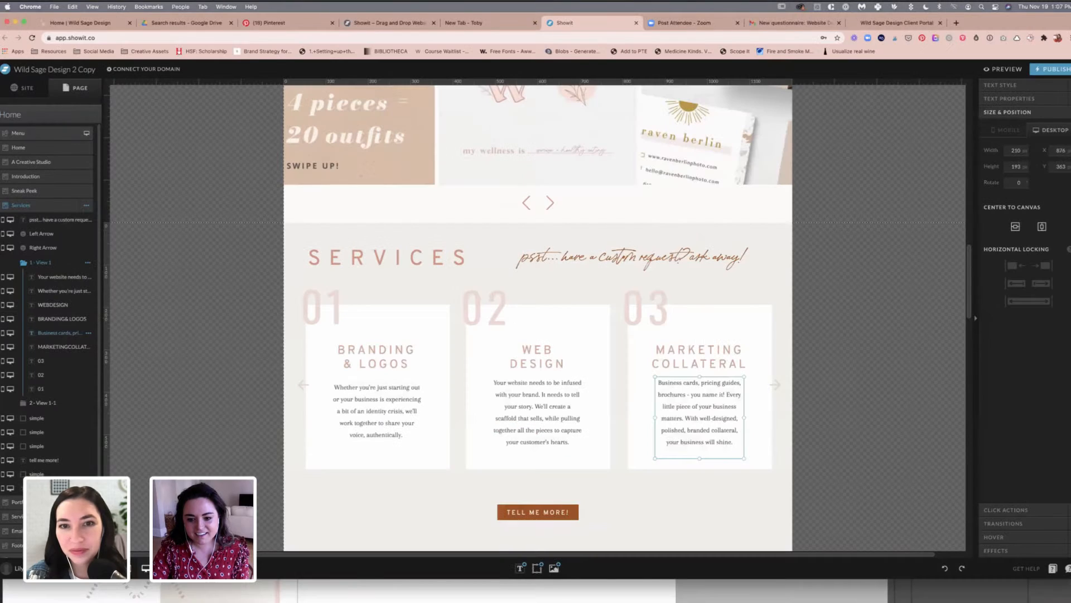
{"action": "key", "text": "super+a"}
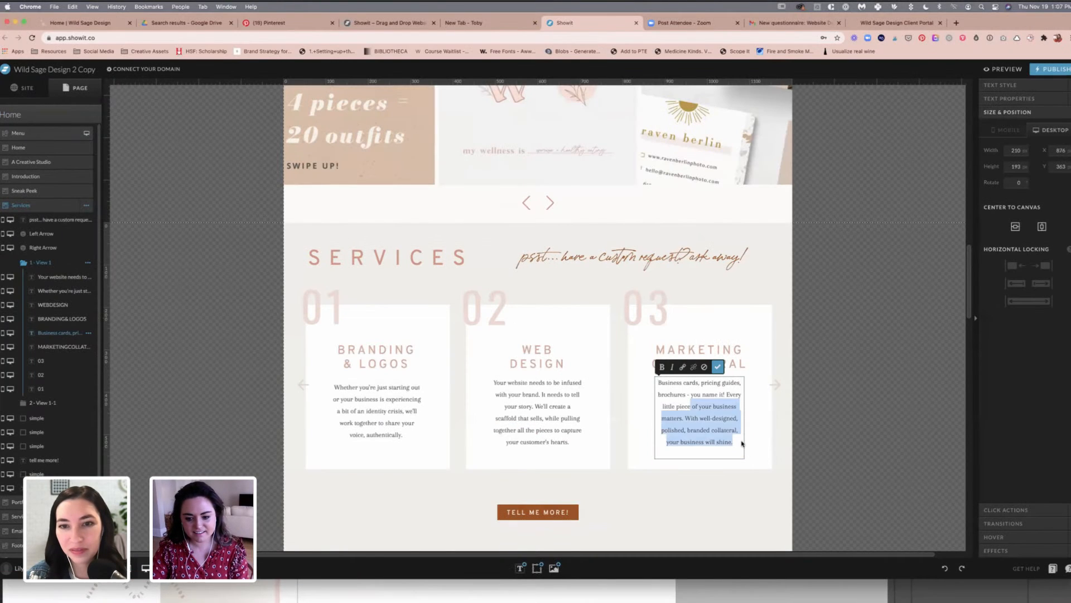
{"action": "key", "text": "BackSpace"}
{"action": "left_click", "coordinate": [725, 444]}
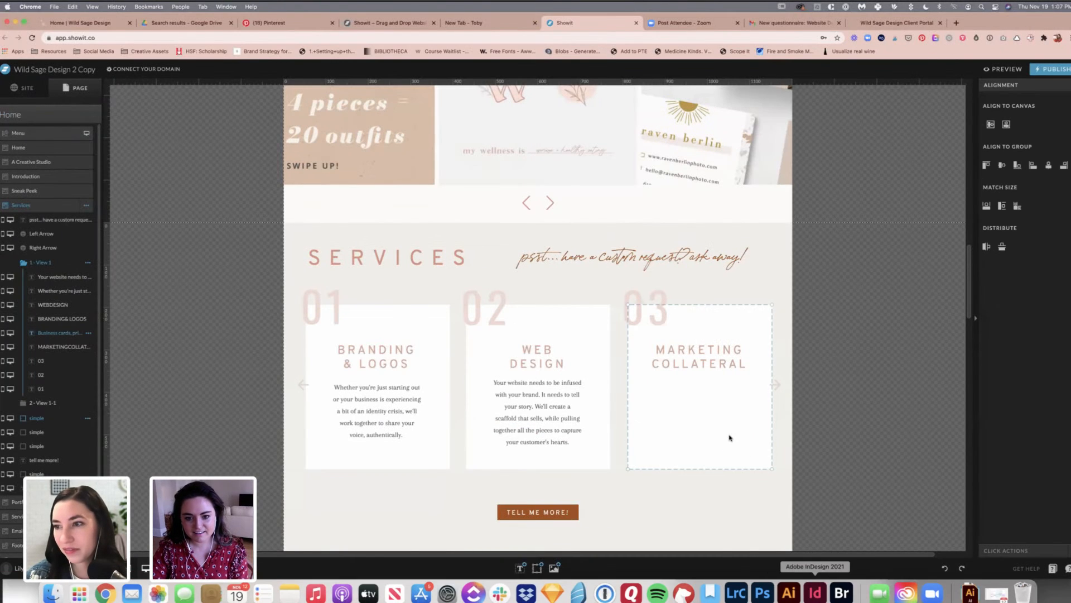
- Switch to InDesign, change the COLLATERAL heading to MARKETING COLLATERAL, and enlarge its frame to fit two lines
{"action": "key", "text": "super+Tab"}
{"action": "type", "text": "Ma"}
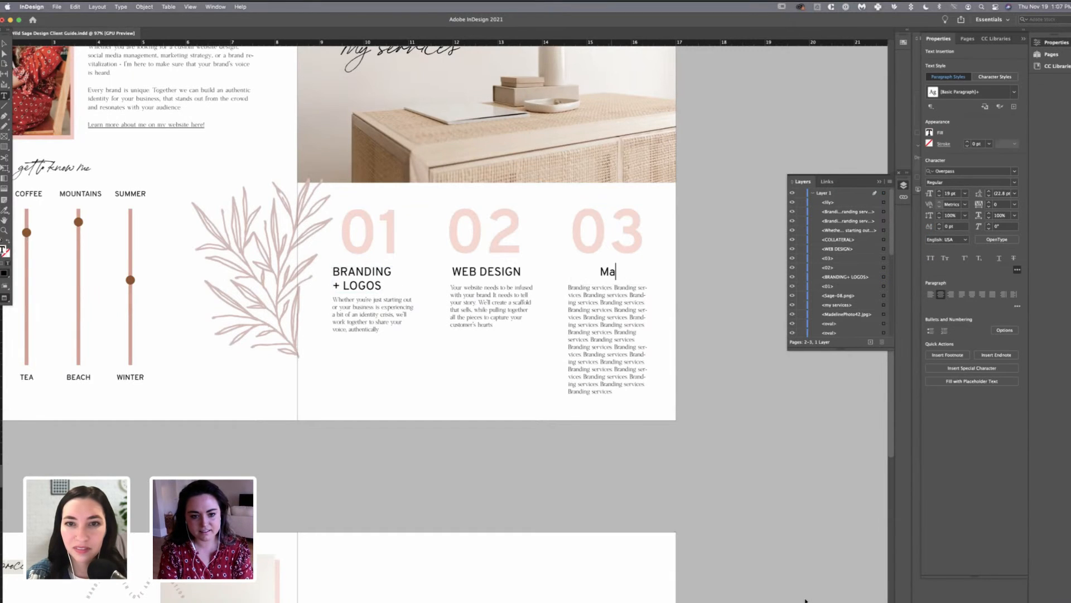
{"action": "type", "text": "rketing"}
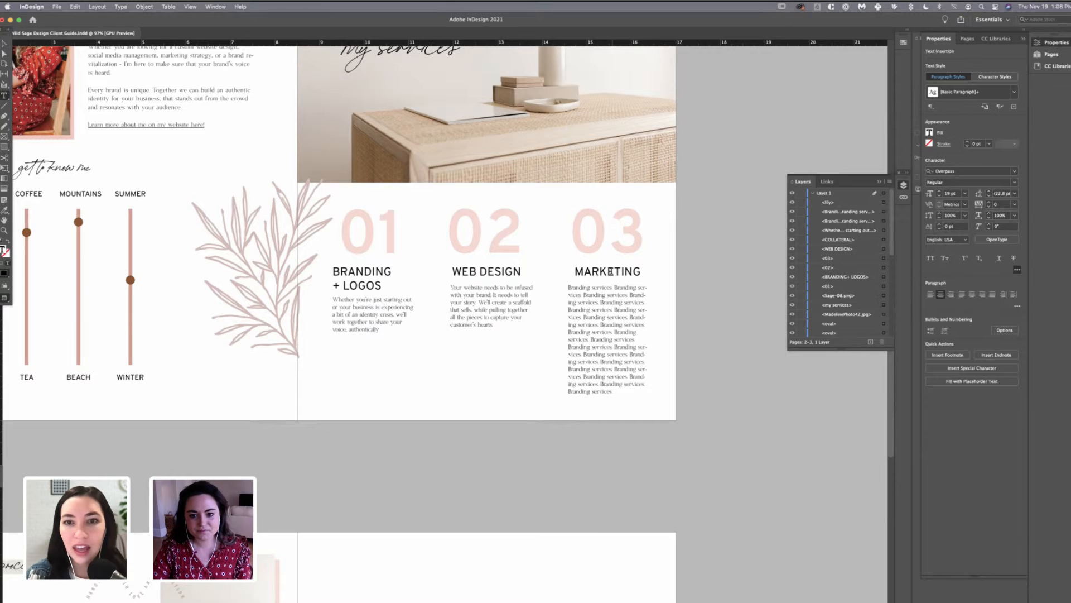
{"action": "key", "text": "Escape"}
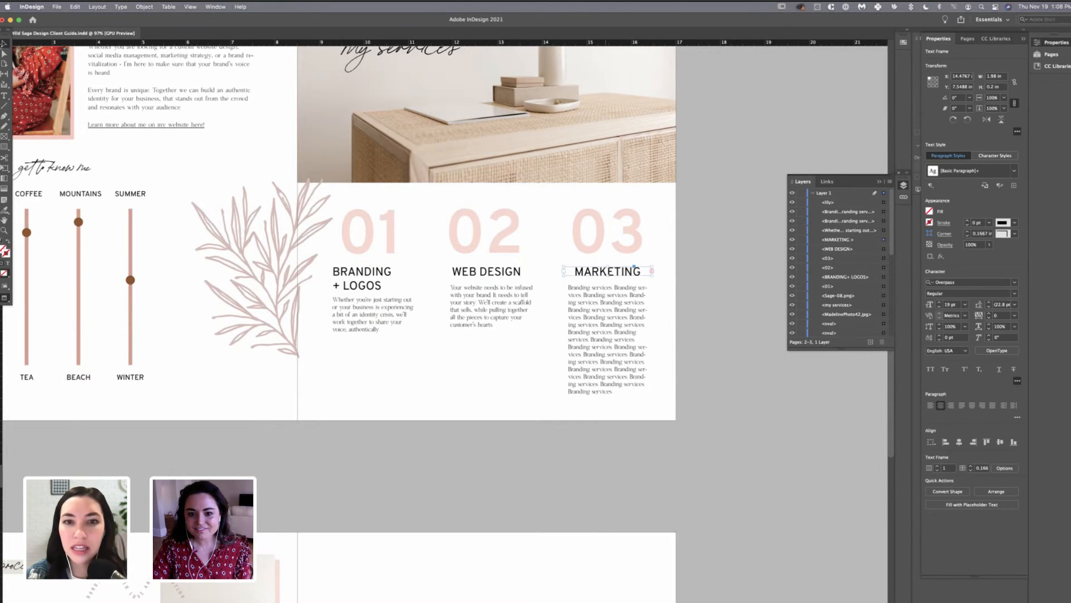
{"action": "double_click", "coordinate": [607, 275]}
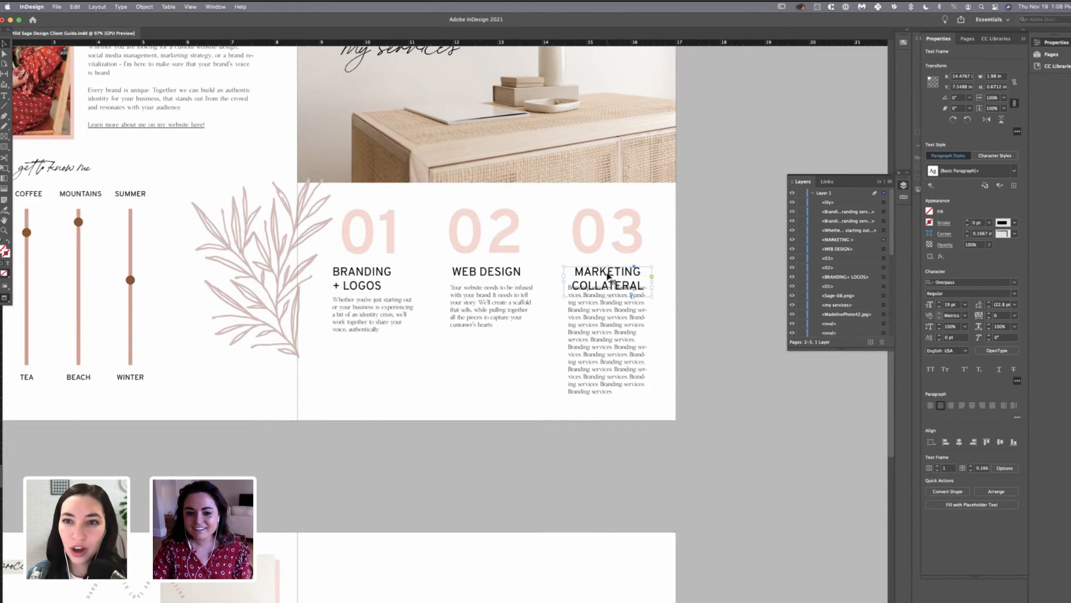
{"action": "double_click", "coordinate": [608, 273]}
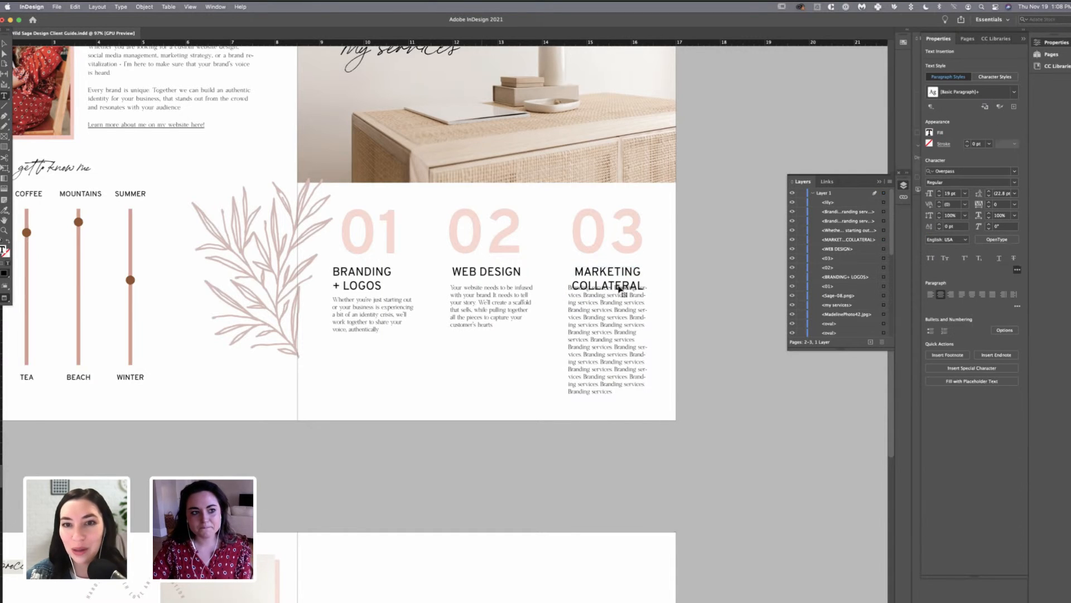
- Break the WEB DESIGN heading onto two lines and place its description below in a frame about 1.04 in high
{"action": "key", "text": "Return"}
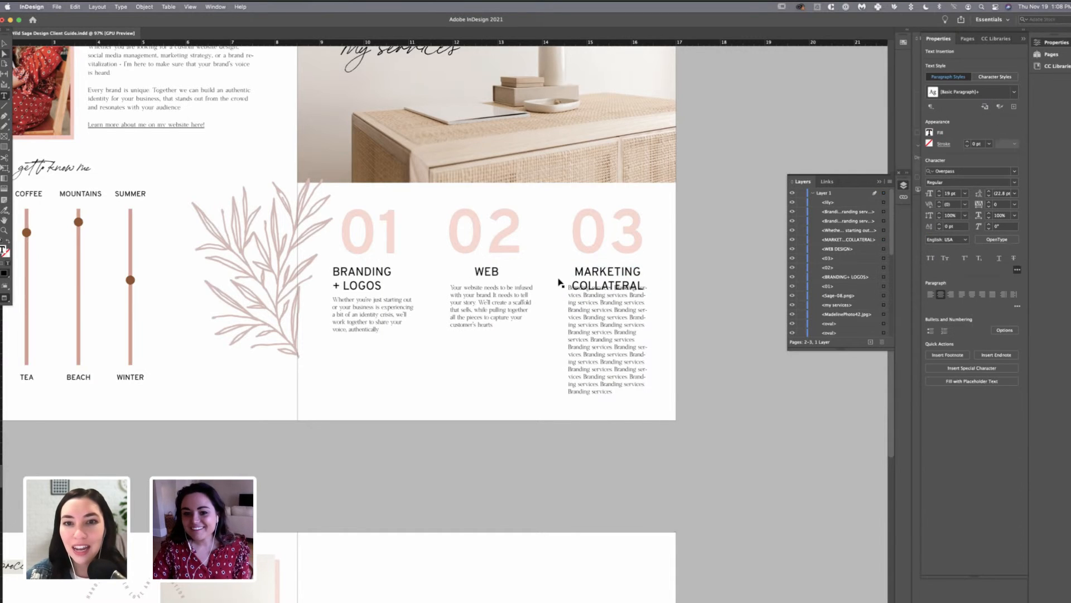
{"action": "left_click", "coordinate": [486, 271]}
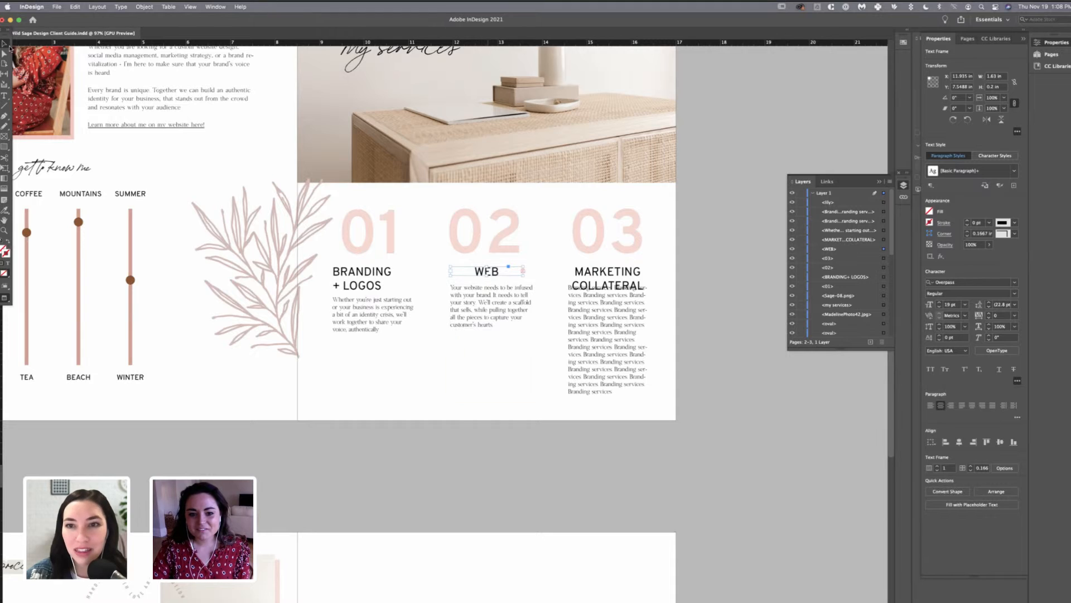
{"action": "left_click", "coordinate": [5, 45]}
{"action": "left_click", "coordinate": [486, 271]}
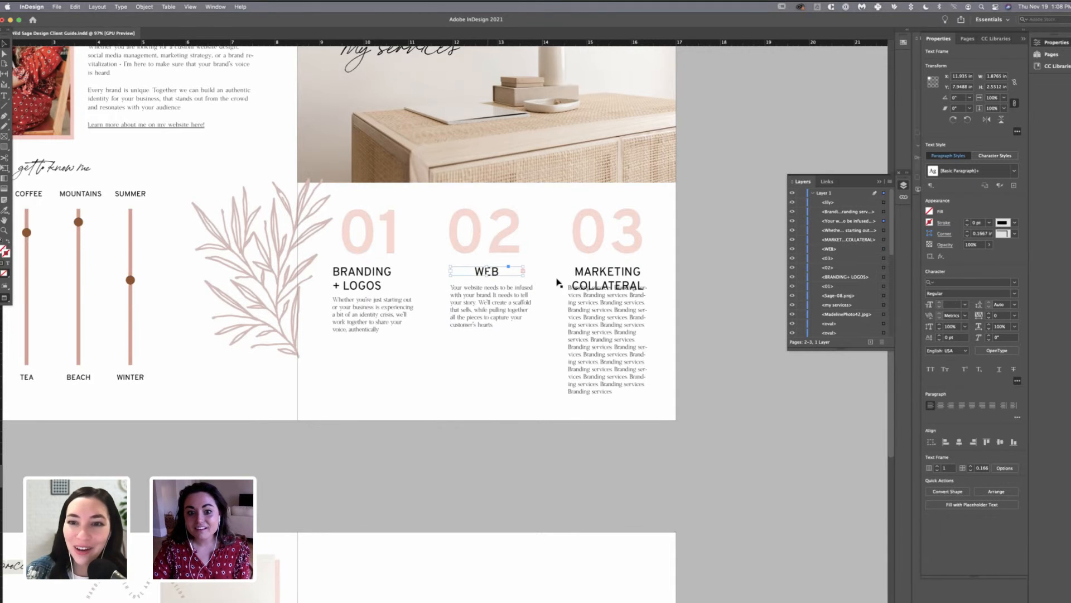
{"action": "left_click_drag", "start_coordinate": [486, 277], "coordinate": [495, 318]}
{"action": "double_click", "coordinate": [486, 285]}
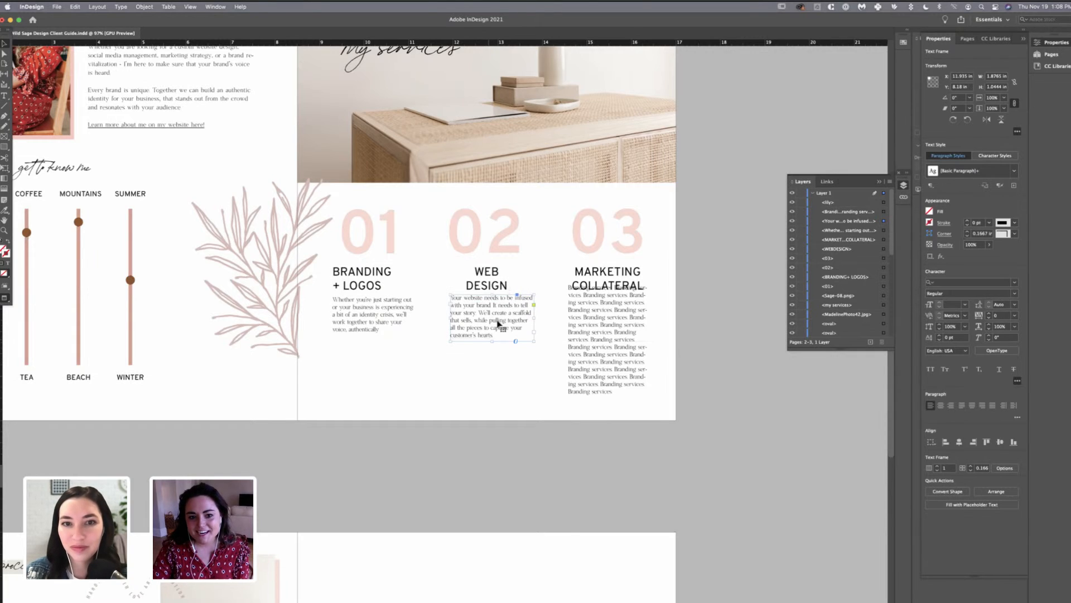
{"action": "left_click_drag", "start_coordinate": [491, 410], "coordinate": [490, 337]}
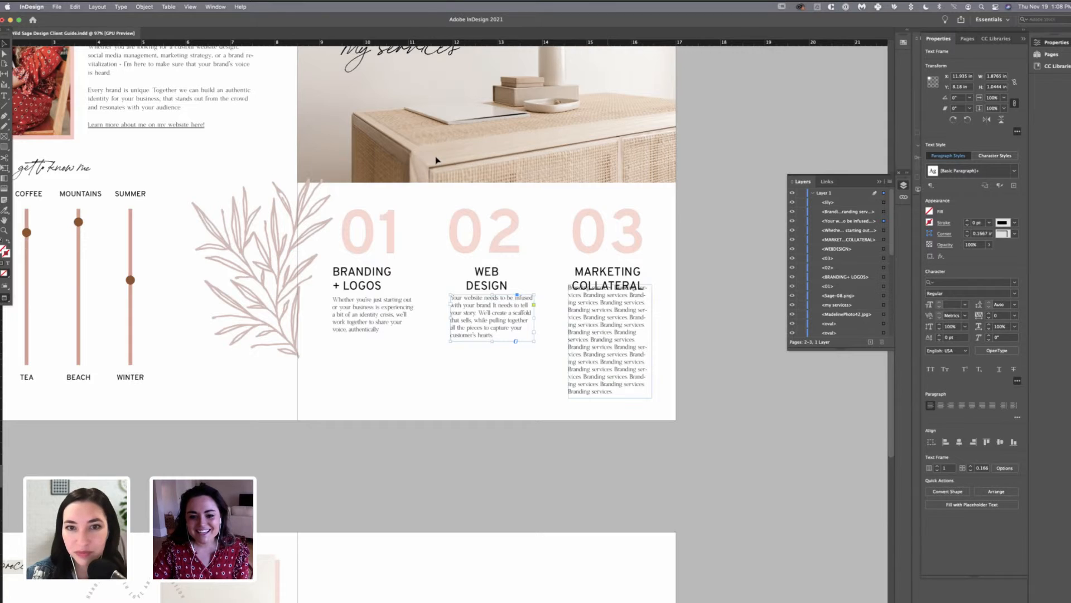
- Move the placeholder description under MARKETING COLLATERAL down to Y 8.22 in, clear of the two-line heading
{"action": "left_click", "coordinate": [420, 248]}
{"action": "left_click", "coordinate": [656, 295]}
{"action": "key", "text": "shift+Down"}
{"action": "key", "text": "shift+Down"}
- Left-align the text of the MARKETING COLLATERAL and WEB DESIGN headings
{"action": "key", "text": "super+alt+bracketleft"}
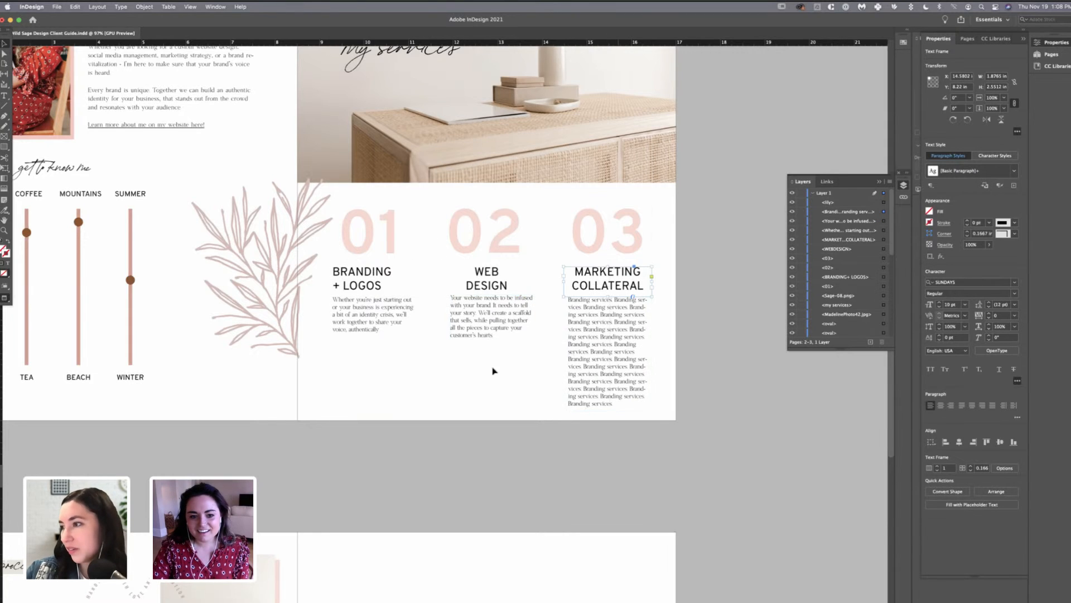
{"action": "key", "text": "shift+super+l"}
{"action": "key", "text": "super+alt+bracketleft"}
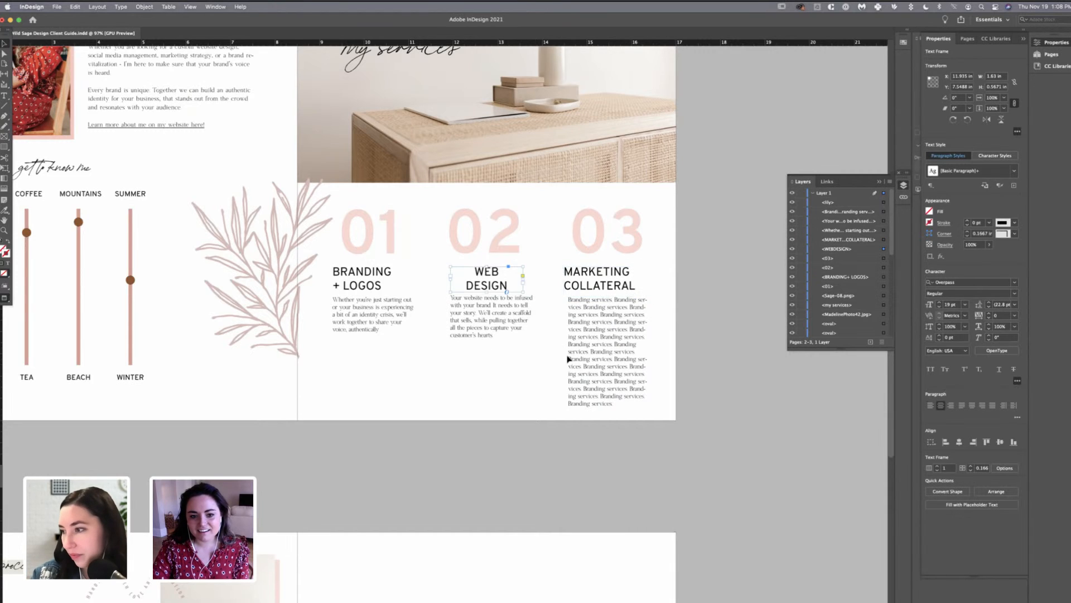
{"action": "key", "text": "shift+super+l"}
{"action": "key", "text": "super+alt+bracketright"}
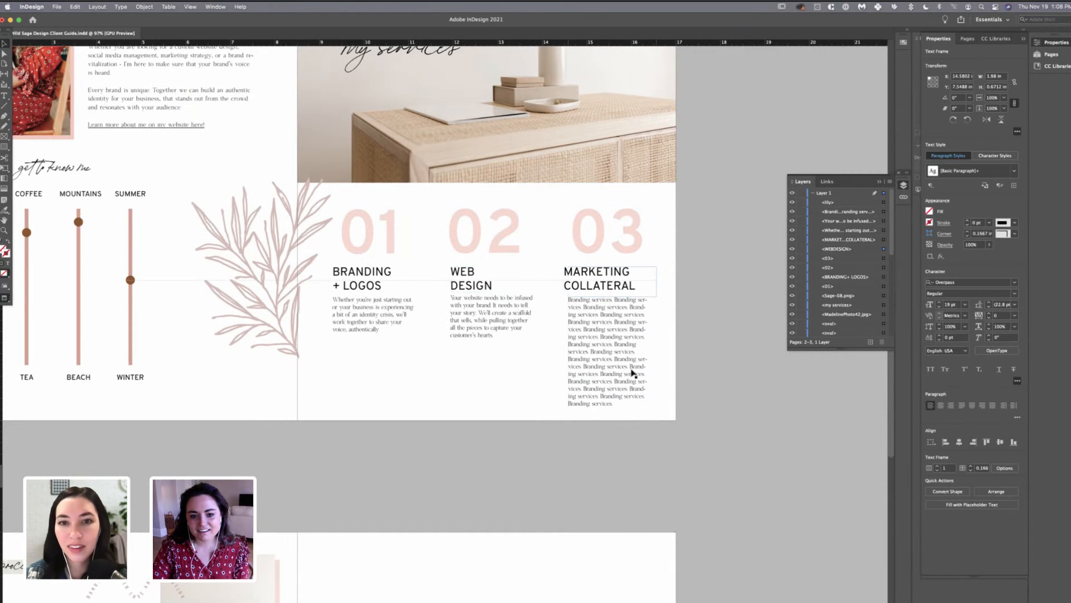
- Line up the MARKETING COLLATERAL heading with its description's left edge and shorten its frame to about 0.567 in high
{"action": "left_click_drag", "start_coordinate": [632, 369], "coordinate": [632, 383]}
{"action": "key", "text": "super+z"}
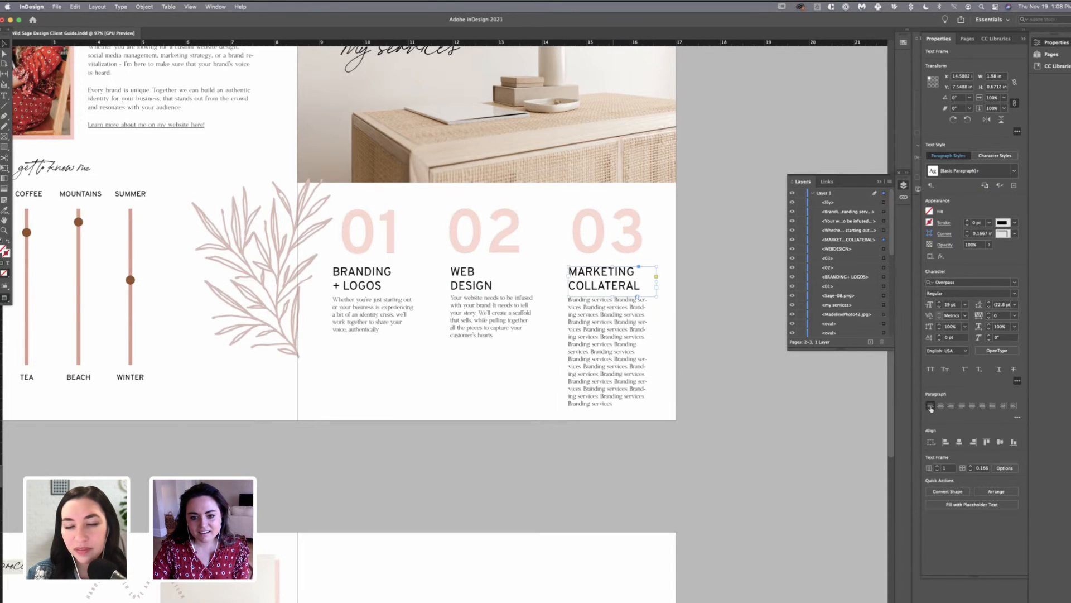
{"action": "left_click_drag", "start_coordinate": [612, 297], "coordinate": [612, 292]}
{"action": "left_click", "coordinate": [650, 279]}
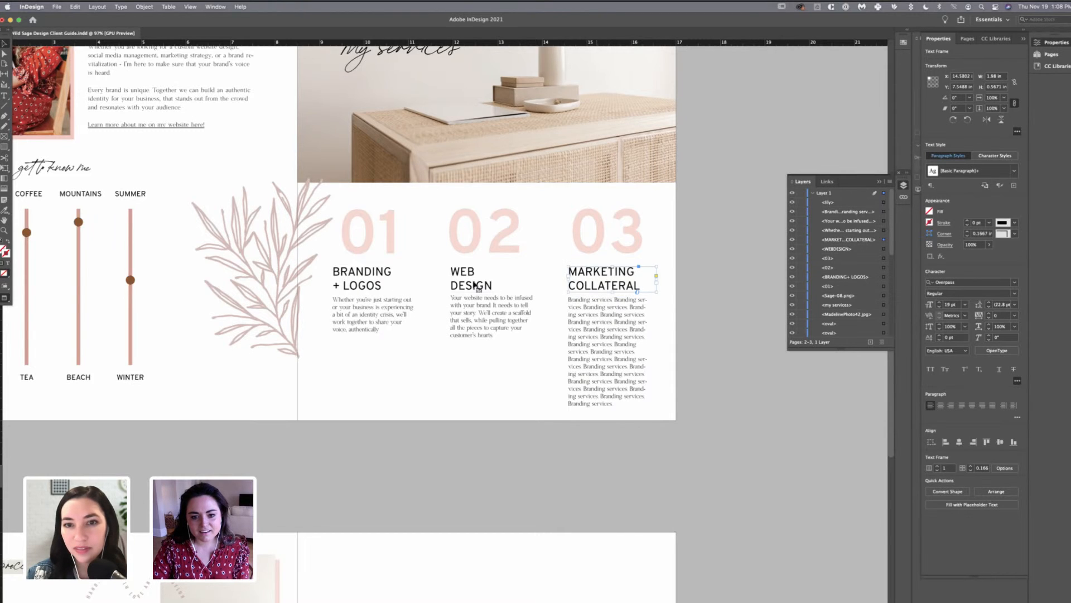
- Replace the placeholder text under MARKETING COLLATERAL with the description taken from the website
{"action": "left_click", "coordinate": [614, 363]}
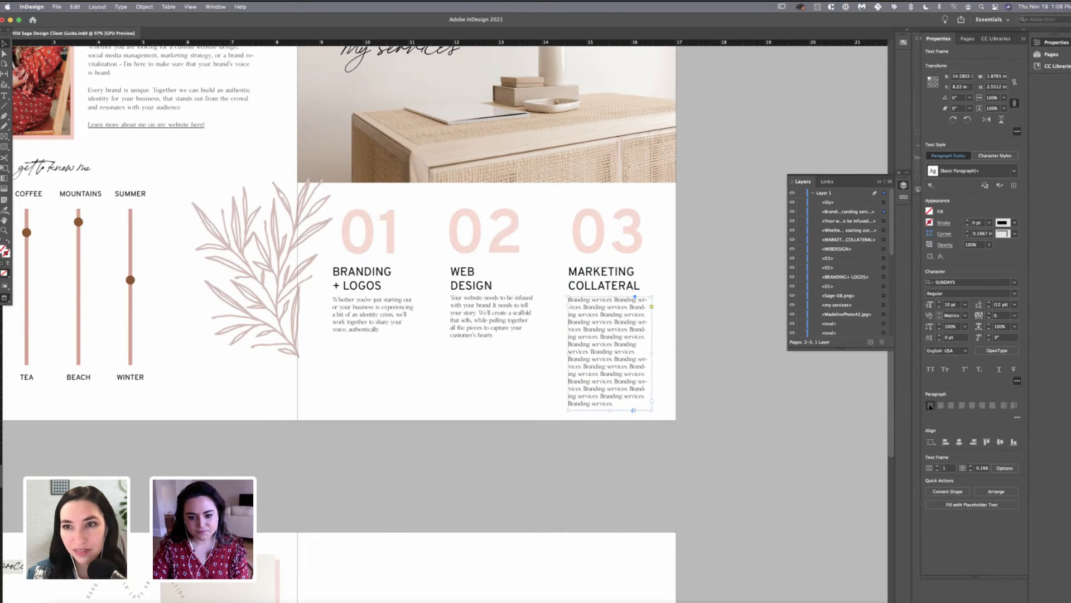
{"action": "double_click", "coordinate": [619, 367]}
{"action": "key", "text": "super+a"}
{"action": "key", "text": "BackSpace"}
{"action": "type", "text": "Business cards, pricing guides, brochures - you name it! Every little piece of your business matters. With well-designed, polished, branded collateral, your business will shine"}
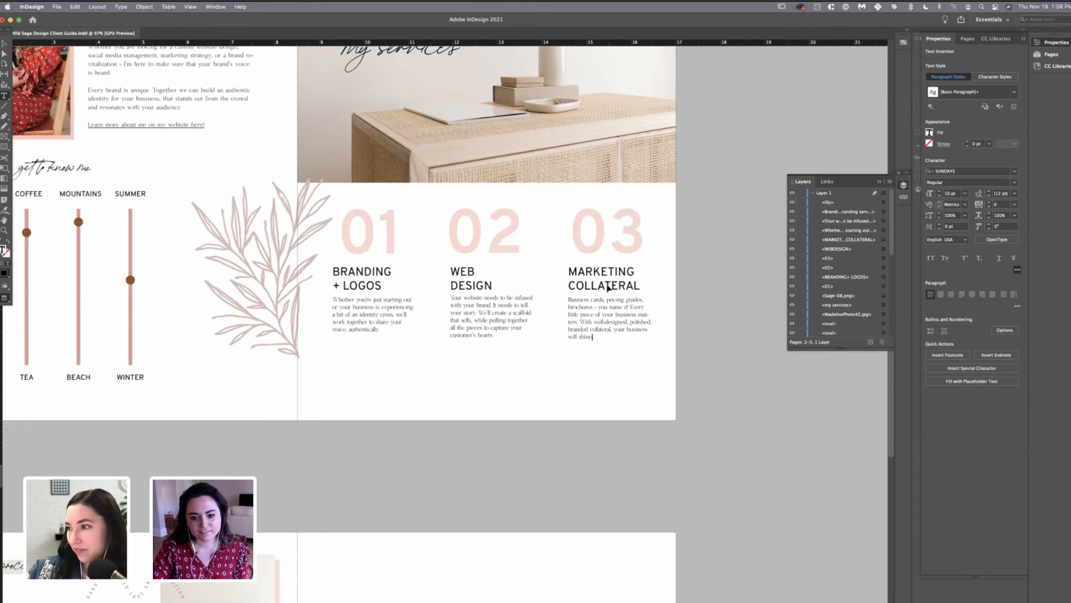
{"action": "key", "text": "Escape"}
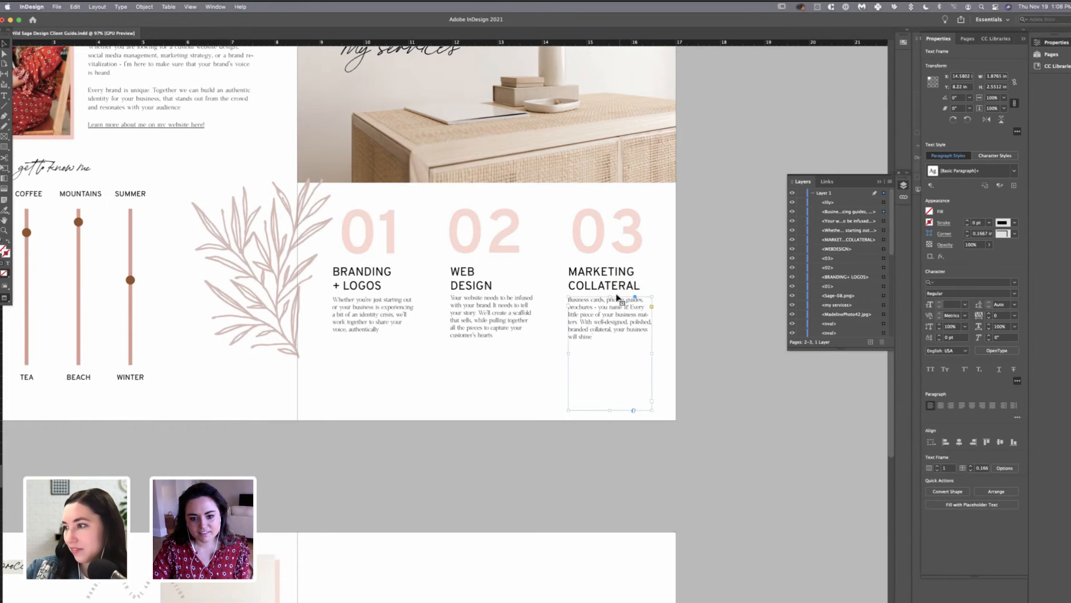
- Shorten the Marketing Collateral description frame to fit its text and top-align all three service descriptions at Y 8.22 in
{"action": "left_click_drag", "start_coordinate": [610, 410], "coordinate": [610, 341]}
{"action": "left_click_drag", "start_coordinate": [613, 296], "coordinate": [612, 291]}
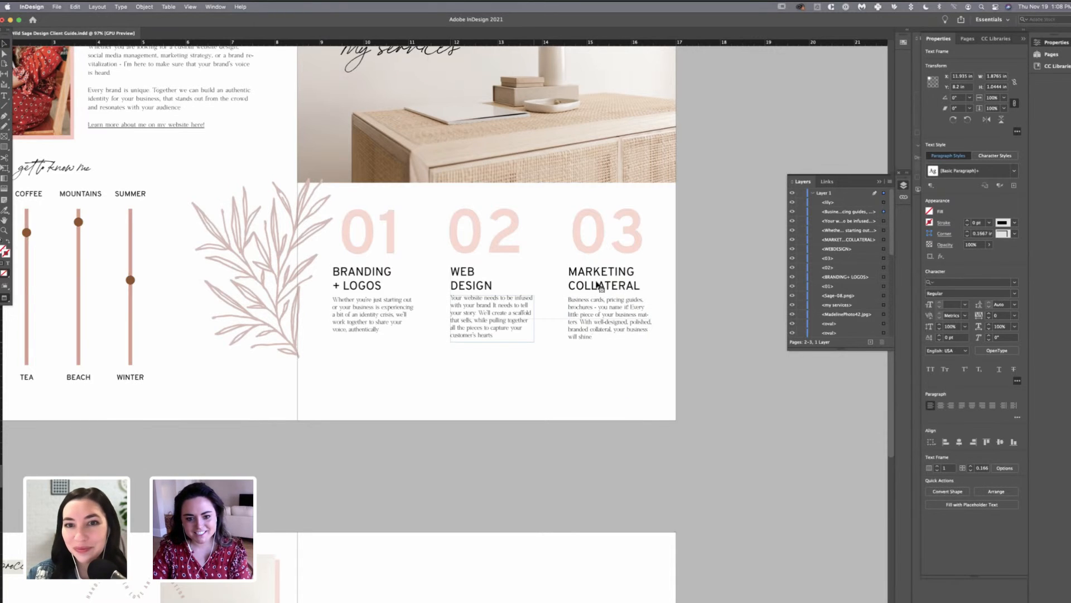
{"action": "left_click", "coordinate": [633, 339]}
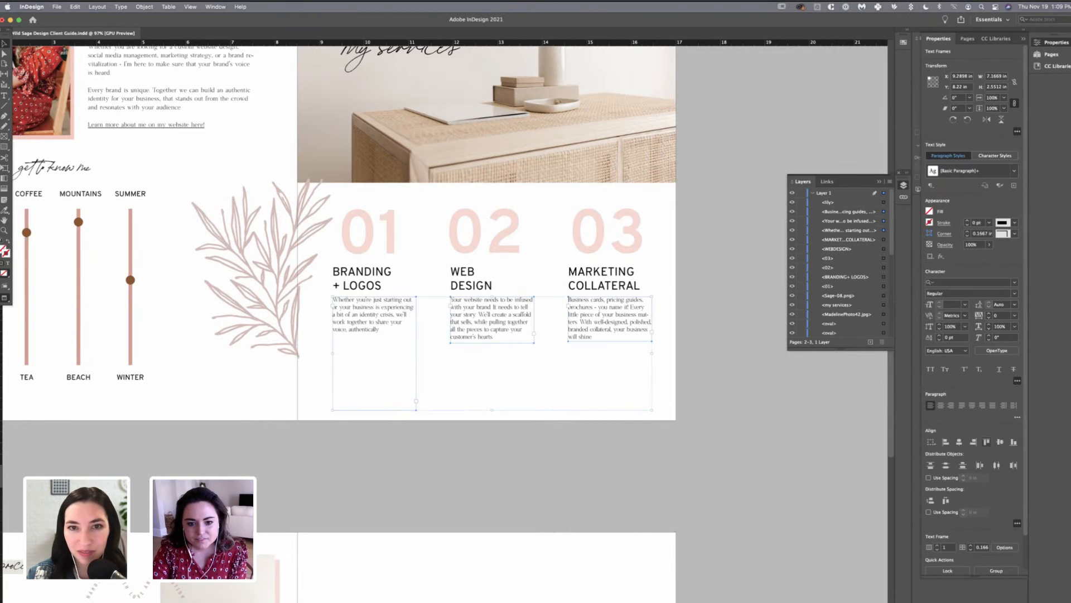
{"action": "left_click", "coordinate": [526, 320]}
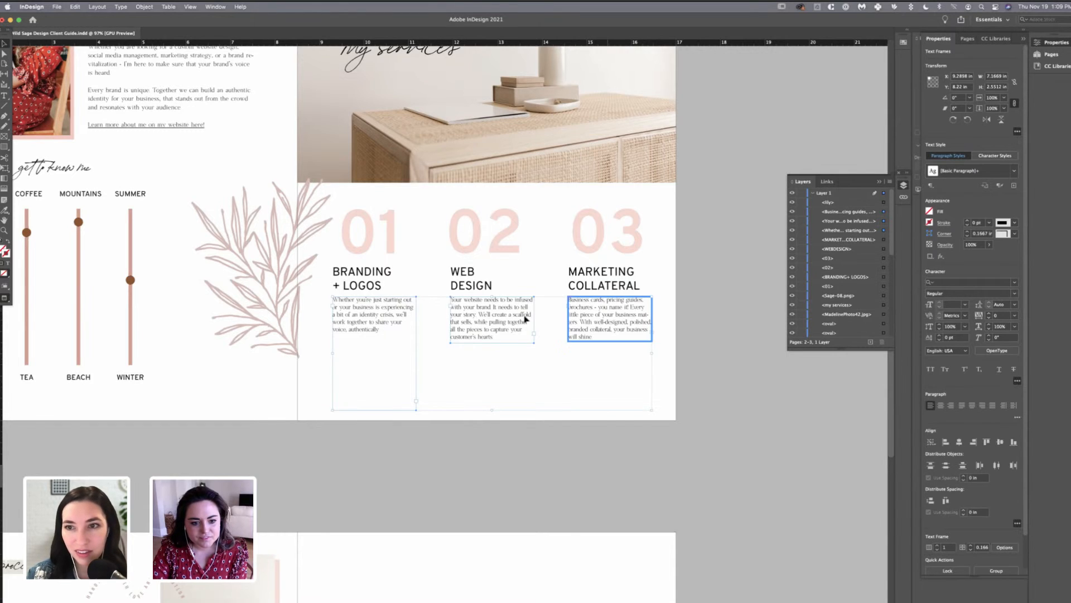
- Shorten the description frame under BRANDING + LOGOS to fit its text
{"action": "left_click", "coordinate": [664, 397]}
{"action": "left_click_drag", "start_coordinate": [611, 412], "coordinate": [609, 342]}
{"action": "left_click", "coordinate": [473, 320], "text": "shift"}
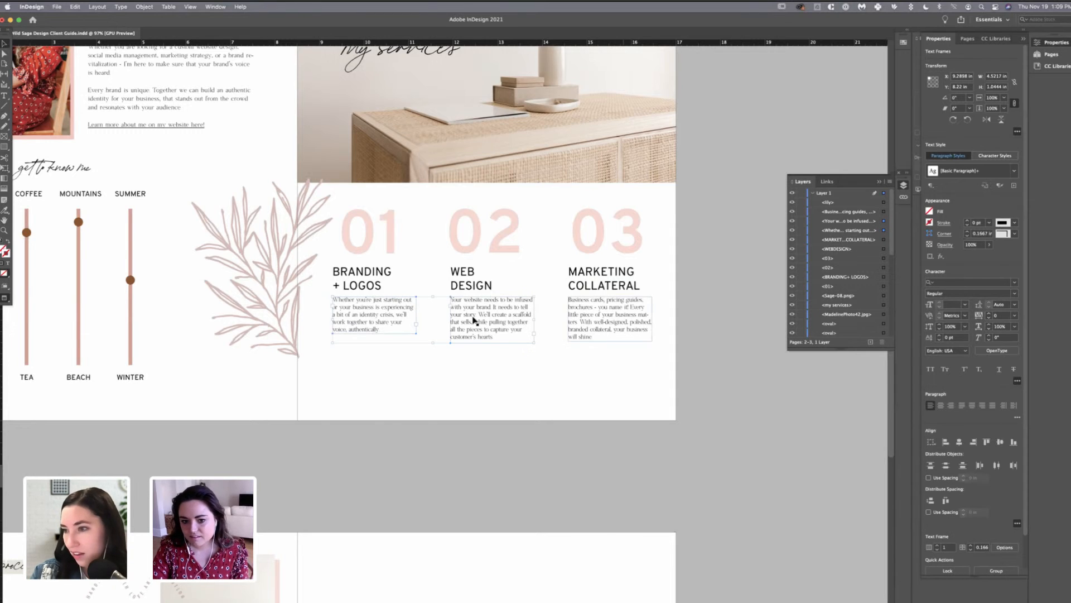
- Move the three service descriptions down to about Y 8.98 in and align their top edges
{"action": "left_click", "coordinate": [1000, 441]}
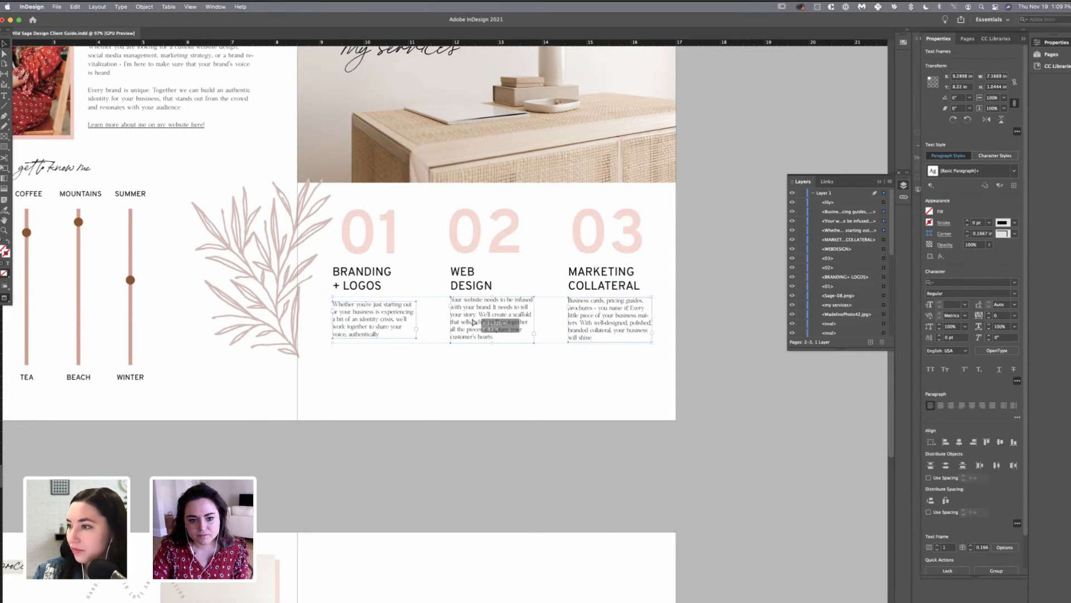
{"action": "left_click_drag", "start_coordinate": [474, 322], "coordinate": [474, 356]}
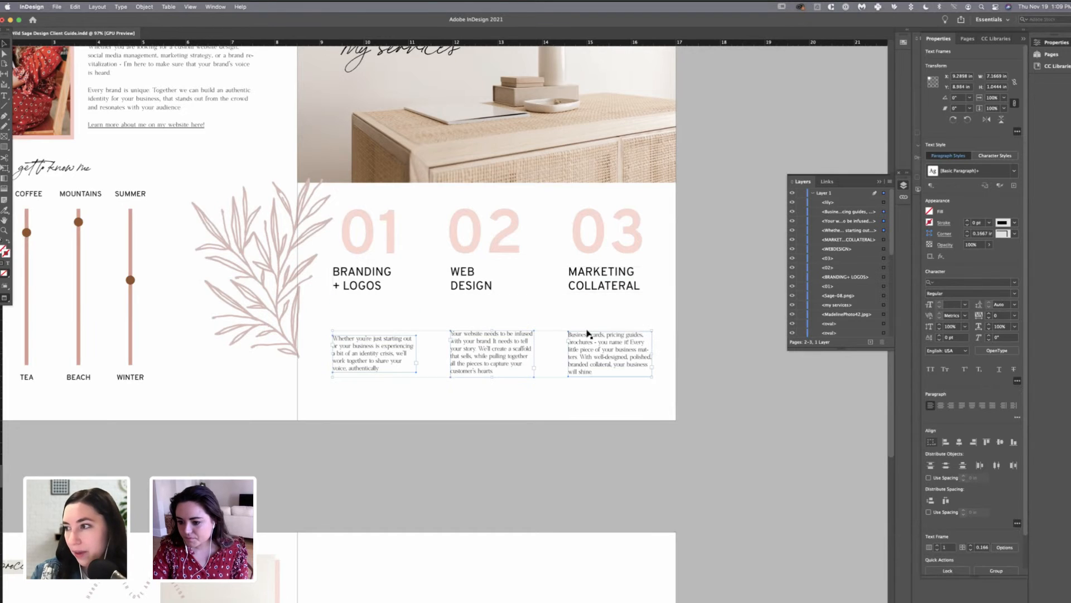
{"action": "left_click", "coordinate": [931, 442]}
{"action": "left_click", "coordinate": [971, 446]}
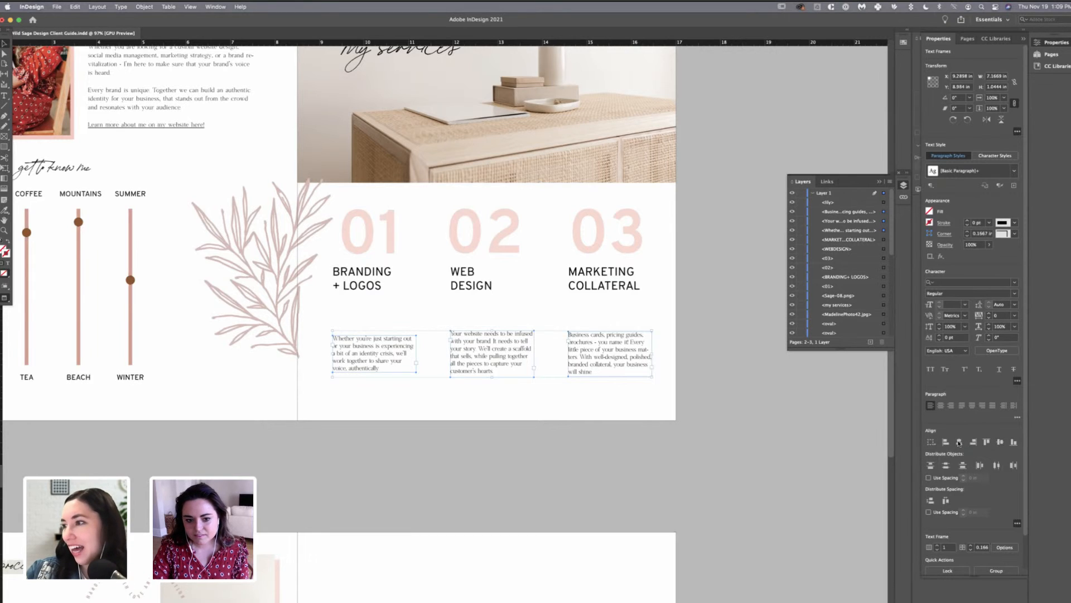
{"action": "left_click", "coordinate": [987, 441]}
{"action": "left_click", "coordinate": [537, 323]}
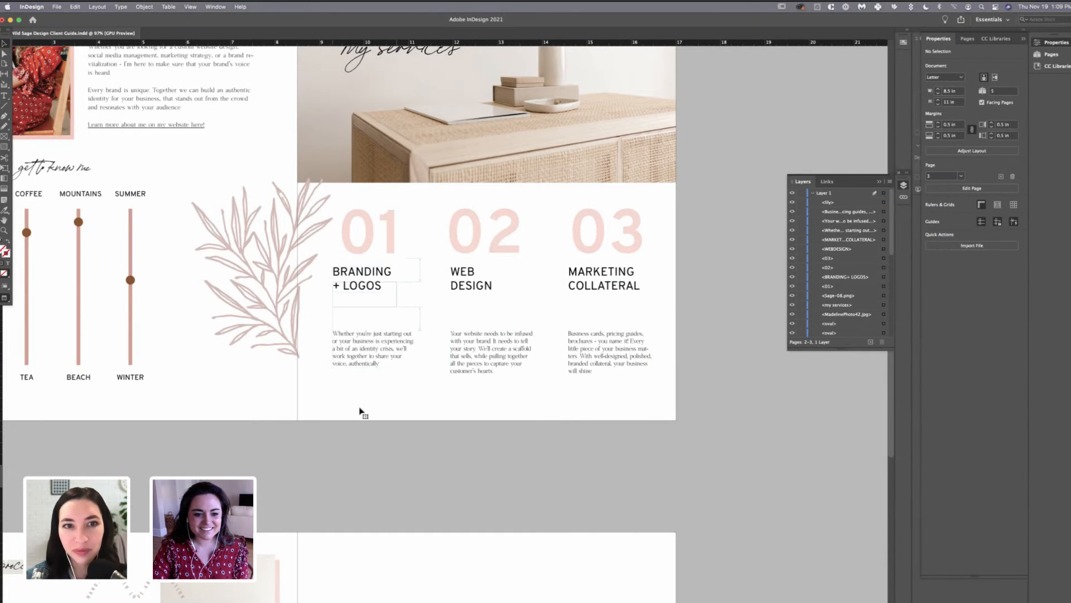
- Move the three service headings and the numbers 01, 02 and 03 down to sit just above the descriptions
{"action": "left_click_drag", "start_coordinate": [372, 409], "coordinate": [370, 375]}
{"action": "left_click_drag", "start_coordinate": [481, 279], "coordinate": [493, 328]}
{"action": "left_click_drag", "start_coordinate": [622, 280], "coordinate": [610, 345]}
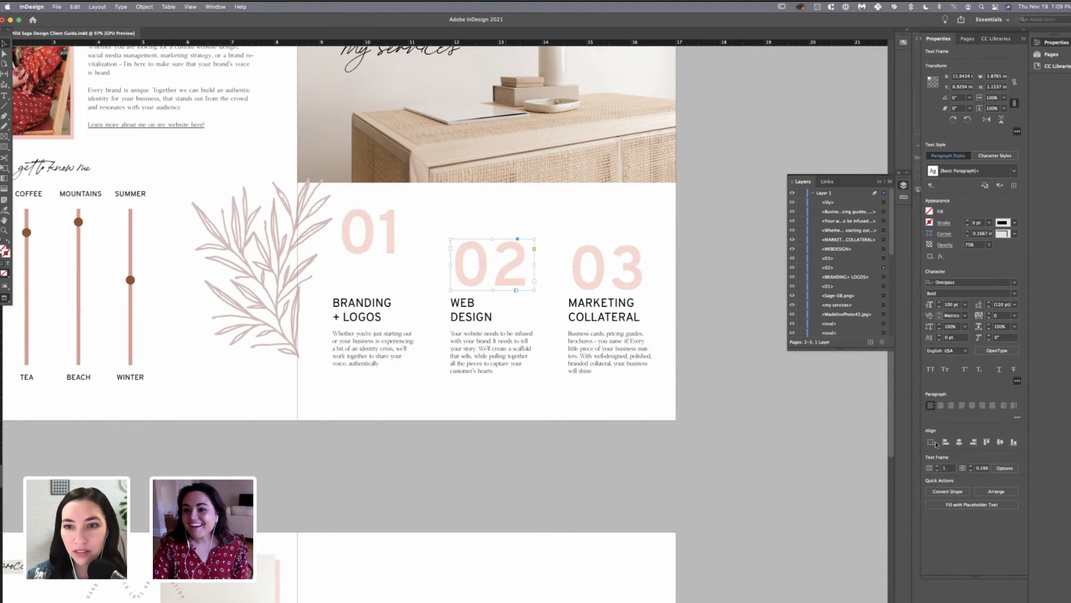
{"action": "left_click_drag", "start_coordinate": [369, 232], "coordinate": [368, 264]}
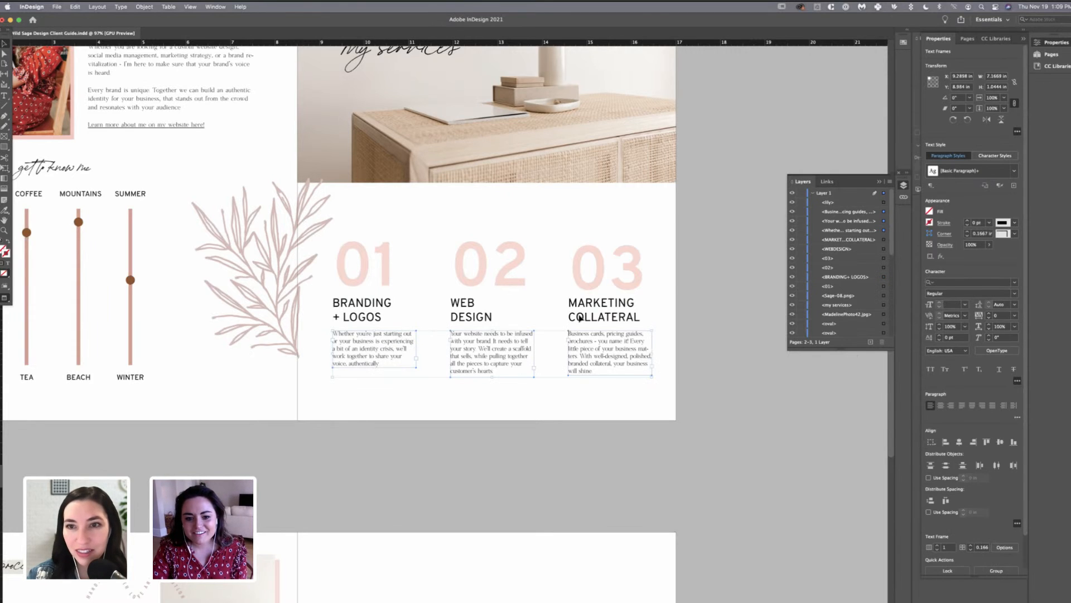
{"action": "left_click", "coordinate": [324, 272]}
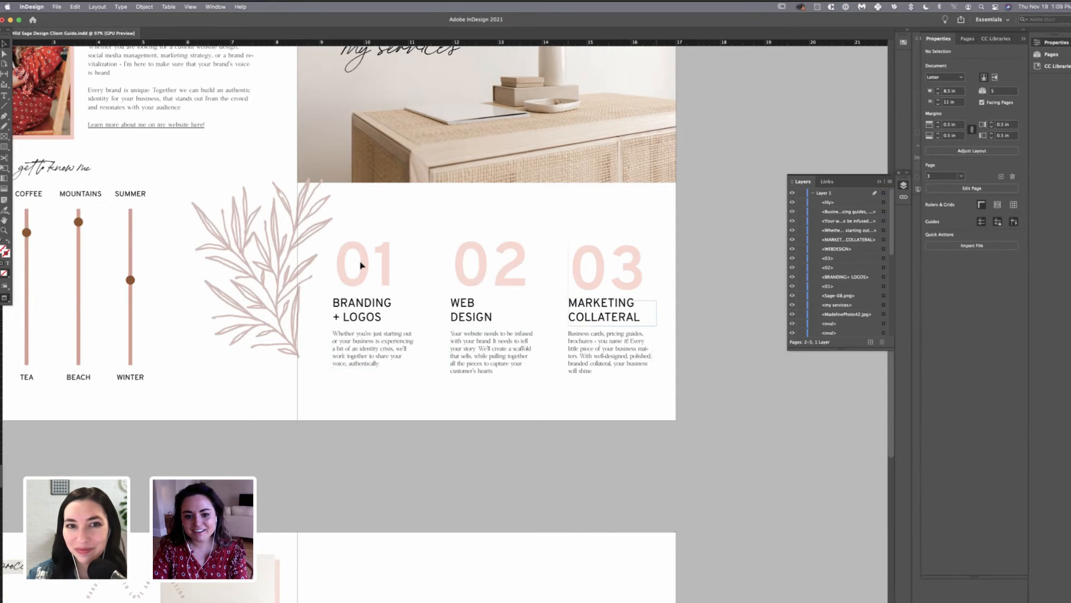
{"action": "left_click_drag", "start_coordinate": [381, 271], "coordinate": [382, 274]}
- Level the BRANDING + LOGOS, WEB DESIGN and MARKETING COLLATERAL headings with each other and select the number 03
{"action": "left_click", "coordinate": [474, 311]}
{"action": "left_click", "coordinate": [383, 309], "text": "shift"}
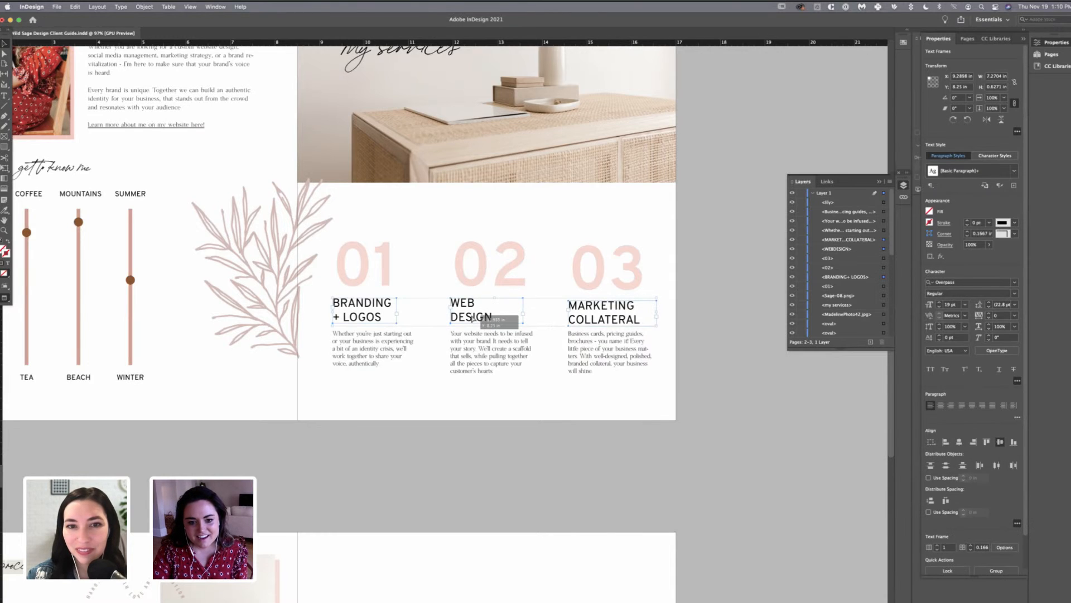
{"action": "left_click", "coordinate": [1000, 442]}
{"action": "left_click_drag", "start_coordinate": [595, 309], "coordinate": [594, 319]}
{"action": "left_click", "coordinate": [607, 268]}
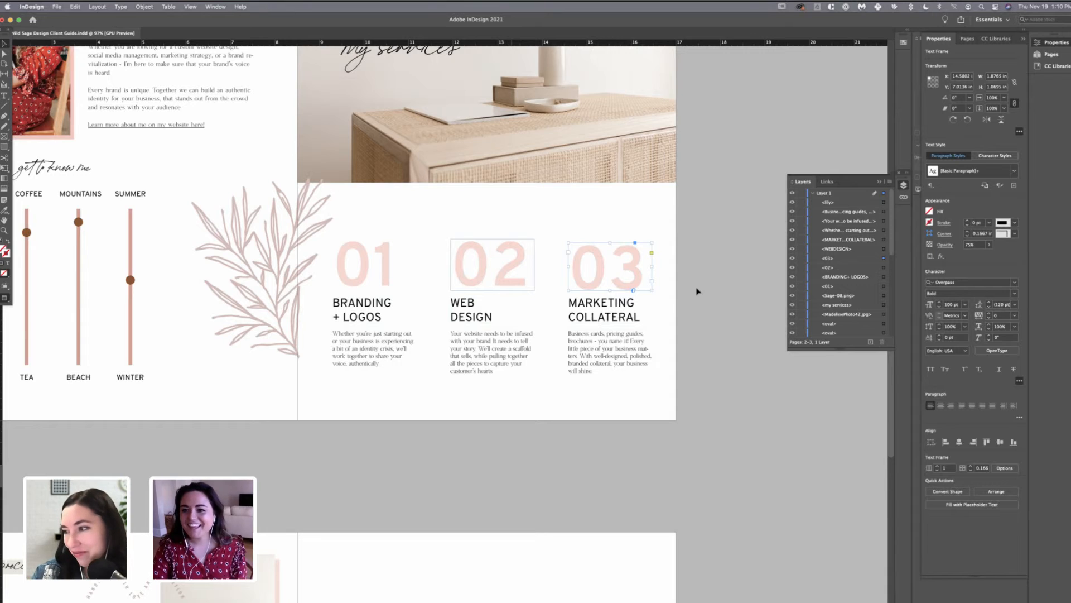
- Move the numbers 01, 02 and 03 down together, slightly closer to their headings
{"action": "left_click", "coordinate": [491, 265], "text": "shift"}
{"action": "left_click", "coordinate": [367, 265], "text": "shift"}
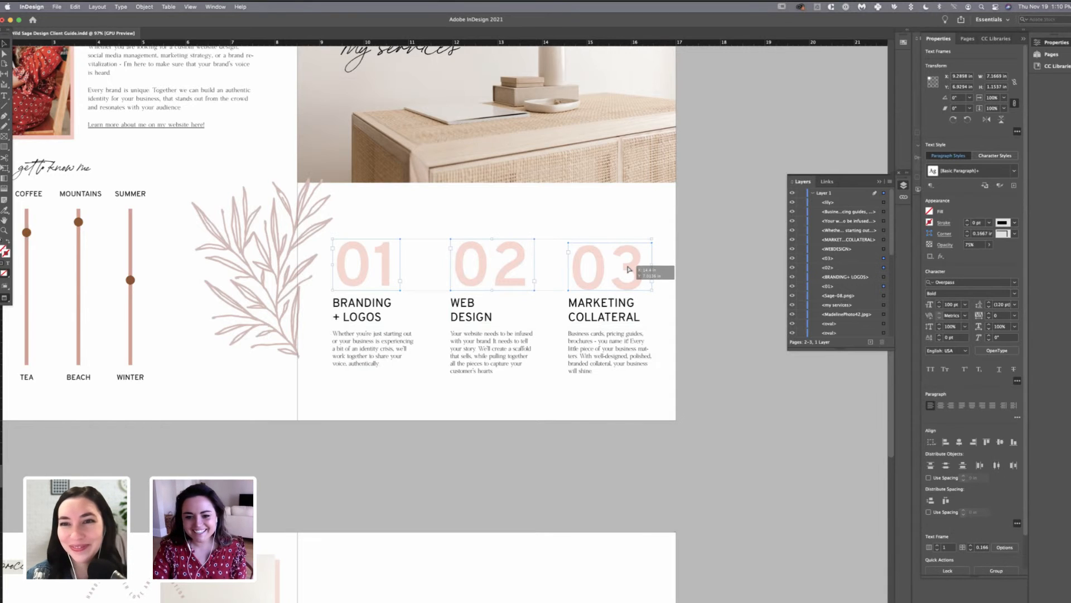
{"action": "left_click_drag", "start_coordinate": [598, 254], "coordinate": [505, 274]}
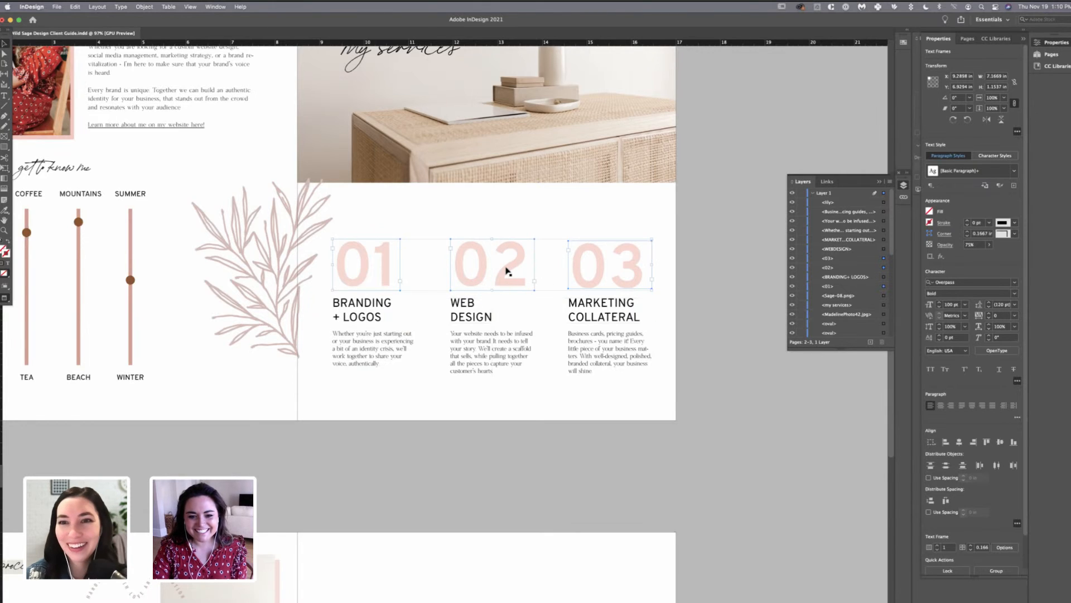
{"action": "left_click_drag", "start_coordinate": [396, 240], "coordinate": [394, 273]}
{"action": "key", "text": "super+shift+a"}
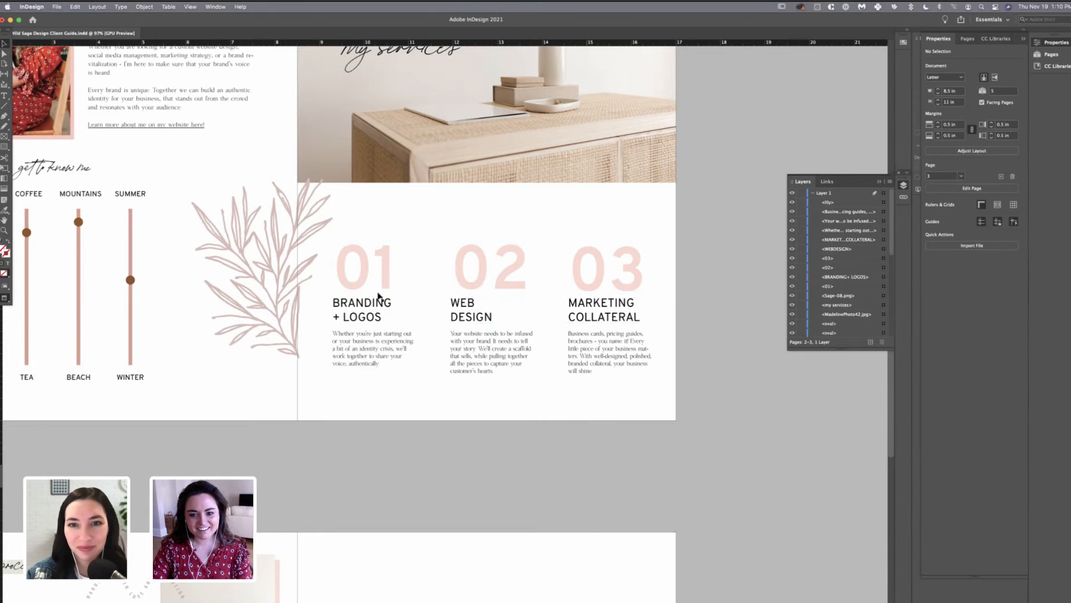
- Move the numbers 01, 02 and 03 up together to about Y 7 in, above their headings
{"action": "scroll", "coordinate": [621, 147], "scroll_direction": "down", "scroll_amount": 3}
{"action": "left_click", "coordinate": [614, 234]}
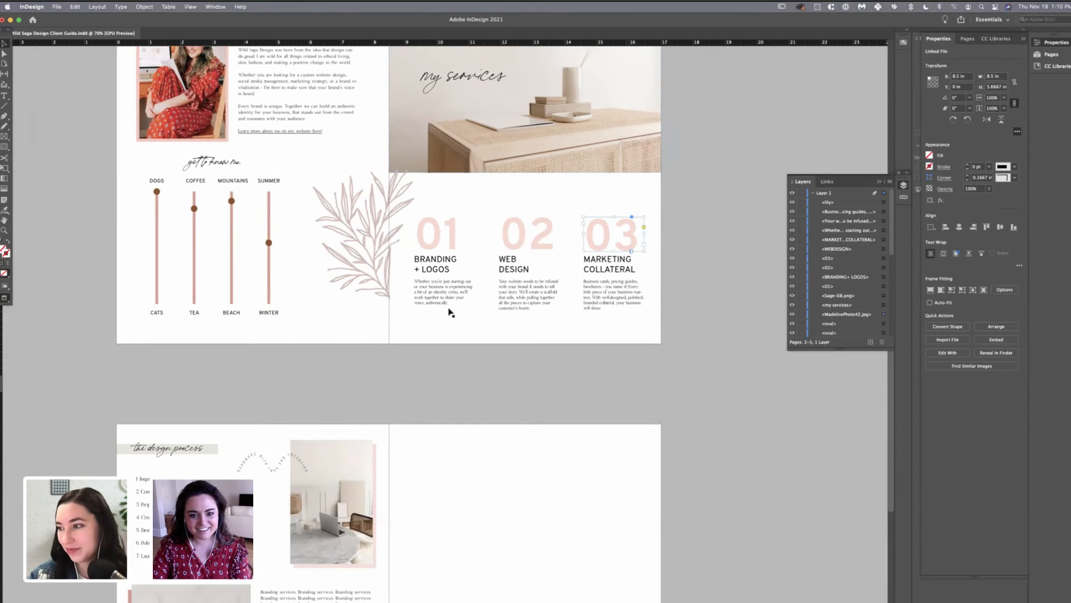
{"action": "left_click", "coordinate": [529, 235], "text": "shift"}
{"action": "left_click", "coordinate": [439, 234], "text": "shift"}
{"action": "left_click_drag", "start_coordinate": [542, 237], "coordinate": [543, 233]}
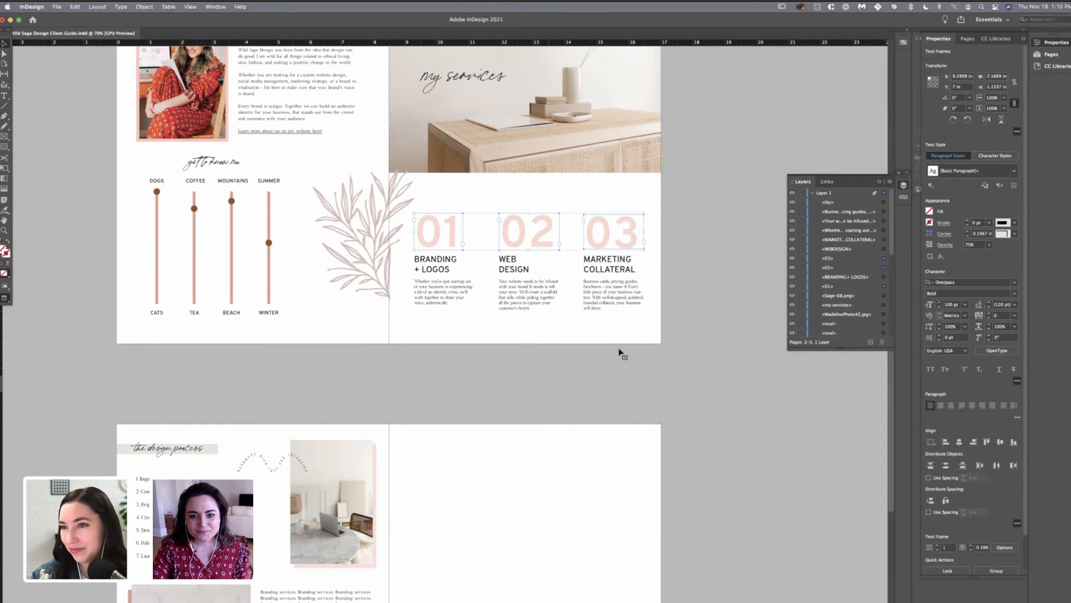
- Extend the services photo frame down to about 6.45 in high and fill the frame proportionally with the image
{"action": "left_click", "coordinate": [595, 334]}
{"action": "left_click", "coordinate": [426, 333]}
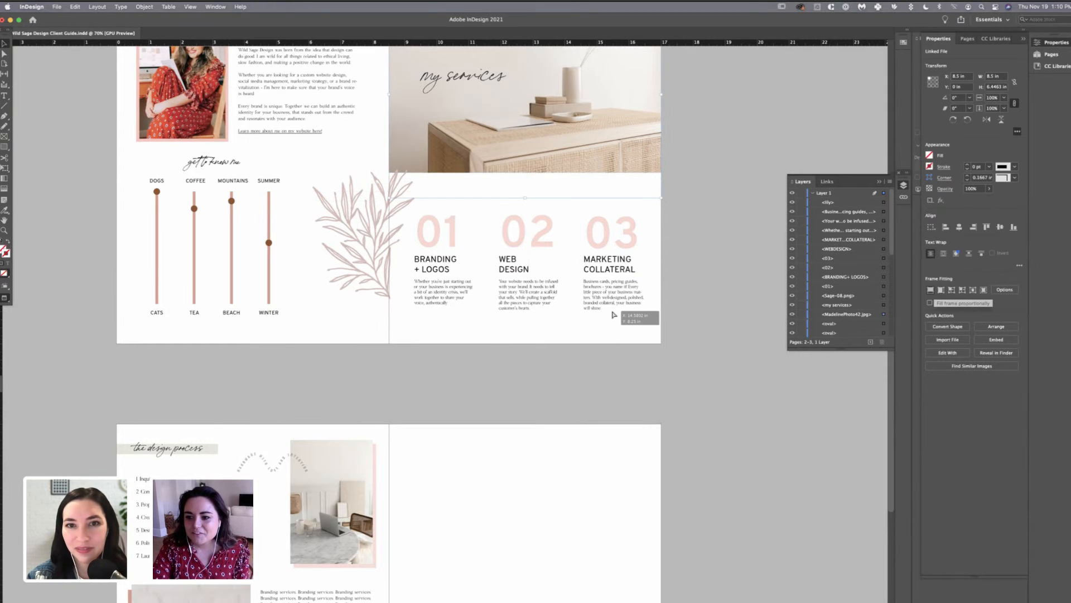
{"action": "key", "text": "super+alt+shift+c"}
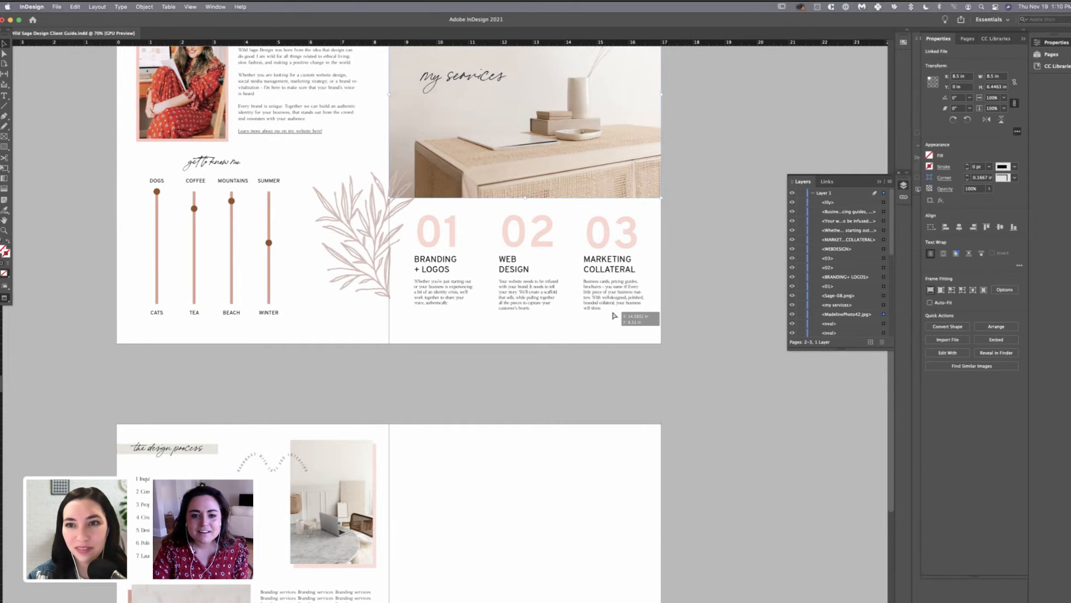
{"action": "left_click", "coordinate": [495, 318]}
{"action": "scroll", "coordinate": [490, 321], "scroll_direction": "up", "scroll_amount": 3}
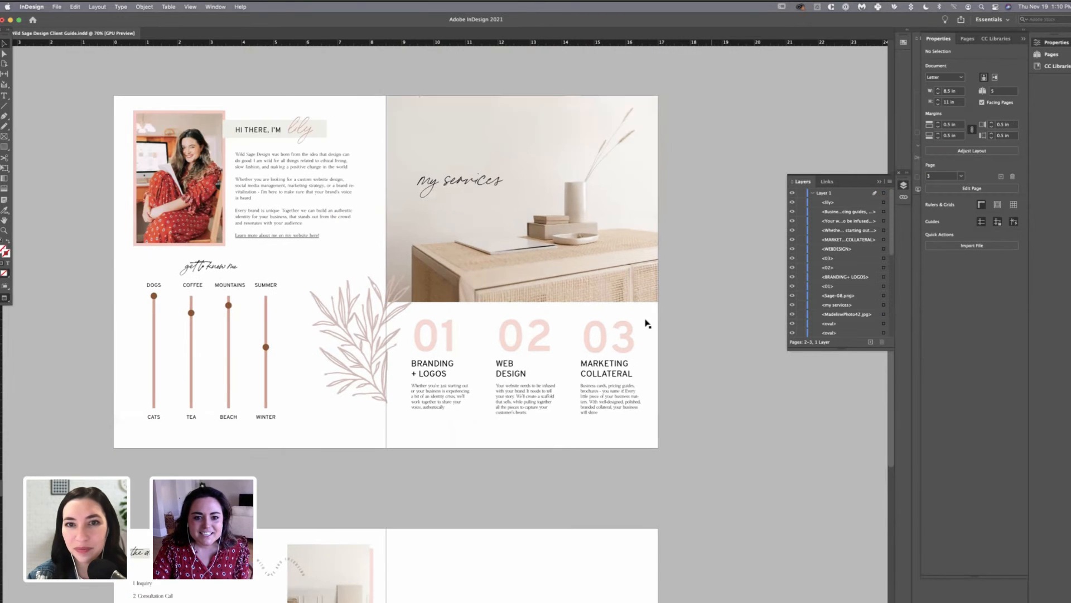
- Move the "my services" title on the photo to about X 9.82 in, Y 1.80 in
{"action": "scroll", "coordinate": [648, 324], "scroll_direction": "up", "scroll_amount": 1}
{"action": "left_click_drag", "start_coordinate": [520, 318], "coordinate": [474, 315]}
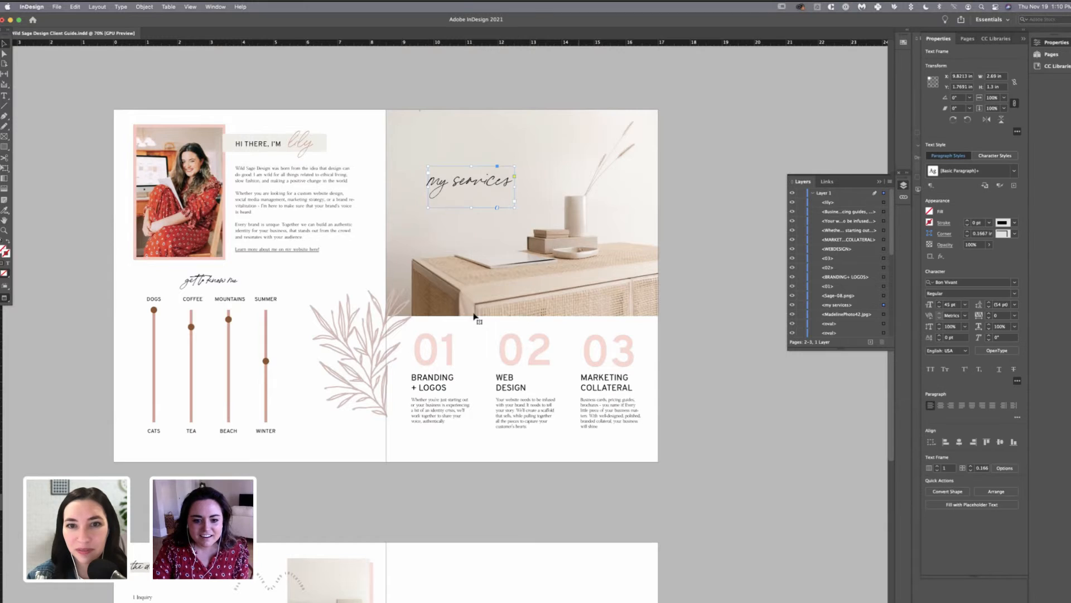
{"action": "left_click", "coordinate": [384, 298]}
{"action": "left_click", "coordinate": [525, 413]}
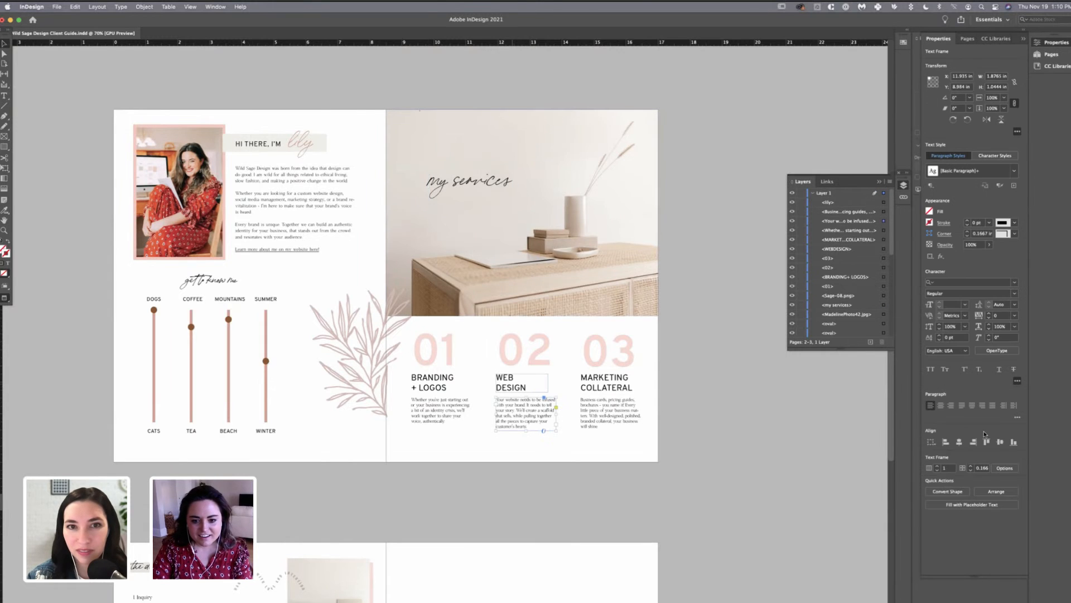
{"action": "key", "text": "super+z"}
{"action": "key", "text": "super+z"}
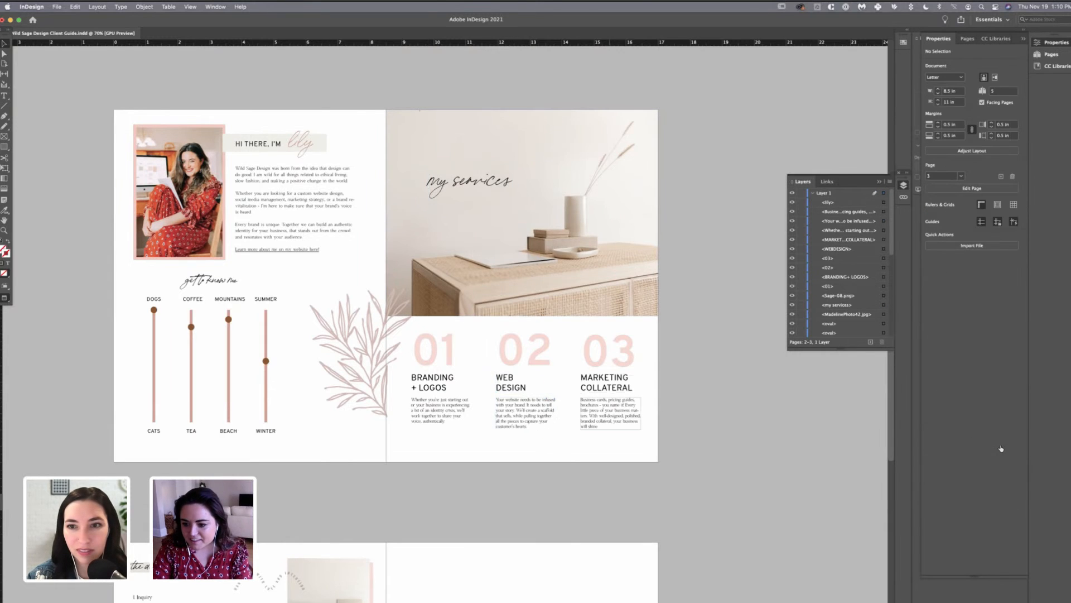
- Center-align the text of the MARKETING COLLATERAL, WEB DESIGN and BRANDING + LOGOS headings
{"action": "left_click", "coordinate": [941, 406]}
{"action": "left_click", "coordinate": [511, 383]}
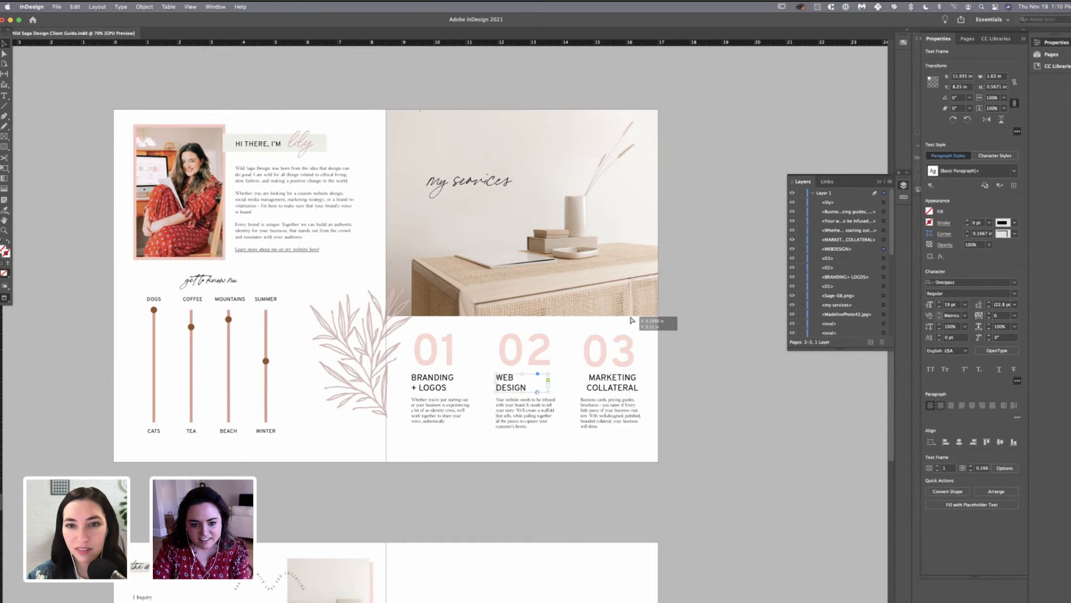
{"action": "left_click", "coordinate": [941, 406]}
{"action": "left_click", "coordinate": [433, 383]}
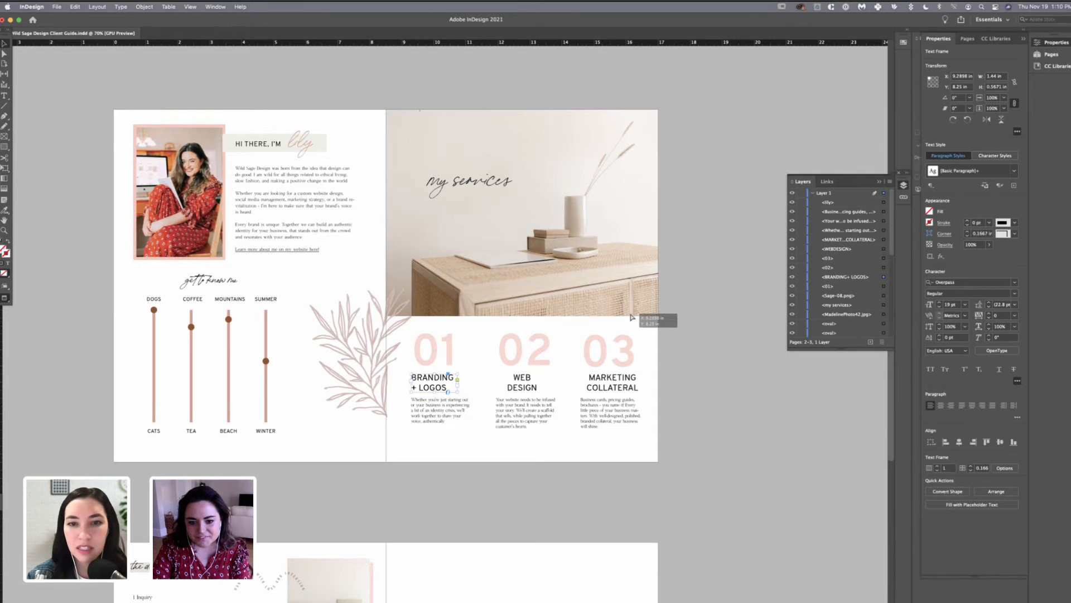
{"action": "left_click", "coordinate": [941, 405]}
- Center-align the text of the three service descriptions below the headings
{"action": "left_click", "coordinate": [611, 413]}
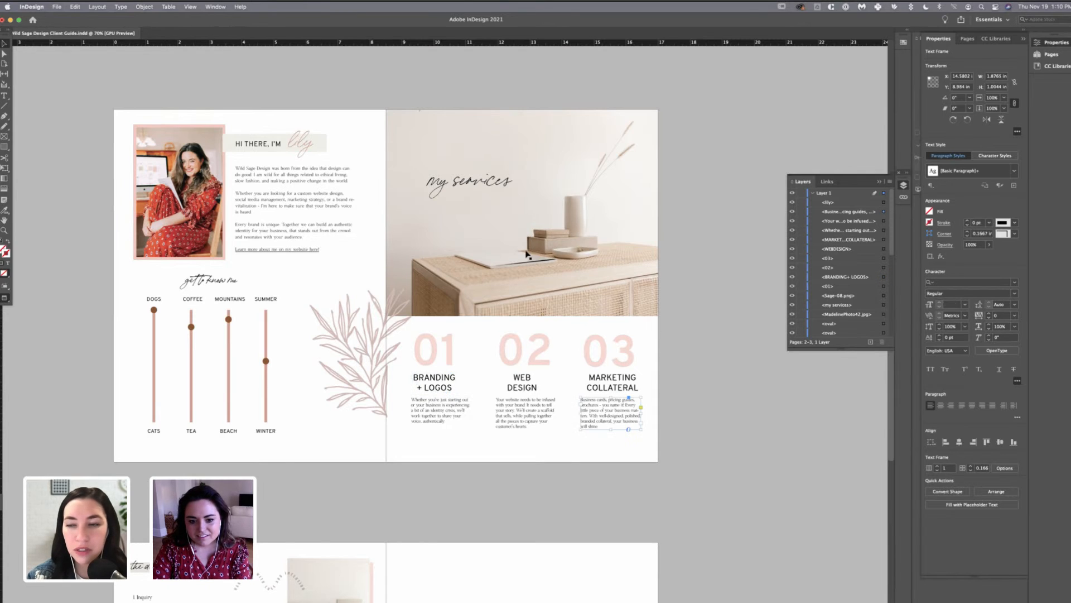
{"action": "left_click", "coordinate": [941, 405]}
{"action": "left_click", "coordinate": [527, 413]}
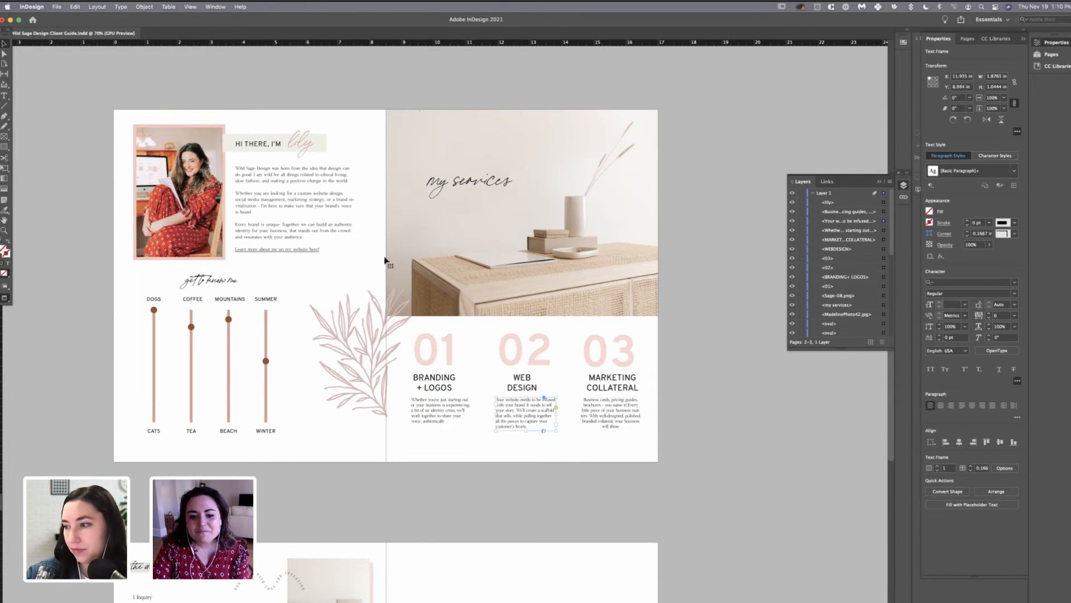
{"action": "left_click", "coordinate": [940, 405]}
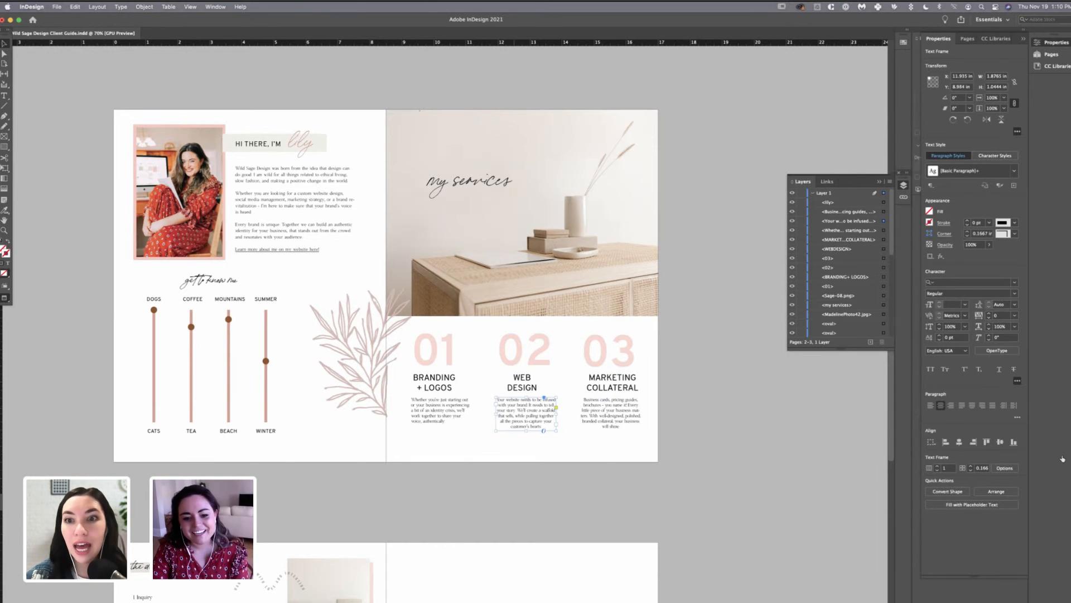
{"action": "left_click", "coordinate": [440, 412]}
{"action": "left_click", "coordinate": [941, 406]}
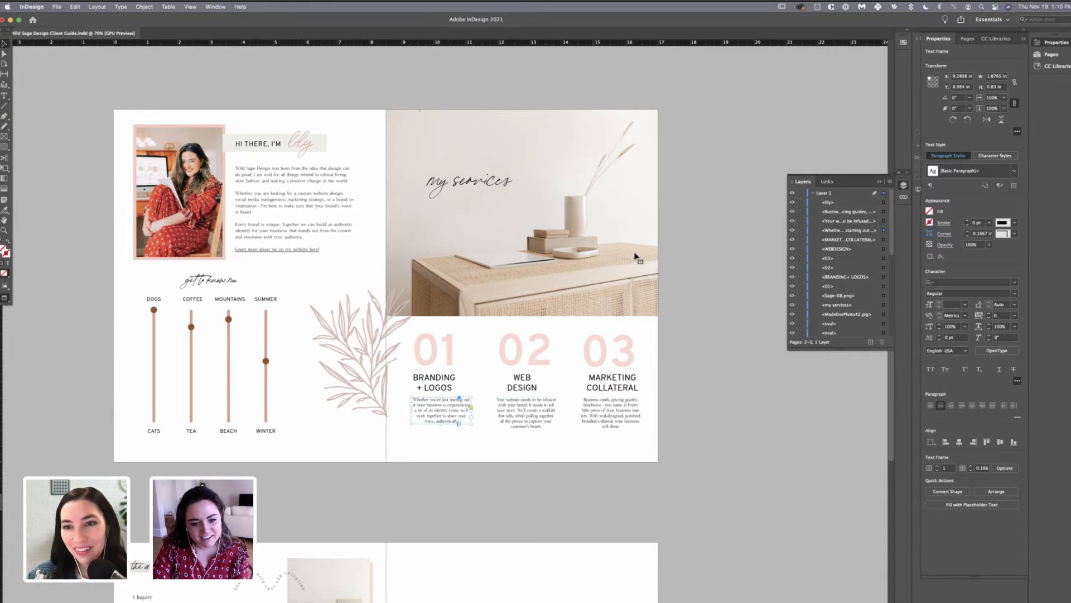
{"action": "left_click", "coordinate": [714, 413]}
- Shift the BRANDING + LOGOS description slightly left and move all three descriptions down to about Y 9.14 in
{"action": "left_click_drag", "start_coordinate": [441, 411], "coordinate": [435, 384]}
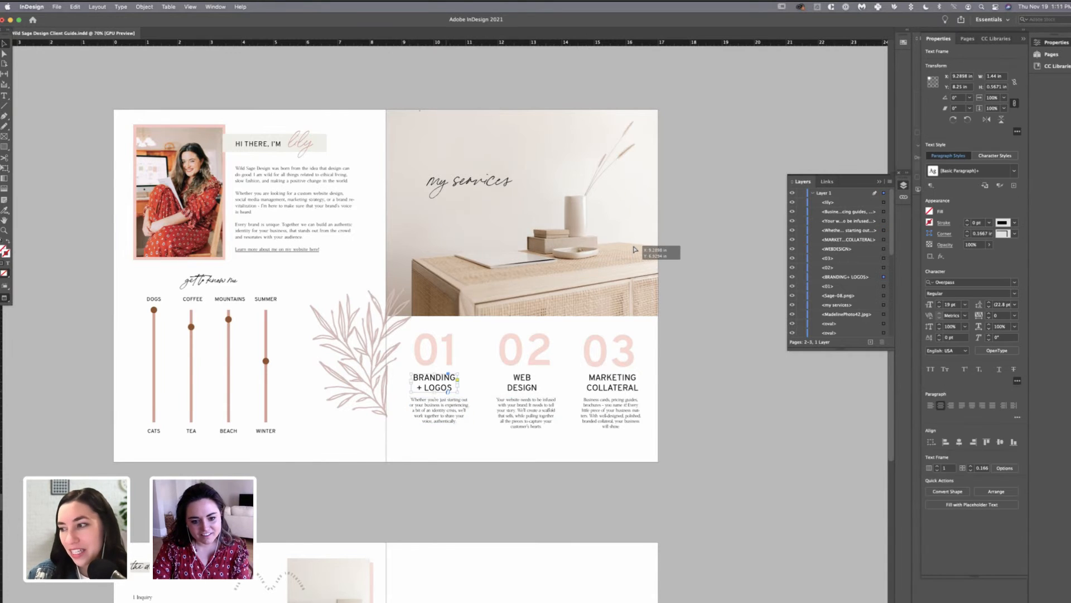
{"action": "left_click", "coordinate": [435, 350]}
{"action": "left_click", "coordinate": [439, 411]}
{"action": "left_click", "coordinate": [525, 413], "text": "shift"}
{"action": "left_click", "coordinate": [611, 413], "text": "shift"}
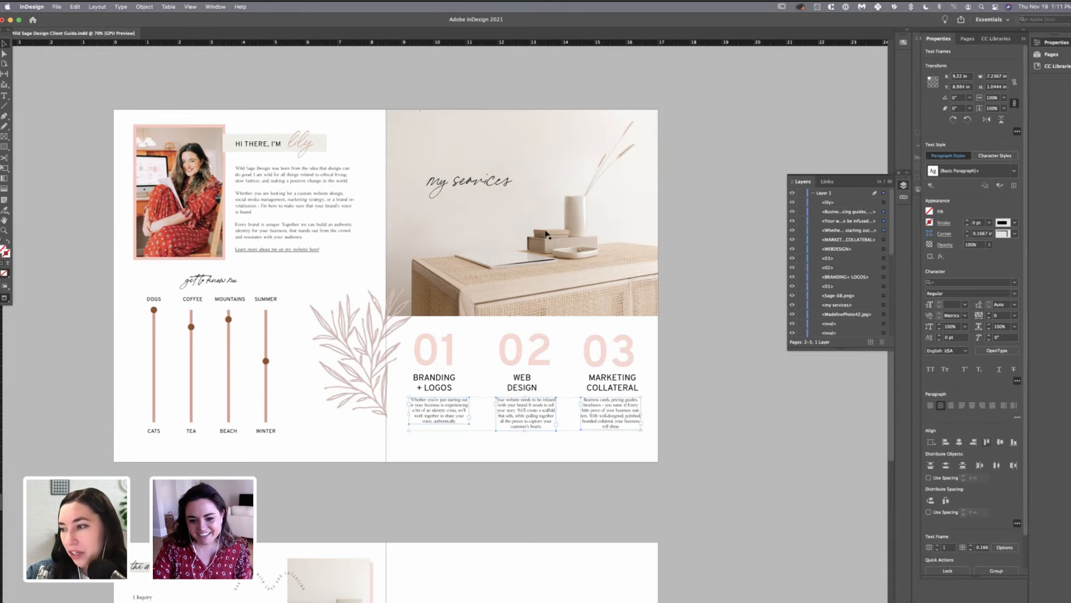
{"action": "key", "text": "shift+Down"}
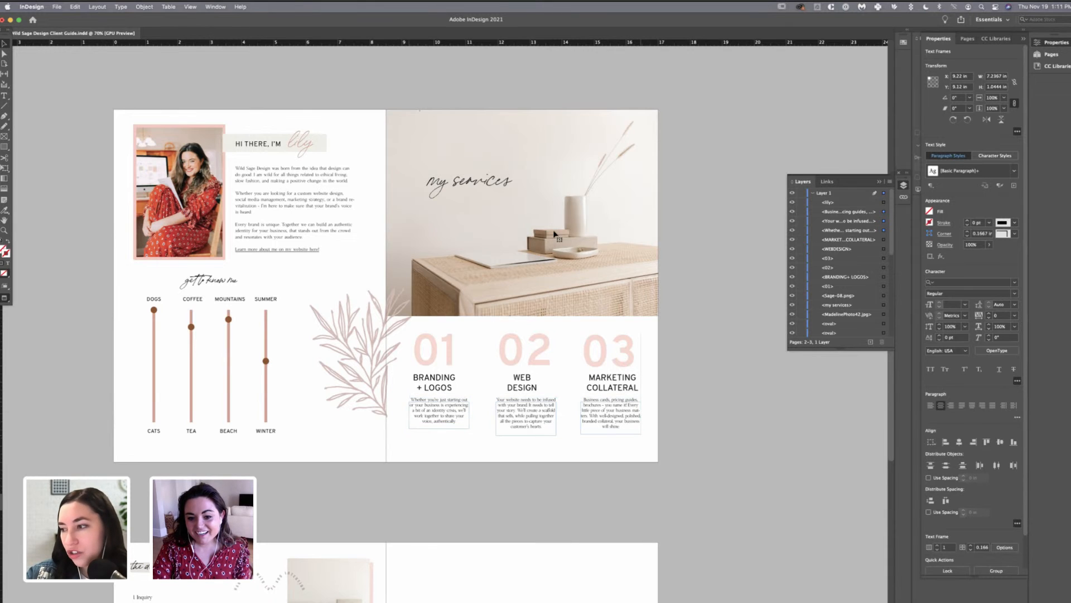
{"action": "left_click_drag", "start_coordinate": [554, 233], "coordinate": [550, 229]}
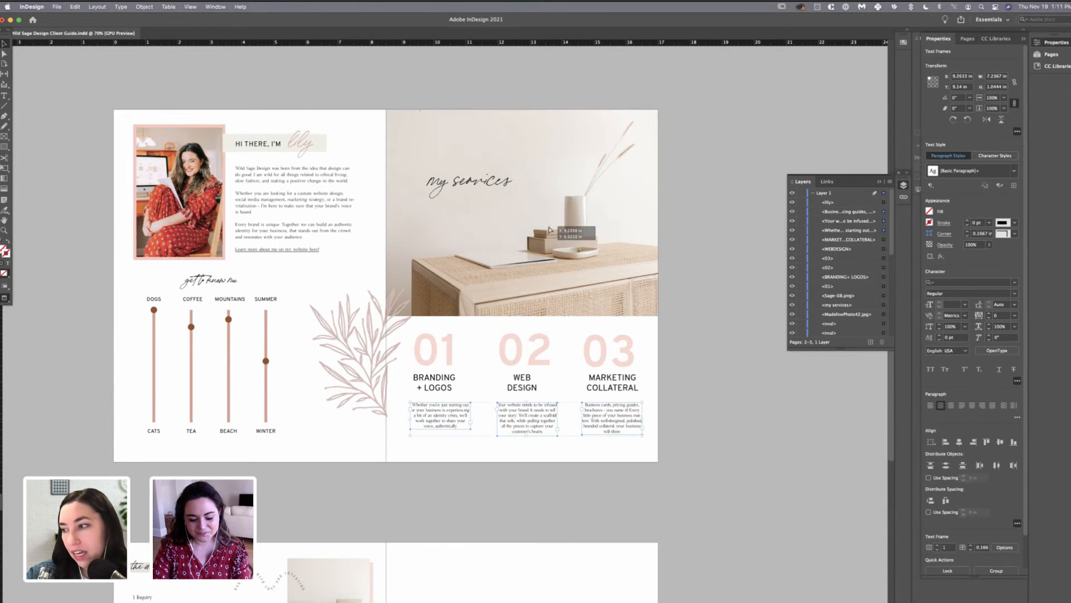
- Move the three service headings down together to about Y 8.33 in
{"action": "left_click", "coordinate": [704, 399]}
{"action": "left_click", "coordinate": [612, 383]}
{"action": "left_click", "coordinate": [522, 383], "text": "shift"}
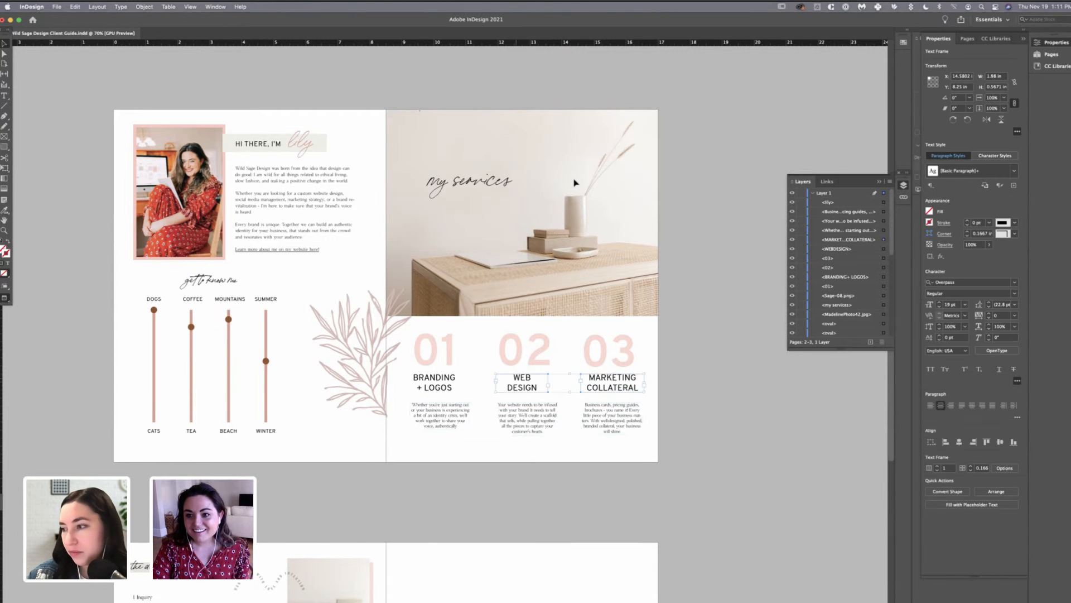
{"action": "left_click", "coordinate": [434, 383], "text": "shift"}
{"action": "left_click_drag", "start_coordinate": [434, 382], "coordinate": [434, 386]}
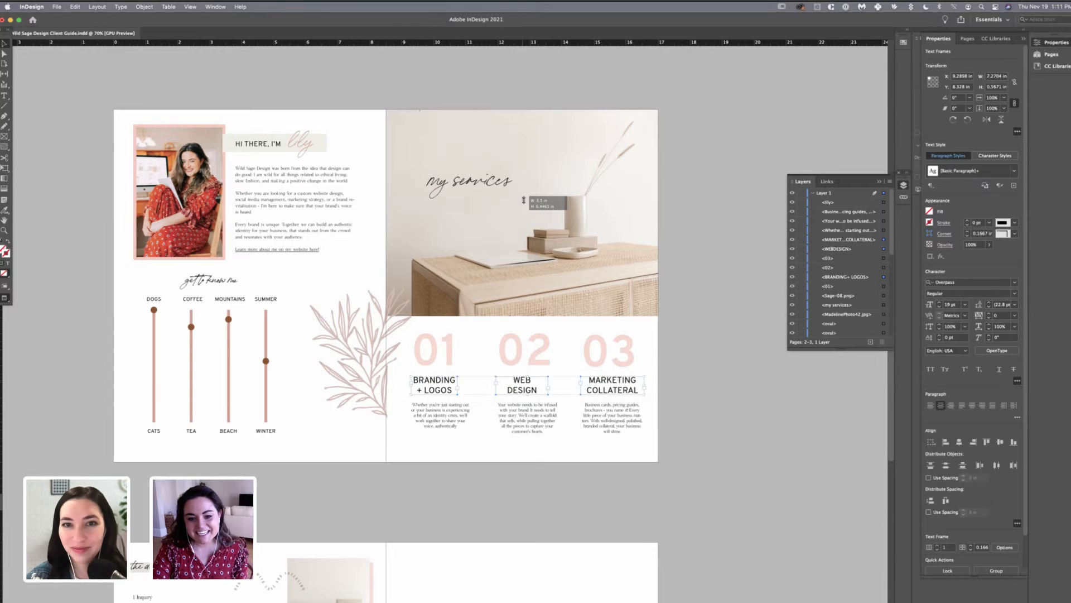
{"action": "left_click", "coordinate": [519, 200]}
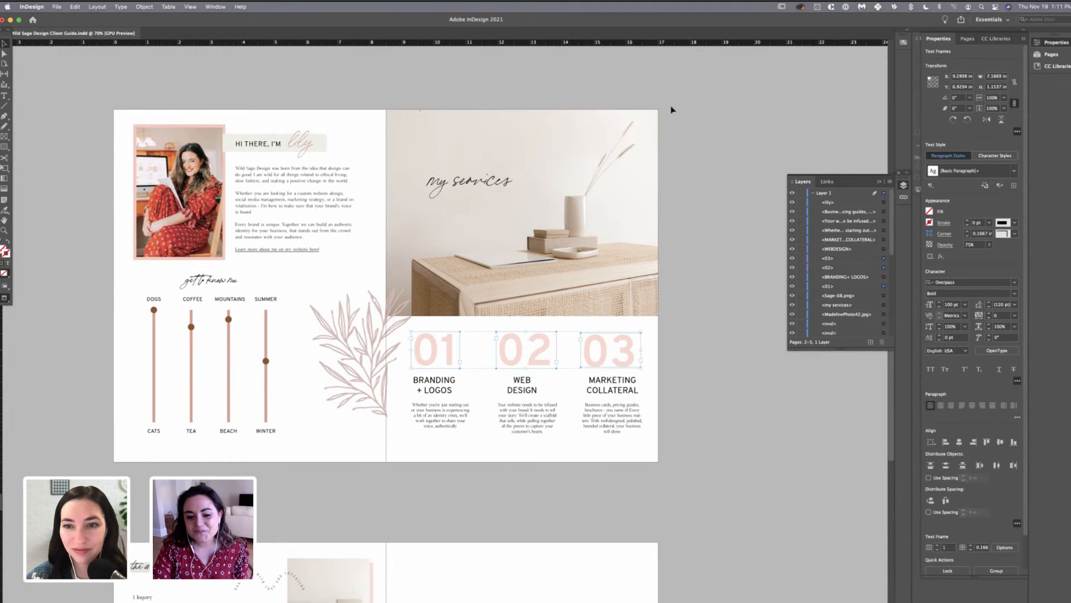
{"action": "left_click", "coordinate": [500, 196]}
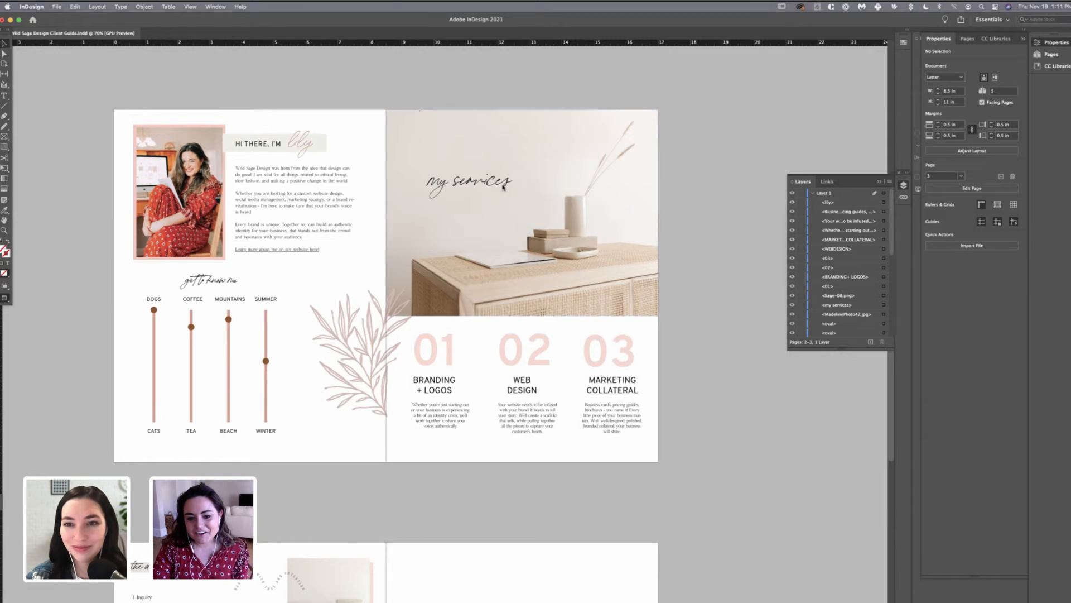
- Lower the three service headings further to about Y 8.42 in, just above the descriptions
{"action": "left_click", "coordinate": [620, 388]}
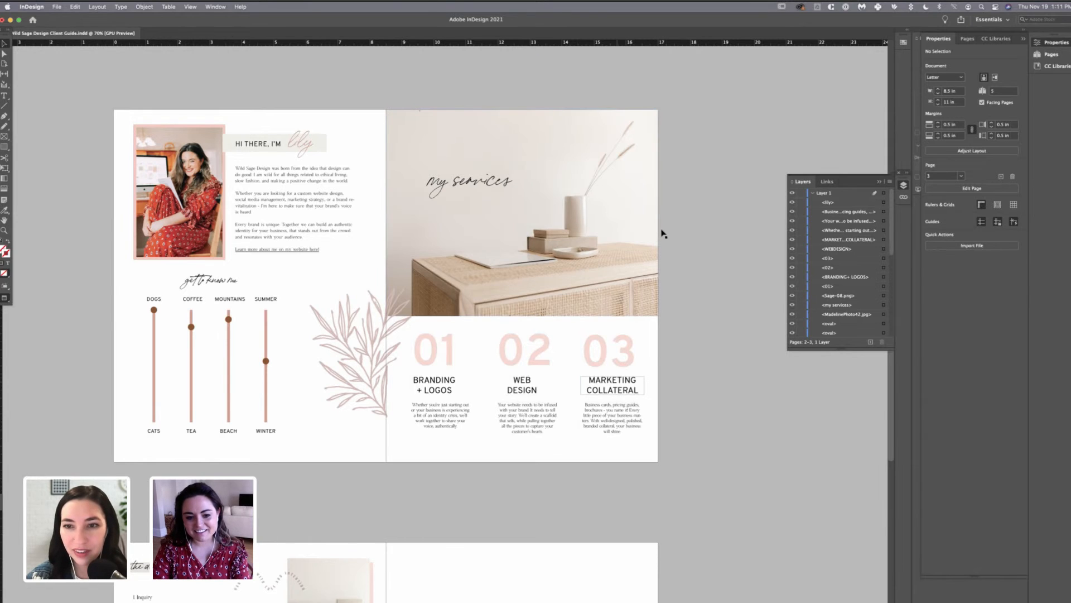
{"action": "left_click", "coordinate": [528, 387], "text": "shift"}
{"action": "left_click", "coordinate": [435, 385], "text": "shift"}
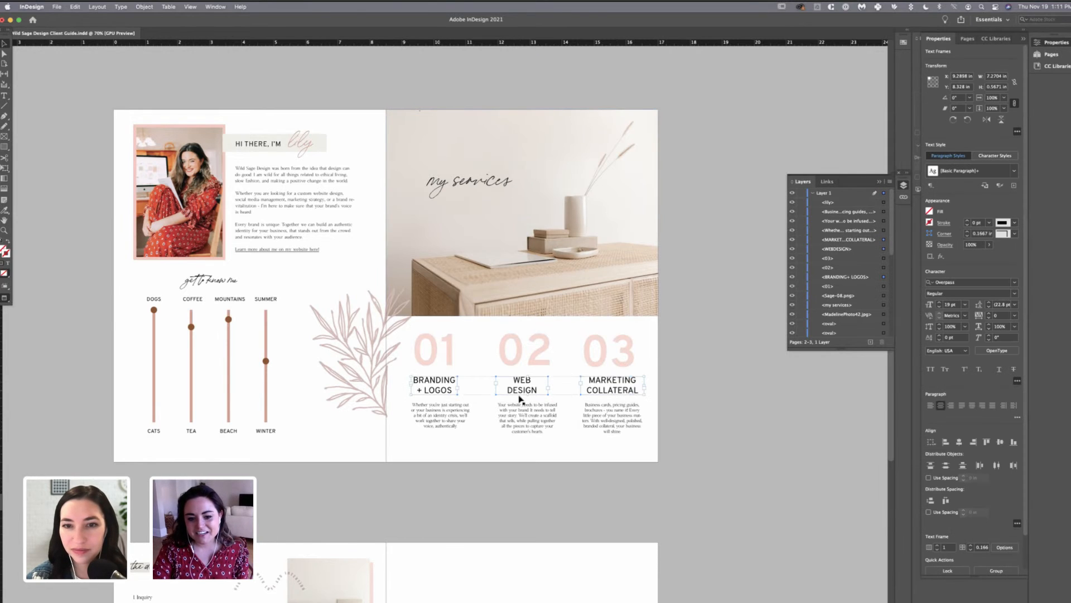
{"action": "left_click_drag", "start_coordinate": [512, 383], "coordinate": [512, 387]}
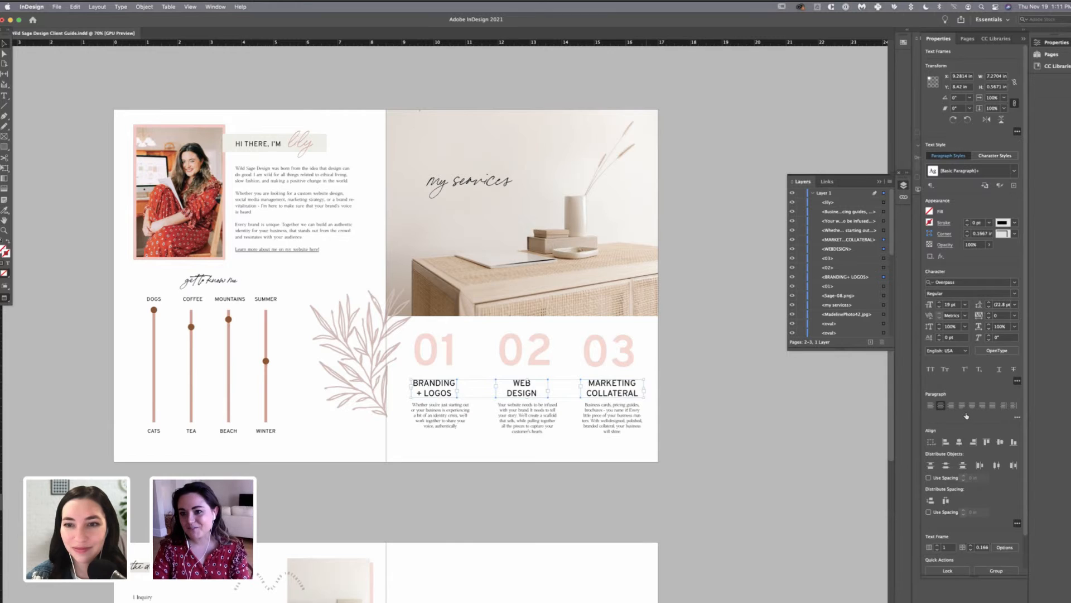
{"action": "key", "text": "super+shift+a"}
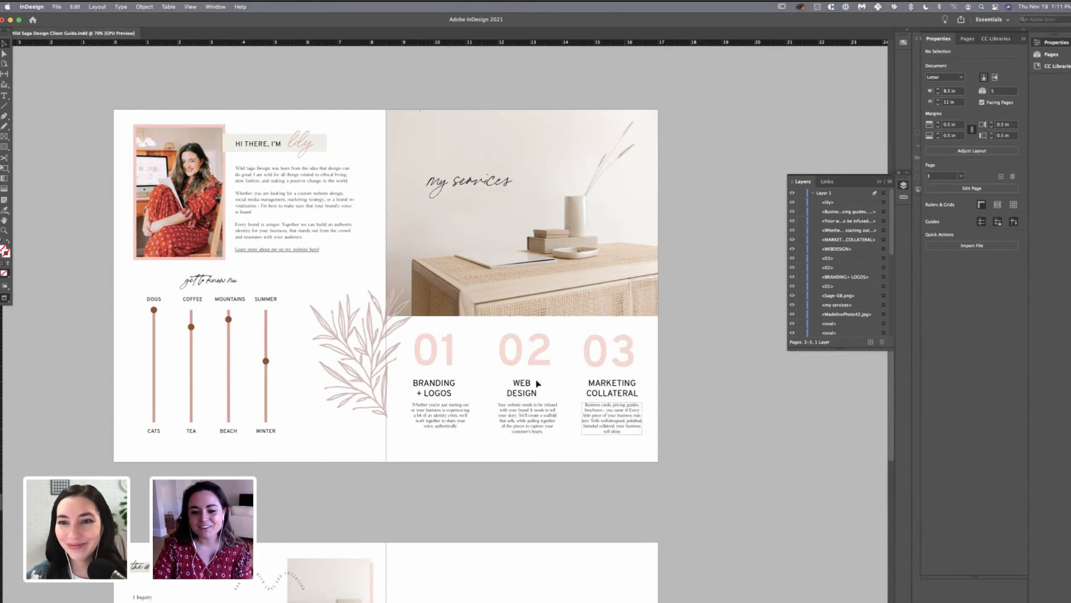
- Align the horizontal centers of number, heading and description within the MARKETING COLLATERAL column and within the WEB DESIGN column
{"action": "left_click", "coordinate": [609, 415]}
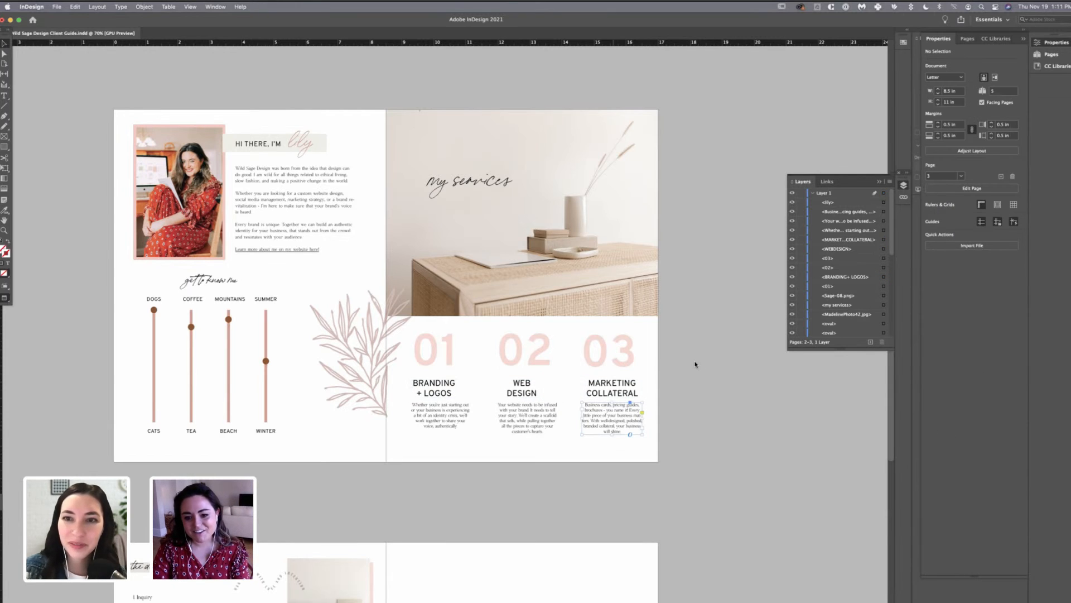
{"action": "left_click", "coordinate": [609, 352], "text": "shift"}
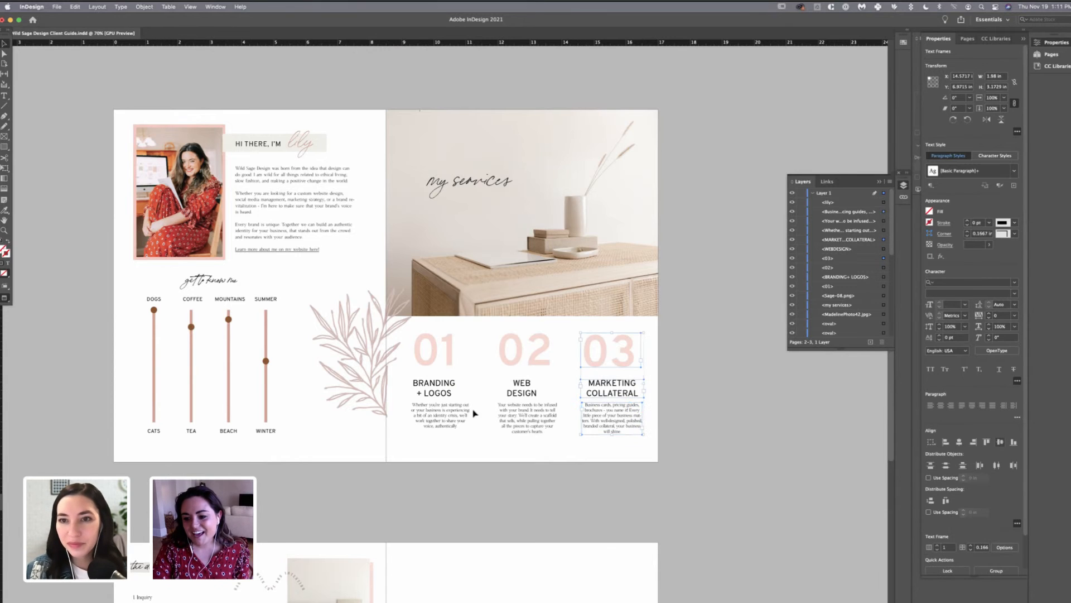
{"action": "left_click", "coordinate": [959, 442]}
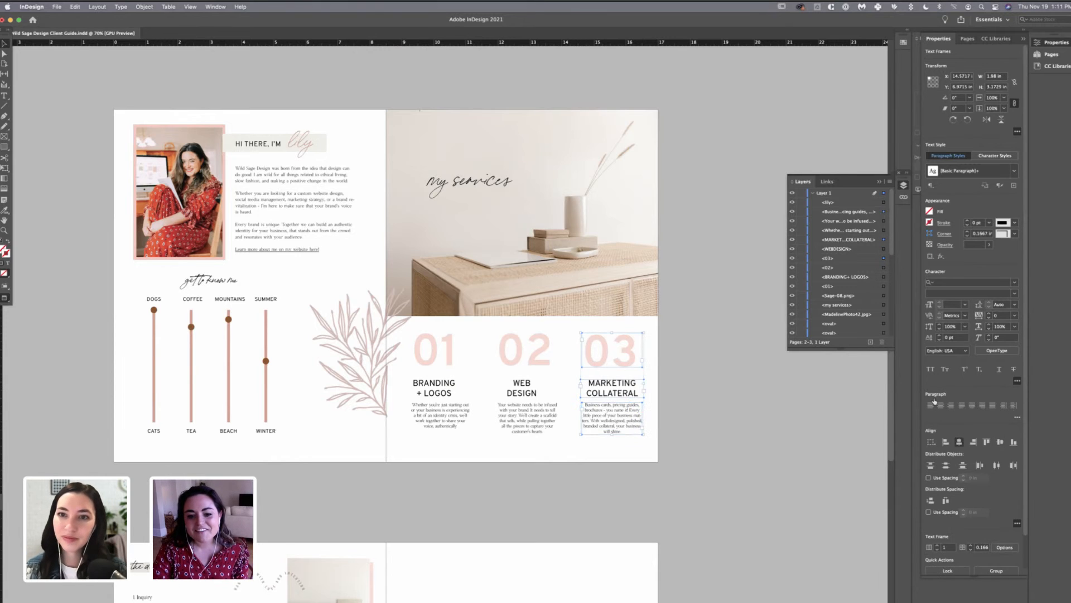
{"action": "left_click", "coordinate": [531, 414]}
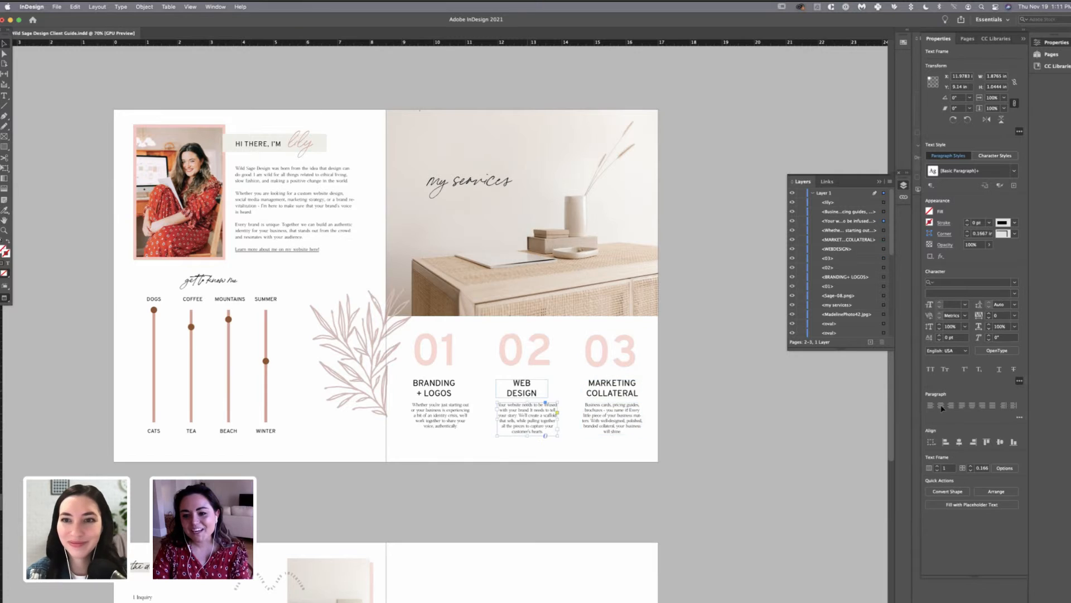
{"action": "left_click", "coordinate": [526, 352], "text": "shift"}
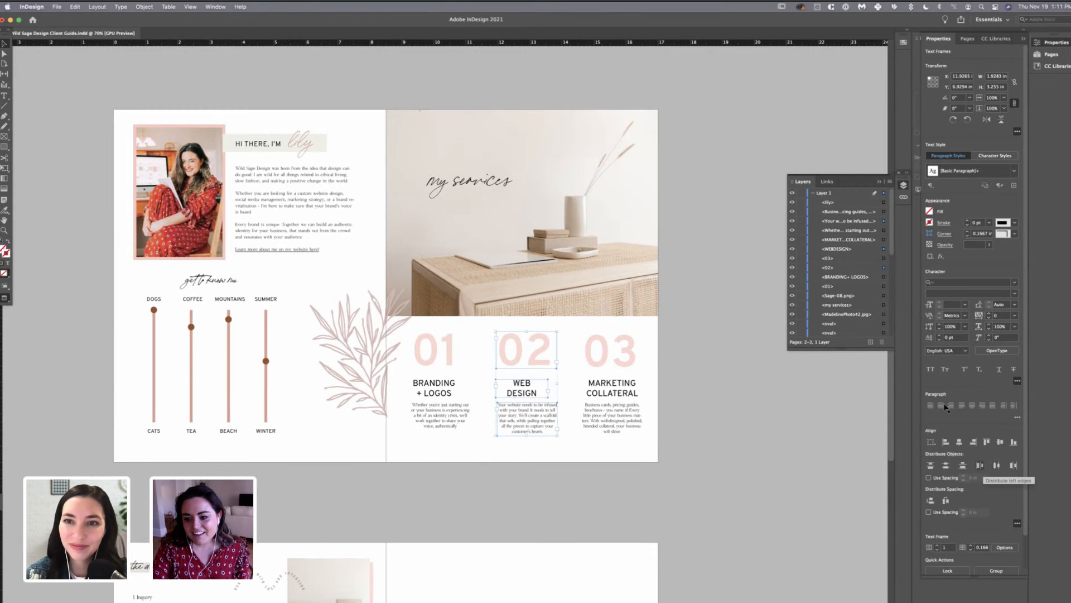
{"action": "left_click", "coordinate": [959, 442]}
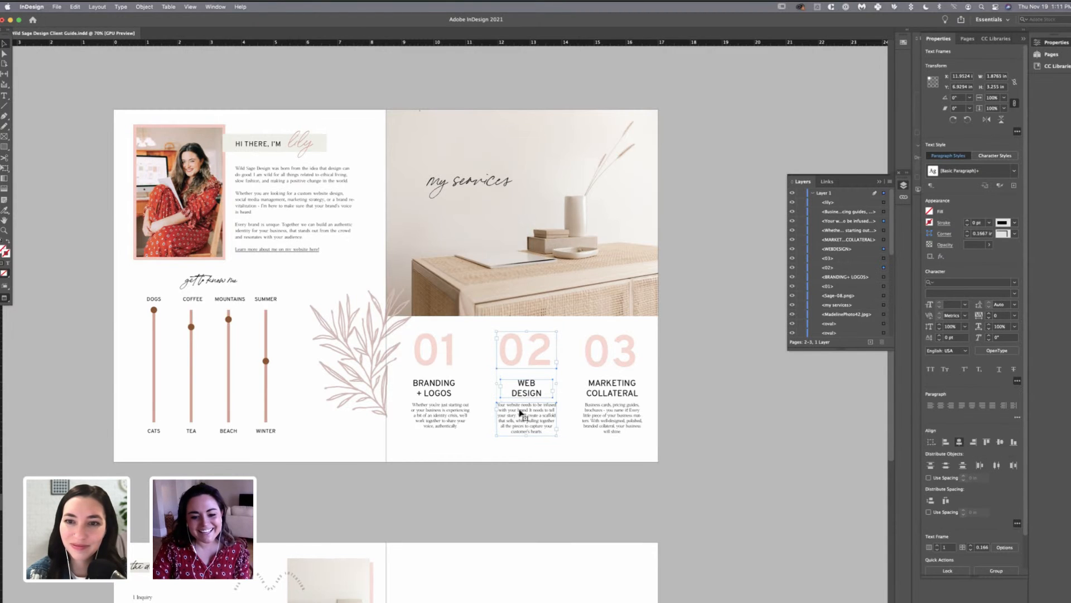
- Shift the WEB DESIGN column slightly left to about X 11.92 in and select the MARKETING COLLATERAL column
{"action": "left_click_drag", "start_coordinate": [436, 411], "coordinate": [435, 411]}
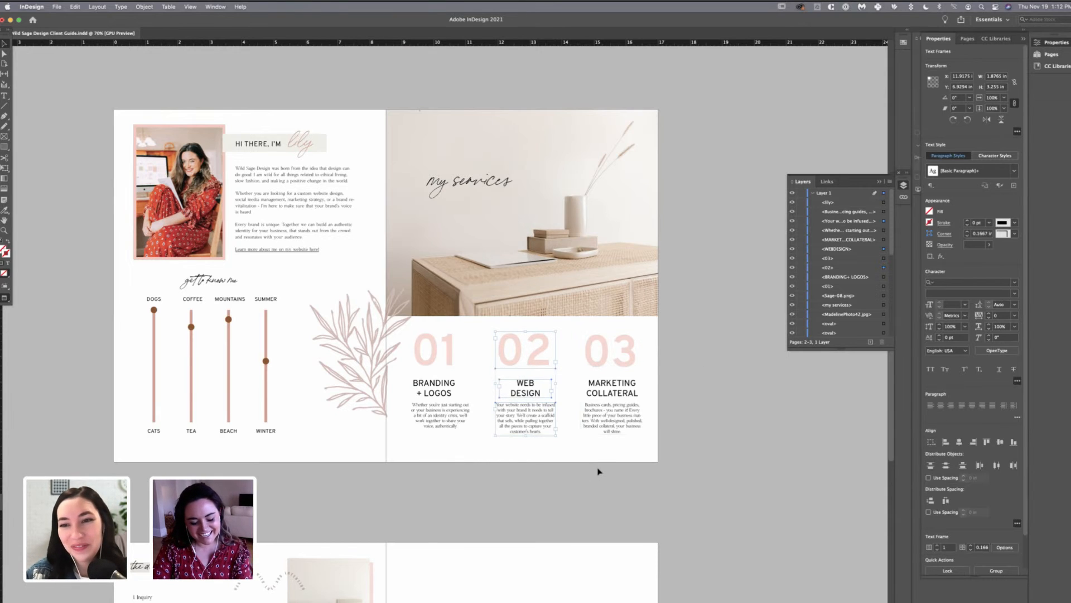
{"action": "left_click_drag", "start_coordinate": [598, 466], "coordinate": [575, 450]}
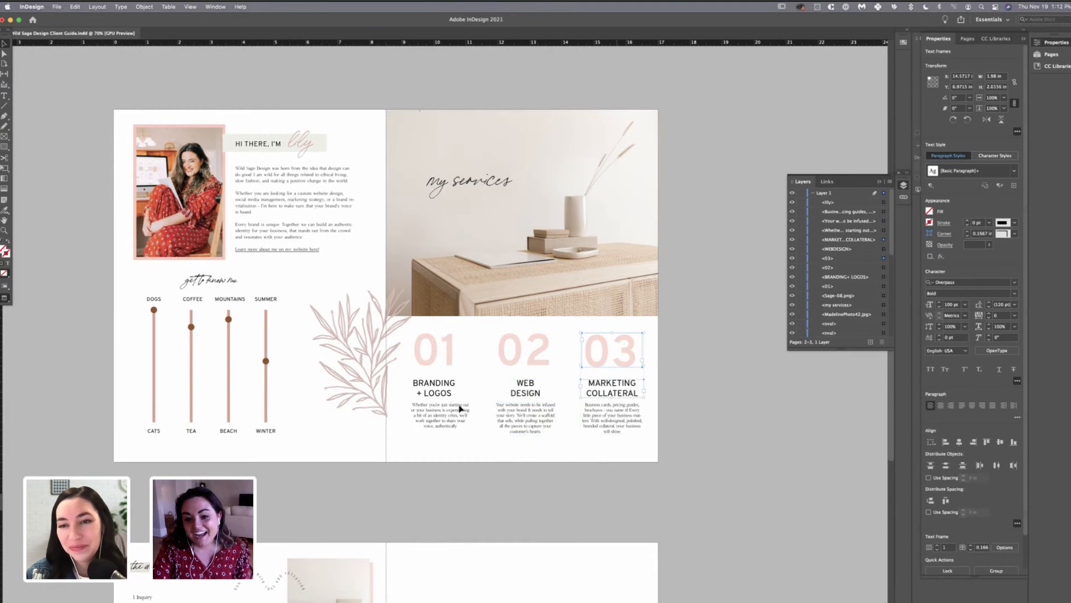
{"action": "left_click_drag", "start_coordinate": [460, 408], "coordinate": [459, 407]}
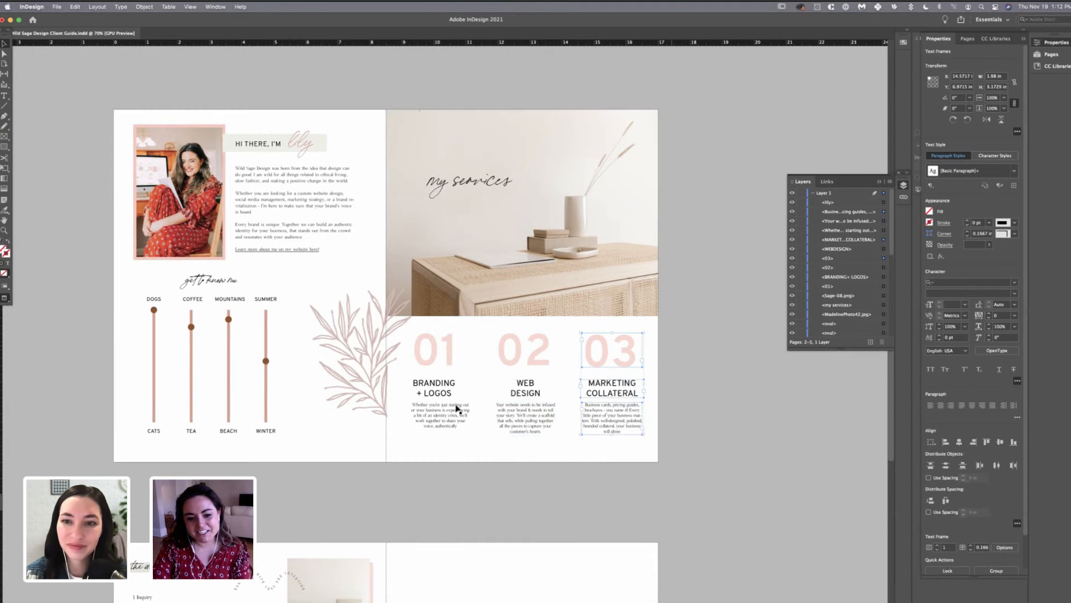
- Align the horizontal centers of the BRANDING + LOGOS number, heading and description, and nudge that column right to about X 9.29 in
{"action": "left_click", "coordinate": [447, 393]}
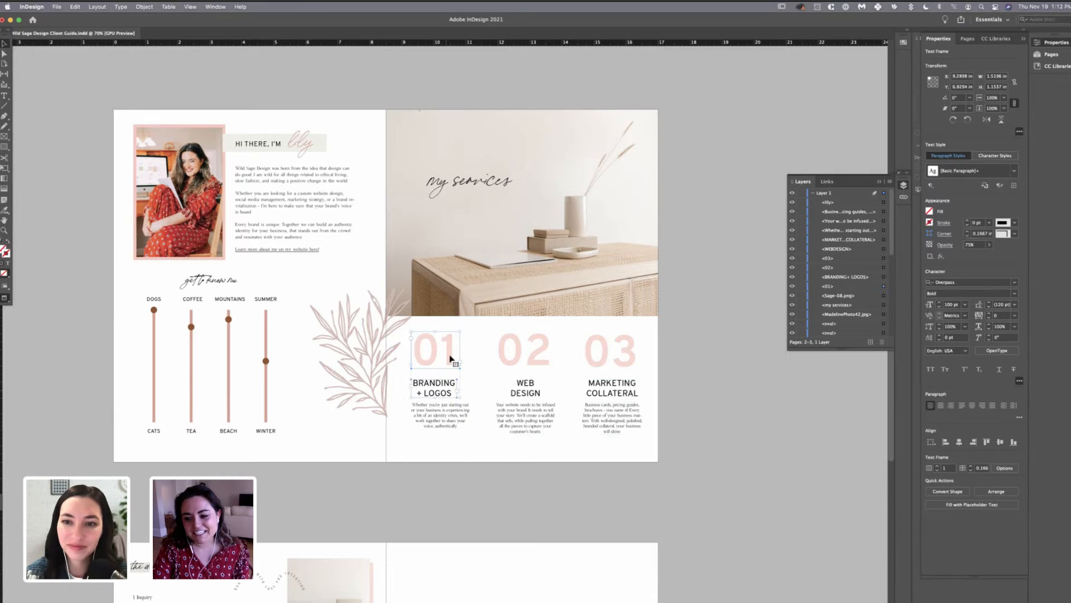
{"action": "left_click", "coordinate": [959, 442]}
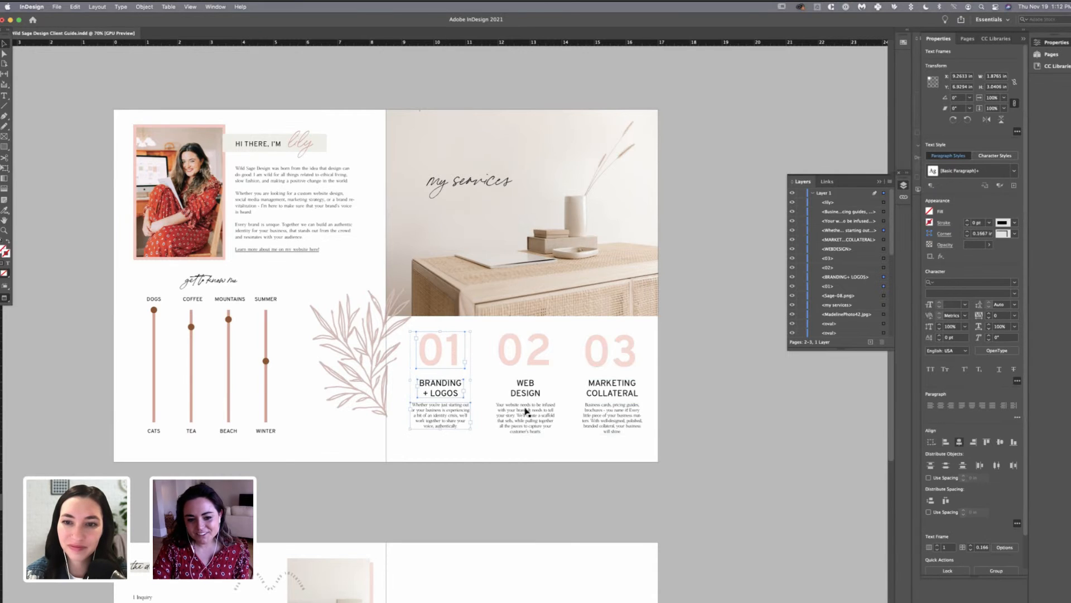
{"action": "key", "text": "Right"}
{"action": "key", "text": "Right"}
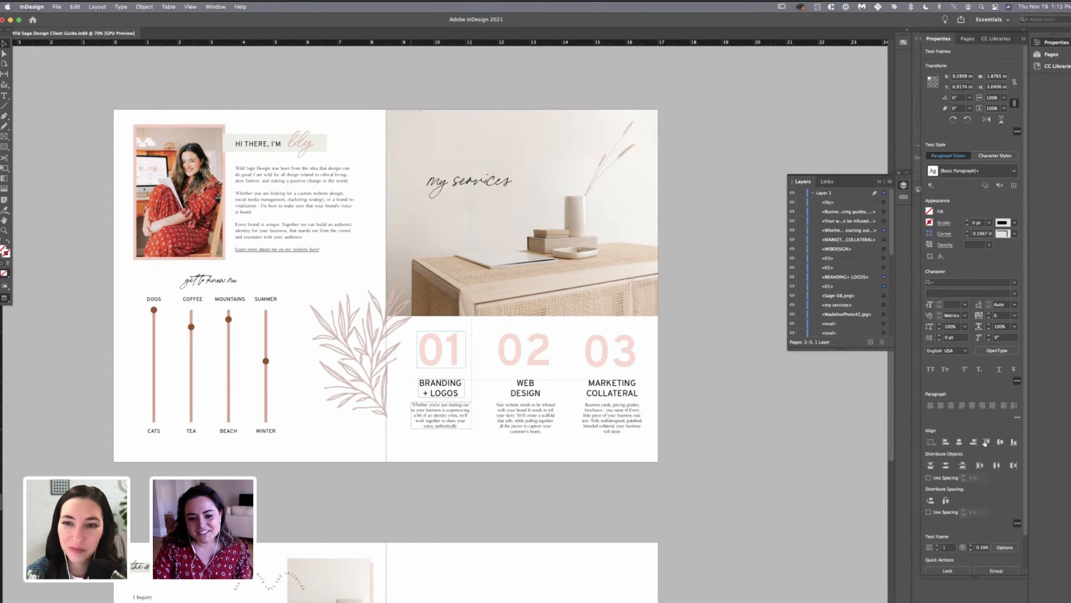
- Move all three service columns together slightly left to about X 9.24 in and slightly up
{"action": "left_click", "coordinate": [525, 350]}
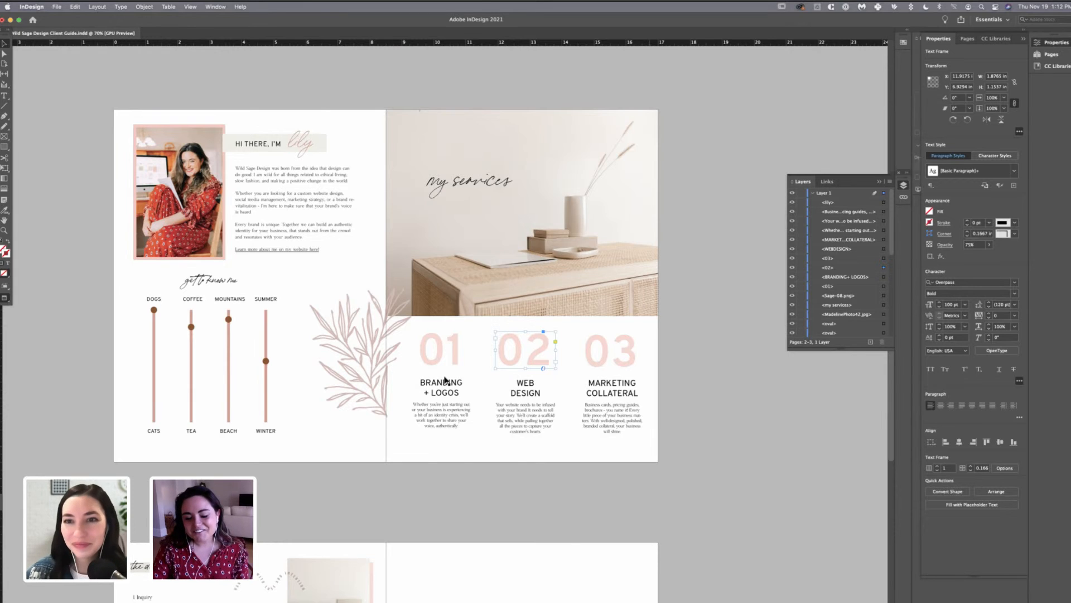
{"action": "left_click", "coordinate": [523, 381]}
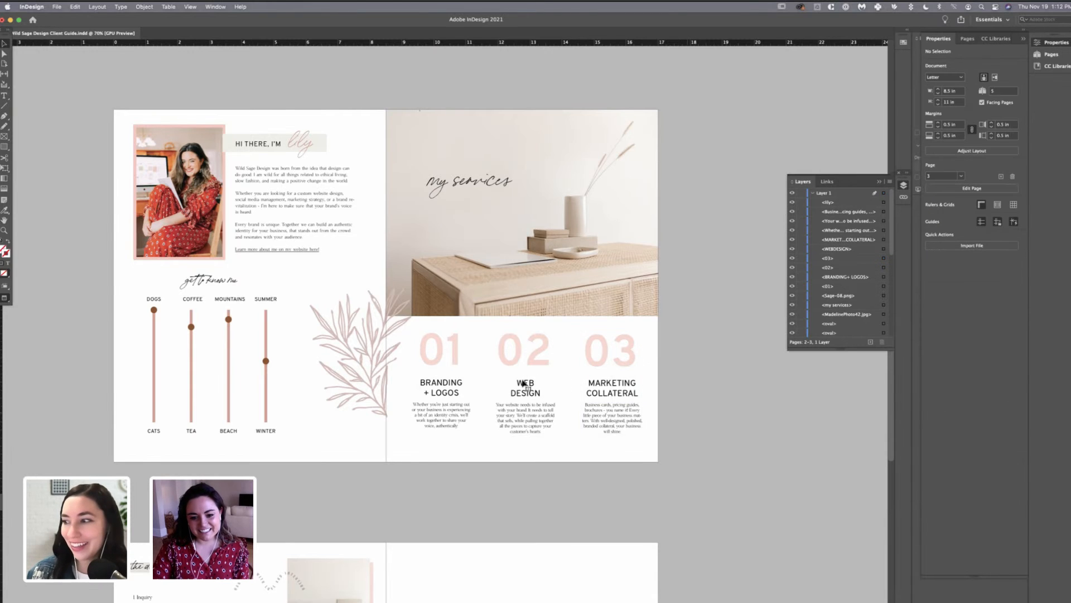
{"action": "left_click_drag", "start_coordinate": [647, 443], "coordinate": [430, 347]}
{"action": "key", "text": "Right"}
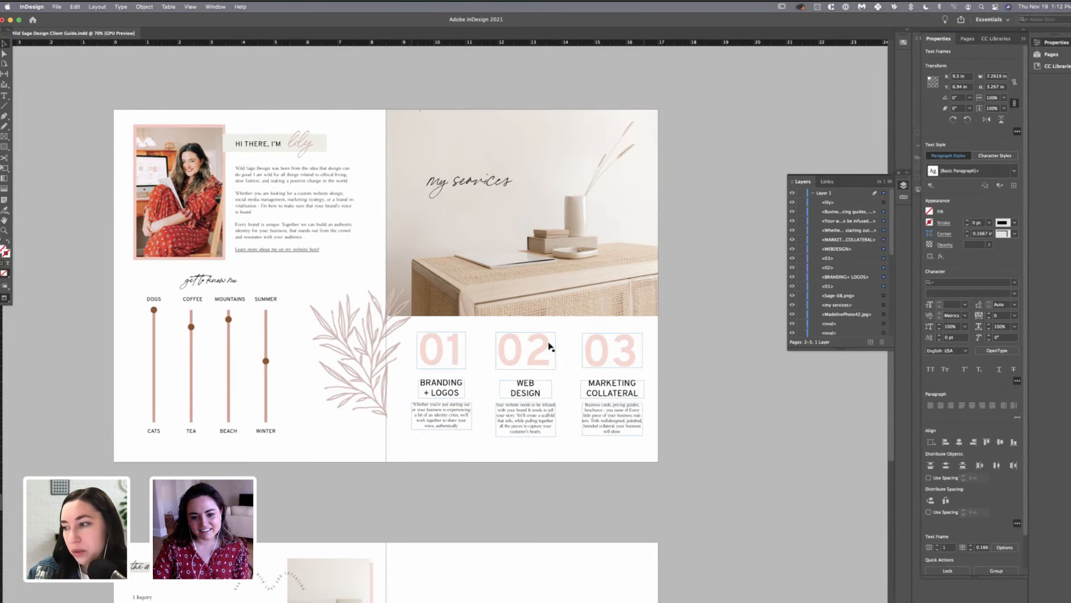
{"action": "left_click_drag", "start_coordinate": [549, 342], "coordinate": [549, 343]}
{"action": "key", "text": "super+z"}
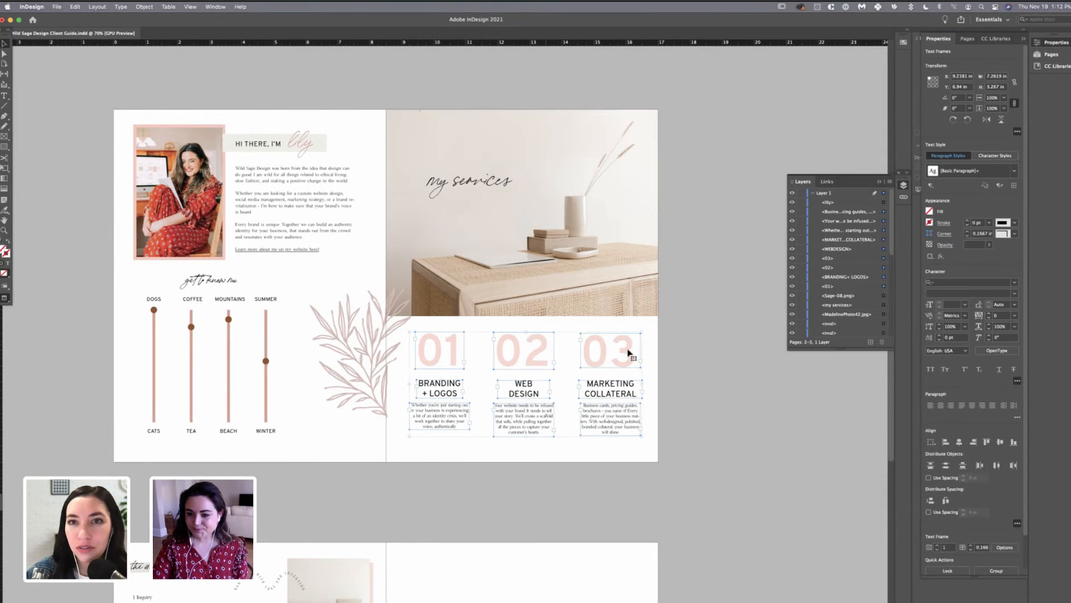
{"action": "left_click_drag", "start_coordinate": [629, 353], "coordinate": [630, 354]}
{"action": "left_click", "coordinate": [643, 353]}
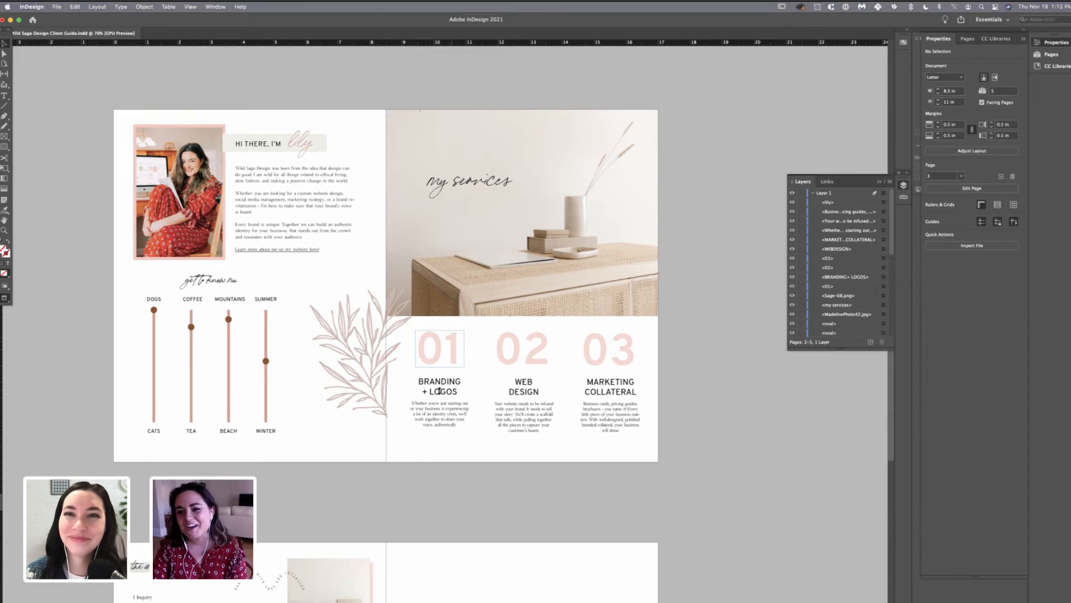
{"action": "left_click", "coordinate": [540, 390]}
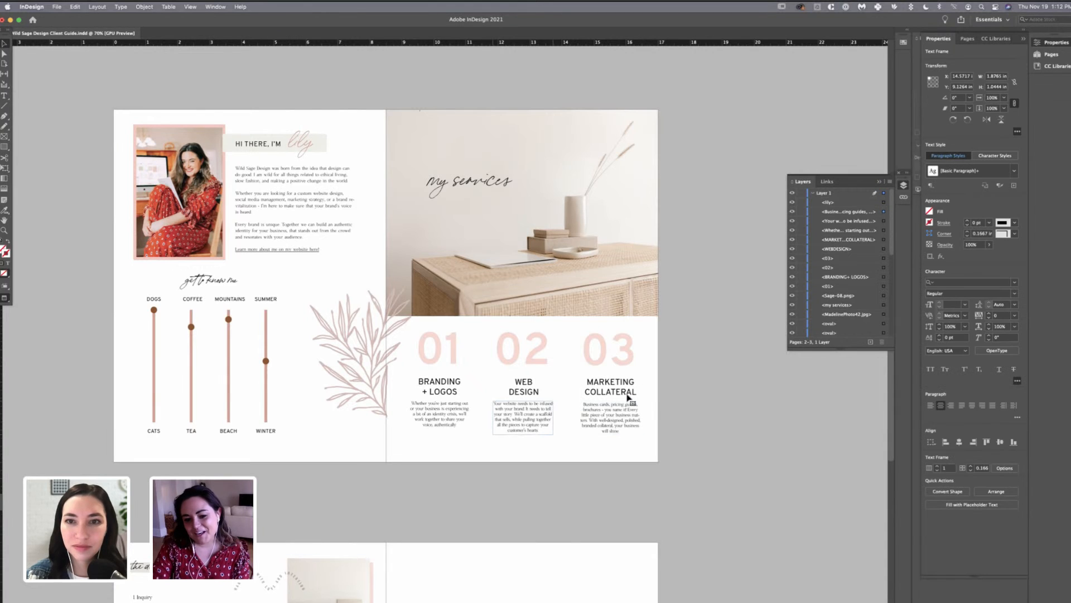
{"action": "left_click", "coordinate": [615, 428]}
{"action": "left_click_drag", "start_coordinate": [638, 449], "coordinate": [427, 351]}
{"action": "key", "text": "Down"}
{"action": "key", "text": "shift+Down"}
{"action": "key", "text": "shift+Up"}
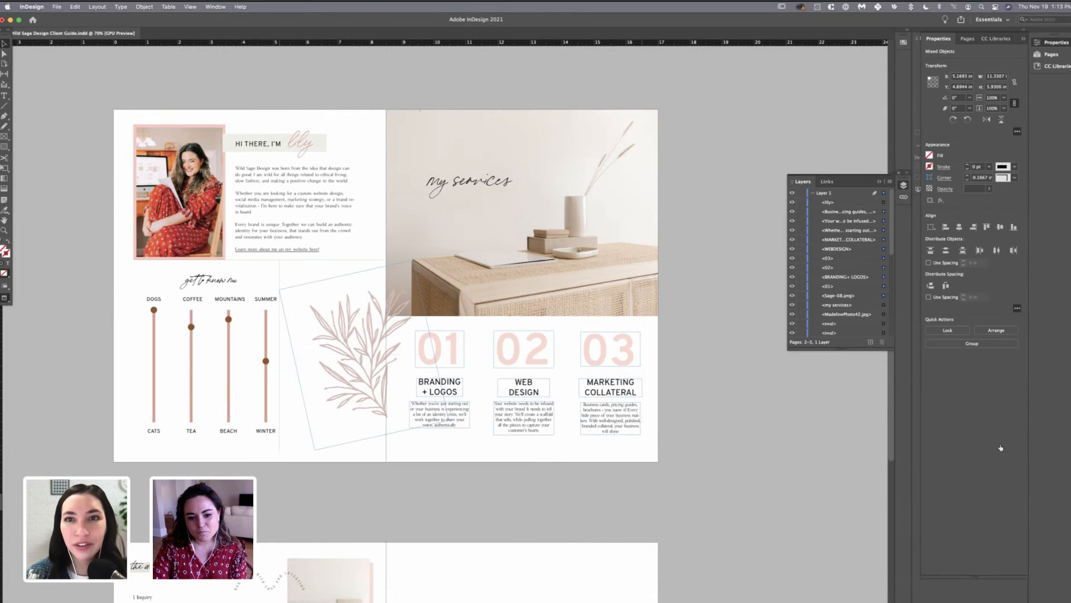
{"action": "key", "text": "super+shift+a"}
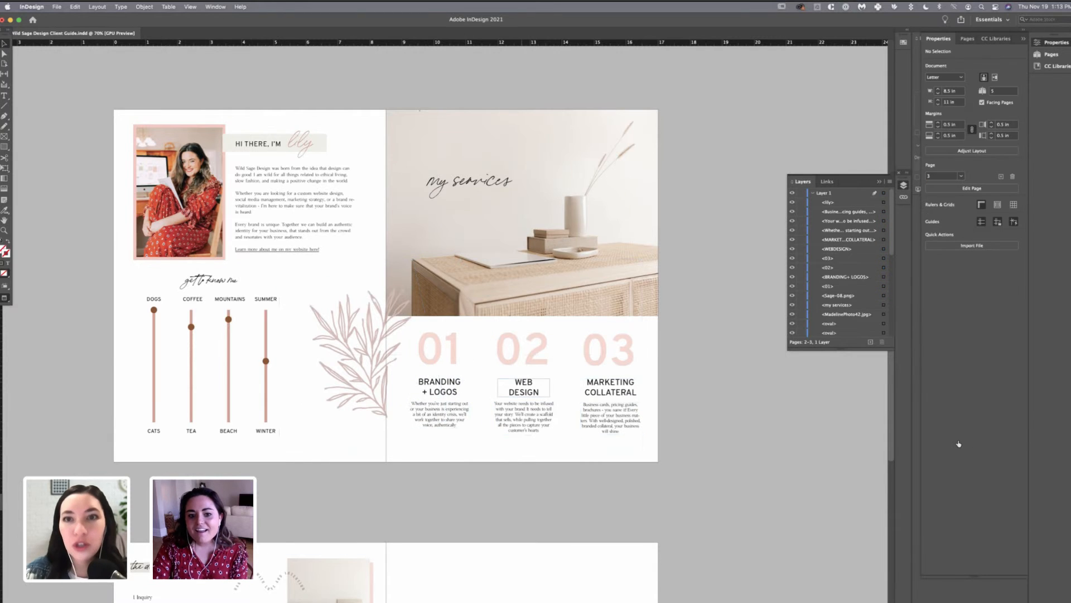
- Line up the tops of the 01 and 02 numbers at about Y 6.94 in
{"action": "key", "text": "Right"}
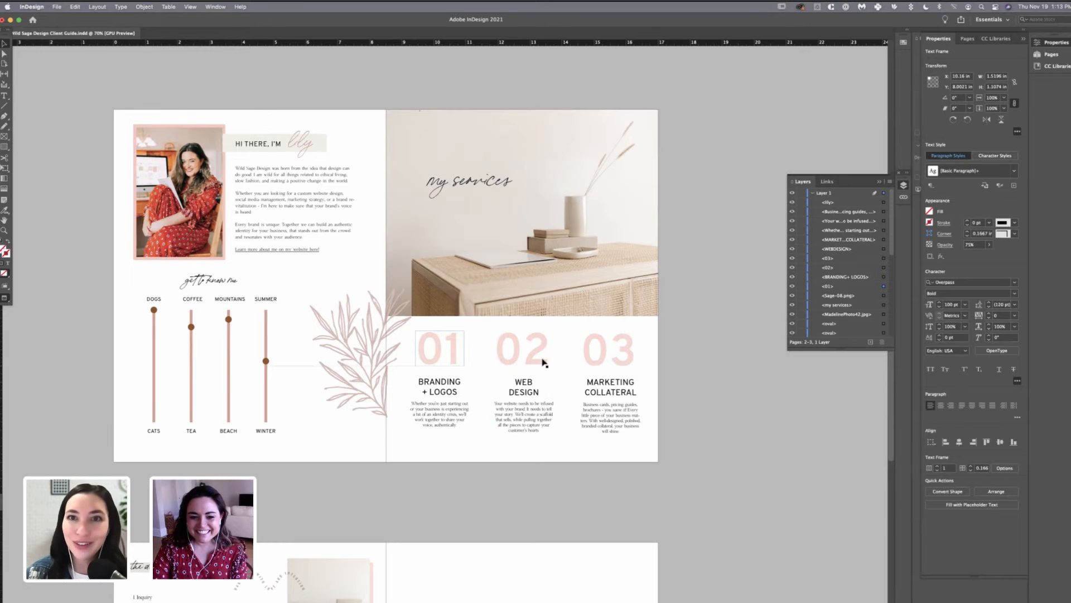
{"action": "key", "text": "Down"}
{"action": "key", "text": "Down"}
{"action": "key", "text": "Down"}
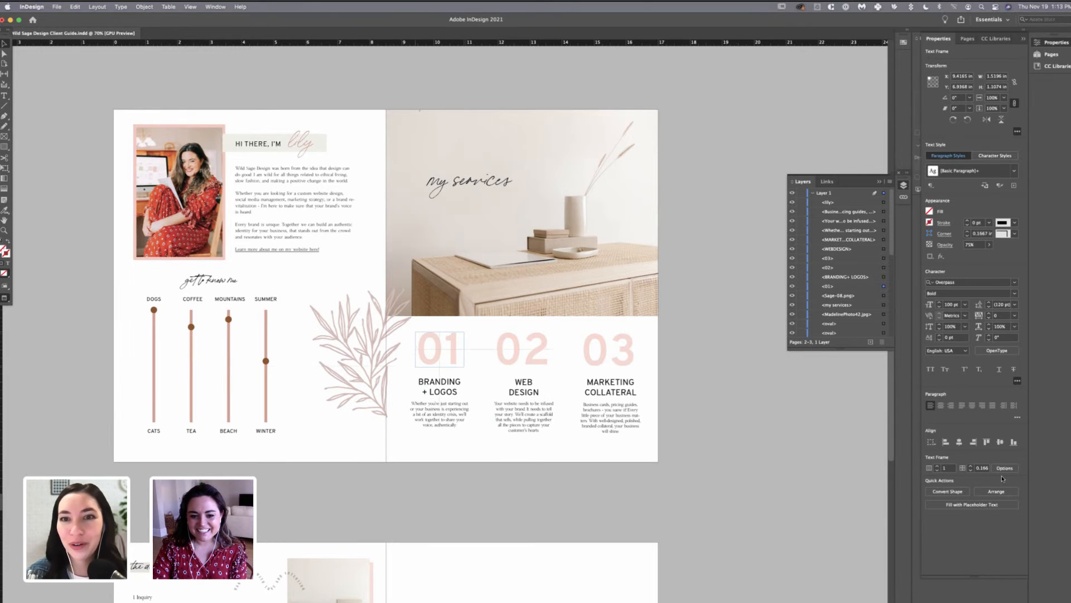
{"action": "left_click", "coordinate": [540, 350]}
{"action": "left_click", "coordinate": [960, 441]}
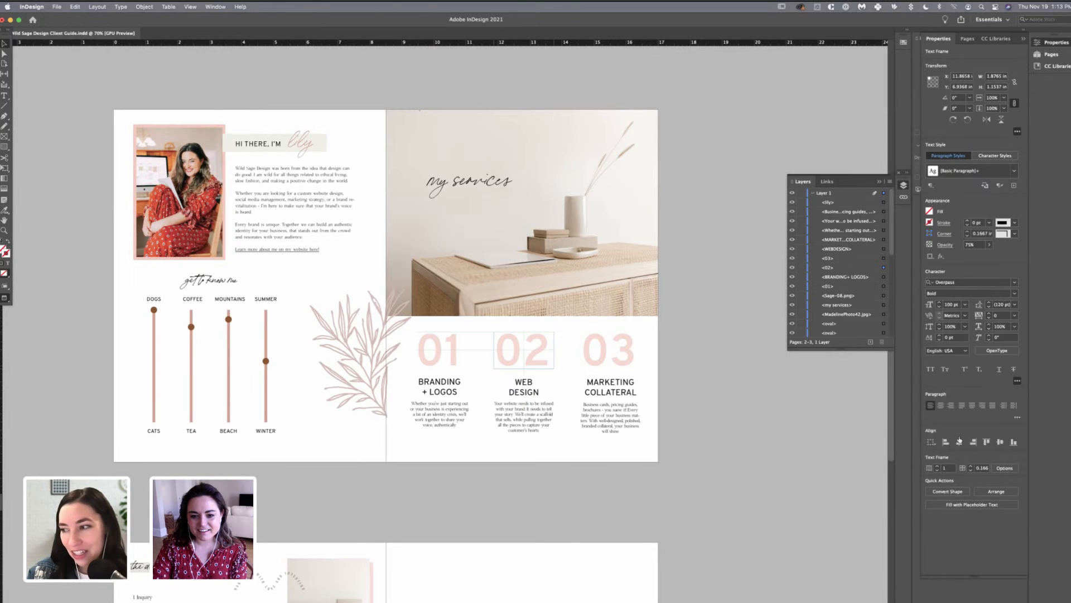
{"action": "left_click", "coordinate": [586, 345]}
{"action": "left_click", "coordinate": [569, 381]}
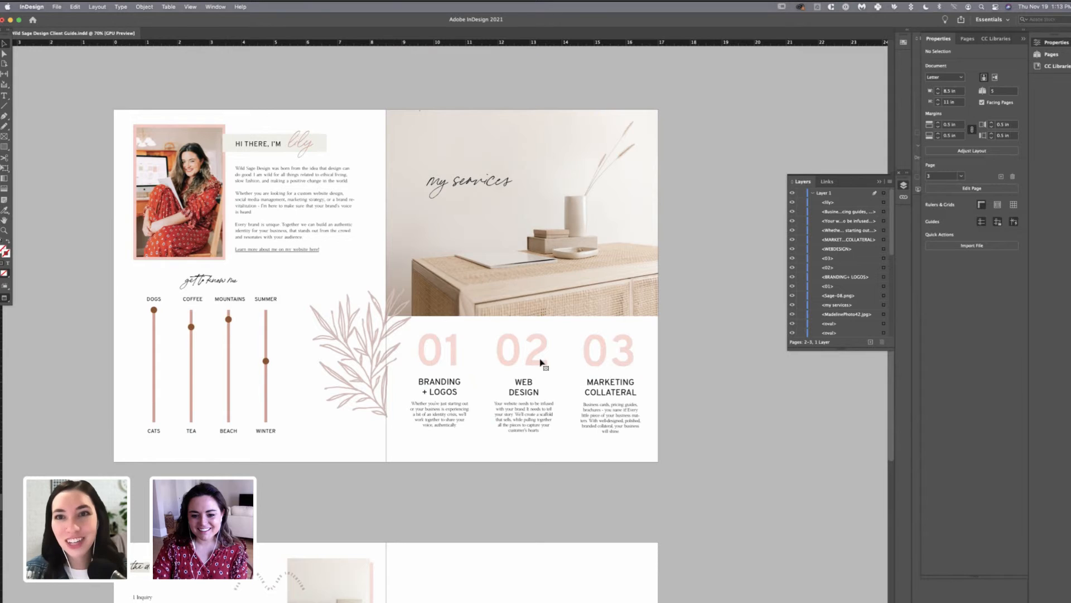
- Align the BRANDING + LOGOS, WEB DESIGN and MARKETING COLLATERAL headings vertically with one another
{"action": "left_click", "coordinate": [526, 385]}
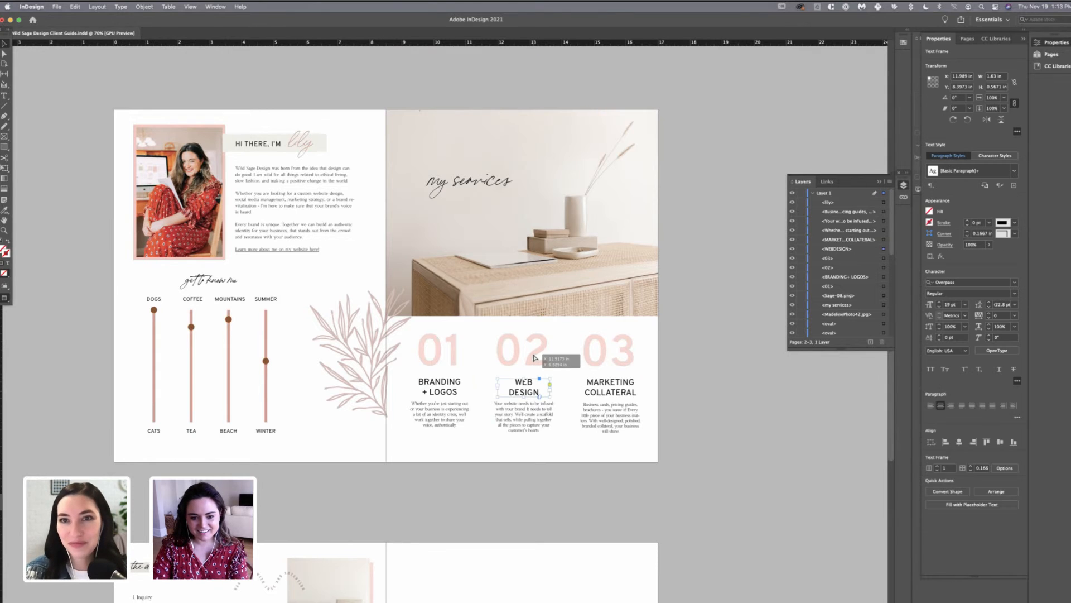
{"action": "left_click", "coordinate": [610, 386], "text": "shift"}
{"action": "left_click", "coordinate": [440, 387], "text": "shift"}
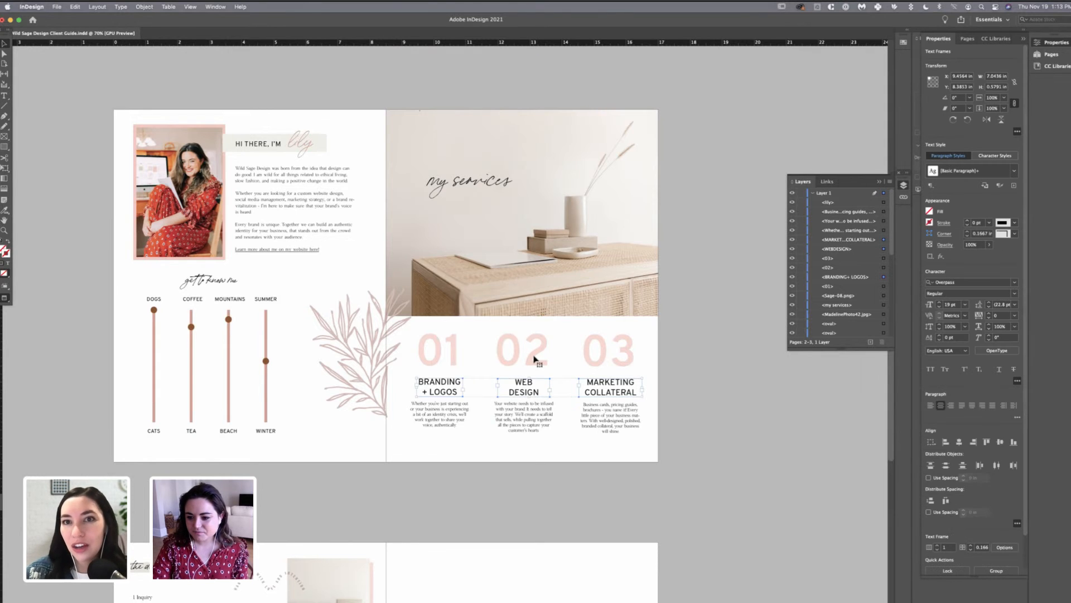
{"action": "left_click", "coordinate": [1000, 442]}
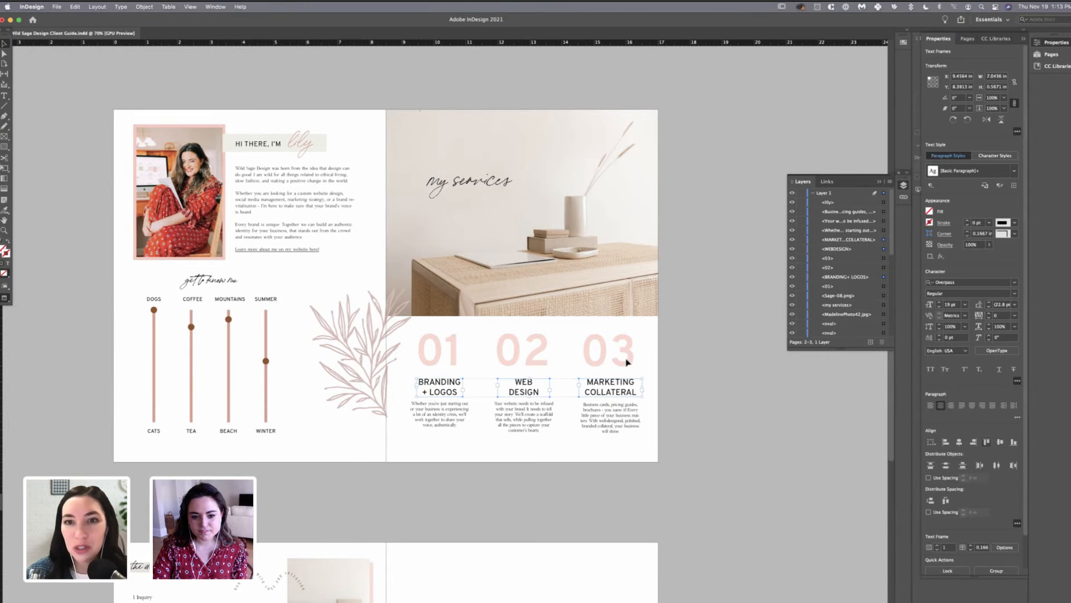
- Nudge the three aligned service headings up slightly, closer to their numbers
{"action": "key", "text": "Up"}
{"action": "key", "text": "Up"}
{"action": "key", "text": "Up"}
{"action": "key", "text": "Up"}
{"action": "key", "text": "Up"}
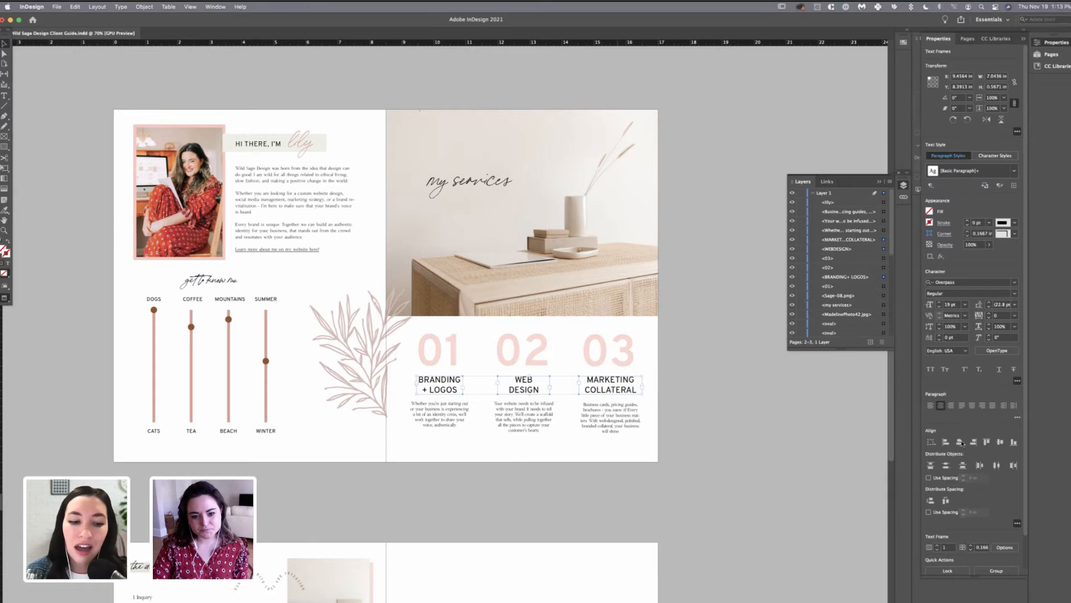
- Align the tops of the three service descriptions at about Y 9.11 in
{"action": "left_click", "coordinate": [720, 384]}
{"action": "scroll", "coordinate": [544, 349], "scroll_direction": "down", "scroll_amount": 1}
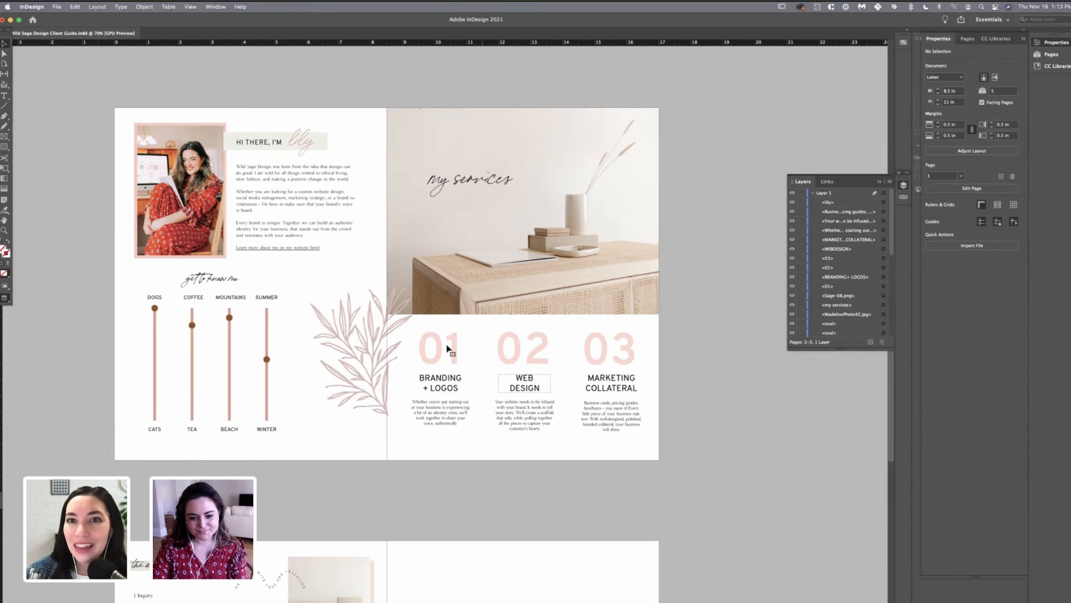
{"action": "left_click", "coordinate": [450, 395]}
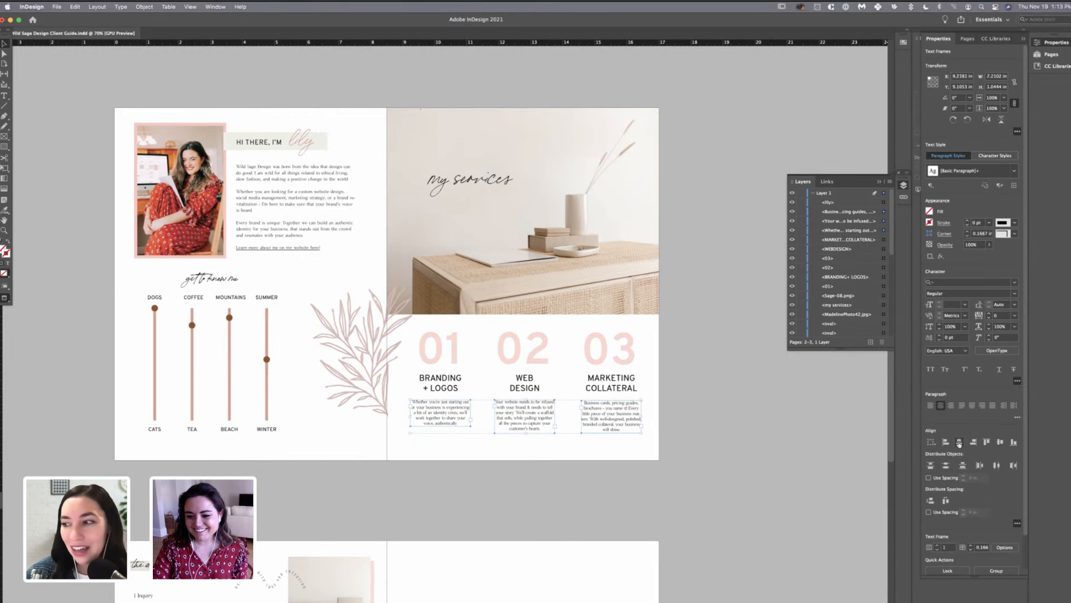
{"action": "left_click", "coordinate": [457, 343]}
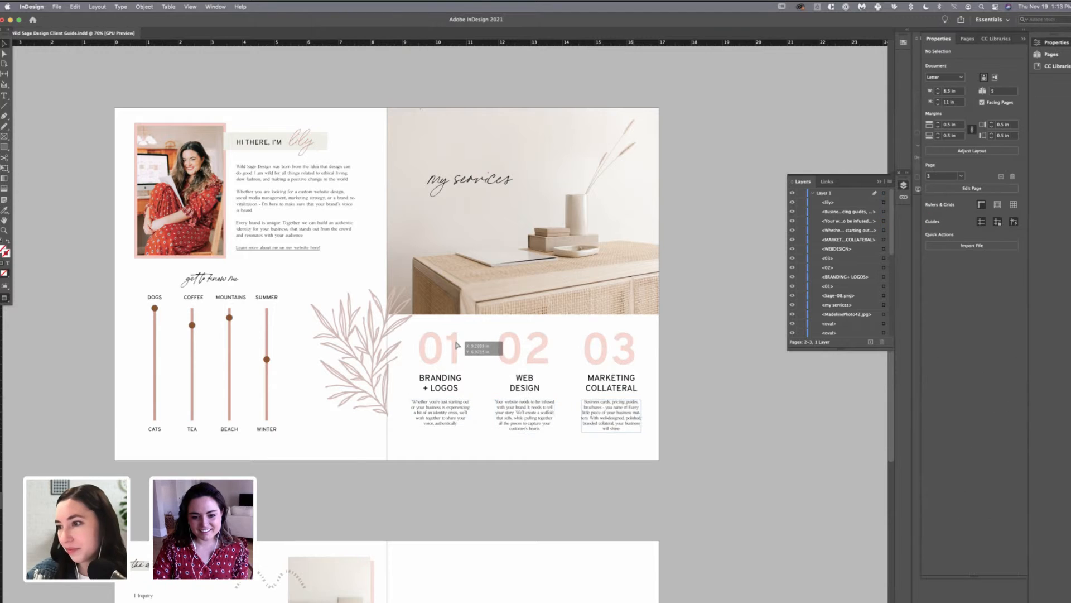
- Shift the WEB DESIGN column slightly left and the MARKETING COLLATERAL column a little further left to even out the column spacing
{"action": "left_click_drag", "start_coordinate": [484, 325], "coordinate": [560, 439]}
{"action": "mouse_move", "coordinate": [525, 351]}
{"action": "left_mouse_down"}
{"action": "mouse_move", "coordinate": [589, 339]}
{"action": "mouse_move", "coordinate": [643, 434]}
{"action": "left_mouse_up"}
{"action": "left_click", "coordinate": [564, 354]}
{"action": "left_click_drag", "start_coordinate": [611, 351], "coordinate": [607, 351]}
{"action": "left_click", "coordinate": [591, 437]}
- Review the finished services spread against the design process page and the blank page facing it
{"action": "scroll", "coordinate": [667, 342], "scroll_direction": "down", "scroll_amount": 5}
{"action": "scroll", "coordinate": [627, 352], "scroll_direction": "down", "scroll_amount": 10}
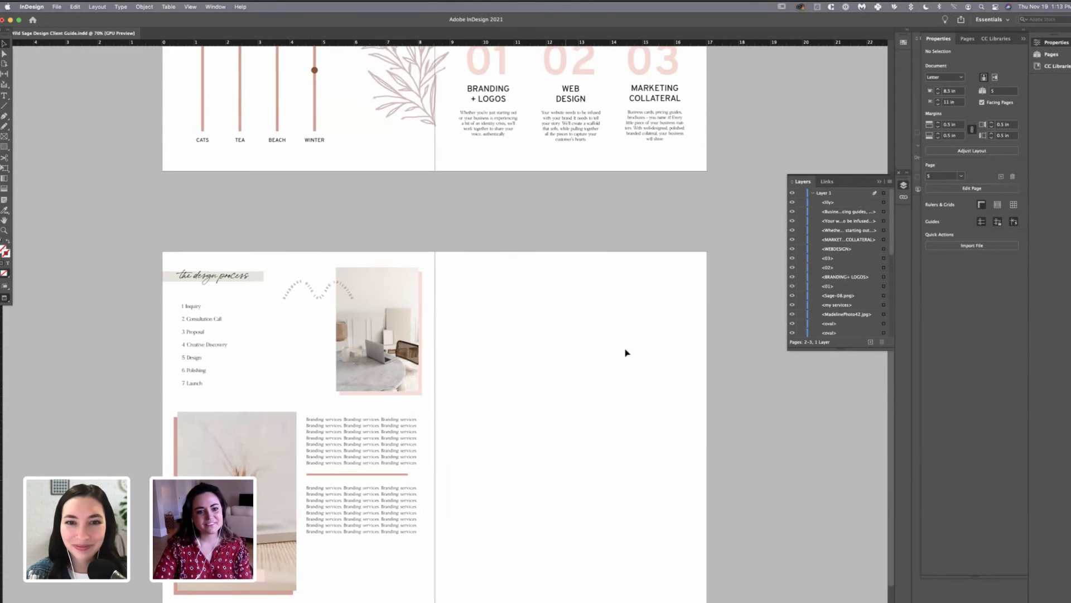
{"action": "scroll", "coordinate": [672, 366], "scroll_direction": "up", "scroll_amount": 10}
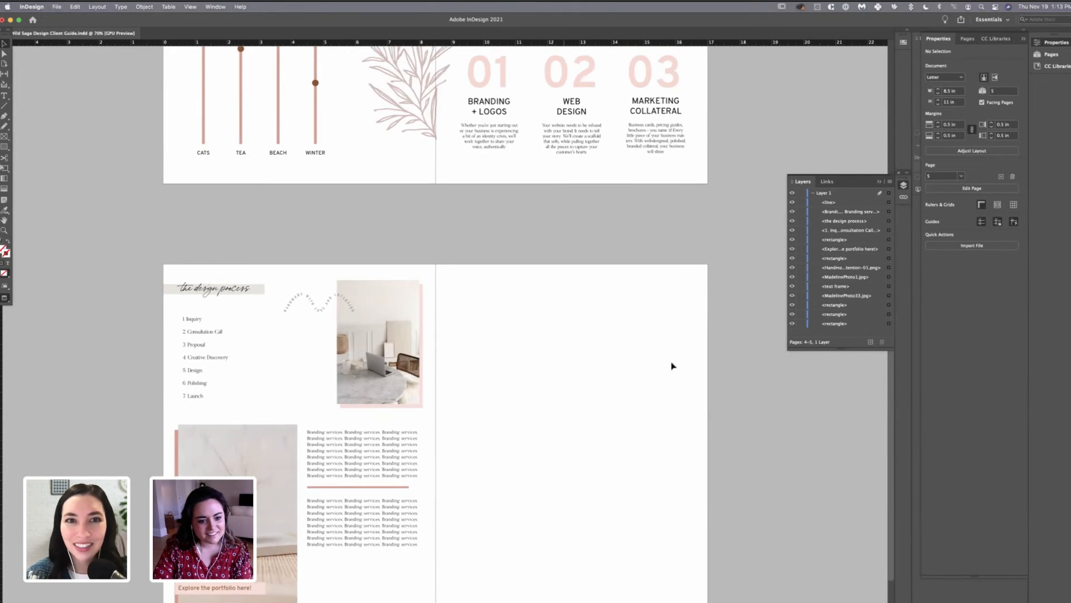
{"action": "scroll", "coordinate": [688, 414], "scroll_direction": "down", "scroll_amount": 11}
{"action": "scroll", "coordinate": [684, 414], "scroll_direction": "left", "scroll_amount": 2}
{"action": "scroll", "coordinate": [684, 414], "scroll_direction": "down", "scroll_amount": 2}
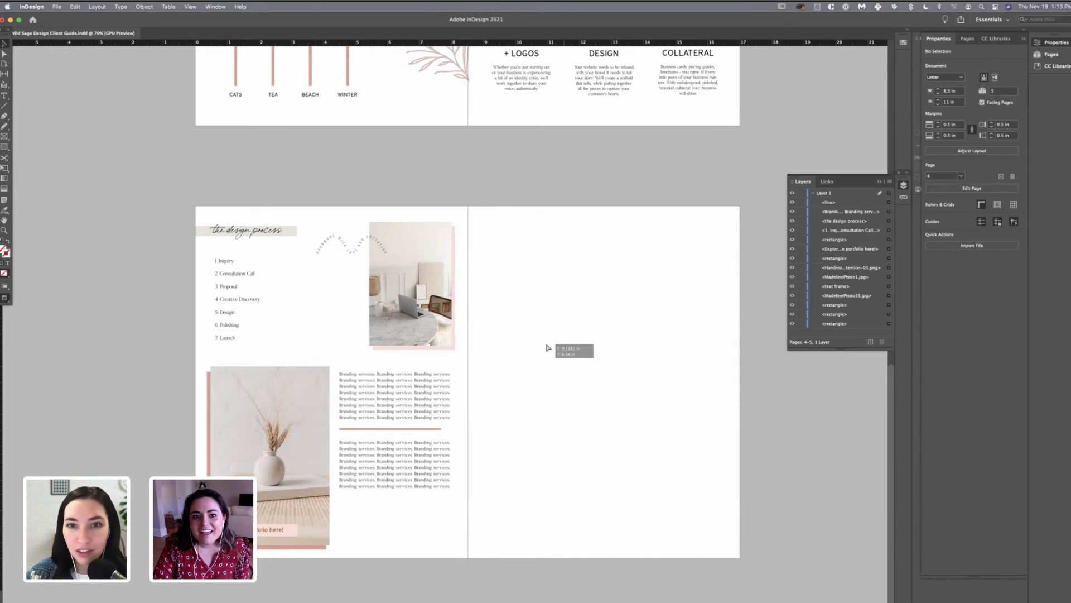
{"action": "scroll", "coordinate": [672, 485], "scroll_direction": "up", "scroll_amount": 5}
{"action": "scroll", "coordinate": [676, 372], "scroll_direction": "up", "scroll_amount": 2}
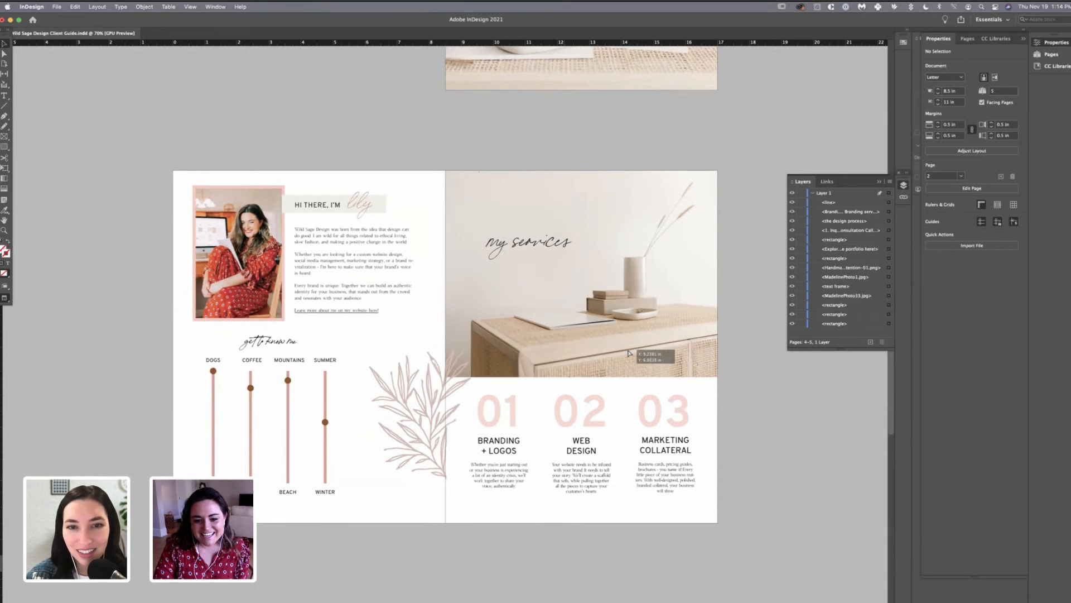
{"action": "scroll", "coordinate": [693, 380], "scroll_direction": "down", "scroll_amount": 1}
{"action": "scroll", "coordinate": [693, 379], "scroll_direction": "down", "scroll_amount": 6}
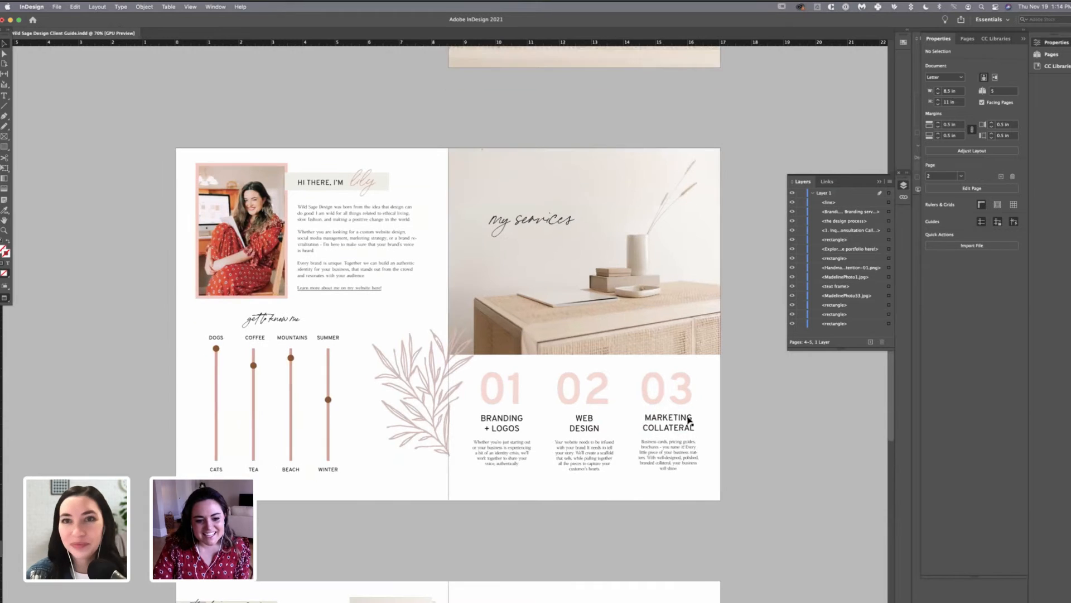
{"action": "scroll", "coordinate": [450, 331], "scroll_direction": "down", "scroll_amount": 4}
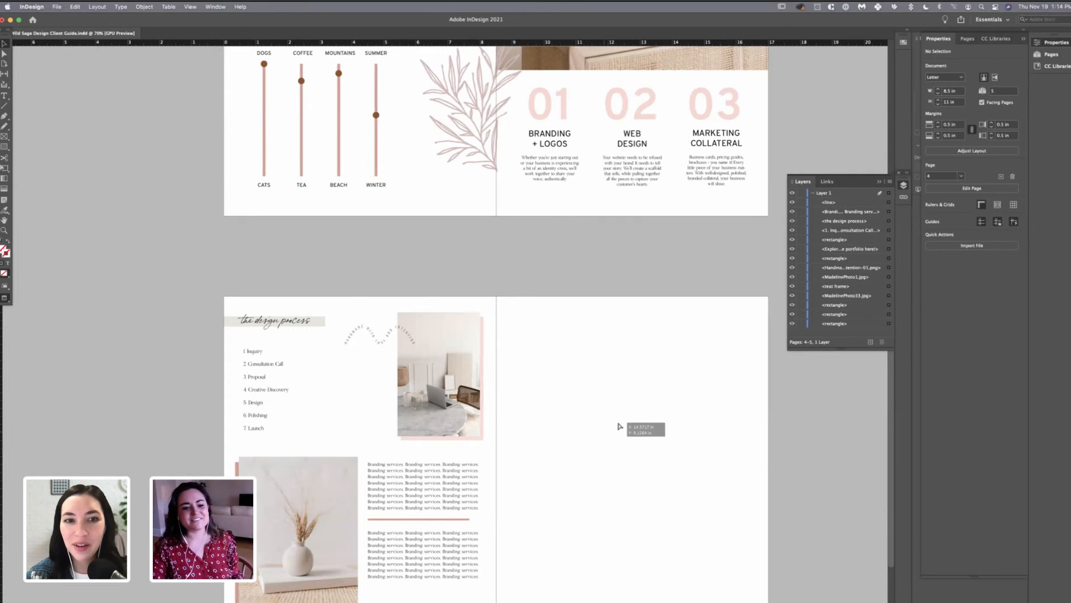
{"action": "scroll", "coordinate": [539, 416], "scroll_direction": "down", "scroll_amount": 2}
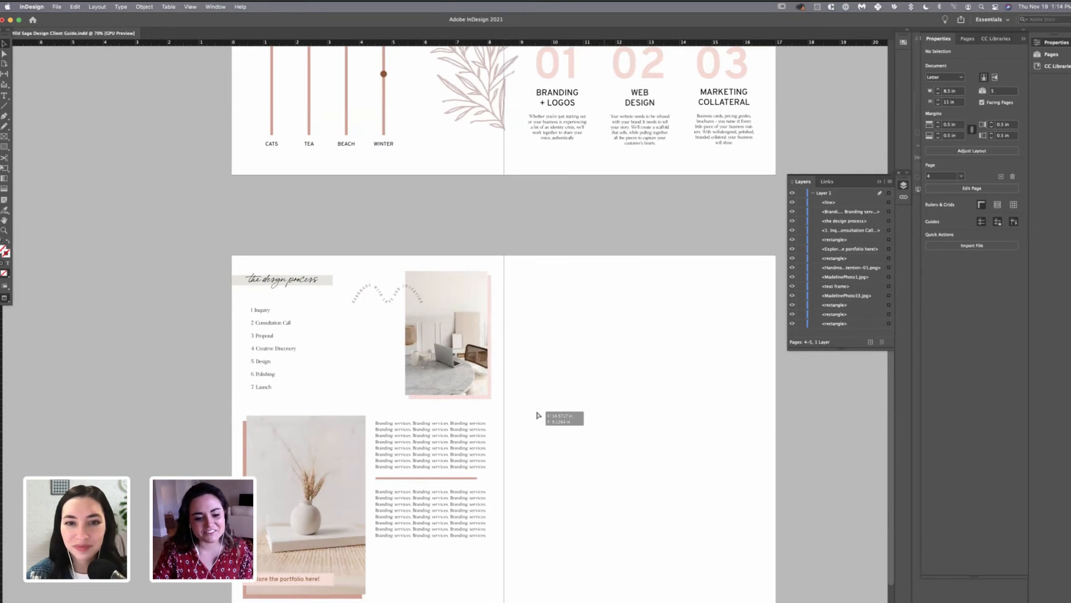
{"action": "scroll", "coordinate": [546, 419], "scroll_direction": "down", "scroll_amount": 2}
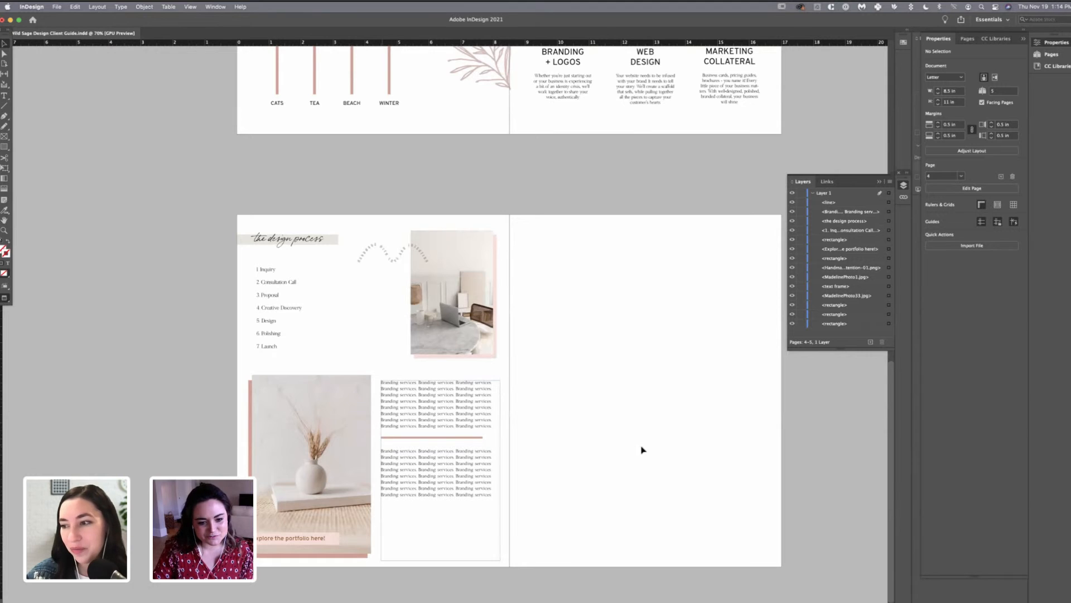
- Switch to the Showit site in the browser to view services 04 to 06, and return to the InDesign guide
{"action": "double_click", "coordinate": [455, 401]}
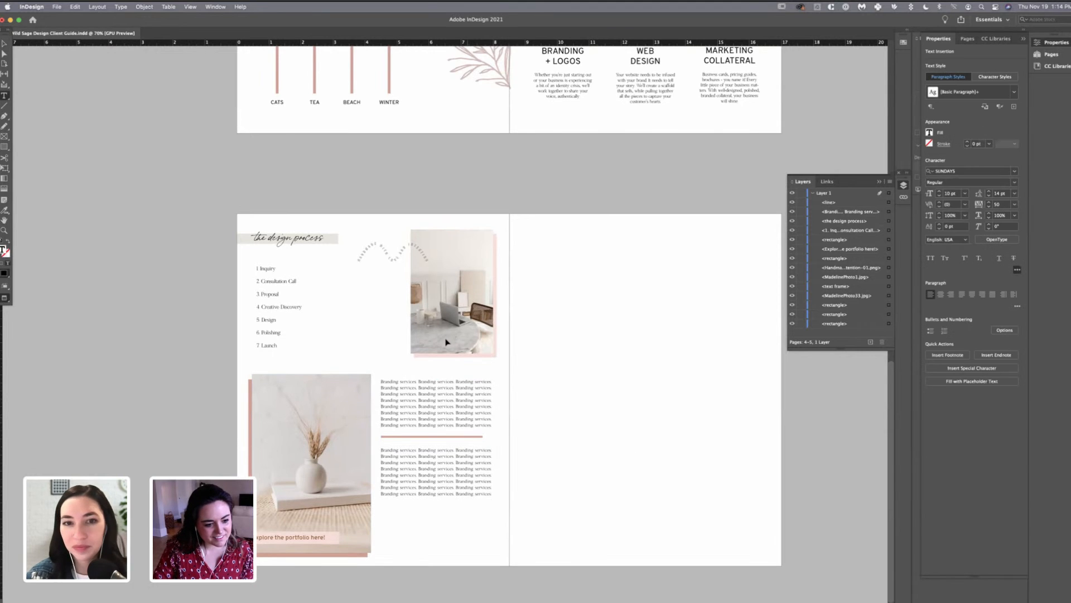
{"action": "scroll", "coordinate": [453, 341], "scroll_direction": "down", "scroll_amount": 1}
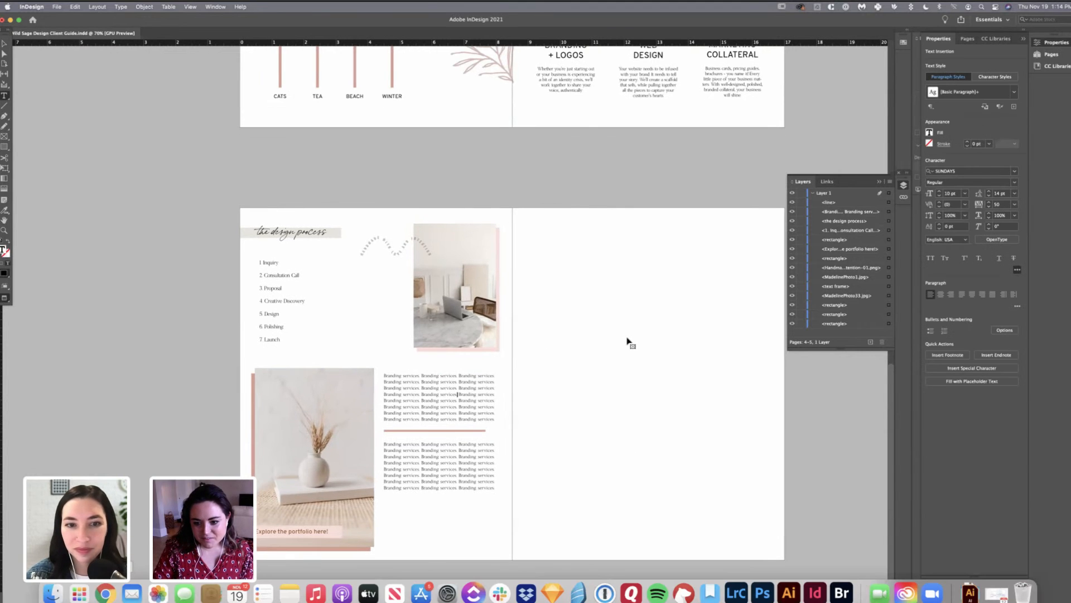
{"action": "key", "text": "super+Tab"}
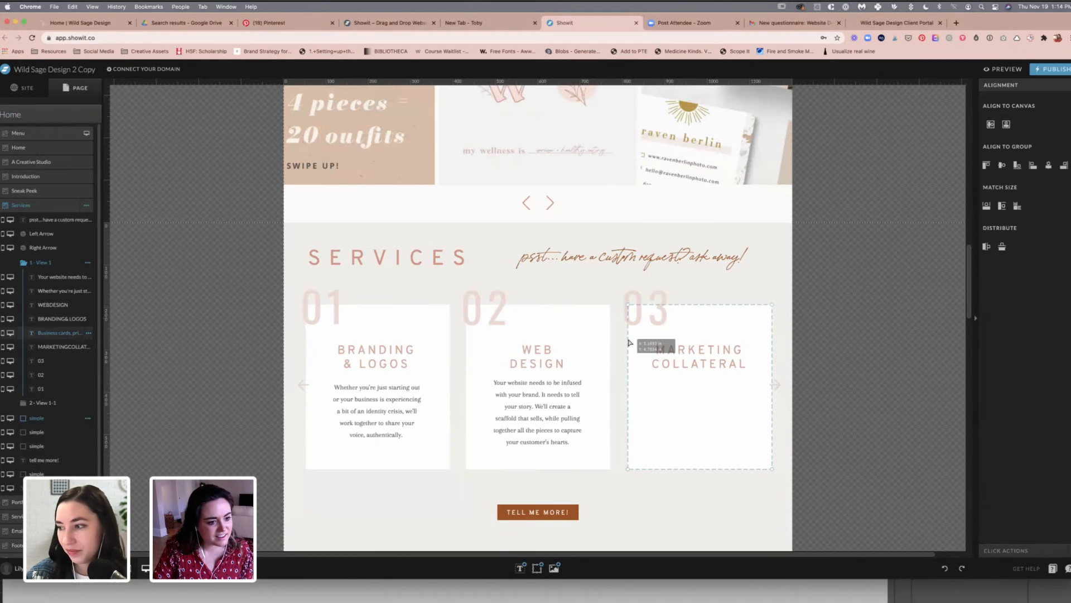
{"action": "left_click", "coordinate": [43, 403]}
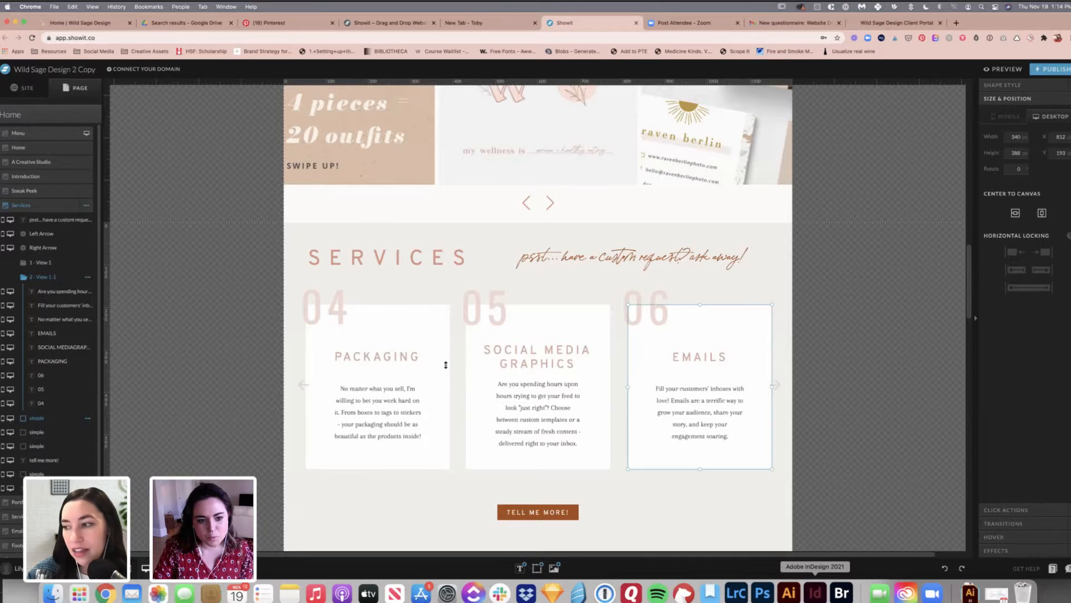
{"action": "key", "text": "super+Tab"}
{"action": "left_click_drag", "start_coordinate": [439, 367], "coordinate": [439, 365]}
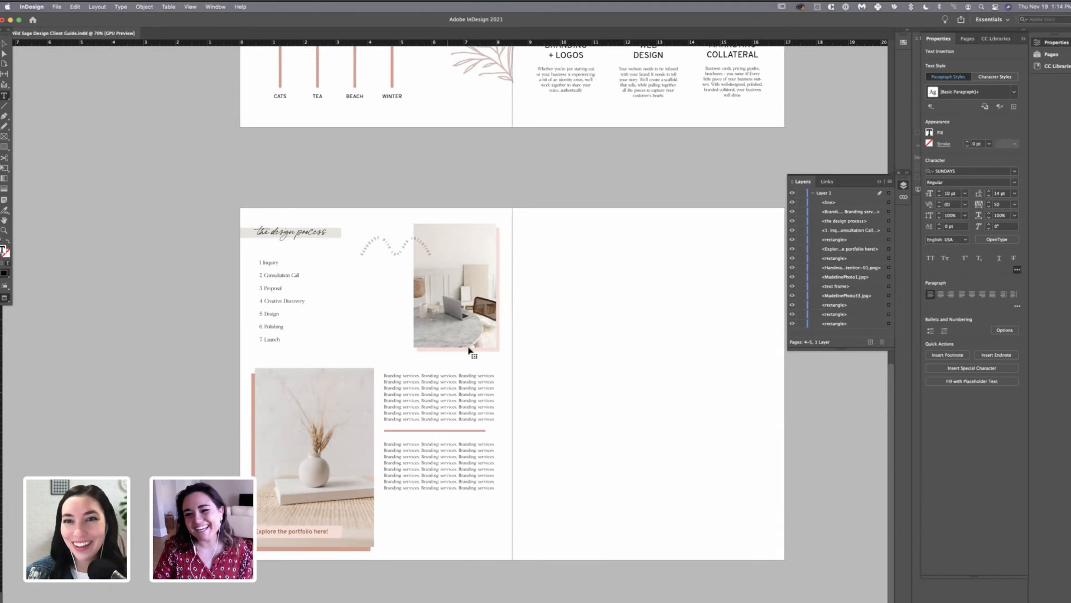
- Insert one page after page 3, based on A-Master
{"action": "left_click", "coordinate": [541, 346], "text": "super"}
{"action": "key", "text": "Escape"}
{"action": "left_click", "coordinate": [627, 353]}
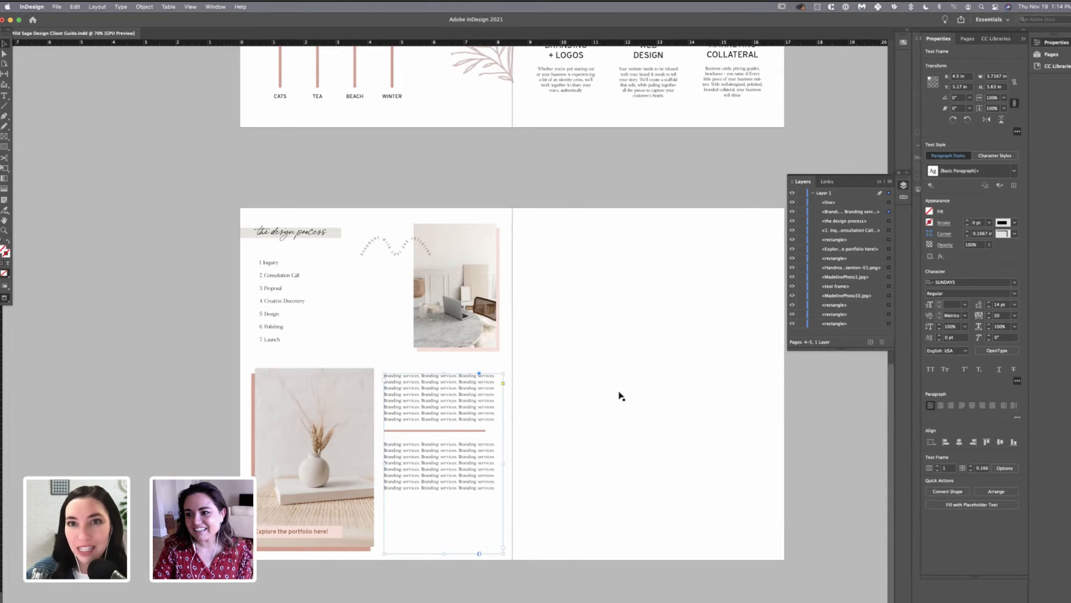
{"action": "key", "text": "super+F12"}
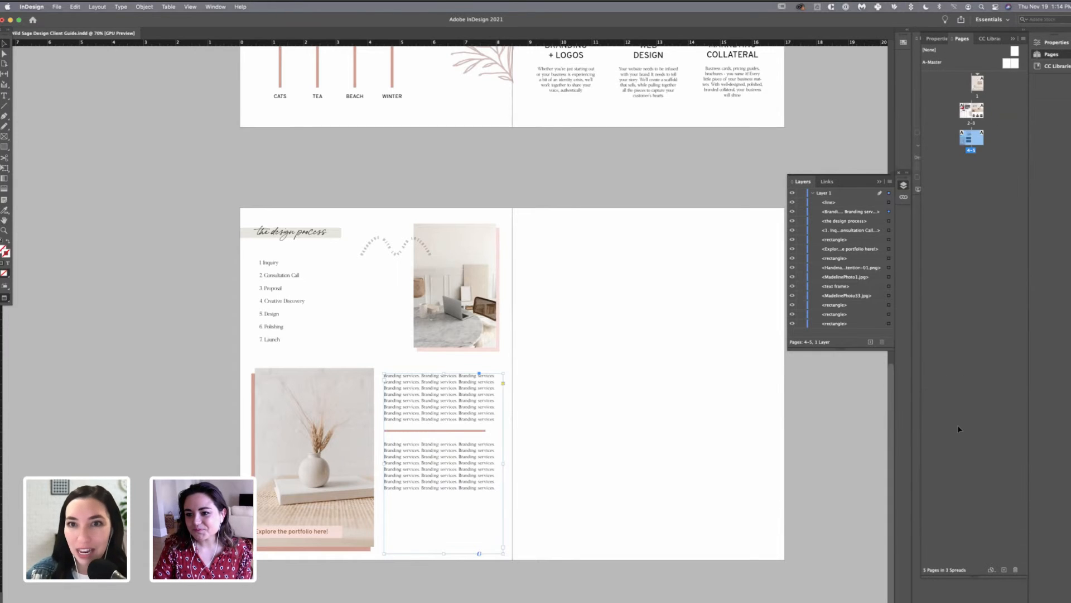
{"action": "left_click", "coordinate": [979, 113]}
{"action": "right_click", "coordinate": [978, 115]}
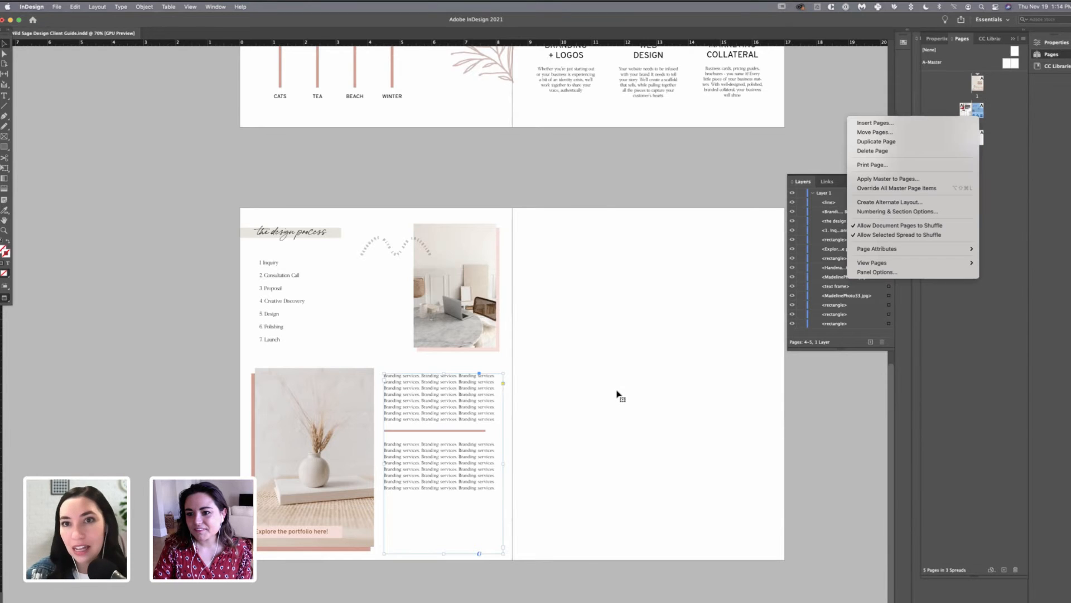
{"action": "left_click", "coordinate": [876, 123]}
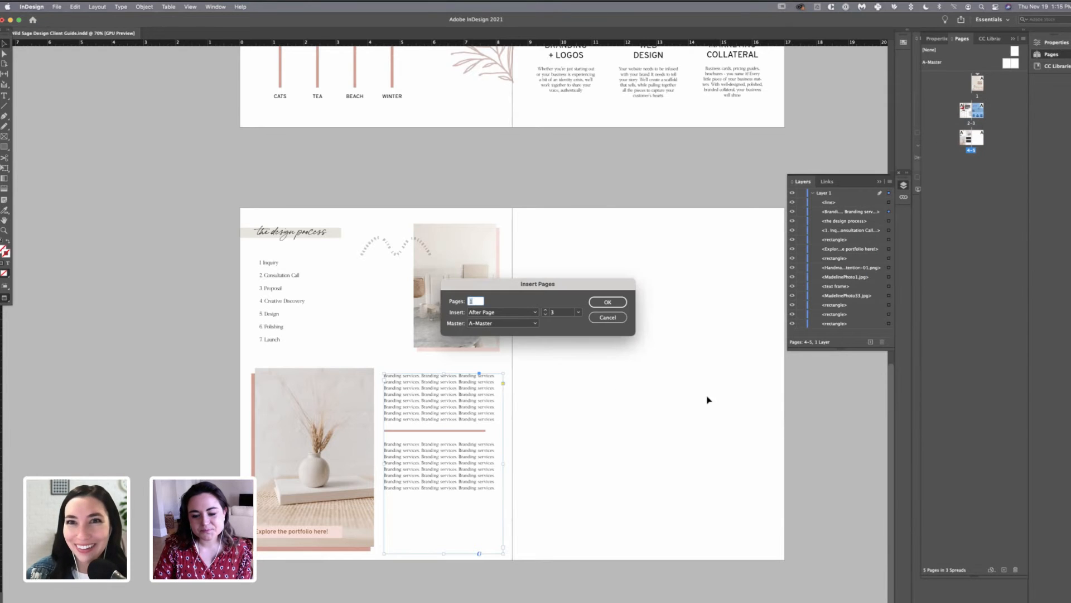
{"action": "key", "text": "Return"}
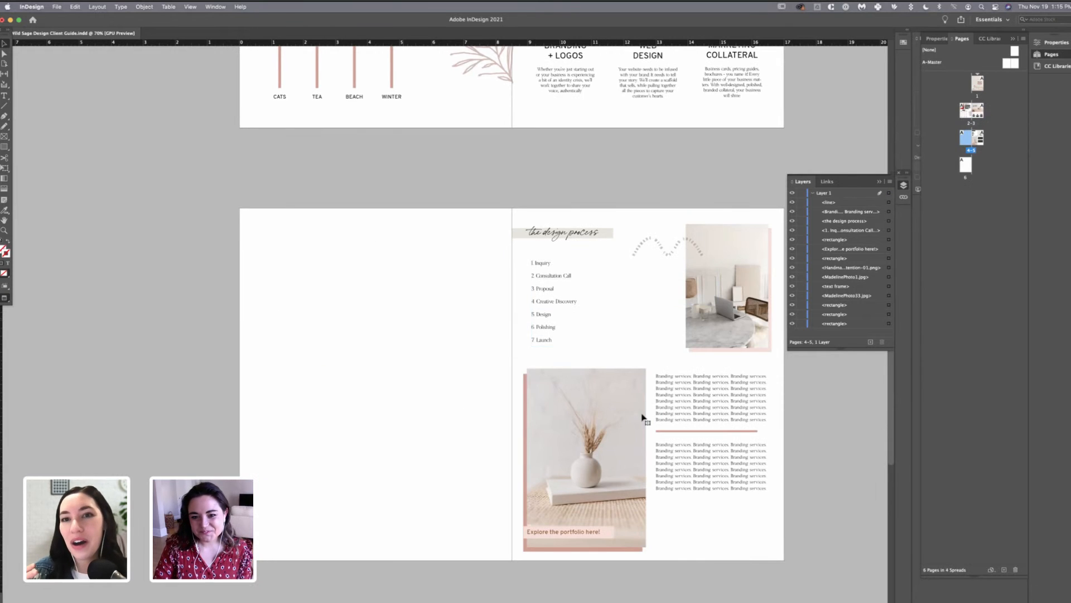
{"action": "scroll", "coordinate": [641, 418], "scroll_direction": "up", "scroll_amount": 5}
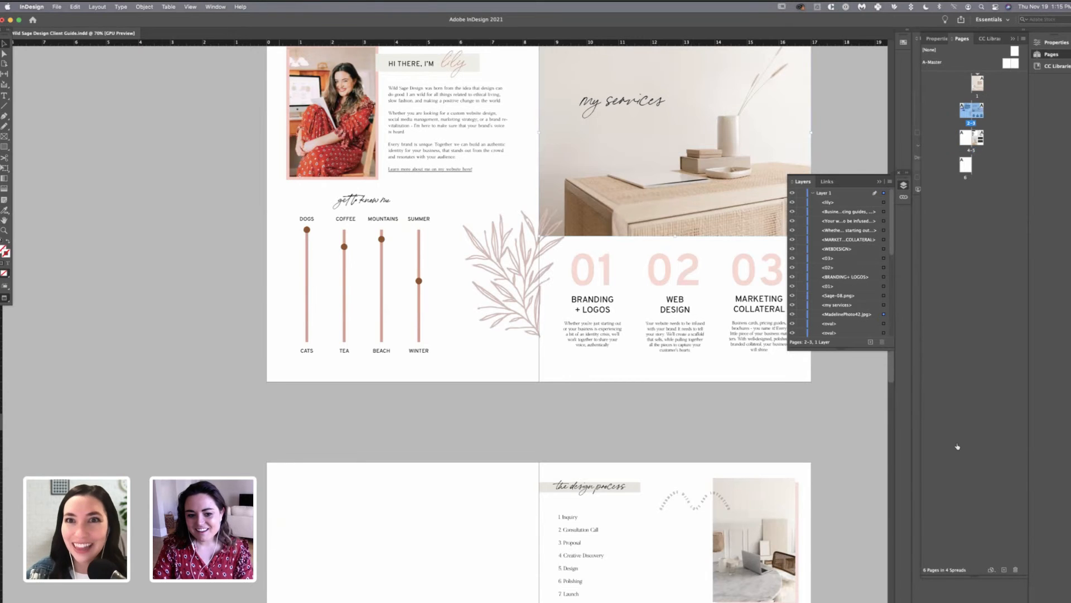
{"action": "scroll", "coordinate": [980, 448], "scroll_direction": "down", "scroll_amount": 5}
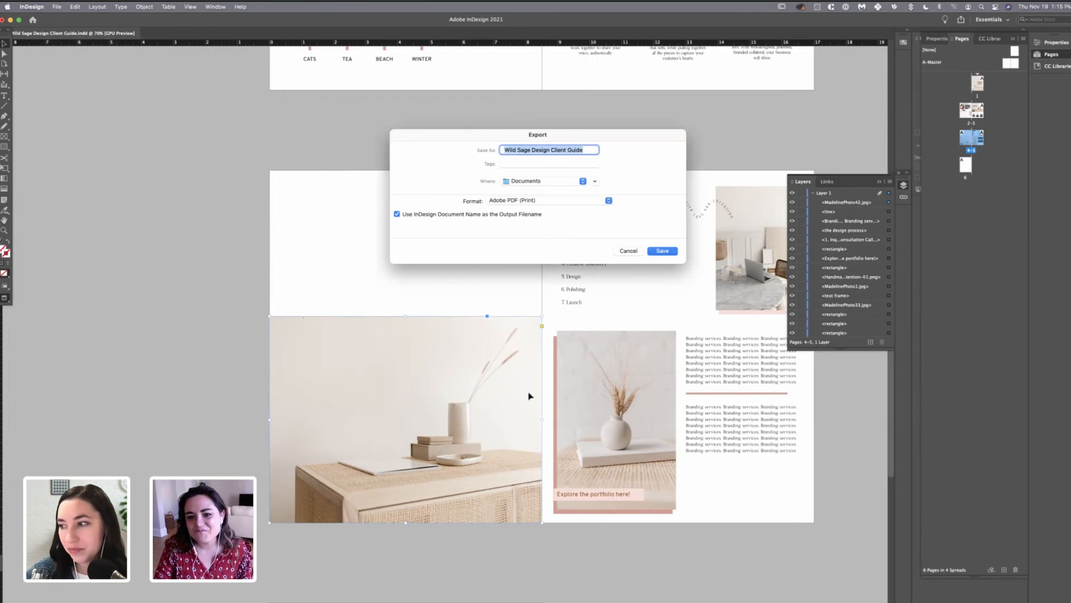
{"action": "key", "text": "Escape"}
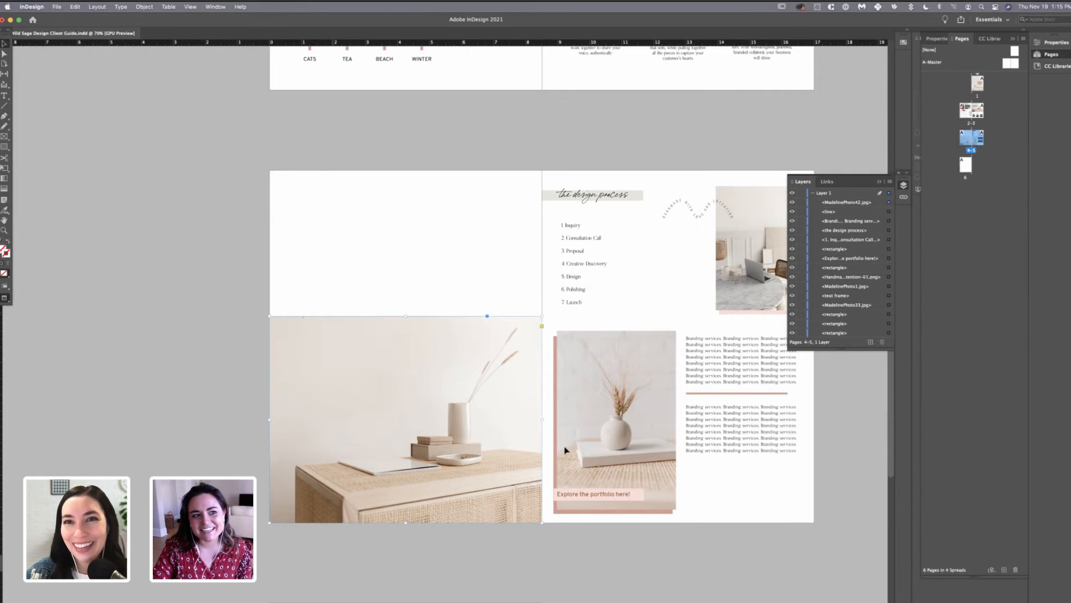
{"action": "key", "text": "Delete"}
- Choose MadelinePhoto12.jpg from the Madeline folder as the image to place on the blank page
{"action": "left_click", "coordinate": [57, 6]}
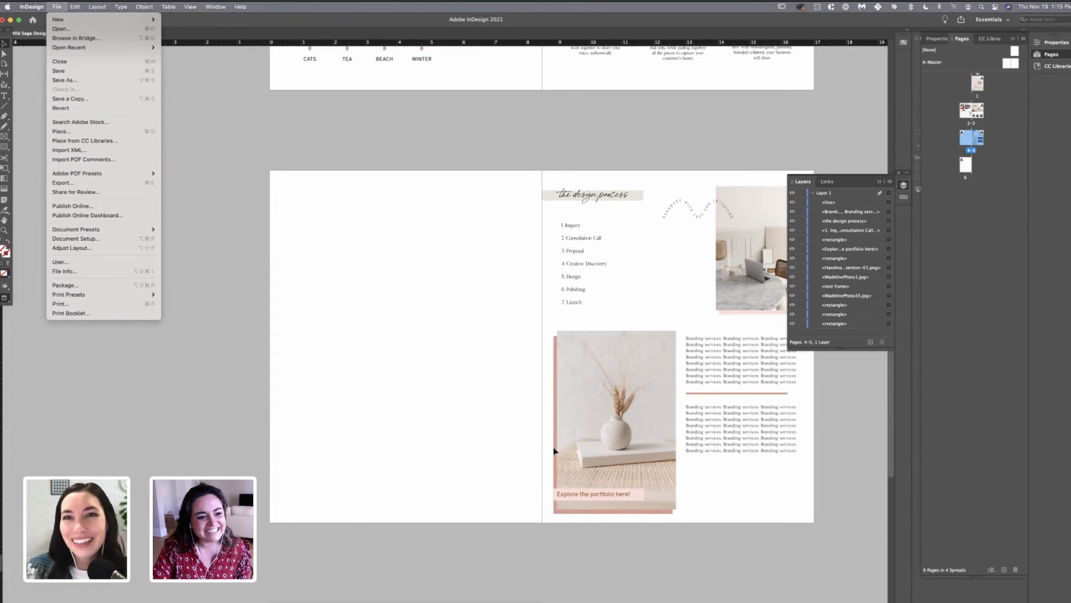
{"action": "key", "text": "Return"}
{"action": "scroll", "coordinate": [605, 431], "scroll_direction": "down", "scroll_amount": 2}
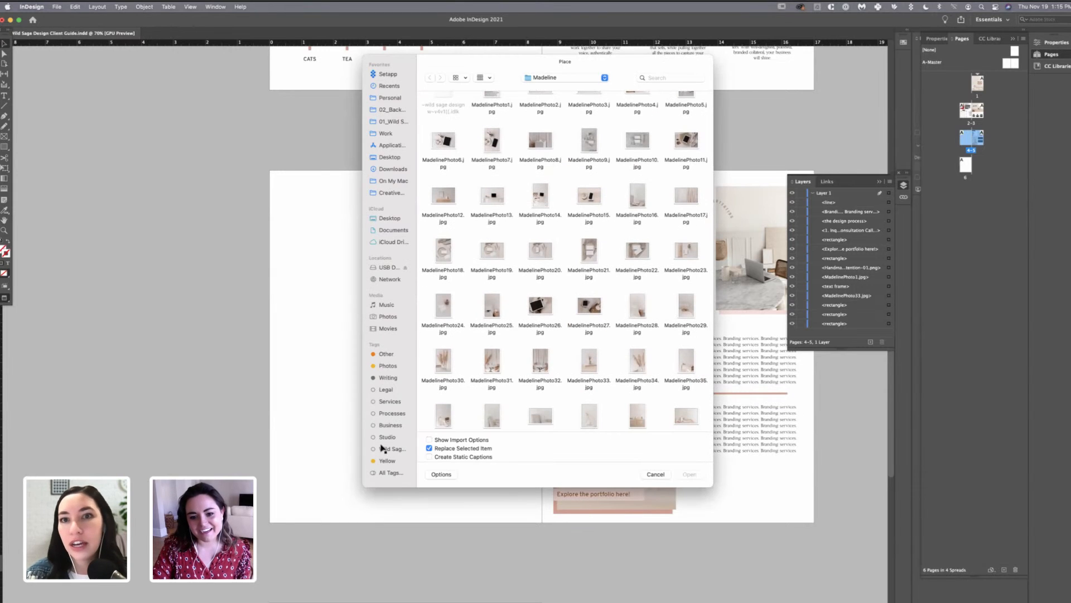
{"action": "scroll", "coordinate": [491, 407], "scroll_direction": "down", "scroll_amount": 3}
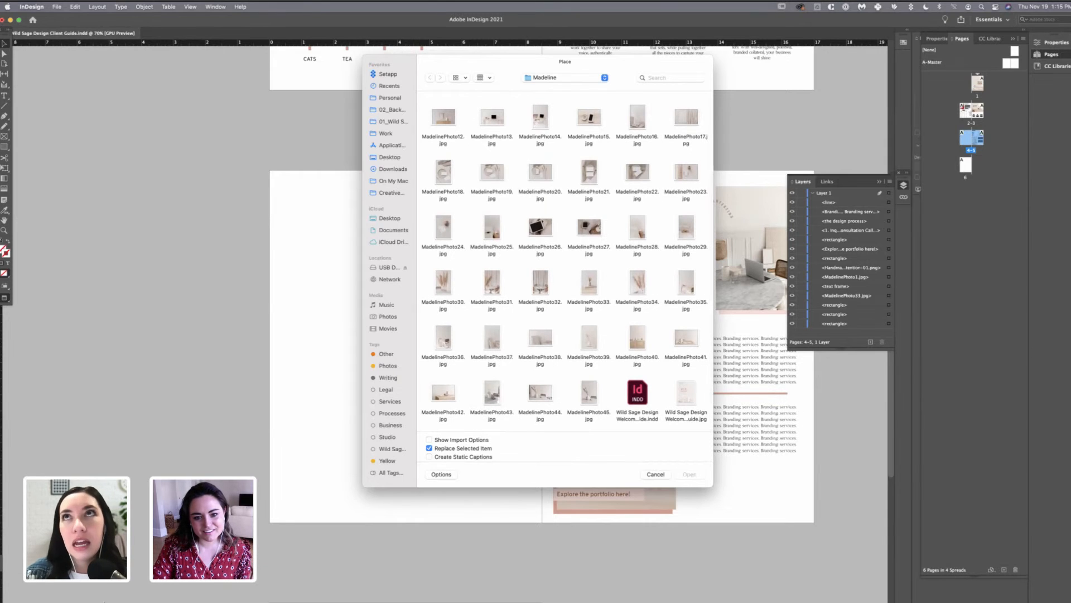
{"action": "scroll", "coordinate": [798, 369], "scroll_direction": "up", "scroll_amount": 2}
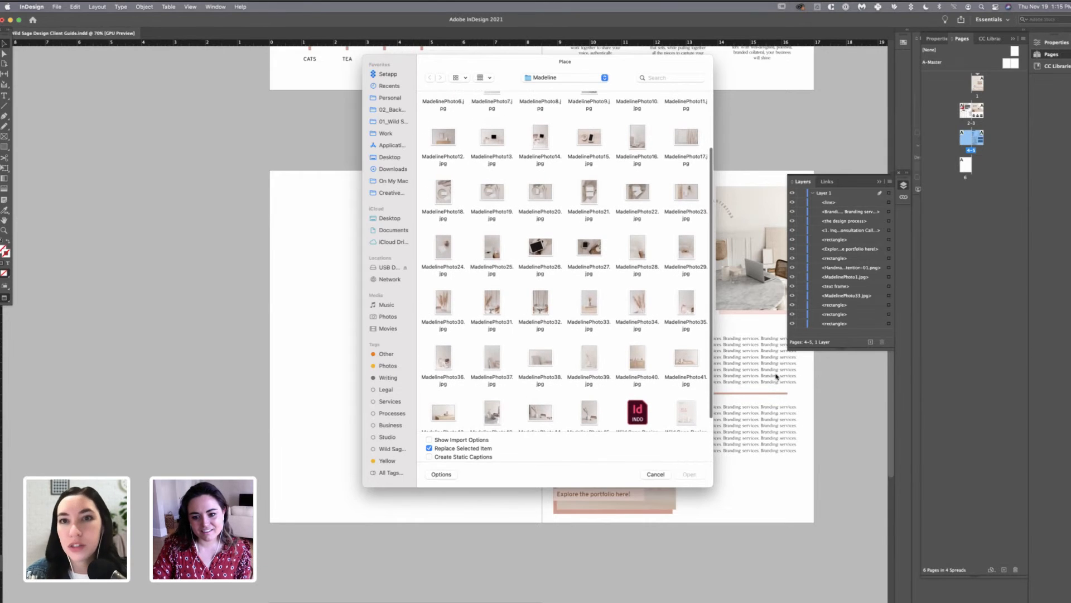
{"action": "scroll", "coordinate": [777, 378], "scroll_direction": "up", "scroll_amount": 2}
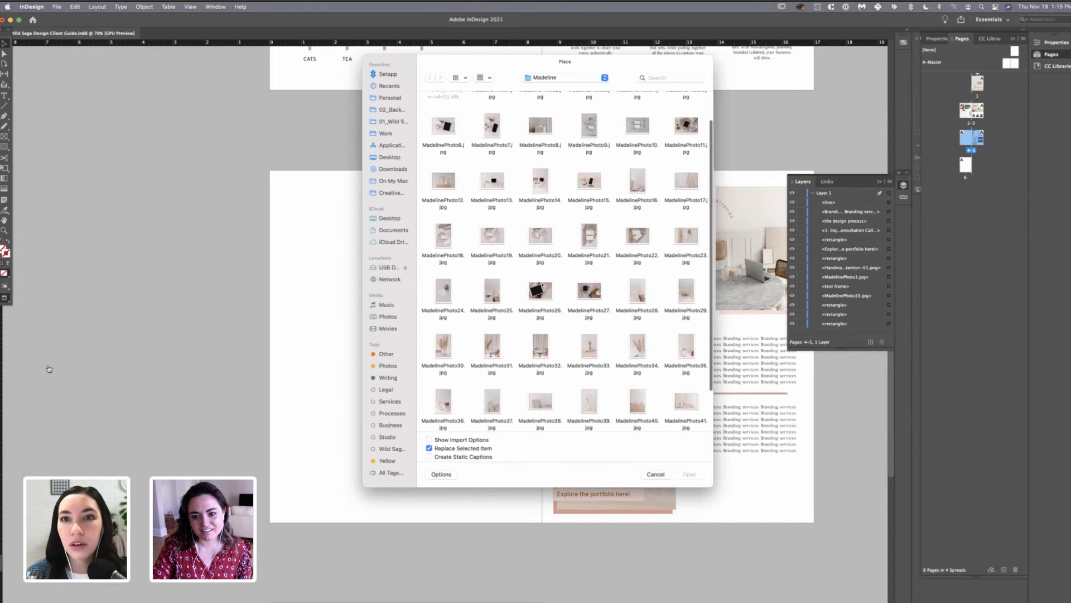
{"action": "scroll", "coordinate": [497, 360], "scroll_direction": "up", "scroll_amount": 2}
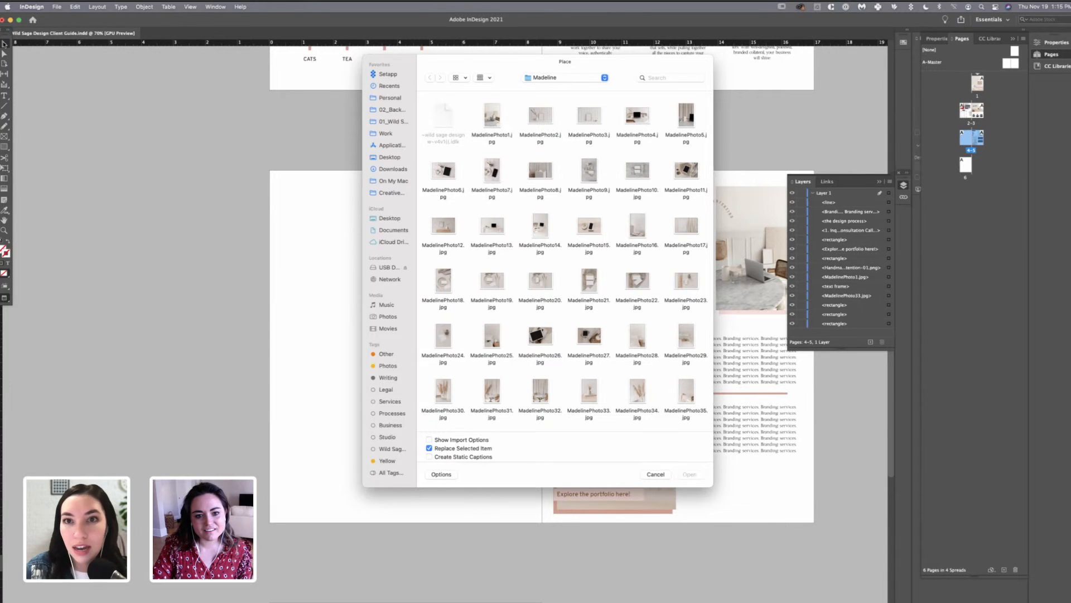
{"action": "double_click", "coordinate": [444, 226]}
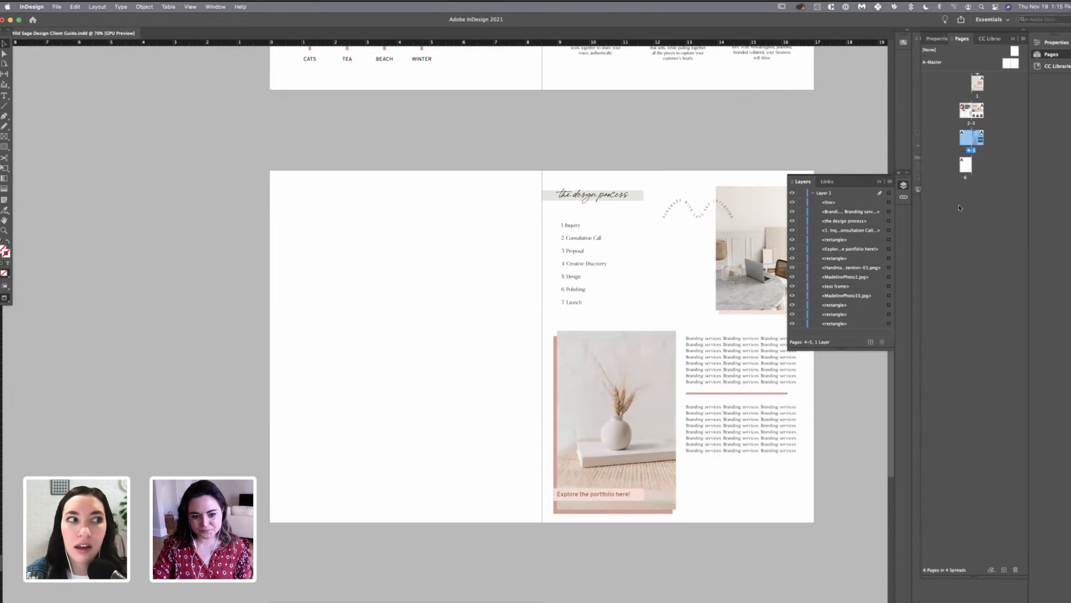
- Place the photo on the lower part of page 4 and crop its frame to the page width, about 8.5 by 8.03 in
{"action": "left_click", "coordinate": [313, 328]}
{"action": "left_click_drag", "start_coordinate": [357, 363], "coordinate": [301, 312]}
{"action": "left_click_drag", "start_coordinate": [882, 183], "coordinate": [809, 59]}
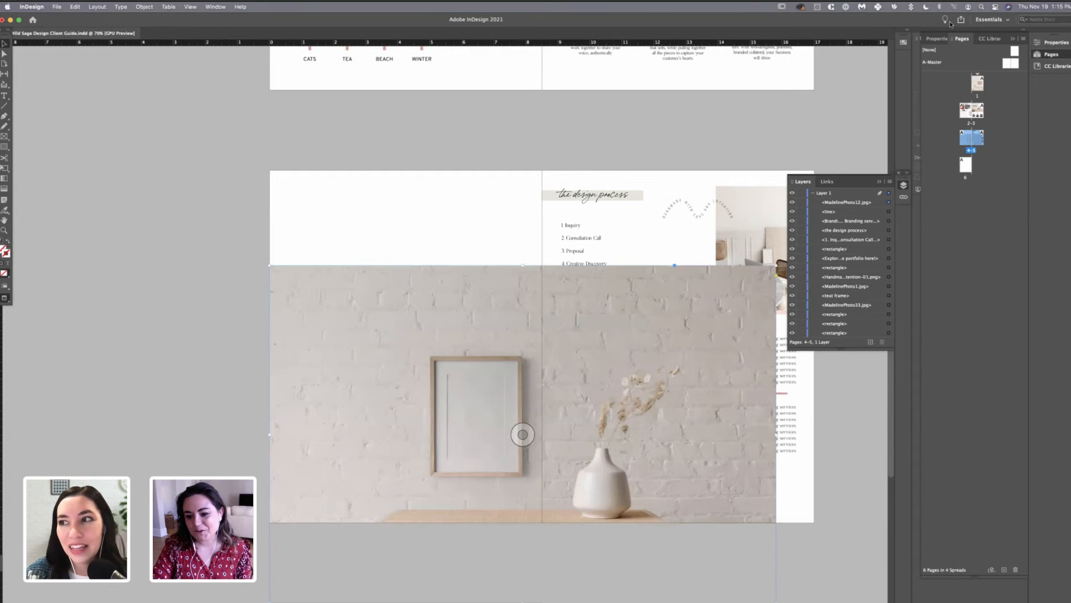
{"action": "left_click_drag", "start_coordinate": [980, 52], "coordinate": [831, 179]}
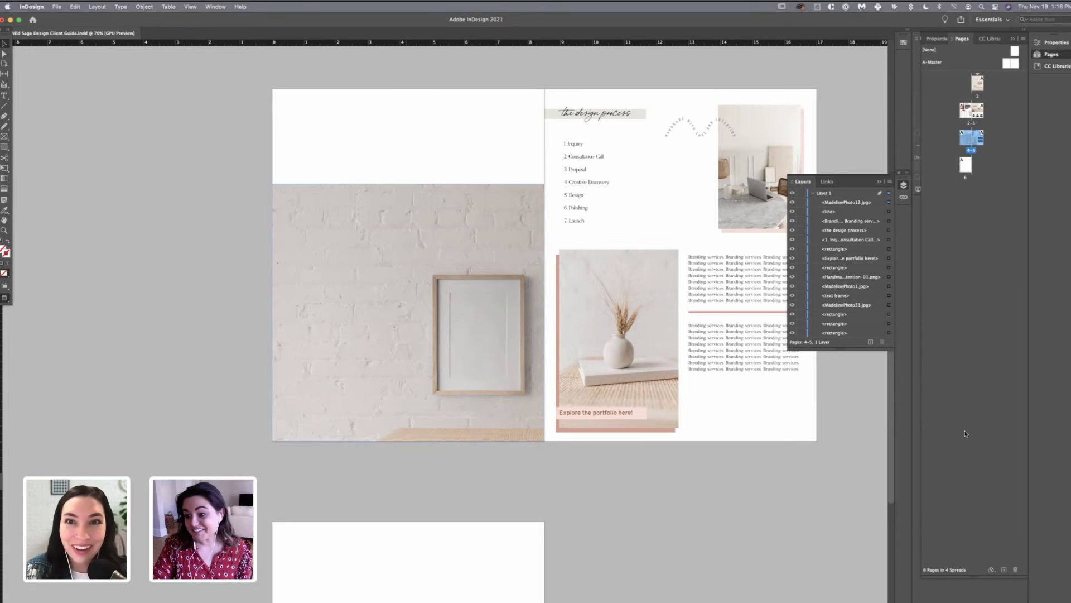
- Fill the frame proportionally with the photo and lower the frame's top edge to about Y 3.52 in, making it about 7.48 in tall
{"action": "scroll", "coordinate": [502, 312], "scroll_direction": "up", "scroll_amount": 10}
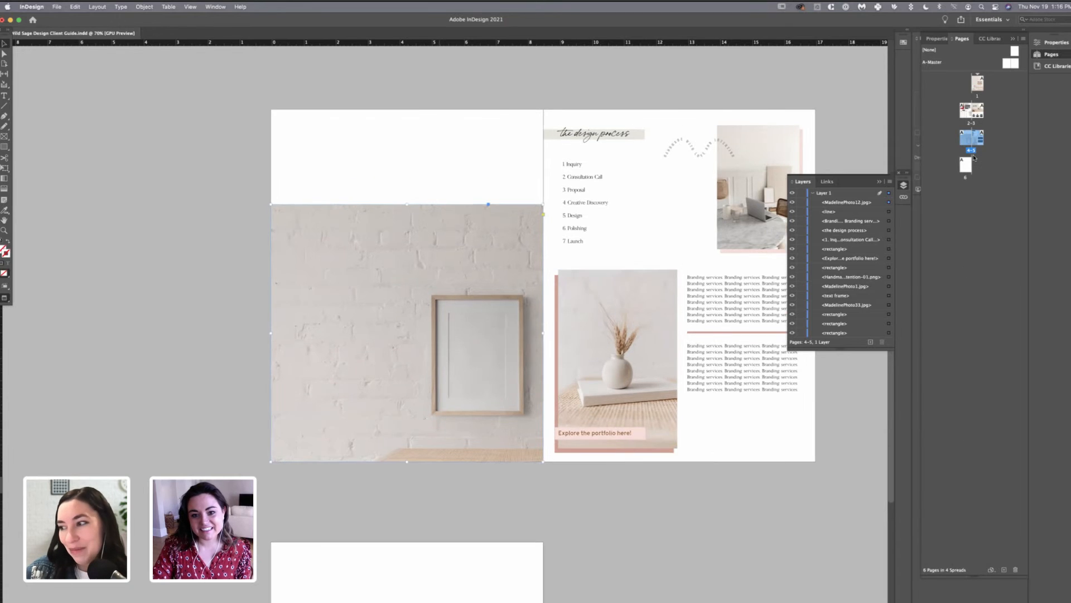
{"action": "scroll", "coordinate": [719, 167], "scroll_direction": "up", "scroll_amount": 2}
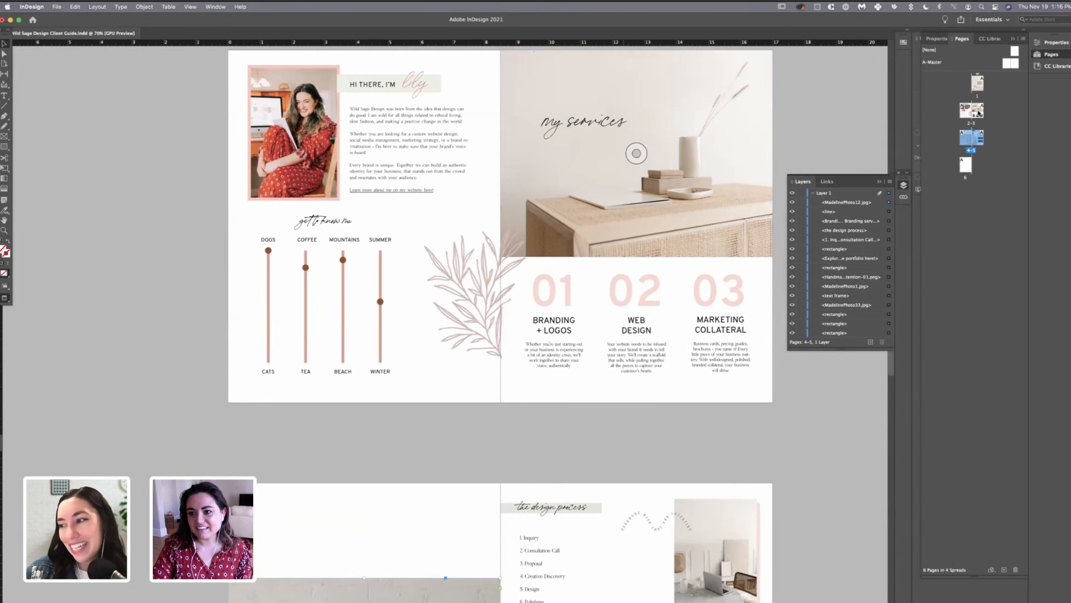
{"action": "left_click", "coordinate": [937, 39]}
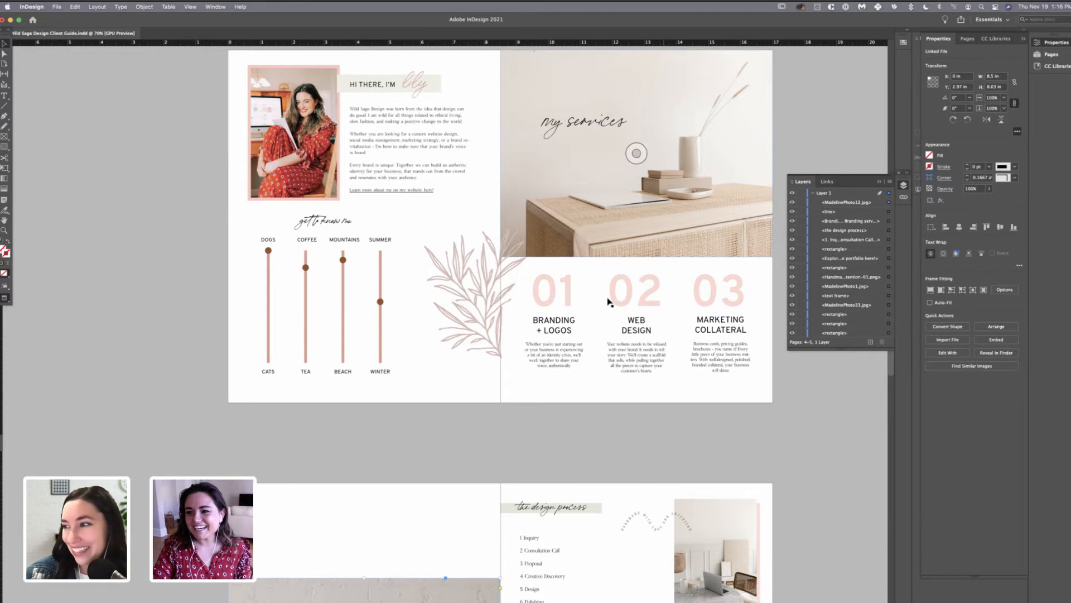
{"action": "scroll", "coordinate": [694, 173], "scroll_direction": "down", "scroll_amount": 10}
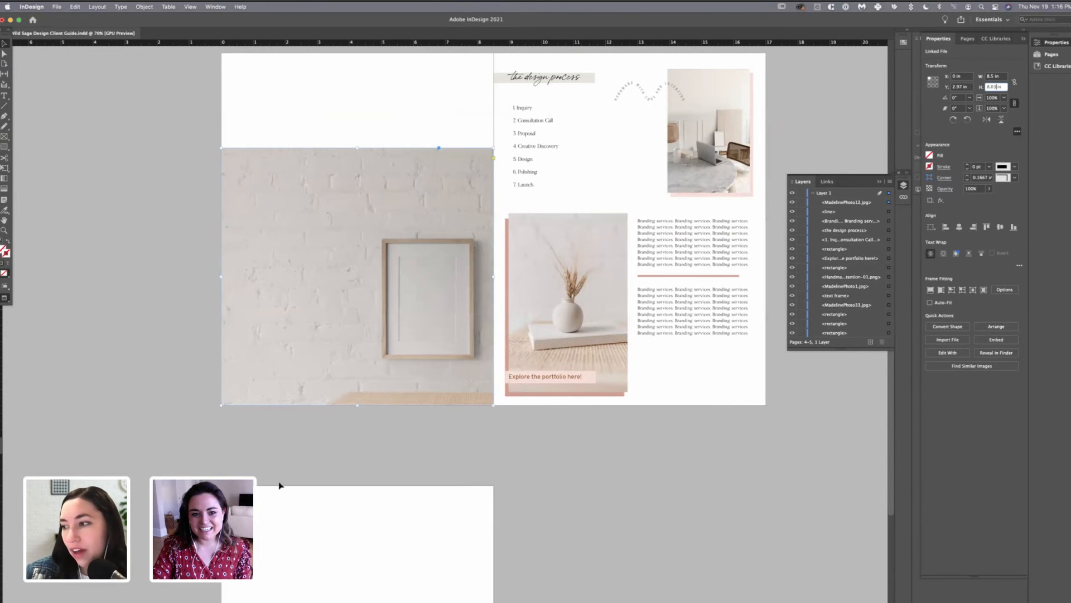
{"action": "scroll", "coordinate": [447, 412], "scroll_direction": "up", "scroll_amount": 5}
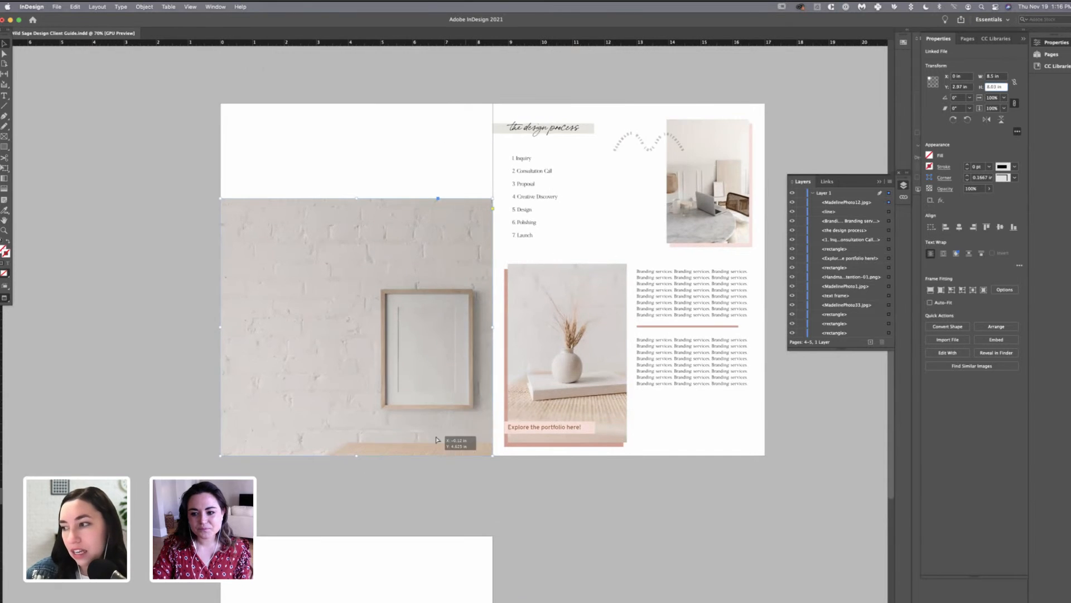
{"action": "left_click_drag", "start_coordinate": [430, 445], "coordinate": [434, 443]}
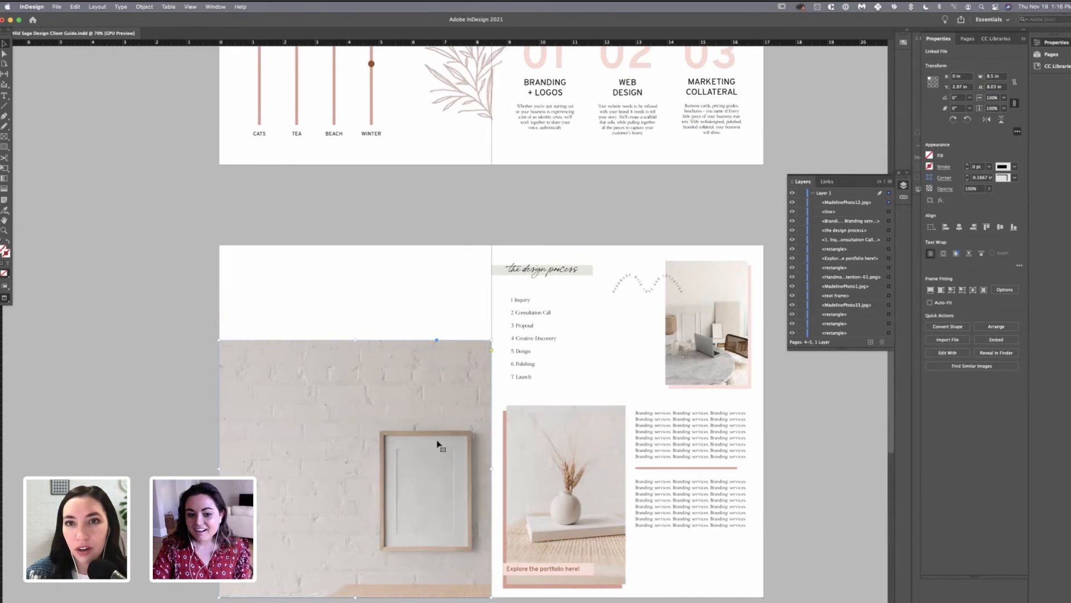
{"action": "key", "text": "alt+shift+super+c"}
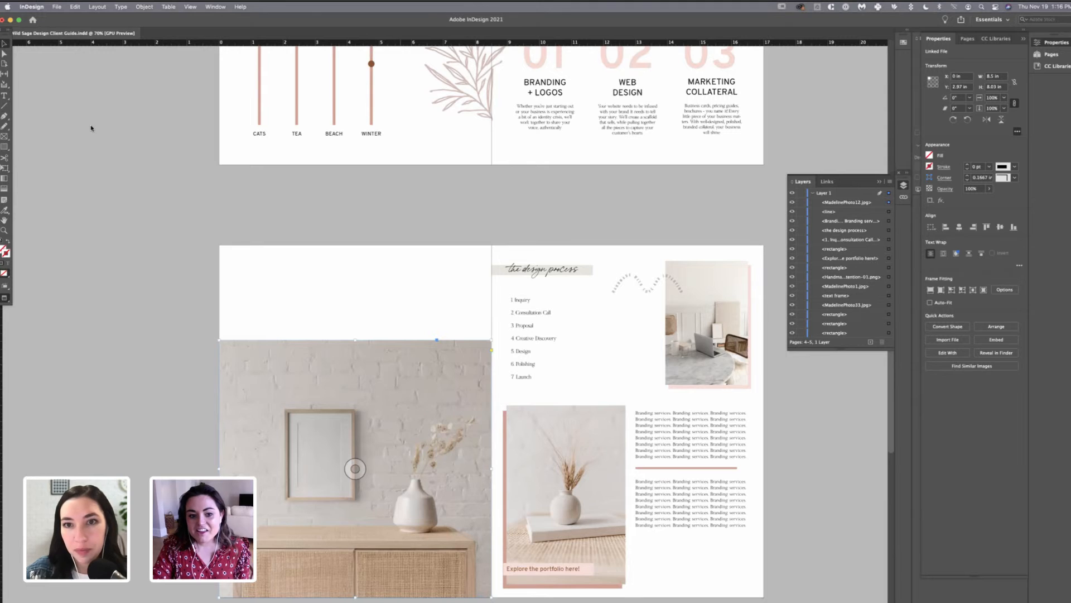
{"action": "left_click", "coordinate": [93, 184]}
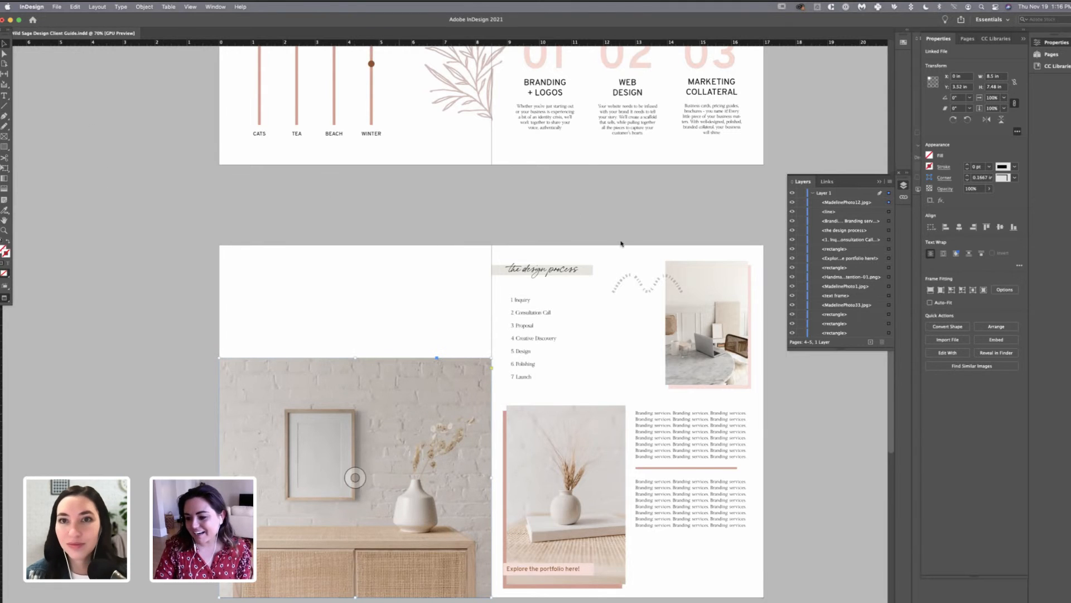
- Copy the three numbered service columns from page 3 to the upper part of page 4, at about X 0.75 in, Y 0.63 in
{"action": "scroll", "coordinate": [624, 252], "scroll_direction": "down", "scroll_amount": 2}
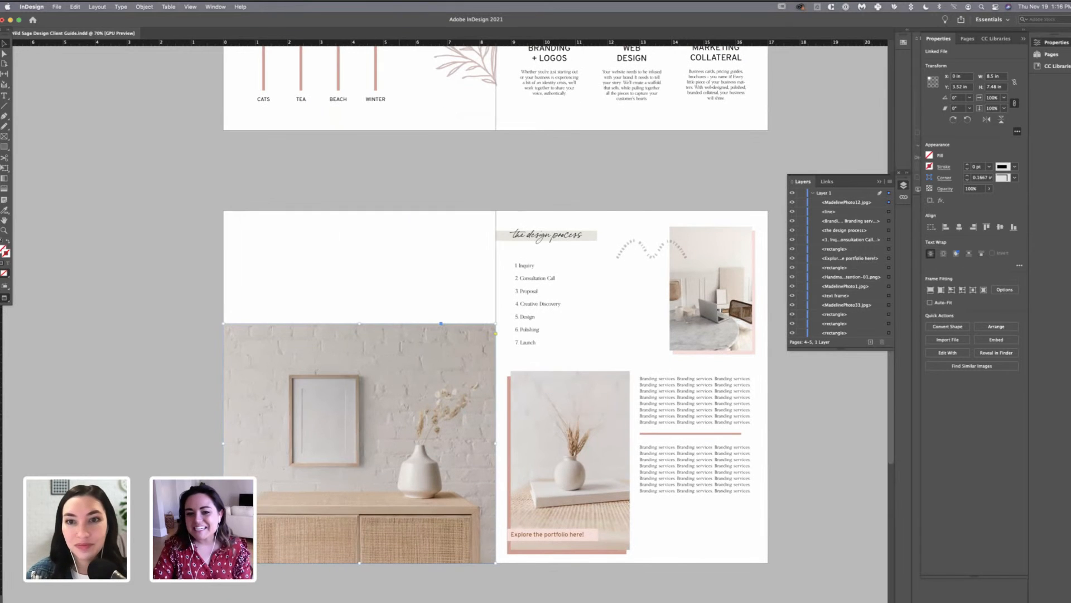
{"action": "key", "text": "super+z"}
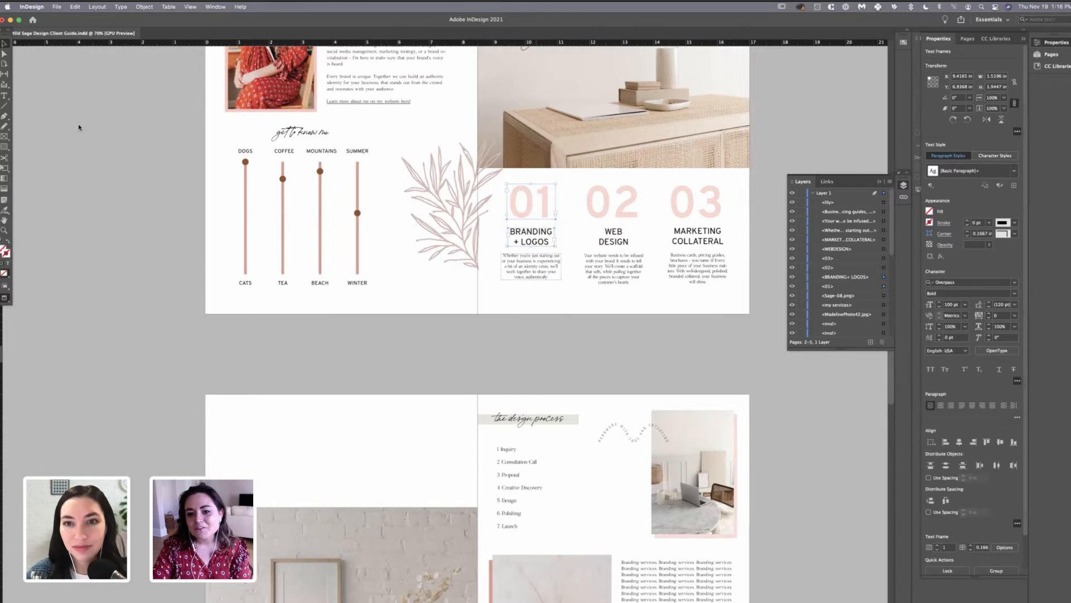
{"action": "left_click", "coordinate": [614, 202], "text": "shift"}
{"action": "left_click", "coordinate": [614, 268], "text": "shift"}
{"action": "left_click", "coordinate": [698, 202], "text": "shift"}
{"action": "left_click", "coordinate": [697, 236], "text": "shift"}
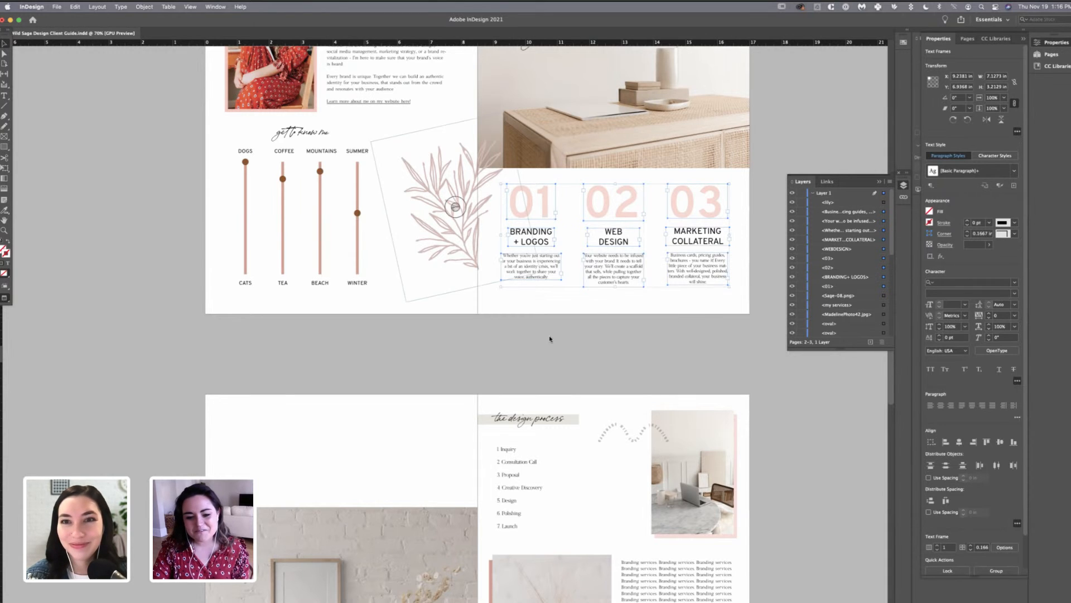
{"action": "left_click", "coordinate": [450, 388]}
{"action": "key", "text": "super+v"}
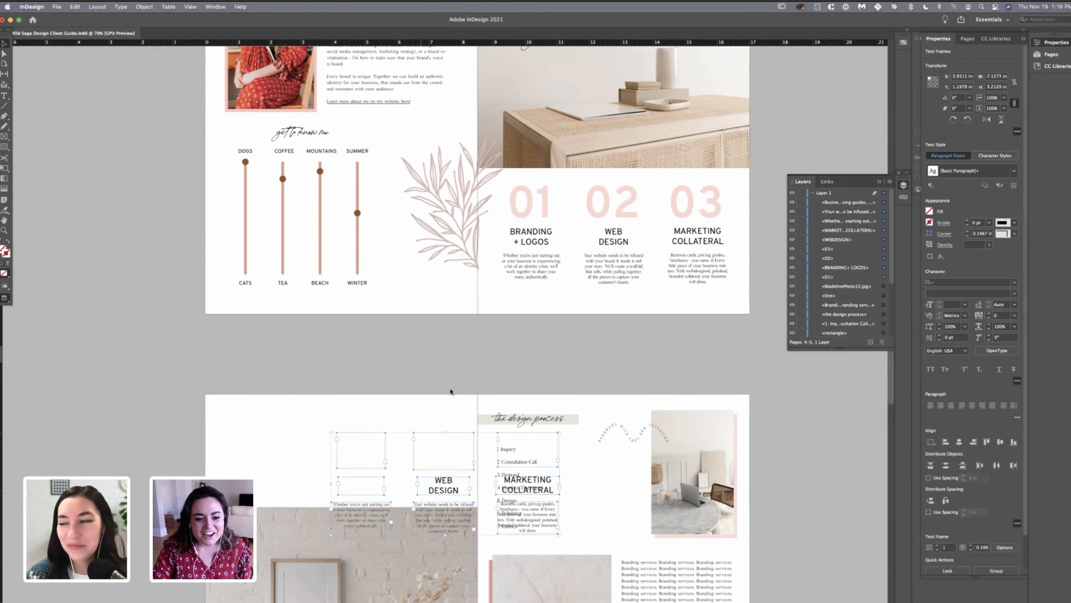
{"action": "left_click_drag", "start_coordinate": [505, 128], "coordinate": [494, 243]}
{"action": "left_click_drag", "start_coordinate": [505, 290], "coordinate": [453, 229]}
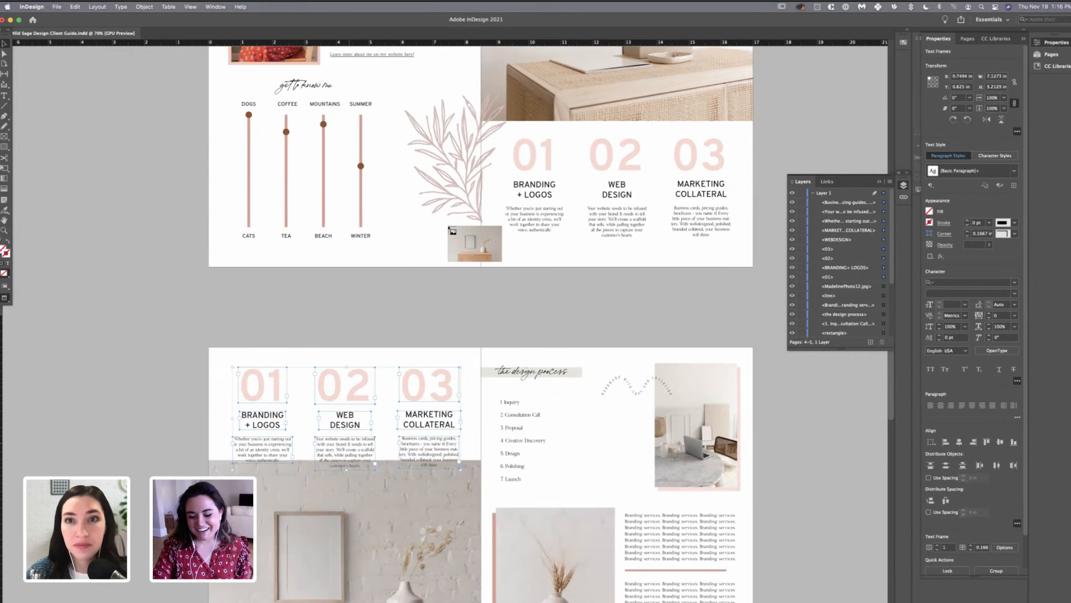
- Lower the top edge of the photo frame on page 4 so the image sits below the three service columns
{"action": "scroll", "coordinate": [311, 334], "scroll_direction": "down", "scroll_amount": 2}
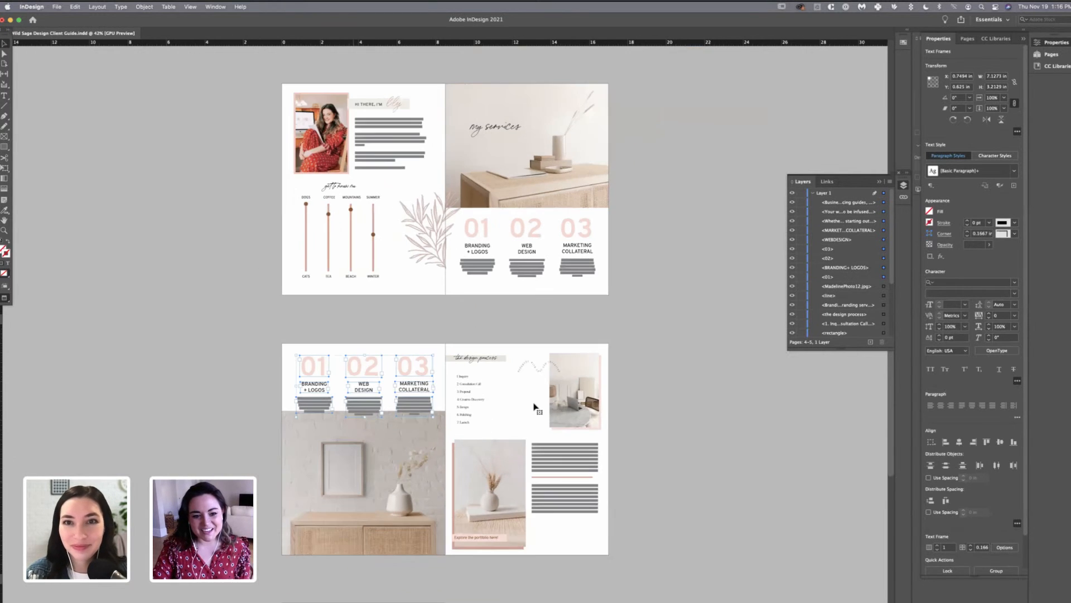
{"action": "scroll", "coordinate": [514, 397], "scroll_direction": "down", "scroll_amount": 5}
{"action": "left_click_drag", "start_coordinate": [462, 363], "coordinate": [493, 343]}
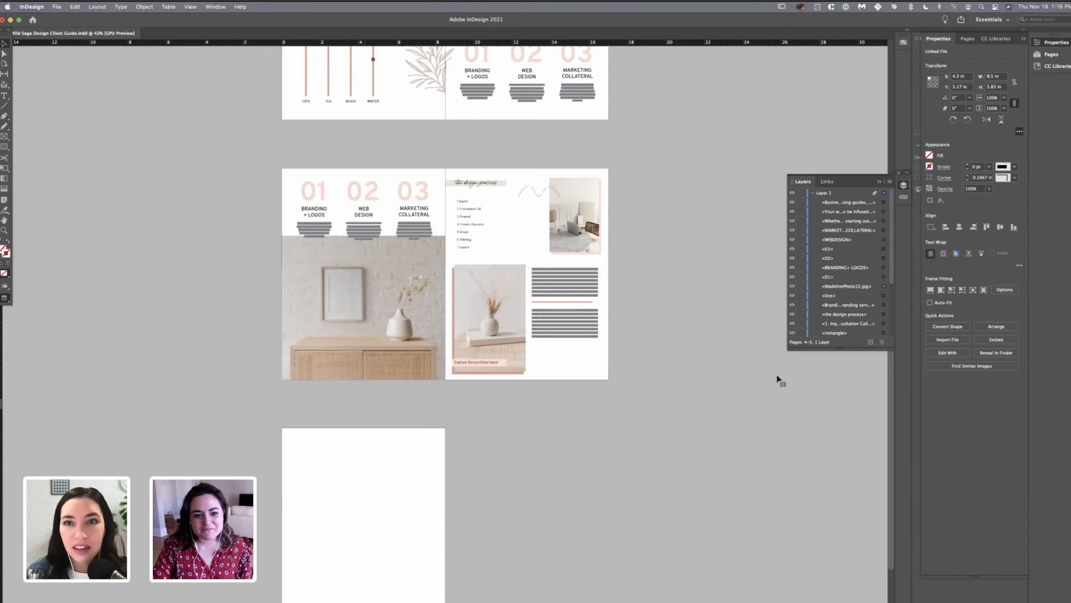
{"action": "key", "text": "super+z"}
{"action": "left_click", "coordinate": [774, 442]}
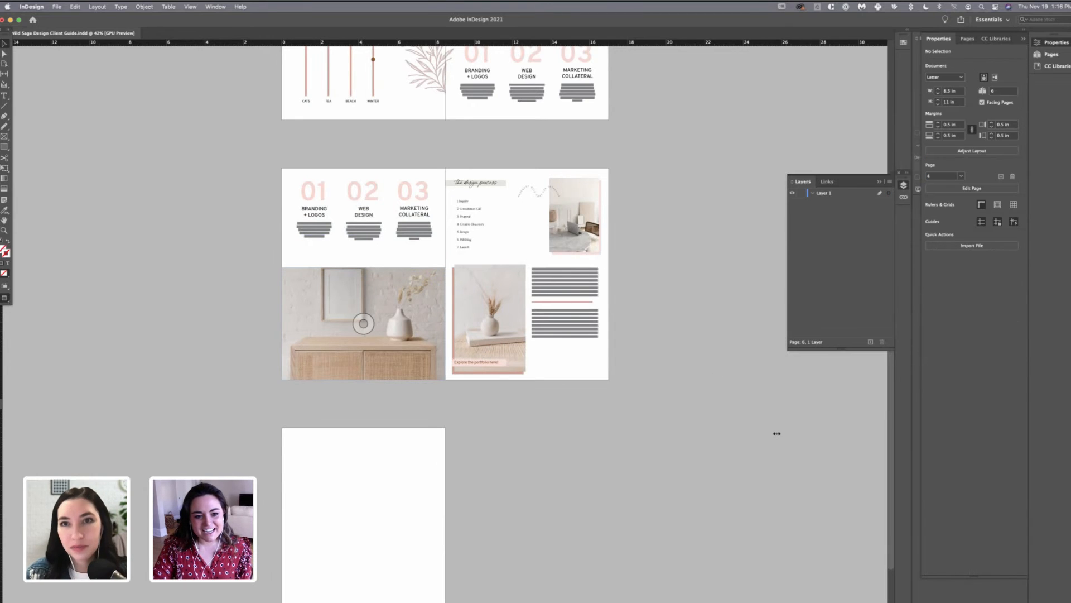
{"action": "left_click", "coordinate": [766, 434]}
{"action": "left_click_drag", "start_coordinate": [765, 433], "coordinate": [540, 398]}
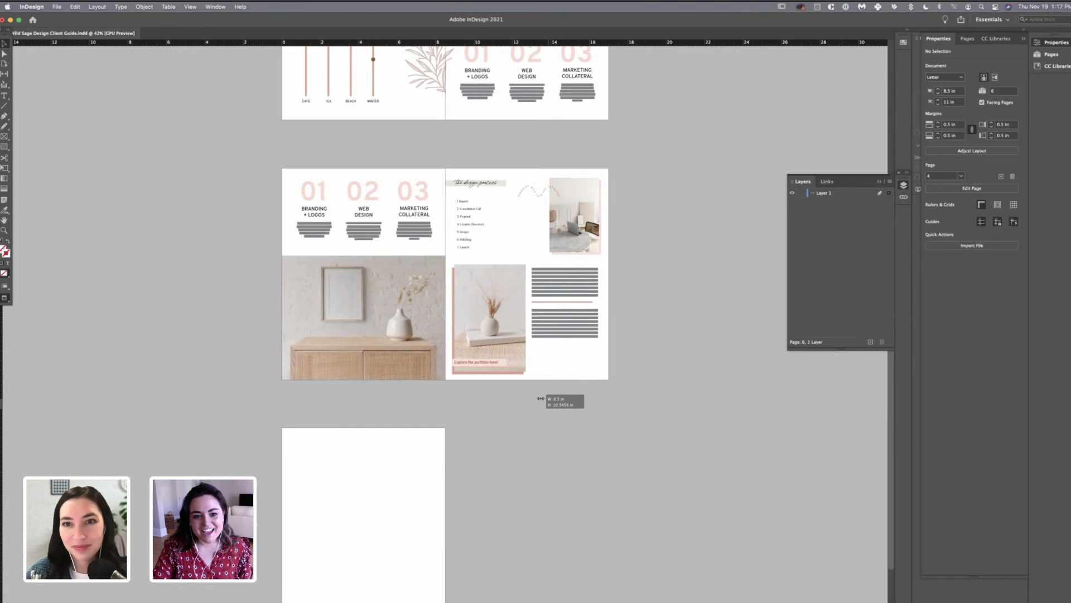
{"action": "scroll", "coordinate": [417, 537], "scroll_direction": "up", "scroll_amount": 5}
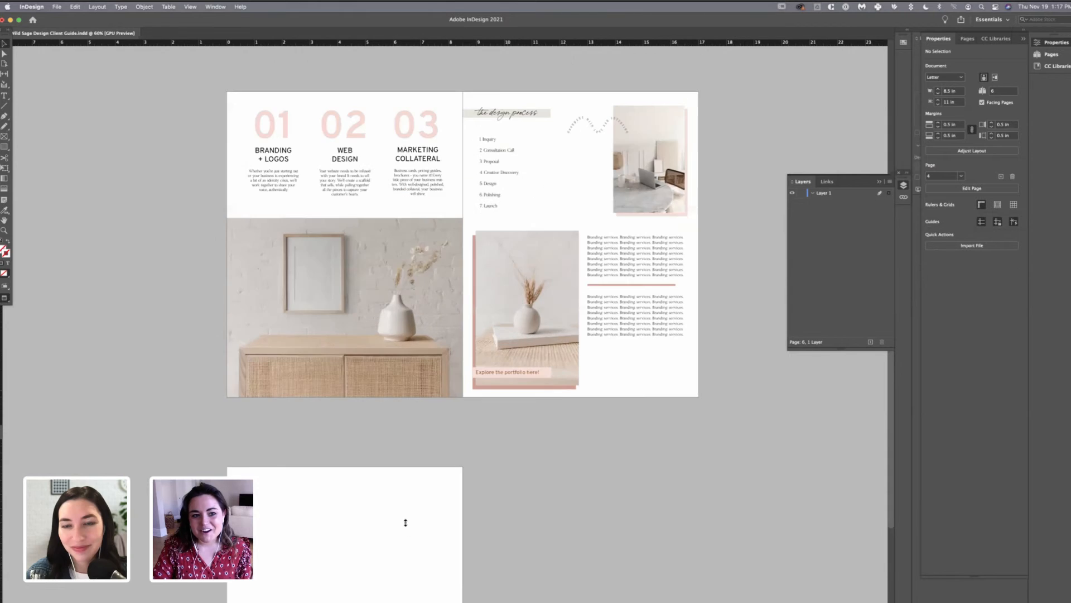
- Move the three service columns on page 4 down to about Y 0.78 in, keeping X at about 0.75 in
{"action": "left_click_drag", "start_coordinate": [406, 447], "coordinate": [406, 441]}
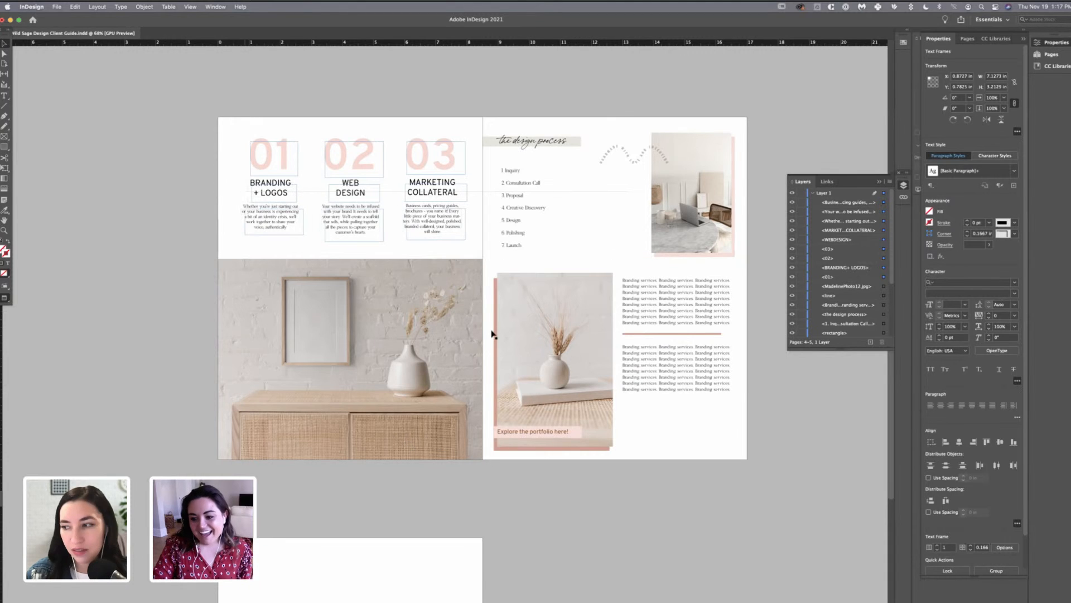
{"action": "key", "text": "shift+Down"}
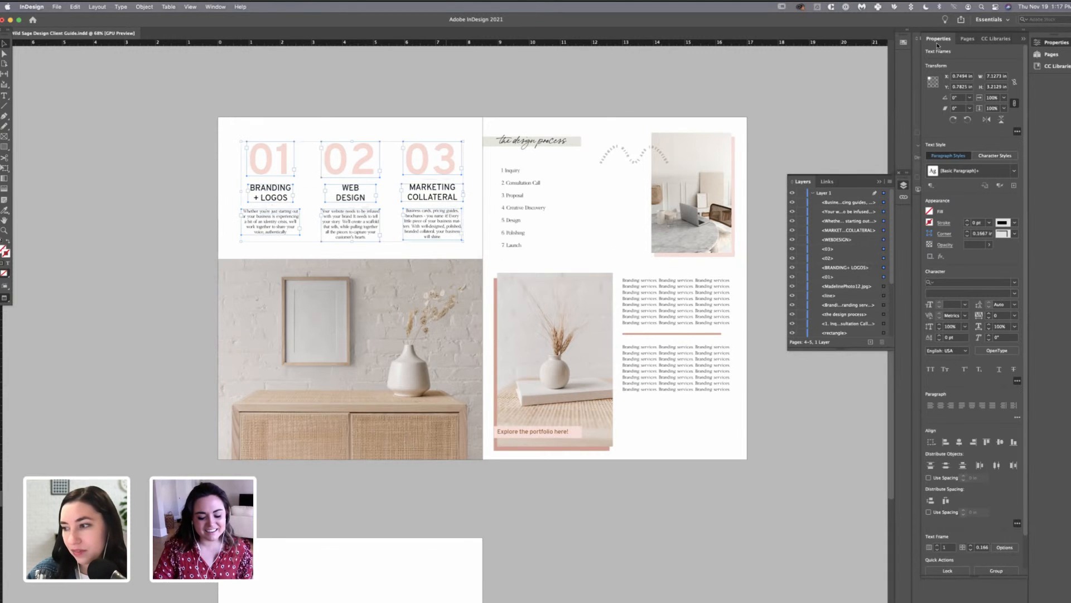
{"action": "left_click", "coordinate": [802, 141]}
- Change the large numbers above the first two service columns on page 4 to 03 and 04
{"action": "key", "text": "super+z"}
{"action": "key", "text": "super+z"}
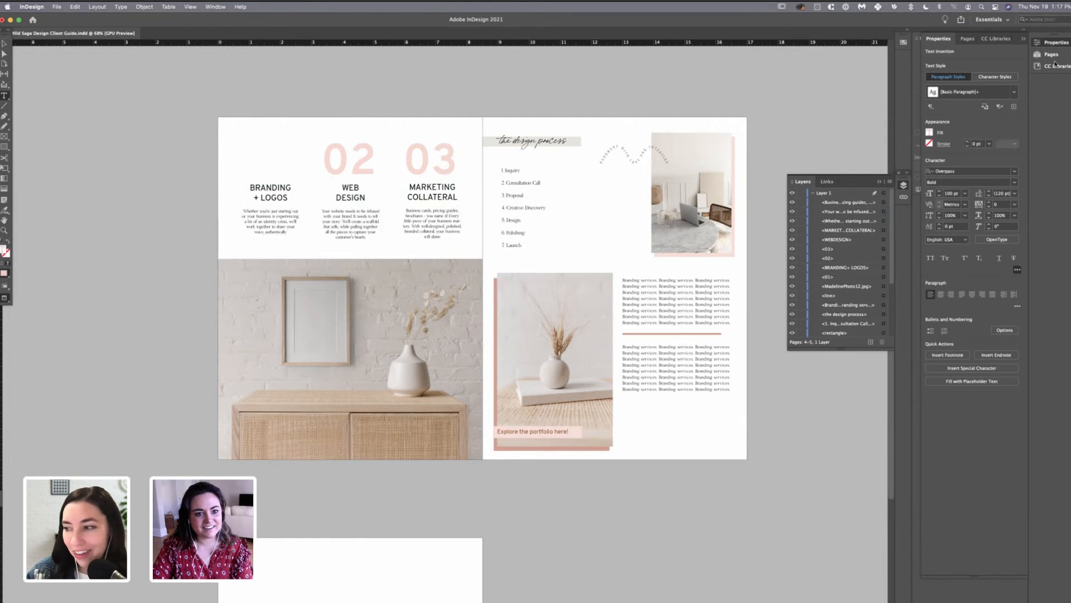
{"action": "key", "text": "Escape"}
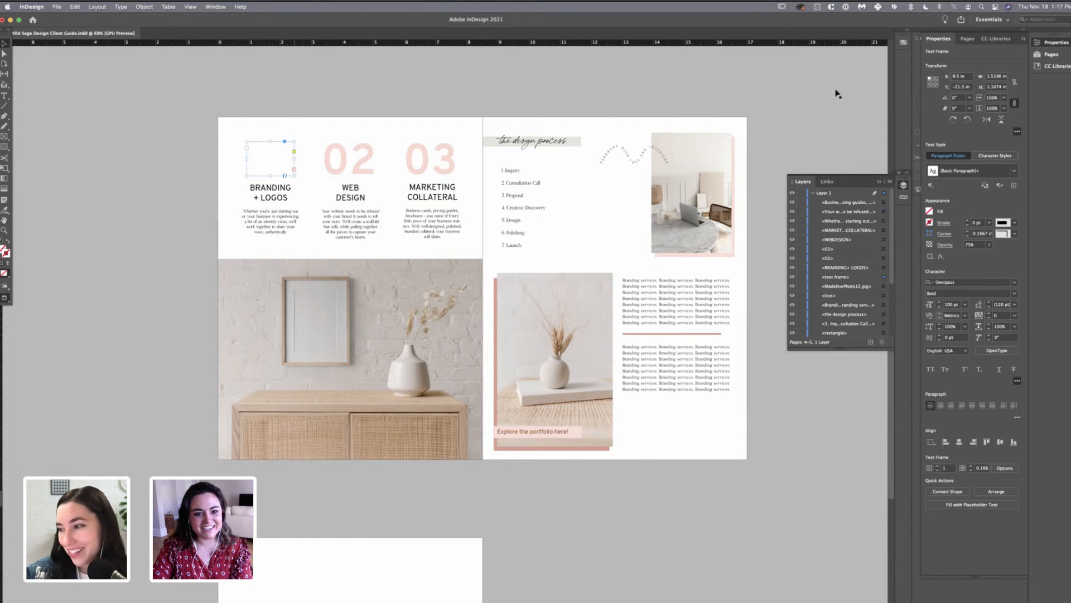
{"action": "key", "text": "super+z"}
{"action": "double_click", "coordinate": [376, 159]}
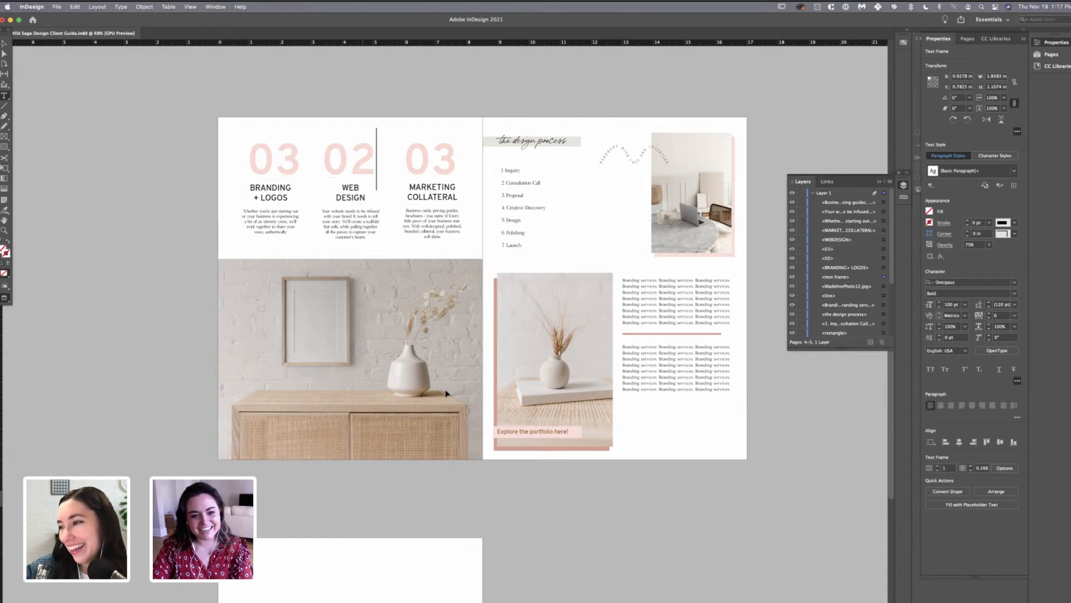
{"action": "key", "text": "BackSpace"}
{"action": "type", "text": "4"}
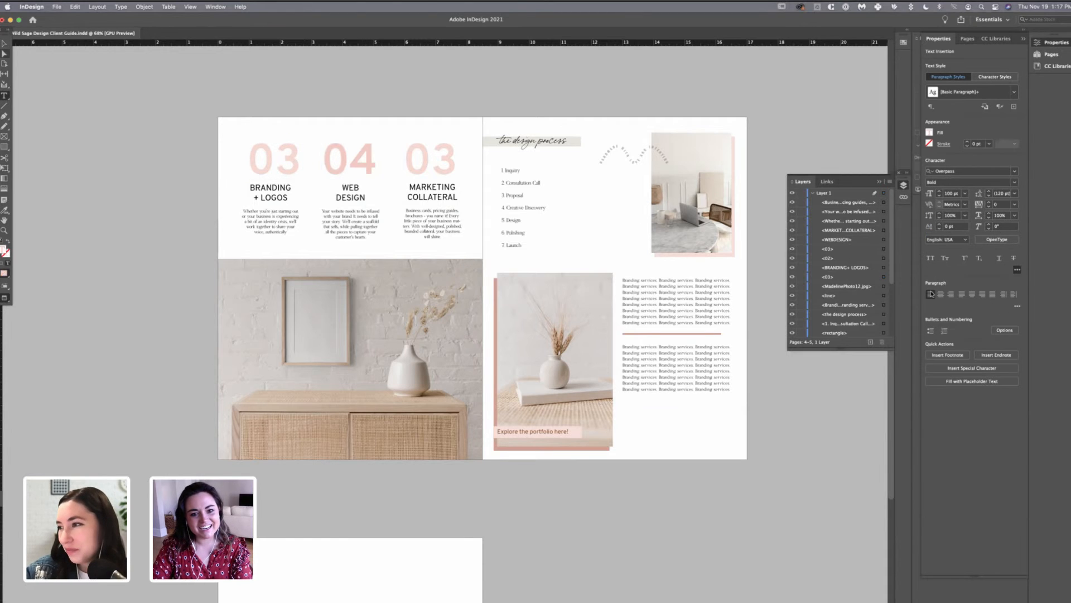
- Change the large number above the third service column on page 4 to 05
{"action": "key", "text": "Escape"}
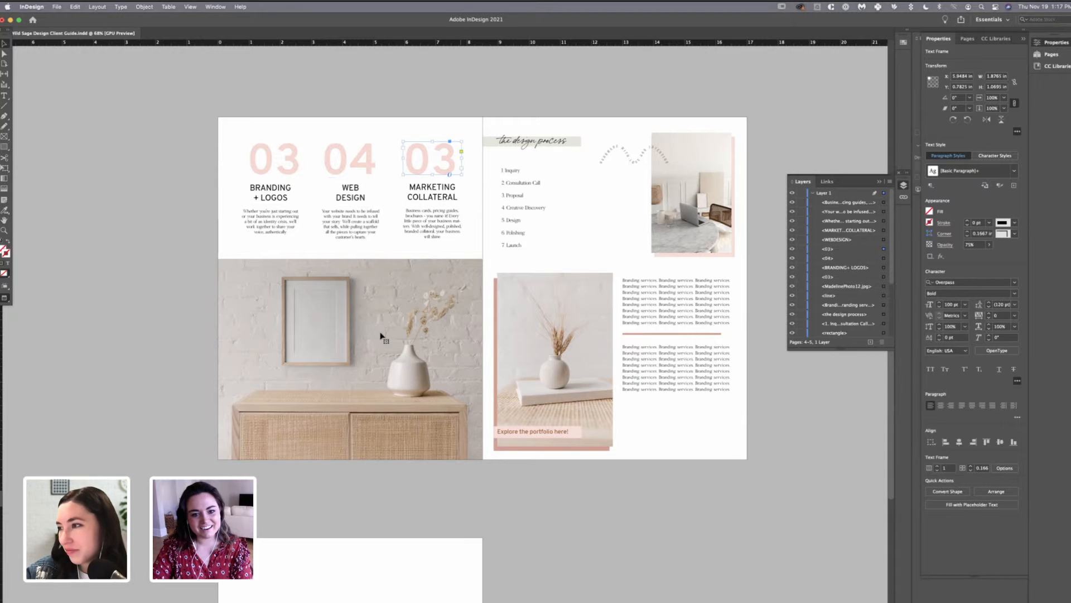
{"action": "left_click_drag", "start_coordinate": [462, 158], "coordinate": [468, 158]}
{"action": "double_click", "coordinate": [456, 159]}
{"action": "key", "text": "BackSpace"}
{"action": "type", "text": "6"}
{"action": "key", "text": "BackSpace"}
{"action": "type", "text": "5"}
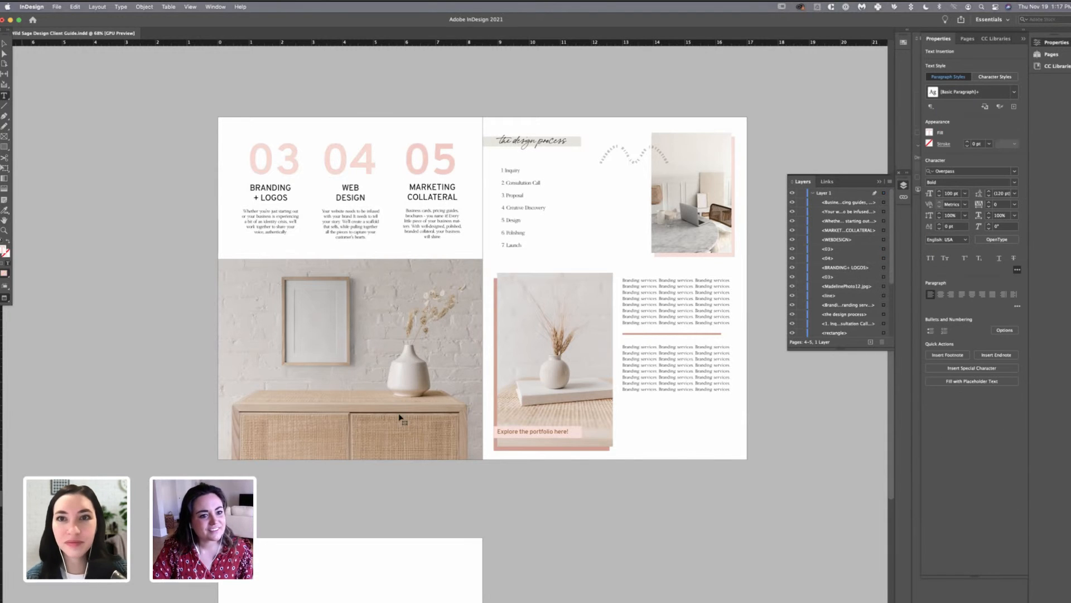
{"action": "key", "text": "Escape"}
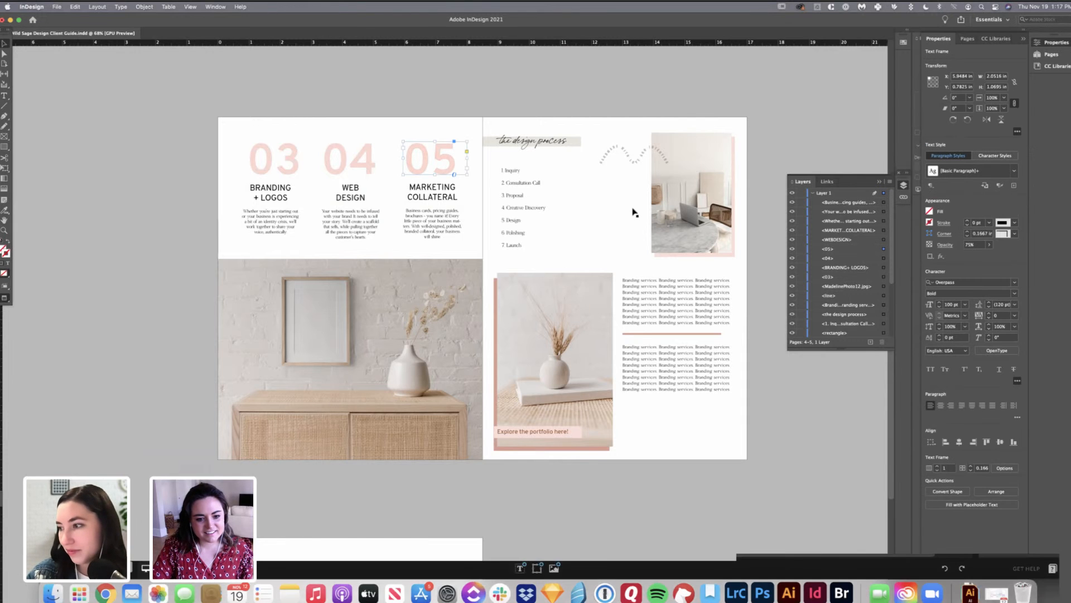
- Copy the Packaging description from the Showit website and paste it over the first column's body text in InDesign
{"action": "key", "text": "super+Tab"}
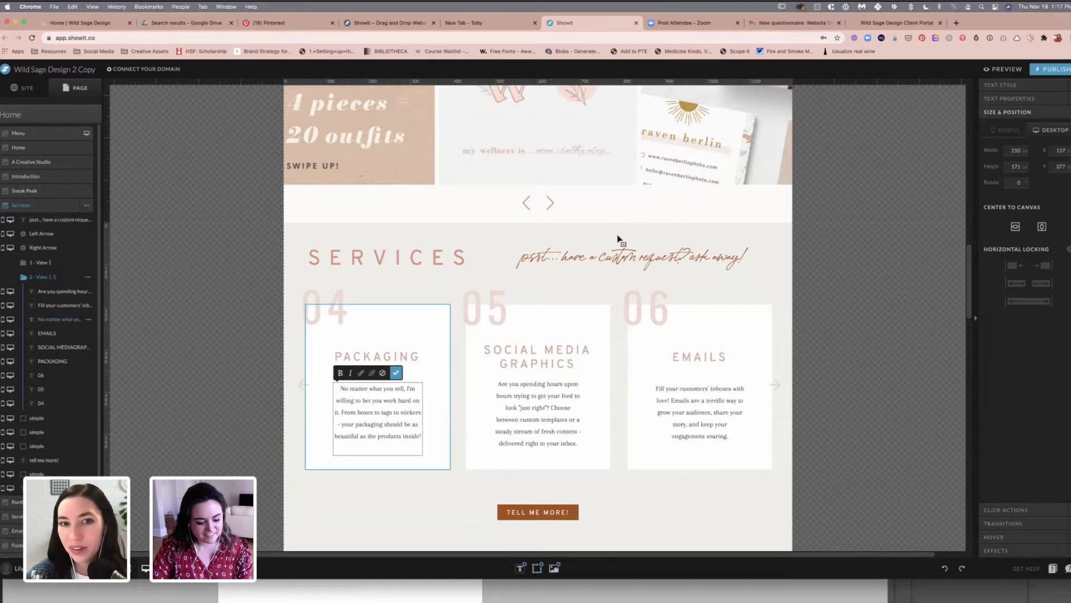
{"action": "key", "text": "super+a"}
{"action": "key", "text": "super+c"}
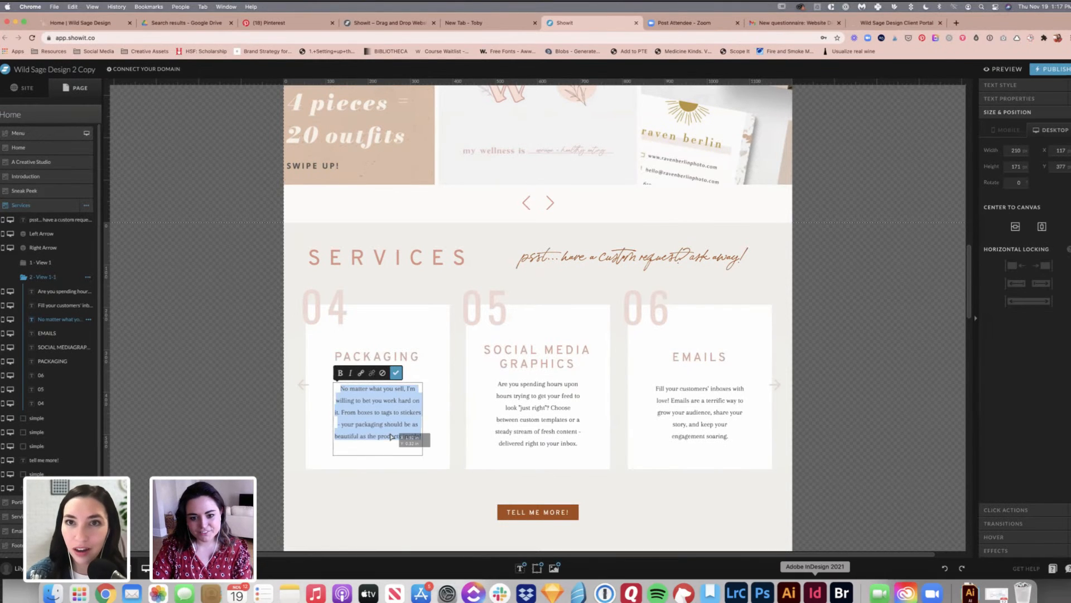
{"action": "left_click", "coordinate": [816, 592]}
{"action": "triple_click", "coordinate": [271, 227]}
{"action": "key", "text": "shift+Down"}
{"action": "key", "text": "super+a"}
{"action": "key", "text": "super+v"}
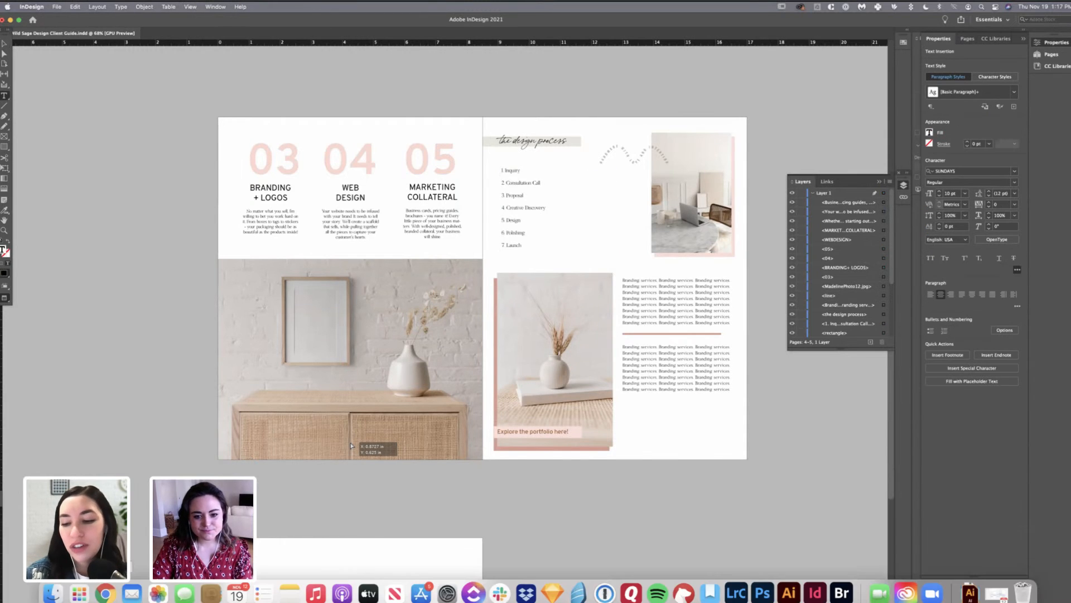
- Copy the Social Media Graphics description from Showit and paste it over the second column's body text in InDesign
{"action": "key", "text": "super+Tab"}
{"action": "key", "text": "super+v"}
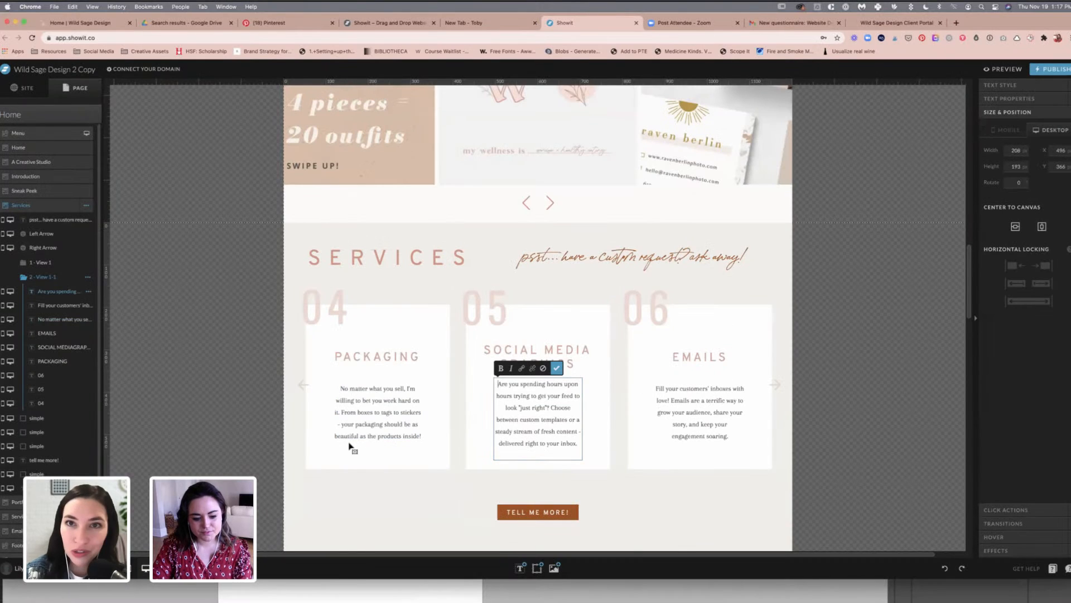
{"action": "key", "text": "super+a"}
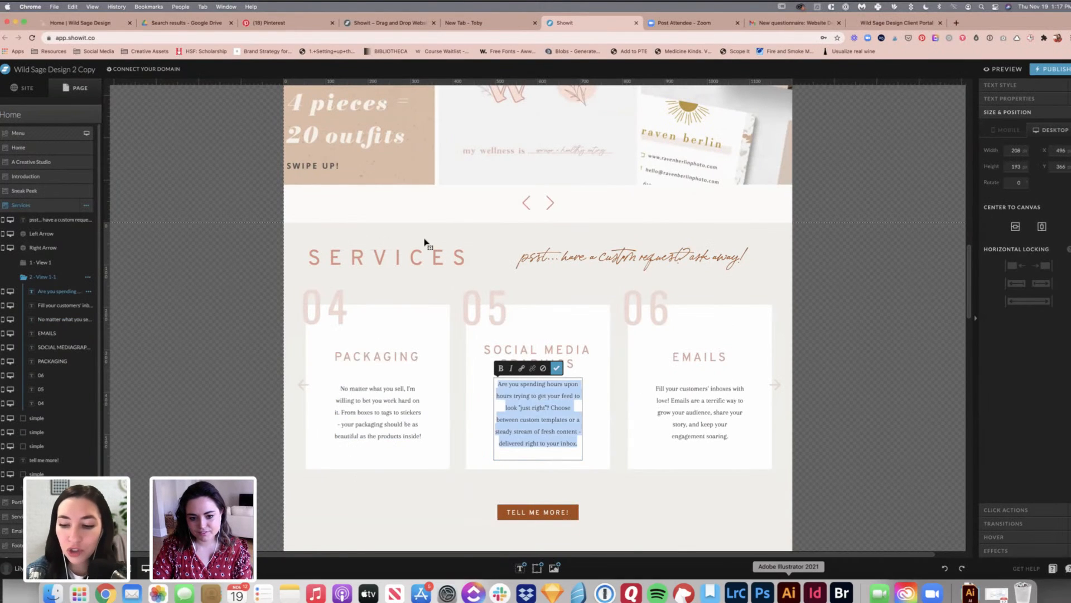
{"action": "key", "text": "super+Tab"}
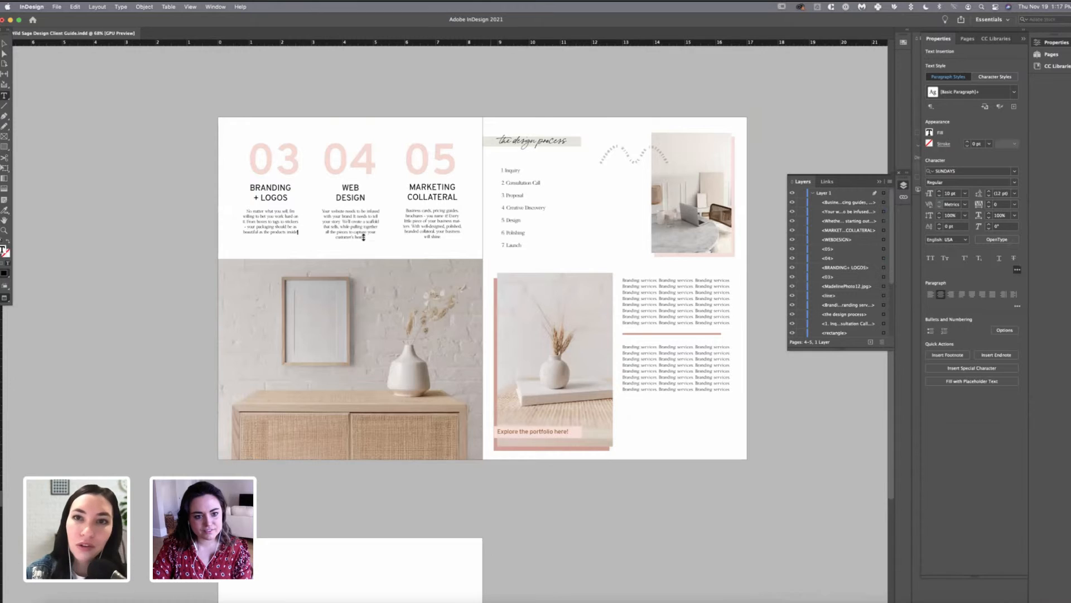
{"action": "double_click", "coordinate": [363, 237]}
{"action": "key", "text": "super+a"}
{"action": "type", "text": "Are you spending hours upon hours trying to get your feed to look \"just right\"? Choose between custom templates or a steady stream of fresh content - delivered right to your inbox!"}
- Replace the second column's heading with SOCIAL MEDIA GRAPHICS and fit it on two lines without hyphenation
{"action": "left_click", "coordinate": [356, 196]}
{"action": "key", "text": "super+a"}
{"action": "type", "text": "S"}
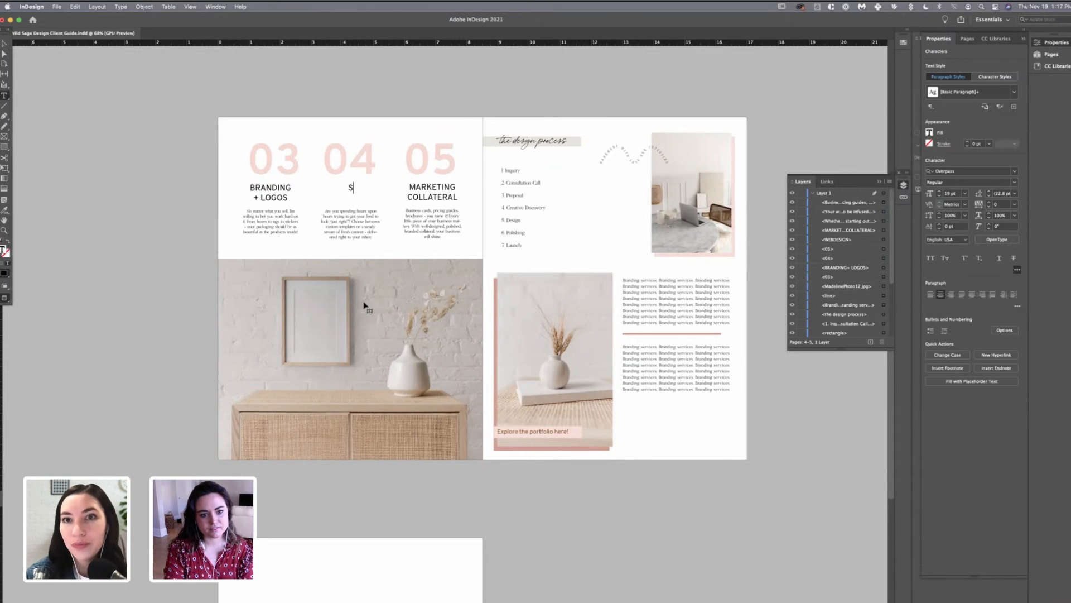
{"action": "type", "text": "OCIAL ME- DIA GRAPH"}
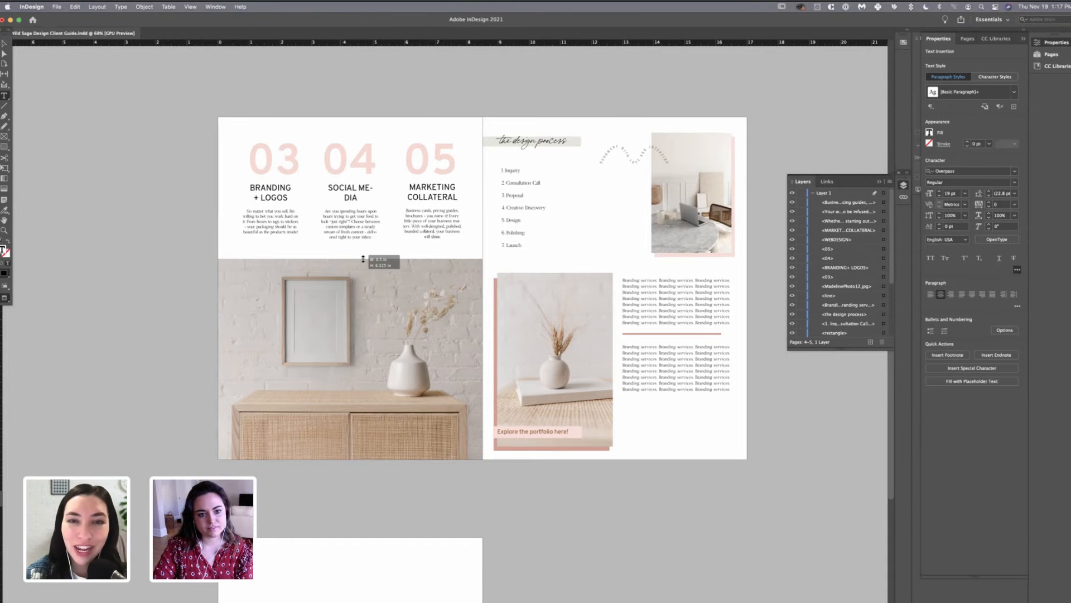
{"action": "key", "text": "super+Left"}
{"action": "key", "text": "super+Left"}
{"action": "key", "text": "Escape"}
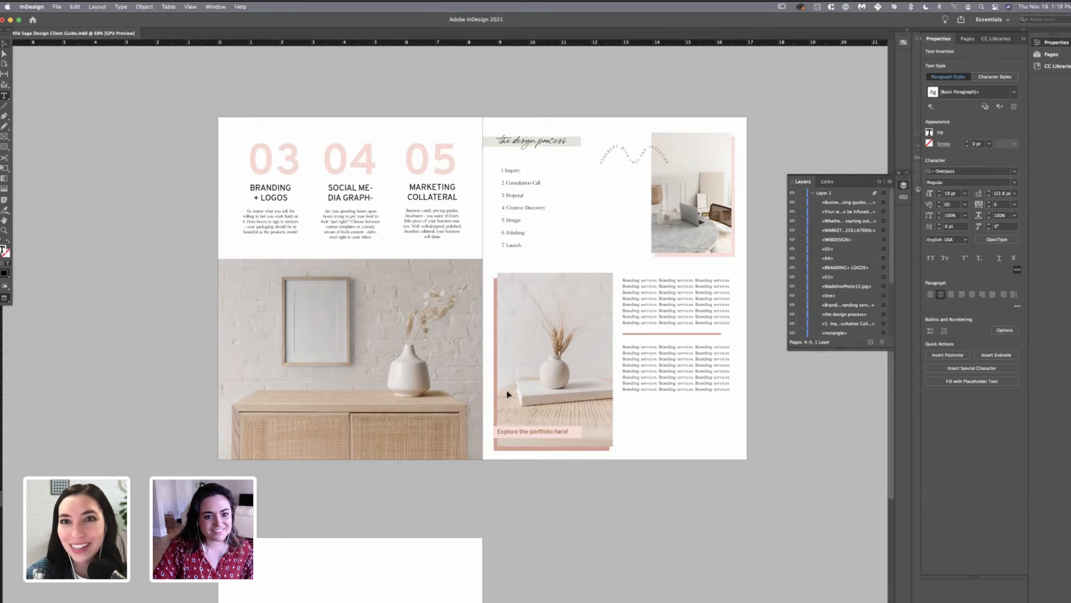
{"action": "left_click_drag", "start_coordinate": [325, 192], "coordinate": [380, 192]}
- Check the service names in Showit and replace the first column's heading with PACKAGING DESIGN on two lines
{"action": "double_click", "coordinate": [446, 217]}
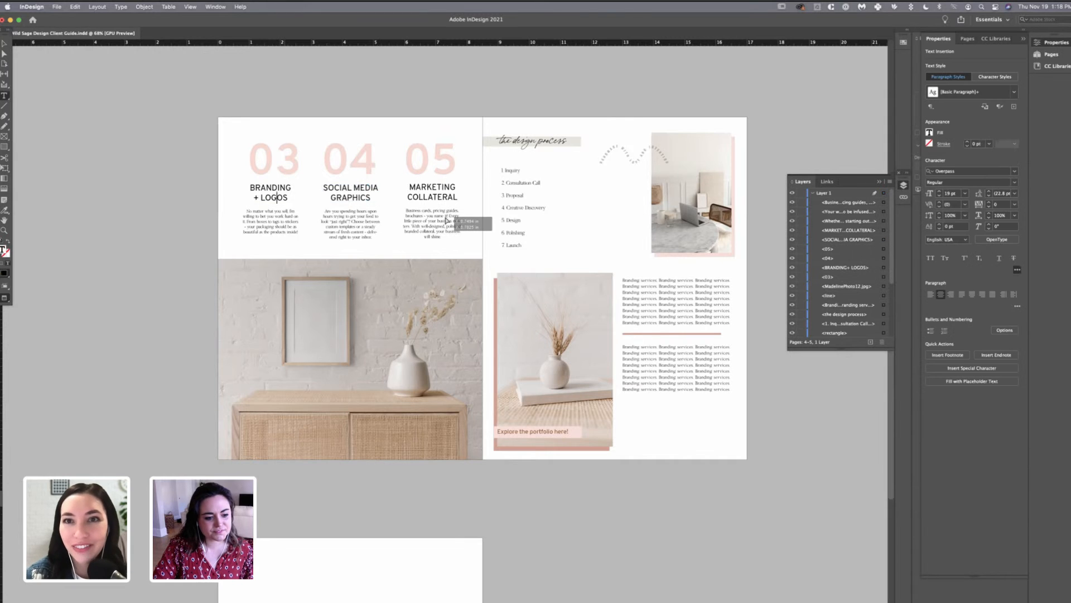
{"action": "key", "text": "super+Tab"}
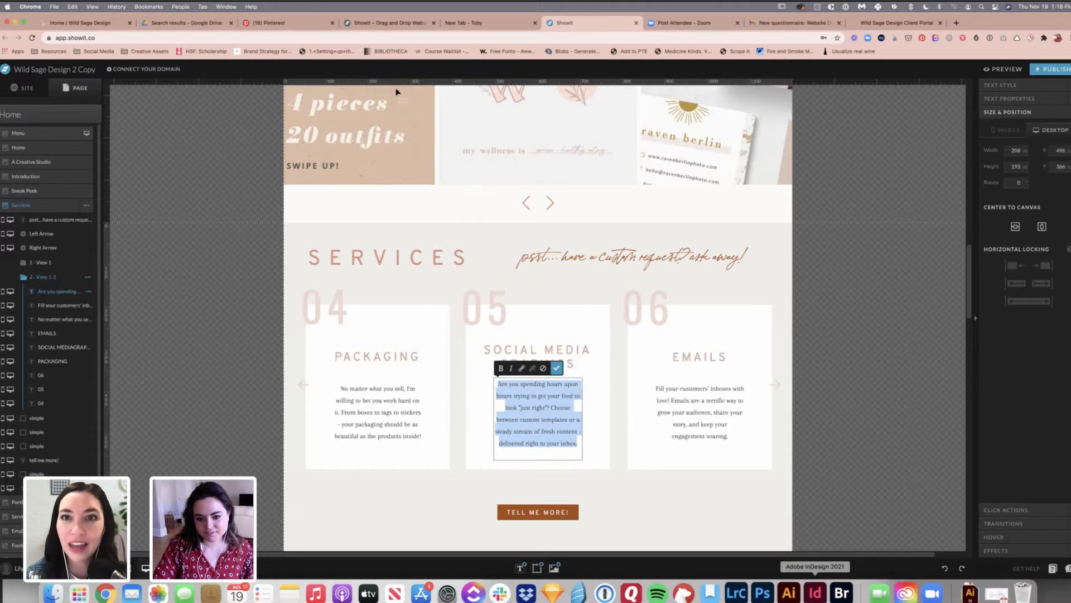
{"action": "key", "text": "super+Tab"}
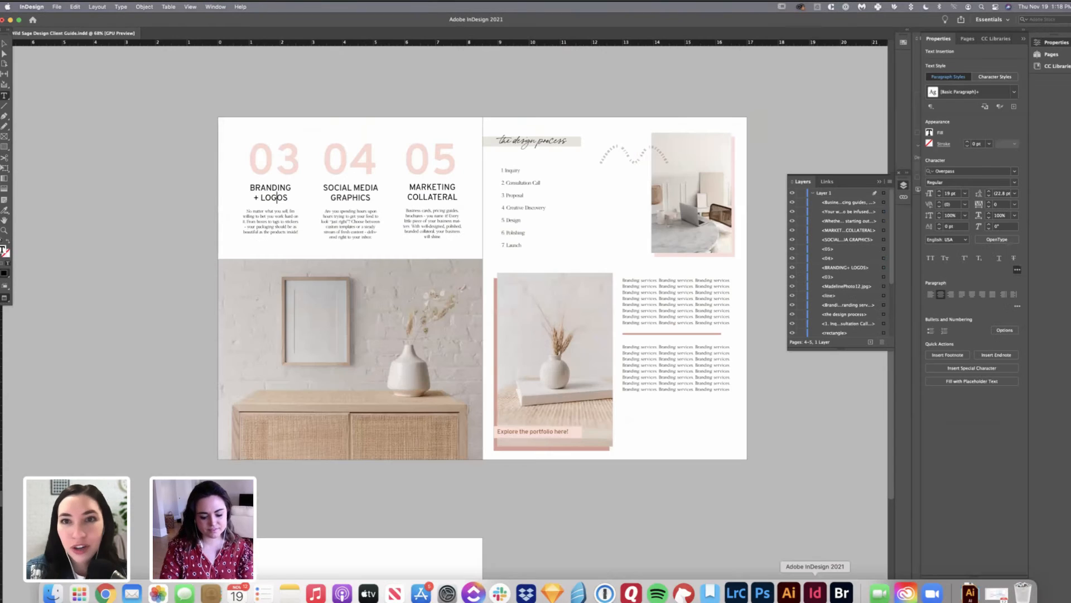
{"action": "triple_click", "coordinate": [271, 189]}
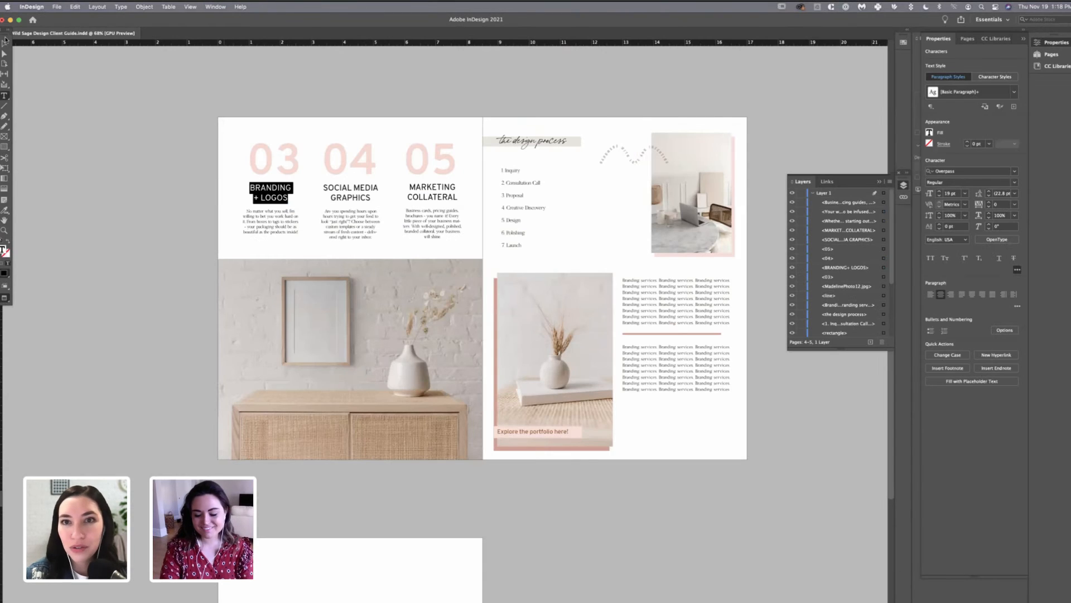
{"action": "type", "text": "PACKAGING"}
{"action": "key", "text": "Return"}
{"action": "type", "text": "DESIGN"}
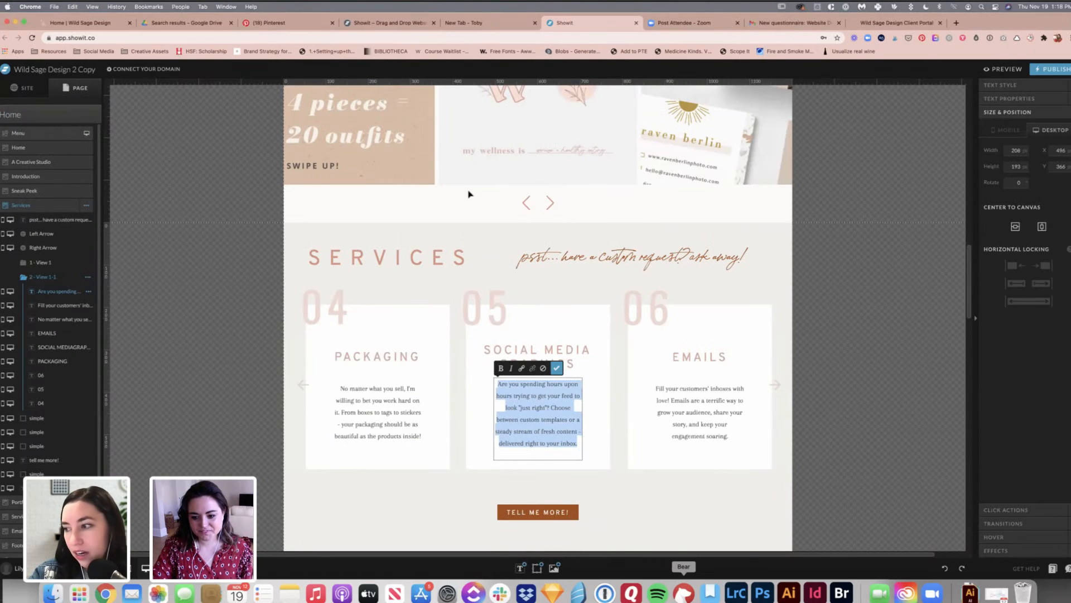
- Return to InDesign and replace the third column's heading with EMAILS
{"action": "left_click", "coordinate": [815, 593]}
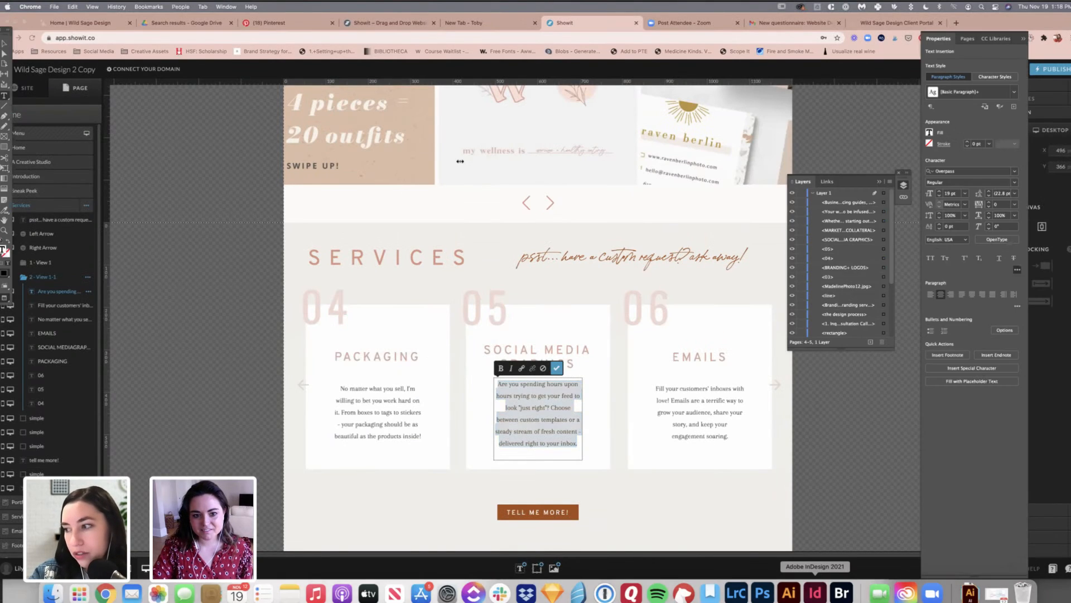
{"action": "key", "text": "super+a"}
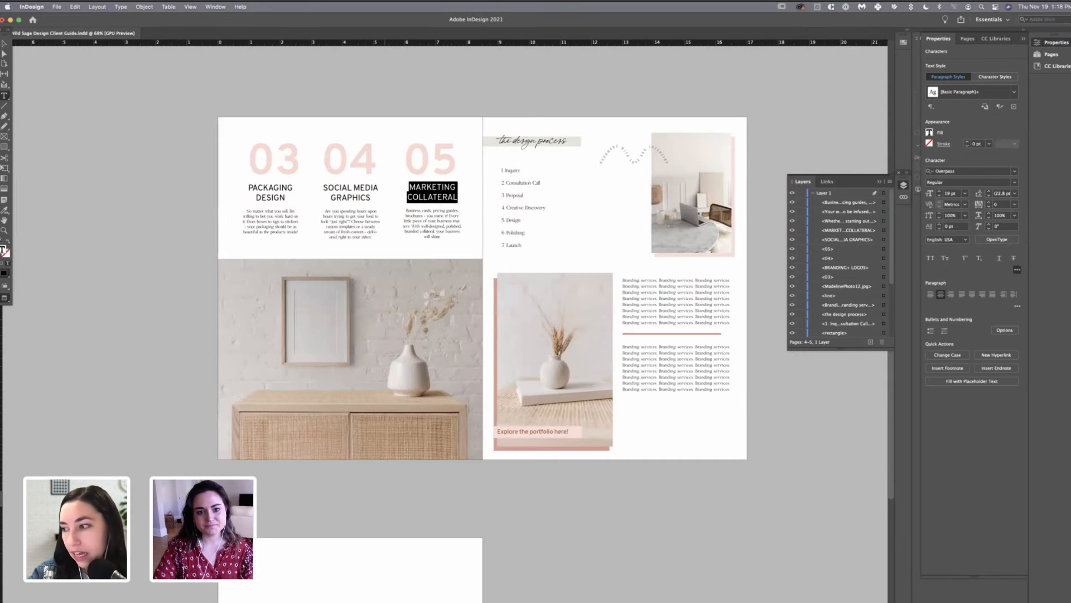
{"action": "type", "text": "EMAILS"}
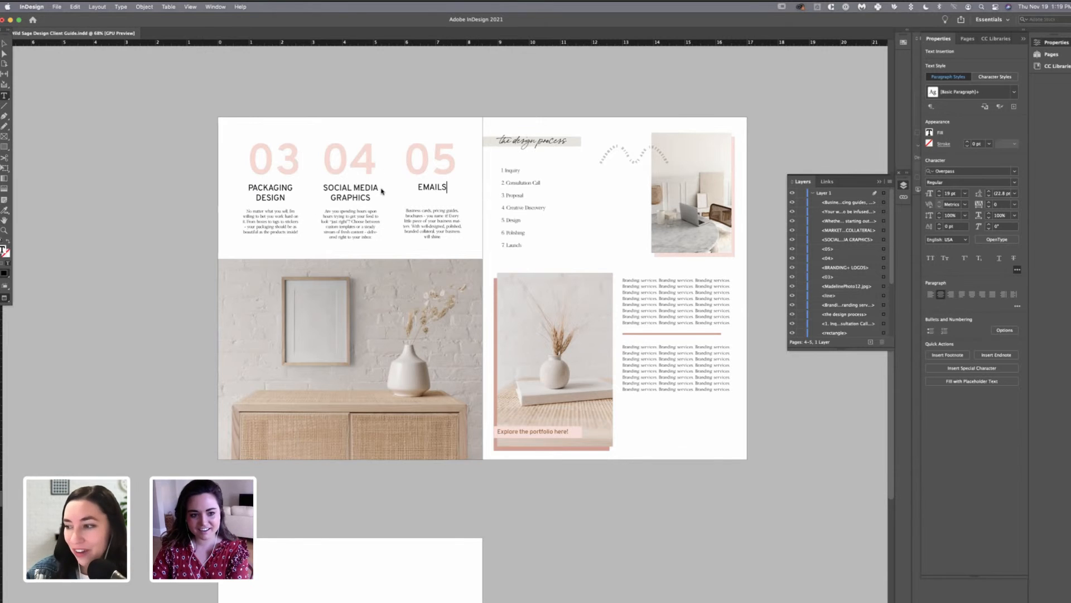
- Remove the word DESIGN from the first column's heading, leaving only PACKAGING
{"action": "double_click", "coordinate": [270, 197]}
{"action": "key", "text": "BackSpace"}
{"action": "key", "text": "BackSpace"}
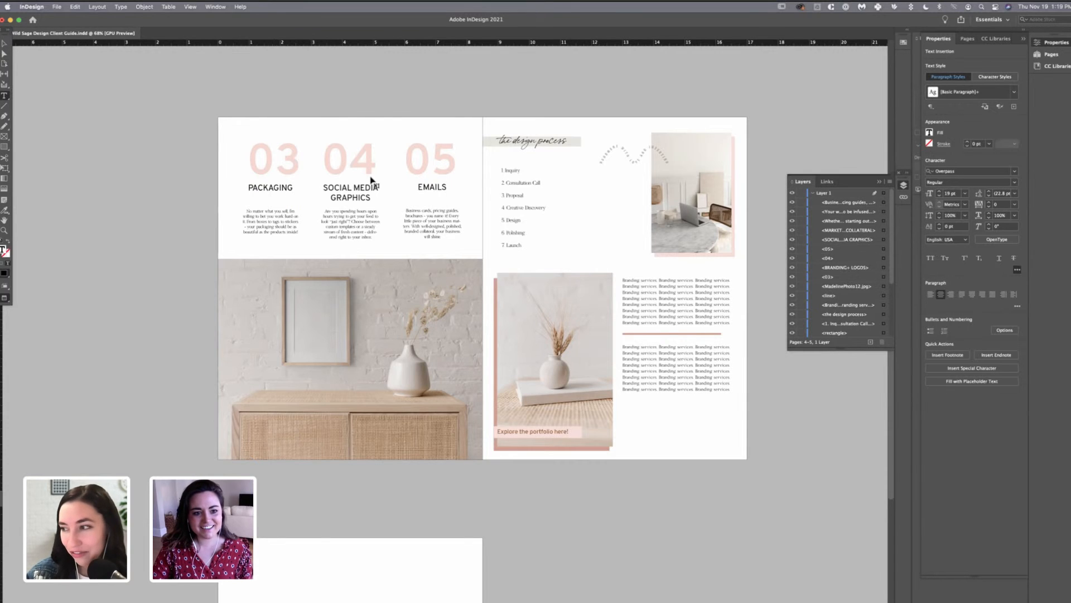
{"action": "key", "text": "Escape"}
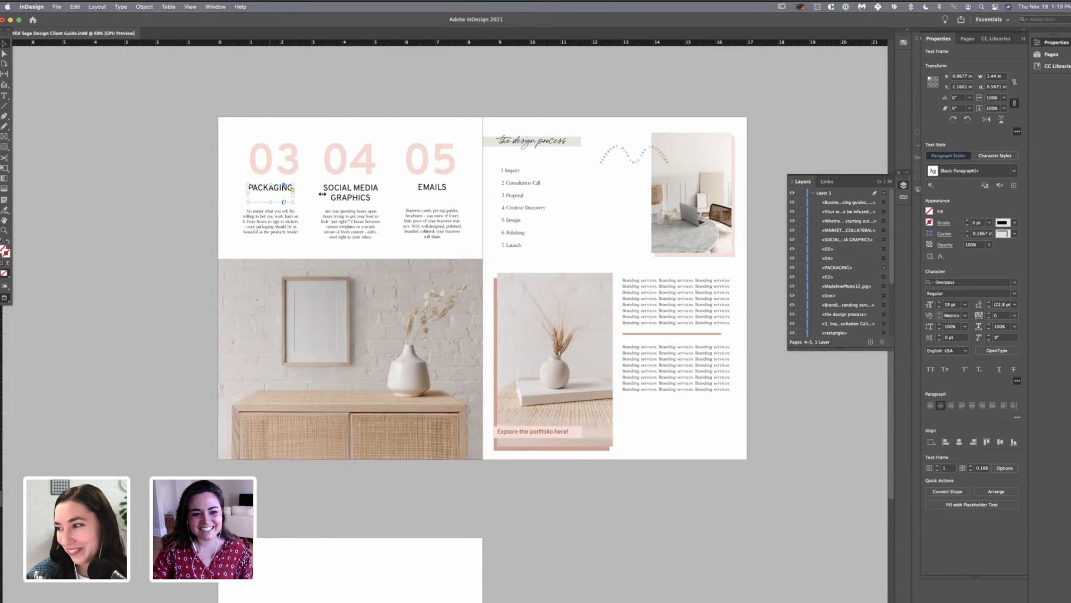
- Lower the one-line PACKAGING and EMAILS headings to line up with the middle of the two-line SOCIAL MEDIA GRAPHICS heading
{"action": "left_click", "coordinate": [323, 198]}
{"action": "left_click_drag", "start_coordinate": [376, 191], "coordinate": [379, 191]}
{"action": "left_click_drag", "start_coordinate": [279, 192], "coordinate": [287, 197]}
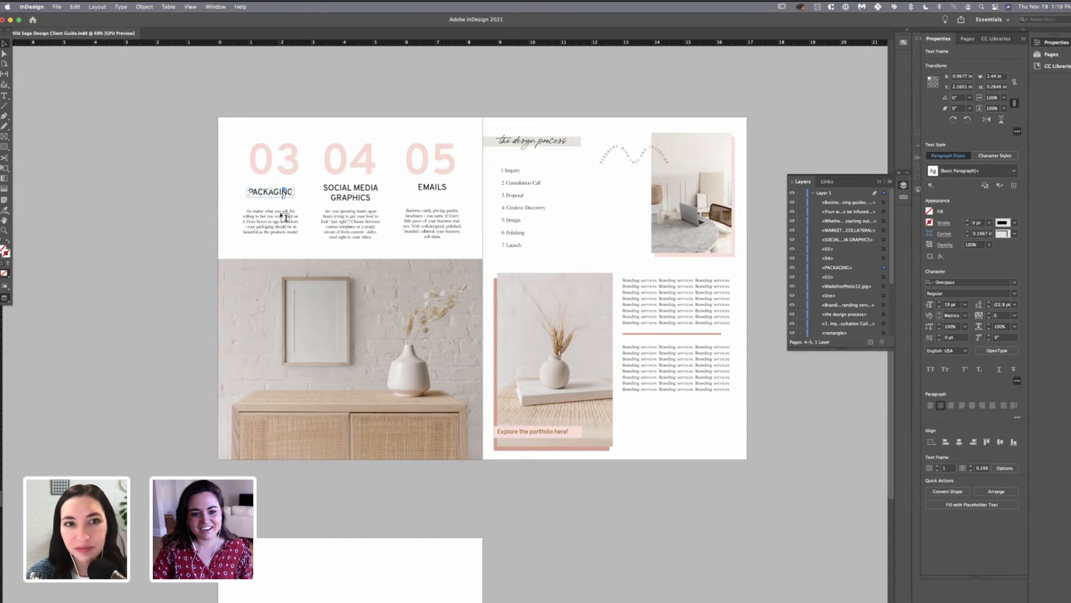
{"action": "left_click", "coordinate": [451, 199]}
{"action": "left_click_drag", "start_coordinate": [433, 202], "coordinate": [434, 193]}
{"action": "left_click", "coordinate": [812, 600]}
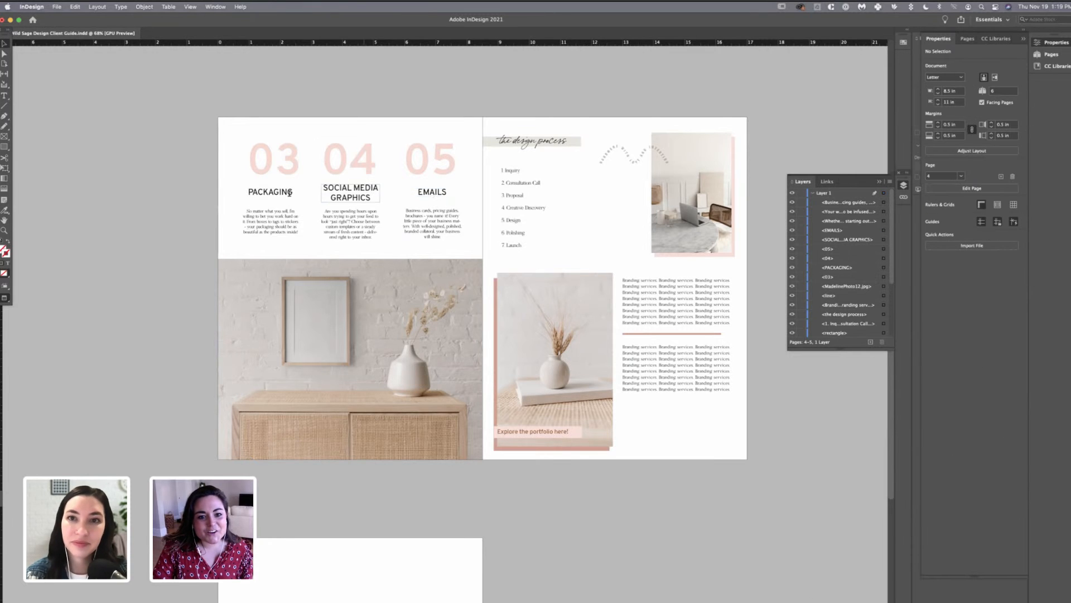
- Renumber the packaging, social media graphics and emails columns as 04, 05 and 06
{"action": "scroll", "coordinate": [221, 193], "scroll_direction": "up", "scroll_amount": 2}
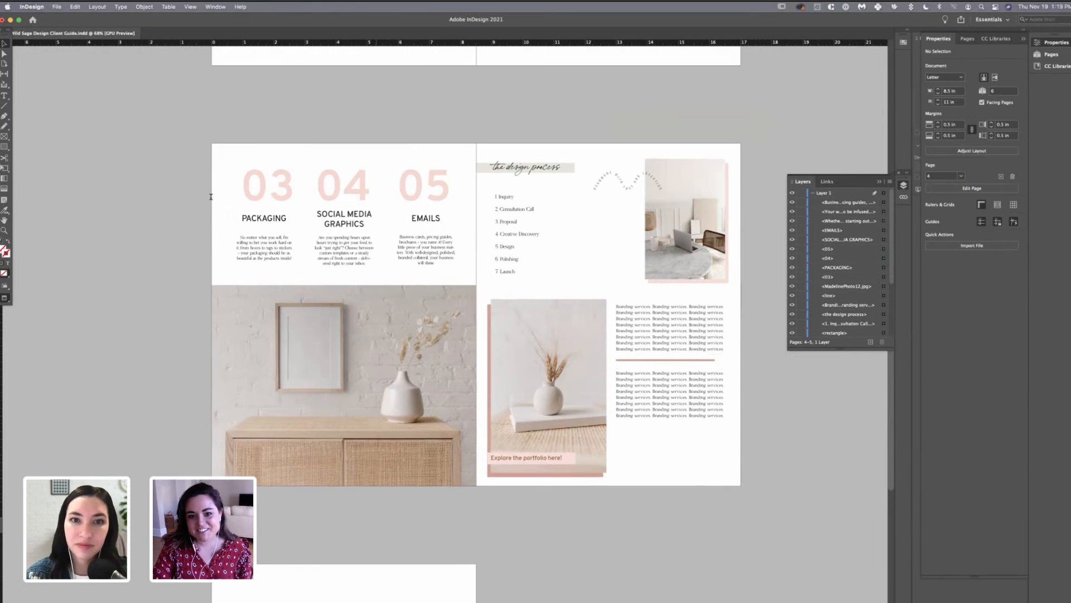
{"action": "scroll", "coordinate": [447, 438], "scroll_direction": "up", "scroll_amount": 10}
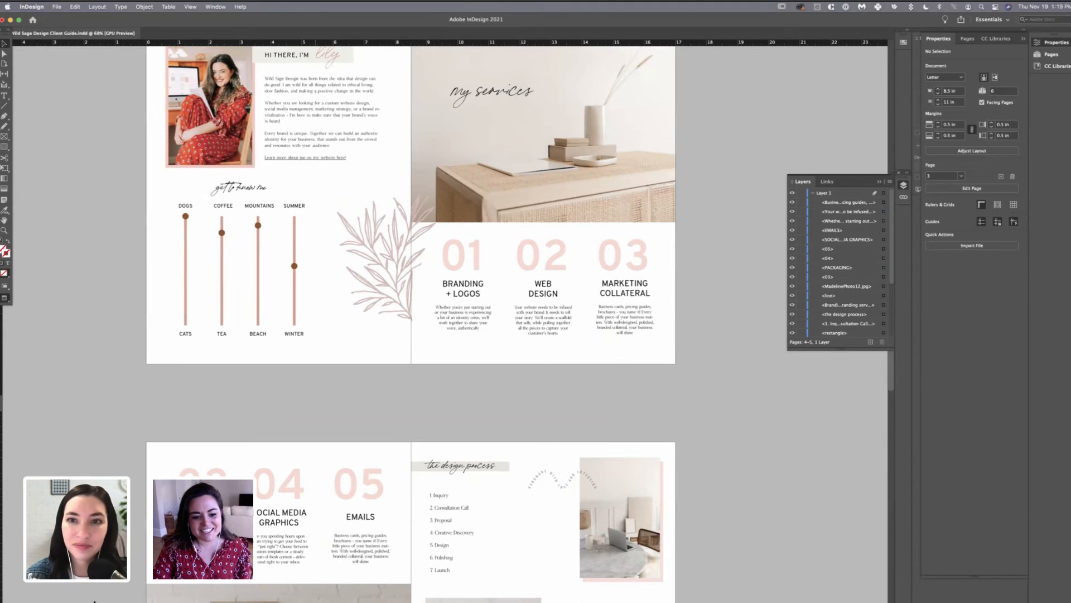
{"action": "right_click", "coordinate": [377, 477]}
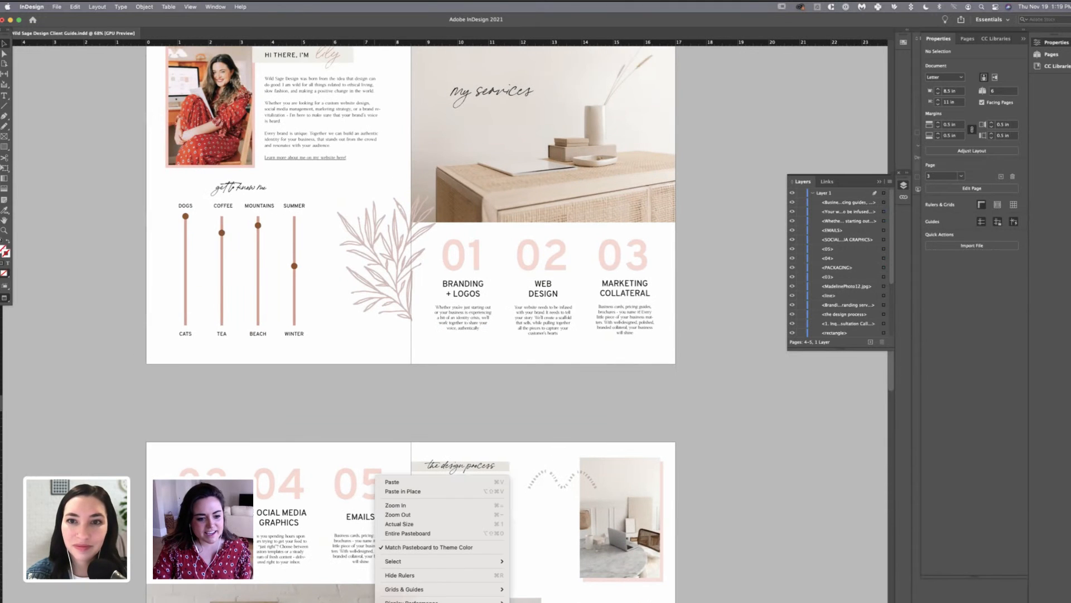
{"action": "left_click", "coordinate": [710, 594]}
{"action": "double_click", "coordinate": [203, 481]}
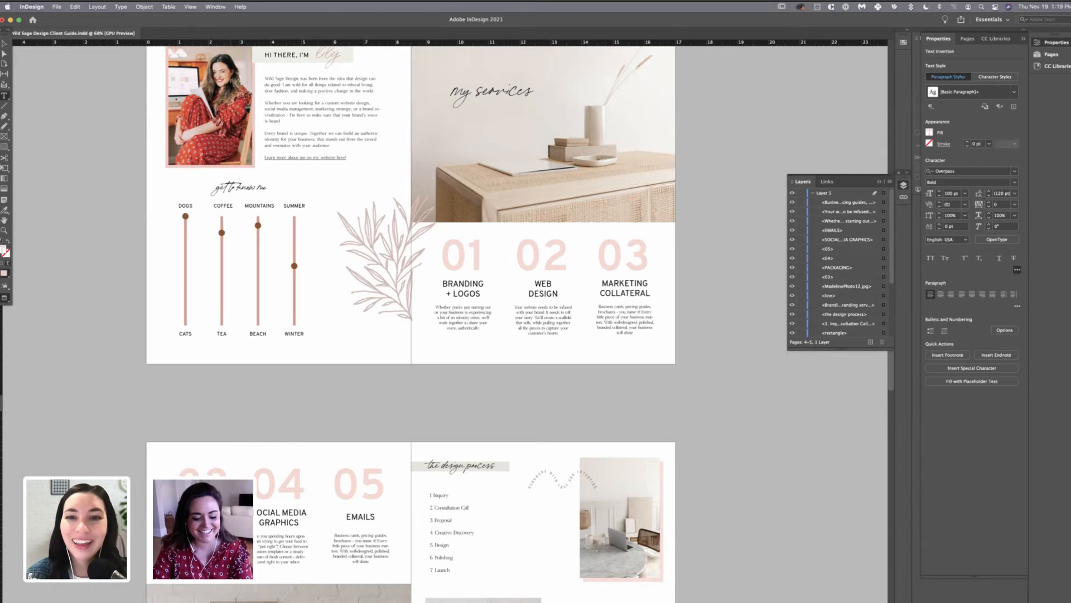
{"action": "key", "text": "shift+Right"}
{"action": "key", "text": "ctrl+Up"}
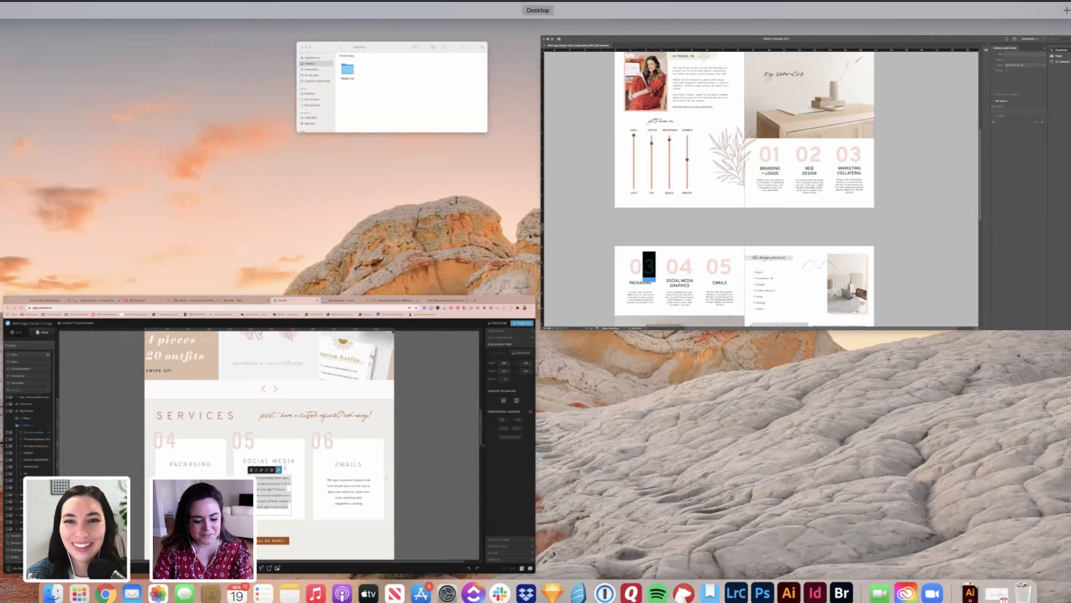
{"action": "left_click", "coordinate": [586, 195]}
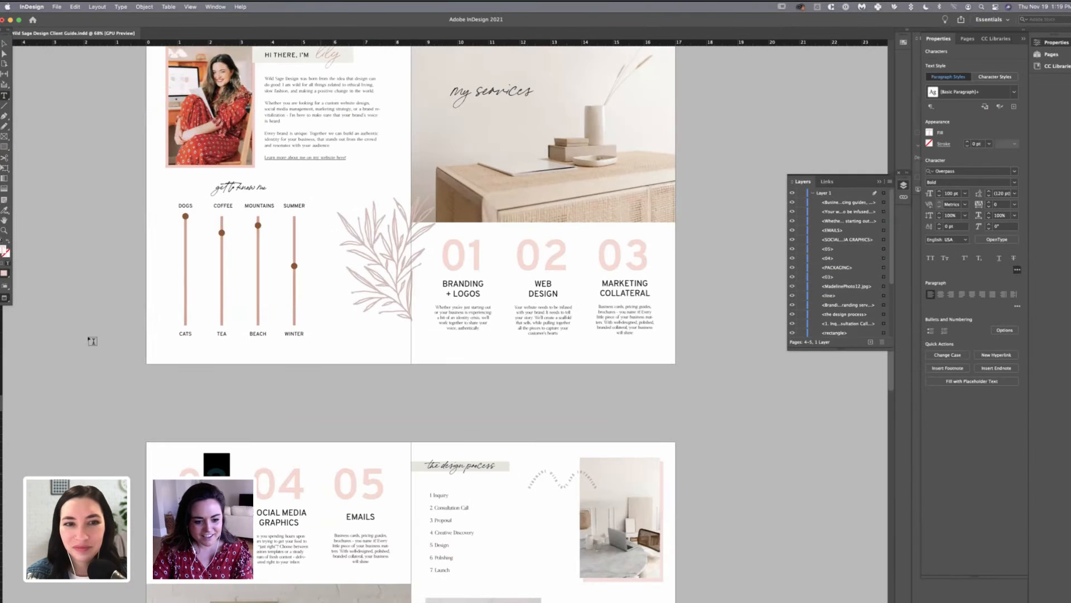
{"action": "type", "text": "4"}
{"action": "left_click_drag", "start_coordinate": [306, 484], "coordinate": [280, 483]}
{"action": "type", "text": "5"}
{"action": "left_click_drag", "start_coordinate": [385, 483], "coordinate": [361, 484]}
{"action": "type", "text": "6"}
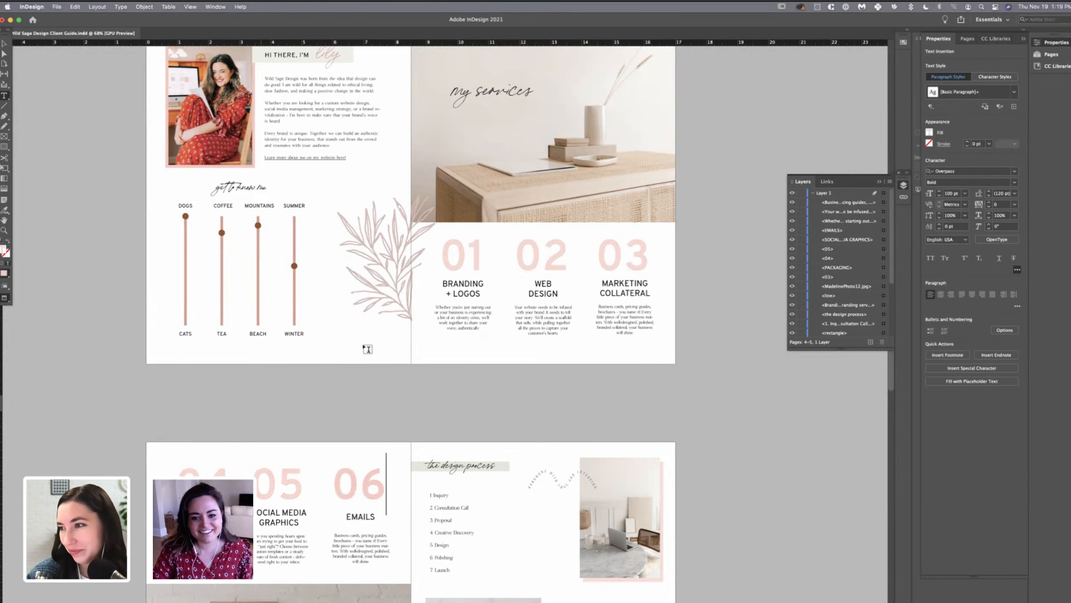
{"action": "key", "text": "Escape"}
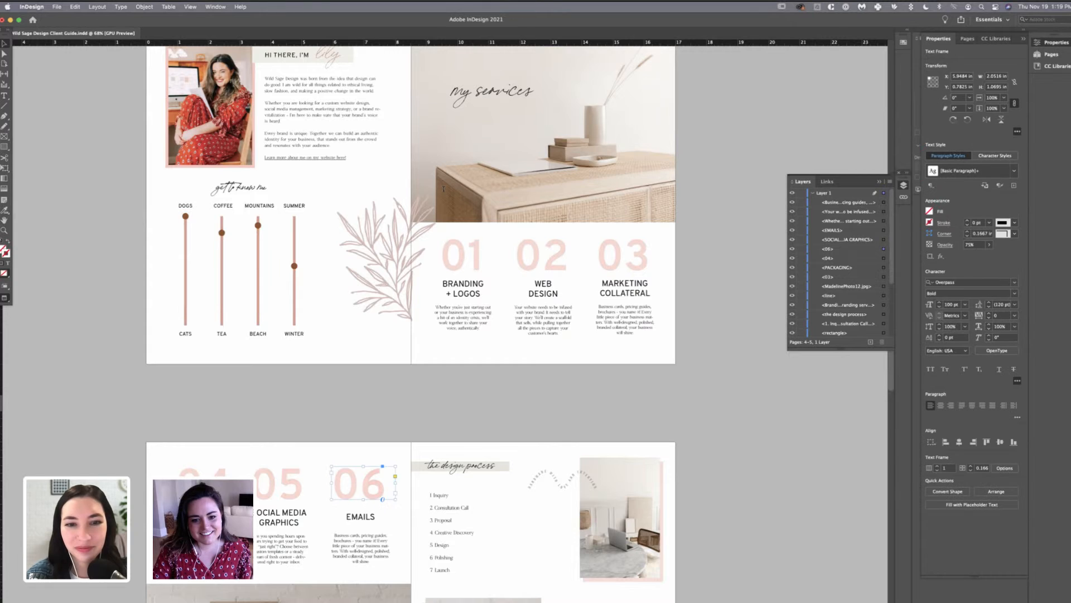
- Align the tops of the three service description text frames beneath the PACKAGING, SOCIAL MEDIA GRAPHICS and EMAILS headings
{"action": "scroll", "coordinate": [478, 215], "scroll_direction": "down", "scroll_amount": 8}
{"action": "scroll", "coordinate": [479, 216], "scroll_direction": "down", "scroll_amount": 1}
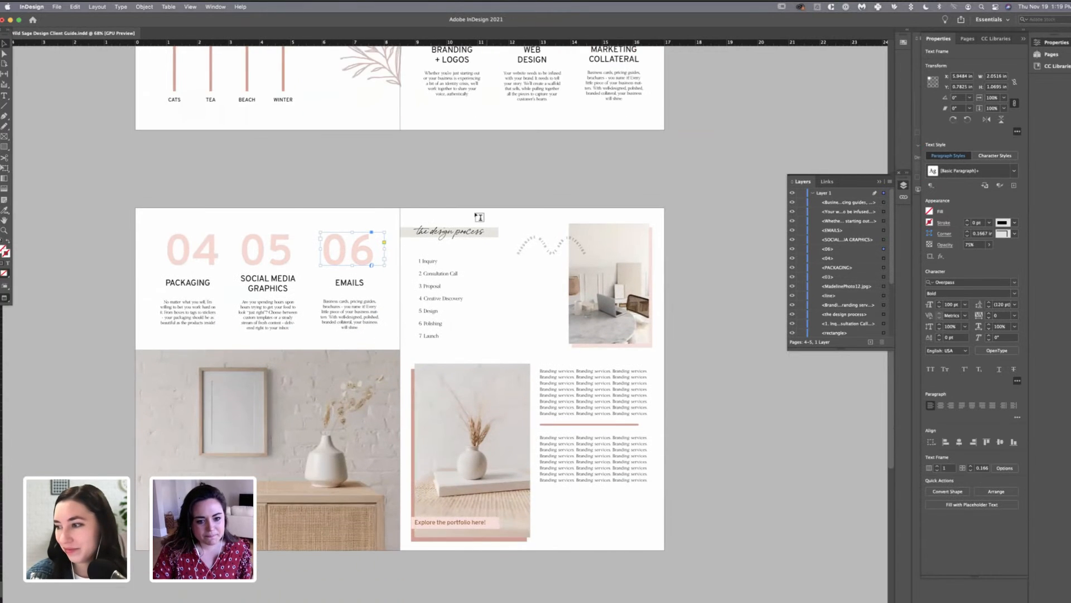
{"action": "scroll", "coordinate": [479, 217], "scroll_direction": "up", "scroll_amount": 5}
{"action": "scroll", "coordinate": [391, 208], "scroll_direction": "left", "scroll_amount": 8}
{"action": "scroll", "coordinate": [274, 225], "scroll_direction": "up", "scroll_amount": 2}
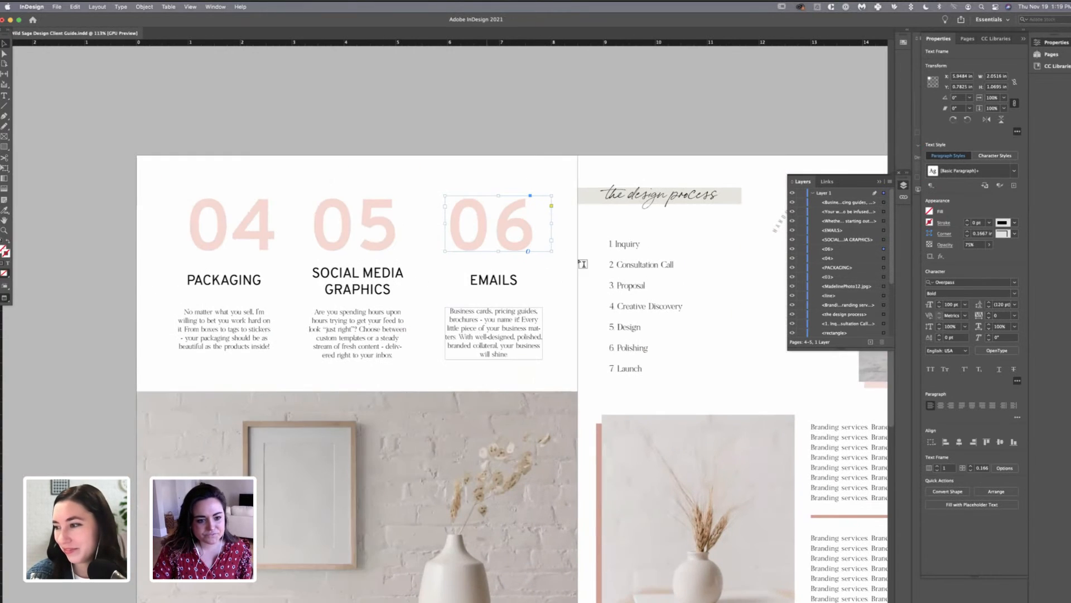
{"action": "left_click", "coordinate": [486, 329]}
{"action": "key", "text": "Down"}
{"action": "left_click_drag", "start_coordinate": [223, 329], "coordinate": [224, 329]}
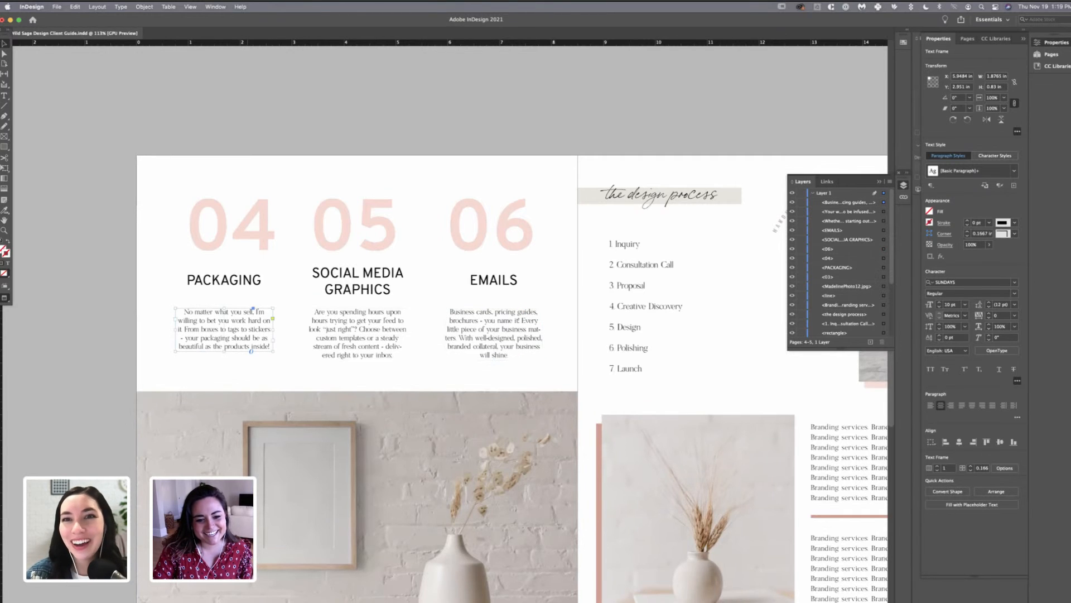
{"action": "left_click_drag", "start_coordinate": [359, 335], "coordinate": [358, 336]}
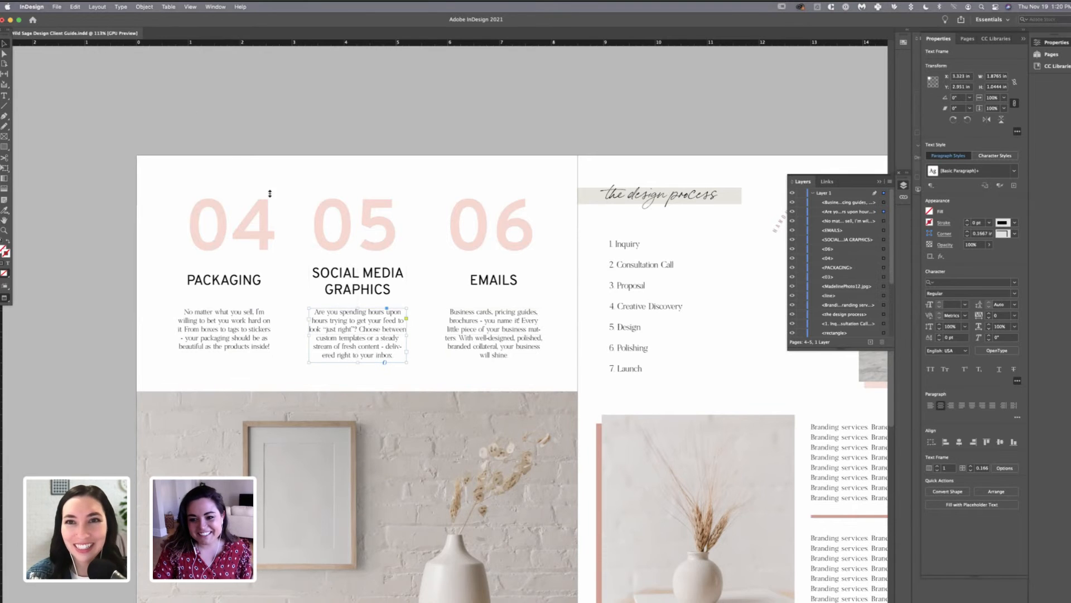
{"action": "left_click", "coordinate": [270, 190]}
- Draw a rectangle about 1.18 in wide and 1.86 in high inside the empty picture frame in the wall photo
{"action": "scroll", "coordinate": [270, 191], "scroll_direction": "down", "scroll_amount": 5}
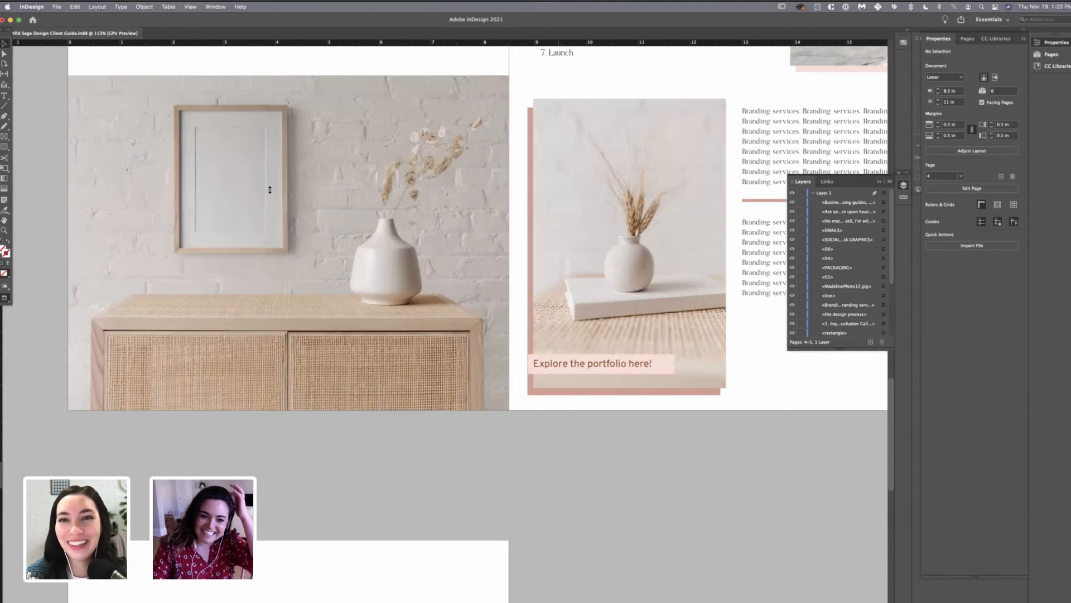
{"action": "scroll", "coordinate": [270, 190], "scroll_direction": "down", "scroll_amount": 4}
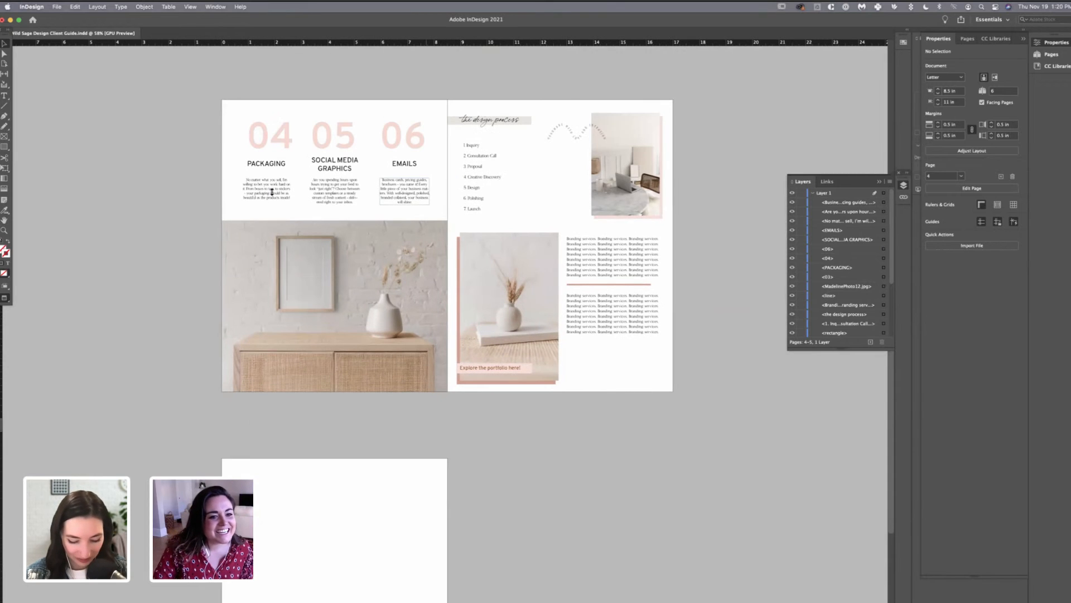
{"action": "double_click", "coordinate": [281, 196]}
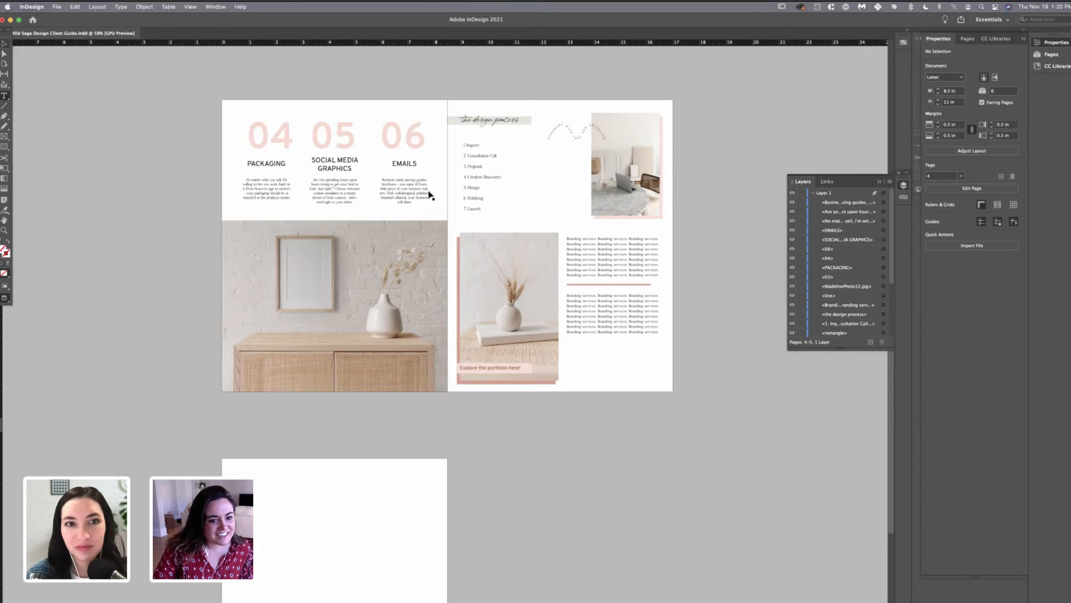
{"action": "key", "text": "m"}
{"action": "left_click_drag", "start_coordinate": [434, 202], "coordinate": [434, 194]}
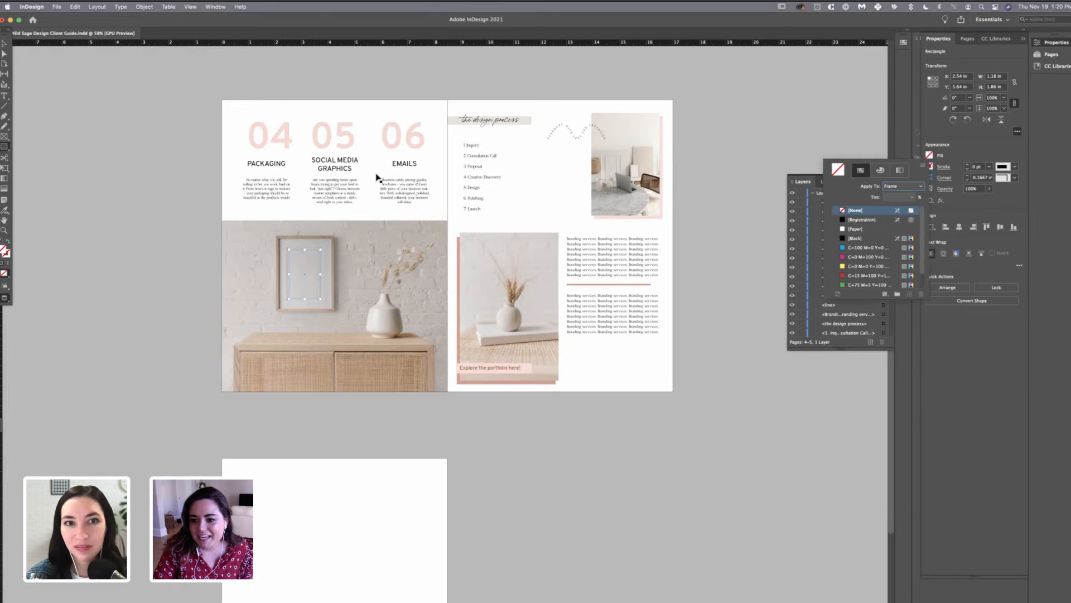
- Fill the rectangle in the picture frame with the brown R=147 G=81 swatch from the Wild Sage Warm color group
{"action": "scroll", "coordinate": [877, 262], "scroll_direction": "down", "scroll_amount": 2}
{"action": "scroll", "coordinate": [877, 247], "scroll_direction": "up", "scroll_amount": 2}
{"action": "scroll", "coordinate": [876, 247], "scroll_direction": "down", "scroll_amount": 7}
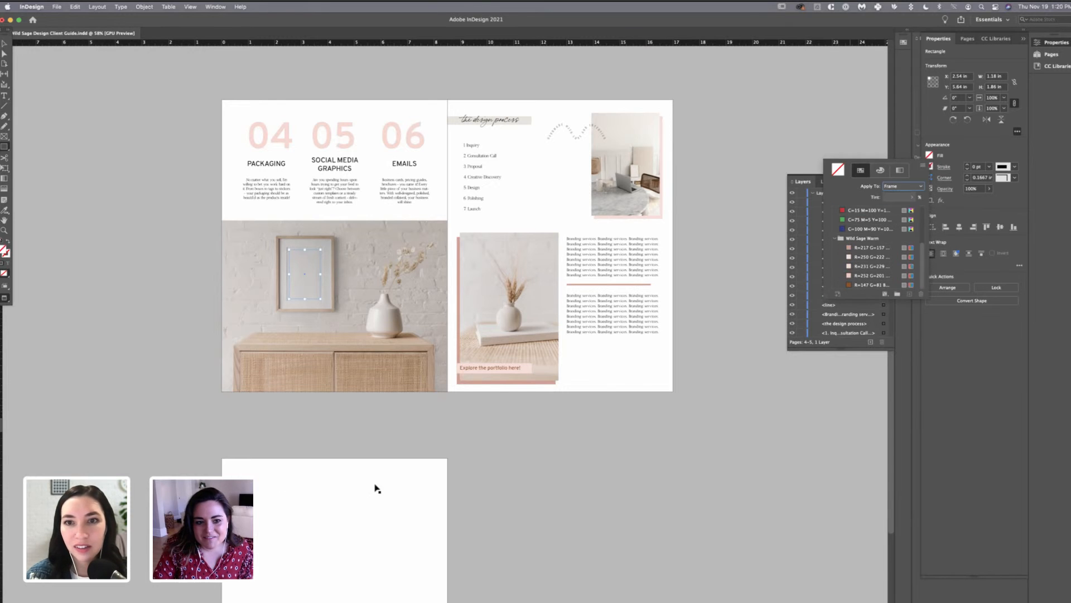
{"action": "left_click", "coordinate": [868, 248]}
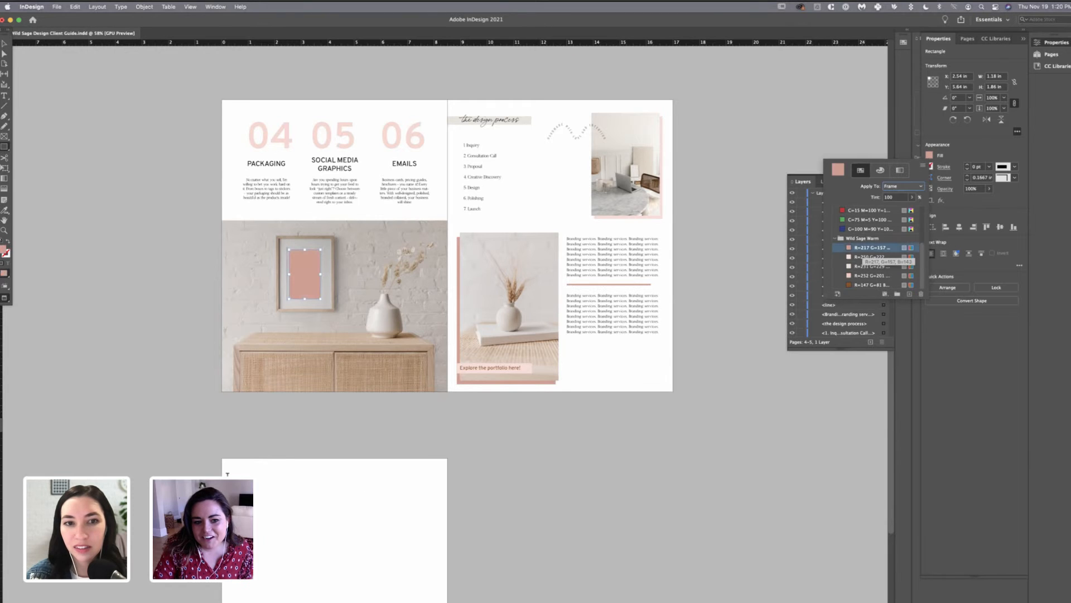
{"action": "left_click", "coordinate": [871, 284]}
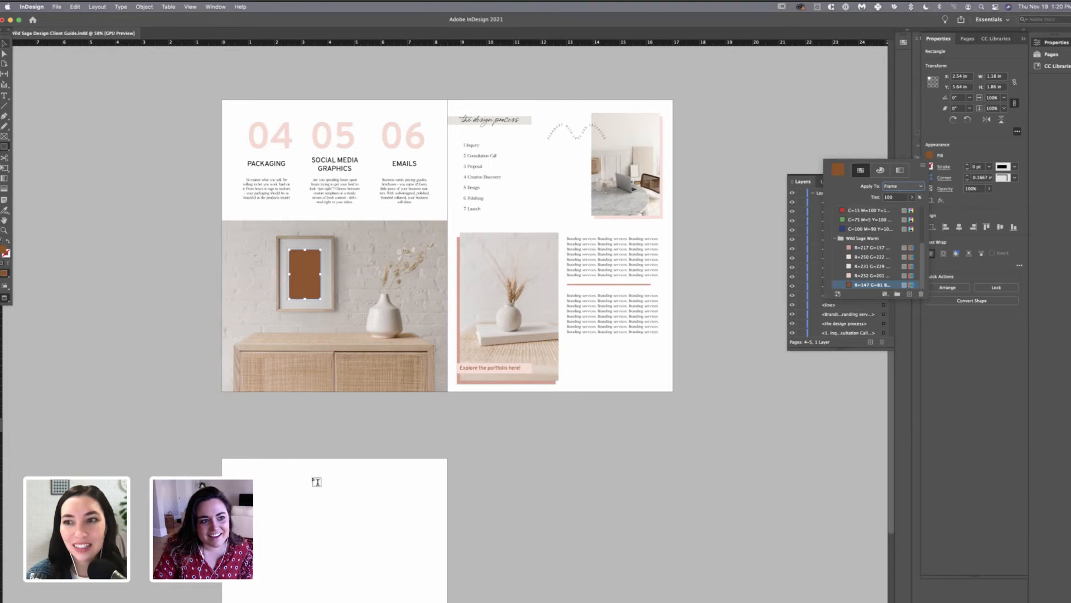
{"action": "left_click", "coordinate": [315, 481]}
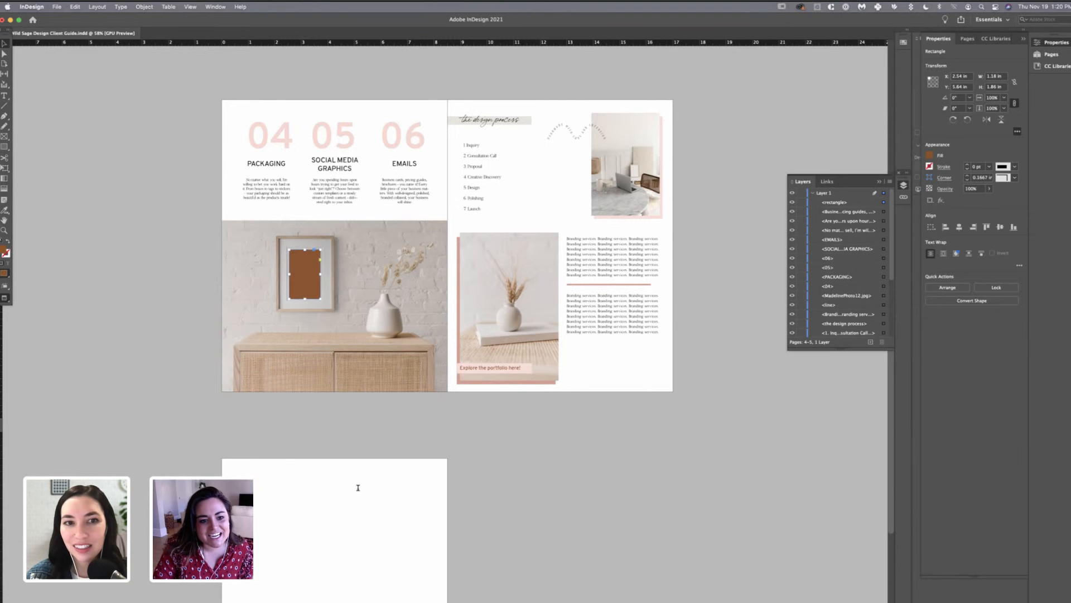
- Enlarge the brown rectangle to about 1.34 by 1.94 in so it covers more of the picture frame's inner area
{"action": "left_click_drag", "start_coordinate": [289, 274], "coordinate": [304, 247]}
{"action": "left_click", "coordinate": [248, 318]}
{"action": "left_click_drag", "start_coordinate": [320, 273], "coordinate": [322, 273]}
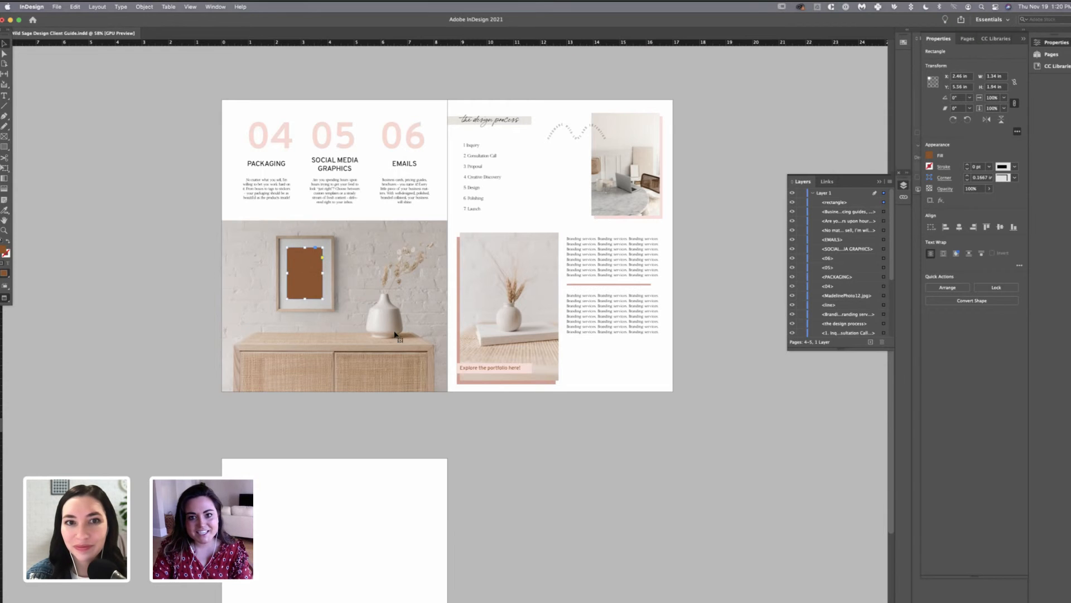
- Switch to Chrome and try to open the Adobe Color wheel in a new tab
{"action": "key", "text": "super+Tab"}
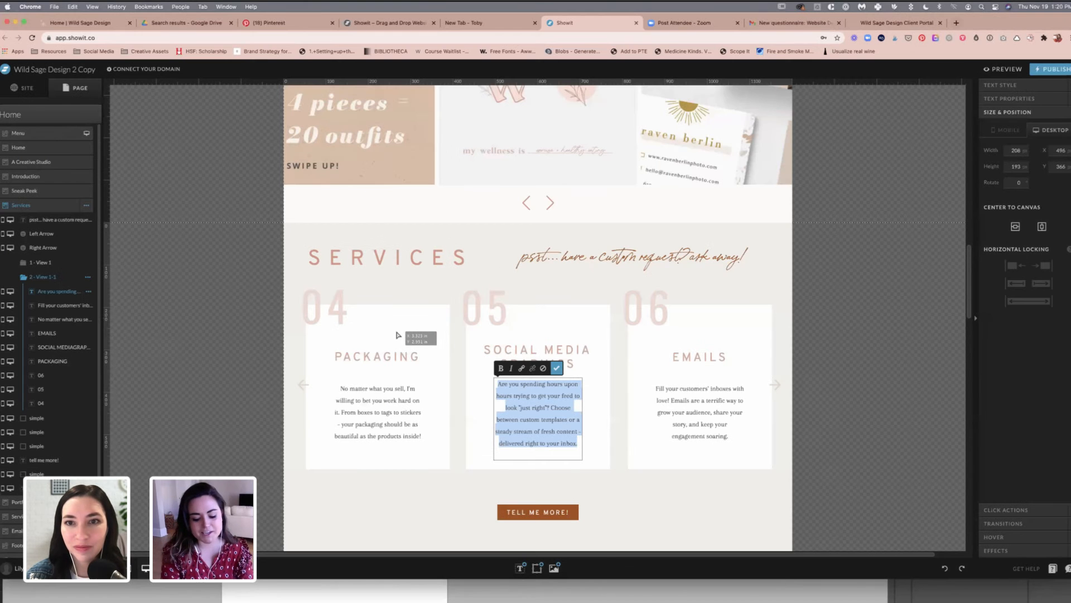
{"action": "key", "text": "super+t"}
{"action": "type", "text": "ado"}
{"action": "type", "text": "be. col"}
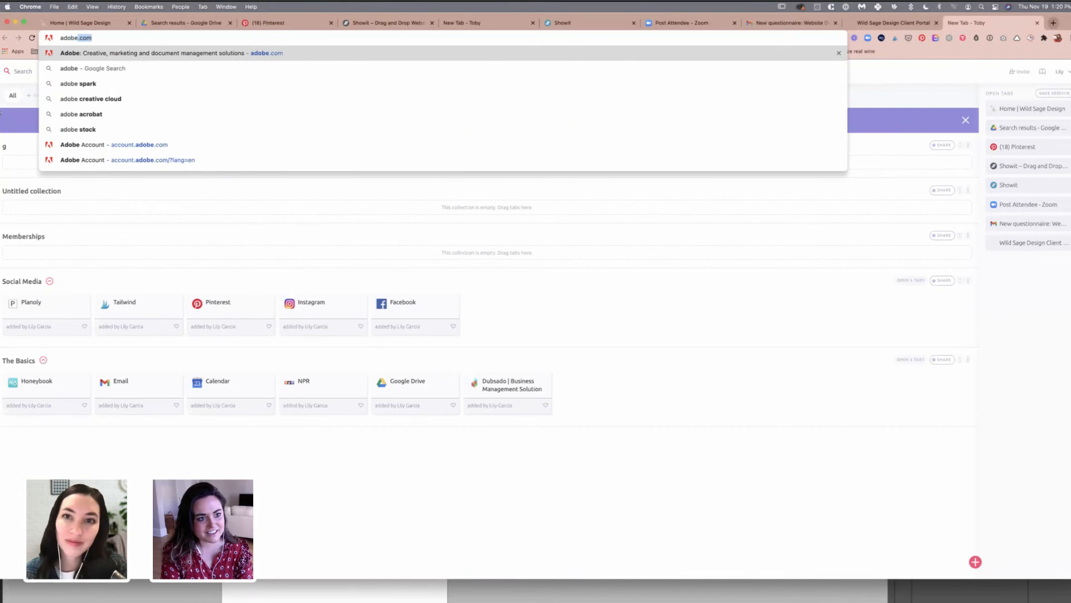
{"action": "key", "text": "BackSpace"}
{"action": "key", "text": "BackSpace"}
{"action": "key", "text": "BackSpace"}
{"action": "key", "text": "BackSpace"}
{"action": "key", "text": "BackSpace"}
{"action": "type", "text": "color"}
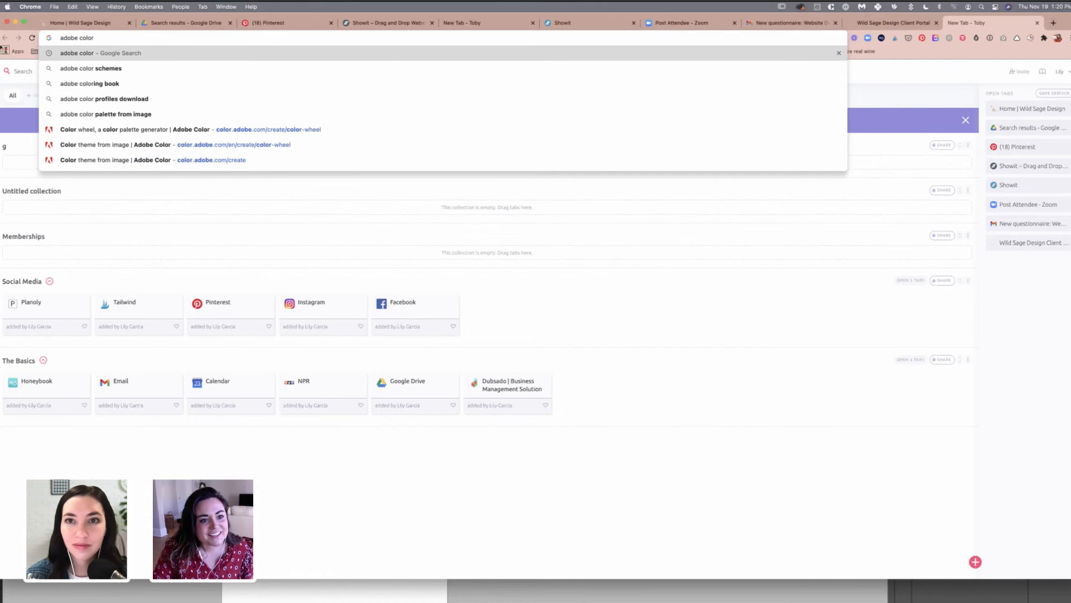
{"action": "key", "text": "Down"}
{"action": "key", "text": "Down"}
{"action": "key", "text": "Down"}
{"action": "key", "text": "Down"}
{"action": "key", "text": "Down"}
{"action": "key", "text": "Return"}
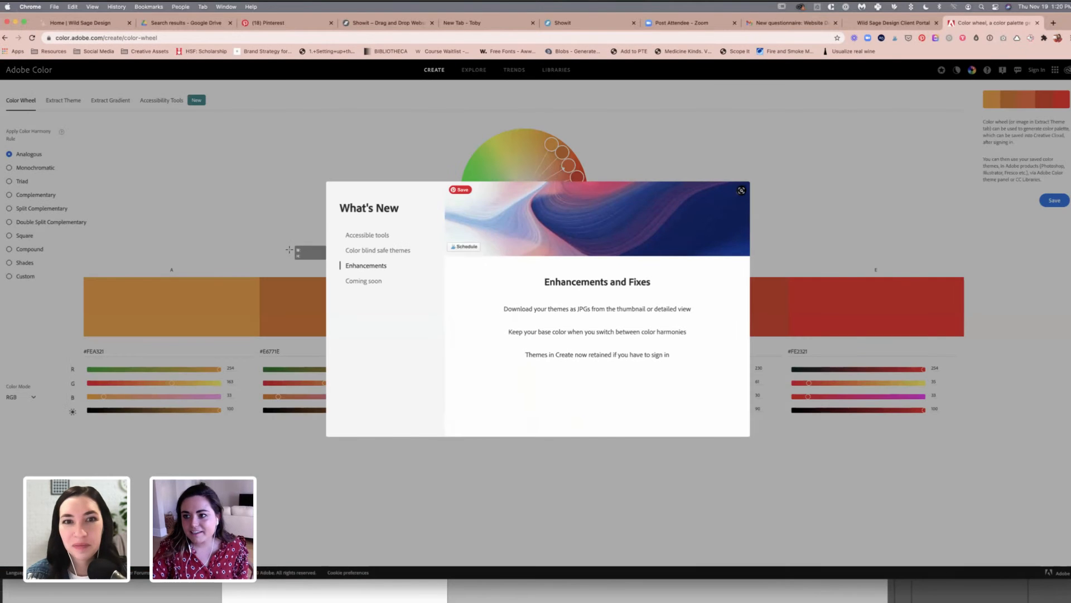
{"action": "left_click", "coordinate": [741, 191]}
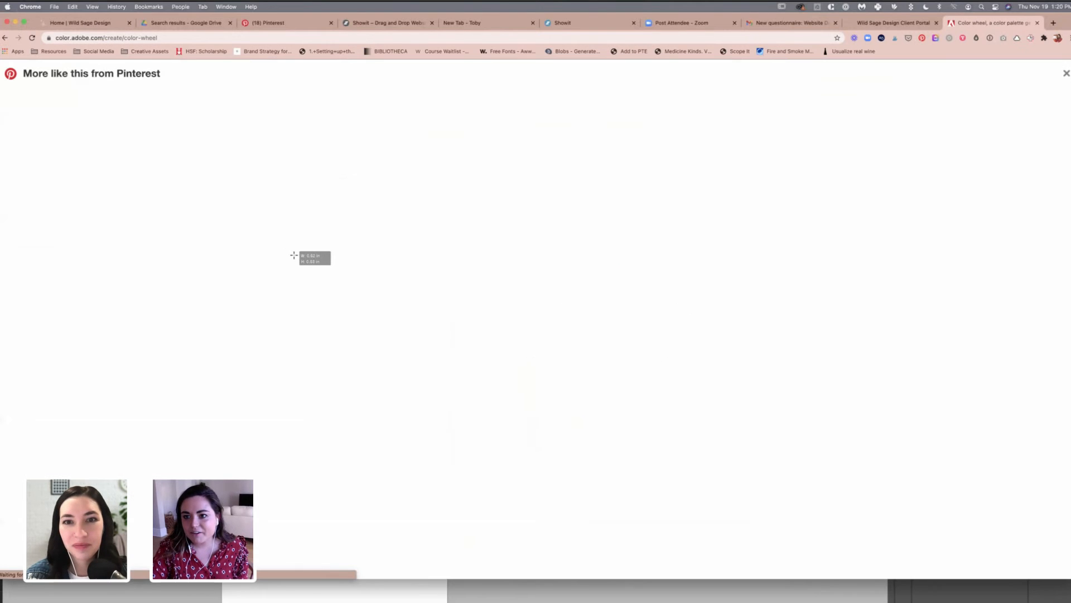
{"action": "key", "text": "super+w"}
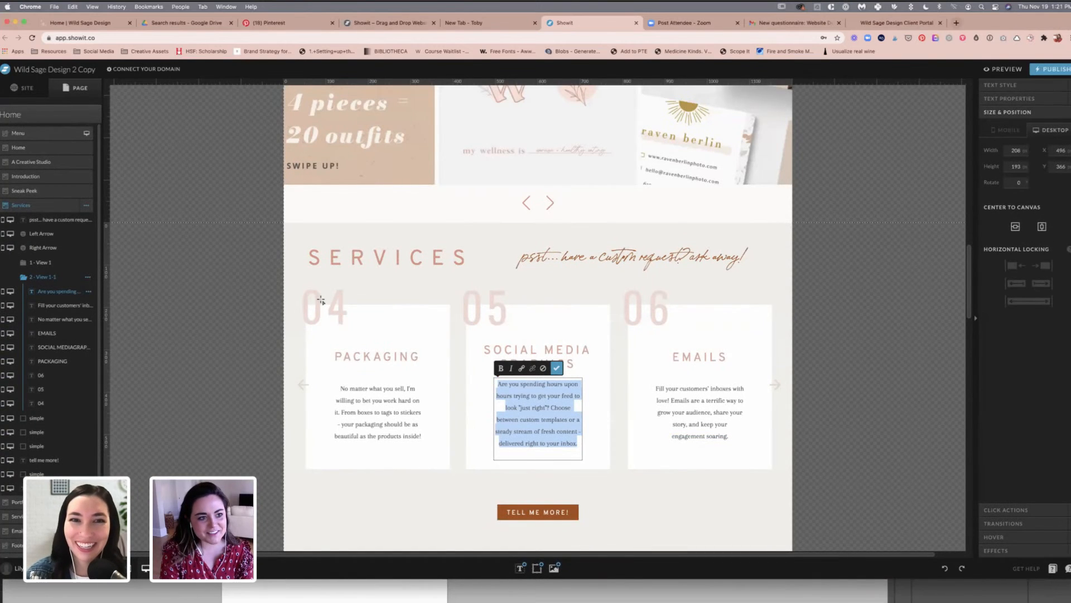
- Open the Adobe Color wheel page in a new Chrome tab and dismiss the What's New notice
{"action": "key", "text": "super+t"}
{"action": "type", "text": "adobe color"}
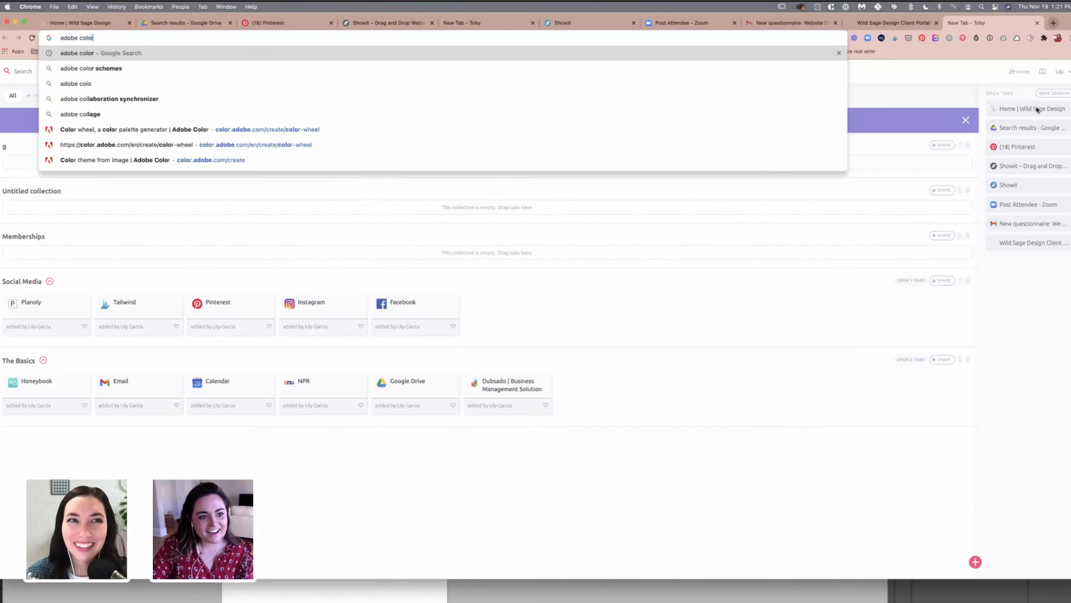
{"action": "key", "text": "Return"}
{"action": "key", "text": "Tab"}
{"action": "key", "text": "Return"}
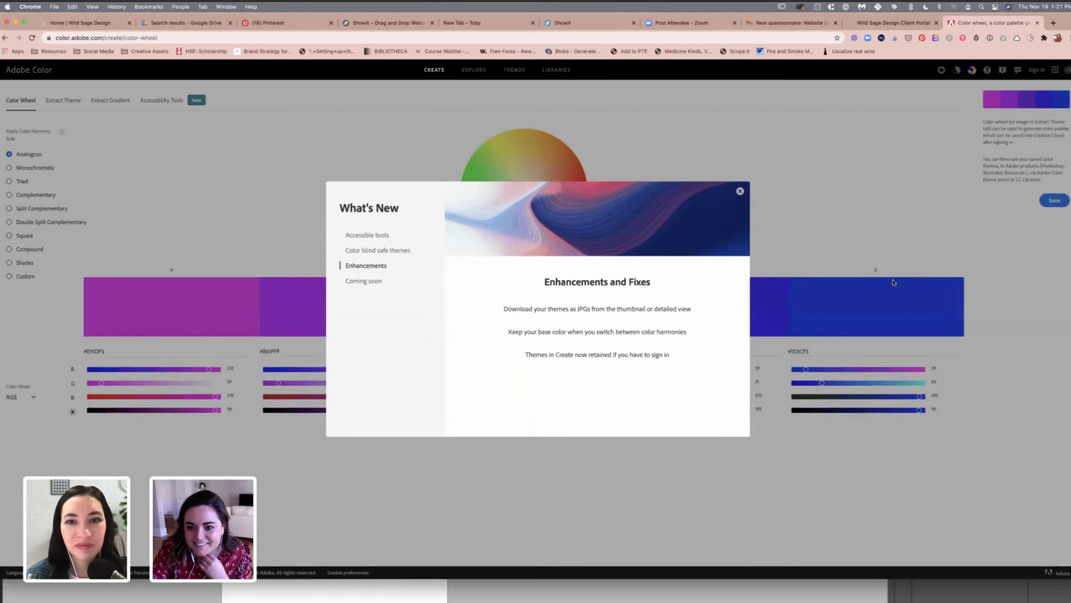
{"action": "left_click", "coordinate": [863, 252]}
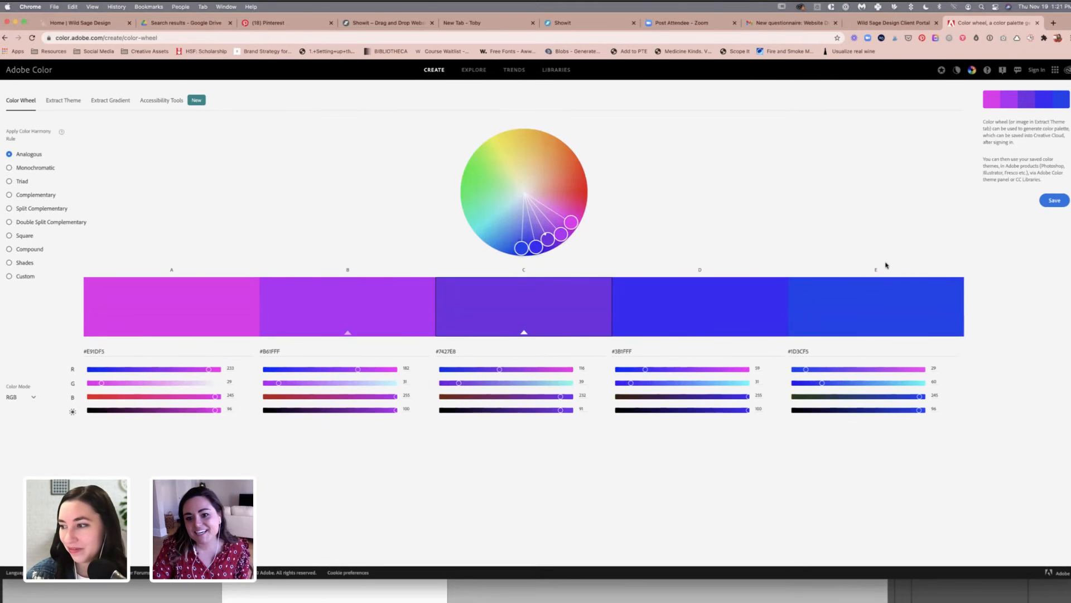
- Set the color harmony rule of the wheel to Split Complementary
{"action": "key", "text": "Down"}
{"action": "key", "text": "Down"}
{"action": "key", "text": "Down"}
{"action": "key", "text": "Down"}
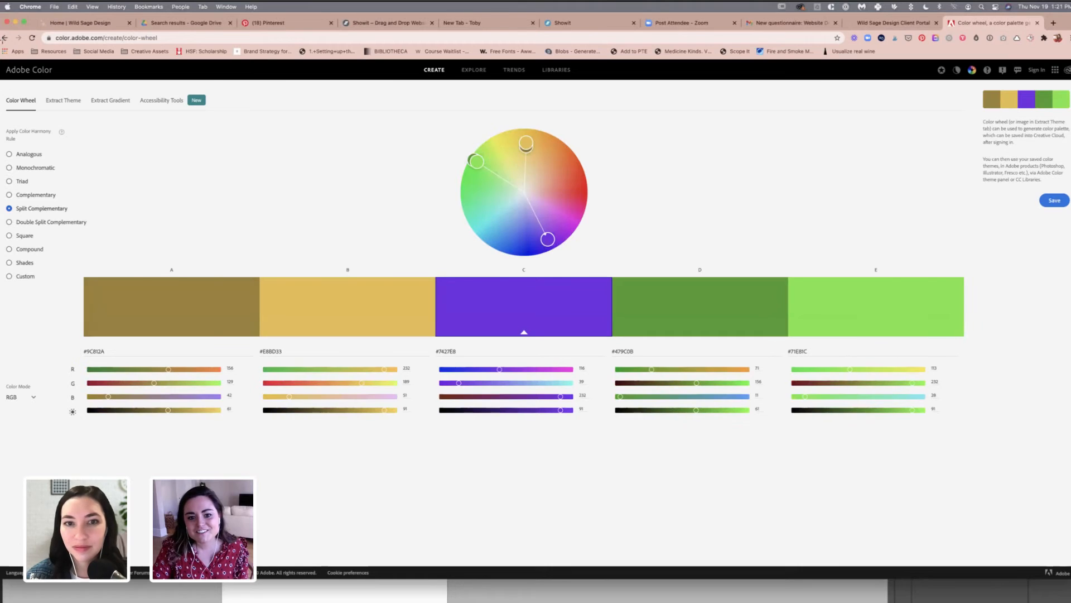
- Browse the color themes on Adobe Color's Explore page and return to the color wheel
{"action": "left_click", "coordinate": [5, 37]}
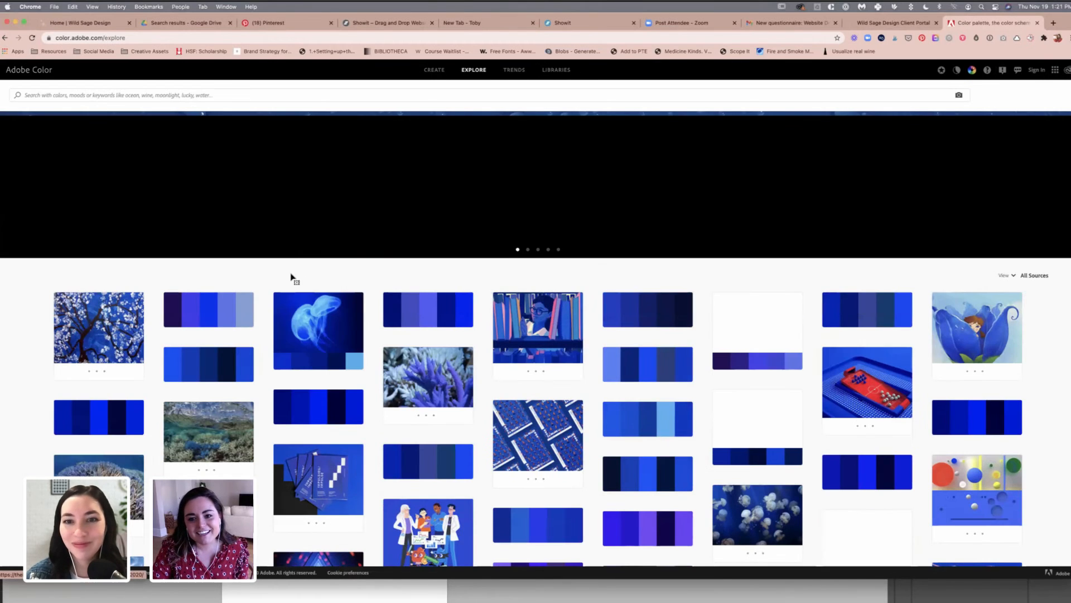
{"action": "scroll", "coordinate": [310, 276], "scroll_direction": "down", "scroll_amount": 5}
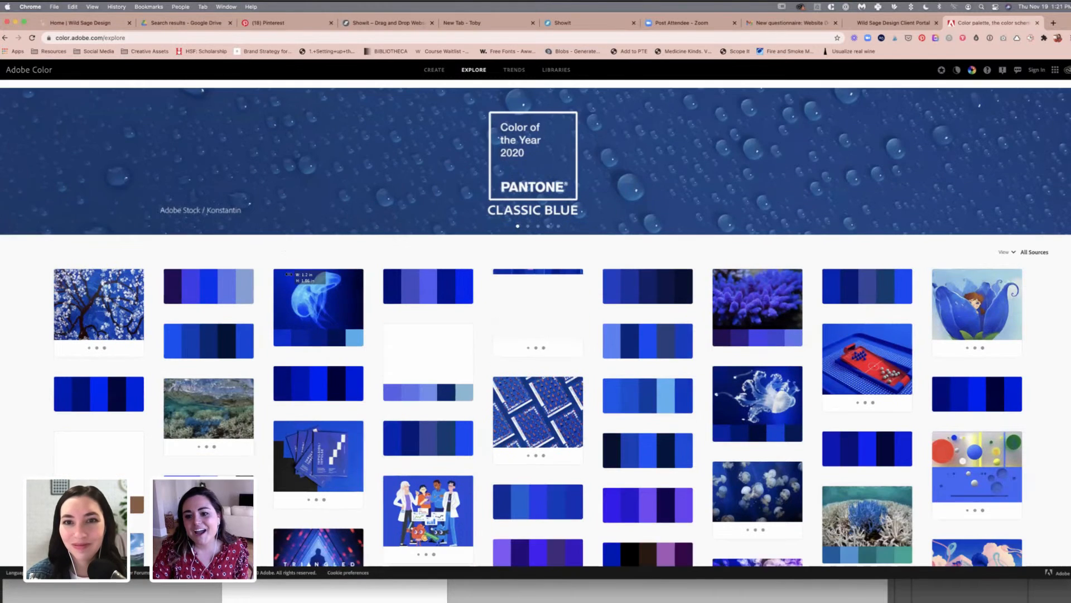
{"action": "scroll", "coordinate": [315, 269], "scroll_direction": "down", "scroll_amount": 10}
{"action": "scroll", "coordinate": [288, 274], "scroll_direction": "up", "scroll_amount": 15}
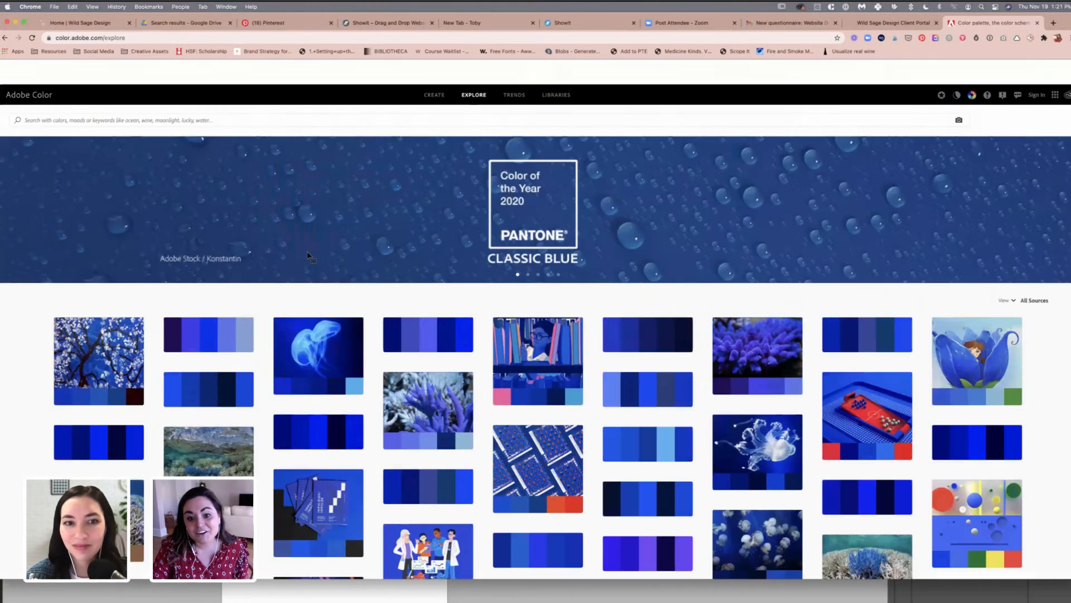
{"action": "scroll", "coordinate": [304, 250], "scroll_direction": "left", "scroll_amount": 5}
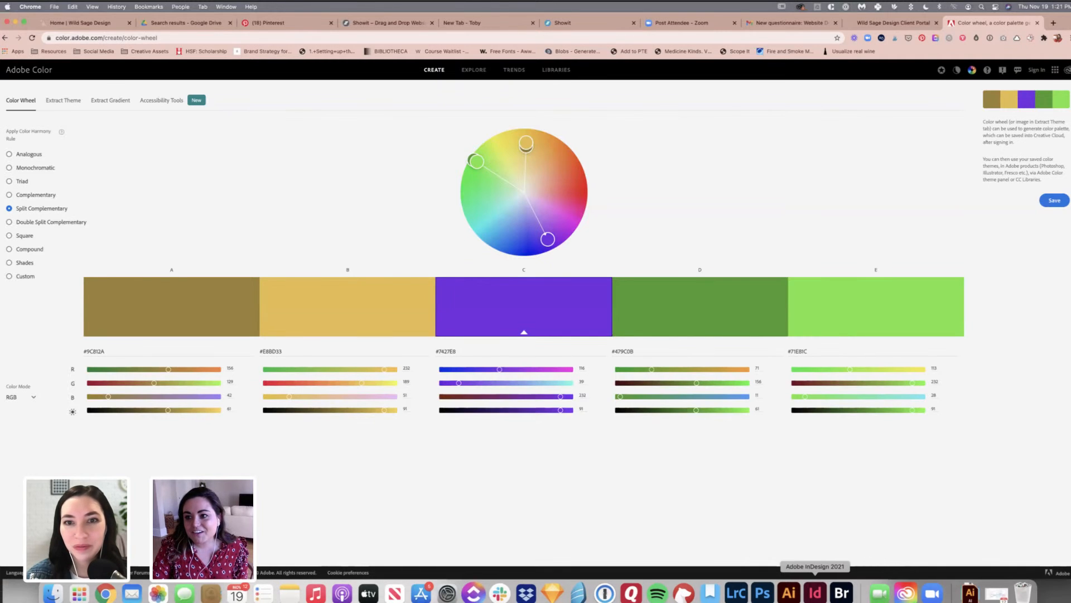
- Switch to InDesign and reshape the brown rectangle inside the picture frame into a wide bar above the dresser
{"action": "left_click", "coordinate": [815, 593]}
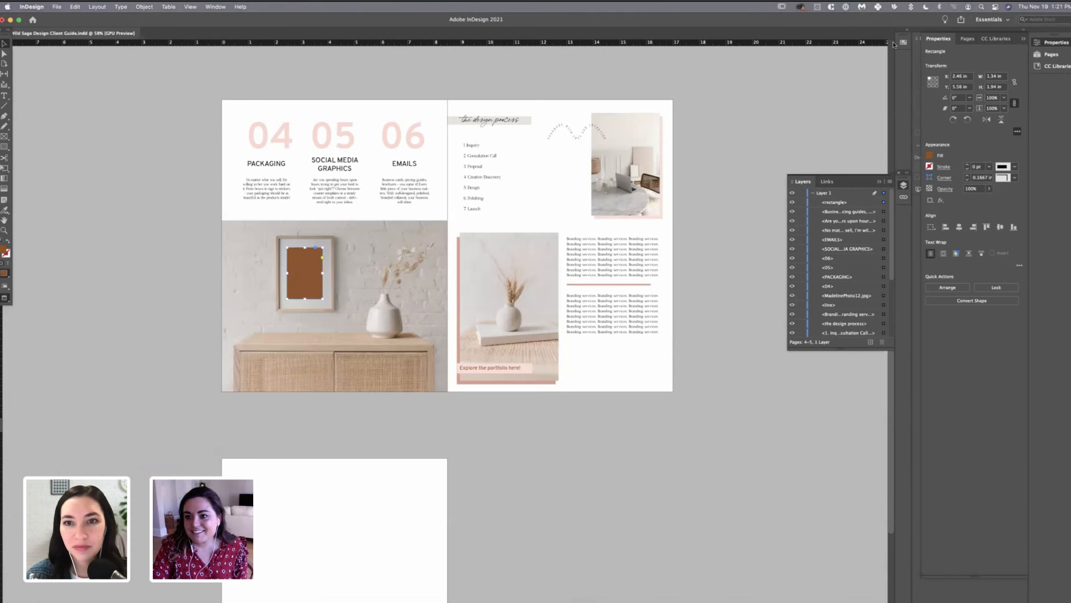
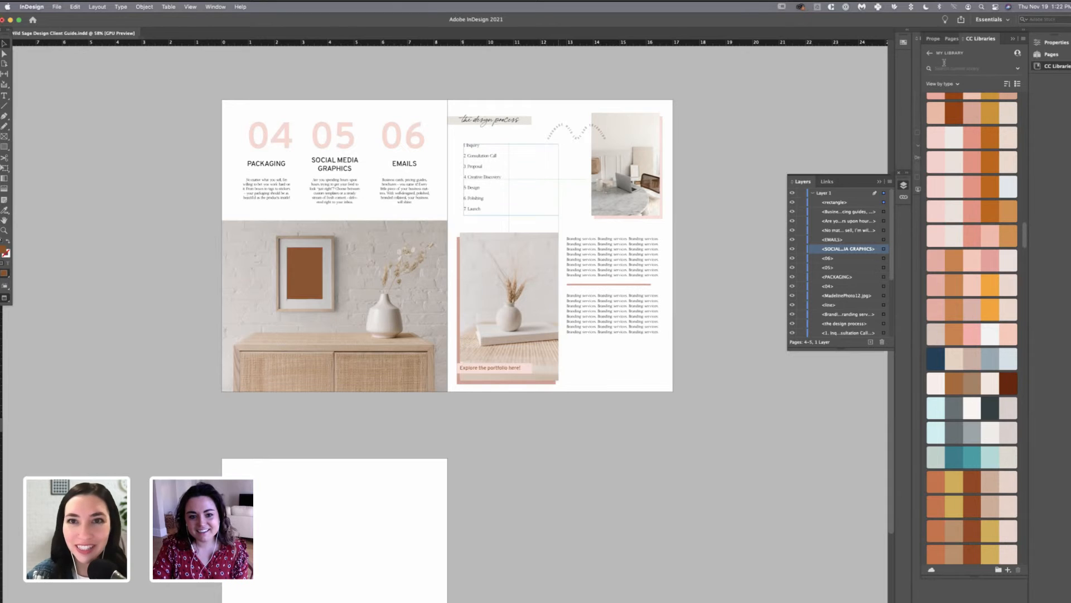
{"action": "key", "text": "shift+super+a"}
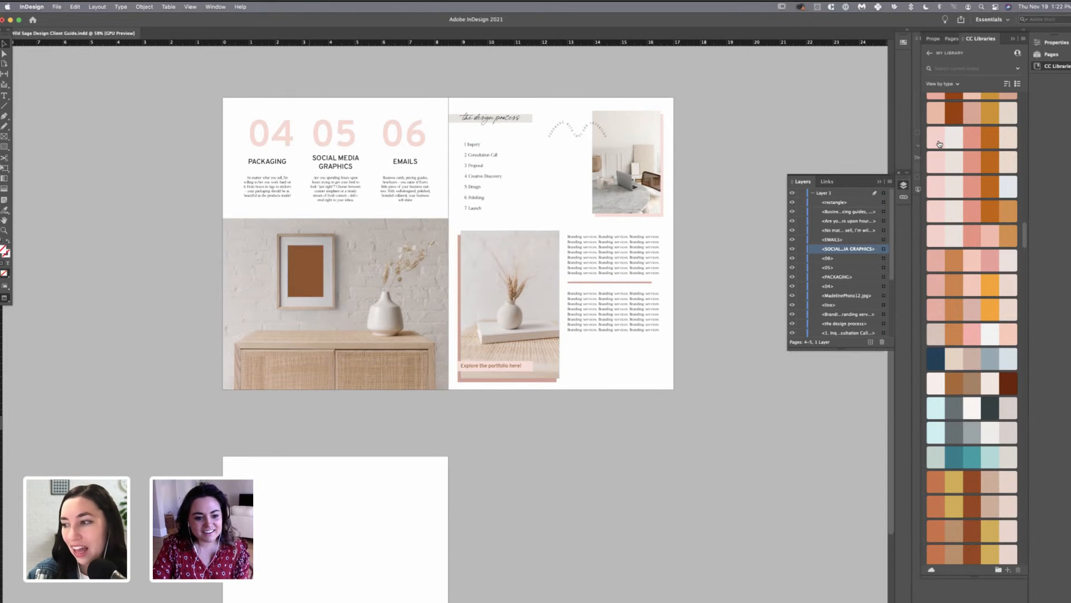
{"action": "scroll", "coordinate": [301, 270], "scroll_direction": "up", "scroll_amount": 4}
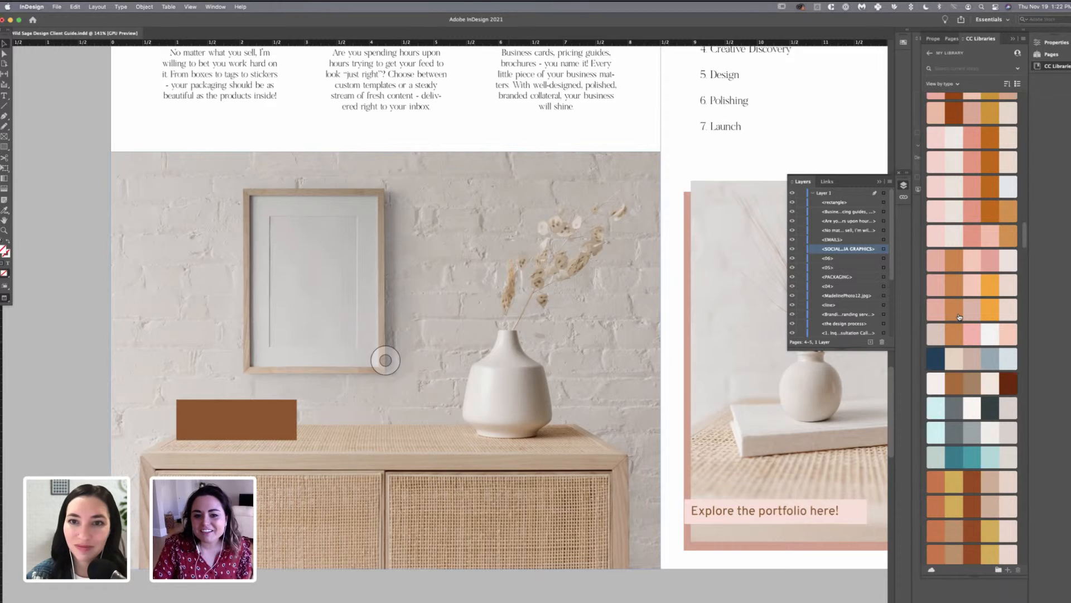
{"action": "scroll", "coordinate": [412, 340], "scroll_direction": "down", "scroll_amount": 5}
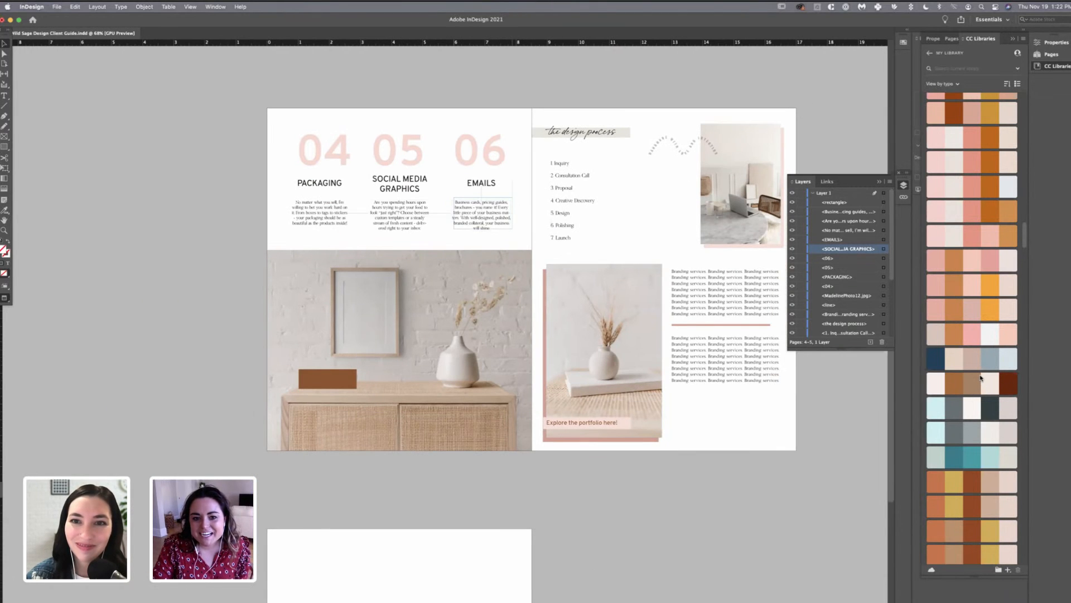
- Move the brown bar to straddle the wall photo's upper edge, centred under the Social Media Graphics column, and reduce its height
{"action": "left_click_drag", "start_coordinate": [483, 213], "coordinate": [481, 216]}
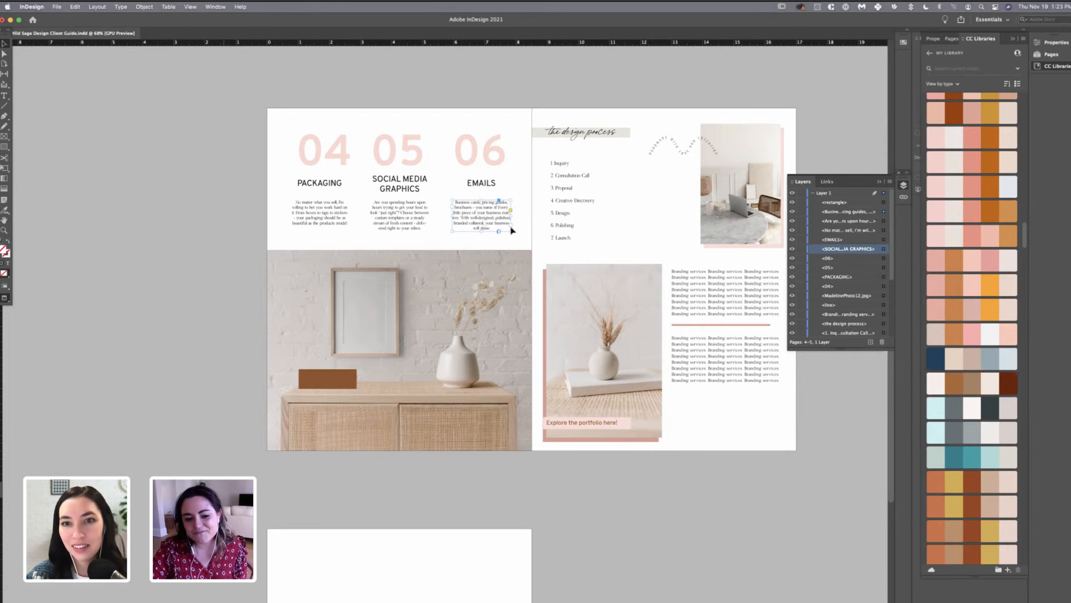
{"action": "double_click", "coordinate": [478, 184]}
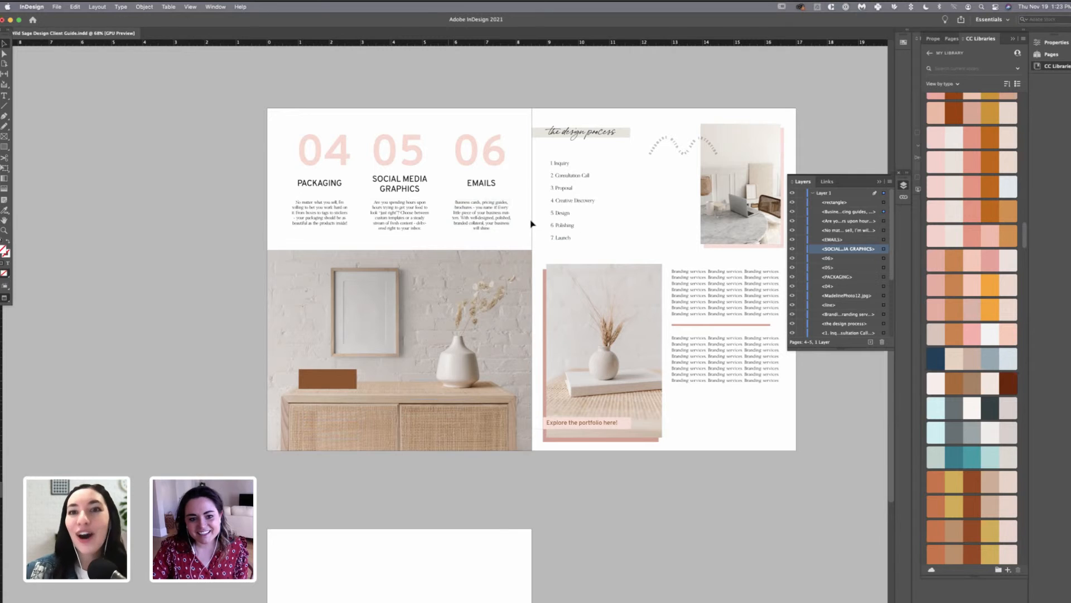
{"action": "mouse_move", "coordinate": [328, 258]}
{"action": "left_mouse_down"}
{"action": "mouse_move", "coordinate": [255, 439]}
{"action": "mouse_move", "coordinate": [233, 431]}
{"action": "left_mouse_up"}
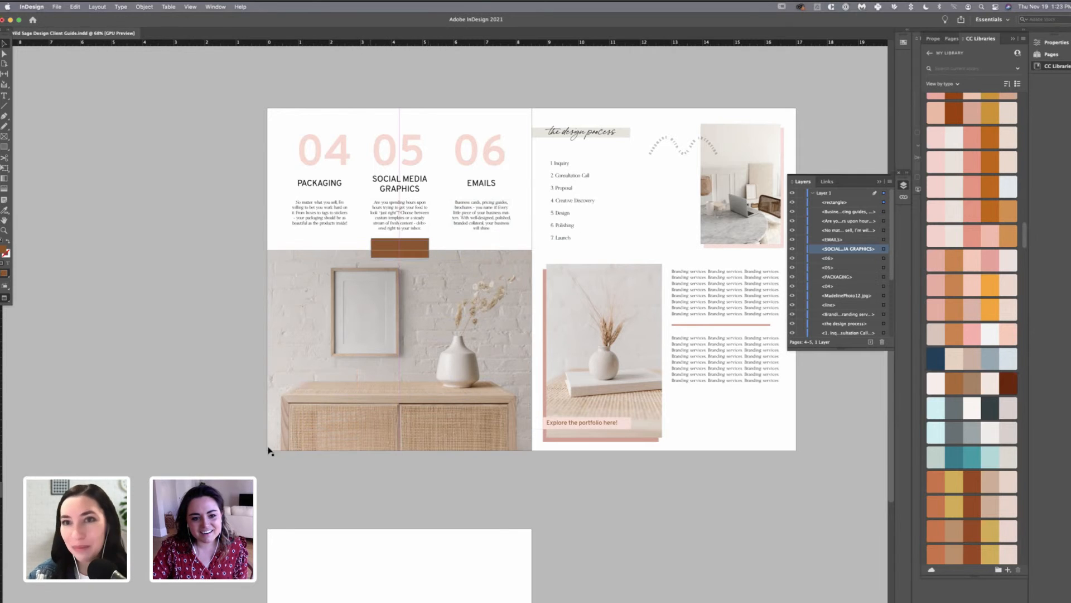
{"action": "left_click_drag", "start_coordinate": [399, 260], "coordinate": [400, 251]}
{"action": "left_click_drag", "start_coordinate": [222, 409], "coordinate": [219, 475]}
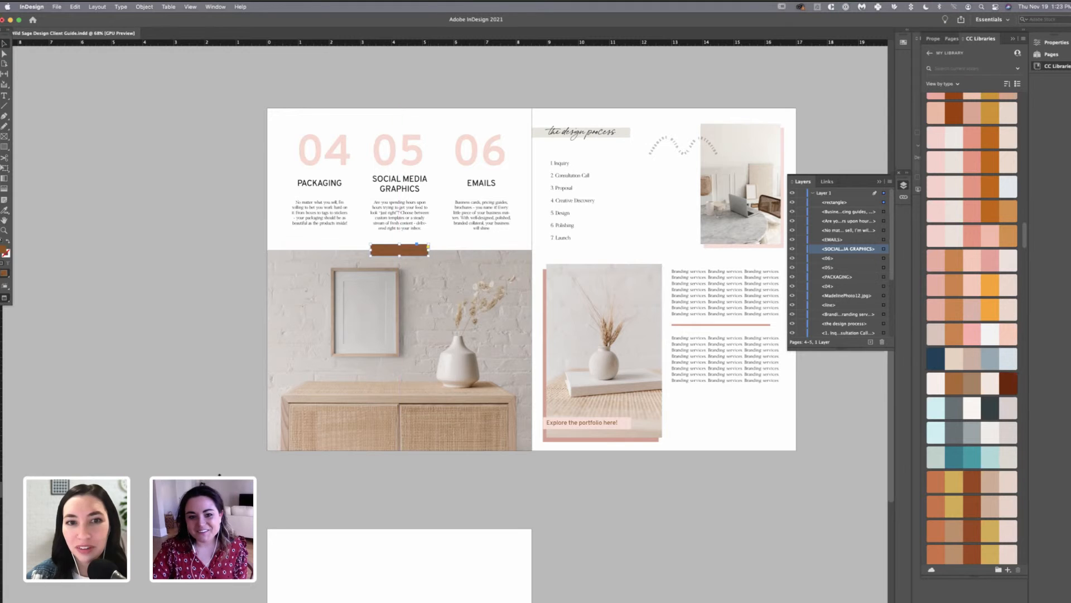
- Set the screen mode to Normal to display the frame edges and margin guides
{"action": "scroll", "coordinate": [416, 261], "scroll_direction": "up", "scroll_amount": 5}
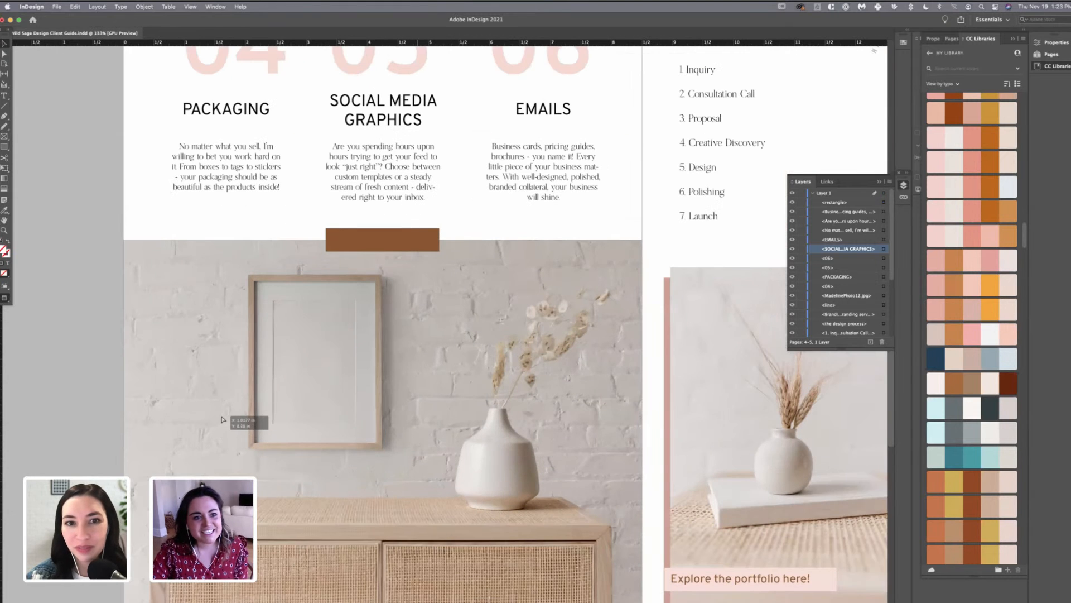
{"action": "key", "text": "super+minus"}
{"action": "key", "text": "super+minus"}
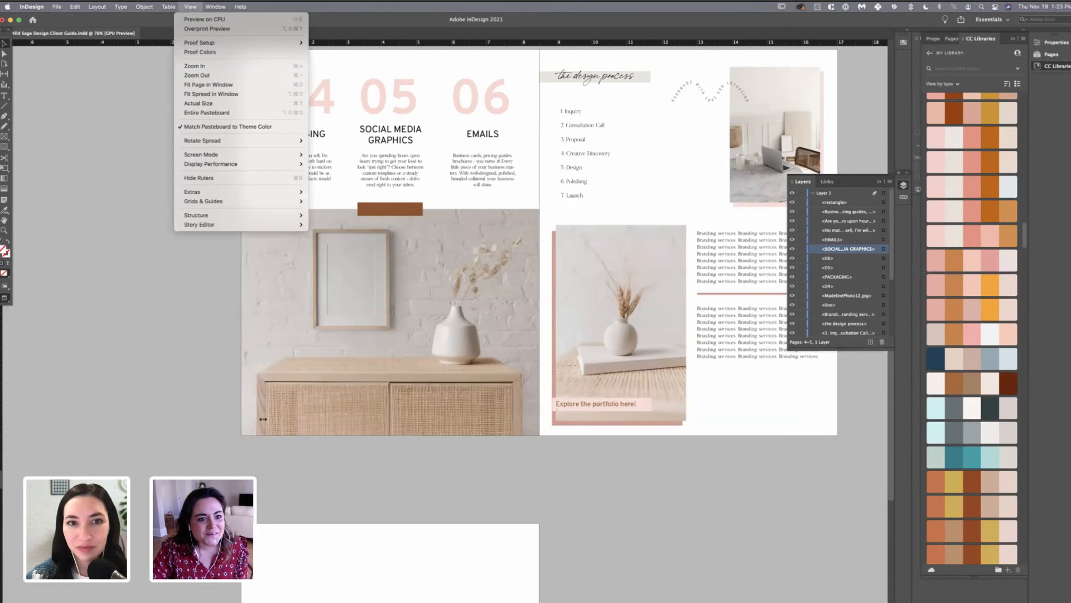
{"action": "mouse_move", "coordinate": [240, 154]}
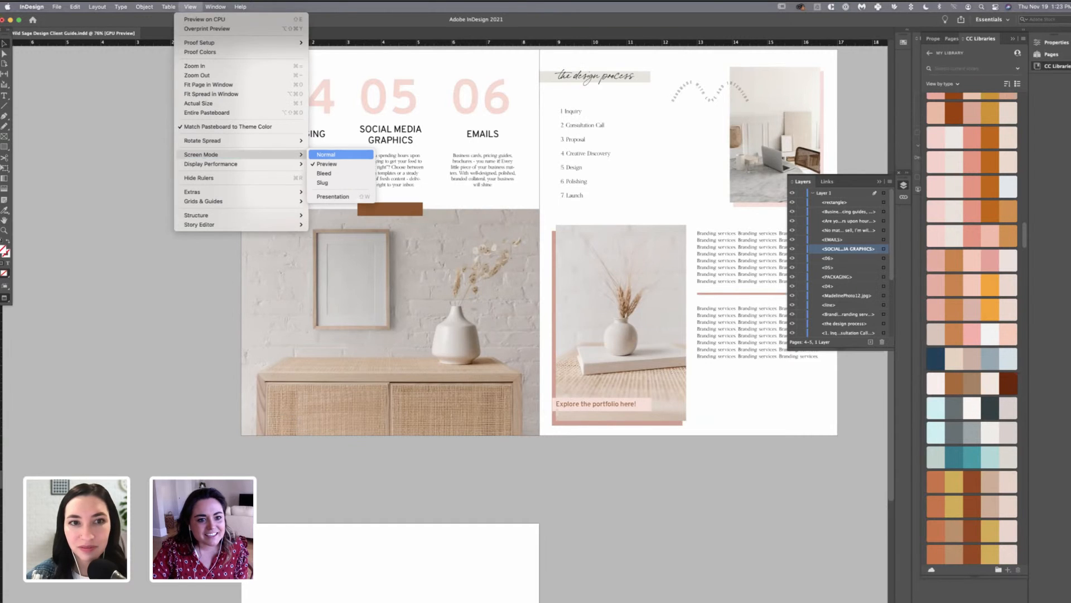
{"action": "key", "text": "Return"}
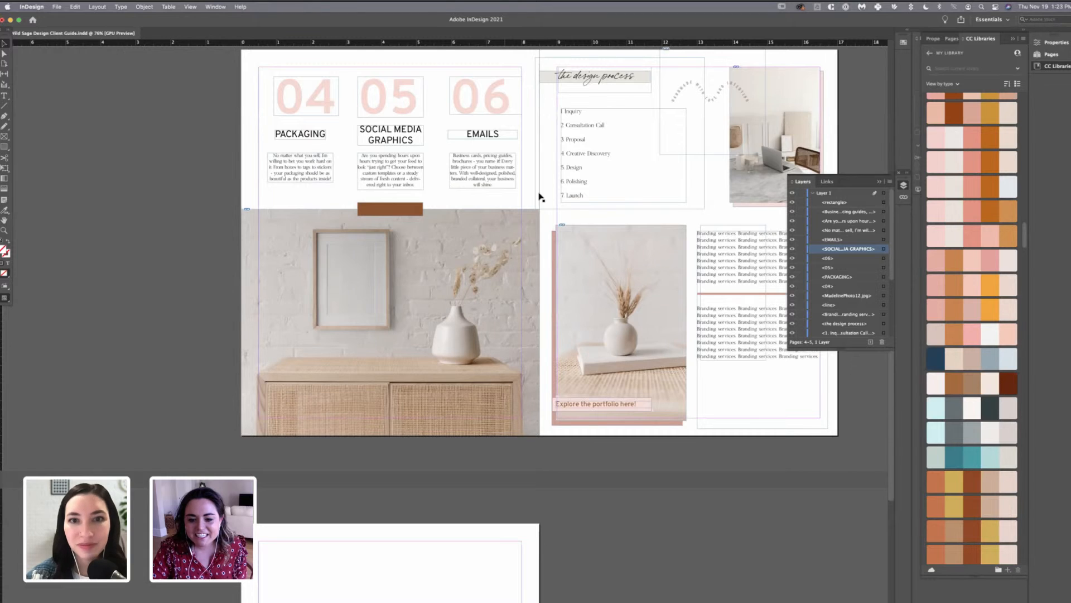
- Compare the margins and frames with the previous services spread, and return the screen mode to Preview
{"action": "scroll", "coordinate": [489, 216], "scroll_direction": "down", "scroll_amount": 3}
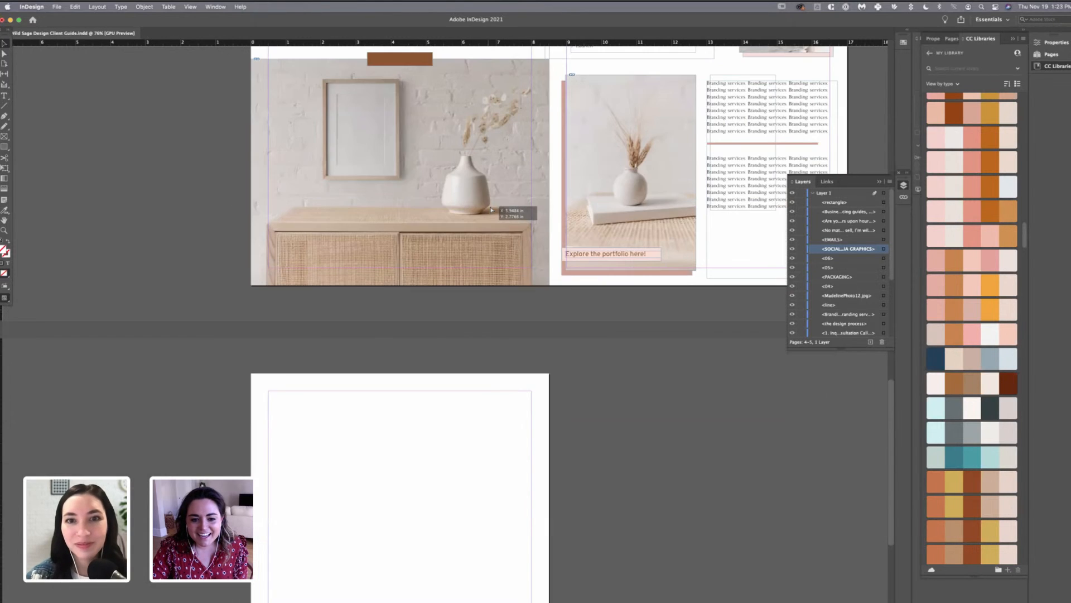
{"action": "scroll", "coordinate": [489, 215], "scroll_direction": "up", "scroll_amount": 15}
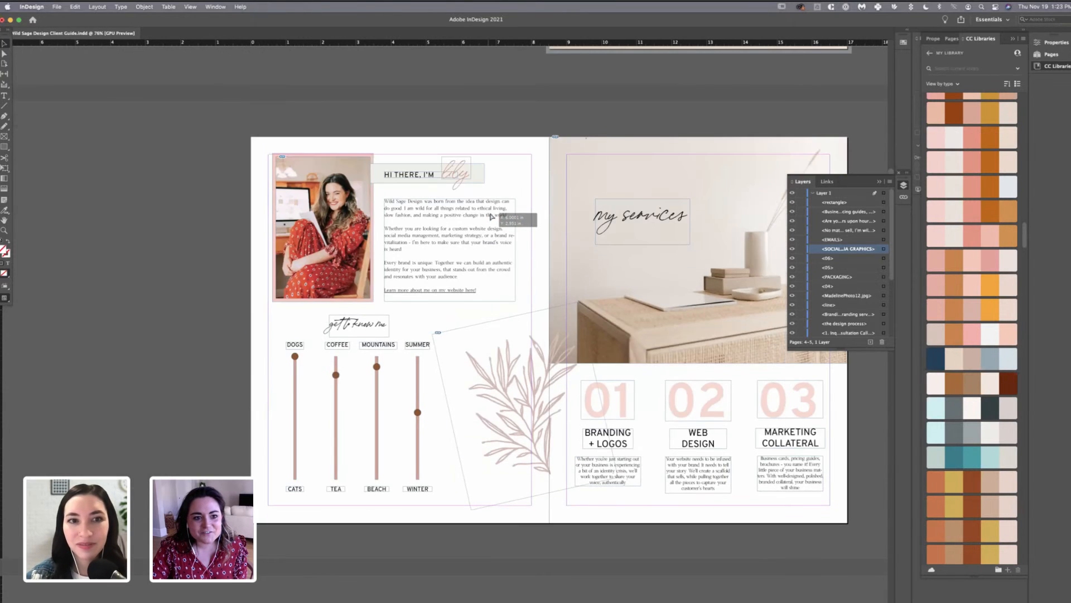
{"action": "scroll", "coordinate": [497, 214], "scroll_direction": "down", "scroll_amount": 10}
{"action": "left_click", "coordinate": [190, 7]}
{"action": "mouse_move", "coordinate": [211, 164]}
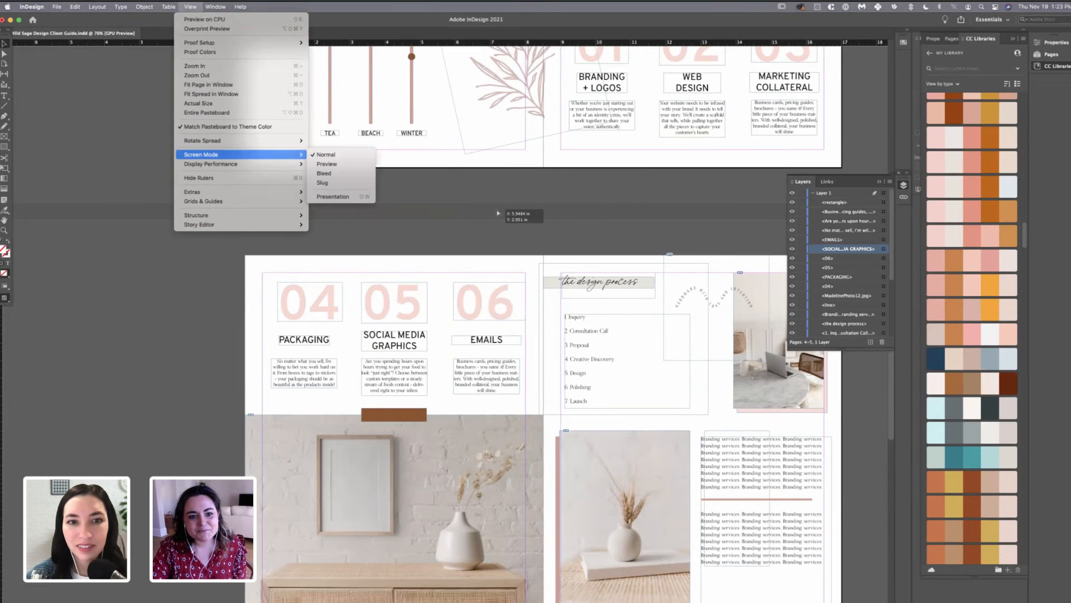
{"action": "left_click", "coordinate": [327, 163]}
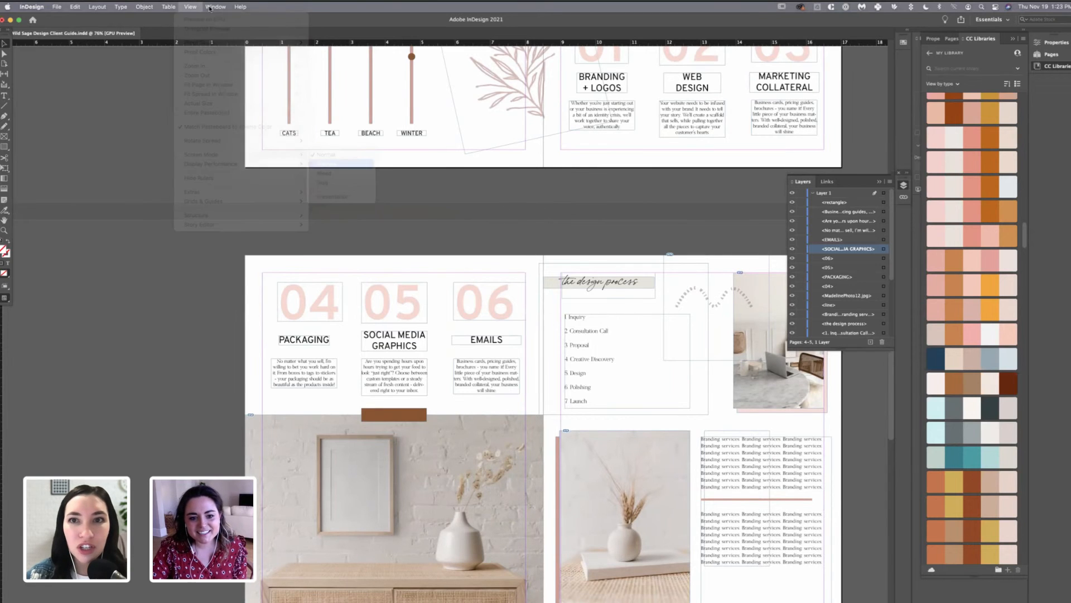
- Shift the wall photo slightly downward within its frame on the second services page
{"action": "scroll", "coordinate": [223, 58], "scroll_direction": "down", "scroll_amount": 5}
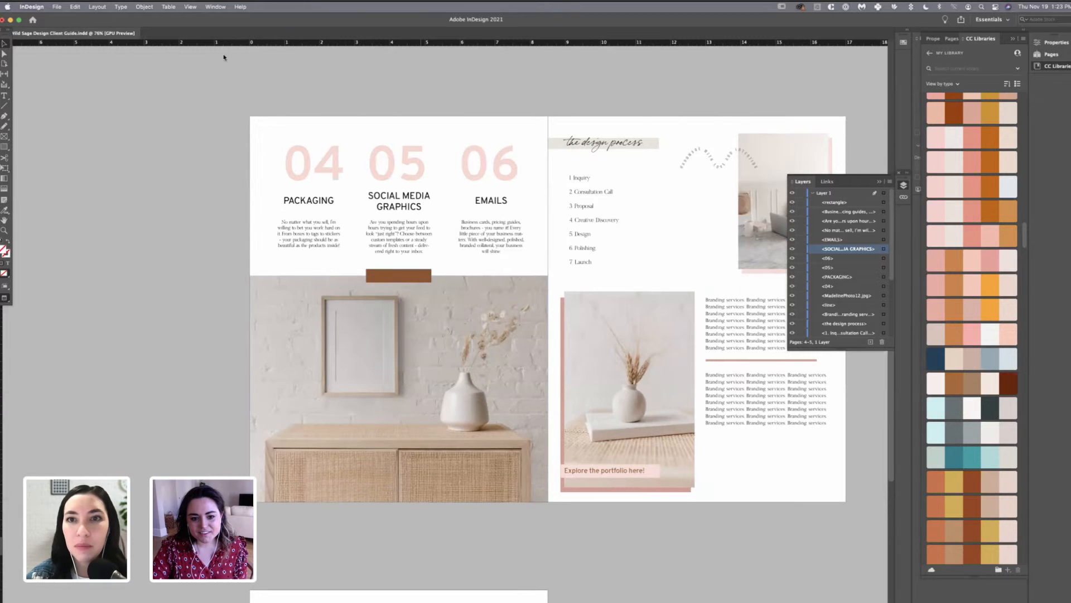
{"action": "left_click", "coordinate": [352, 388]}
{"action": "left_click_drag", "start_coordinate": [351, 388], "coordinate": [356, 438]}
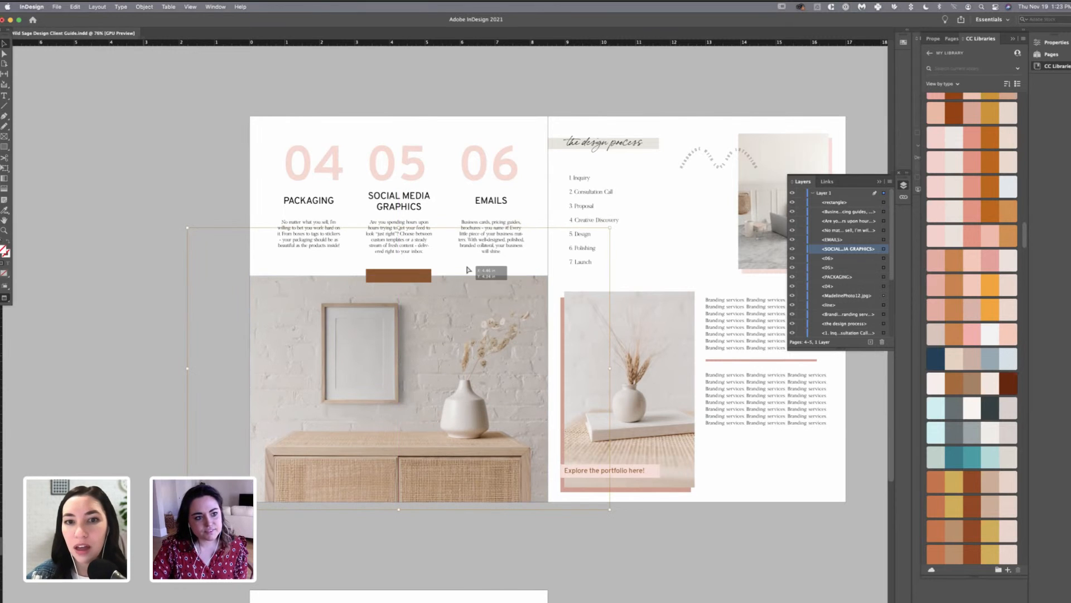
{"action": "left_click", "coordinate": [450, 256]}
- Add a text frame over the brown bar reading "TELL ME MORE"
{"action": "key", "text": "t"}
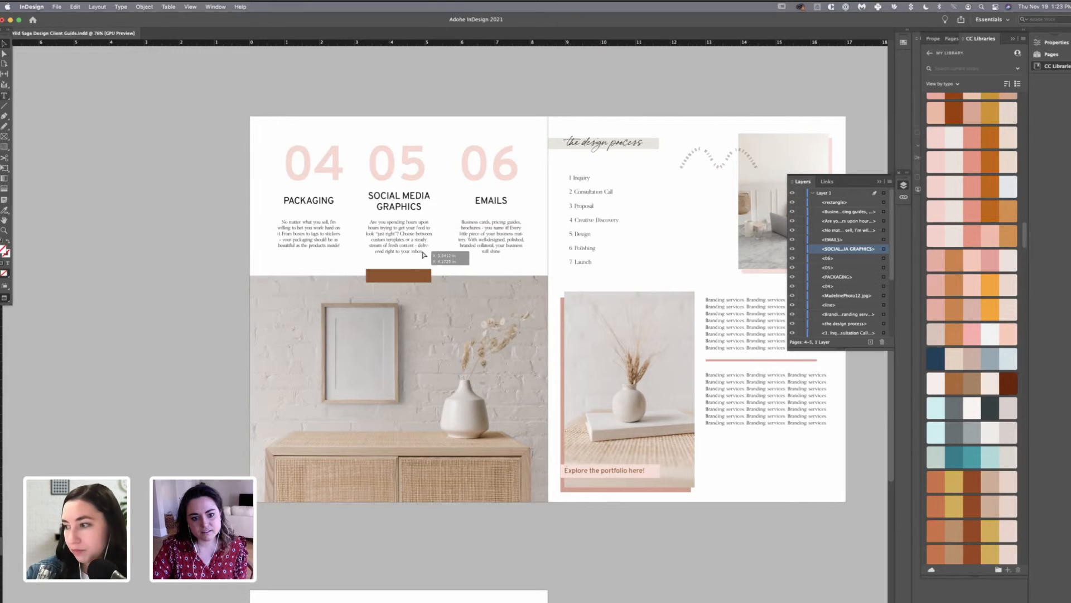
{"action": "left_click", "coordinate": [405, 271]}
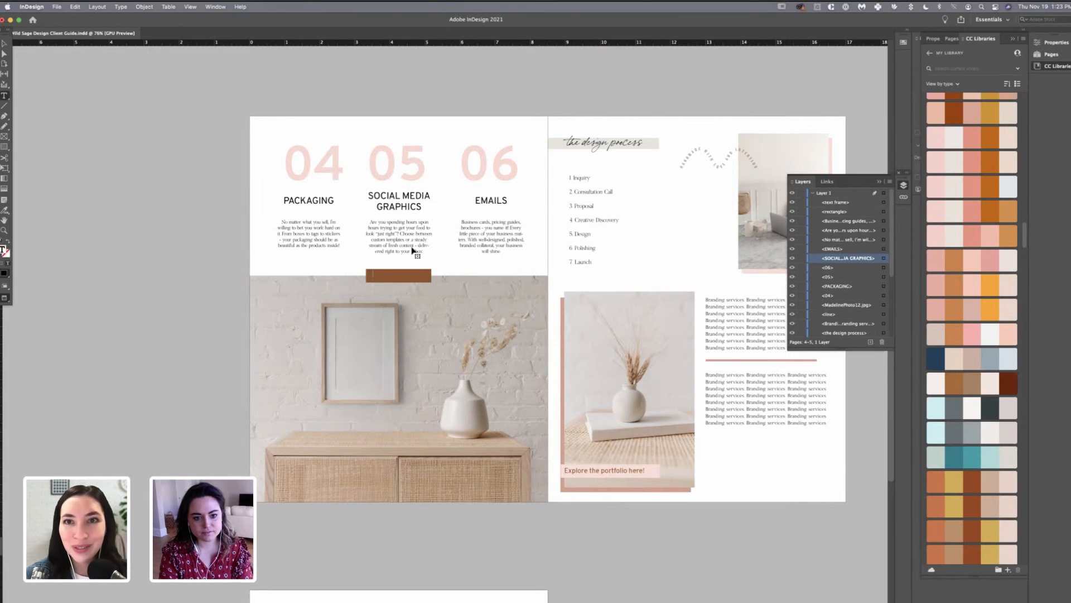
{"action": "type", "text": "TELL ME MORE"}
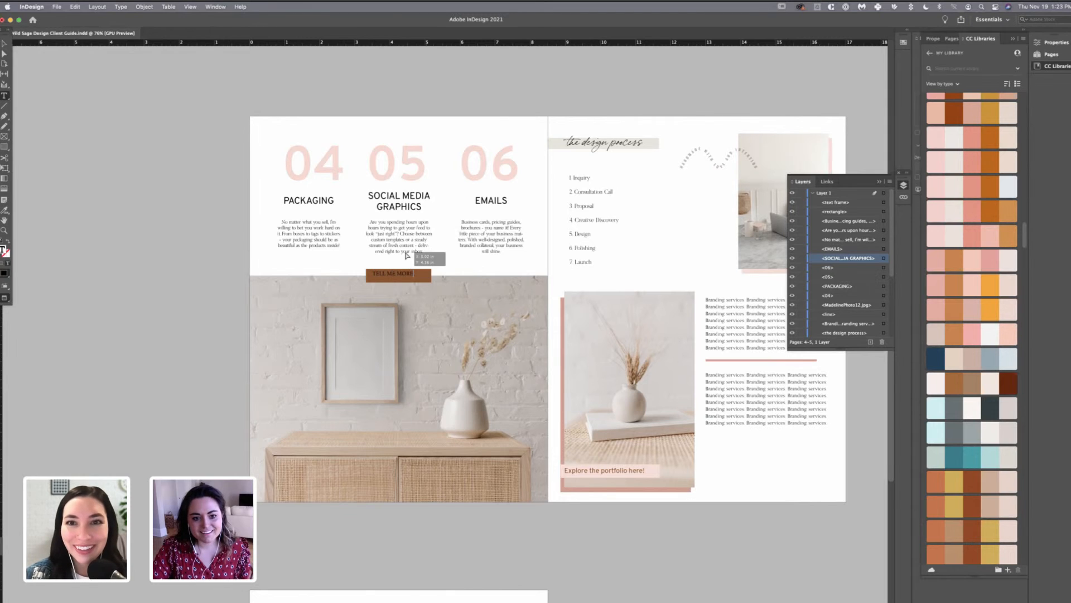
- Set the fill color of the whole "TELL ME MORE" text to Paper
{"action": "key", "text": "super+a"}
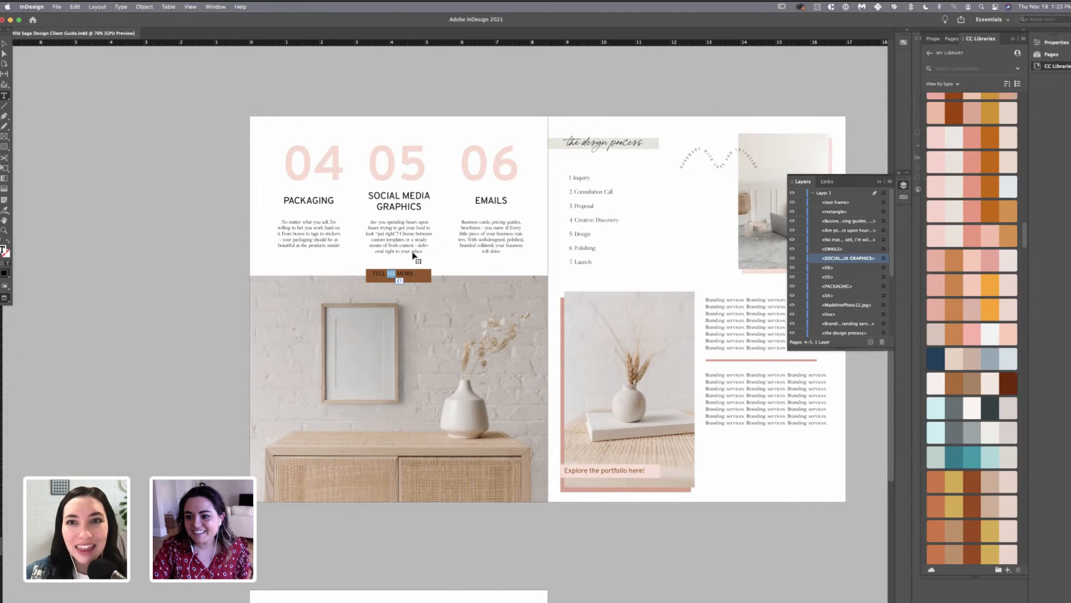
{"action": "key", "text": "super+t"}
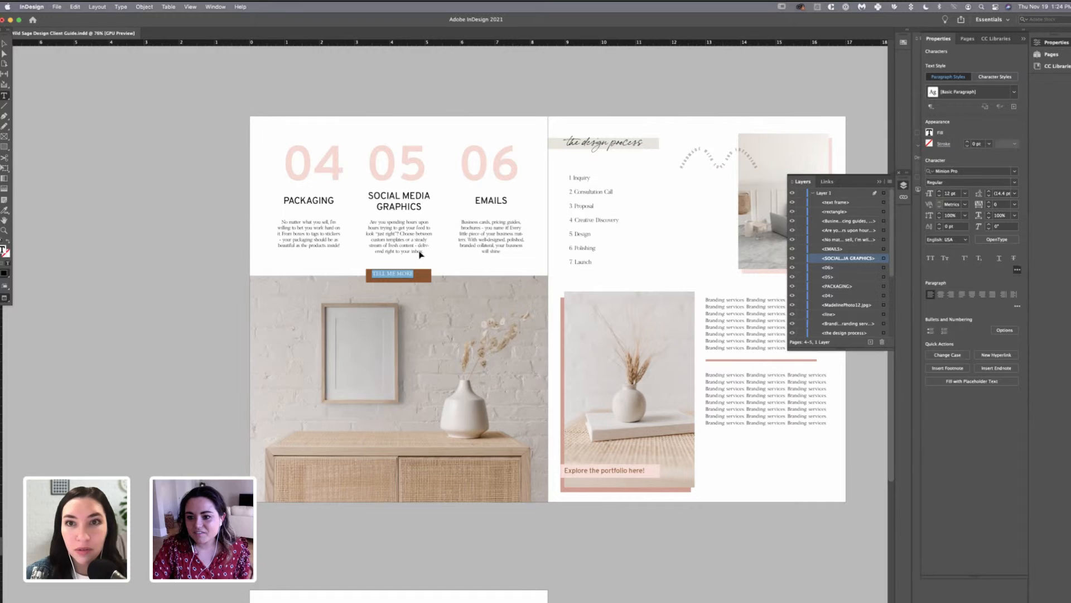
{"action": "left_click", "coordinate": [930, 133]}
{"action": "left_click", "coordinate": [856, 206]}
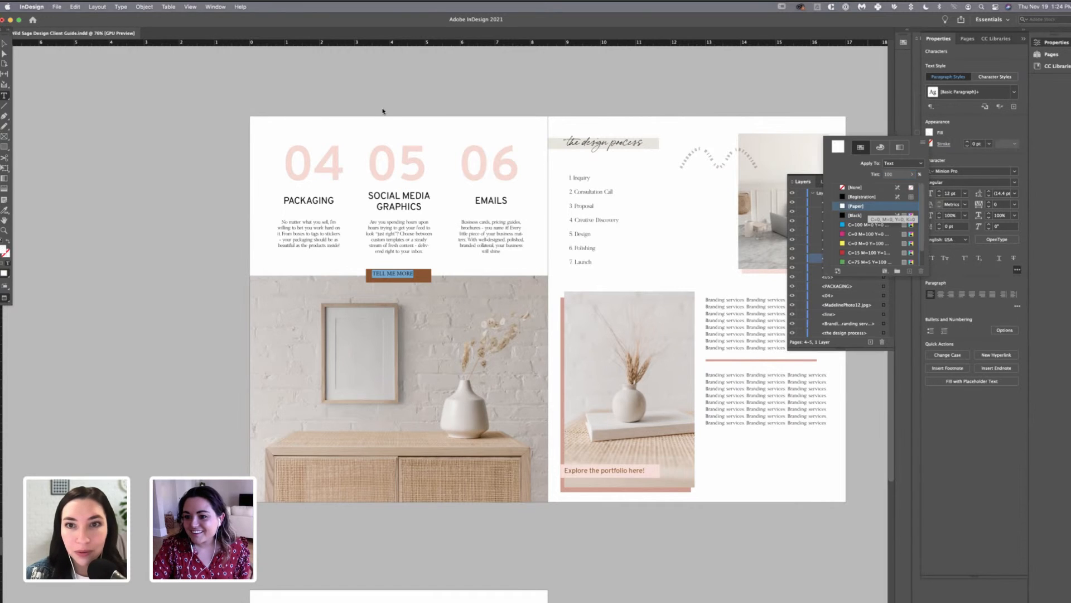
{"action": "left_click", "coordinate": [238, 124]}
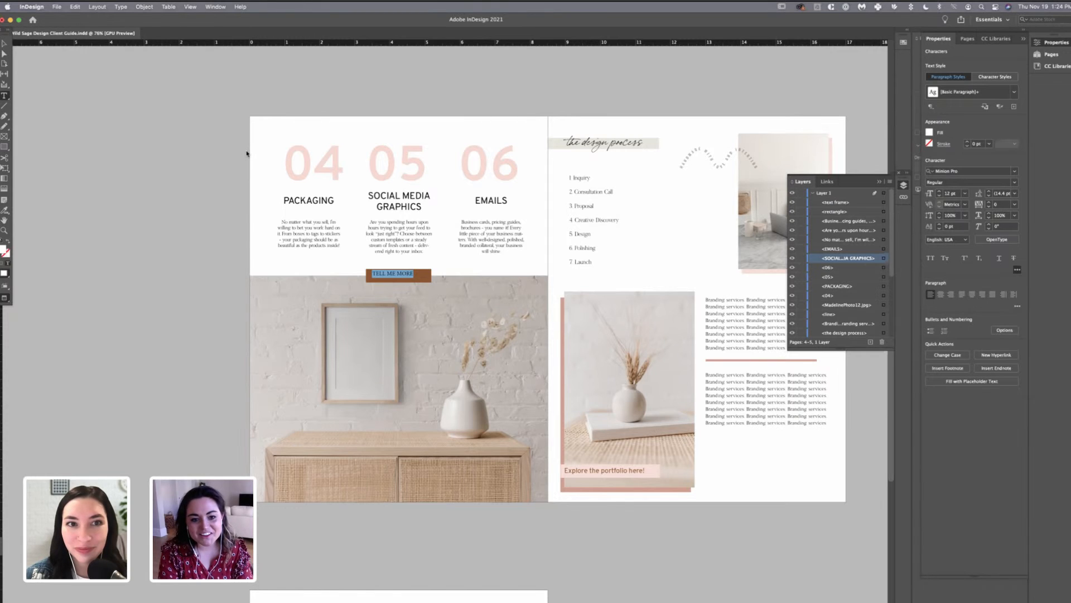
- Change the font of the "TELL ME MORE" text to Overpass Light
{"action": "key", "text": "super+t"}
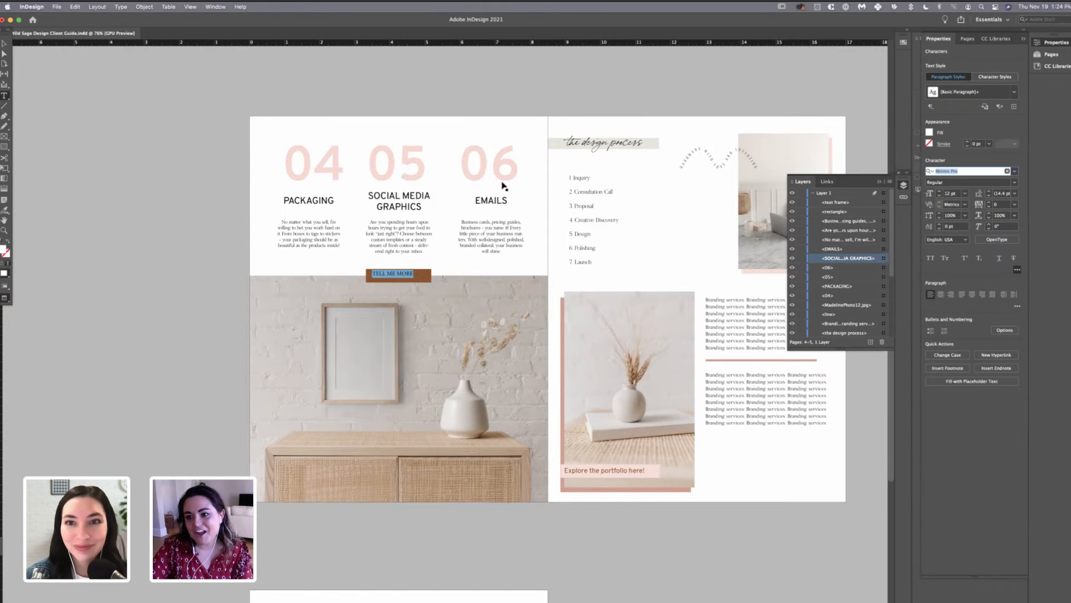
{"action": "type", "text": "overpass"}
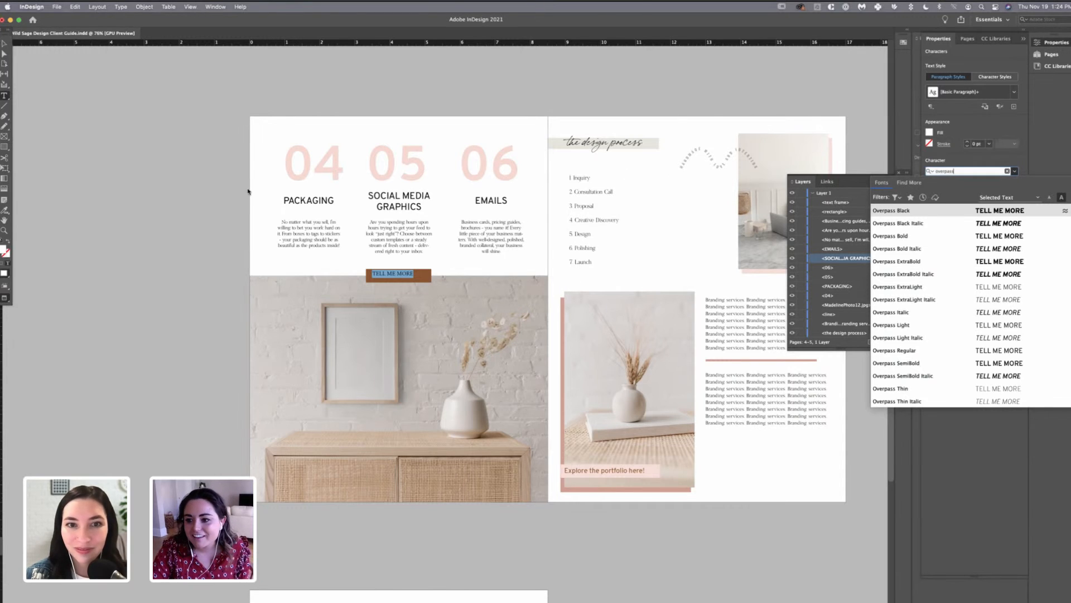
{"action": "key", "text": "Down"}
{"action": "key", "text": "Down"}
{"action": "key", "text": "Down"}
{"action": "key", "text": "Down"}
{"action": "key", "text": "Down"}
{"action": "key", "text": "Down"}
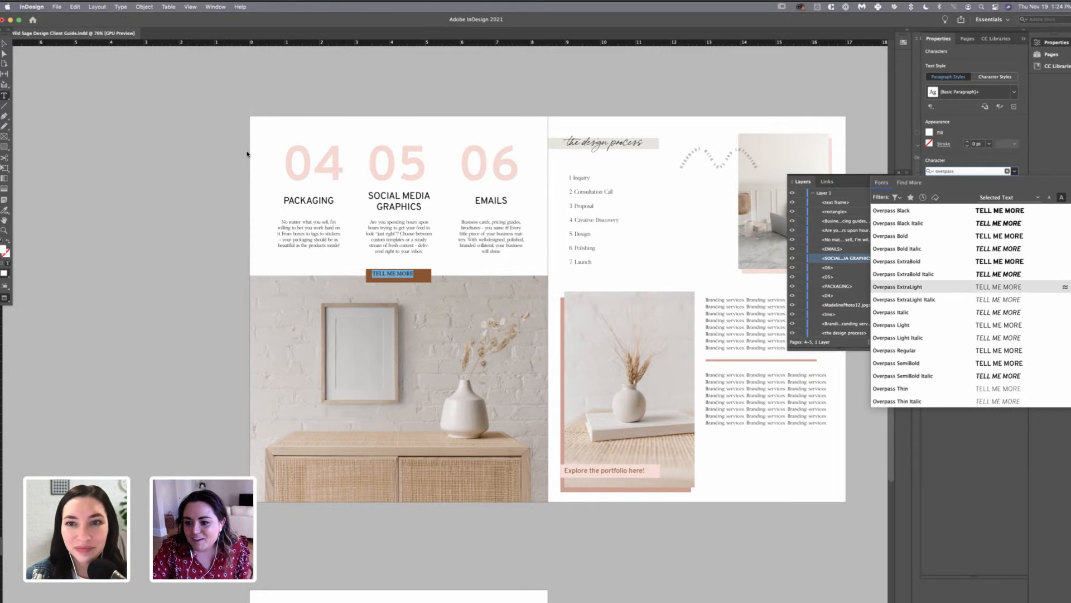
{"action": "key", "text": "Down"}
{"action": "key", "text": "Down"}
{"action": "key", "text": "Down"}
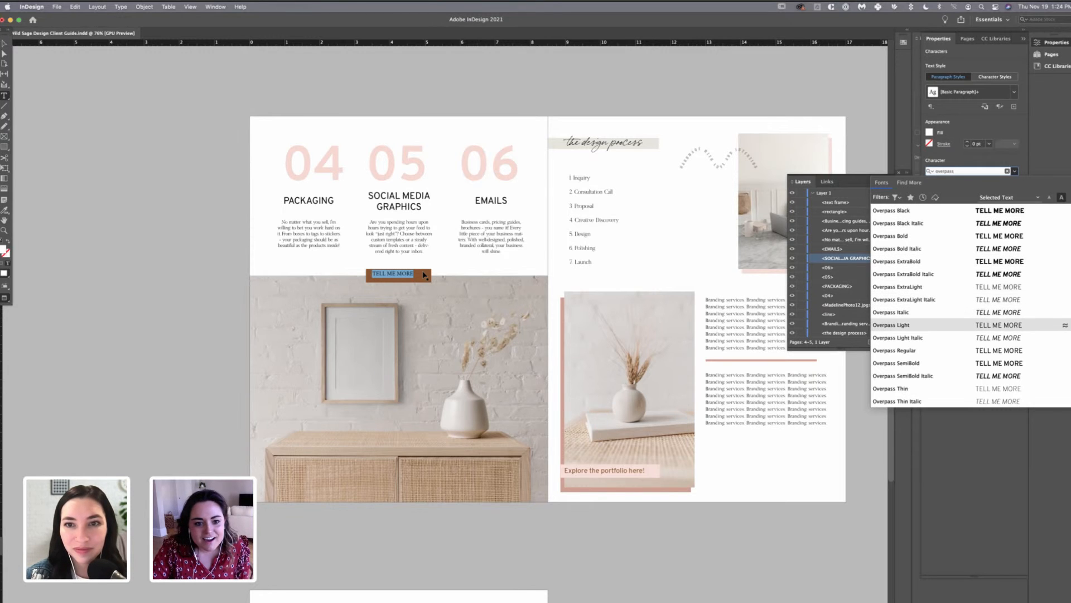
{"action": "key", "text": "Return"}
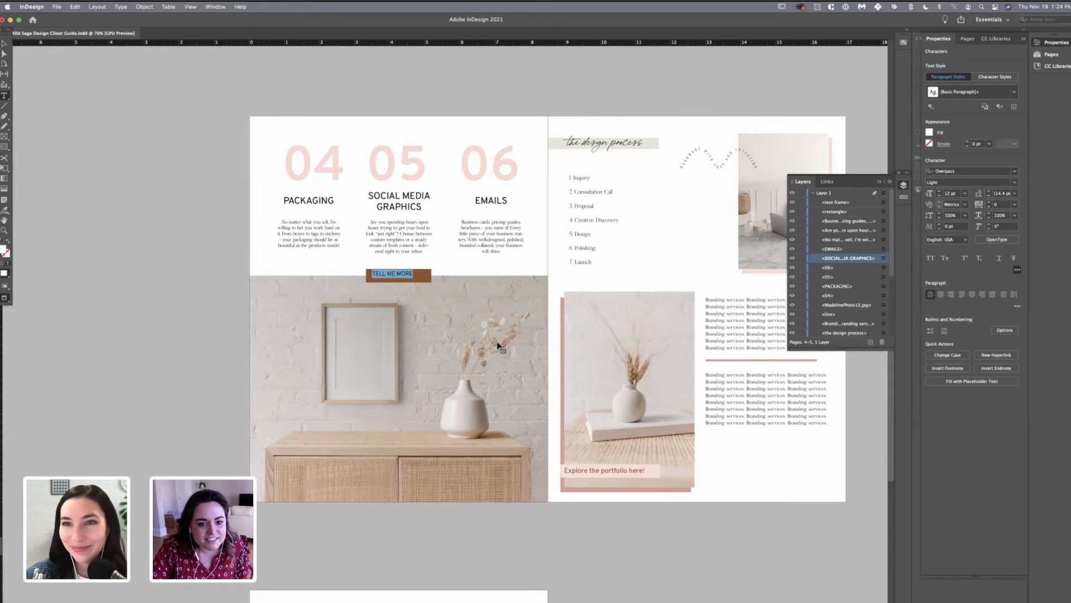
- Centre-align the "TELL ME MORE" text and centre its shortened frame within the brown bar
{"action": "key", "text": "Escape"}
{"action": "key", "text": "super+shift+c"}
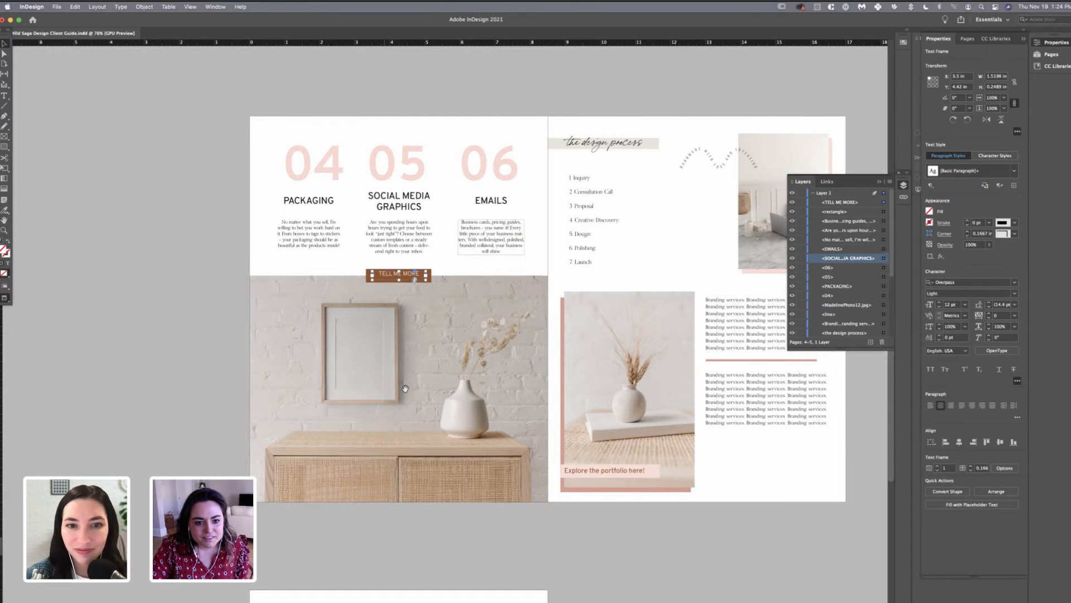
{"action": "left_click_drag", "start_coordinate": [400, 279], "coordinate": [399, 276]}
{"action": "left_click", "coordinate": [188, 332]}
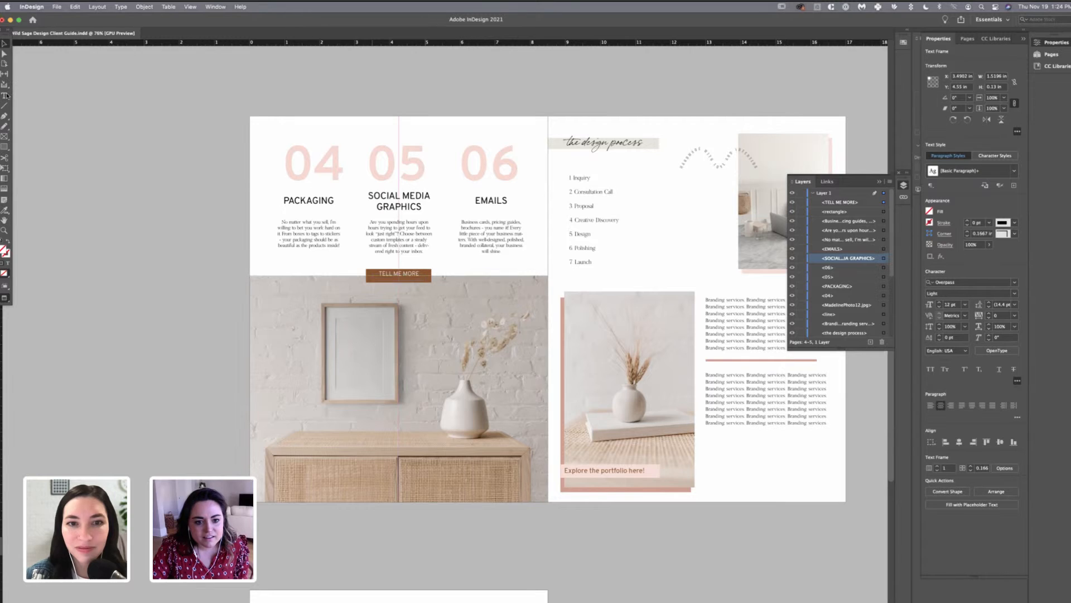
{"action": "left_click", "coordinate": [7, 95]}
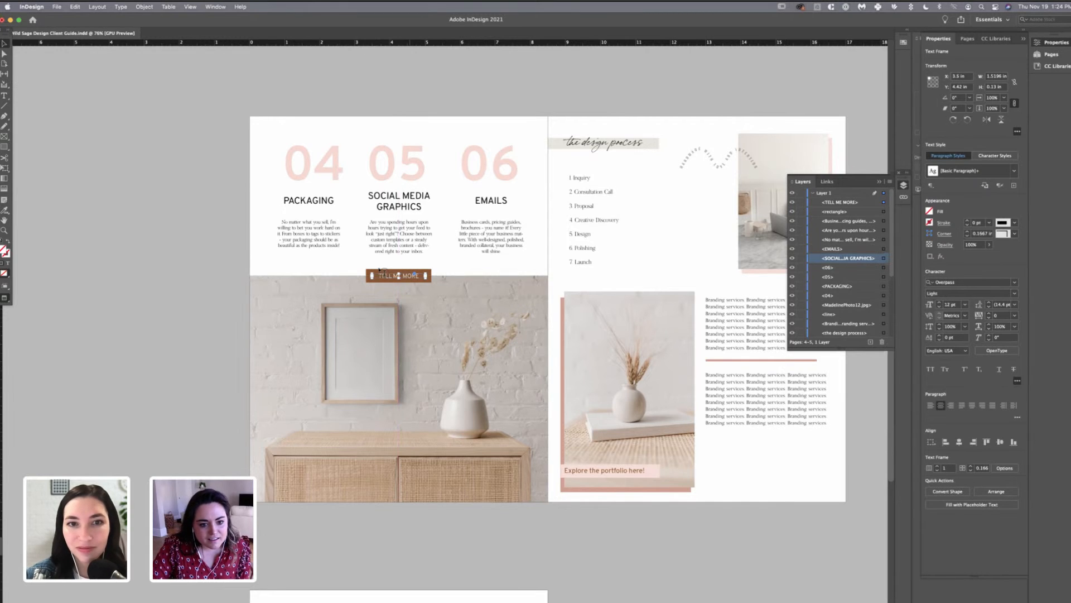
{"action": "left_click_drag", "start_coordinate": [373, 273], "coordinate": [431, 282]}
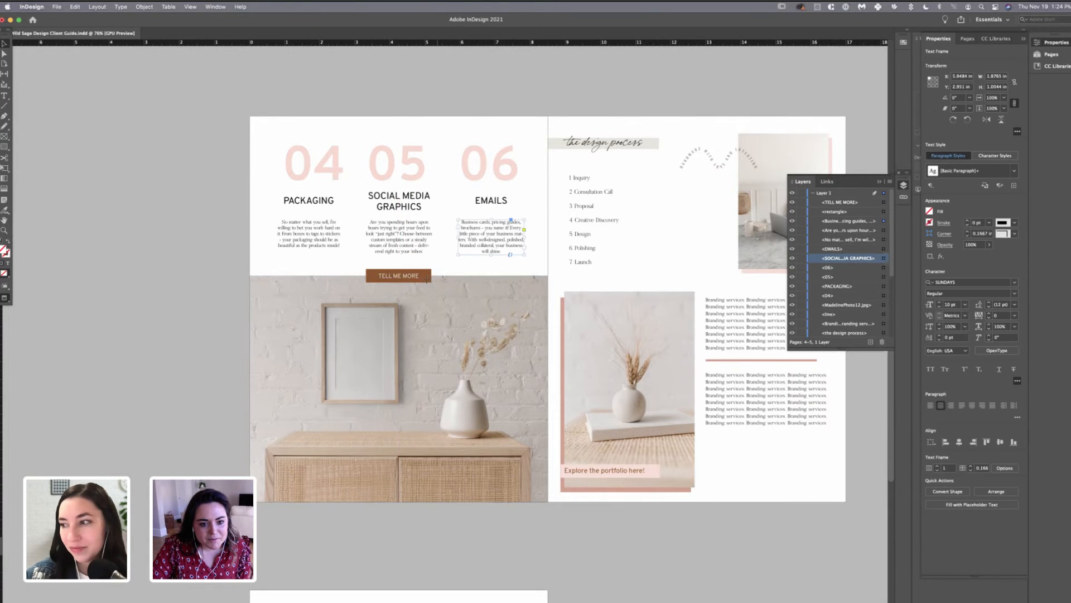
- Align the "TELL ME MORE" text and brown bar on their horizontal centres and shift both slightly to line up with the middle column
{"action": "double_click", "coordinate": [390, 272]}
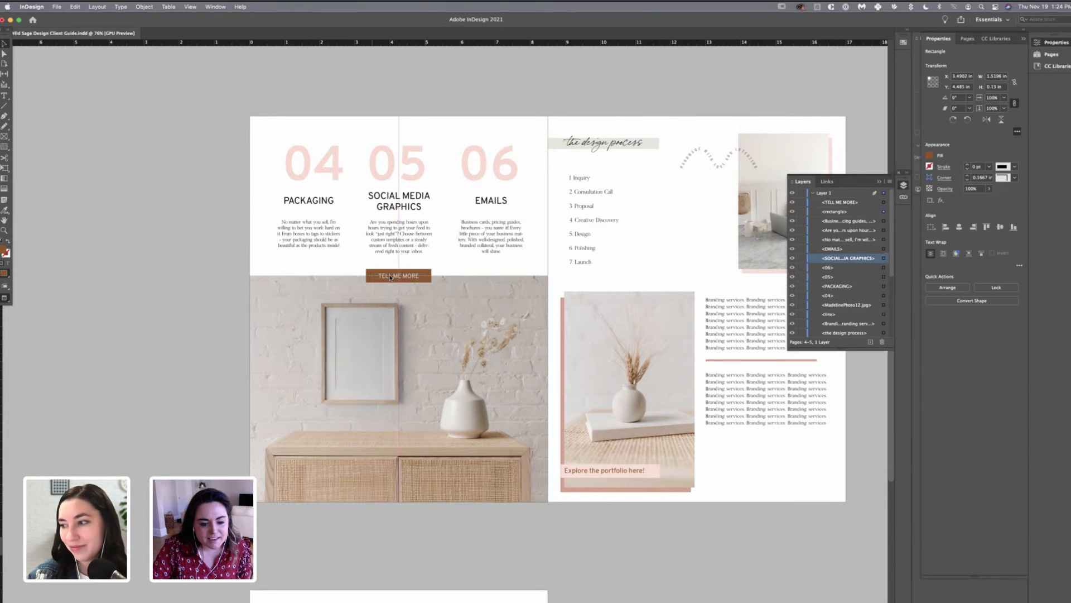
{"action": "scroll", "coordinate": [426, 275], "scroll_direction": "up", "scroll_amount": 5}
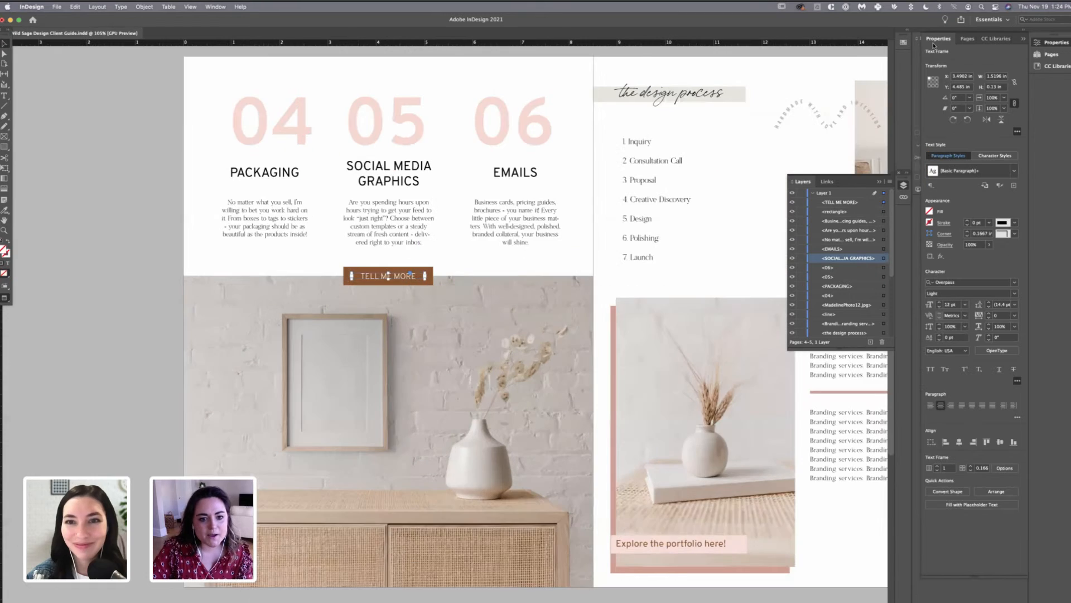
{"action": "left_click_drag", "start_coordinate": [431, 284], "coordinate": [429, 283]}
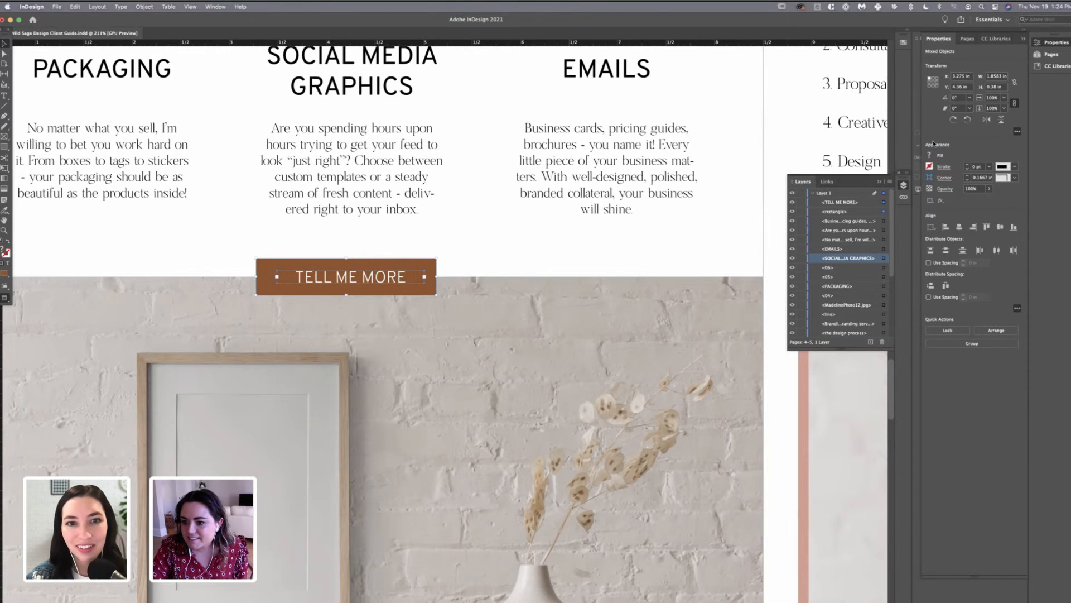
{"action": "left_click", "coordinate": [959, 227]}
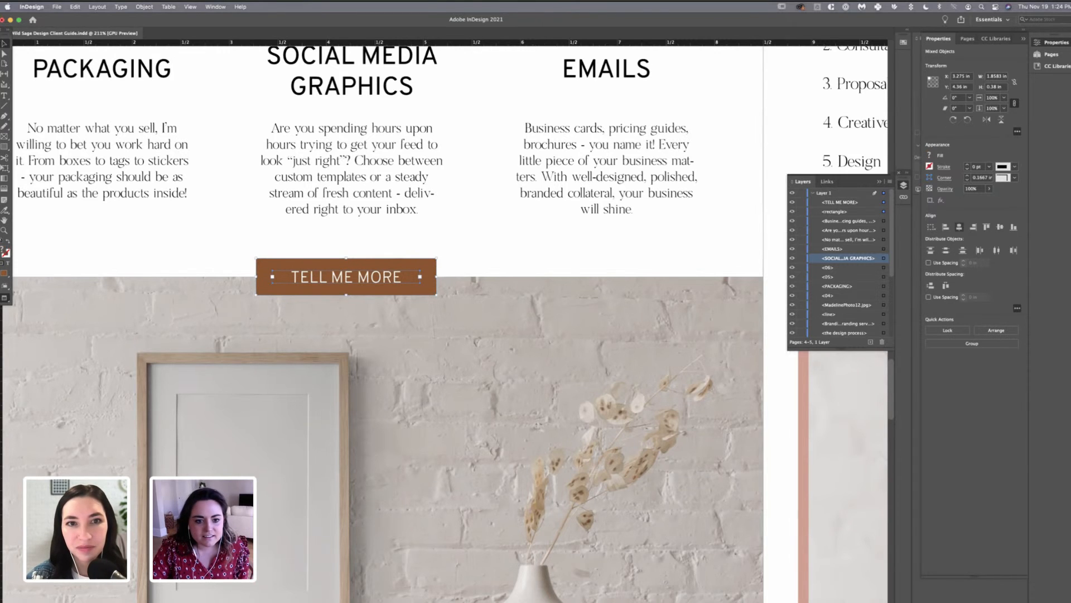
{"action": "left_click_drag", "start_coordinate": [346, 277], "coordinate": [350, 277]}
{"action": "left_click", "coordinate": [391, 243]}
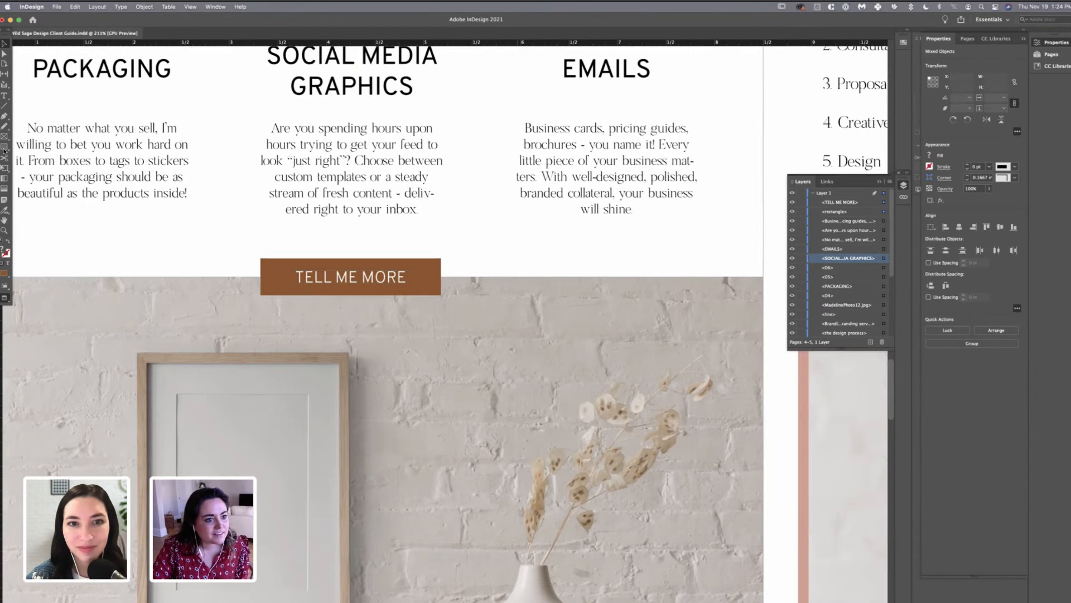
- Switch the workspace to Interactive for PDF
{"action": "key", "text": "t"}
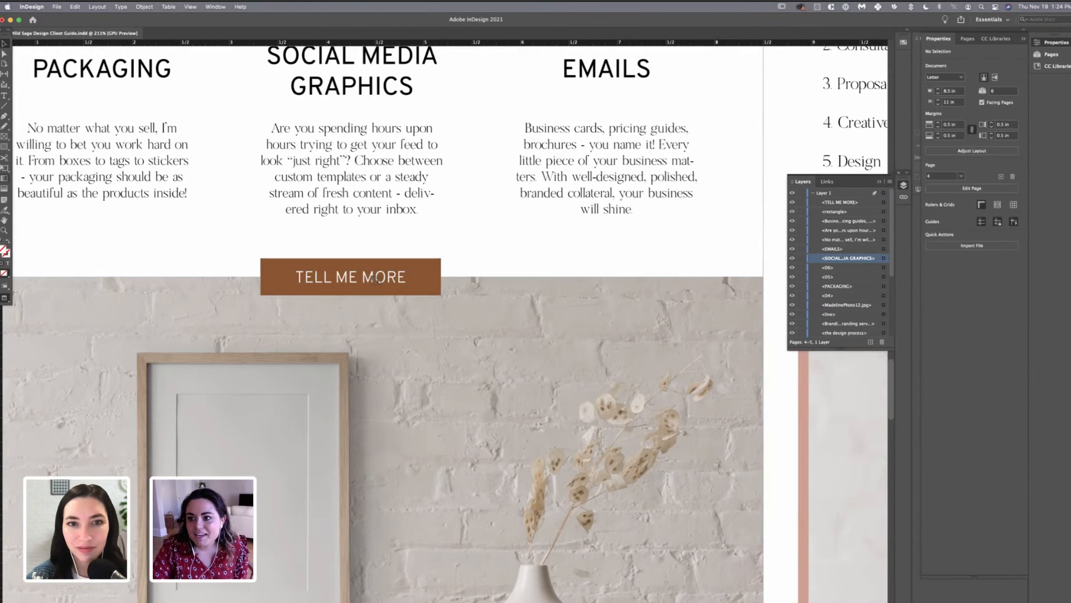
{"action": "left_click", "coordinate": [991, 19]}
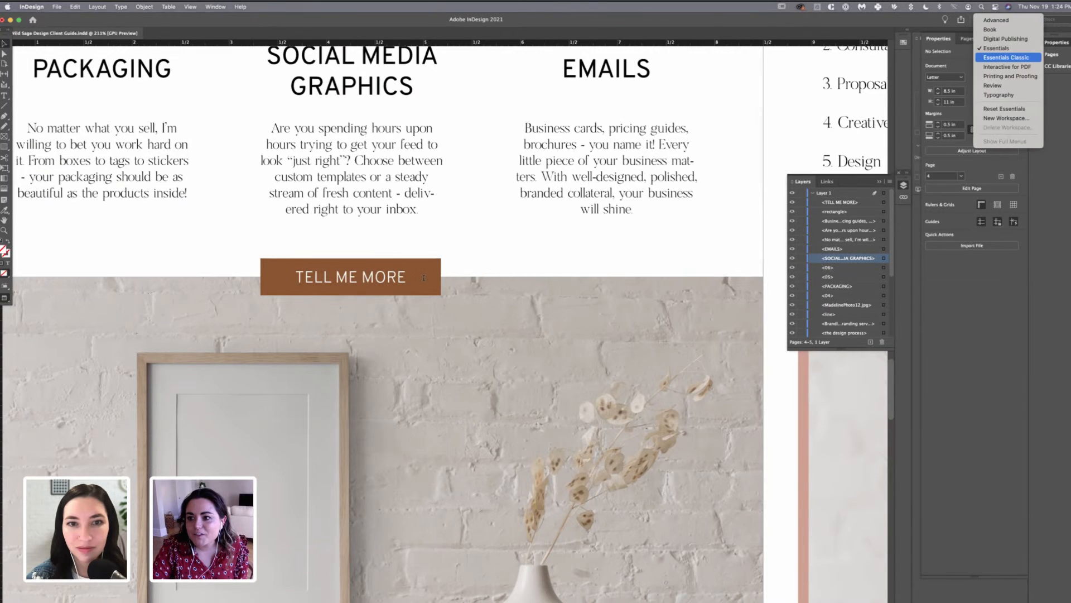
{"action": "left_click", "coordinate": [1008, 66]}
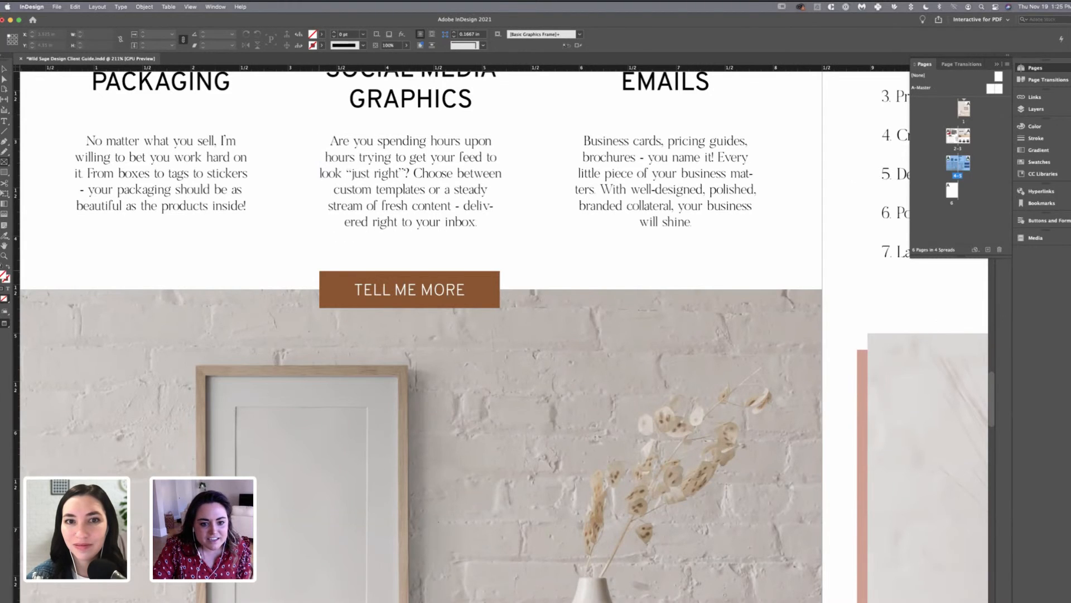
- Convert the brown bar behind the "TELL ME MORE" text to an interactive button
{"action": "left_click", "coordinate": [440, 302]}
{"action": "left_click_drag", "start_coordinate": [486, 303], "coordinate": [500, 307]}
{"action": "right_click", "coordinate": [500, 308]}
{"action": "mouse_move", "coordinate": [520, 506]}
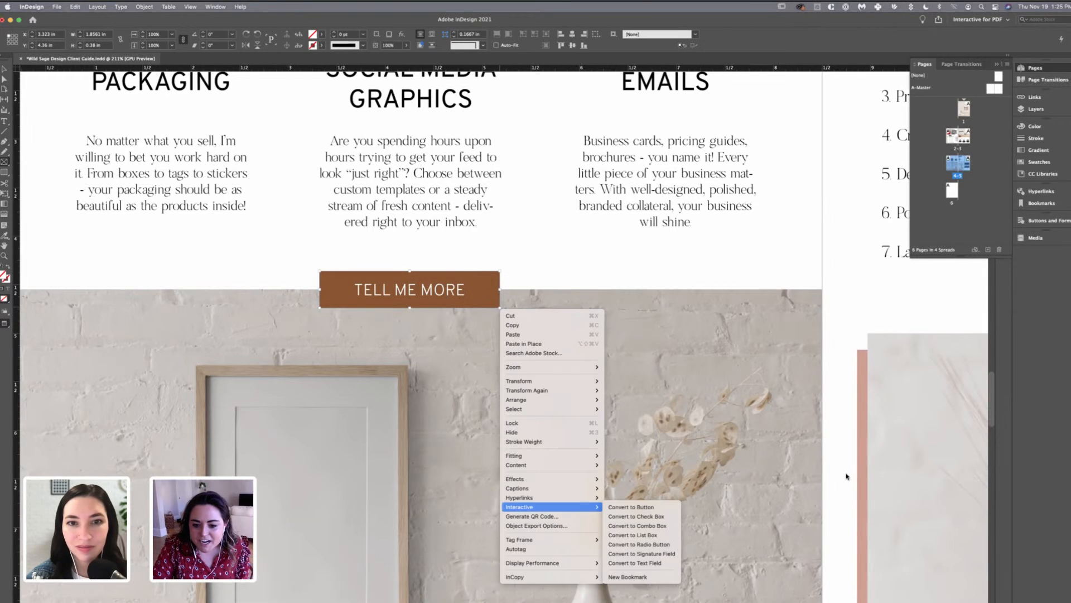
{"action": "key", "text": "Right"}
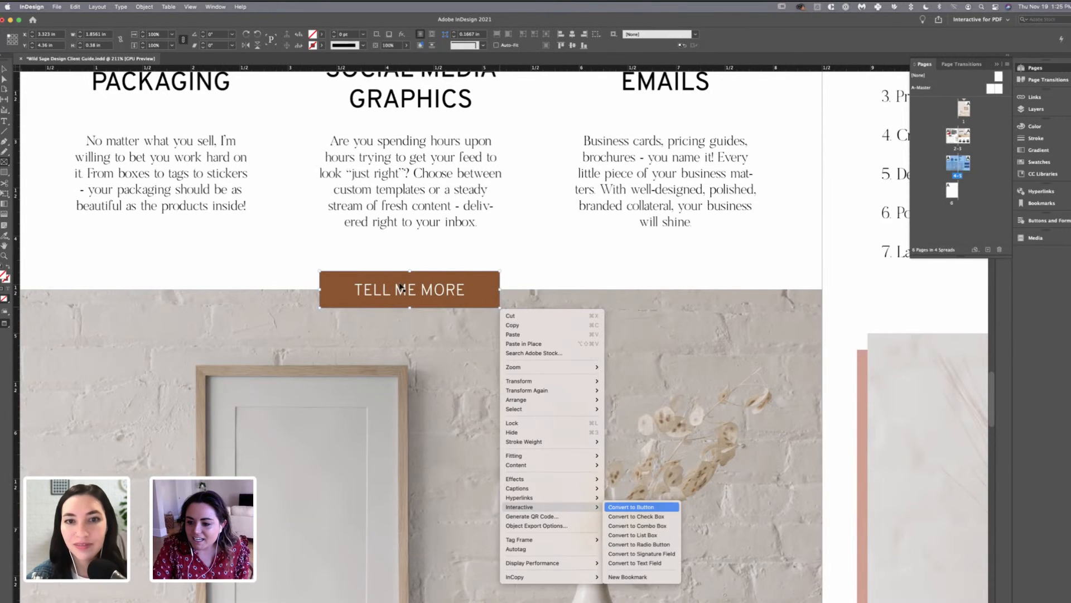
{"action": "key", "text": "Return"}
{"action": "left_click", "coordinate": [930, 262]}
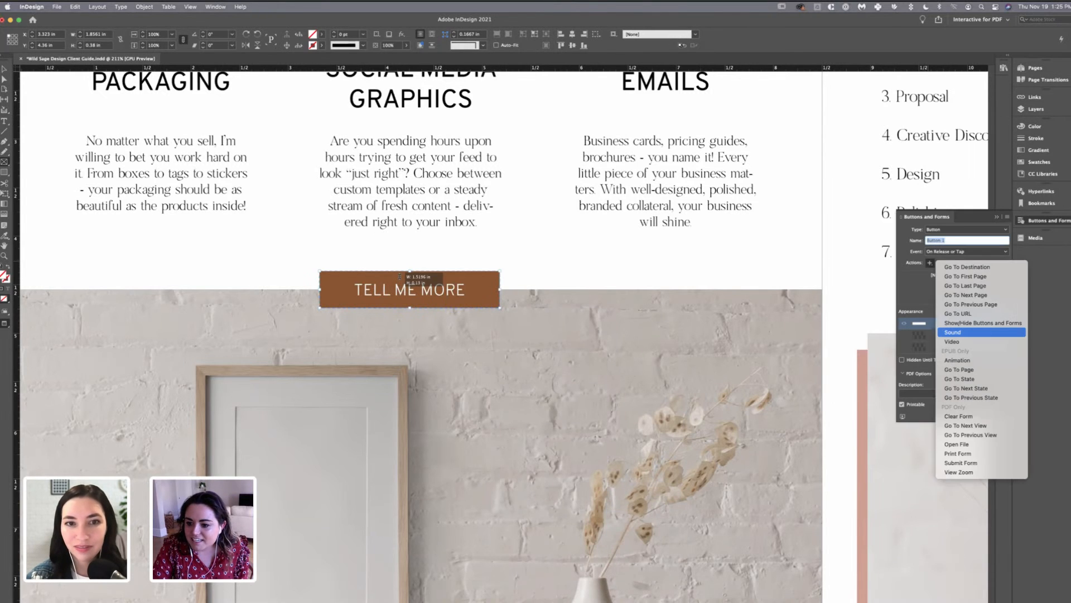
{"action": "key", "text": "Down"}
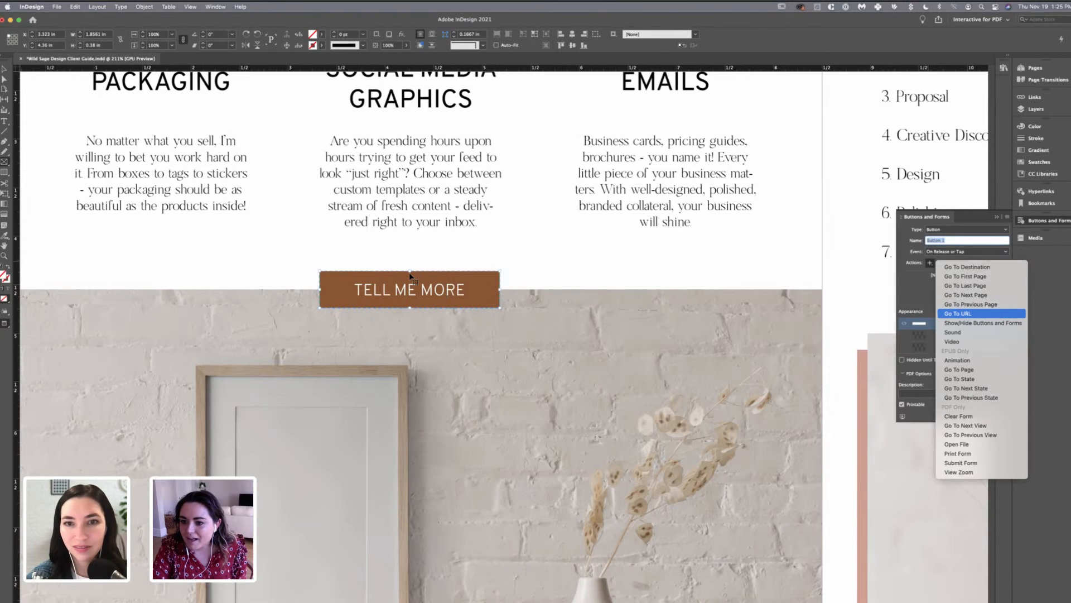
{"action": "key", "text": "Return"}
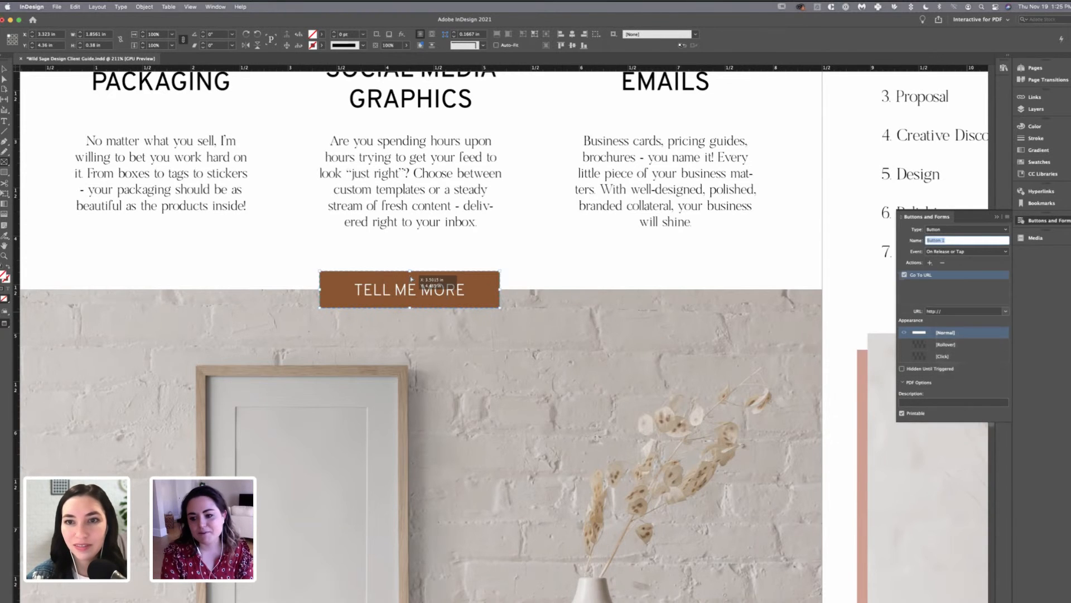
{"action": "type", "text": "wilds"}
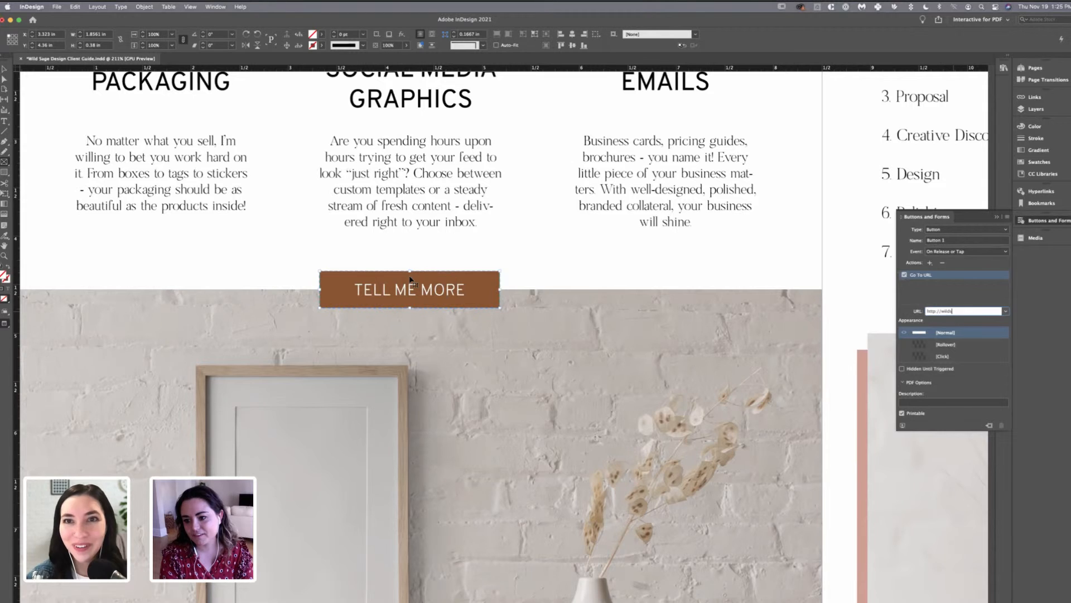
{"action": "type", "text": "agedesign.com/"}
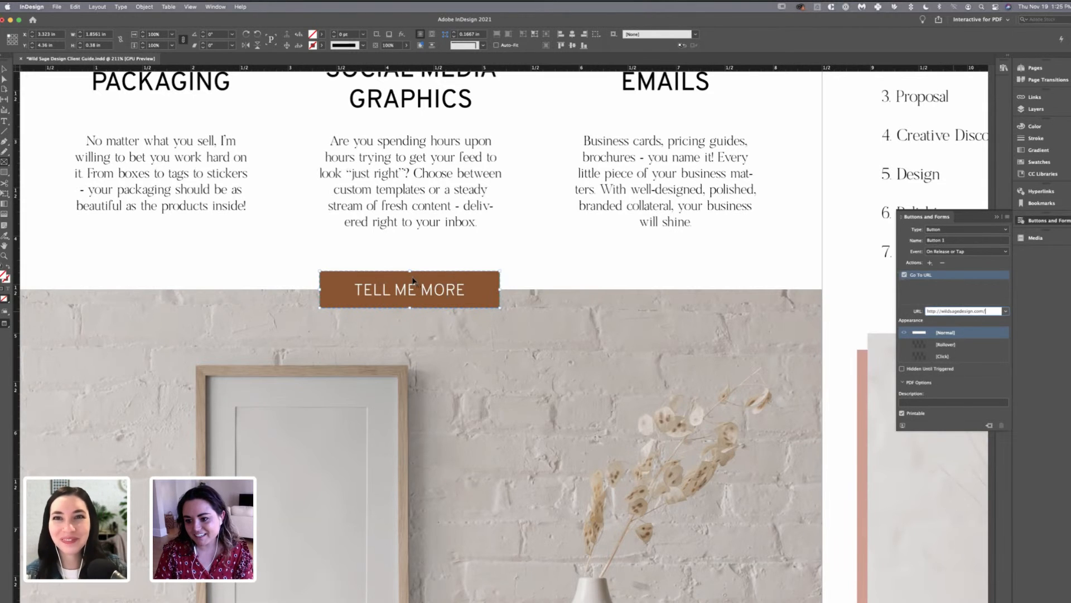
{"action": "left_click", "coordinate": [914, 356]}
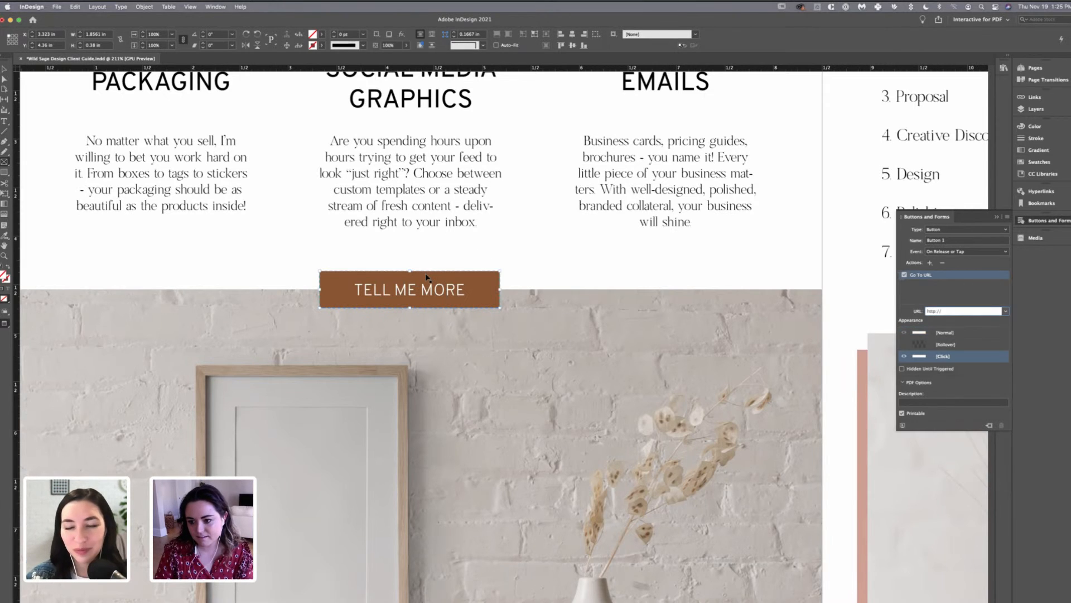
{"action": "left_click", "coordinate": [946, 332]}
{"action": "type", "text": "ldsagedesign.com"}
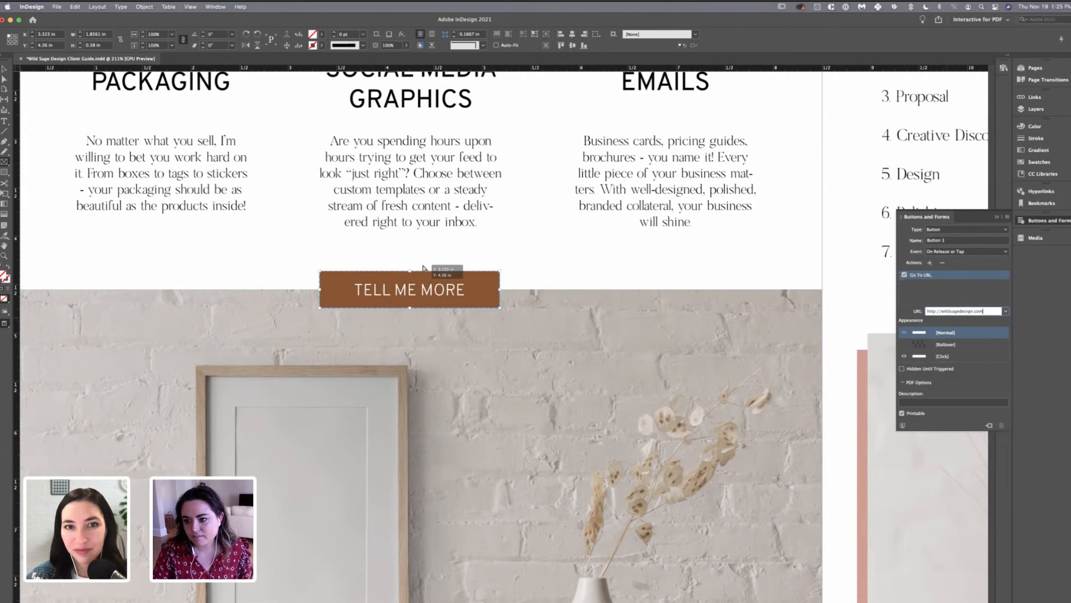
{"action": "left_click", "coordinate": [424, 268]}
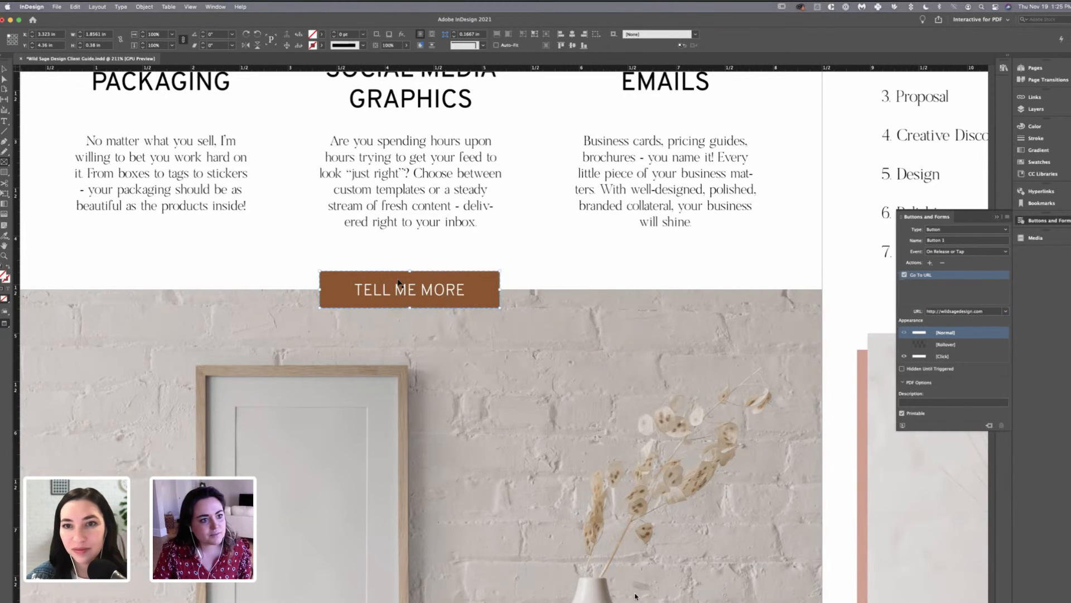
{"action": "left_click", "coordinate": [398, 281]}
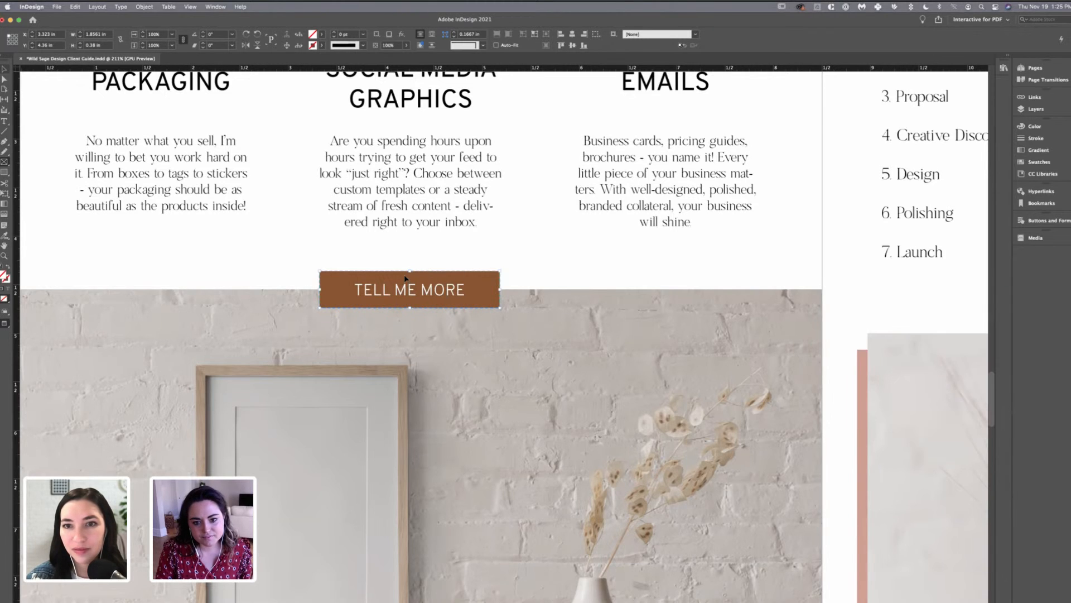
- Review the spread with the services page and the design process page, along with the blank page below it
{"action": "scroll", "coordinate": [984, 234], "scroll_direction": "down", "scroll_amount": 10}
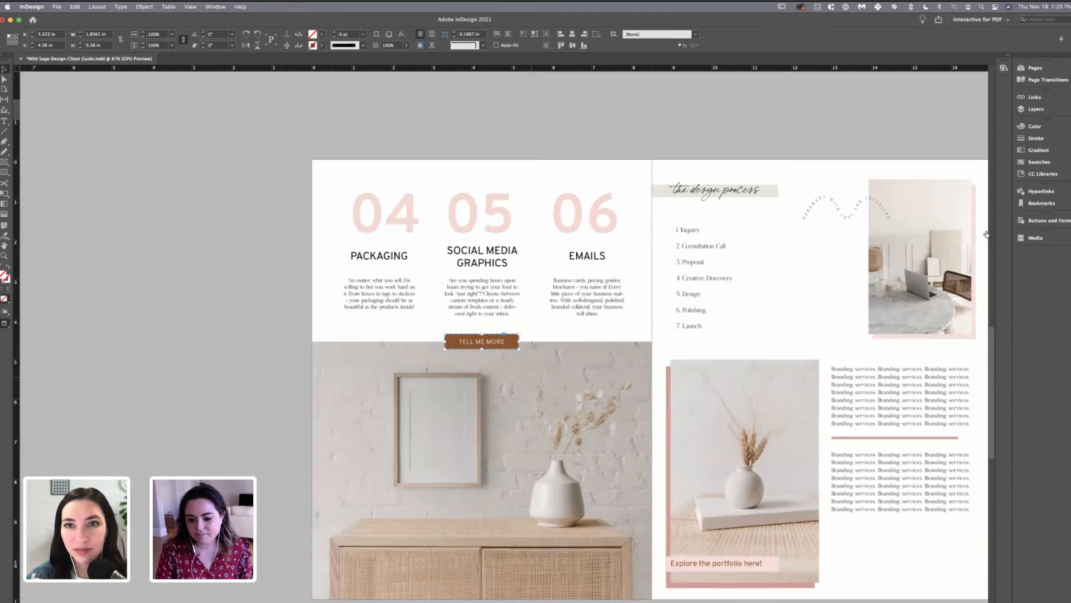
{"action": "scroll", "coordinate": [974, 231], "scroll_direction": "down", "scroll_amount": 4}
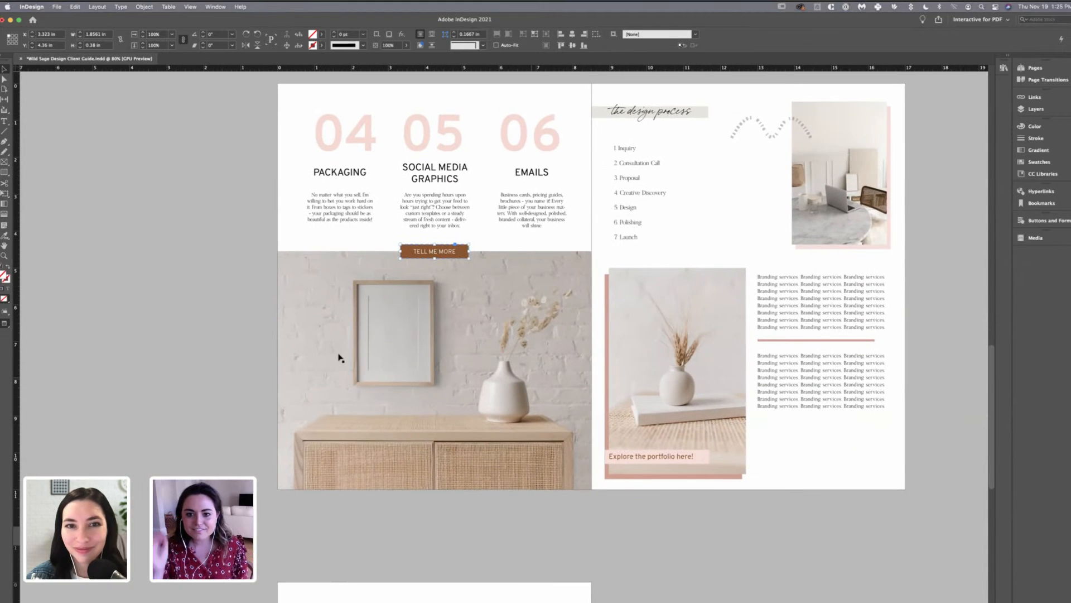
{"action": "left_click", "coordinate": [392, 278]}
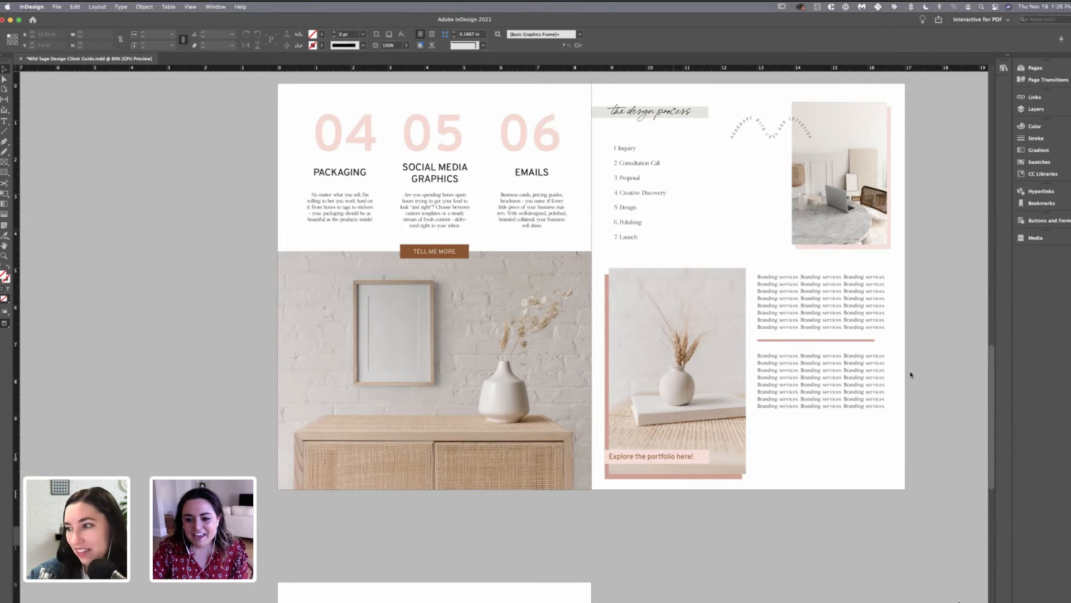
{"action": "scroll", "coordinate": [898, 359], "scroll_direction": "down", "scroll_amount": 1}
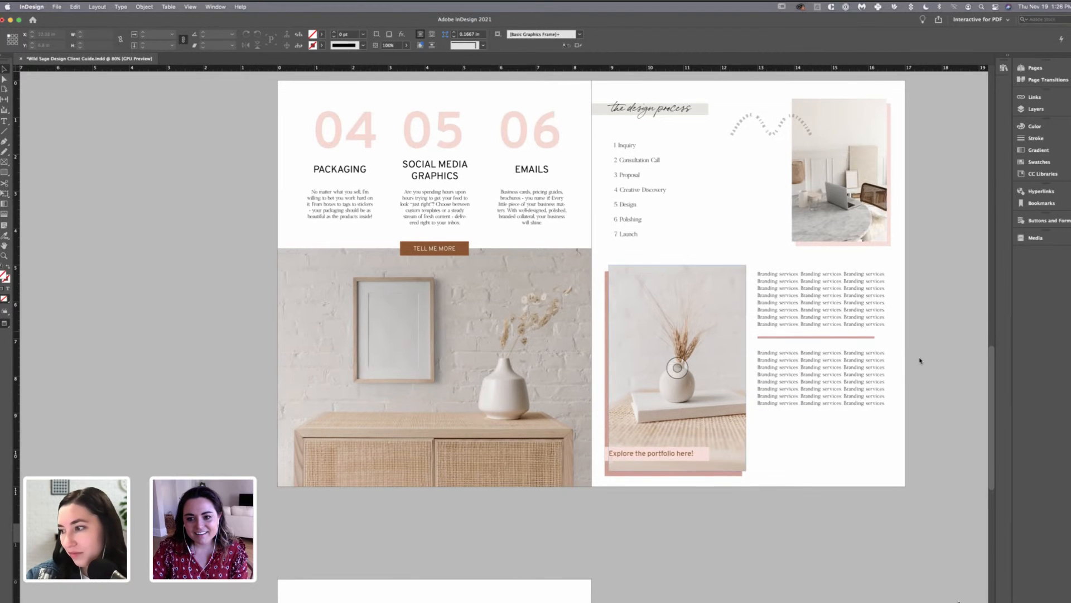
{"action": "scroll", "coordinate": [915, 358], "scroll_direction": "down", "scroll_amount": 3}
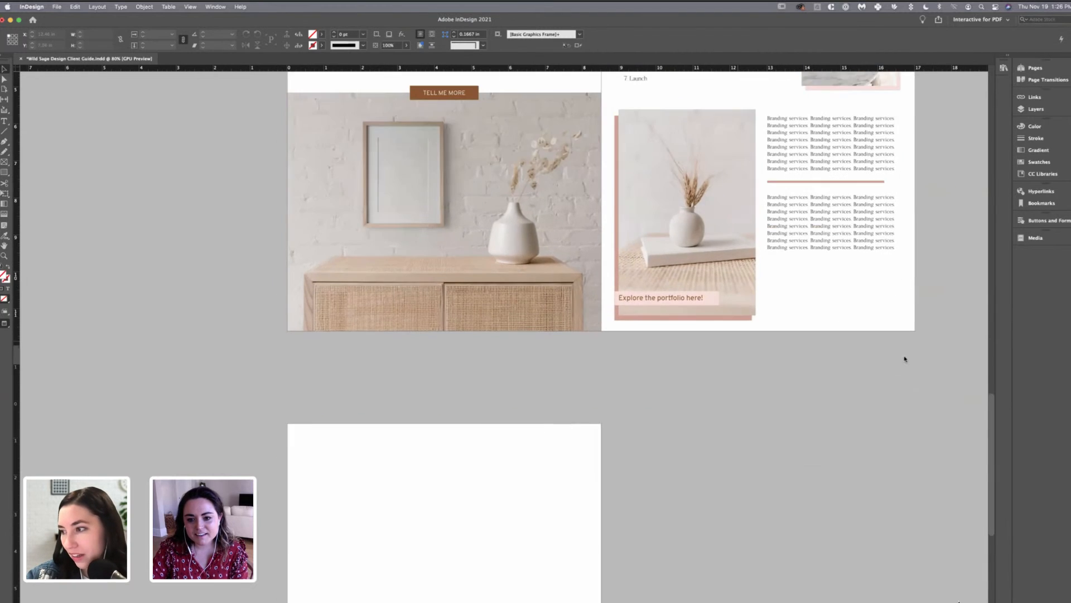
{"action": "scroll", "coordinate": [901, 359], "scroll_direction": "up", "scroll_amount": 5}
{"action": "scroll", "coordinate": [906, 351], "scroll_direction": "up", "scroll_amount": 5}
{"action": "scroll", "coordinate": [906, 351], "scroll_direction": "down", "scroll_amount": 8}
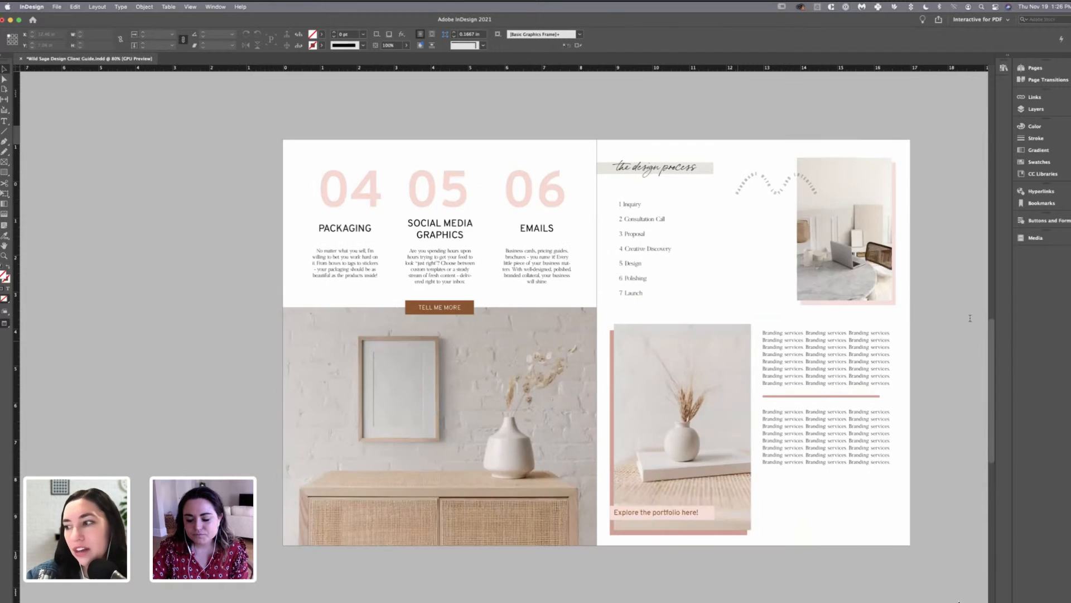
{"action": "double_click", "coordinate": [830, 313]}
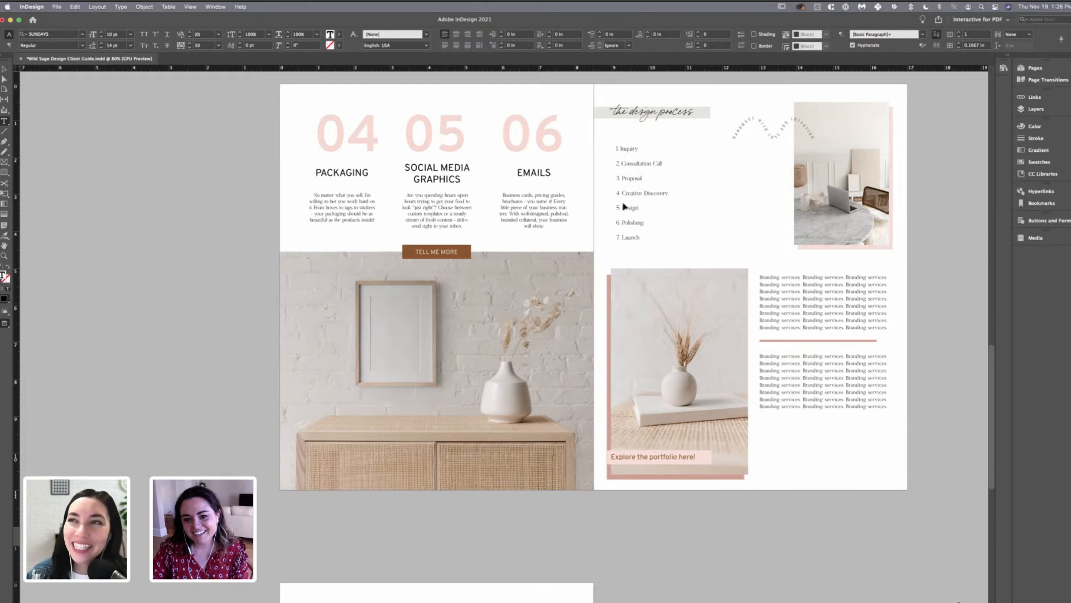
{"action": "key", "text": "super+a"}
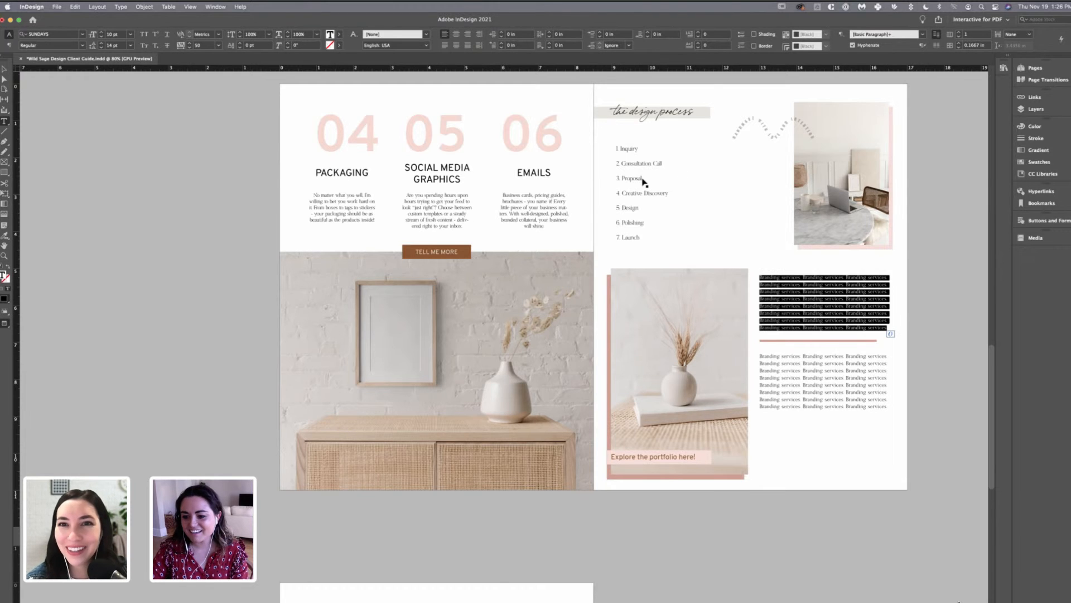
{"action": "key", "text": "Escape"}
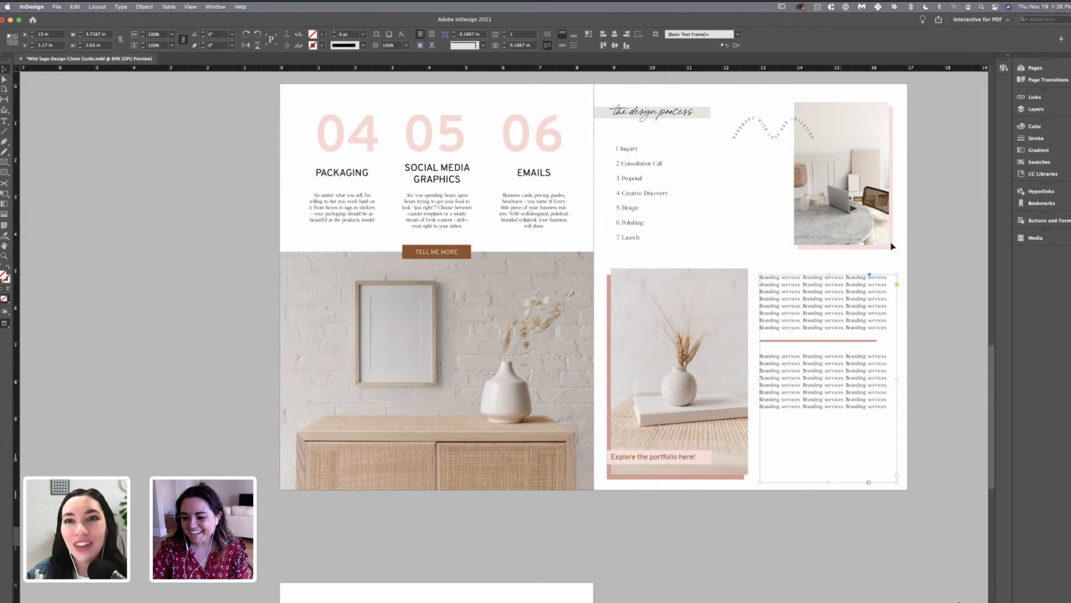
{"action": "left_click", "coordinate": [767, 128]}
{"action": "scroll", "coordinate": [767, 128], "scroll_direction": "down", "scroll_amount": 2}
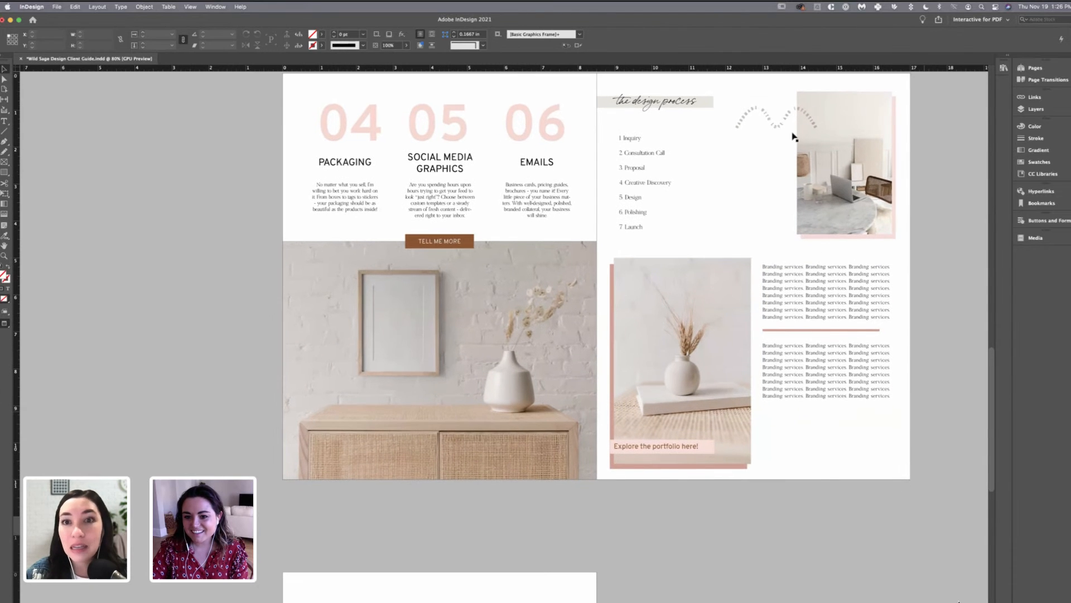
{"action": "scroll", "coordinate": [731, 275], "scroll_direction": "down", "scroll_amount": 1}
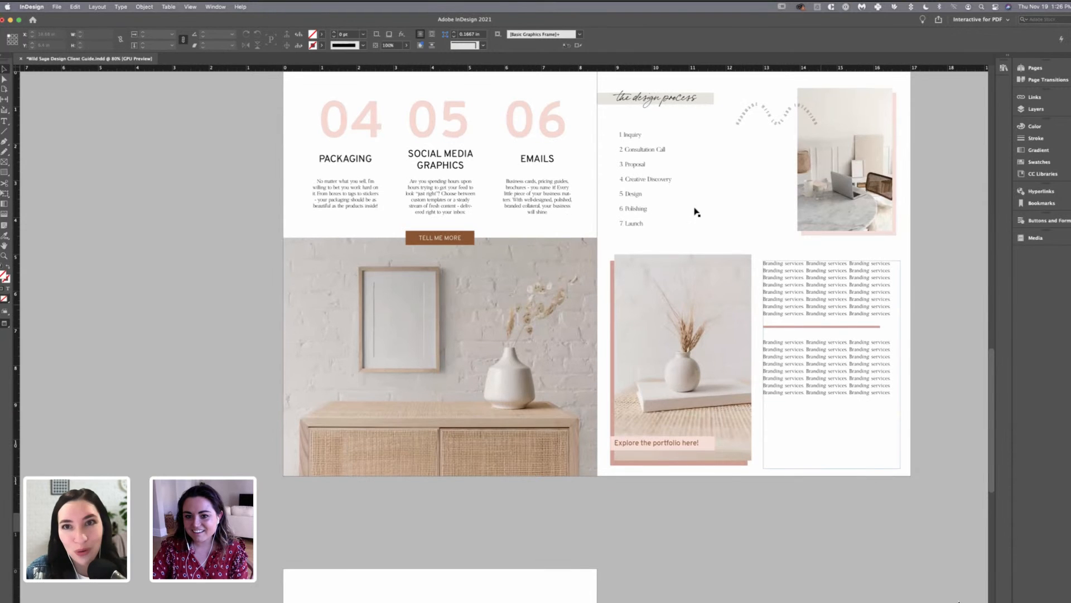
{"action": "key", "text": "Return"}
{"action": "key", "text": "super+a"}
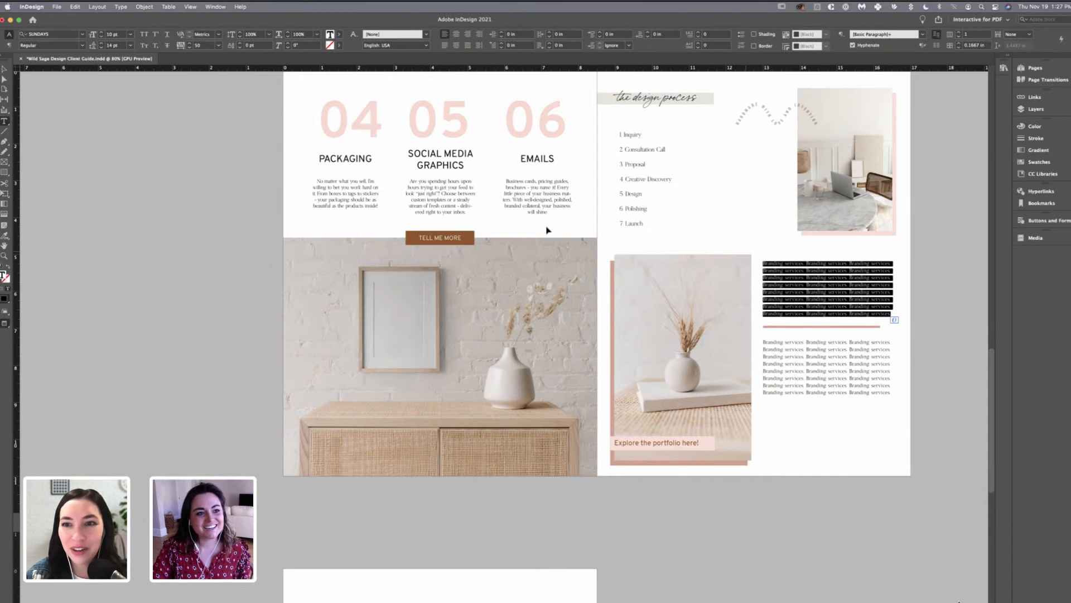
{"action": "key", "text": "Escape"}
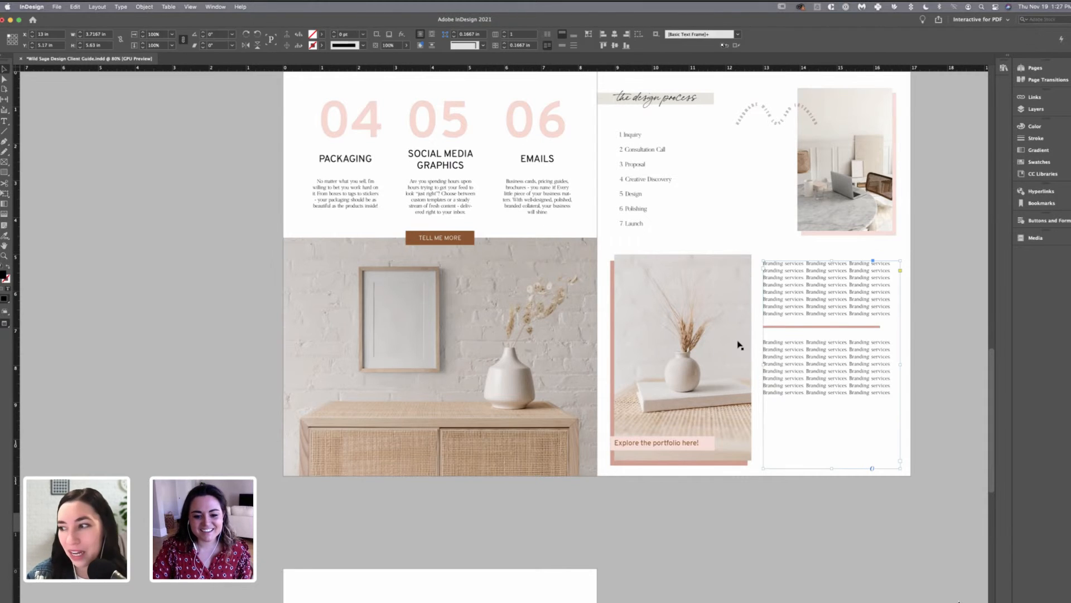
- Try to place MadelinePhoto34.jpg on the blank last page, undoing its placement into the branding services text frame
{"action": "scroll", "coordinate": [738, 343], "scroll_direction": "down", "scroll_amount": 5}
{"action": "scroll", "coordinate": [830, 314], "scroll_direction": "down", "scroll_amount": 5}
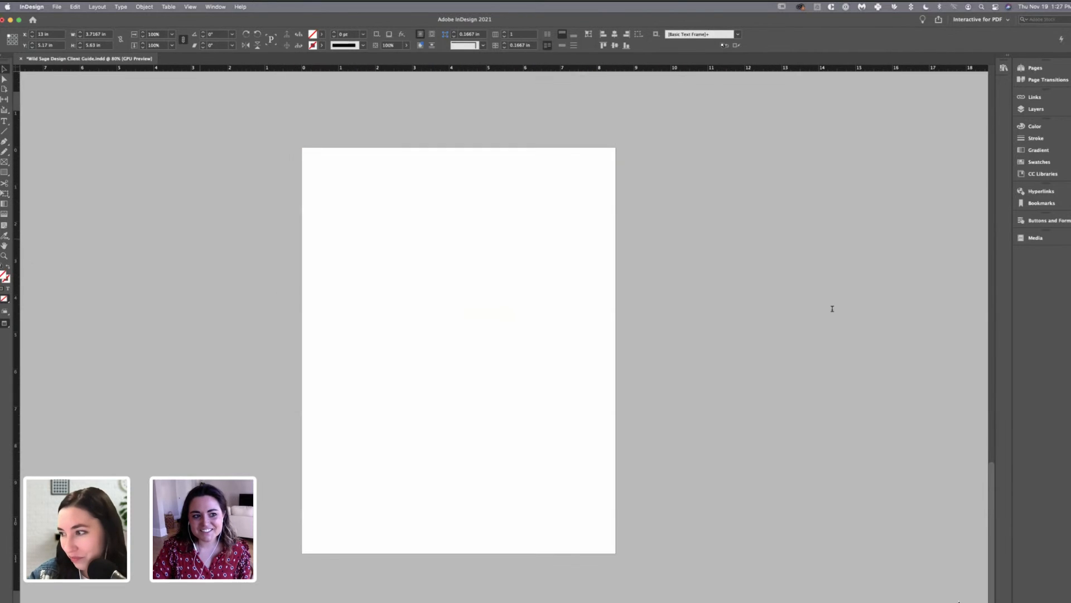
{"action": "left_click", "coordinate": [56, 7]}
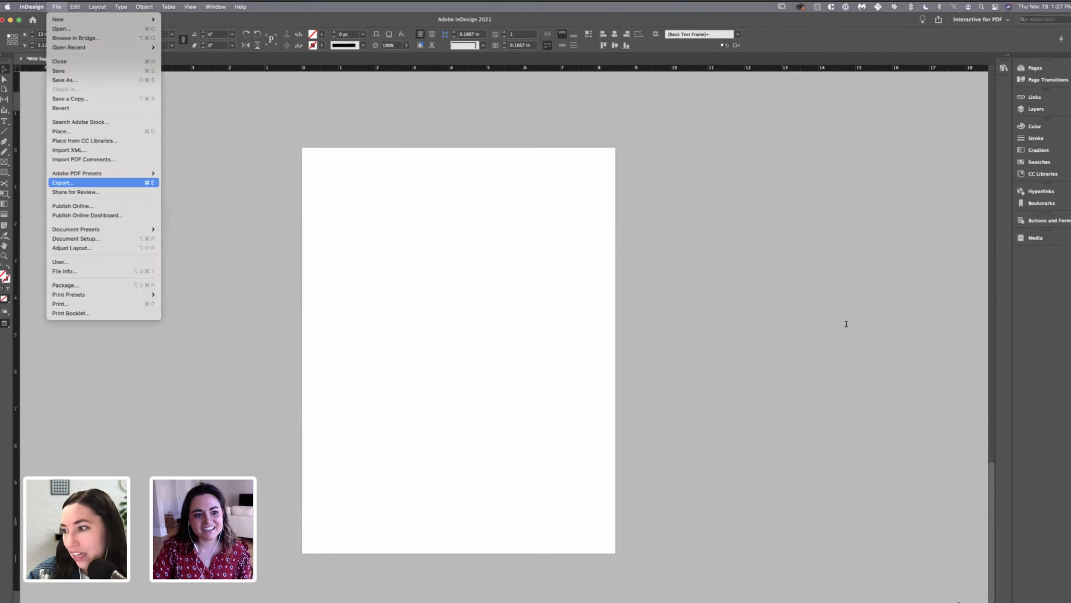
{"action": "key", "text": "Return"}
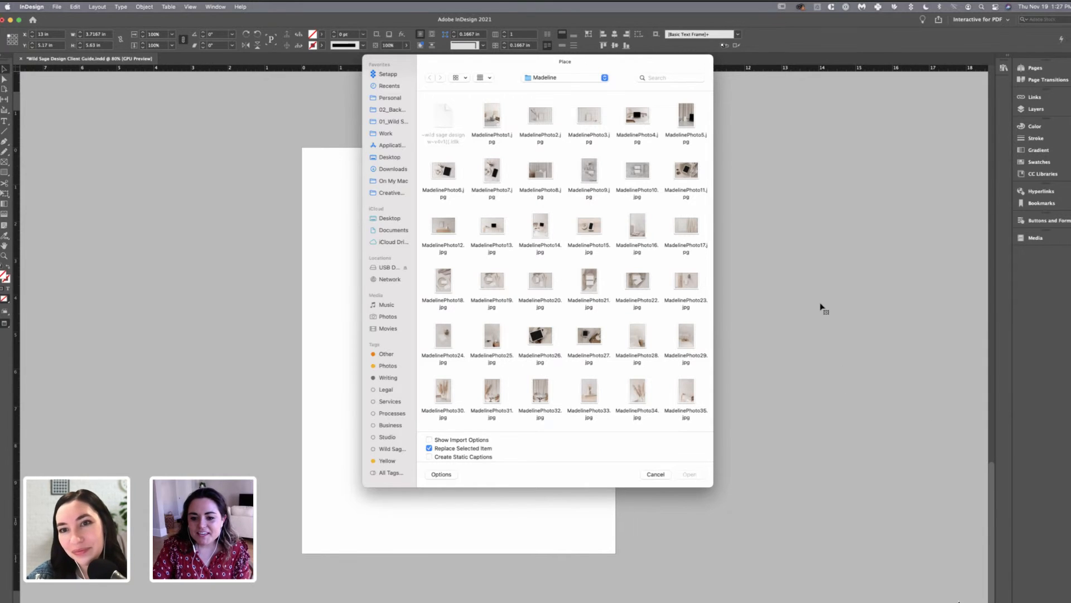
{"action": "left_click", "coordinate": [637, 392]}
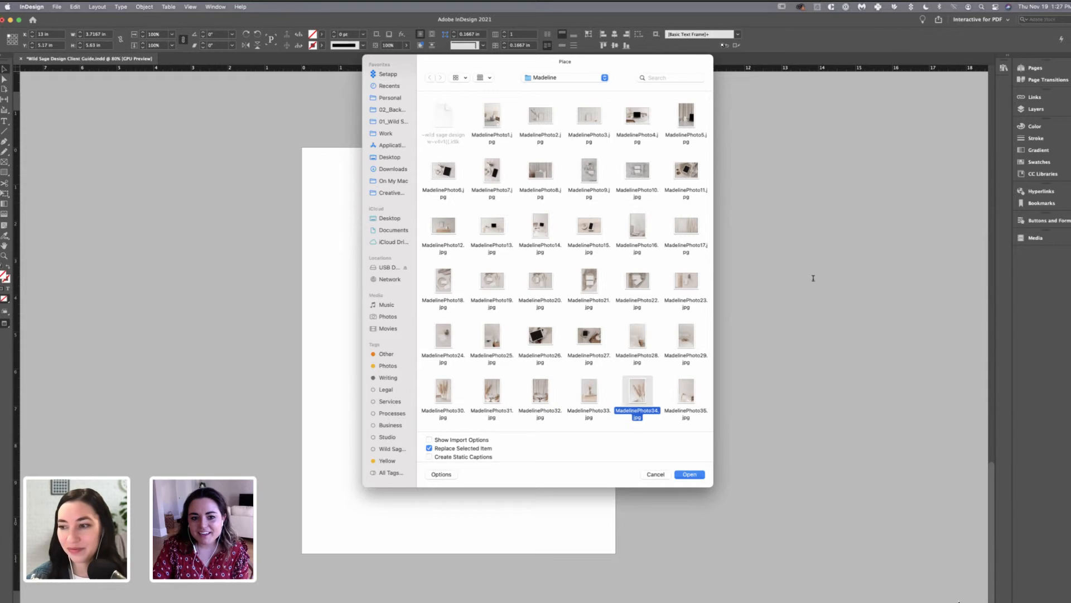
{"action": "key", "text": "Return"}
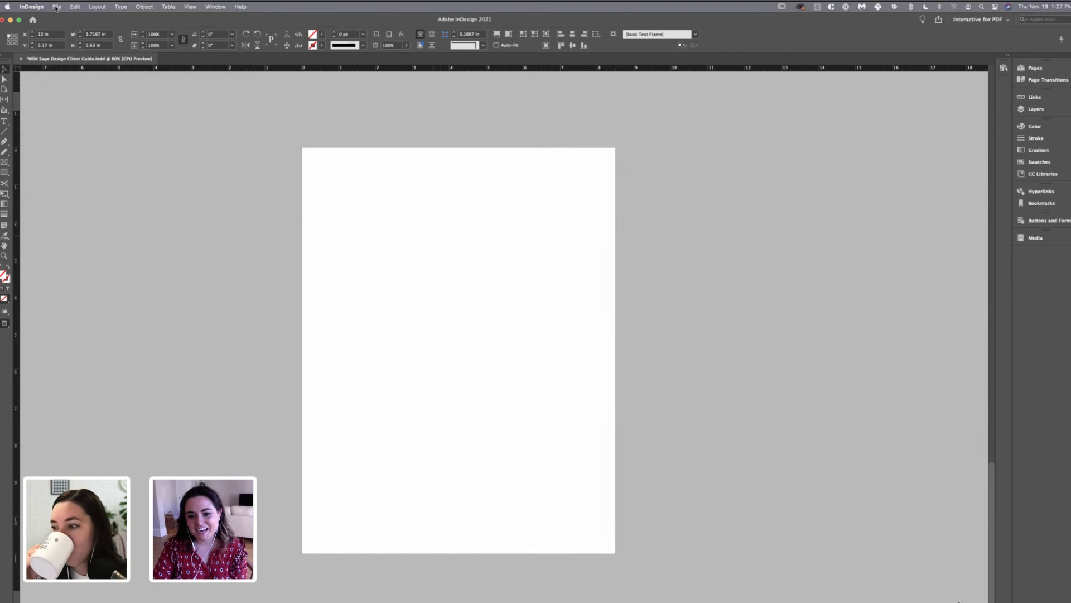
{"action": "scroll", "coordinate": [80, 39], "scroll_direction": "down", "scroll_amount": 5}
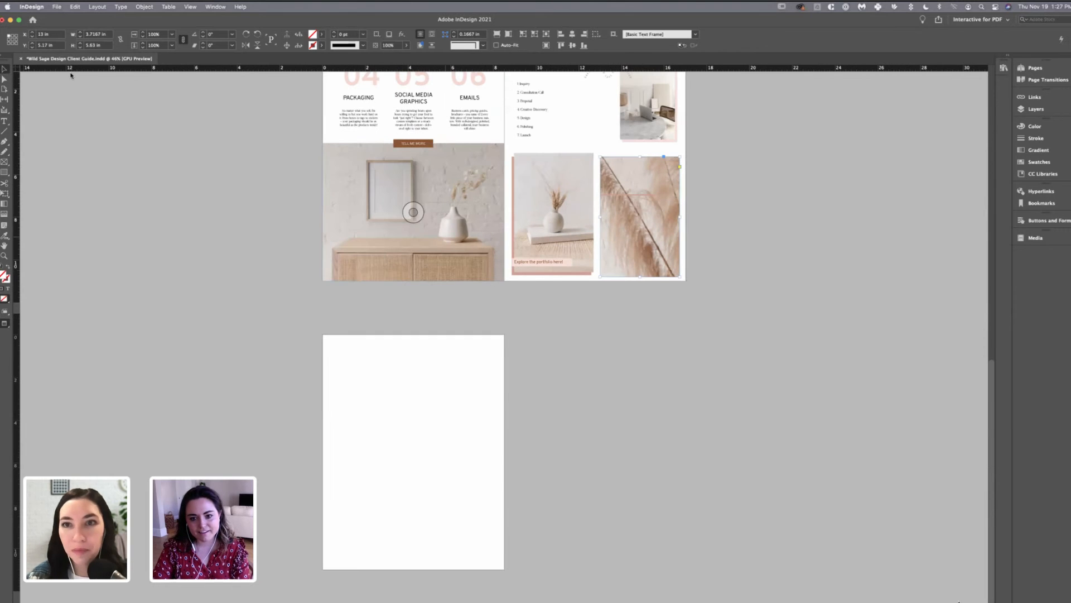
{"action": "key", "text": "super+z"}
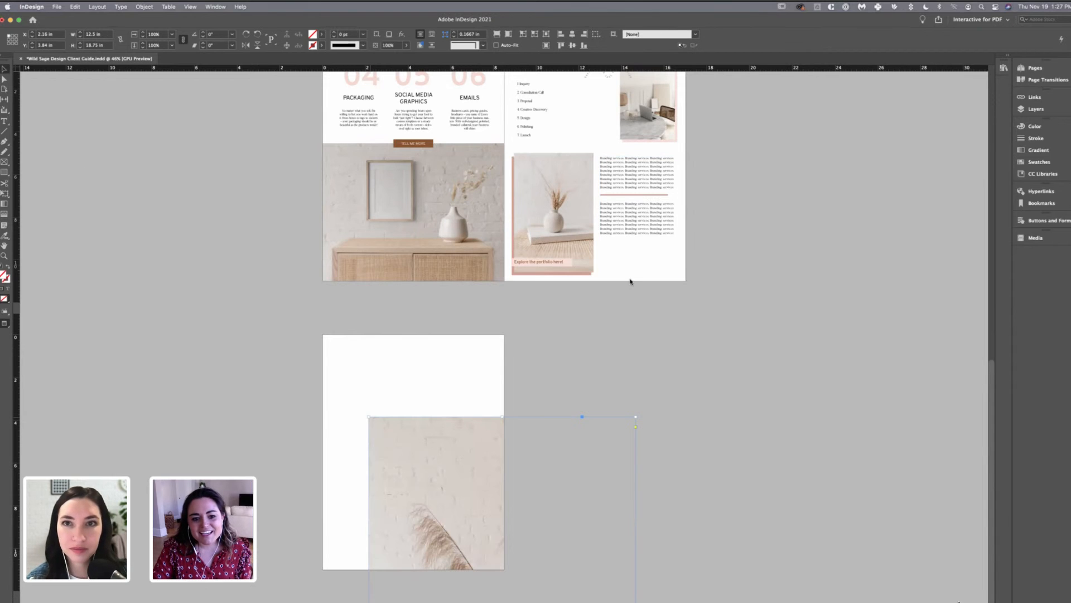
- Try positioning the pampas grass photo from the last page's top edge downward, and remove it
{"action": "left_click_drag", "start_coordinate": [599, 477], "coordinate": [575, 395]}
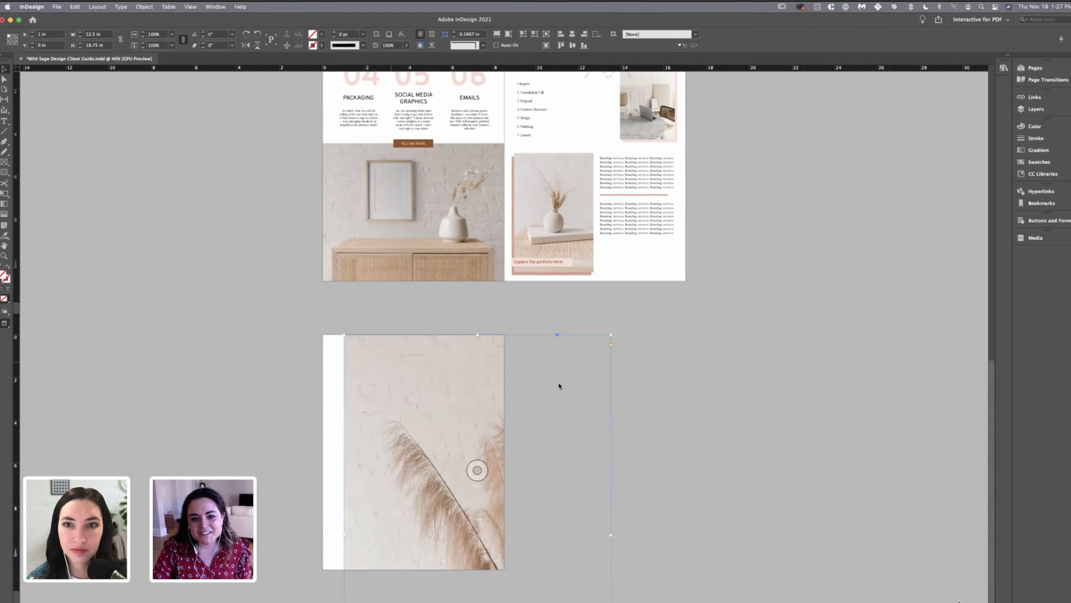
{"action": "scroll", "coordinate": [538, 378], "scroll_direction": "down", "scroll_amount": 5}
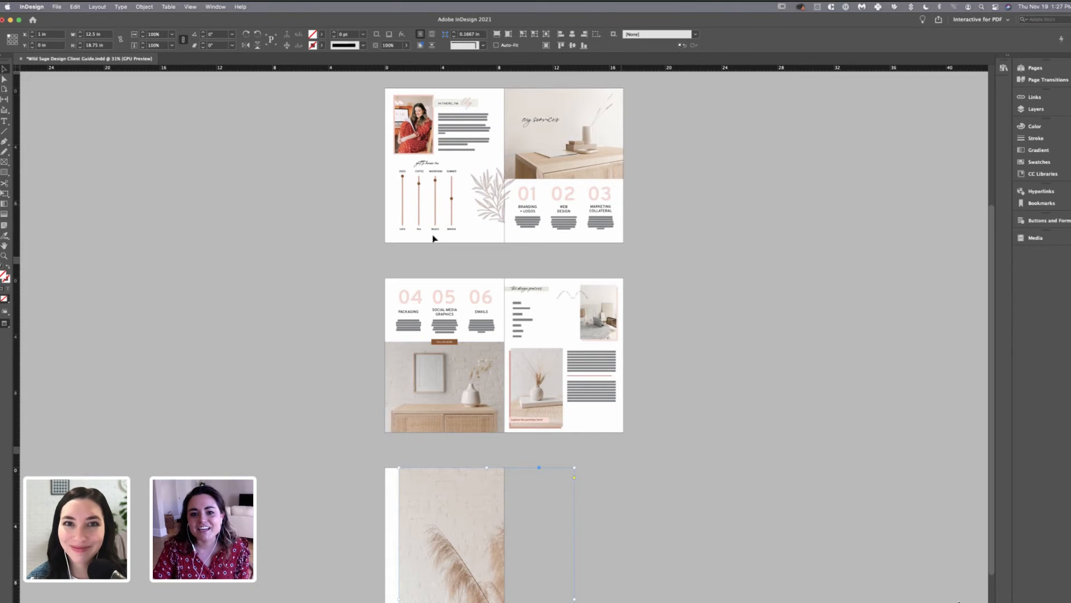
{"action": "scroll", "coordinate": [653, 199], "scroll_direction": "up", "scroll_amount": 4}
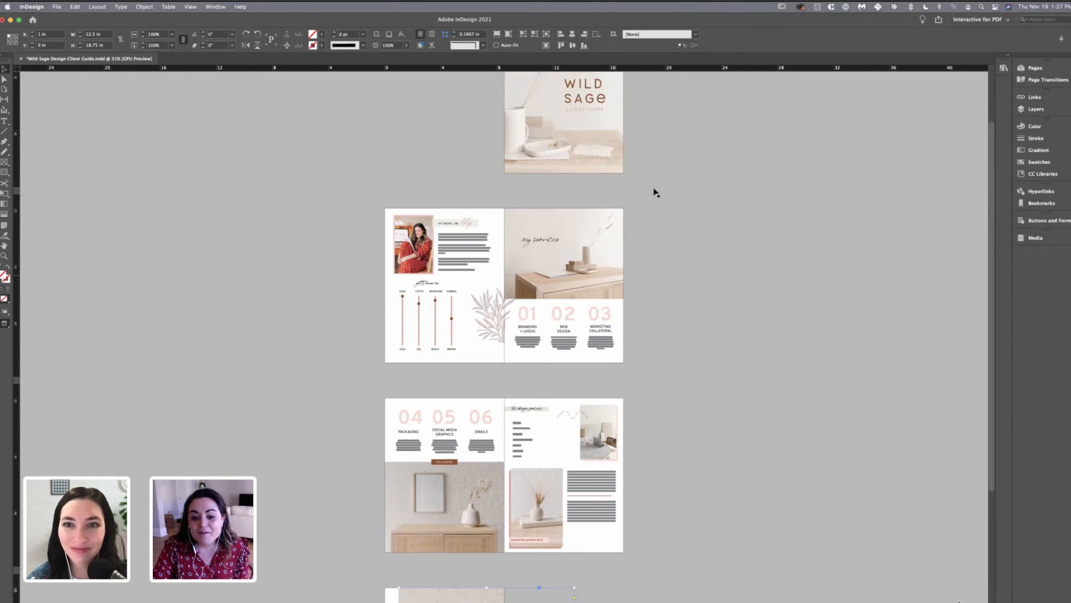
{"action": "scroll", "coordinate": [669, 221], "scroll_direction": "down", "scroll_amount": 6}
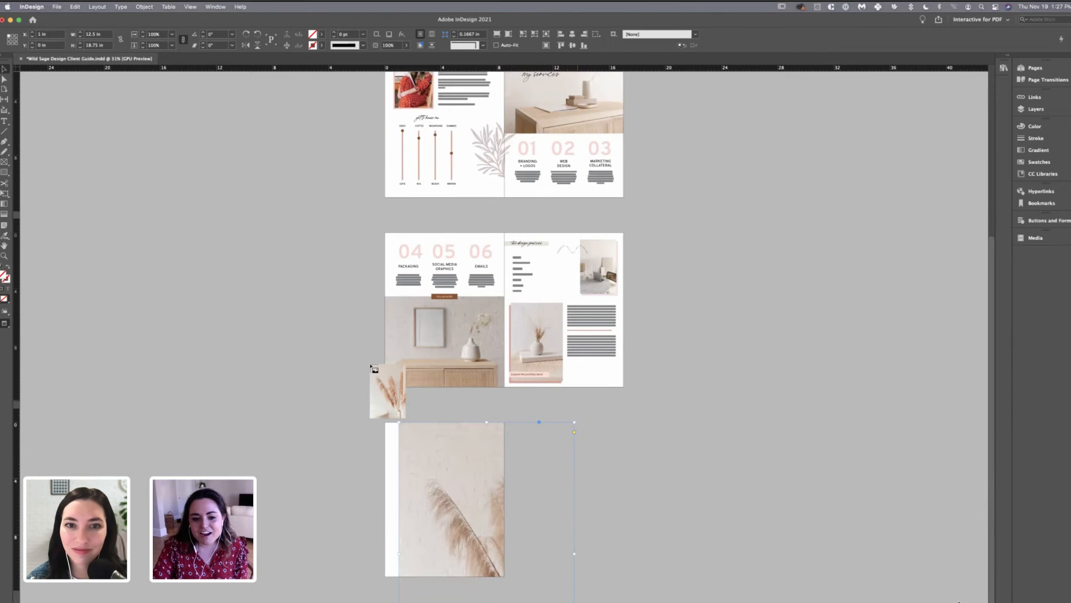
{"action": "left_click", "coordinate": [368, 413]}
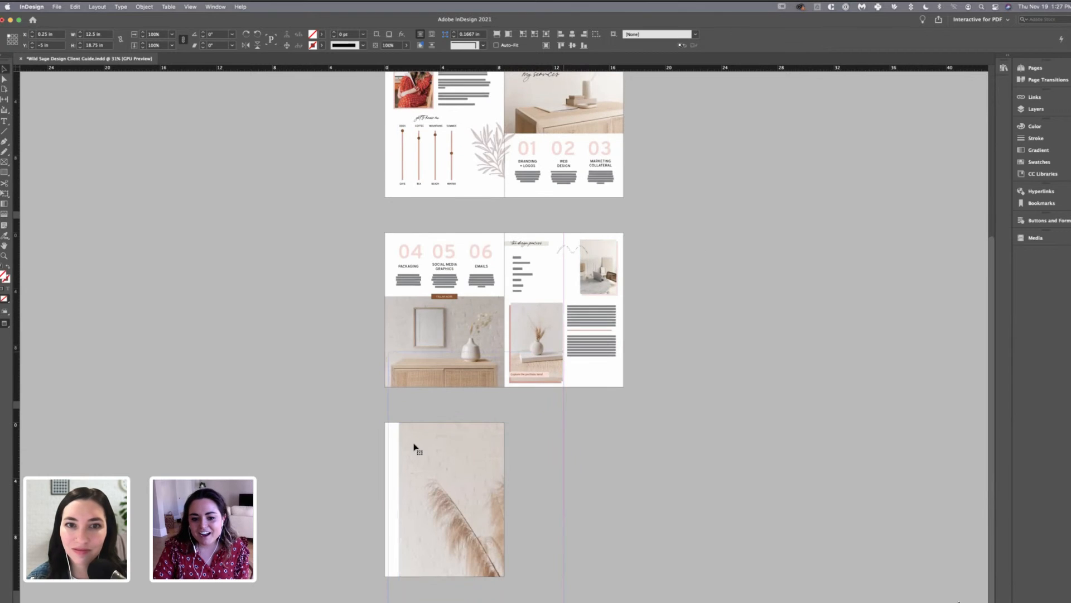
{"action": "left_click_drag", "start_coordinate": [416, 445], "coordinate": [392, 363]}
{"action": "key", "text": "Delete"}
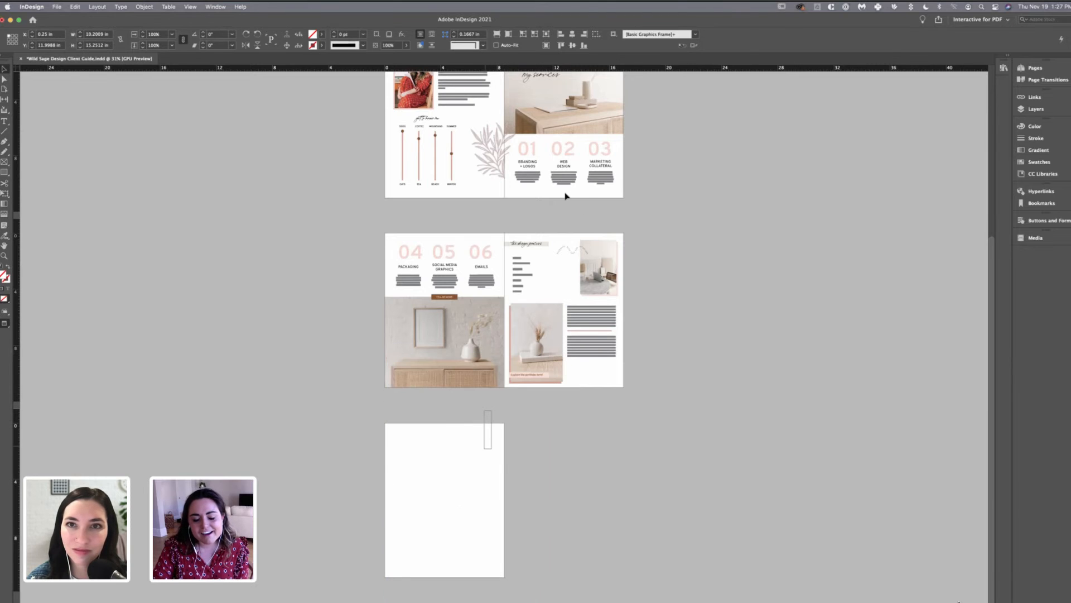
- Try cropping a smaller frame around the photo on the last page, about 5.36 in wide, and delete it
{"action": "key", "text": "super+z"}
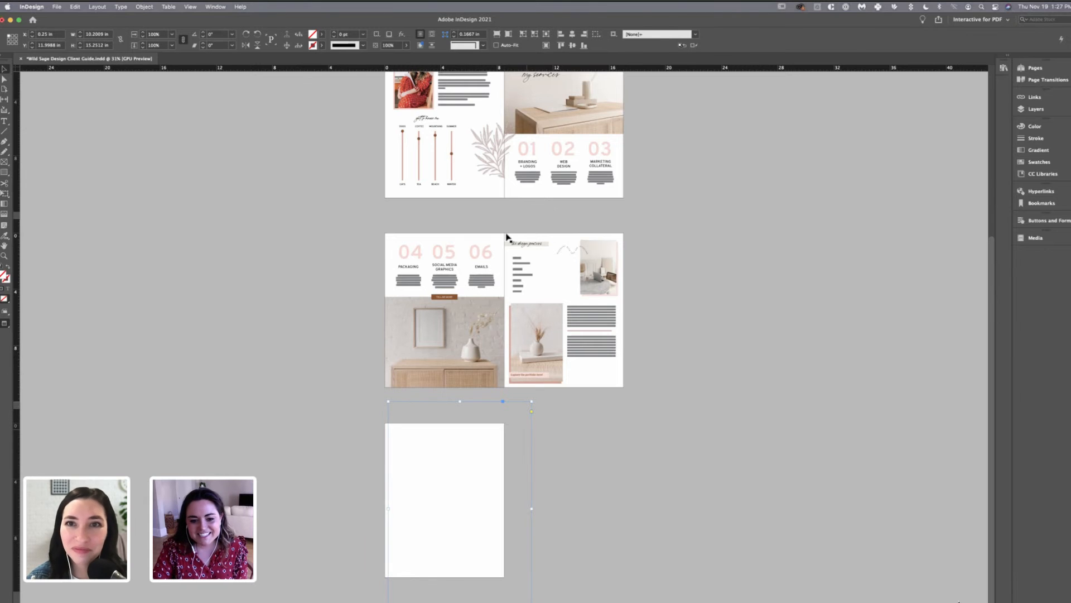
{"action": "key", "text": "super+z"}
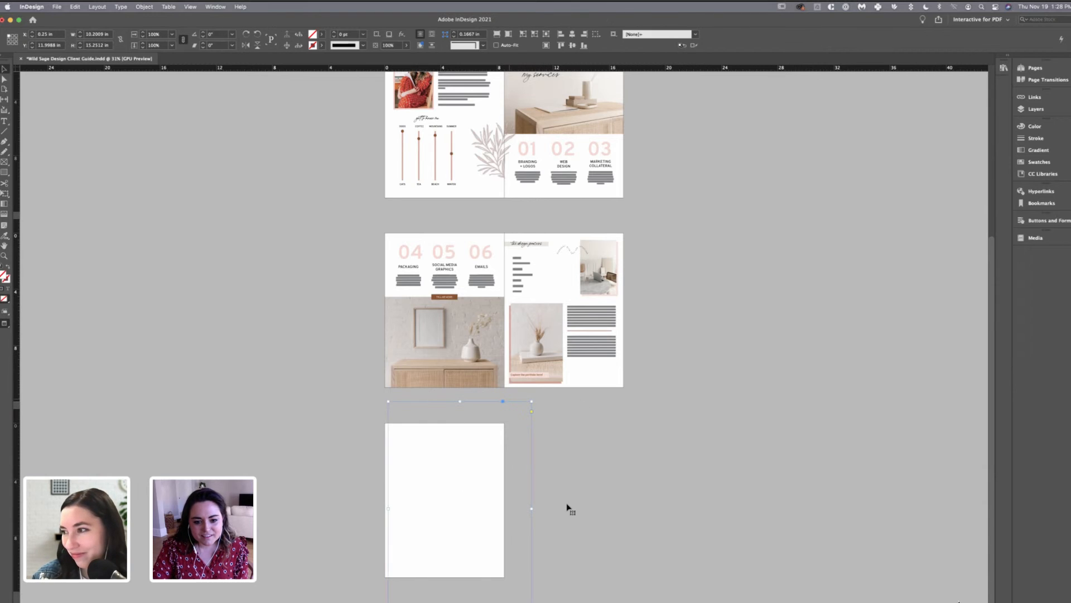
{"action": "left_click_drag", "start_coordinate": [486, 434], "coordinate": [471, 495]}
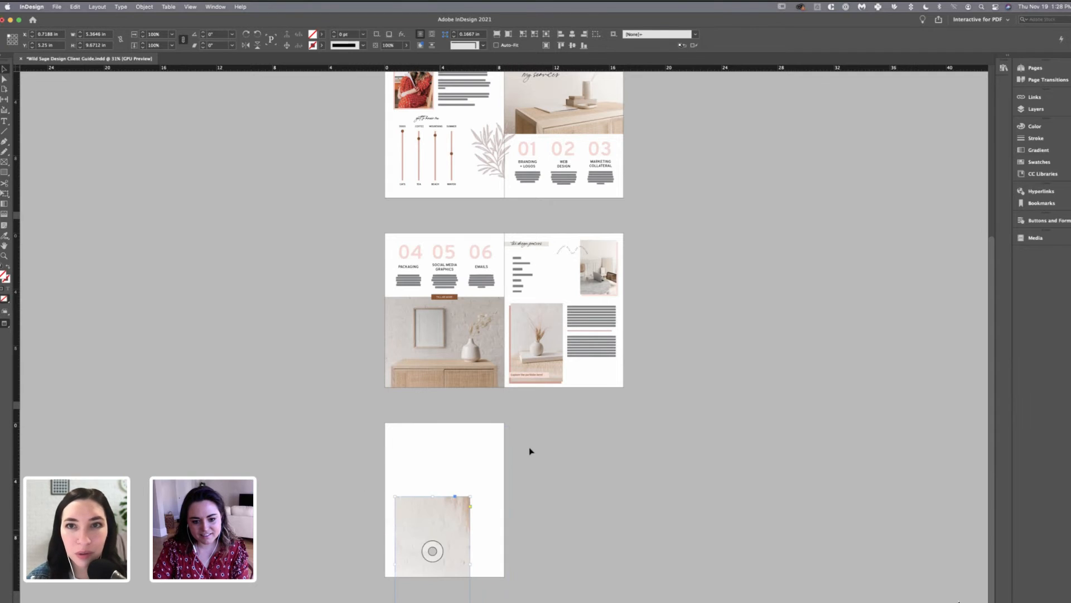
{"action": "left_click_drag", "start_coordinate": [441, 530], "coordinate": [453, 459]}
{"action": "left_click", "coordinate": [527, 432]}
{"action": "left_click_drag", "start_coordinate": [505, 412], "coordinate": [546, 400]}
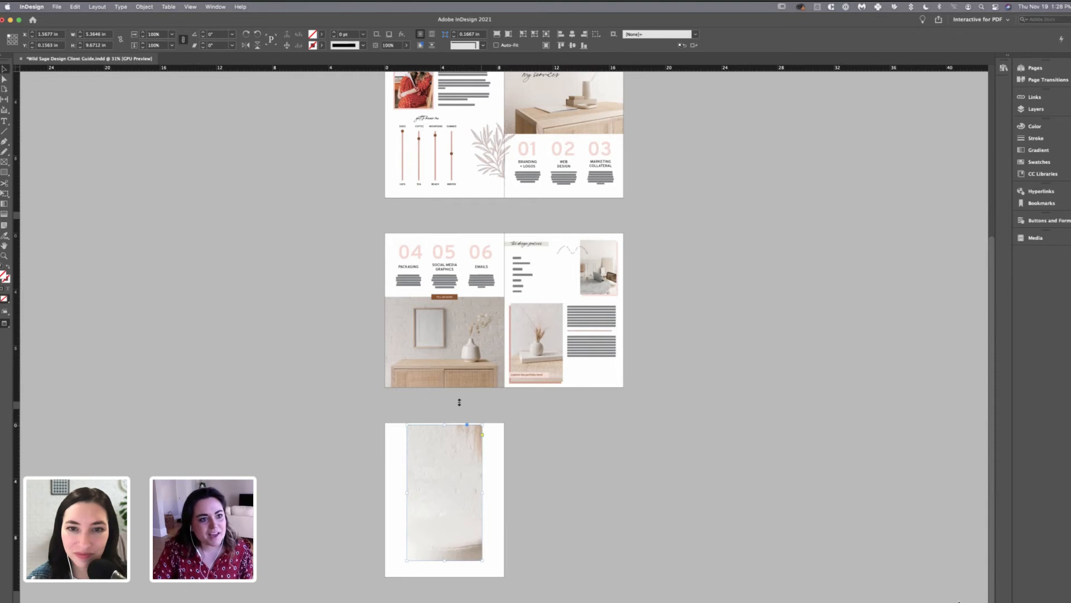
{"action": "key", "text": "Delete"}
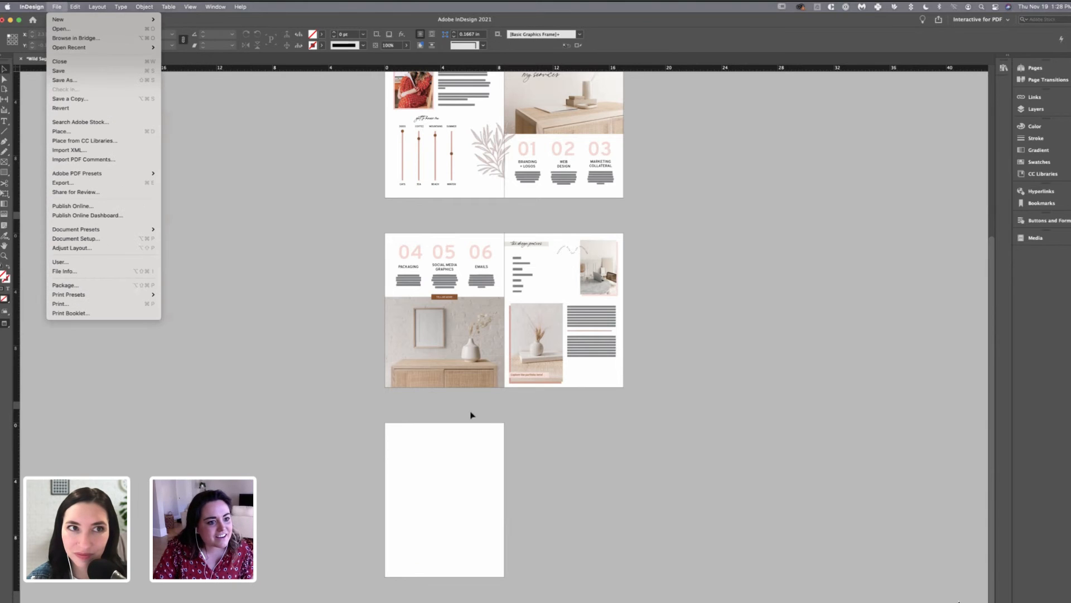
- Place MadelinePhoto34.jpg on the blank last page
{"action": "key", "text": "Up"}
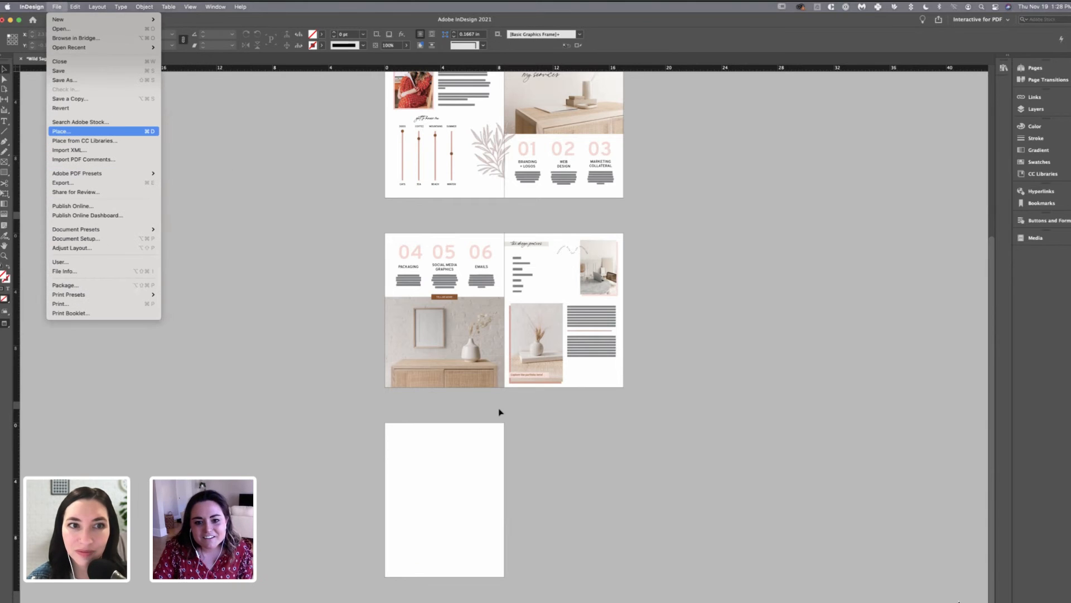
{"action": "key", "text": "Return"}
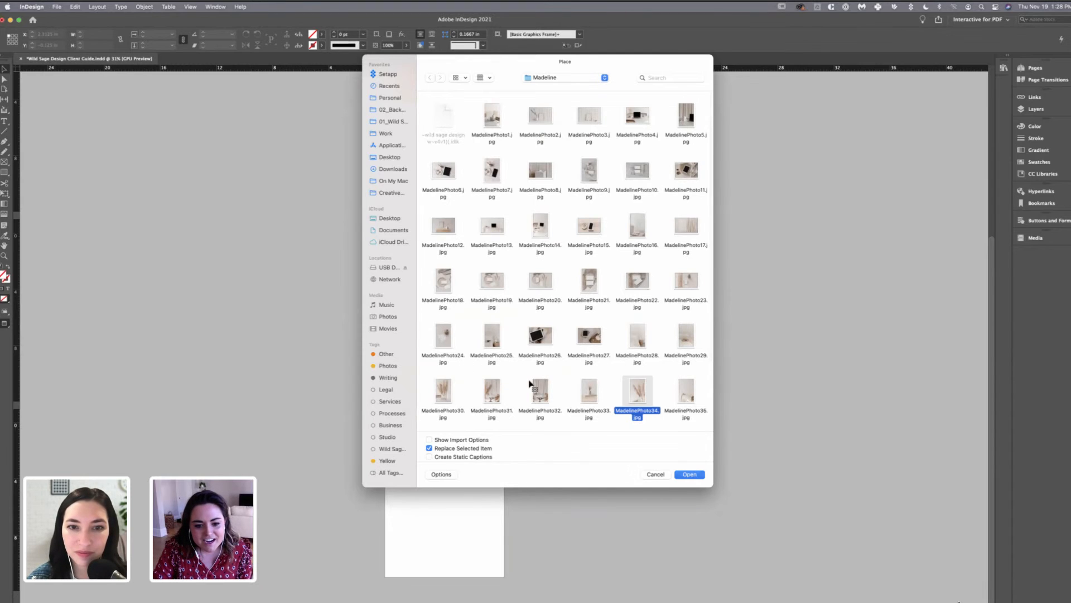
{"action": "key", "text": "Return"}
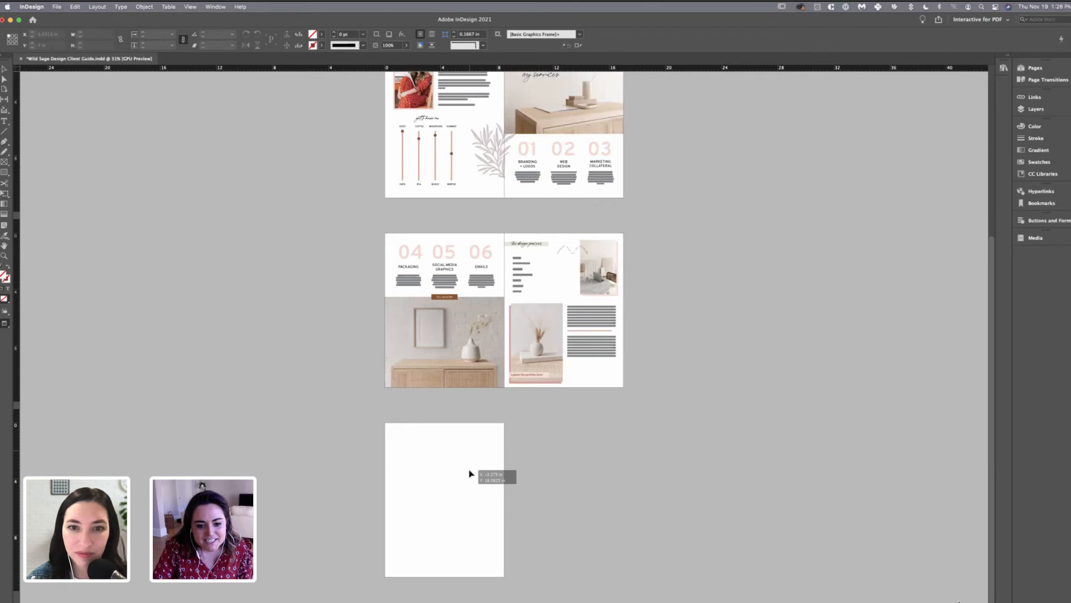
{"action": "left_click", "coordinate": [457, 487]}
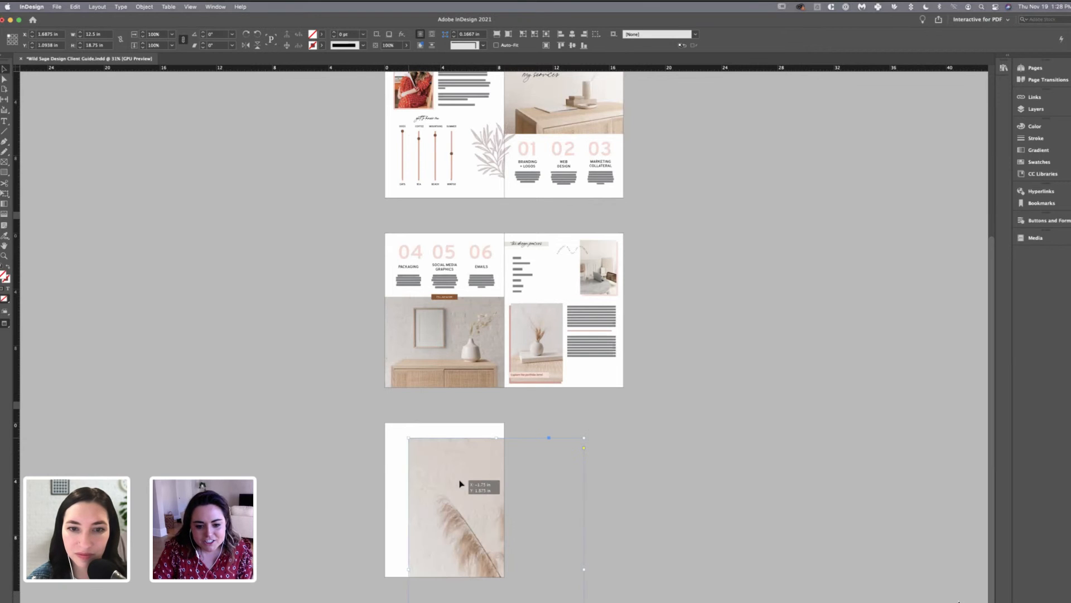
- Crop the photo's frame to 4.5 × 11 in and align it with the last page's left edge at full page height
{"action": "key", "text": "super+minus"}
{"action": "left_click_drag", "start_coordinate": [508, 444], "coordinate": [456, 492]}
{"action": "left_click_drag", "start_coordinate": [440, 531], "coordinate": [453, 463]}
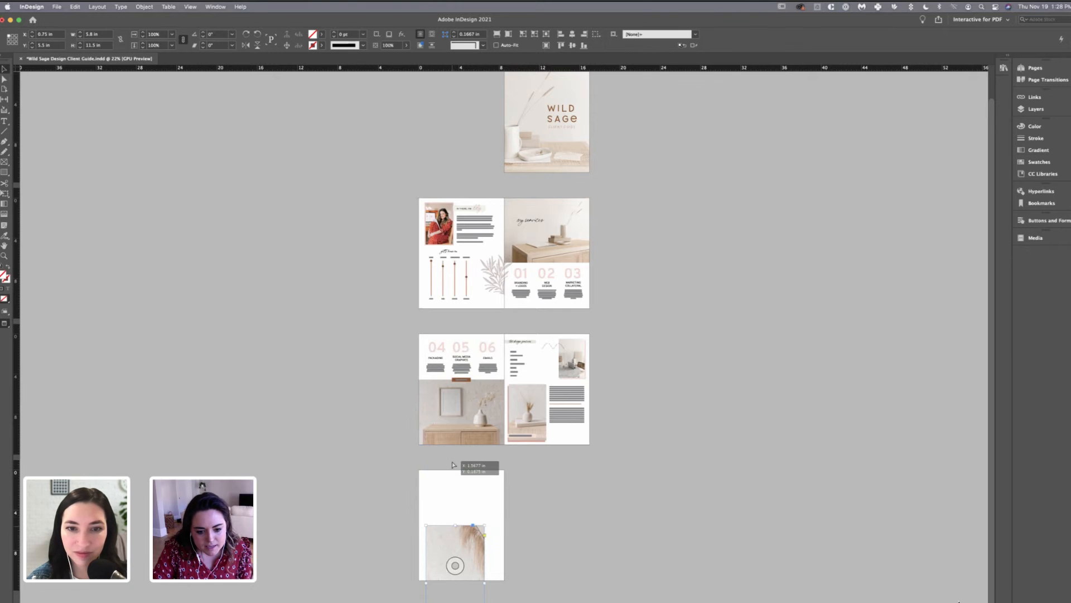
{"action": "left_click_drag", "start_coordinate": [467, 527], "coordinate": [478, 427]}
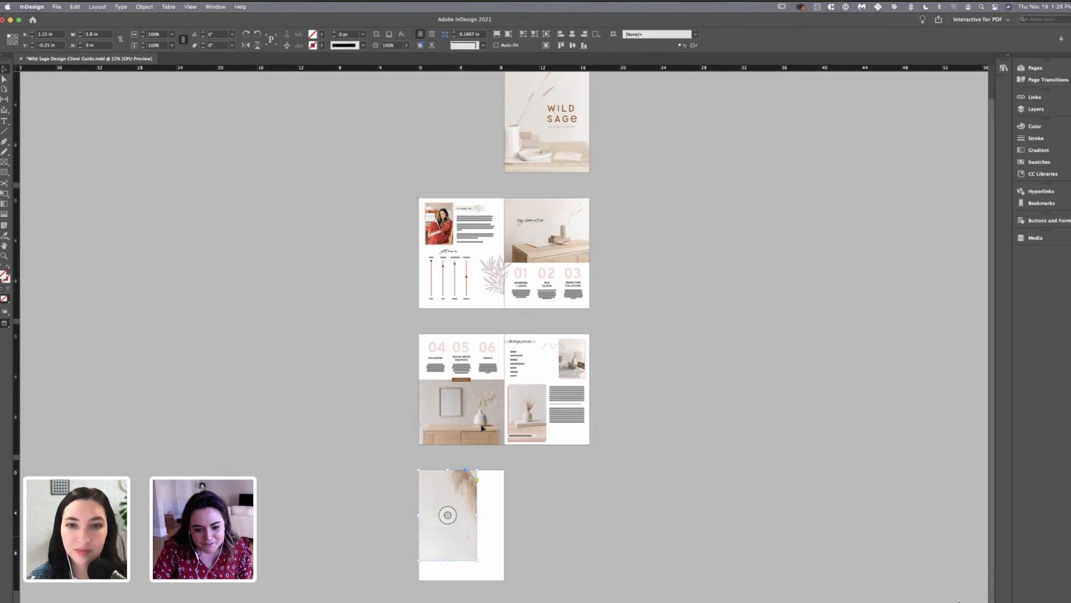
{"action": "left_click", "coordinate": [95, 105]}
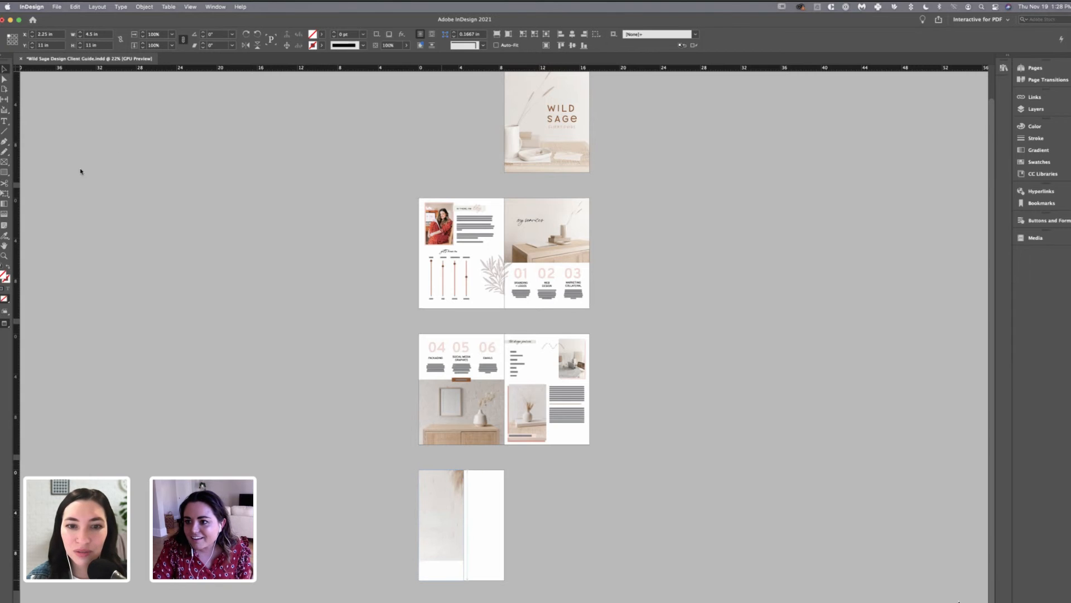
{"action": "key", "text": "super+z"}
- Switch to the Essentials workspace and fill the frame proportionally with the pampas grass photo
{"action": "left_click", "coordinate": [980, 19]}
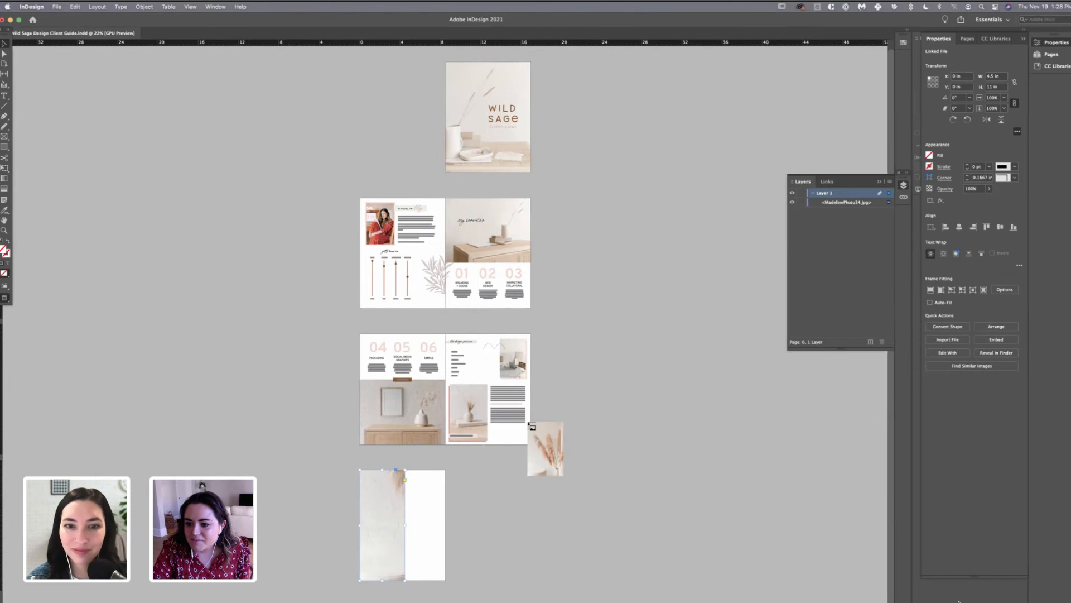
{"action": "left_click", "coordinate": [931, 289]}
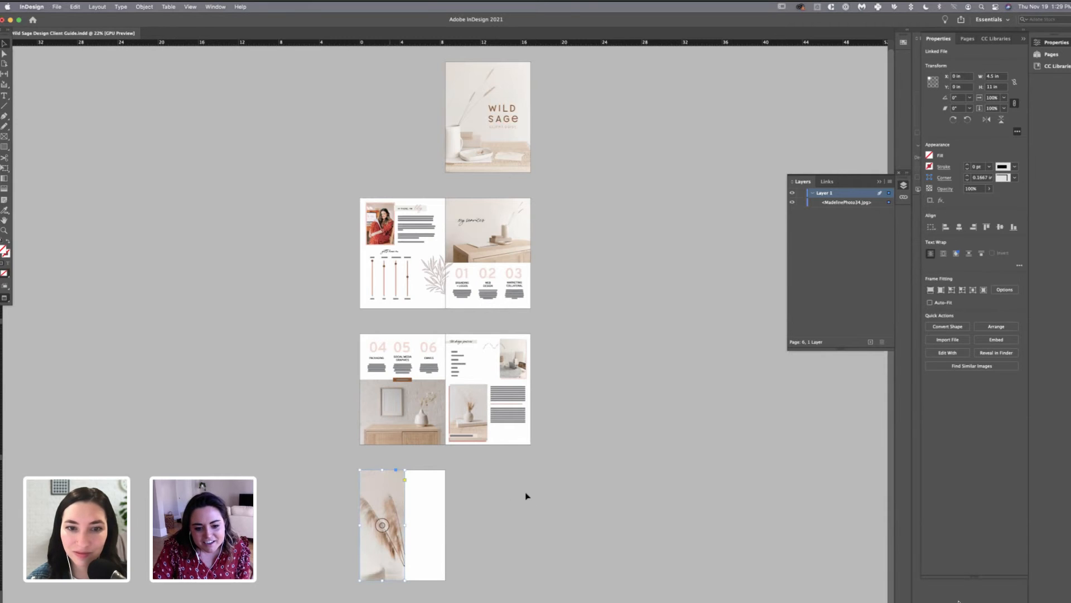
- Enlarge and reposition the photo inside its frame so the pampas grass plume is cropped along the frame's right edge
{"action": "left_click", "coordinate": [553, 546]}
{"action": "left_click_drag", "start_coordinate": [551, 545], "coordinate": [486, 526]}
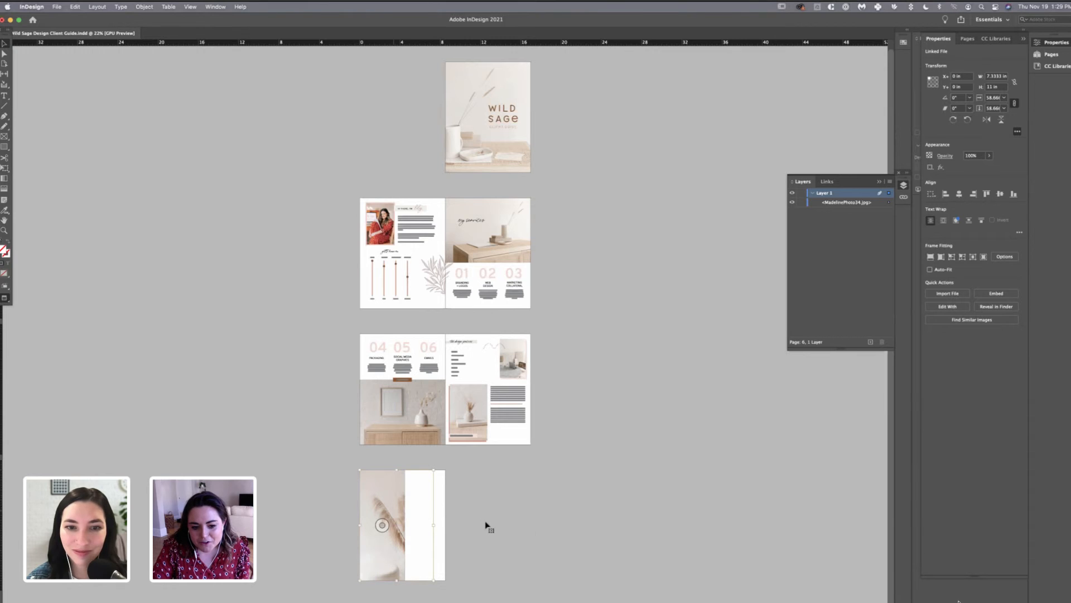
{"action": "left_click_drag", "start_coordinate": [456, 452], "coordinate": [454, 524]}
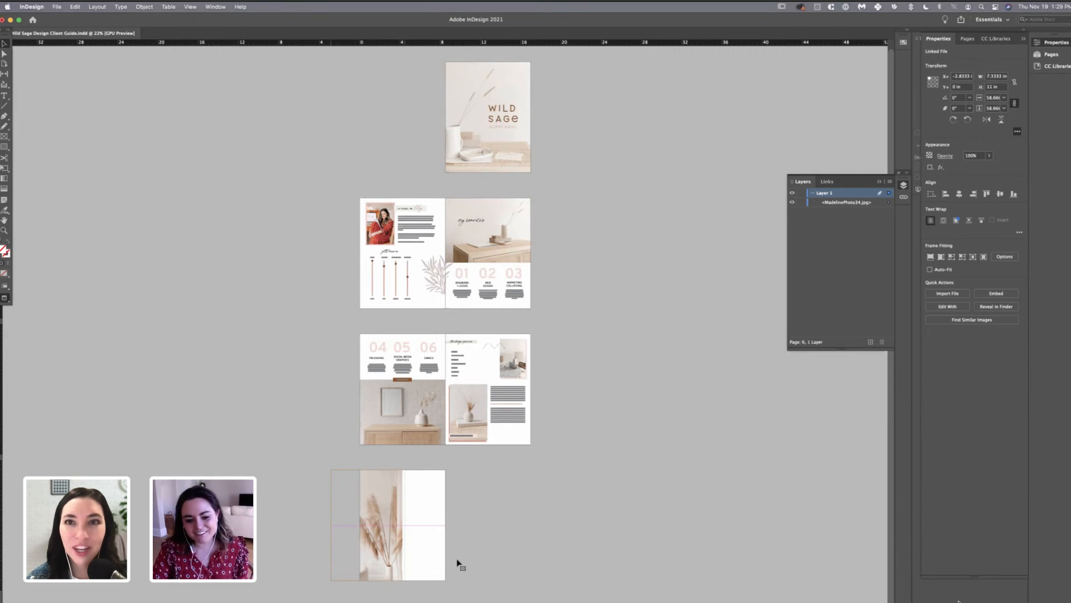
{"action": "left_click_drag", "start_coordinate": [462, 588], "coordinate": [465, 521]}
{"action": "left_click_drag", "start_coordinate": [442, 557], "coordinate": [448, 577]}
{"action": "left_click_drag", "start_coordinate": [390, 530], "coordinate": [386, 530]}
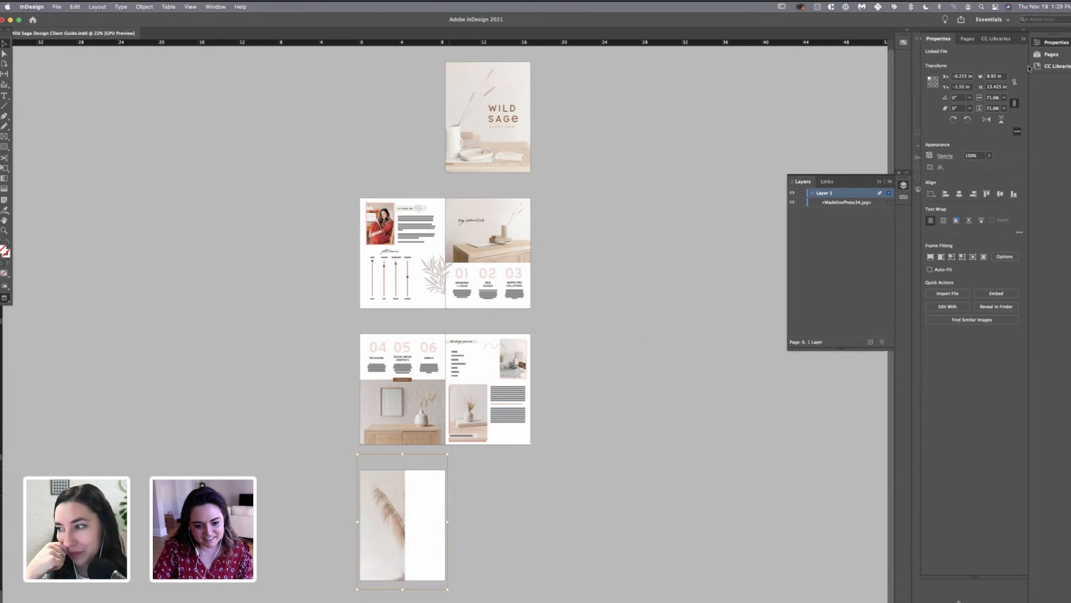
{"action": "left_click_drag", "start_coordinate": [447, 454], "coordinate": [439, 467]}
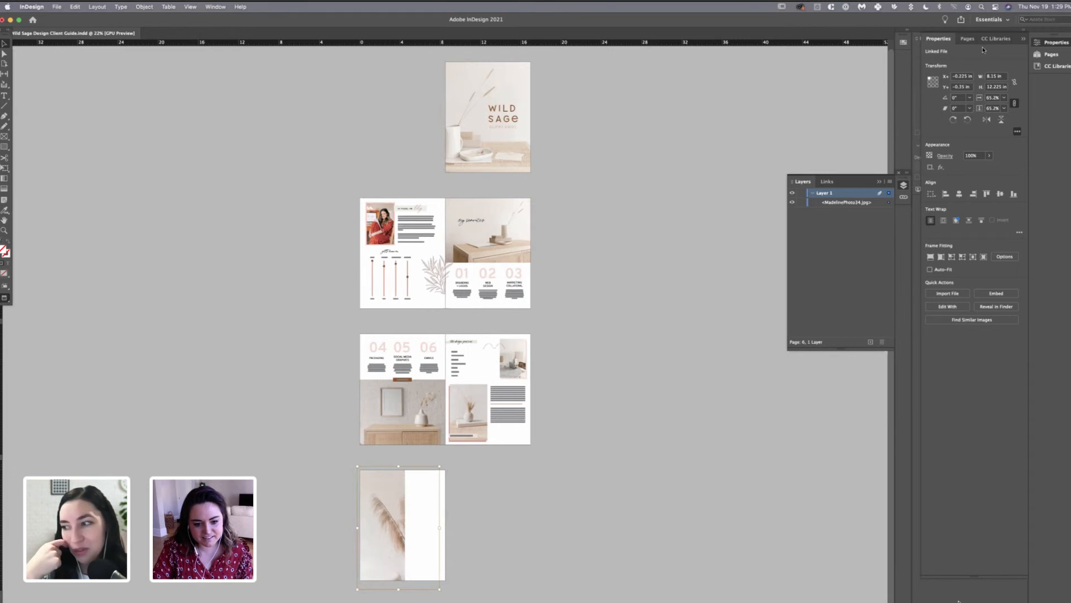
{"action": "left_click_drag", "start_coordinate": [439, 589], "coordinate": [436, 584]}
{"action": "left_click", "coordinate": [503, 519]}
- Shift the photo slightly to the right inside its frame on the last page and deselect it
{"action": "scroll", "coordinate": [444, 331], "scroll_direction": "up", "scroll_amount": 3}
{"action": "scroll", "coordinate": [560, 381], "scroll_direction": "down", "scroll_amount": 10}
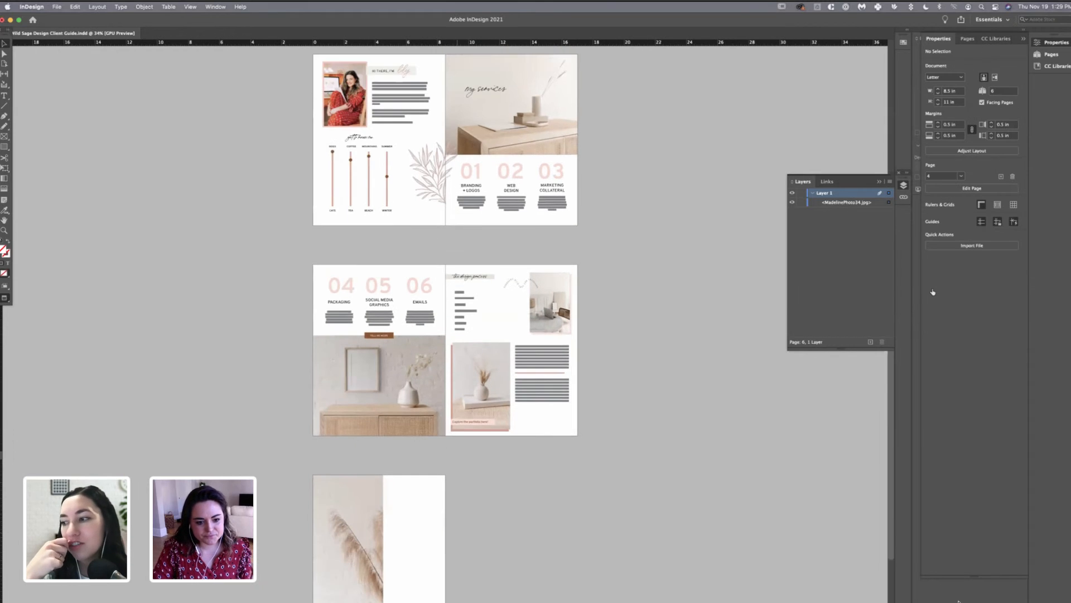
{"action": "scroll", "coordinate": [389, 510], "scroll_direction": "up", "scroll_amount": 4}
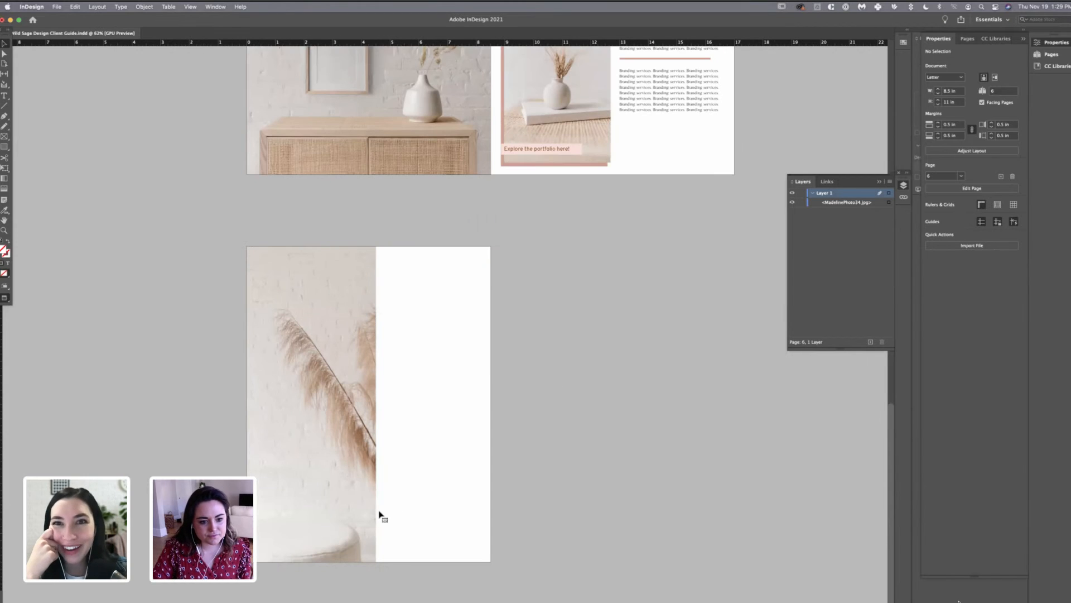
{"action": "mouse_move", "coordinate": [385, 514]}
{"action": "left_mouse_down"}
{"action": "mouse_move", "coordinate": [395, 514]}
{"action": "mouse_move", "coordinate": [390, 500]}
{"action": "mouse_move", "coordinate": [374, 500]}
{"action": "left_mouse_up"}
{"action": "key", "text": "super+shift+a"}
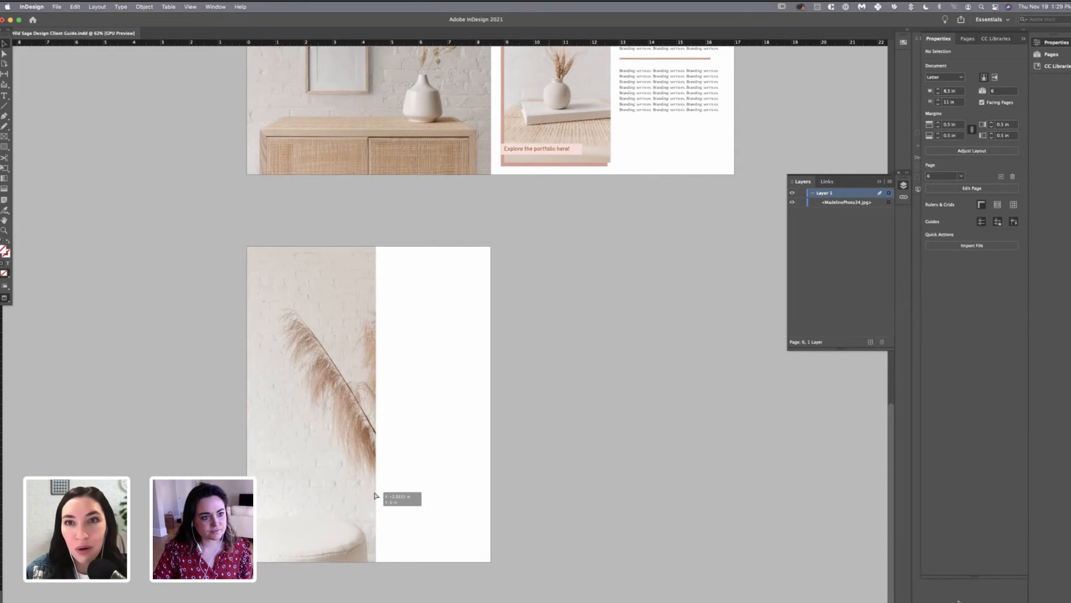
{"action": "left_click_drag", "start_coordinate": [394, 489], "coordinate": [402, 493]}
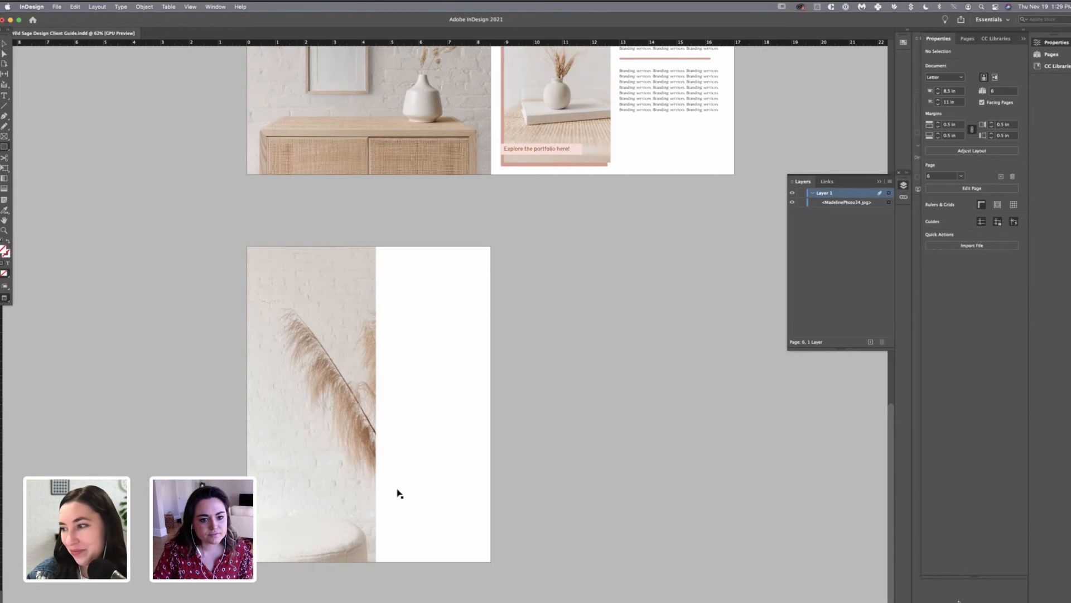
- Draw a rectangle about 4.06 × 7.34 in over the photo's right edge, fill it with the dusty pink Wild Sage Warm swatch, and shift it slightly down
{"action": "left_click_drag", "start_coordinate": [410, 470], "coordinate": [397, 489]}
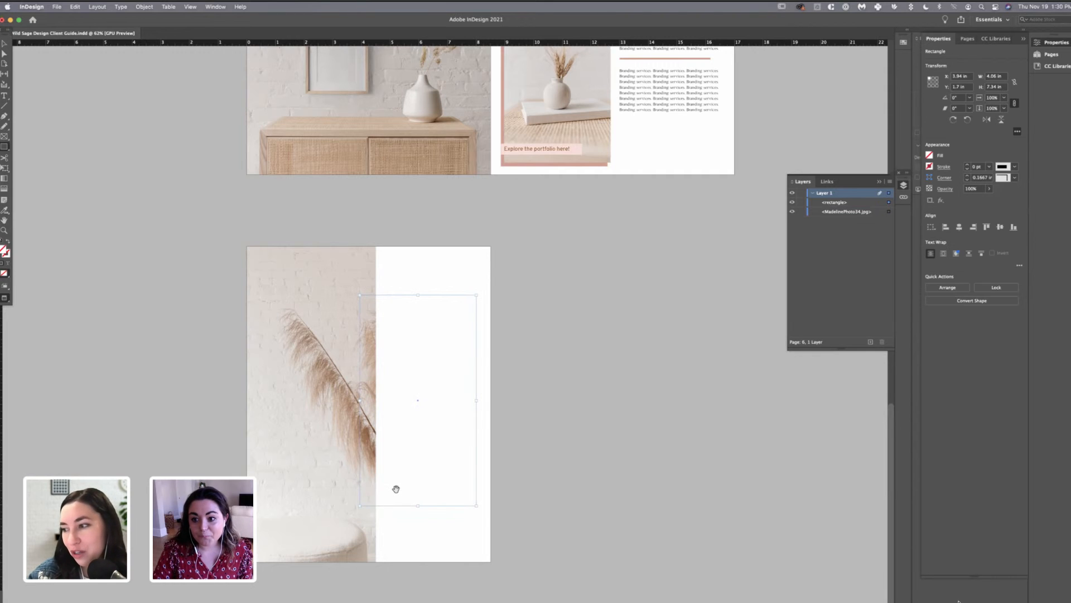
{"action": "left_click", "coordinate": [930, 156]}
{"action": "scroll", "coordinate": [874, 246], "scroll_direction": "down", "scroll_amount": 2}
{"action": "left_click", "coordinate": [836, 285]}
{"action": "scroll", "coordinate": [873, 249], "scroll_direction": "down", "scroll_amount": 5}
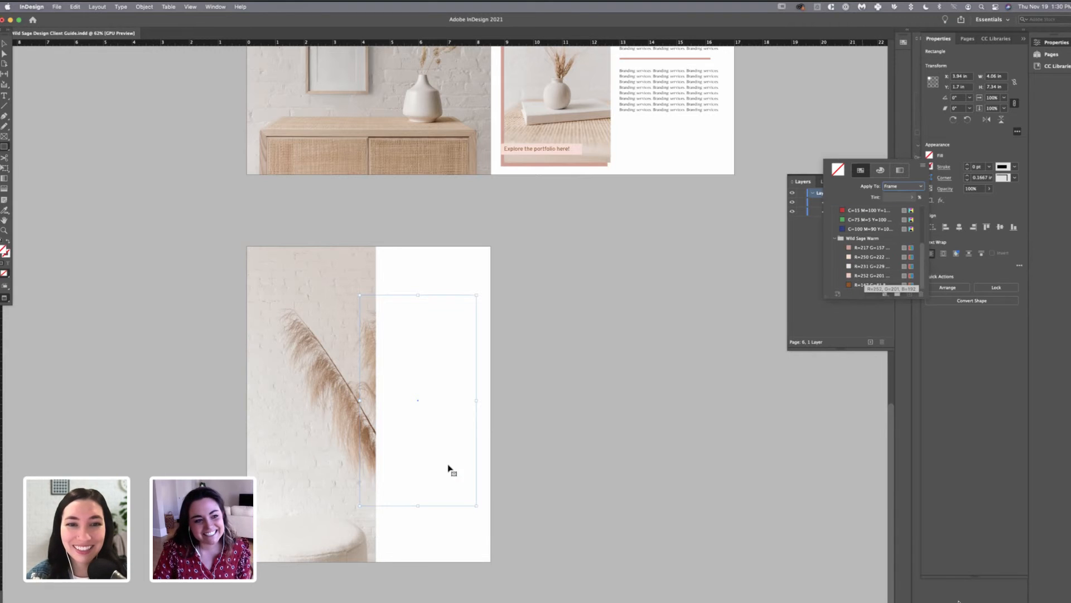
{"action": "left_click", "coordinate": [871, 247]}
{"action": "key", "text": "v"}
{"action": "left_click", "coordinate": [442, 596]}
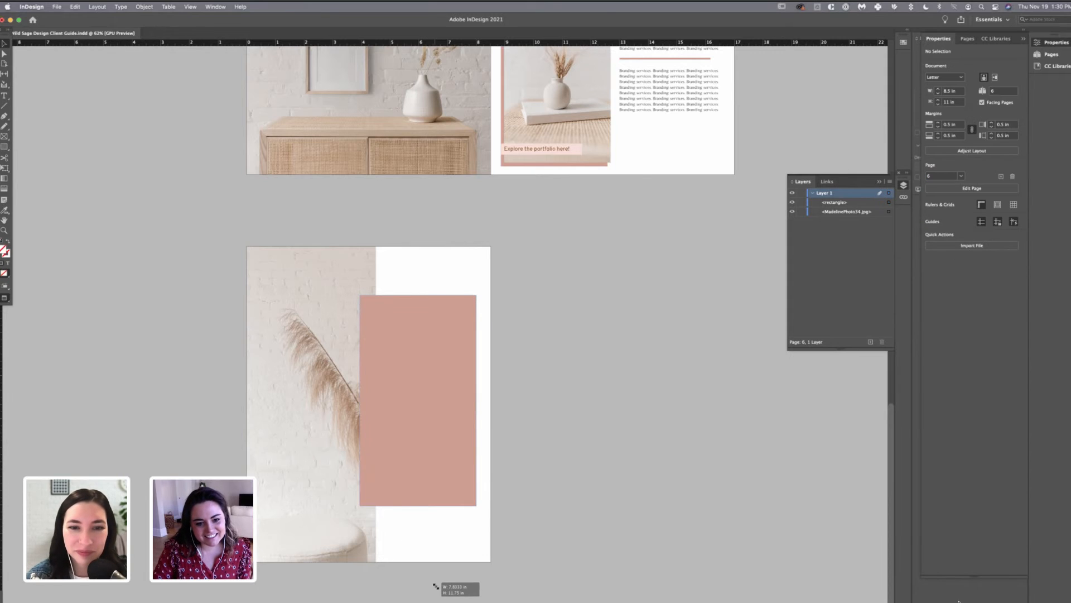
{"action": "left_click_drag", "start_coordinate": [395, 503], "coordinate": [468, 517]}
{"action": "left_click", "coordinate": [468, 520]}
- Cover the page area beside the photo with a 4.04 × 11 in rectangle in the R=231 G=229 swatch, placed behind the pink one
{"action": "key", "text": "m"}
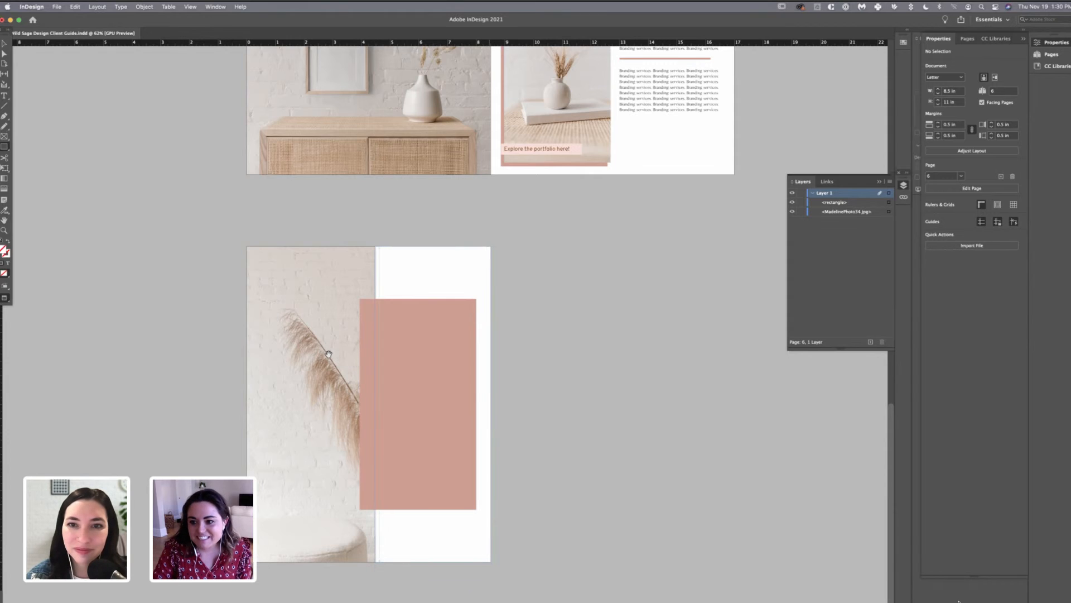
{"action": "left_click_drag", "start_coordinate": [375, 246], "coordinate": [491, 562]}
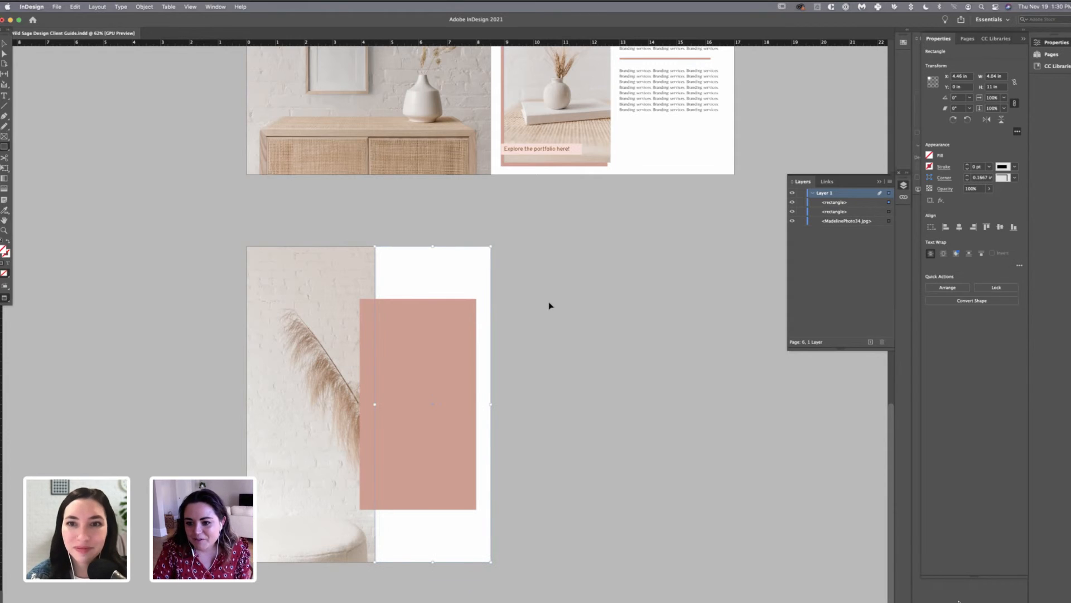
{"action": "key", "text": "F5"}
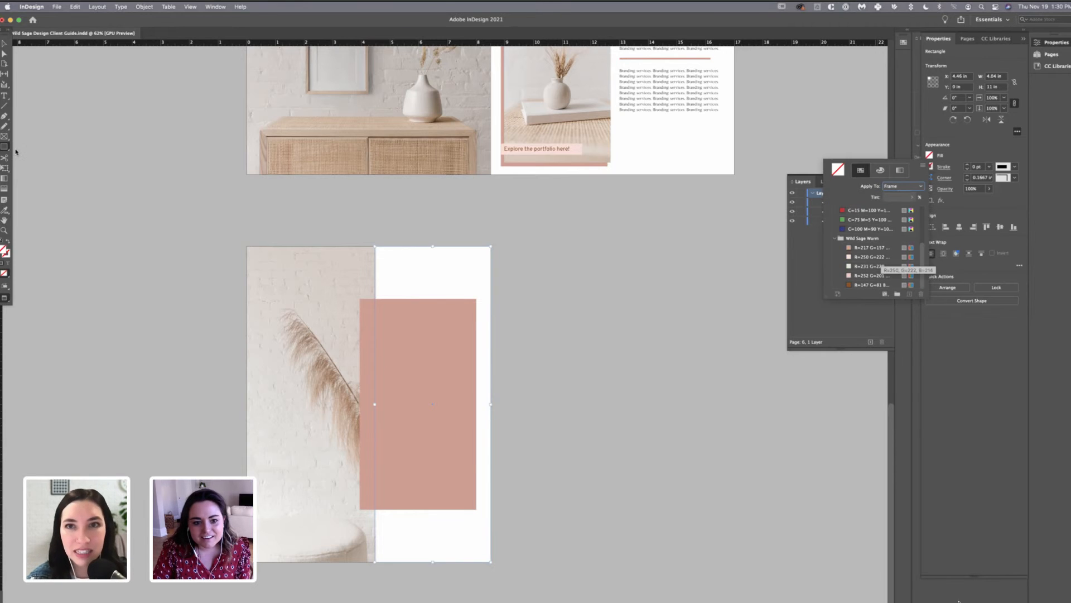
{"action": "left_click", "coordinate": [871, 266]}
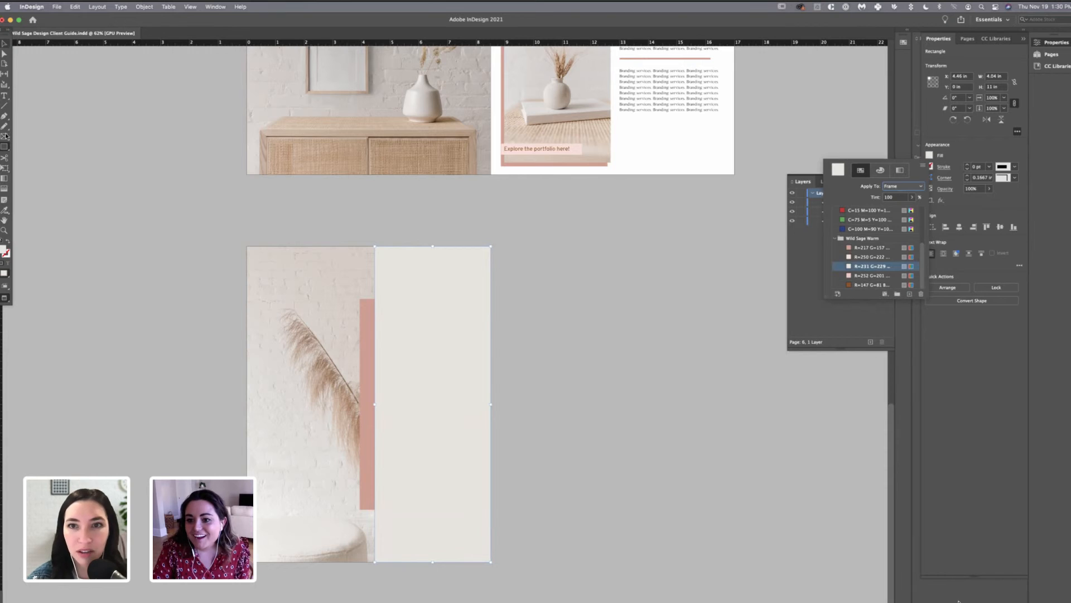
{"action": "key", "text": "F5"}
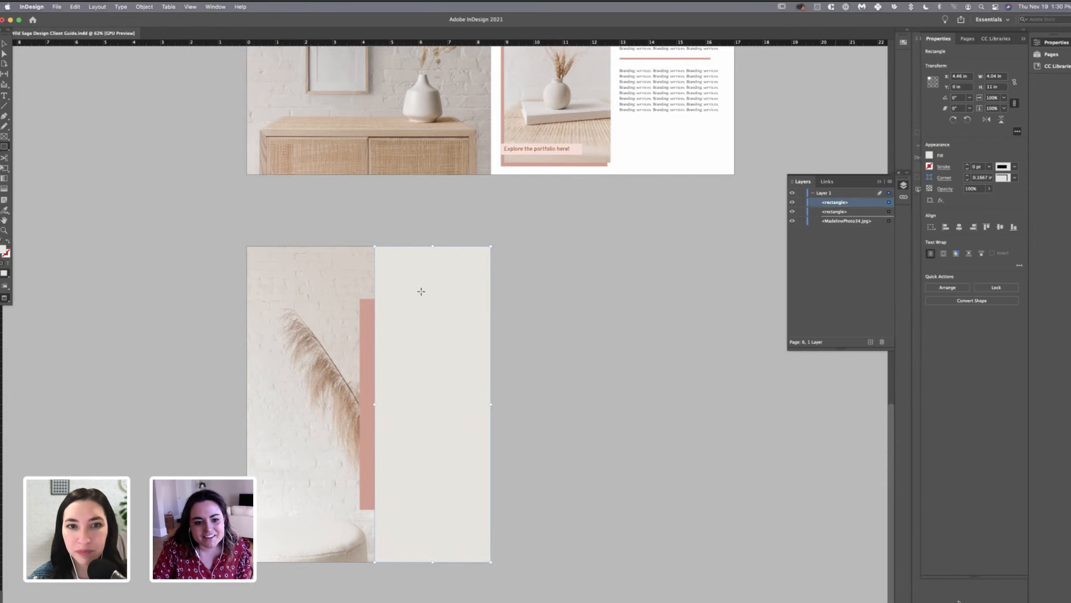
{"action": "key", "text": "super+bracketleft"}
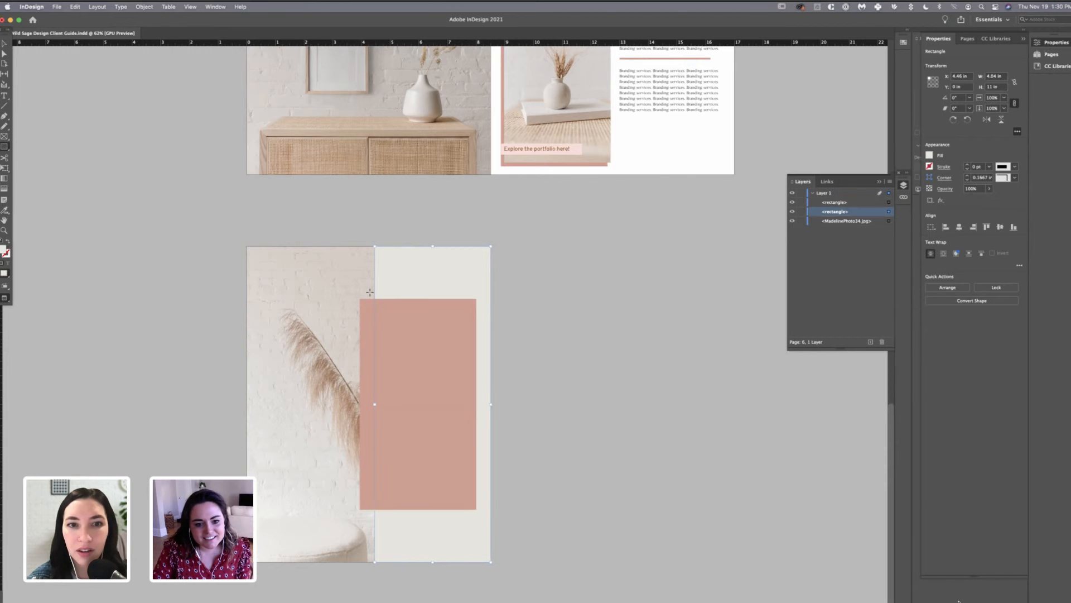
- Move the pink rectangle slightly left so it overlaps more of the photo, and deselect it
{"action": "key", "text": "m"}
{"action": "left_click_drag", "start_coordinate": [370, 292], "coordinate": [477, 508]}
{"action": "key", "text": "super+shift+a"}
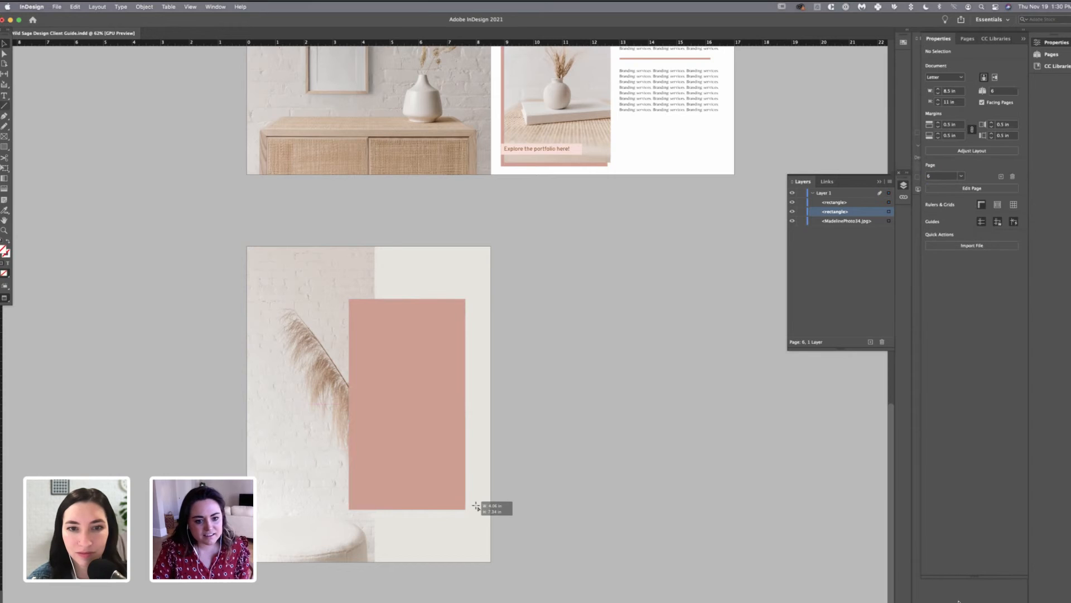
- Draw a text frame inside the pink rectangle and enter BRANDING as its first line
{"action": "key", "text": "t"}
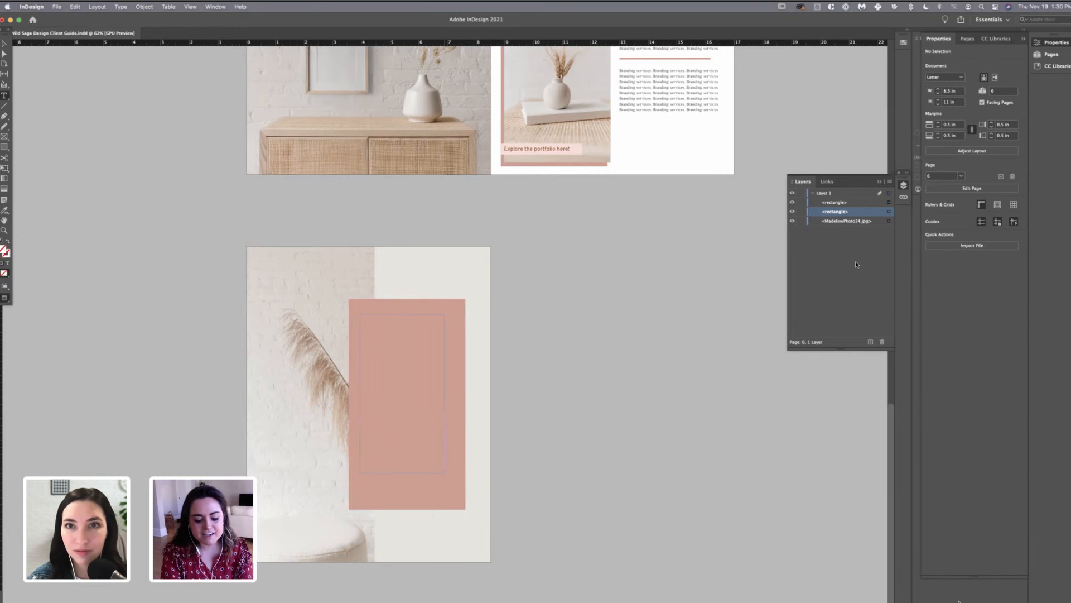
{"action": "left_click_drag", "start_coordinate": [360, 315], "coordinate": [450, 490]}
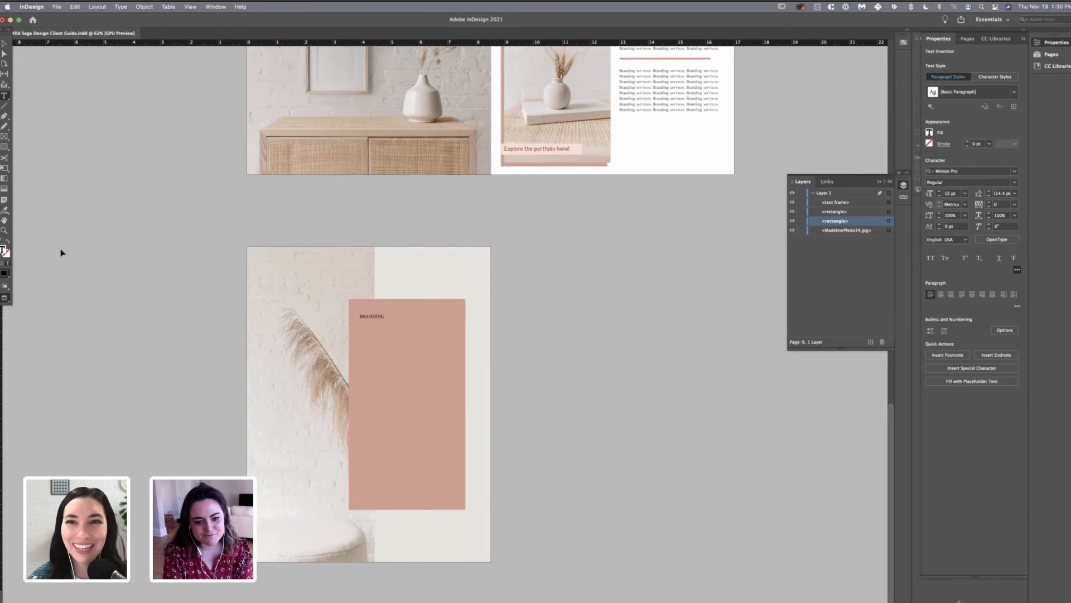
{"action": "left_click", "coordinate": [413, 383]}
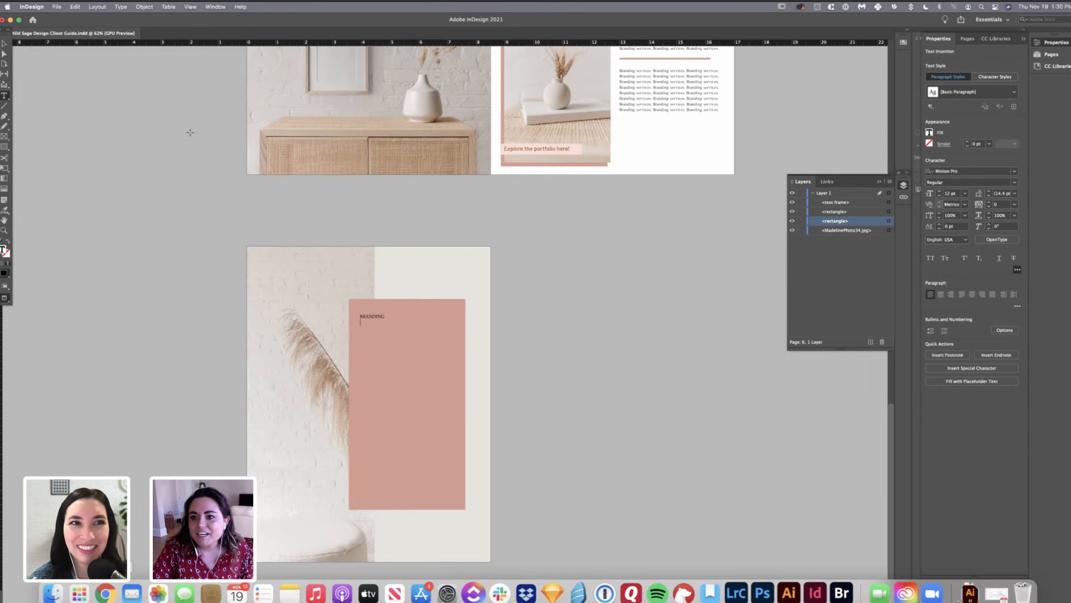
- Switch to Chrome and review the client portal questionnaire, from the basic details through the business and vision questions
{"action": "key", "text": "super+Tab"}
{"action": "key", "text": "ctrl+shift+Tab"}
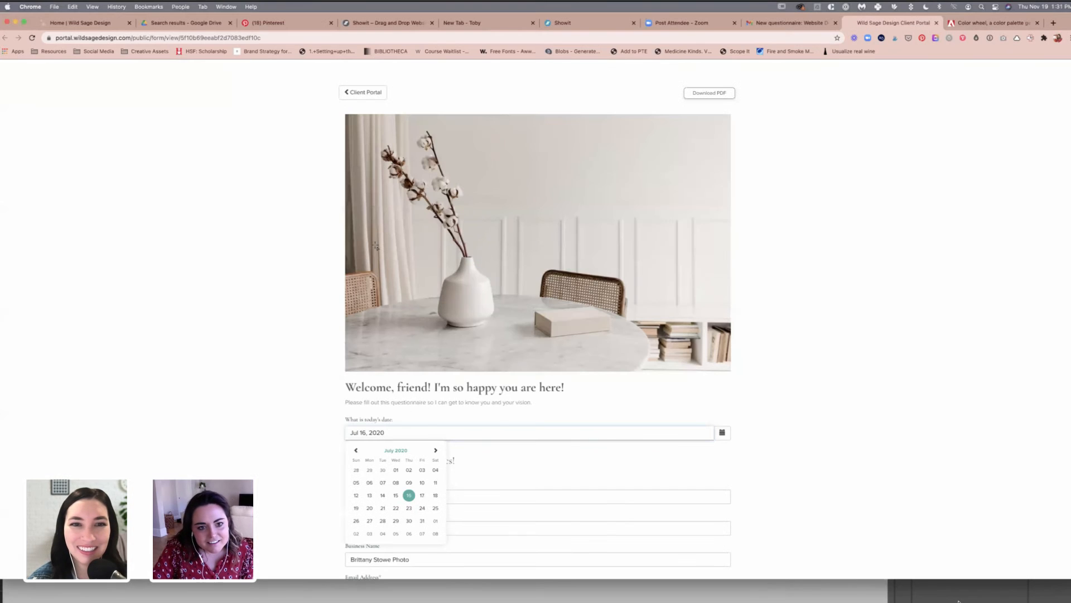
{"action": "scroll", "coordinate": [375, 247], "scroll_direction": "down", "scroll_amount": 2}
{"action": "scroll", "coordinate": [376, 248], "scroll_direction": "up", "scroll_amount": 2}
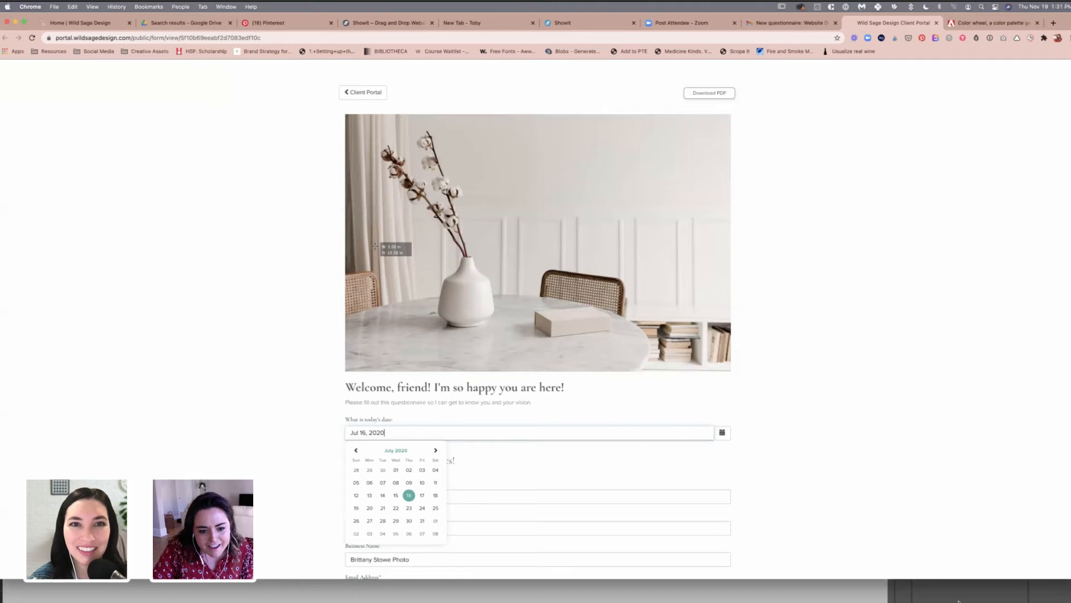
{"action": "scroll", "coordinate": [490, 563], "scroll_direction": "down", "scroll_amount": 10}
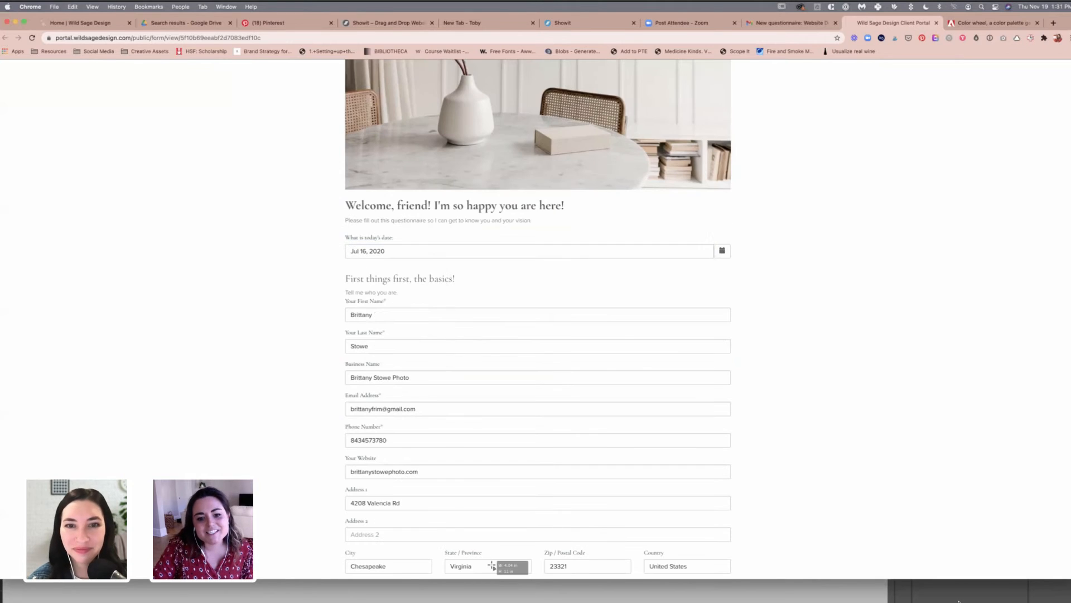
{"action": "scroll", "coordinate": [489, 562], "scroll_direction": "down", "scroll_amount": 5}
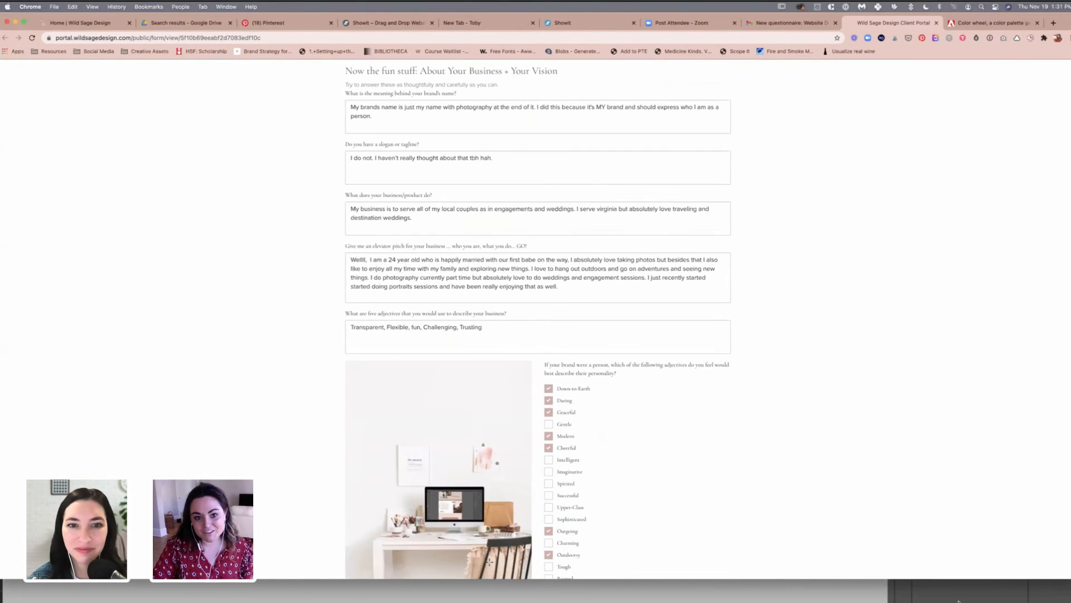
{"action": "scroll", "coordinate": [974, 196], "scroll_direction": "up", "scroll_amount": 2}
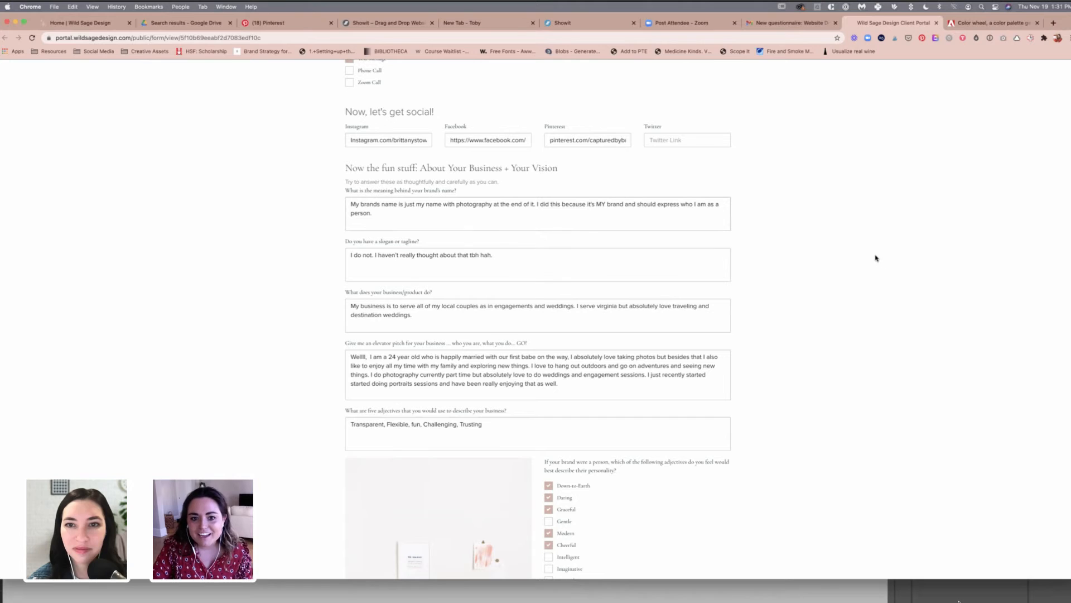
{"action": "scroll", "coordinate": [862, 261], "scroll_direction": "down", "scroll_amount": 1}
{"action": "scroll", "coordinate": [862, 263], "scroll_direction": "down", "scroll_amount": 2}
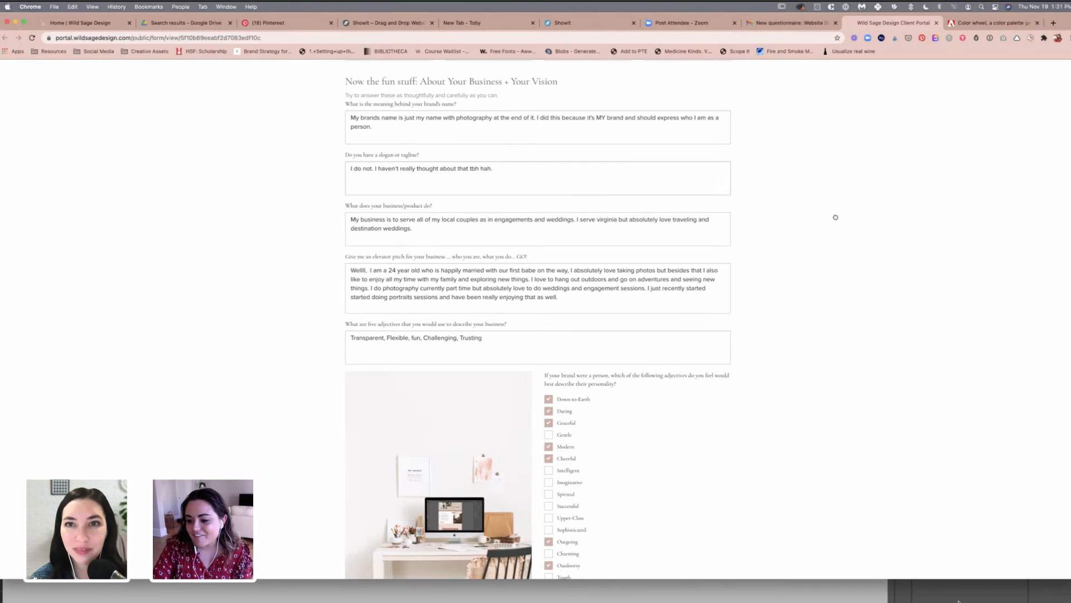
{"action": "scroll", "coordinate": [490, 347], "scroll_direction": "down", "scroll_amount": 1}
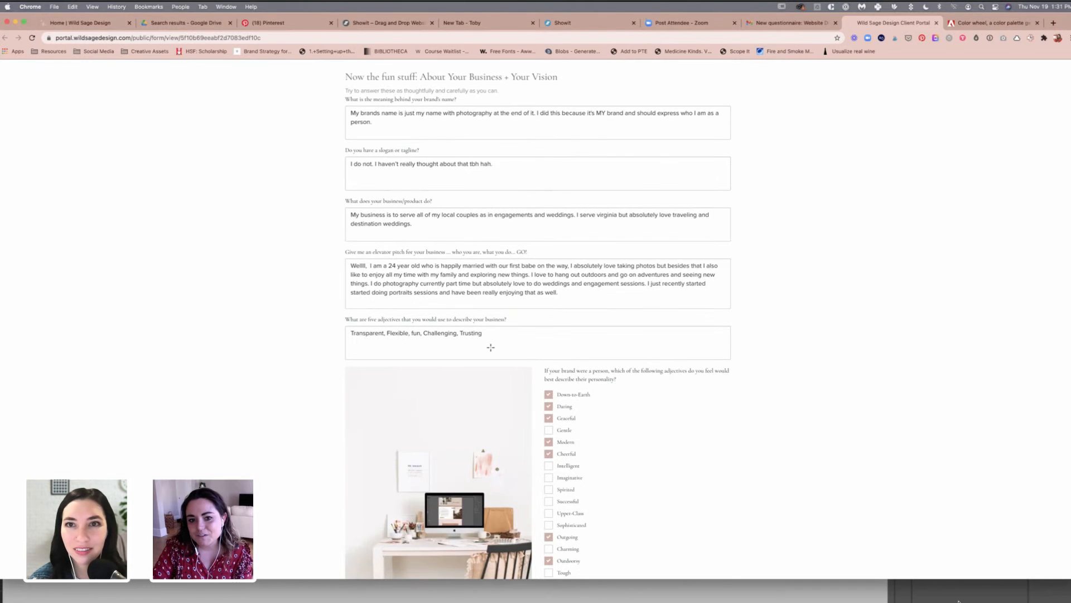
{"action": "scroll", "coordinate": [490, 347], "scroll_direction": "down", "scroll_amount": 6}
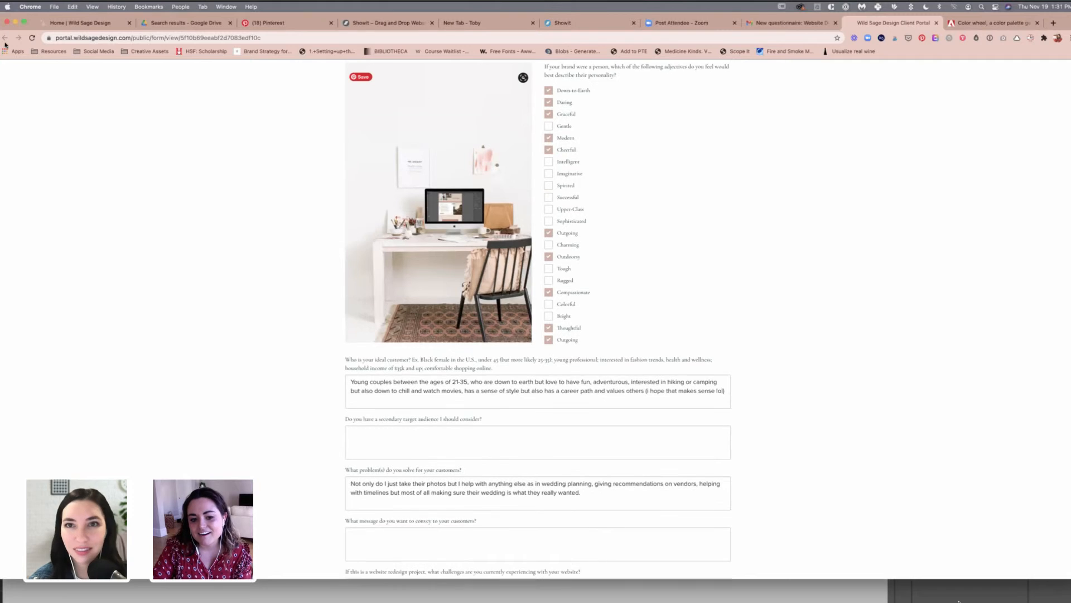
{"action": "scroll", "coordinate": [441, 366], "scroll_direction": "down", "scroll_amount": 4}
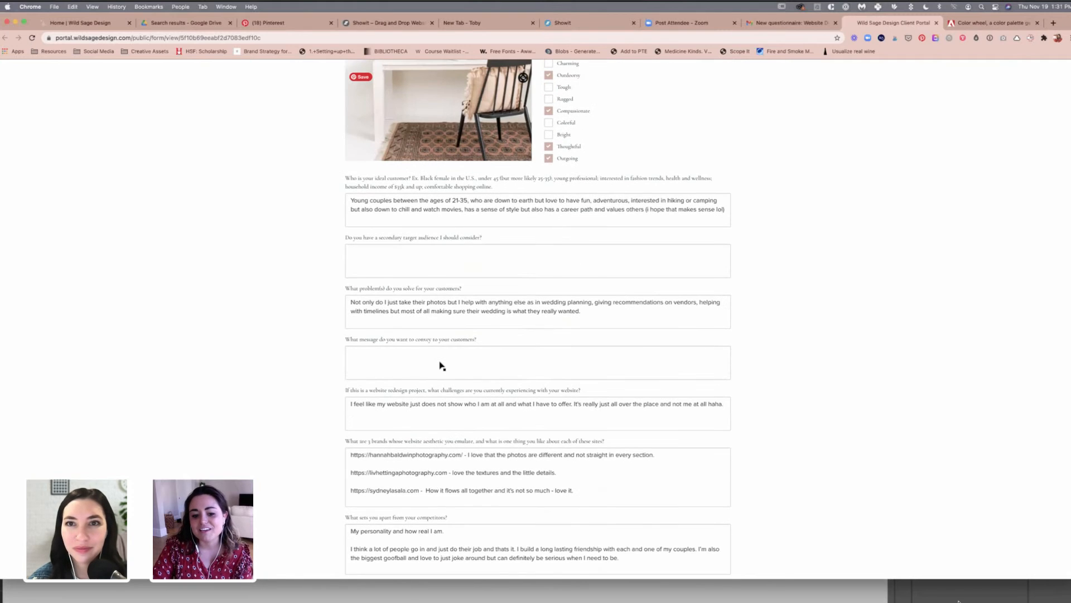
{"action": "scroll", "coordinate": [441, 366], "scroll_direction": "down", "scroll_amount": 7}
{"action": "scroll", "coordinate": [438, 350], "scroll_direction": "down", "scroll_amount": 7}
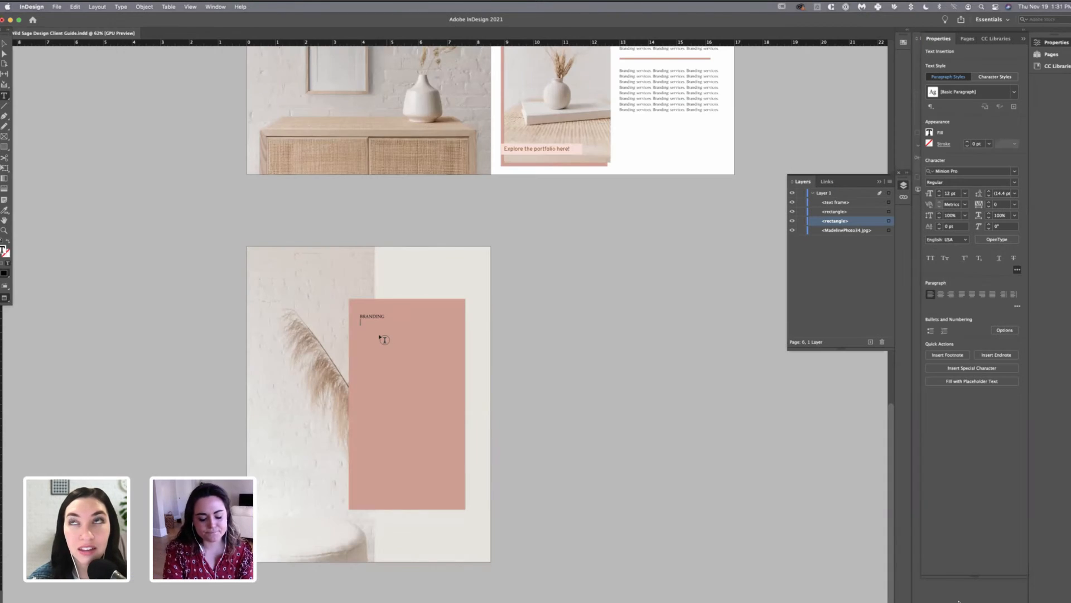
- Back in InDesign, add WORKBOOK as the title's second line and set the whole title in Overpass Bold
{"action": "left_click_drag", "start_coordinate": [360, 314], "coordinate": [440, 467]}
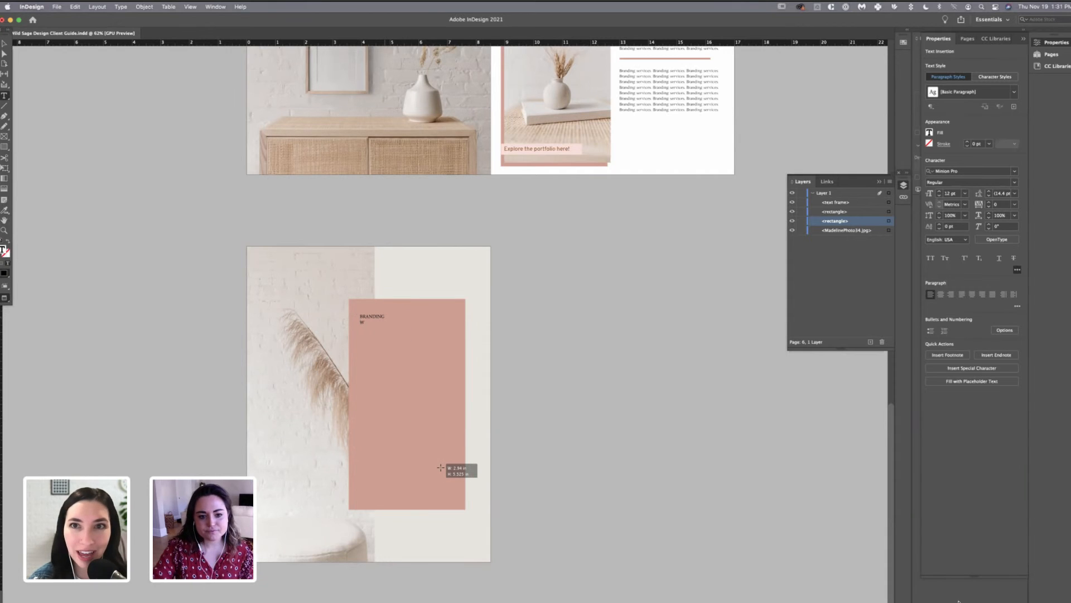
{"action": "type", "text": "WORKBOOK"}
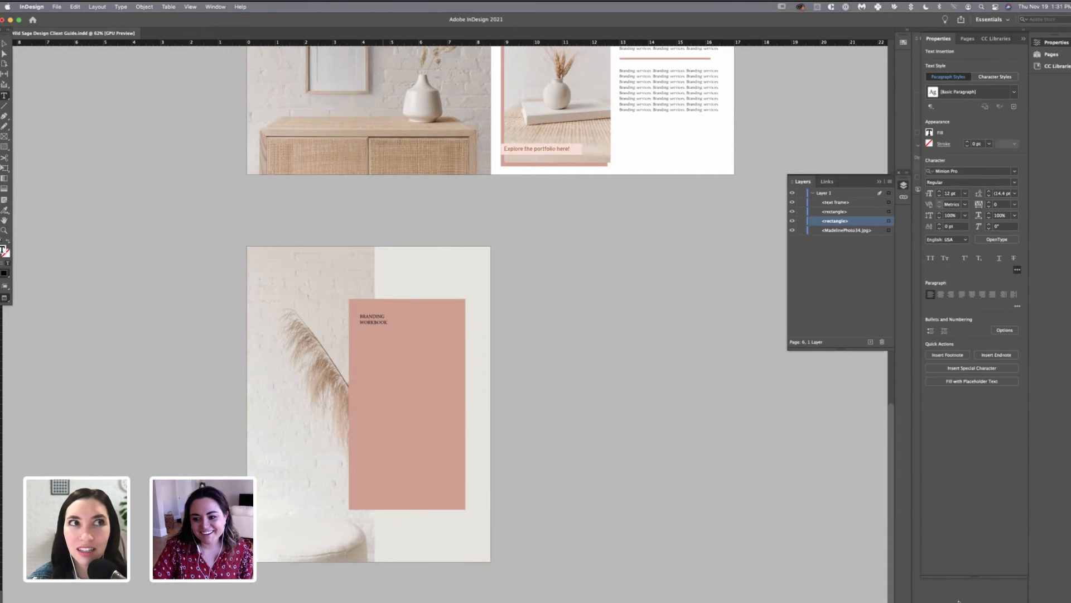
{"action": "key", "text": "super+a"}
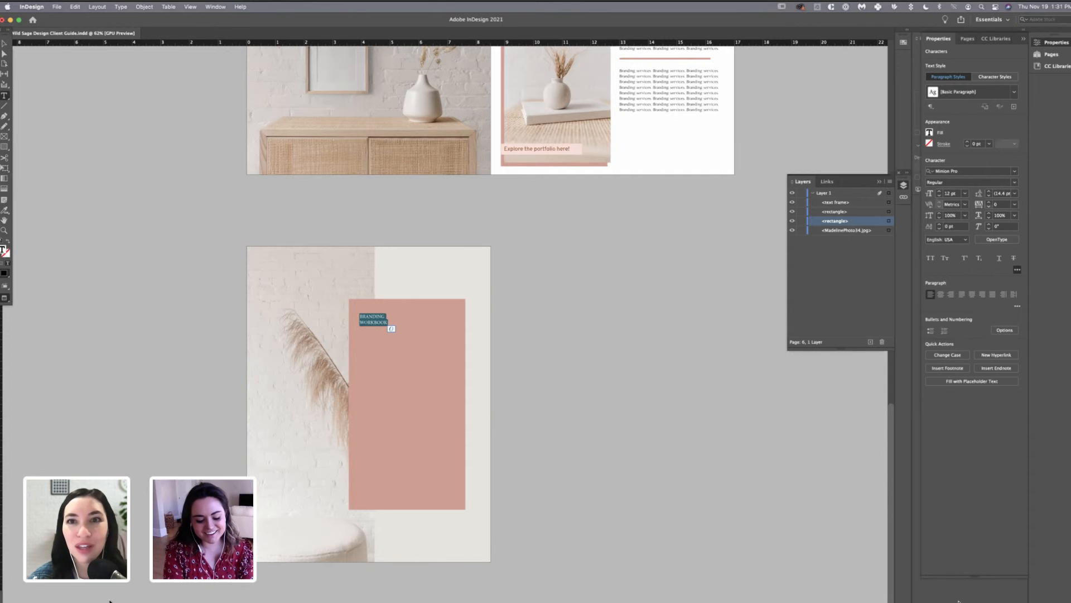
{"action": "left_click", "coordinate": [968, 171]}
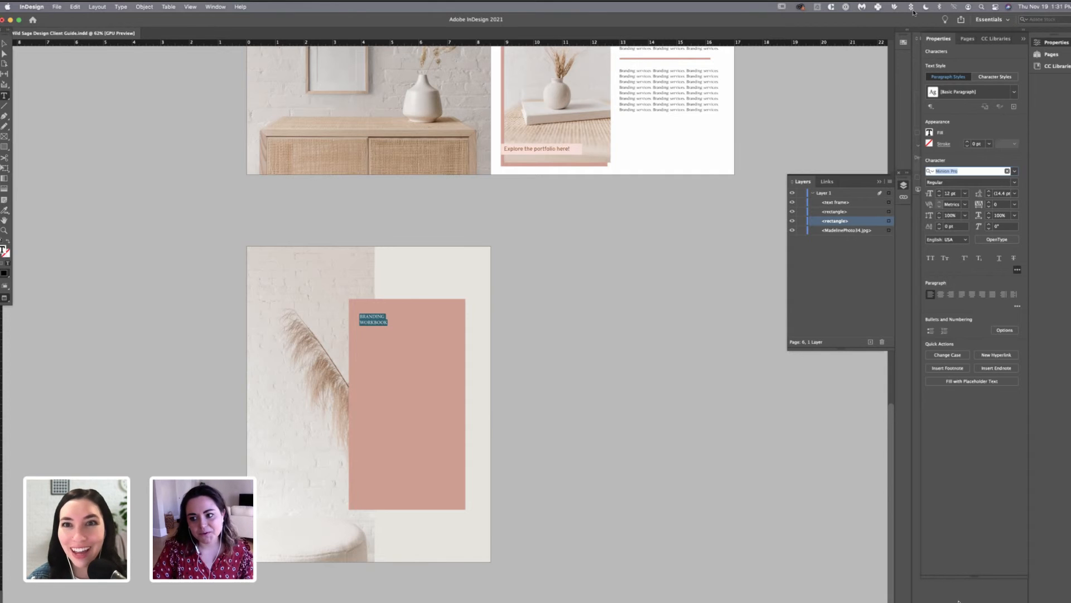
{"action": "type", "text": "overpass"}
{"action": "key", "text": "Down"}
{"action": "key", "text": "Down"}
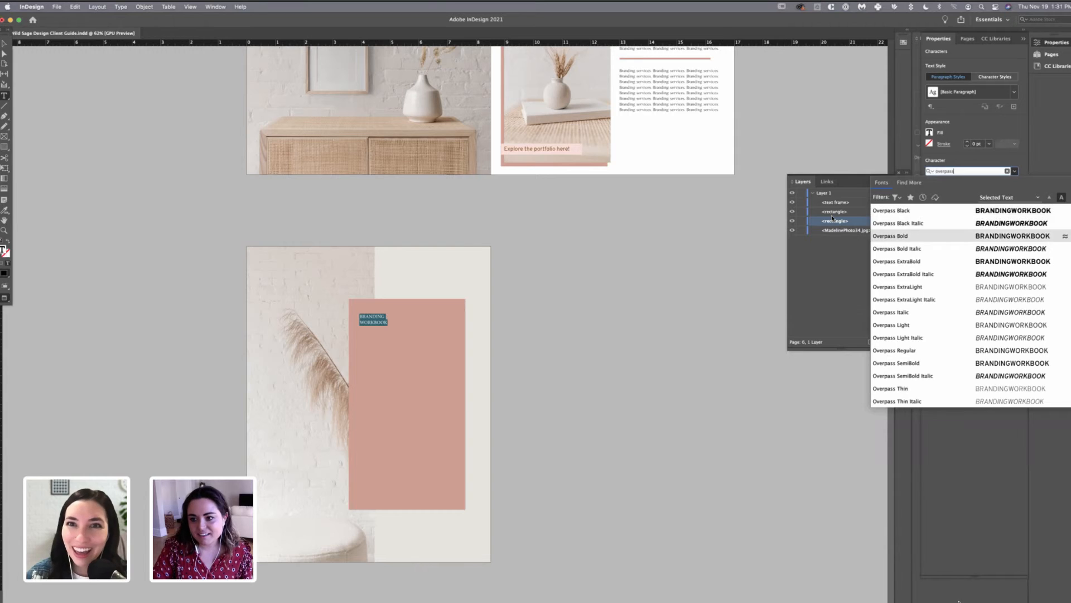
{"action": "key", "text": "Return"}
- Give the title text the [Paper] fill color and a font size of 60 pt
{"action": "left_click", "coordinate": [929, 133]}
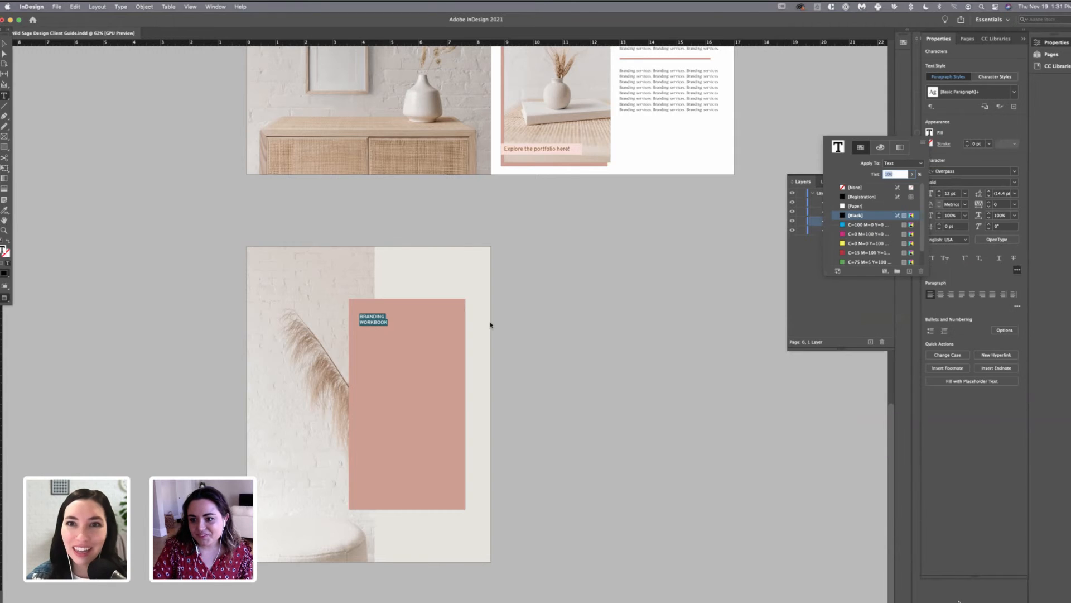
{"action": "left_click", "coordinate": [855, 206]}
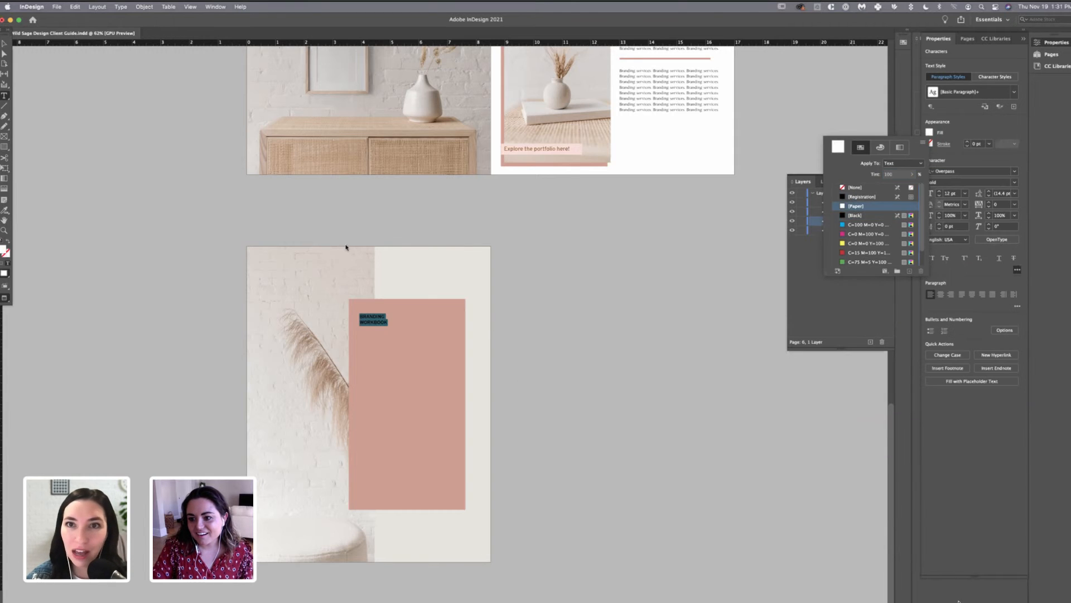
{"action": "left_click", "coordinate": [965, 193]}
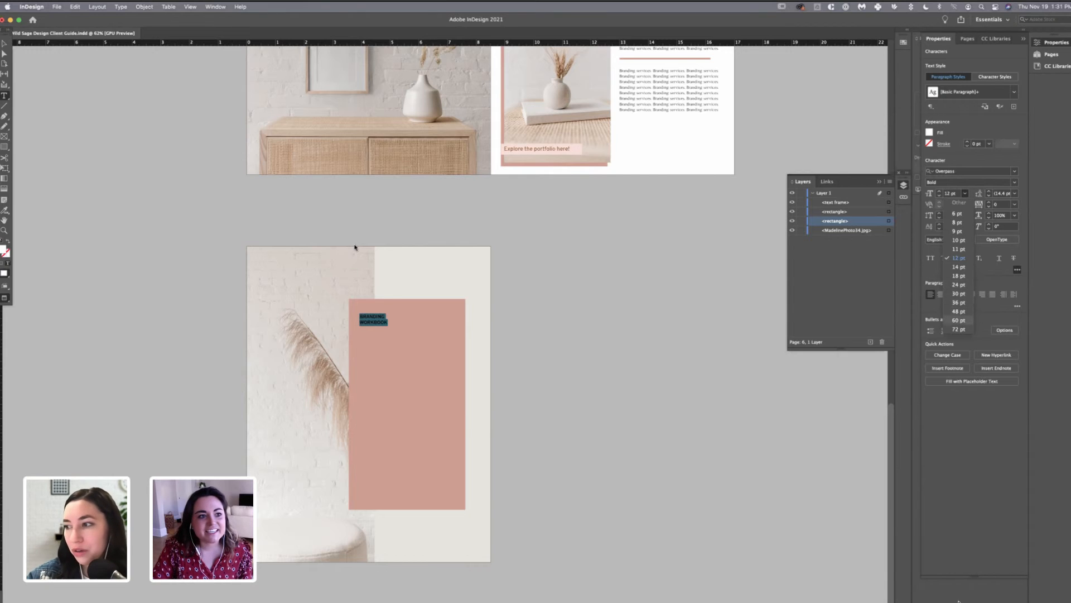
{"action": "key", "text": "Return"}
- Widen the title's text frame to about 4.34 in and reduce its text to 46 pt so WORKBOOK fits on one line
{"action": "key", "text": "Escape"}
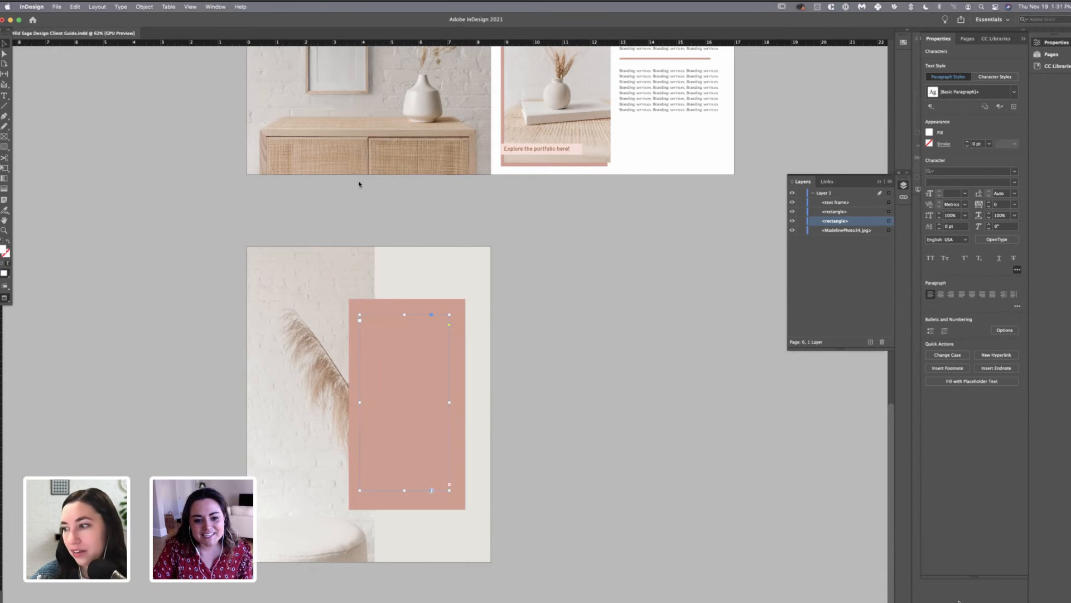
{"action": "left_click_drag", "start_coordinate": [450, 402], "coordinate": [485, 403]}
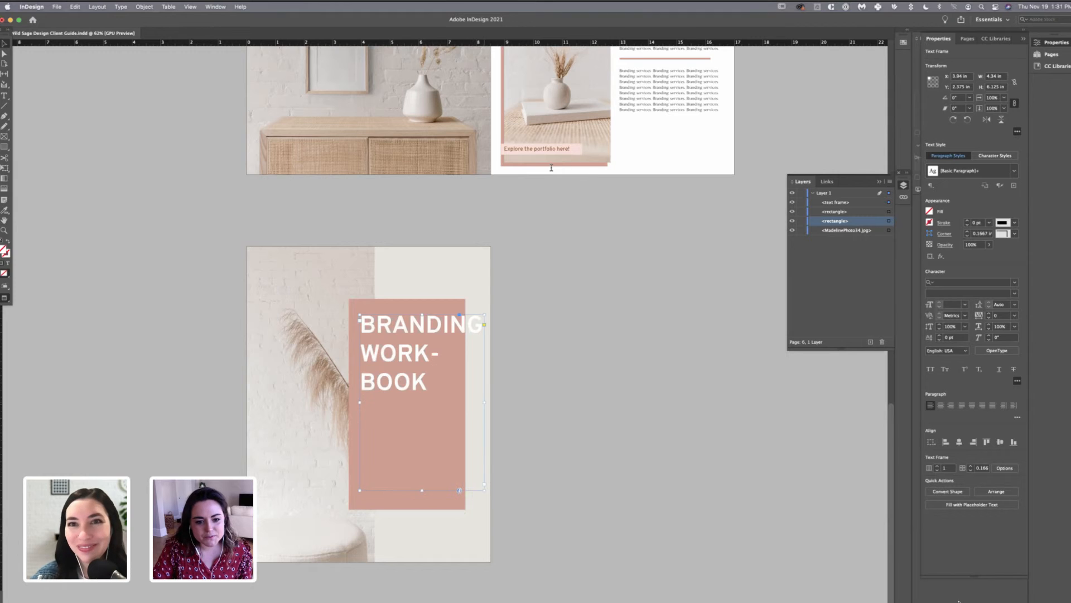
{"action": "key", "text": "Return"}
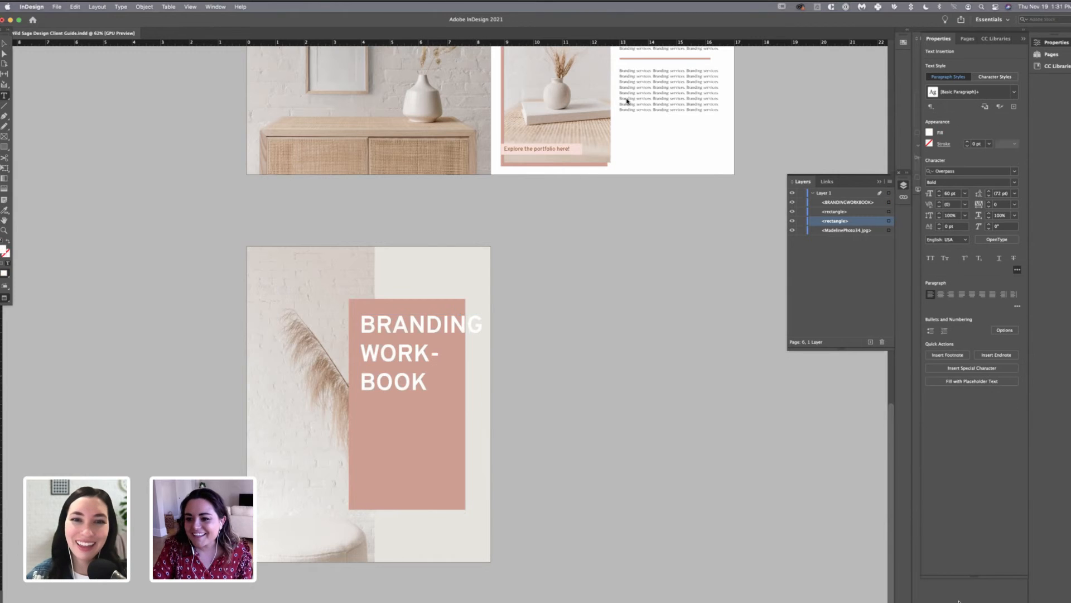
{"action": "key", "text": "super+a"}
{"action": "key", "text": "super+shift+comma"}
{"action": "key", "text": "super+shift+comma"}
{"action": "key", "text": "super+shift+comma"}
{"action": "key", "text": "super+shift+comma"}
{"action": "key", "text": "super+shift+comma"}
{"action": "key", "text": "super+shift+comma"}
{"action": "key", "text": "super+shift+comma"}
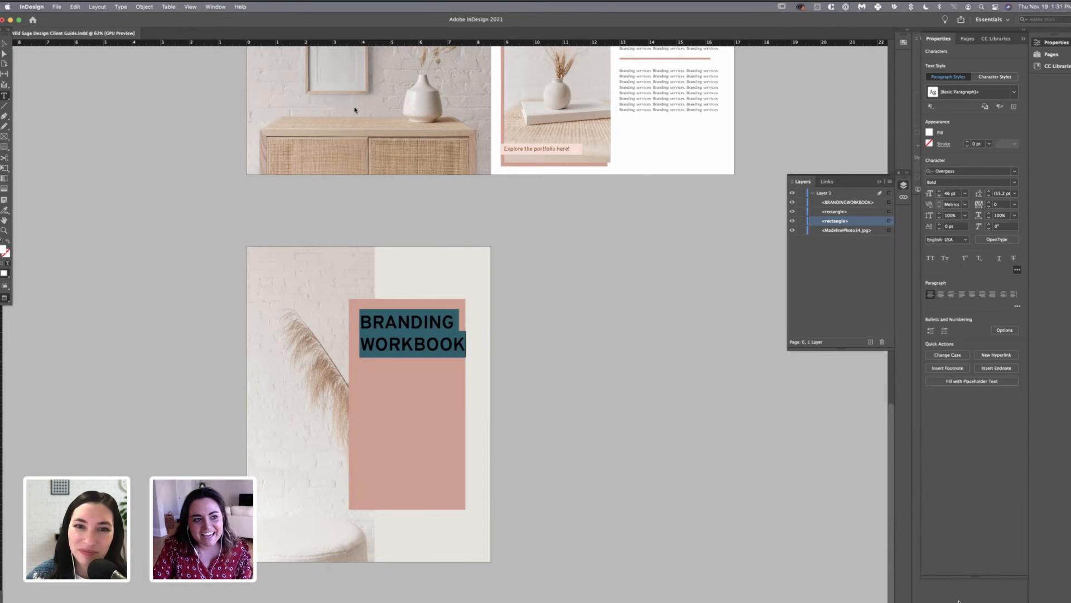
- Reduce the BRANDING WORKBOOK text size so both lines sit inside the pink block, and fit the text frame's height to its content
{"action": "key", "text": "super+shift+comma"}
{"action": "key", "text": "super+shift+comma"}
{"action": "key", "text": "super+shift+comma"}
{"action": "key", "text": "super+shift+comma"}
{"action": "key", "text": "super+shift+comma"}
{"action": "key", "text": "Escape"}
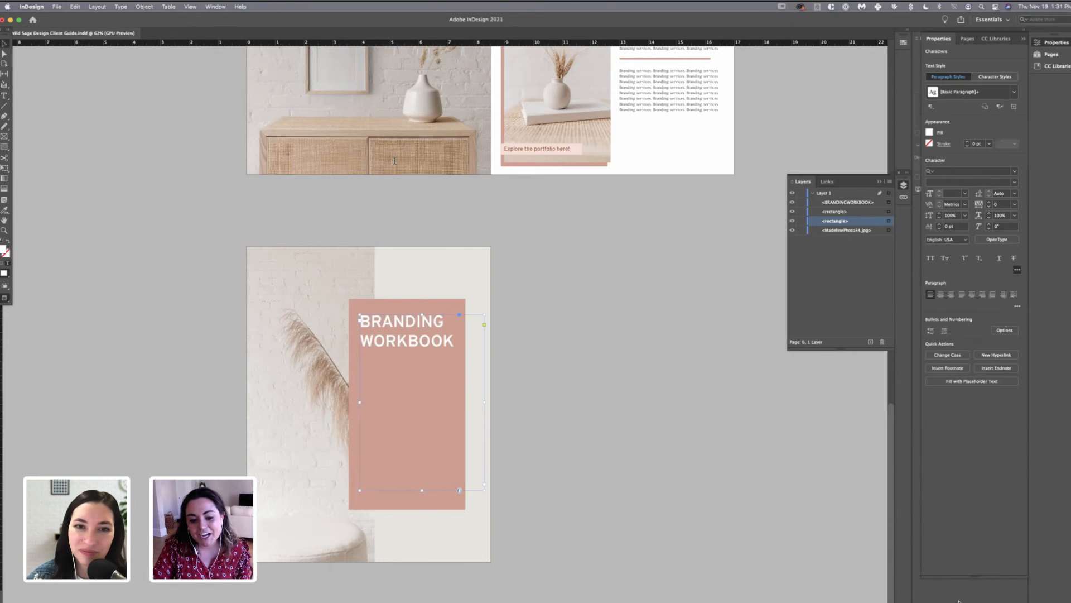
{"action": "key", "text": "super+alt+c"}
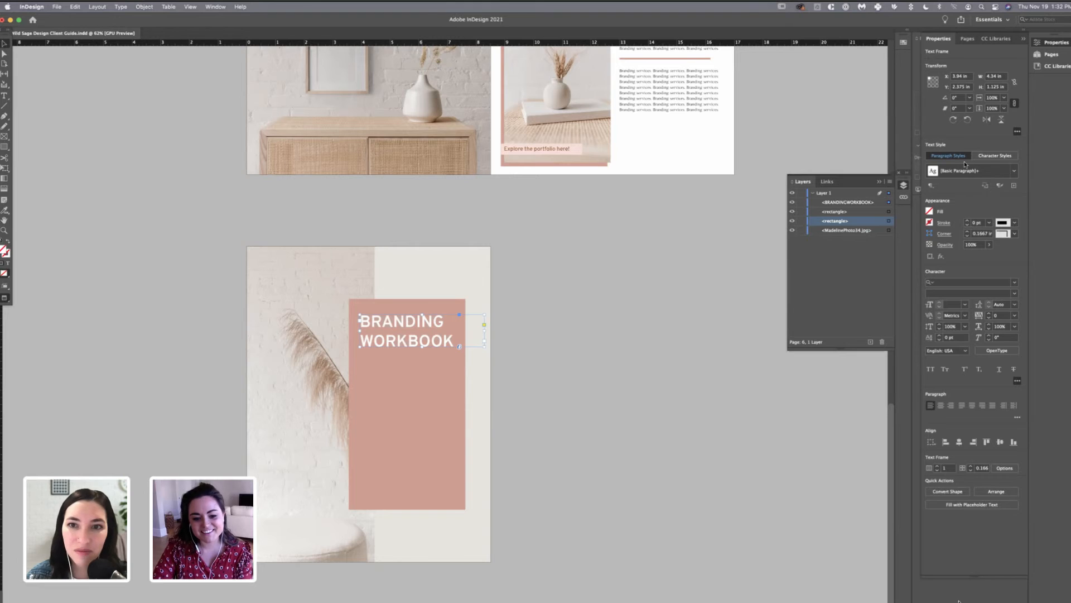
- Shorten the pink rectangle behind the title to a height of 2.23 in, raising its lower edge to just below WORKBOOK
{"action": "key", "text": "super+alt+["}
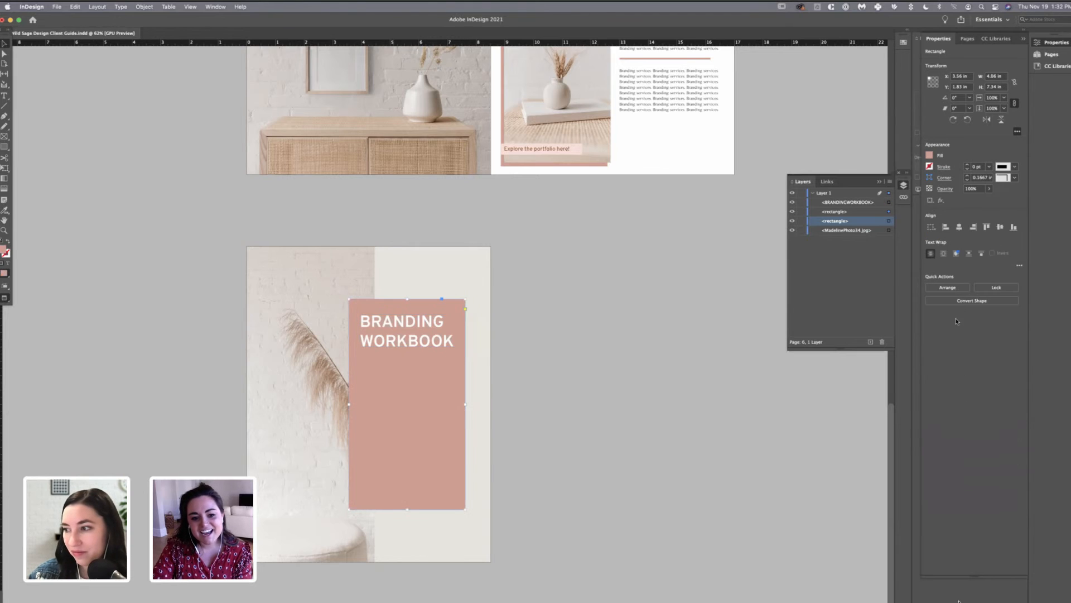
{"action": "left_click_drag", "start_coordinate": [407, 508], "coordinate": [408, 363]}
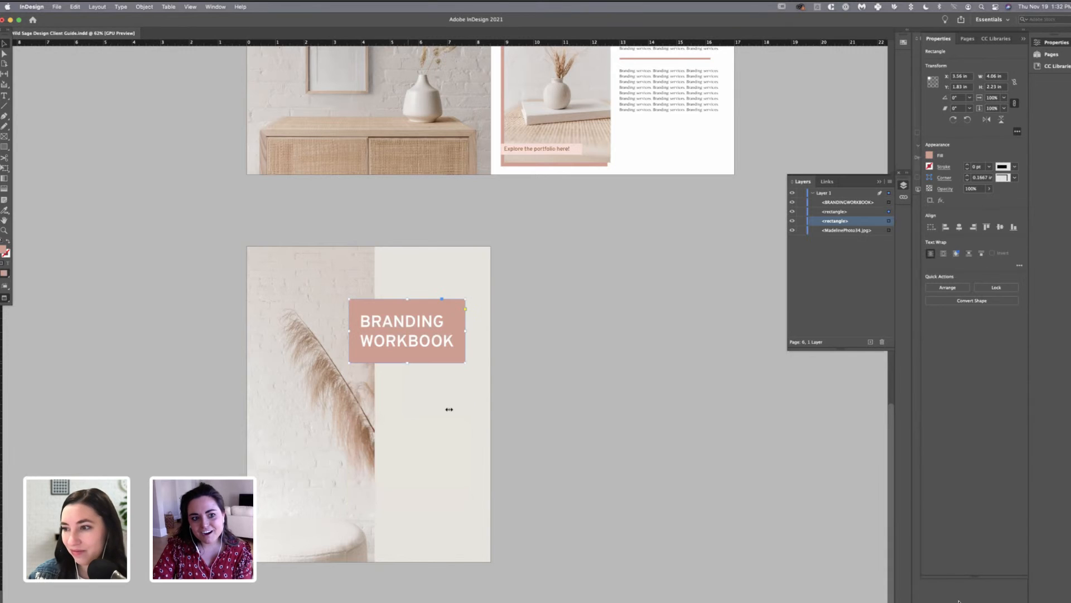
{"action": "left_click", "coordinate": [484, 403]}
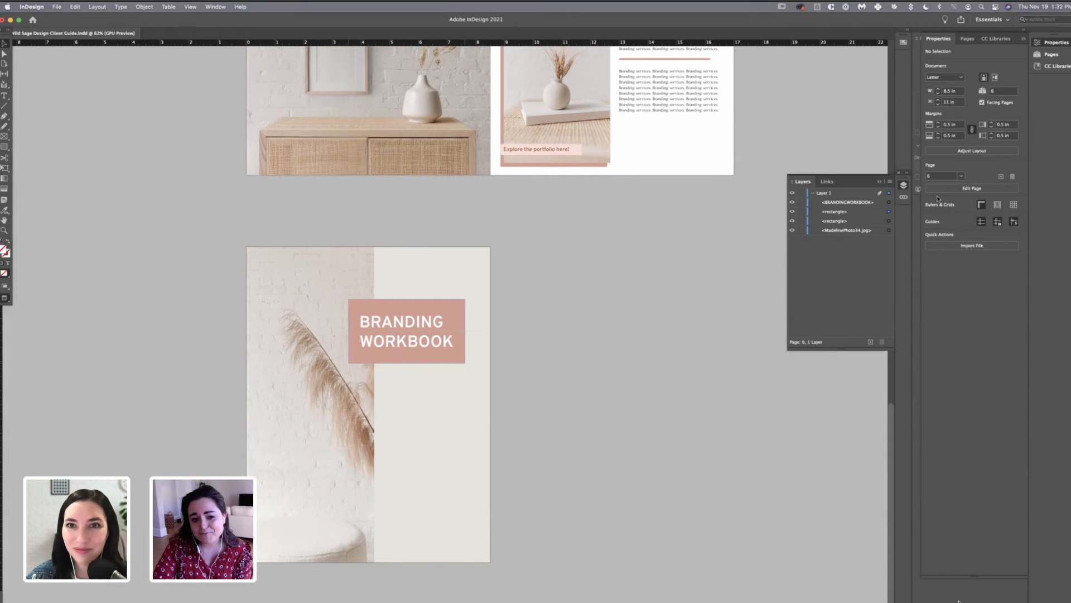
{"action": "key", "text": "super+z"}
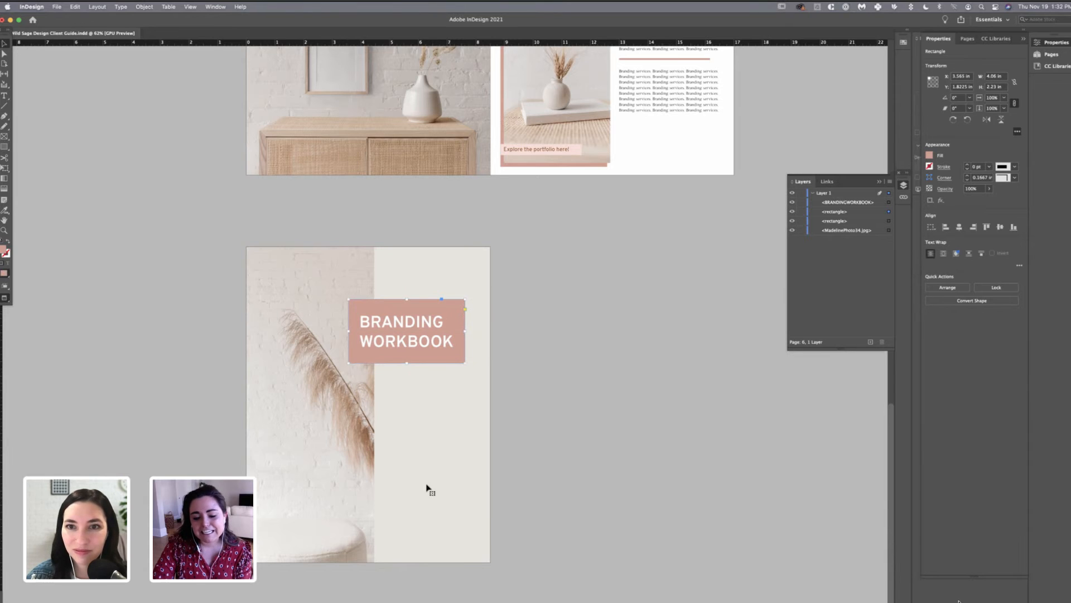
- Shift the title slightly right to center it in the pink block and narrow its text frame to the block's right edge
{"action": "left_click_drag", "start_coordinate": [422, 487], "coordinate": [414, 348]}
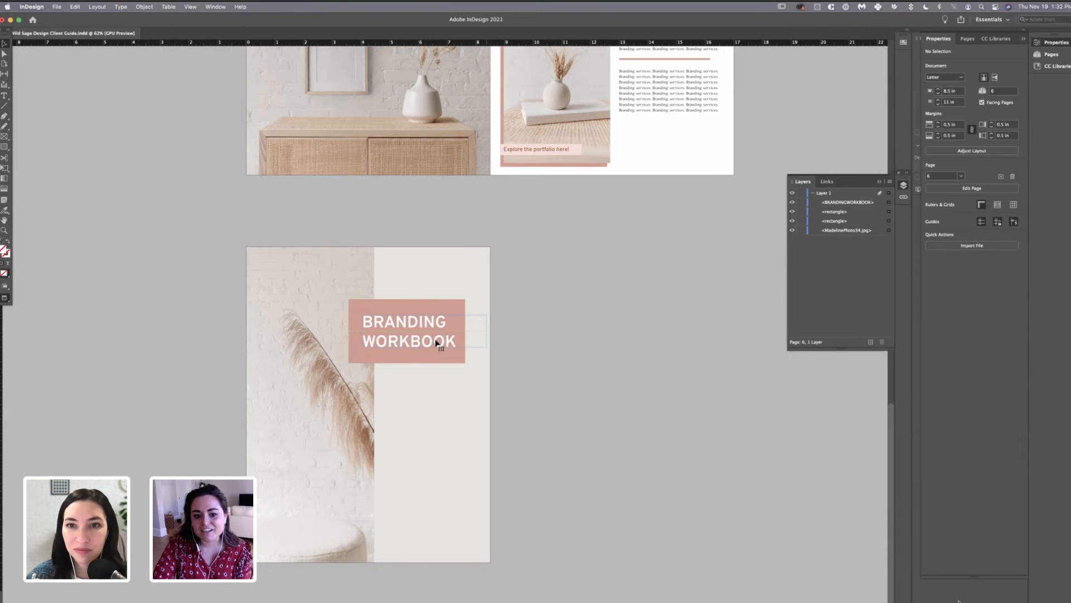
{"action": "left_click", "coordinate": [439, 343]}
{"action": "left_click_drag", "start_coordinate": [485, 331], "coordinate": [463, 332]}
{"action": "left_click_drag", "start_coordinate": [407, 509], "coordinate": [409, 359]}
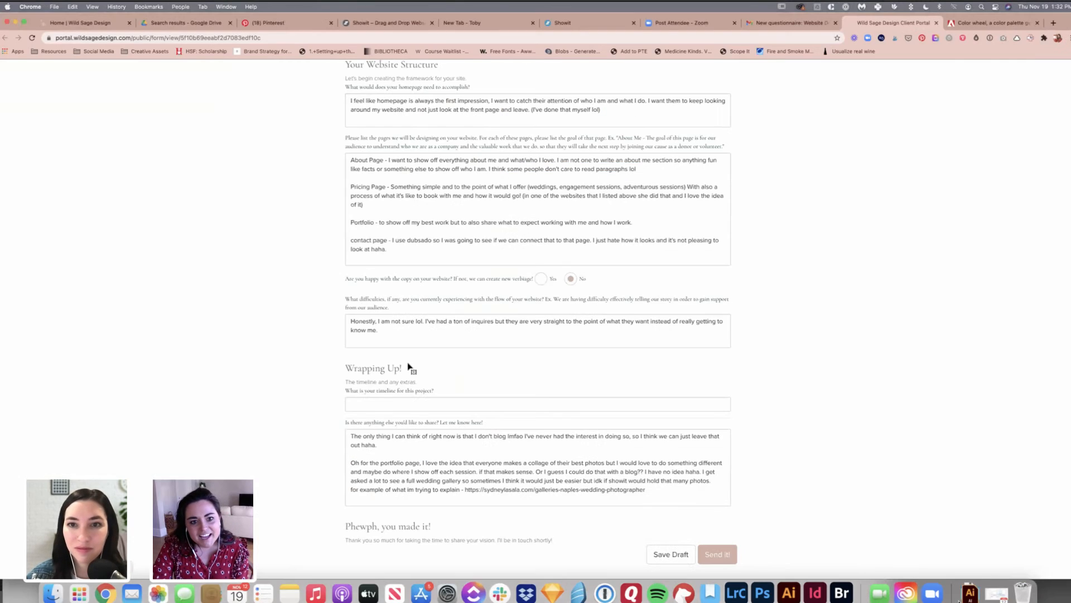
- Switch to Chrome and look back through the website structure questions in the client portal questionnaire
{"action": "scroll", "coordinate": [439, 310], "scroll_direction": "up", "scroll_amount": 15}
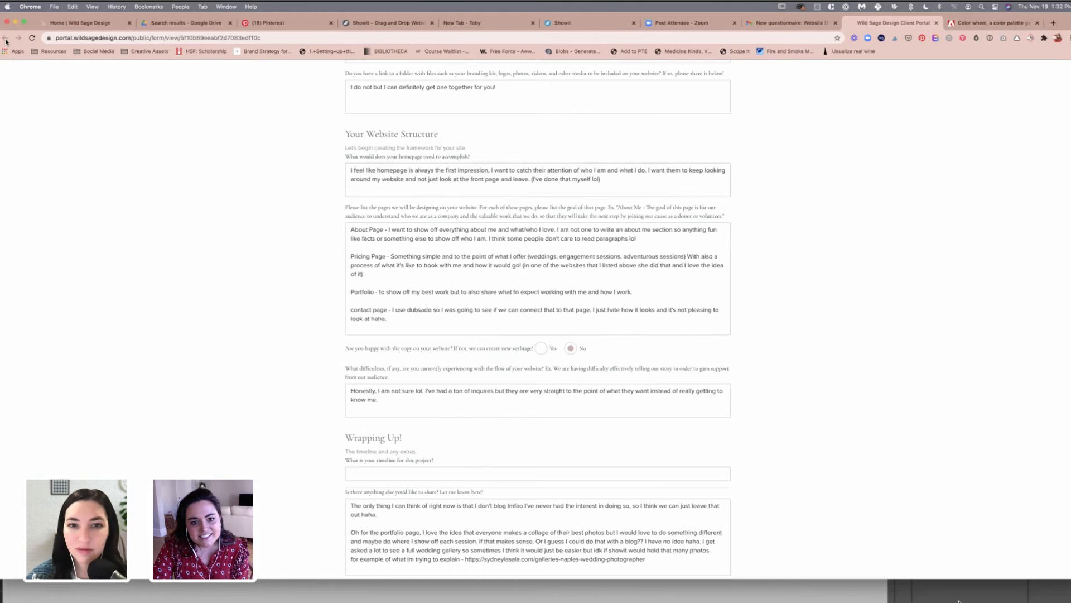
- Review the client's questionnaire answers on brand name, tagline, elevator pitch, adjectives and brand personality
{"action": "scroll", "coordinate": [439, 310], "scroll_direction": "up", "scroll_amount": 10}
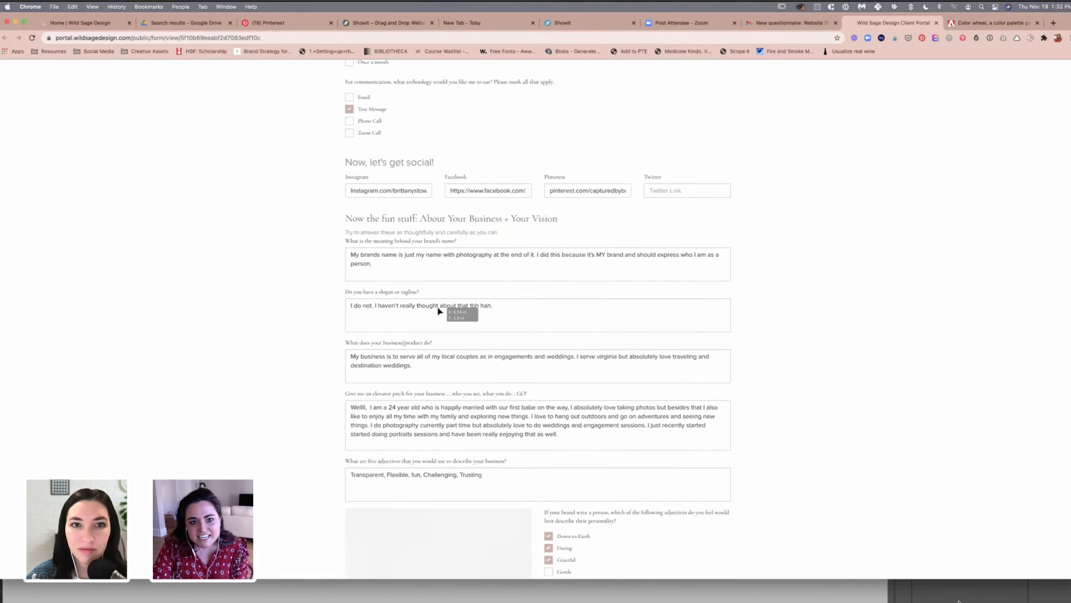
{"action": "scroll", "coordinate": [439, 311], "scroll_direction": "down", "scroll_amount": 3}
{"action": "scroll", "coordinate": [441, 312], "scroll_direction": "down", "scroll_amount": 1}
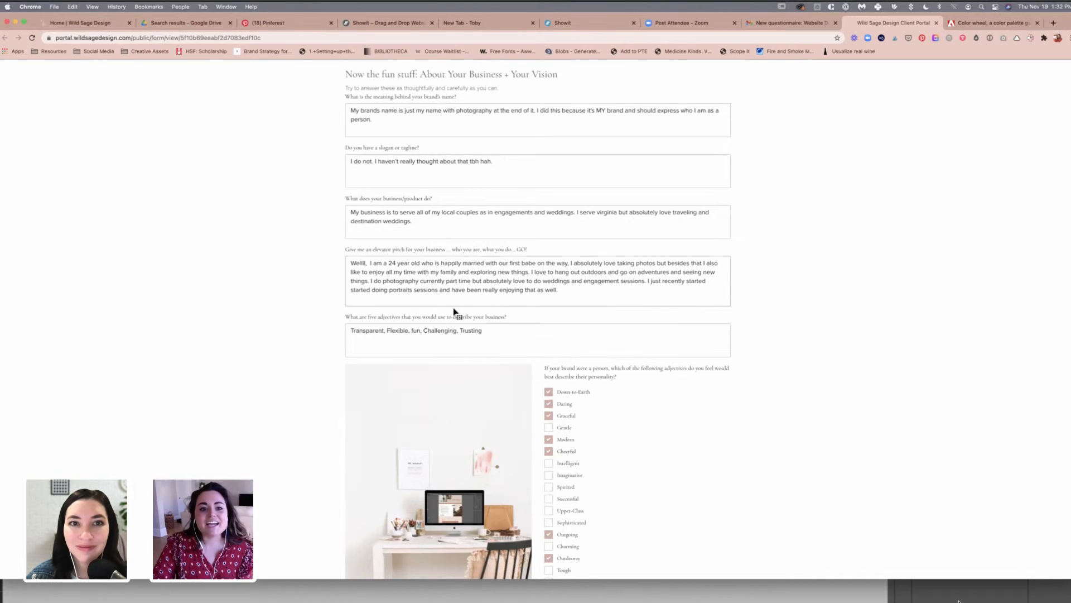
{"action": "left_click_drag", "start_coordinate": [346, 98], "coordinate": [457, 97]}
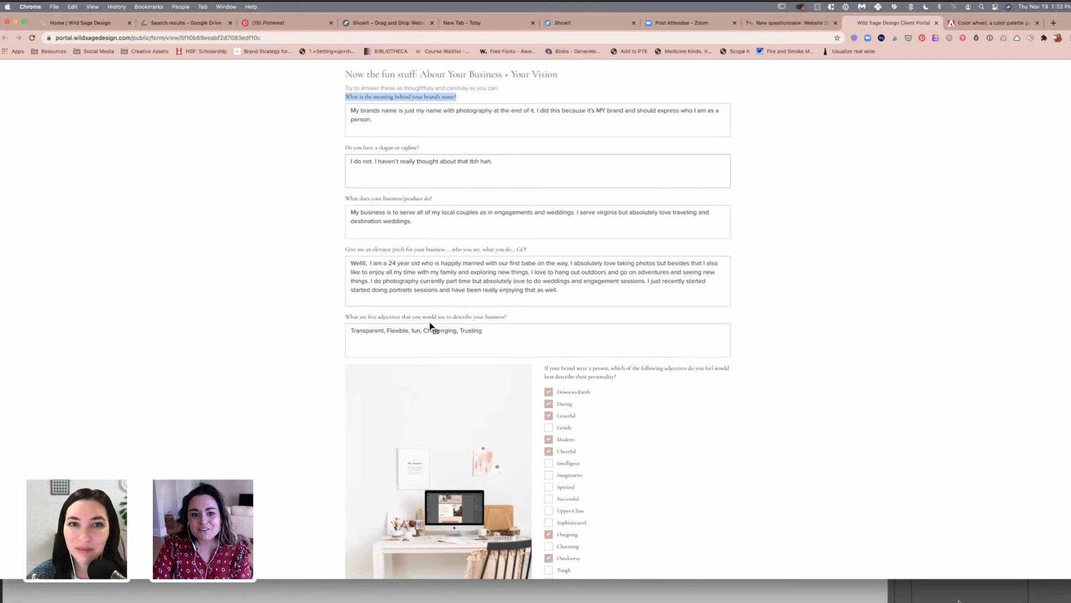
{"action": "left_click", "coordinate": [432, 327]}
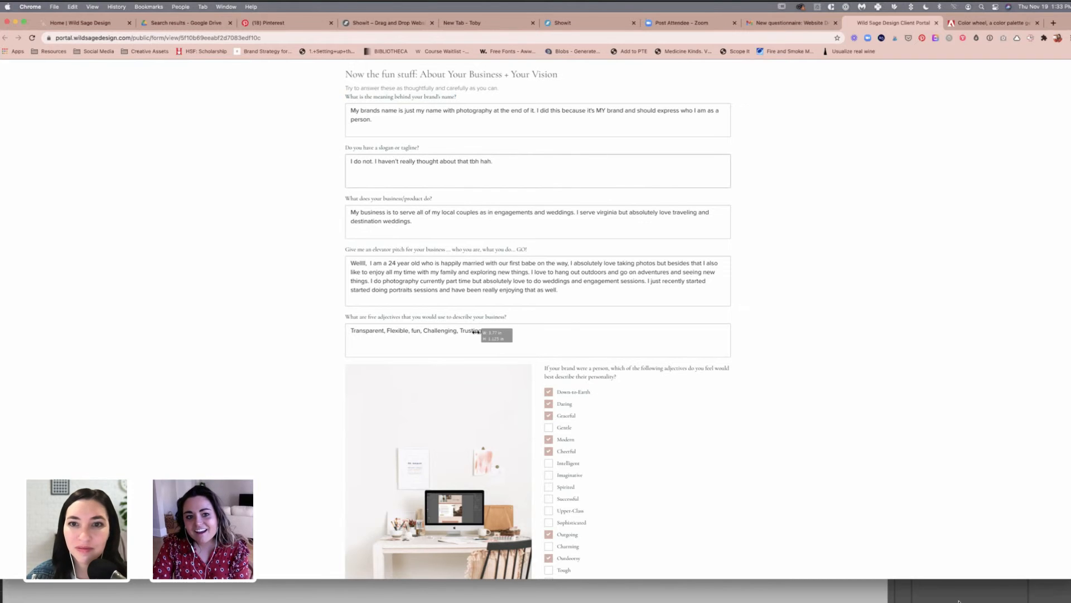
{"action": "scroll", "coordinate": [463, 332], "scroll_direction": "down", "scroll_amount": 2}
{"action": "scroll", "coordinate": [462, 332], "scroll_direction": "down", "scroll_amount": 1}
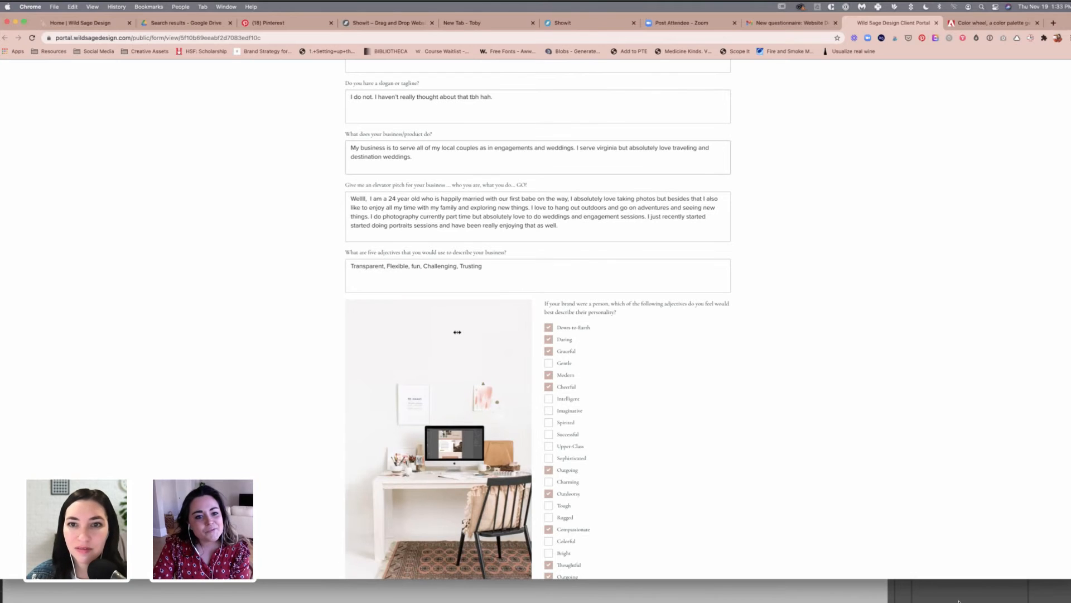
{"action": "scroll", "coordinate": [466, 335], "scroll_direction": "down", "scroll_amount": 1}
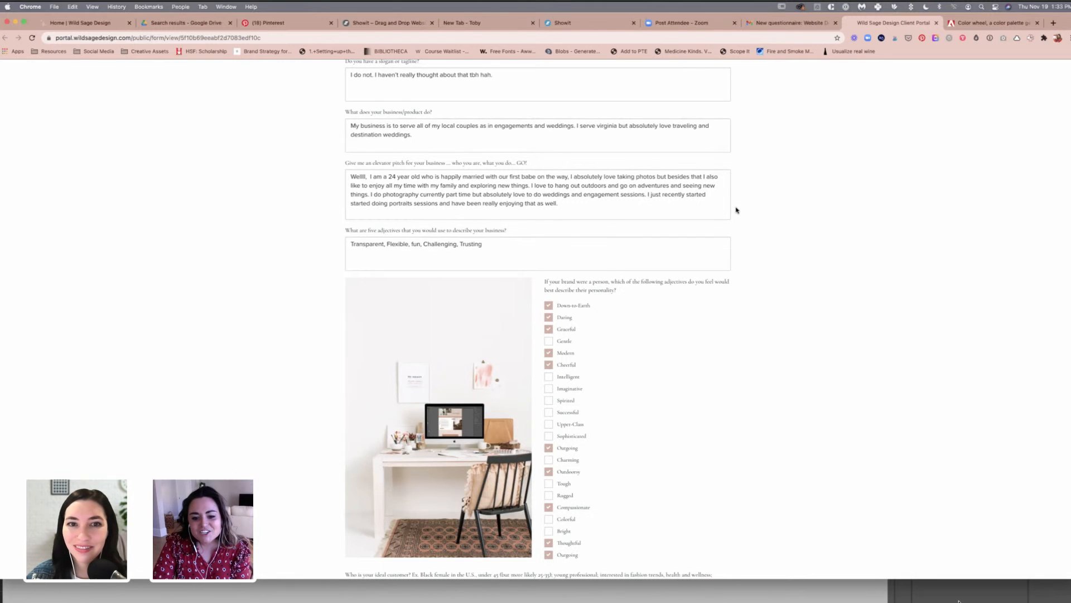
{"action": "scroll", "coordinate": [737, 209], "scroll_direction": "down", "scroll_amount": 2}
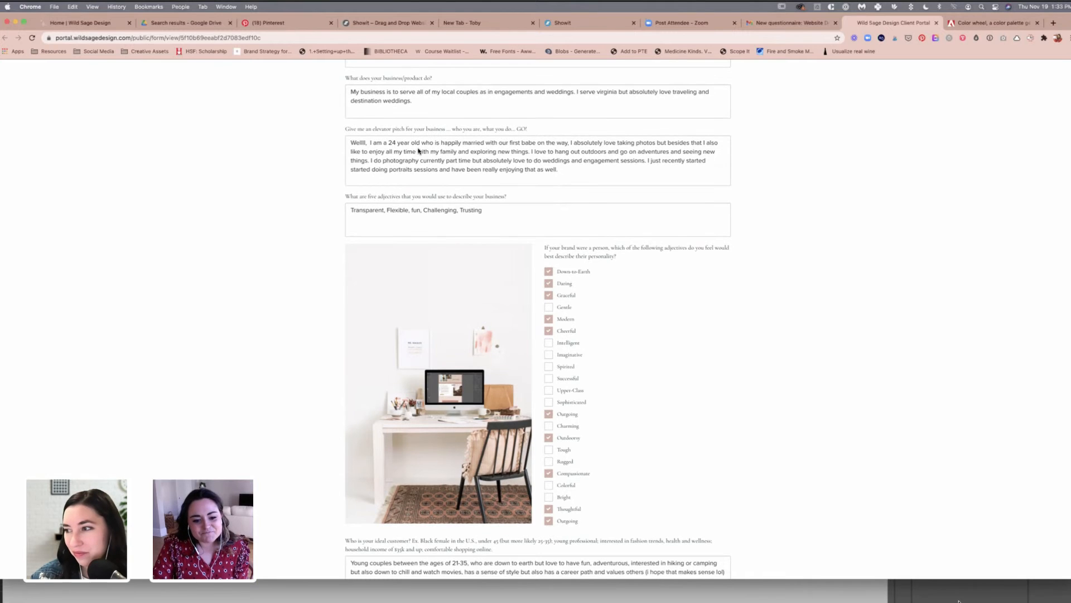
- Review the questionnaire answers on ideal customer, problems solved, admired websites, website structure and wrapping up
{"action": "scroll", "coordinate": [417, 151], "scroll_direction": "down", "scroll_amount": 1}
{"action": "scroll", "coordinate": [417, 151], "scroll_direction": "down", "scroll_amount": 3}
{"action": "scroll", "coordinate": [400, 150], "scroll_direction": "down", "scroll_amount": 3}
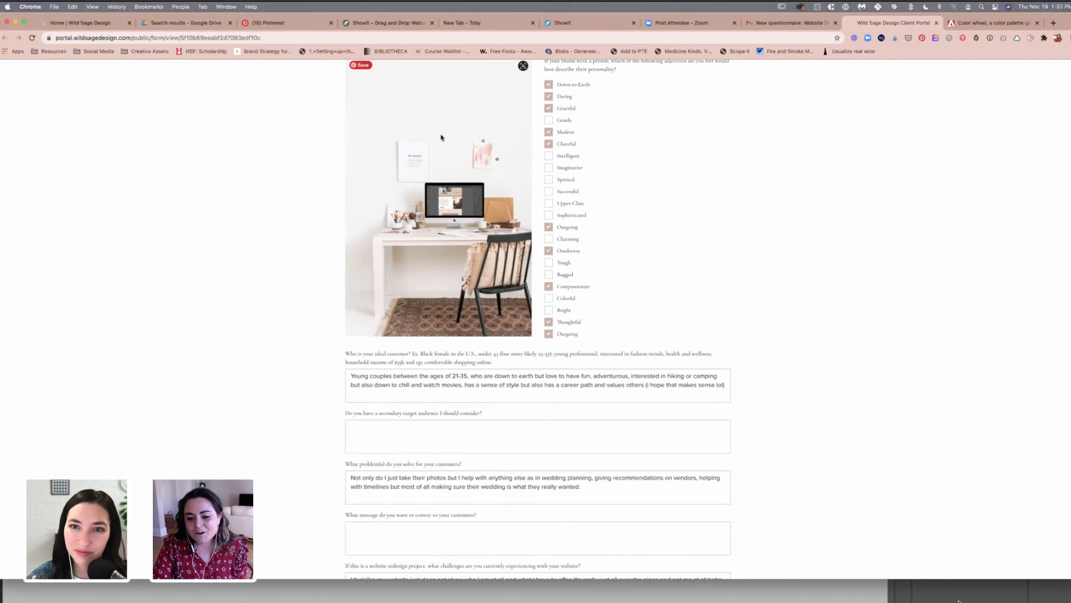
{"action": "scroll", "coordinate": [440, 138], "scroll_direction": "down", "scroll_amount": 1}
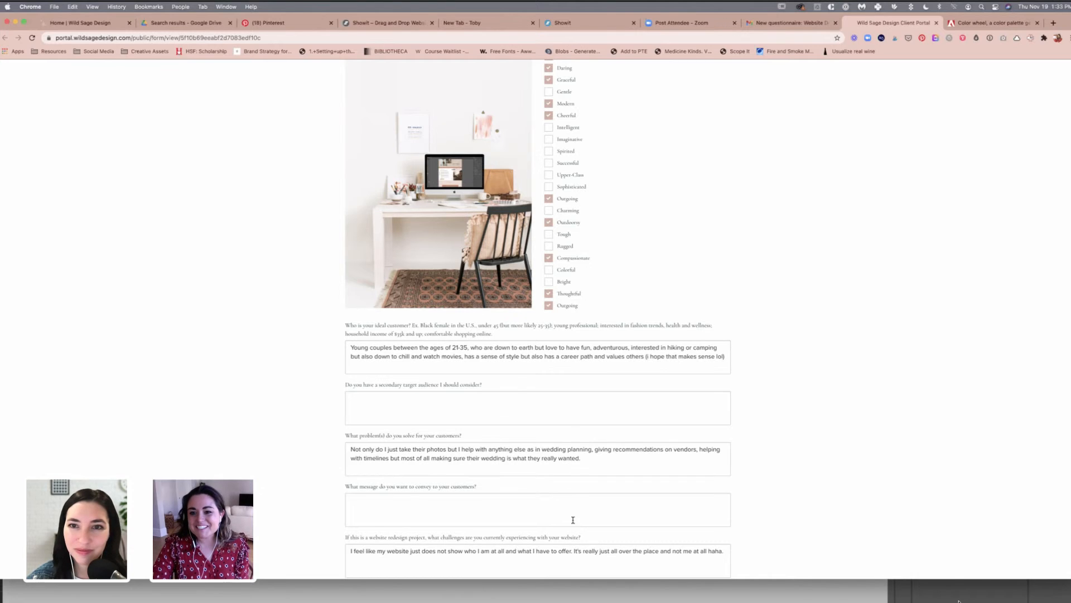
{"action": "scroll", "coordinate": [371, 355], "scroll_direction": "down", "scroll_amount": 5}
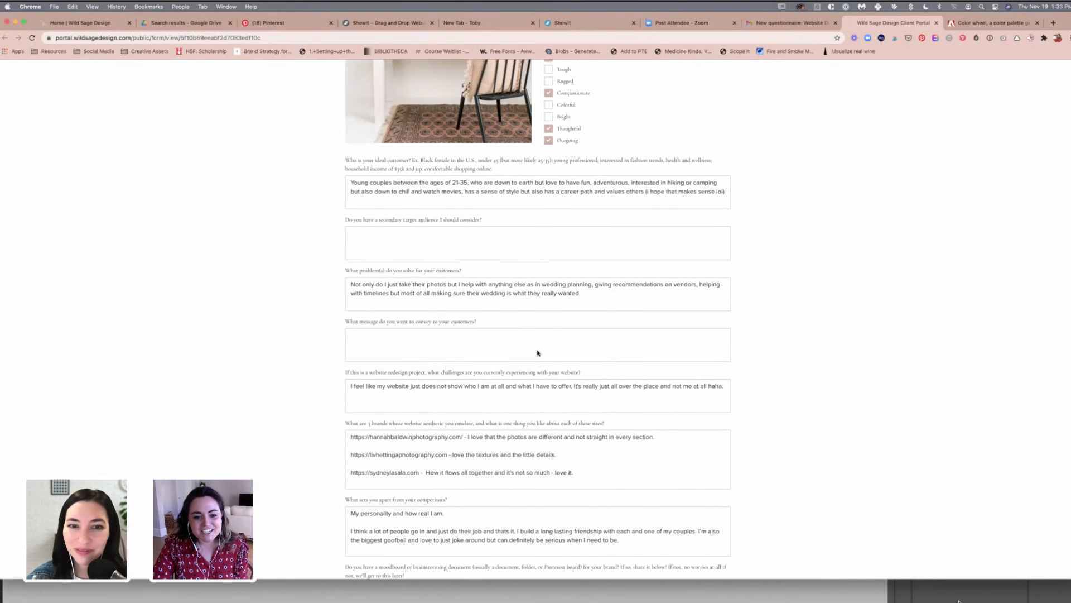
{"action": "scroll", "coordinate": [537, 351], "scroll_direction": "down", "scroll_amount": 2}
{"action": "scroll", "coordinate": [665, 358], "scroll_direction": "down", "scroll_amount": 3}
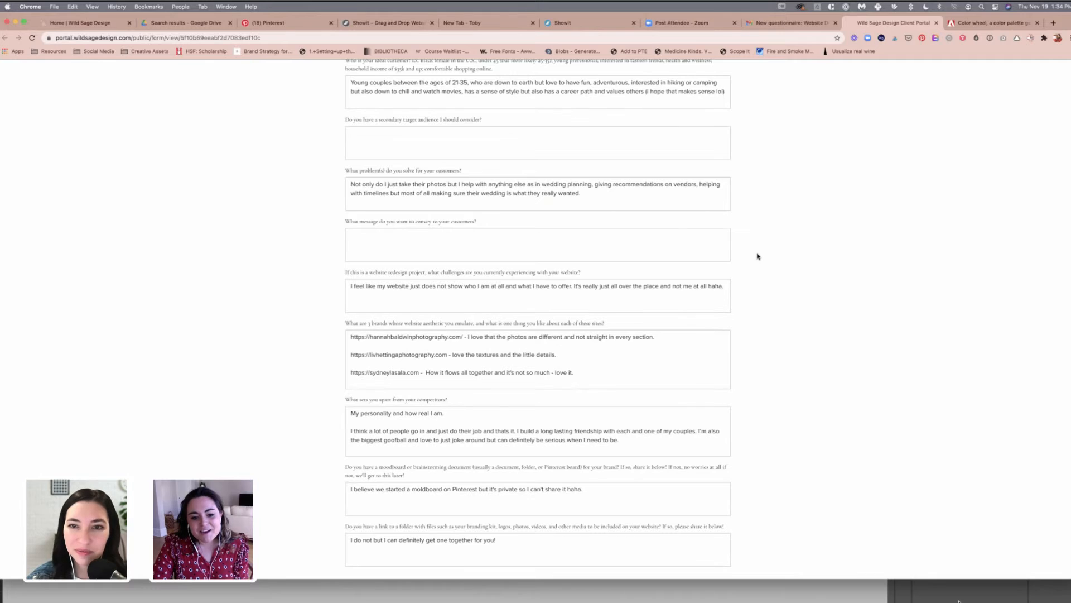
{"action": "scroll", "coordinate": [753, 151], "scroll_direction": "down", "scroll_amount": 5}
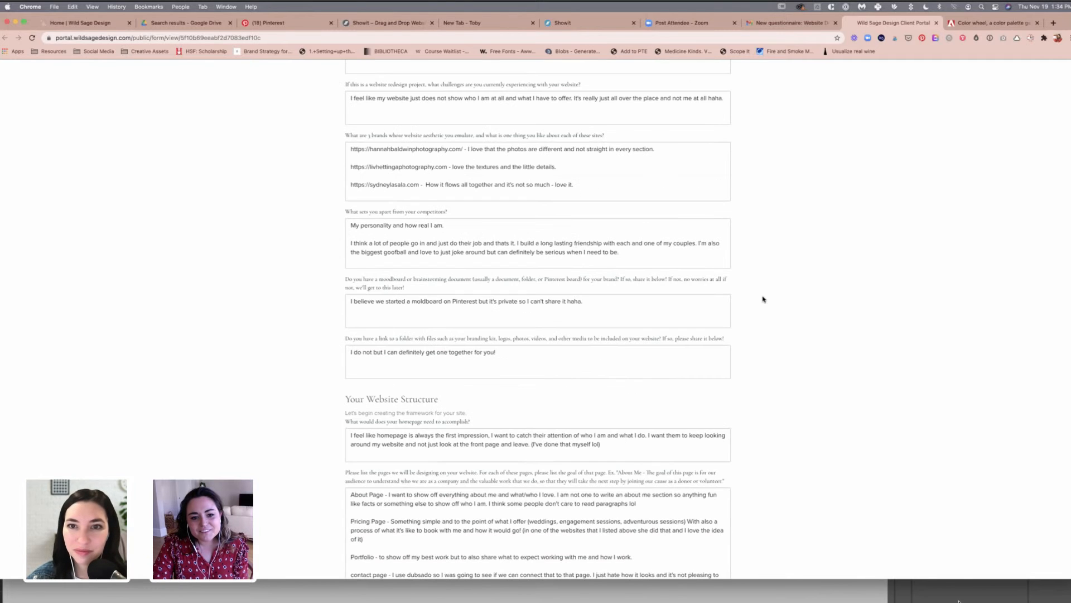
{"action": "scroll", "coordinate": [759, 299], "scroll_direction": "down", "scroll_amount": 8}
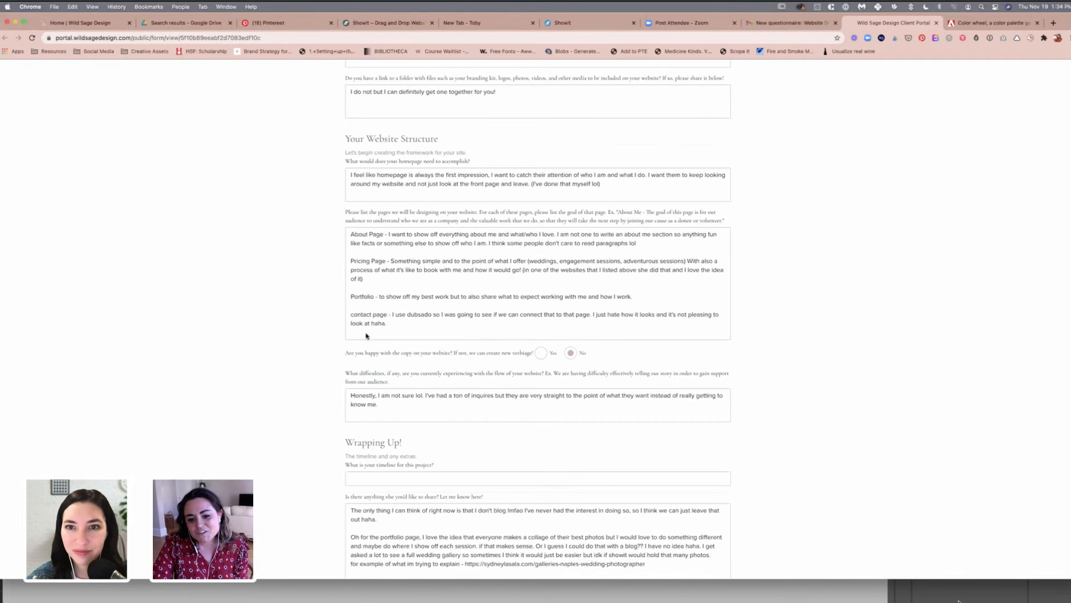
{"action": "scroll", "coordinate": [417, 397], "scroll_direction": "down", "scroll_amount": 1}
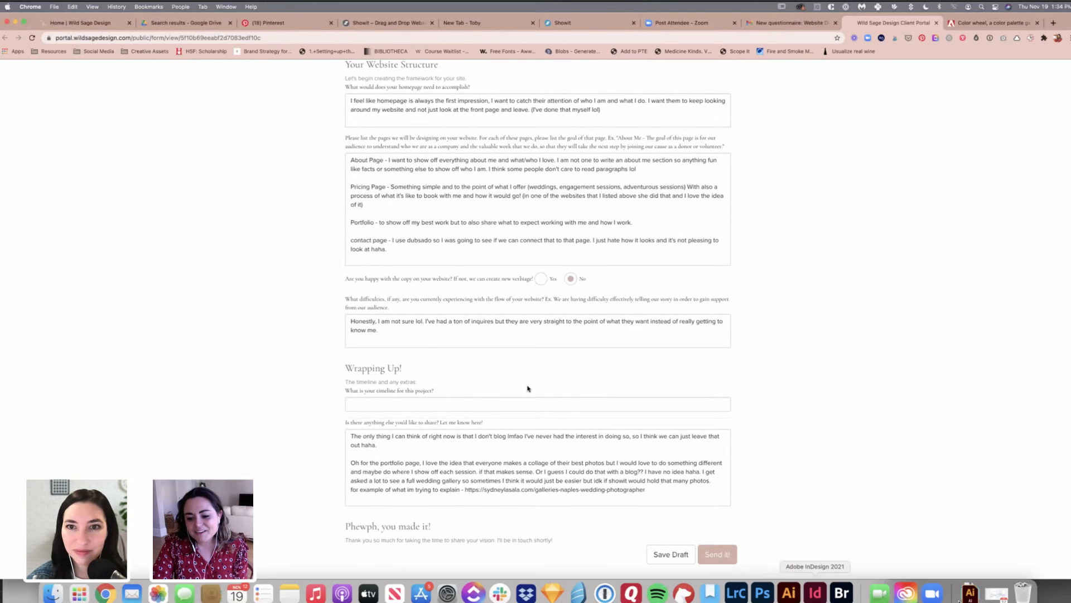
- Switch to InDesign and draw a text frame about 3.04 × 5.82 in below the BRANDING WORKBOOK title
{"action": "left_click", "coordinate": [816, 593]}
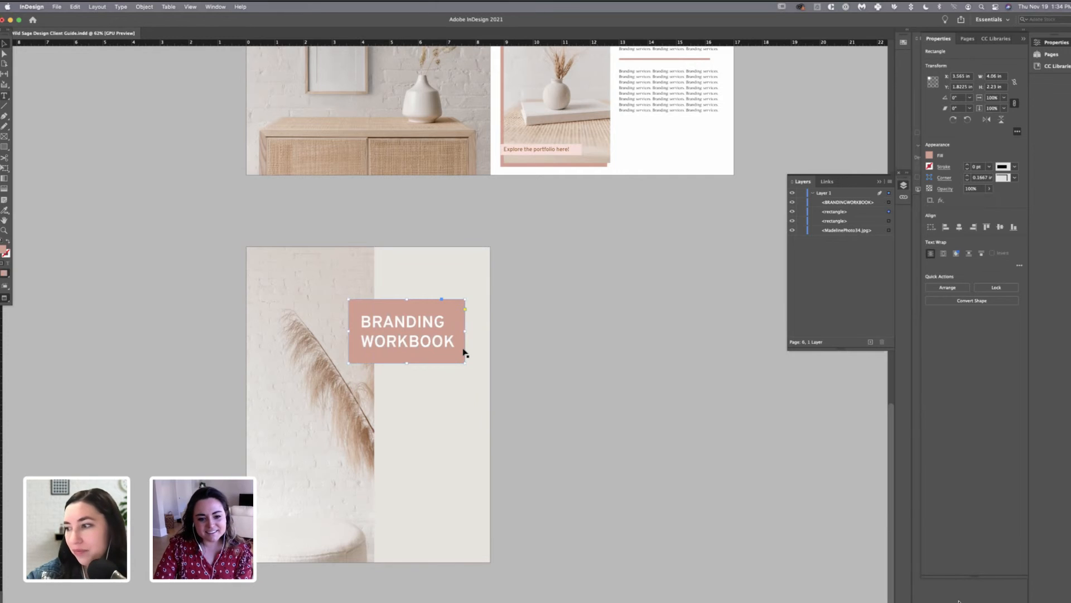
{"action": "left_click", "coordinate": [4, 95]}
{"action": "left_click_drag", "start_coordinate": [384, 380], "coordinate": [469, 549]}
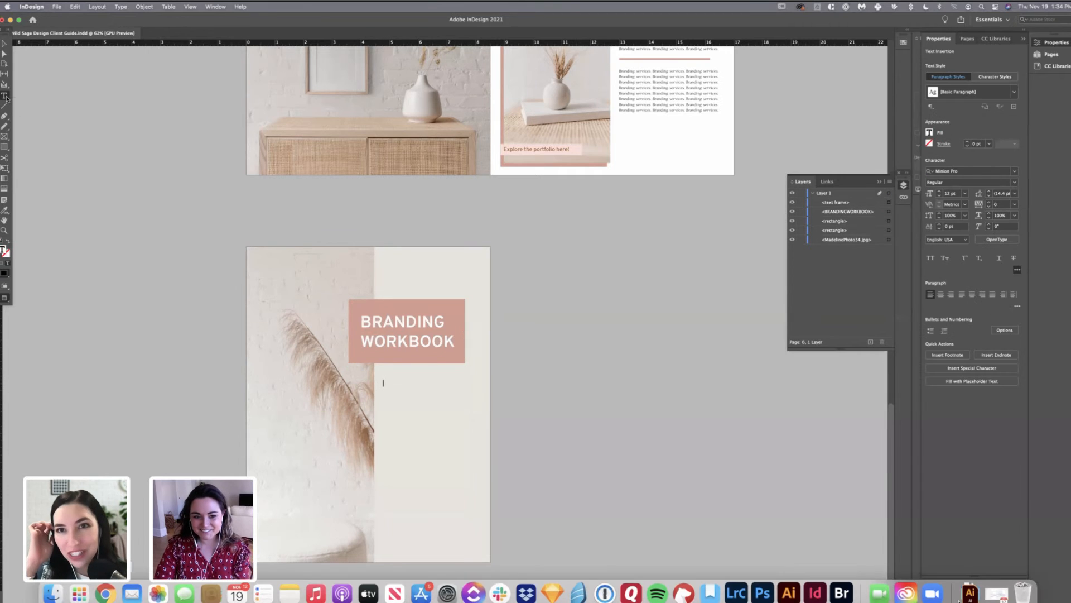
- Copy the heading "Welcome, friend! I'm so happy you are here!" from the questionnaire in Chrome and paste it into the new InDesign text frame
{"action": "left_click", "coordinate": [105, 592]}
{"action": "scroll", "coordinate": [410, 423], "scroll_direction": "up", "scroll_amount": 20}
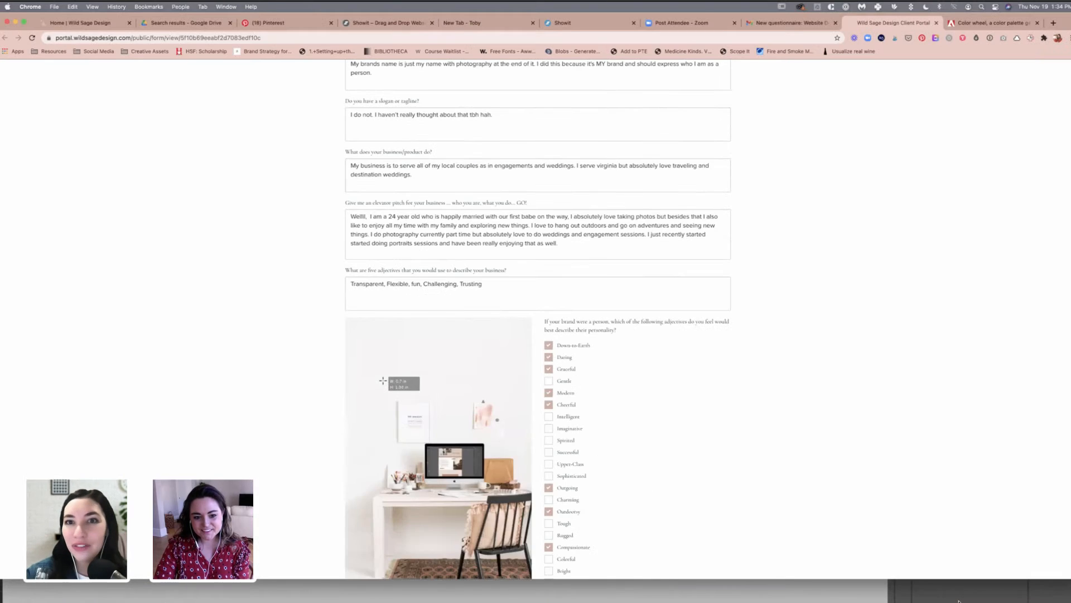
{"action": "scroll", "coordinate": [442, 543], "scroll_direction": "up", "scroll_amount": 6}
{"action": "left_click_drag", "start_coordinate": [565, 387], "coordinate": [345, 388]}
{"action": "key", "text": "super+c"}
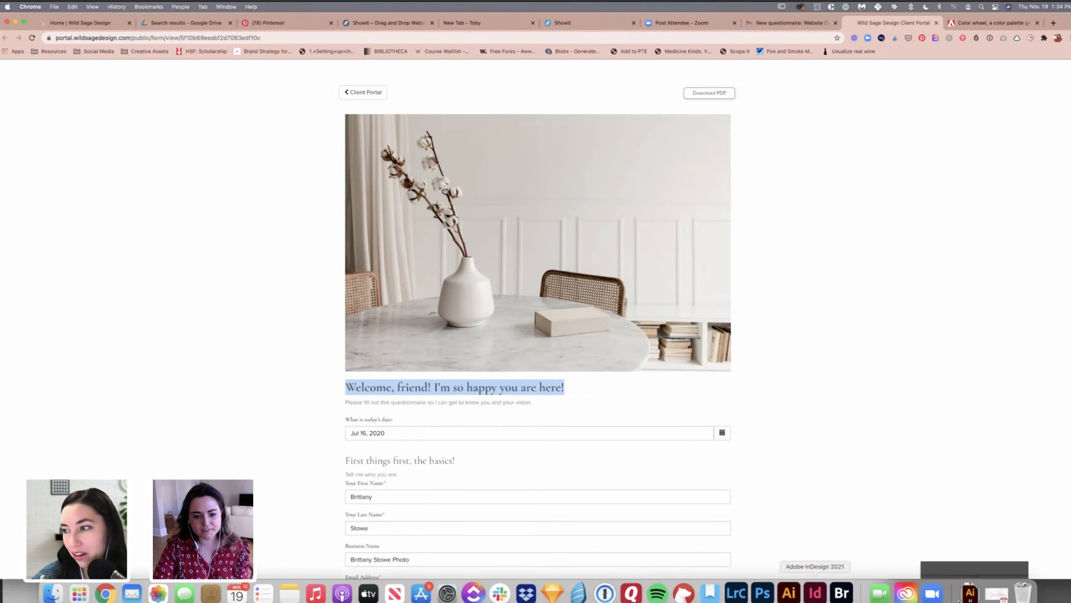
{"action": "left_click", "coordinate": [815, 593]}
{"action": "key", "text": "super+v"}
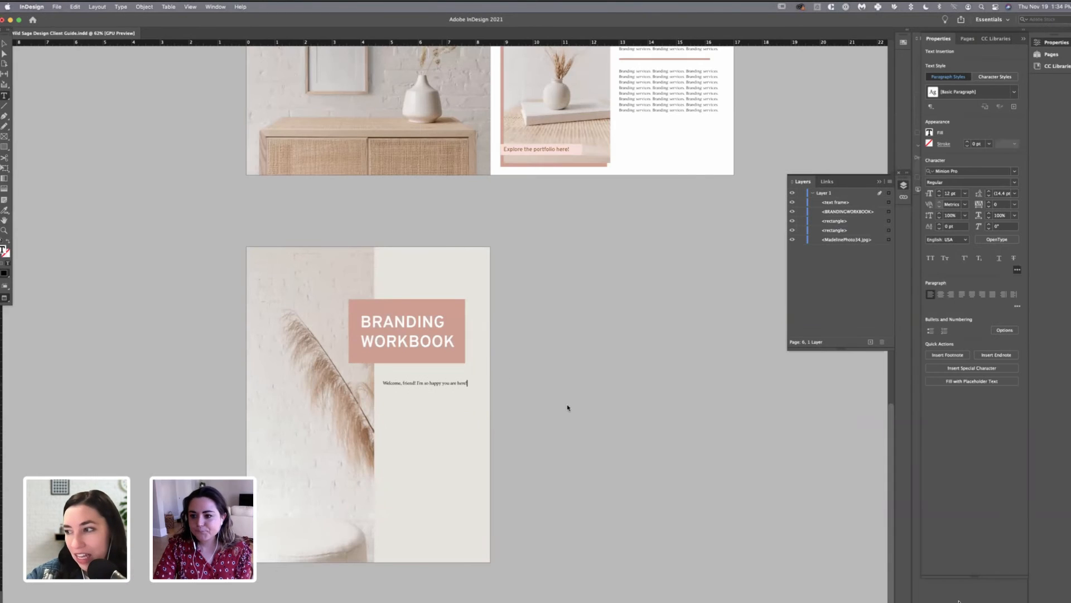
- Set all of the pasted welcome text in the SUNDAYS Regular font
{"action": "key", "text": "super+a"}
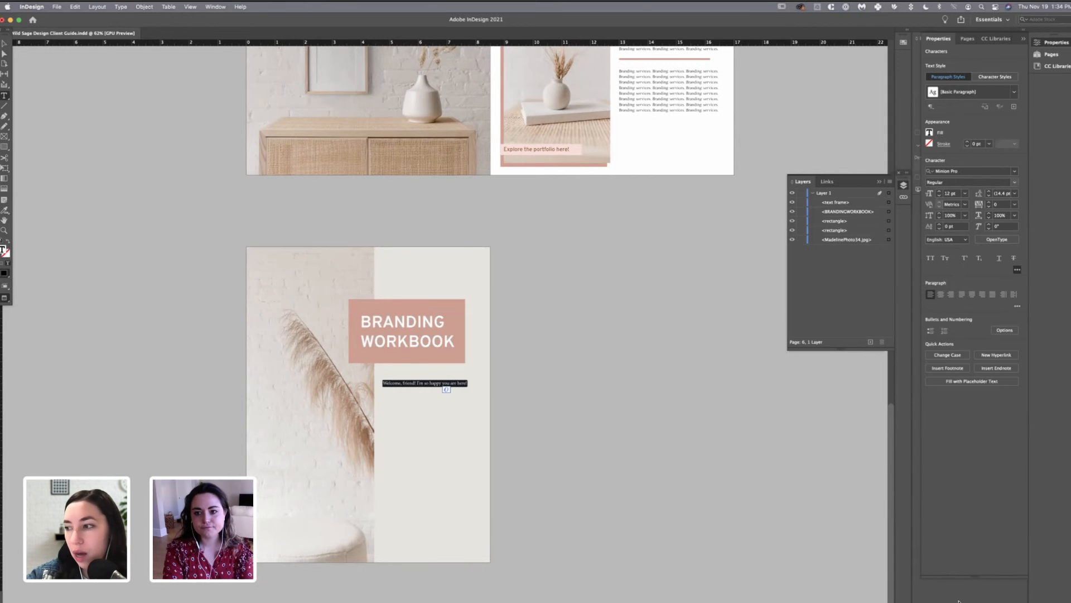
{"action": "left_click", "coordinate": [967, 171]}
{"action": "type", "text": "sundays"}
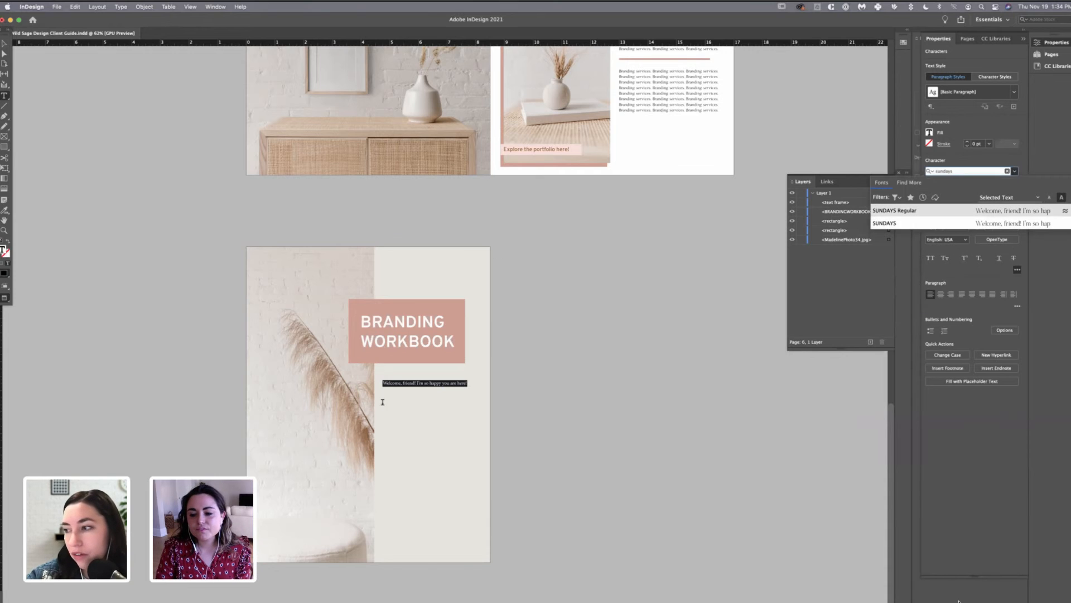
{"action": "key", "text": "Return"}
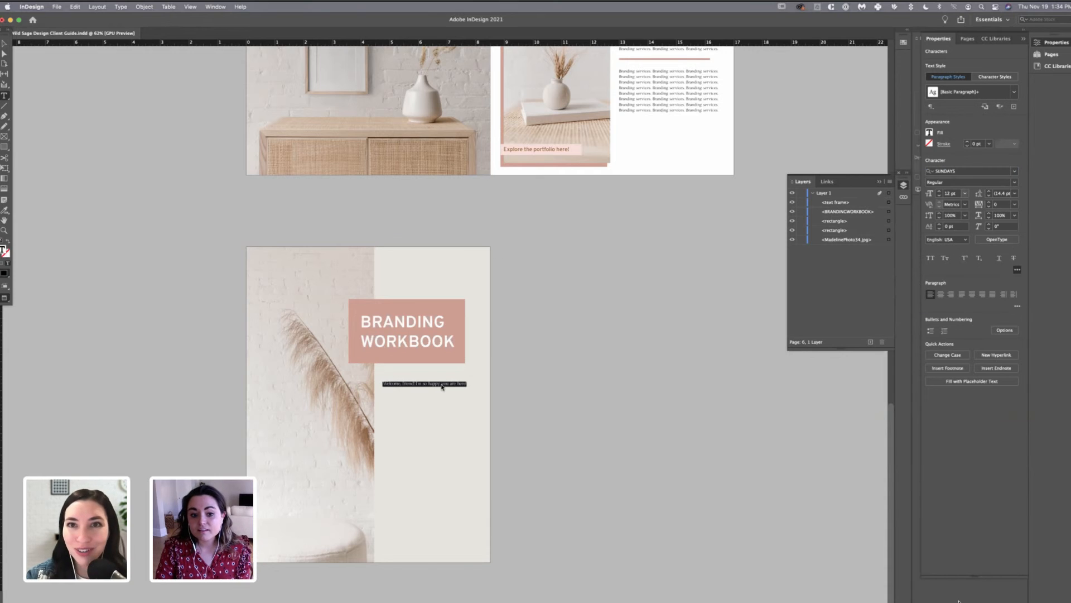
- Enlarge the whole welcome text to 22 pt
{"action": "key", "text": "super+shift+period"}
{"action": "key", "text": "super+shift+period"}
{"action": "key", "text": "super+shift+period"}
{"action": "key", "text": "super+shift+period"}
{"action": "key", "text": "super+shift+period"}
{"action": "key", "text": "super+shift+period"}
{"action": "key", "text": "super+shift+period"}
{"action": "key", "text": "super+shift+period"}
{"action": "key", "text": "super+shift+period"}
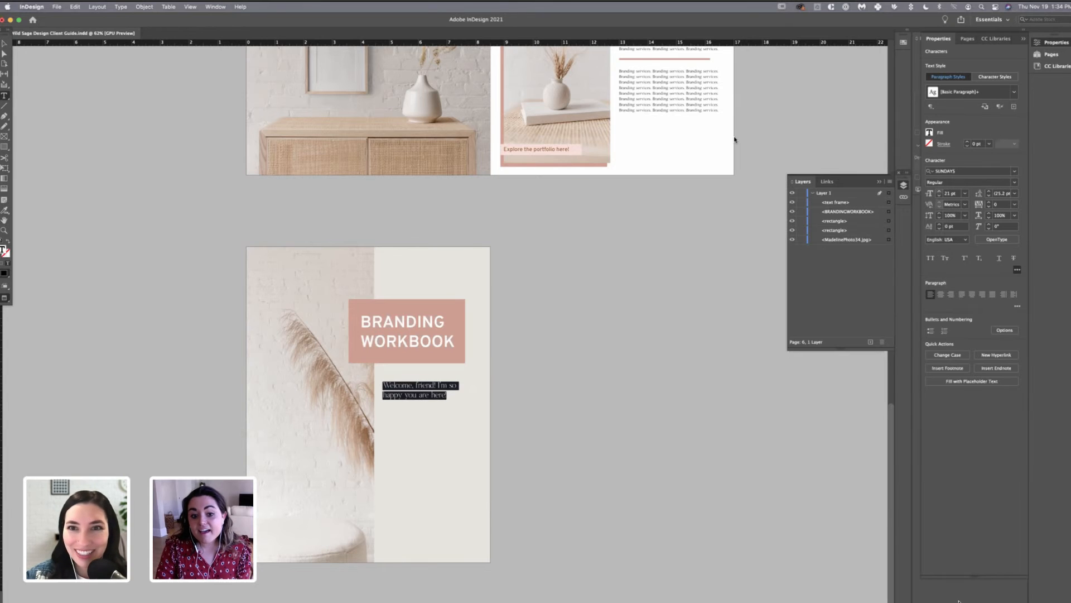
{"action": "key", "text": "super+shift+period"}
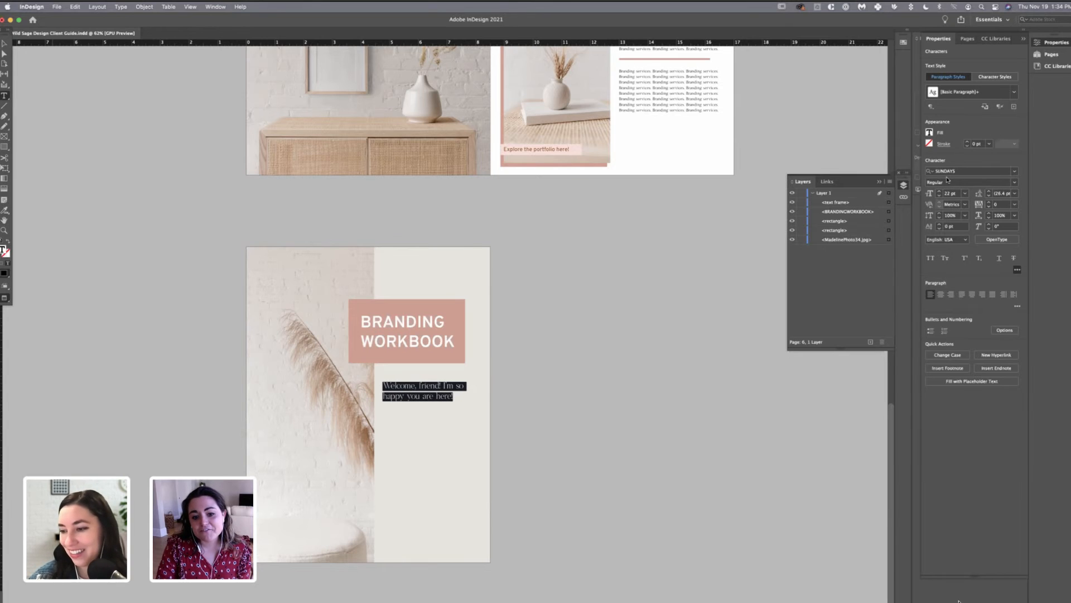
- Shorten the welcome text frame so that its lower edge sits just beneath the text, with a little spare room
{"action": "key", "text": "Escape"}
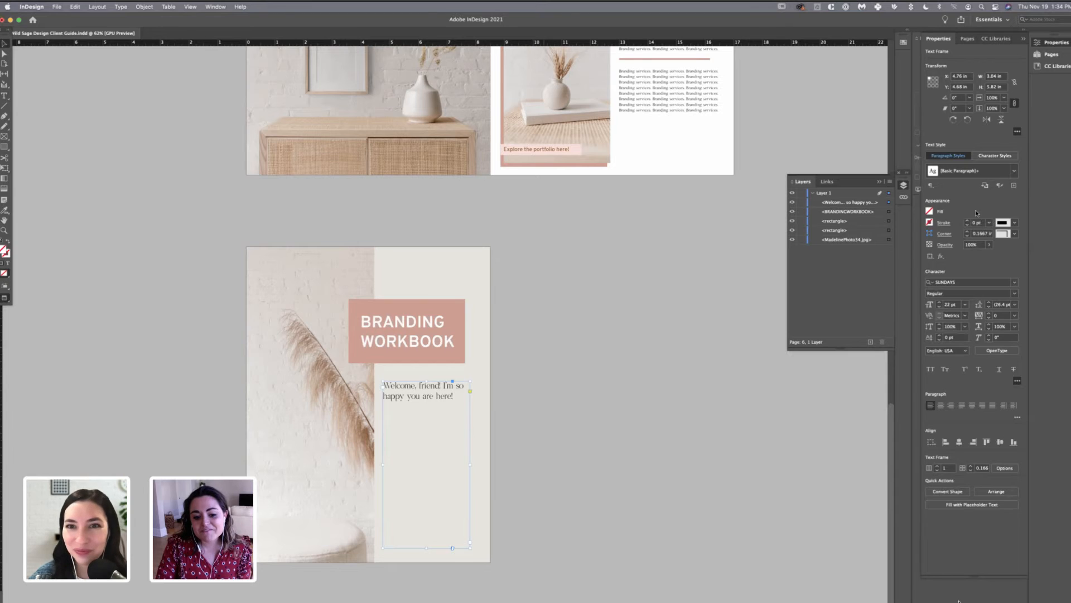
{"action": "key", "text": "super+alt+c"}
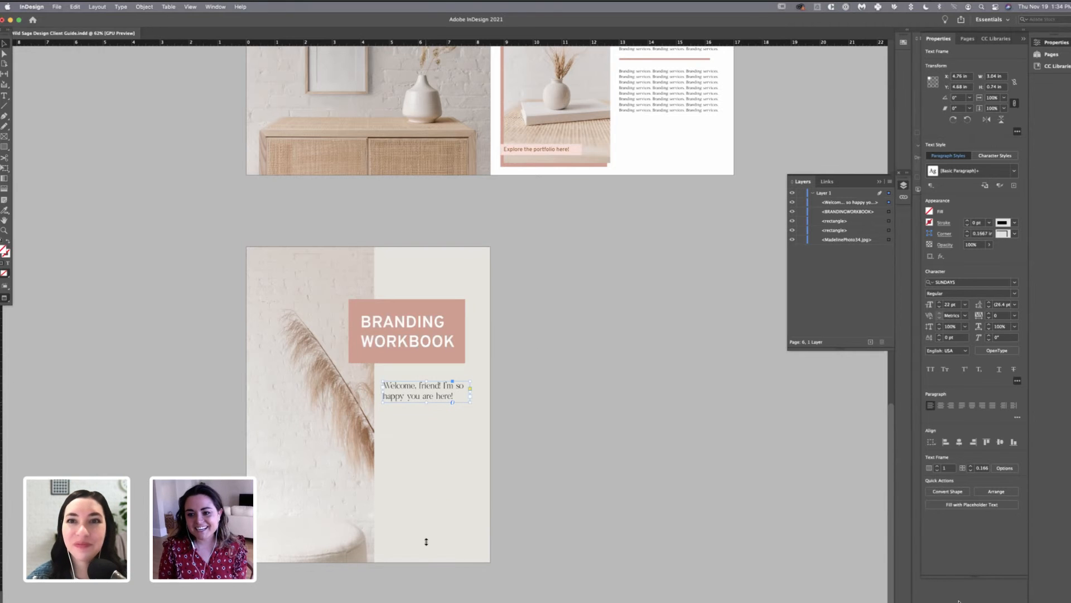
{"action": "left_click_drag", "start_coordinate": [426, 546], "coordinate": [426, 402]}
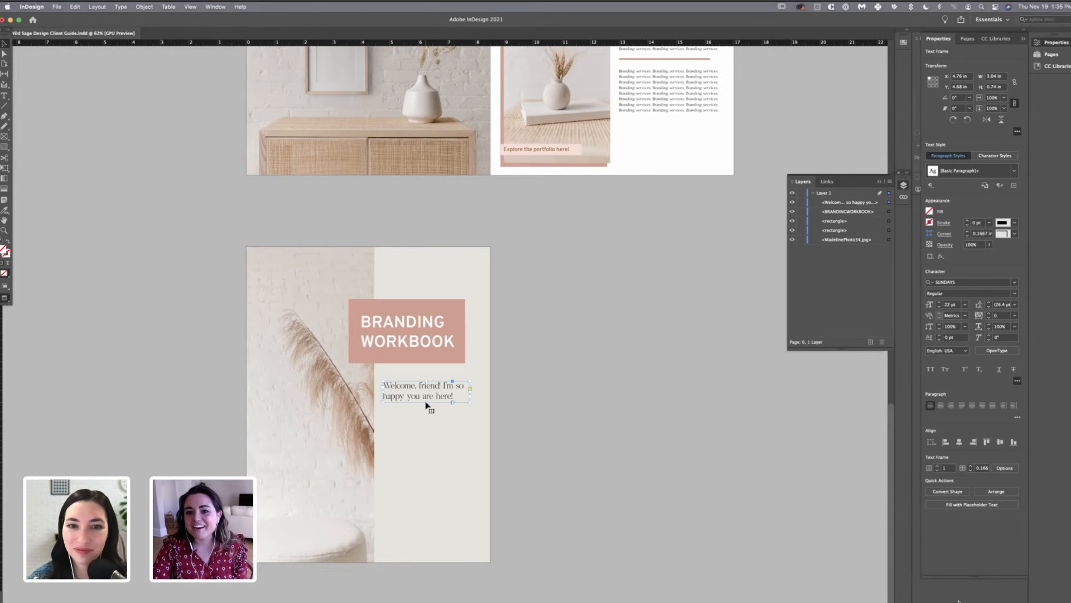
{"action": "left_click_drag", "start_coordinate": [426, 401], "coordinate": [426, 411]}
- Break the line after "Welcome, friend!" and widen the frame so "I'm so happy you are here!" fits on one line
{"action": "double_click", "coordinate": [446, 386]}
{"action": "key", "text": "Return"}
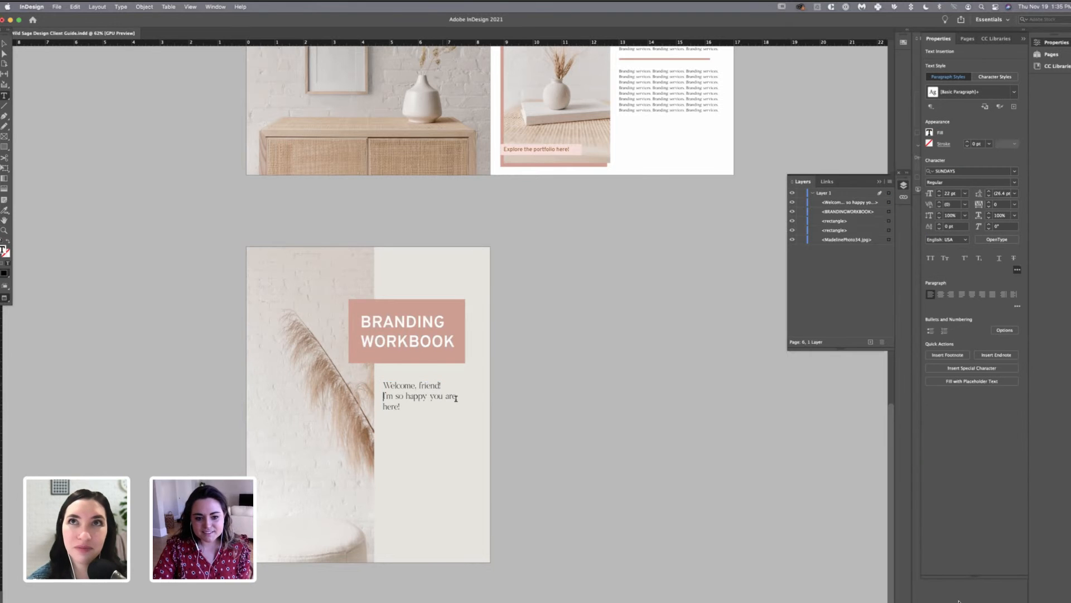
{"action": "key", "text": "Escape"}
{"action": "left_click_drag", "start_coordinate": [477, 397], "coordinate": [483, 399]}
{"action": "left_click", "coordinate": [519, 402]}
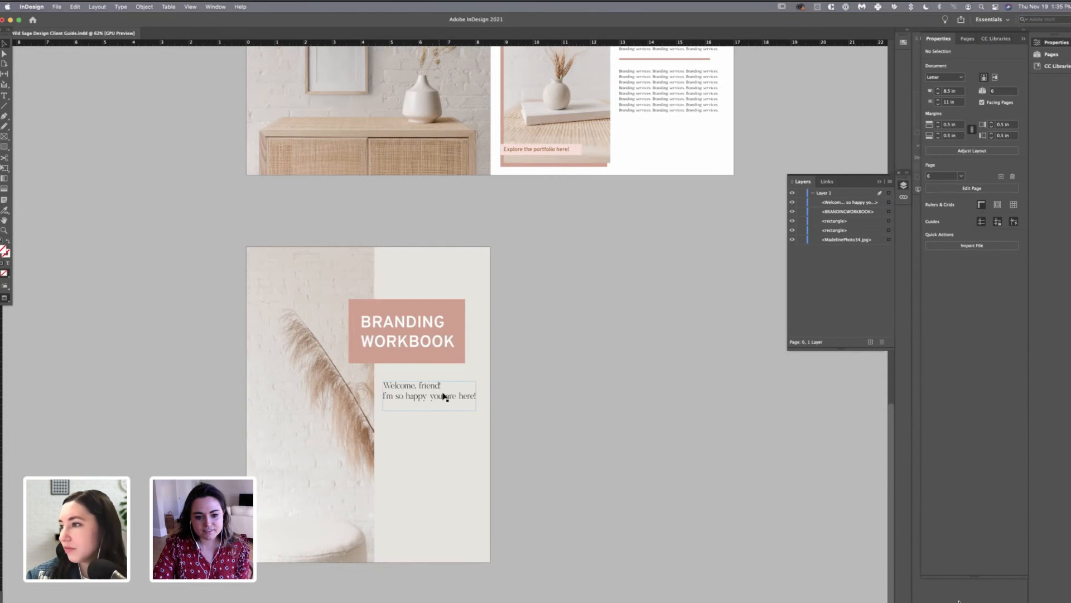
- Enlarge the line "Welcome, friend!" to 30 pt
{"action": "double_click", "coordinate": [445, 397]}
{"action": "triple_click", "coordinate": [427, 386]}
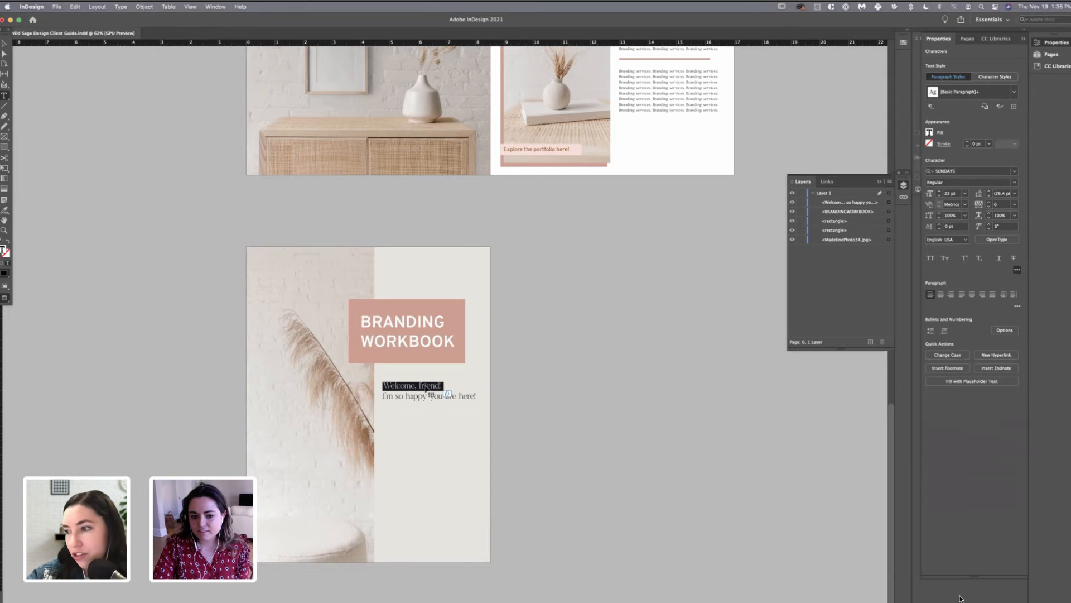
{"action": "key", "text": "super+shift+period"}
{"action": "key", "text": "super+shift+period"}
{"action": "key", "text": "super+shift+period"}
{"action": "key", "text": "super+shift+period"}
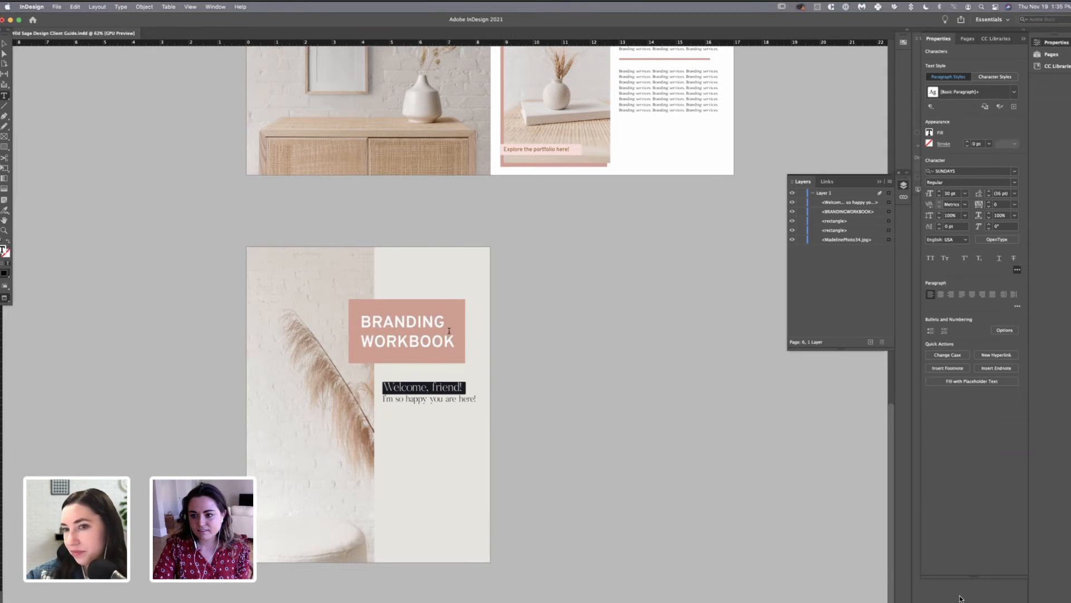
- Set the line "I'm so happy you are here!" to 17 pt in the Overpass Light font
{"action": "triple_click", "coordinate": [450, 398]}
{"action": "left_click", "coordinate": [939, 196]}
{"action": "left_click", "coordinate": [939, 196]}
{"action": "left_click", "coordinate": [939, 195]}
{"action": "left_click", "coordinate": [939, 196]}
{"action": "left_click", "coordinate": [939, 196]}
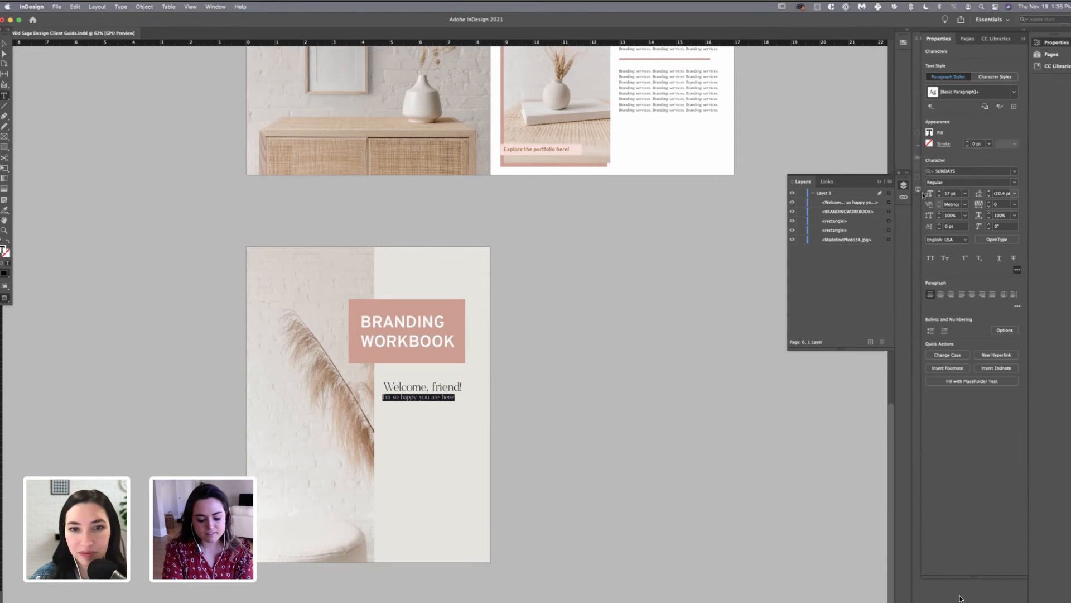
{"action": "left_click", "coordinate": [962, 172]}
{"action": "type", "text": "overpas"}
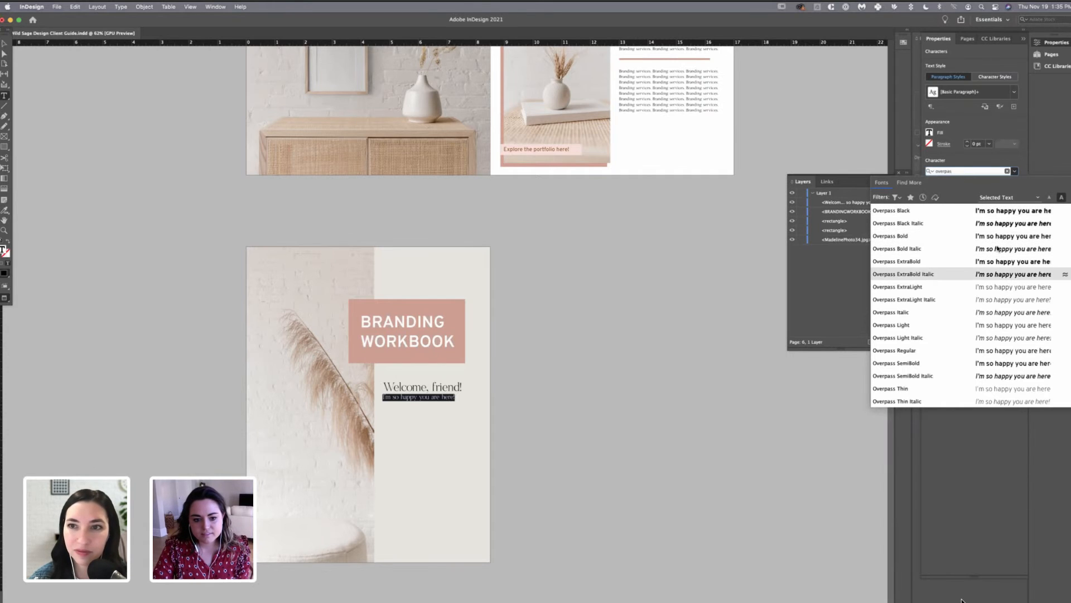
{"action": "left_click", "coordinate": [977, 324]}
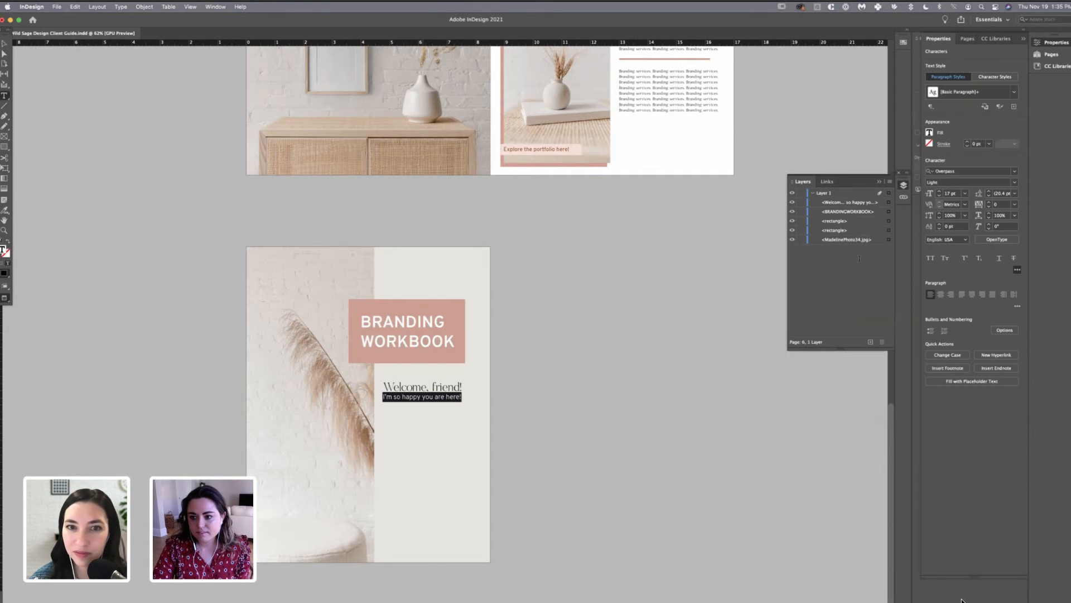
- Reduce the line "I'm so happy you are here!" to 13 pt
{"action": "triple_click", "coordinate": [436, 398]}
{"action": "left_click", "coordinate": [939, 196]}
{"action": "left_click", "coordinate": [940, 196]}
{"action": "left_click", "coordinate": [939, 195]}
{"action": "left_click", "coordinate": [939, 195]}
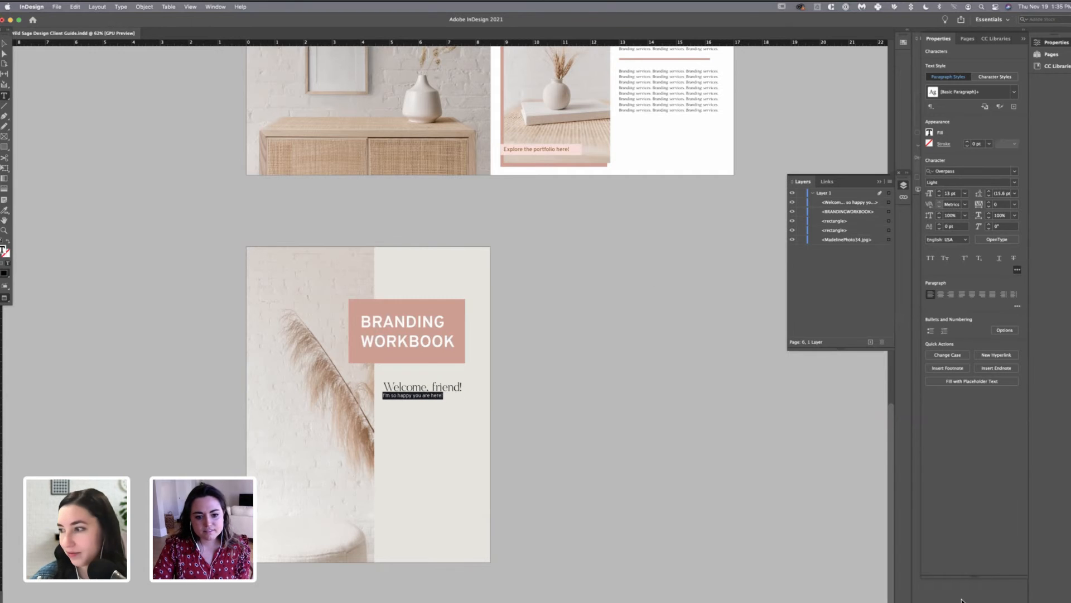
- Set the leading of both welcome text lines to 60 pt and extend the text frame downward to show them
{"action": "left_click", "coordinate": [450, 210]}
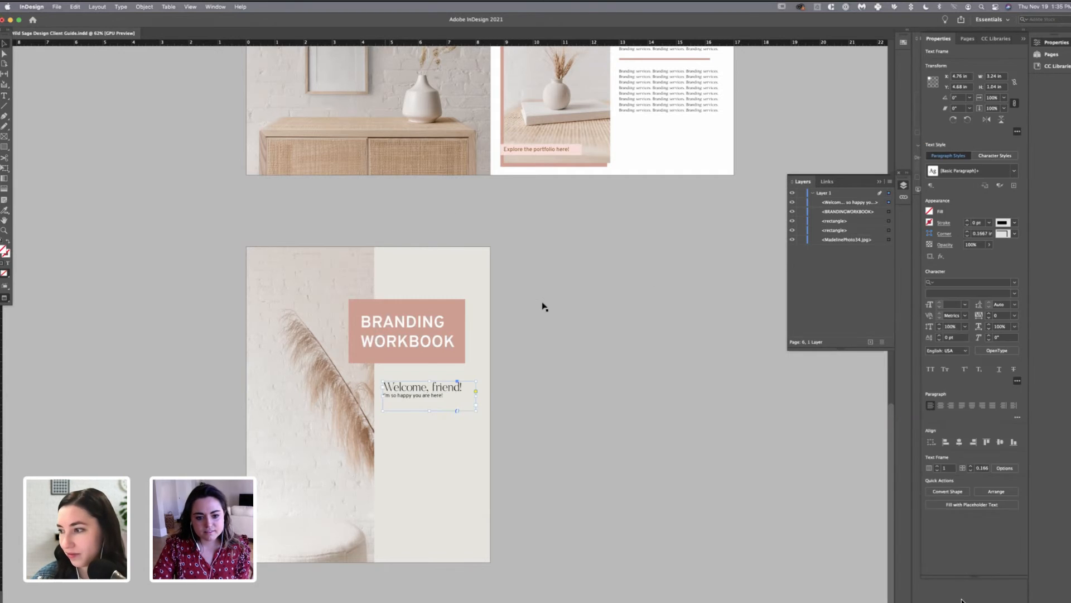
{"action": "triple_click", "coordinate": [438, 387]}
{"action": "left_click", "coordinate": [447, 400]}
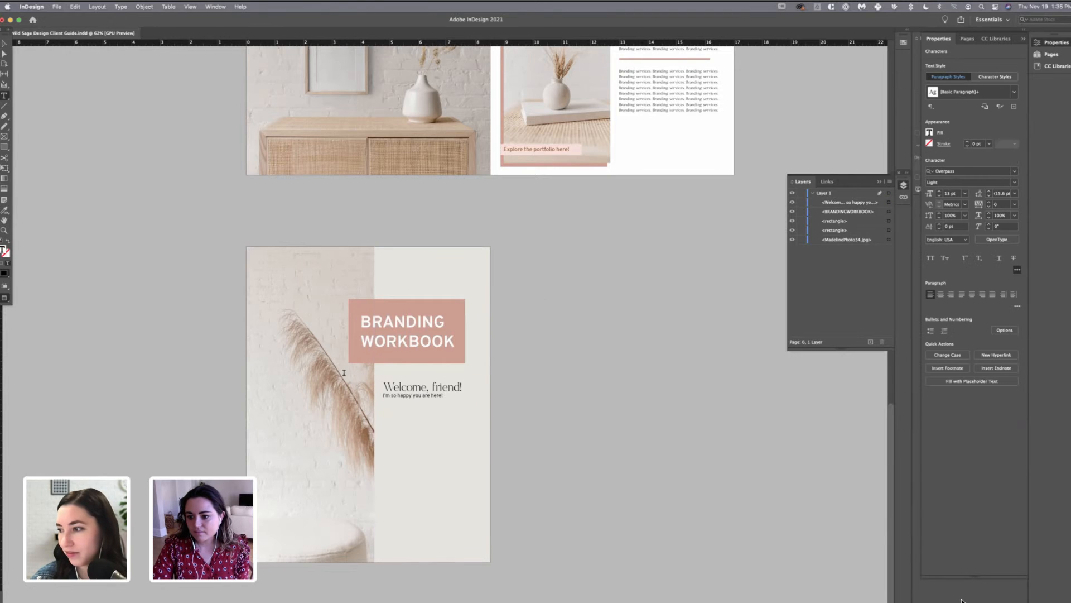
{"action": "key", "text": "super+a"}
{"action": "left_click", "coordinate": [1015, 194]}
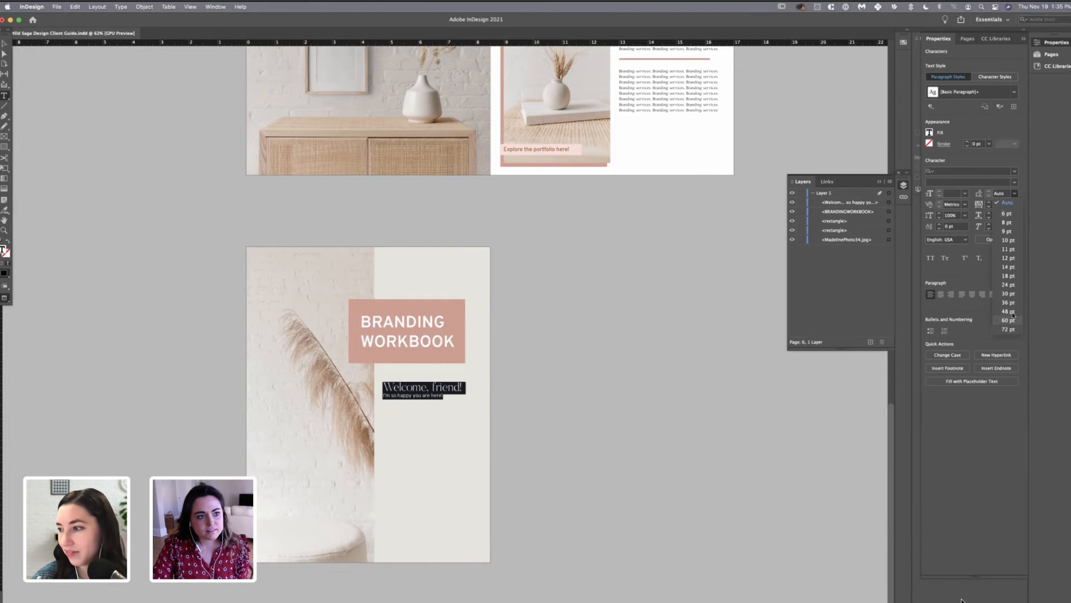
{"action": "left_click", "coordinate": [1011, 319]}
{"action": "left_click", "coordinate": [4, 44]}
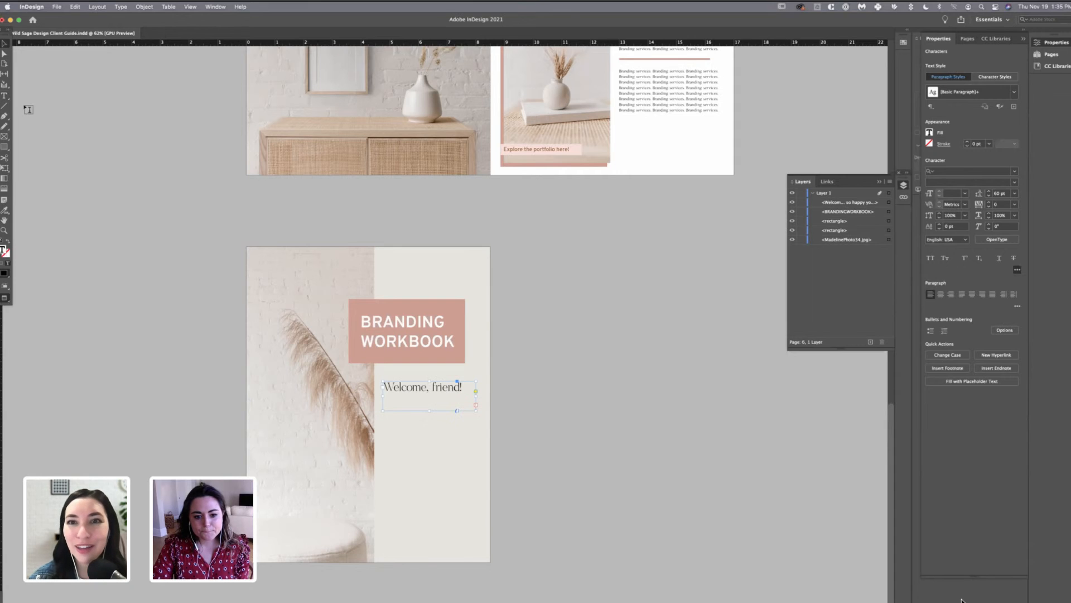
{"action": "mouse_move", "coordinate": [430, 411]}
{"action": "left_mouse_down"}
{"action": "mouse_move", "coordinate": [430, 429]}
{"action": "mouse_move", "coordinate": [429, 411]}
{"action": "left_mouse_up"}
- Set the leading of both welcome text lines to 30 pt
{"action": "key", "text": "super+a"}
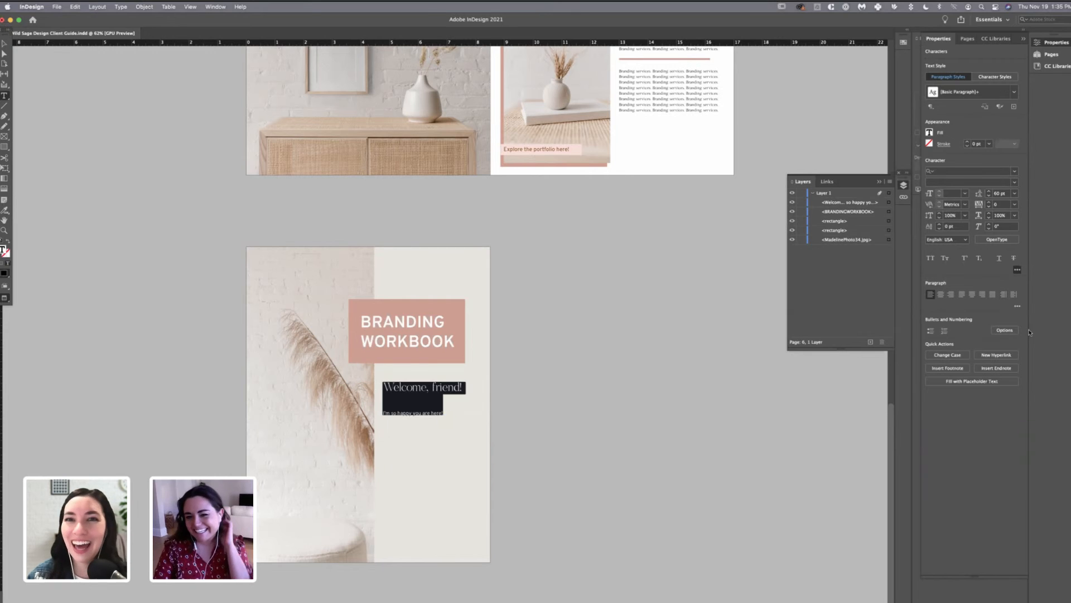
{"action": "left_click", "coordinate": [1014, 193]}
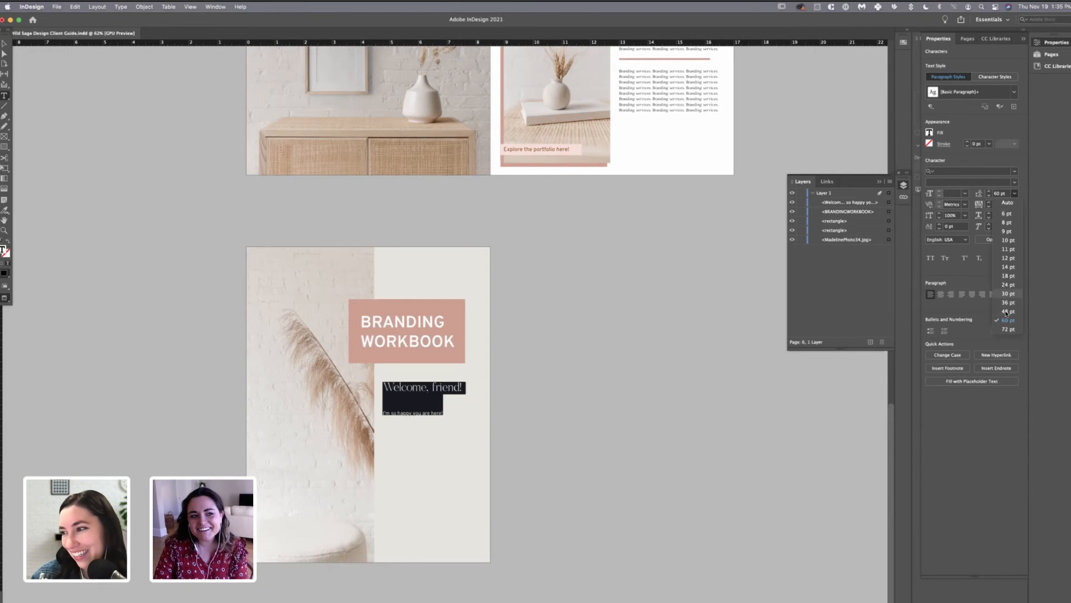
{"action": "left_click", "coordinate": [1008, 293]}
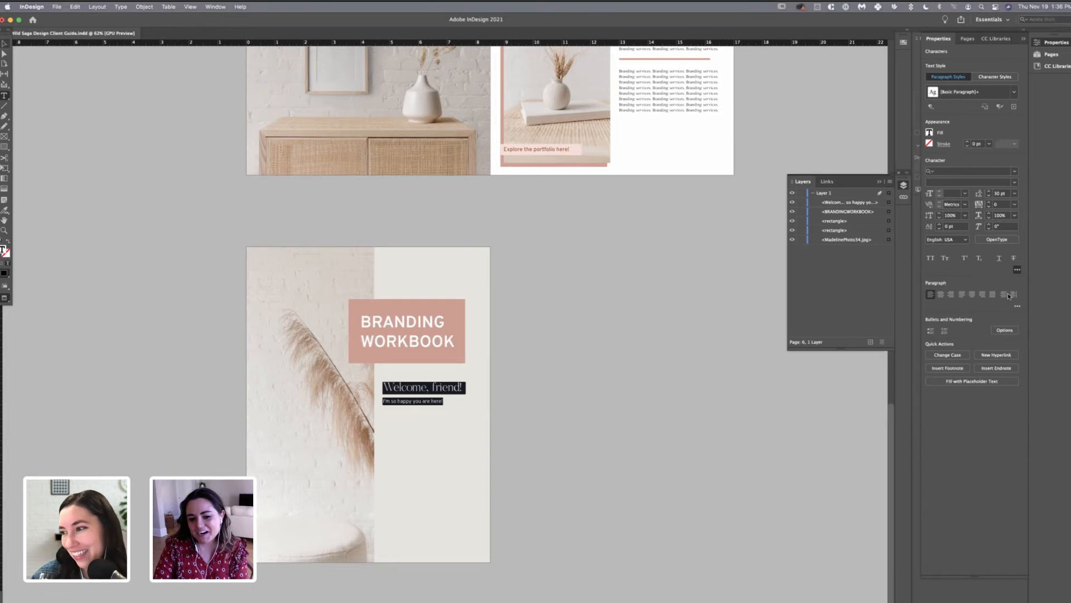
{"action": "key", "text": "Escape"}
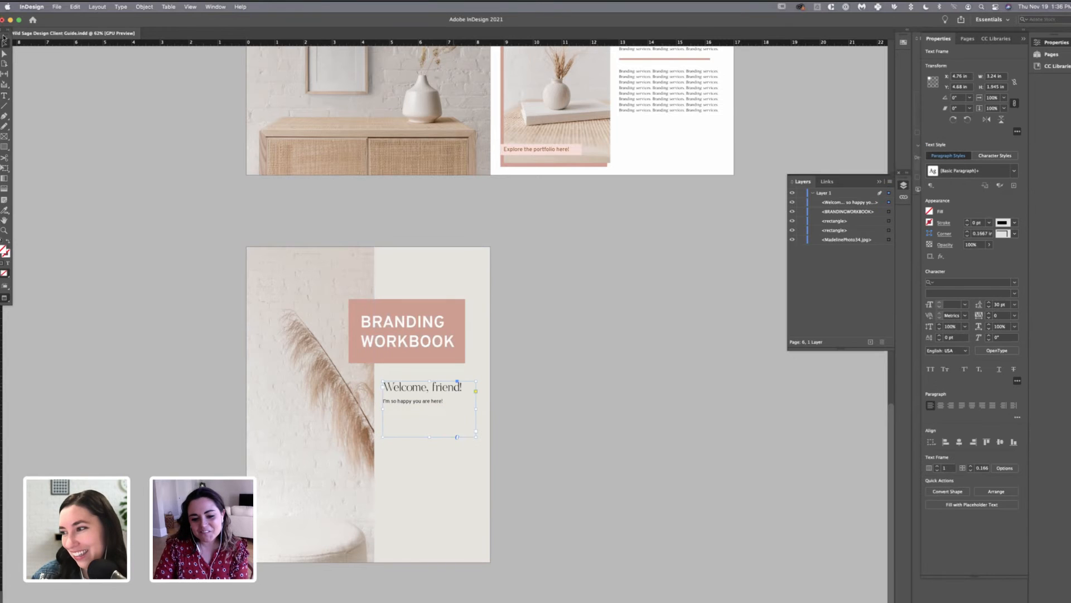
- Shift the welcome text slightly down and shorten its frame to fit the two lines
{"action": "left_click_drag", "start_coordinate": [454, 387], "coordinate": [453, 386]}
{"action": "key", "text": "alt+super+c"}
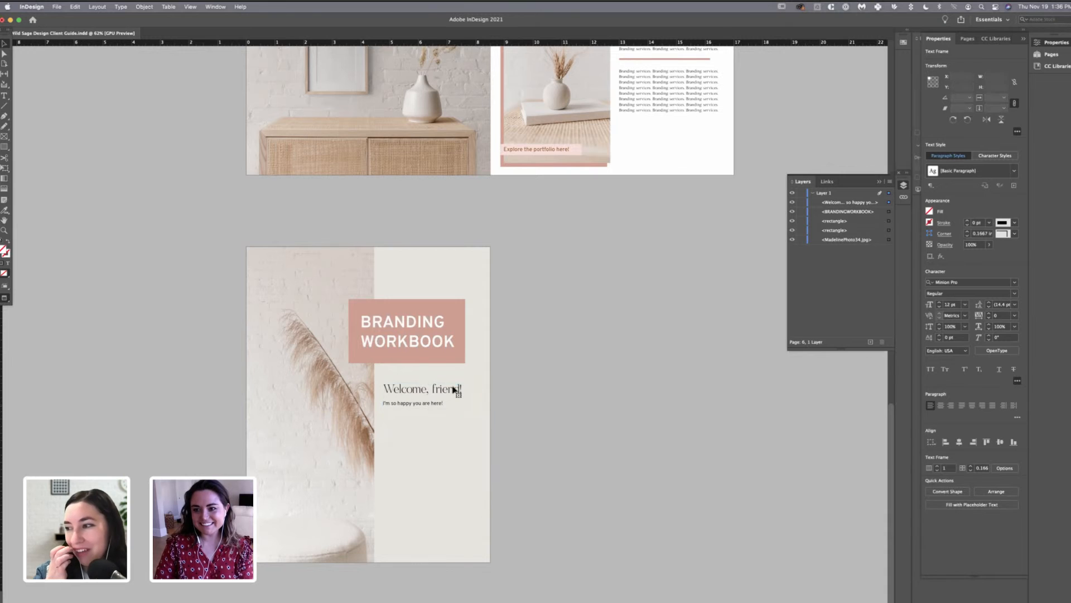
{"action": "key", "text": "super+shift+a"}
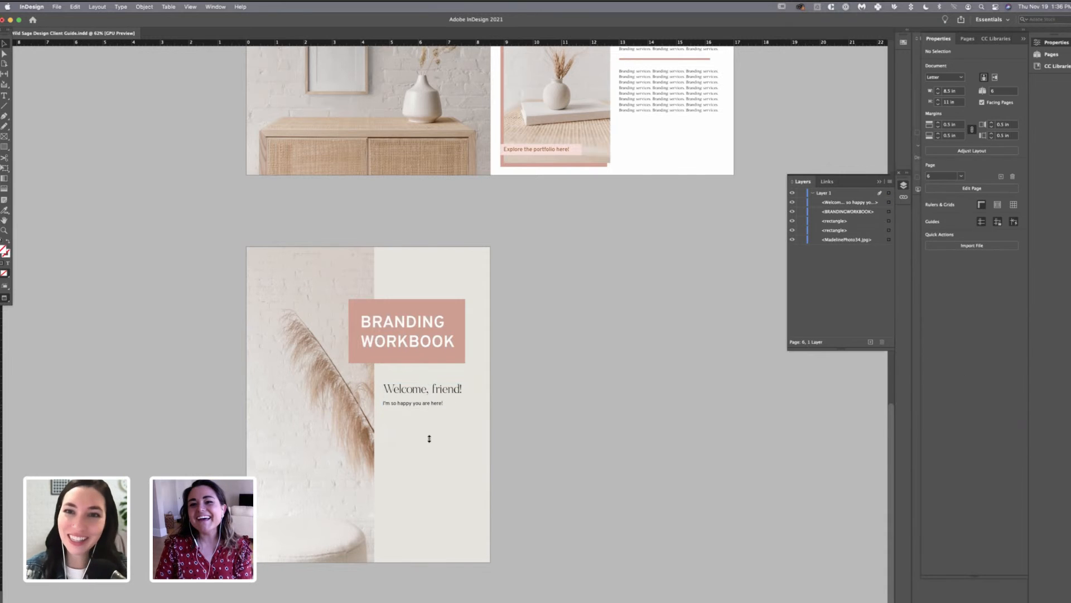
{"action": "left_click_drag", "start_coordinate": [429, 437], "coordinate": [429, 408]}
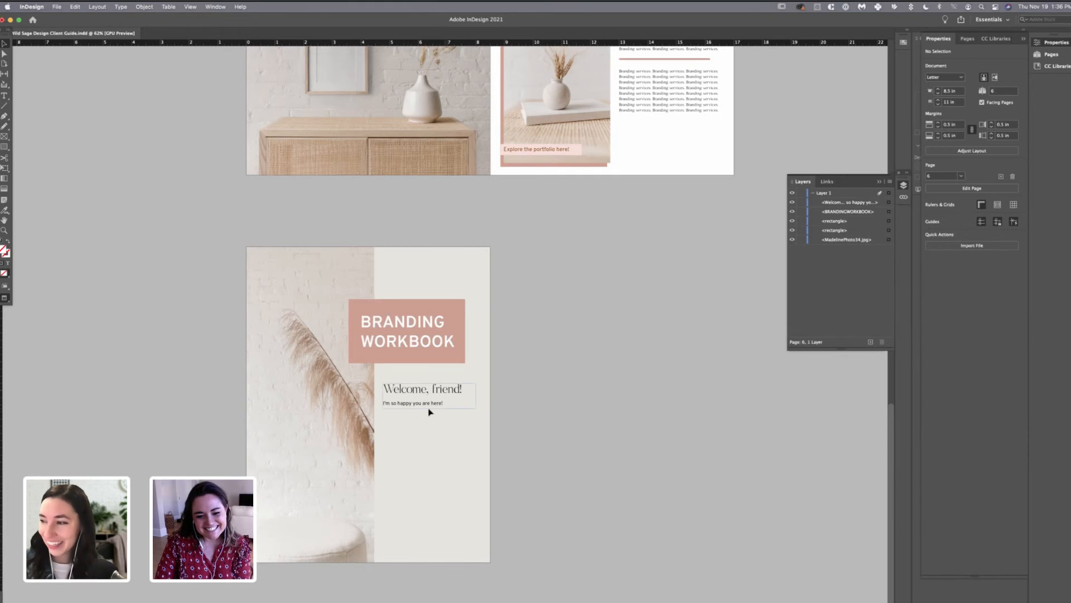
{"action": "left_click", "coordinate": [562, 410]}
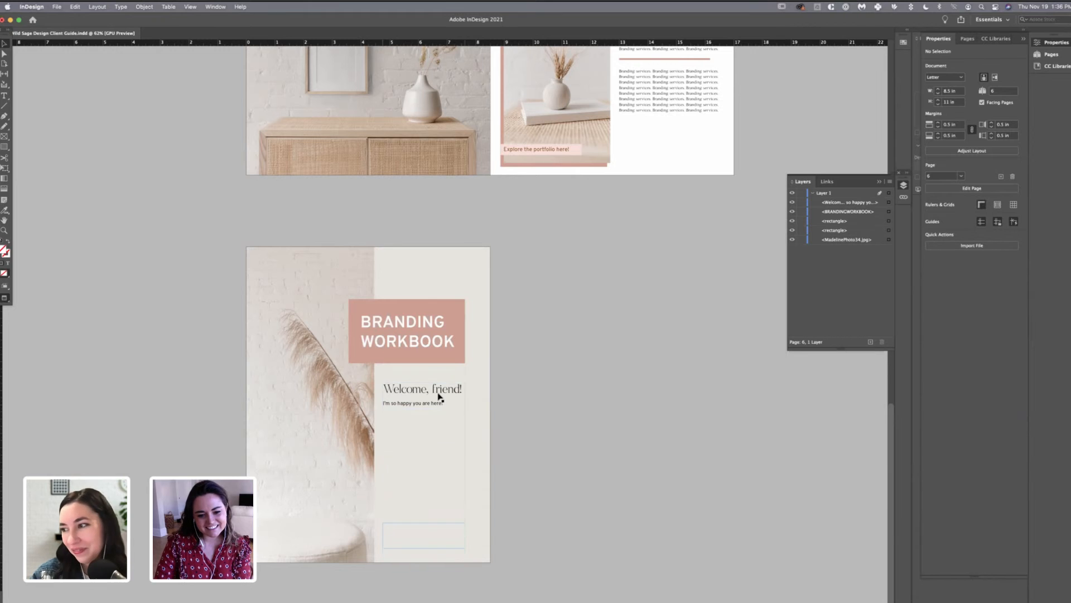
- Move the welcome text frame to the bottom of the light panel
{"action": "key", "text": "super+z"}
{"action": "left_click_drag", "start_coordinate": [472, 395], "coordinate": [456, 460]}
{"action": "key", "text": "super+z"}
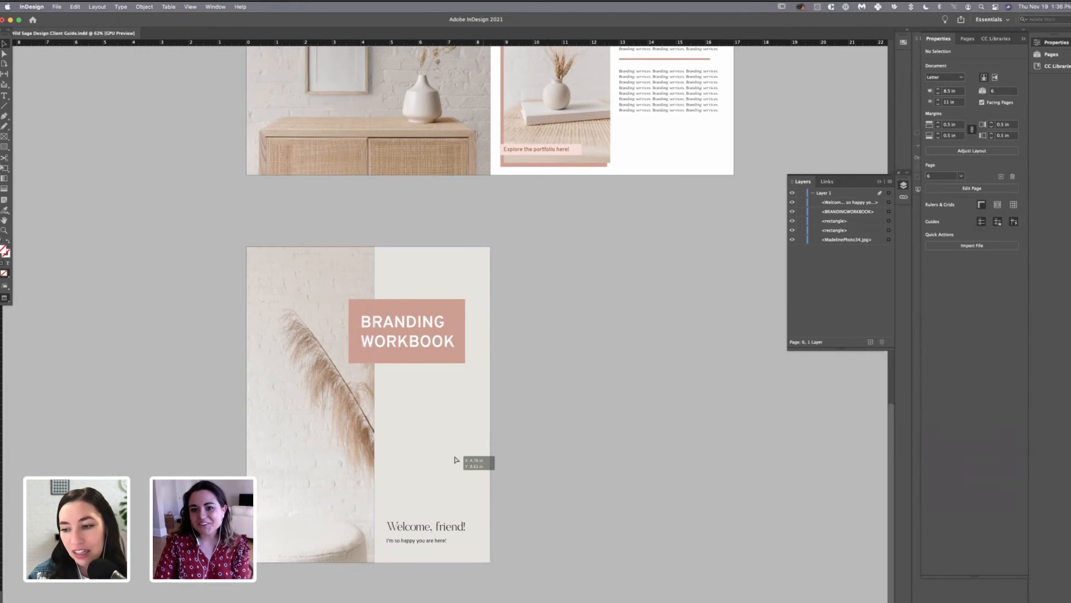
{"action": "left_click", "coordinate": [453, 531]}
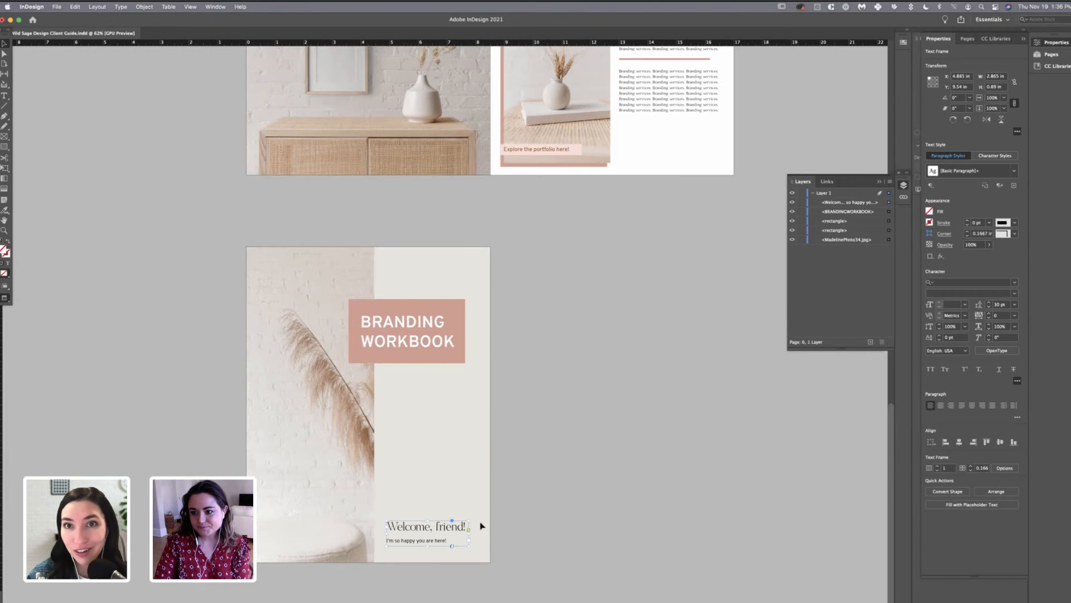
- Set the opacity of the light panel rectangle behind the text to 81%
{"action": "left_click", "coordinate": [990, 189]}
{"action": "left_click_drag", "start_coordinate": [990, 199], "coordinate": [983, 200]}
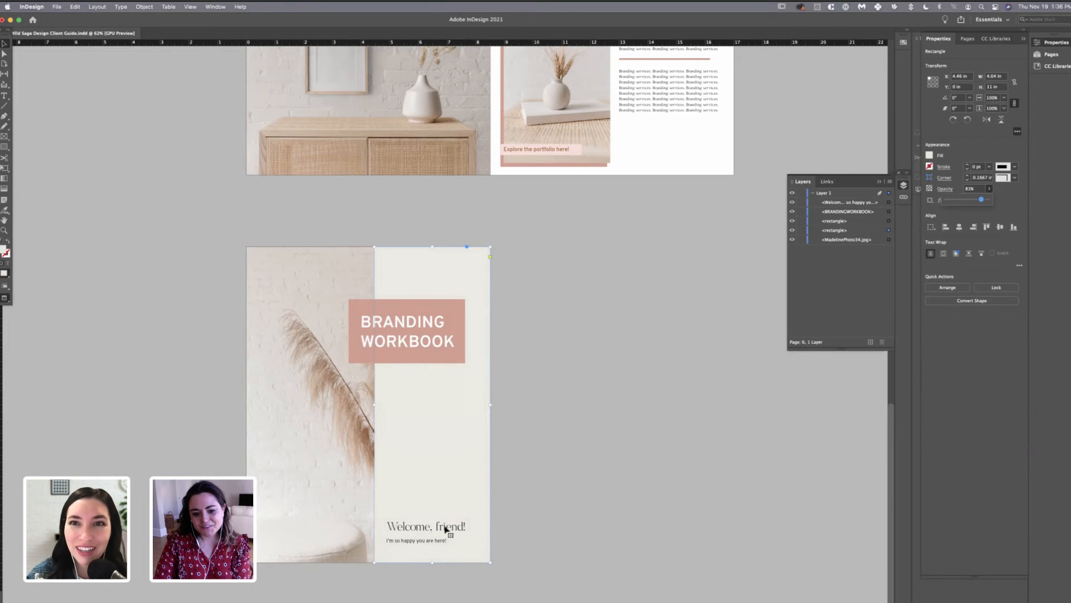
{"action": "key", "text": "super+shift+a"}
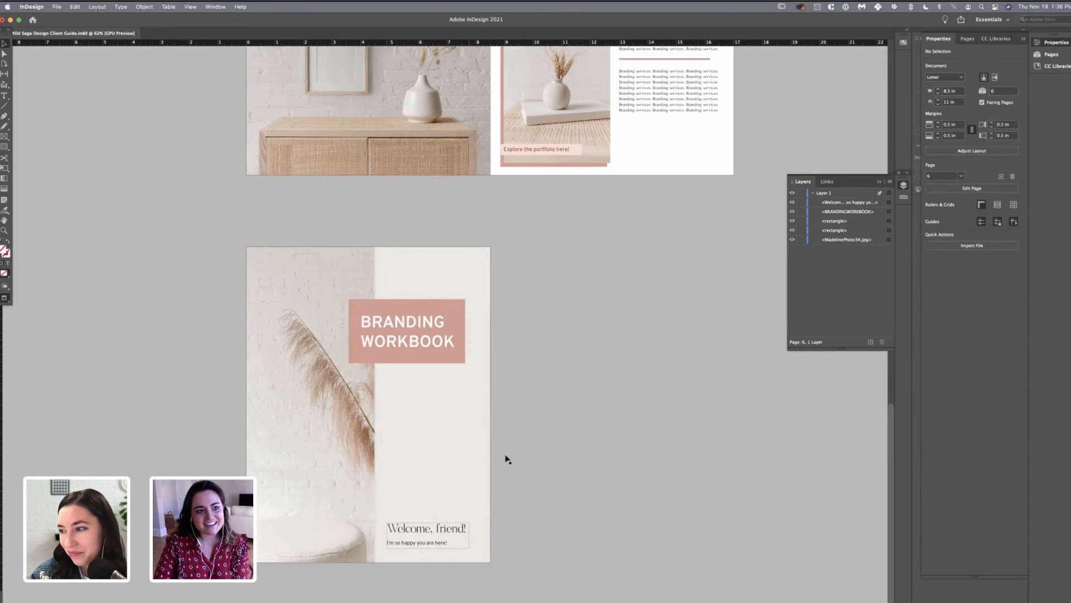
- Draw a horizontal line about 5.84 in long above the welcome text, running from the photo across the light panel
{"action": "left_click", "coordinate": [448, 530]}
{"action": "key", "text": "backslash"}
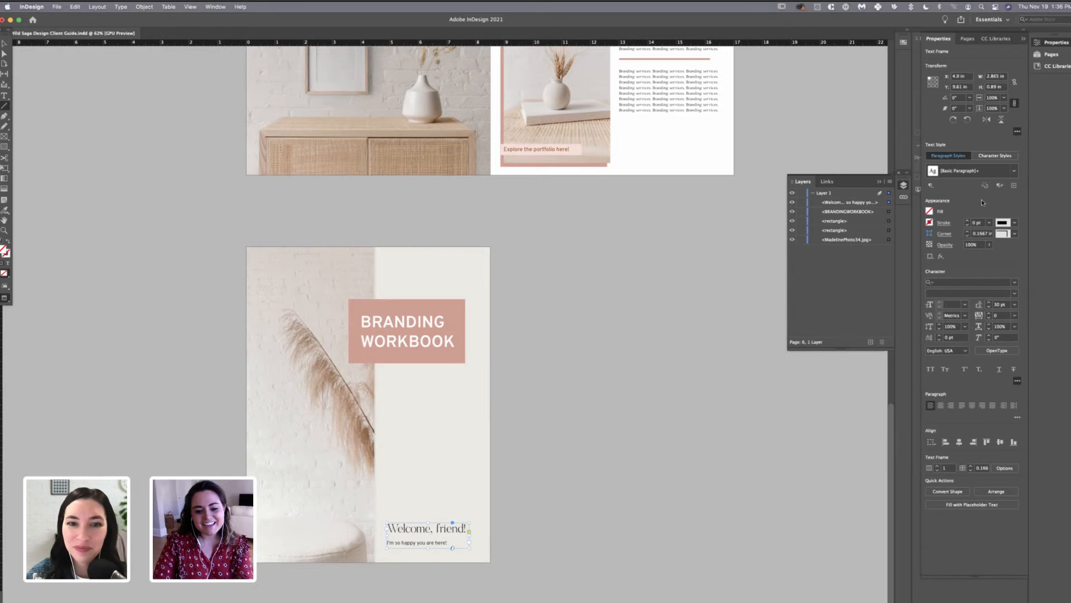
{"action": "left_click_drag", "start_coordinate": [307, 495], "coordinate": [446, 495]}
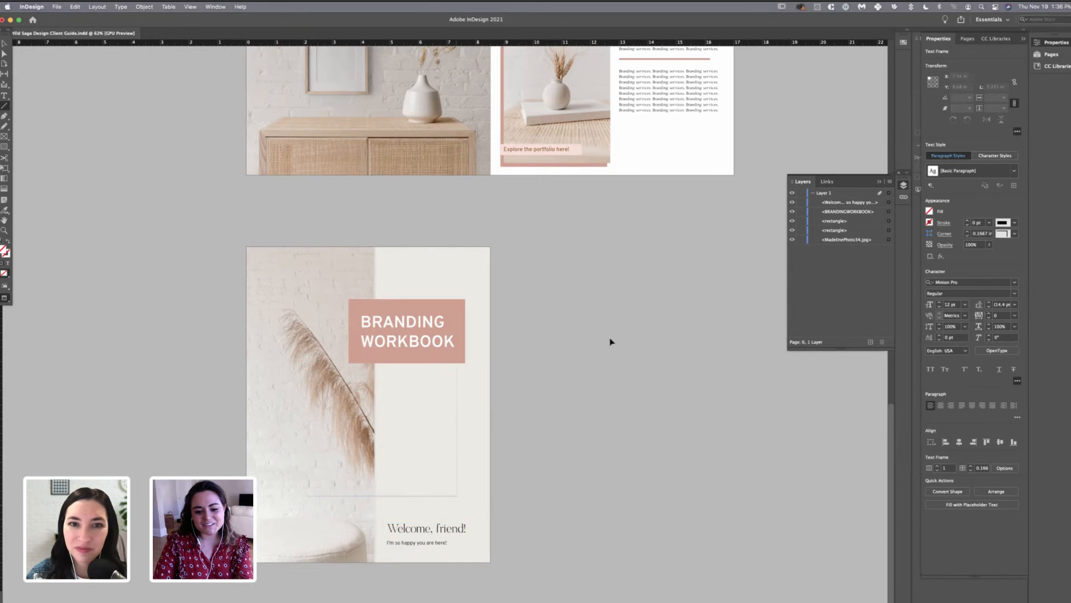
{"action": "left_click_drag", "start_coordinate": [459, 530], "coordinate": [461, 531]}
- Give the horizontal line a brown 4 pt stroke
{"action": "left_click", "coordinate": [930, 166]}
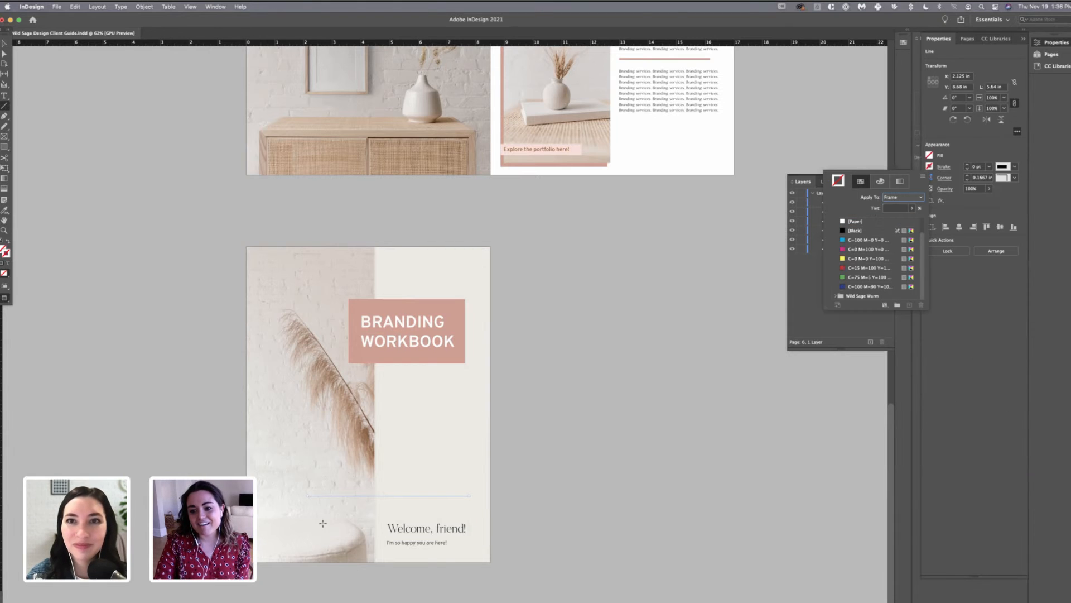
{"action": "left_click_drag", "start_coordinate": [306, 496], "coordinate": [469, 506]}
{"action": "key", "text": "v"}
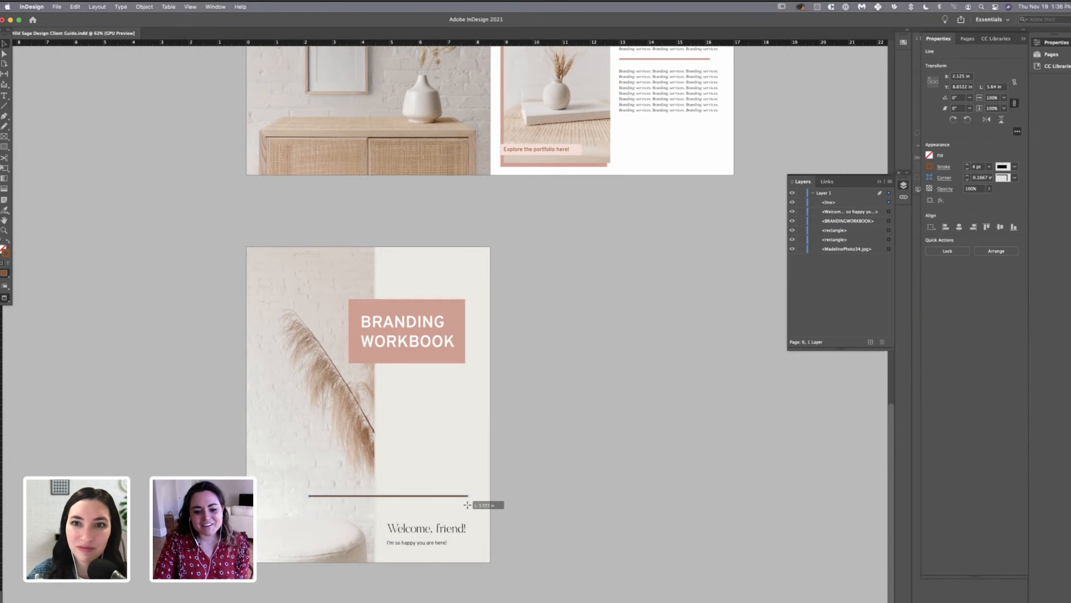
{"action": "key", "text": "super+shift+a"}
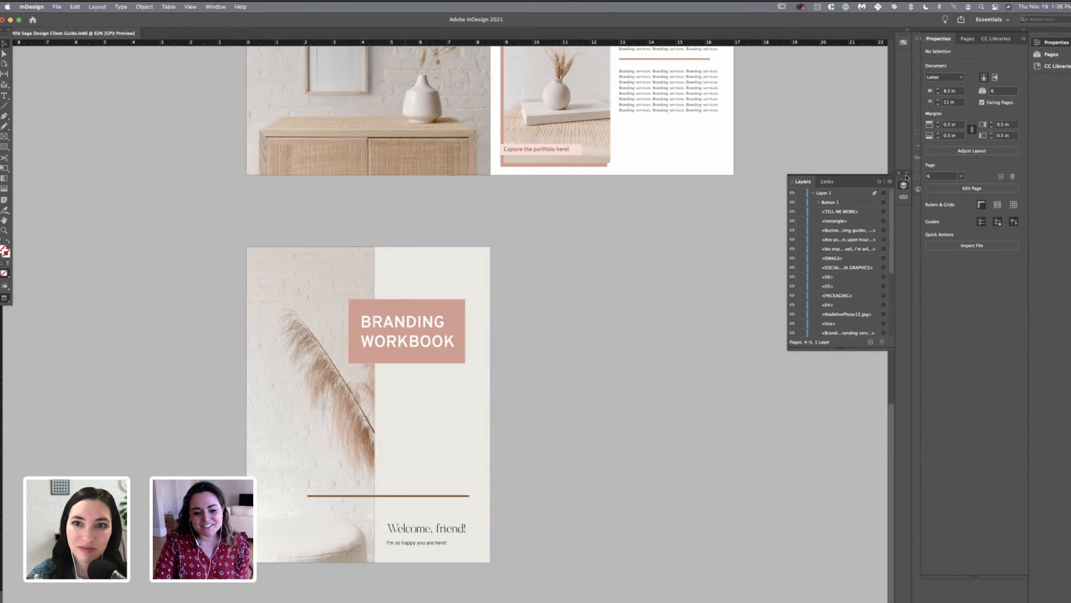
- Nudge the brown horizontal line down, closer to the welcome text
{"action": "key", "text": "Down"}
{"action": "key", "text": "Down"}
{"action": "key", "text": "Down"}
{"action": "key", "text": "Down"}
{"action": "key", "text": "Down"}
{"action": "key", "text": "Down"}
{"action": "key", "text": "Down"}
{"action": "key", "text": "Down"}
{"action": "key", "text": "Down"}
{"action": "key", "text": "Down"}
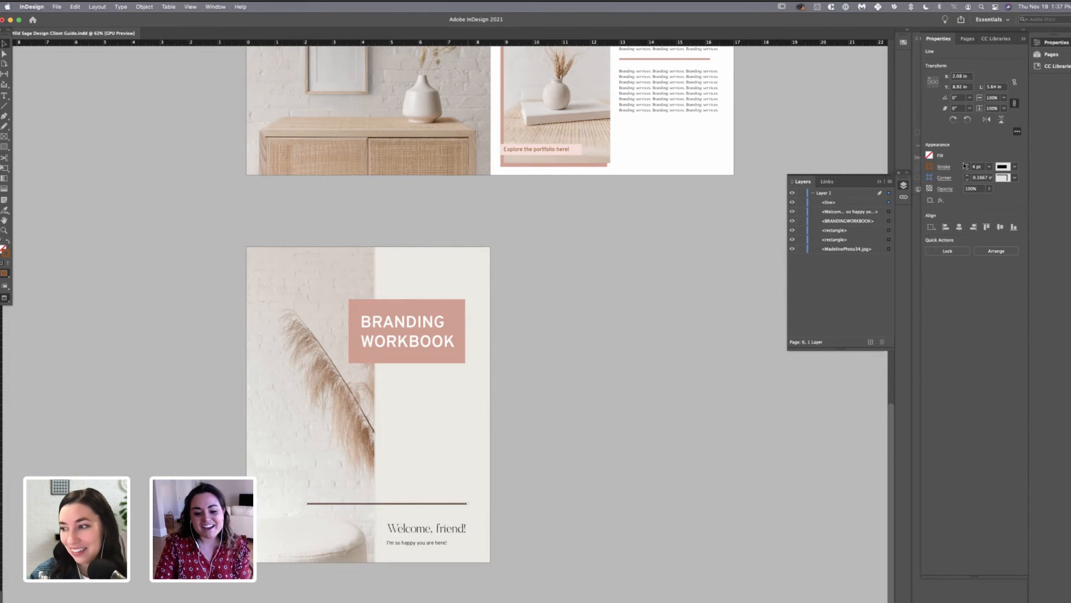
{"action": "key", "text": "super+shift+a"}
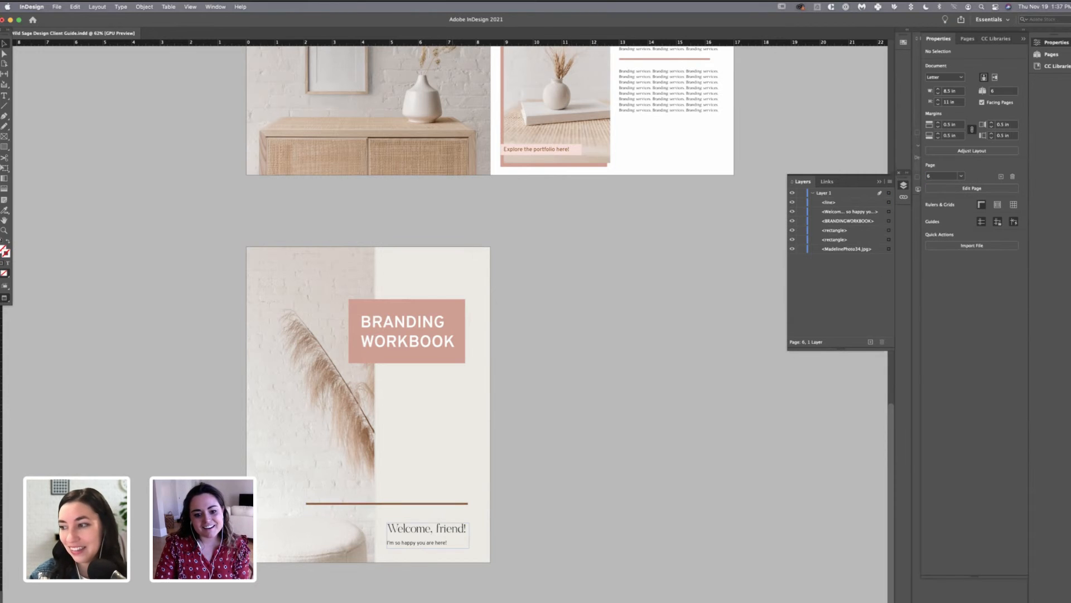
- Move the welcome text slightly up and fine-tune the brown line's position so its right end lines up with the text frame
{"action": "left_click_drag", "start_coordinate": [440, 530], "coordinate": [440, 527]}
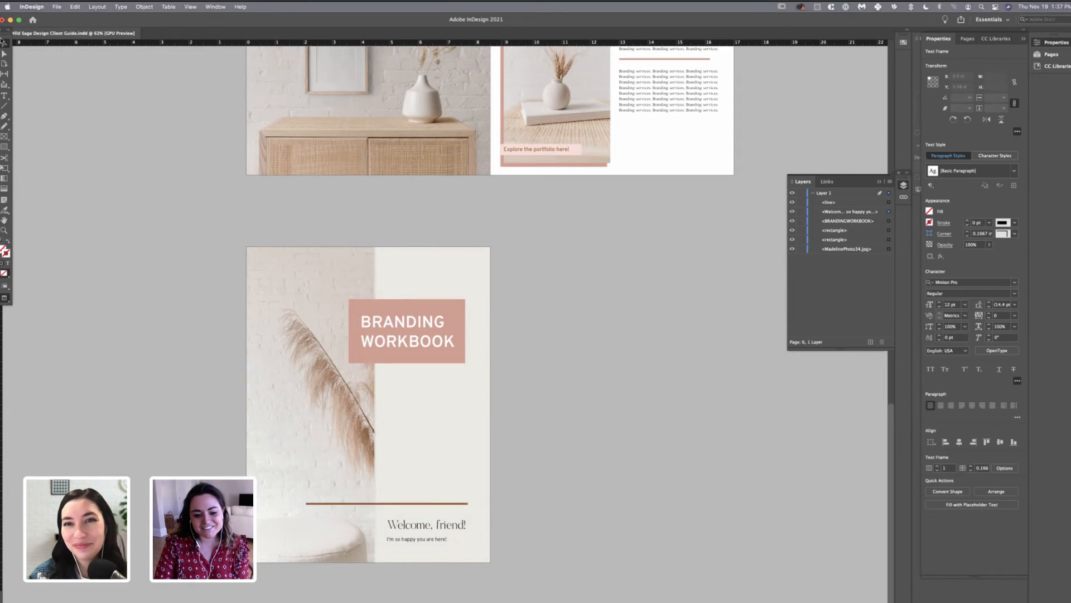
{"action": "left_click", "coordinate": [3, 43]}
{"action": "left_click", "coordinate": [413, 503]}
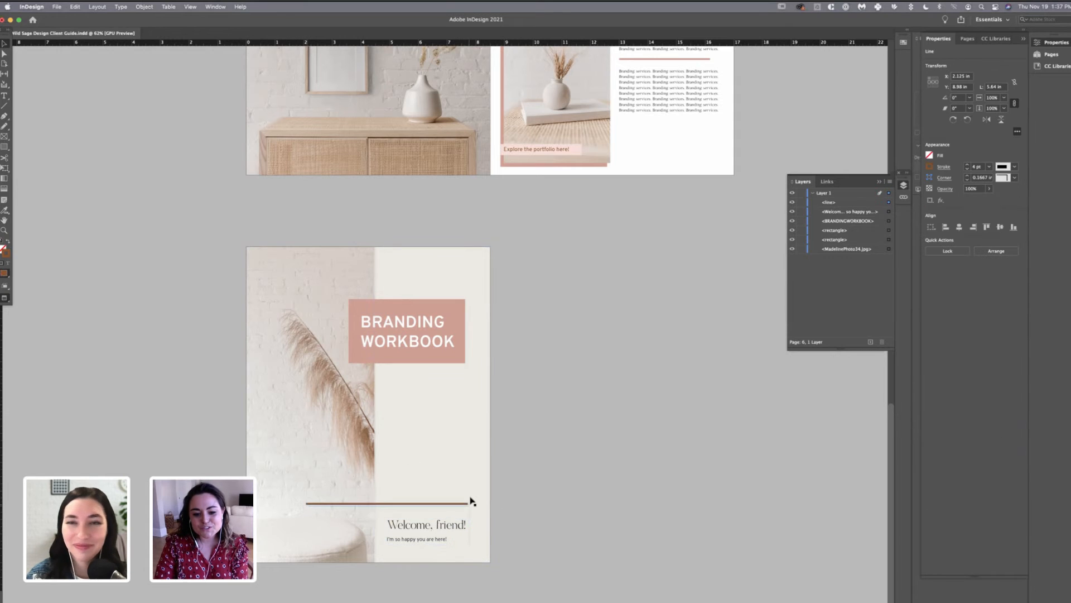
{"action": "left_click_drag", "start_coordinate": [469, 500], "coordinate": [469, 504]}
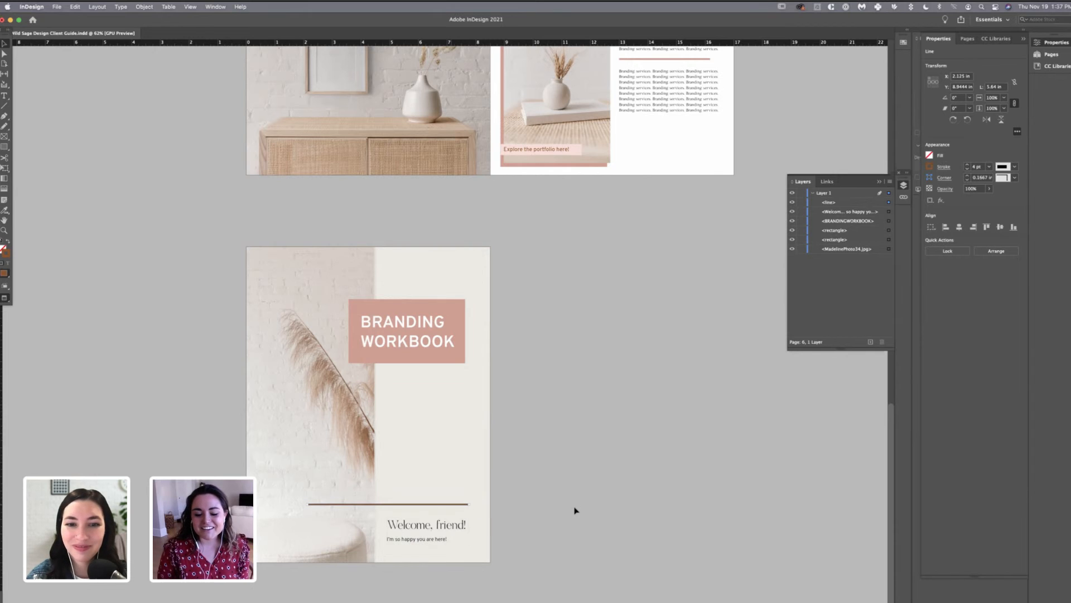
{"action": "left_click_drag", "start_coordinate": [453, 528], "coordinate": [455, 506]}
{"action": "left_click_drag", "start_coordinate": [454, 507], "coordinate": [453, 507]}
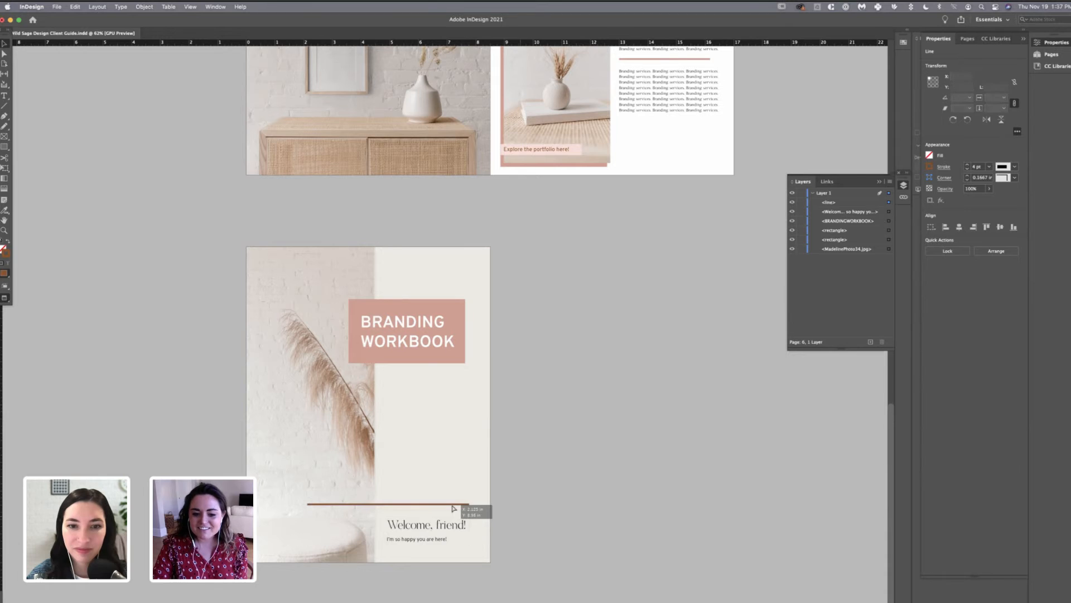
{"action": "left_click", "coordinate": [453, 507]}
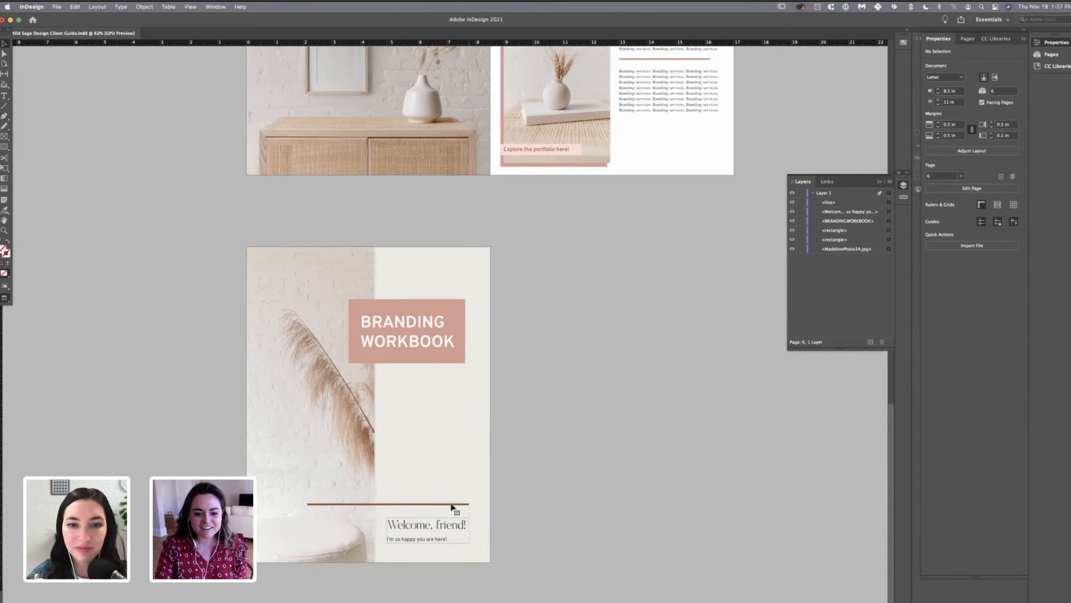
{"action": "left_click_drag", "start_coordinate": [452, 506], "coordinate": [449, 507]}
- Draw a vertical line about 2.64 in long crossing the brown line over the photo, with a dusty pink Wild Sage Warm stroke
{"action": "scroll", "coordinate": [450, 507], "scroll_direction": "up", "scroll_amount": 2}
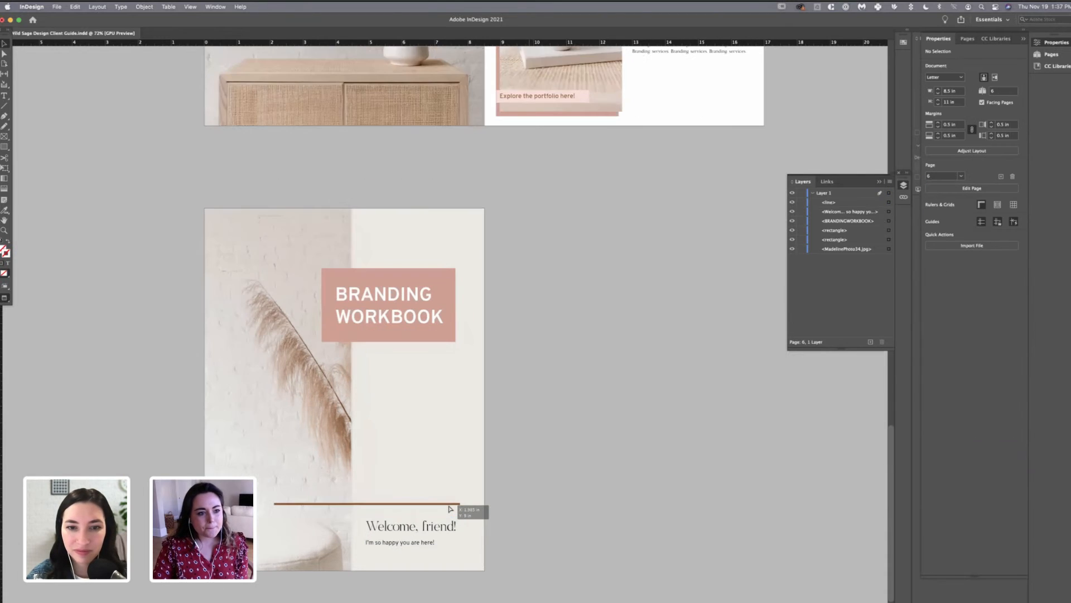
{"action": "scroll", "coordinate": [451, 508], "scroll_direction": "up", "scroll_amount": 2}
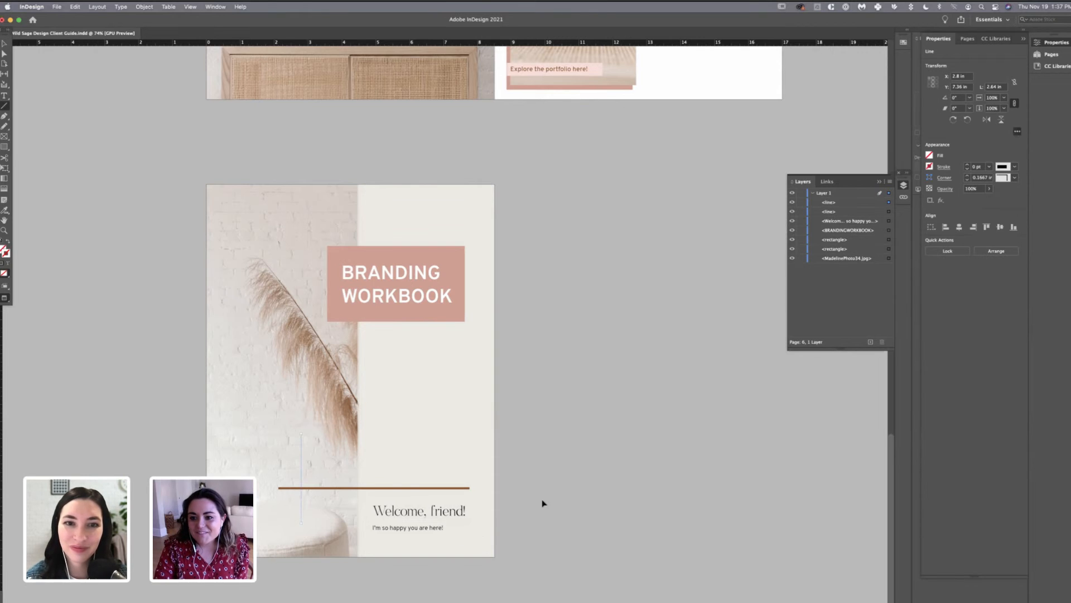
{"action": "left_click", "coordinate": [929, 167]}
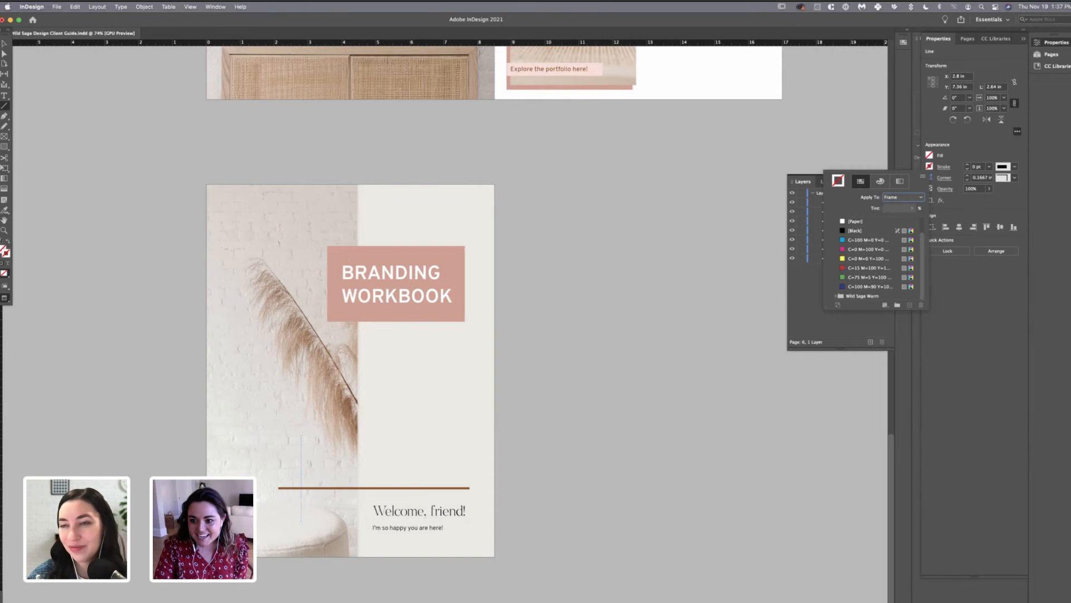
{"action": "left_click", "coordinate": [835, 295]}
{"action": "left_click", "coordinate": [872, 259]}
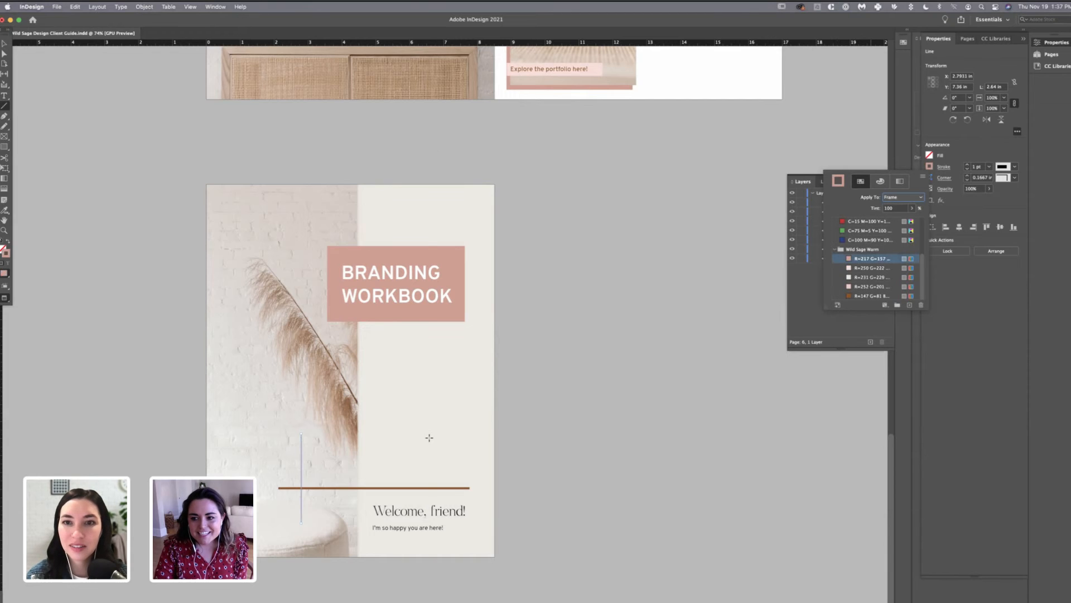
{"action": "left_click", "coordinate": [326, 474]}
- Set the pink vertical line's stroke weight to 3 pt
{"action": "left_click_drag", "start_coordinate": [302, 433], "coordinate": [301, 522]}
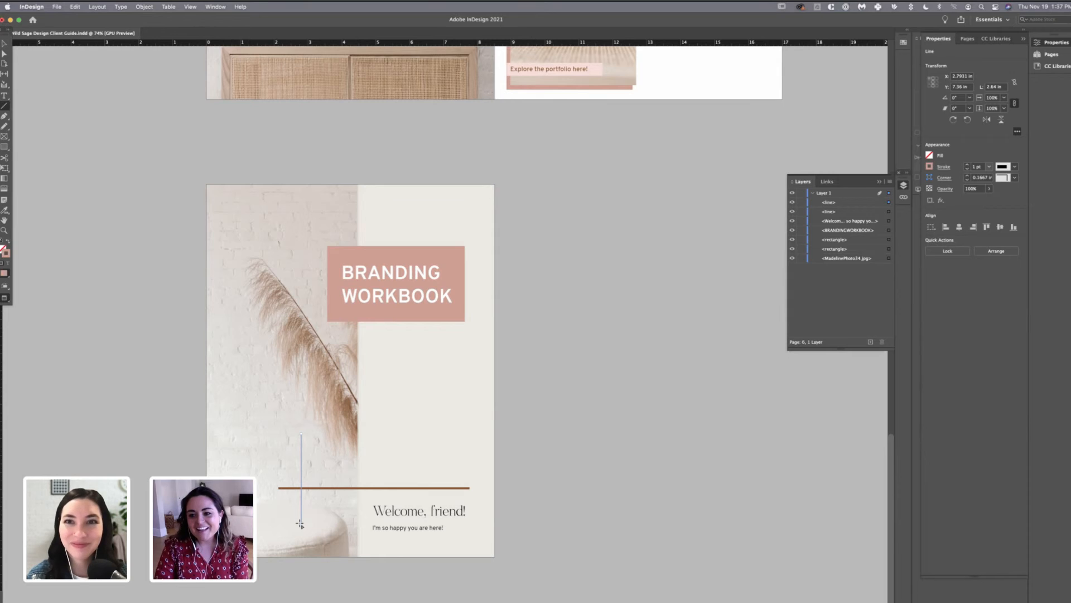
{"action": "left_click", "coordinate": [967, 165]}
{"action": "left_click", "coordinate": [968, 164]}
{"action": "left_click", "coordinate": [4, 45]}
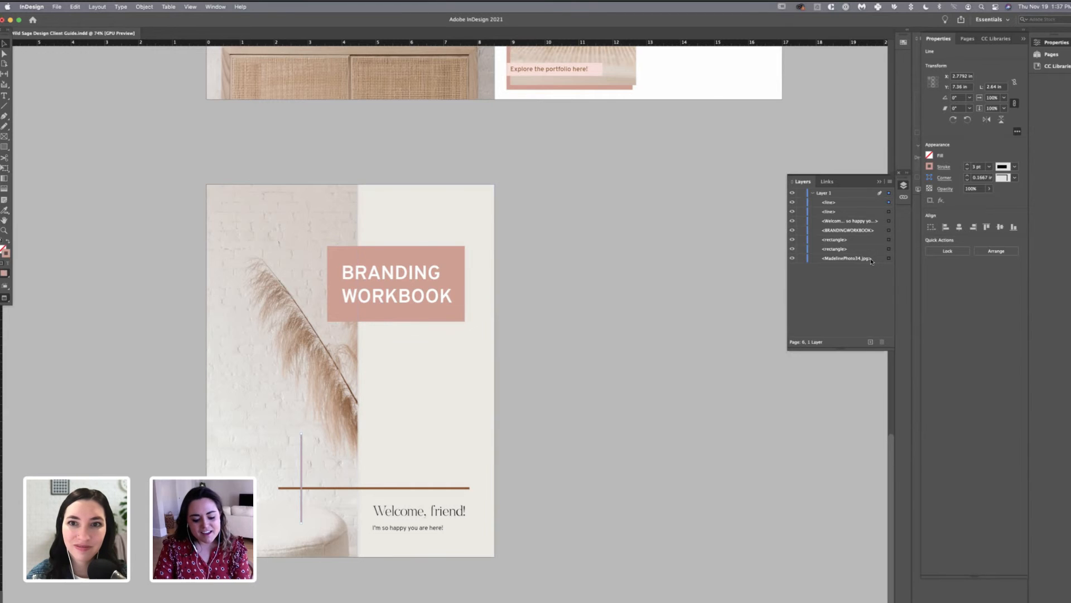
- Paste a copy of the pink vertical line beside the first one, about 1.7 in long with the bottom ends level
{"action": "key", "text": "super+v"}
{"action": "left_click_drag", "start_coordinate": [444, 371], "coordinate": [314, 478]}
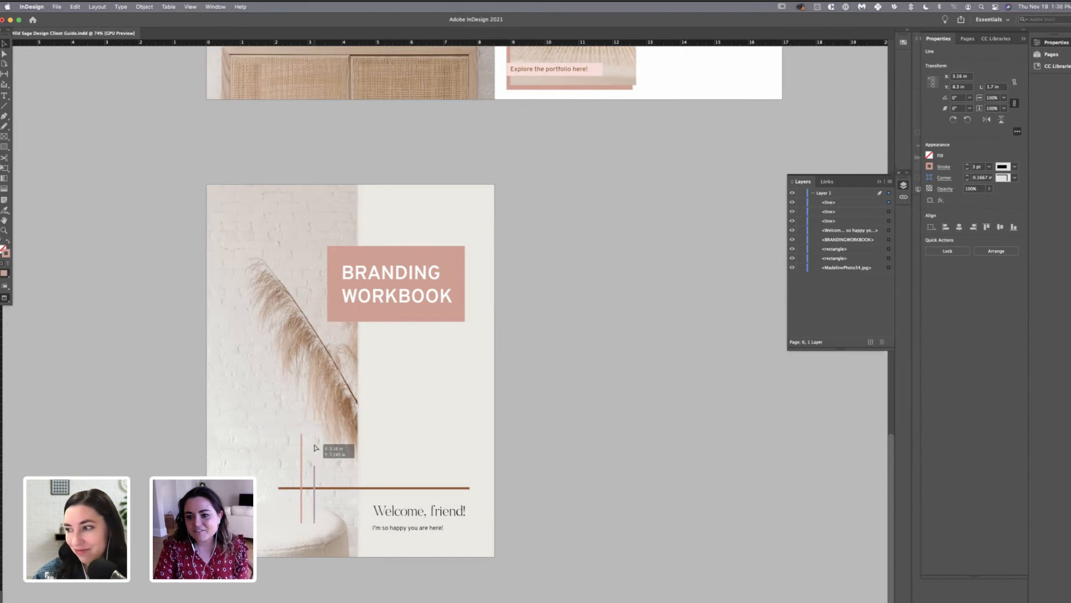
{"action": "mouse_move", "coordinate": [314, 467]}
{"action": "left_mouse_down"}
{"action": "mouse_move", "coordinate": [315, 434]}
{"action": "mouse_move", "coordinate": [315, 482]}
{"action": "left_mouse_up"}
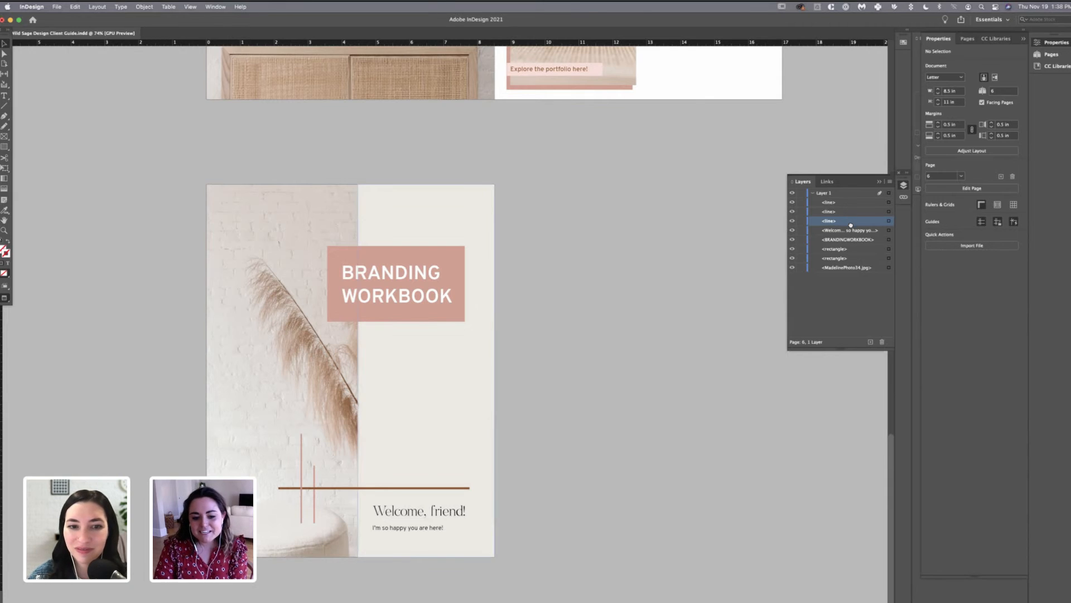
{"action": "left_click", "coordinate": [435, 513]}
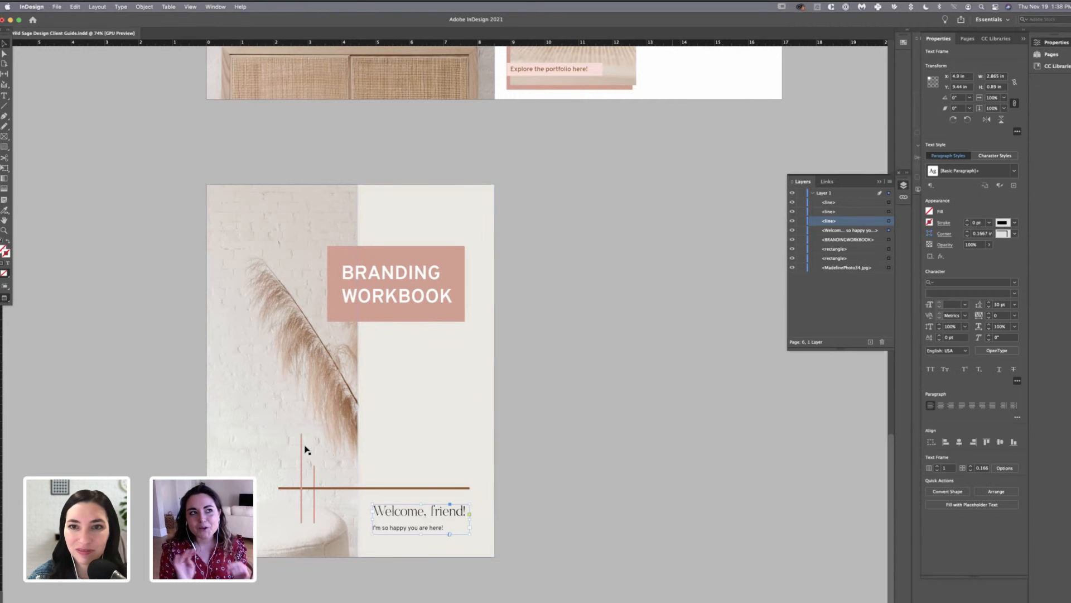
{"action": "left_click", "coordinate": [369, 451]}
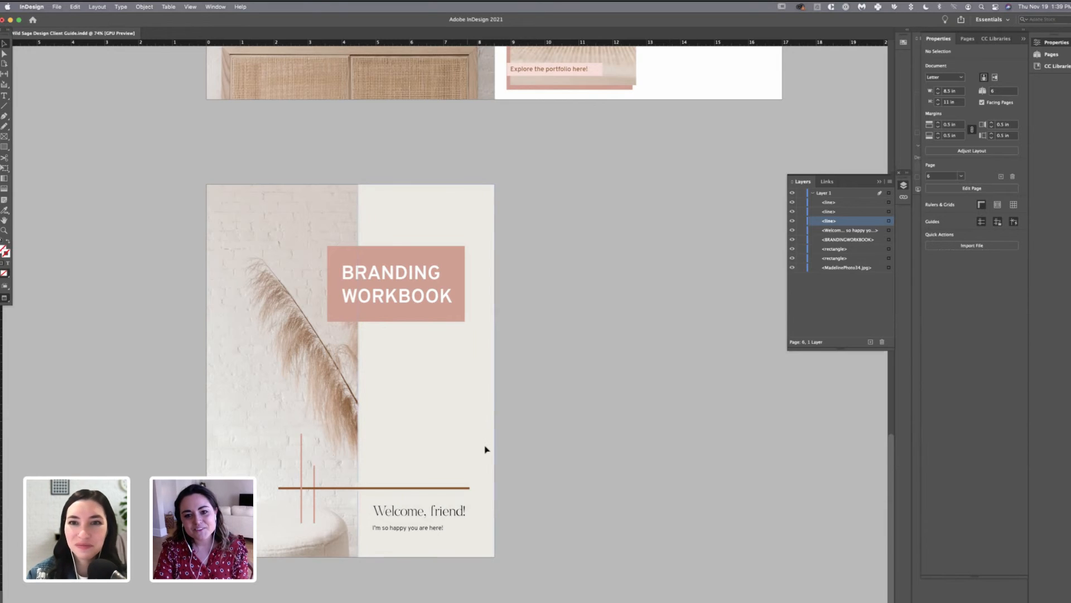
- Move the pink divider line between the two branding services paragraphs slightly down on the design process page
{"action": "scroll", "coordinate": [485, 449], "scroll_direction": "up", "scroll_amount": 15}
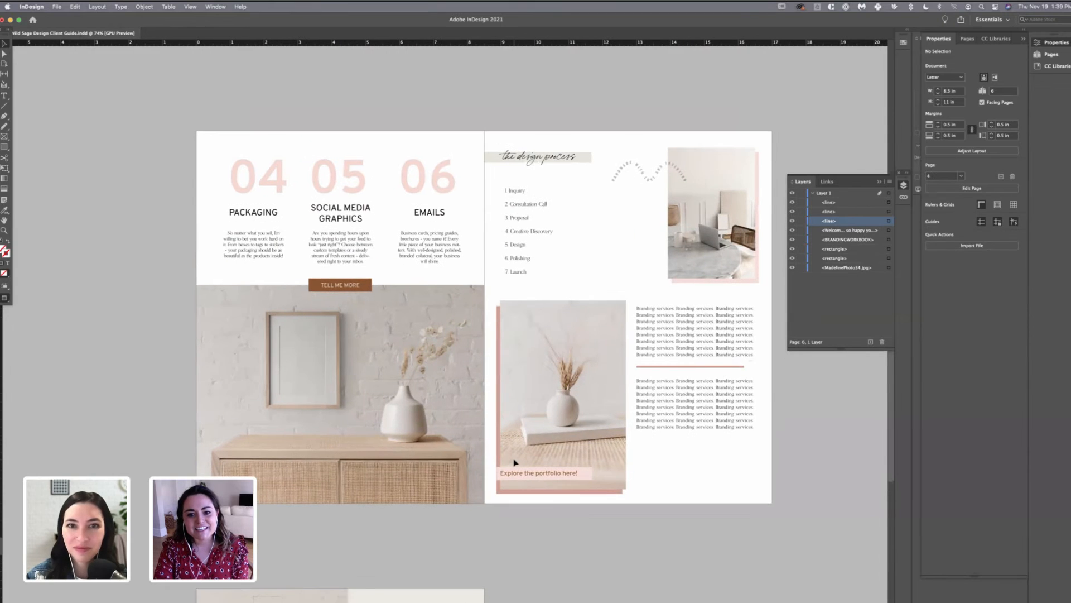
{"action": "scroll", "coordinate": [515, 462], "scroll_direction": "down", "scroll_amount": 5}
{"action": "scroll", "coordinate": [515, 462], "scroll_direction": "up", "scroll_amount": 2}
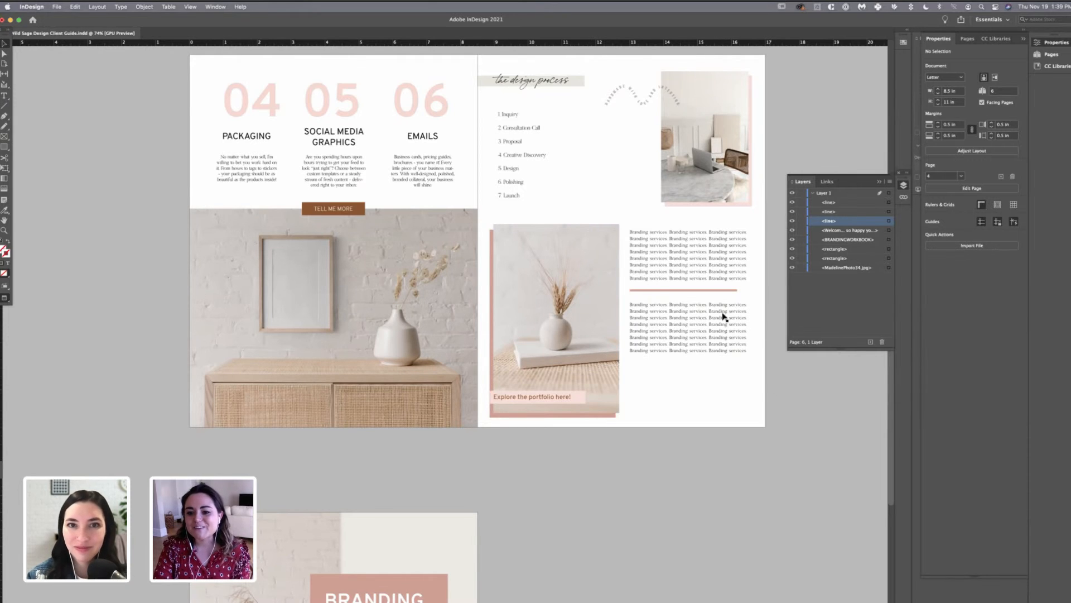
{"action": "left_click", "coordinate": [736, 291]}
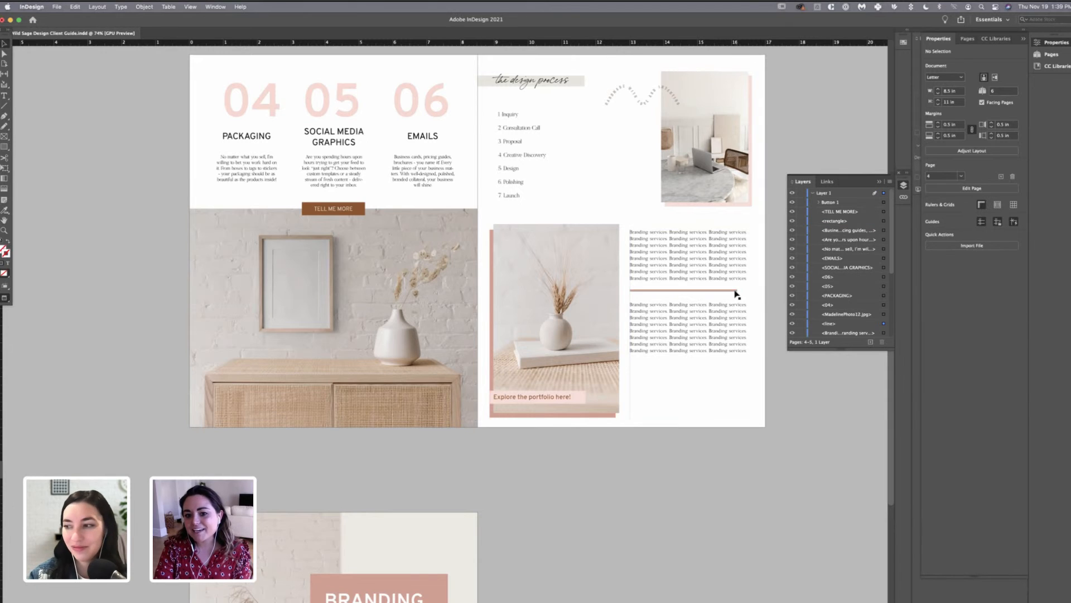
{"action": "left_click_drag", "start_coordinate": [736, 293], "coordinate": [737, 297]}
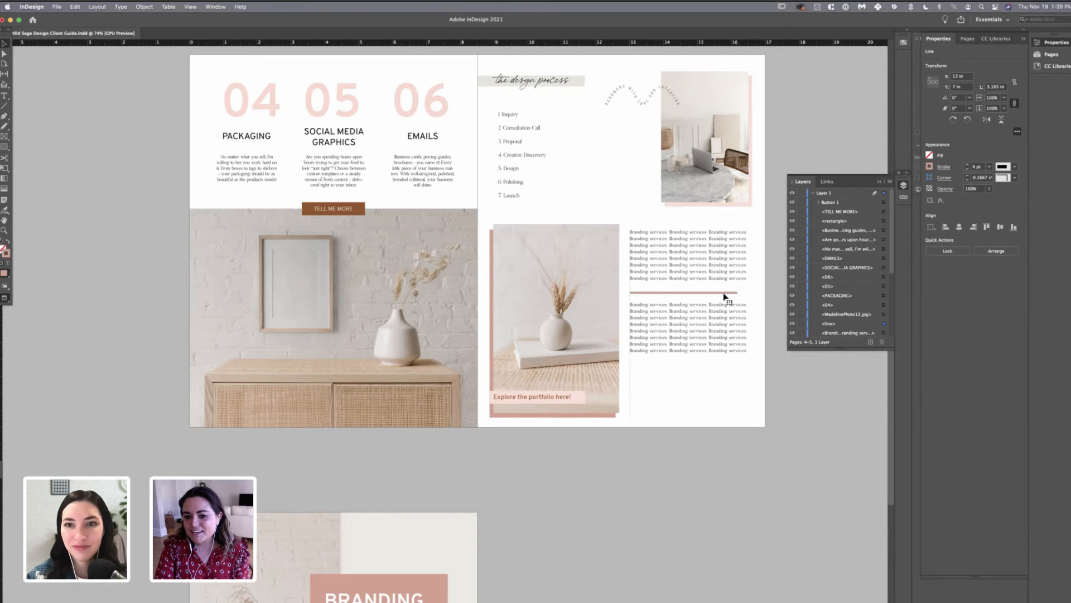
- Shorten the branding services text frame to fit its text and nudge it slightly down
{"action": "left_click", "coordinate": [726, 297]}
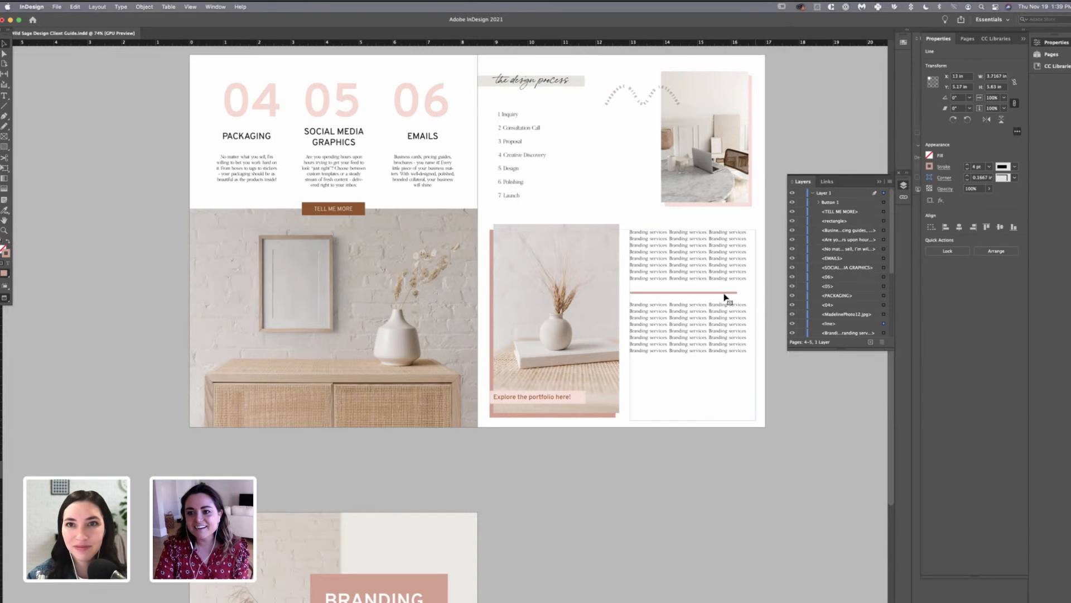
{"action": "left_click", "coordinate": [725, 333]}
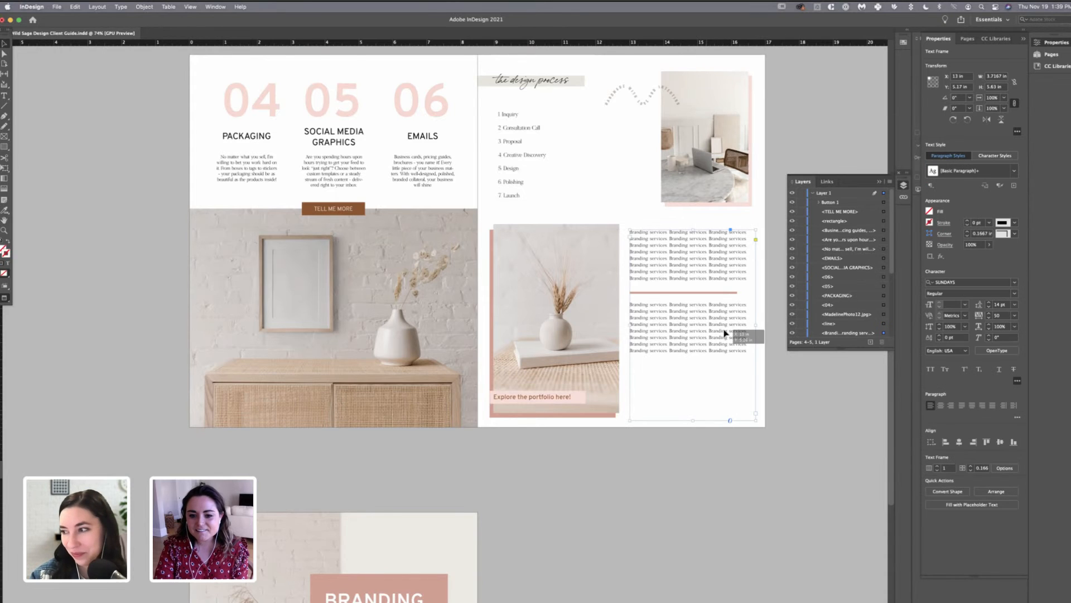
{"action": "key", "text": "super+alt+c"}
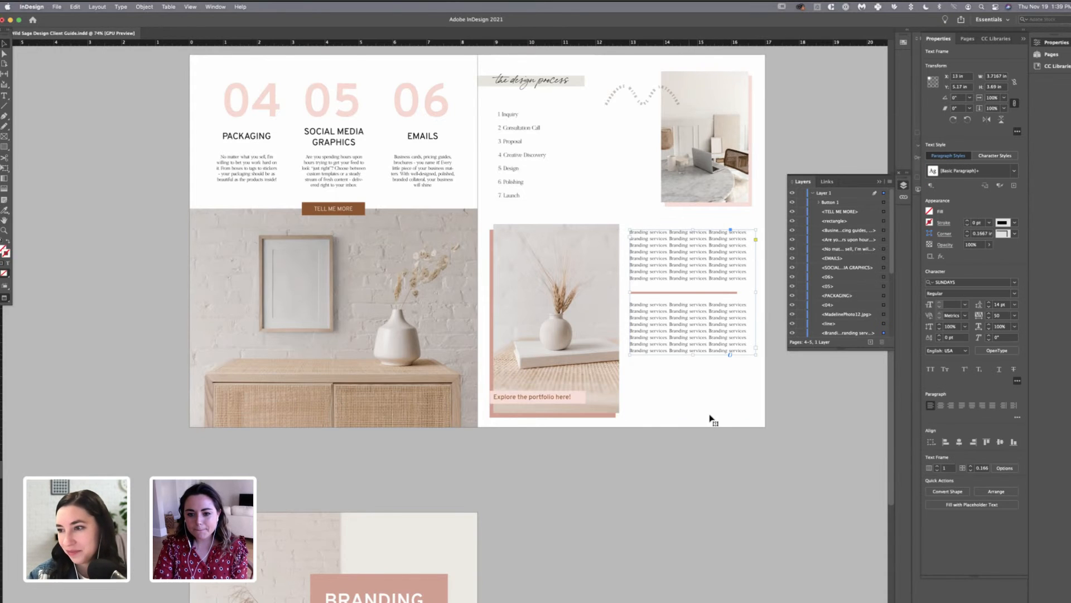
{"action": "left_click_drag", "start_coordinate": [693, 421], "coordinate": [692, 356]}
{"action": "key", "text": "super+shift+a"}
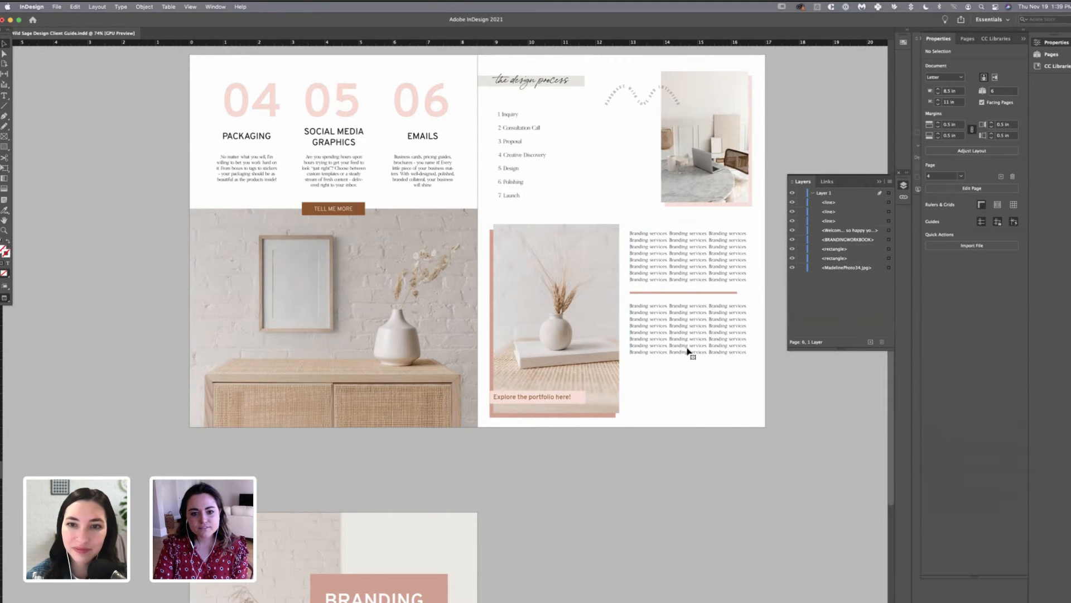
- Remove the numbers in front of Inquiry, Consultation Call, Proposal and Creative Discovery in the design process list
{"action": "scroll", "coordinate": [685, 337], "scroll_direction": "down", "scroll_amount": 2}
{"action": "scroll", "coordinate": [685, 338], "scroll_direction": "down", "scroll_amount": 3}
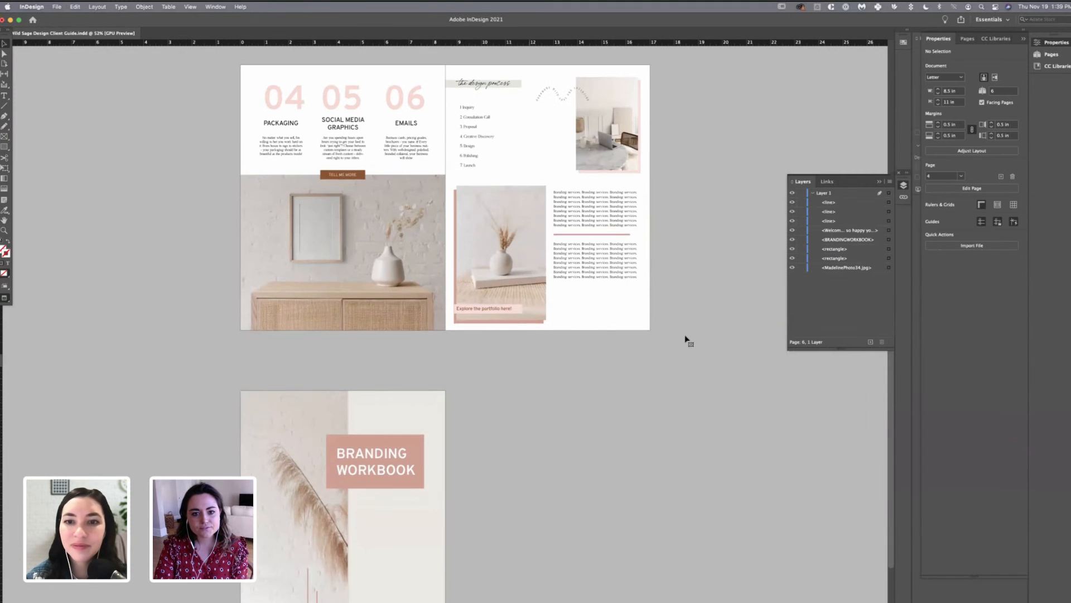
{"action": "scroll", "coordinate": [530, 475], "scroll_direction": "down", "scroll_amount": 2}
{"action": "scroll", "coordinate": [558, 385], "scroll_direction": "up", "scroll_amount": 6}
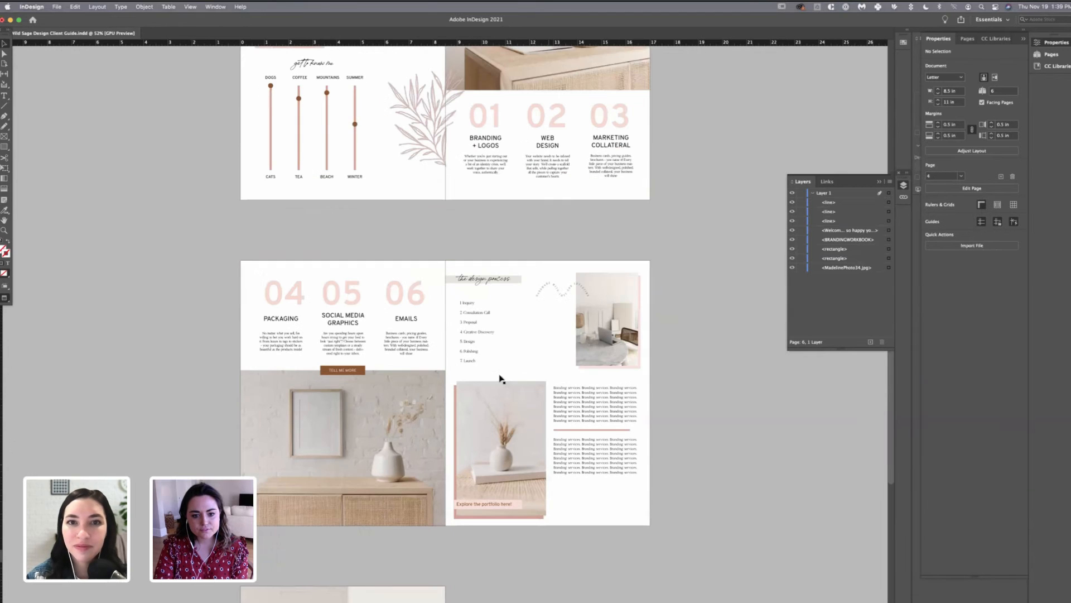
{"action": "double_click", "coordinate": [468, 330]}
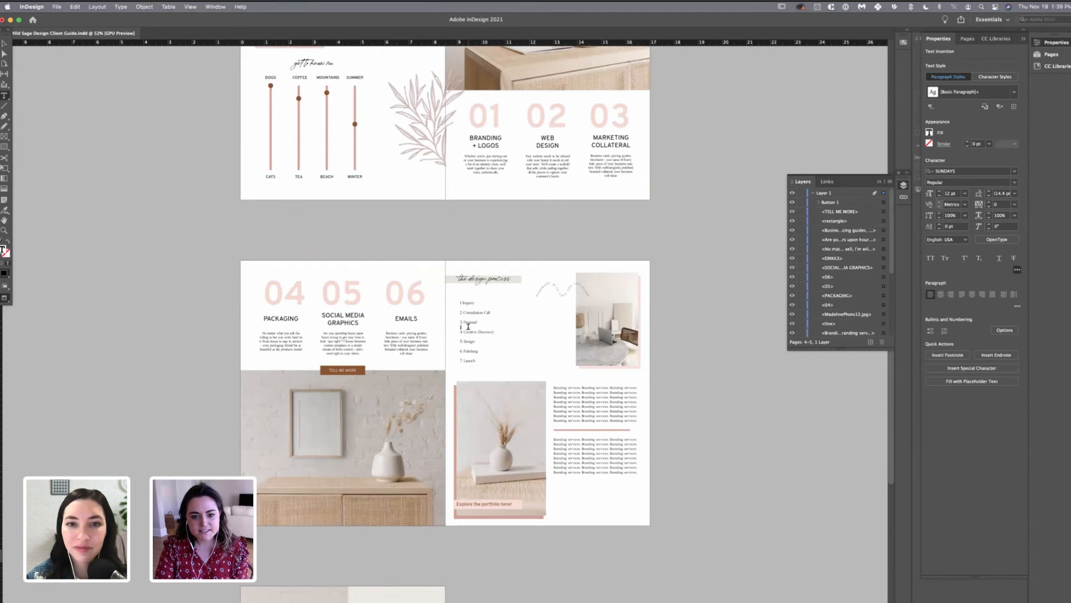
{"action": "scroll", "coordinate": [468, 326], "scroll_direction": "up", "scroll_amount": 4}
{"action": "left_click_drag", "start_coordinate": [489, 256], "coordinate": [420, 283]}
{"action": "key", "text": "BackSpace"}
{"action": "key", "text": "BackSpace"}
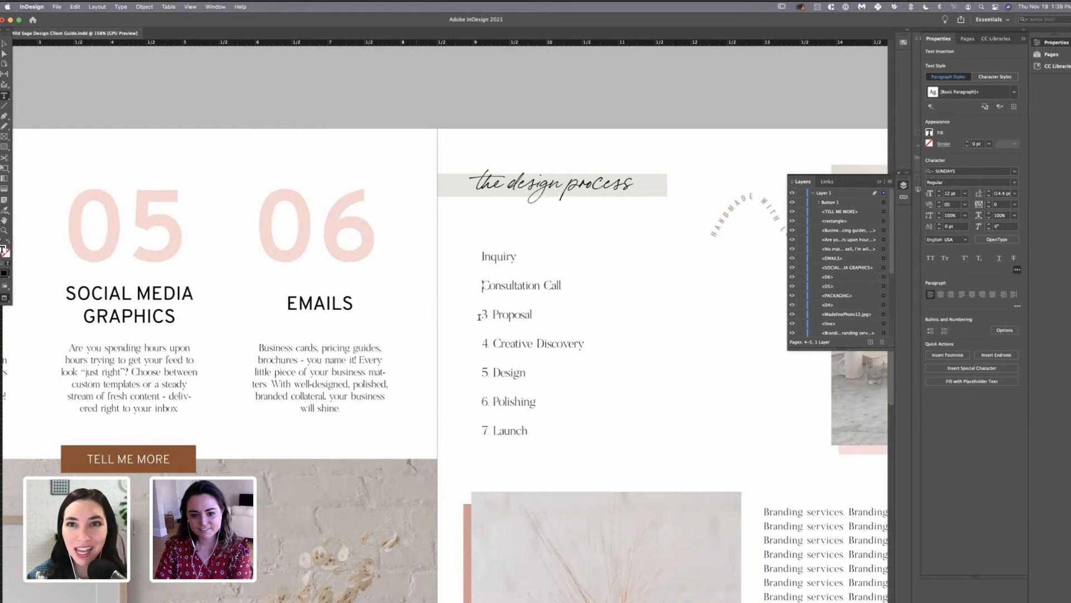
{"action": "key", "text": "BackSpace"}
{"action": "left_click_drag", "start_coordinate": [494, 314], "coordinate": [475, 335]}
{"action": "key", "text": "BackSpace"}
{"action": "key", "text": "Return"}
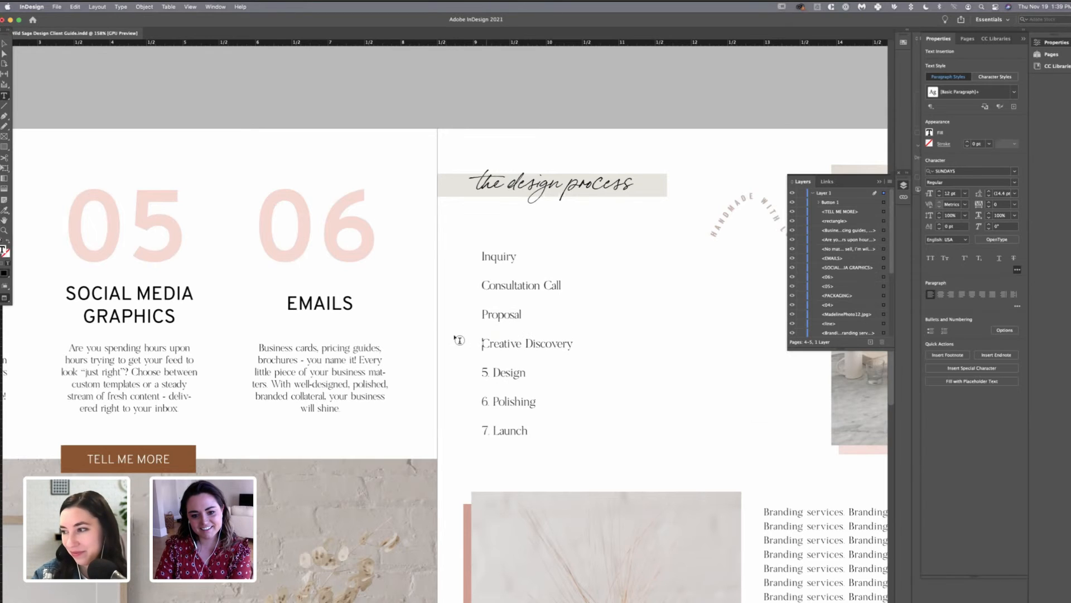
- Remove the numbers in front of Design, Polishing and Launch in the design process list
{"action": "left_click_drag", "start_coordinate": [489, 373], "coordinate": [481, 431]}
{"action": "key", "text": "BackSpace"}
{"action": "key", "text": "BackSpace"}
{"action": "key", "text": "BackSpace"}
{"action": "key", "text": "Escape"}
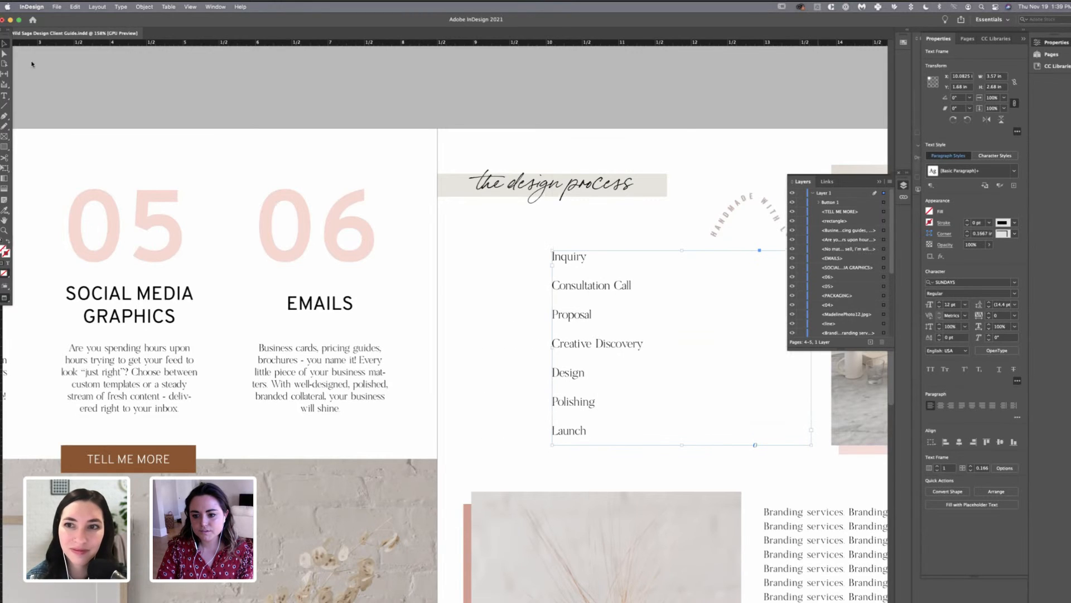
- Move the design process list right and slightly down, and narrow its text frame to about 1.33 in wide
{"action": "left_click", "coordinate": [5, 43]}
{"action": "left_click_drag", "start_coordinate": [812, 347], "coordinate": [718, 346]}
{"action": "left_click_drag", "start_coordinate": [551, 345], "coordinate": [828, 355]}
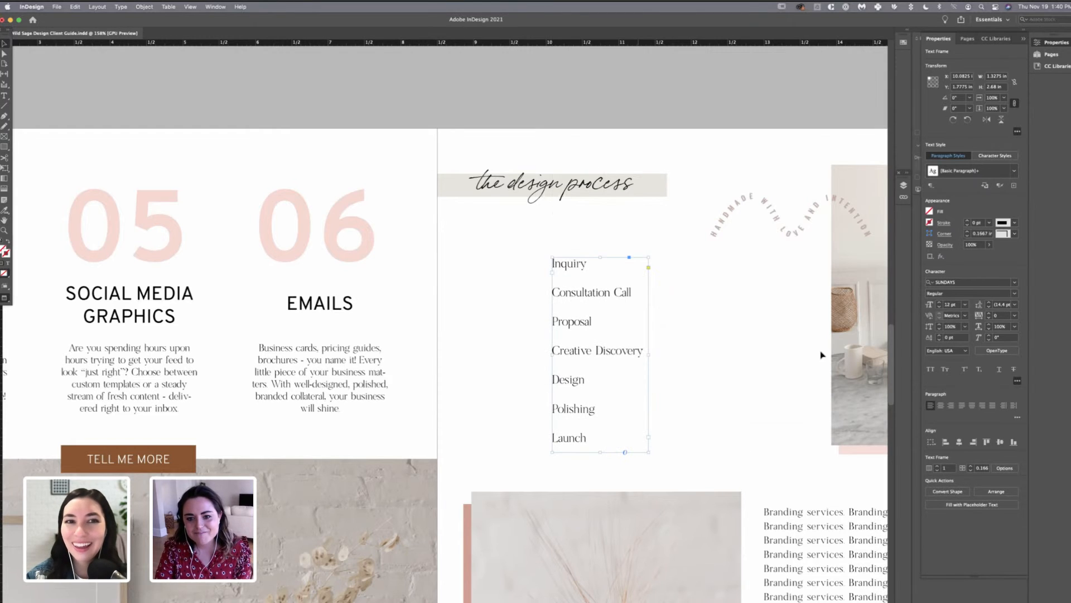
{"action": "left_click_drag", "start_coordinate": [794, 346], "coordinate": [644, 352]}
{"action": "key", "text": "Delete"}
- Draw a vertical rectangle about 0.41 by 3.85 in to the left of the process list and fill it light pink
{"action": "key", "text": "m"}
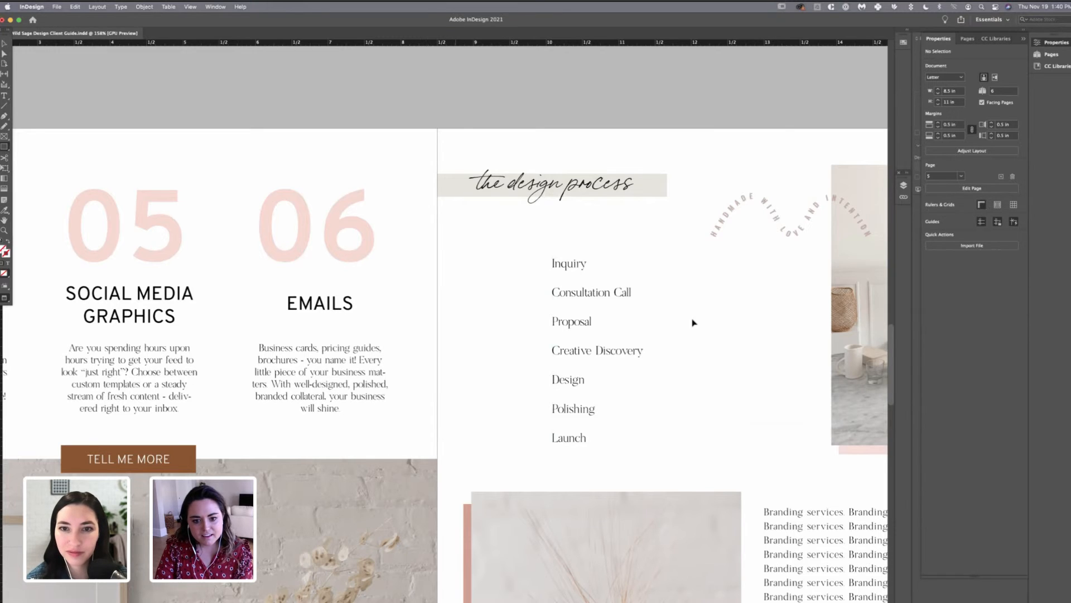
{"action": "left_click_drag", "start_coordinate": [450, 192], "coordinate": [479, 473]}
{"action": "left_click", "coordinate": [929, 156]}
{"action": "scroll", "coordinate": [874, 249], "scroll_direction": "down", "scroll_amount": 2}
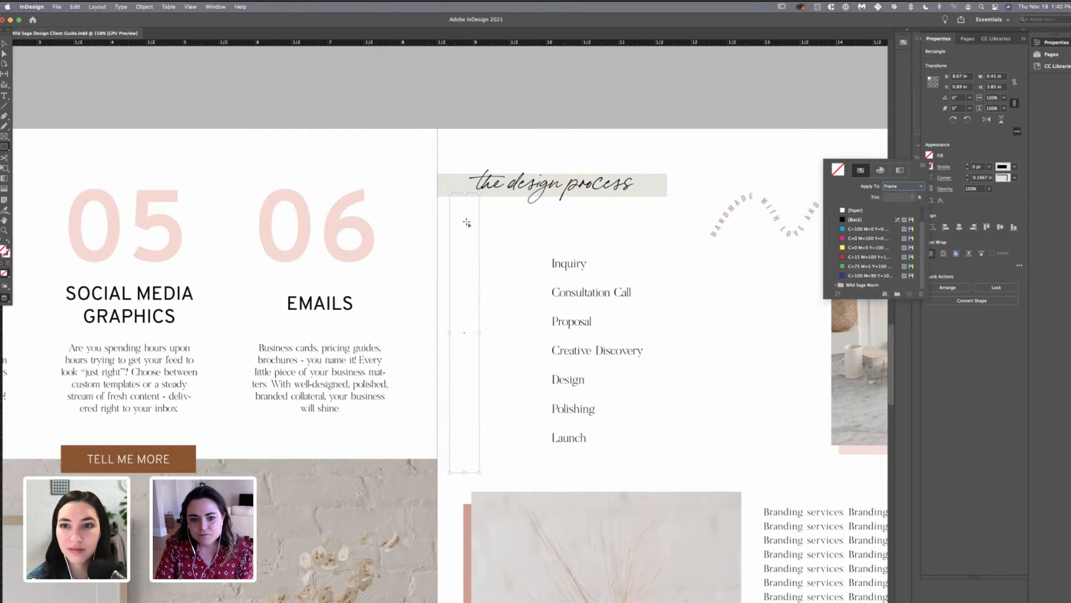
{"action": "left_click_drag", "start_coordinate": [449, 193], "coordinate": [449, 193]}
{"action": "left_click", "coordinate": [510, 433]}
- Send the pink rectangle behind the design process heading and move it up so its top extends above the heading band
{"action": "key", "text": "v"}
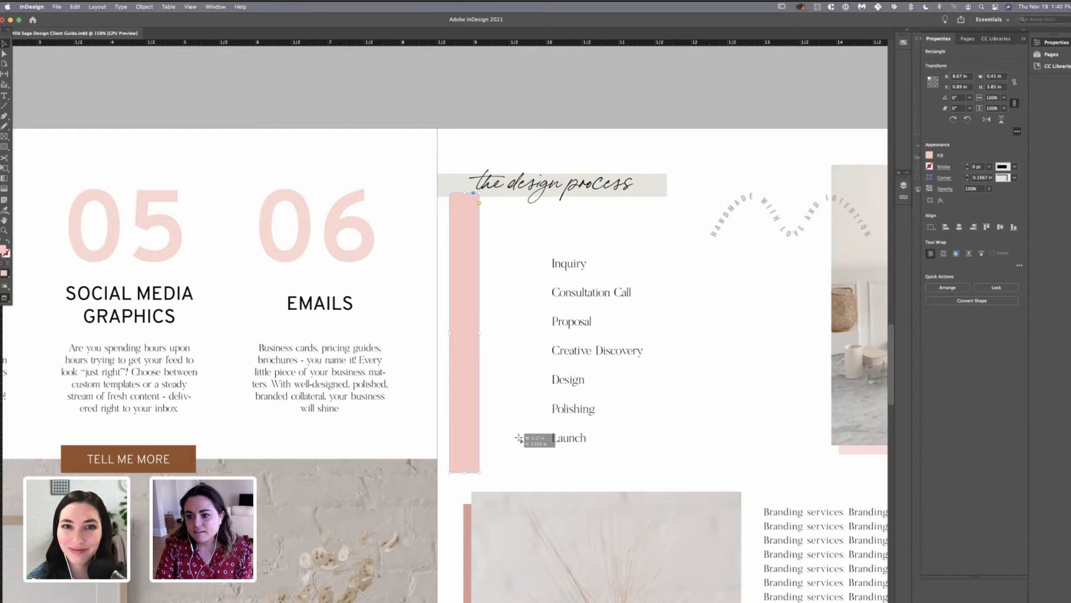
{"action": "key", "text": "F7"}
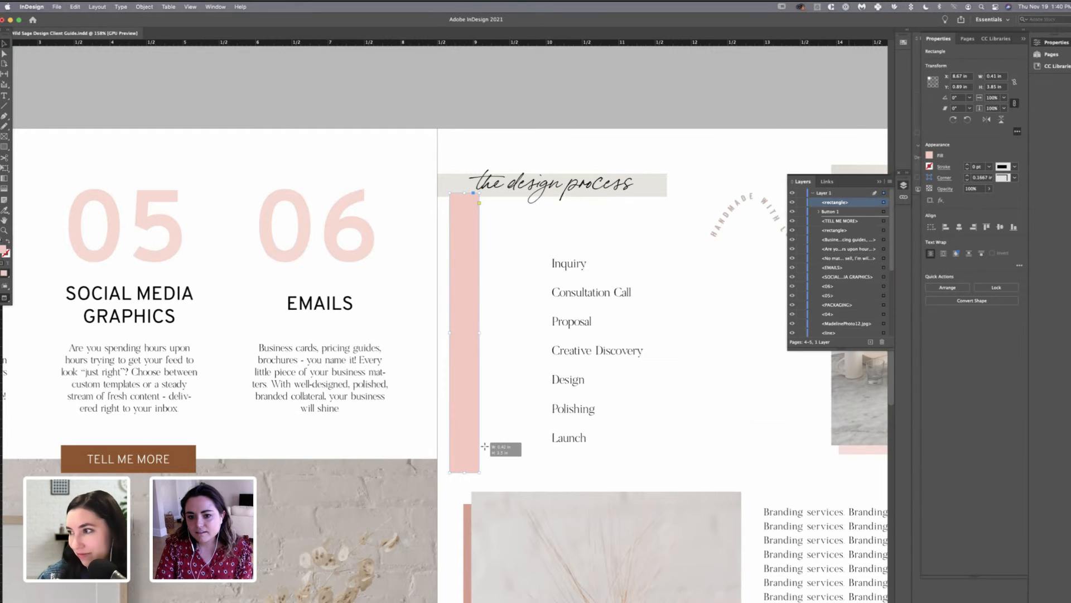
{"action": "left_click_drag", "start_coordinate": [473, 450], "coordinate": [480, 472]}
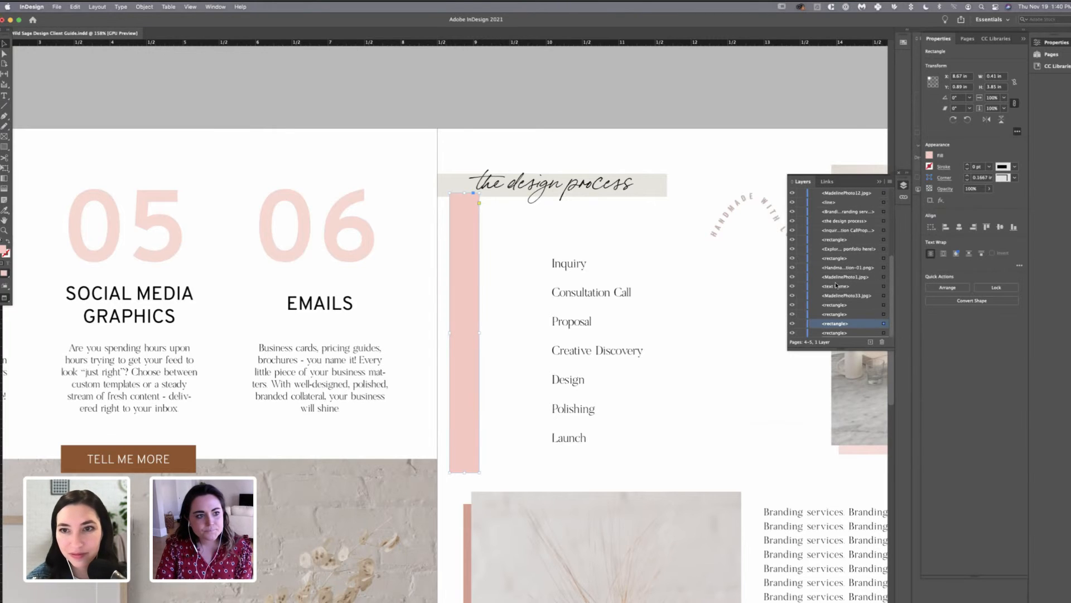
{"action": "left_click_drag", "start_coordinate": [464, 234], "coordinate": [463, 199]}
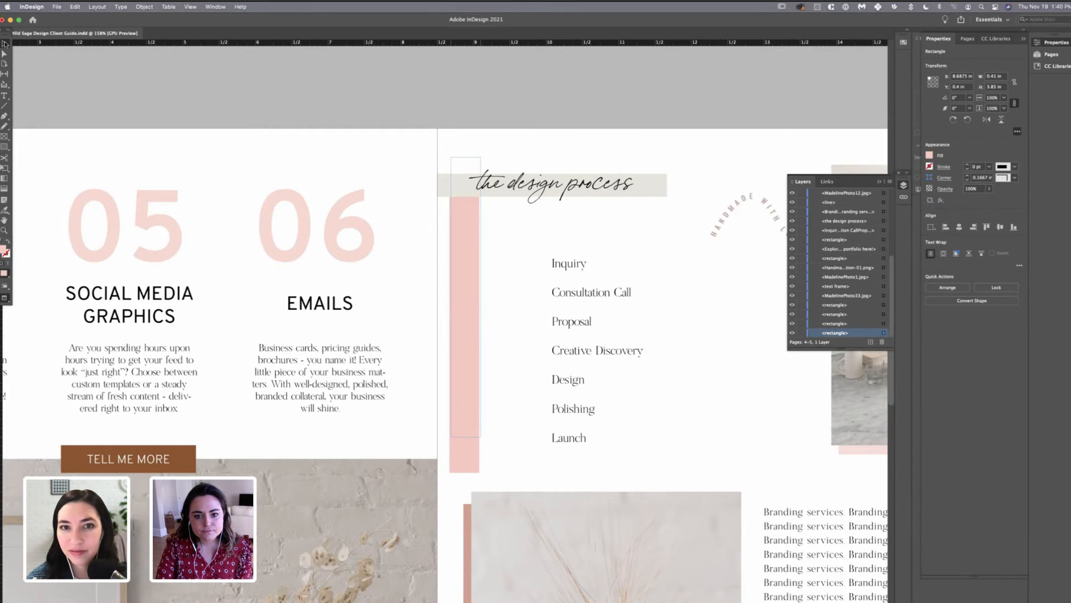
{"action": "left_click", "coordinate": [844, 100]}
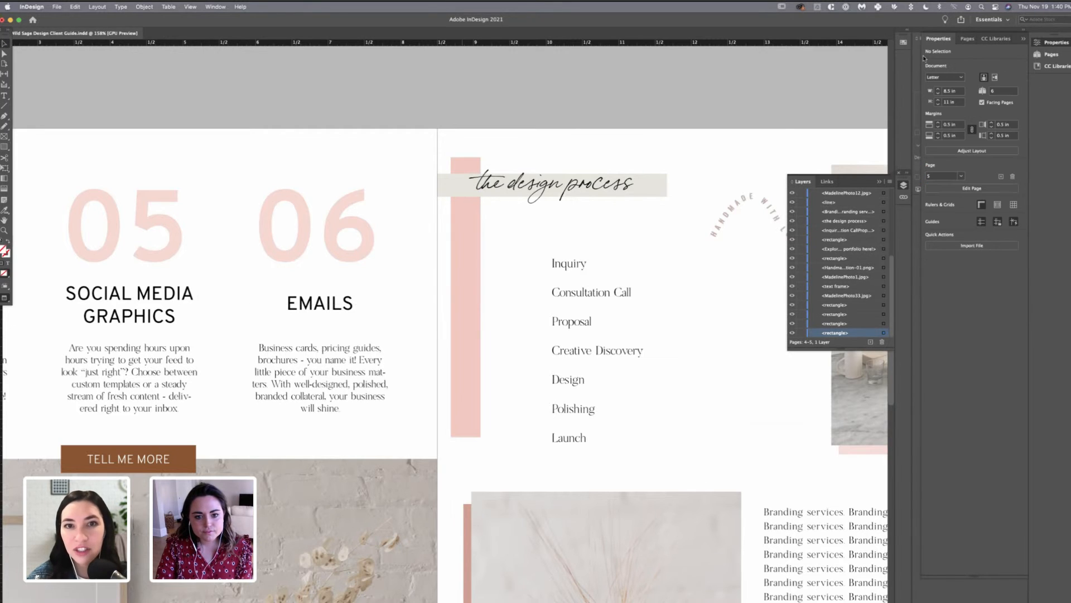
- Narrow the pink vertical bar to about 0.14 in and nudge it slightly left and up
{"action": "left_click", "coordinate": [467, 297]}
{"action": "left_click_drag", "start_coordinate": [480, 297], "coordinate": [462, 300]}
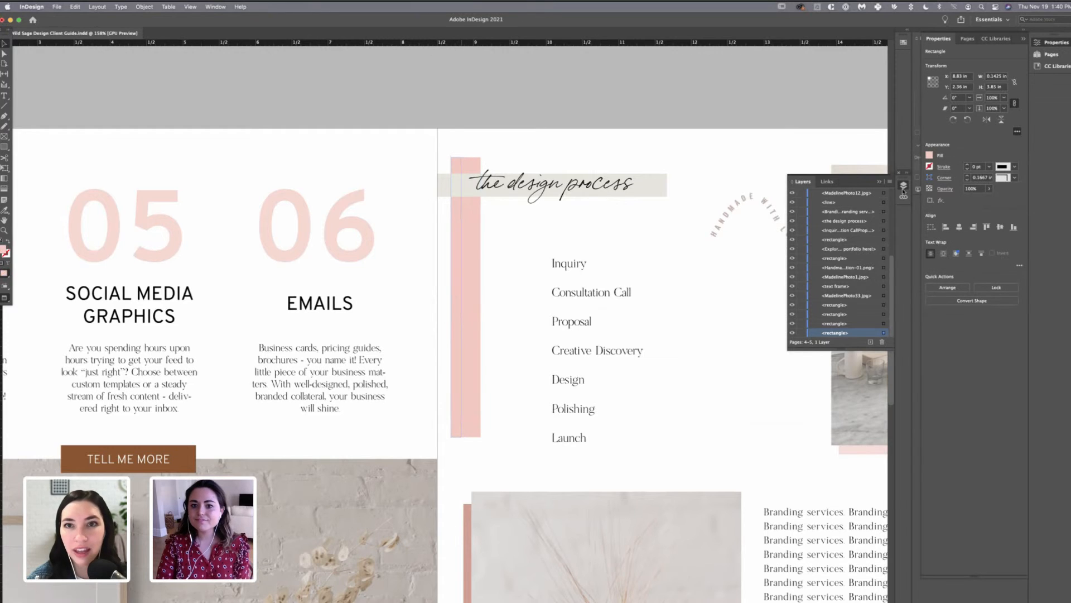
{"action": "key", "text": "shift+super+a"}
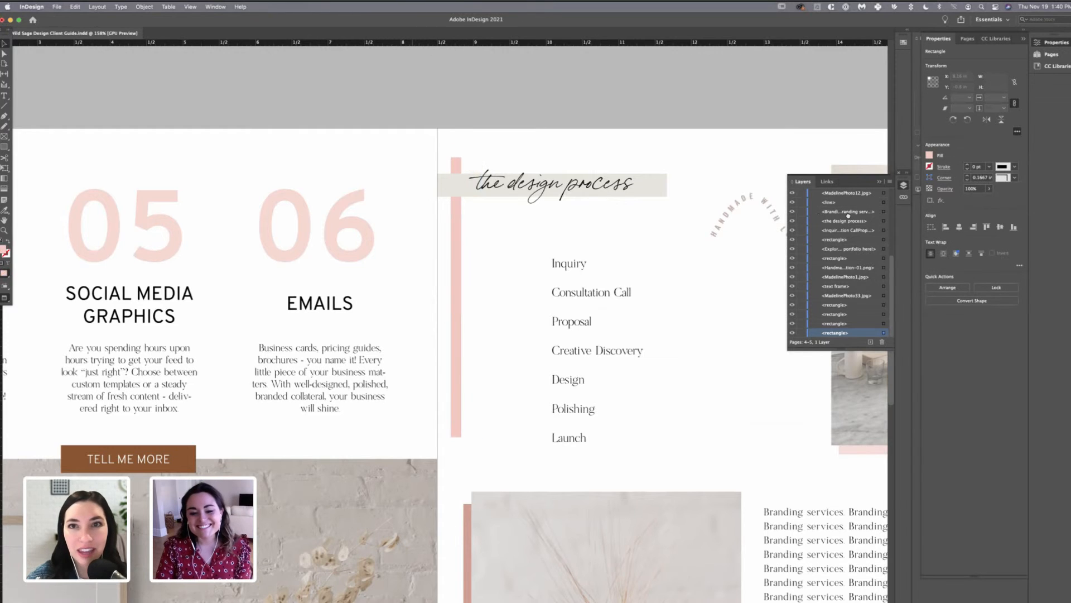
{"action": "left_click", "coordinate": [572, 292]}
{"action": "left_click", "coordinate": [847, 336]}
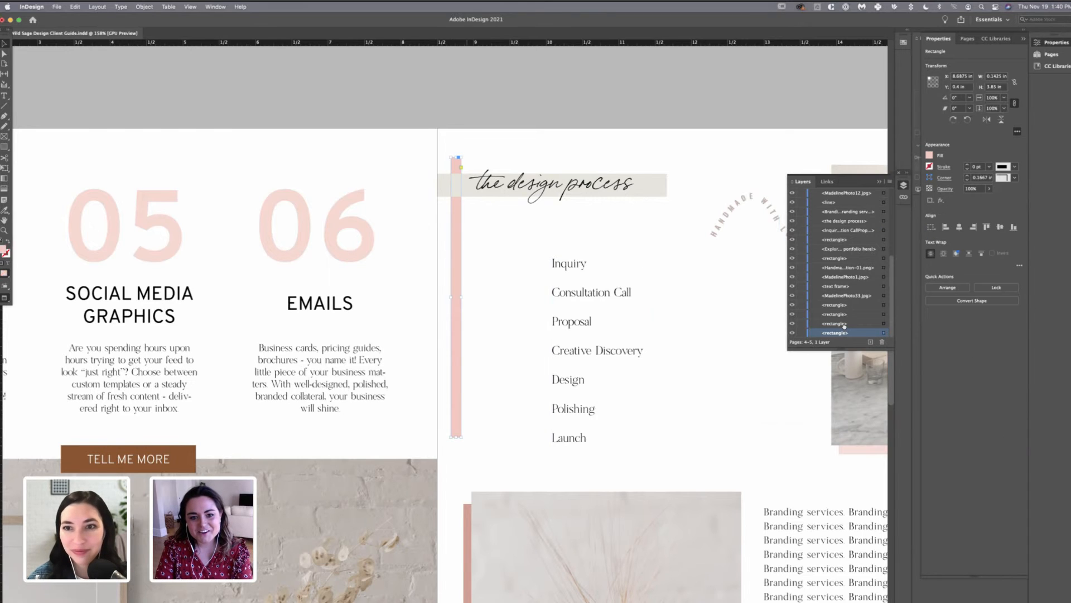
{"action": "left_click_drag", "start_coordinate": [456, 259], "coordinate": [216, 95]}
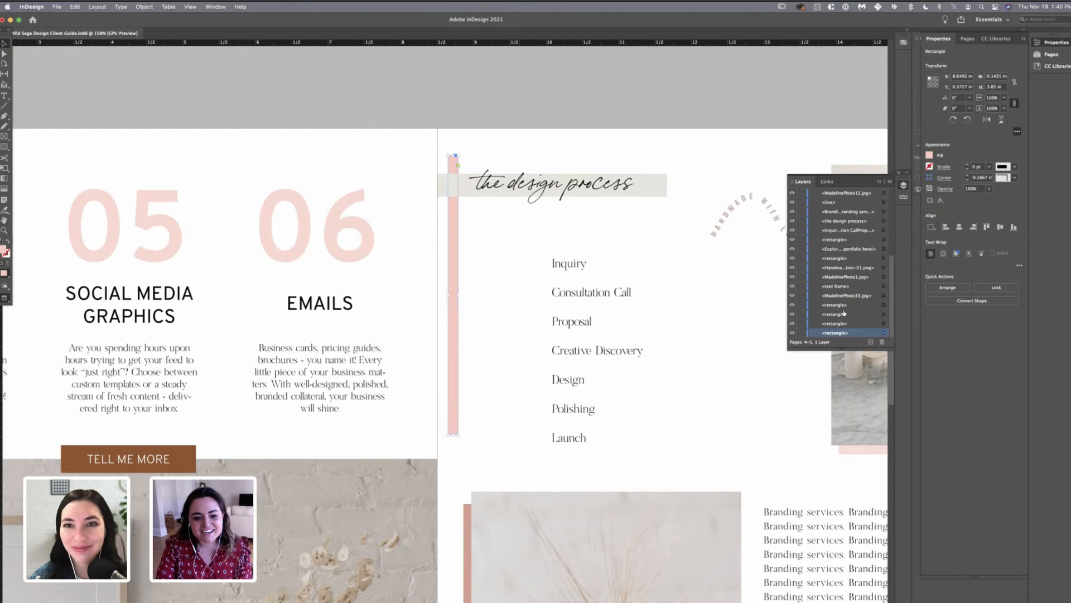
- Examine up close where the two pink vertical lines cross the brown line on the branding workbook cover
{"action": "scroll", "coordinate": [461, 230], "scroll_direction": "down", "scroll_amount": 15}
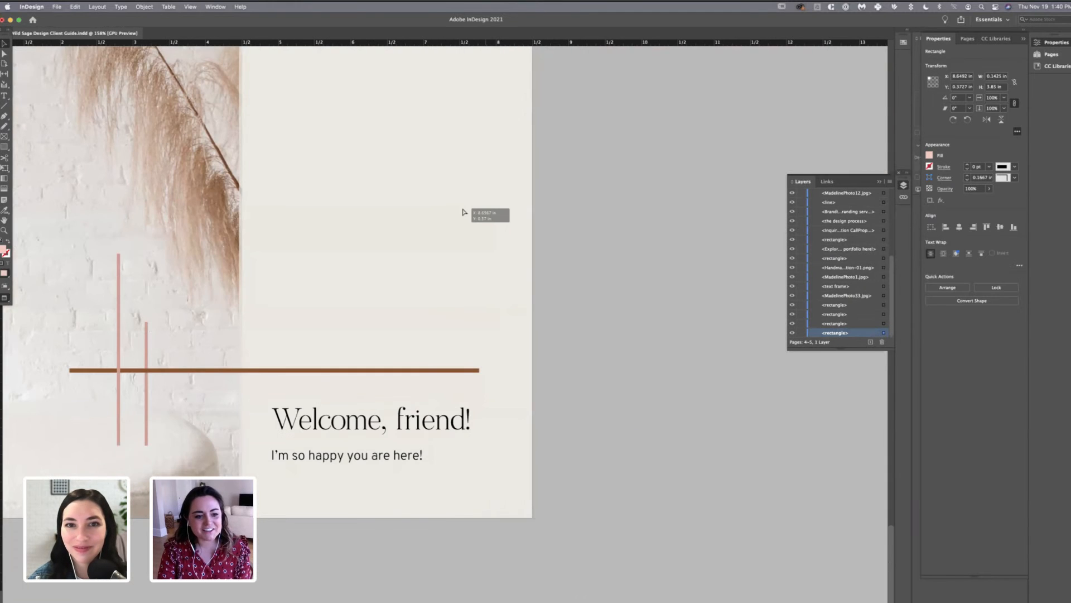
{"action": "scroll", "coordinate": [464, 193], "scroll_direction": "up", "scroll_amount": 5}
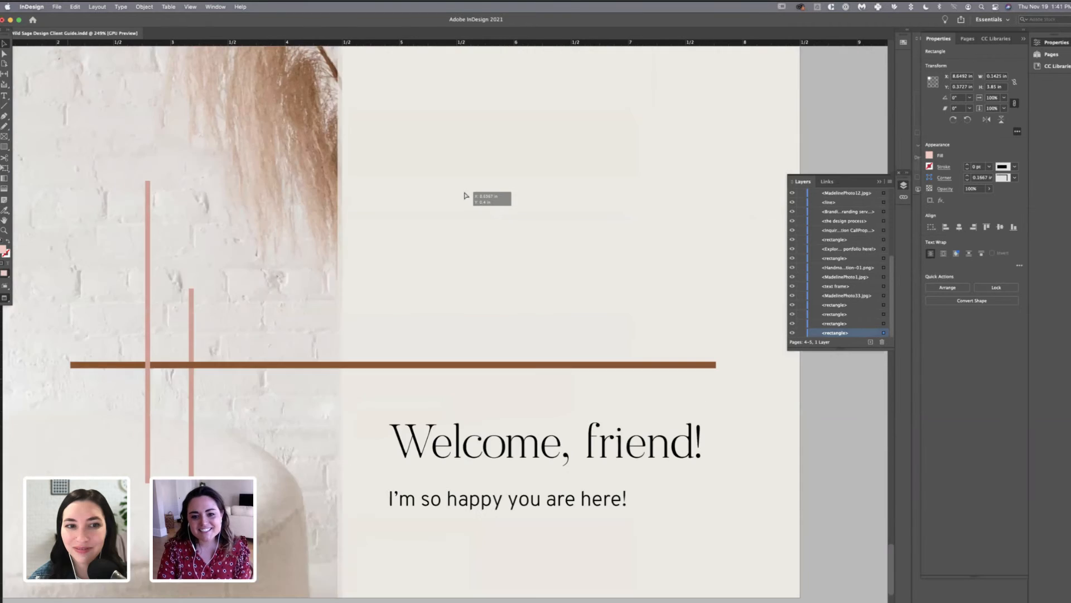
{"action": "scroll", "coordinate": [466, 196], "scroll_direction": "left", "scroll_amount": 6}
{"action": "scroll", "coordinate": [466, 195], "scroll_direction": "up", "scroll_amount": 3}
{"action": "scroll", "coordinate": [464, 174], "scroll_direction": "down", "scroll_amount": 3}
{"action": "scroll", "coordinate": [463, 140], "scroll_direction": "right", "scroll_amount": 2}
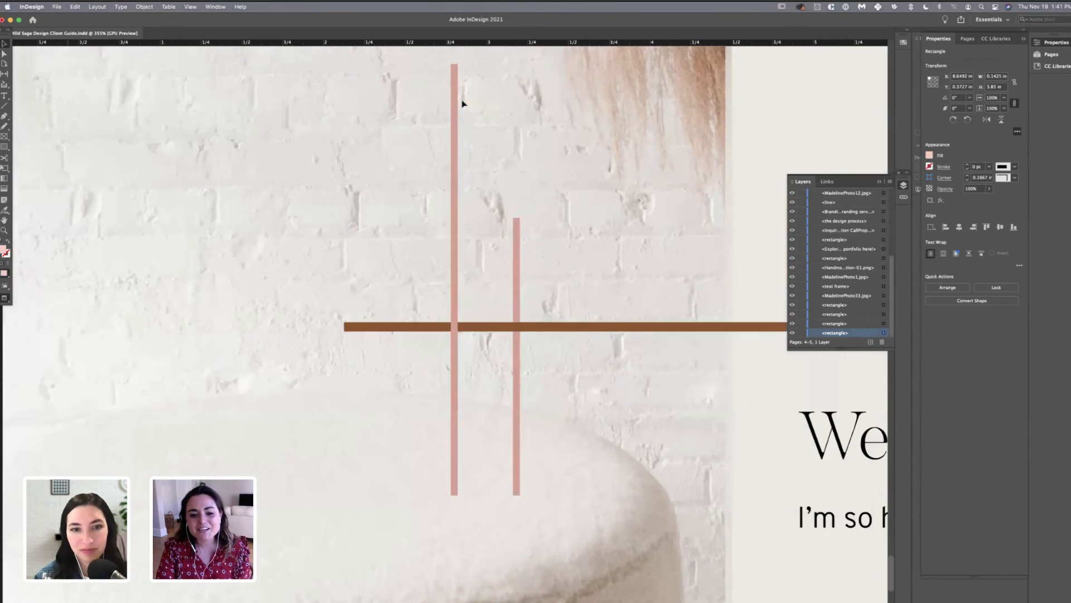
{"action": "scroll", "coordinate": [534, 308], "scroll_direction": "up", "scroll_amount": 1}
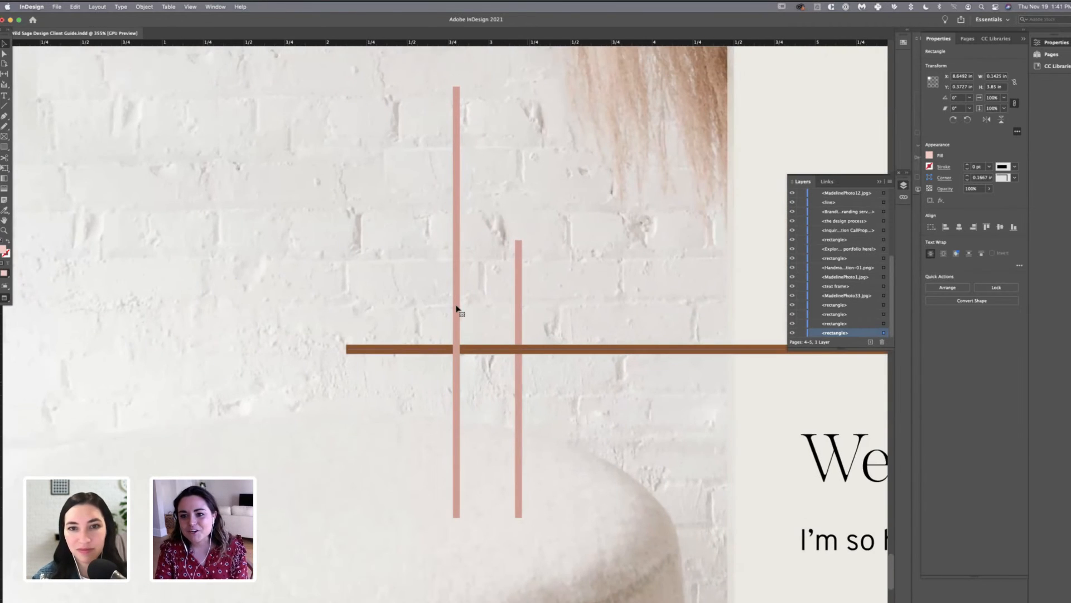
{"action": "left_click_drag", "start_coordinate": [482, 296], "coordinate": [461, 300]}
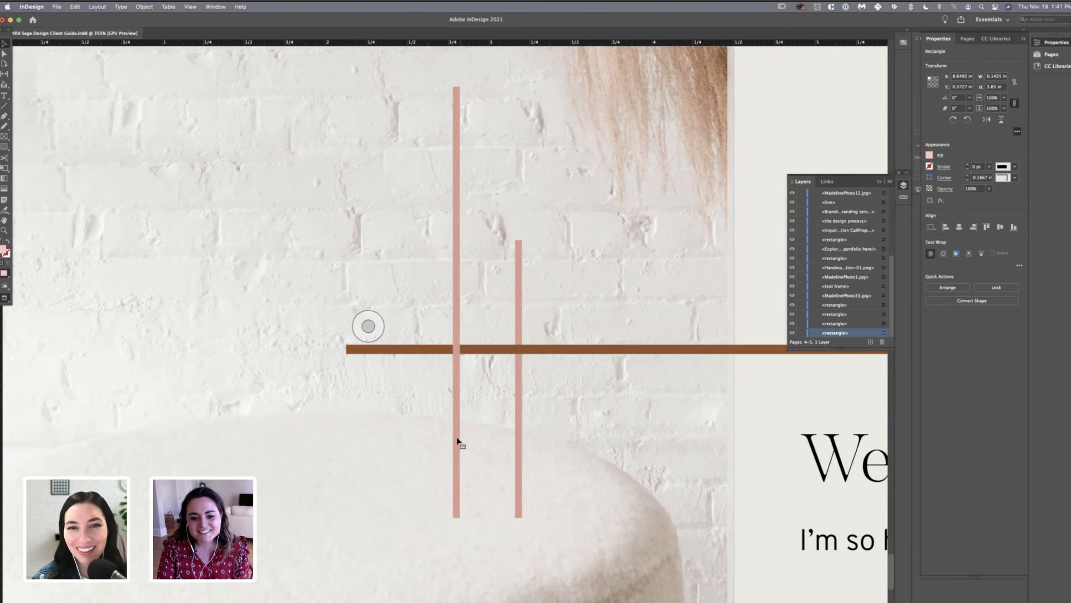
- Narrow the pink vertical bar beside the design process list to about 0.07 in
{"action": "left_click_drag", "start_coordinate": [455, 418], "coordinate": [452, 411]}
{"action": "scroll", "coordinate": [451, 410], "scroll_direction": "down", "scroll_amount": 3}
{"action": "scroll", "coordinate": [452, 410], "scroll_direction": "down", "scroll_amount": 4}
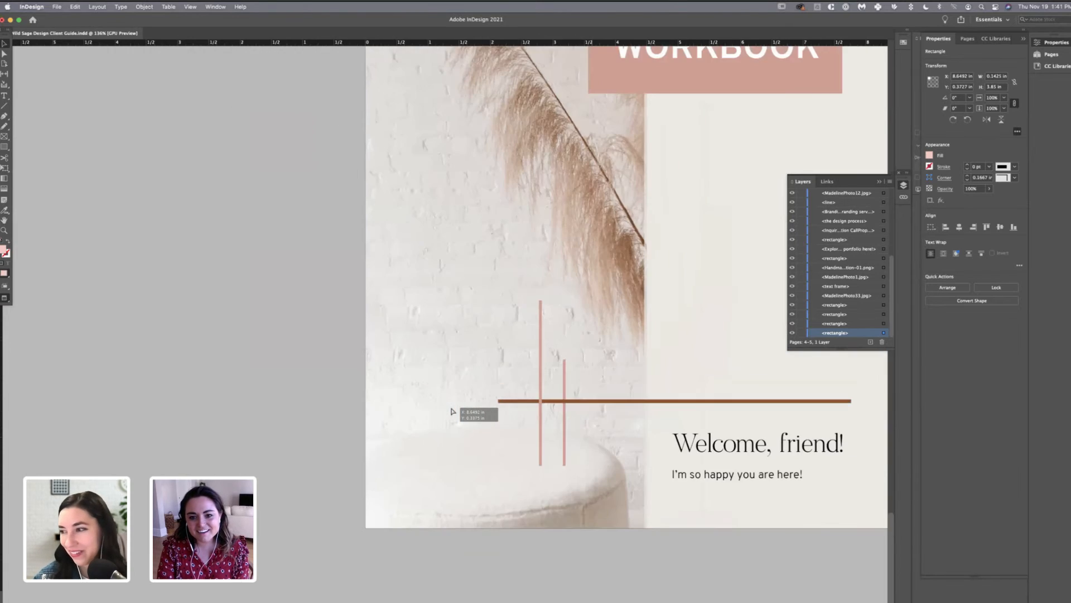
{"action": "scroll", "coordinate": [453, 418], "scroll_direction": "up", "scroll_amount": 5}
{"action": "scroll", "coordinate": [453, 413], "scroll_direction": "up", "scroll_amount": 10}
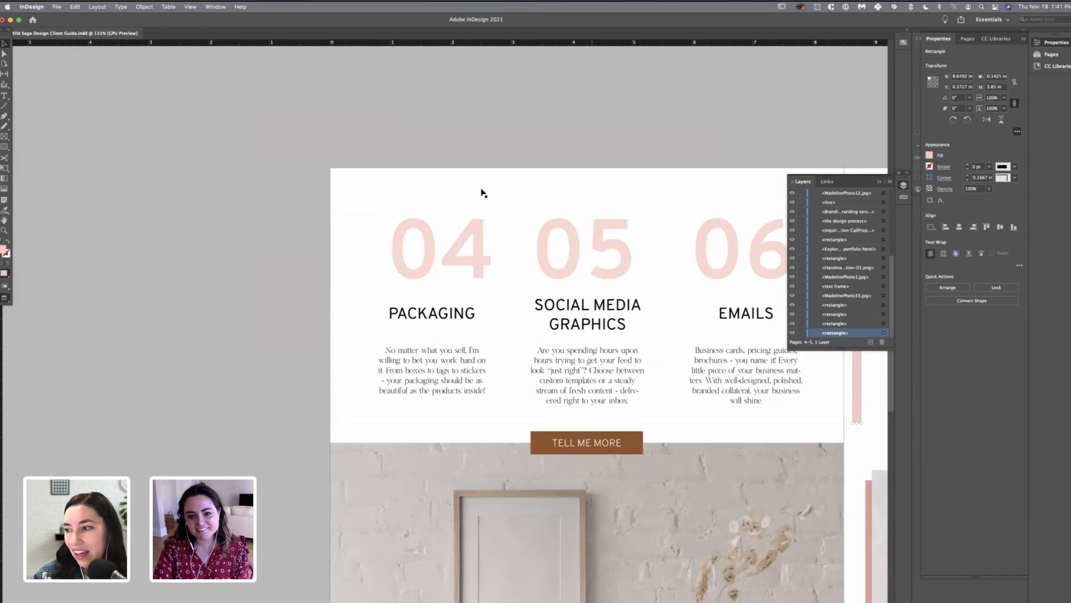
{"action": "scroll", "coordinate": [481, 192], "scroll_direction": "right", "scroll_amount": 5}
{"action": "left_click_drag", "start_coordinate": [575, 322], "coordinate": [572, 322]}
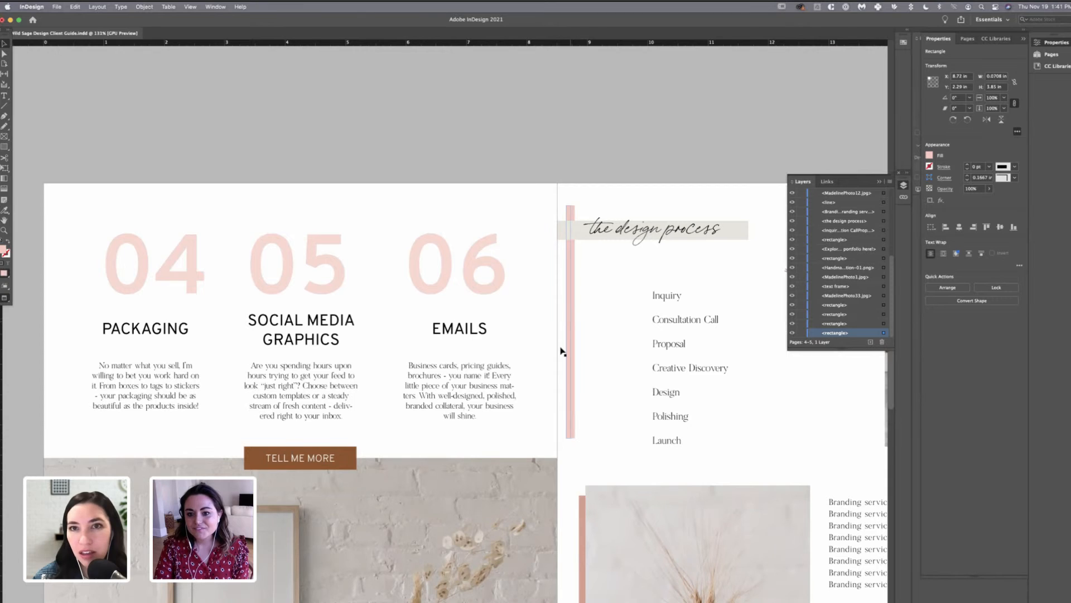
{"action": "left_click", "coordinate": [548, 385]}
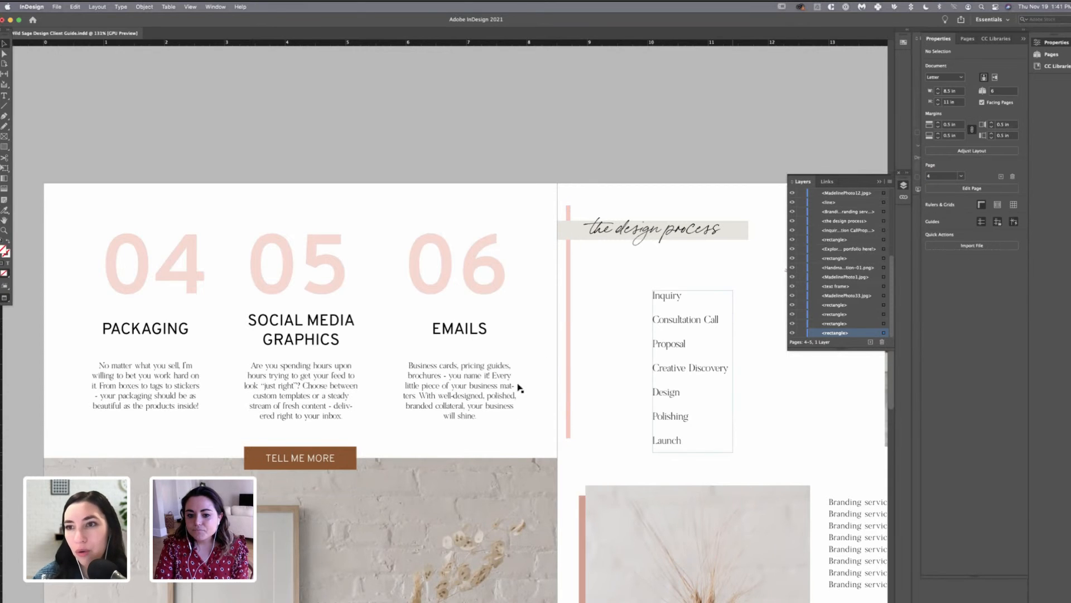
- Move the process list up and left to sit under the heading at about X 9.03 in, and nudge the pink bar right
{"action": "key", "text": "super+z"}
{"action": "key", "text": "super+shift+a"}
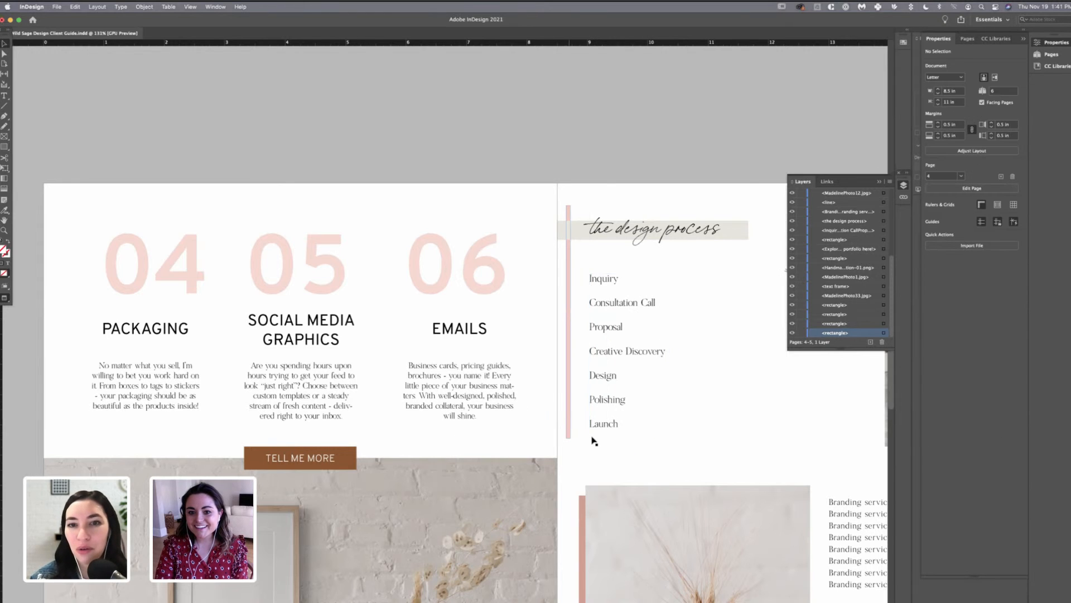
{"action": "left_click", "coordinate": [568, 436]}
{"action": "left_click_drag", "start_coordinate": [576, 327], "coordinate": [612, 314]}
{"action": "left_click", "coordinate": [704, 320]}
{"action": "left_click", "coordinate": [600, 304]}
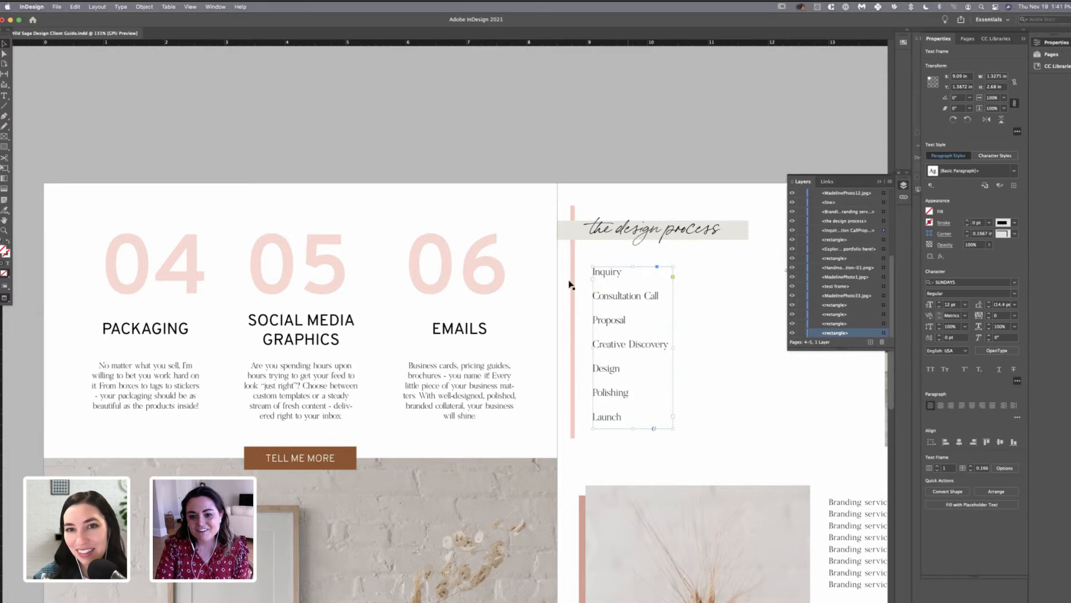
- Set the process list text to 14 pt and widen its frame to about 2.18 in
{"action": "key", "text": "super+a"}
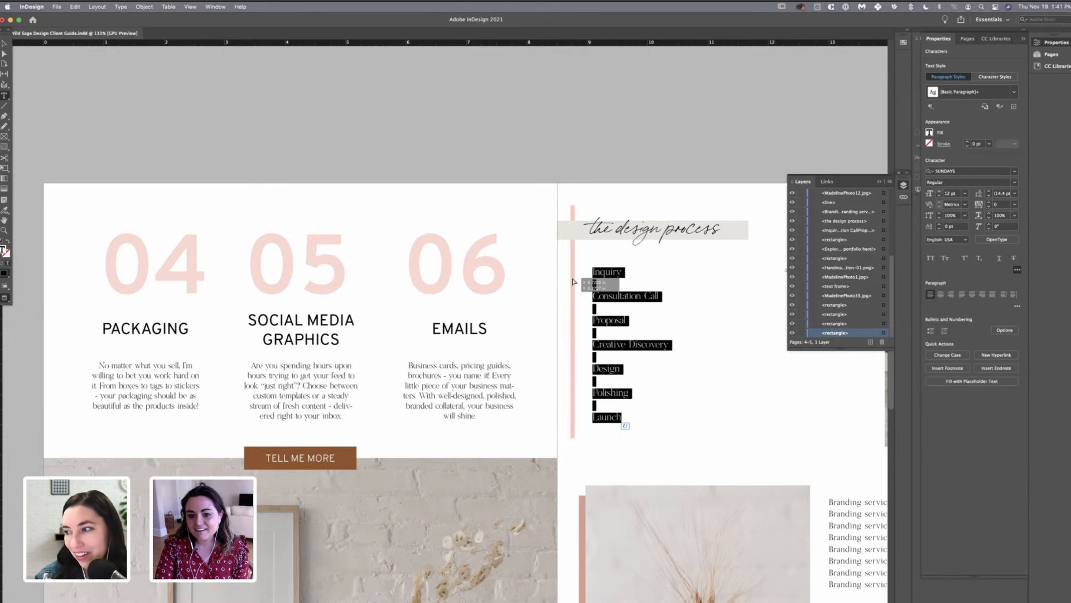
{"action": "key", "text": "super+shift+period"}
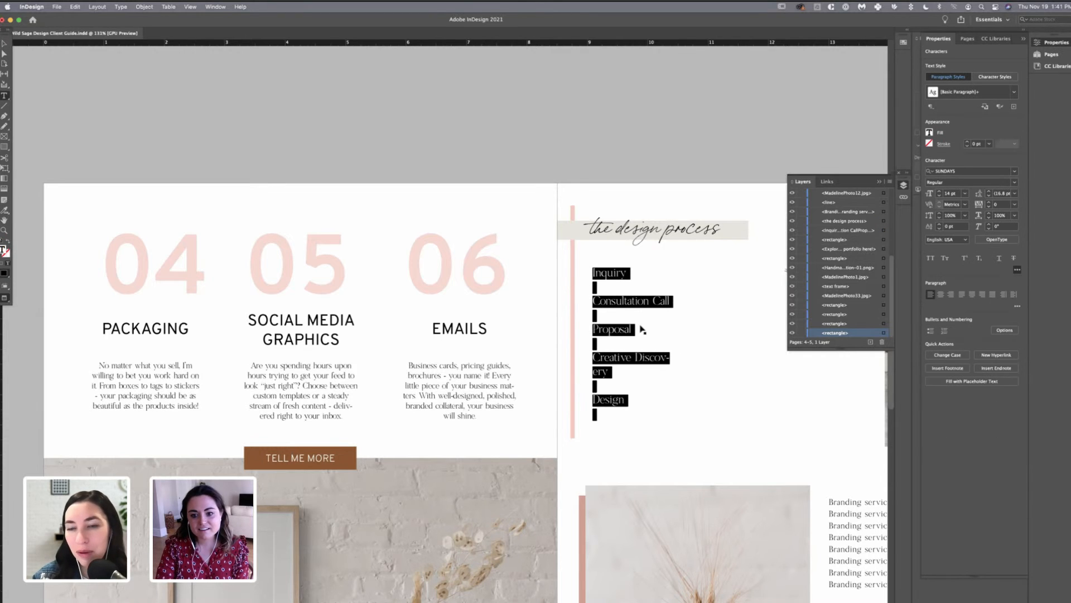
{"action": "key", "text": "Escape"}
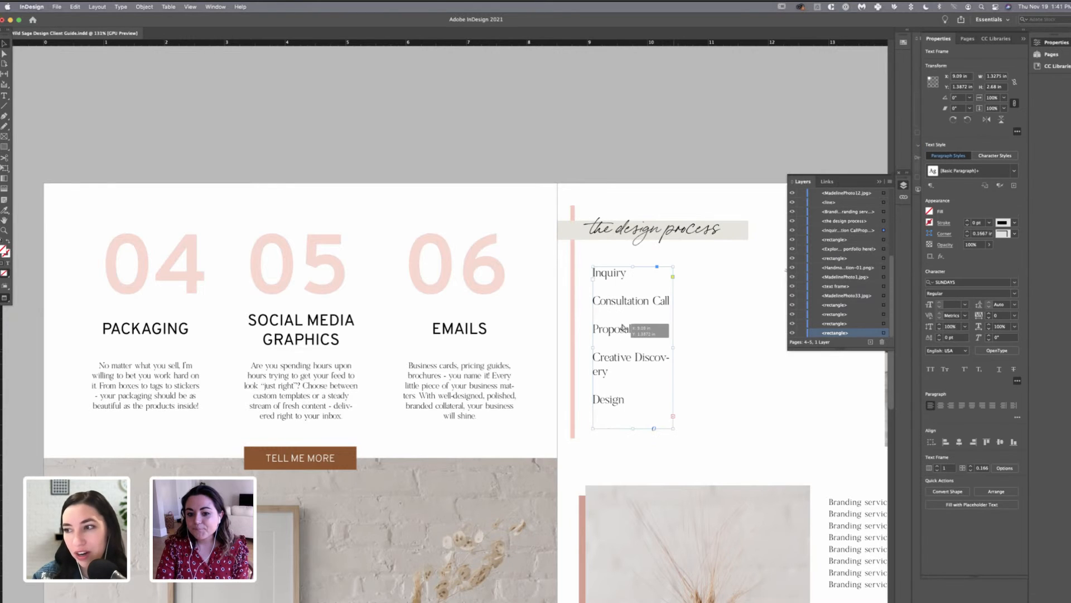
{"action": "left_click_drag", "start_coordinate": [673, 347], "coordinate": [724, 347]}
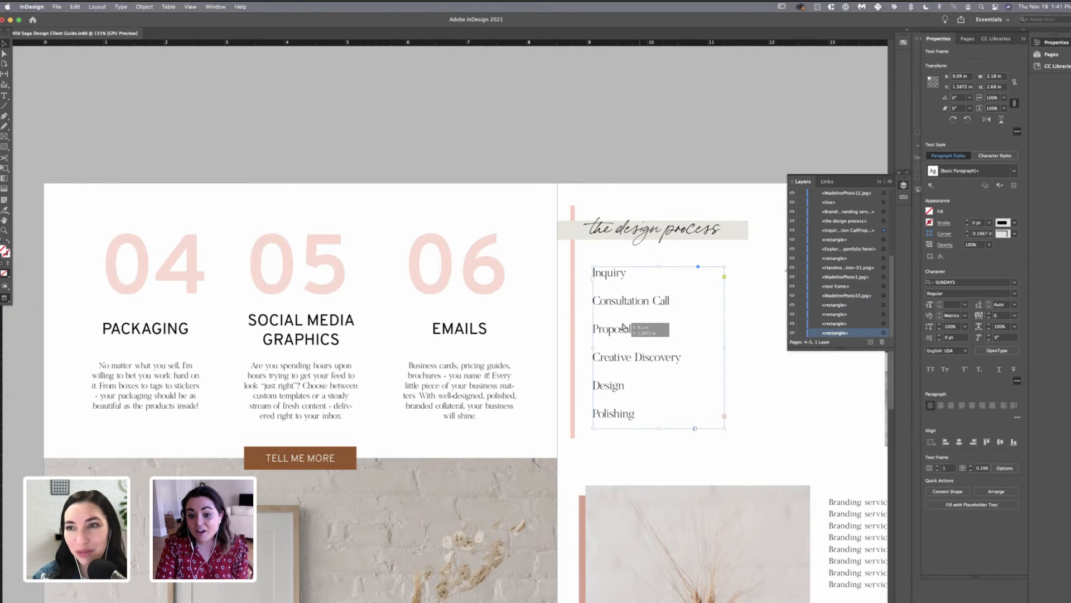
{"action": "left_click_drag", "start_coordinate": [623, 327], "coordinate": [624, 327]}
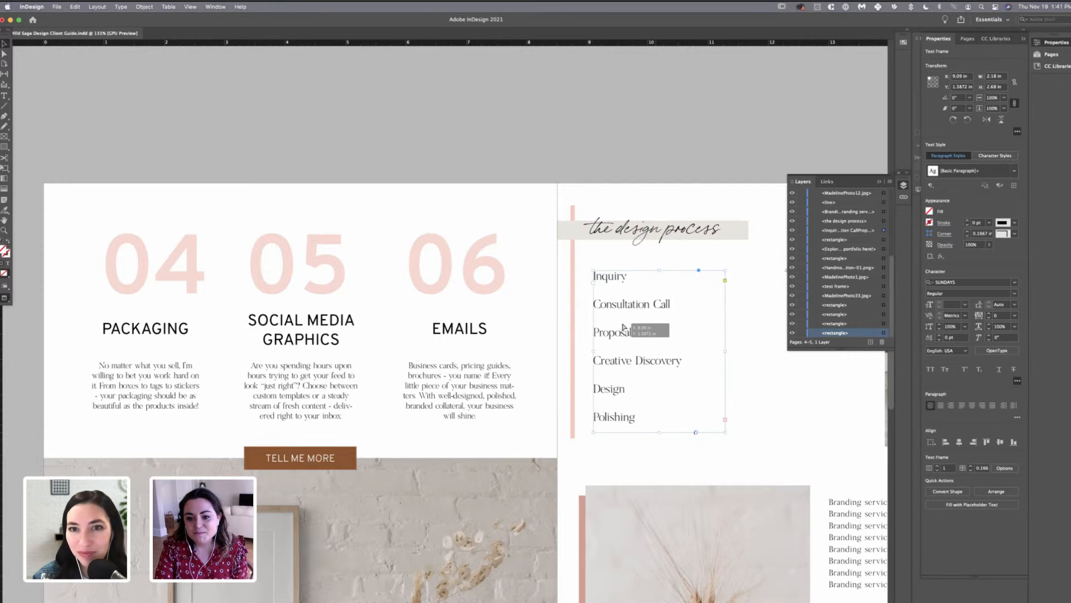
- Narrow the design process heading's text frame to about 2.36 in
{"action": "scroll", "coordinate": [623, 327], "scroll_direction": "up", "scroll_amount": 1}
{"action": "scroll", "coordinate": [624, 327], "scroll_direction": "up", "scroll_amount": 4}
{"action": "left_click", "coordinate": [690, 354]}
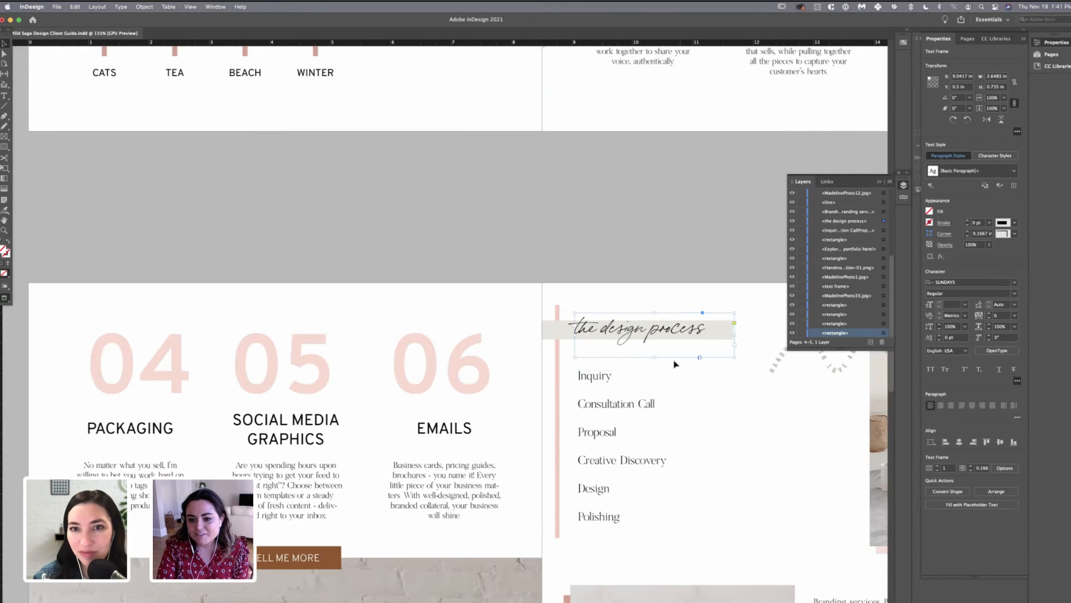
{"action": "double_click", "coordinate": [631, 413]}
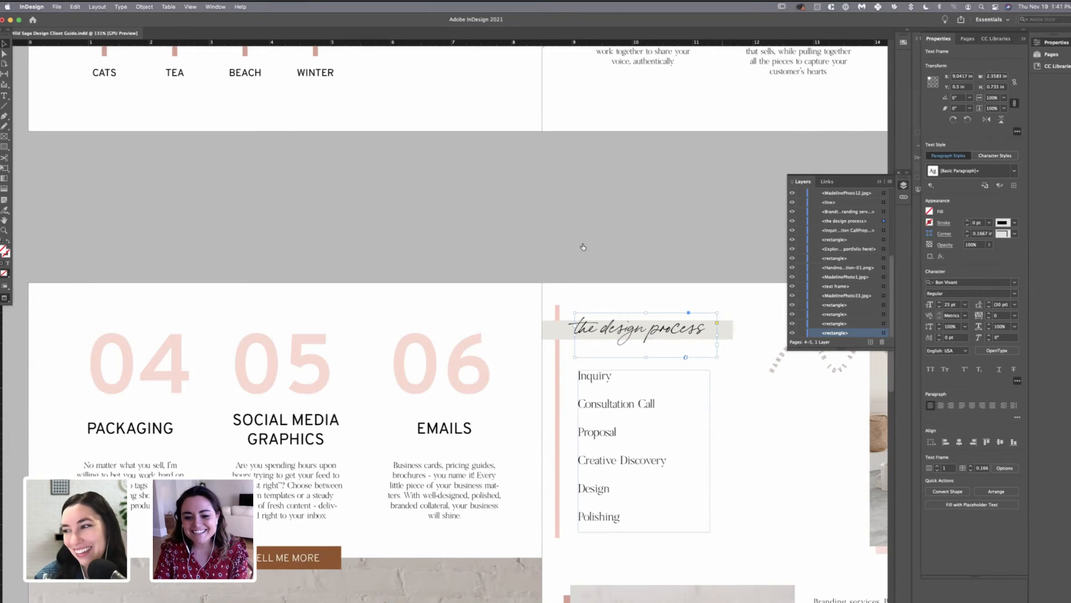
- Shorten the process list's frame to about 2.57 in tall and position the list slightly lower beneath the heading
{"action": "left_click", "coordinate": [622, 418]}
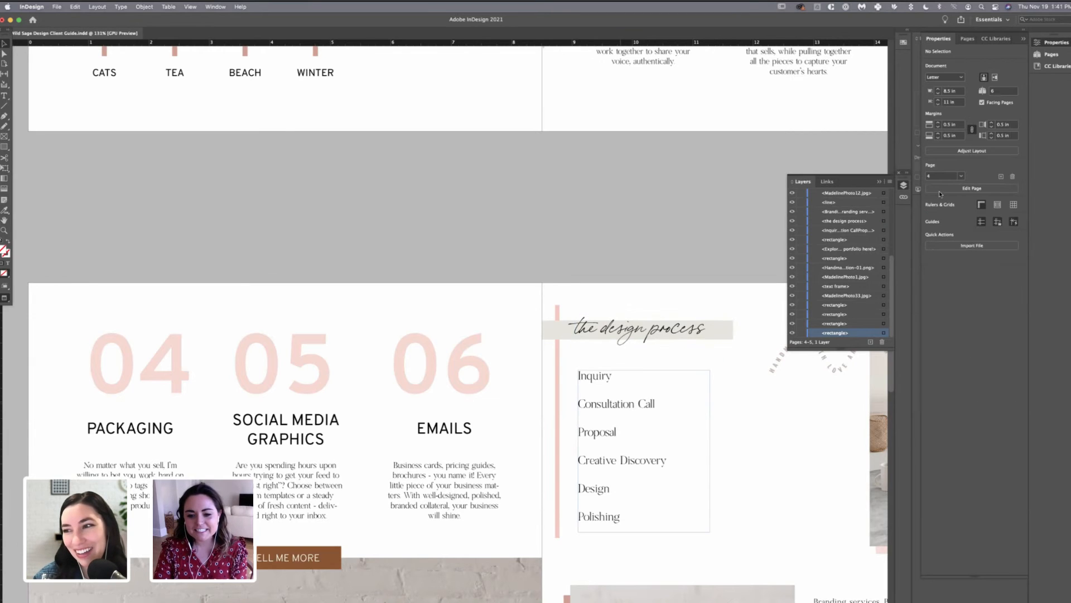
{"action": "left_click_drag", "start_coordinate": [621, 419], "coordinate": [624, 415]}
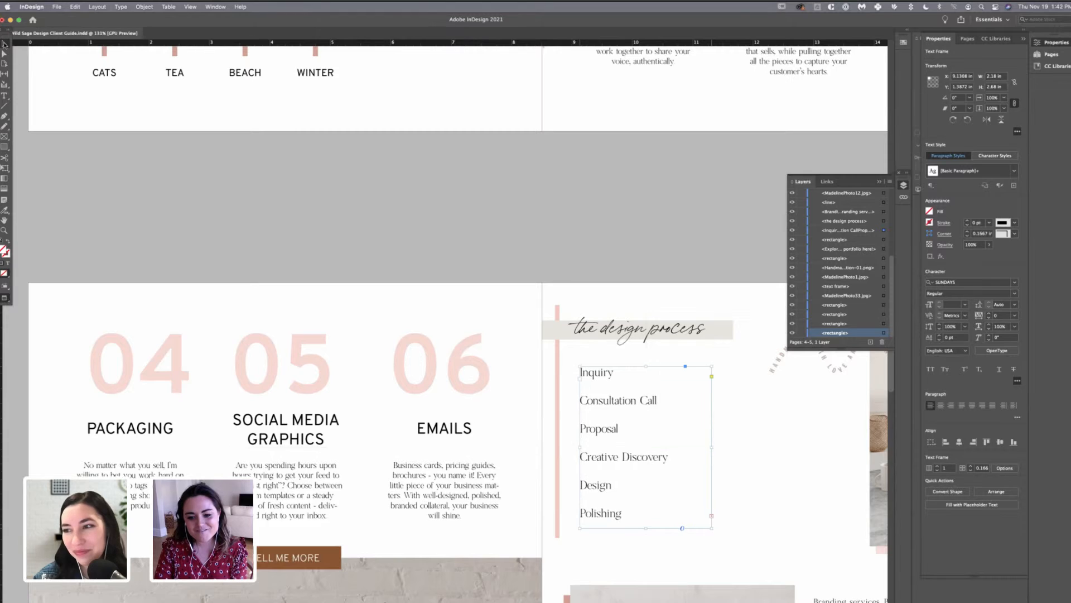
{"action": "left_click", "coordinate": [761, 380]}
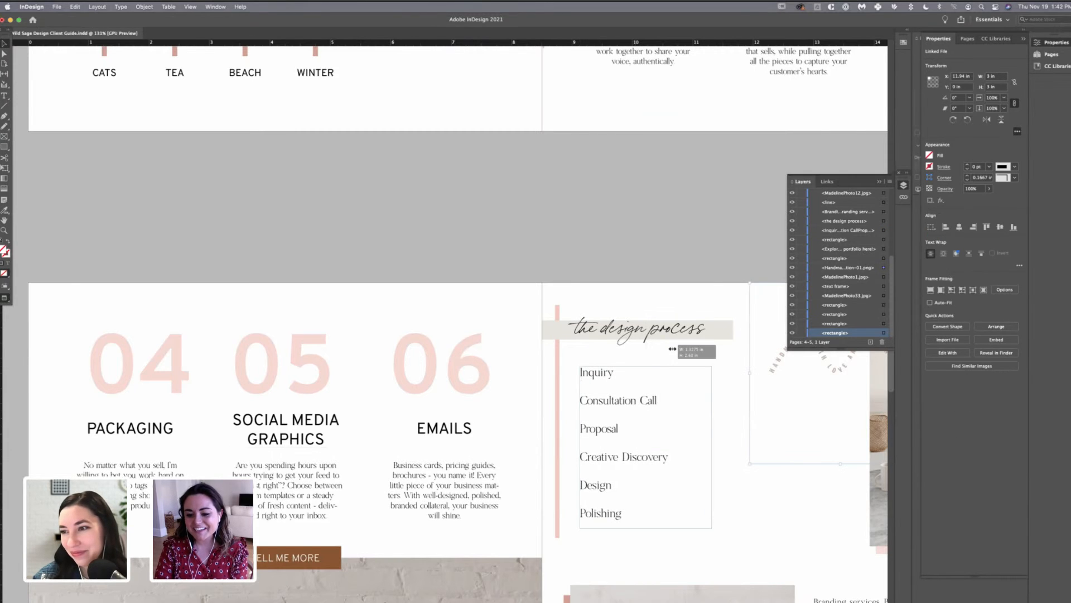
{"action": "left_click", "coordinate": [625, 455]}
{"action": "key", "text": "super+alt+c"}
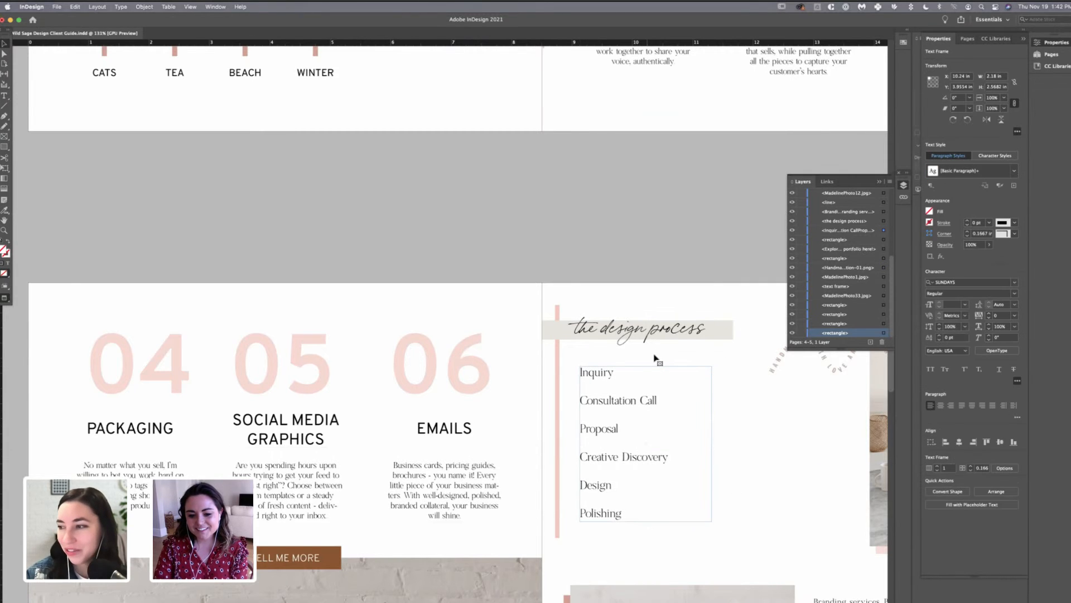
{"action": "left_click_drag", "start_coordinate": [654, 357], "coordinate": [655, 361]}
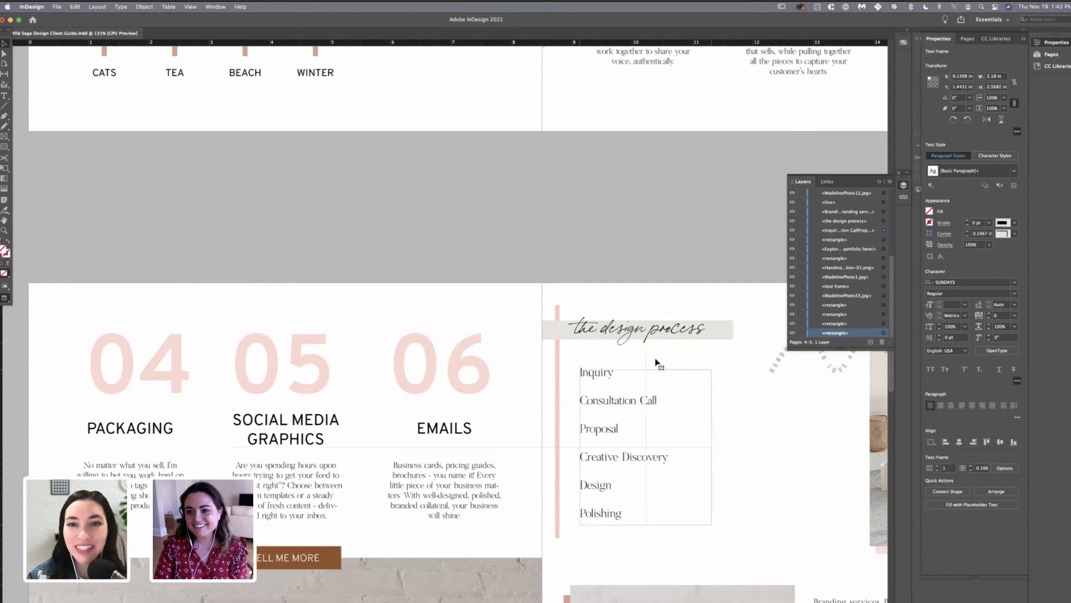
- Lengthen the pink vertical bar slightly downward below the last item of the process list
{"action": "left_click", "coordinate": [720, 333]}
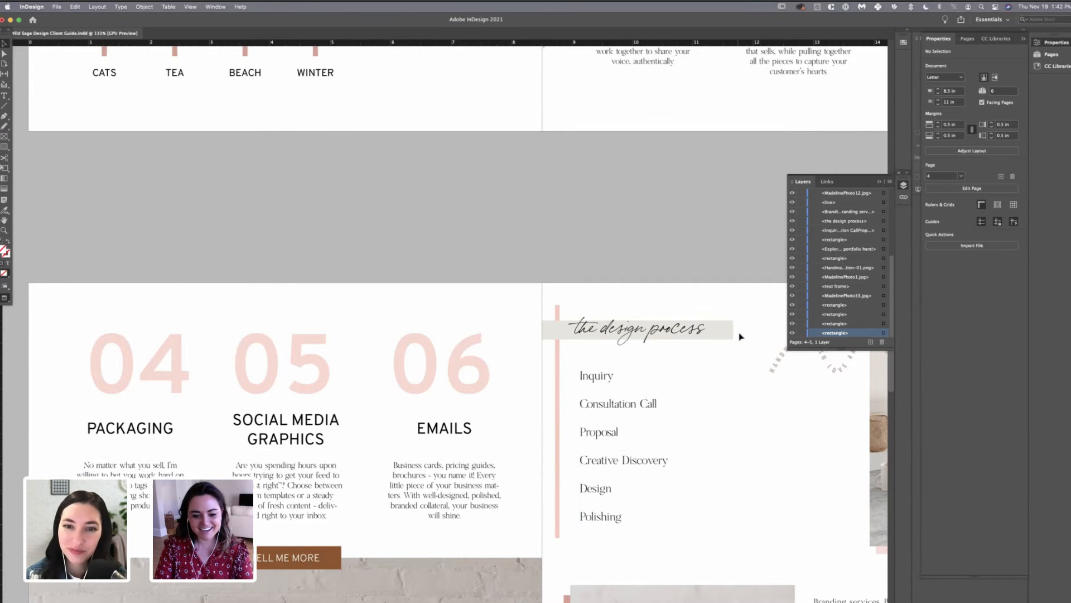
{"action": "left_click", "coordinate": [735, 335]}
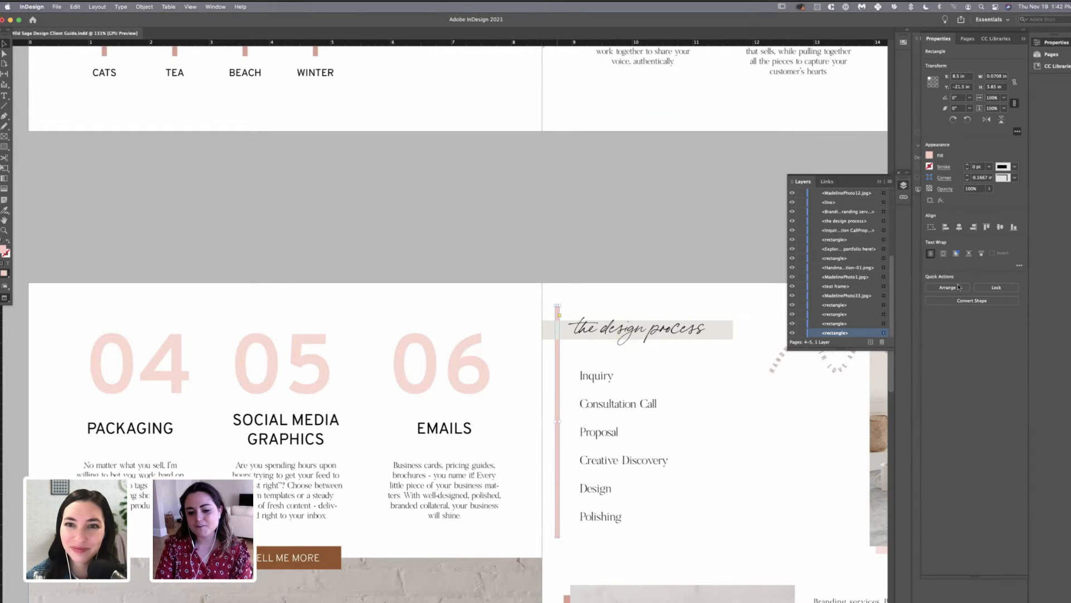
{"action": "left_click", "coordinate": [764, 378]}
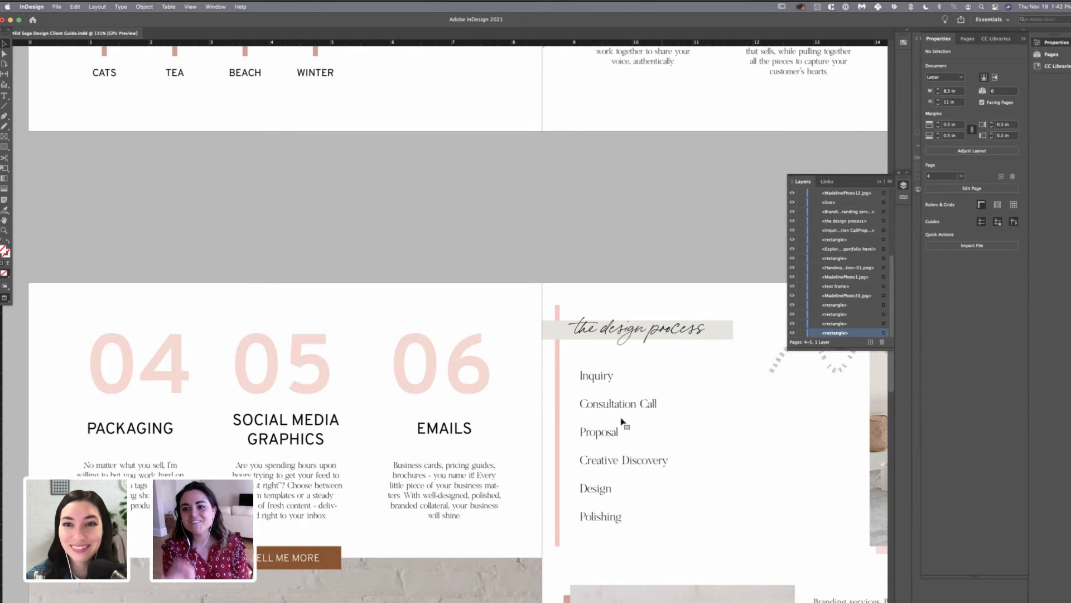
{"action": "left_click", "coordinate": [644, 404]}
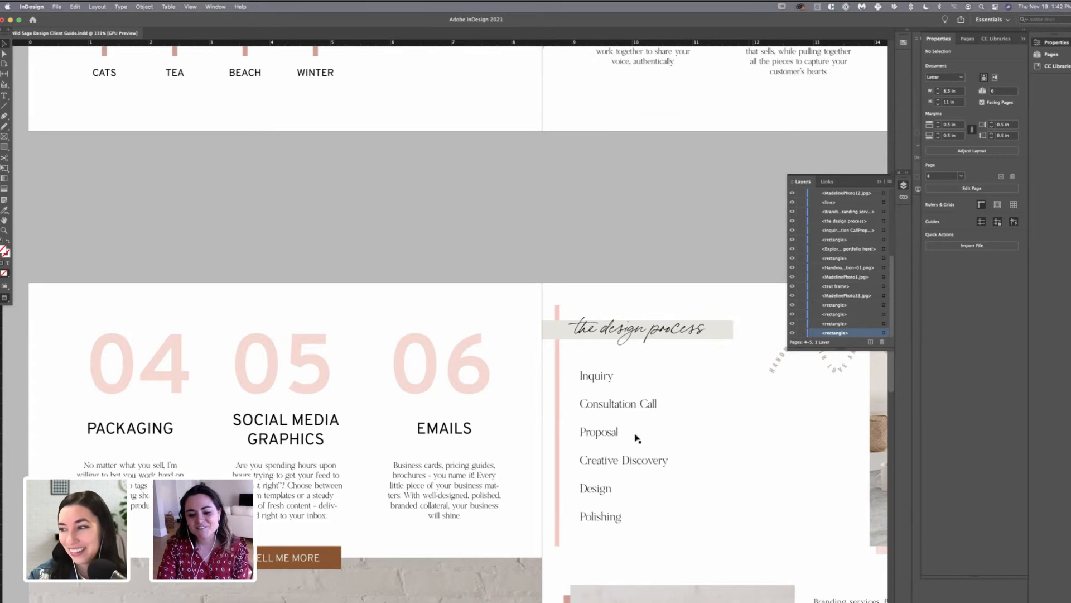
{"action": "left_click", "coordinate": [648, 523]}
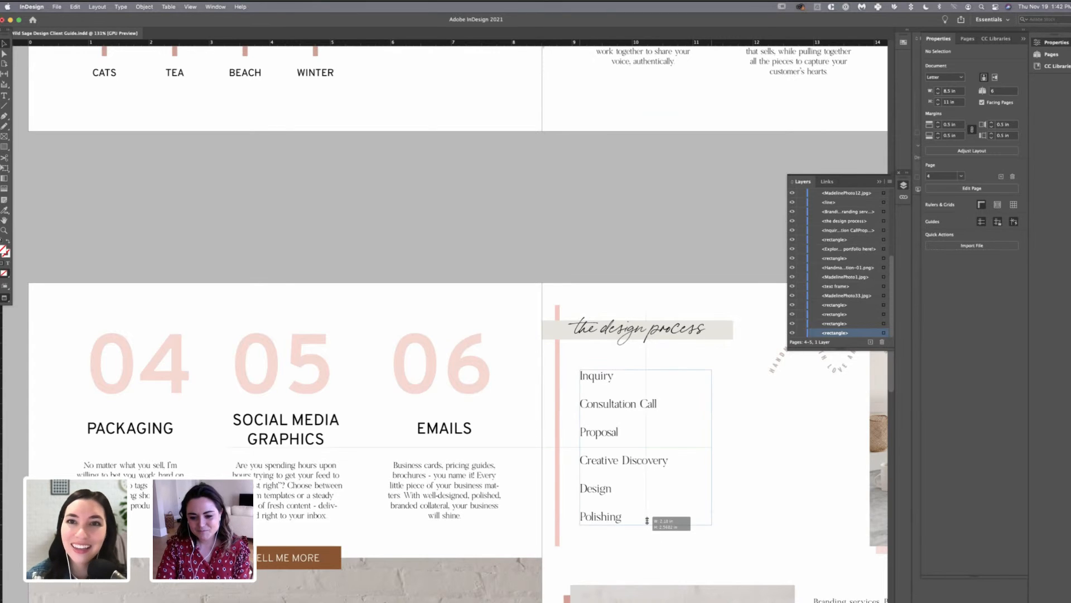
{"action": "left_click", "coordinate": [643, 463]}
{"action": "key", "text": "super+shift+a"}
- Copy the pink divider line between the branding services paragraphs and delete the pink bar beside the process list
{"action": "scroll", "coordinate": [644, 465], "scroll_direction": "down", "scroll_amount": 4}
{"action": "scroll", "coordinate": [725, 488], "scroll_direction": "down", "scroll_amount": 3}
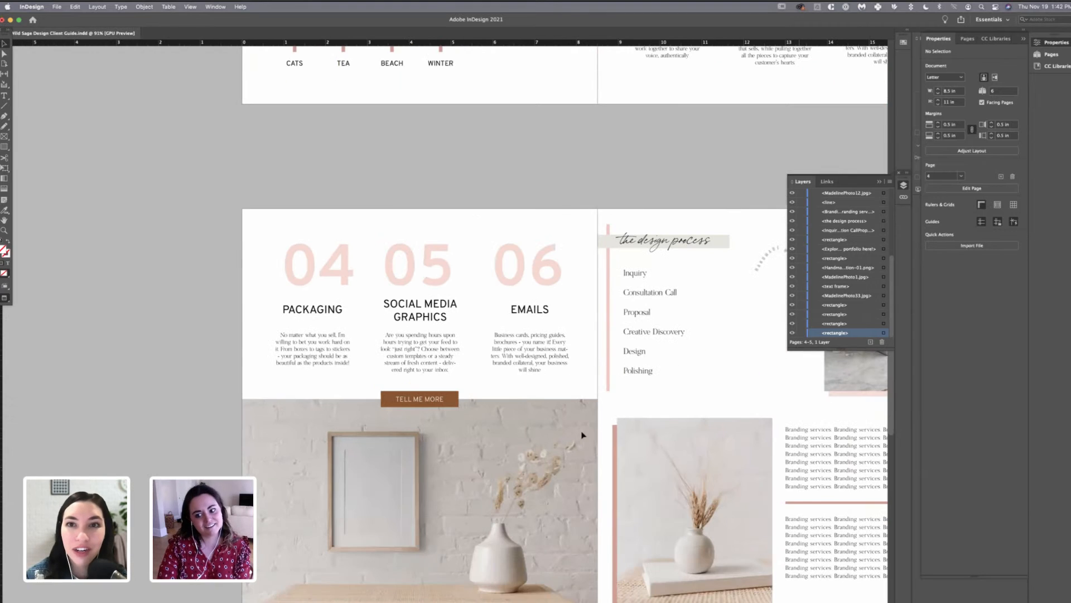
{"action": "scroll", "coordinate": [558, 430], "scroll_direction": "right", "scroll_amount": 2}
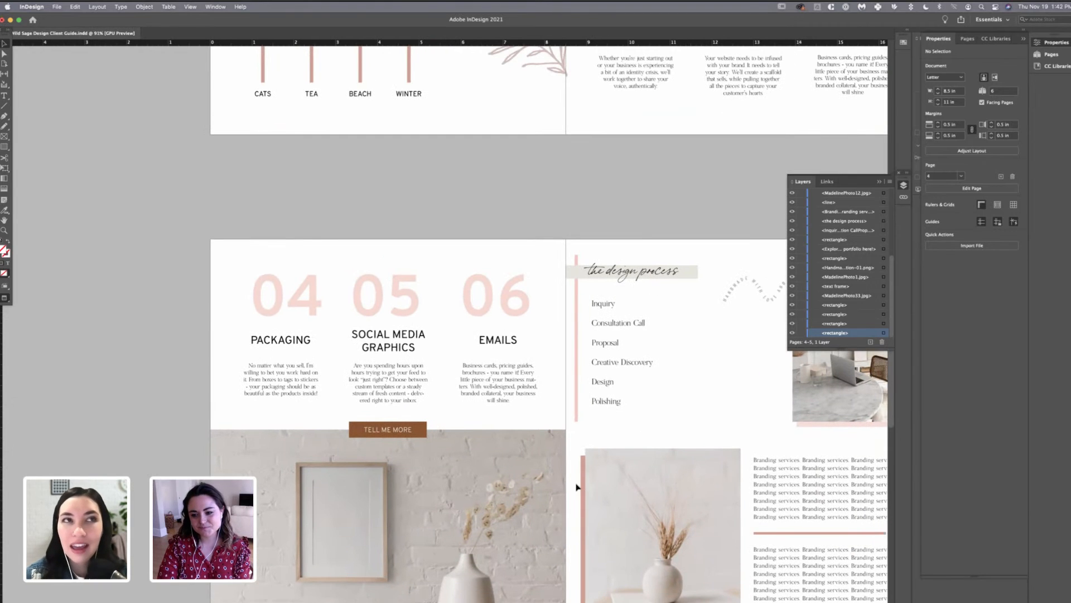
{"action": "scroll", "coordinate": [569, 536], "scroll_direction": "down", "scroll_amount": 1}
{"action": "left_click_drag", "start_coordinate": [557, 537], "coordinate": [557, 545]}
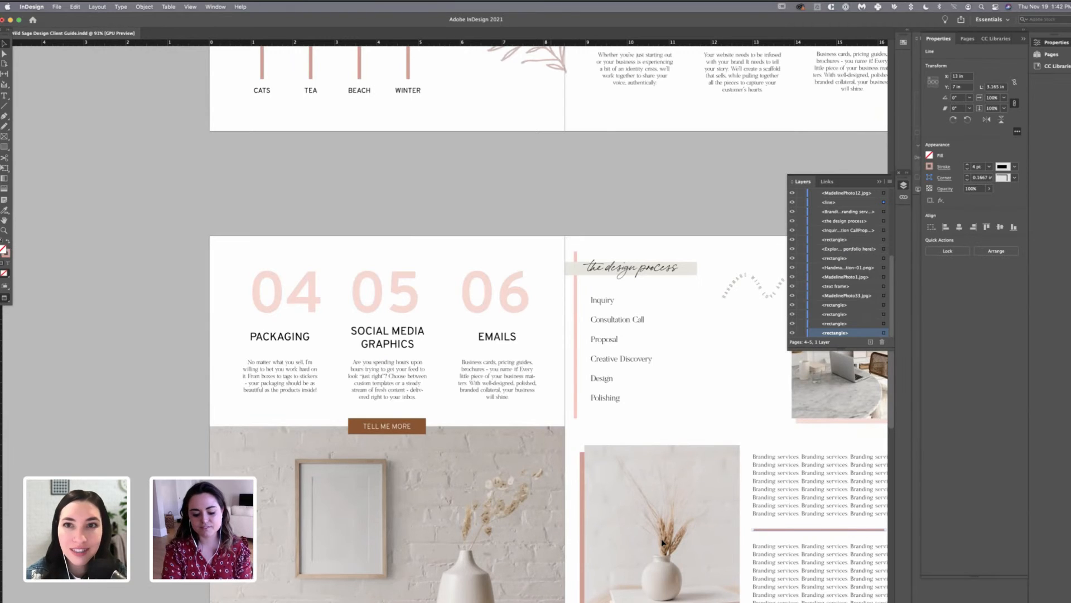
{"action": "key", "text": "Delete"}
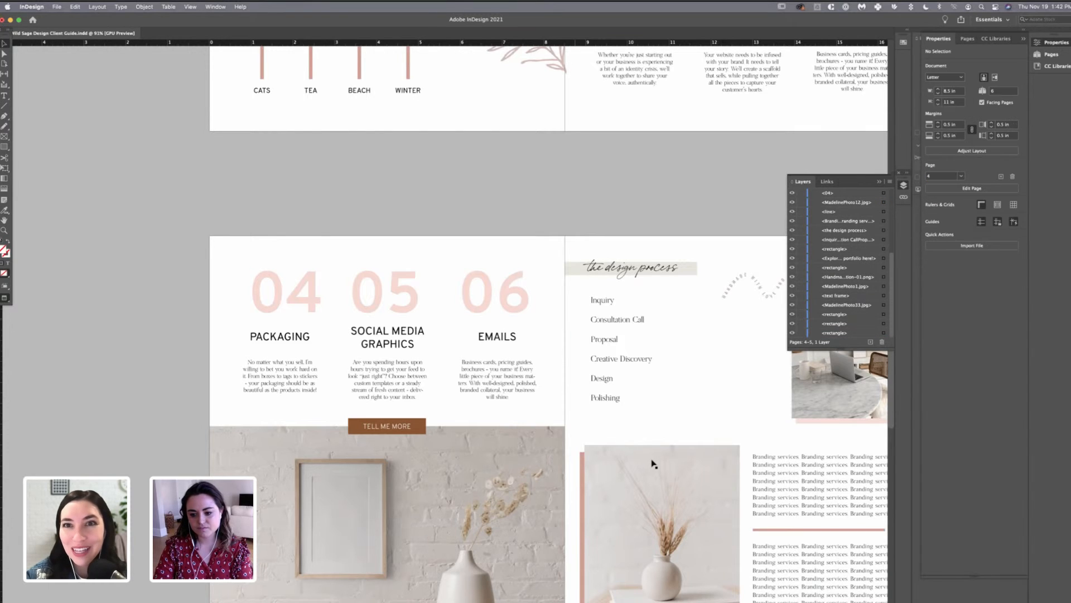
- Paste the copied divider line, rotate it to -90° and place it vertically to the left of the process list
{"action": "key", "text": "ctrl+z"}
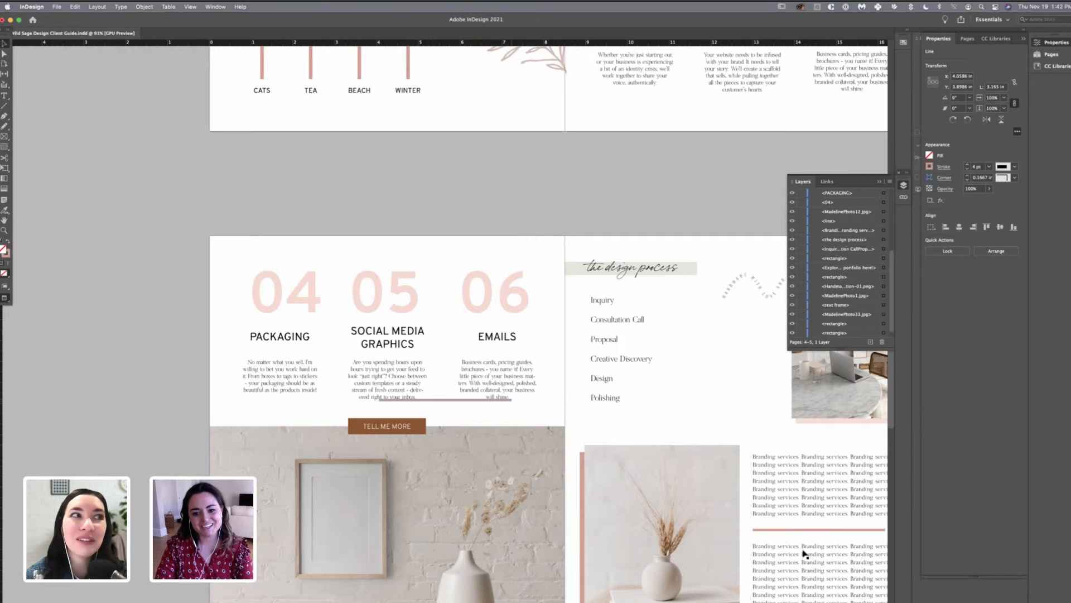
{"action": "key", "text": "ctrl+z"}
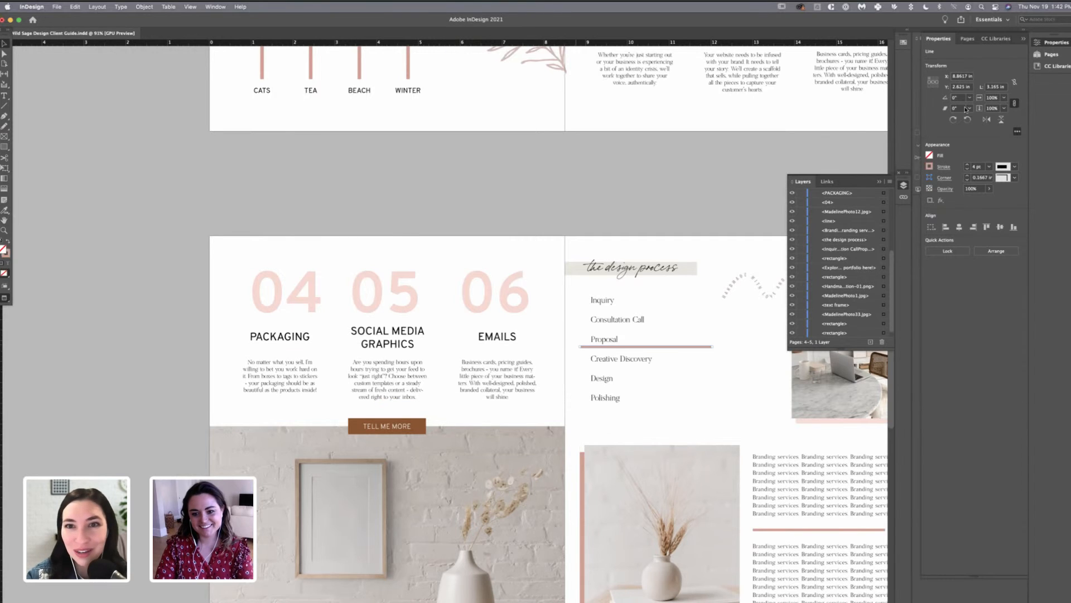
{"action": "left_click_drag", "start_coordinate": [577, 347], "coordinate": [655, 279]}
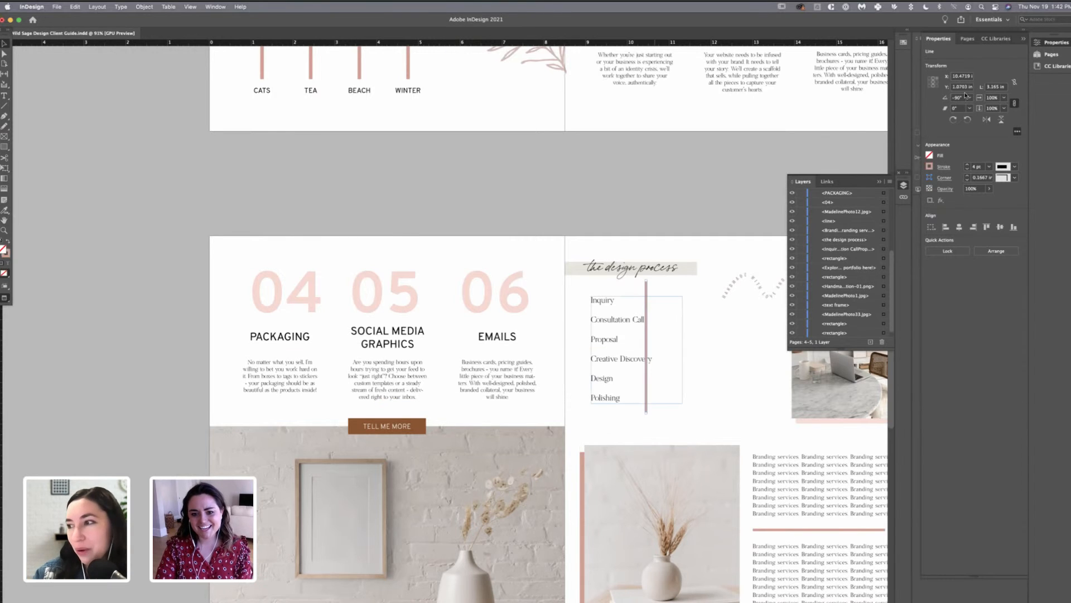
{"action": "left_click_drag", "start_coordinate": [647, 357], "coordinate": [577, 322]}
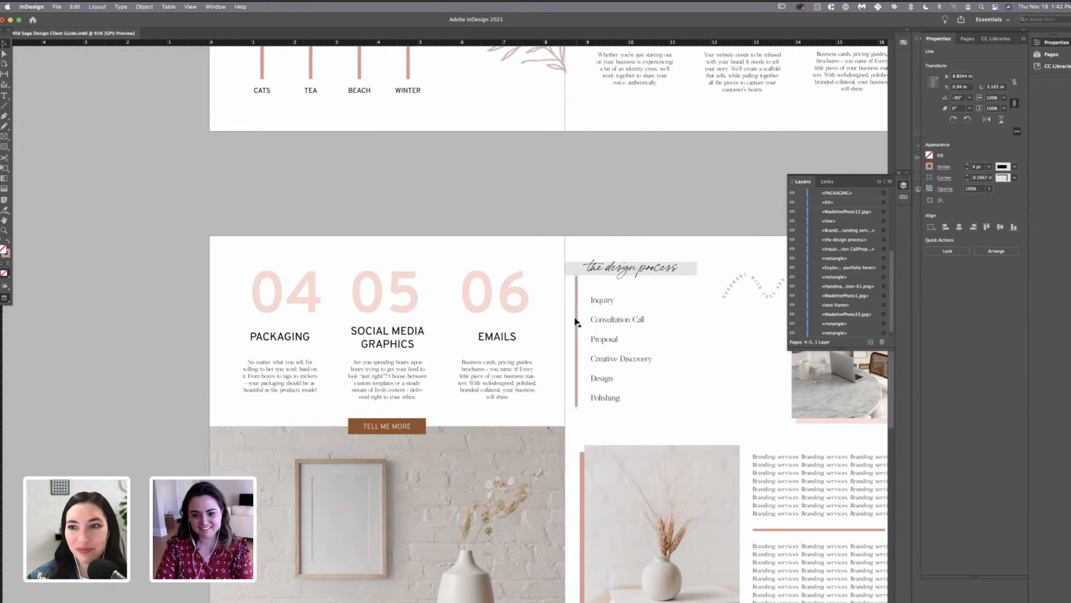
- Extend the vertical line upward past the heading band to about 3.7 in and move the process list right to about X 9.49 in
{"action": "key", "text": "super+z"}
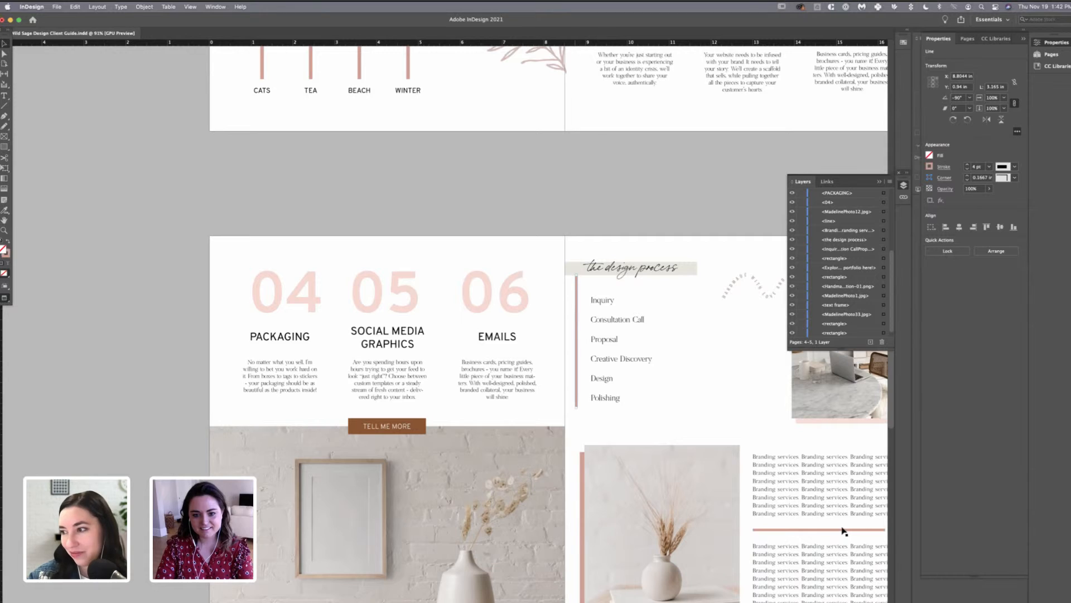
{"action": "left_click_drag", "start_coordinate": [576, 274], "coordinate": [576, 252]}
{"action": "key", "text": "Right"}
{"action": "key", "text": "Right"}
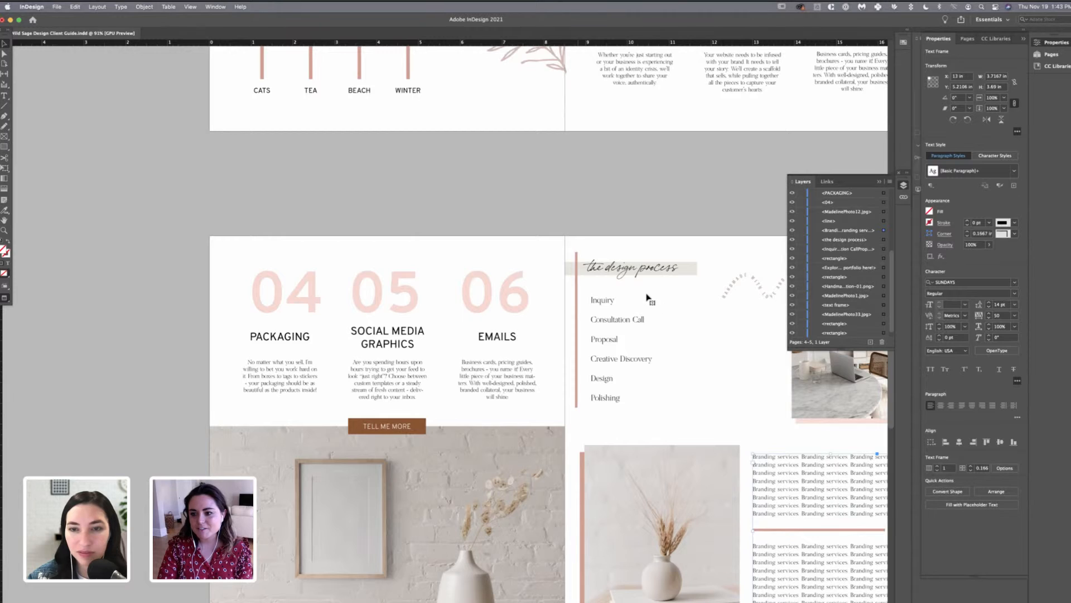
{"action": "left_click_drag", "start_coordinate": [608, 289], "coordinate": [577, 288]}
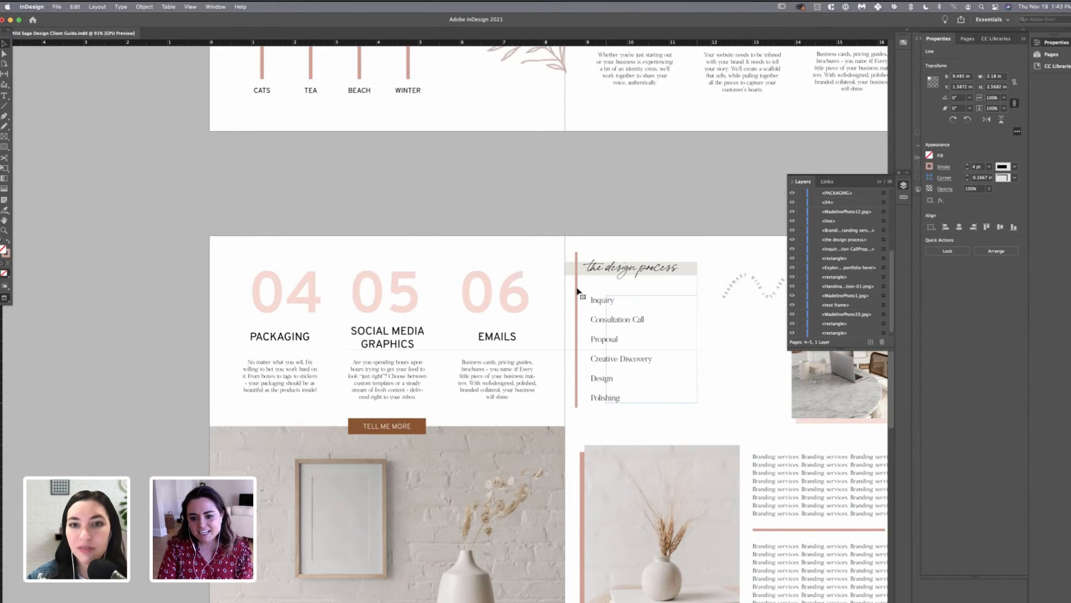
{"action": "left_click", "coordinate": [577, 266]}
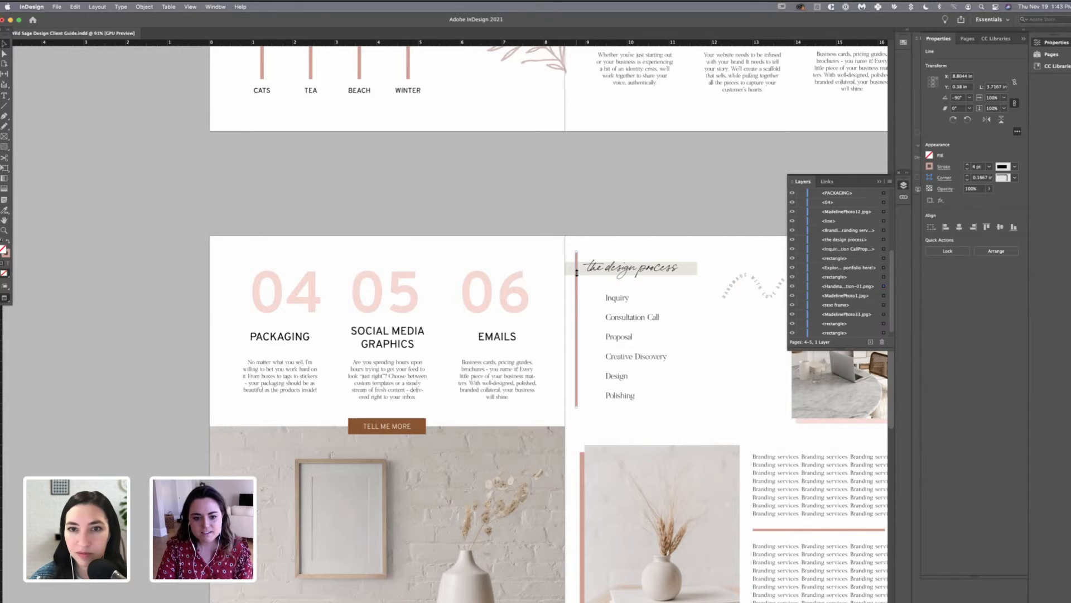
- Paste a second pink vertical line, send it behind the heading band and place it close to the right of the first line
{"action": "key", "text": "super+v"}
{"action": "left_click_drag", "start_coordinate": [445, 335], "coordinate": [580, 251]}
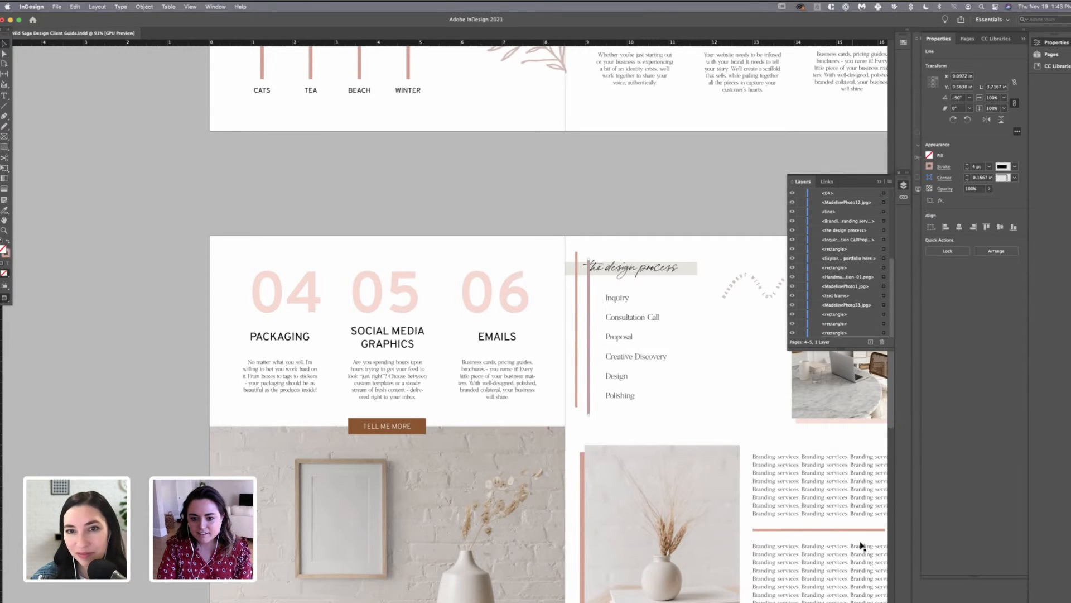
{"action": "left_click", "coordinate": [580, 306]}
{"action": "key", "text": "Left"}
{"action": "key", "text": "Left"}
{"action": "key", "text": "Left"}
{"action": "key", "text": "Left"}
{"action": "key", "text": "Left"}
{"action": "key", "text": "Left"}
{"action": "key", "text": "Left"}
{"action": "key", "text": "Left"}
{"action": "key", "text": "Left"}
{"action": "key", "text": "Left"}
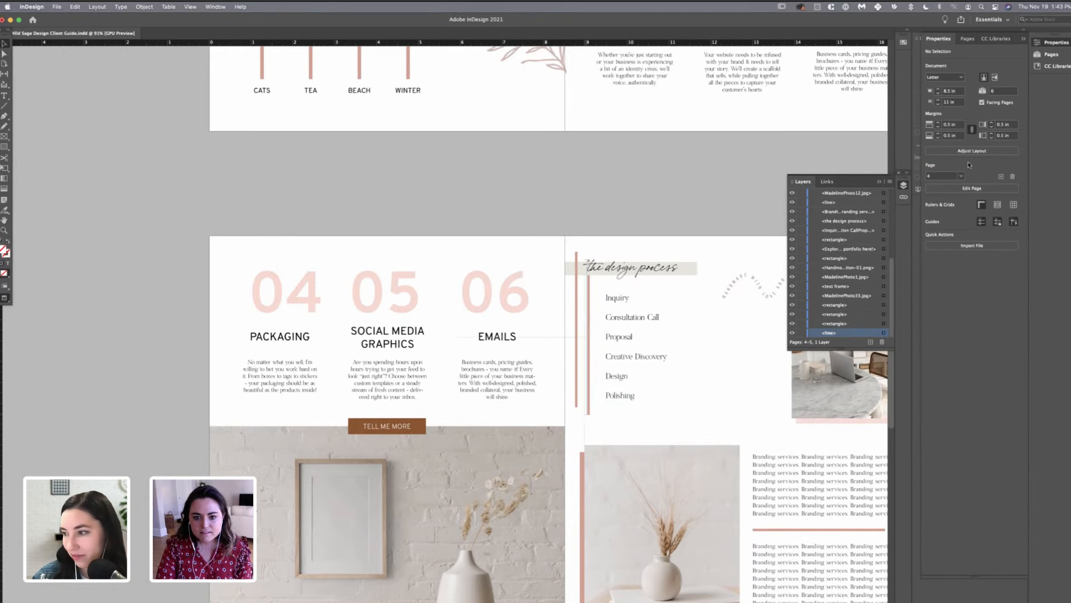
- Move the "the design process" heading text right to about X 9.19 in
{"action": "left_click_drag", "start_coordinate": [599, 355], "coordinate": [614, 357]}
{"action": "left_click", "coordinate": [641, 269]}
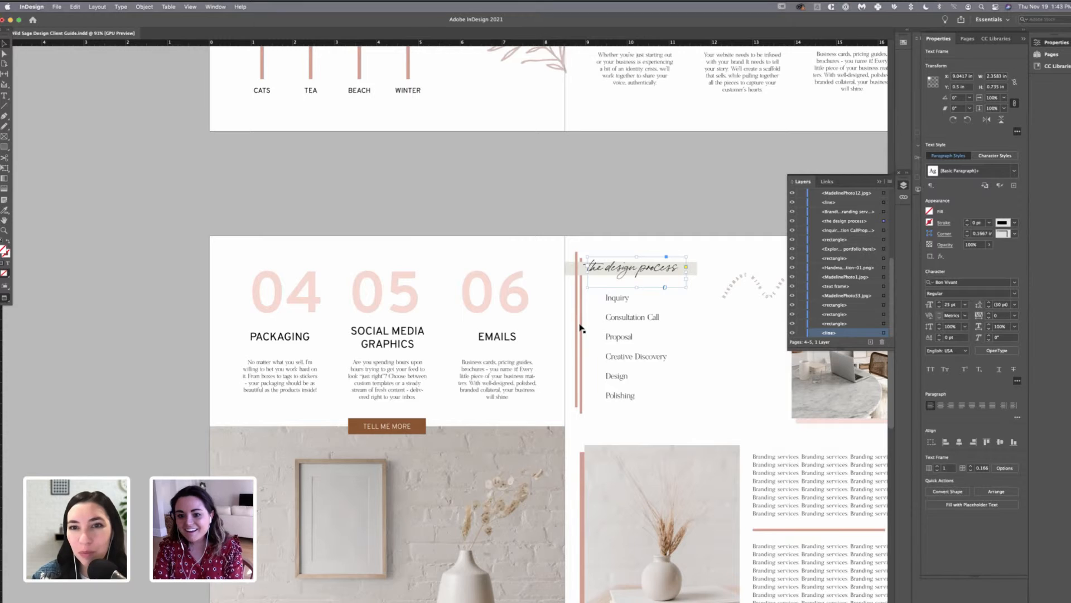
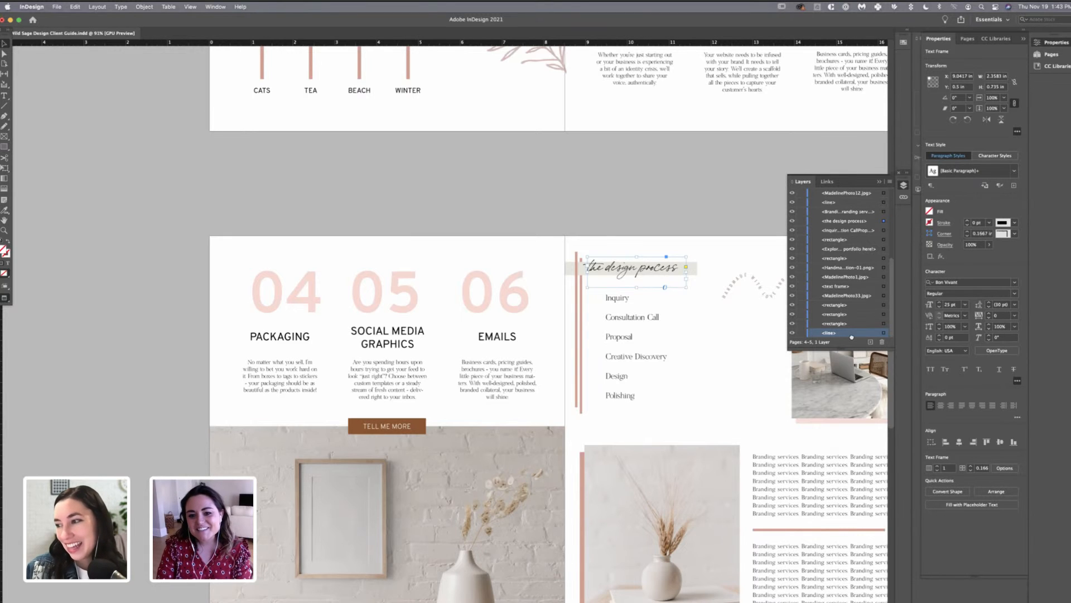
{"action": "left_click_drag", "start_coordinate": [656, 277], "coordinate": [662, 277]}
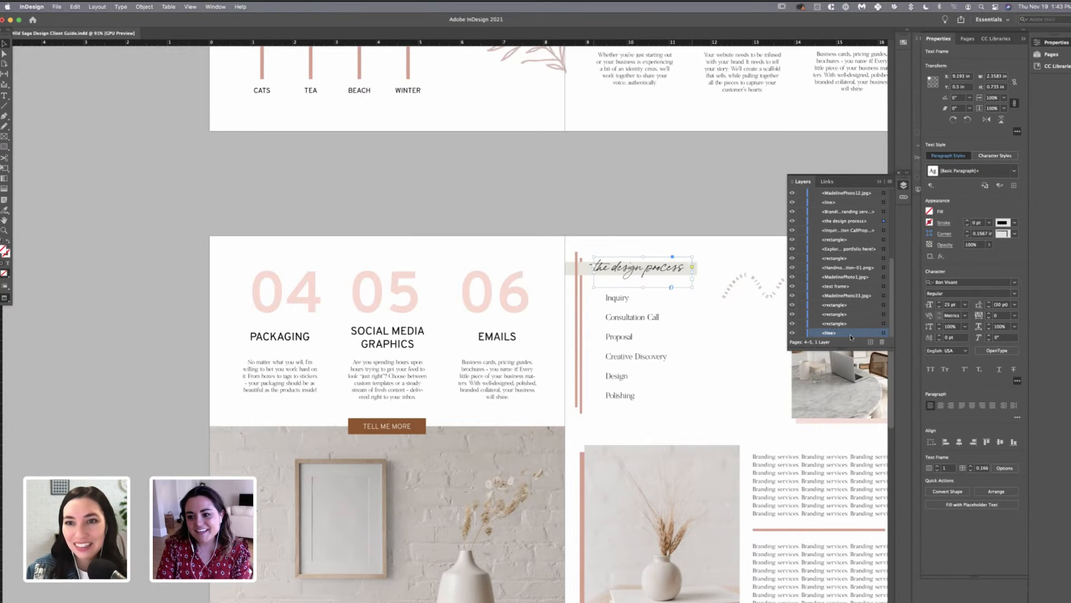
- Try the Bon Vivant SVG font on the design process heading and switch it back to Bon Vivant
{"action": "left_click", "coordinate": [1014, 282]}
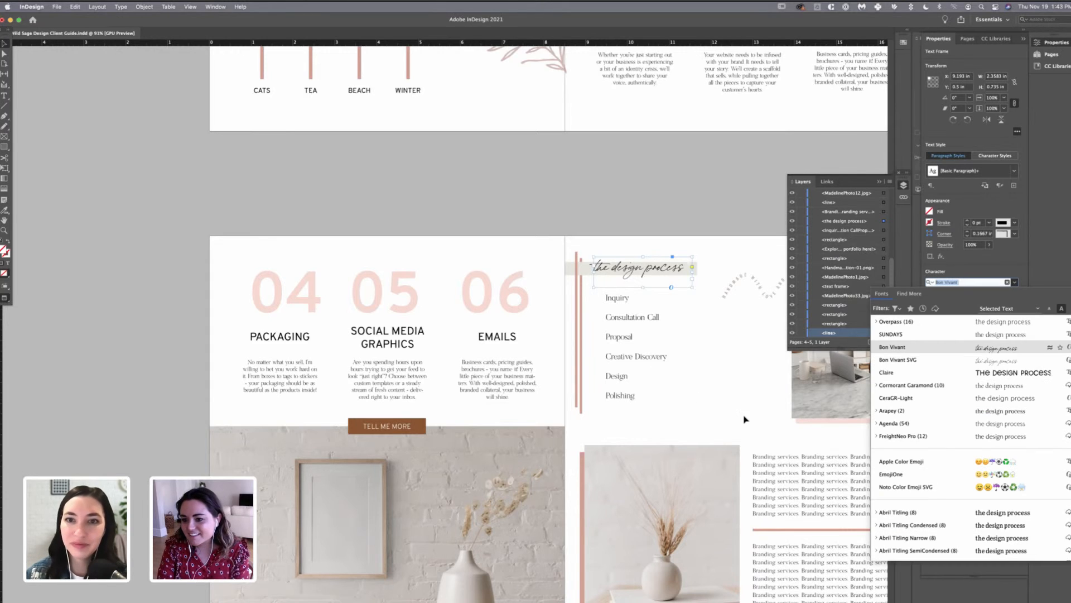
{"action": "key", "text": "Down"}
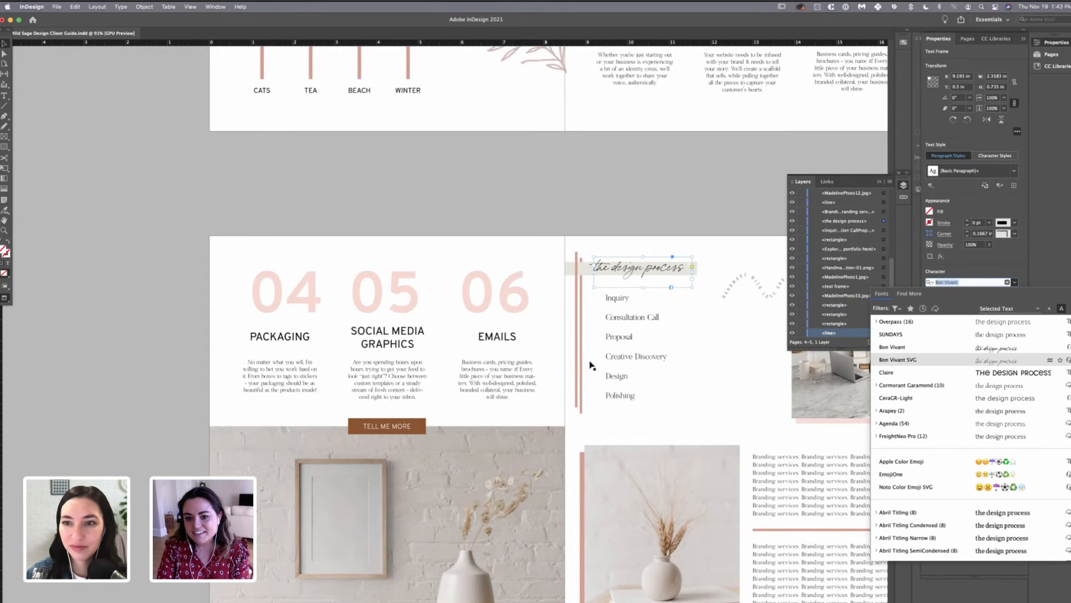
{"action": "key", "text": "Return"}
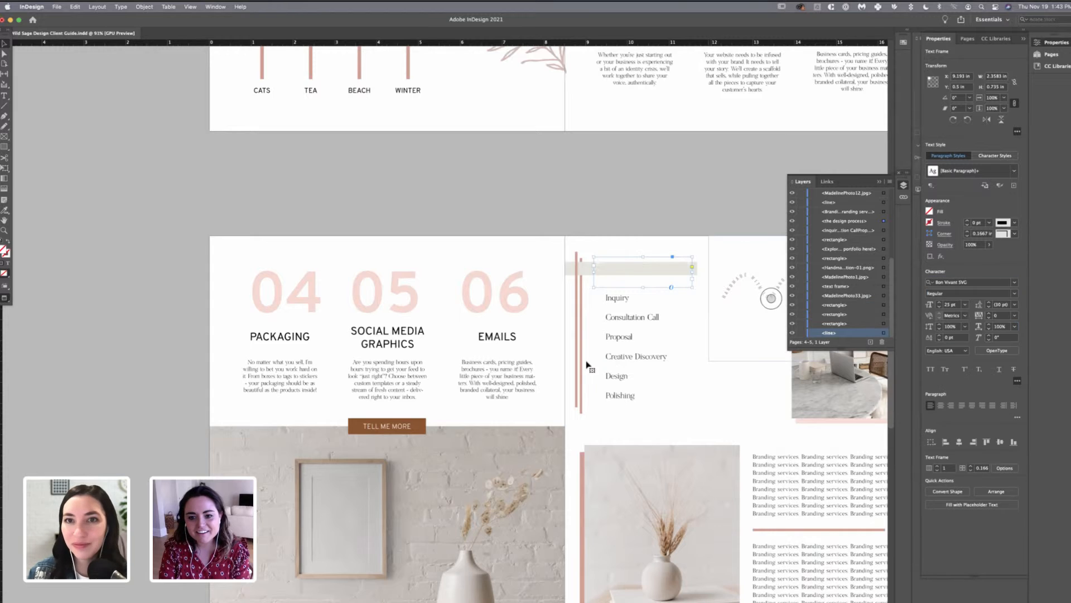
{"action": "scroll", "coordinate": [583, 365], "scroll_direction": "up", "scroll_amount": 9}
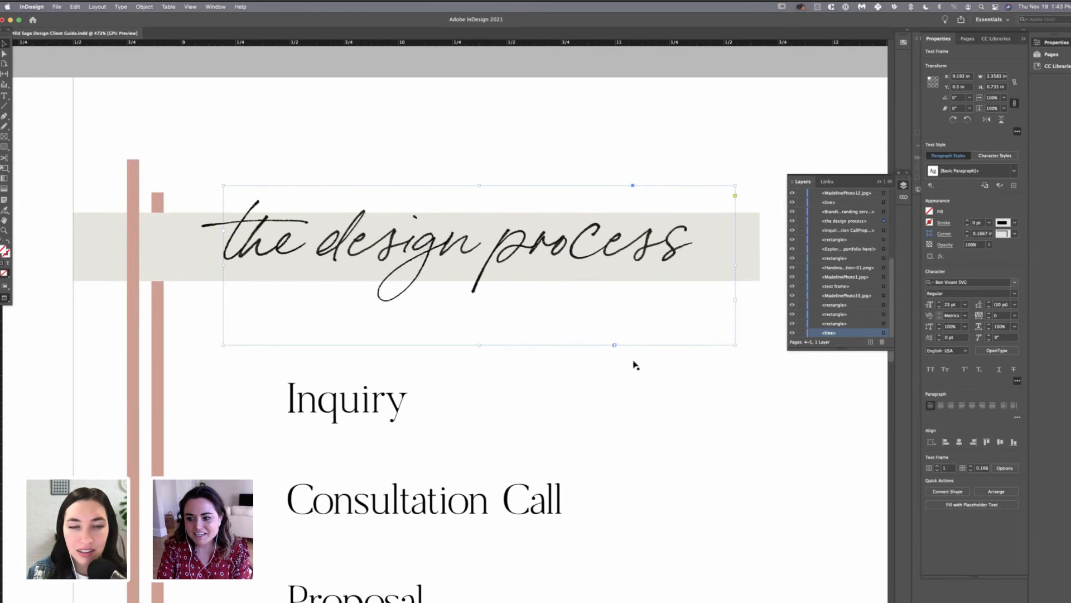
{"action": "left_click", "coordinate": [922, 282]}
{"action": "key", "text": "Down"}
{"action": "key", "text": "Down"}
{"action": "key", "text": "Down"}
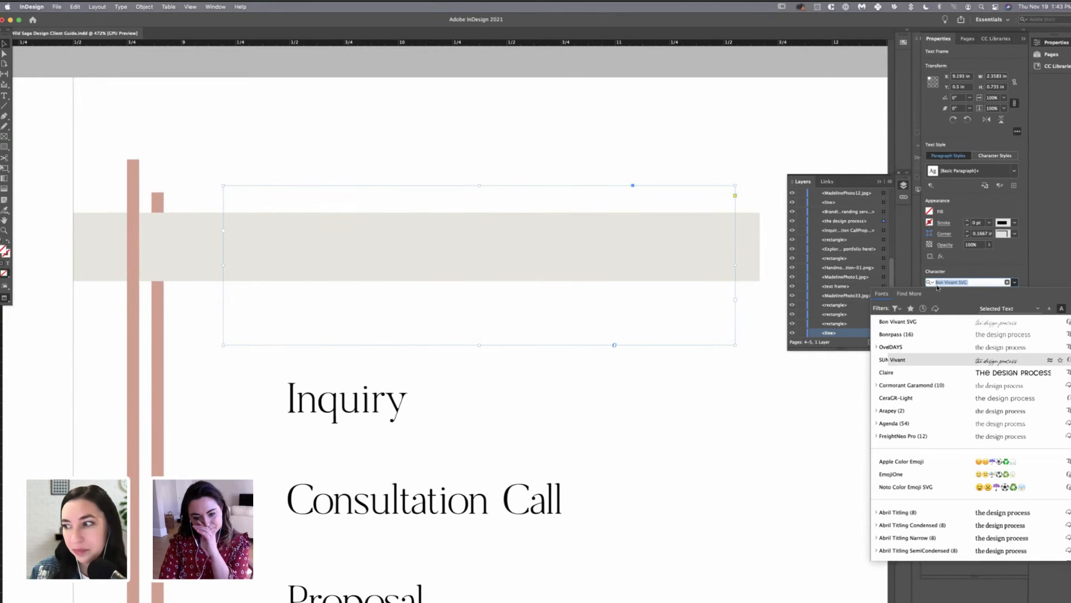
{"action": "key", "text": "Return"}
- Shift the design process heading text slightly right and widen the band behind it to about 3.93 in
{"action": "scroll", "coordinate": [604, 426], "scroll_direction": "down", "scroll_amount": 10}
{"action": "scroll", "coordinate": [603, 432], "scroll_direction": "down", "scroll_amount": 5}
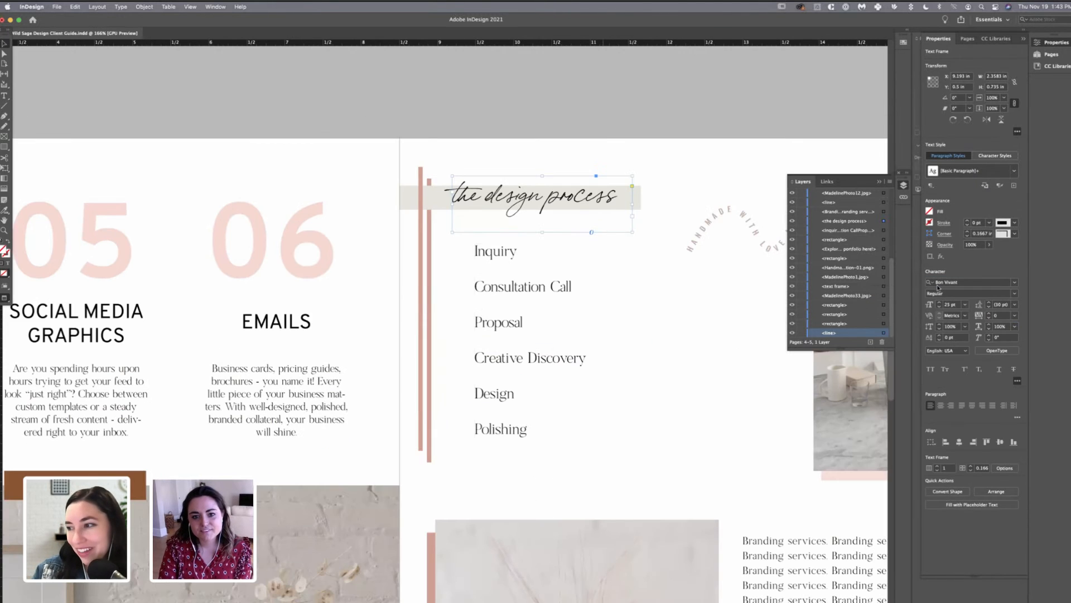
{"action": "scroll", "coordinate": [603, 432], "scroll_direction": "down", "scroll_amount": 3}
{"action": "scroll", "coordinate": [602, 432], "scroll_direction": "down", "scroll_amount": 4}
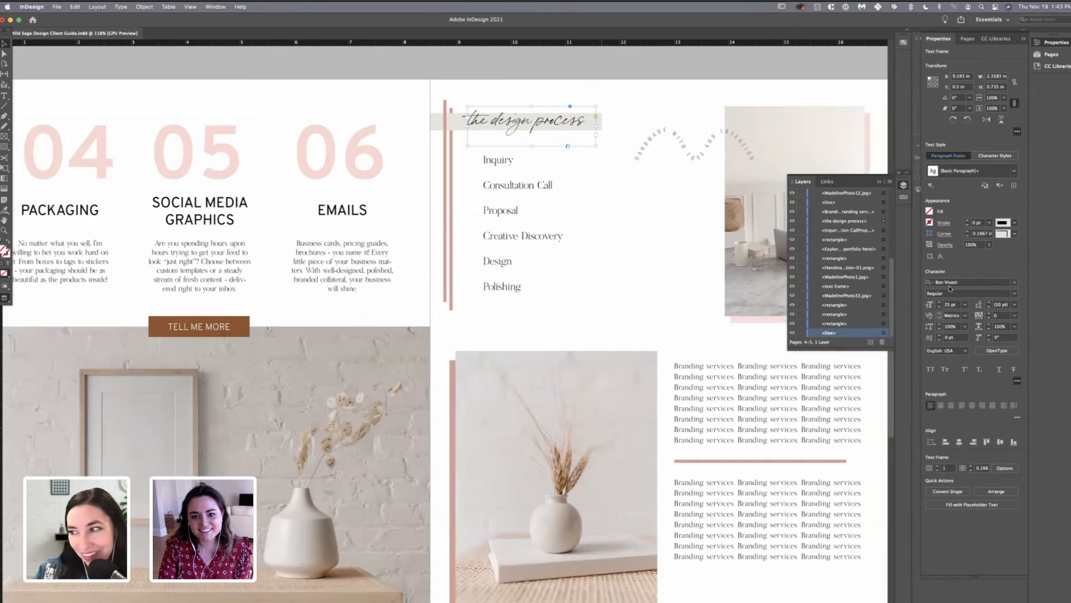
{"action": "scroll", "coordinate": [947, 289], "scroll_direction": "up", "scroll_amount": 1}
{"action": "left_click_drag", "start_coordinate": [519, 136], "coordinate": [535, 138]}
{"action": "left_click", "coordinate": [461, 137]}
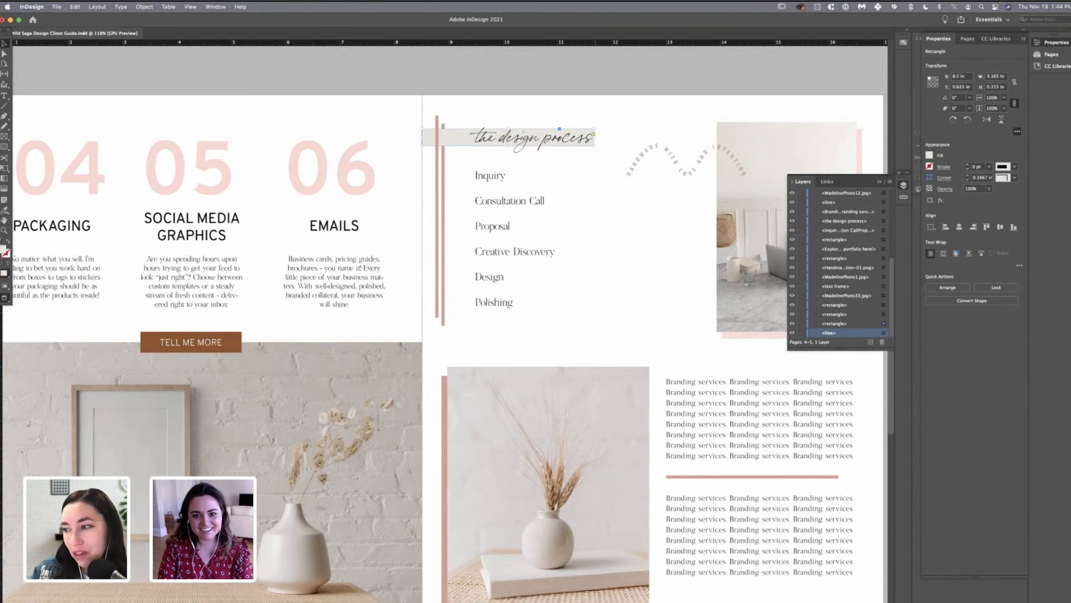
{"action": "left_click_drag", "start_coordinate": [594, 137], "coordinate": [640, 137]}
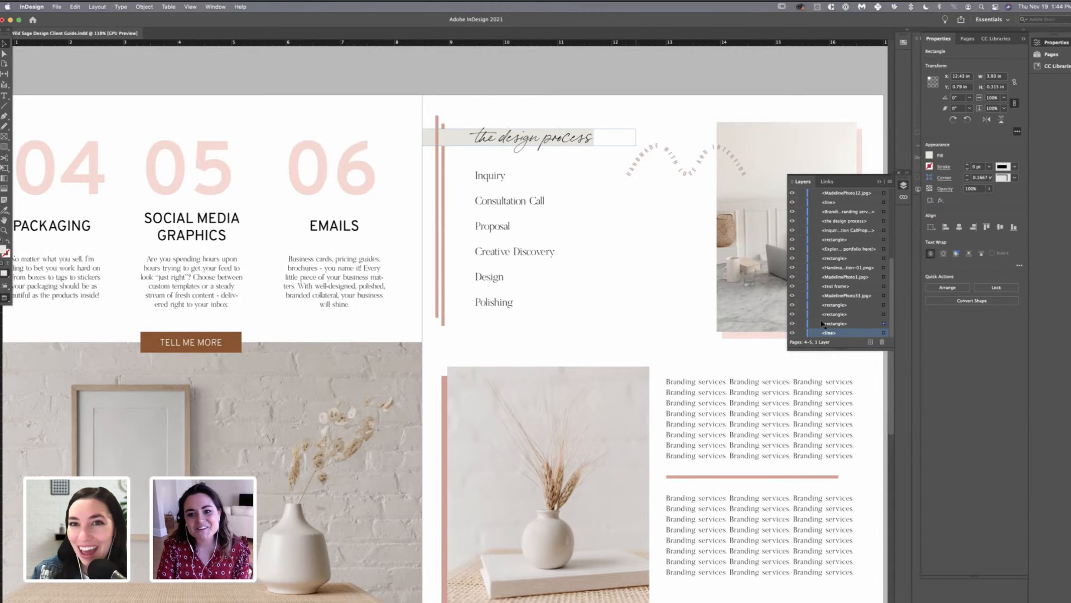
- Move the curved "Handmade with love and intention" graphic slightly left and down, to about X 11.84 in
{"action": "left_click_drag", "start_coordinate": [674, 251], "coordinate": [639, 252]}
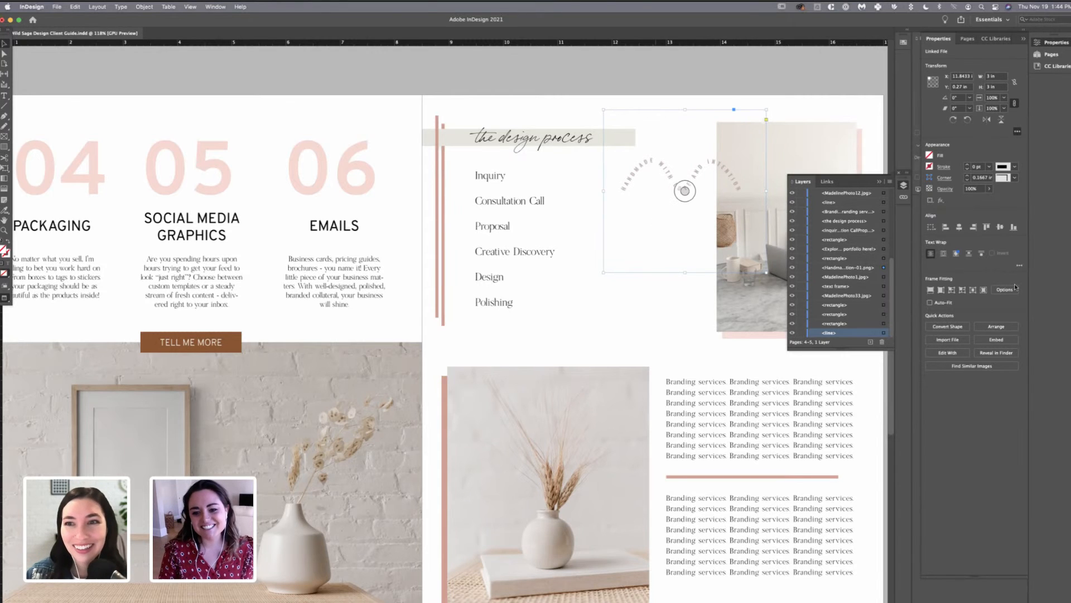
{"action": "key", "text": "super+shift+a"}
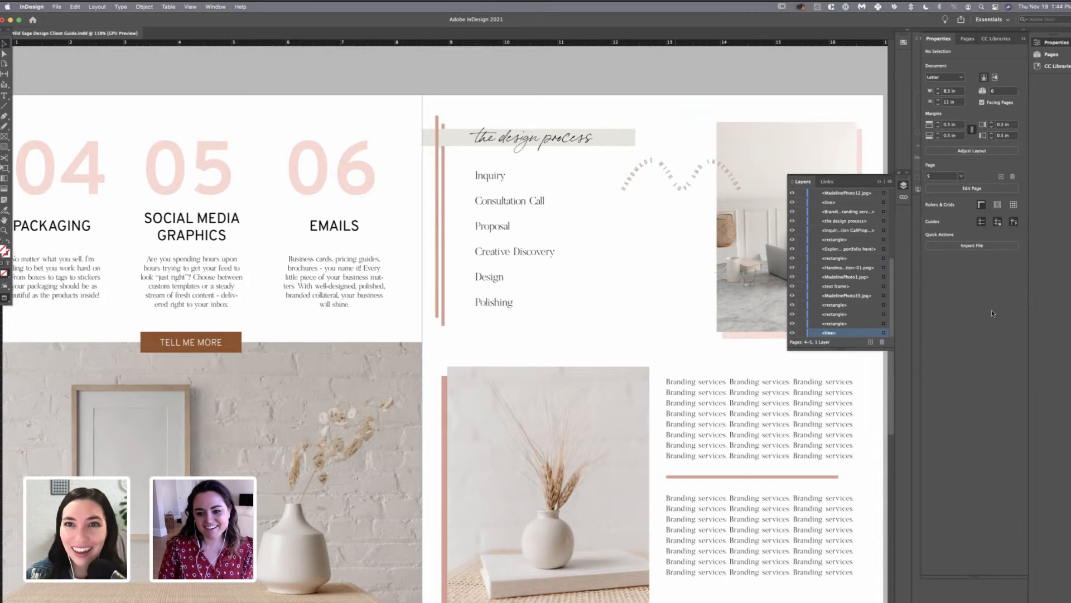
- Shift the branding services divider left over the photo's edge to about X 12.15 in and lower the text frame to about Y 5.5 in
{"action": "key", "text": "super+minus"}
{"action": "key", "text": "super+minus"}
{"action": "scroll", "coordinate": [671, 370], "scroll_direction": "down", "scroll_amount": 2}
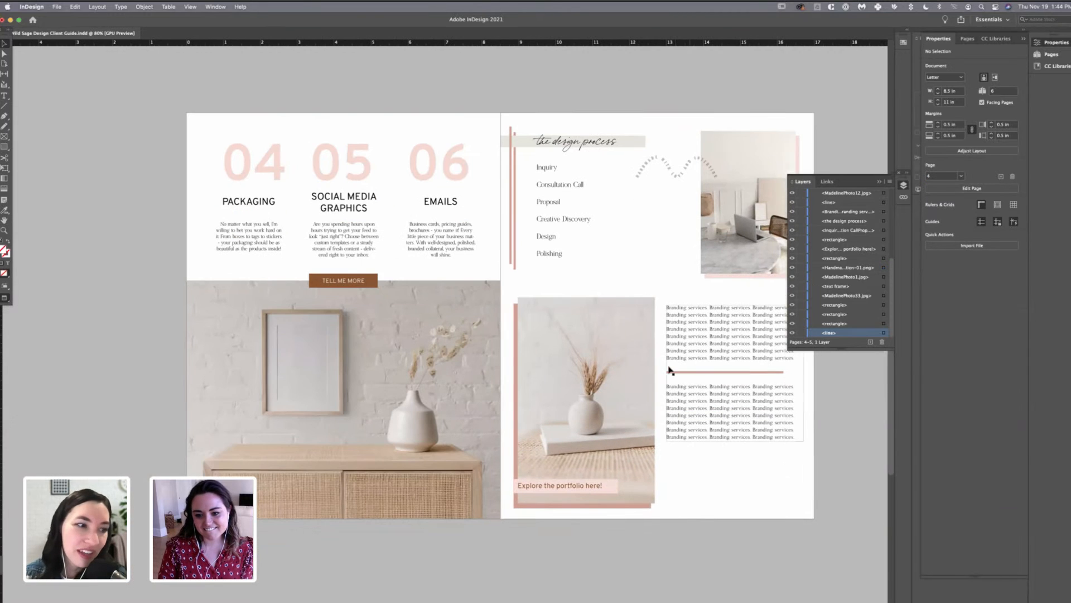
{"action": "mouse_move", "coordinate": [735, 371]}
{"action": "left_mouse_down"}
{"action": "mouse_move", "coordinate": [704, 372]}
{"action": "mouse_move", "coordinate": [720, 368]}
{"action": "mouse_move", "coordinate": [718, 380]}
{"action": "left_mouse_up"}
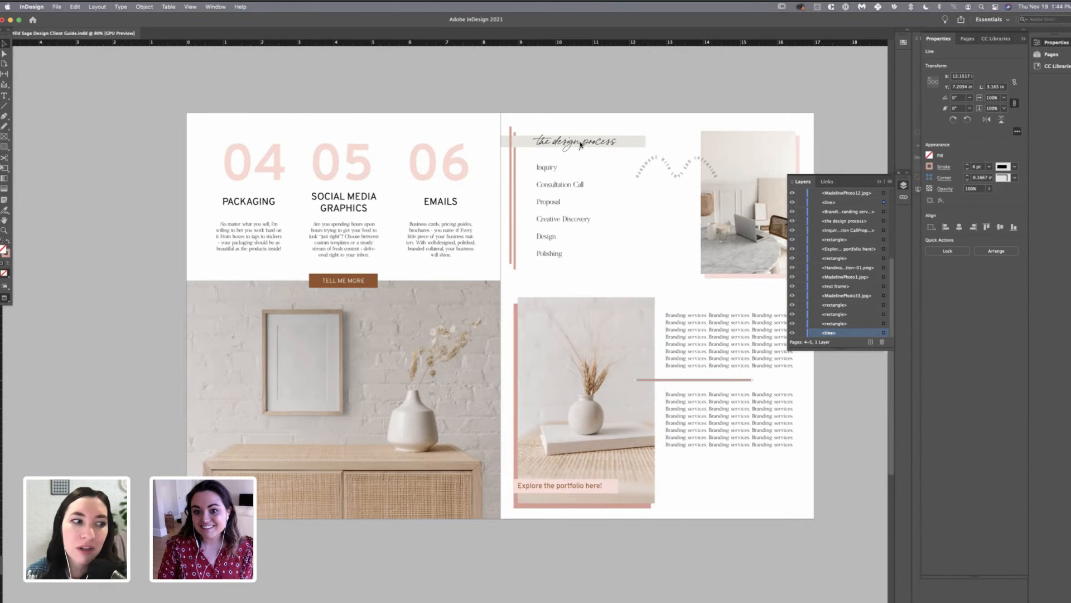
{"action": "left_click", "coordinate": [609, 204]}
{"action": "left_click_drag", "start_coordinate": [719, 359], "coordinate": [719, 361]}
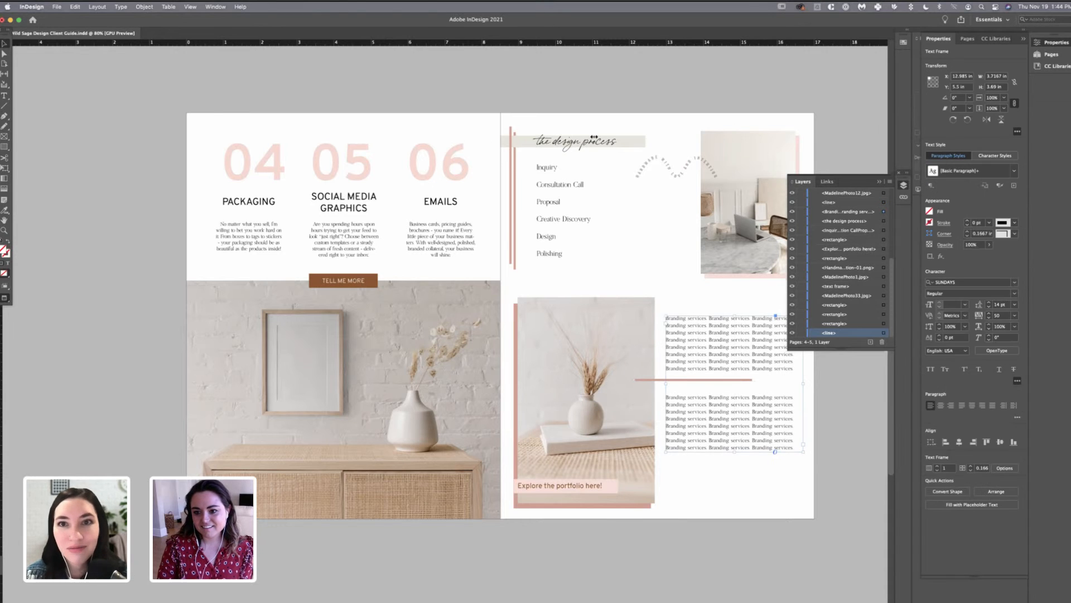
{"action": "left_click_drag", "start_coordinate": [622, 137], "coordinate": [646, 139]}
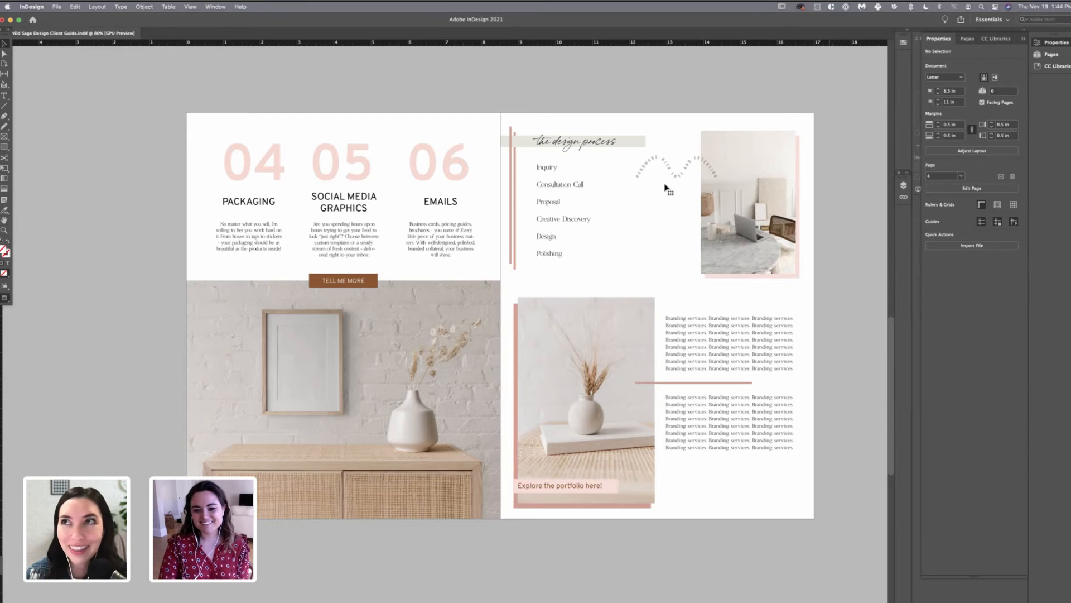
- Paste a second divider just below the first at about X 12.75, Y 7.42 in and lower the branding services text to about Y 5.58 in
{"action": "left_click_drag", "start_coordinate": [668, 173], "coordinate": [667, 163]}
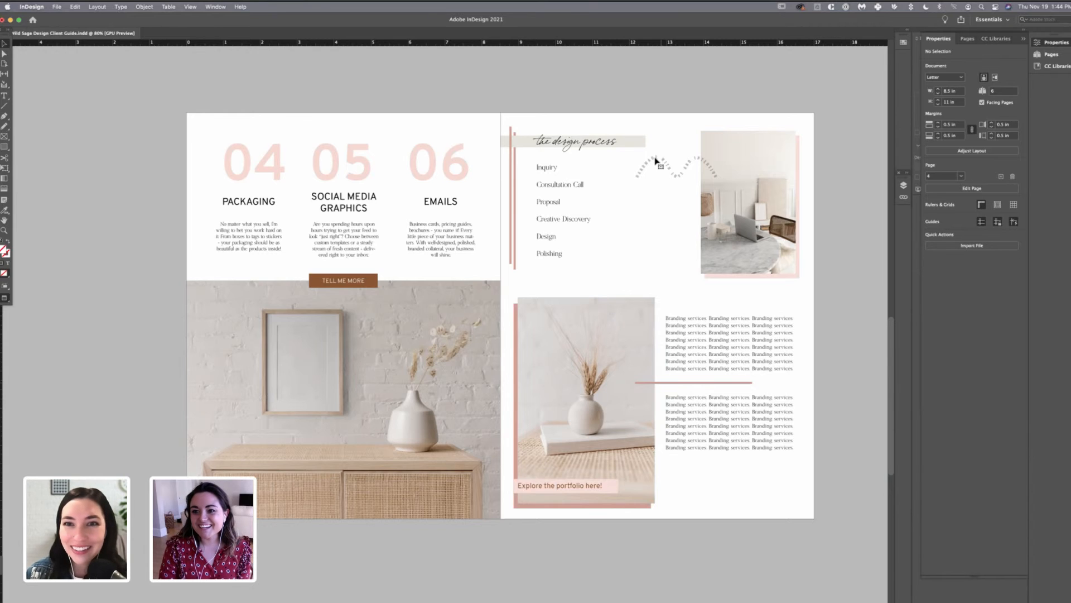
{"action": "left_click", "coordinate": [655, 161]}
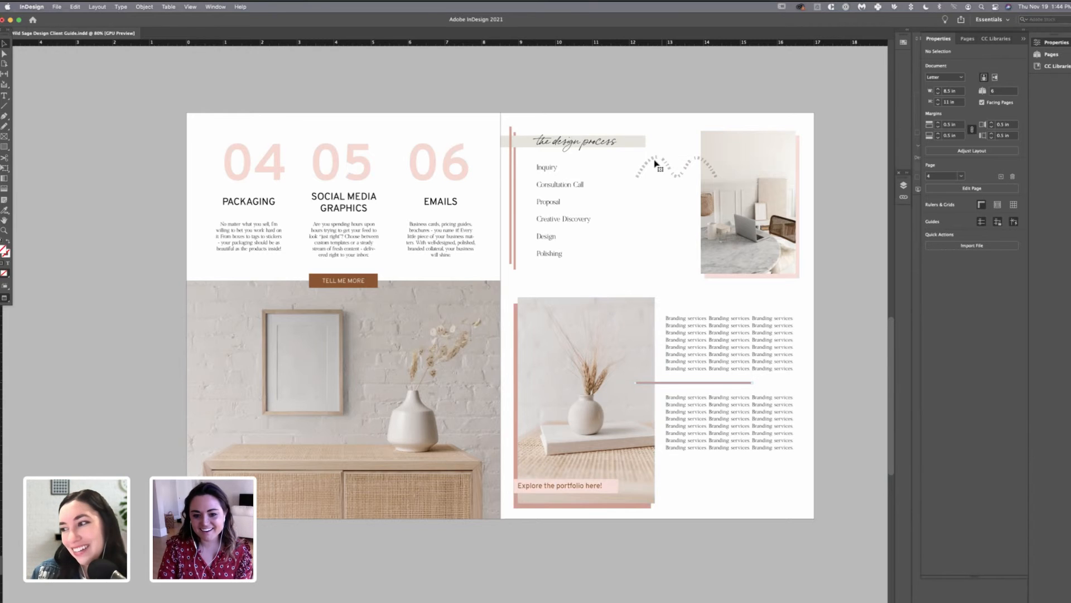
{"action": "left_click", "coordinate": [673, 166]}
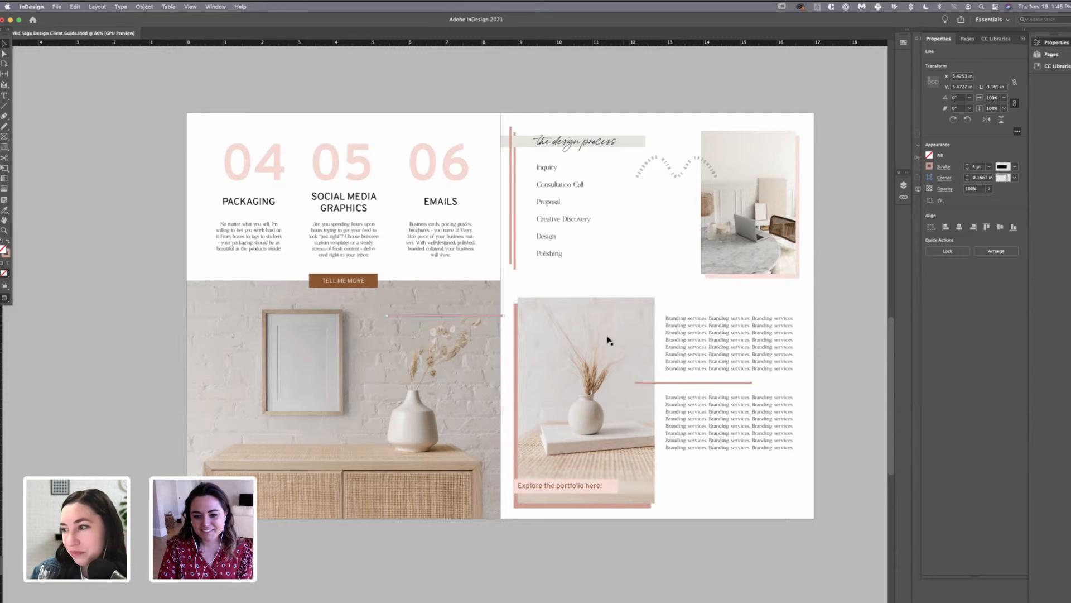
{"action": "left_click_drag", "start_coordinate": [744, 258], "coordinate": [773, 427]}
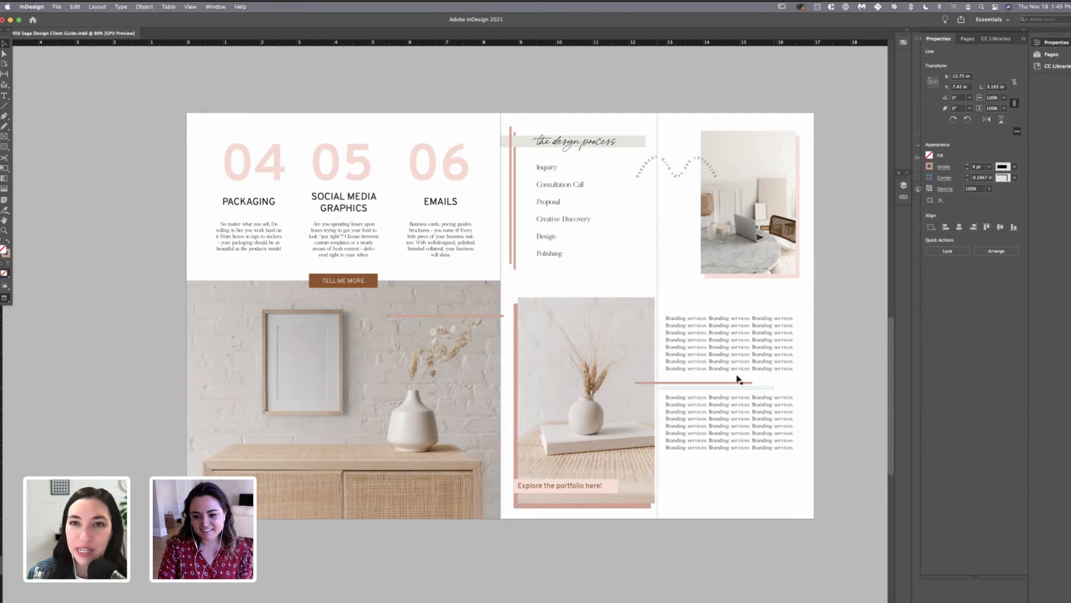
{"action": "left_click_drag", "start_coordinate": [735, 375], "coordinate": [716, 380]}
{"action": "left_click_drag", "start_coordinate": [738, 426], "coordinate": [740, 421]}
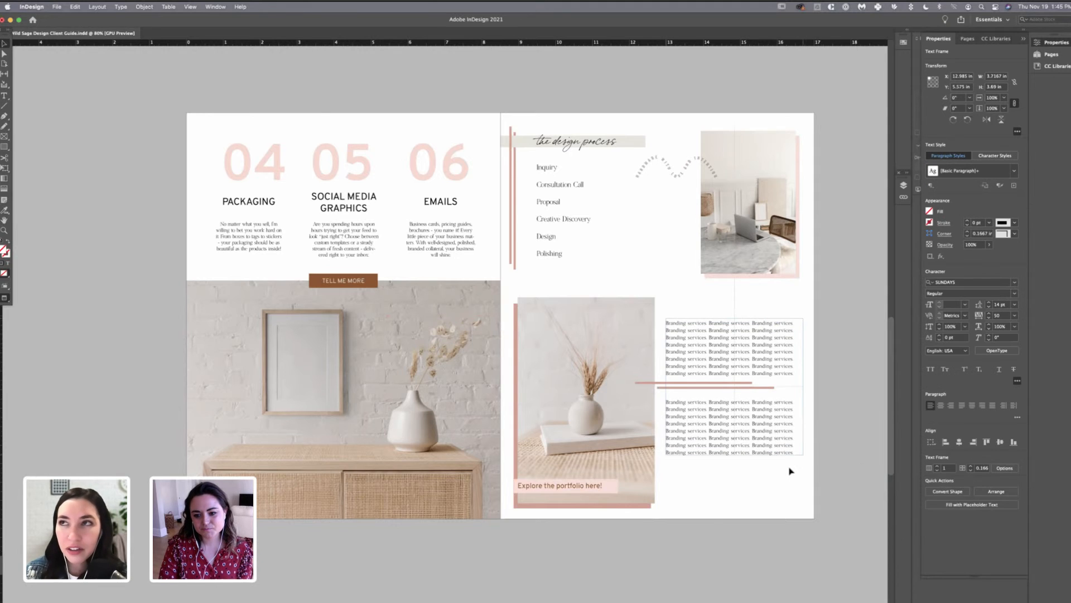
{"action": "left_click_drag", "start_coordinate": [743, 378], "coordinate": [743, 381]}
{"action": "key", "text": "super+shift+a"}
{"action": "key", "text": "super+shift+a"}
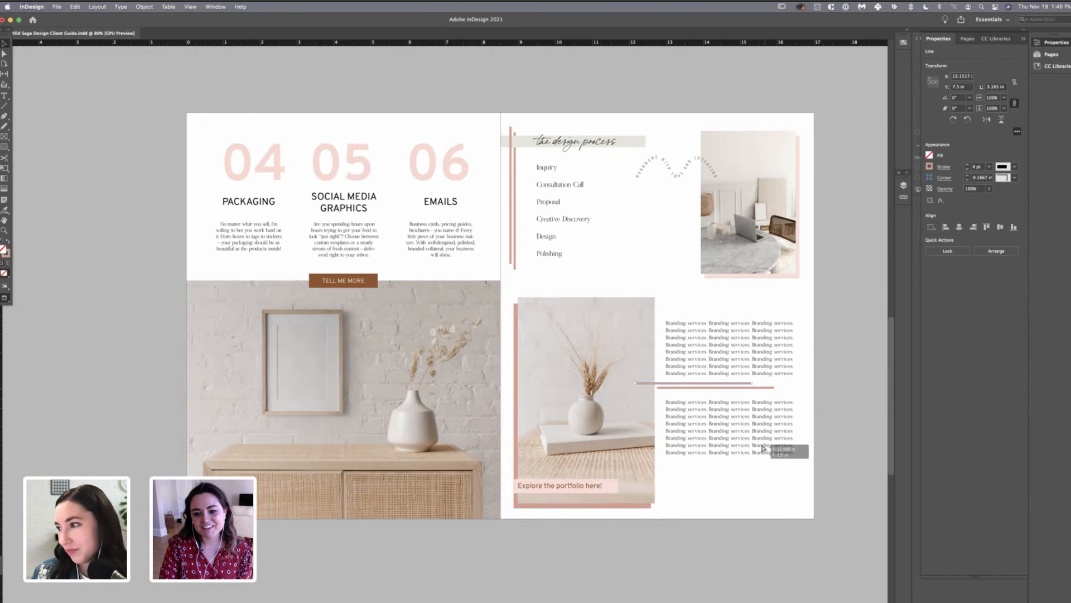
- Fine-tune the paired dividers, placing the lower one at about X 12.82, Y 7.45 in and the upper one at about Y 7.32 in
{"action": "left_click_drag", "start_coordinate": [716, 387], "coordinate": [720, 389]}
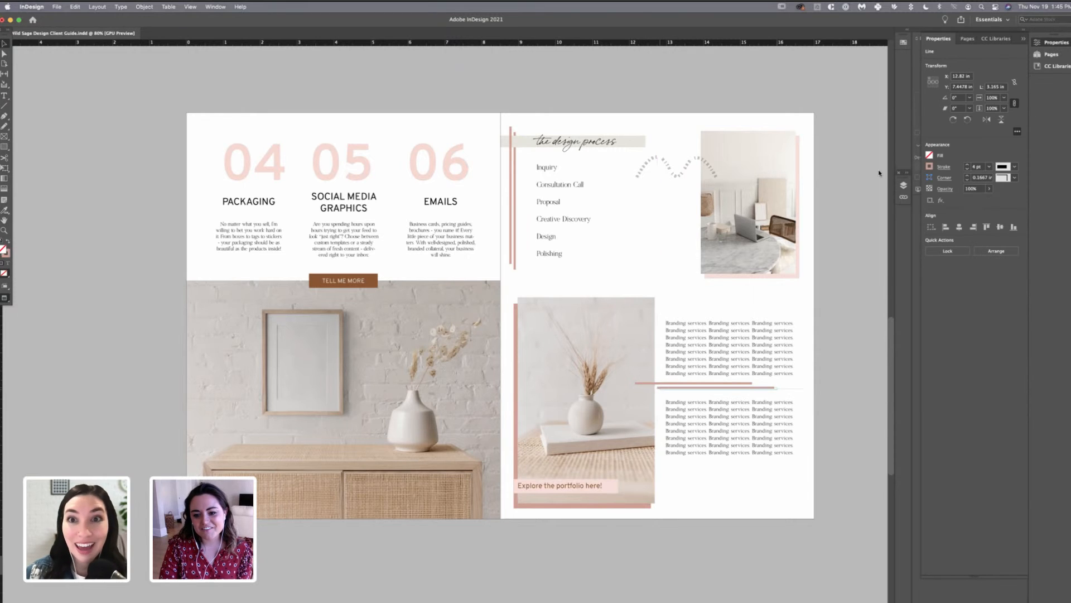
{"action": "left_click_drag", "start_coordinate": [735, 383], "coordinate": [736, 384]}
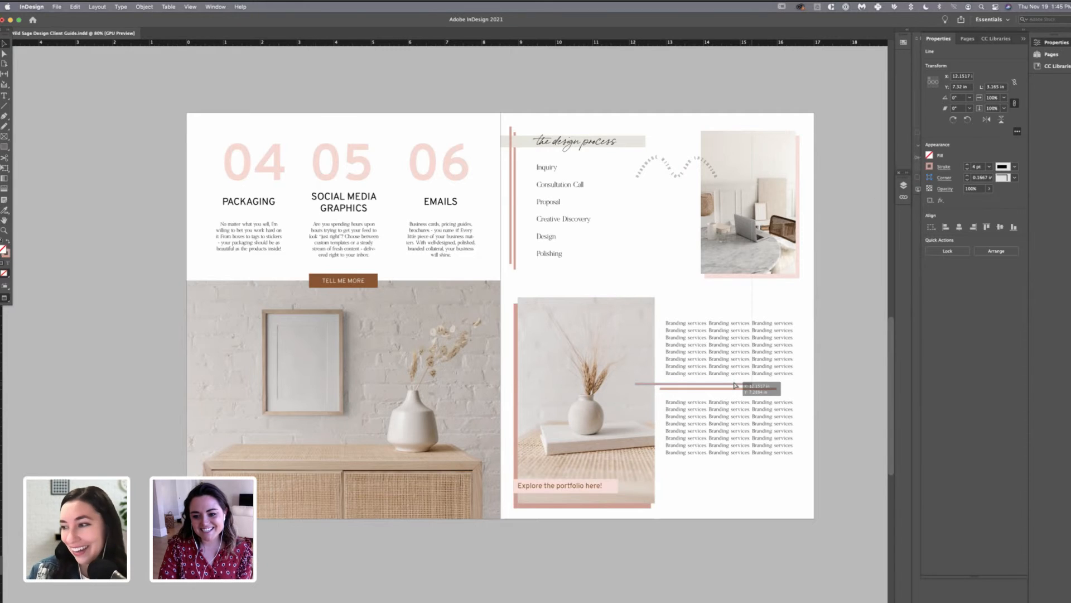
{"action": "left_click_drag", "start_coordinate": [725, 386], "coordinate": [725, 386]}
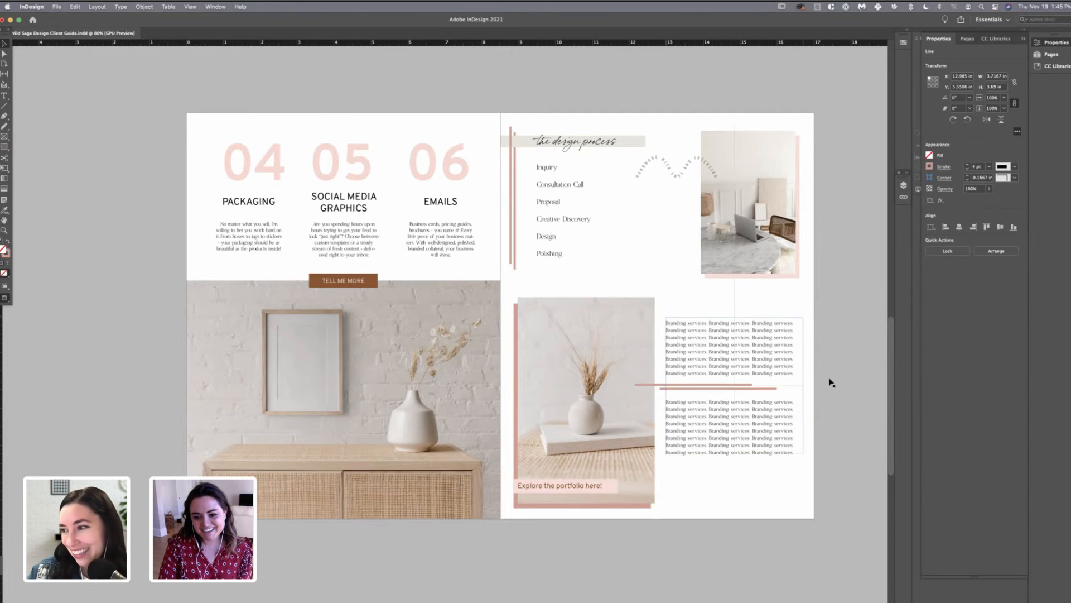
{"action": "left_click_drag", "start_coordinate": [682, 389], "coordinate": [662, 386]}
{"action": "left_click", "coordinate": [662, 391]}
{"action": "left_click", "coordinate": [662, 386]}
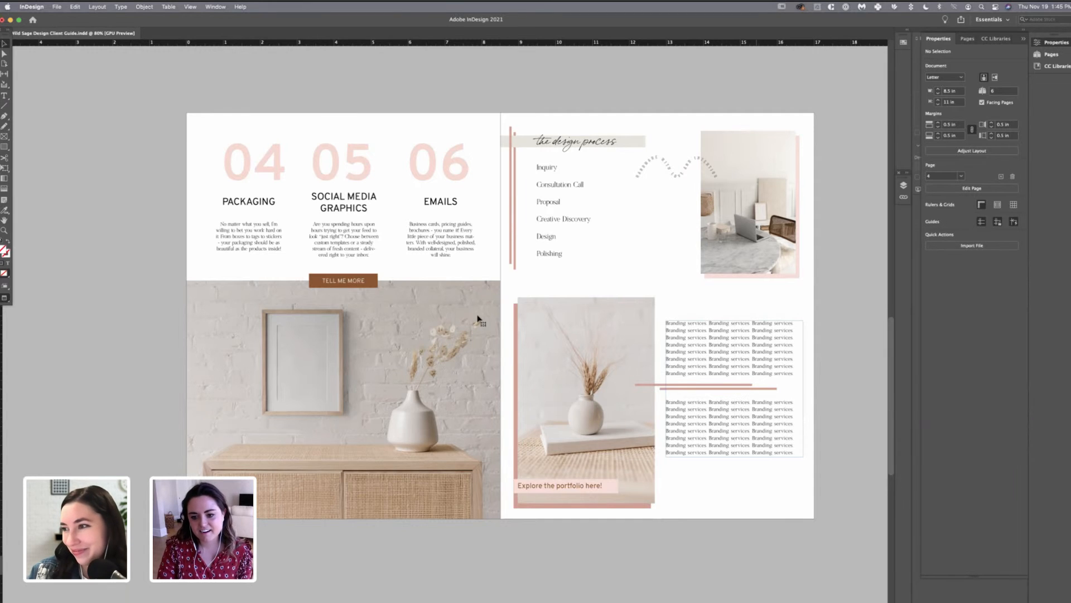
- Remove one of the paired dividers and align the remaining one with the left edge of the branding services text
{"action": "left_click", "coordinate": [718, 389]}
{"action": "key", "text": "Delete"}
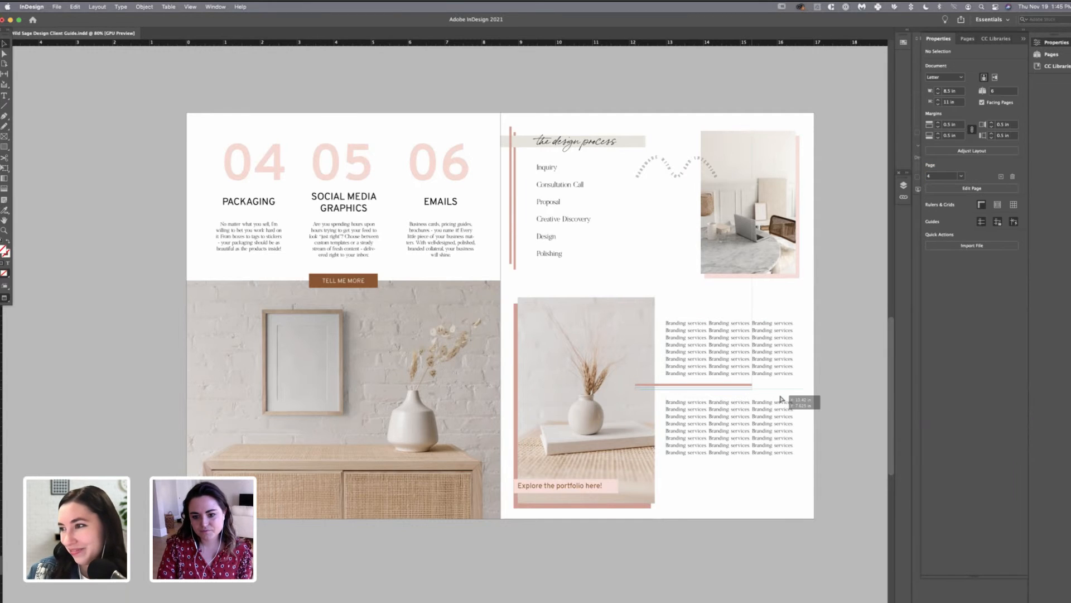
{"action": "left_click_drag", "start_coordinate": [754, 398], "coordinate": [751, 391]}
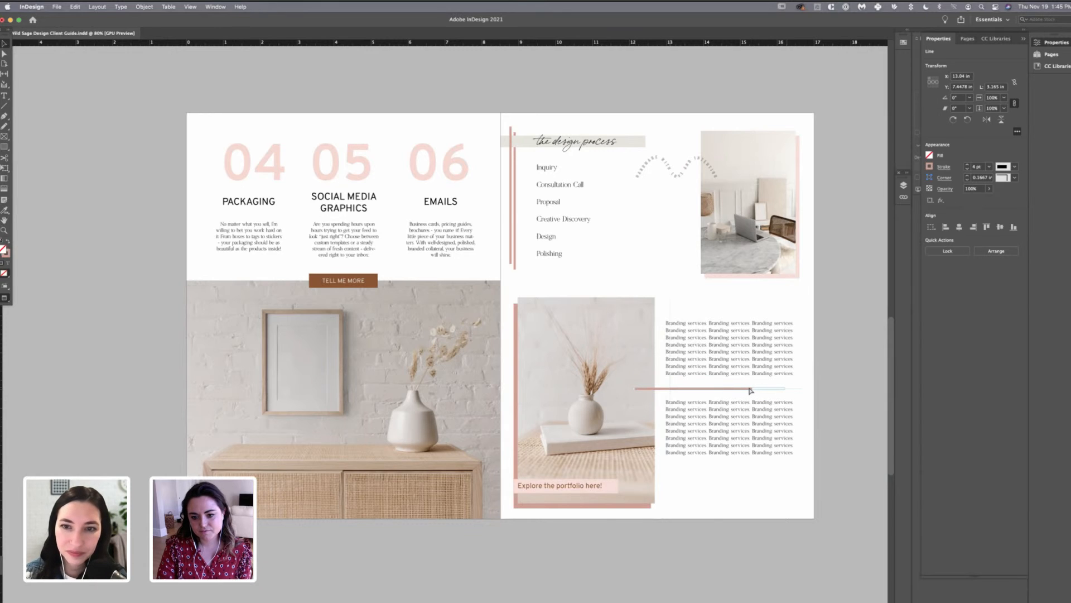
- Nudge the branding services text frame slightly down so the divider sits evenly between its two paragraphs
{"action": "left_click_drag", "start_coordinate": [748, 443], "coordinate": [741, 459]}
{"action": "key", "text": "super+shift+a"}
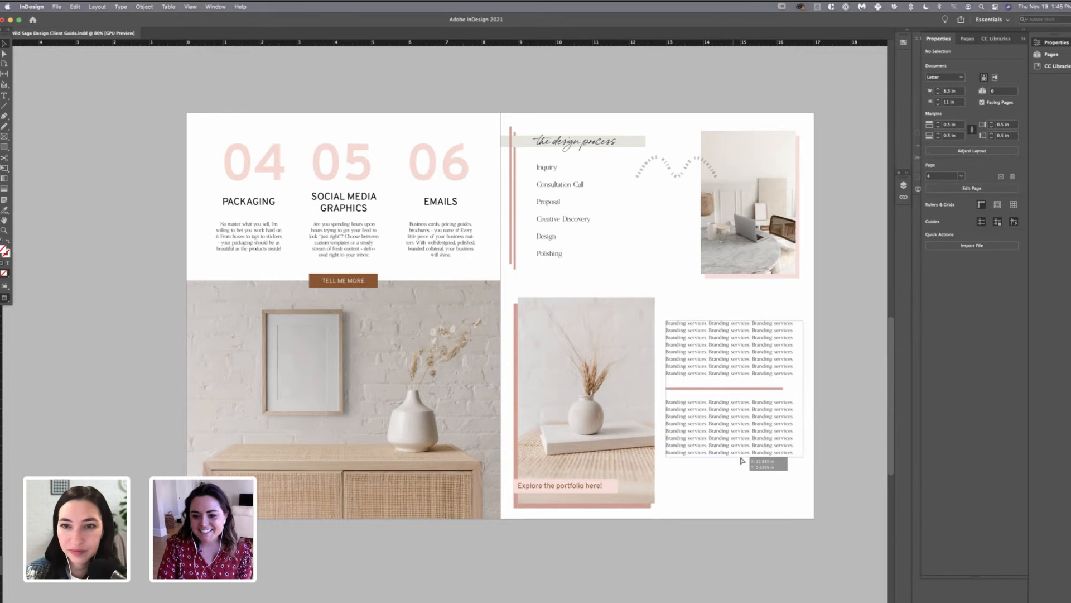
{"action": "left_click_drag", "start_coordinate": [785, 427], "coordinate": [765, 431]}
{"action": "key", "text": "super+shift+a"}
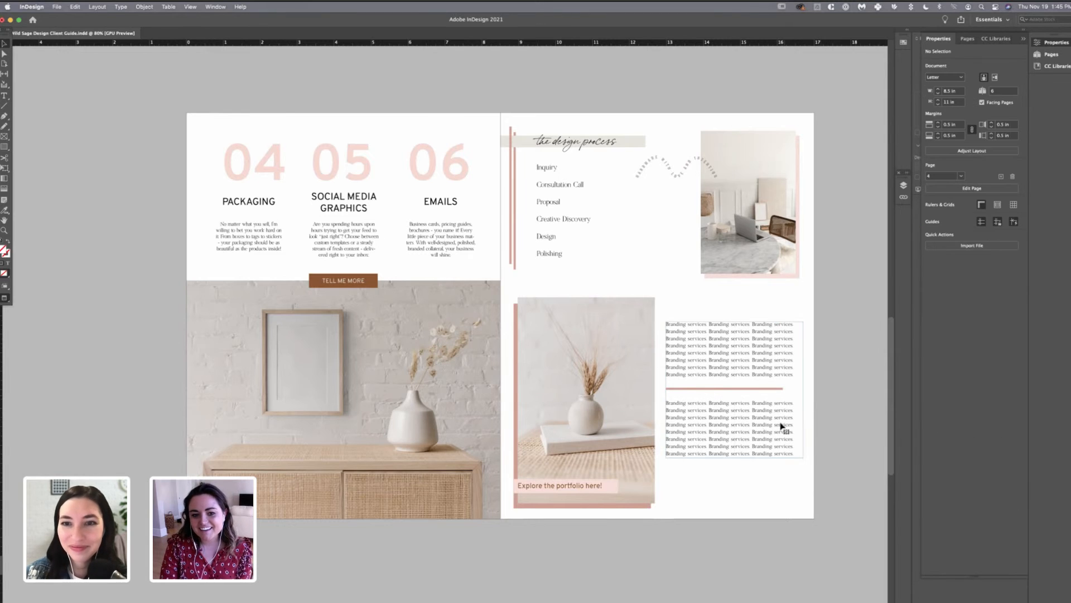
{"action": "scroll", "coordinate": [768, 423], "scroll_direction": "down", "scroll_amount": 2}
{"action": "scroll", "coordinate": [752, 399], "scroll_direction": "down", "scroll_amount": 1}
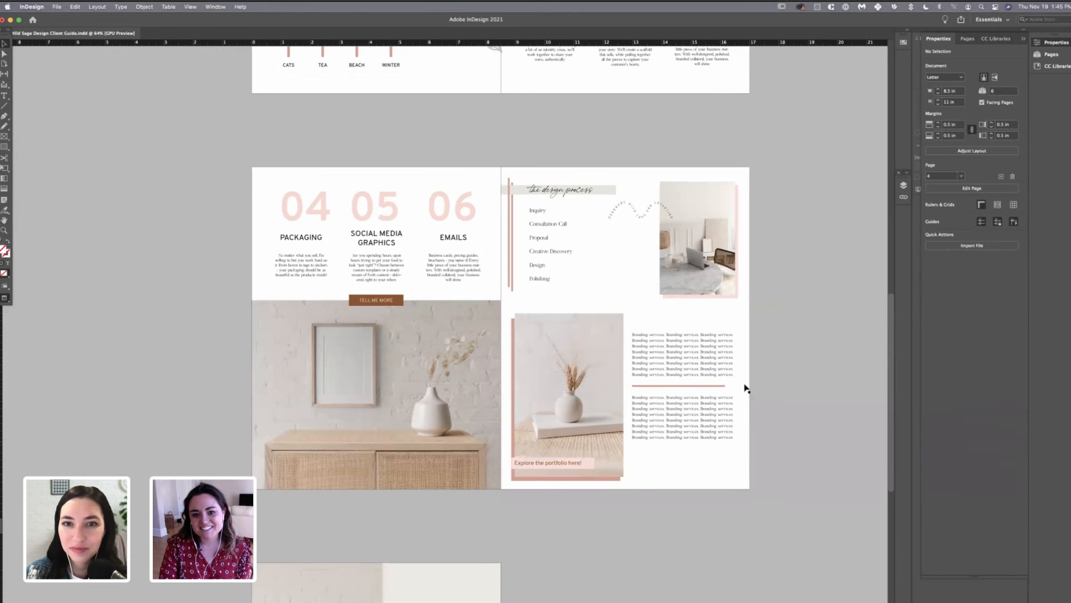
- Add a text frame reading "wildsagedesign.com" just above the brown horizontal line on the Branding Workbook page
{"action": "mouse_move", "coordinate": [745, 387]}
{"action": "left_mouse_down"}
{"action": "mouse_move", "coordinate": [770, 393]}
{"action": "mouse_move", "coordinate": [751, 387]}
{"action": "left_mouse_up"}
{"action": "scroll", "coordinate": [751, 387], "scroll_direction": "down", "scroll_amount": 5}
{"action": "left_click_drag", "start_coordinate": [771, 426], "coordinate": [770, 418]}
{"action": "scroll", "coordinate": [770, 418], "scroll_direction": "down", "scroll_amount": 1}
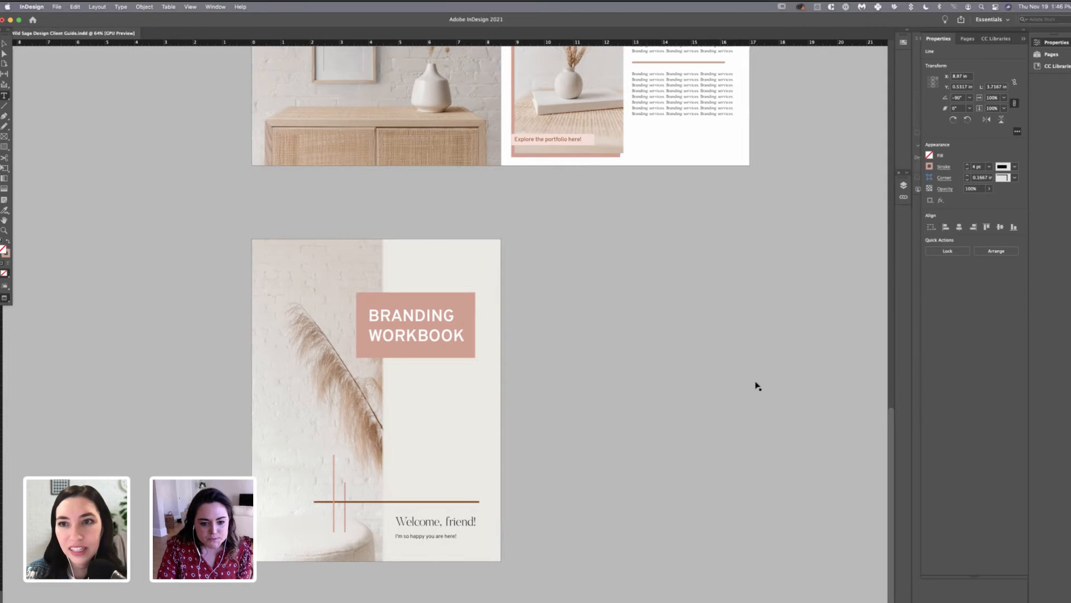
{"action": "left_click_drag", "start_coordinate": [391, 476], "coordinate": [475, 491]}
{"action": "type", "text": "wildsag"}
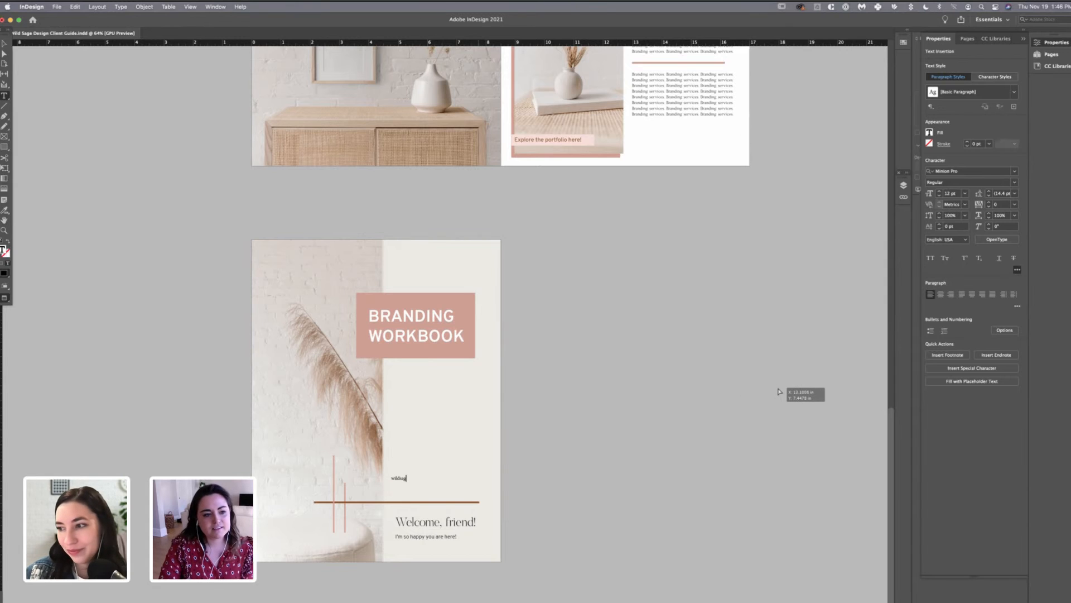
{"action": "type", "text": "edesign.com"}
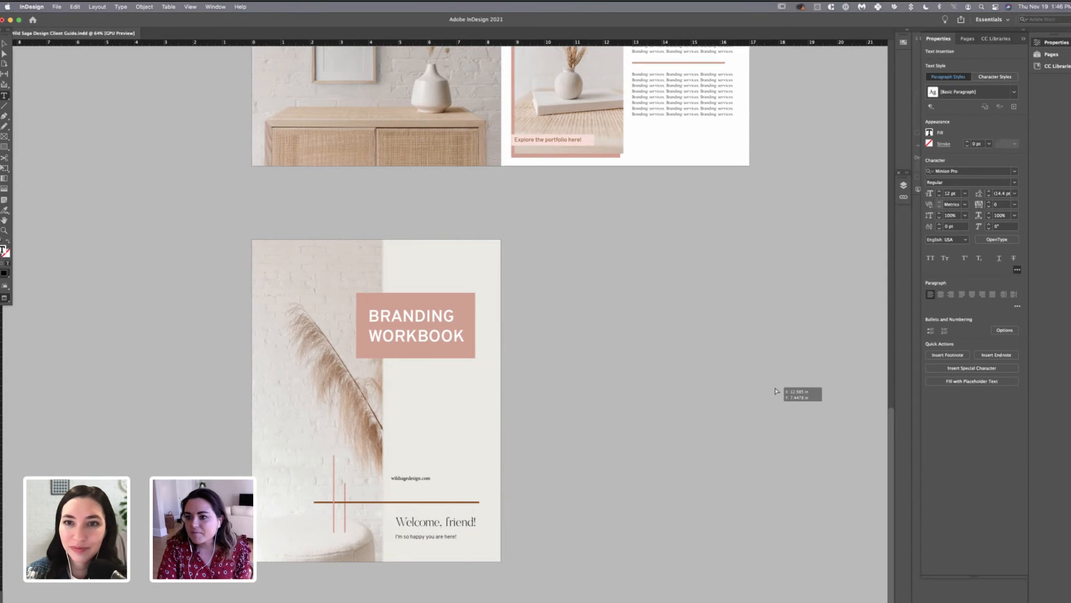
{"action": "key", "text": "Escape"}
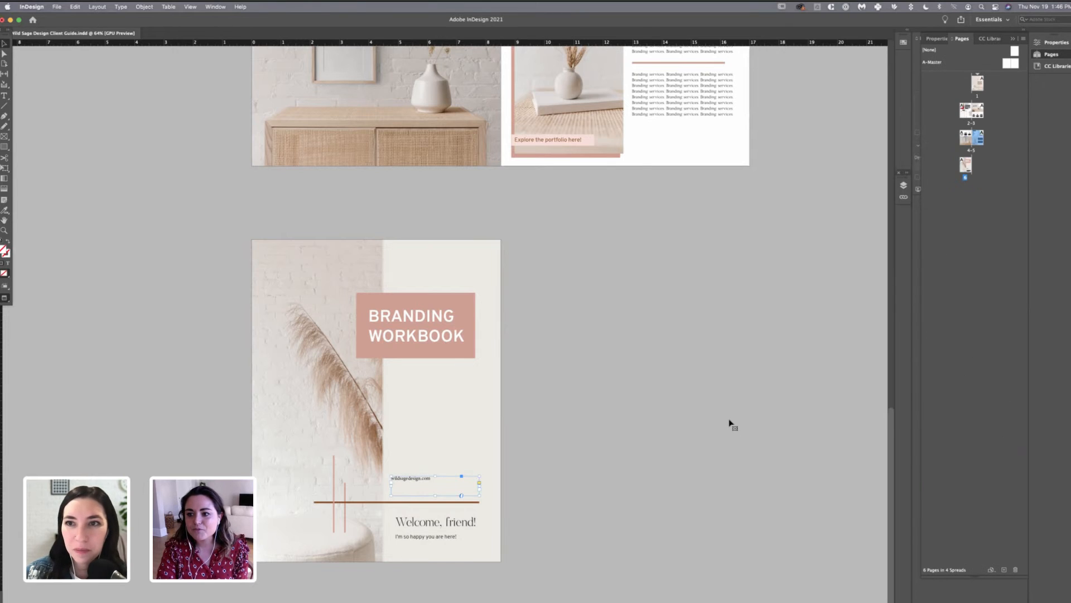
- Add a blank A-Master page beside the Branding Workbook page to complete the spread
{"action": "right_click", "coordinate": [979, 141]}
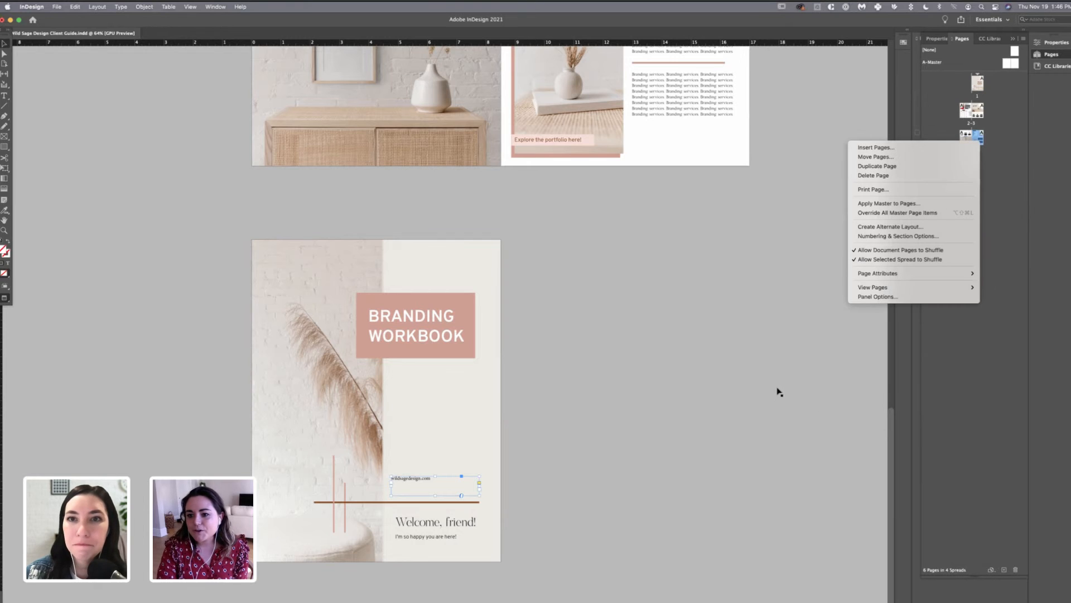
{"action": "left_click", "coordinate": [982, 142]}
{"action": "right_click", "coordinate": [982, 143]}
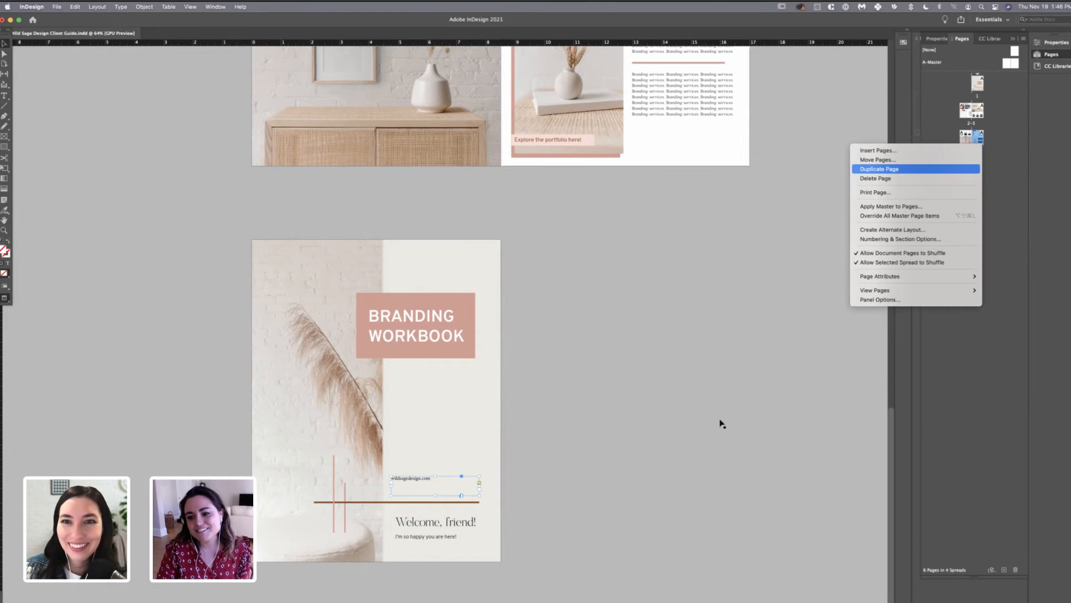
{"action": "left_click", "coordinate": [947, 60]}
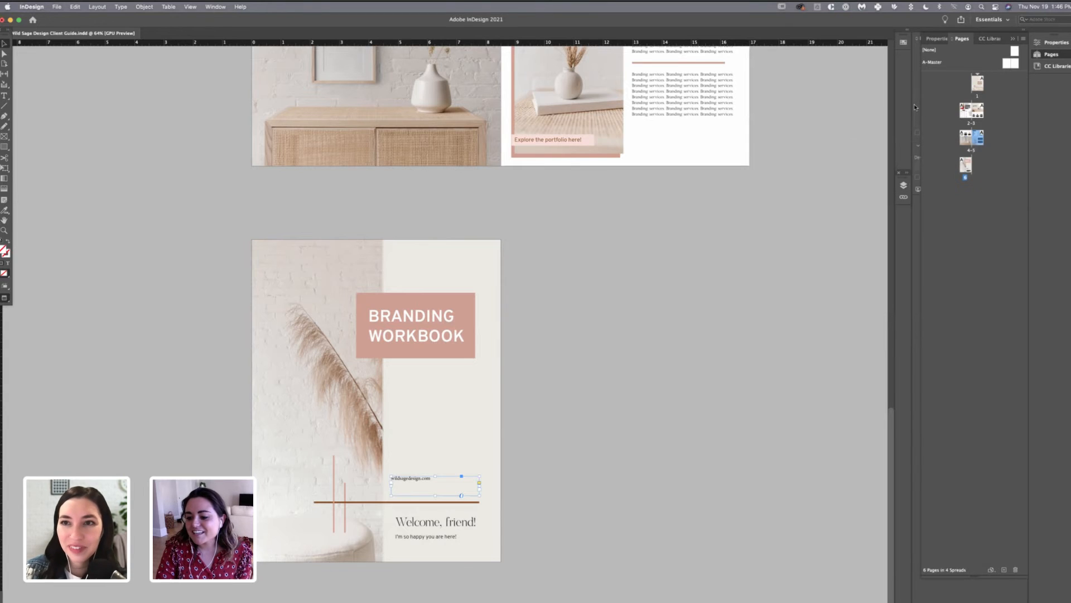
{"action": "left_click_drag", "start_coordinate": [947, 60], "coordinate": [966, 165]}
- Format the website address in Overpass Light at 10 pt with tracking set to 200
{"action": "left_click", "coordinate": [4, 96]}
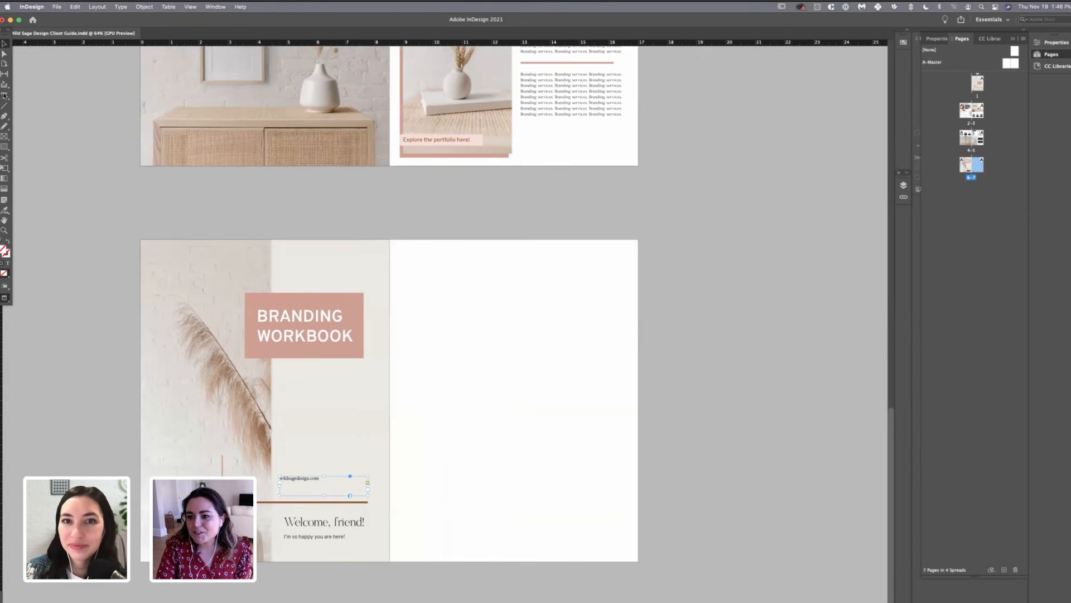
{"action": "left_click_drag", "start_coordinate": [391, 476], "coordinate": [478, 496]}
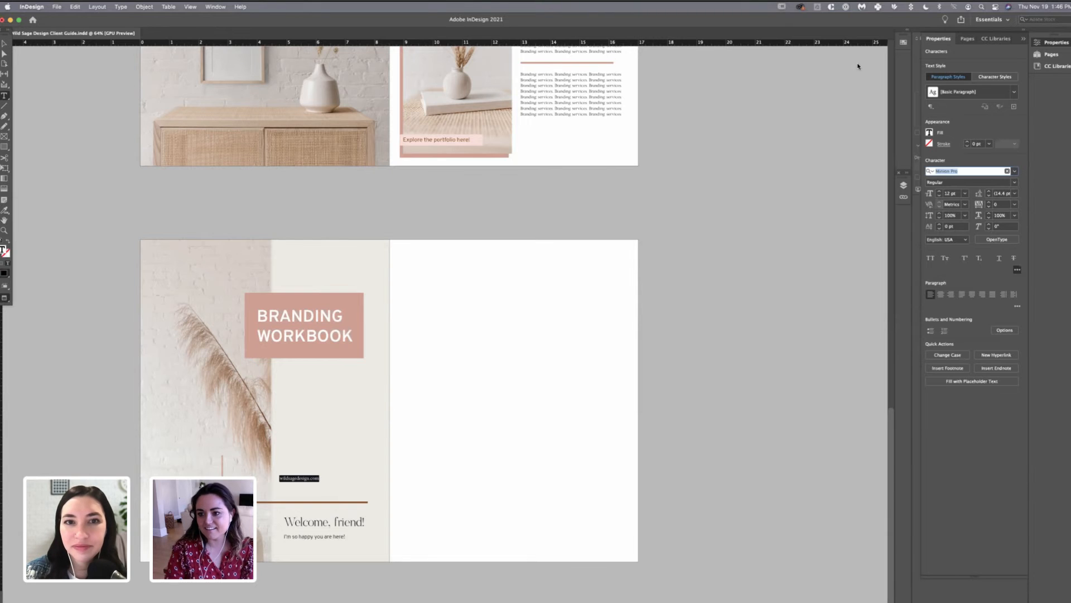
{"action": "type", "text": "over"}
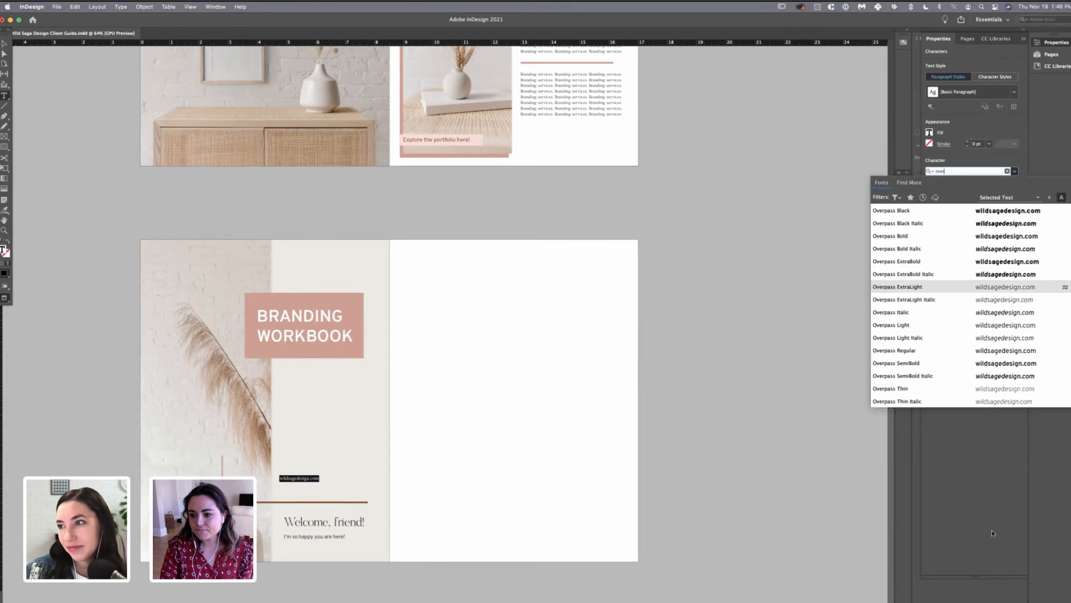
{"action": "left_click", "coordinate": [992, 325]}
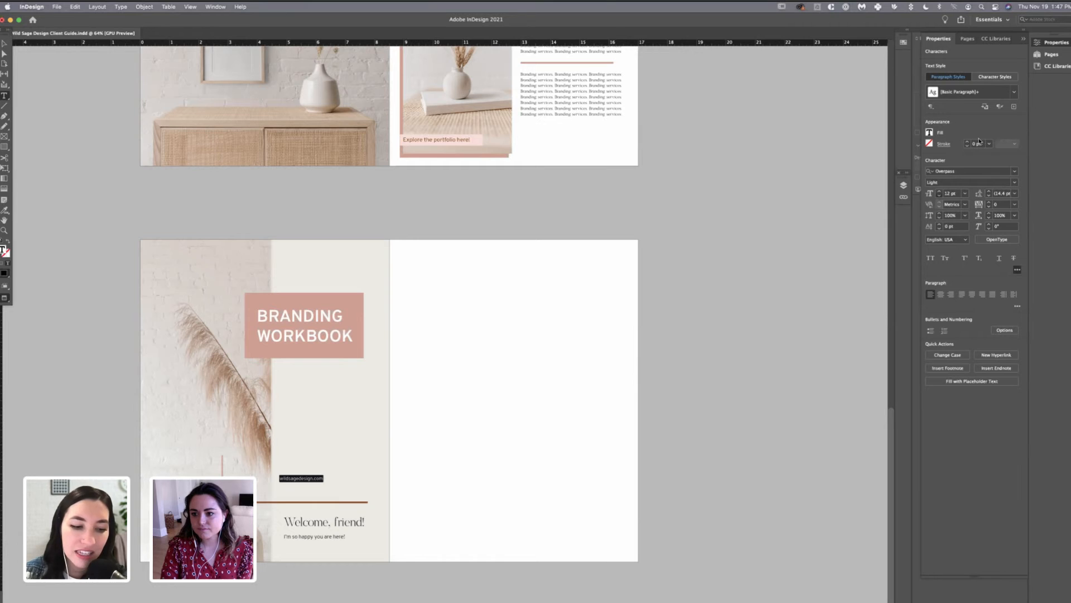
{"action": "left_click", "coordinate": [1015, 204]}
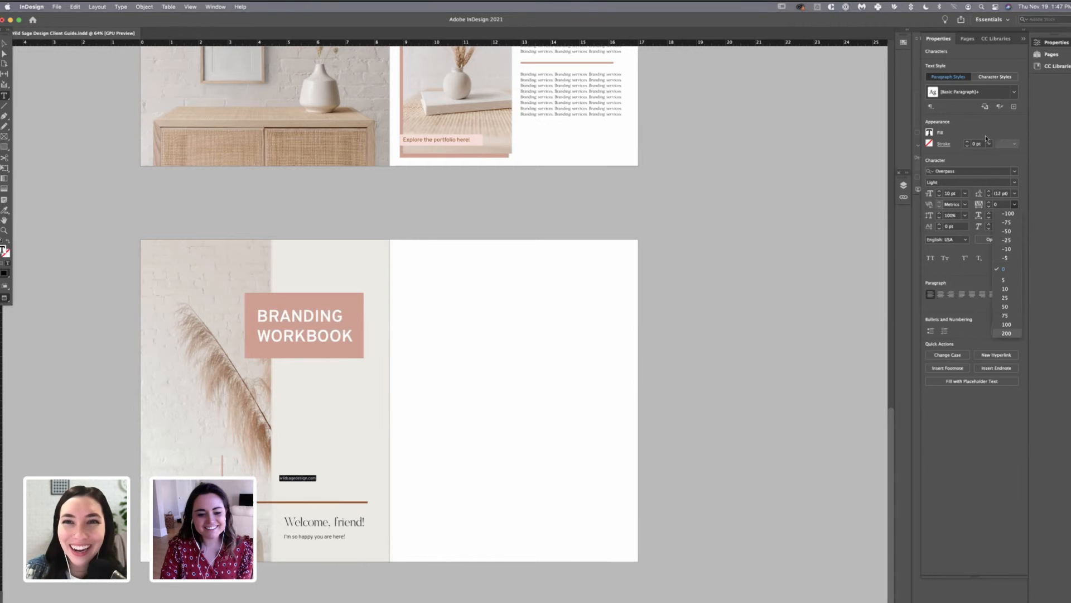
{"action": "left_click", "coordinate": [1006, 333]}
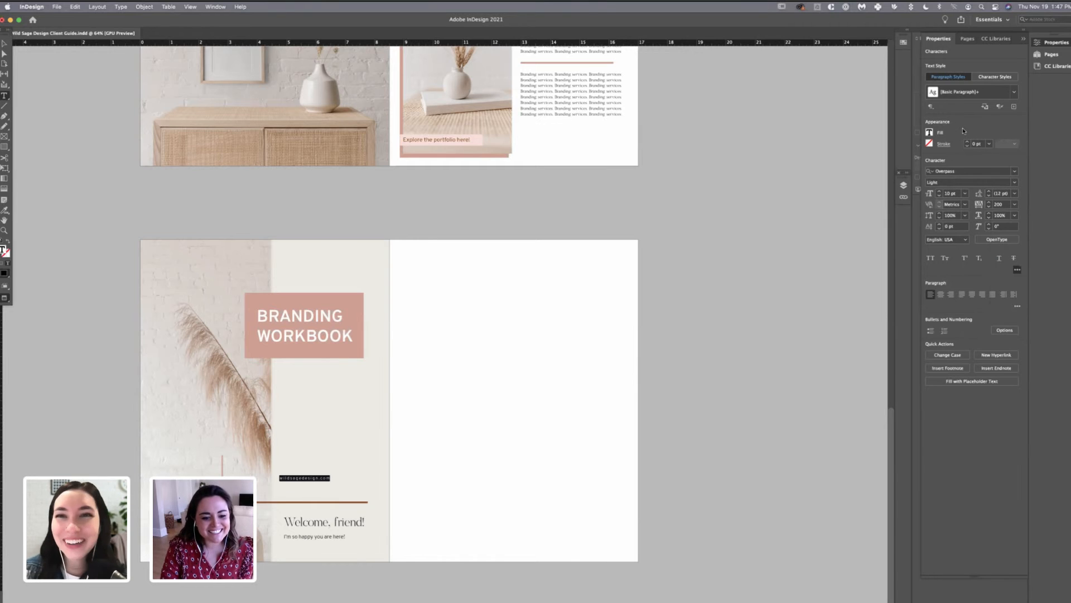
{"action": "key", "text": "Escape"}
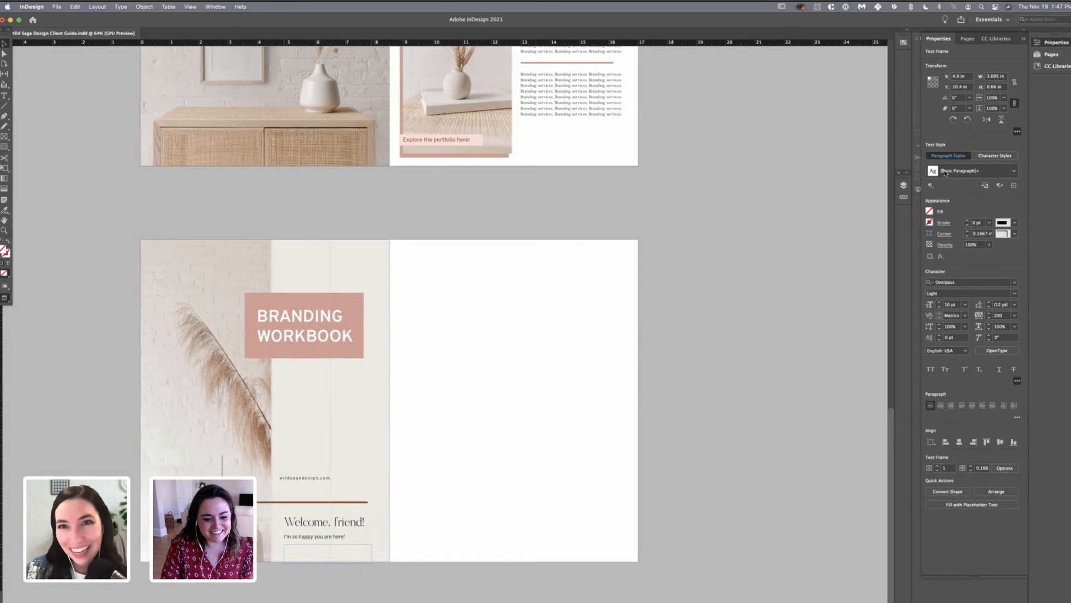
- Place the website address just below "I'm so happy you are here!" and set its tracking to 0
{"action": "double_click", "coordinate": [309, 546]}
{"action": "triple_click", "coordinate": [309, 545]}
{"action": "left_click", "coordinate": [1014, 204]}
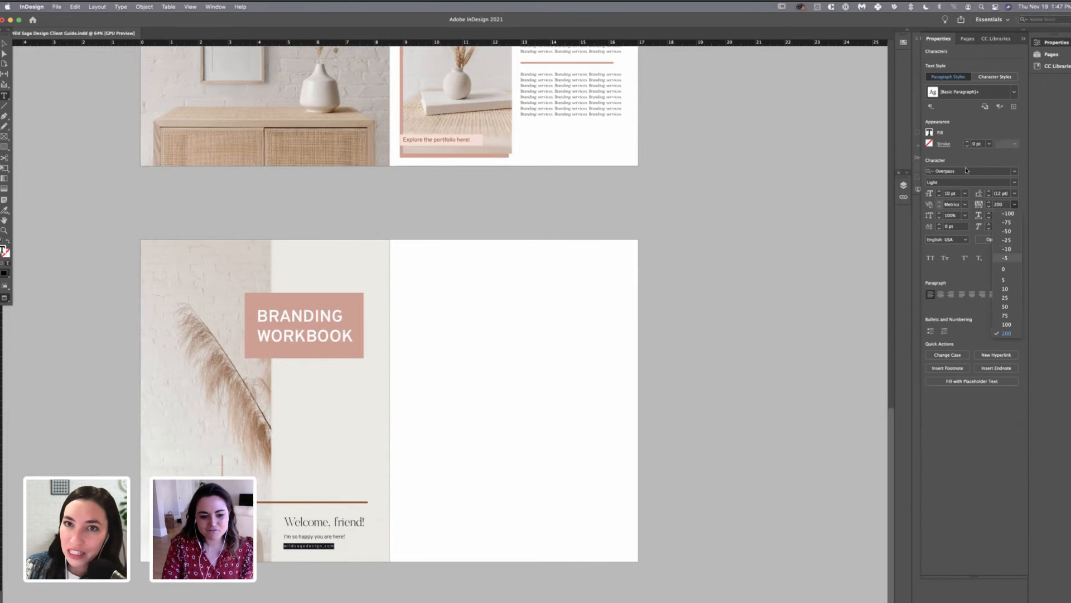
{"action": "left_click", "coordinate": [1003, 269]}
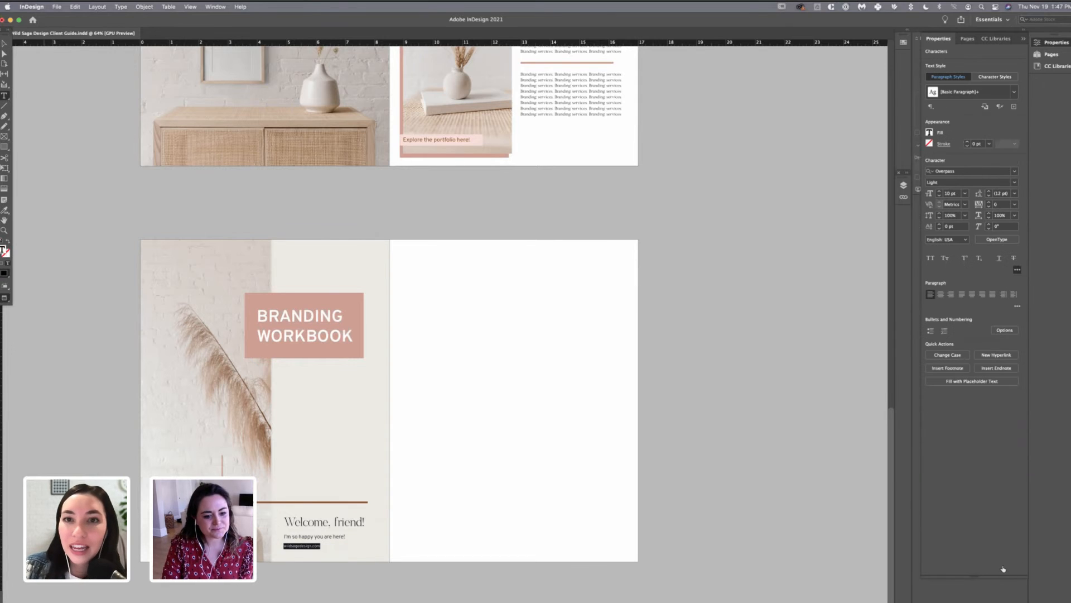
{"action": "left_click", "coordinate": [253, 193]}
{"action": "left_click", "coordinate": [324, 327]}
{"action": "left_click_drag", "start_coordinate": [316, 484], "coordinate": [316, 481]}
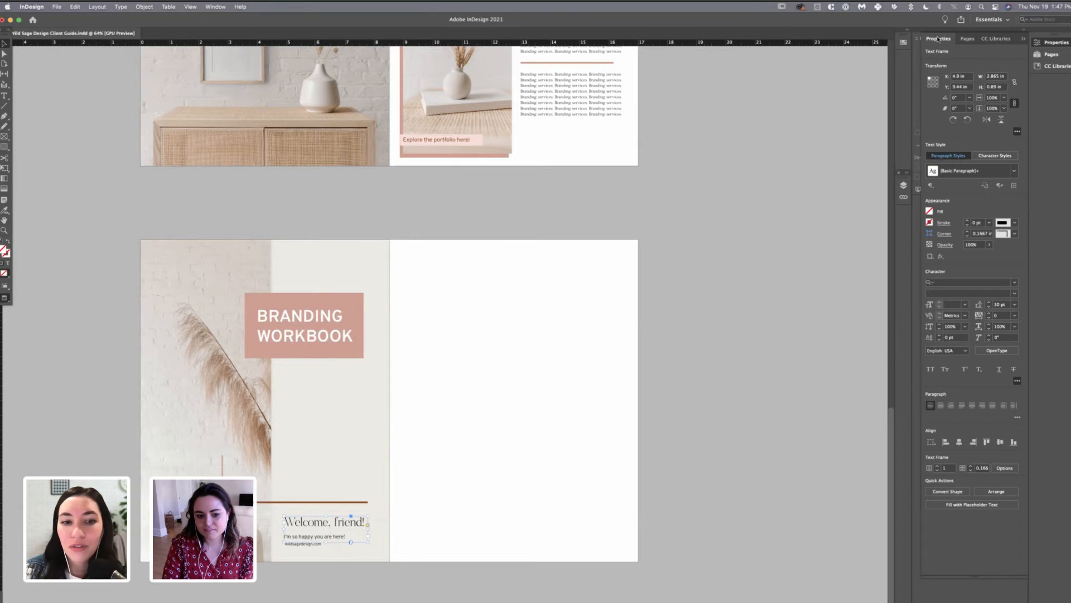
- Increase the website address to 13 pt to match the size of the line above it
{"action": "double_click", "coordinate": [314, 536]}
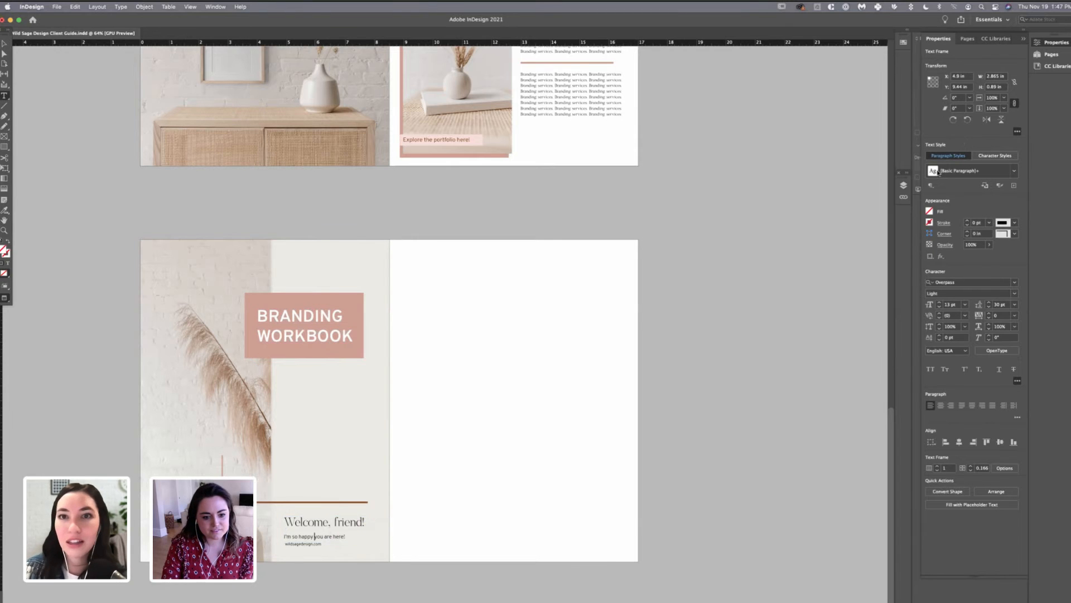
{"action": "triple_click", "coordinate": [314, 537]}
{"action": "key", "text": "super+shift+a"}
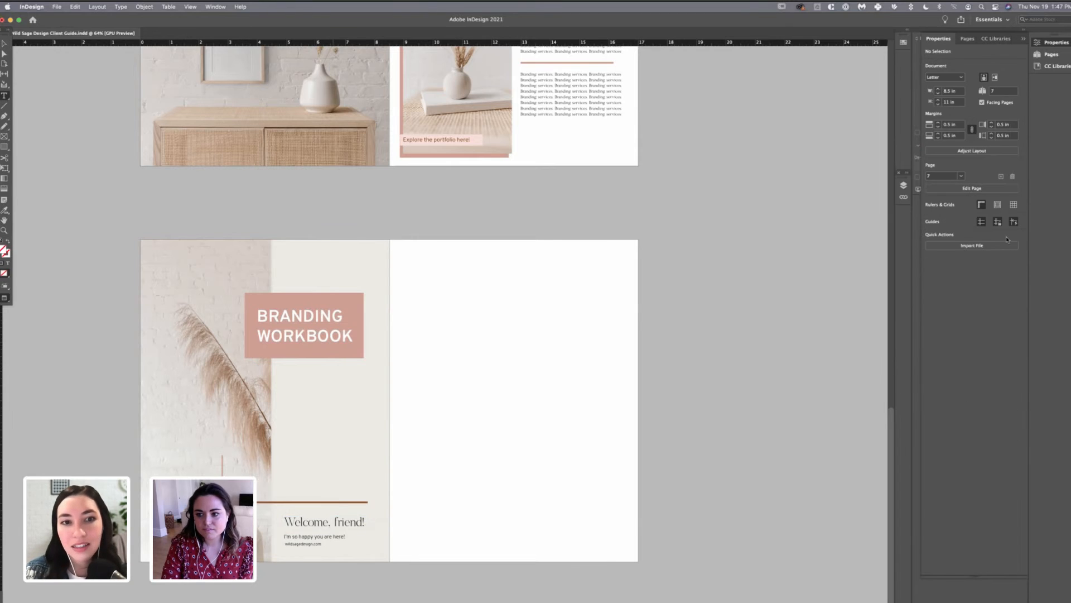
{"action": "key", "text": "super+shift+period"}
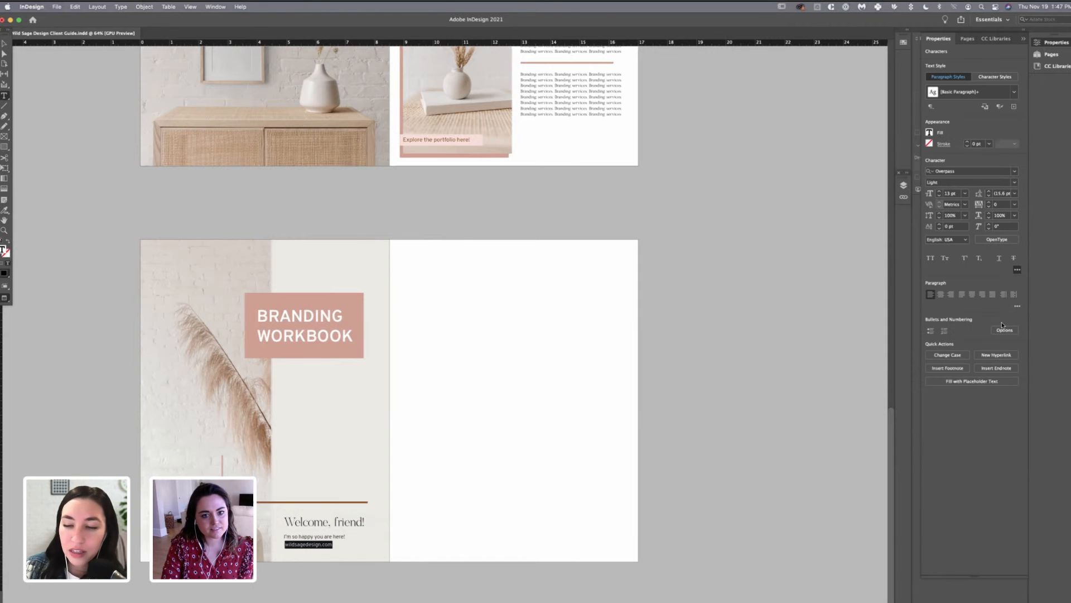
{"action": "key", "text": "Escape"}
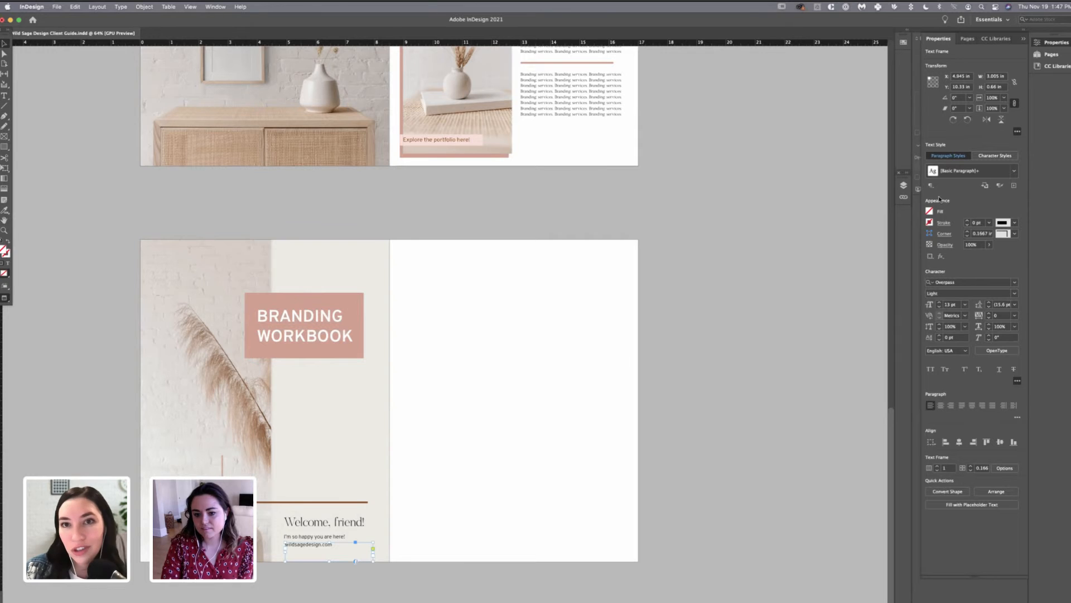
- Enlarge the line "I'm so happy you are here!" to 14 pt
{"action": "left_click", "coordinate": [466, 138]}
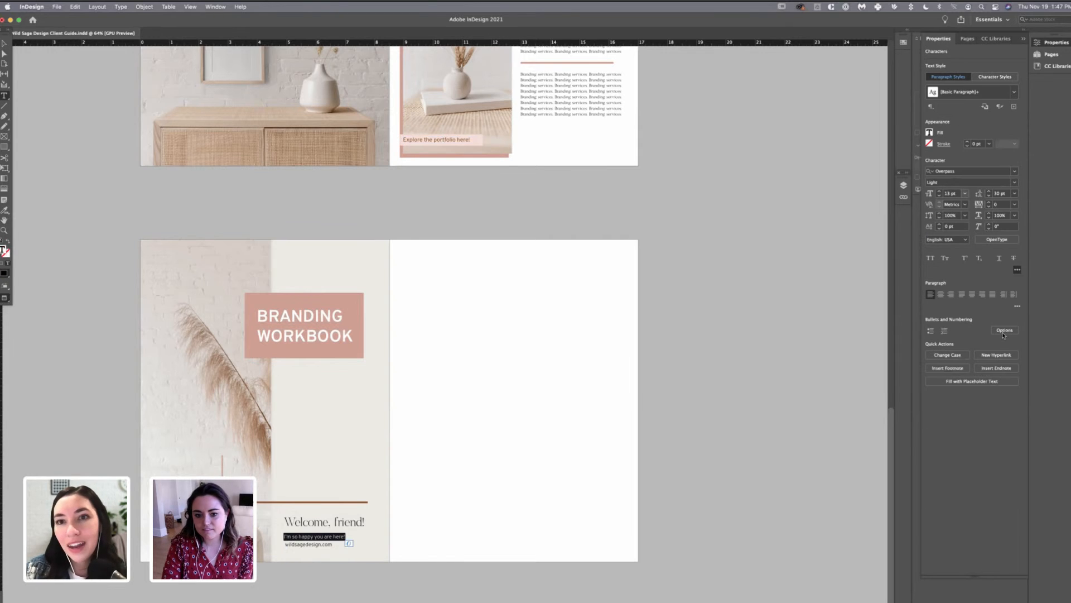
{"action": "key", "text": "super+shift+period"}
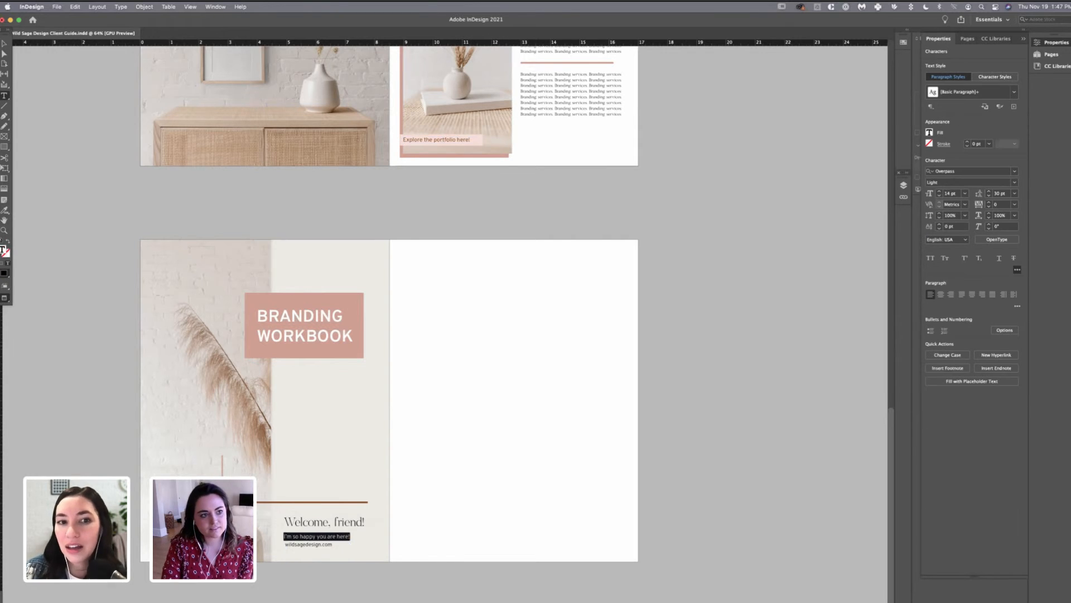
{"action": "left_click", "coordinate": [5, 44]}
{"action": "left_click", "coordinate": [41, 77]}
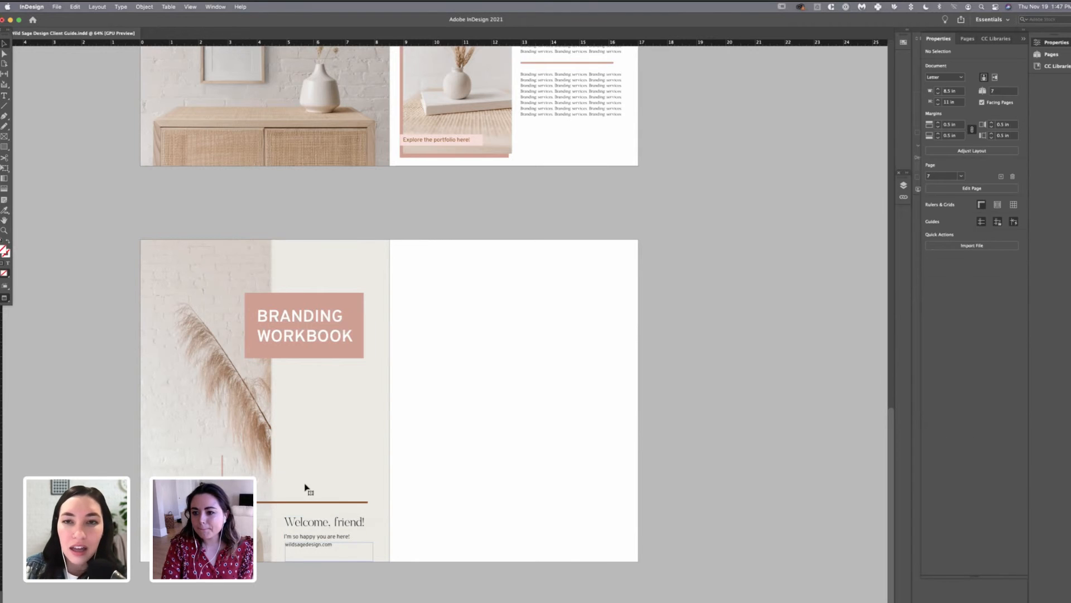
- Enlarge the website address to 14 pt and align its frame with the left edge of the welcome text
{"action": "triple_click", "coordinate": [308, 544]}
{"action": "key", "text": "super+shift+period"}
{"action": "key", "text": "Escape"}
{"action": "key", "text": "super+shift+a"}
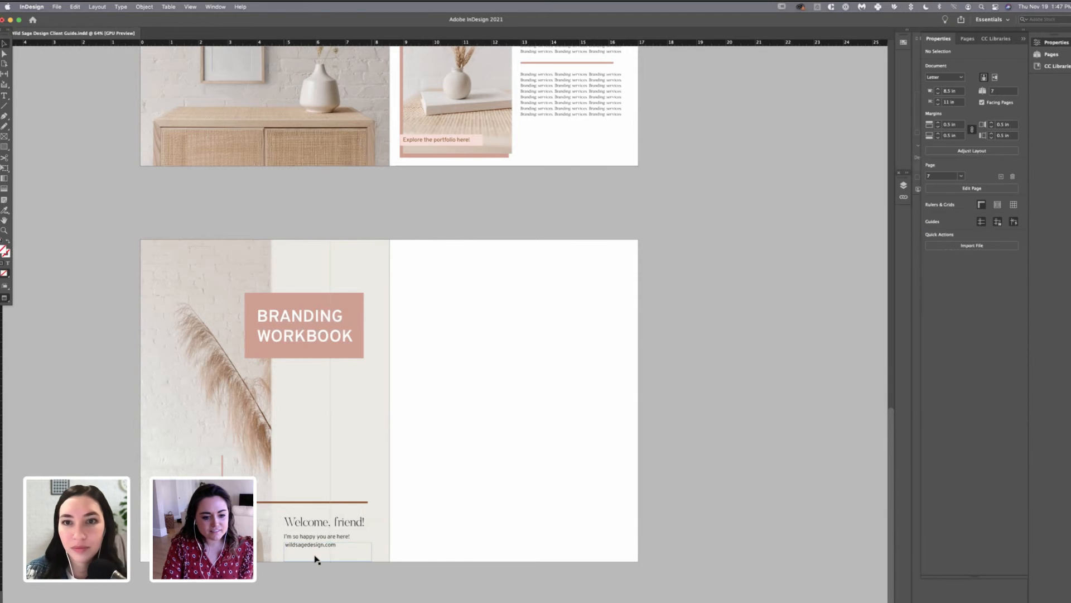
{"action": "left_click_drag", "start_coordinate": [306, 548], "coordinate": [305, 548]}
{"action": "left_click", "coordinate": [813, 238]}
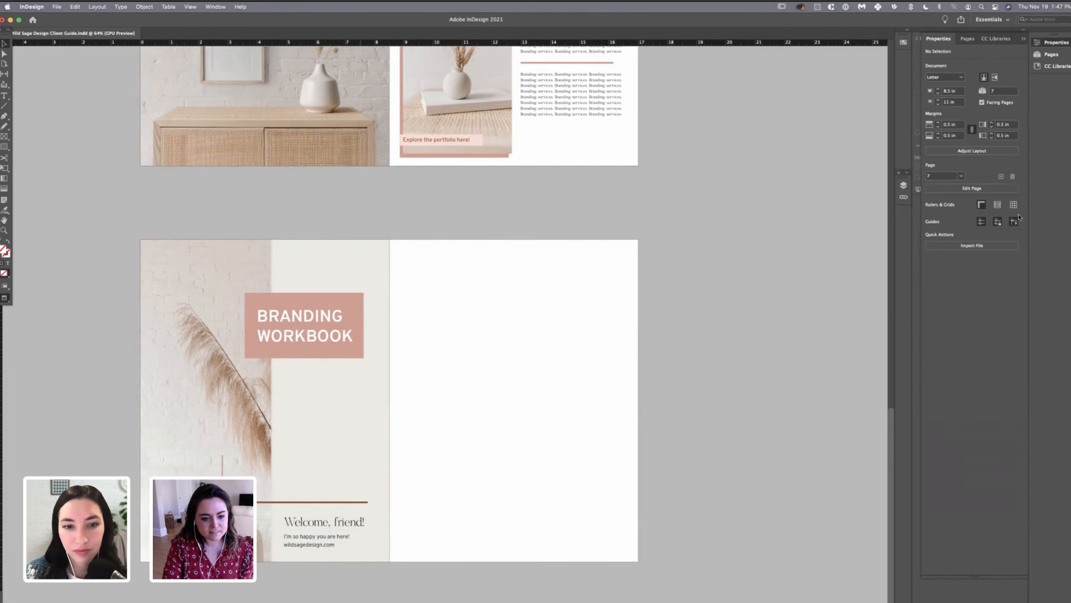
- Try colouring the website address with the pink R=217 G=157 swatch from the Wild Sage Warm group
{"action": "triple_click", "coordinate": [331, 546]}
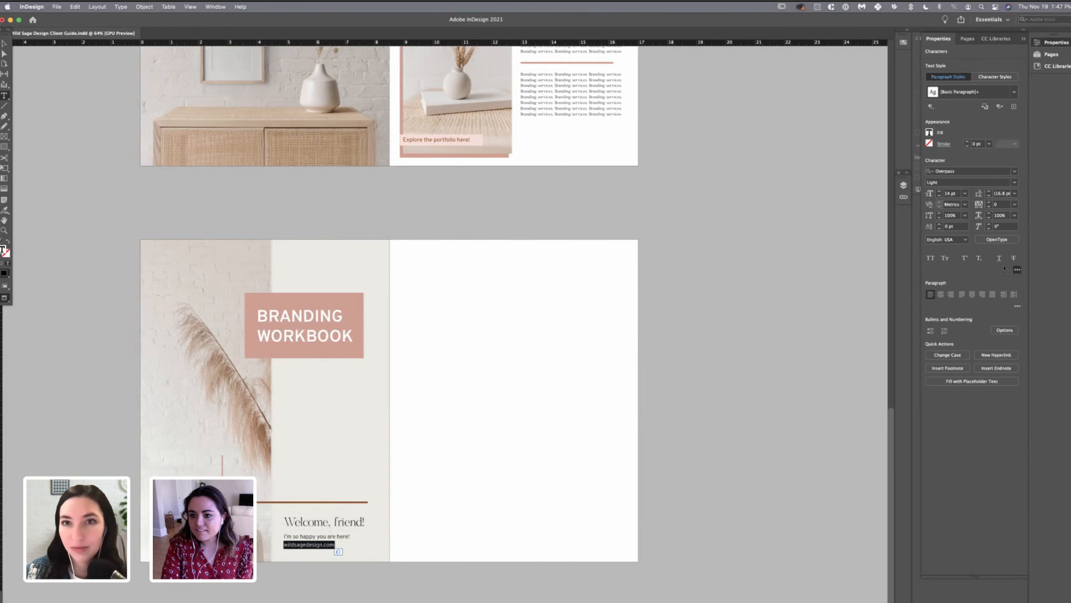
{"action": "left_click", "coordinate": [929, 133]}
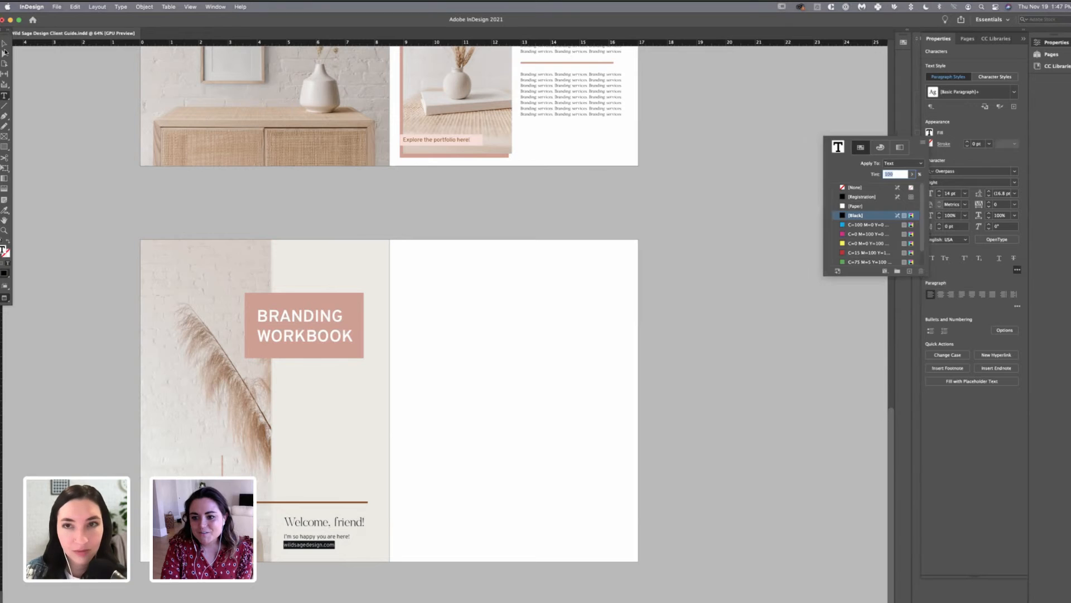
{"action": "scroll", "coordinate": [875, 225], "scroll_direction": "down", "scroll_amount": 2}
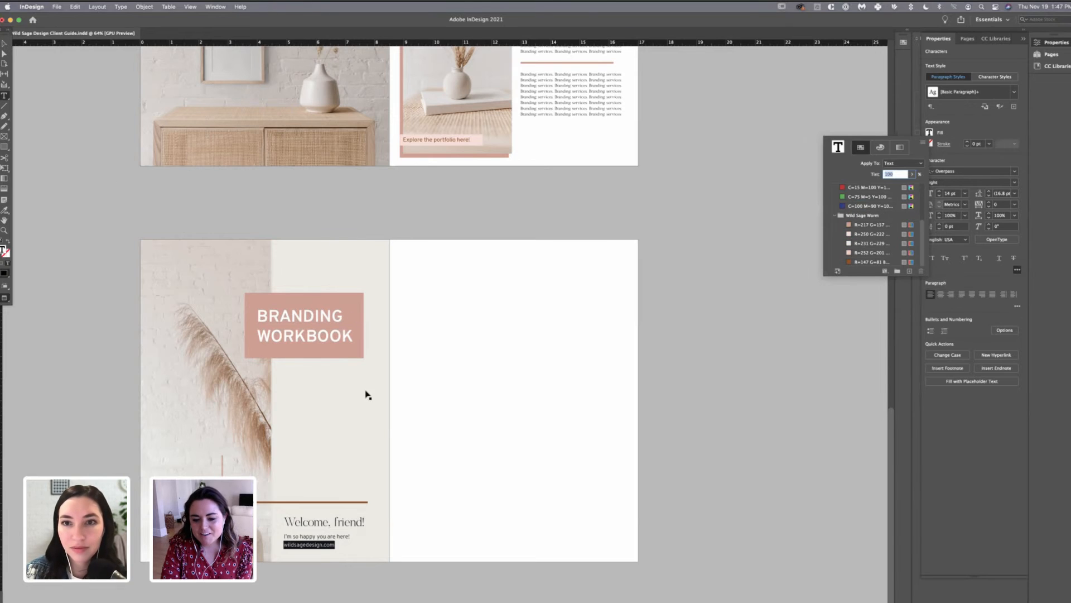
{"action": "left_click", "coordinate": [872, 225]}
{"action": "key", "text": "Escape"}
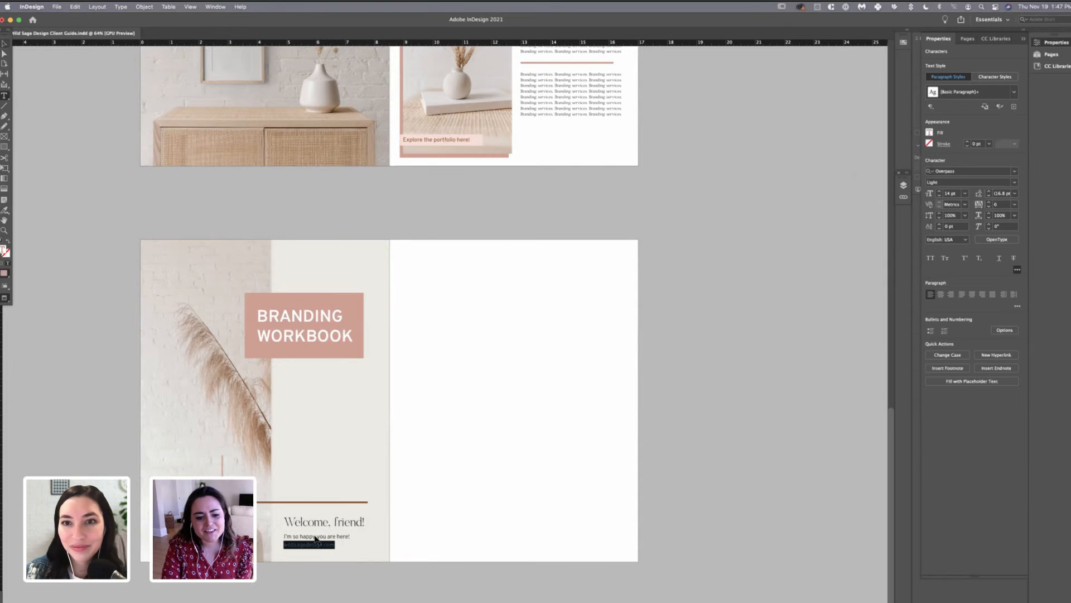
{"action": "key", "text": "Escape"}
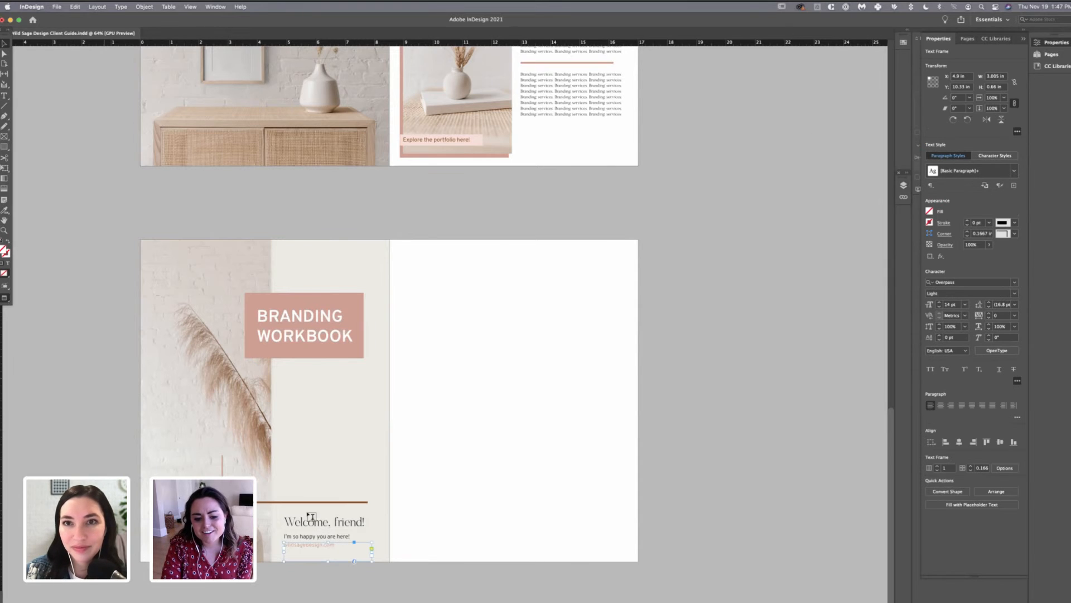
- Try colouring the website address with the R=231 G=229 swatch and with the [Paper] swatch
{"action": "scroll", "coordinate": [308, 514], "scroll_direction": "up", "scroll_amount": 4}
{"action": "triple_click", "coordinate": [361, 581]}
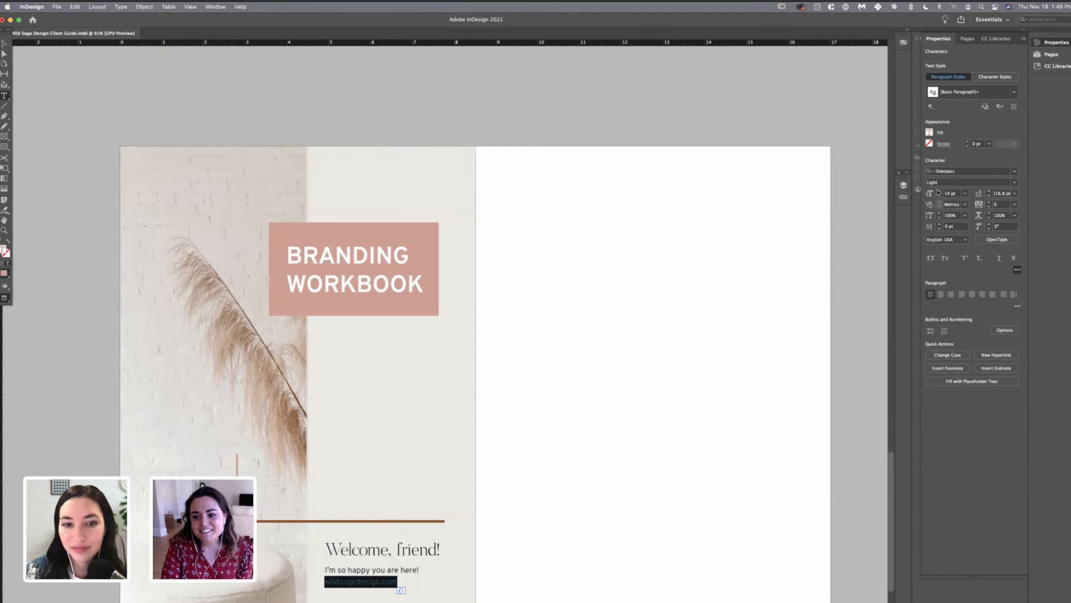
{"action": "left_click", "coordinate": [929, 132]}
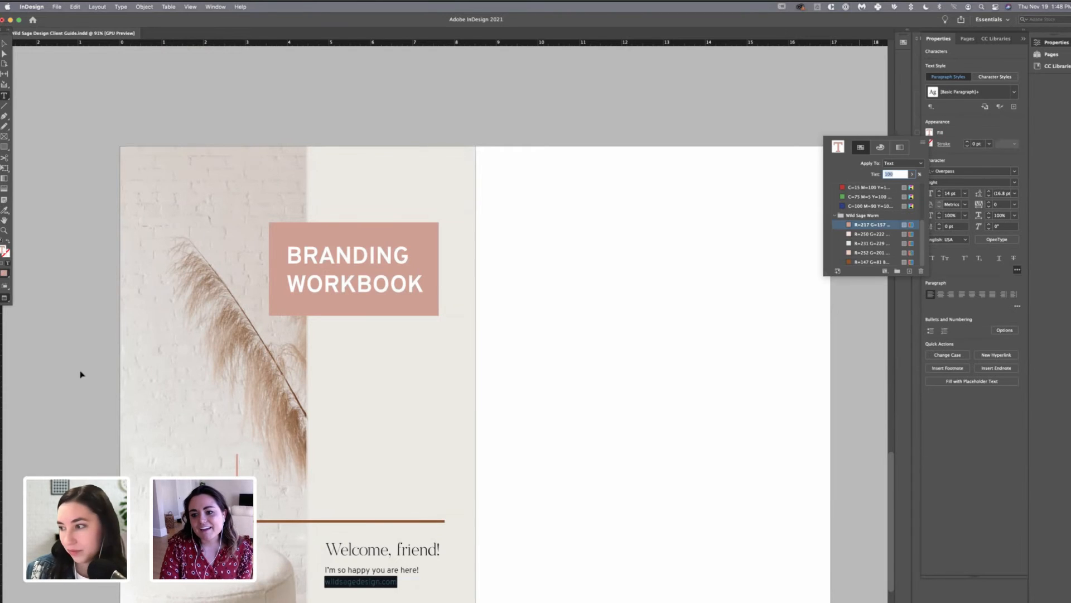
{"action": "left_click", "coordinate": [865, 243]}
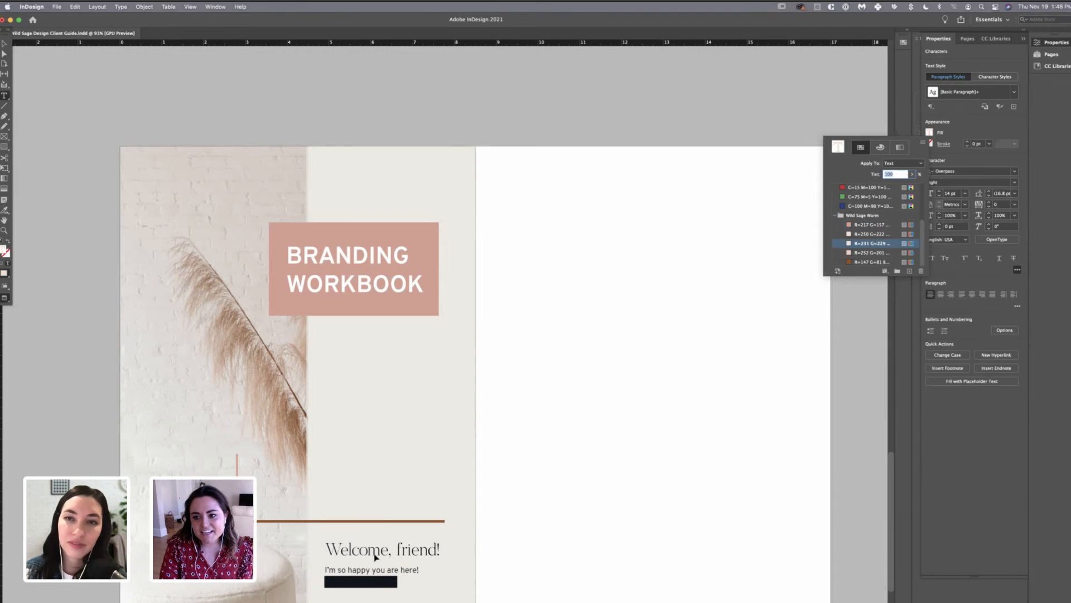
{"action": "scroll", "coordinate": [874, 229], "scroll_direction": "up", "scroll_amount": 5}
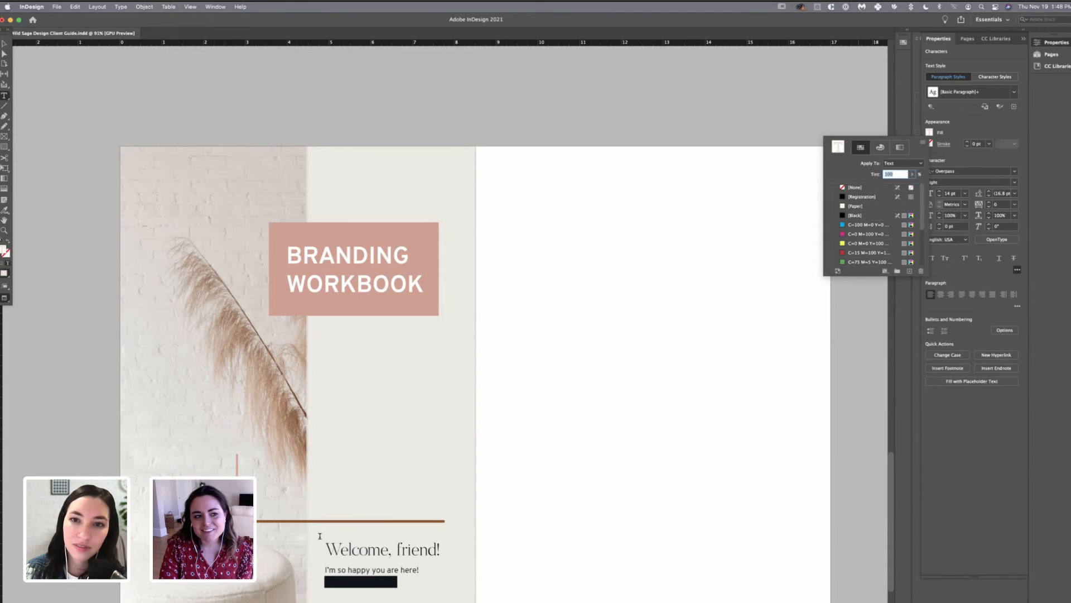
{"action": "left_click", "coordinate": [856, 205]}
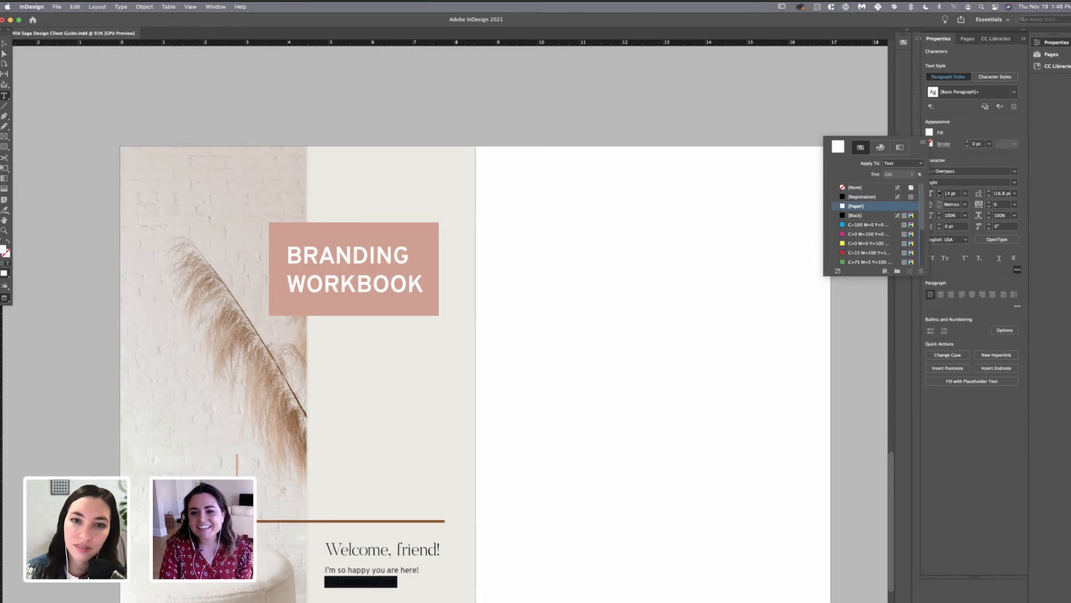
{"action": "left_click", "coordinate": [523, 180]}
{"action": "left_click", "coordinate": [5, 44]}
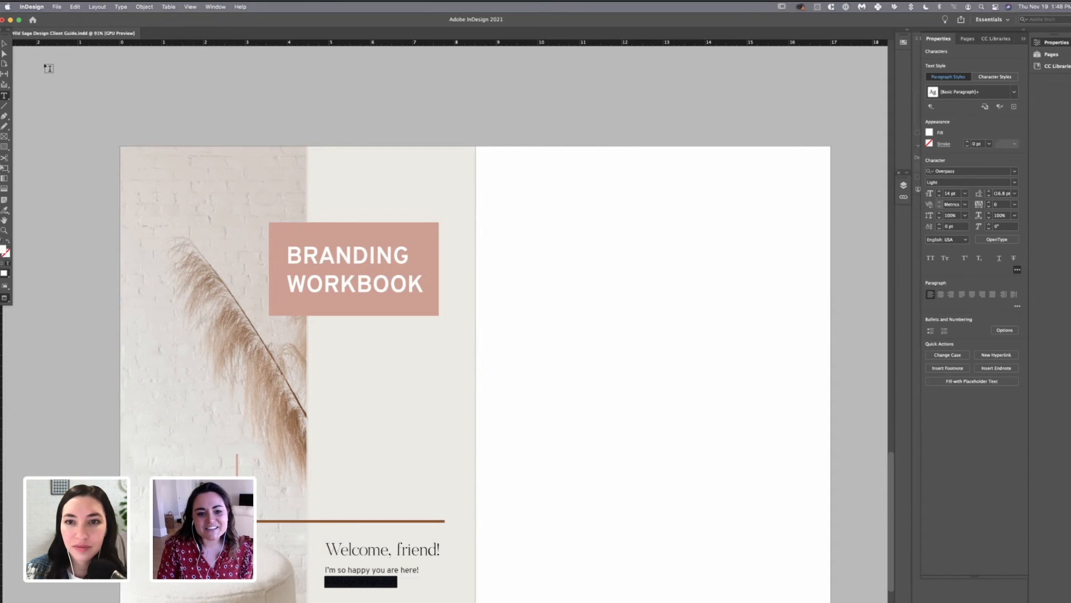
{"action": "left_click", "coordinate": [4, 44]}
{"action": "left_click", "coordinate": [82, 325]}
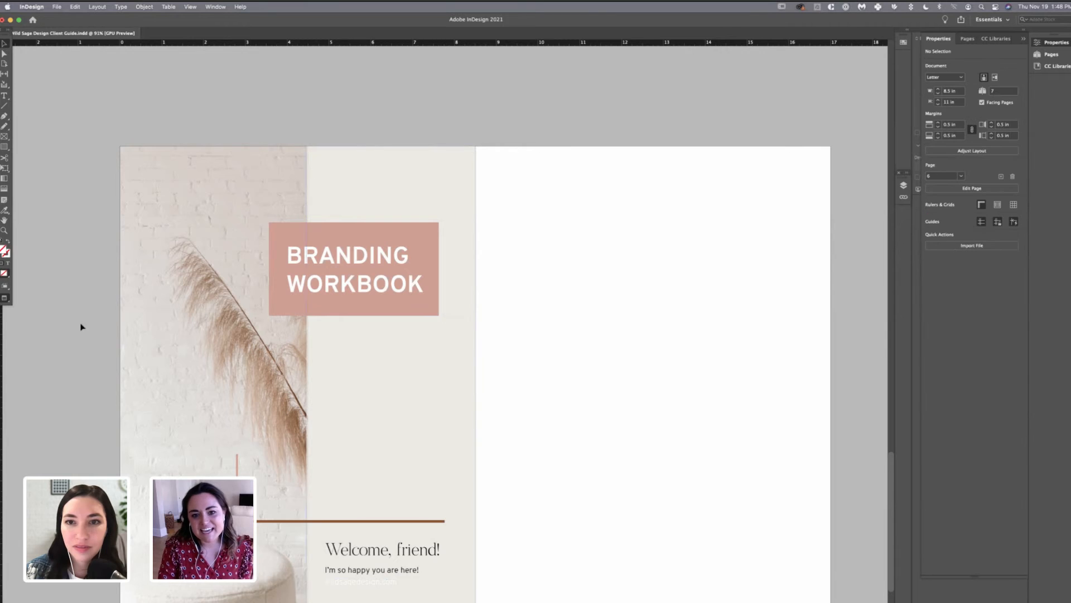
- Check the fonts of the EMAILS description and the "get to know me" heading on the earlier spreads, and return to the Branding Workbook page
{"action": "scroll", "coordinate": [318, 547], "scroll_direction": "up", "scroll_amount": 5}
{"action": "scroll", "coordinate": [316, 548], "scroll_direction": "up", "scroll_amount": 5}
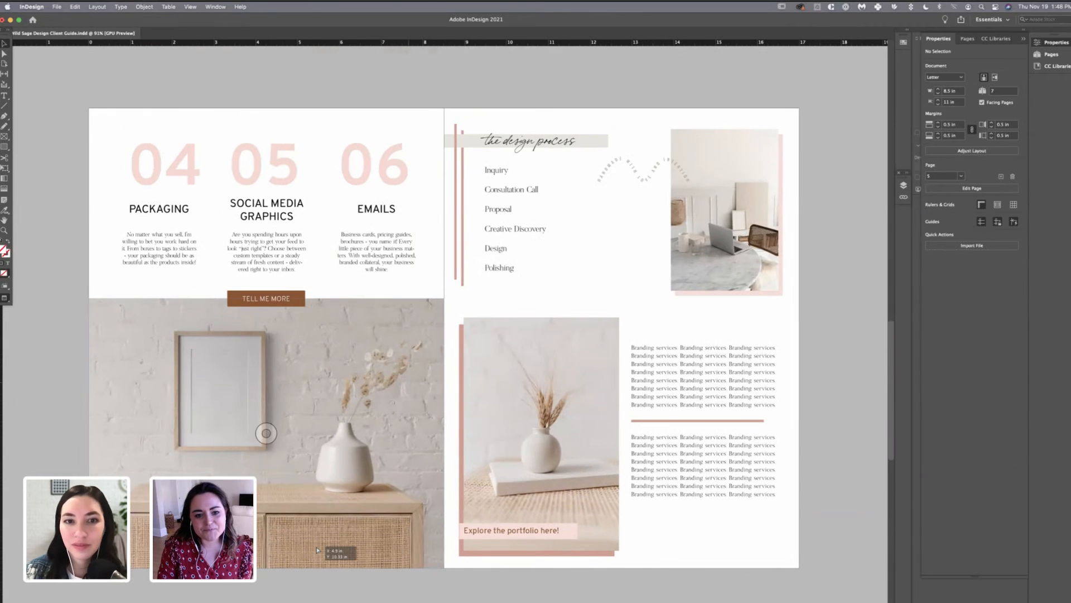
{"action": "scroll", "coordinate": [263, 433], "scroll_direction": "up", "scroll_amount": 1}
{"action": "double_click", "coordinate": [375, 267]}
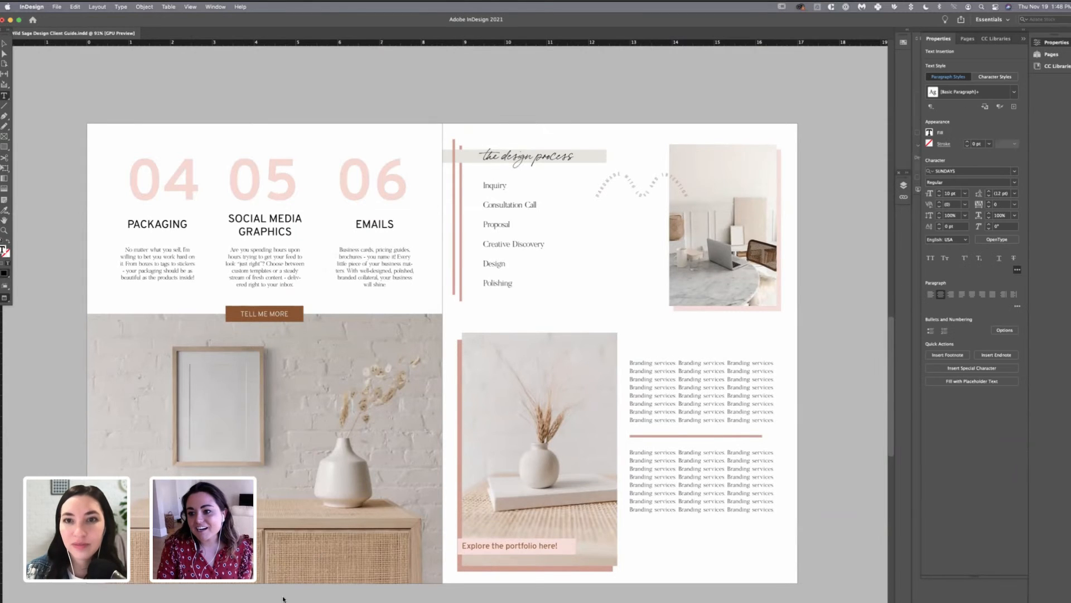
{"action": "key", "text": "ctrl+a"}
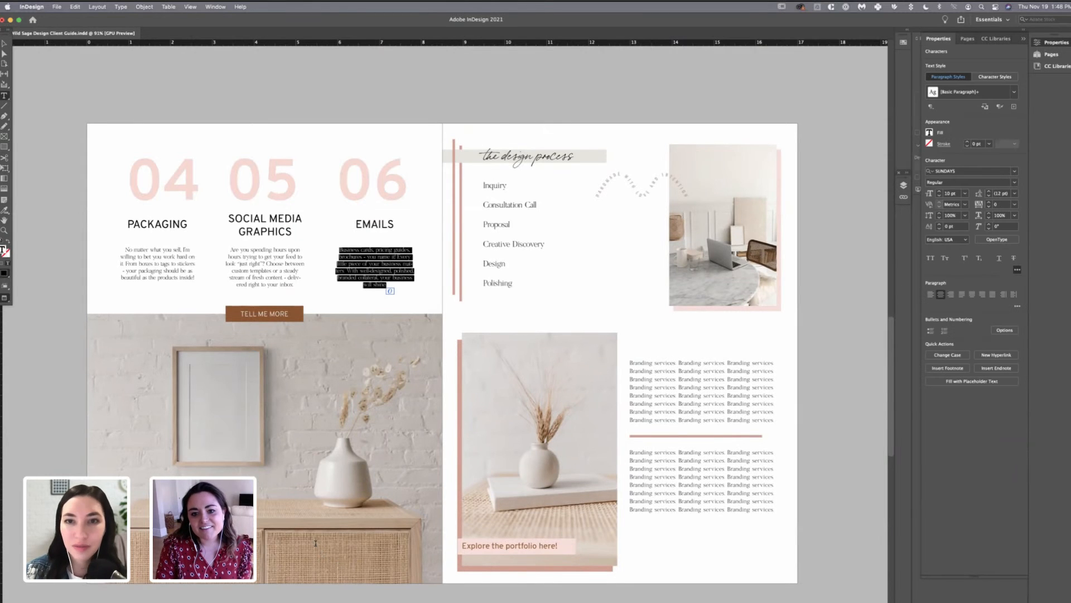
{"action": "scroll", "coordinate": [433, 437], "scroll_direction": "up", "scroll_amount": 1}
{"action": "scroll", "coordinate": [443, 324], "scroll_direction": "up", "scroll_amount": 10}
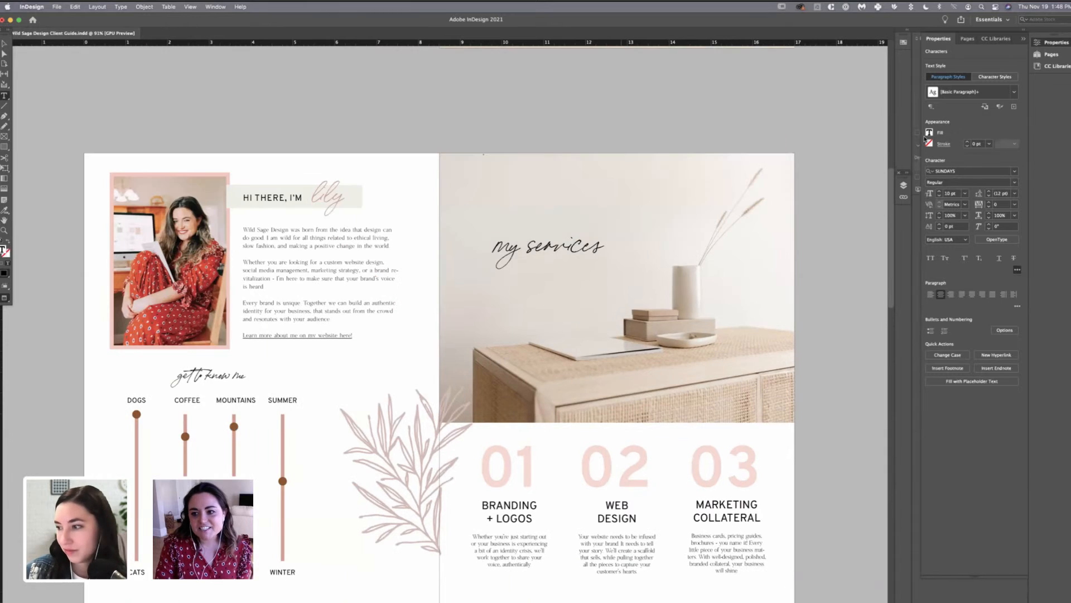
{"action": "left_click_drag", "start_coordinate": [183, 375], "coordinate": [224, 378]}
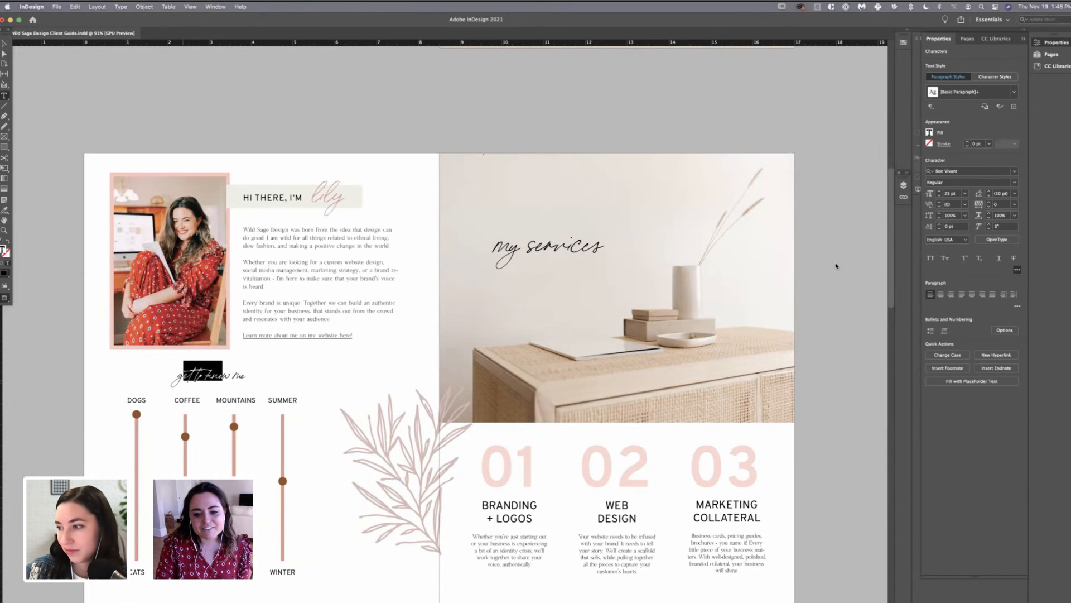
{"action": "scroll", "coordinate": [881, 223], "scroll_direction": "down", "scroll_amount": 2}
{"action": "scroll", "coordinate": [881, 222], "scroll_direction": "down", "scroll_amount": 2}
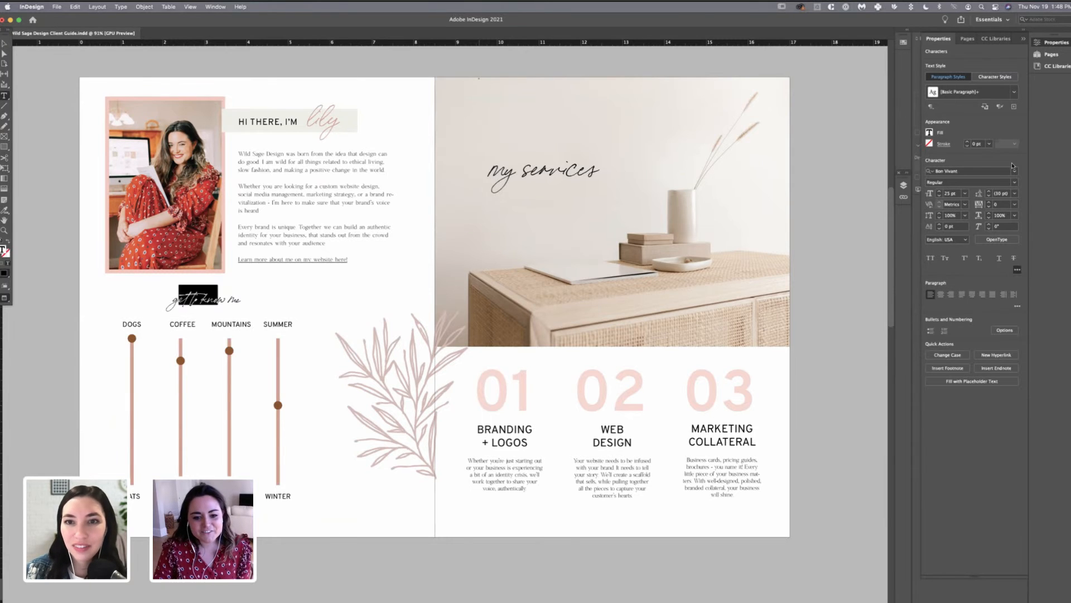
{"action": "scroll", "coordinate": [863, 296], "scroll_direction": "down", "scroll_amount": 15}
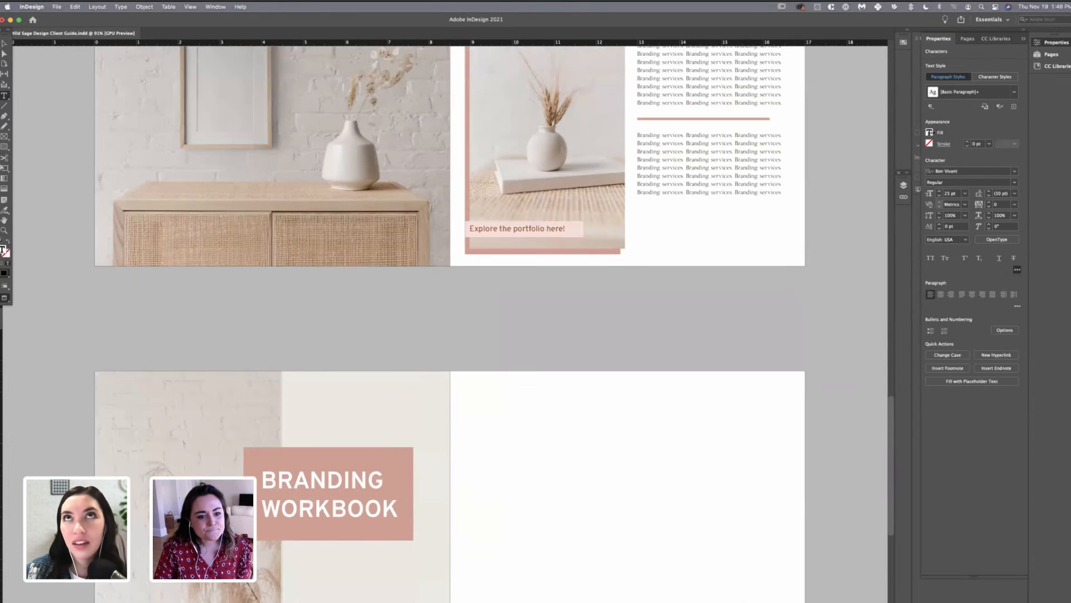
{"action": "key", "text": "Escape"}
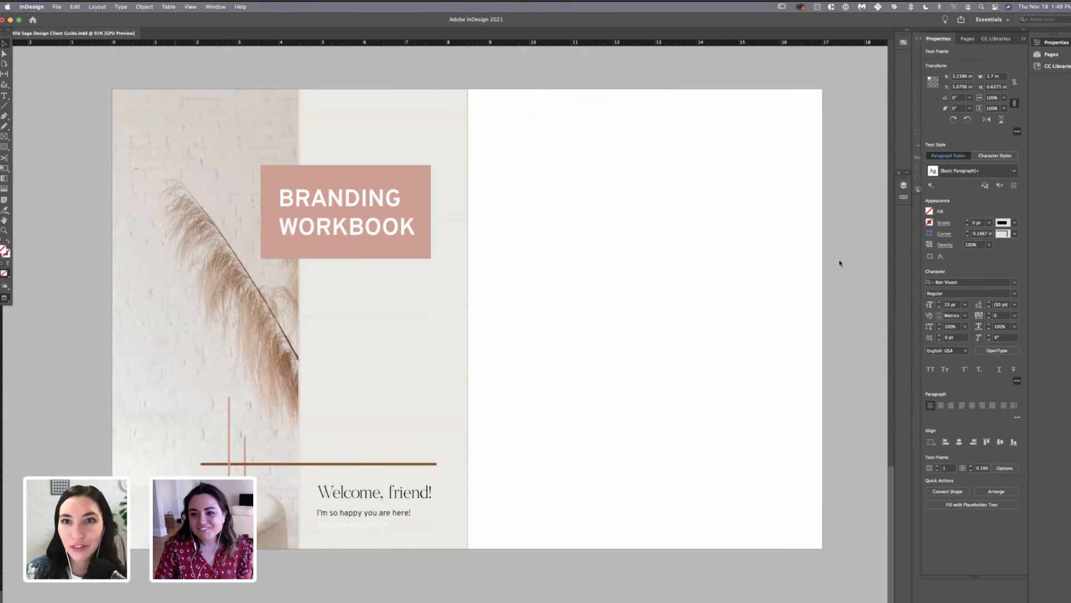
{"action": "left_click", "coordinate": [859, 241]}
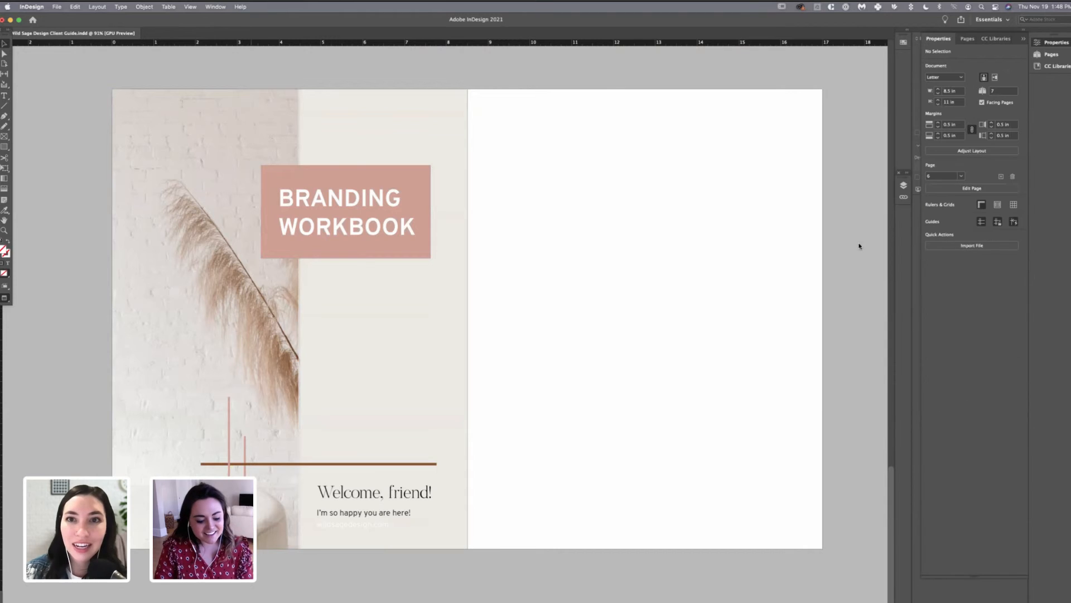
- Move the cream overlay rectangle on the Branding Workbook page to X 4.25 in and widen it to the page's inner edge
{"action": "key", "text": "super+z"}
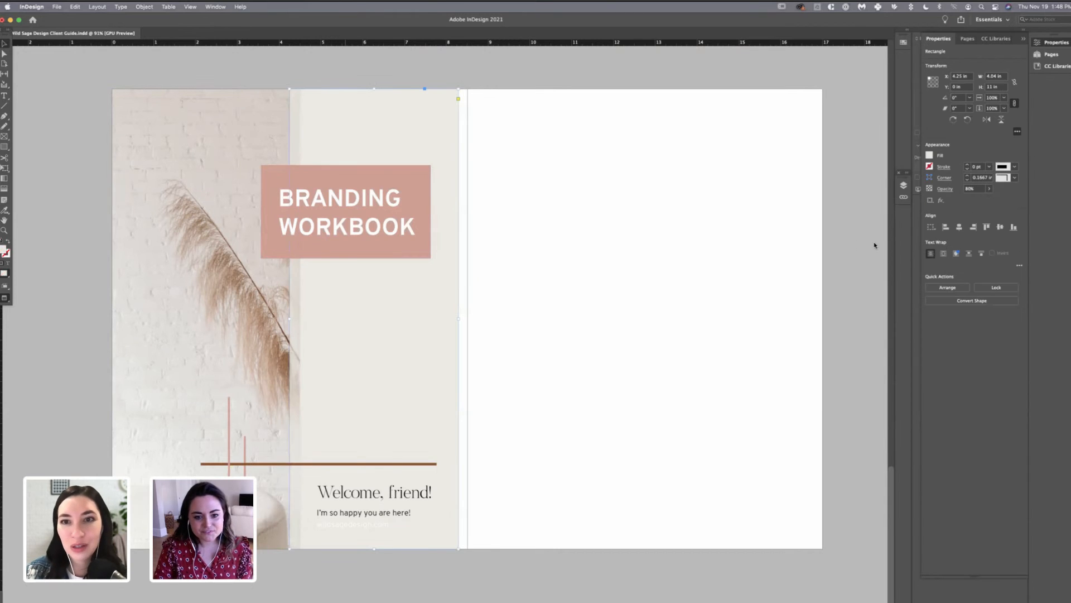
{"action": "key", "text": "super+z"}
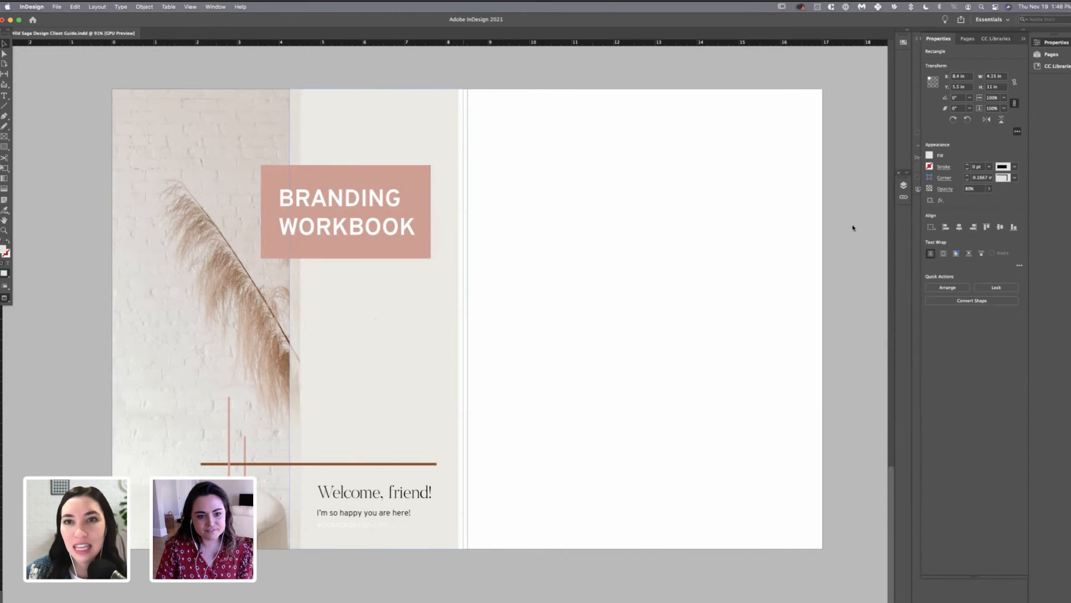
{"action": "key", "text": "super+z"}
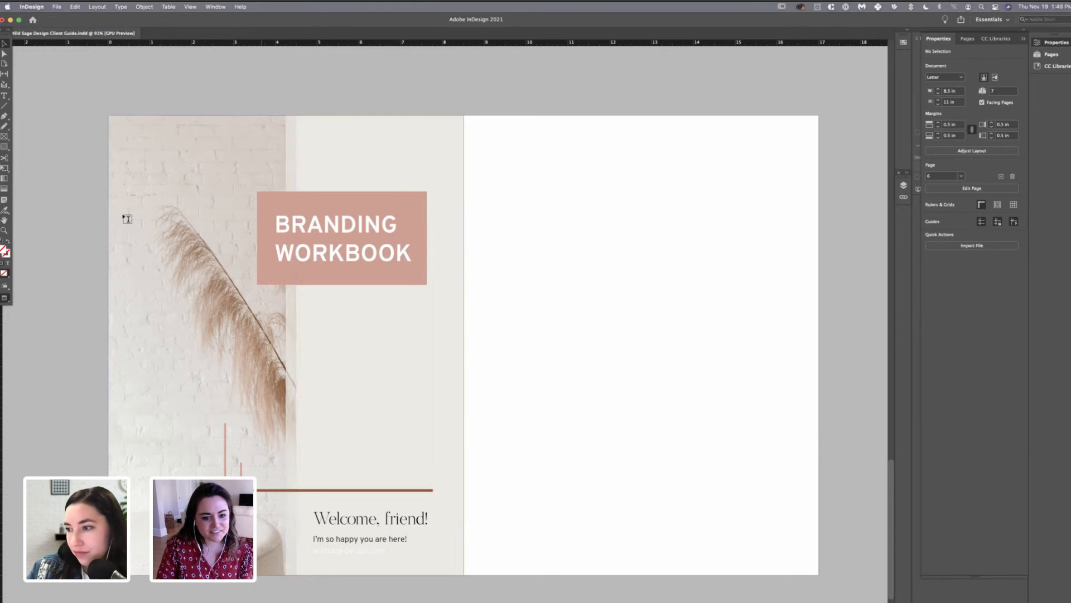
- Shorten the brown line above the welcome text from its outer end so it starts at X 2.46 in
{"action": "left_click", "coordinate": [310, 490]}
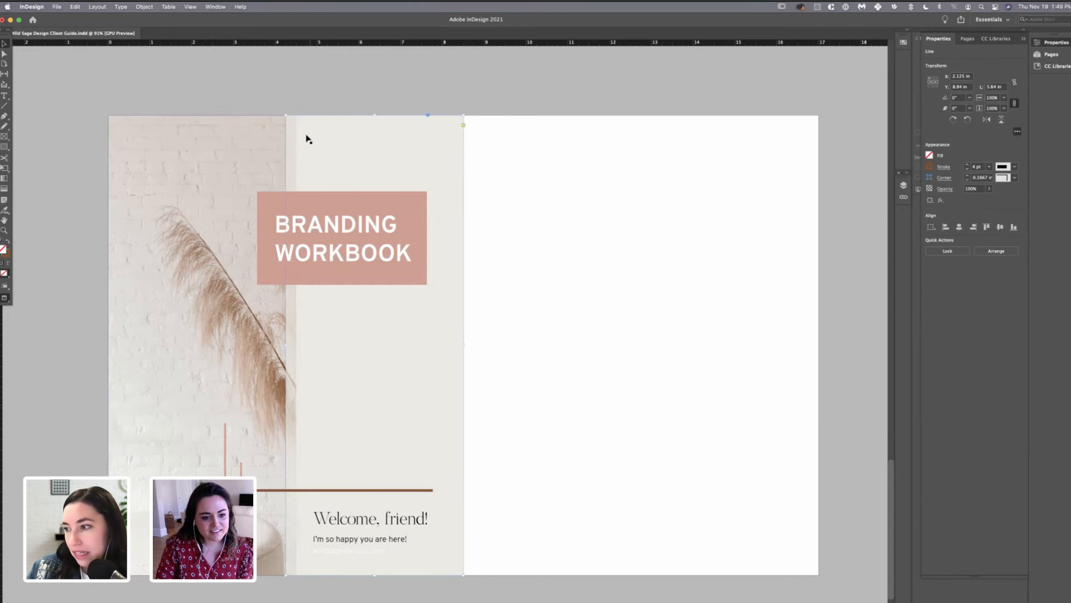
{"action": "left_click", "coordinate": [670, 210]}
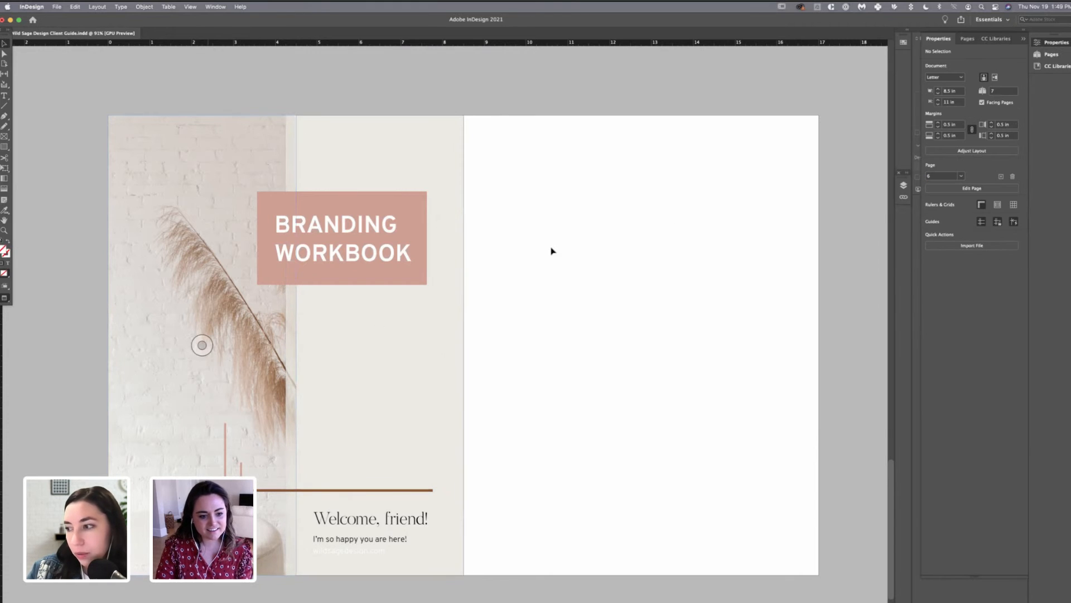
{"action": "key", "text": "super+z"}
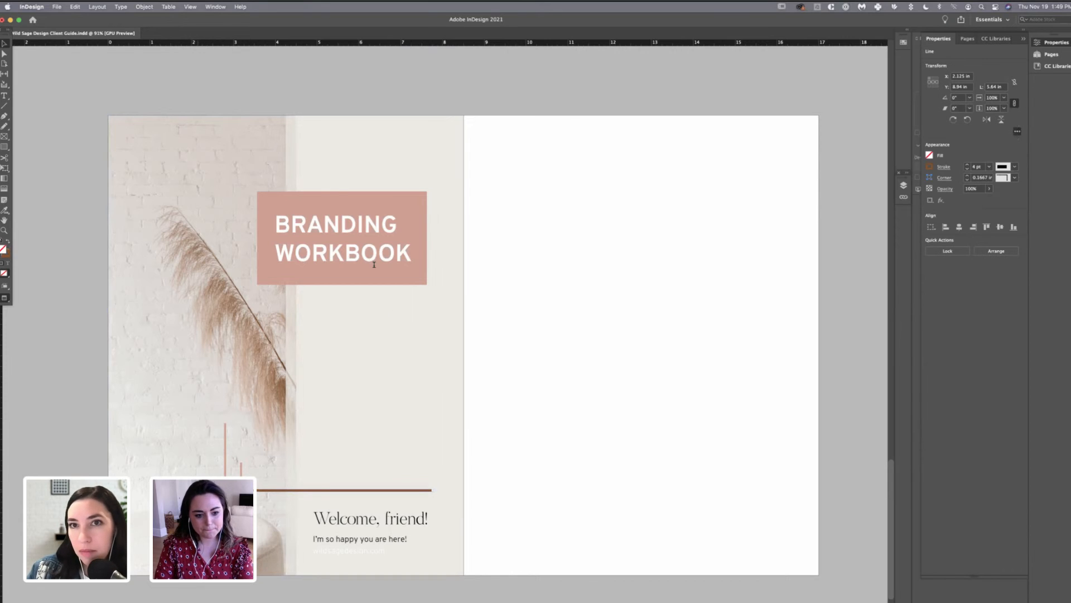
{"action": "left_click", "coordinate": [388, 281]}
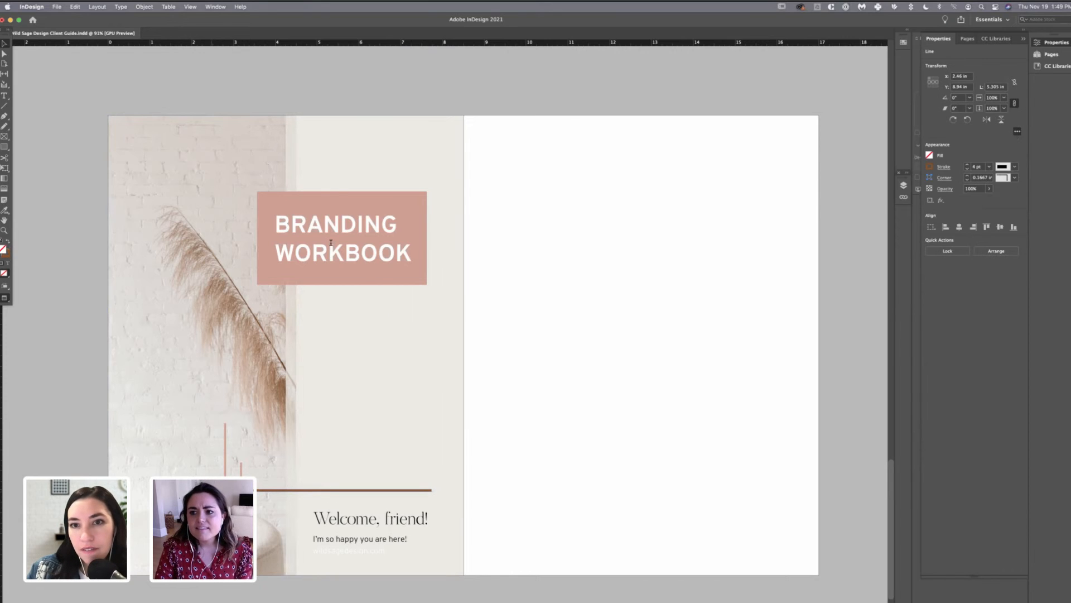
- Colour the website address under the welcome text with the pink R=217 G=157 swatch
{"action": "left_click", "coordinate": [967, 38]}
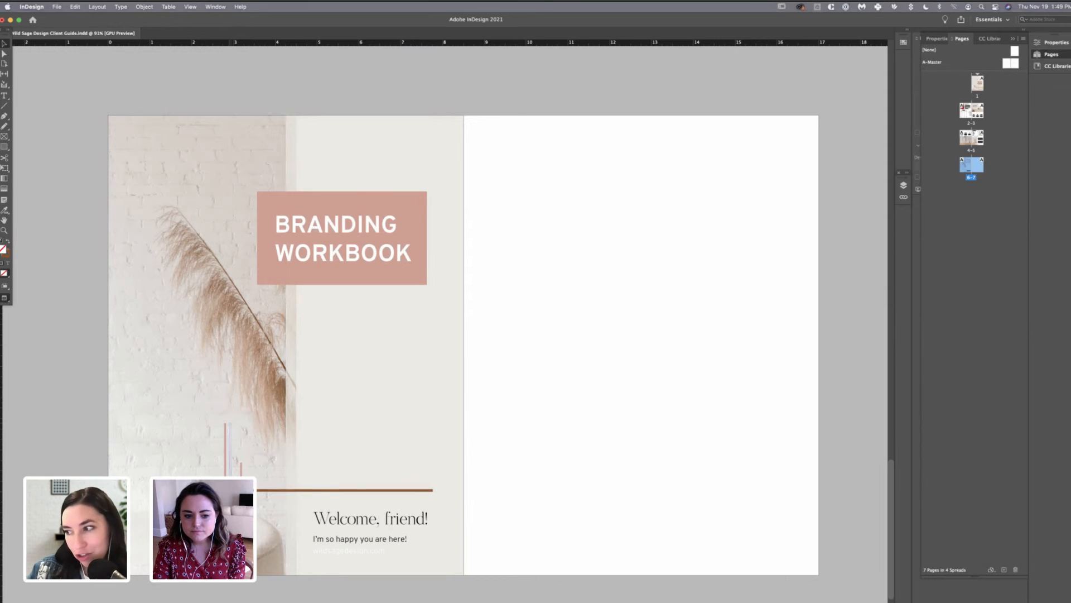
{"action": "left_click", "coordinate": [5, 44]}
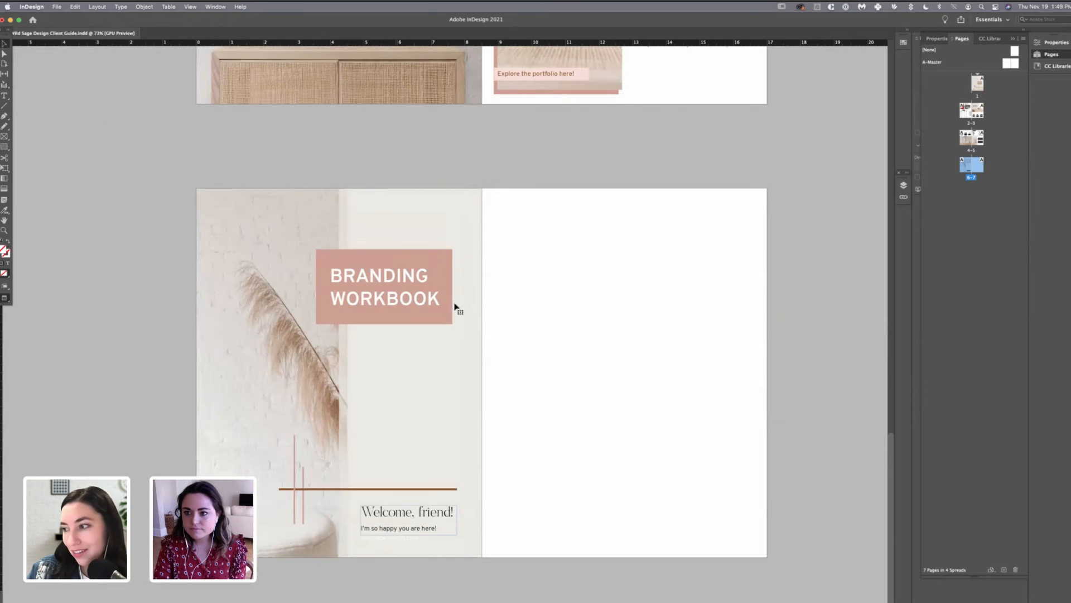
{"action": "triple_click", "coordinate": [389, 538]}
{"action": "left_click", "coordinate": [937, 39]}
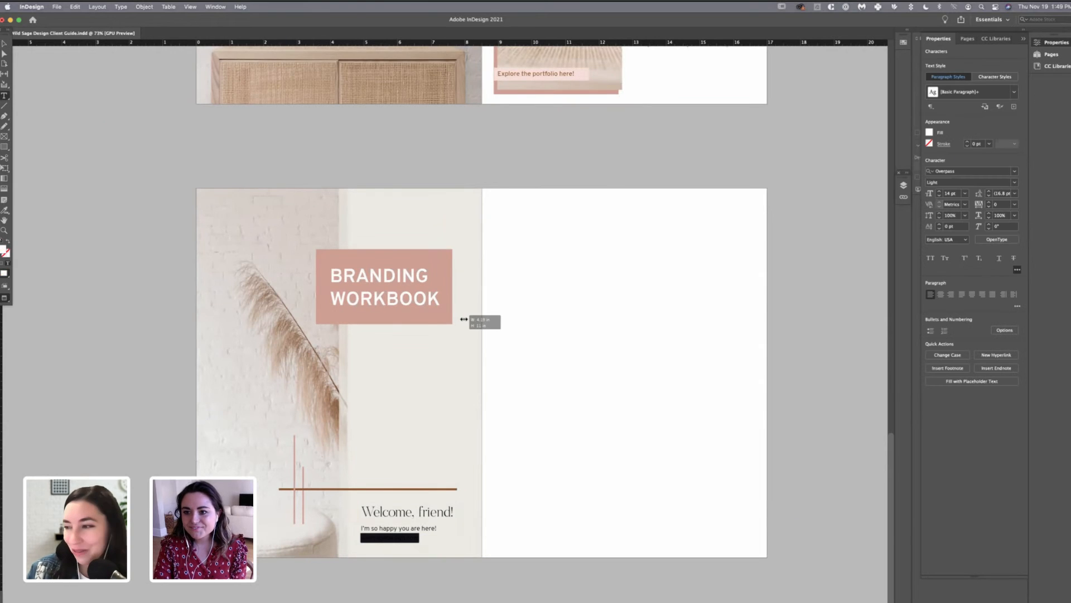
{"action": "left_click", "coordinate": [930, 132]}
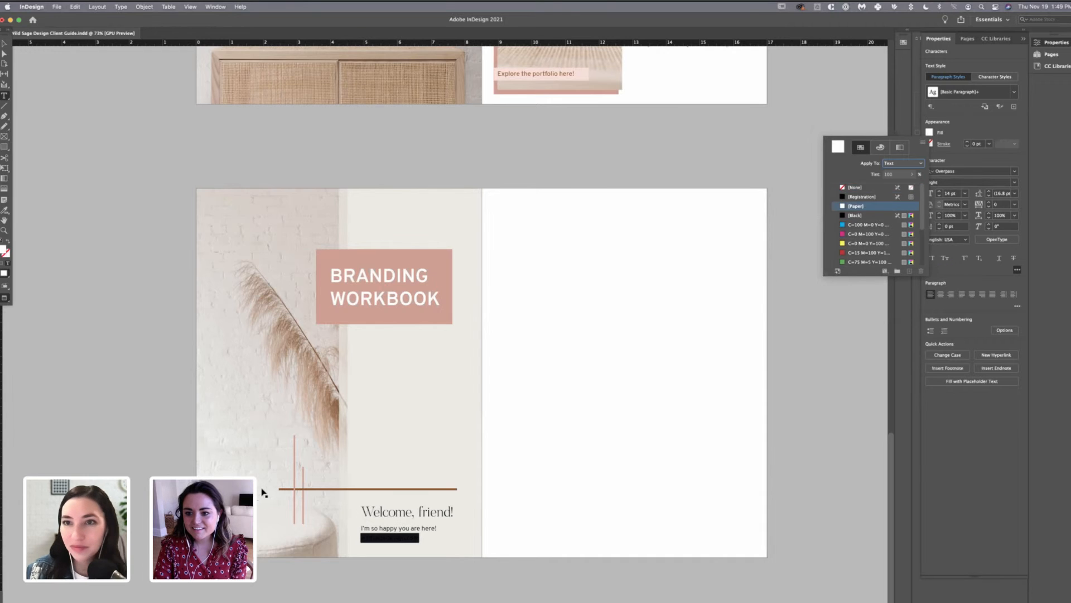
{"action": "left_click", "coordinate": [866, 225]}
{"action": "key", "text": "Escape"}
{"action": "key", "text": "Escape"}
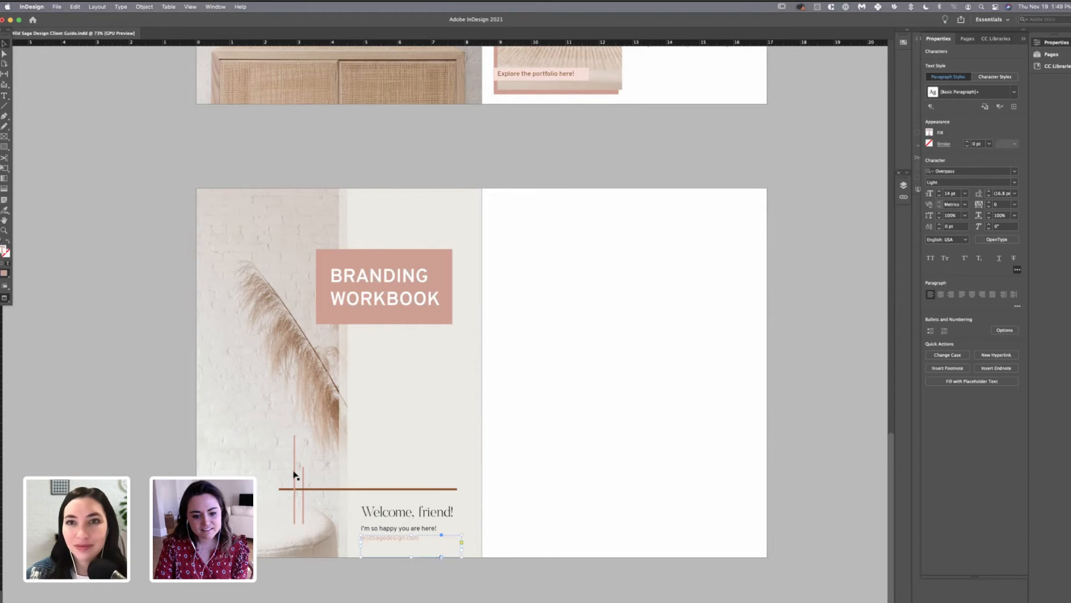
{"action": "left_click", "coordinate": [179, 497]}
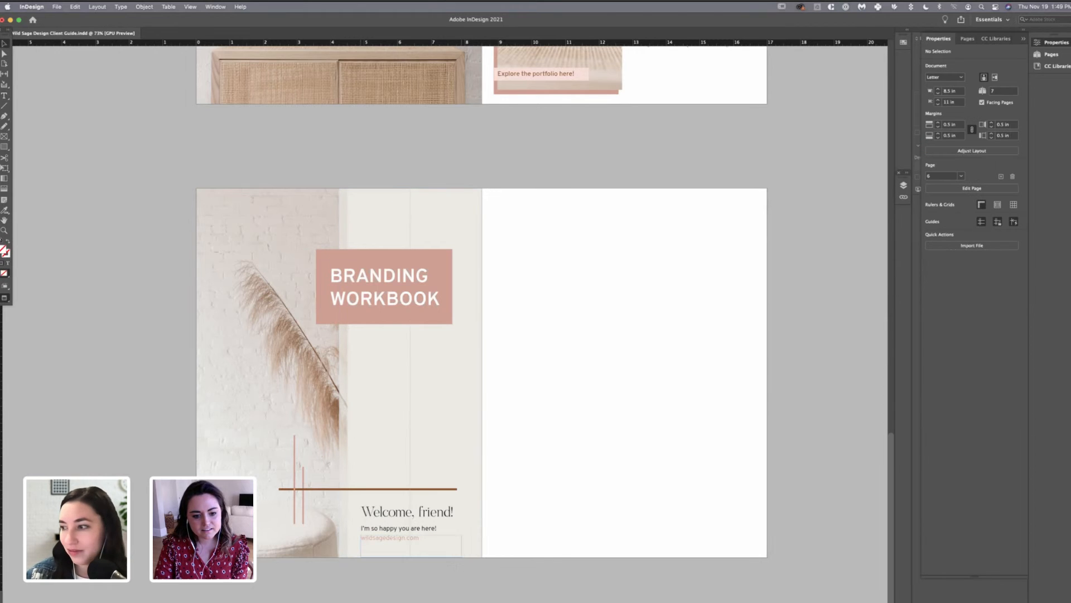
- Try indenting the line "I'm so happy you are here!" with a leading space, and remove the space again
{"action": "left_click", "coordinate": [411, 546]}
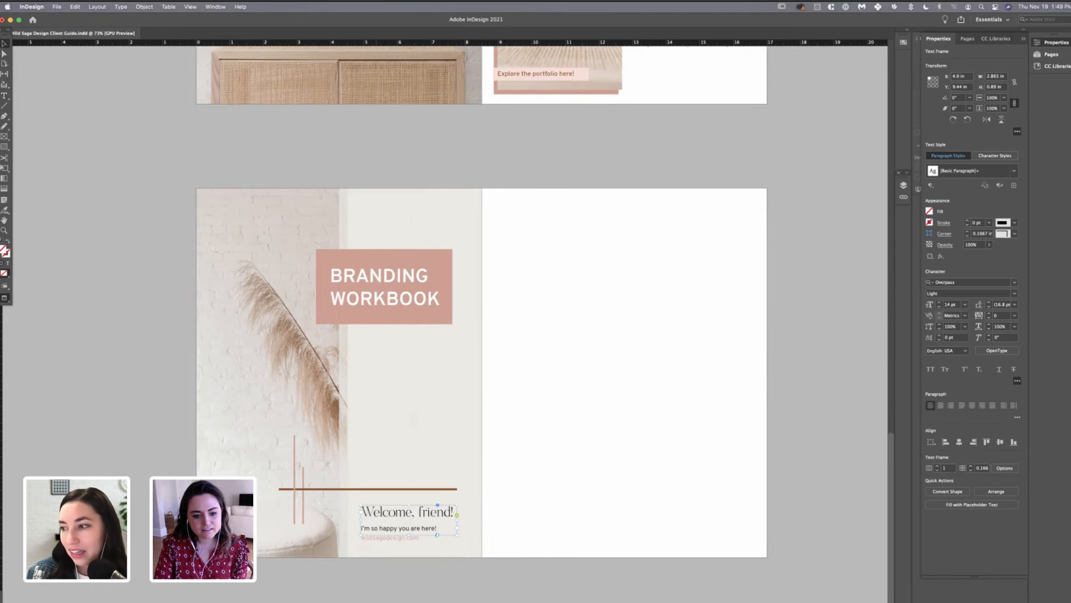
{"action": "double_click", "coordinate": [383, 527]}
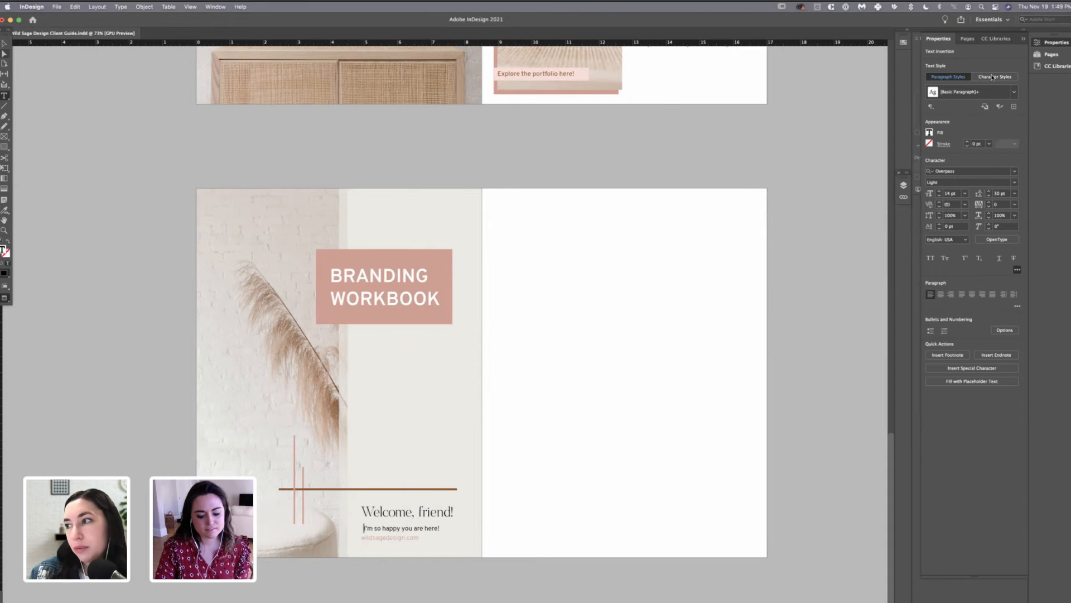
{"action": "key", "text": "BackSpace"}
{"action": "key", "text": "BackSpace"}
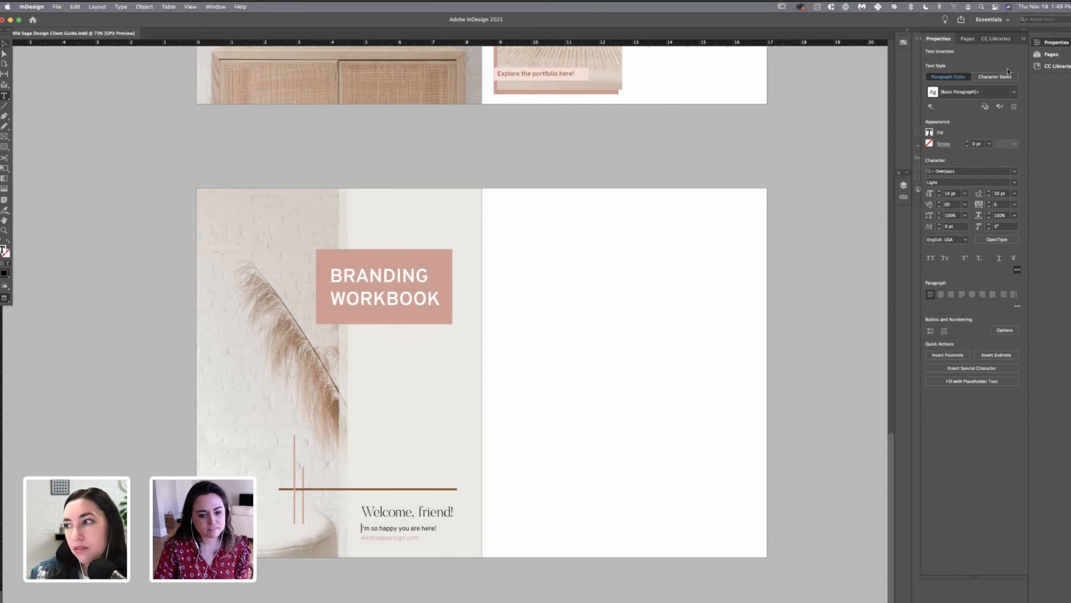
- Nudge the "Welcome, friend!" text frame left to X 4.76 in
{"action": "key", "text": "Escape"}
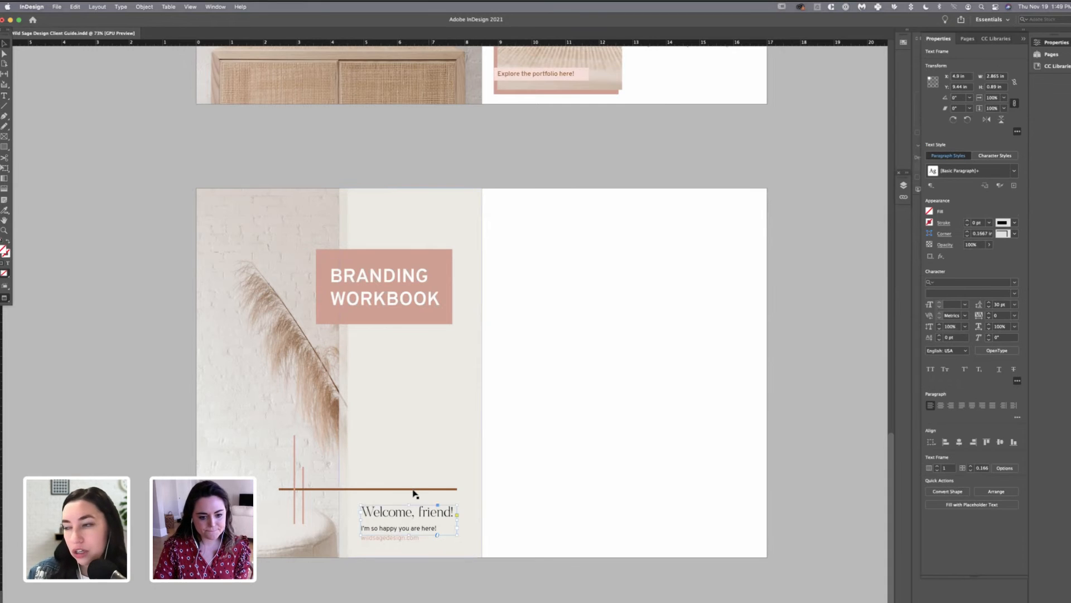
{"action": "key", "text": "shift+Left"}
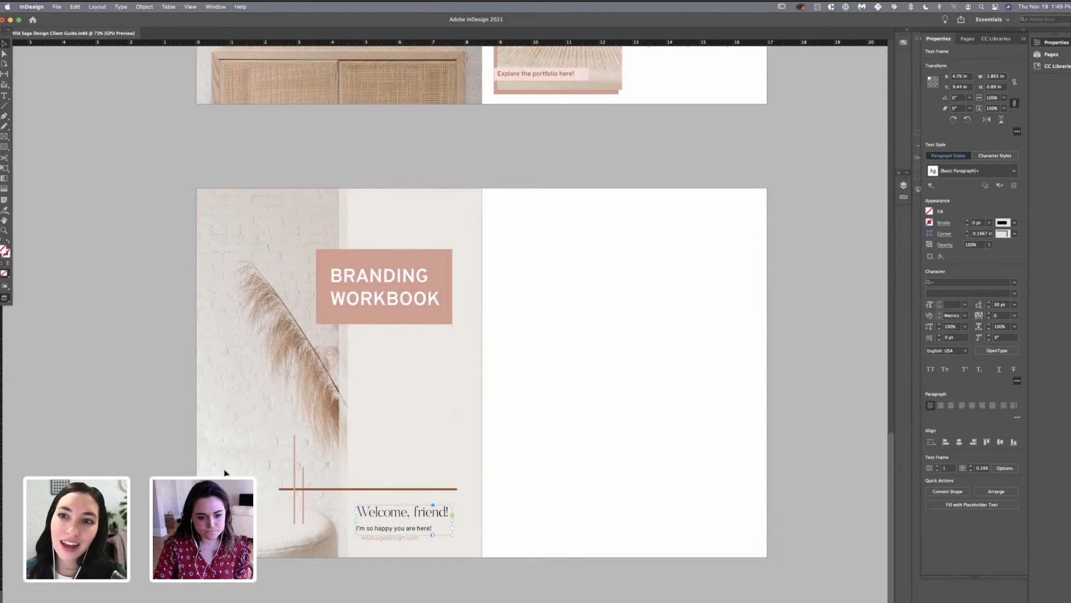
{"action": "left_click", "coordinate": [226, 473]}
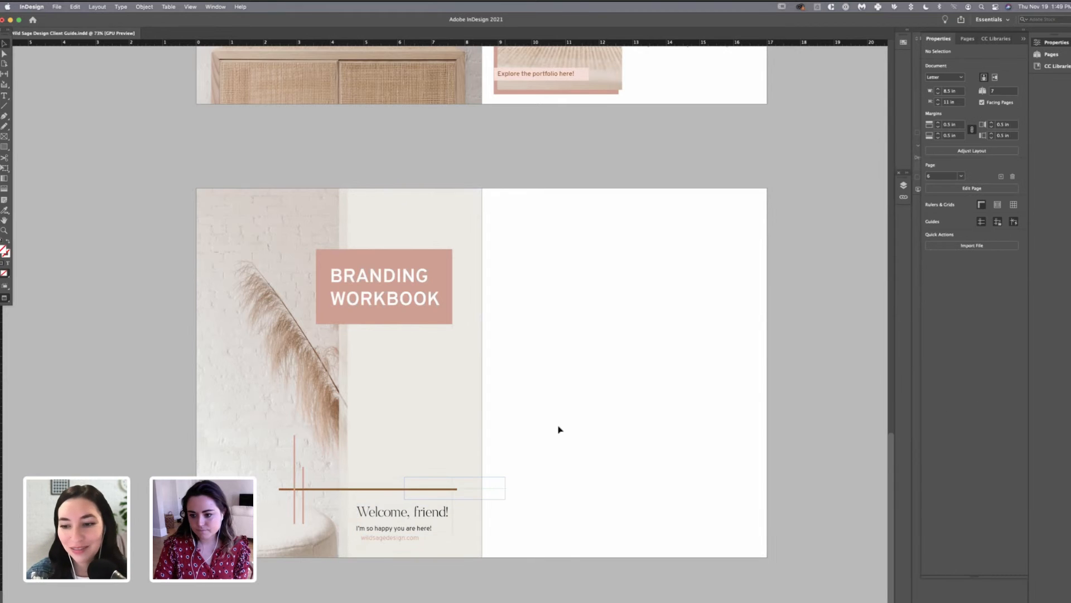
- Try placing the website address frame above the brown line at X 4.76 in, Y 8.61 in, with right-aligned text
{"action": "key", "text": "super+z"}
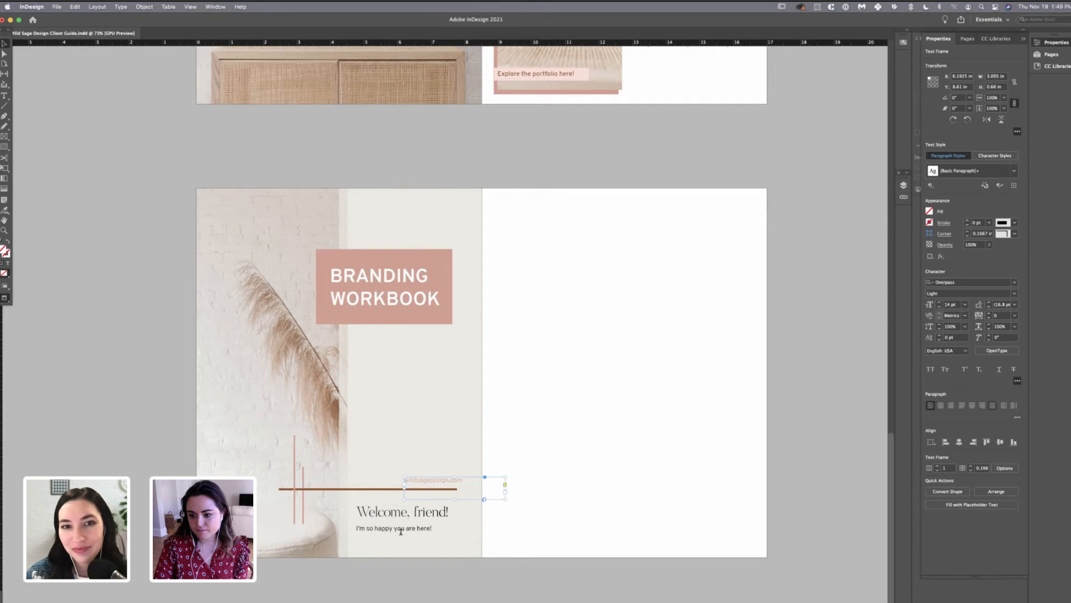
{"action": "key", "text": "super+z"}
{"action": "key", "text": "super+z"}
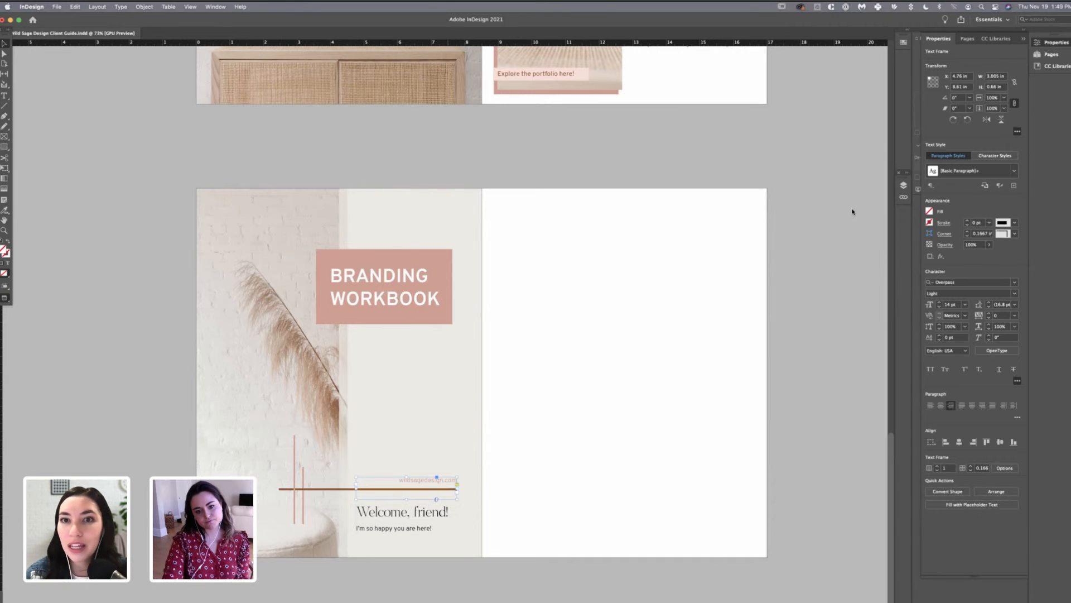
{"action": "left_click", "coordinate": [863, 246]}
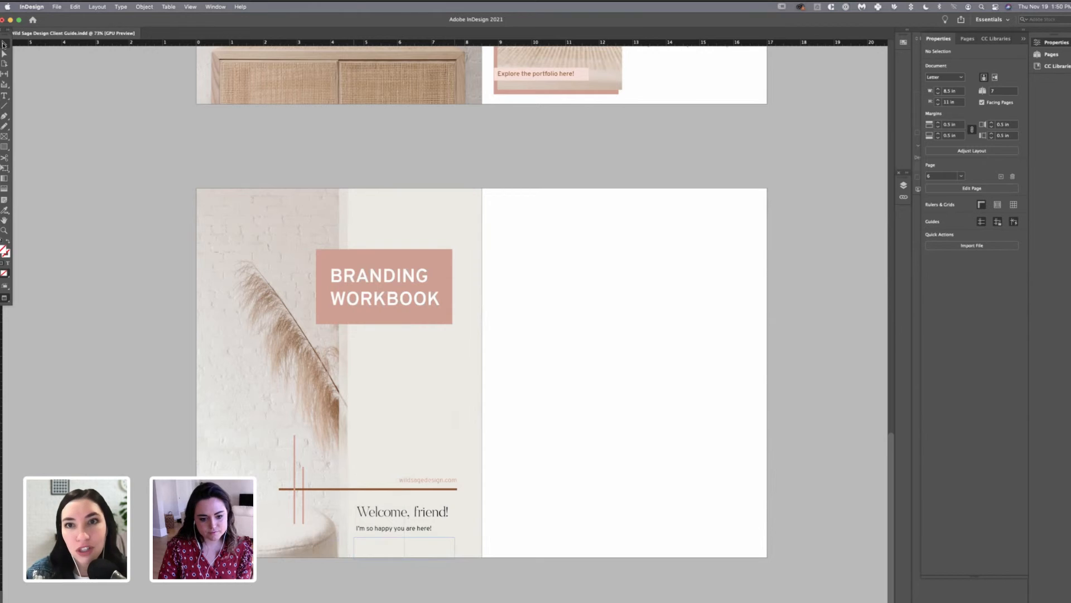
- Left-align the website address with its frame at X 4.76 in, Y 10.4 in, and nudge the welcome text frame up to Y 9.4 in
{"action": "key", "text": "super+z"}
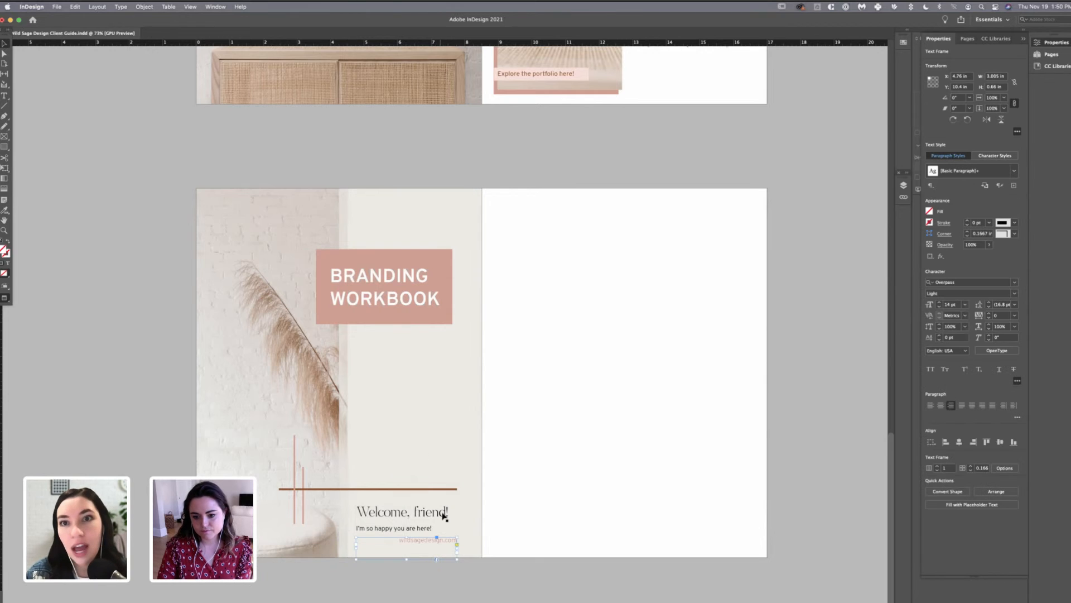
{"action": "key", "text": "super+shift+l"}
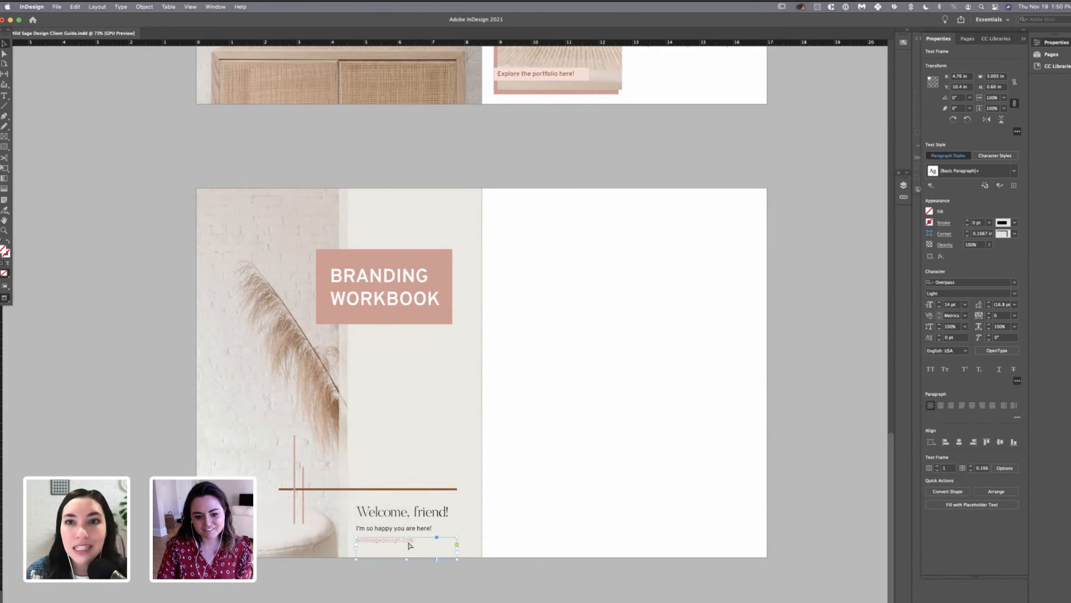
{"action": "key", "text": "super+shift+a"}
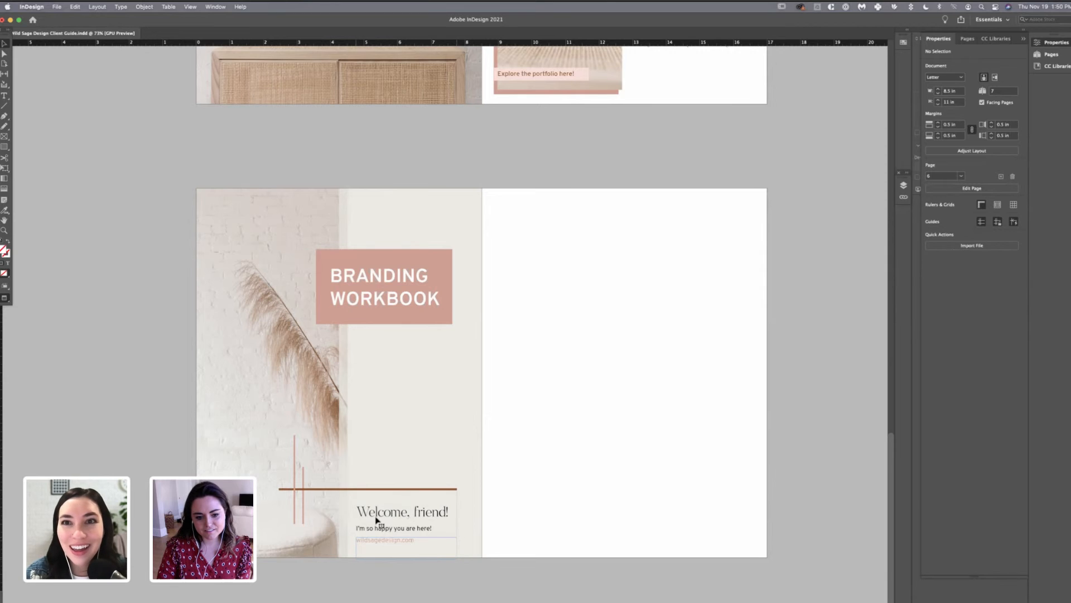
{"action": "left_click", "coordinate": [390, 540]}
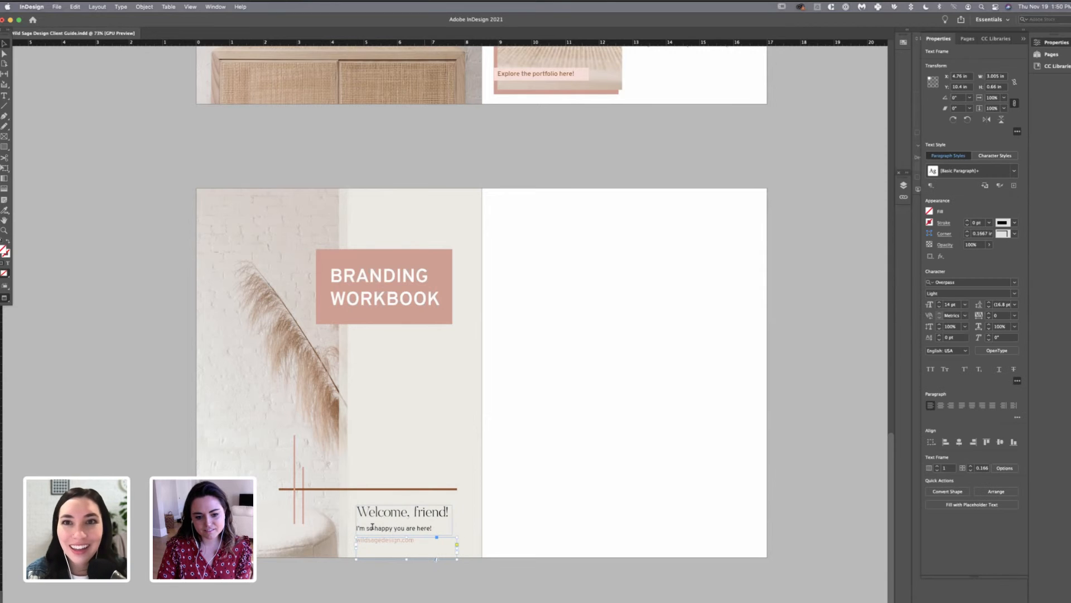
{"action": "left_click", "coordinate": [360, 523]}
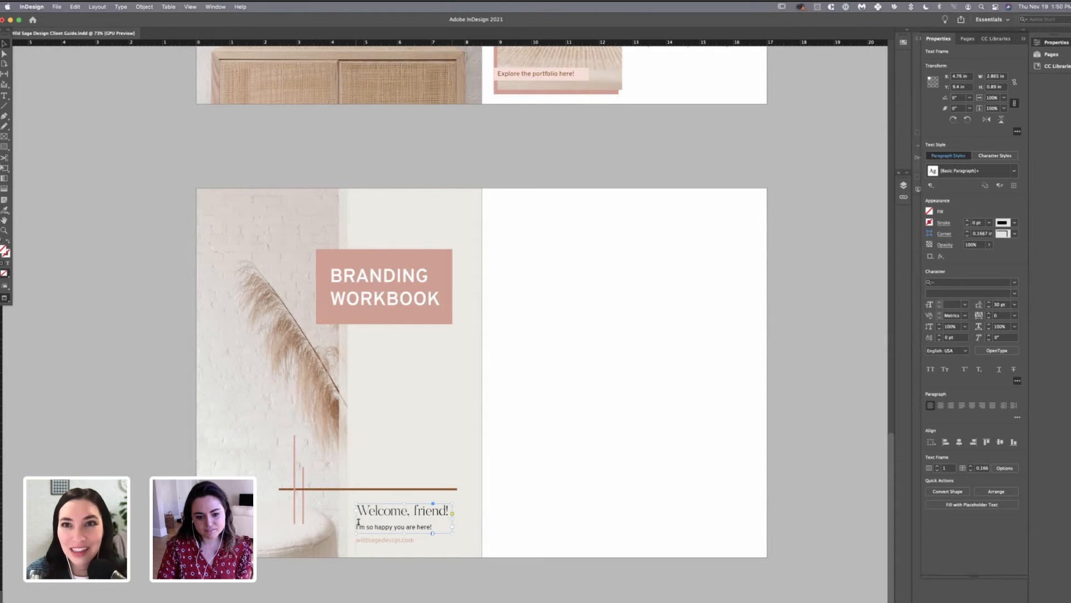
{"action": "double_click", "coordinate": [396, 539]}
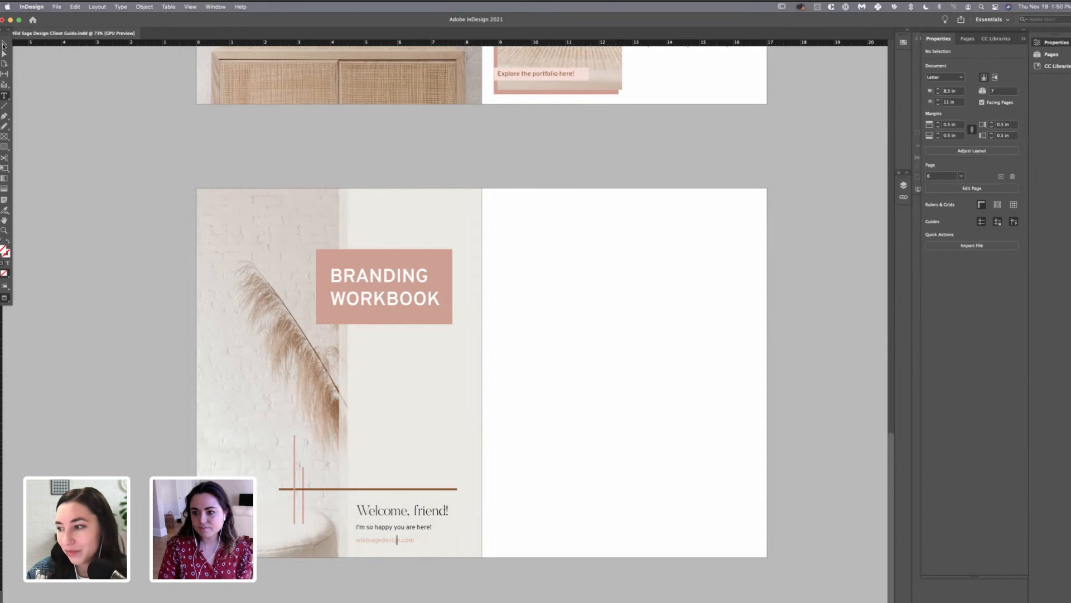
{"action": "triple_click", "coordinate": [397, 540]}
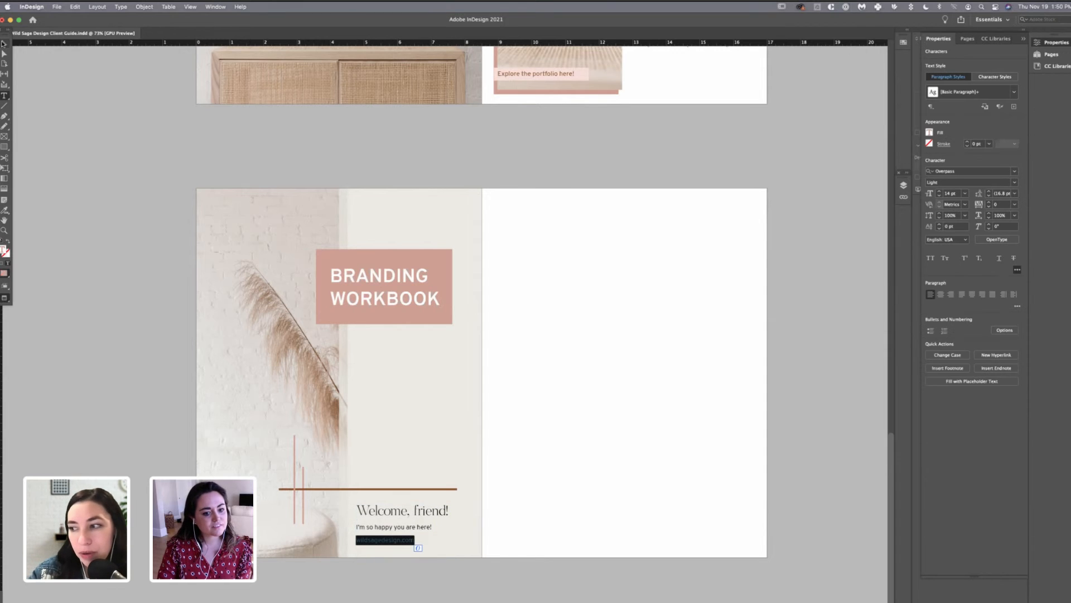
{"action": "key", "text": "Escape"}
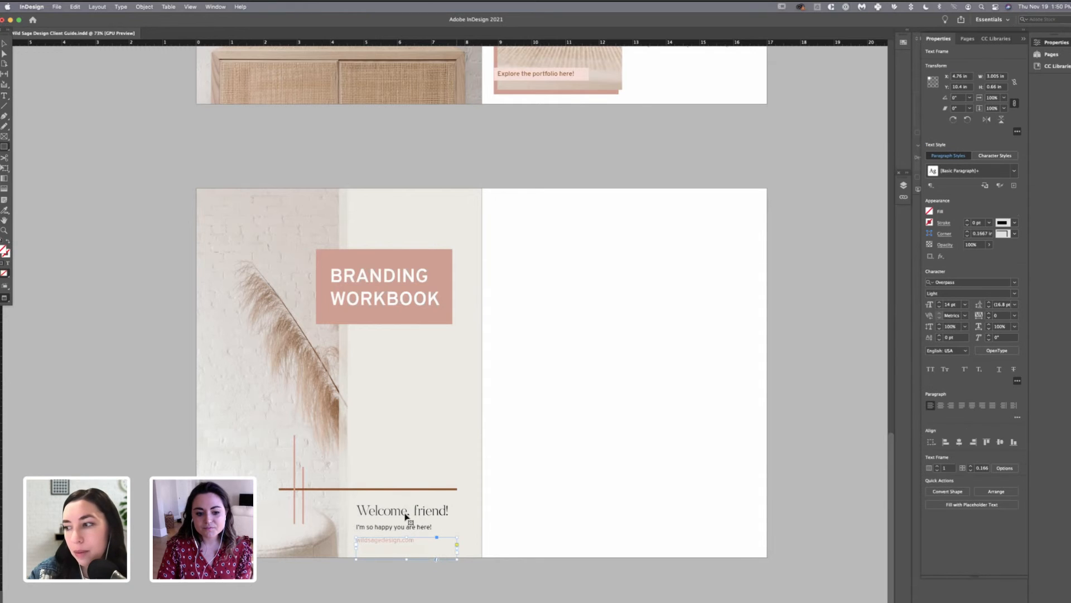
- Draw a rectangle about 3 in by 0.44 in over the website address and fill it with the pink R=217 G=157 swatch
{"action": "left_click", "coordinate": [402, 542], "text": "super"}
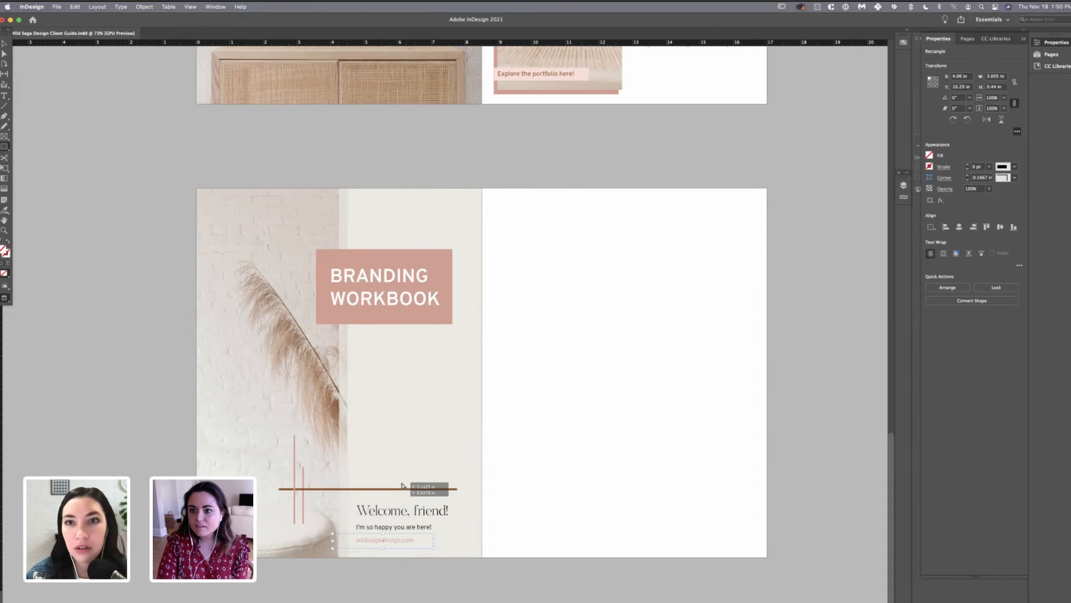
{"action": "left_click", "coordinate": [929, 155]}
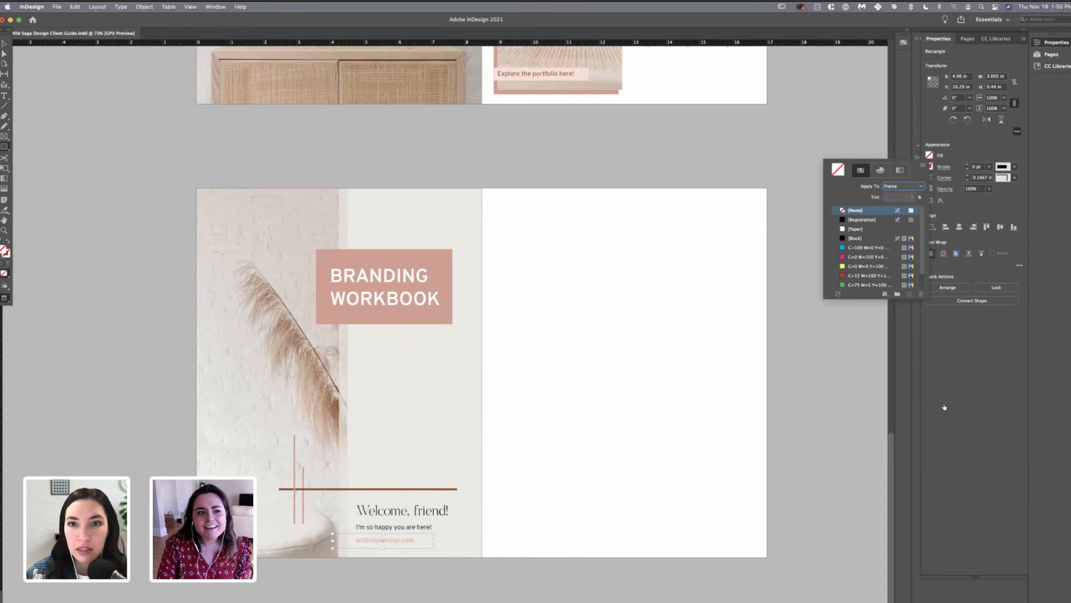
{"action": "left_click", "coordinate": [97, 6]}
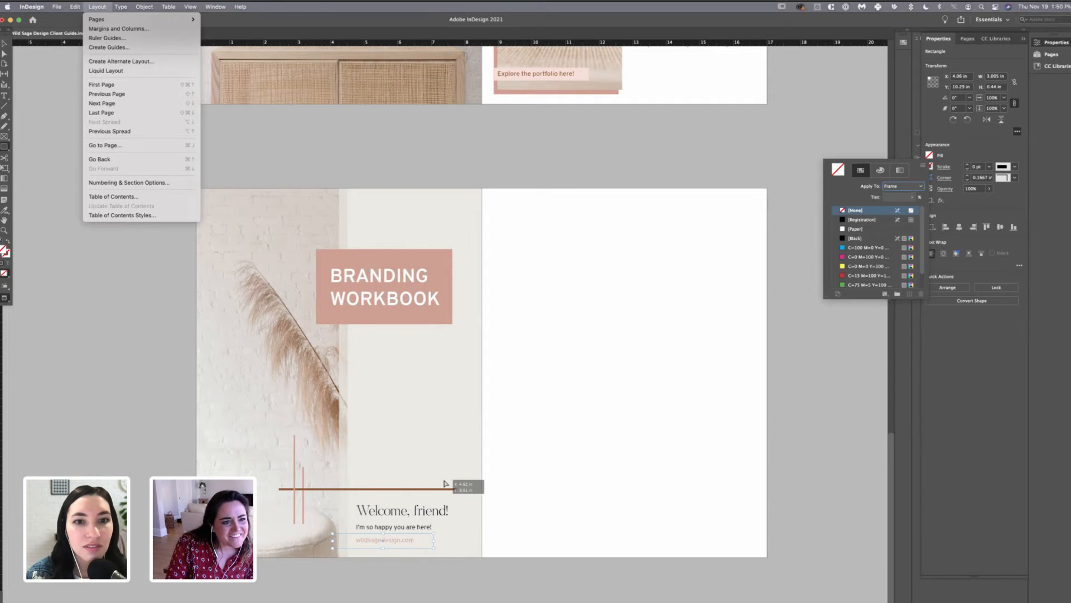
{"action": "key", "text": "Left"}
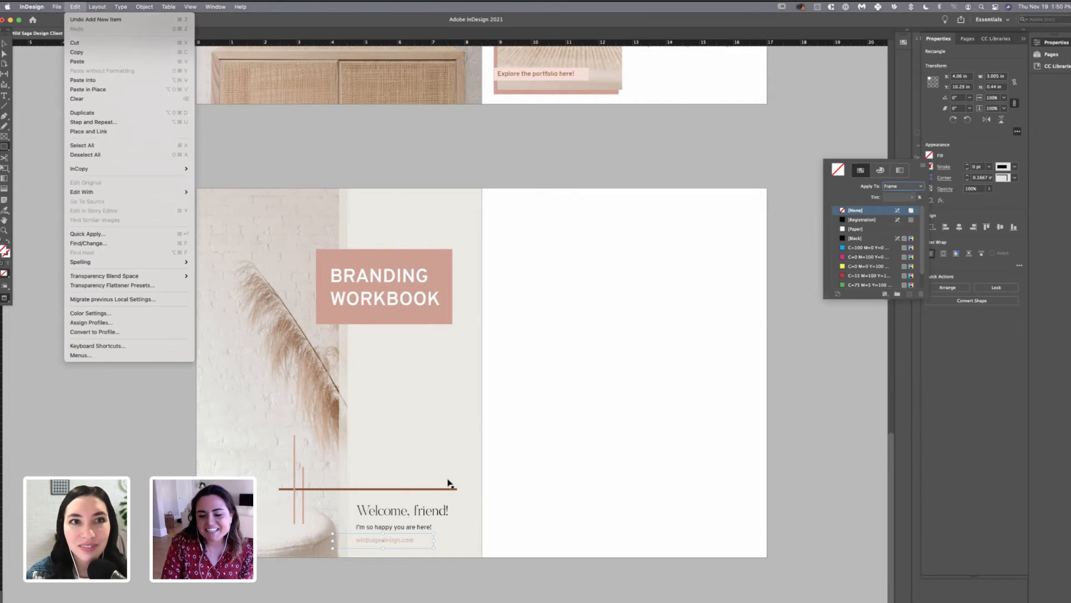
{"action": "left_click", "coordinate": [487, 449]}
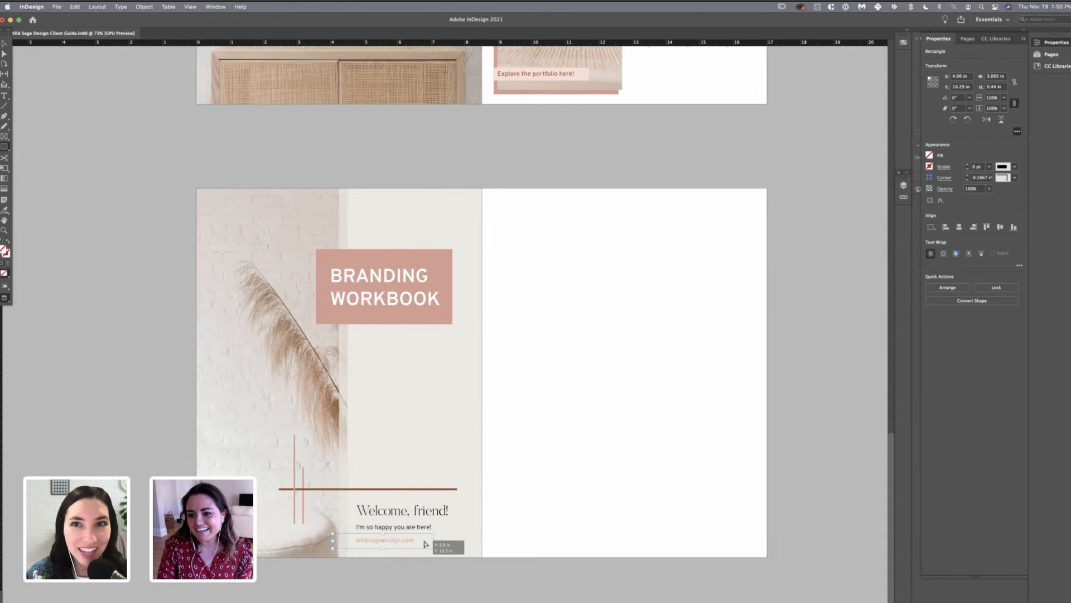
{"action": "scroll", "coordinate": [876, 248], "scroll_direction": "down", "scroll_amount": 2}
{"action": "scroll", "coordinate": [876, 249], "scroll_direction": "up", "scroll_amount": 2}
{"action": "scroll", "coordinate": [876, 249], "scroll_direction": "down", "scroll_amount": 5}
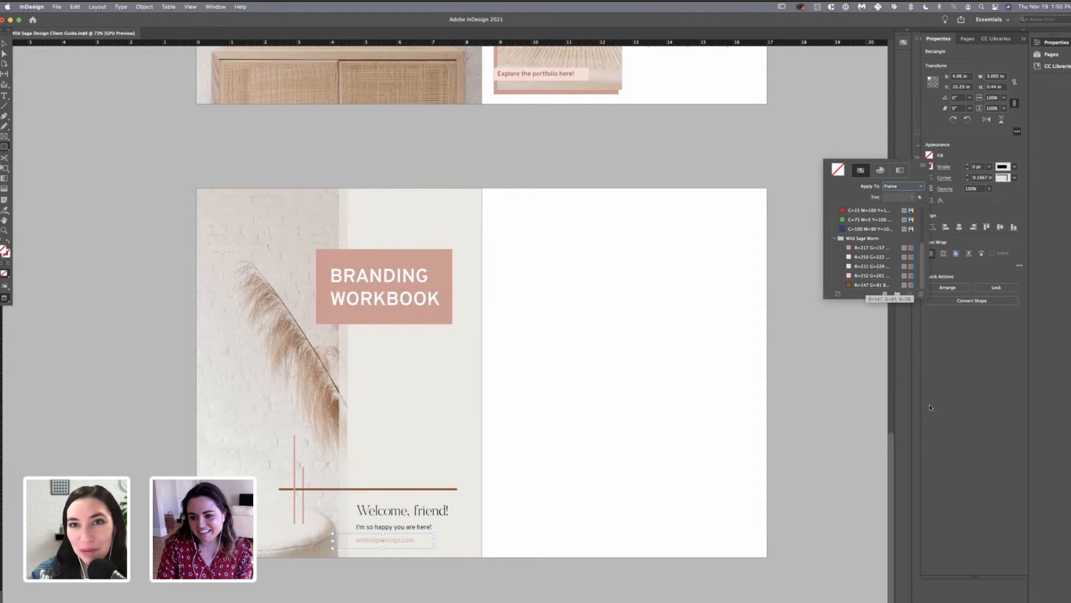
{"action": "left_click", "coordinate": [405, 545]}
{"action": "left_click_drag", "start_coordinate": [406, 544], "coordinate": [410, 544]}
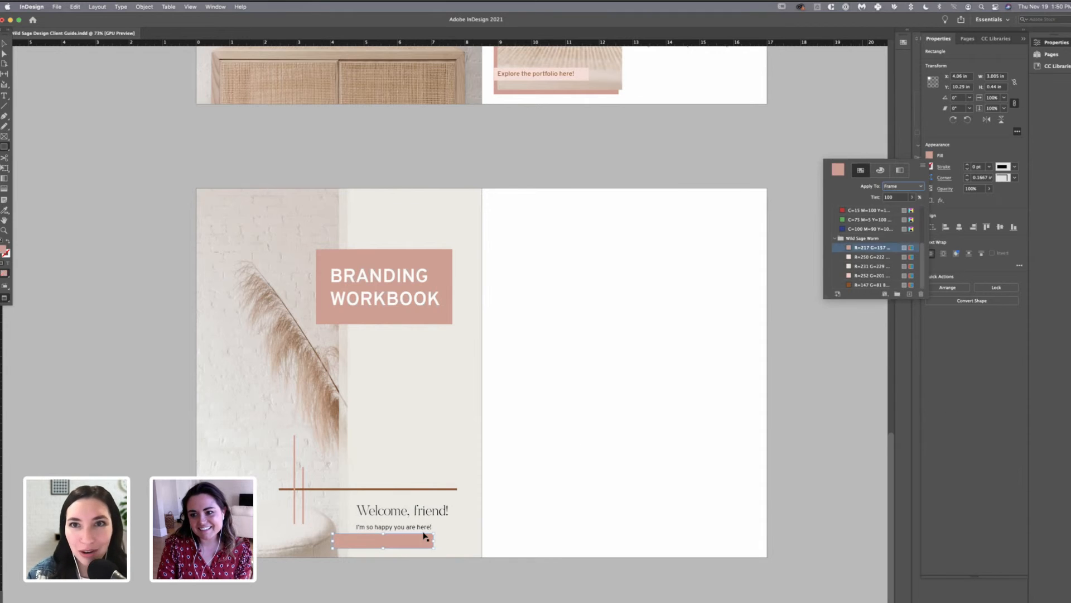
- Restack the small pink rectangle directly beneath the BRANDING WORKBOOK text, above the other rectangles, and move it to X 4.69 in
{"action": "key", "text": "super+F12"}
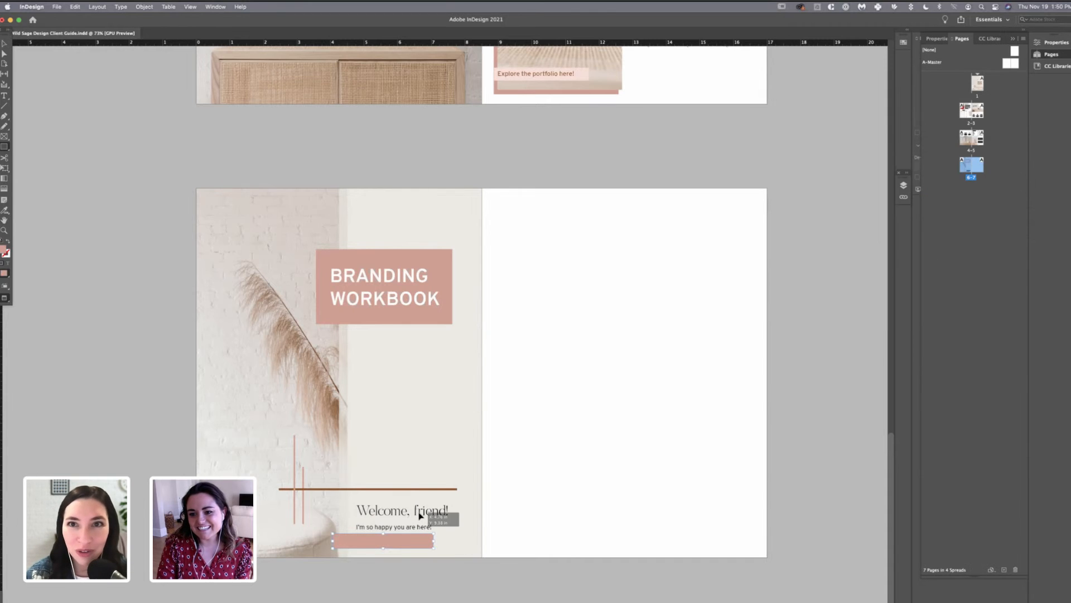
{"action": "key", "text": "F7"}
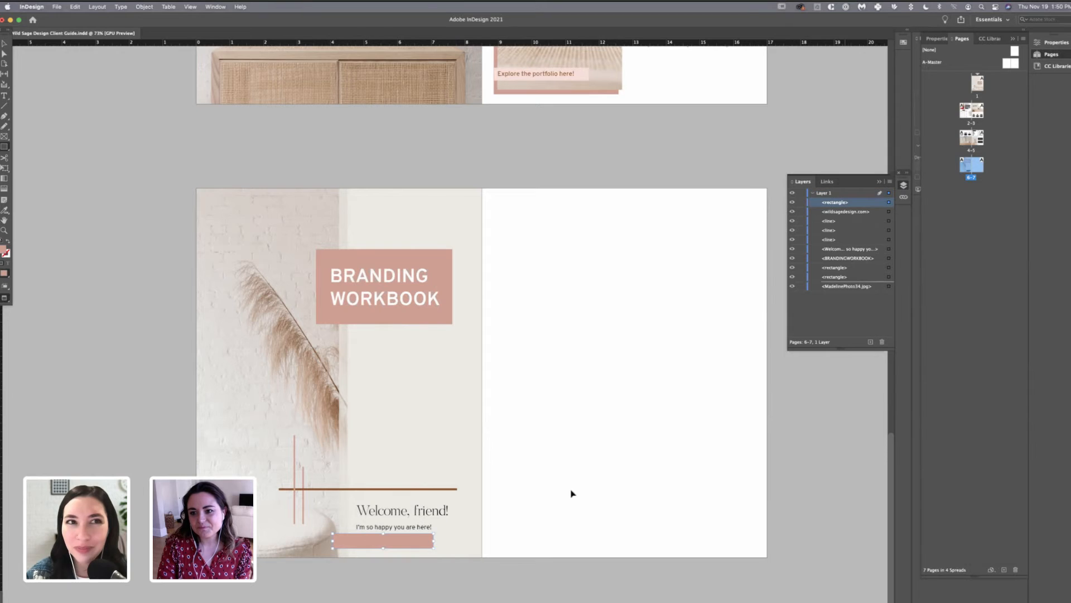
{"action": "key", "text": "super+shift+bracketleft"}
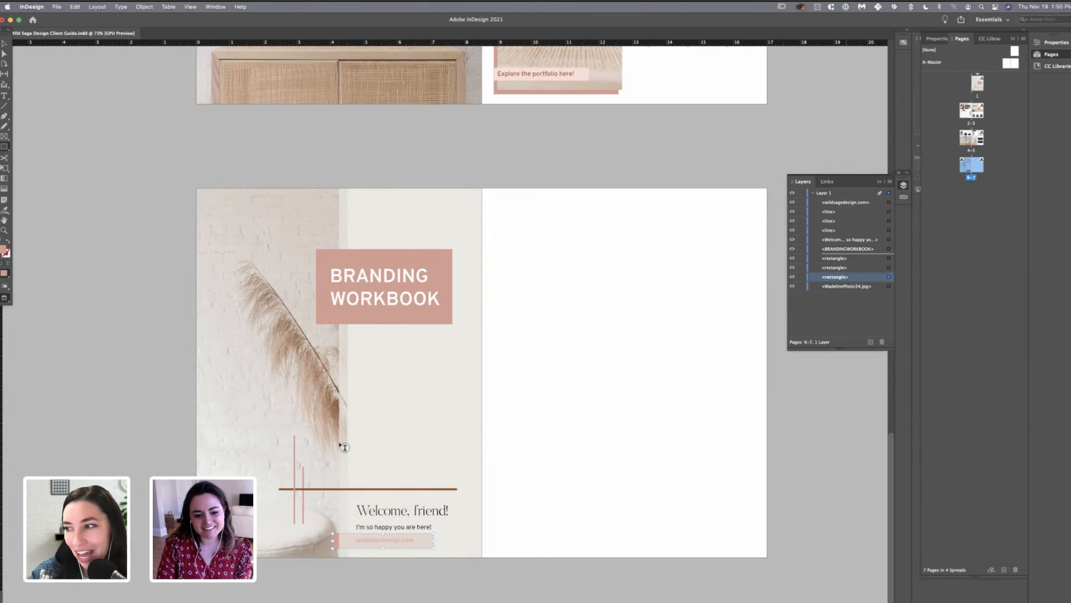
{"action": "key", "text": "super+z"}
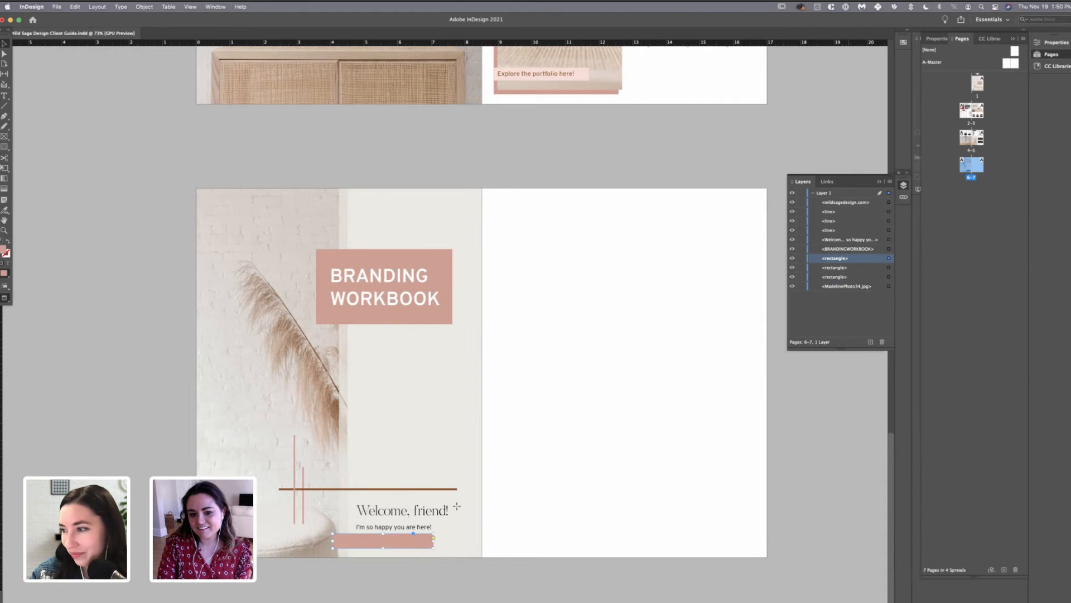
{"action": "left_click", "coordinate": [339, 535]}
{"action": "left_click_drag", "start_coordinate": [339, 536], "coordinate": [435, 549]}
- Fill the rectangle behind the website address with the brown R=147 G=81 swatch and reduce its height to 0.38 in
{"action": "left_click", "coordinate": [937, 39]}
{"action": "left_click", "coordinate": [930, 154]}
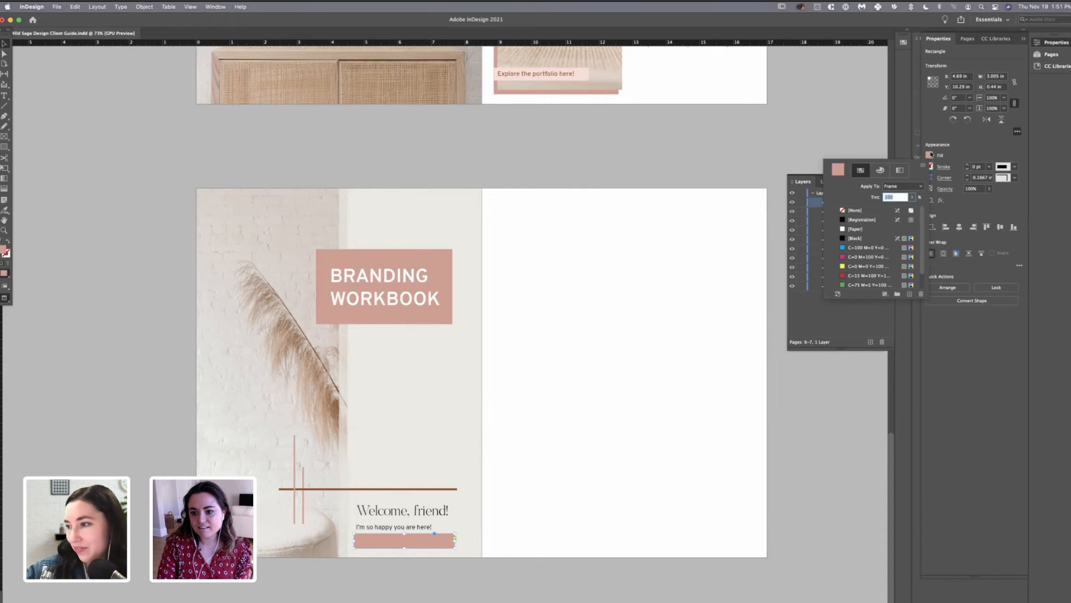
{"action": "scroll", "coordinate": [876, 249], "scroll_direction": "down", "scroll_amount": 1}
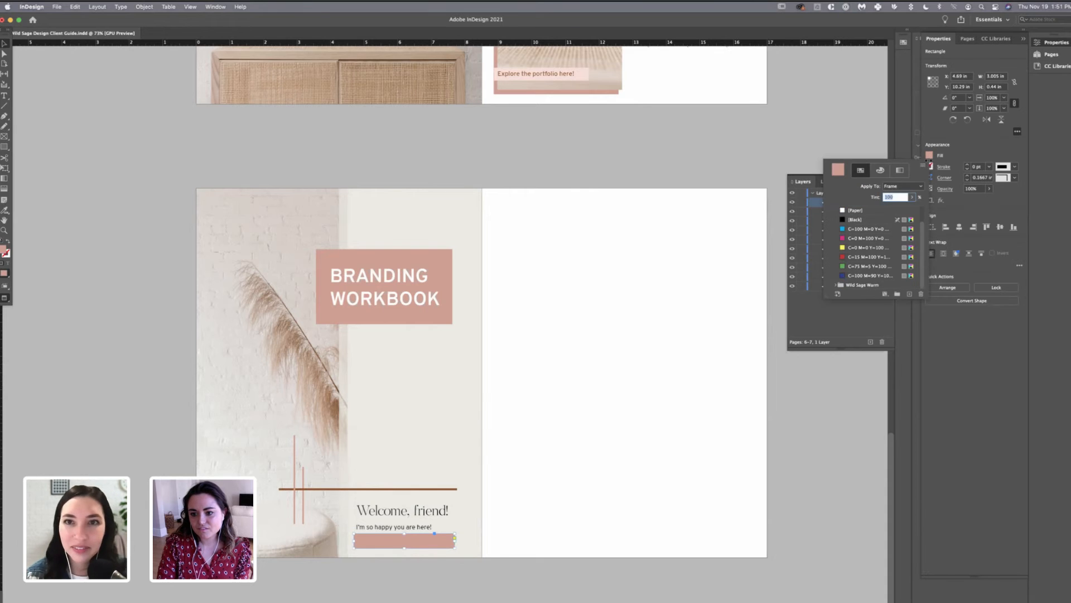
{"action": "left_click", "coordinate": [836, 285]}
{"action": "left_click", "coordinate": [870, 285]}
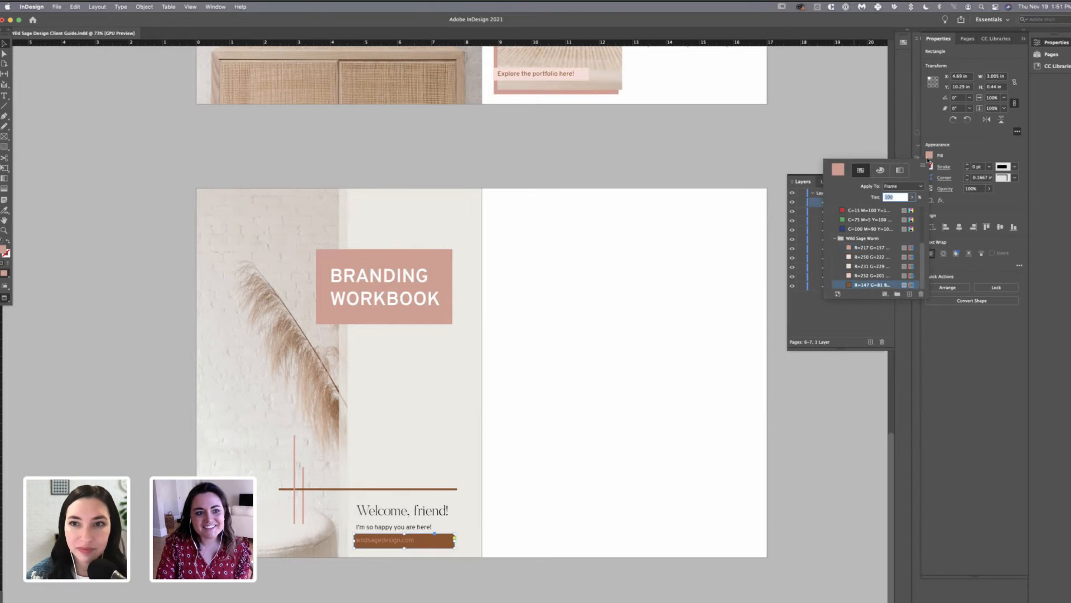
{"action": "left_click", "coordinate": [101, 9]}
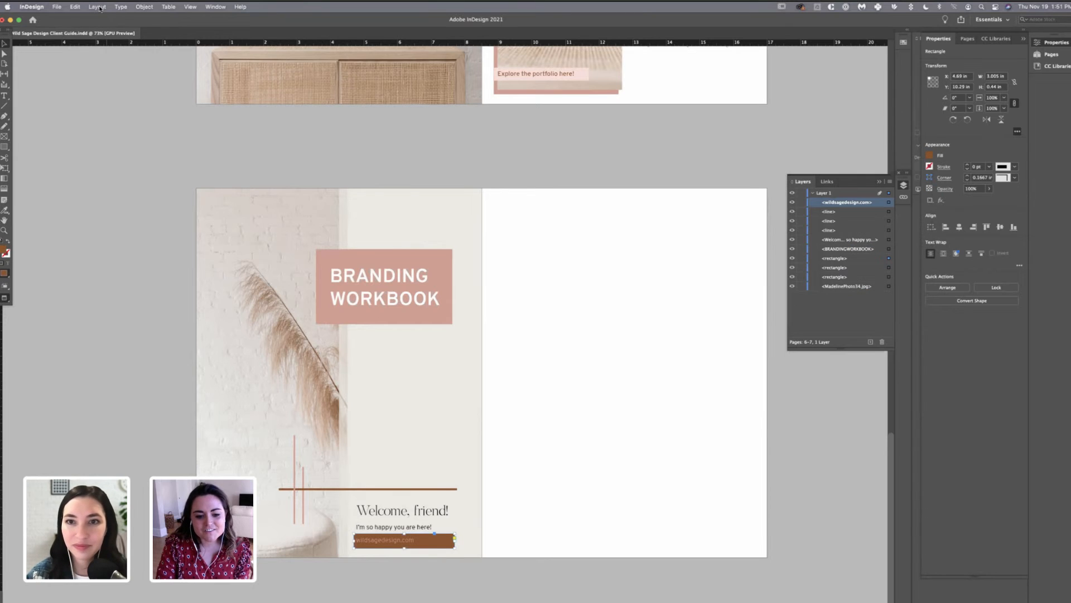
{"action": "left_click", "coordinate": [4, 45]}
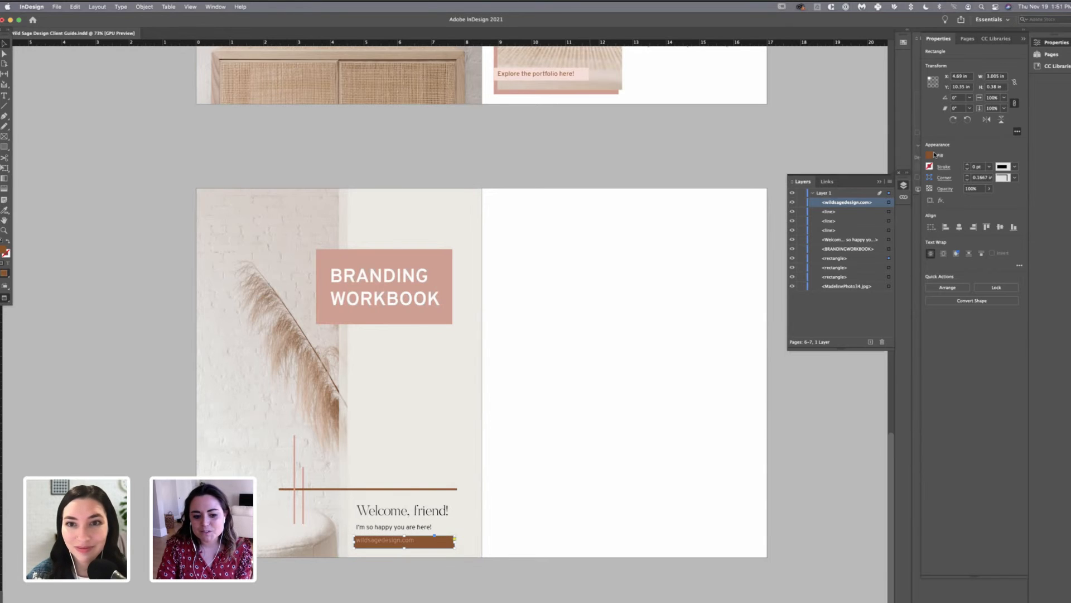
- Fit the website address frame over the brown bar at X 4.8725 in, Y 10.45 in, 0.18 in high, and centre its text
{"action": "key", "text": "super+z"}
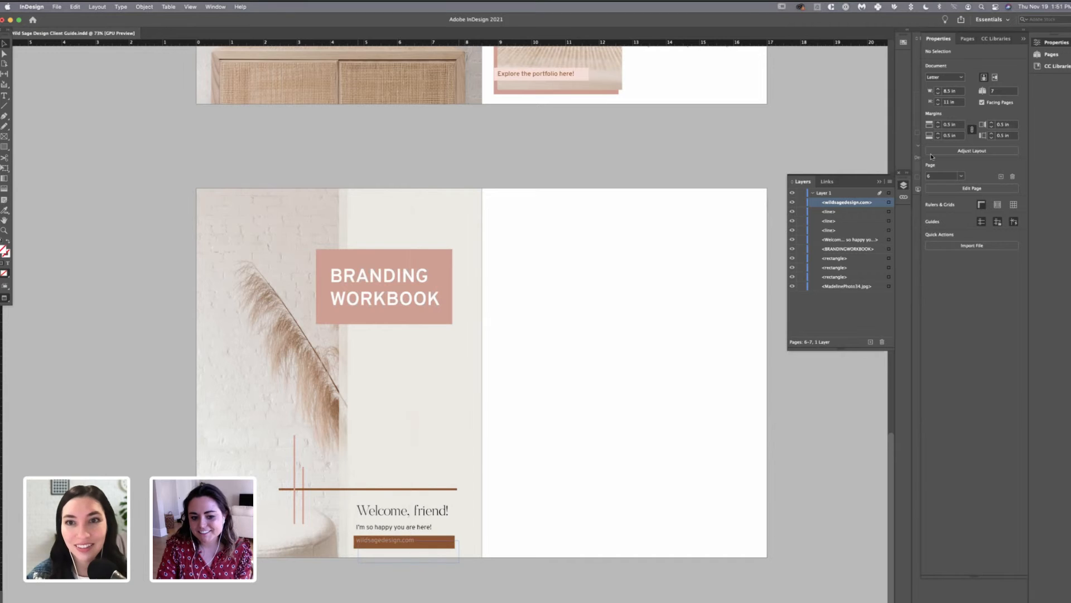
{"action": "key", "text": "super+z"}
{"action": "key", "text": "super+z"}
{"action": "key", "text": "super+z"}
{"action": "key", "text": "super+z"}
{"action": "key", "text": "super+z"}
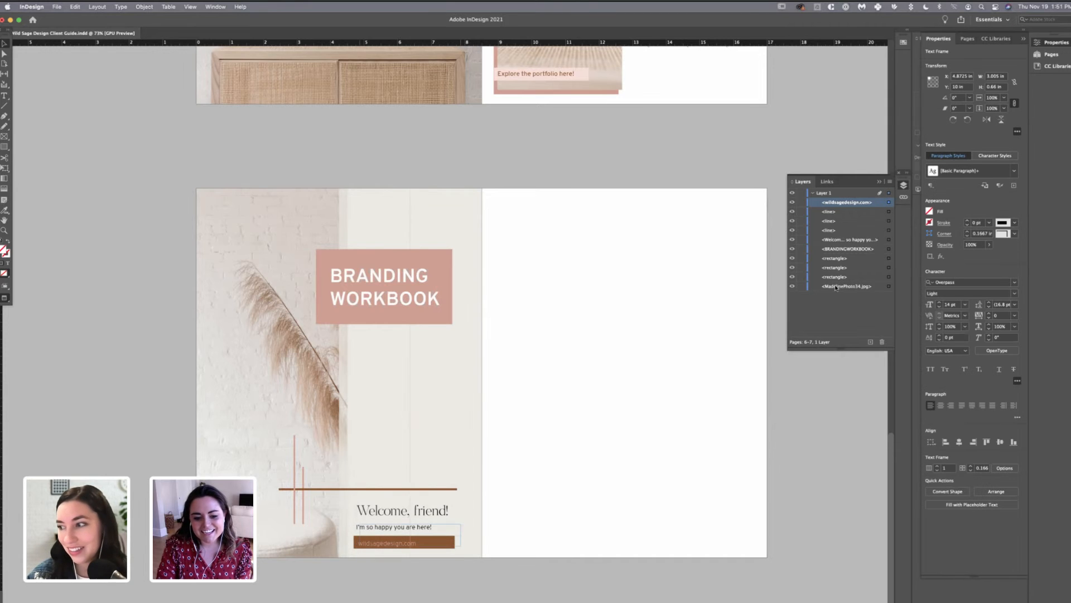
{"action": "key", "text": "super+z"}
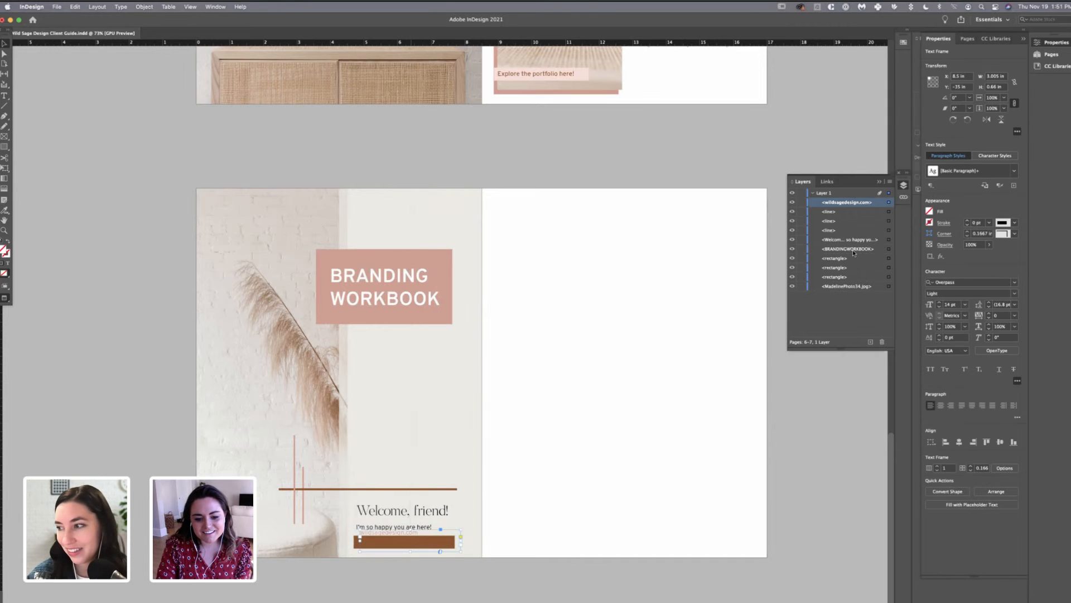
{"action": "key", "text": "super+z"}
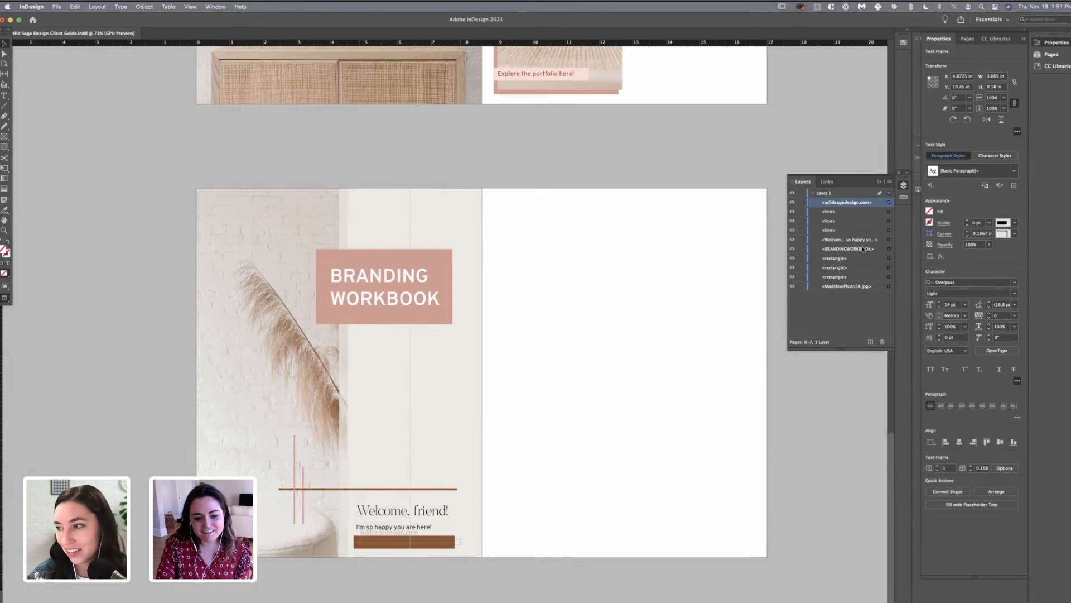
{"action": "key", "text": "super+z"}
{"action": "key", "text": "super+z"}
{"action": "key", "text": "super+z"}
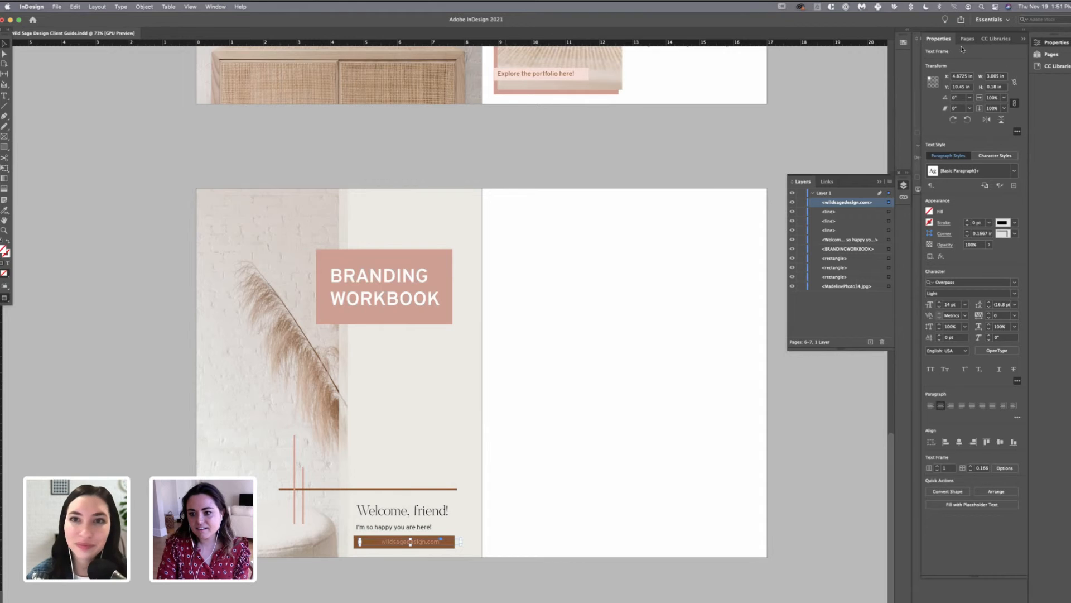
- Colour the website address text on the brown bar with the [Paper] swatch
{"action": "double_click", "coordinate": [439, 543]}
{"action": "key", "text": "super+a"}
{"action": "left_click", "coordinate": [930, 133]}
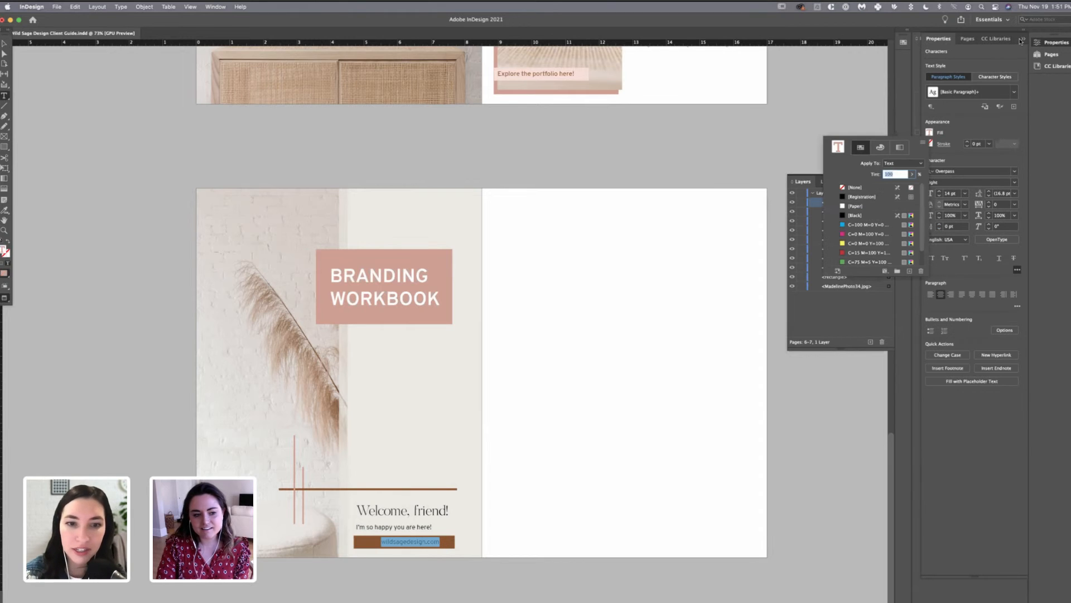
{"action": "left_click", "coordinate": [857, 206]}
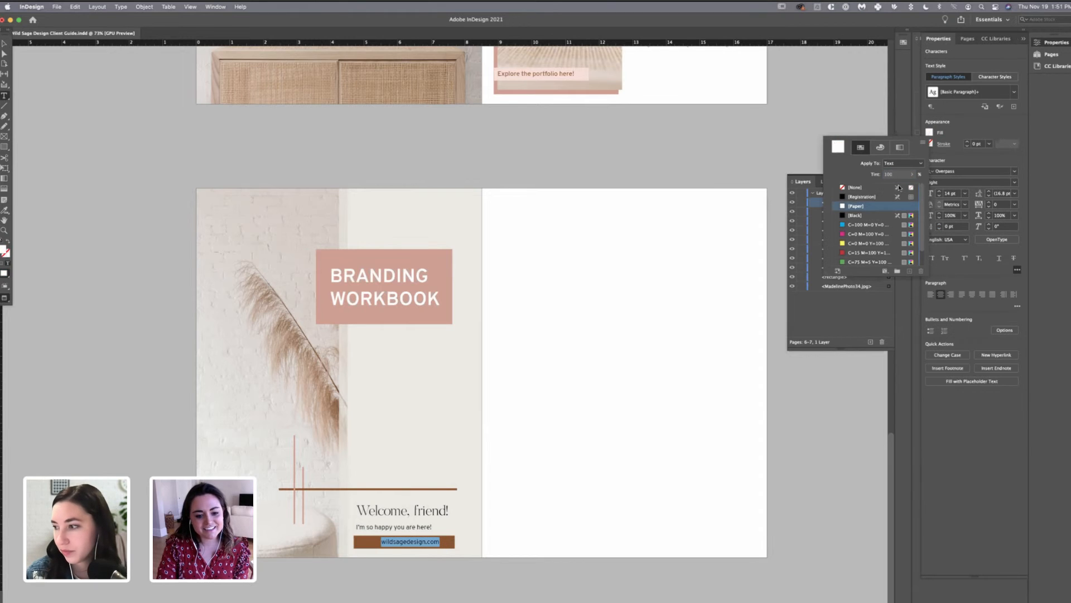
{"action": "left_click", "coordinate": [848, 301]}
{"action": "key", "text": "Escape"}
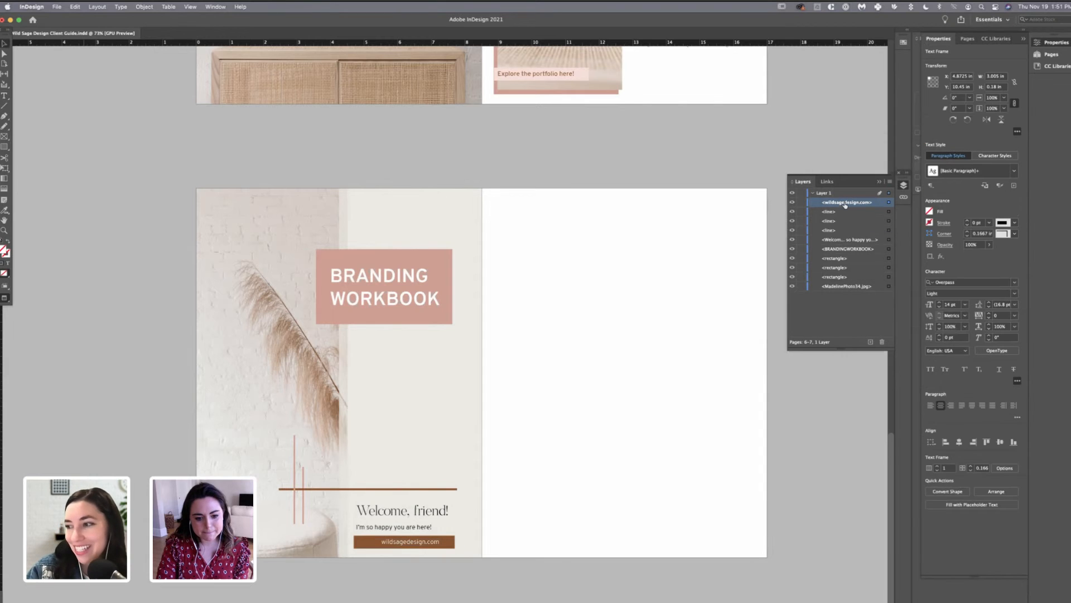
- Left-align the website address text on the brown bar, with its text frame at X 4.8725 in
{"action": "left_click_drag", "start_coordinate": [846, 204], "coordinate": [845, 275]}
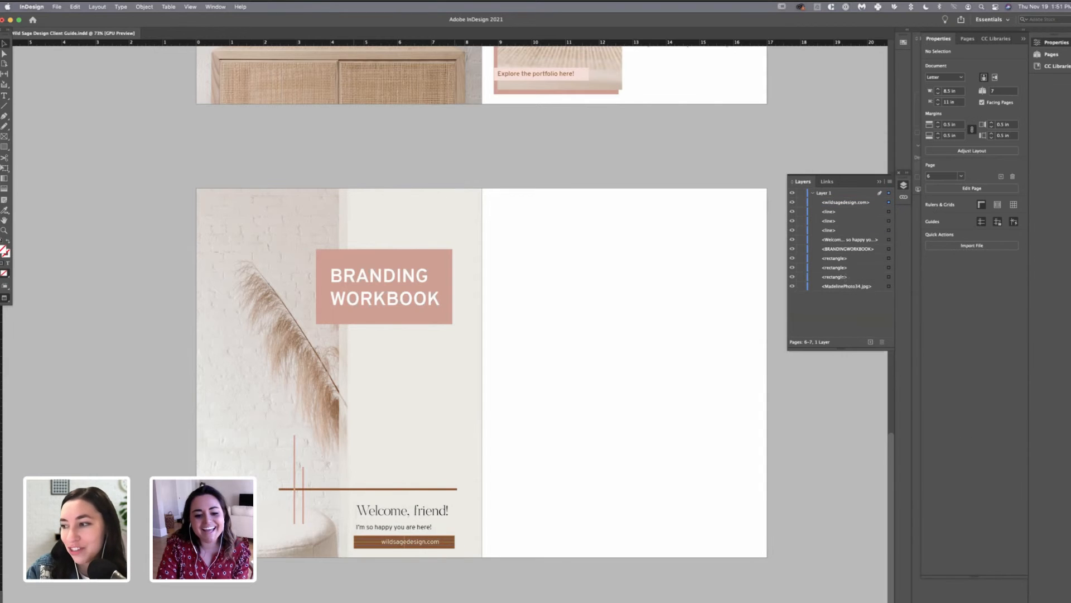
{"action": "left_click", "coordinate": [405, 542]}
{"action": "left_click", "coordinate": [691, 413]}
{"action": "left_click", "coordinate": [889, 202]}
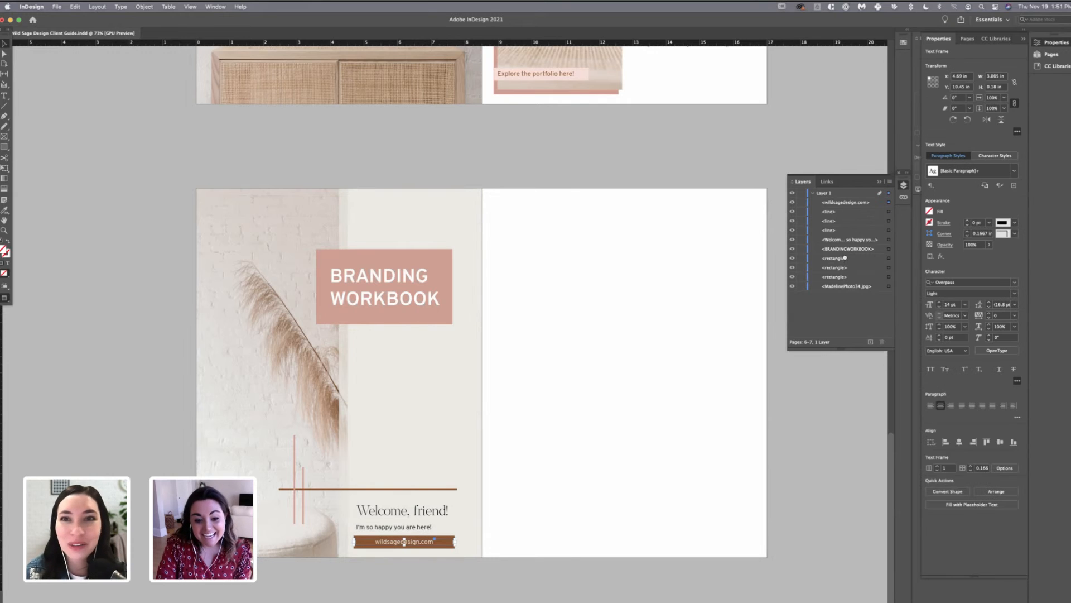
{"action": "left_click_drag", "start_coordinate": [385, 541], "coordinate": [391, 541]}
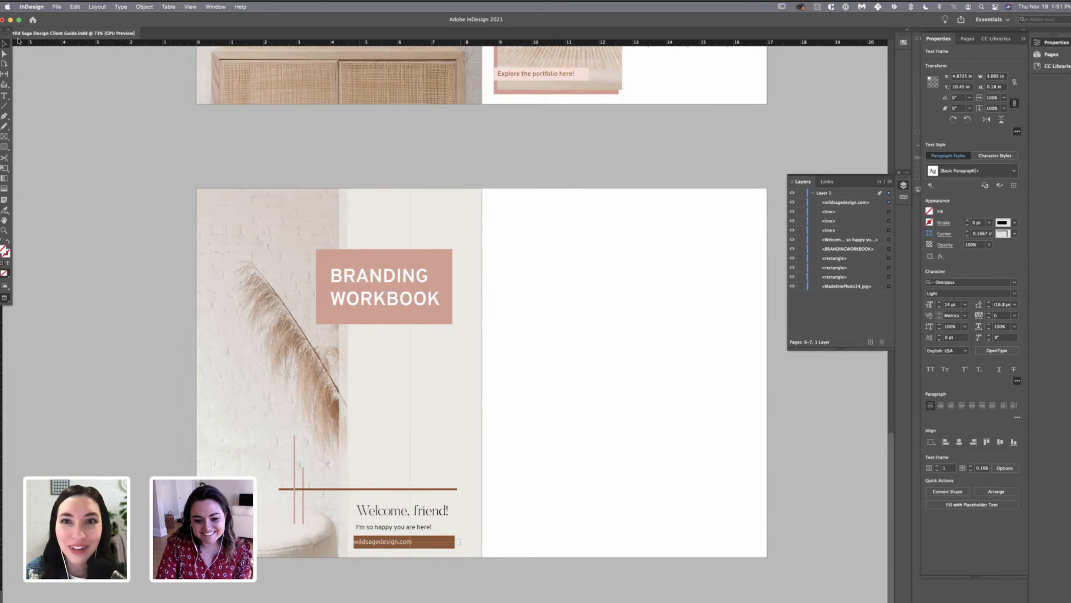
{"action": "left_click", "coordinate": [860, 298]}
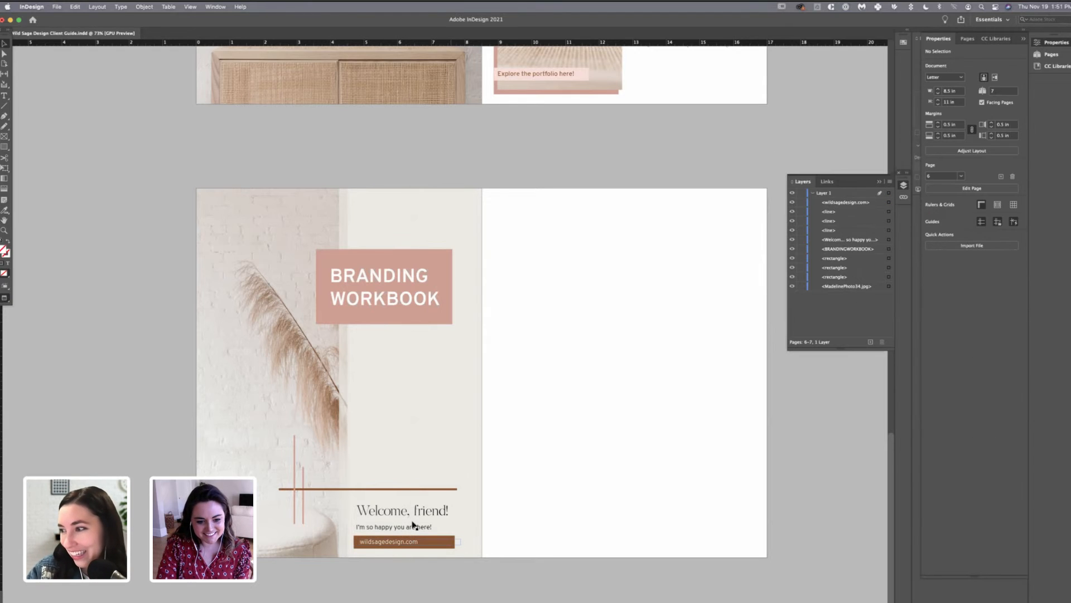
- Place the welcome text block above the brown horizontal line
{"action": "left_click_drag", "start_coordinate": [419, 526], "coordinate": [436, 544]}
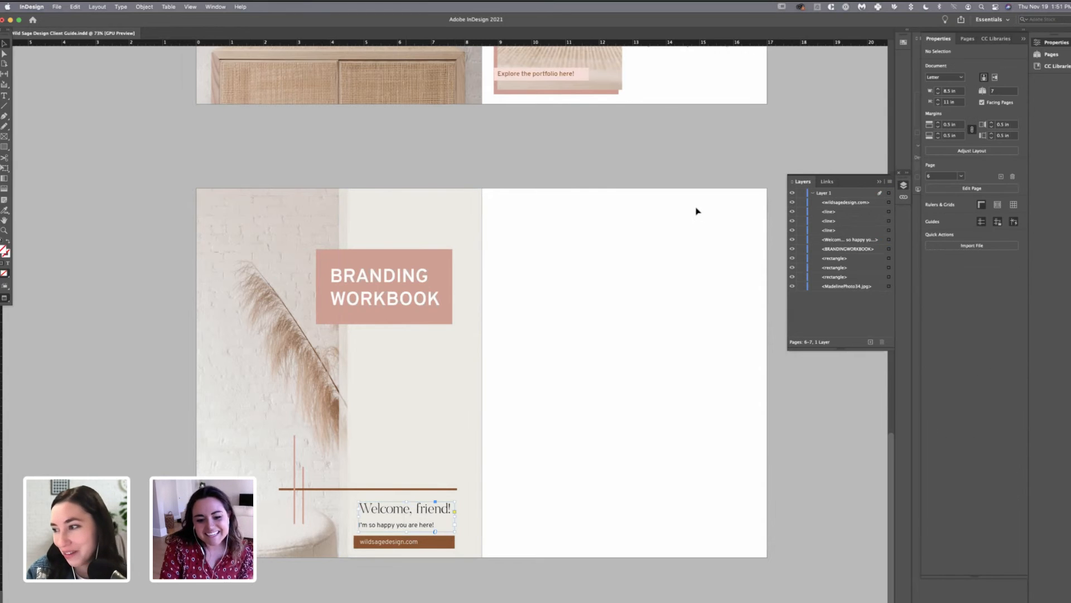
{"action": "left_click", "coordinate": [668, 433]}
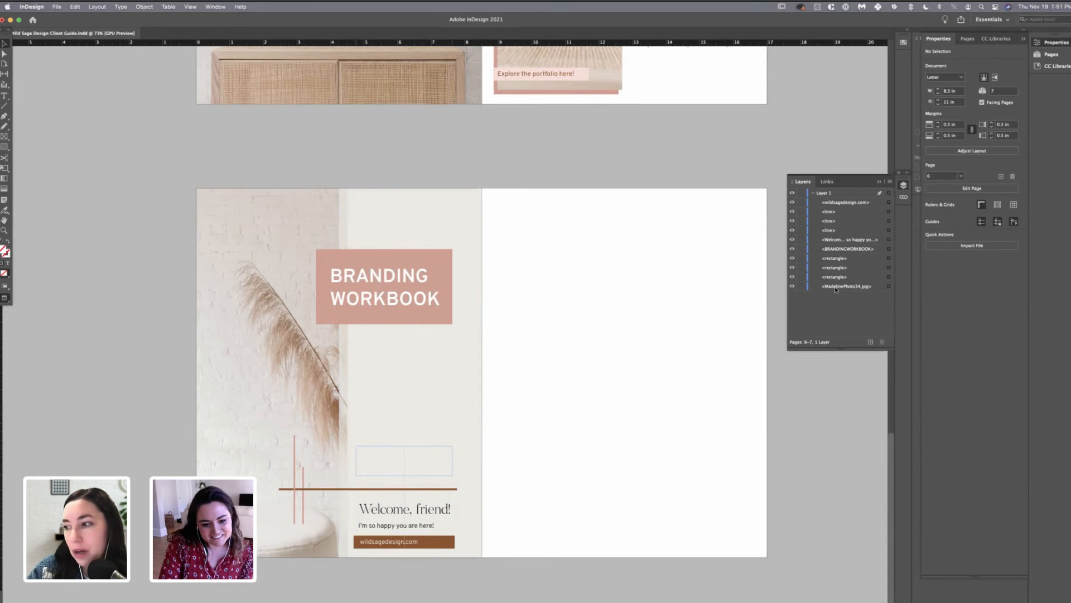
{"action": "key", "text": "super+z"}
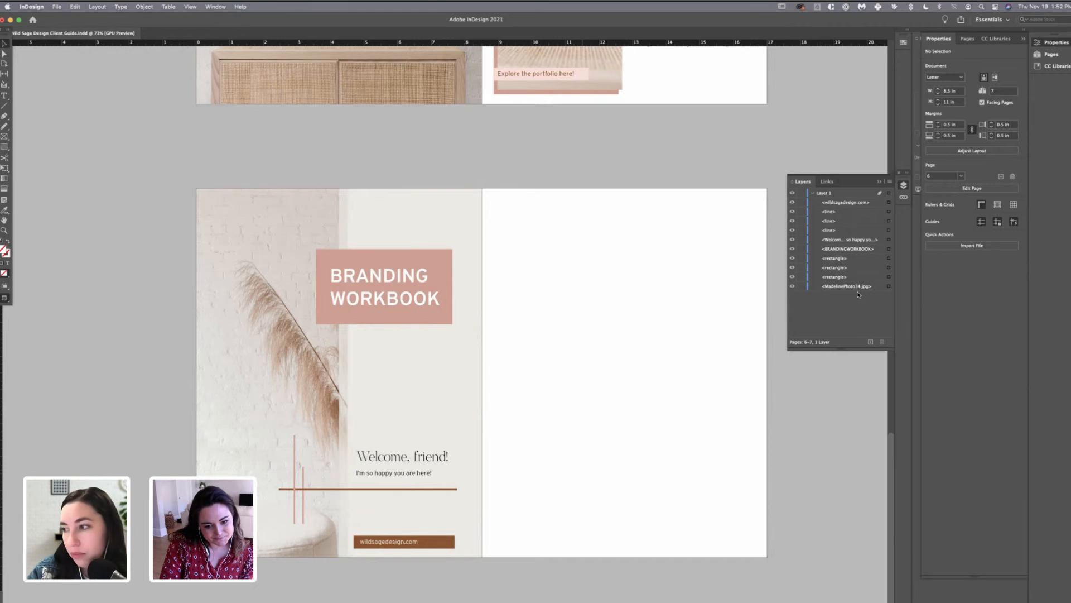
- Narrow the website address text frame to about 1.9 in wide, ending just past the address
{"action": "key", "text": "super+z"}
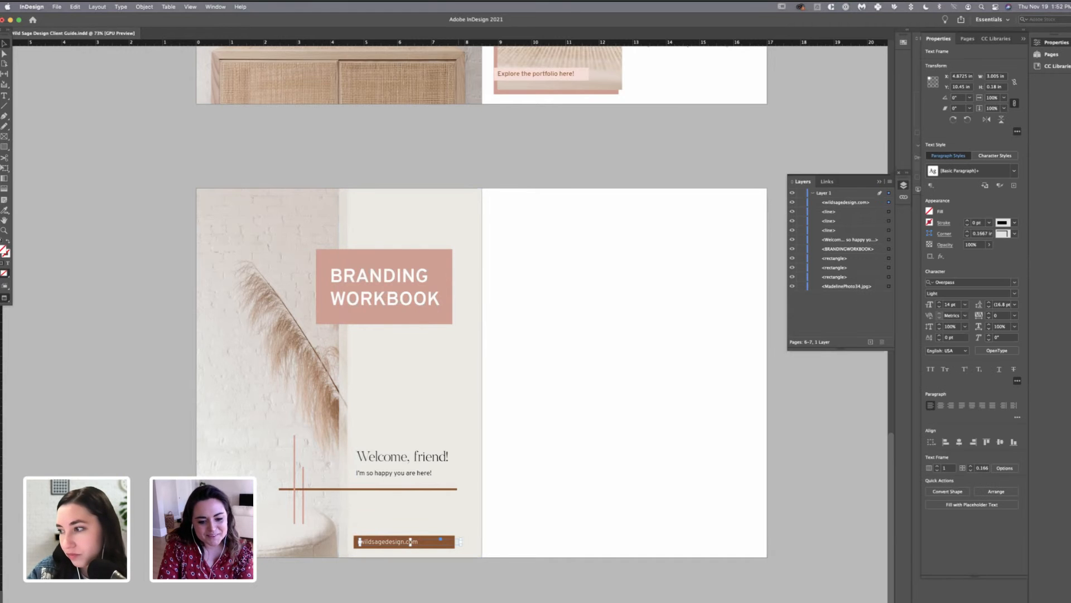
{"action": "key", "text": "super+z"}
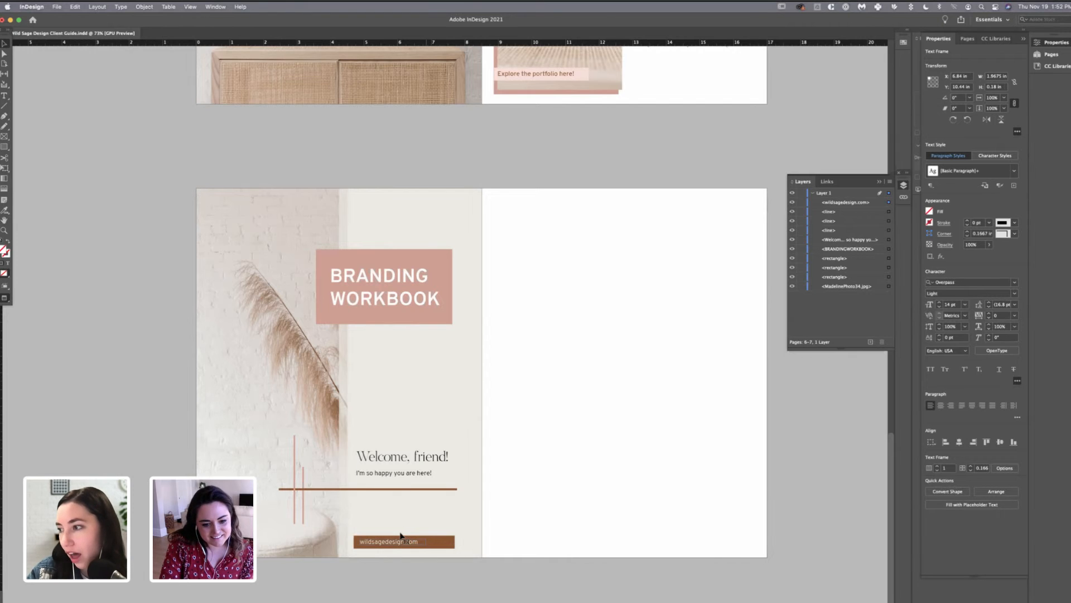
{"action": "left_click_drag", "start_coordinate": [404, 535], "coordinate": [405, 534]}
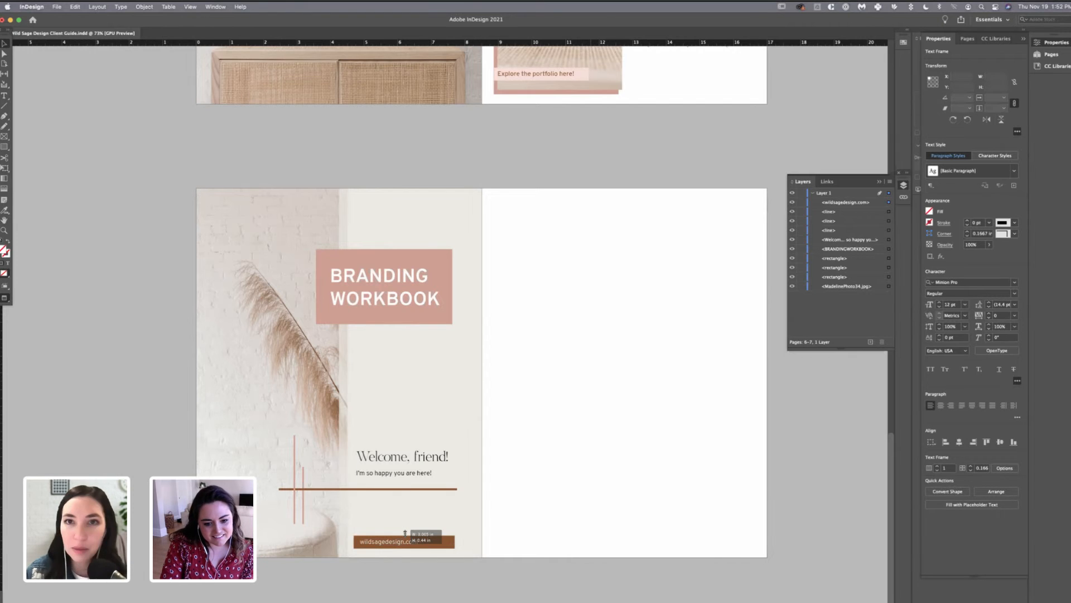
{"action": "key", "text": "super+shift+a"}
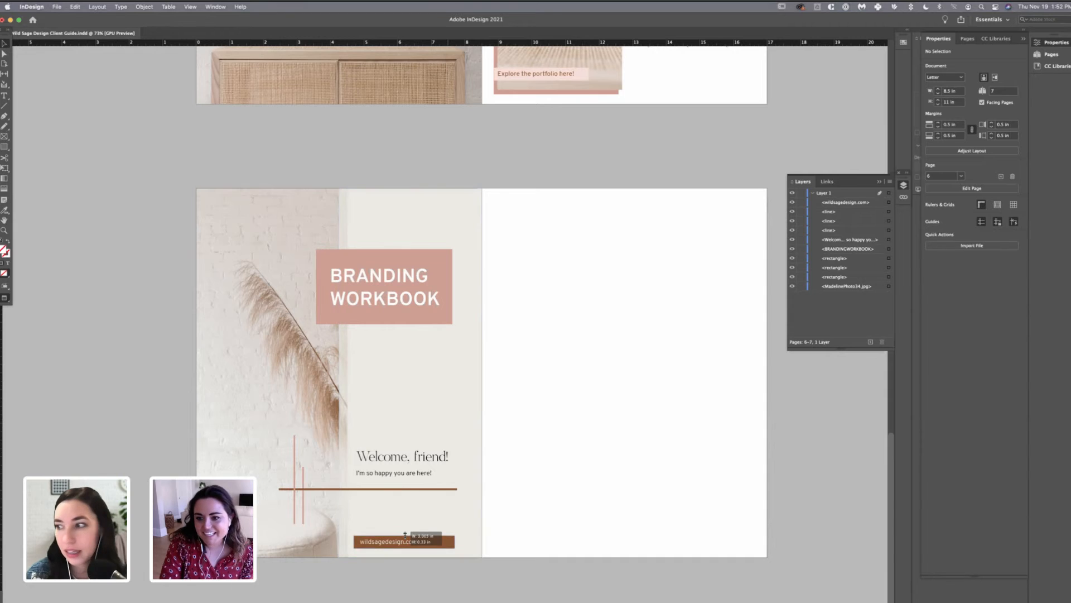
- Fill the bar behind the website address with a pale pink swatch from the Wild Sage Warm group
{"action": "left_click", "coordinate": [406, 536]}
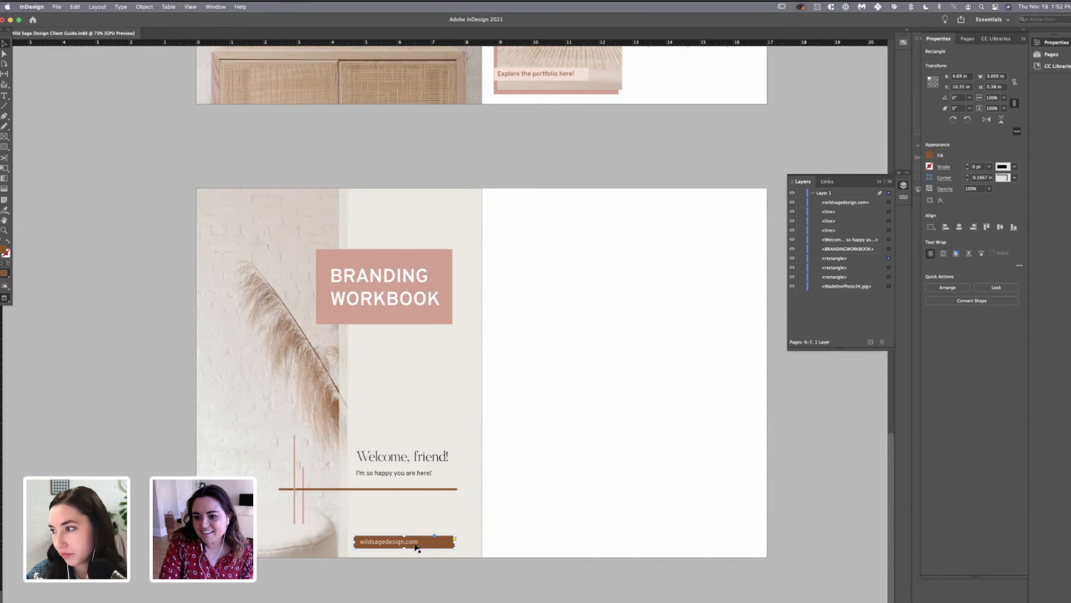
{"action": "key", "text": "F5"}
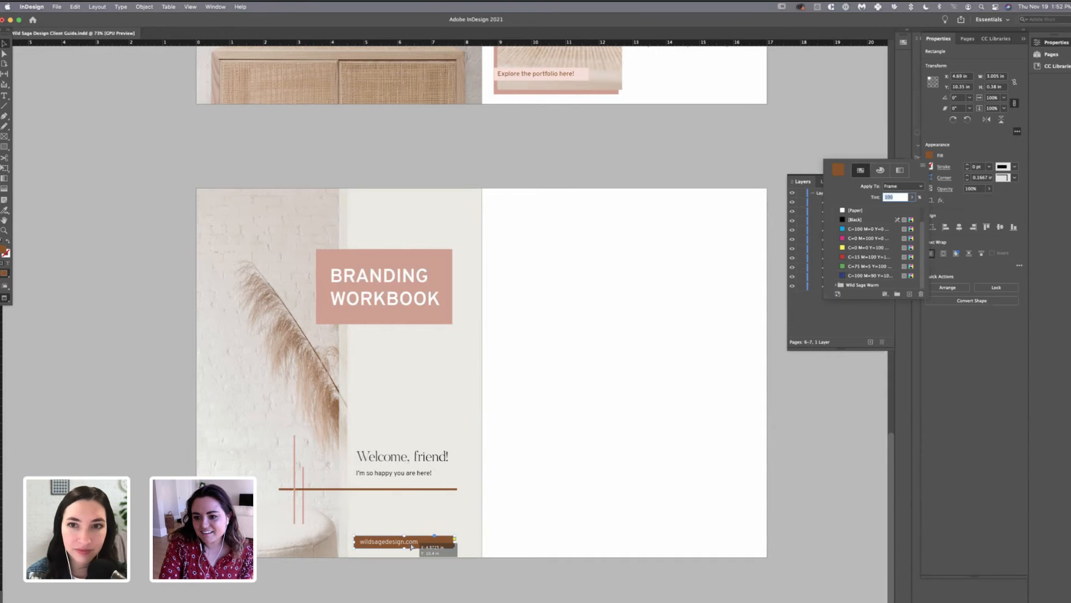
{"action": "key", "text": "Up"}
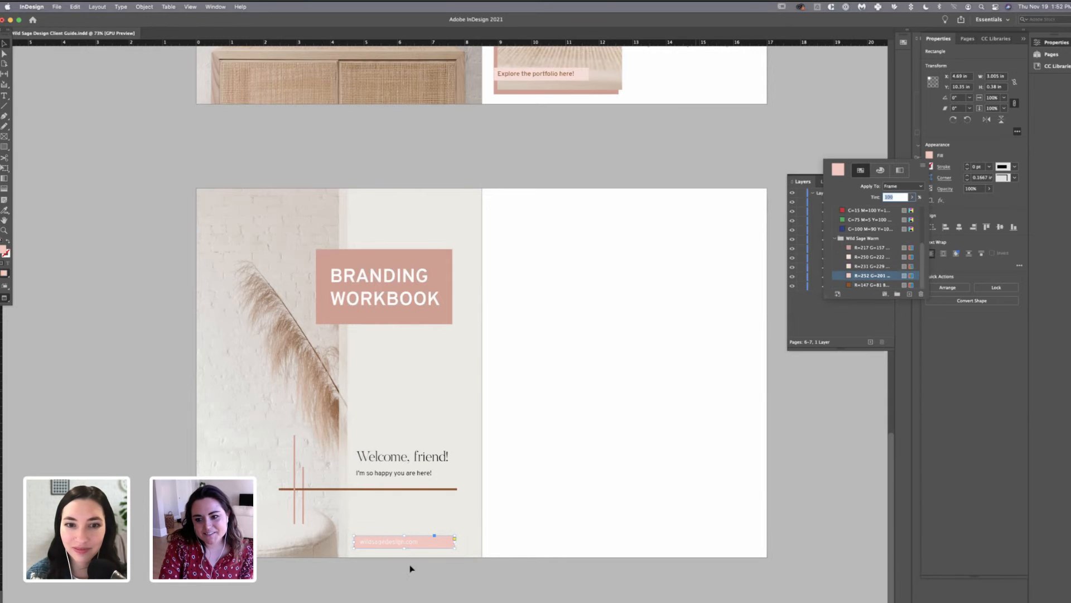
{"action": "left_click_drag", "start_coordinate": [410, 563], "coordinate": [411, 551]}
{"action": "left_click", "coordinate": [410, 544]}
- Colour the website address text with the brown R=147 G=81 swatch from the Wild Sage Warm group
{"action": "double_click", "coordinate": [411, 539]}
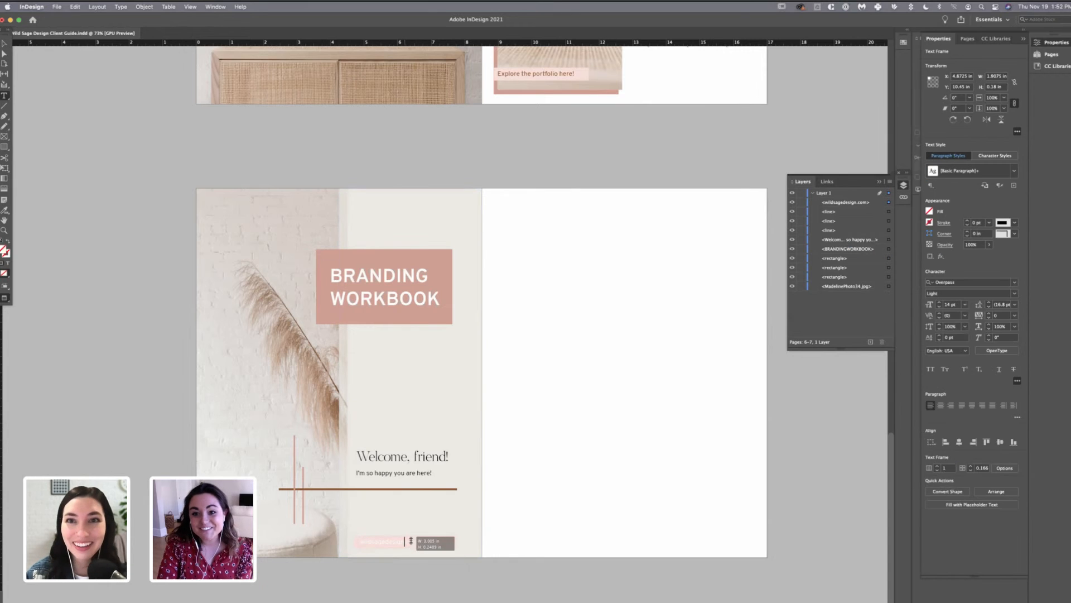
{"action": "key", "text": "super+a"}
{"action": "left_click", "coordinate": [930, 132]}
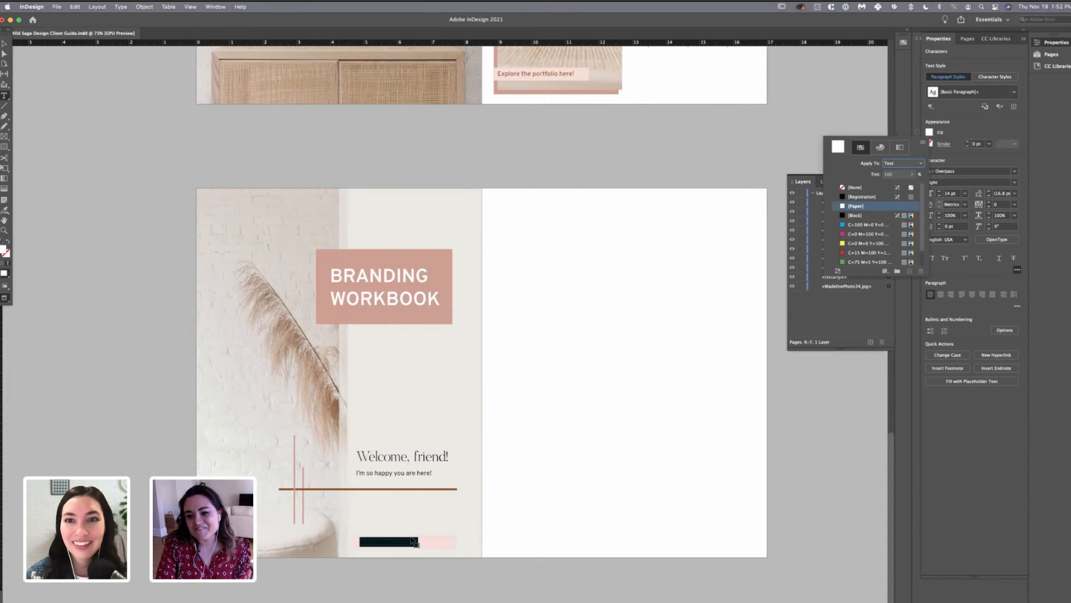
{"action": "scroll", "coordinate": [875, 223], "scroll_direction": "down", "scroll_amount": 2}
{"action": "left_click", "coordinate": [836, 261]}
{"action": "scroll", "coordinate": [864, 246], "scroll_direction": "down", "scroll_amount": 5}
{"action": "left_click", "coordinate": [865, 262]}
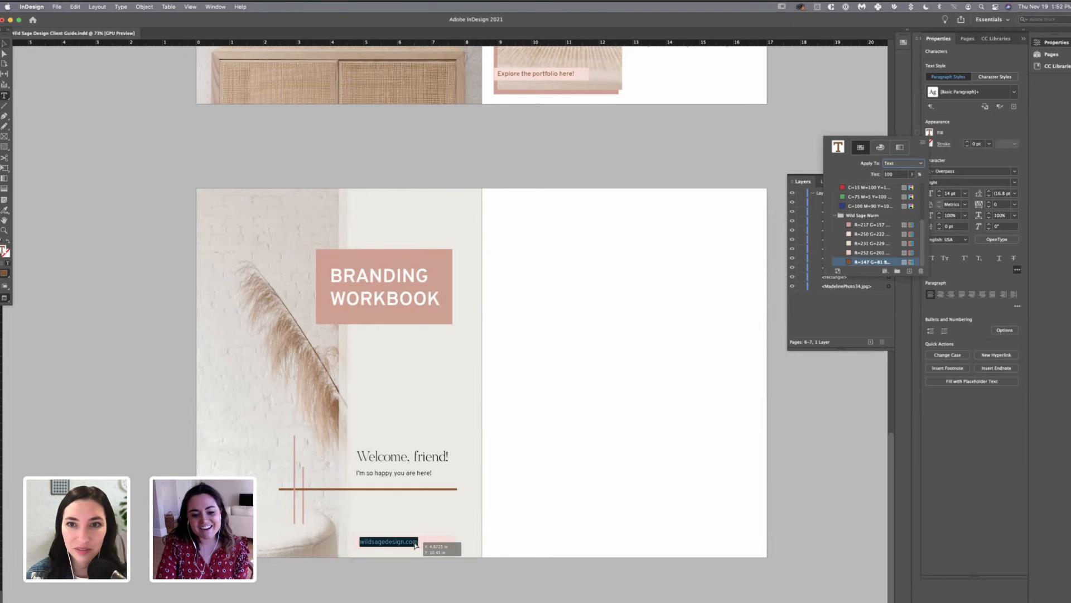
{"action": "key", "text": "Escape"}
{"action": "key", "text": "Escape"}
{"action": "key", "text": "Escape"}
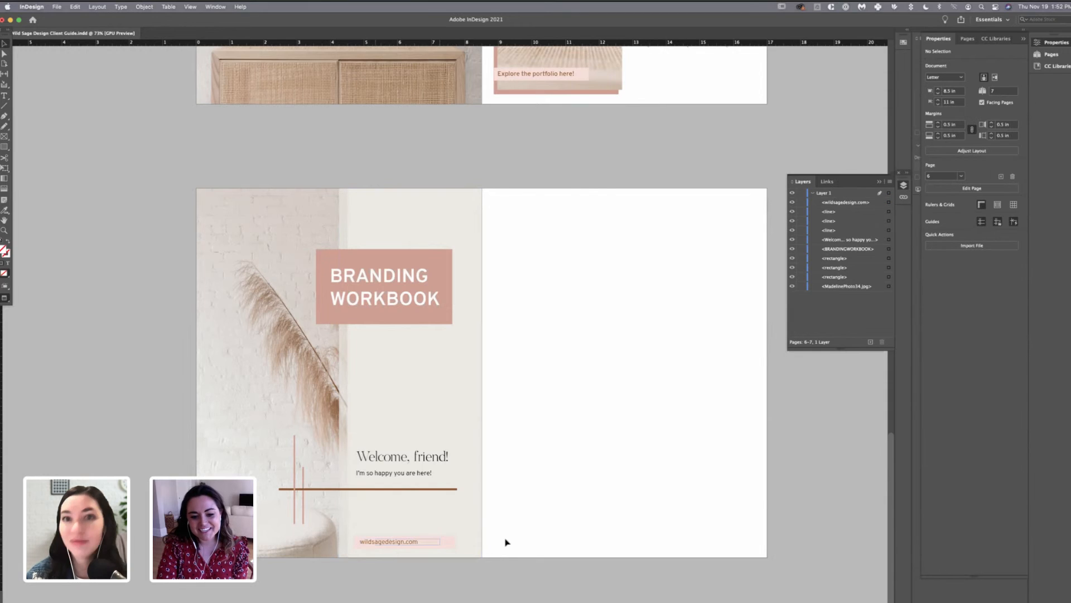
- Shift the website address text frame toward the middle of the pink bar
{"action": "left_click", "coordinate": [421, 543]}
{"action": "key", "text": "Escape"}
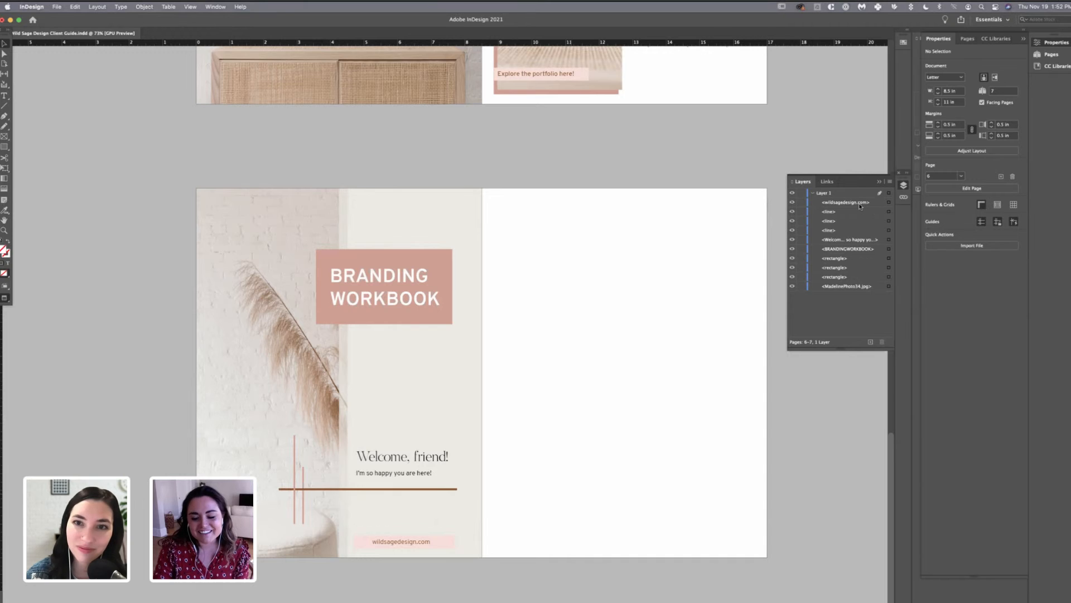
- Try the website address text at 12 pt and return it to 14 pt
{"action": "triple_click", "coordinate": [413, 542]}
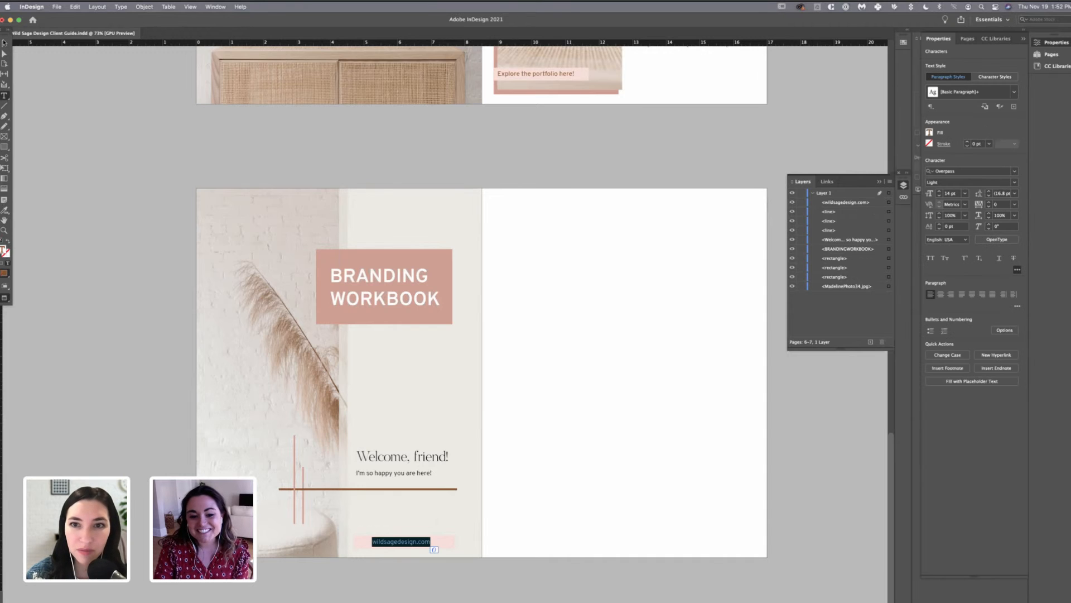
{"action": "key", "text": "super+shift+comma"}
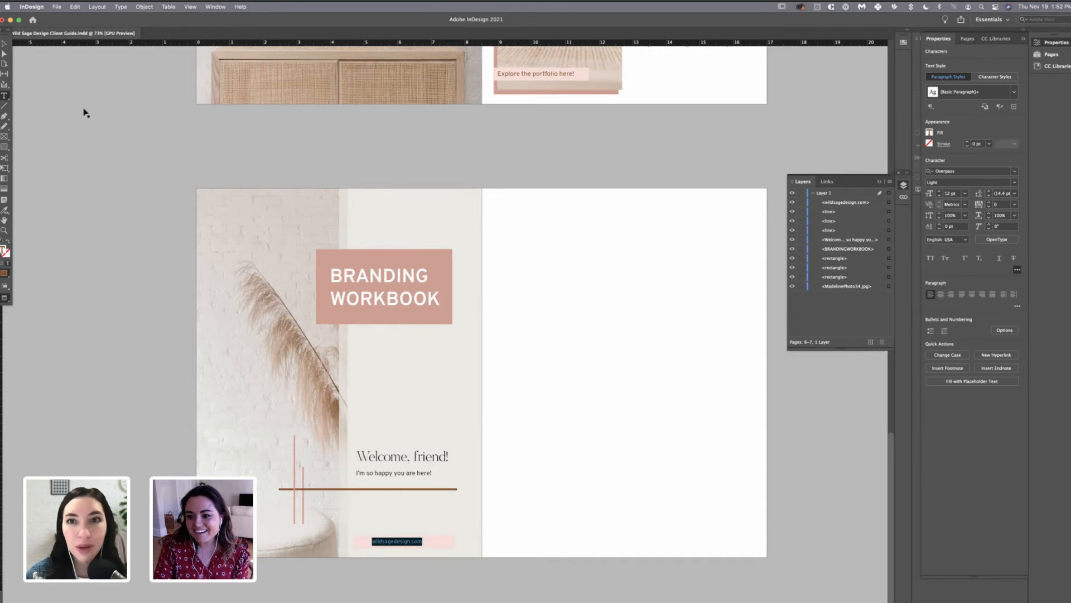
{"action": "key", "text": "super+shift+period"}
- Centre the website address text frame on the pink bar at X 5.2187 in
{"action": "key", "text": "Escape"}
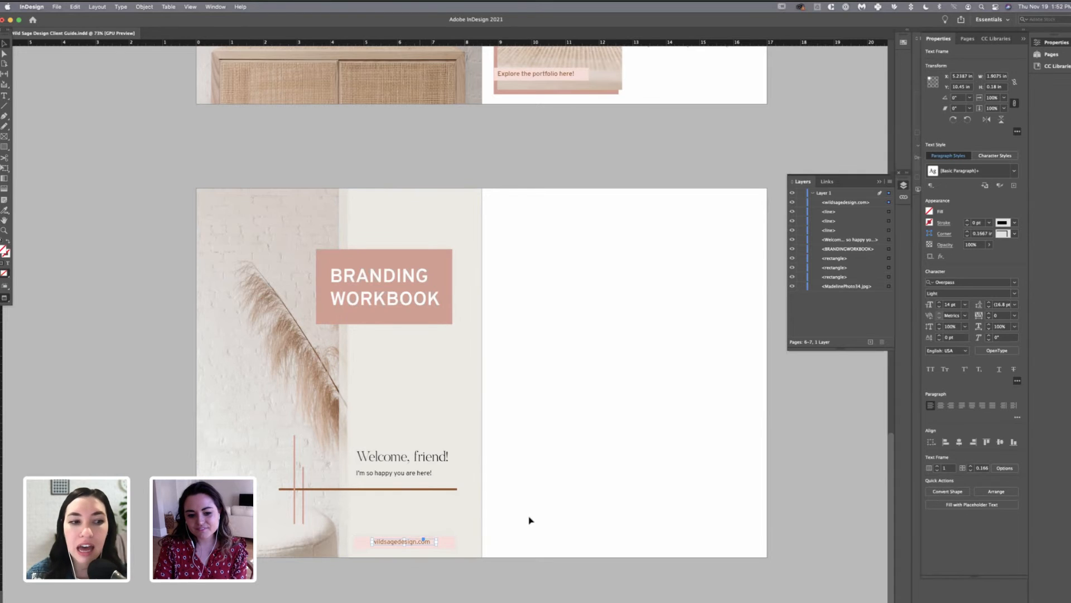
{"action": "left_click", "coordinate": [653, 434]}
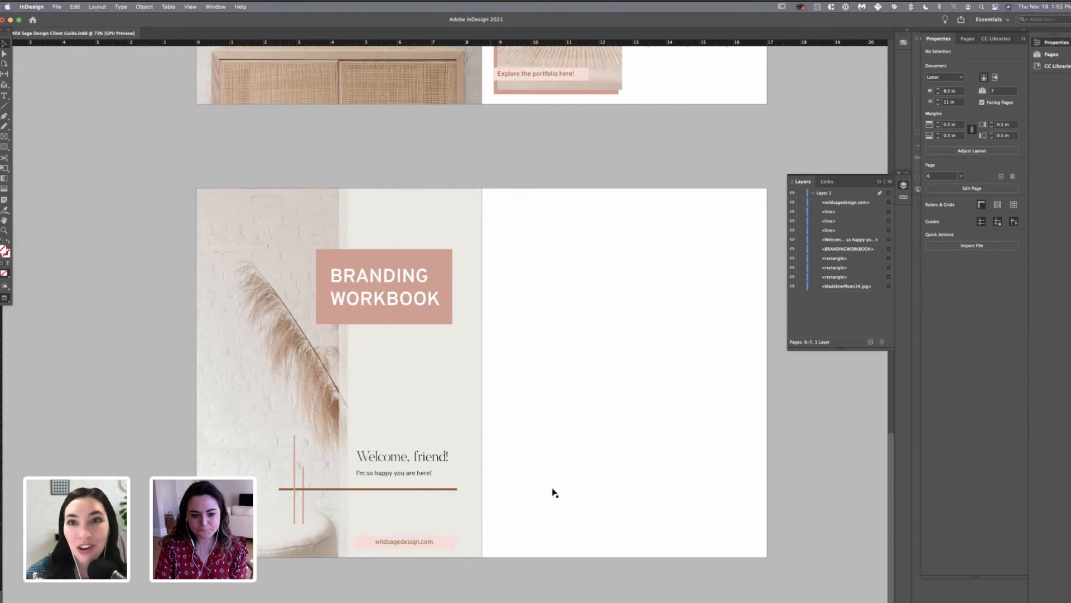
- Try the welcome text block below the brown line at X 4.83 in, with centred and left-aligned text, and return it above the line
{"action": "left_click_drag", "start_coordinate": [386, 540], "coordinate": [393, 542]}
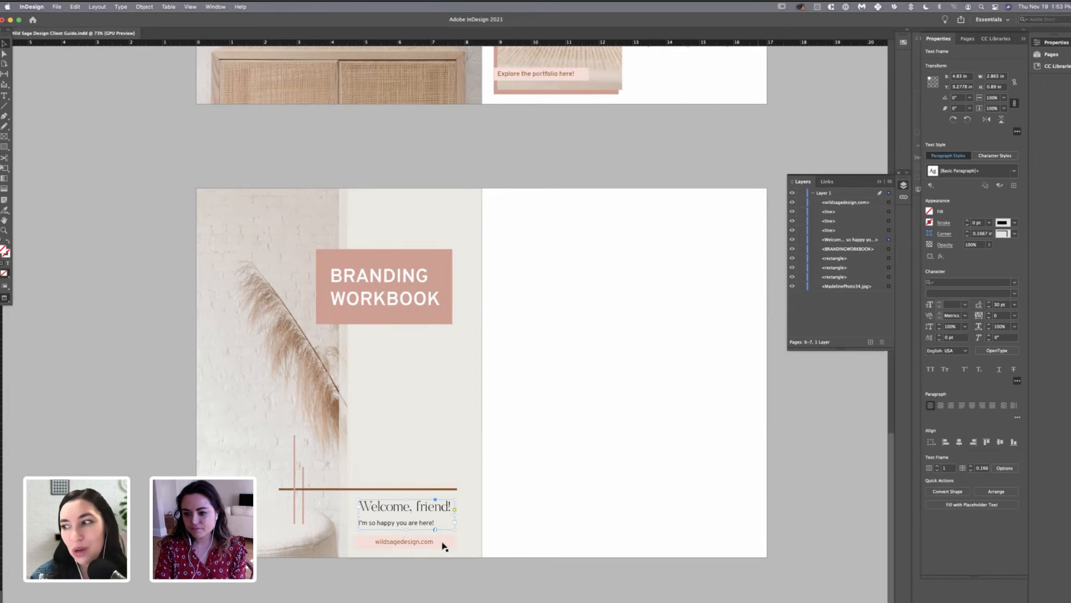
{"action": "key", "text": "super+shift+c"}
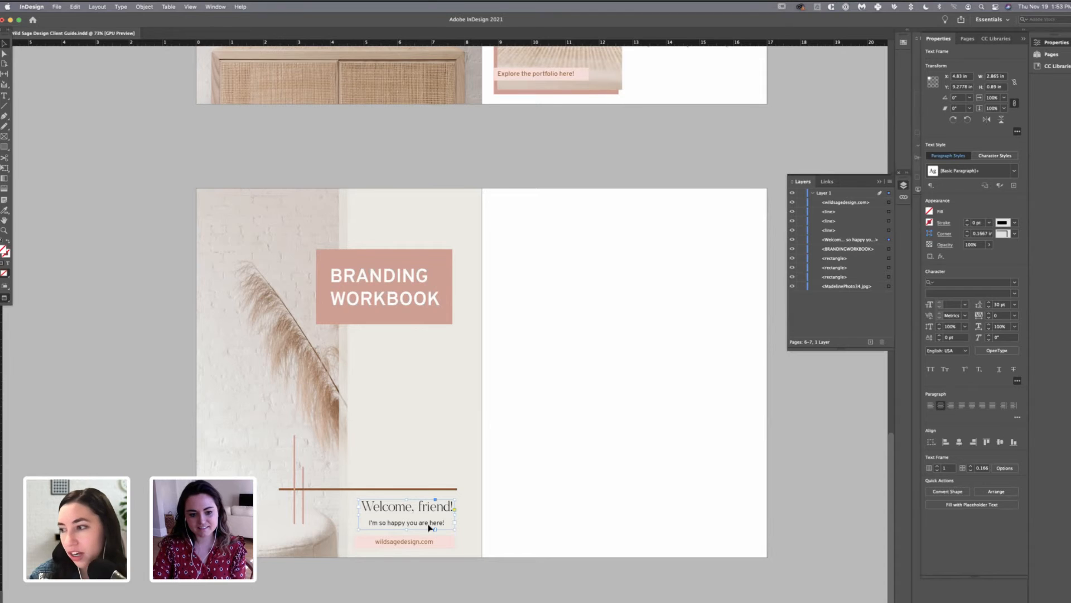
{"action": "key", "text": "super+shift+l"}
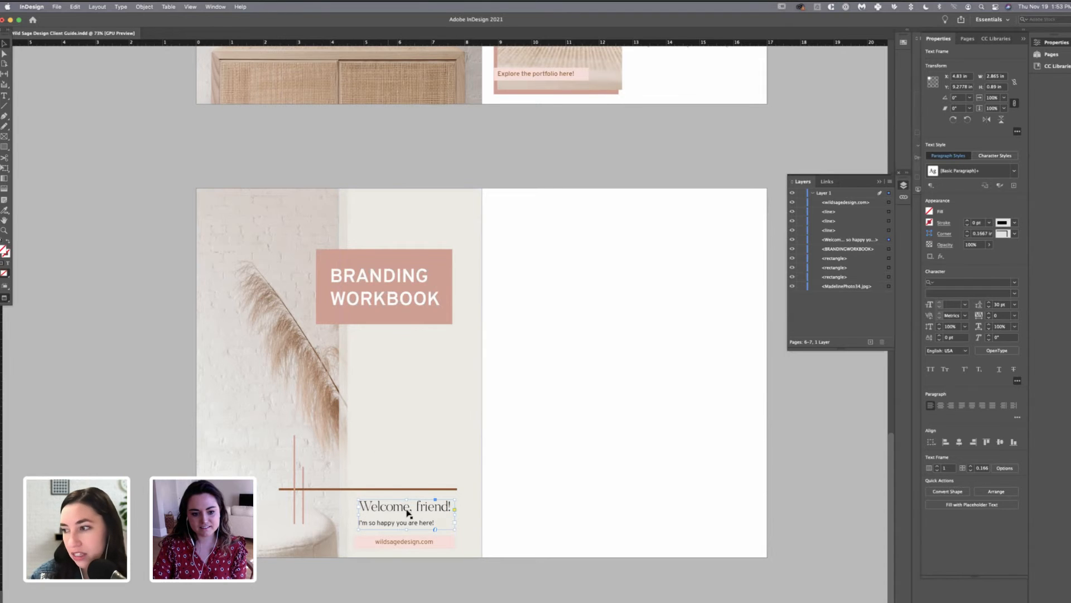
{"action": "left_click_drag", "start_coordinate": [407, 510], "coordinate": [404, 461]}
{"action": "left_click", "coordinate": [411, 510]}
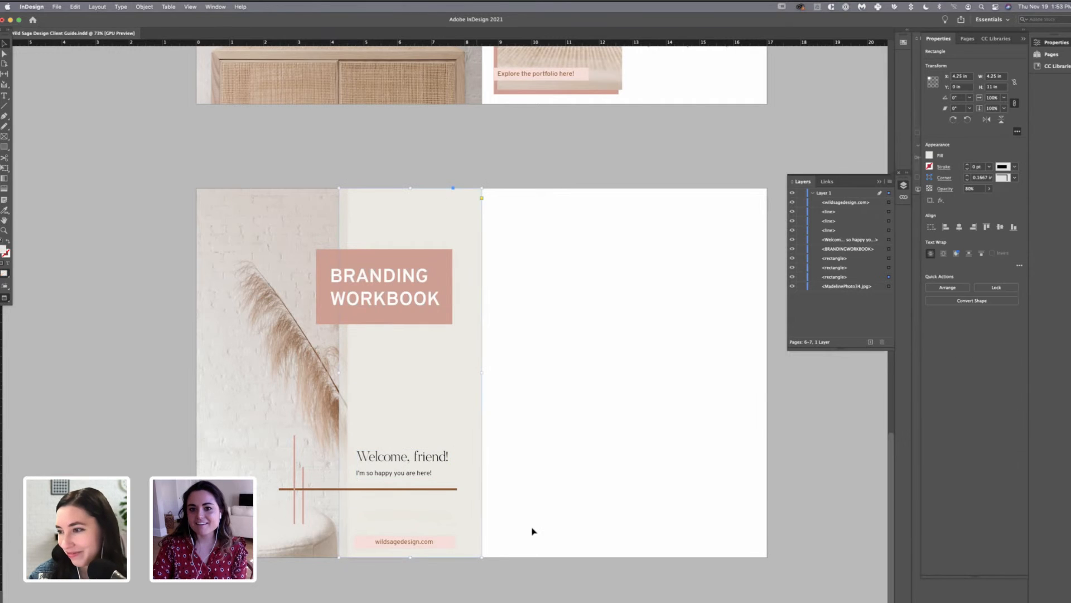
- Select the horizontal brown line and the vertical pink lines together and move them slightly down and to the right
{"action": "left_click", "coordinate": [412, 489]}
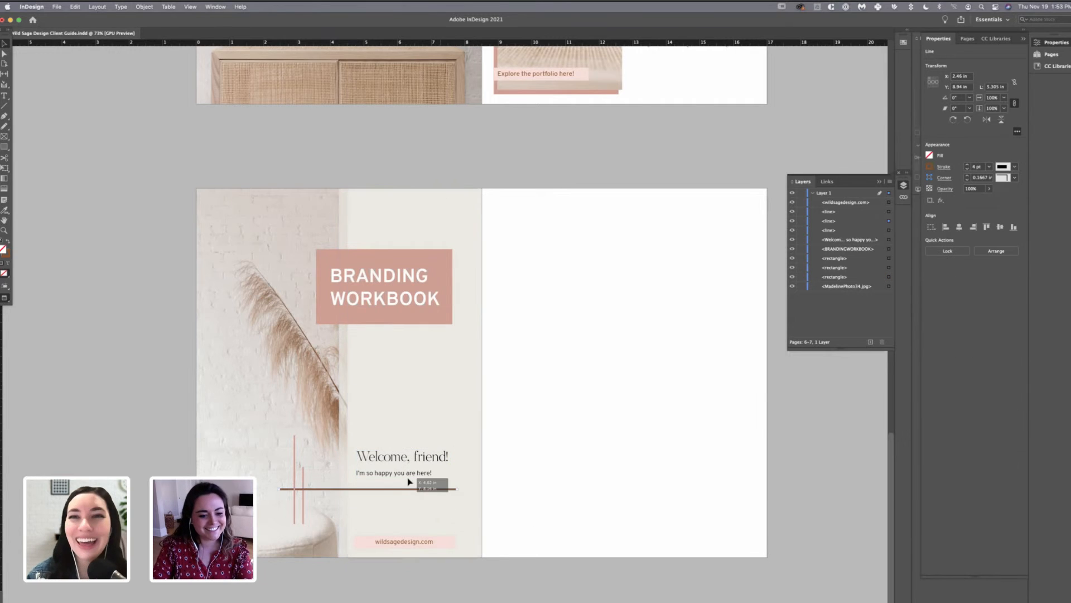
{"action": "left_click_drag", "start_coordinate": [406, 467], "coordinate": [412, 457]}
{"action": "left_click", "coordinate": [295, 458], "text": "shift"}
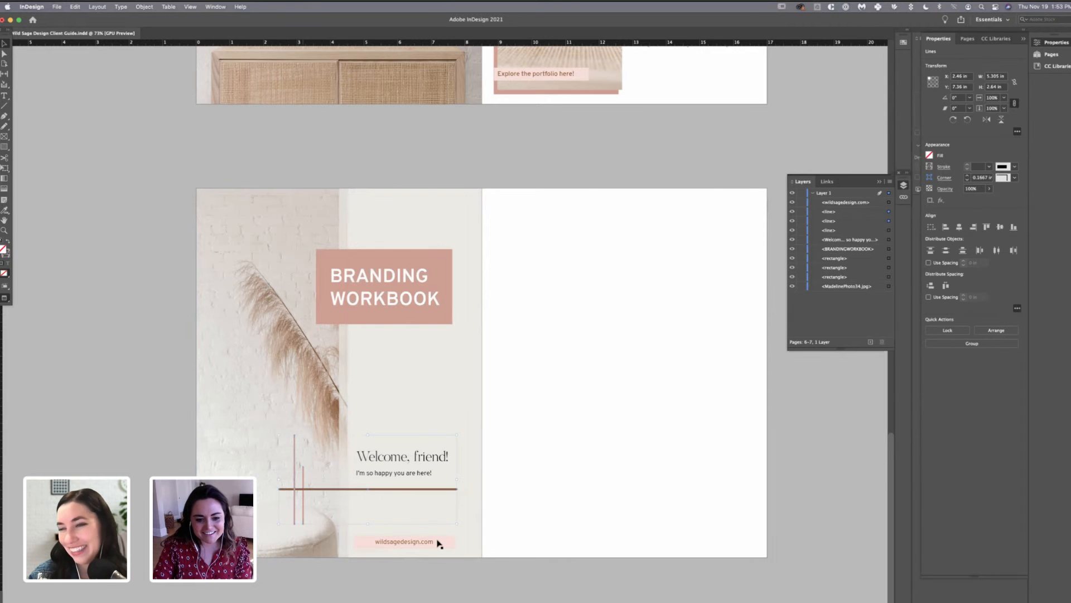
{"action": "key", "text": "shift+Down"}
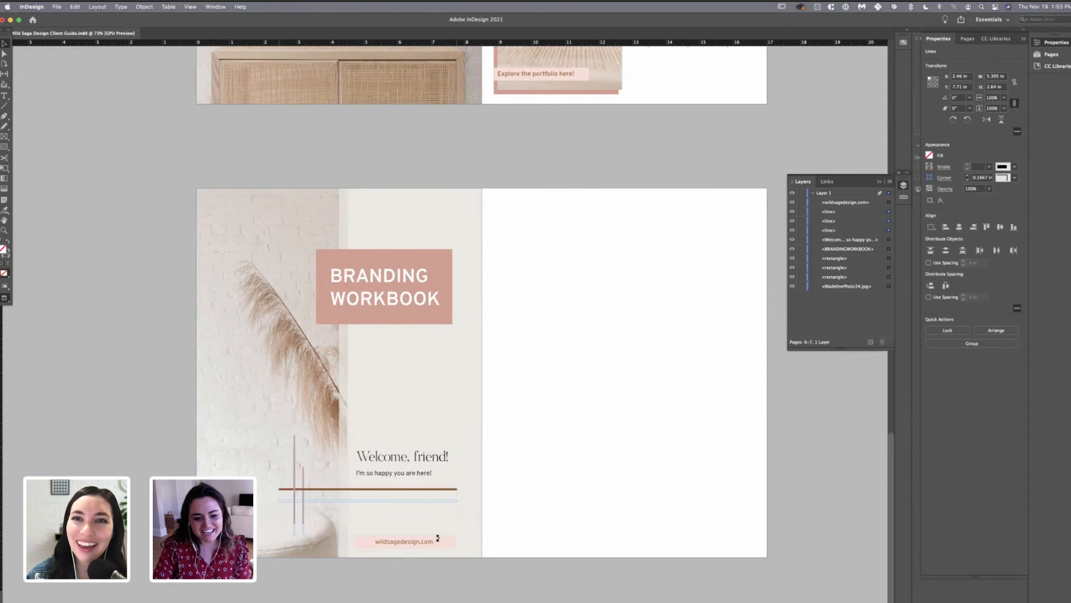
{"action": "key", "text": "shift+Right"}
- Raise the website address and its pink bar closer to the brown line, and move the welcome text block to X 4.9425 in, Y 7.84 in
{"action": "left_click_drag", "start_coordinate": [462, 542], "coordinate": [423, 540]}
{"action": "left_click", "coordinate": [426, 540], "text": "shift"}
{"action": "left_click", "coordinate": [592, 512]}
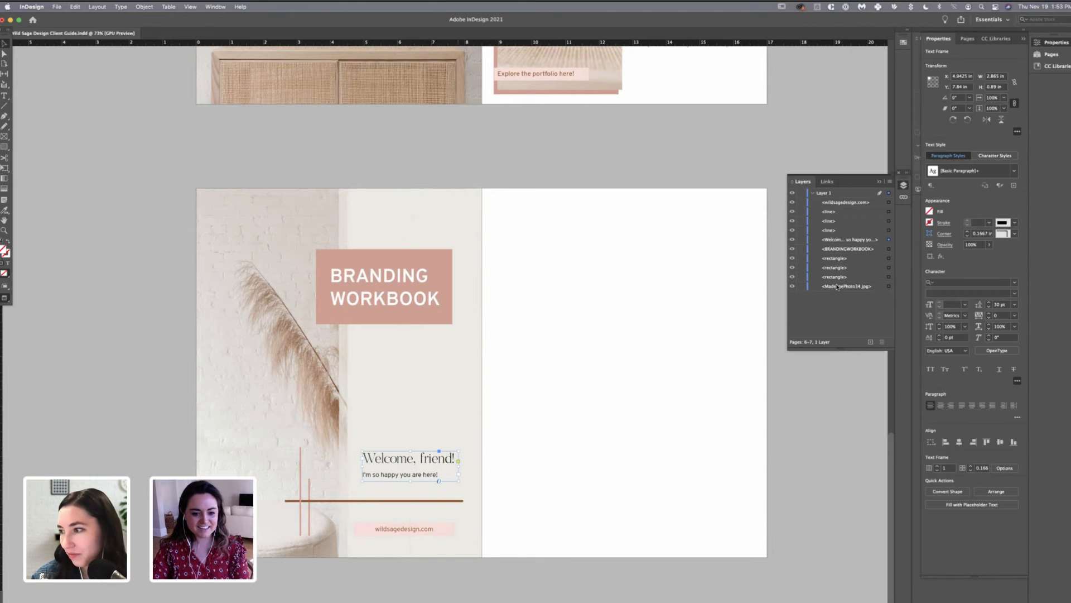
- Move the website address and its pink bar to the foot of the photo, the bar 4.25 in wide at X 0 in, Y 10.62 in
{"action": "left_click", "coordinate": [446, 529]}
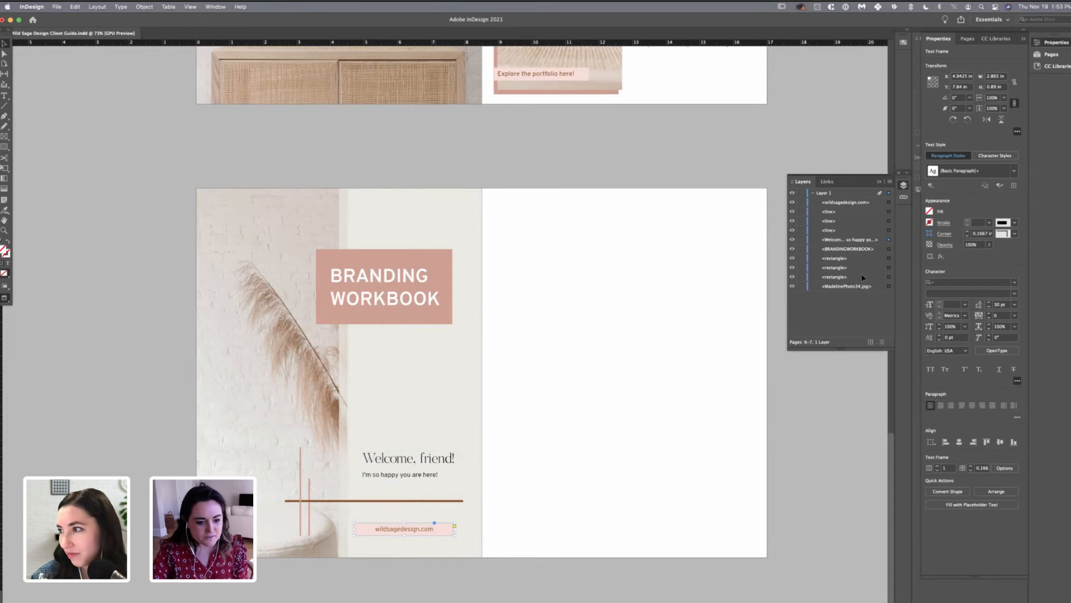
{"action": "left_click", "coordinate": [407, 529], "text": "shift"}
{"action": "left_click_drag", "start_coordinate": [407, 529], "coordinate": [314, 538]}
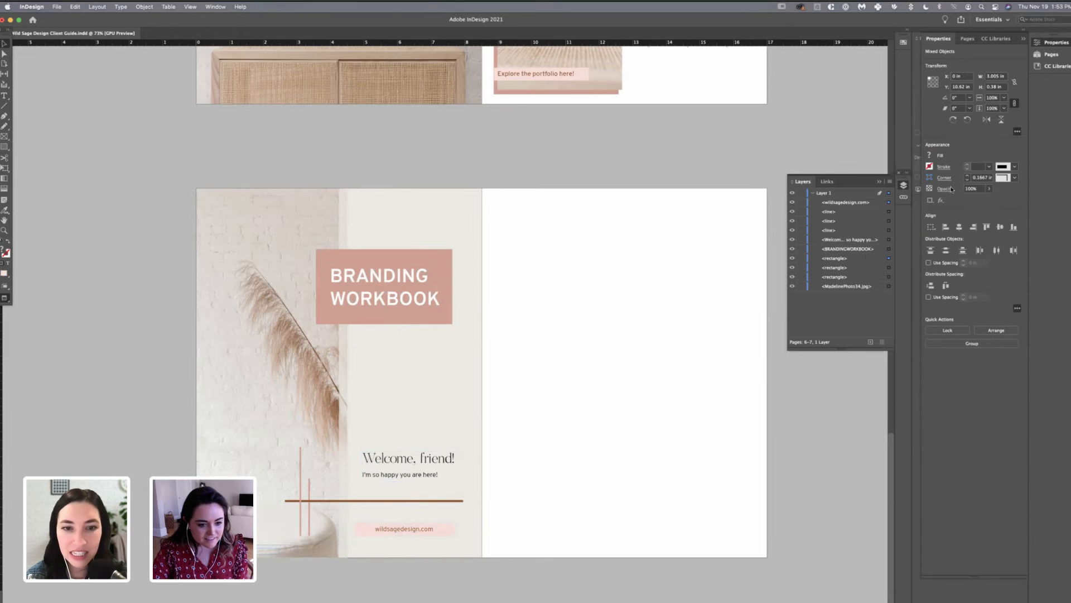
{"action": "key", "text": "super+shift+a"}
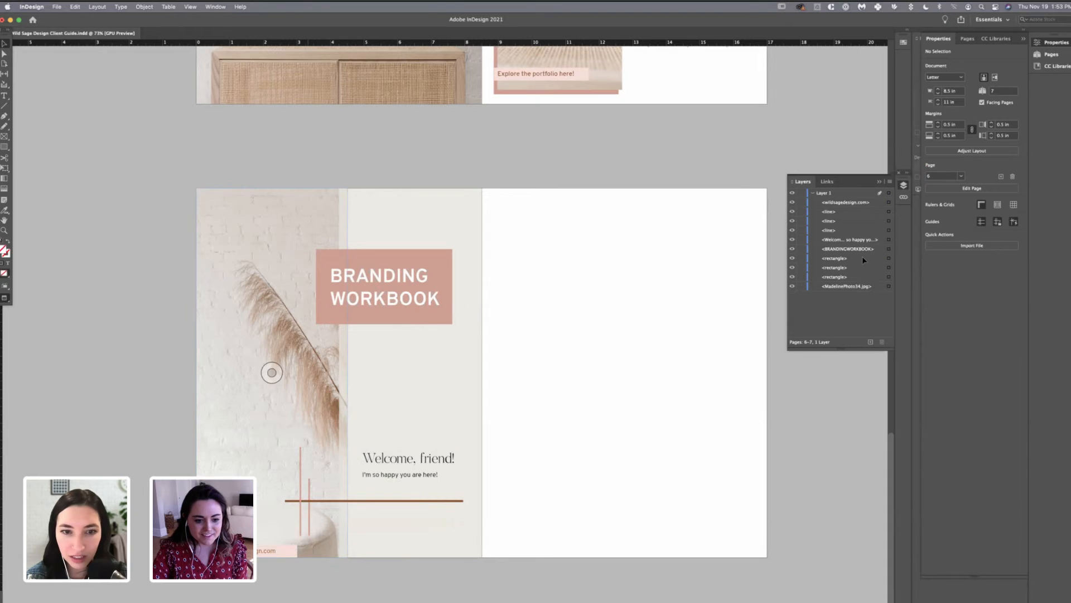
{"action": "left_click", "coordinate": [407, 545]}
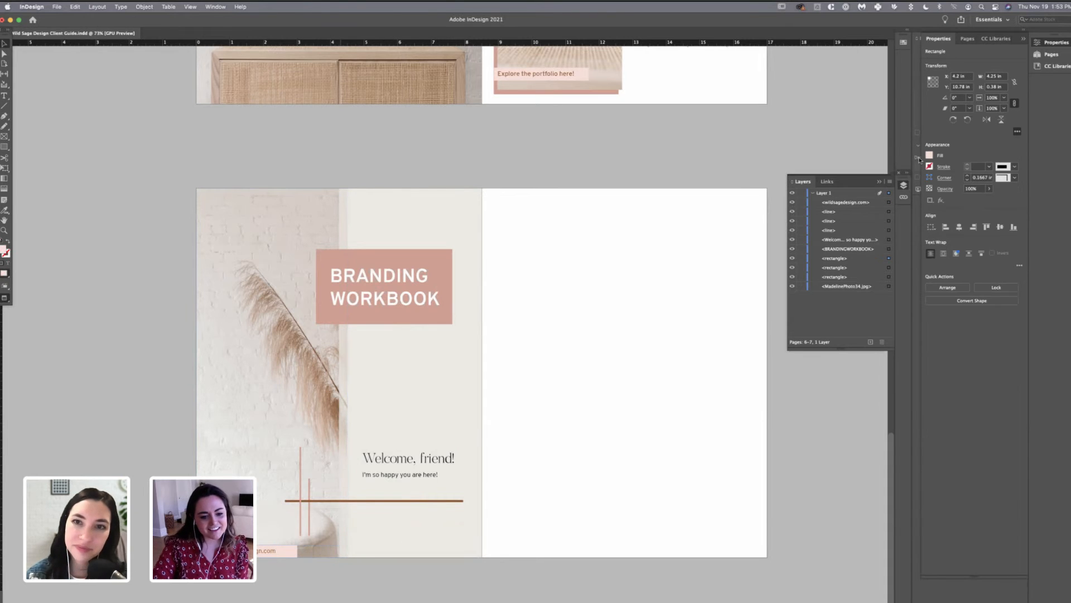
{"action": "key", "text": "super+shift+a"}
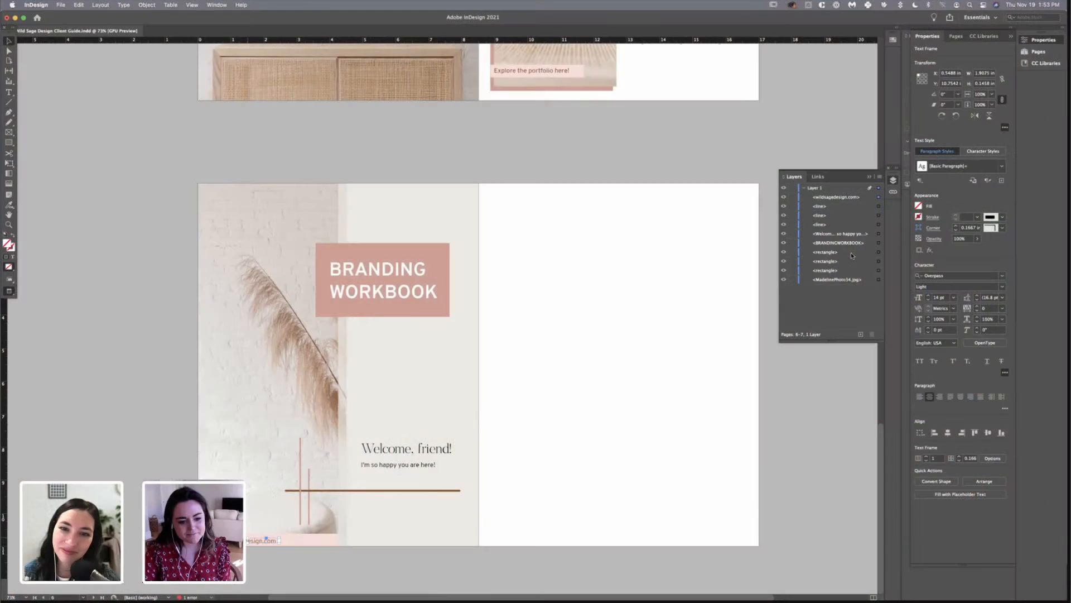
{"action": "left_click", "coordinate": [9, 39]}
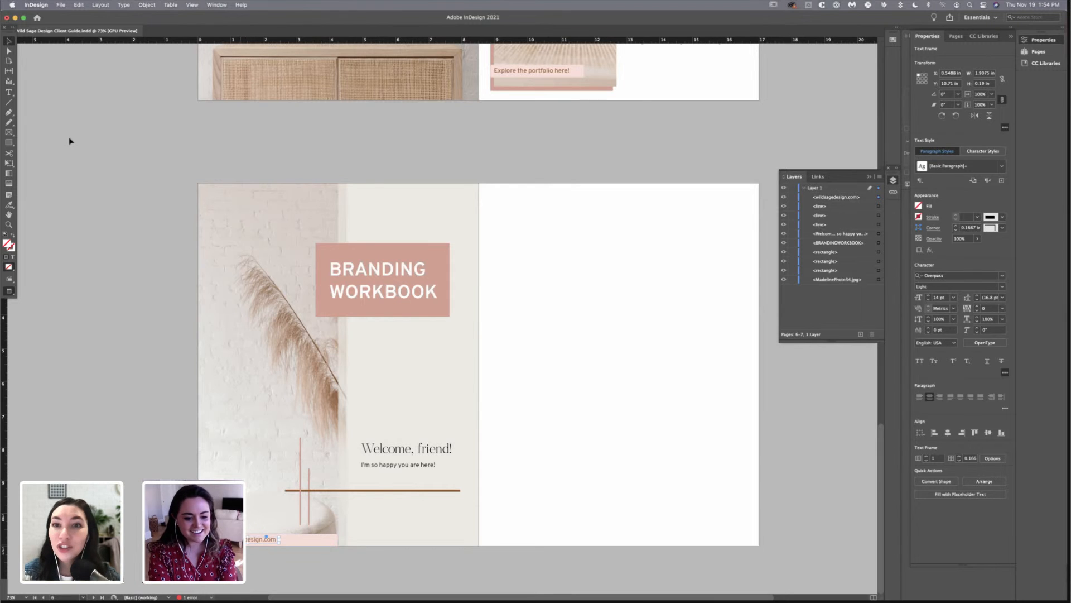
{"action": "key", "text": "super+z"}
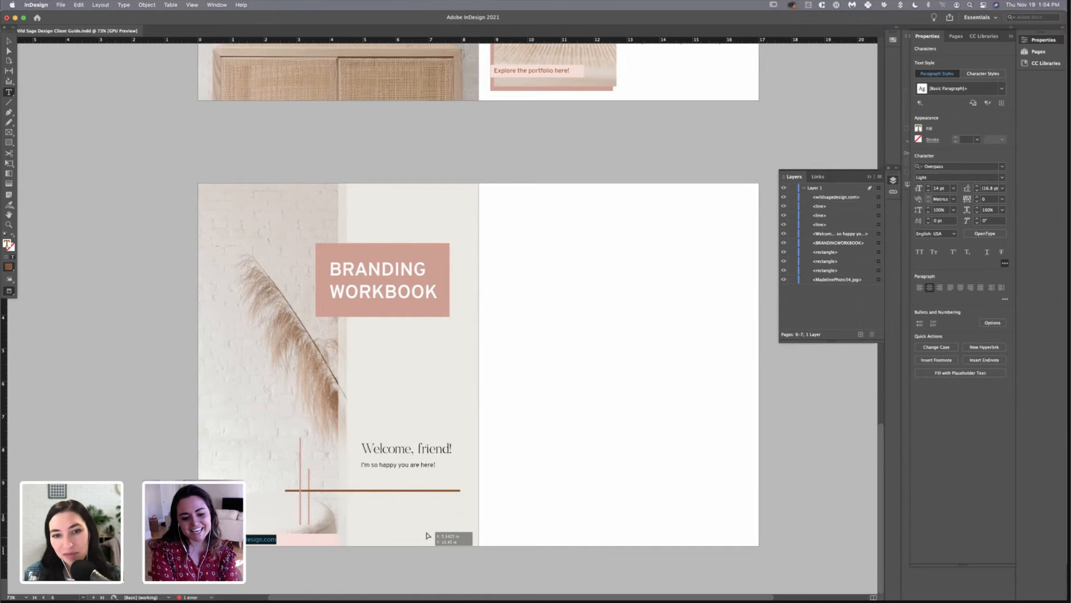
- Replace the website address with a "Visit Wild Sage Online" call to action and widen its text frame to 2.18 in
{"action": "type", "text": "Visi"}
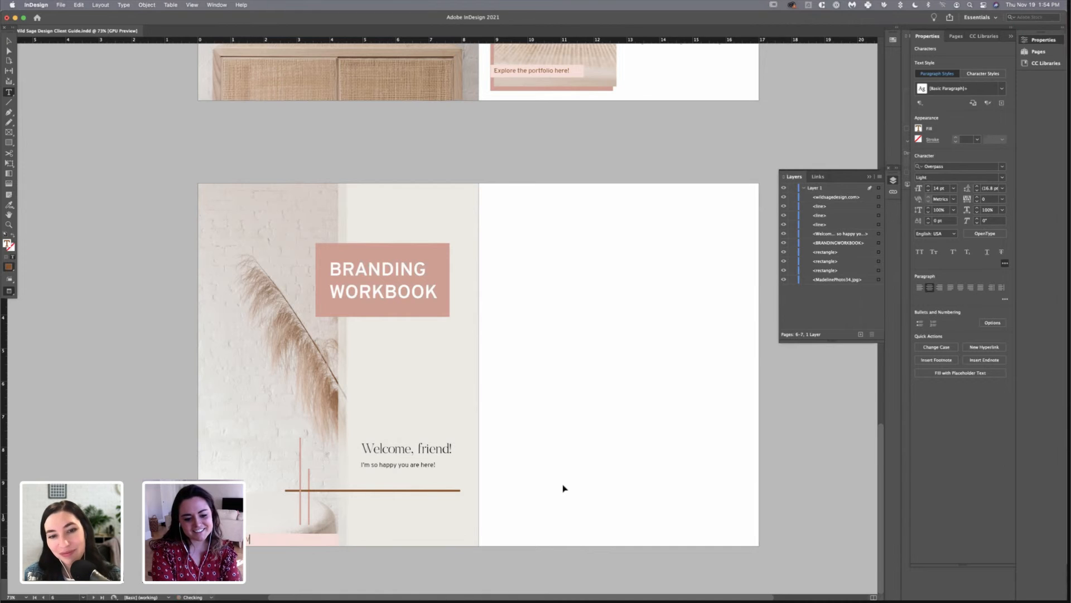
{"action": "type", "text": "t Wild Sage"}
{"action": "type", "text": " Online"}
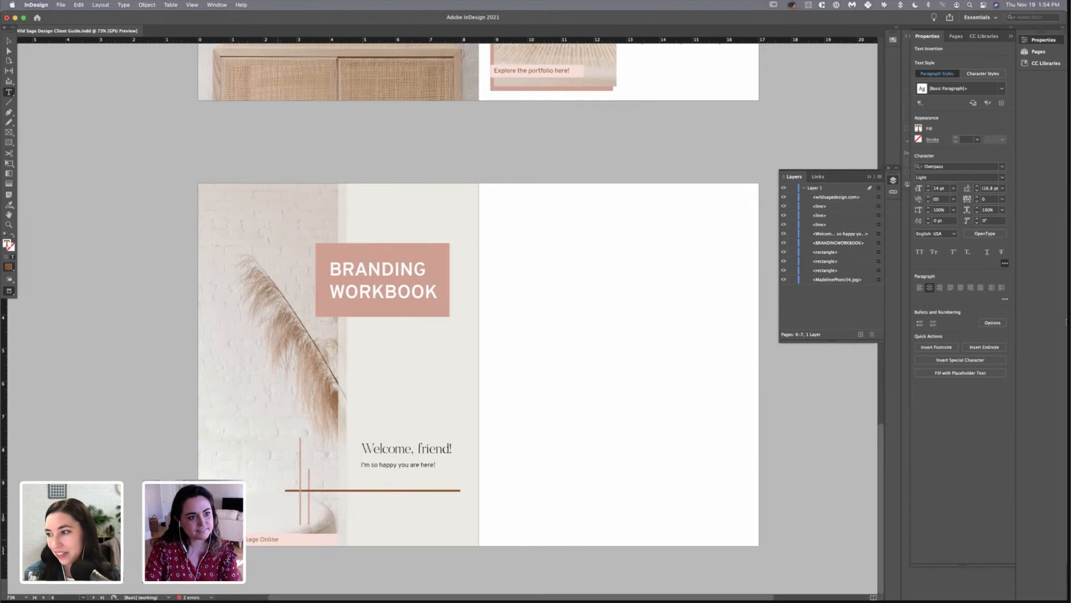
{"action": "key", "text": "Escape"}
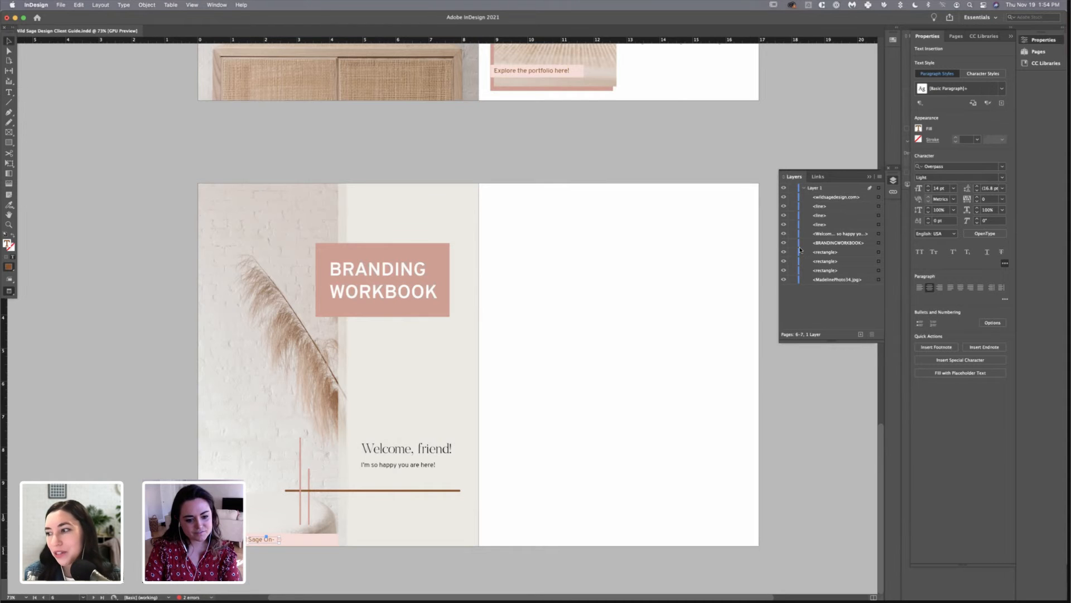
{"action": "left_click_drag", "start_coordinate": [279, 539], "coordinate": [288, 540]}
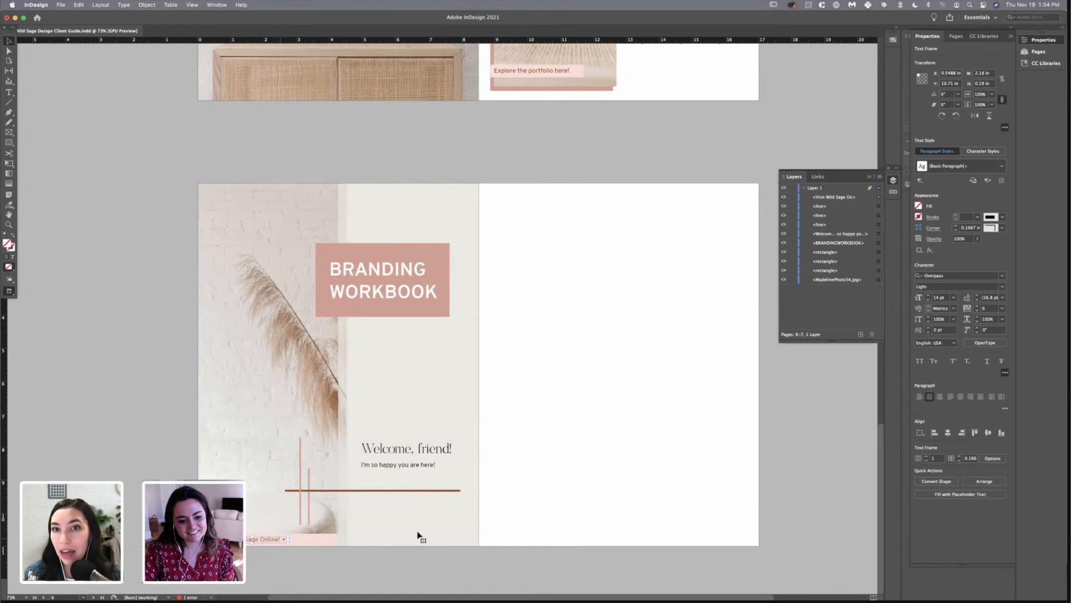
- Remove the trailing symbols and exclamation mark so the call to action reads "Visit Wild Sage Online"
{"action": "key", "text": "Return"}
{"action": "key", "text": "BackSpace"}
{"action": "key", "text": "BackSpace"}
{"action": "key", "text": "BackSpace"}
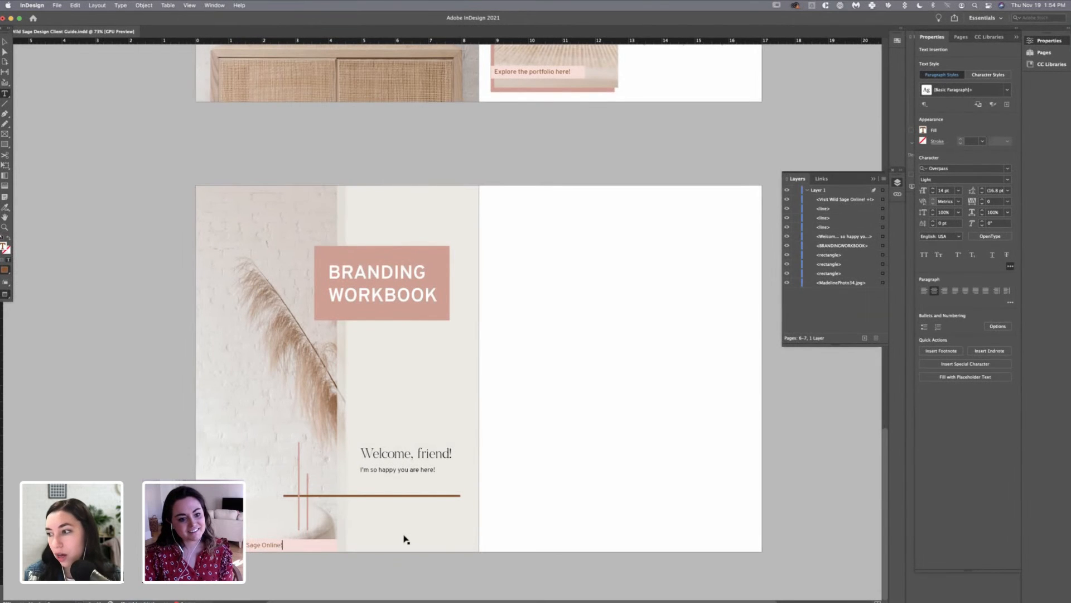
{"action": "left_click", "coordinate": [405, 540]}
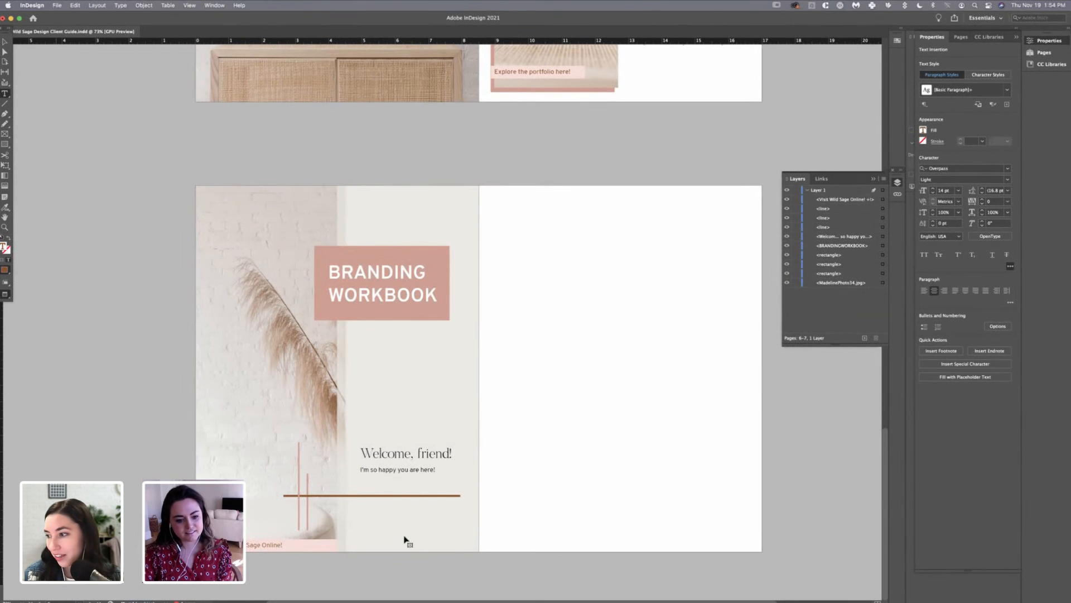
{"action": "key", "text": "BackSpace"}
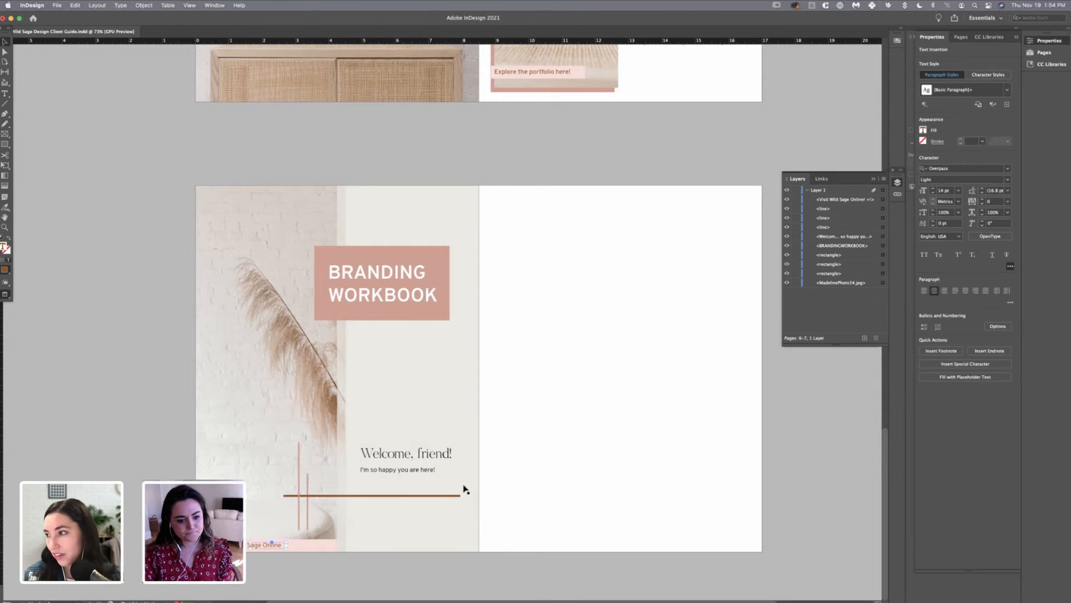
{"action": "left_click", "coordinate": [447, 473]}
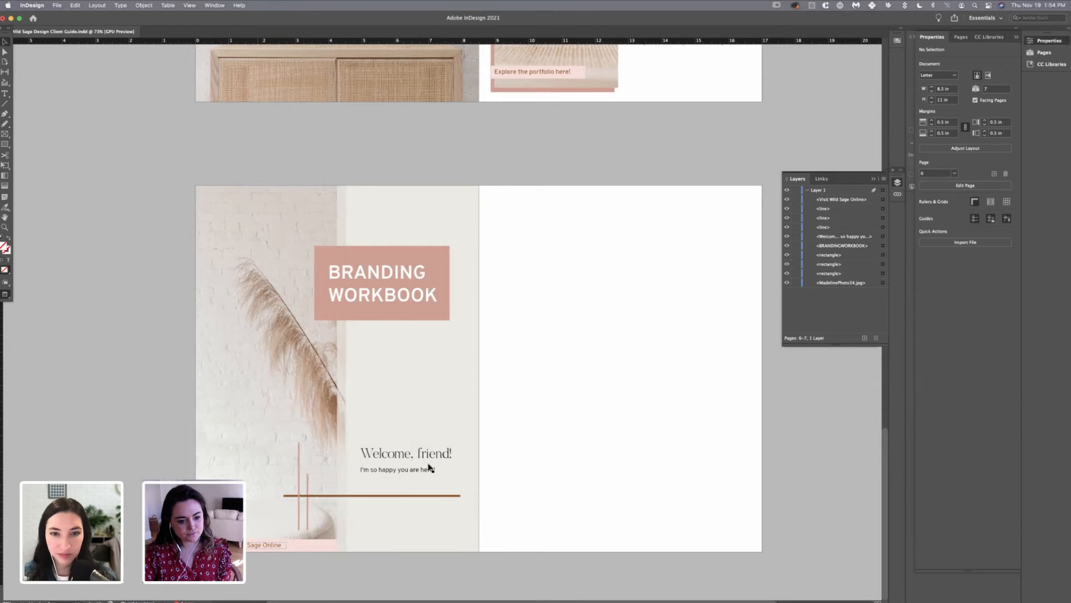
- Draw an empty 4.25 by 0.4 in frame over the pink bar at X 0 in, Y 10.6 in, and convert it to a button
{"action": "left_click_drag", "start_coordinate": [426, 456], "coordinate": [429, 509]}
{"action": "key", "text": "f"}
{"action": "right_click", "coordinate": [290, 545]}
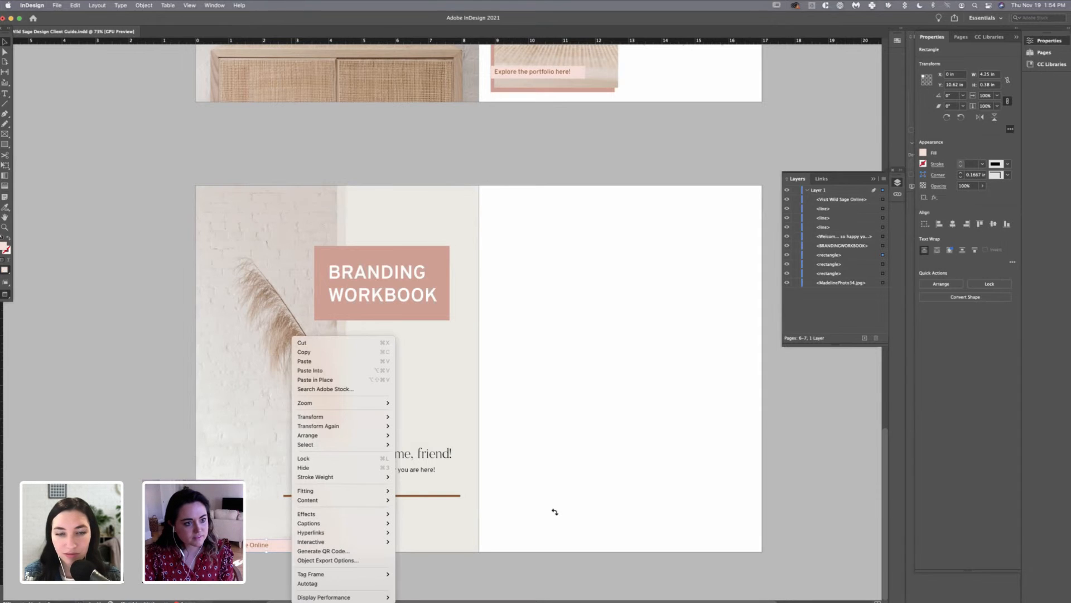
{"action": "left_click", "coordinate": [448, 492]}
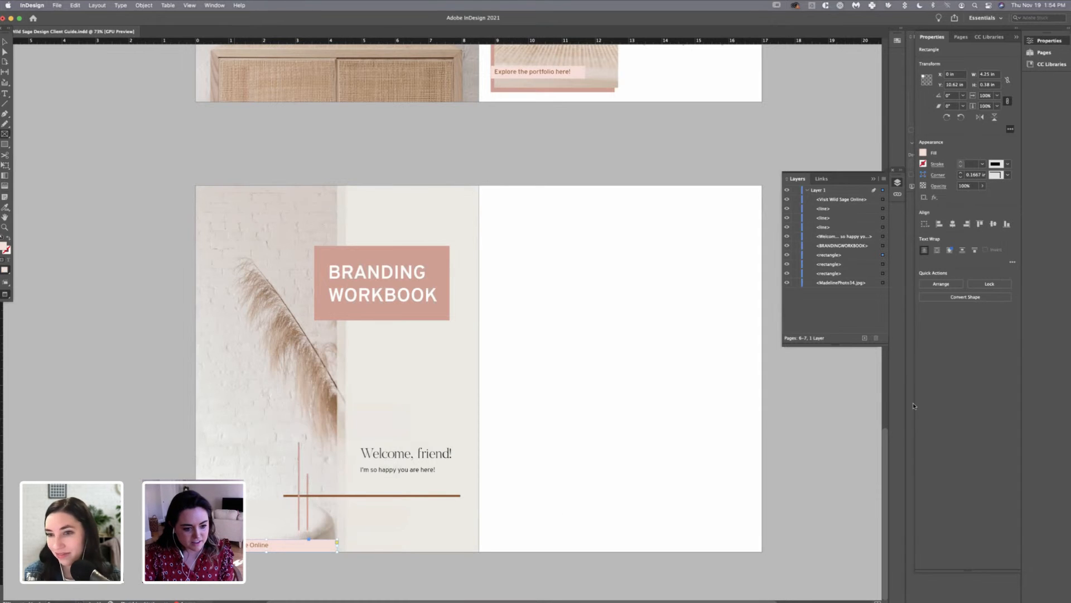
{"action": "left_click", "coordinate": [390, 509]}
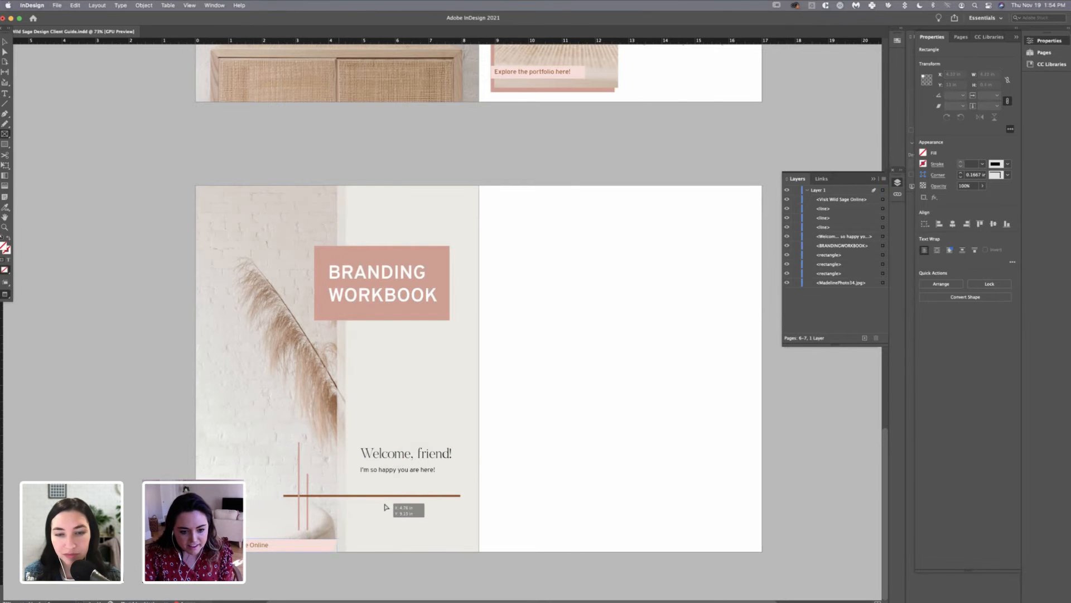
{"action": "key", "text": "super+z"}
{"action": "right_click", "coordinate": [385, 458]}
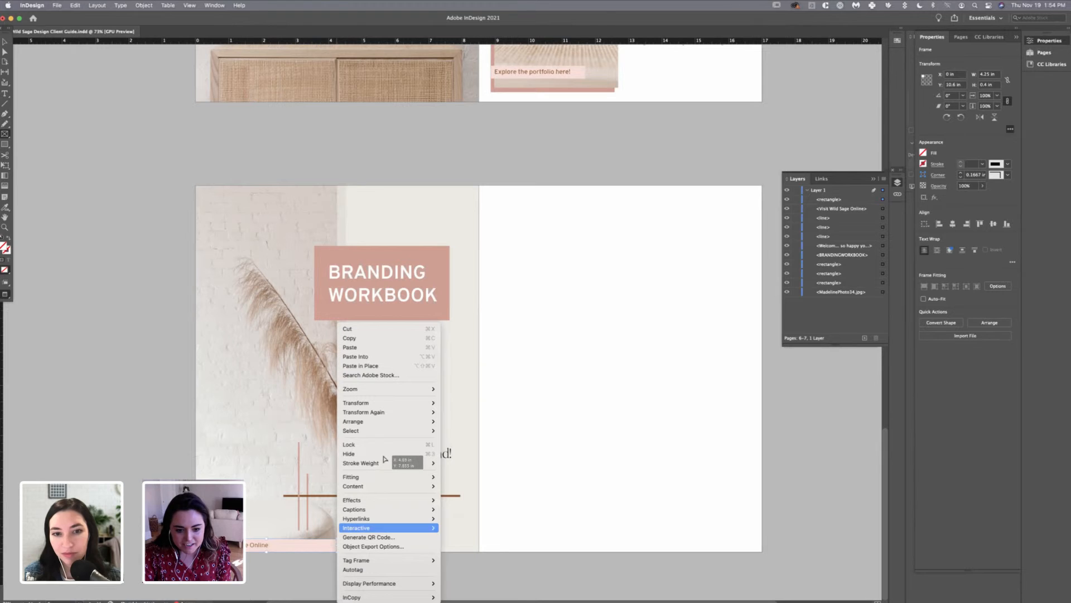
{"action": "mouse_move", "coordinate": [385, 528]}
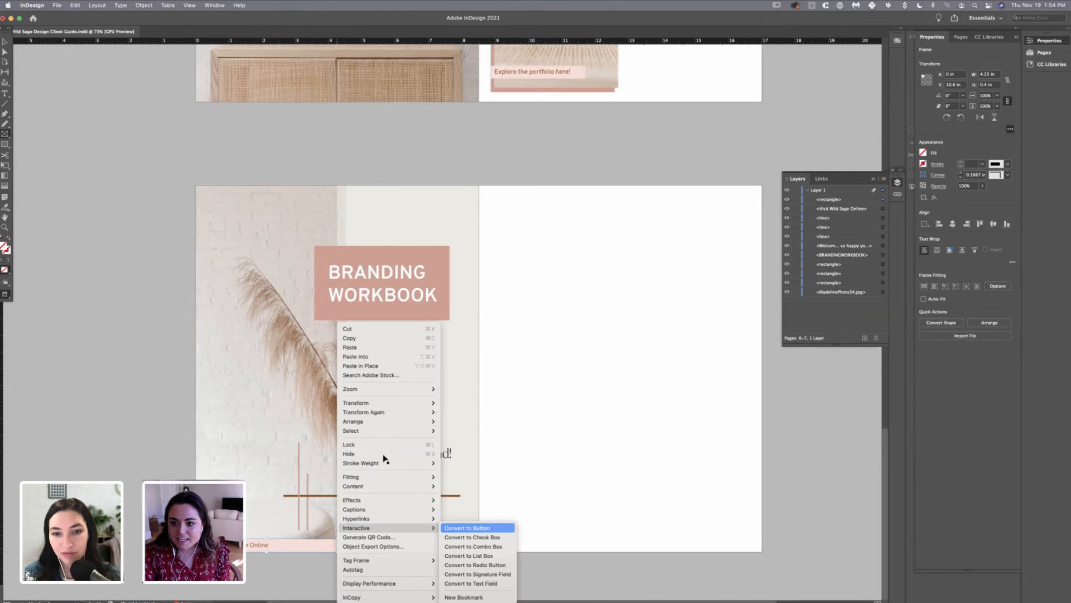
{"action": "left_click", "coordinate": [468, 527]}
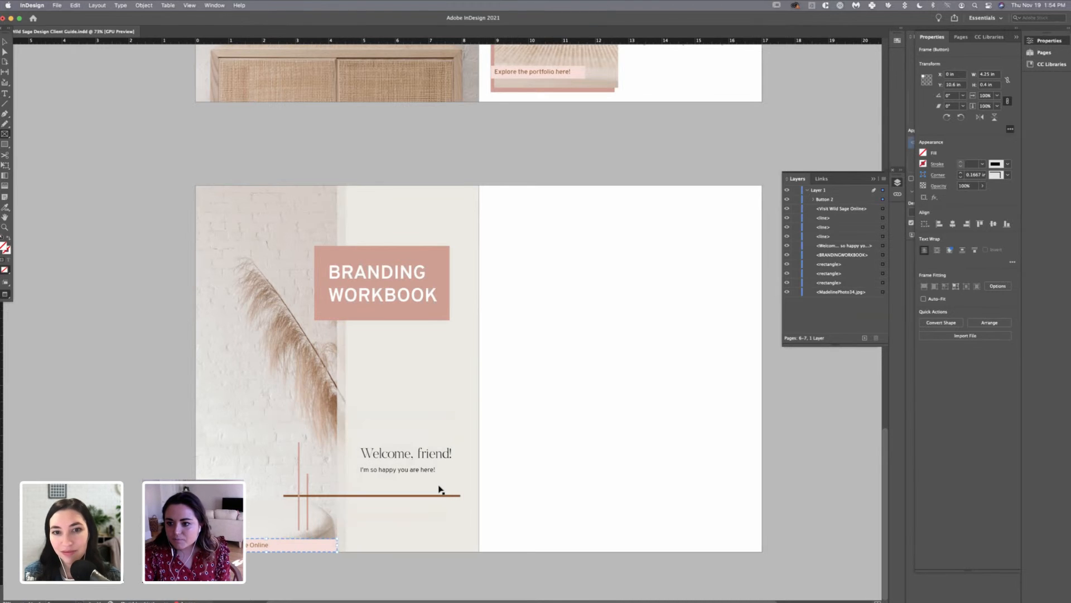
{"action": "left_click", "coordinate": [301, 466]}
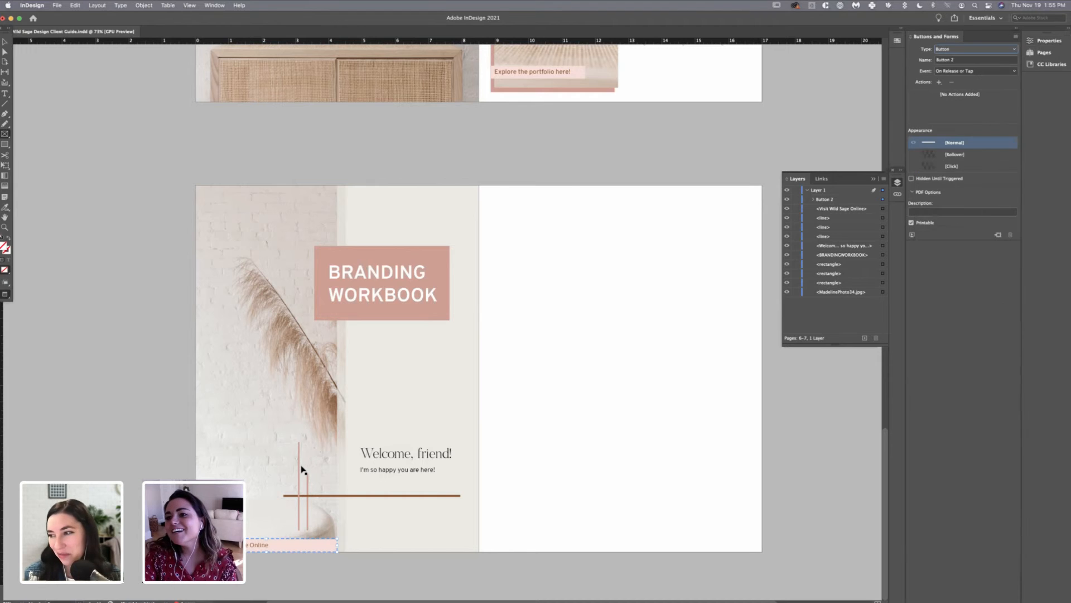
{"action": "left_click_drag", "start_coordinate": [314, 485], "coordinate": [313, 495]}
{"action": "left_click", "coordinate": [939, 82]}
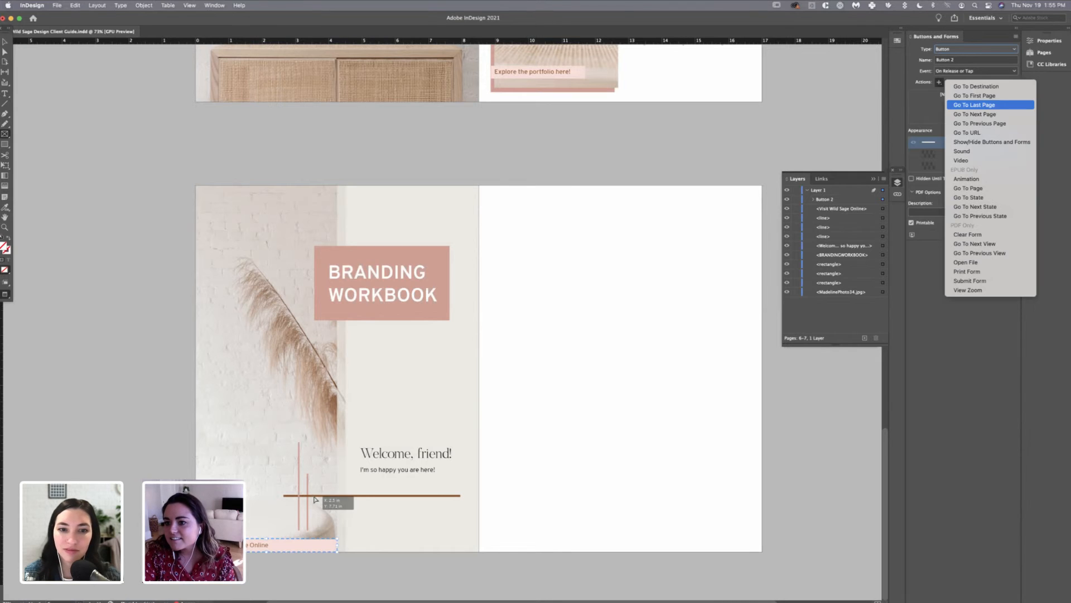
{"action": "left_click", "coordinate": [967, 133]}
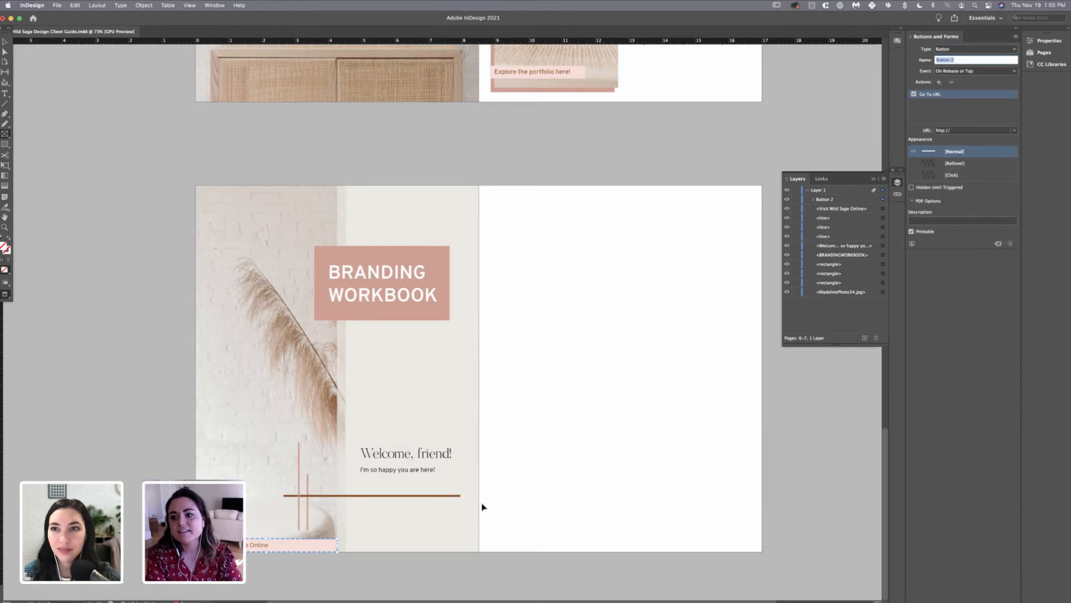
{"action": "type", "text": "wildsagedes"}
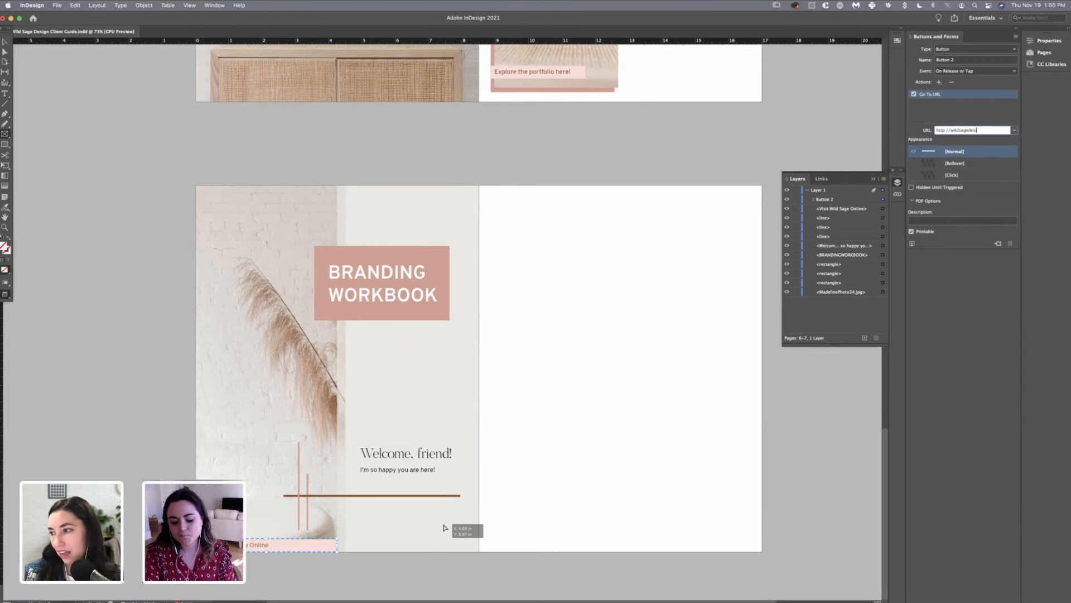
{"action": "type", "text": "ign.com"}
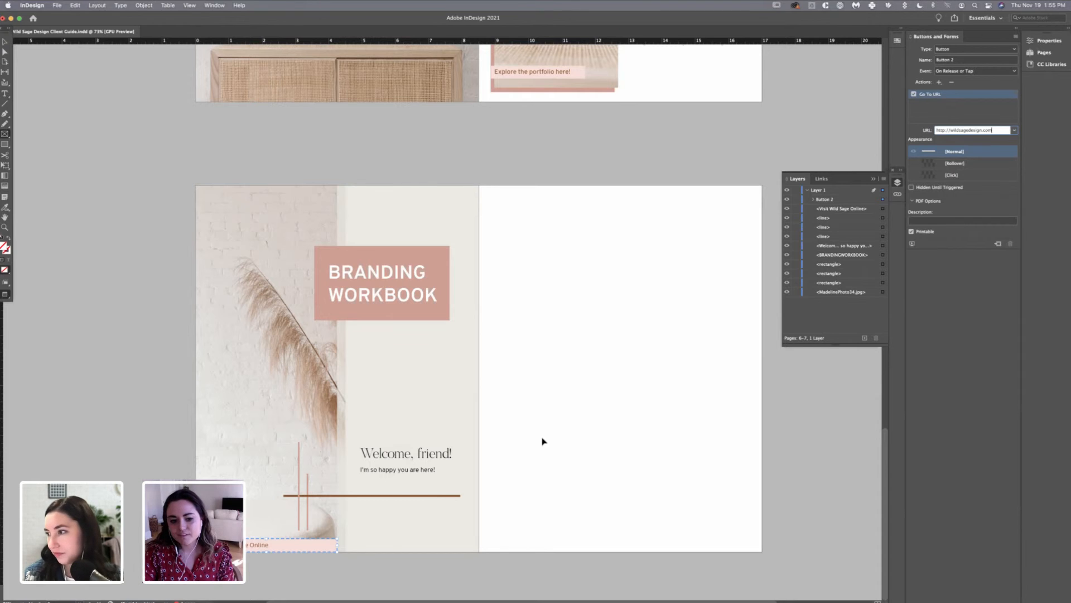
{"action": "key", "text": "Return"}
{"action": "left_click", "coordinate": [449, 455]}
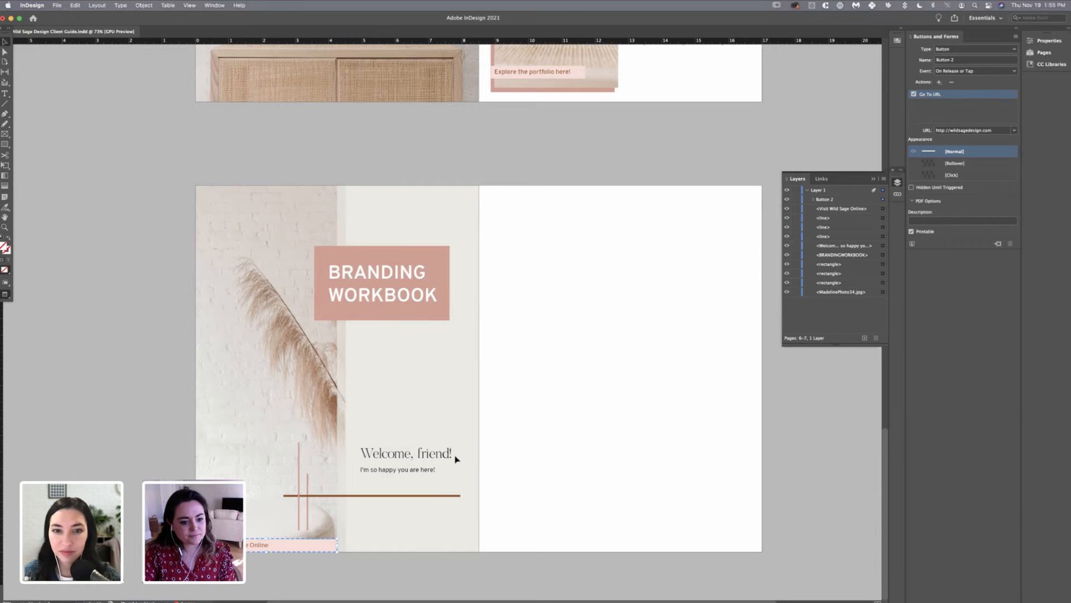
{"action": "left_click", "coordinate": [439, 527]}
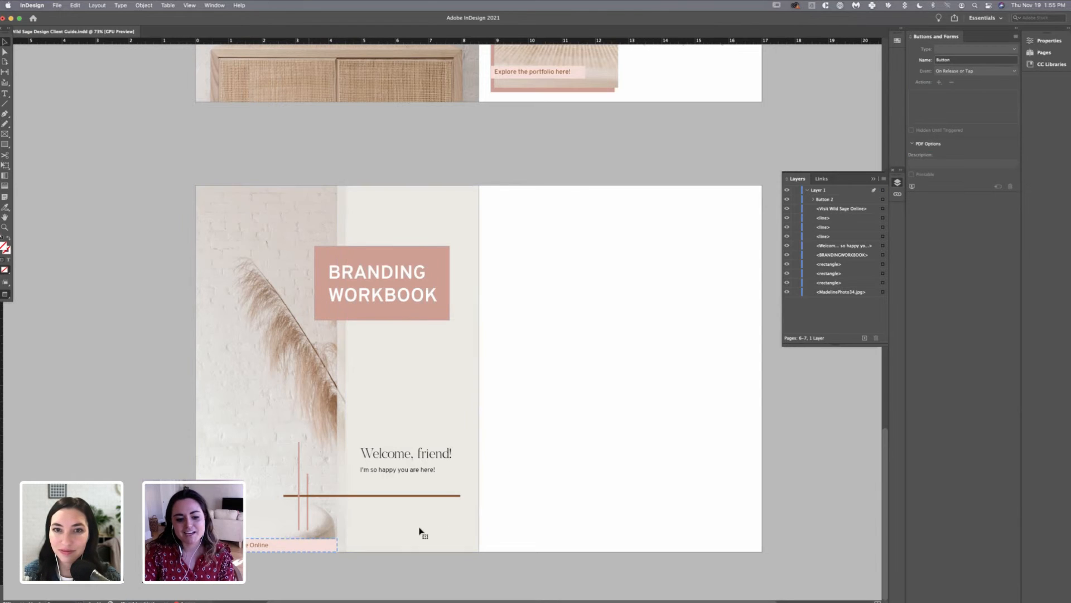
{"action": "left_click_drag", "start_coordinate": [445, 522], "coordinate": [282, 545]}
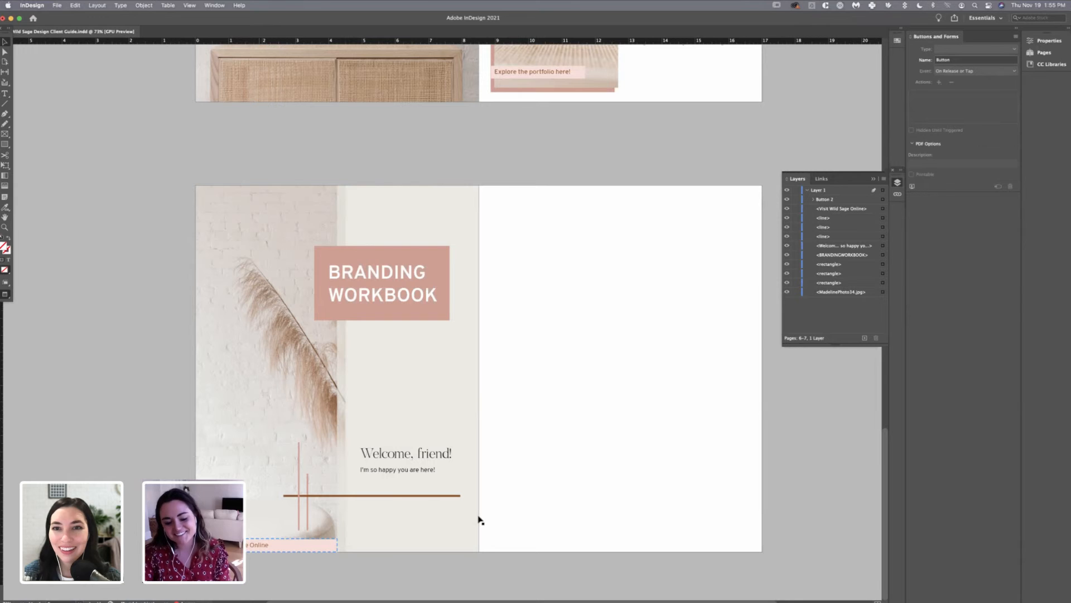
{"action": "left_click_drag", "start_coordinate": [292, 547], "coordinate": [337, 546]}
{"action": "scroll", "coordinate": [315, 545], "scroll_direction": "up", "scroll_amount": 2}
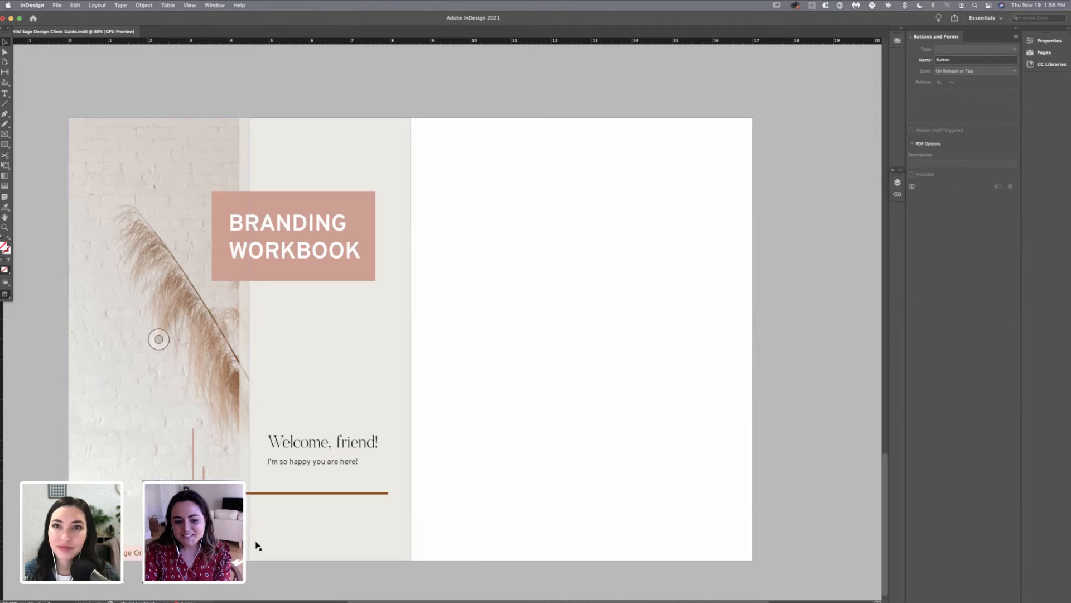
{"action": "left_click_drag", "start_coordinate": [257, 545], "coordinate": [246, 542]}
- Draw a rectangle 4.94 by 1.905 in near the top of the blank facing page and fill it with the magenta swatch
{"action": "left_click", "coordinate": [5, 144]}
{"action": "left_click_drag", "start_coordinate": [460, 193], "coordinate": [659, 270]}
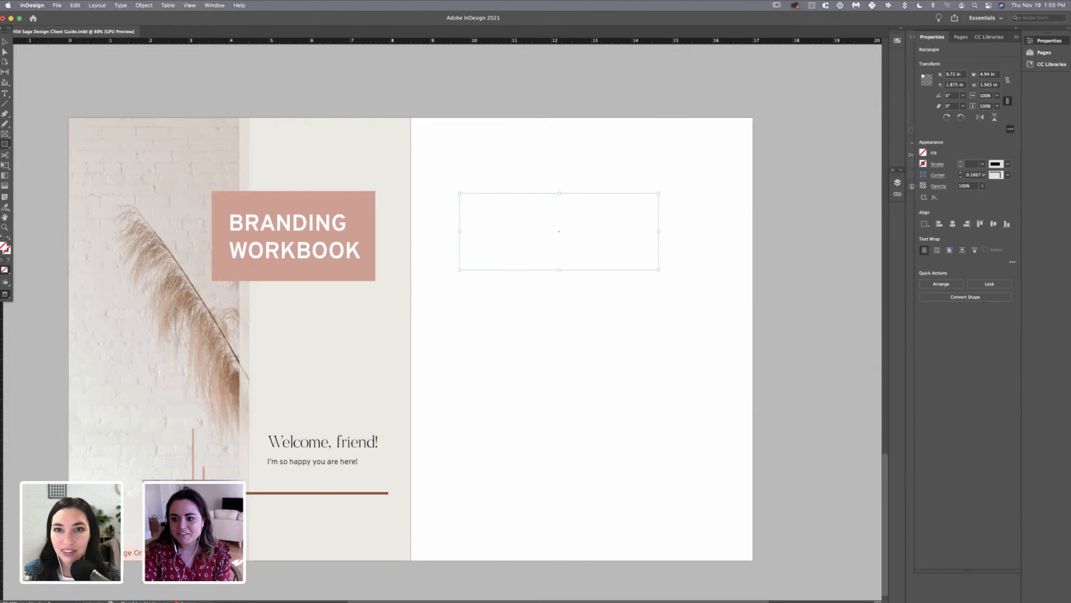
{"action": "left_click", "coordinate": [923, 153]}
{"action": "left_click", "coordinate": [865, 254]}
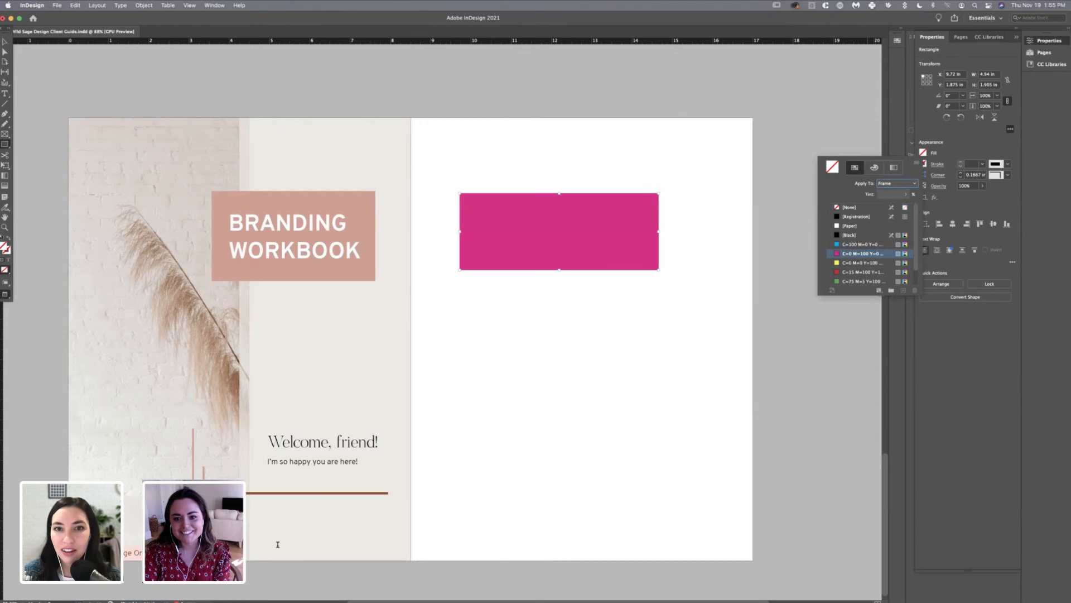
{"action": "left_click", "coordinate": [18, 160]}
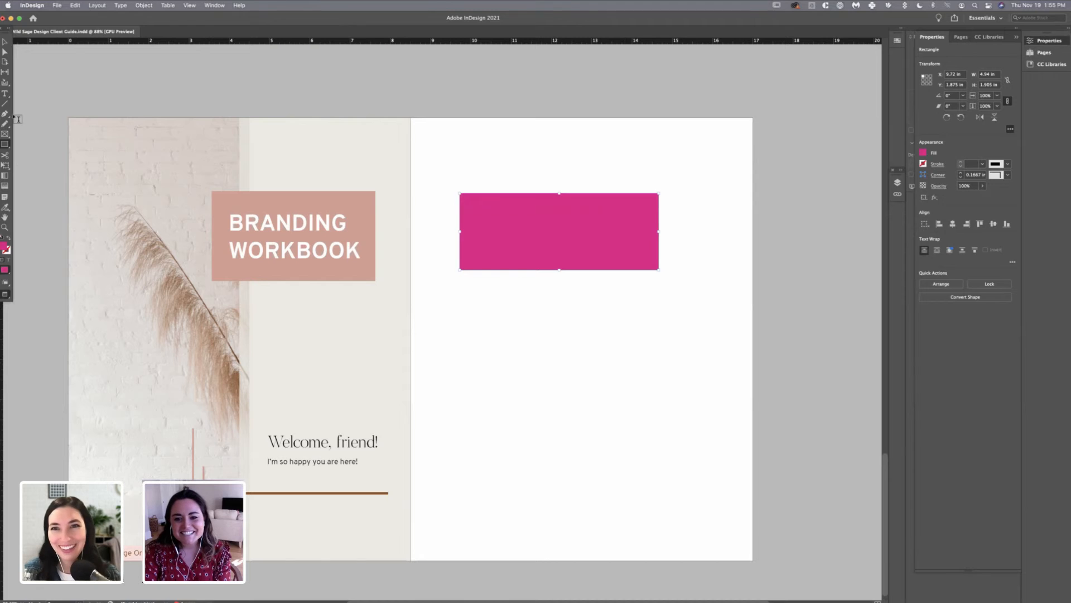
- Look over the interactive conversion options for the magenta rectangle without applying any
{"action": "right_click", "coordinate": [588, 233]}
{"action": "mouse_move", "coordinate": [638, 438]}
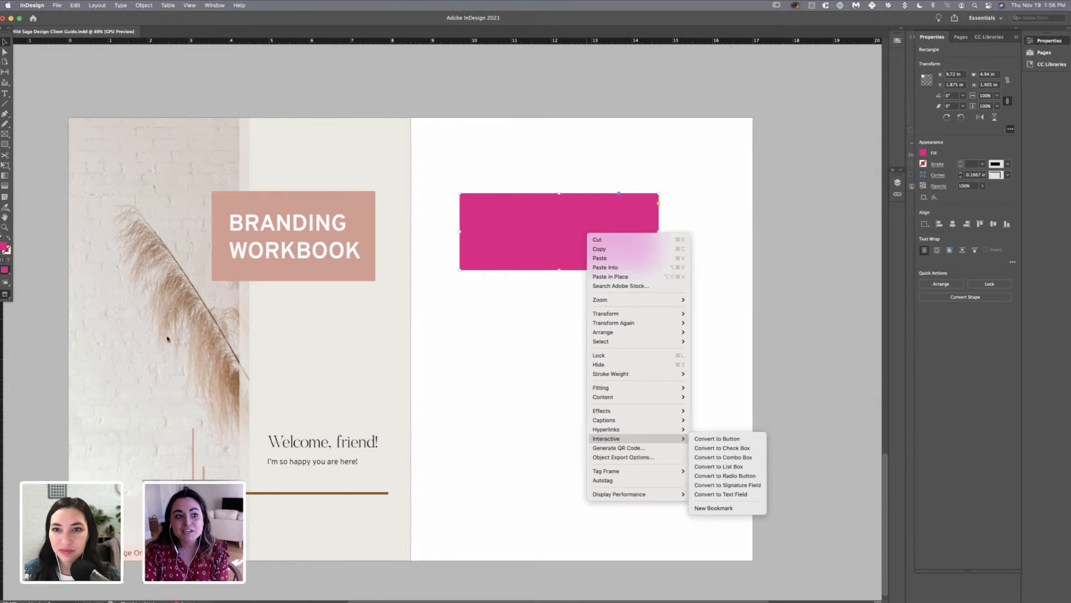
{"action": "left_click", "coordinate": [56, 126]}
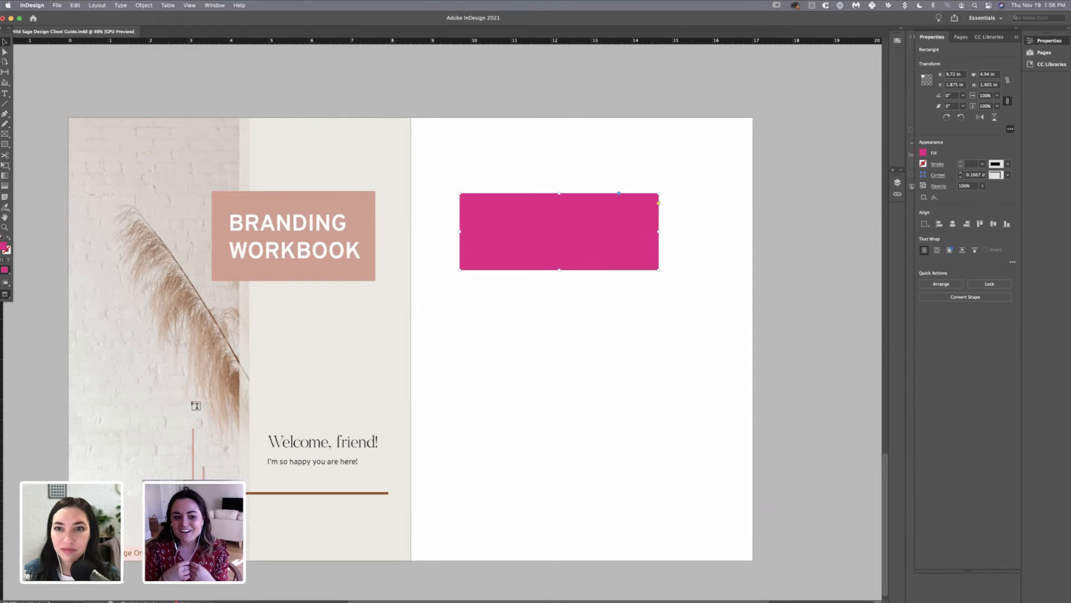
- Delete the magenta rectangle from the blank facing page
{"action": "key", "text": "Delete"}
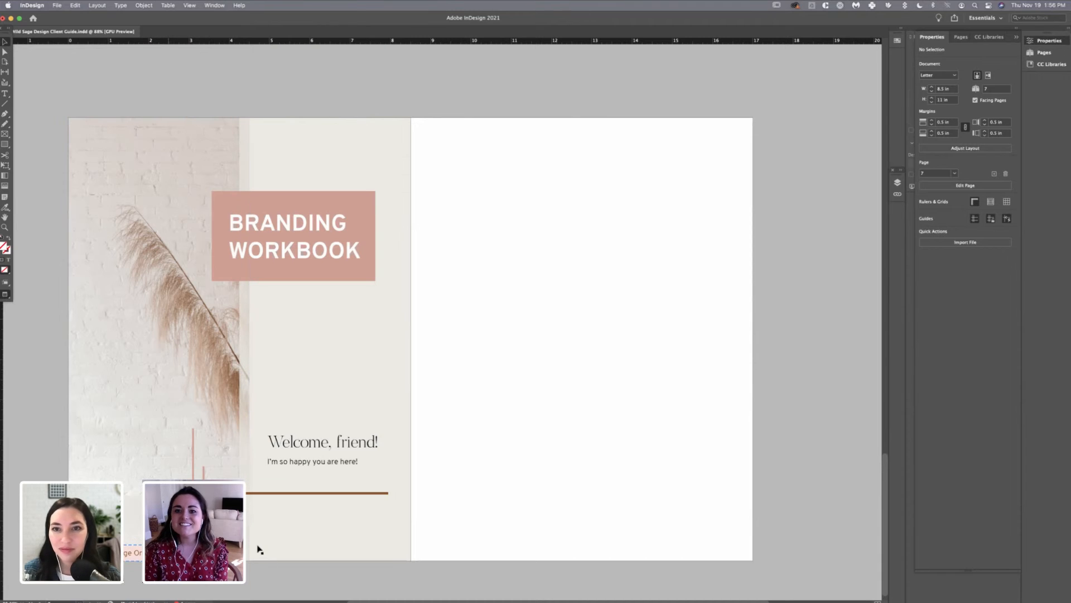
{"action": "left_click_drag", "start_coordinate": [256, 545], "coordinate": [246, 546]}
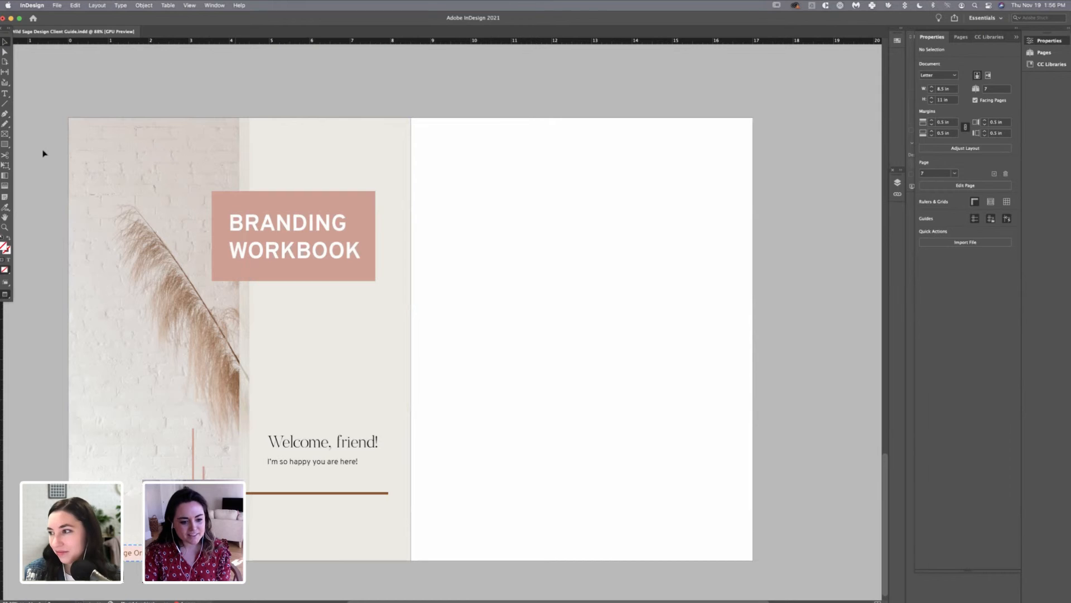
{"action": "key", "text": "super+z"}
{"action": "key", "text": "super+z"}
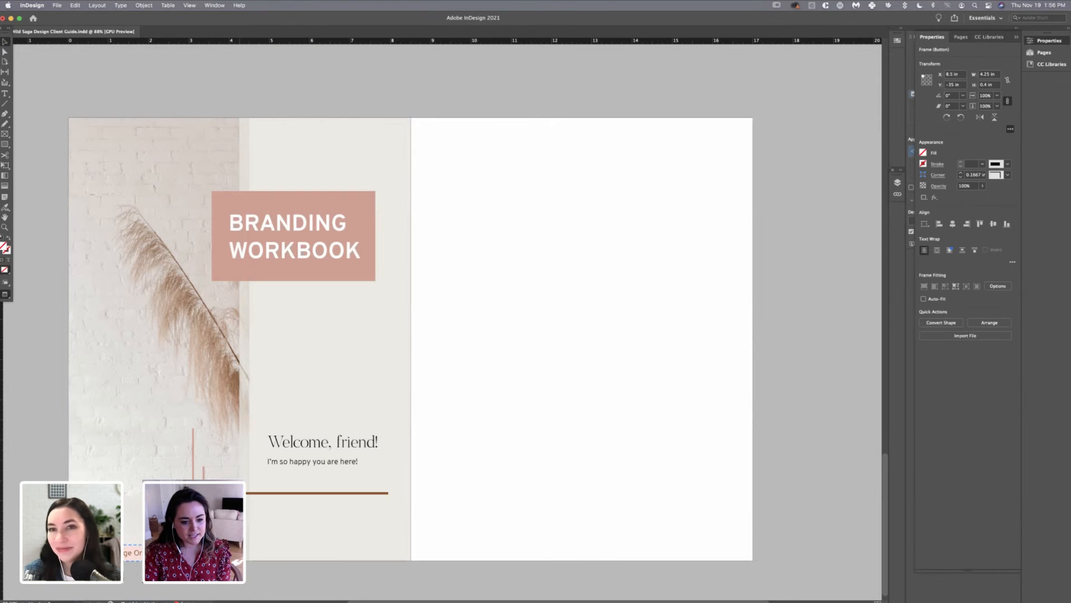
- Widen the pink bar at the foot of the Branding Workbook page, and its button frame, across the page width
{"action": "left_click_drag", "start_coordinate": [68, 560], "coordinate": [411, 546]}
{"action": "left_click_drag", "start_coordinate": [272, 548], "coordinate": [338, 551]}
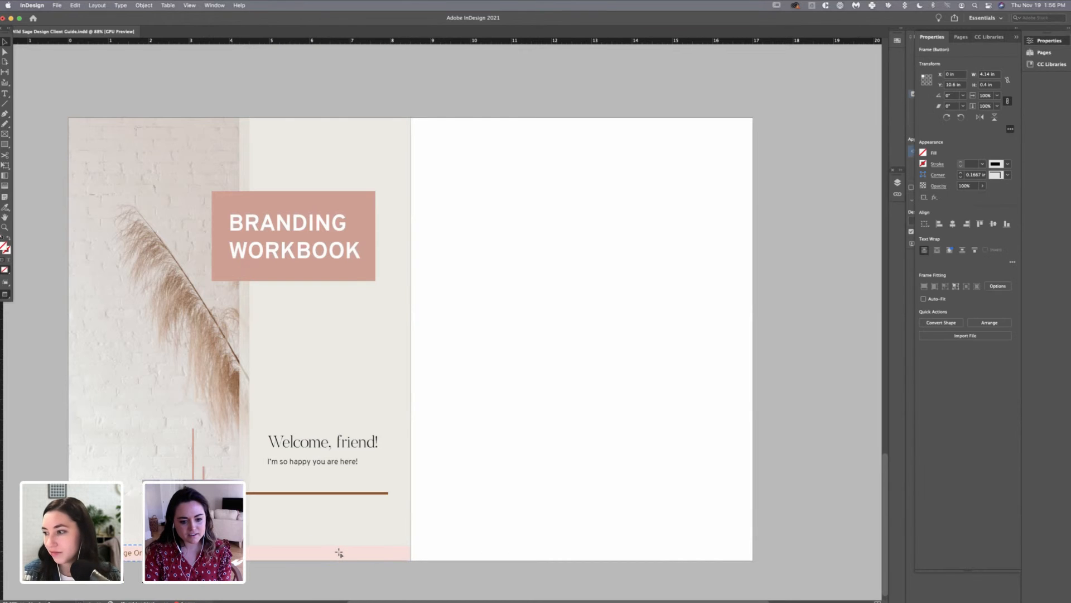
{"action": "left_click", "coordinate": [337, 550]}
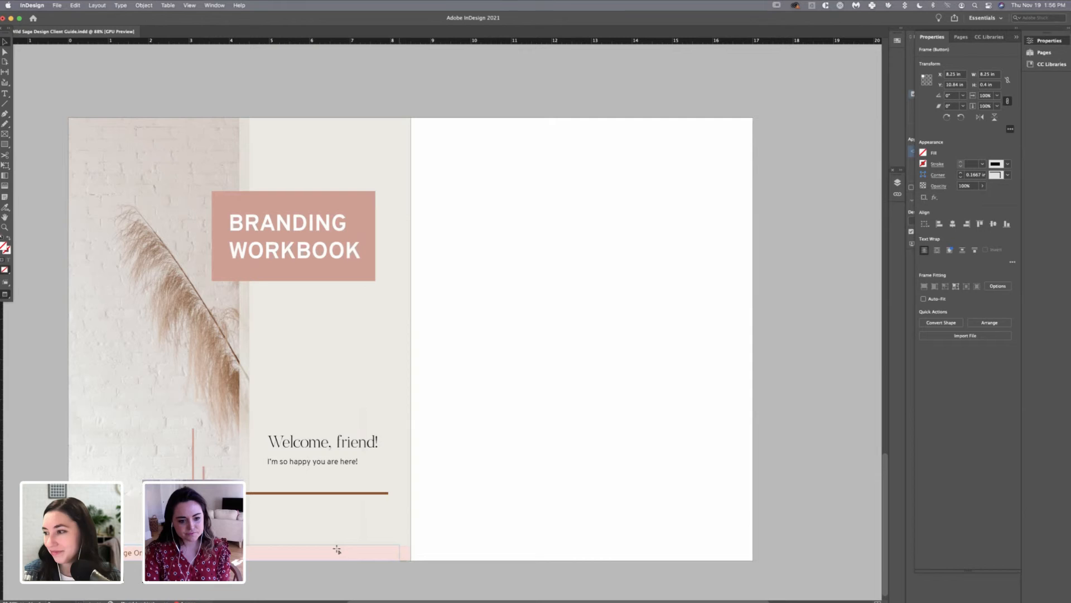
- Move the brown horizontal line on the Branding Workbook page slightly up across the two vertical accent lines
{"action": "left_click", "coordinate": [373, 535]}
{"action": "scroll", "coordinate": [482, 528], "scroll_direction": "down", "scroll_amount": 3}
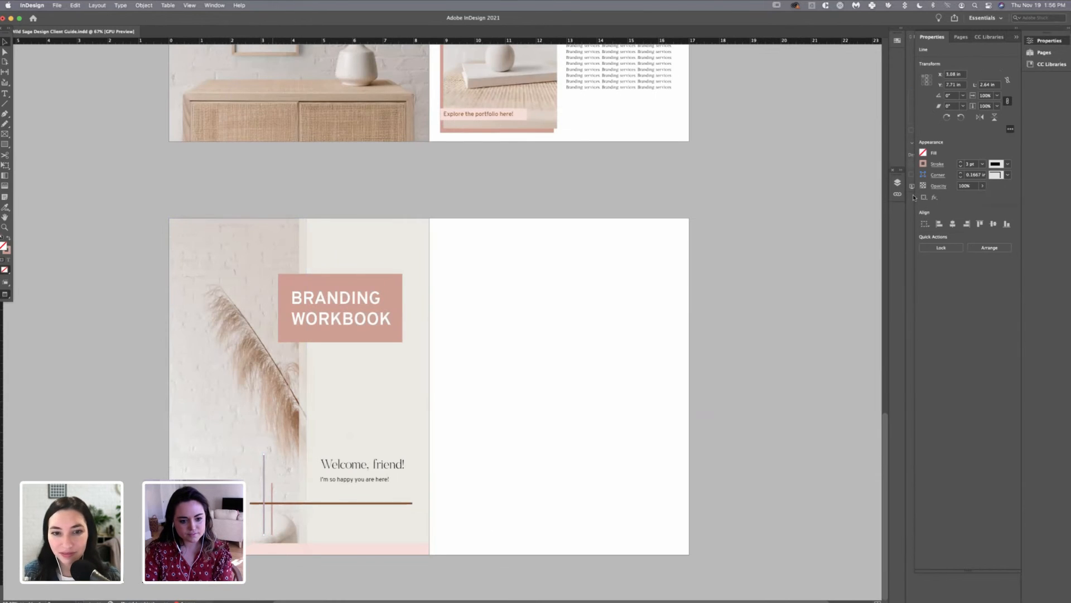
{"action": "left_click", "coordinate": [273, 494], "text": "shift"}
{"action": "key", "text": "super+z"}
{"action": "key", "text": "super+z"}
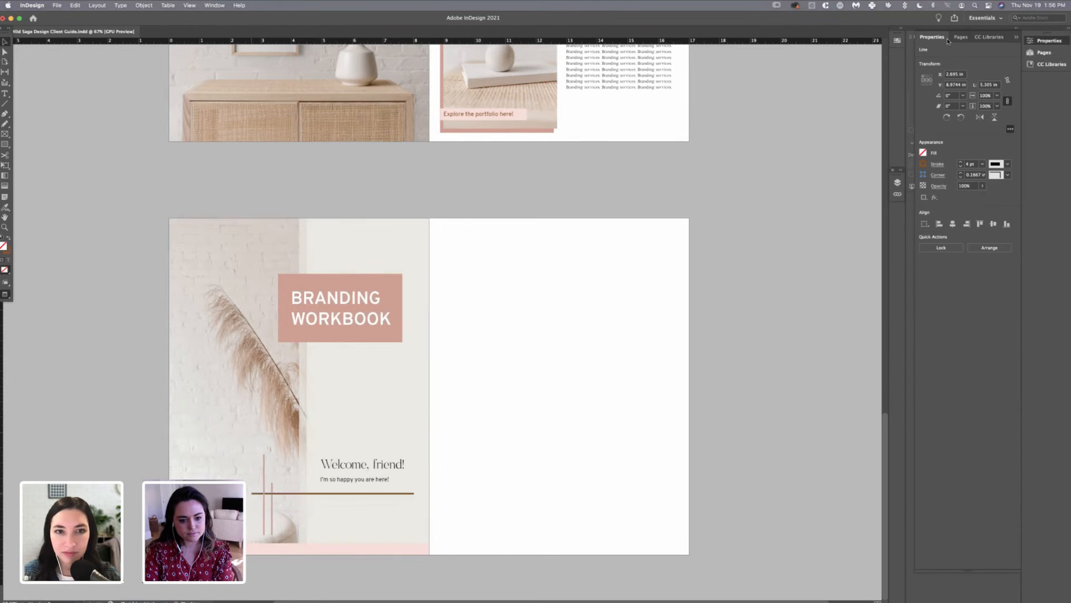
{"action": "key", "text": "Down"}
{"action": "key", "text": "Down"}
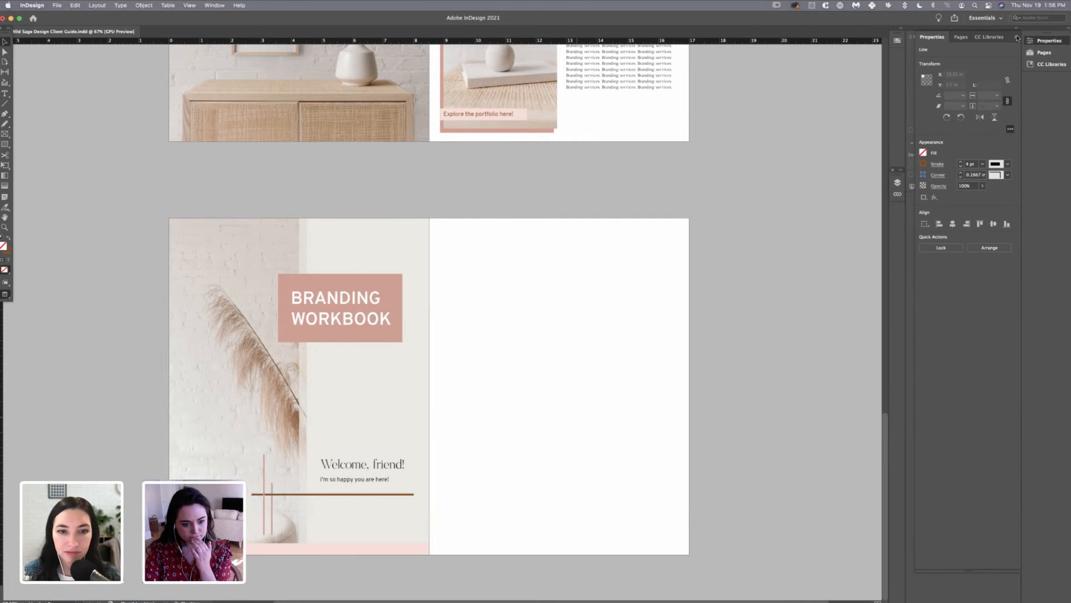
- Move the "Welcome, friend!" text frame to just below the brown horizontal line
{"action": "left_click", "coordinate": [133, 446]}
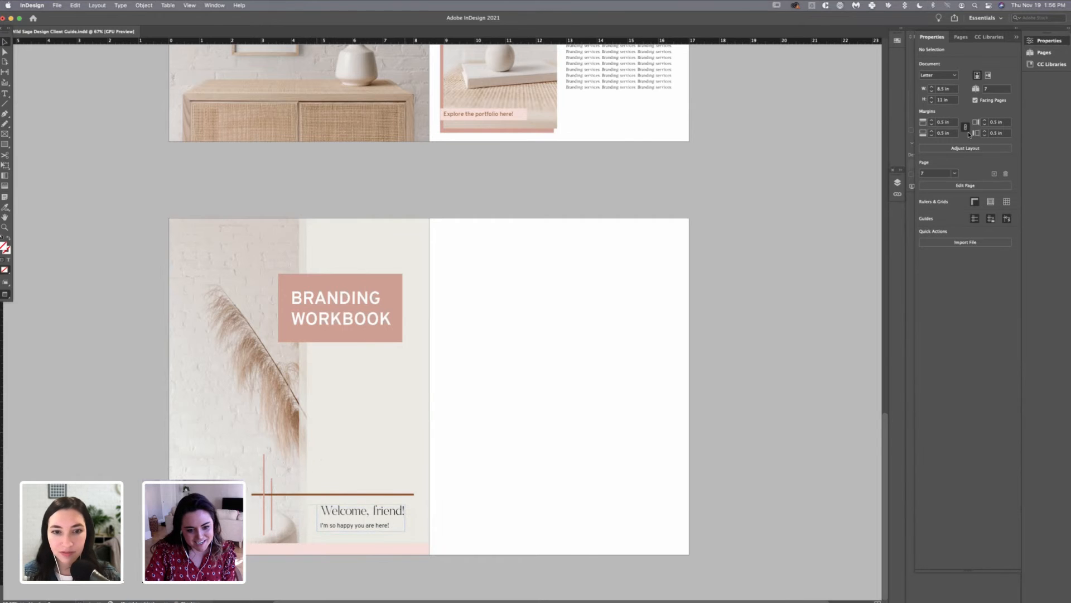
{"action": "key", "text": "super+z"}
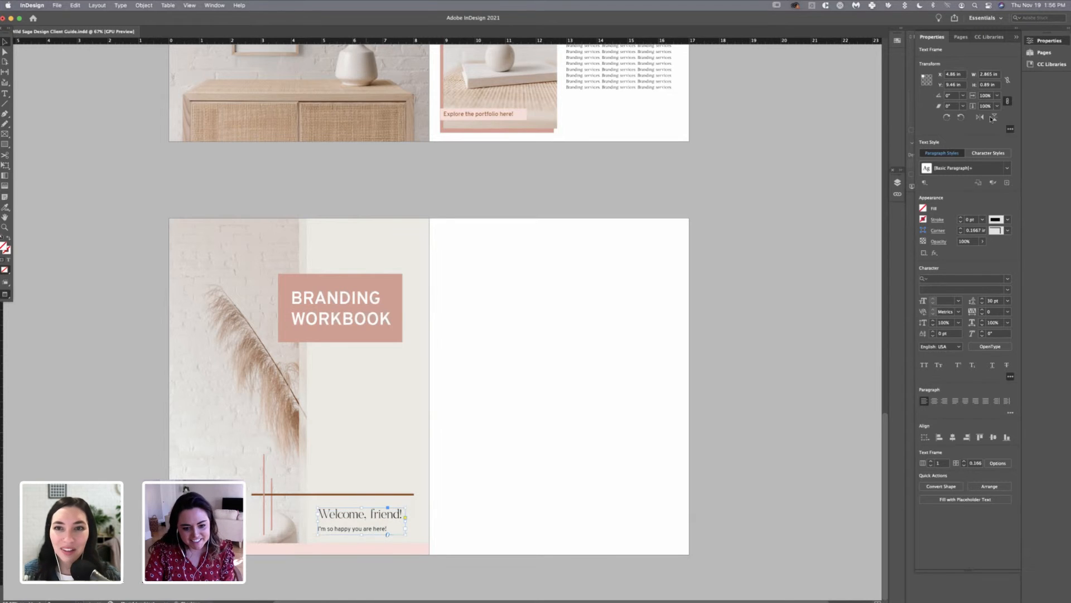
{"action": "key", "text": "super+shift+a"}
{"action": "left_click", "coordinate": [388, 513]}
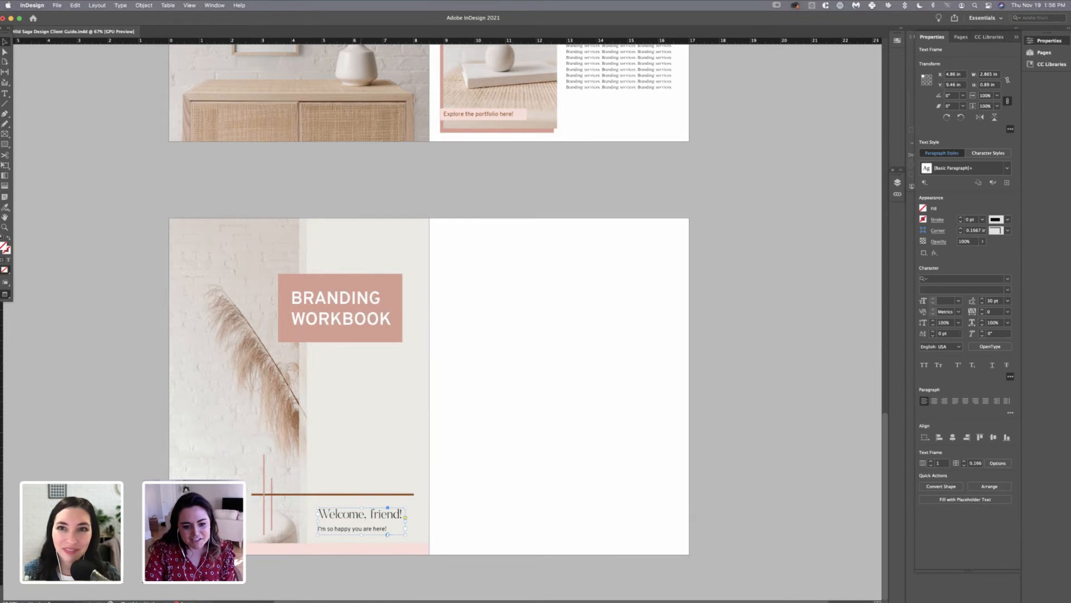
{"action": "key", "text": "super+z"}
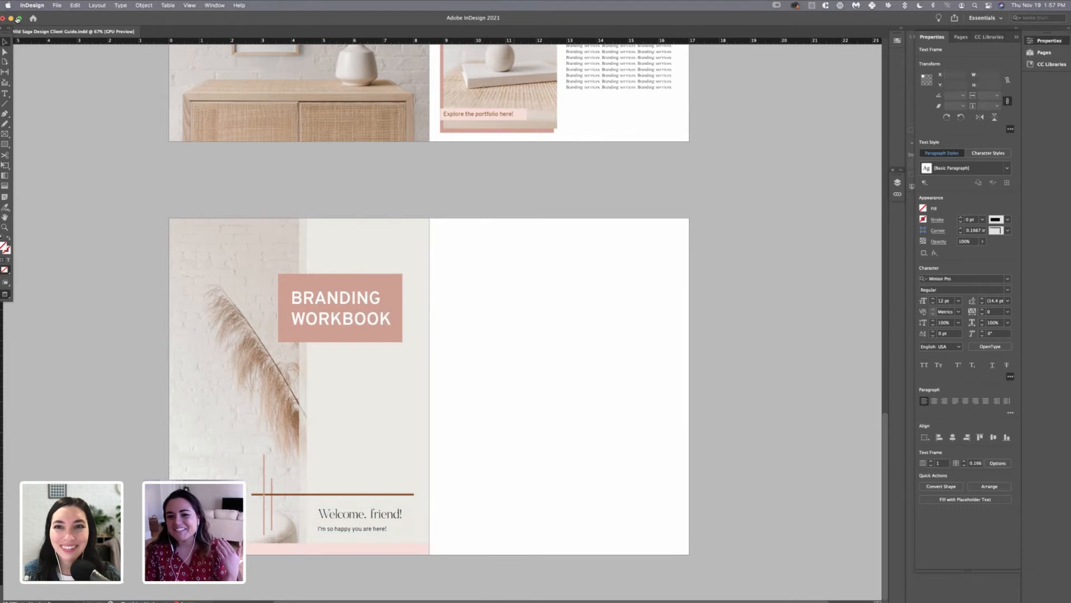
{"action": "key", "text": "super+shift+a"}
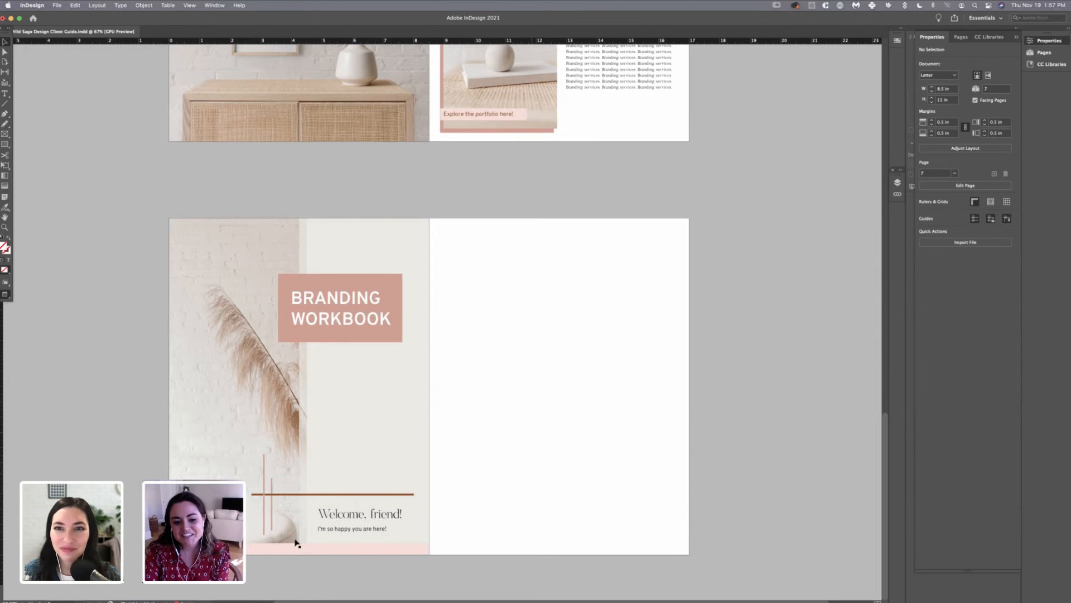
- Nudge the welcome text frame slightly up, closer to the brown line, and deselect it
{"action": "left_click_drag", "start_coordinate": [256, 547], "coordinate": [258, 547]}
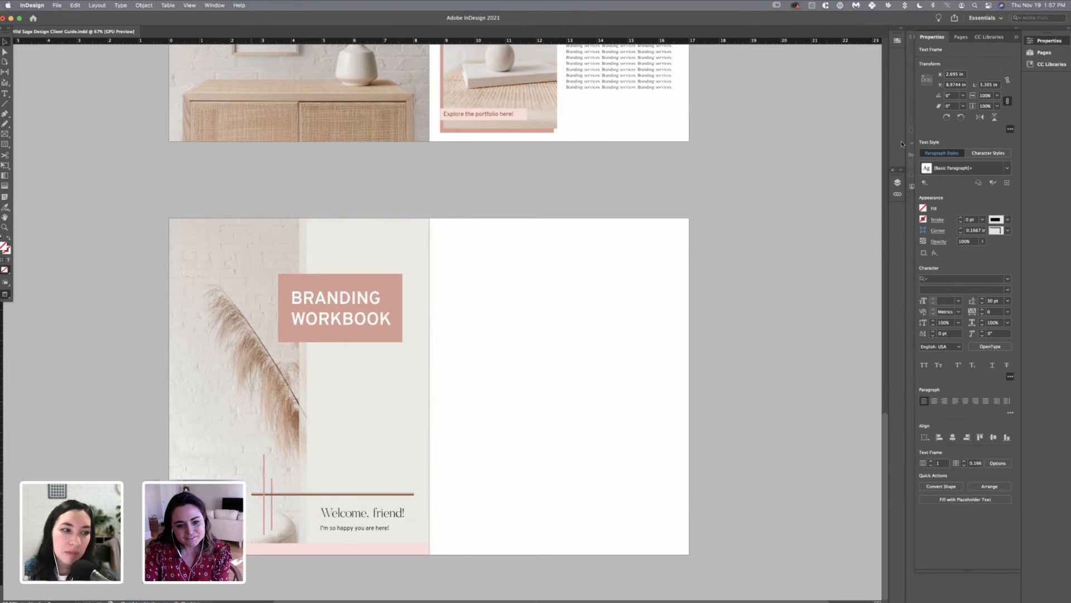
{"action": "left_click", "coordinate": [875, 179]}
{"action": "scroll", "coordinate": [875, 179], "scroll_direction": "down", "scroll_amount": 2}
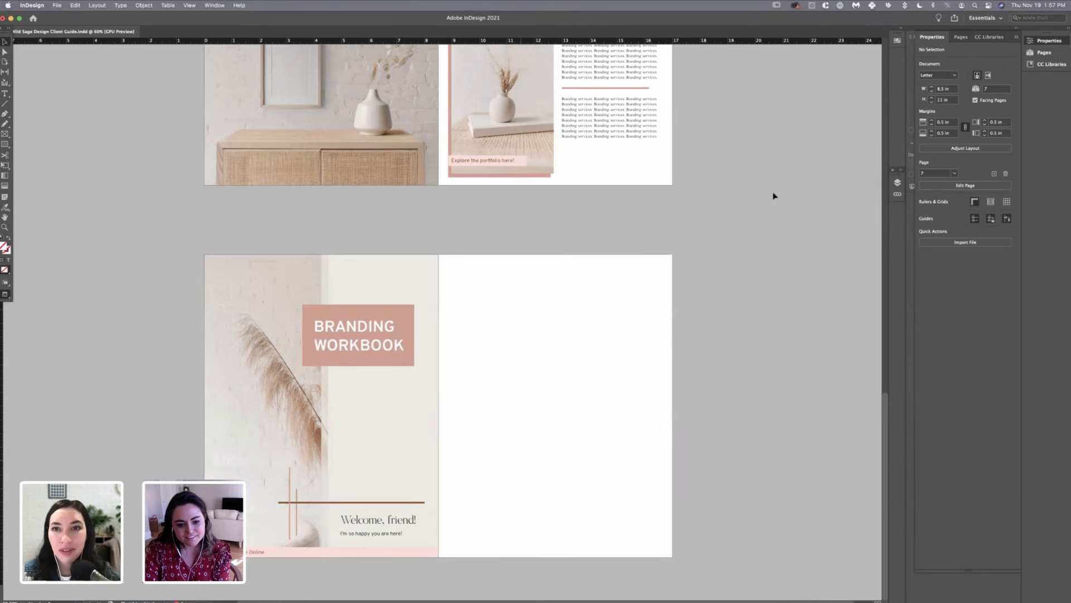
{"action": "scroll", "coordinate": [875, 176], "scroll_direction": "down", "scroll_amount": 1}
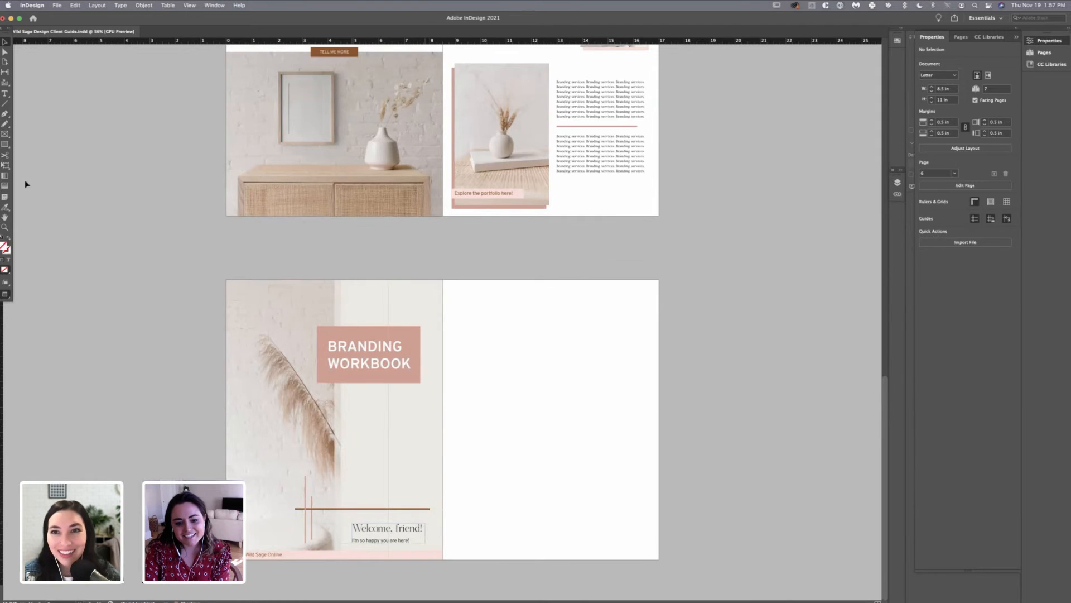
{"action": "left_click_drag", "start_coordinate": [388, 532], "coordinate": [389, 529]}
{"action": "left_click", "coordinate": [265, 543]}
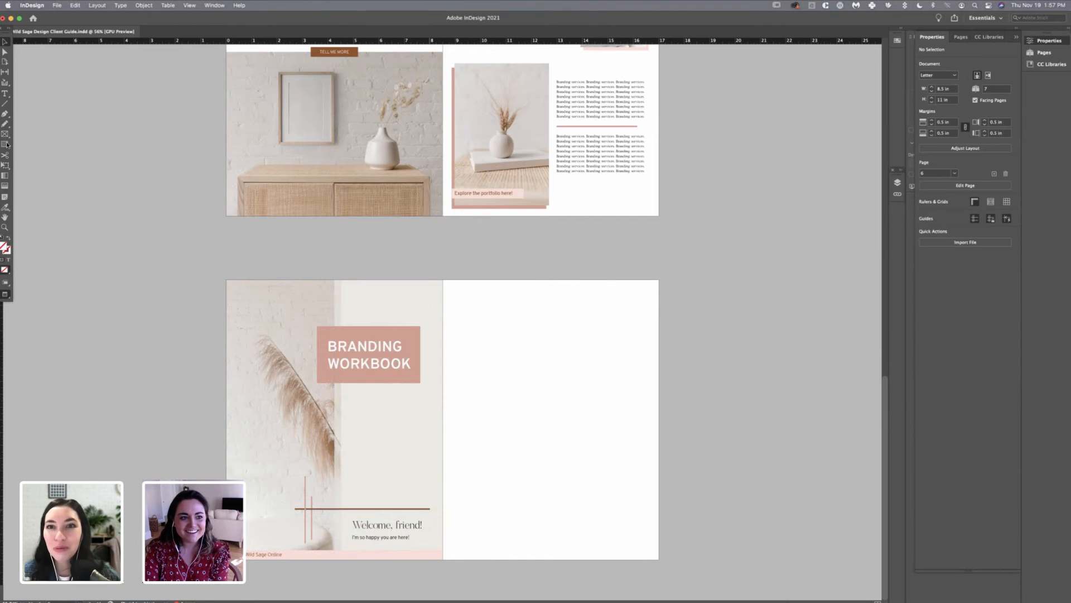
- Switch to Chrome and copy the question "What is the meaning behind your brand's name?" from the client portal questionnaire
{"action": "key", "text": "t"}
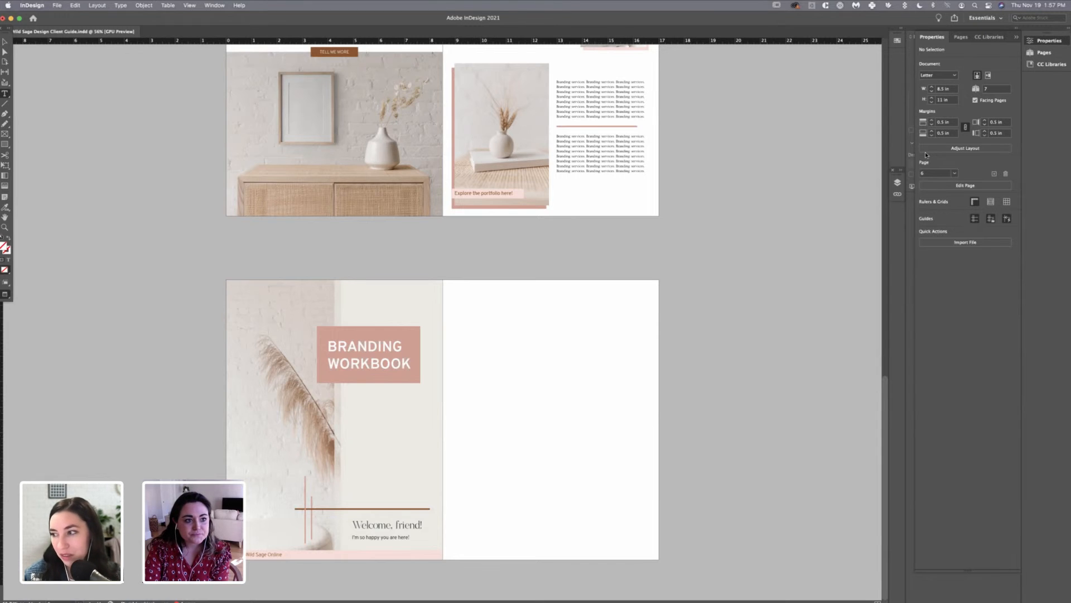
{"action": "key", "text": "v"}
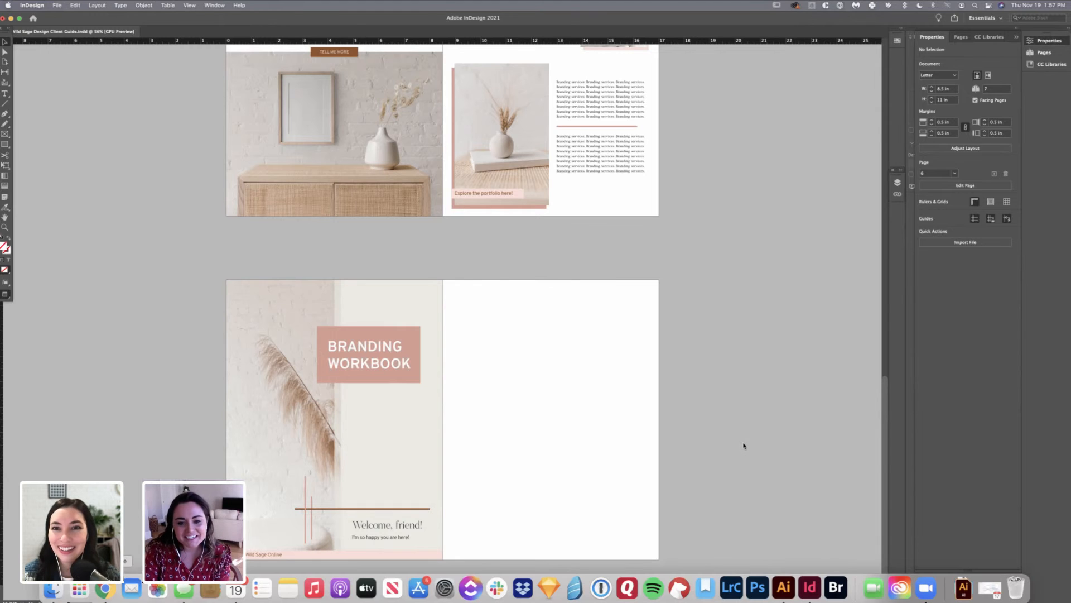
{"action": "key", "text": "super+Tab"}
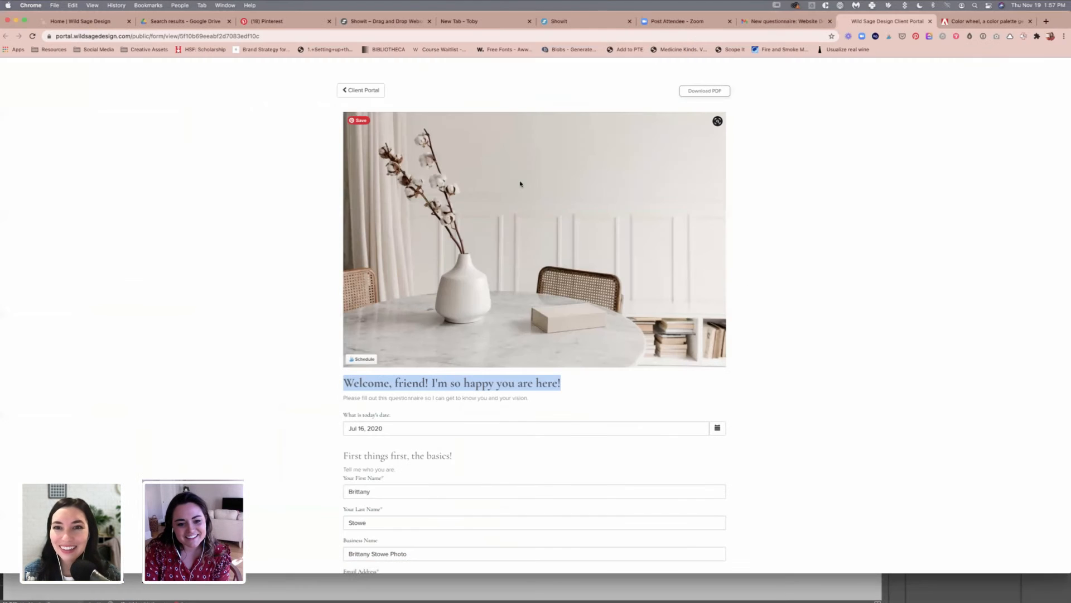
{"action": "scroll", "coordinate": [427, 198], "scroll_direction": "down", "scroll_amount": 5}
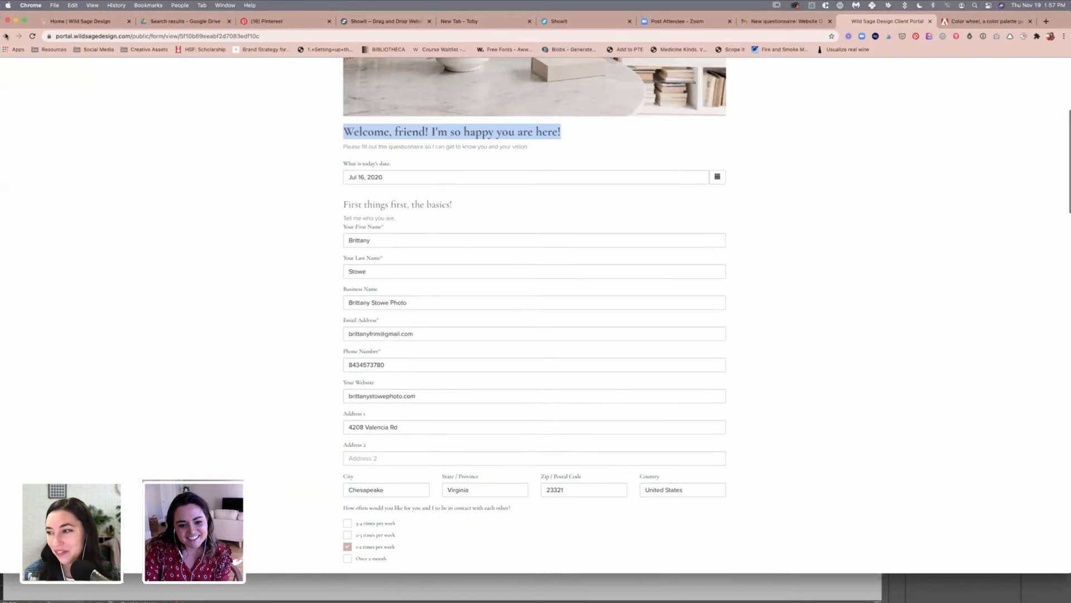
{"action": "scroll", "coordinate": [557, 199], "scroll_direction": "down", "scroll_amount": 9}
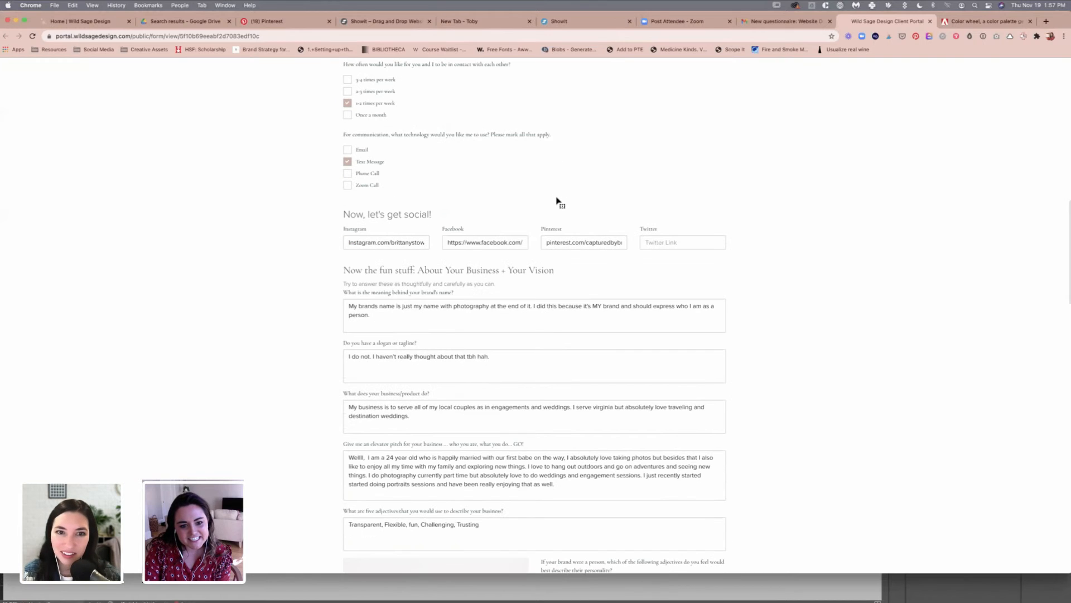
{"action": "scroll", "coordinate": [534, 279], "scroll_direction": "down", "scroll_amount": 1}
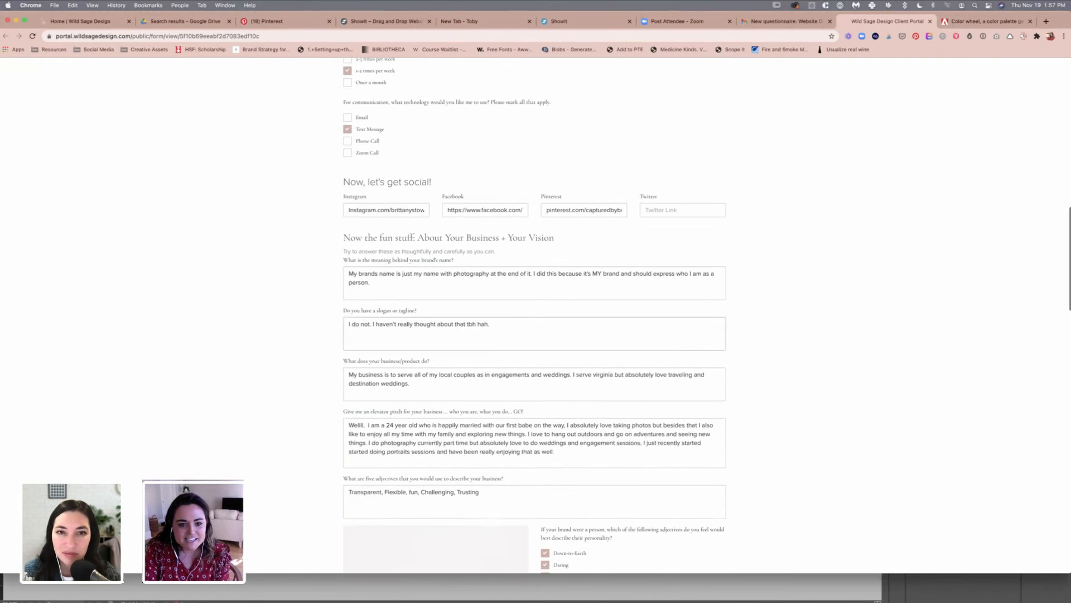
{"action": "left_click_drag", "start_coordinate": [454, 260], "coordinate": [349, 259]}
{"action": "mouse_move", "coordinate": [873, 600]}
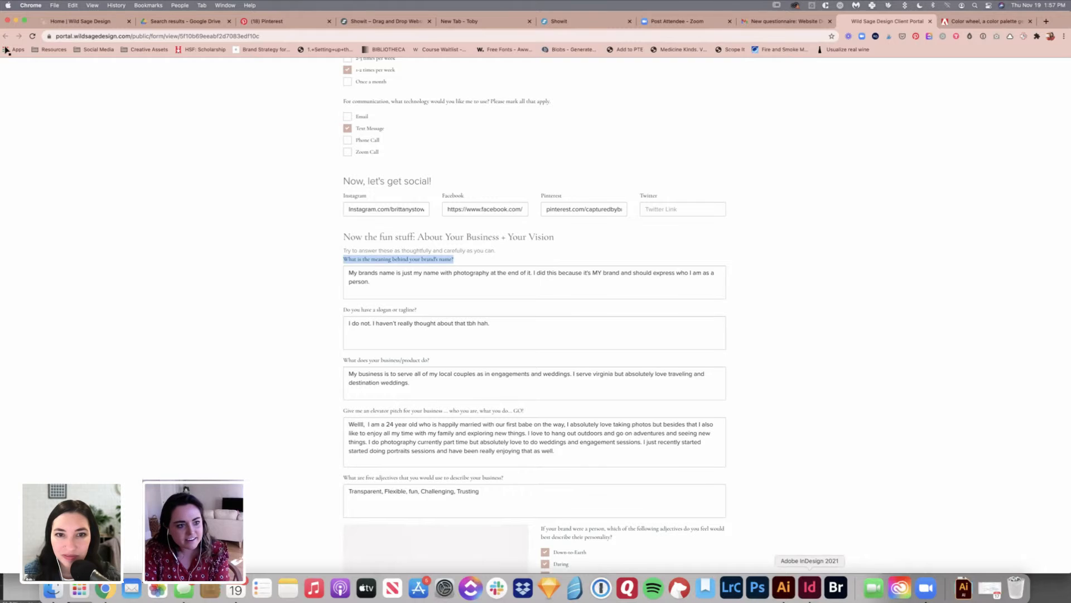
- Return to InDesign and paste the copied question into a new text frame about 6.1 by 1.125 in atop the blank facing page
{"action": "left_click", "coordinate": [810, 588]}
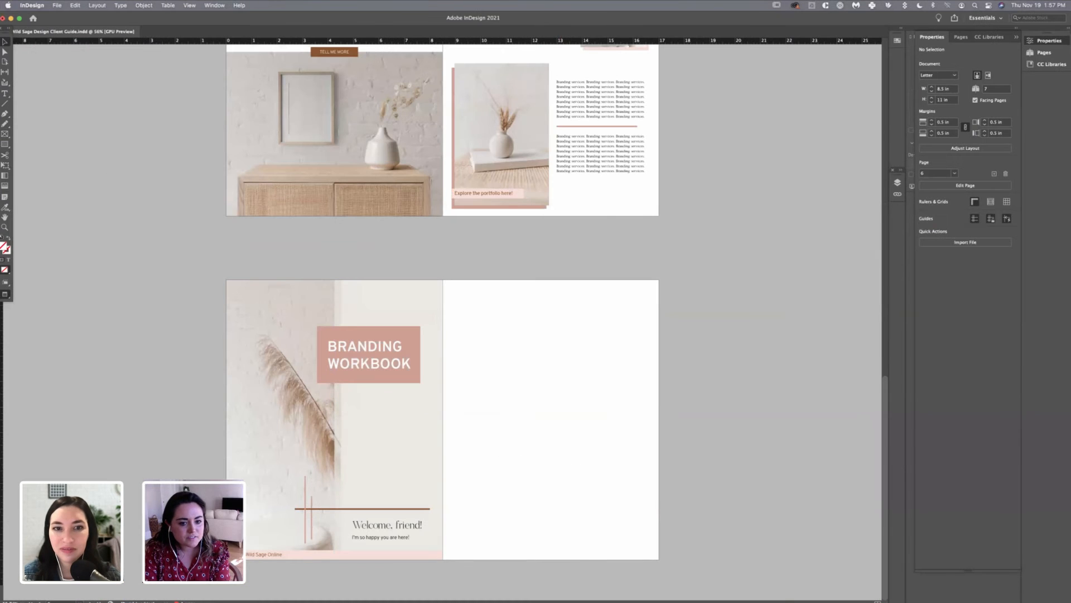
{"action": "left_click", "coordinate": [5, 93]}
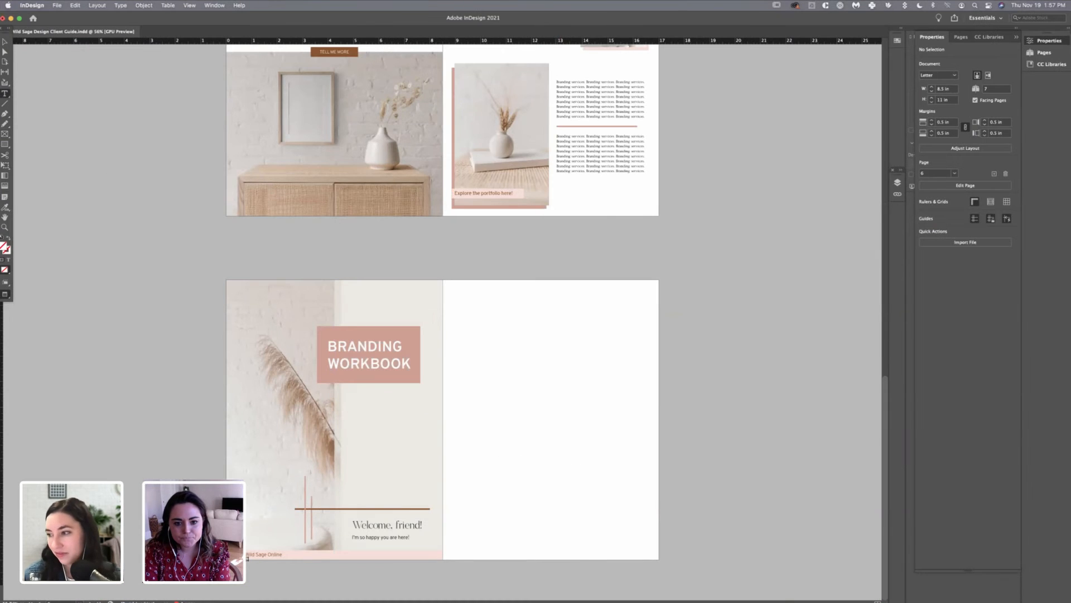
{"action": "left_click_drag", "start_coordinate": [453, 286], "coordinate": [554, 311]}
{"action": "key", "text": "cmd+v"}
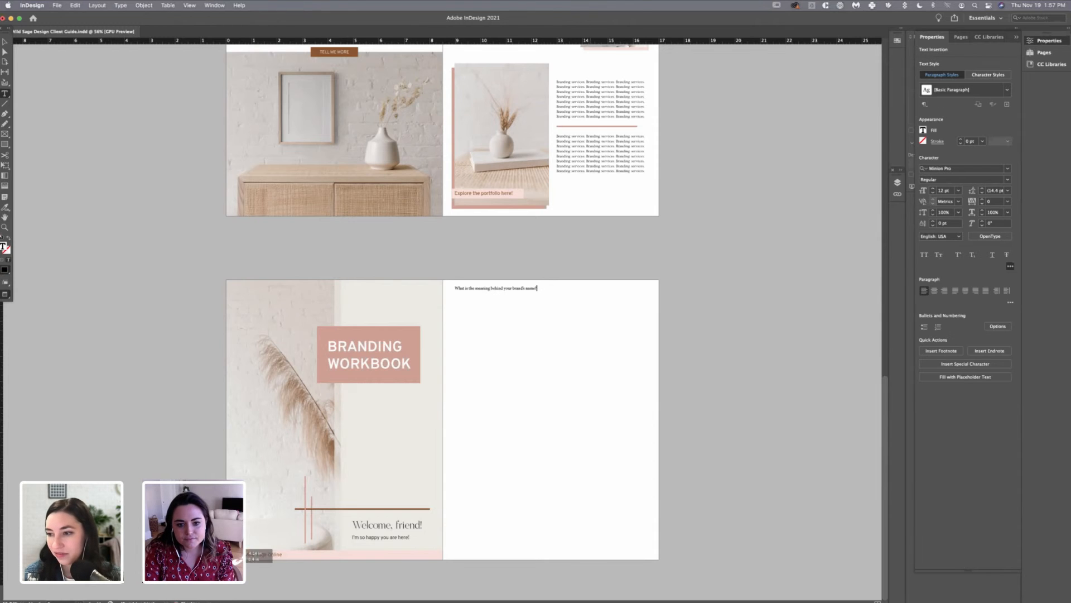
- Set the font of the pasted question to SUNDAYS Regular
{"action": "triple_click", "coordinate": [515, 292]}
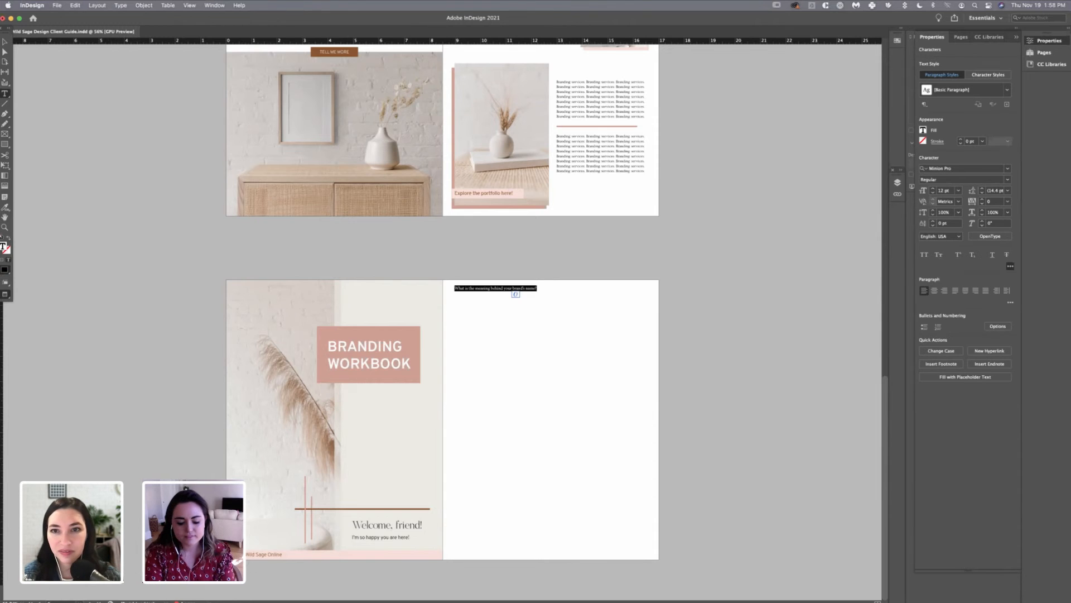
{"action": "key", "text": "super+alt+shift+m"}
{"action": "type", "text": "sunday"}
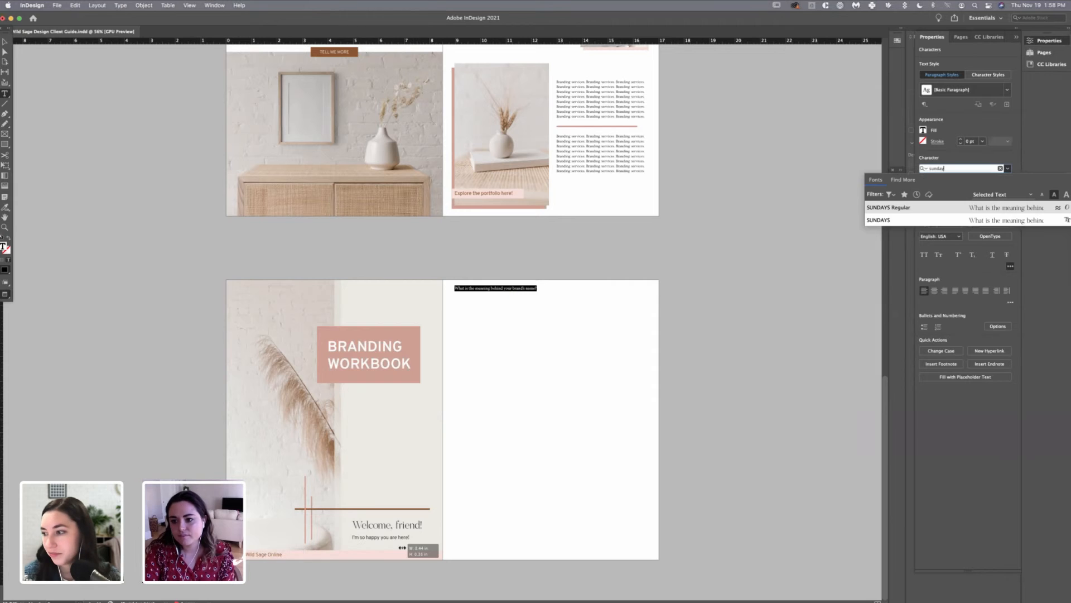
{"action": "key", "text": "Return"}
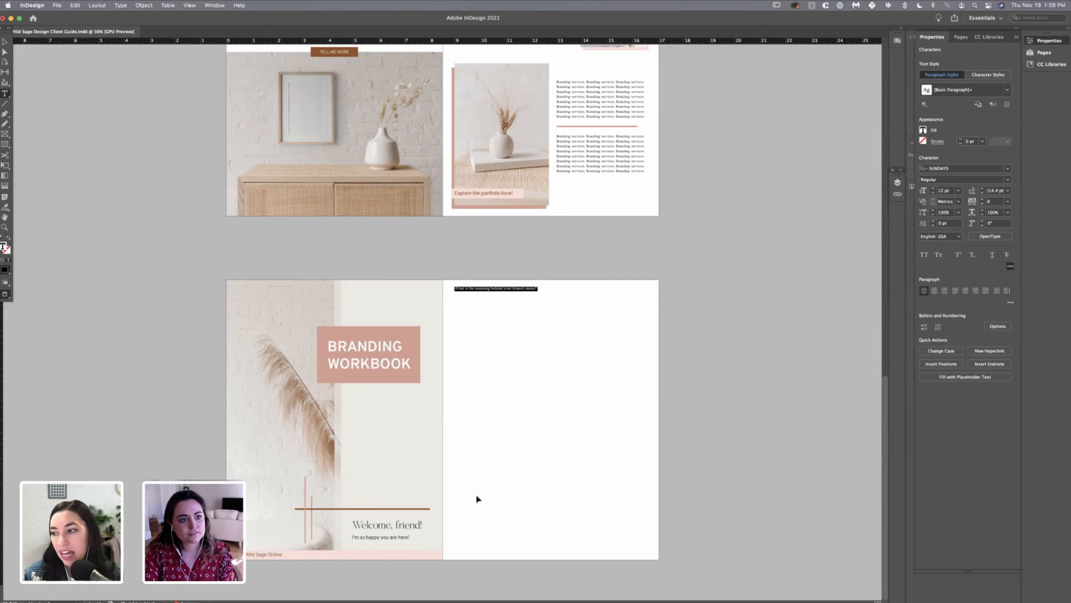
- Fit the question's text frame to its content, reducing the frame height to 0.19 in
{"action": "key", "text": "Escape"}
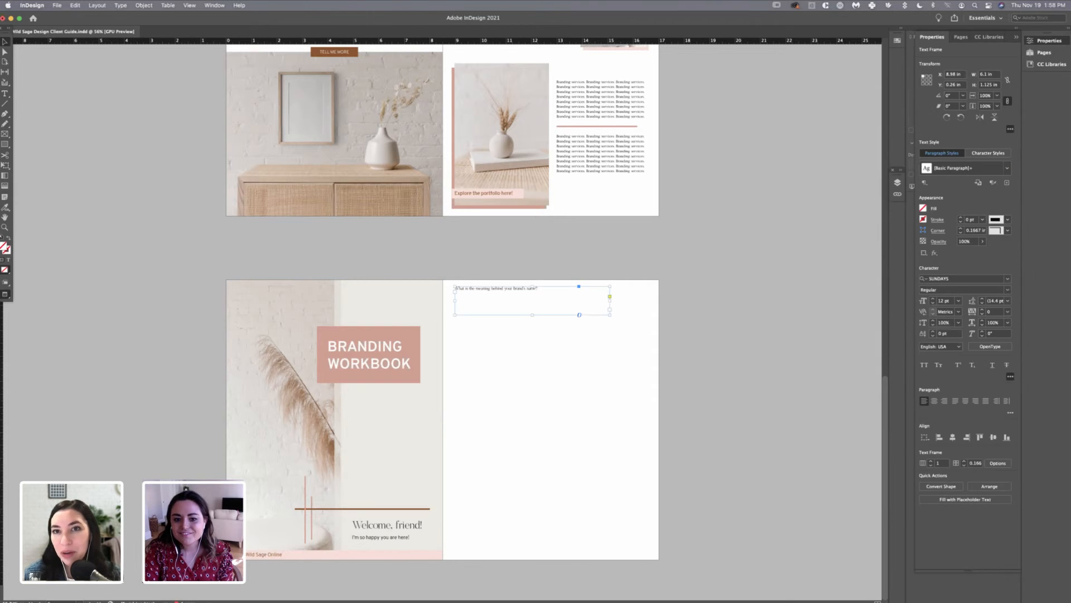
{"action": "key", "text": "super+alt+c"}
{"action": "key", "text": "u"}
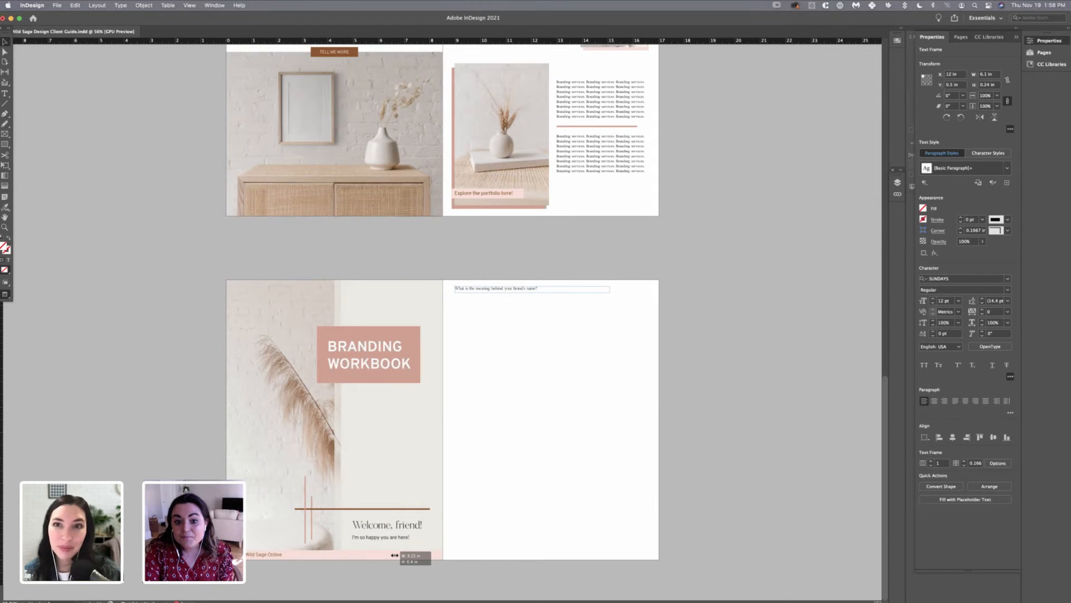
{"action": "key", "text": "v"}
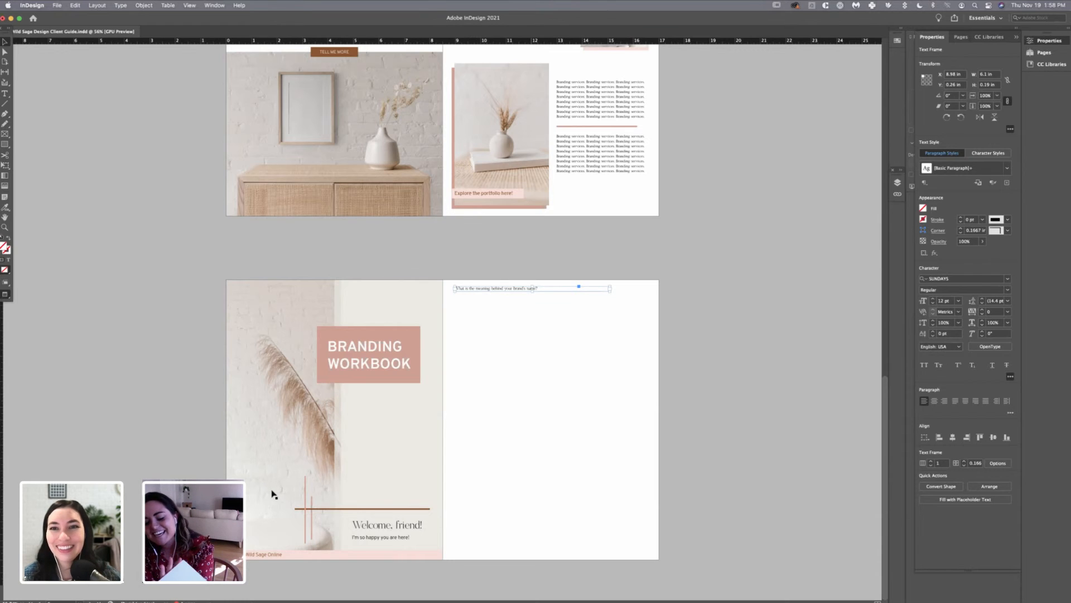
{"action": "key", "text": "m"}
{"action": "key", "text": "e"}
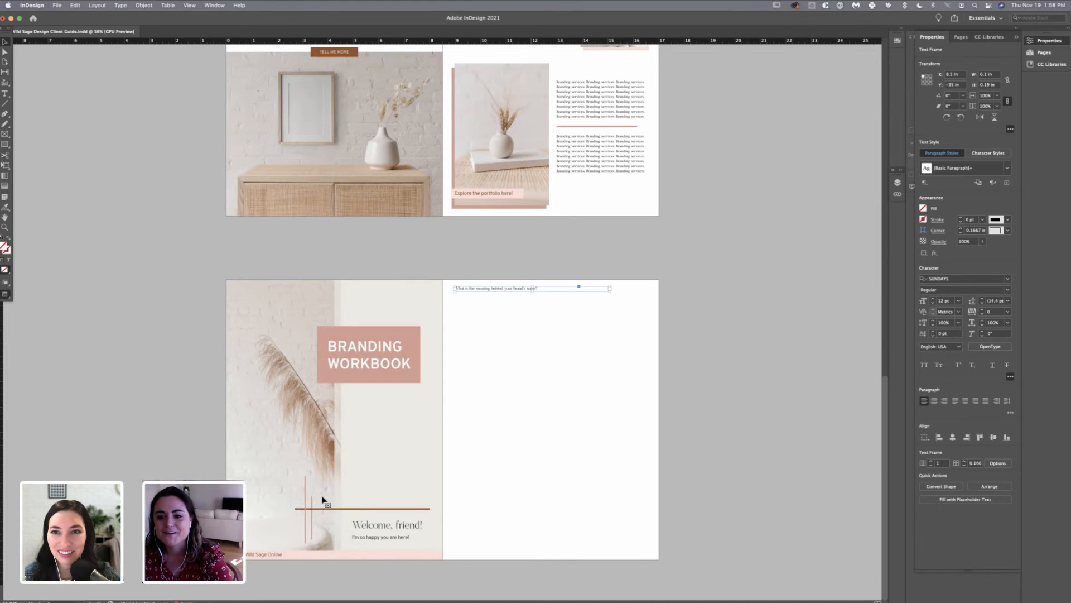
{"action": "key", "text": "a"}
{"action": "key", "text": "F6"}
{"action": "key", "text": "F6"}
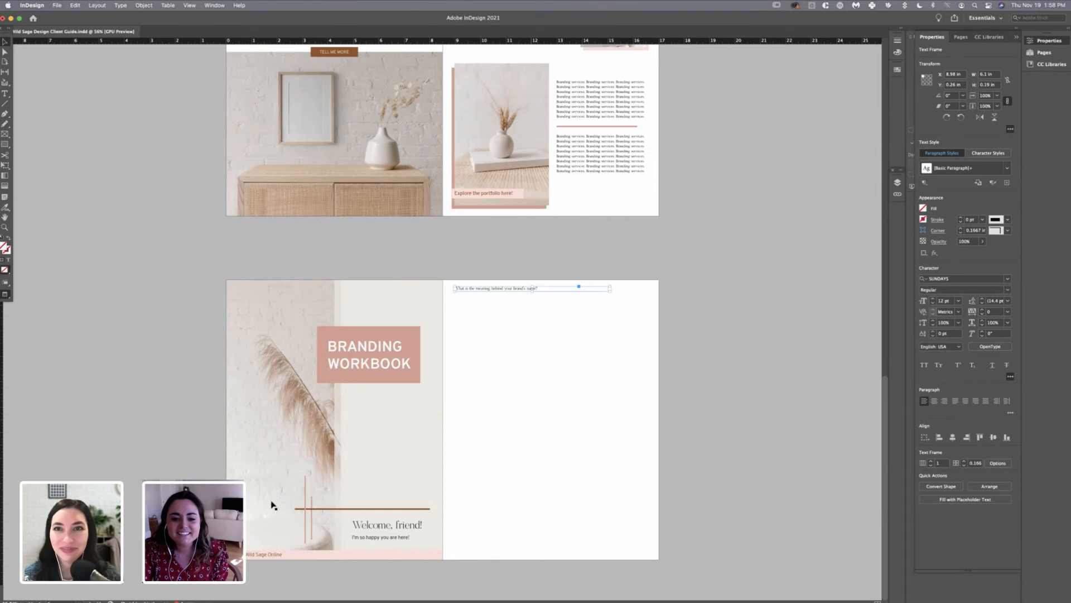
- Fit the question's text frame width to its text and move it inward to about X 9.25 in, Y 0.84 in
{"action": "left_click_drag", "start_coordinate": [494, 289], "coordinate": [494, 301]}
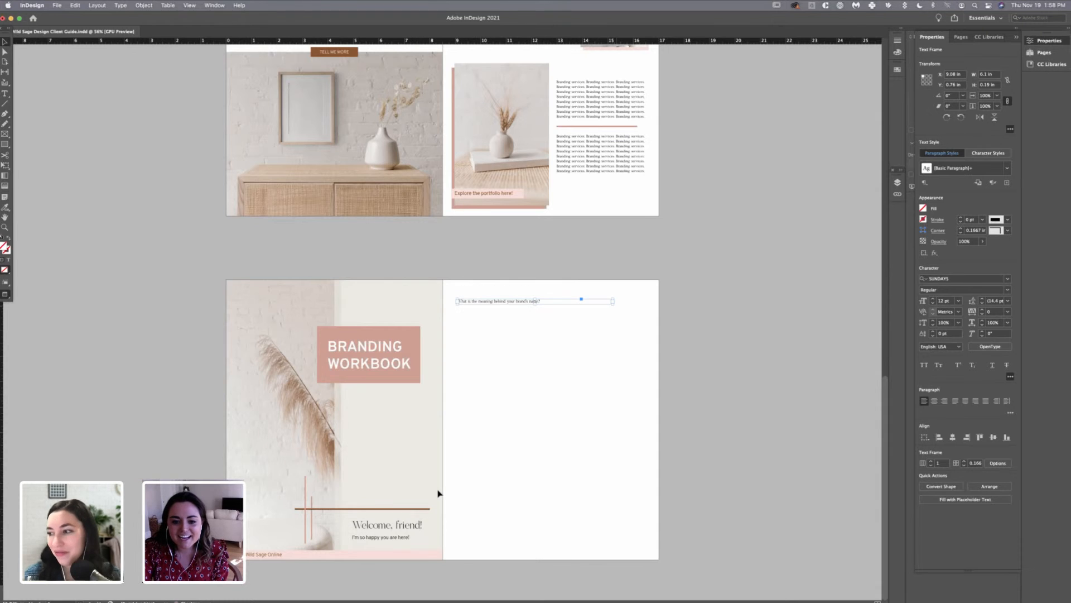
{"action": "key", "text": "super+alt+c"}
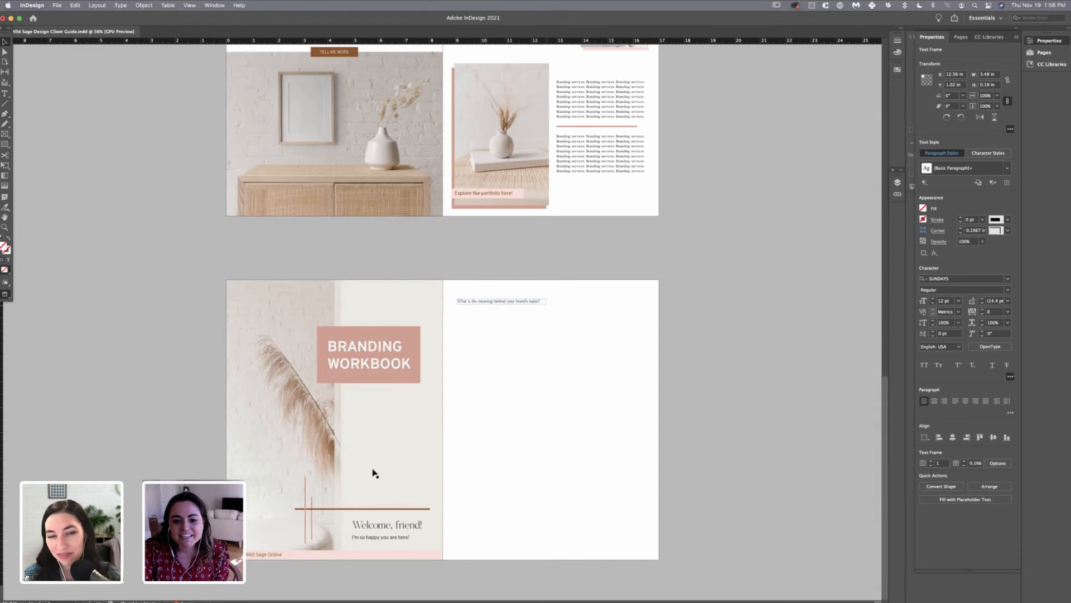
{"action": "left_click_drag", "start_coordinate": [374, 511], "coordinate": [374, 518]}
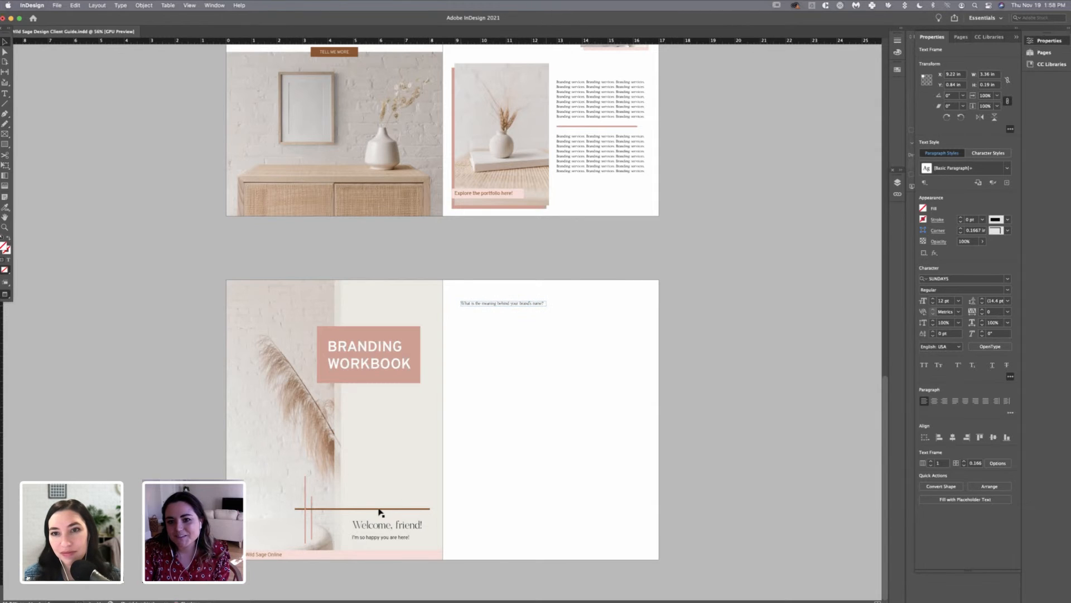
{"action": "left_click_drag", "start_coordinate": [379, 512], "coordinate": [380, 513]}
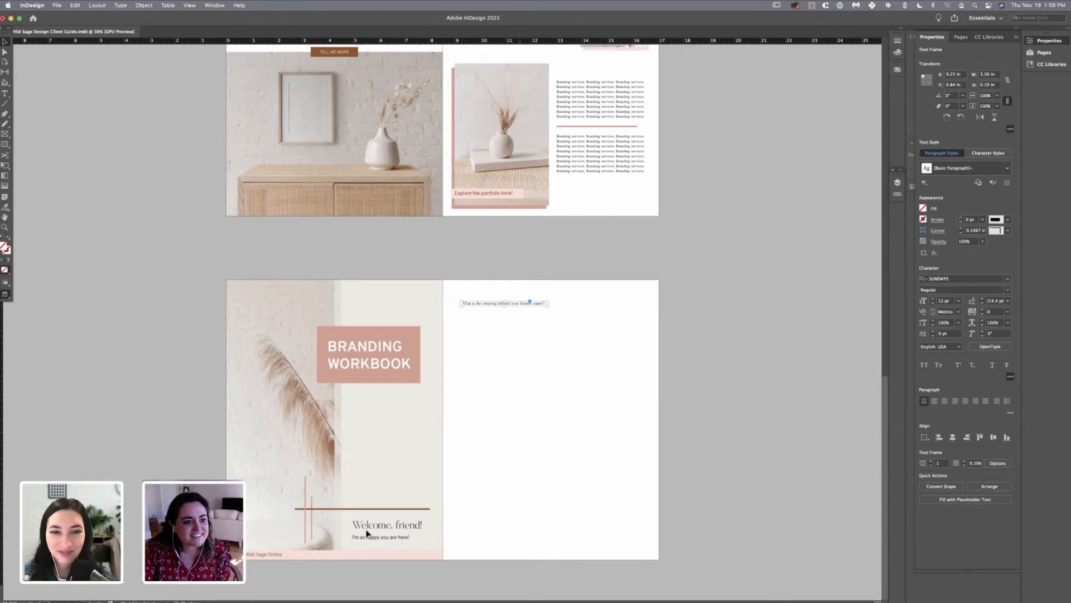
{"action": "left_click", "coordinate": [423, 513]}
- Draw a rectangular answer box about 3.18 by 1.7 in directly beneath the question
{"action": "key", "text": "f"}
{"action": "key", "text": "m"}
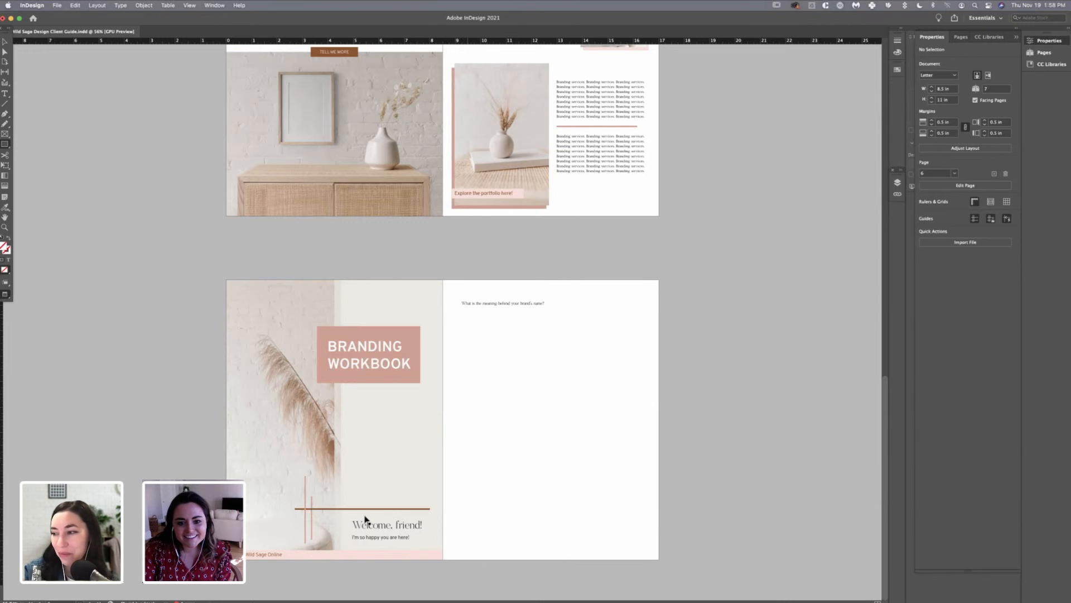
{"action": "mouse_move", "coordinate": [463, 314]}
{"action": "left_mouse_down"}
{"action": "mouse_move", "coordinate": [624, 358]}
{"action": "mouse_move", "coordinate": [546, 357]}
{"action": "left_mouse_up"}
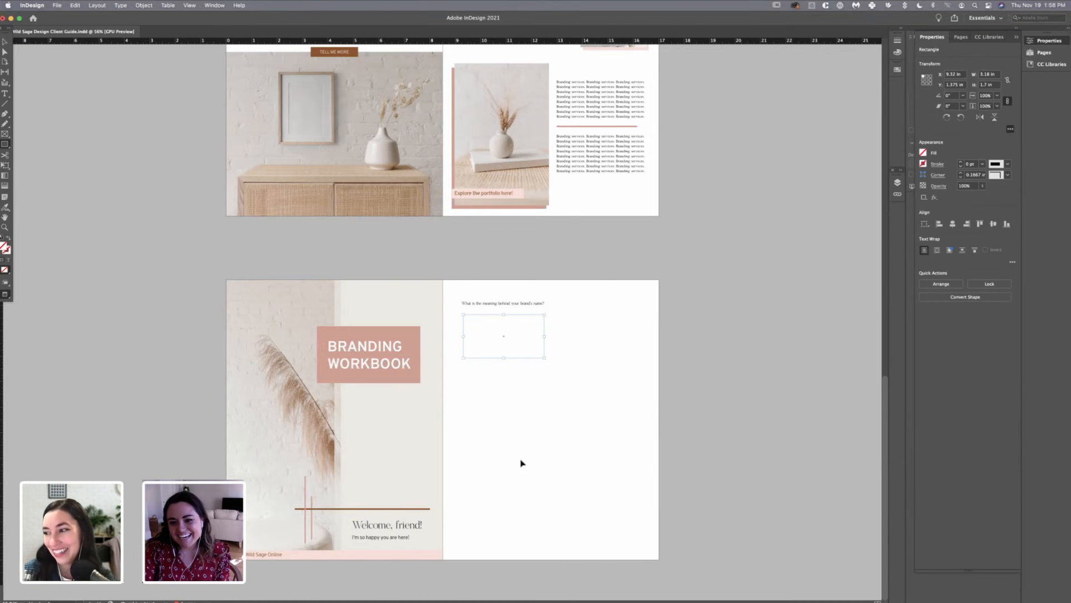
- Give the answer box a 1 pt brown stroke from the Wild Sage Warm swatch group, leaving it without a fill
{"action": "key", "text": "F5"}
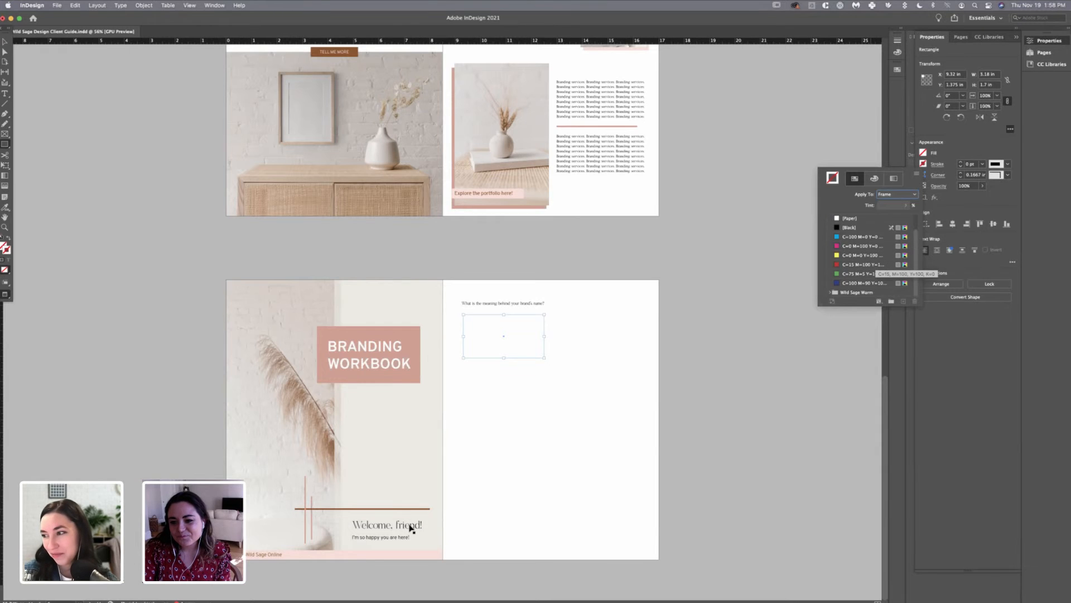
{"action": "left_click", "coordinate": [830, 292]}
{"action": "left_click", "coordinate": [866, 292]}
{"action": "key", "text": "F5"}
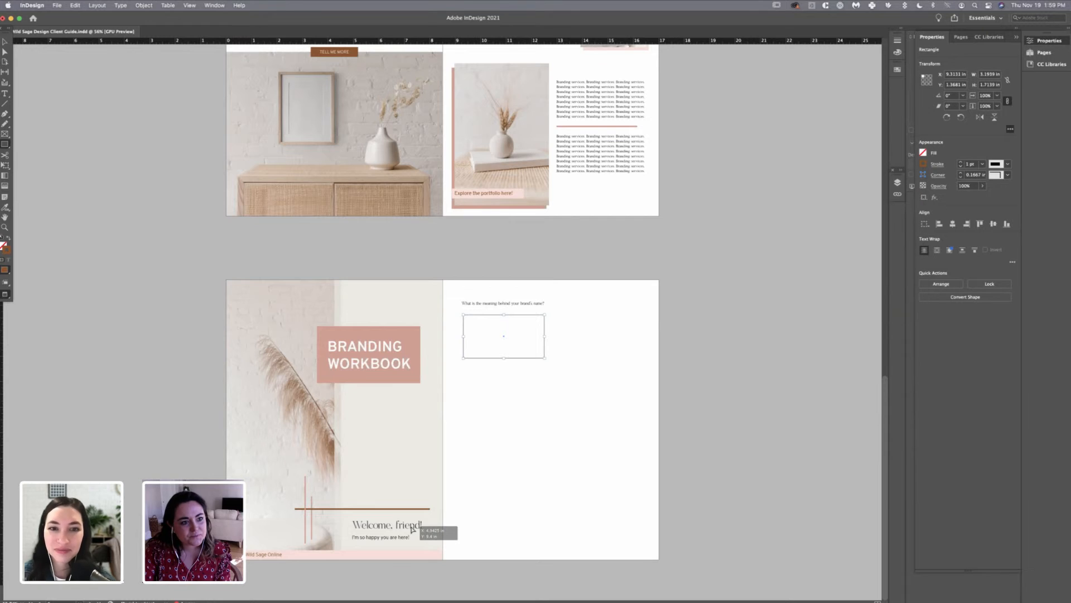
{"action": "key", "text": "v"}
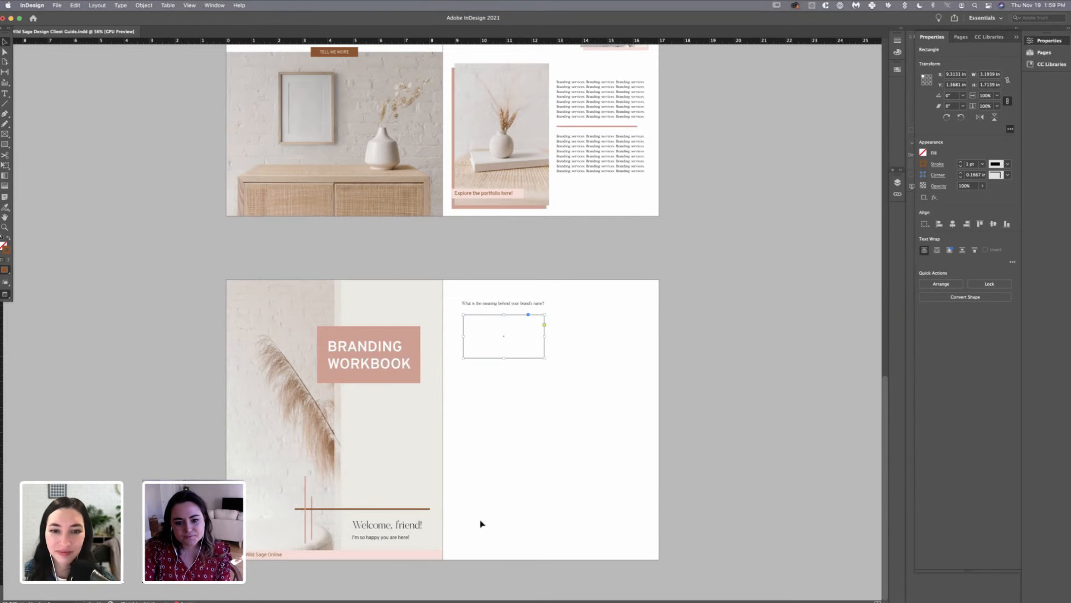
{"action": "left_click", "coordinate": [458, 509]}
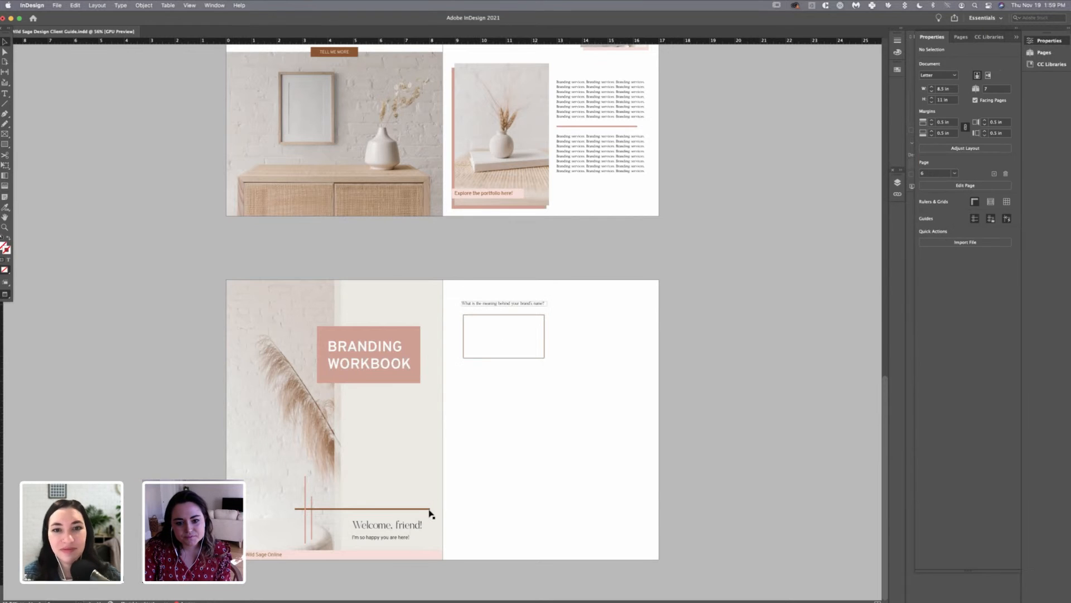
- Widen the answer box to about 3.29 in and bring the question text slightly closer above it
{"action": "left_click", "coordinate": [529, 315]}
{"action": "left_click_drag", "start_coordinate": [544, 336], "coordinate": [548, 336]}
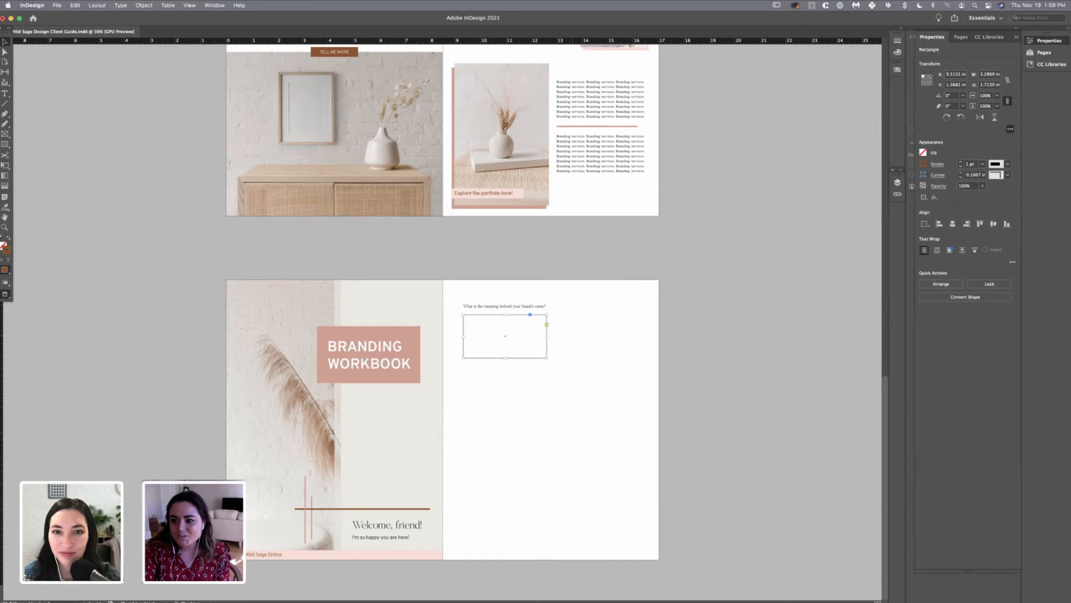
{"action": "left_click", "coordinate": [111, 229]}
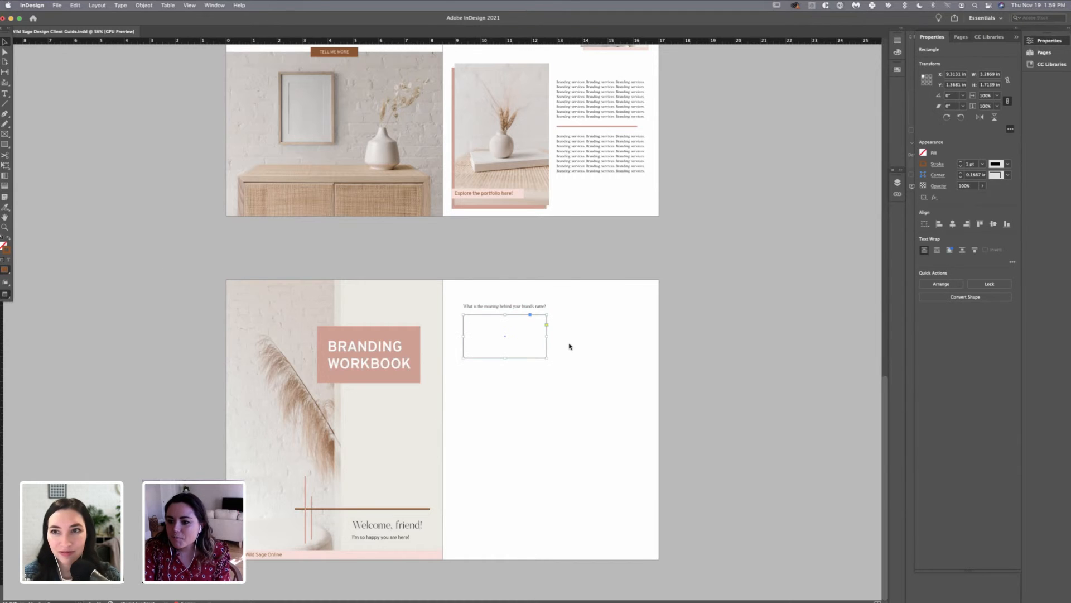
- Lower the answer box's opacity to about 76%
{"action": "left_click", "coordinate": [983, 185]}
{"action": "left_click_drag", "start_coordinate": [983, 196], "coordinate": [974, 197]}
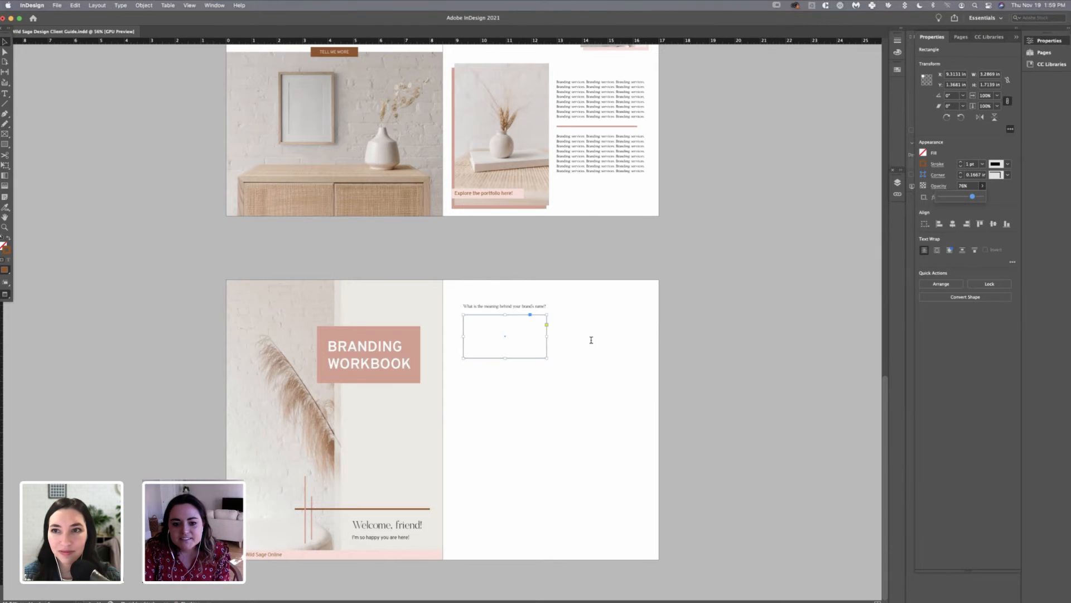
- Convert the rectangle below the brand name question on page 7 to an interactive text field
{"action": "left_click", "coordinate": [373, 258]}
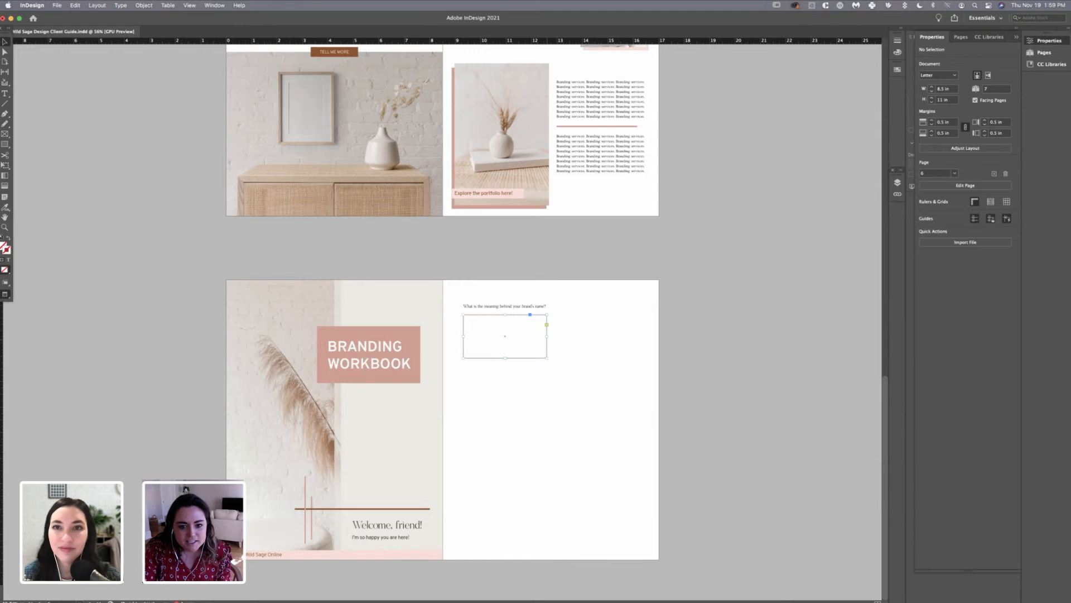
{"action": "scroll", "coordinate": [530, 337], "scroll_direction": "up", "scroll_amount": 5}
{"action": "scroll", "coordinate": [531, 338], "scroll_direction": "left", "scroll_amount": 1}
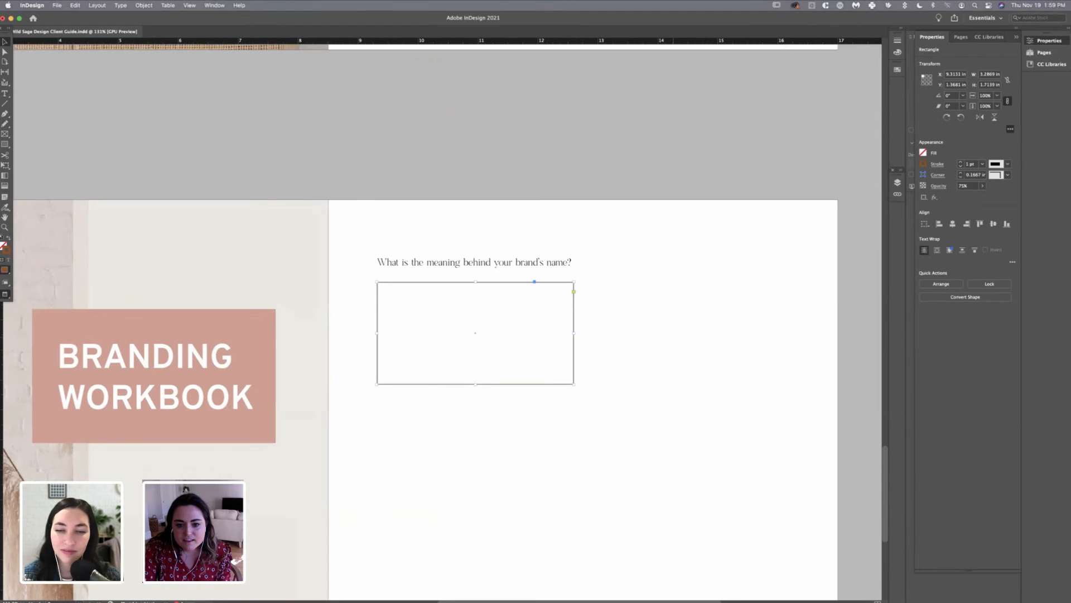
{"action": "right_click", "coordinate": [562, 288]}
{"action": "mouse_move", "coordinate": [581, 481]}
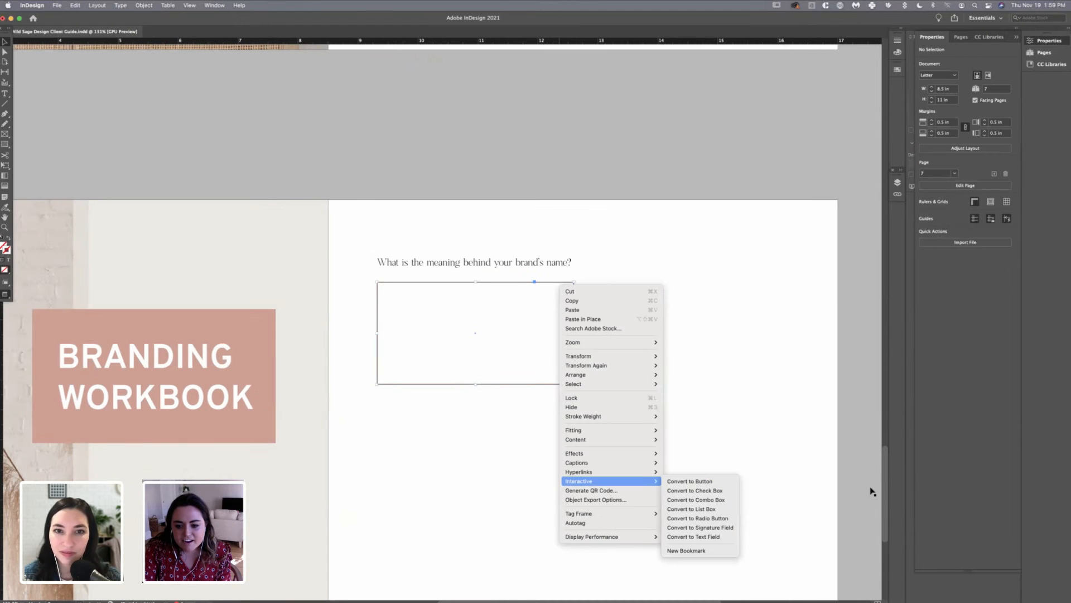
{"action": "key", "text": "Right"}
{"action": "key", "text": "Down"}
{"action": "key", "text": "Down"}
{"action": "key", "text": "Down"}
{"action": "key", "text": "Down"}
{"action": "key", "text": "Down"}
{"action": "key", "text": "Down"}
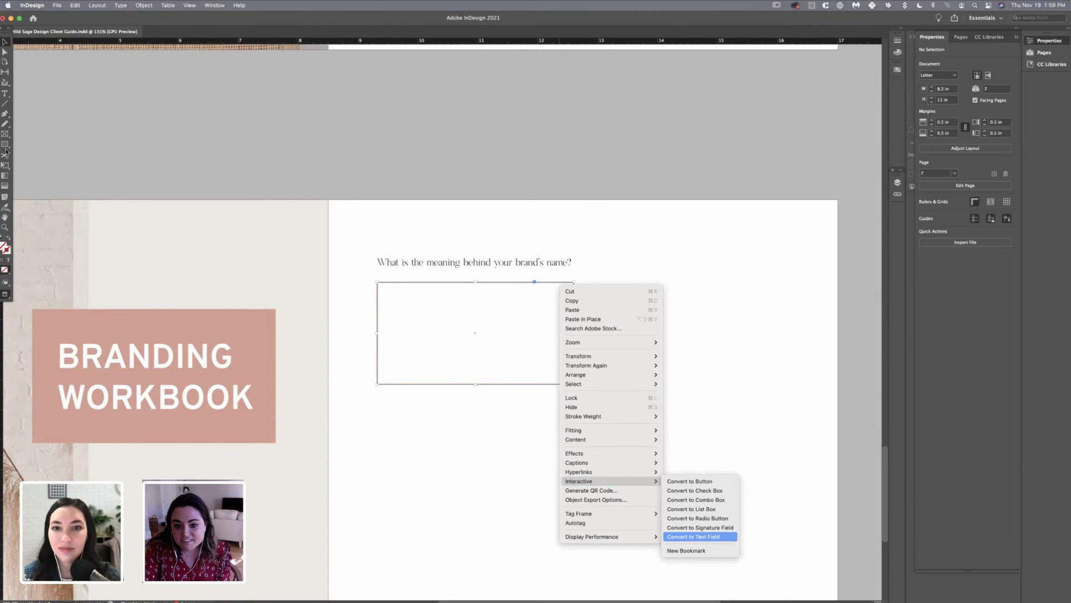
{"action": "key", "text": "Return"}
{"action": "left_click", "coordinate": [4, 96]}
{"action": "left_click_drag", "start_coordinate": [452, 283], "coordinate": [594, 312]}
{"action": "left_click", "coordinate": [5, 43]}
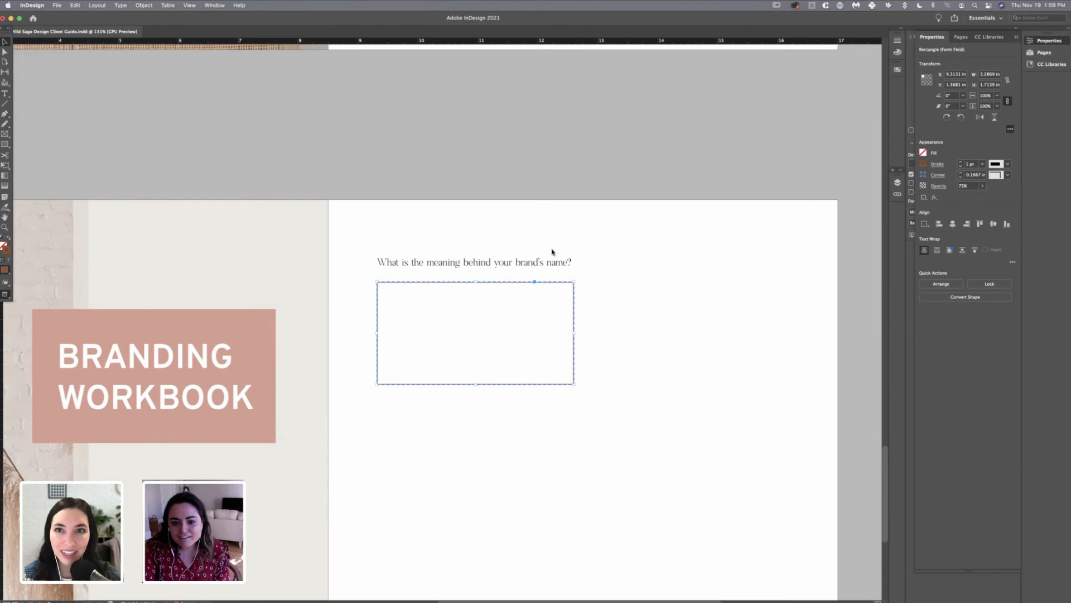
{"action": "left_click", "coordinate": [507, 291]}
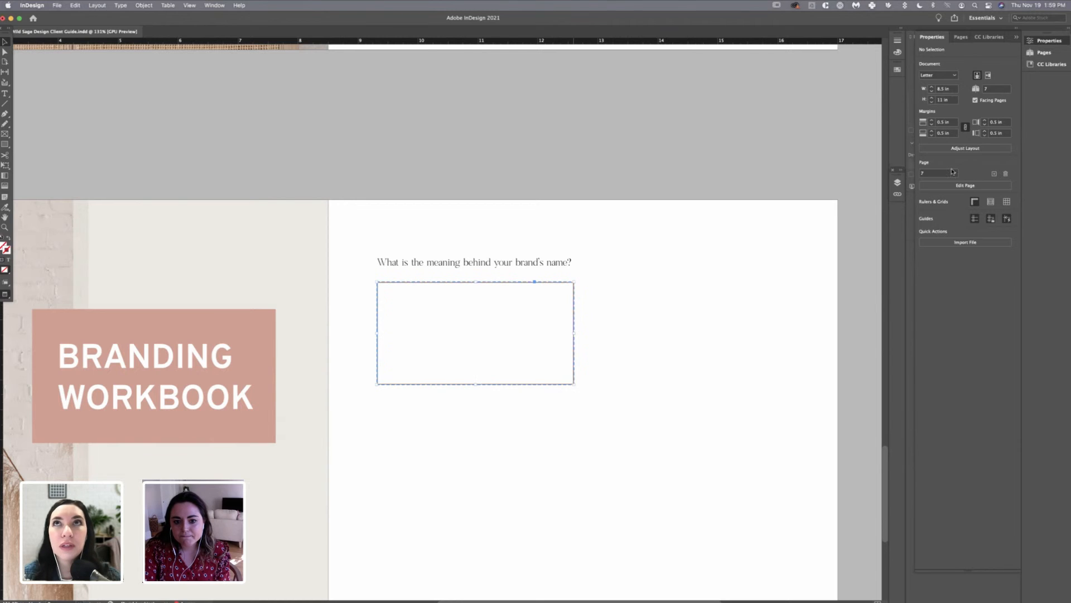
- Move the brand name question slightly down, closer to the text field, to about Y 1.02 in
{"action": "key", "text": "super+minus"}
{"action": "key", "text": "super+minus"}
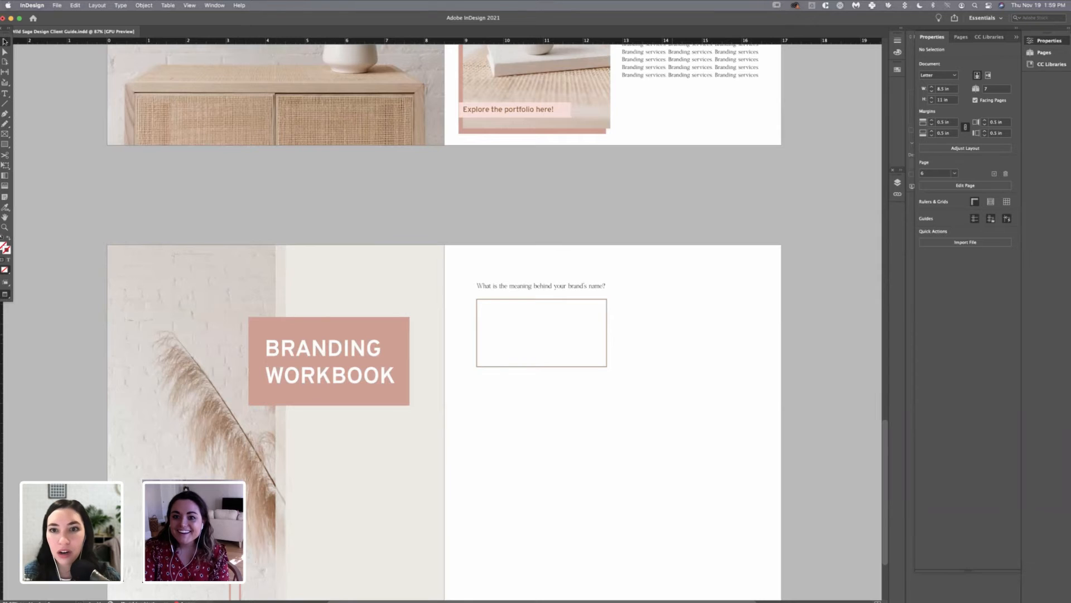
{"action": "left_click_drag", "start_coordinate": [531, 312], "coordinate": [531, 290]}
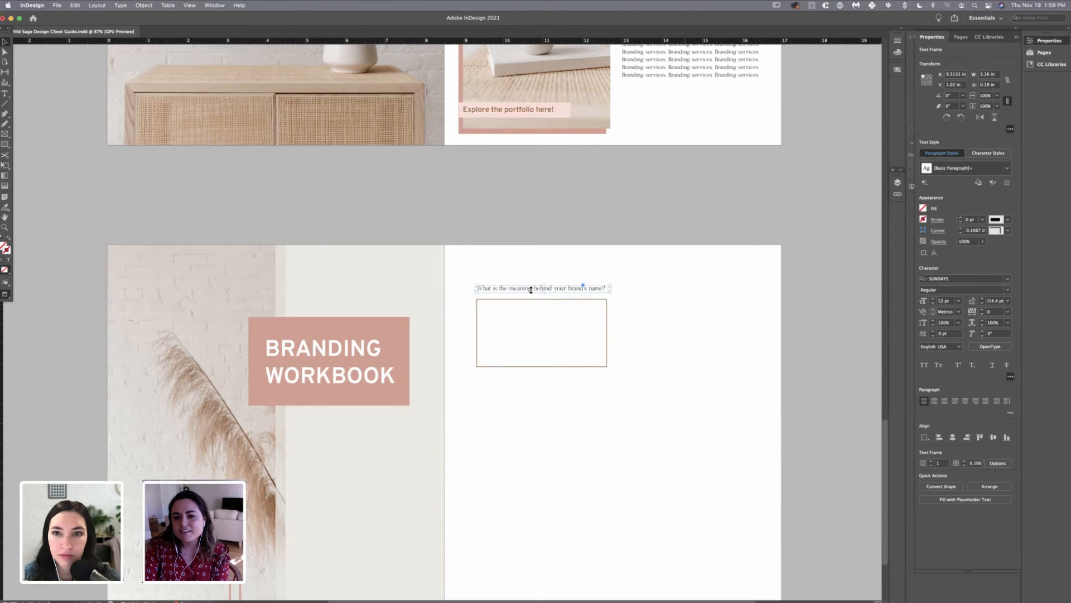
{"action": "key", "text": "super+shift+a"}
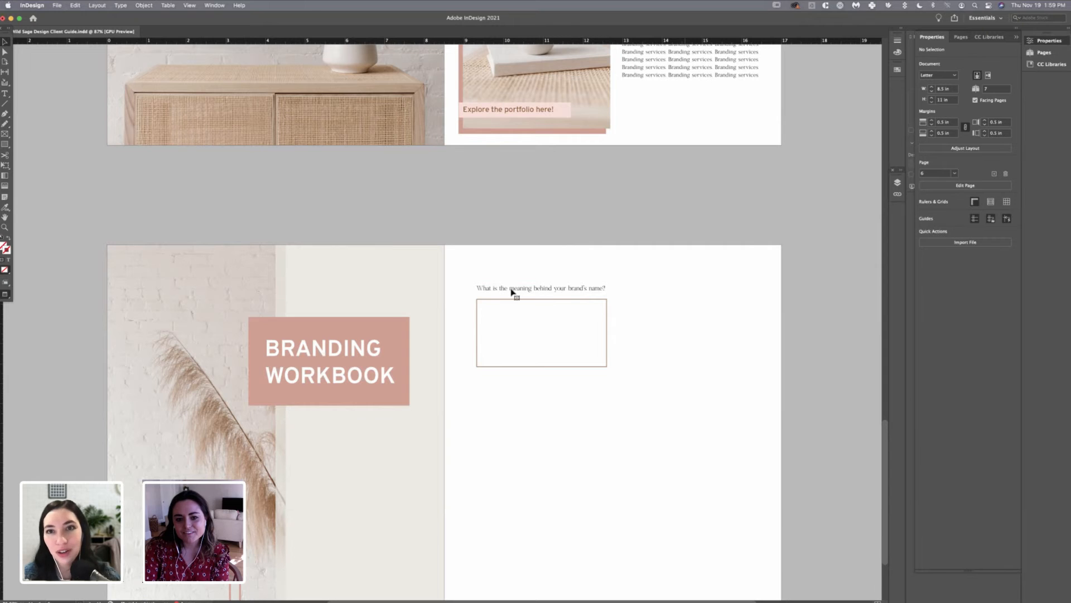
{"action": "left_click_drag", "start_coordinate": [514, 294], "coordinate": [515, 304]}
{"action": "left_click", "coordinate": [623, 308]}
- Place the image MadelinePhoto36.jpg from the Madeline folder on page 7
{"action": "scroll", "coordinate": [610, 306], "scroll_direction": "down", "scroll_amount": 3}
{"action": "left_click", "coordinate": [57, 5]}
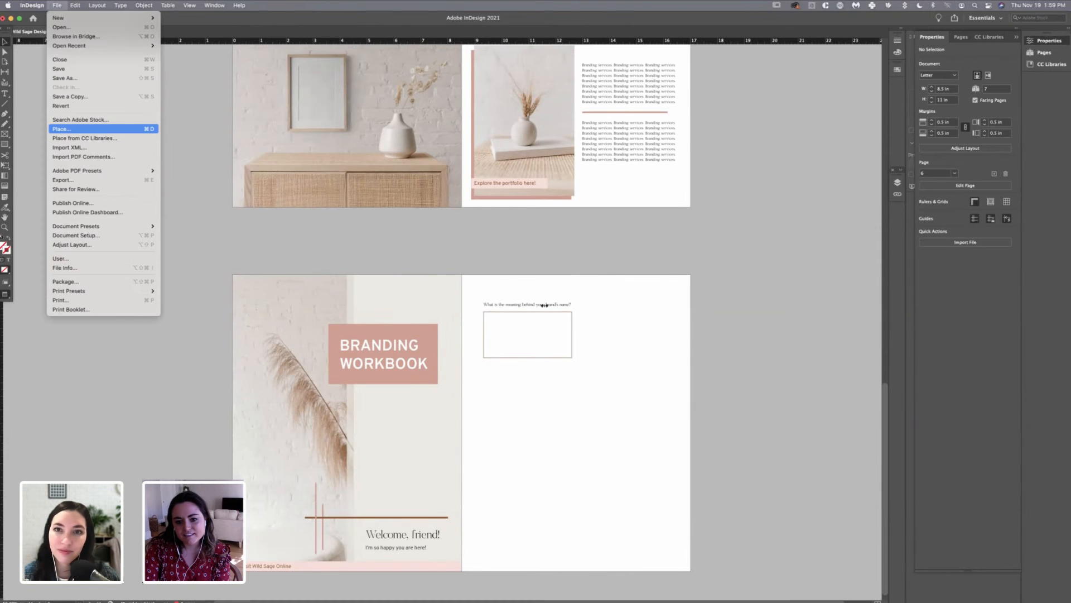
{"action": "key", "text": "Return"}
{"action": "scroll", "coordinate": [535, 306], "scroll_direction": "down", "scroll_amount": 1}
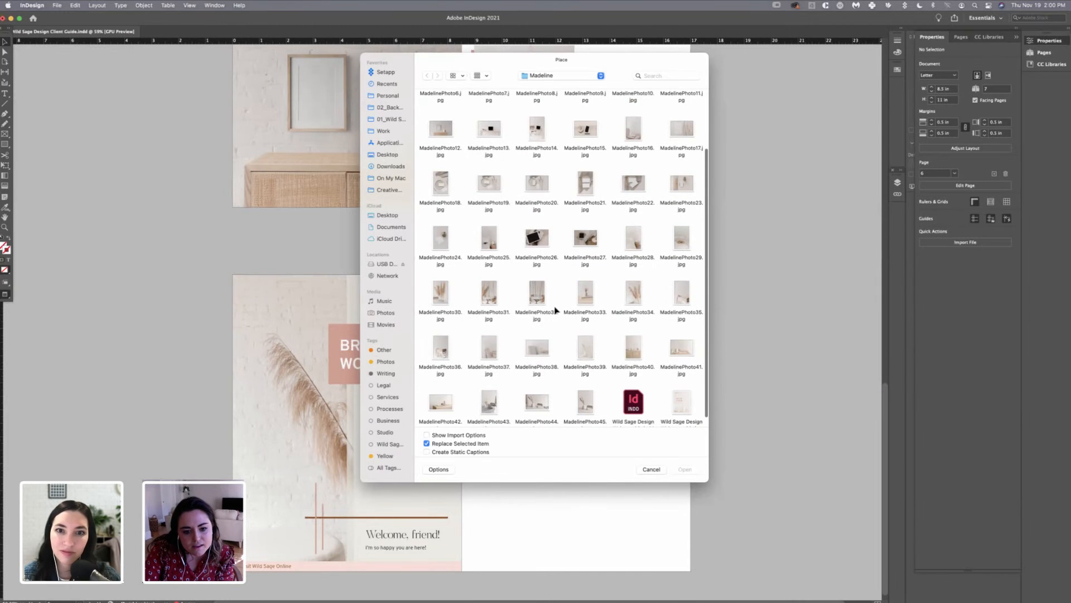
{"action": "scroll", "coordinate": [524, 309], "scroll_direction": "down", "scroll_amount": 1}
{"action": "scroll", "coordinate": [527, 310], "scroll_direction": "down", "scroll_amount": 1}
{"action": "double_click", "coordinate": [520, 308]}
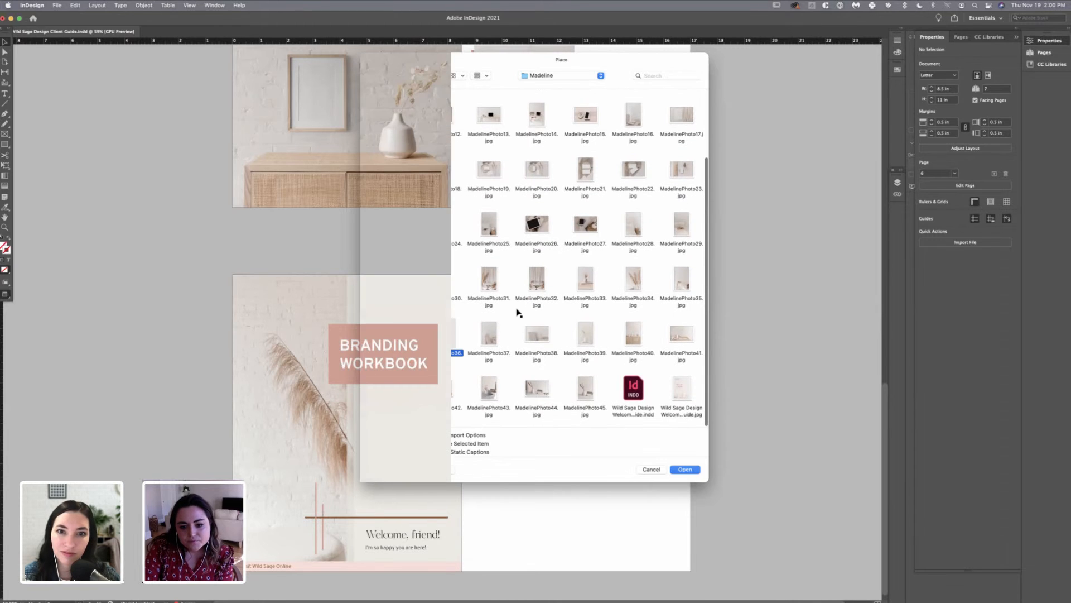
{"action": "left_click", "coordinate": [520, 308]}
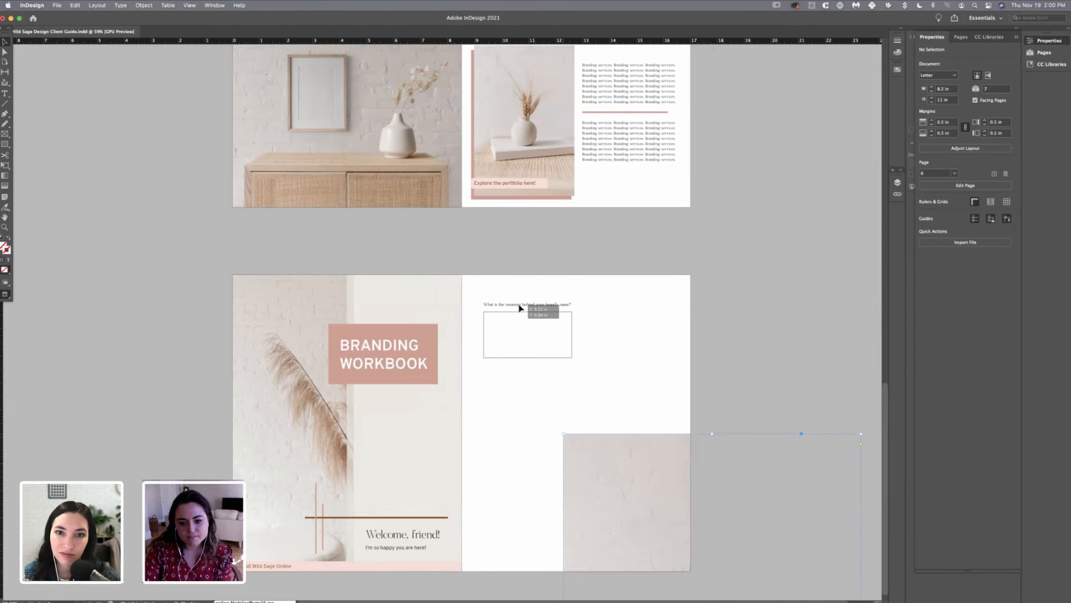
- Try several positions for the oversized placed photo over page 7, undoing the first move
{"action": "scroll", "coordinate": [520, 309], "scroll_direction": "down", "scroll_amount": 6}
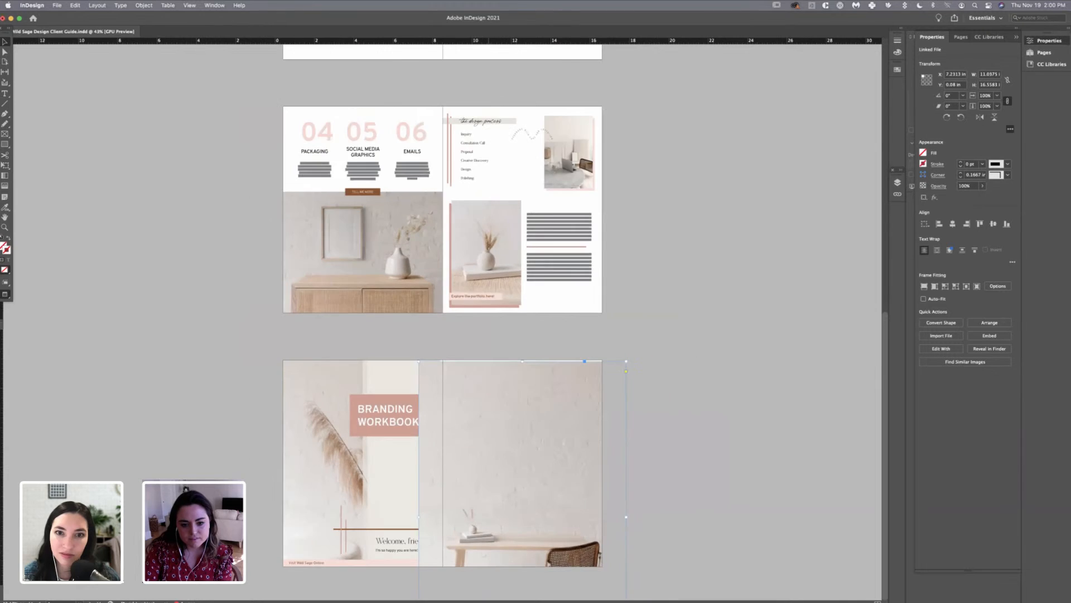
{"action": "left_click_drag", "start_coordinate": [504, 500], "coordinate": [508, 403]}
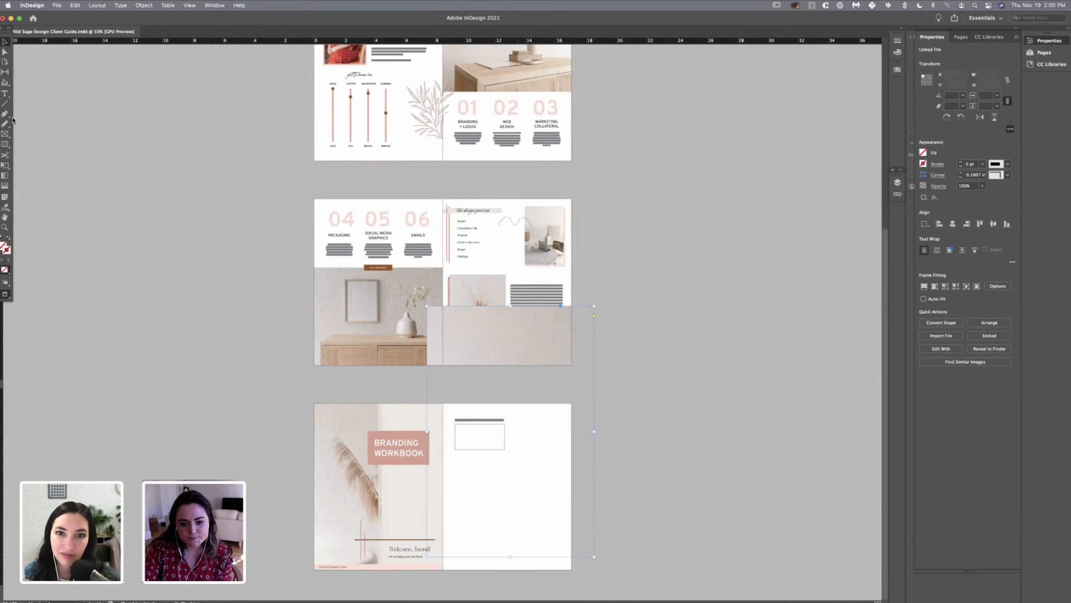
{"action": "key", "text": "super+z"}
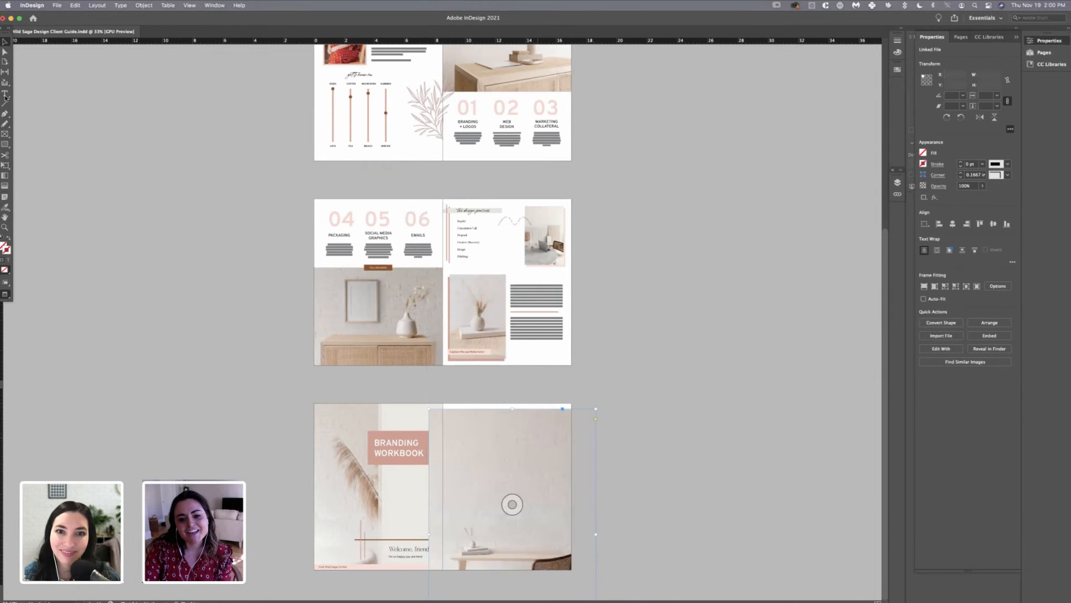
{"action": "left_click_drag", "start_coordinate": [447, 412], "coordinate": [467, 315]}
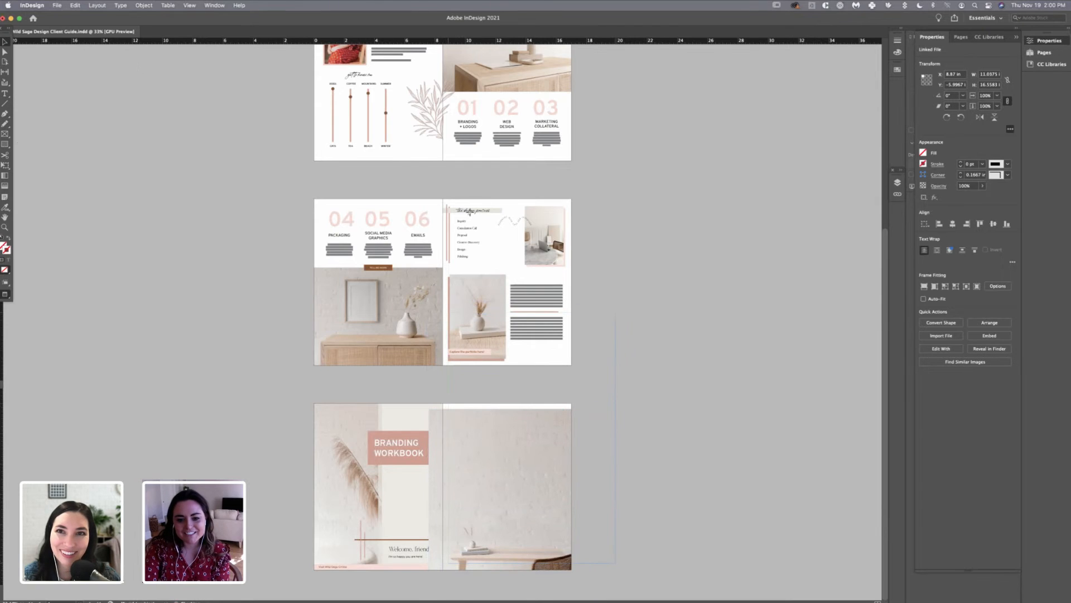
{"action": "left_click_drag", "start_coordinate": [463, 315], "coordinate": [557, 487]}
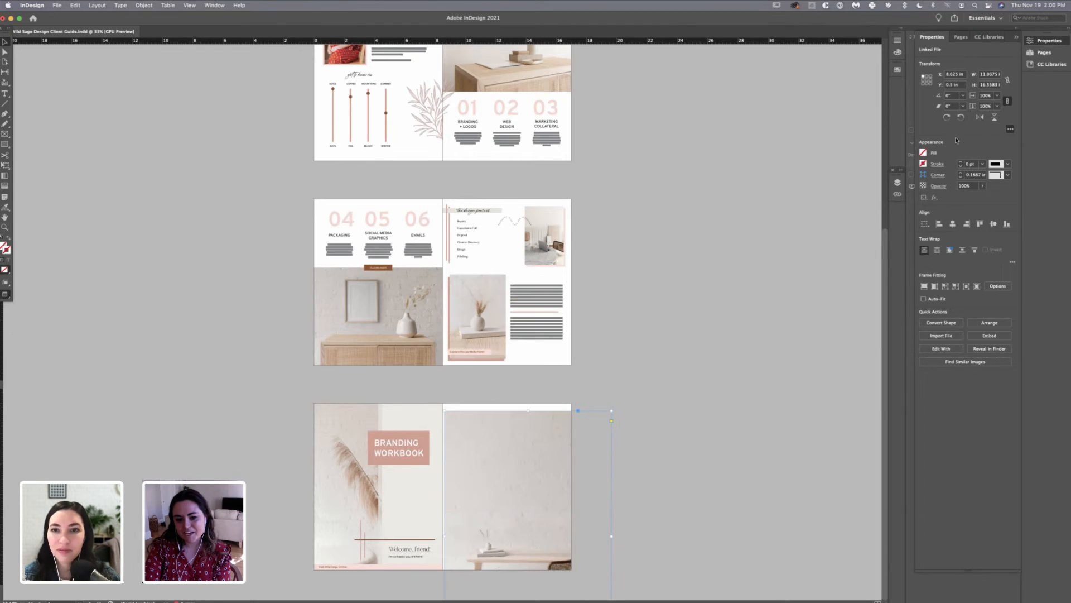
- Show the document's page thumbnails and the layer list for the spread on pages 4-5
{"action": "left_click", "coordinate": [960, 37]}
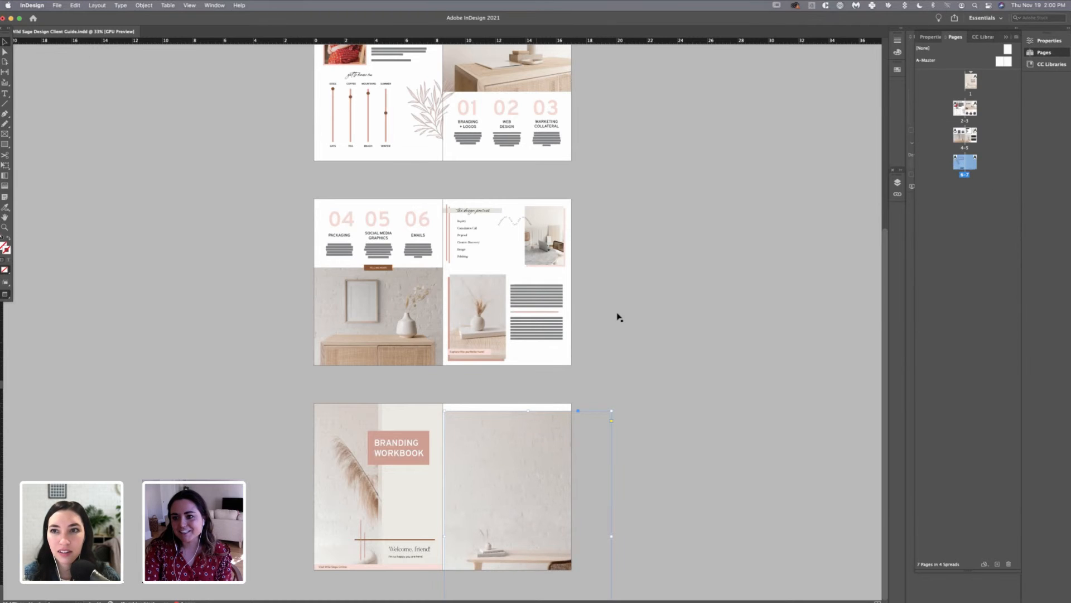
{"action": "left_click", "coordinate": [537, 308]}
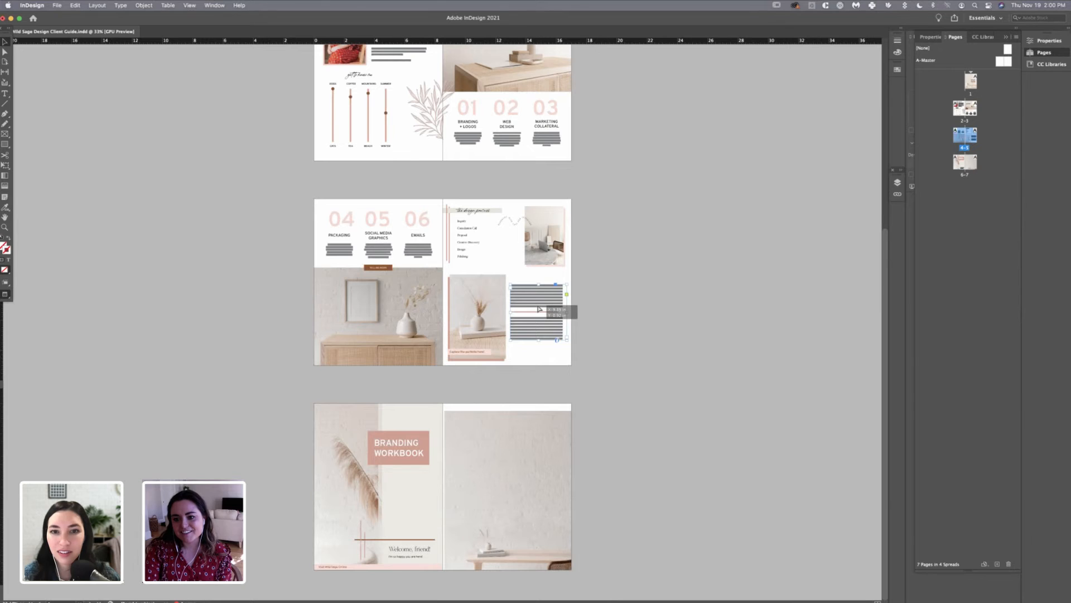
{"action": "key", "text": "F7"}
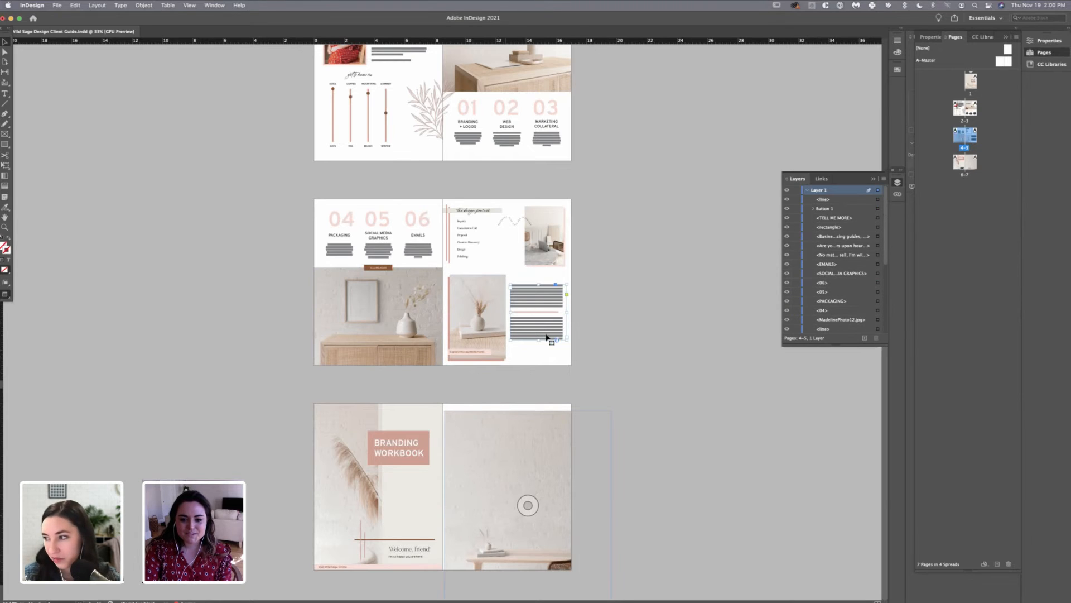
- Try moving the placed photo higher on the last spread, and undo the recent photo changes
{"action": "left_click_drag", "start_coordinate": [540, 475], "coordinate": [536, 432]}
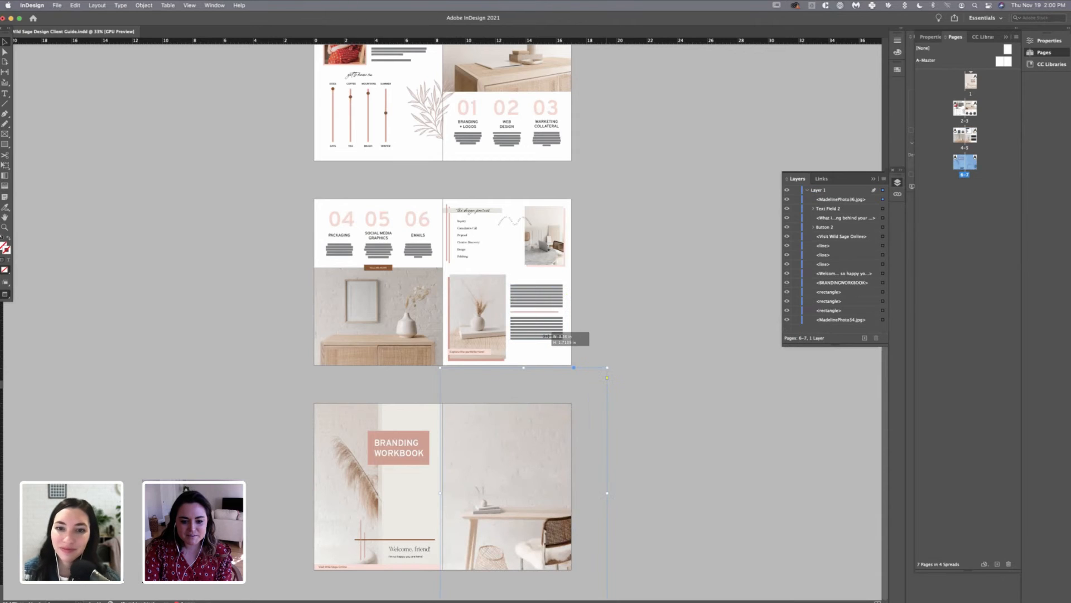
{"action": "left_click_drag", "start_coordinate": [547, 336], "coordinate": [548, 336]}
{"action": "key", "text": "super+z"}
{"action": "key", "text": "super+z"}
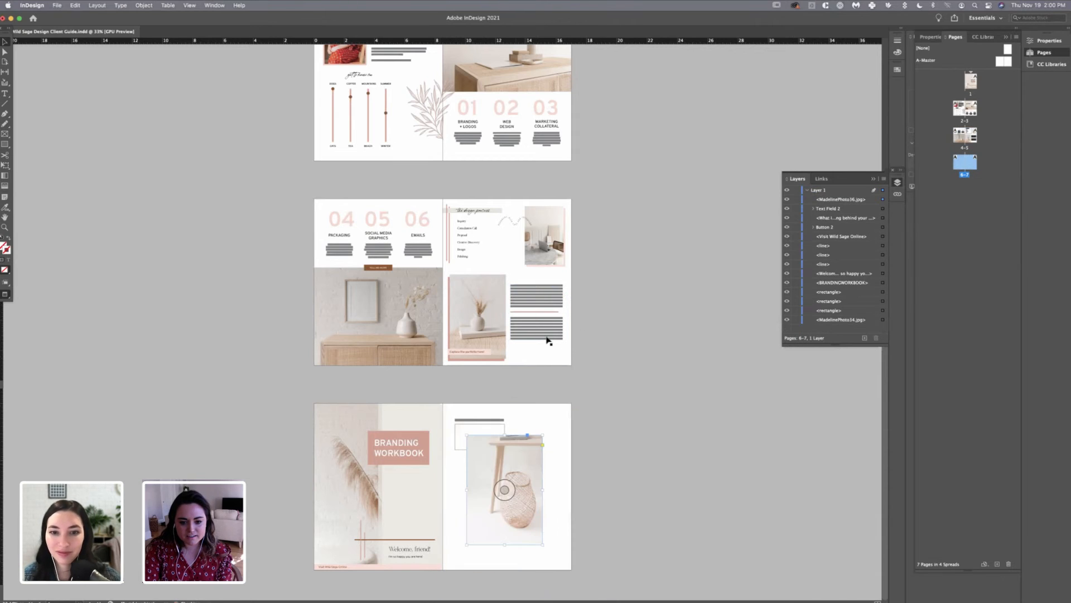
- Resize the photo frame beside the text field to about 3.43 x 4.32 in and fill it proportionally with the image
{"action": "mouse_move", "coordinate": [542, 435]}
{"action": "left_mouse_down"}
{"action": "mouse_move", "coordinate": [520, 462]}
{"action": "mouse_move", "coordinate": [527, 496]}
{"action": "mouse_move", "coordinate": [542, 443]}
{"action": "left_mouse_up"}
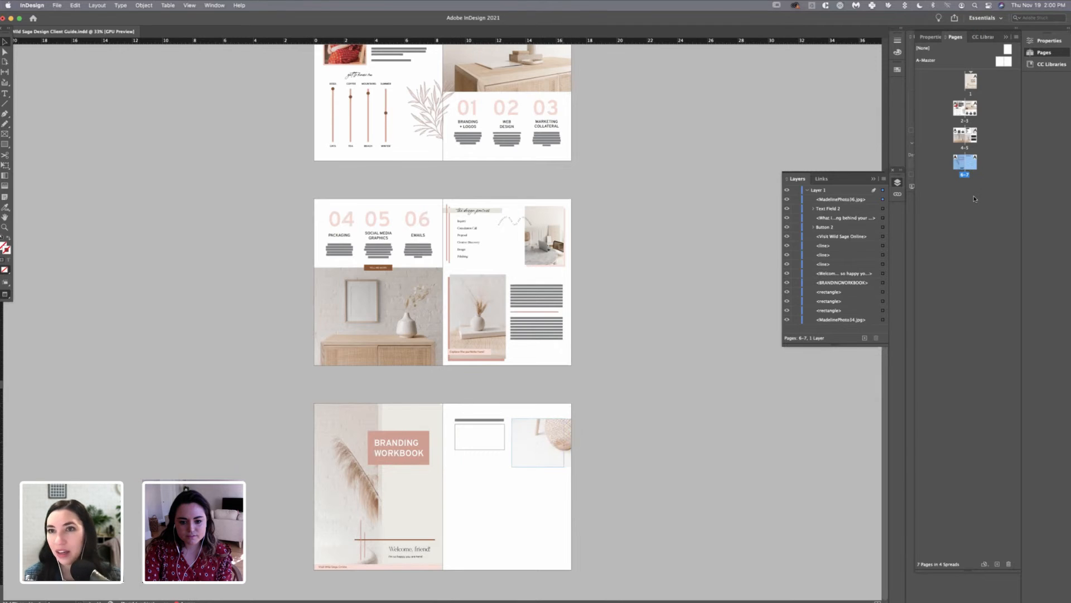
{"action": "left_click_drag", "start_coordinate": [538, 466], "coordinate": [538, 484]}
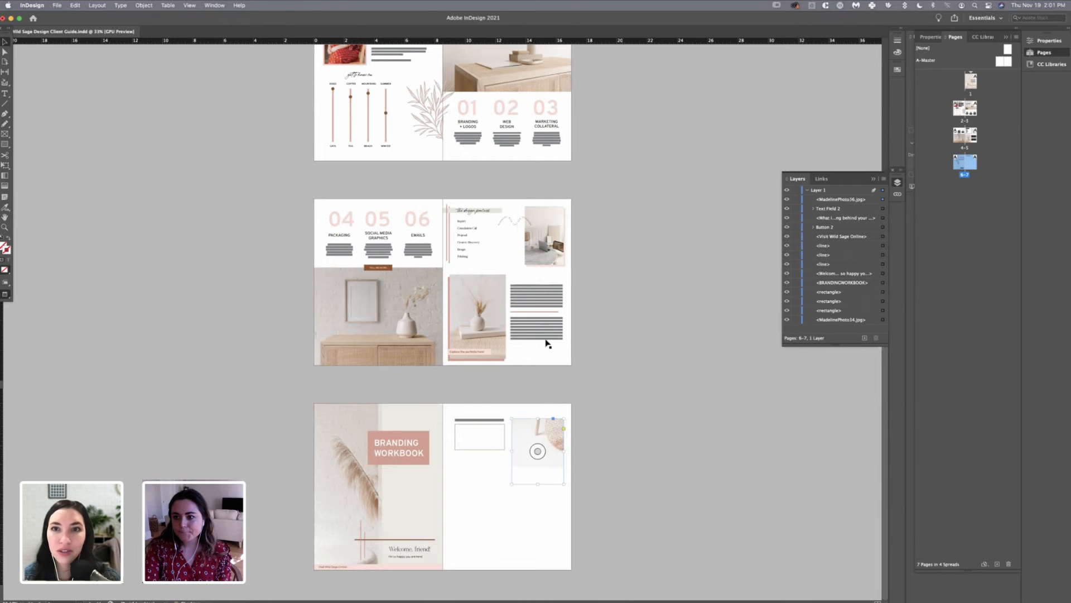
{"action": "left_click", "coordinate": [931, 37]}
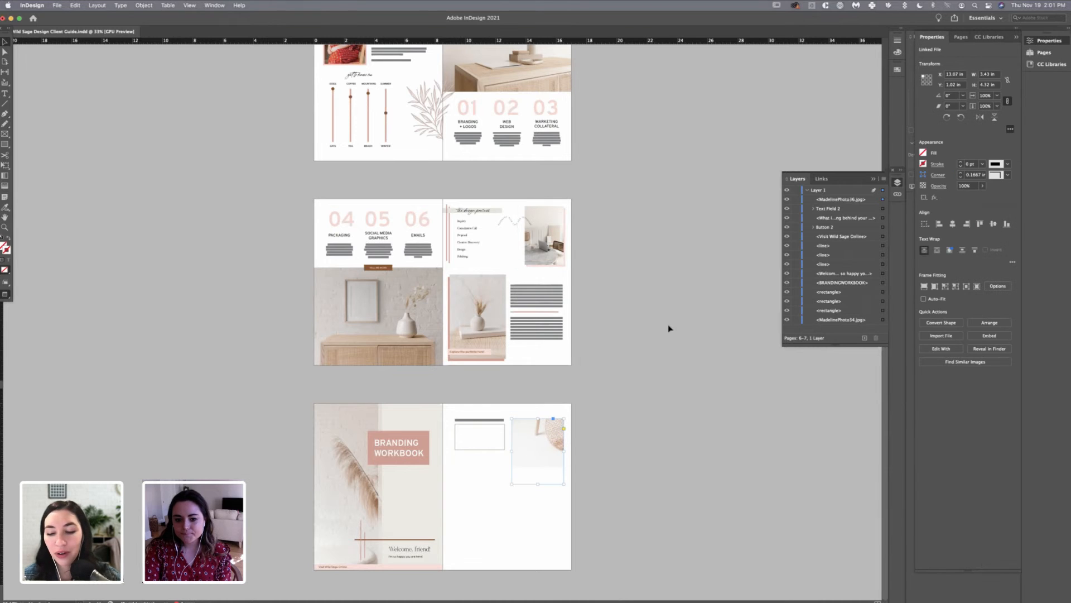
{"action": "left_click", "coordinate": [925, 285]}
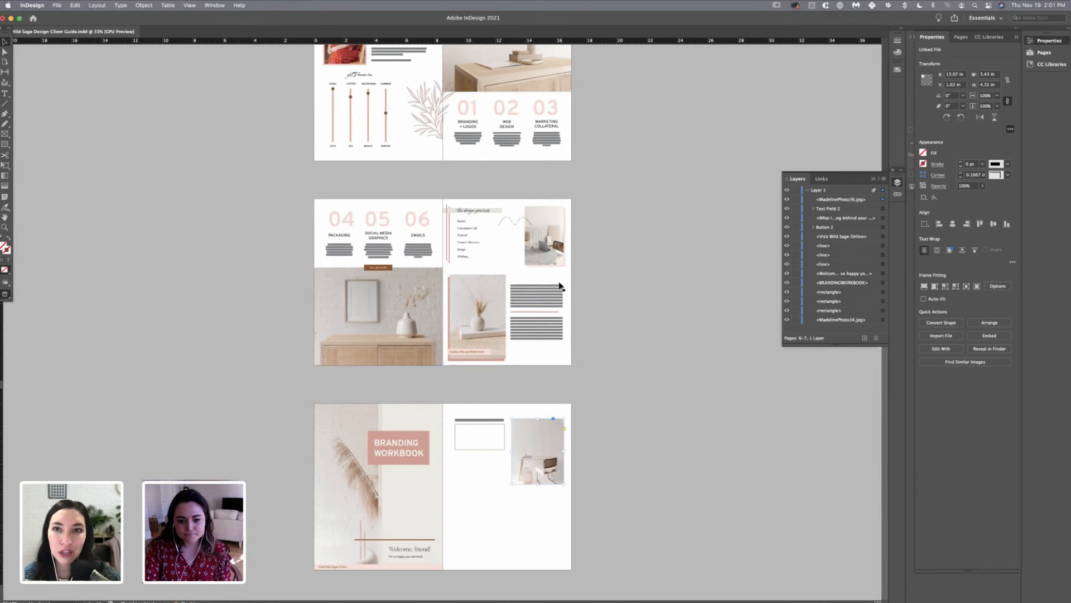
{"action": "left_click", "coordinate": [610, 478]}
{"action": "scroll", "coordinate": [611, 480], "scroll_direction": "up", "scroll_amount": 5}
{"action": "scroll", "coordinate": [618, 483], "scroll_direction": "down", "scroll_amount": 3}
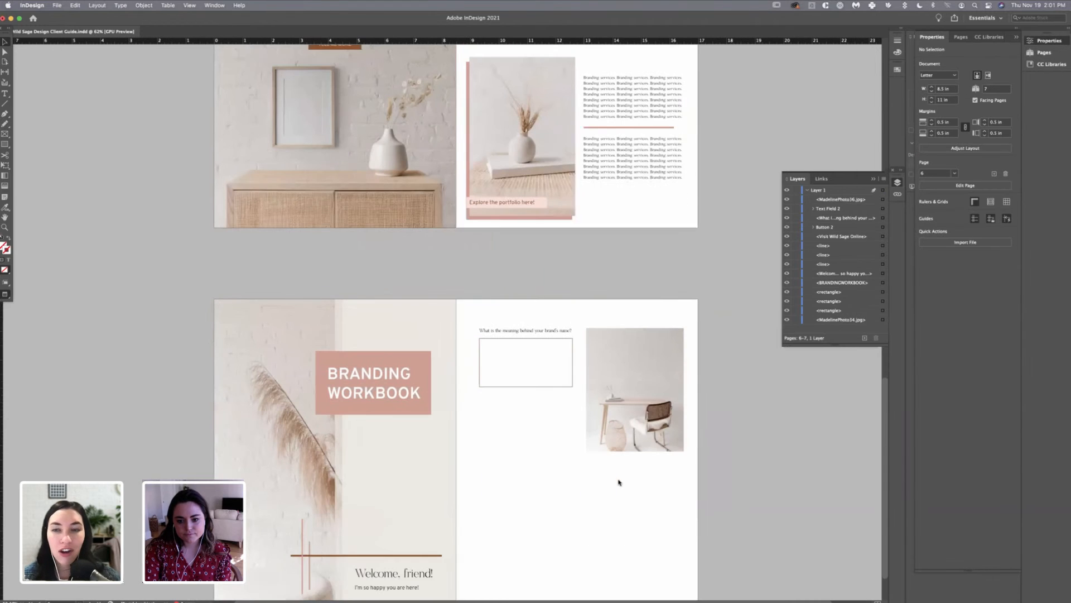
- Shift the desk photo upward within its frame and raise the frame to Y 0.5 in on page 7
{"action": "scroll", "coordinate": [634, 379], "scroll_direction": "down", "scroll_amount": 1}
{"action": "left_click", "coordinate": [635, 375]}
{"action": "key", "text": "Up"}
{"action": "key", "text": "Up"}
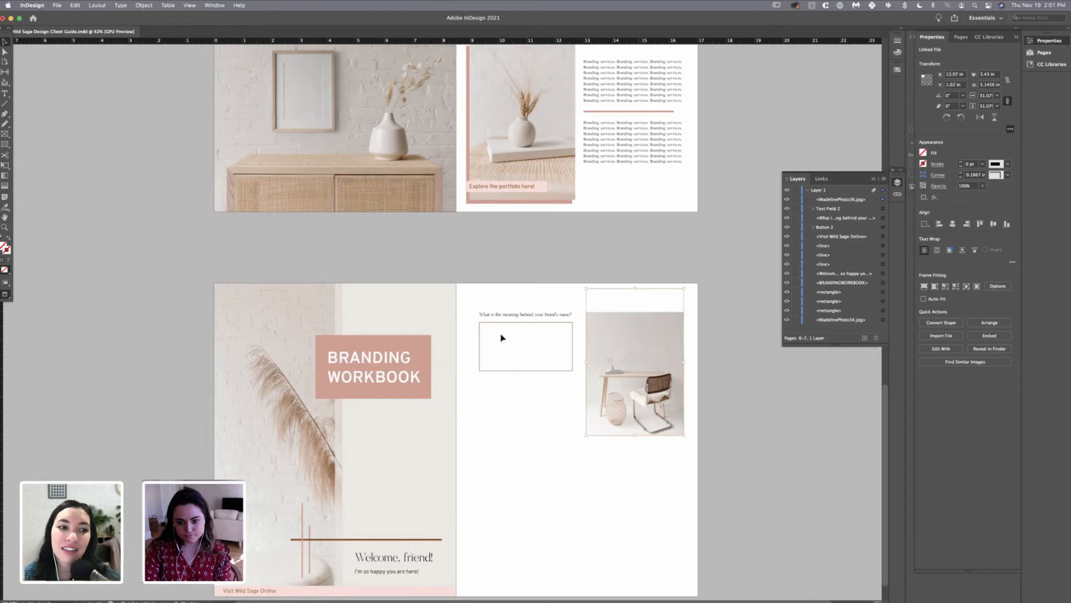
{"action": "left_click", "coordinate": [458, 300]}
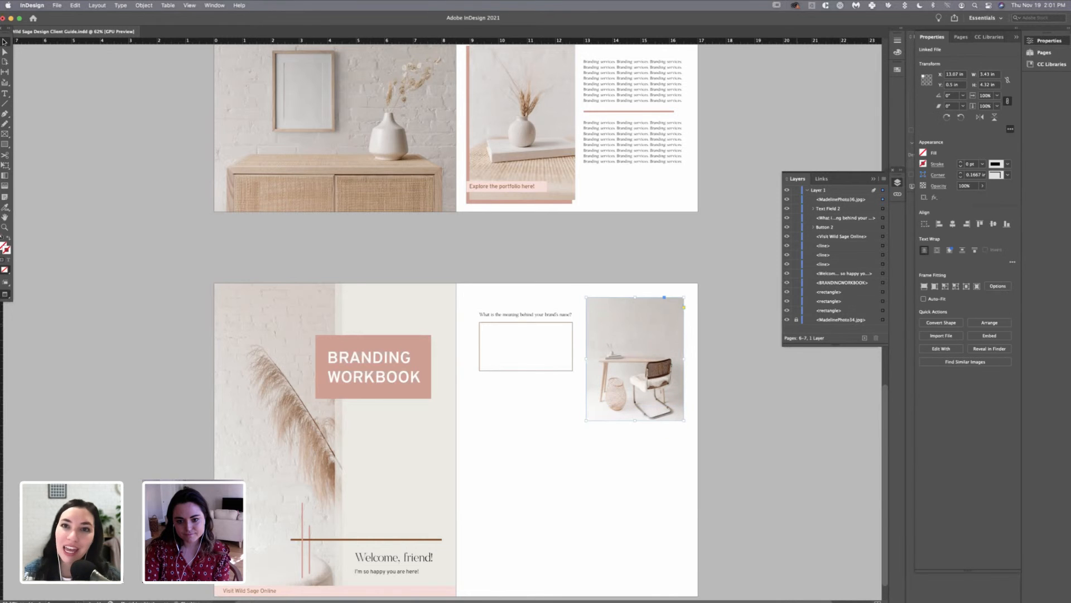
- Move the brand name question up to about Y 0.56 in, near the desk photo's upper edge
{"action": "left_click", "coordinate": [503, 314]}
{"action": "key", "text": "shift+Up"}
{"action": "key", "text": "shift+Up"}
{"action": "key", "text": "shift+Up"}
{"action": "key", "text": "Up"}
{"action": "key", "text": "Up"}
{"action": "key", "text": "Up"}
{"action": "key", "text": "Up"}
{"action": "key", "text": "Up"}
{"action": "key", "text": "Up"}
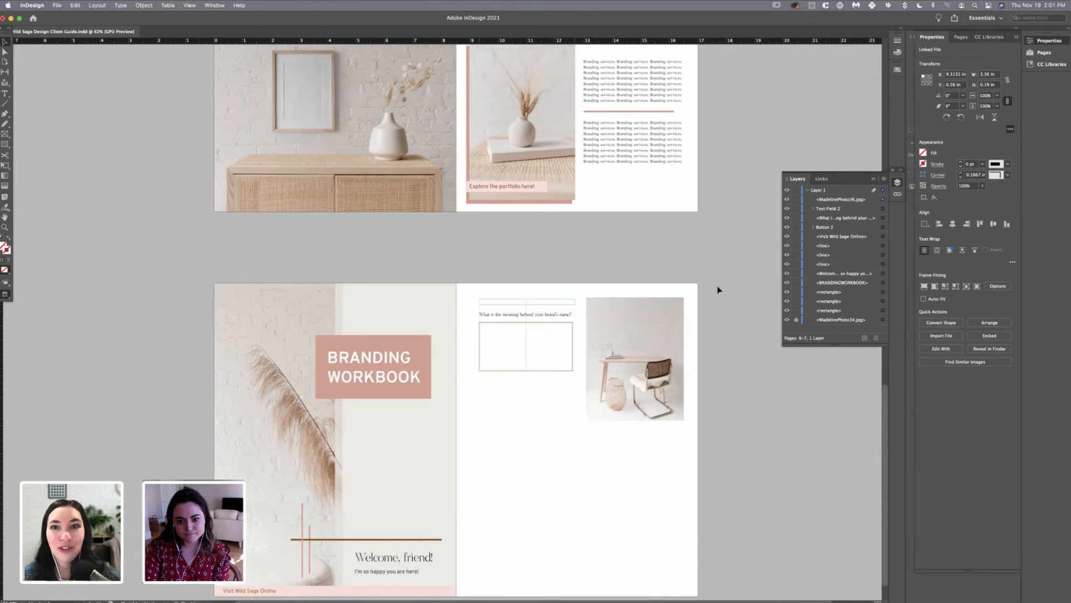
- Move the text field up to about Y 0.95 in, directly beneath the brand name question
{"action": "left_click_drag", "start_coordinate": [573, 347], "coordinate": [572, 336]}
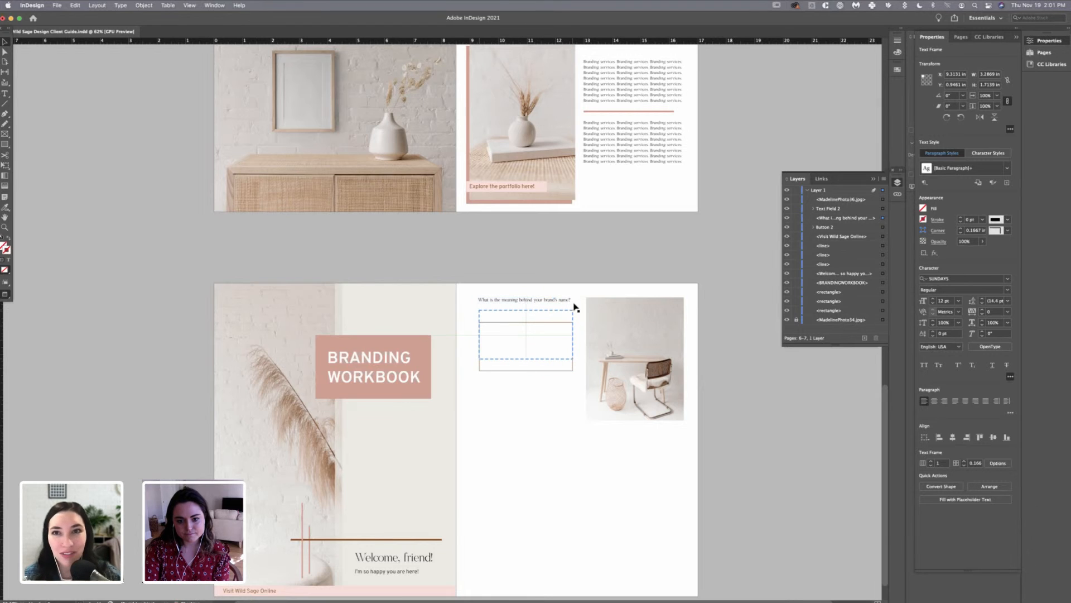
{"action": "left_click_drag", "start_coordinate": [590, 287], "coordinate": [589, 292]}
{"action": "left_click", "coordinate": [590, 290]}
{"action": "left_click", "coordinate": [686, 294]}
{"action": "scroll", "coordinate": [686, 295], "scroll_direction": "down", "scroll_amount": 1}
{"action": "scroll", "coordinate": [687, 296], "scroll_direction": "down", "scroll_amount": 2}
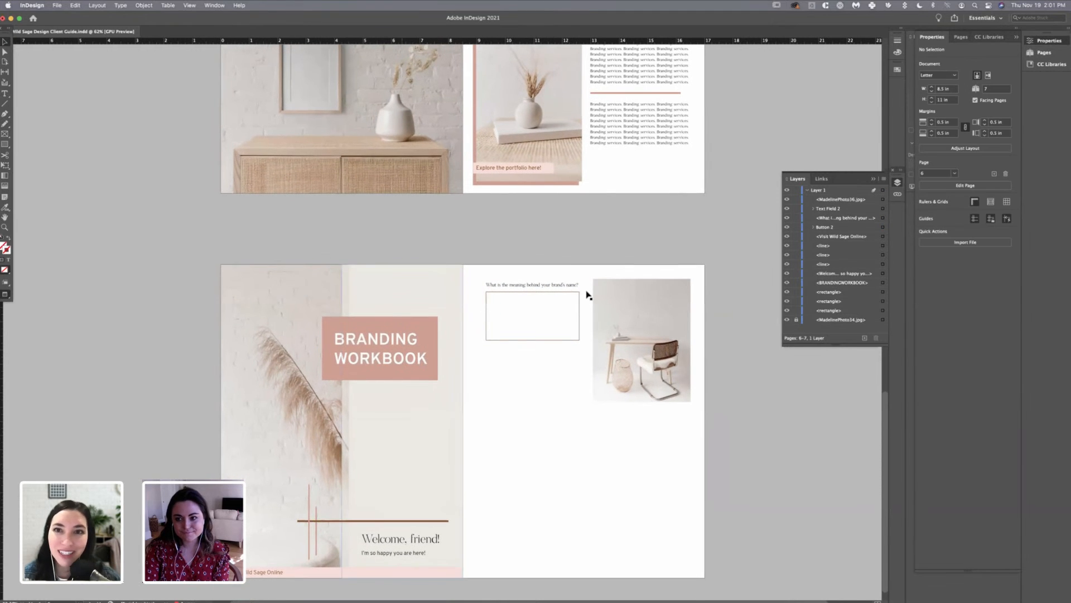
{"action": "left_click_drag", "start_coordinate": [587, 295], "coordinate": [586, 295]}
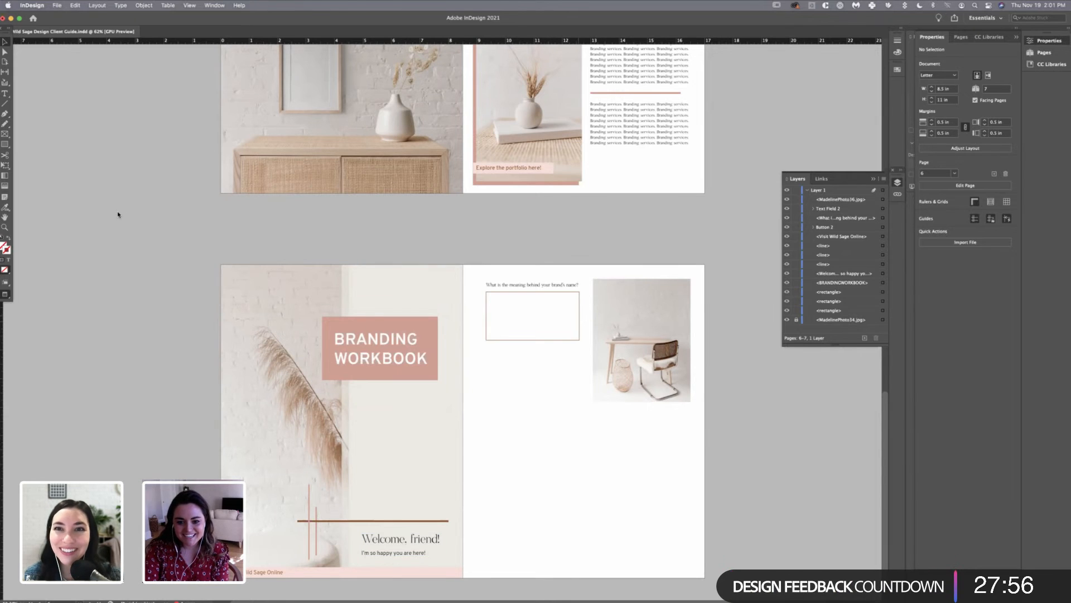
{"action": "key", "text": "super+z"}
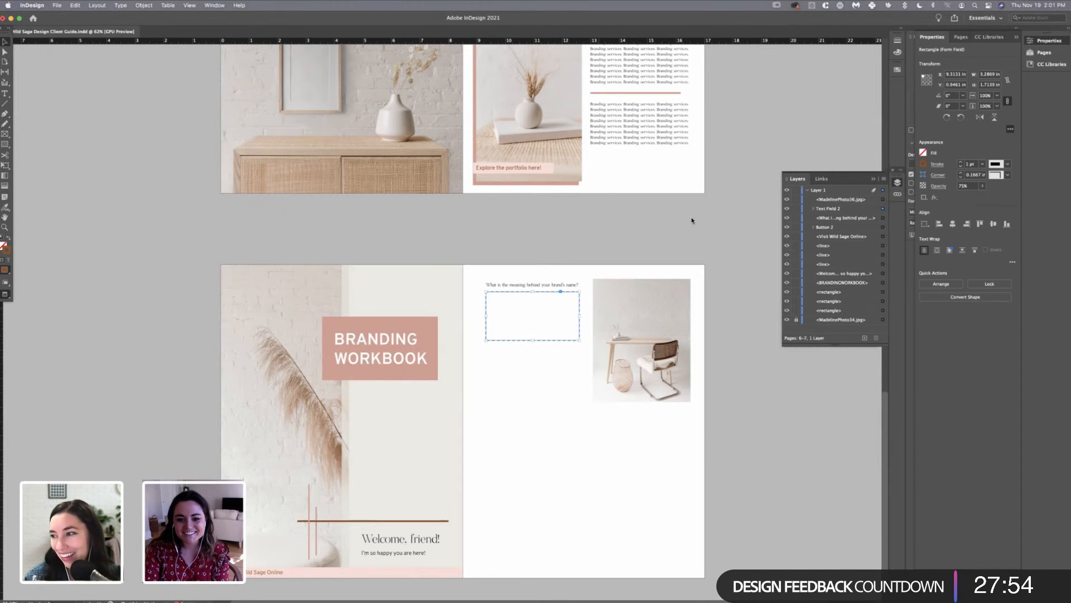
- Nudge the brand name question and its text field slightly down, placing the question at Y 0.66 in on page 7
{"action": "left_click", "coordinate": [633, 270]}
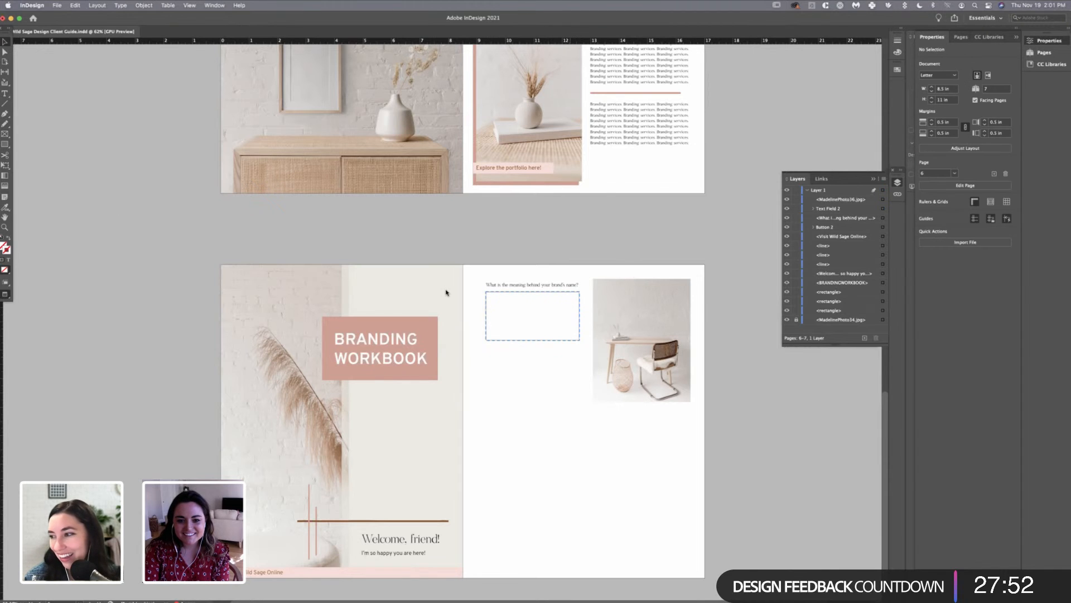
{"action": "left_click", "coordinate": [586, 322]}
{"action": "left_click", "coordinate": [481, 288]}
{"action": "key", "text": "super+d"}
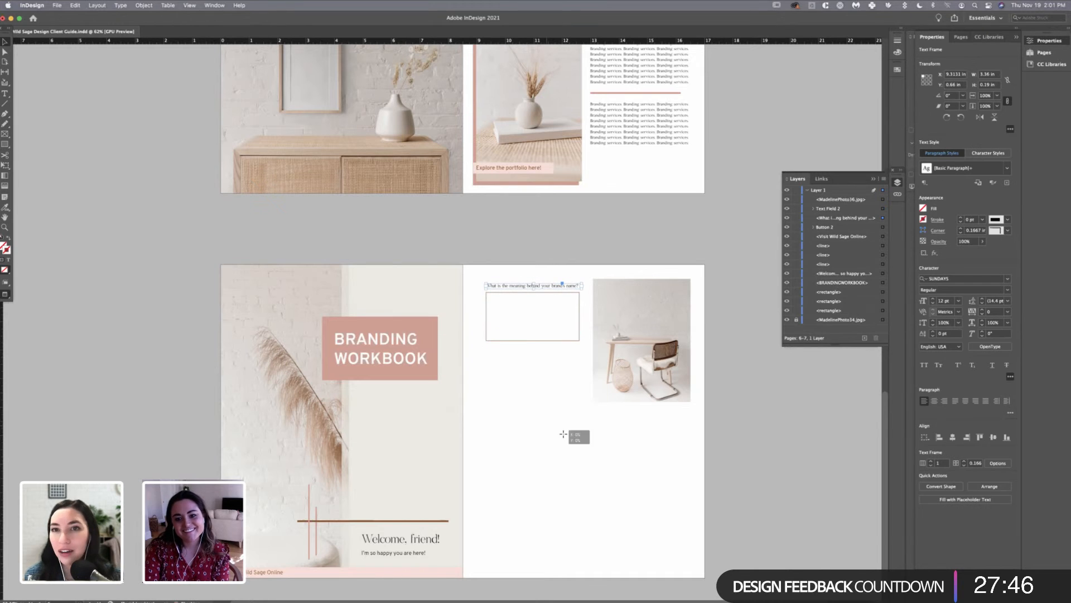
{"action": "left_click", "coordinate": [563, 434]}
{"action": "left_click_drag", "start_coordinate": [575, 440], "coordinate": [522, 380]}
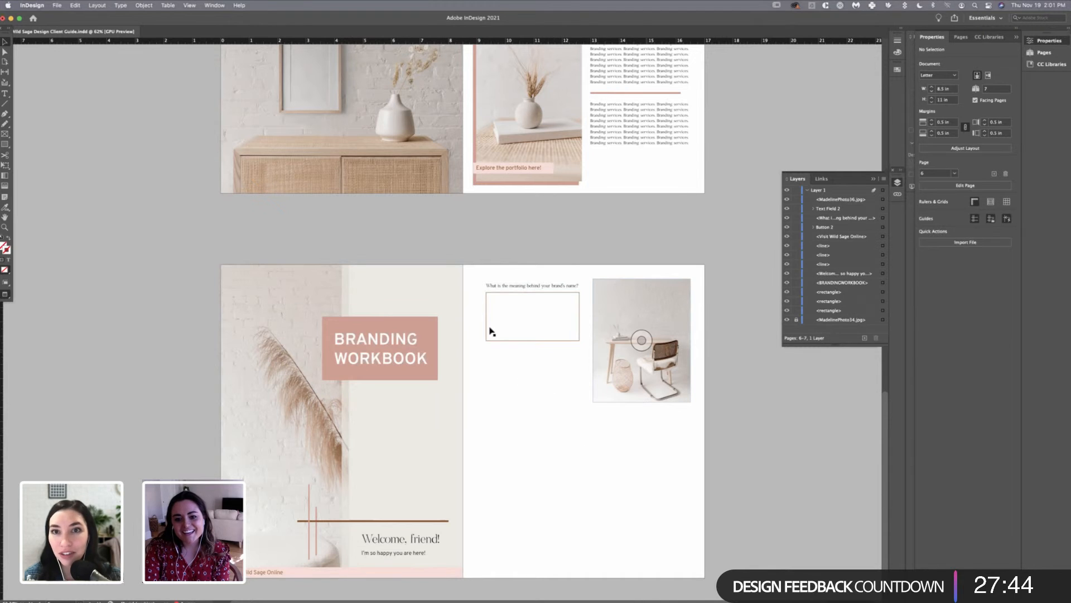
- Nudge the desk photo frame down to about Y 0.52 in beside the text field
{"action": "left_click_drag", "start_coordinate": [489, 322], "coordinate": [489, 328]}
{"action": "mouse_move", "coordinate": [523, 389]}
{"action": "left_mouse_down"}
{"action": "mouse_move", "coordinate": [511, 478]}
{"action": "mouse_move", "coordinate": [517, 379]}
{"action": "left_mouse_up"}
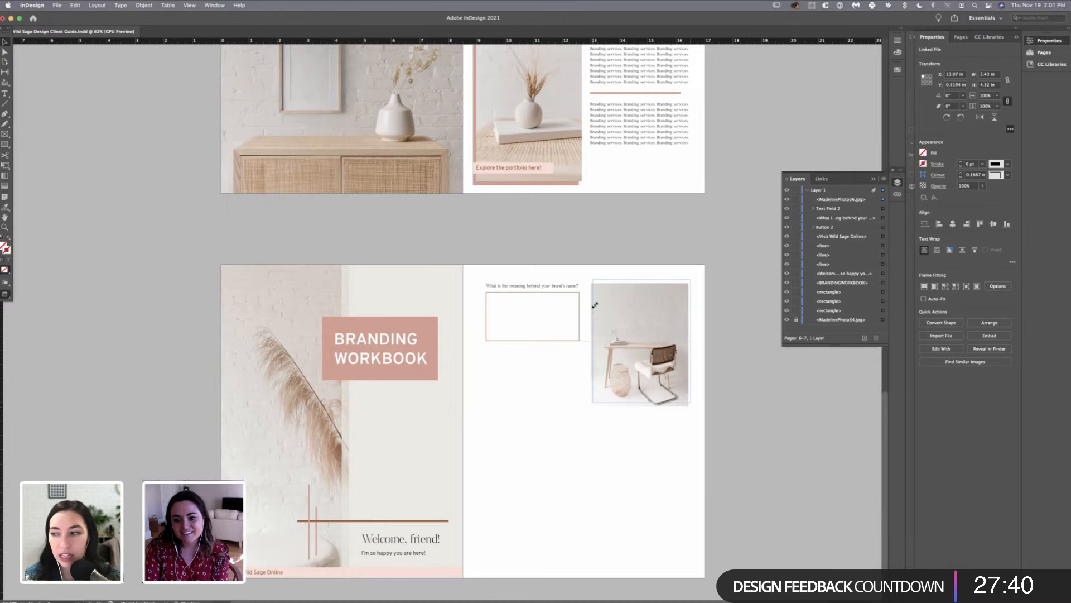
{"action": "left_click", "coordinate": [539, 445]}
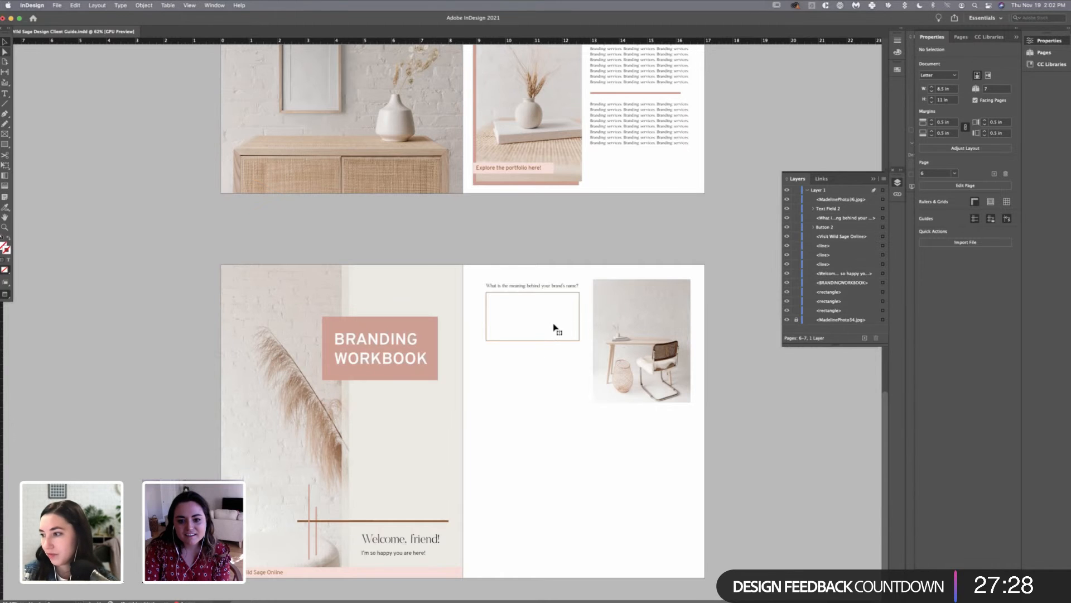
- Duplicate the text field and place the copy directly below the original at about X 9.35 in, Y 3.13 in
{"action": "left_click", "coordinate": [551, 326]}
{"action": "key", "text": "super+c"}
{"action": "key", "text": "super+v"}
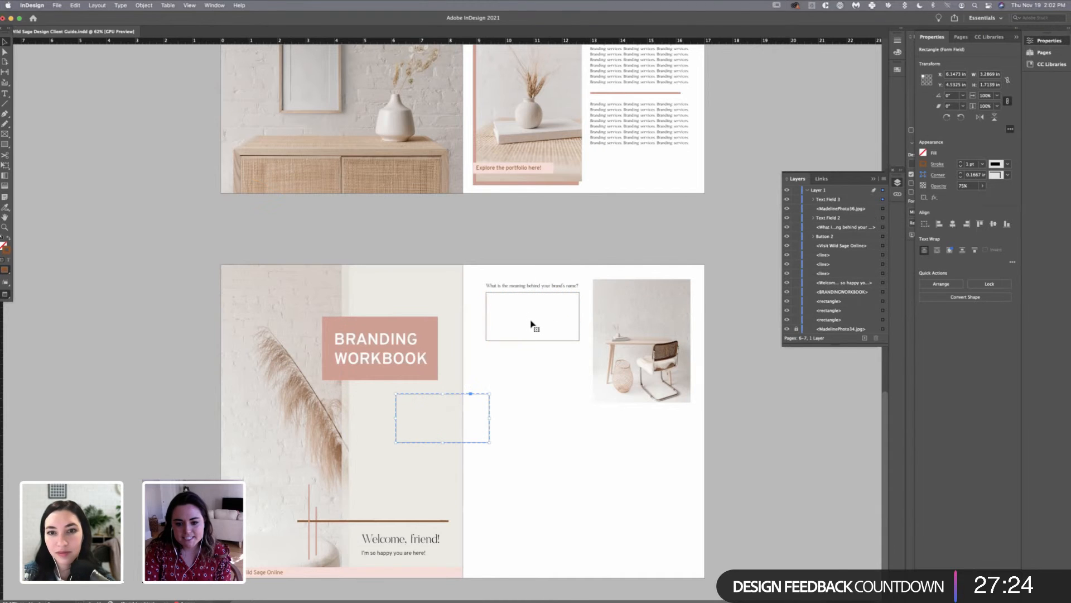
{"action": "mouse_move", "coordinate": [531, 322]}
{"action": "left_mouse_down"}
{"action": "mouse_move", "coordinate": [540, 309]}
{"action": "mouse_move", "coordinate": [543, 333]}
{"action": "left_mouse_up"}
{"action": "left_click", "coordinate": [554, 432]}
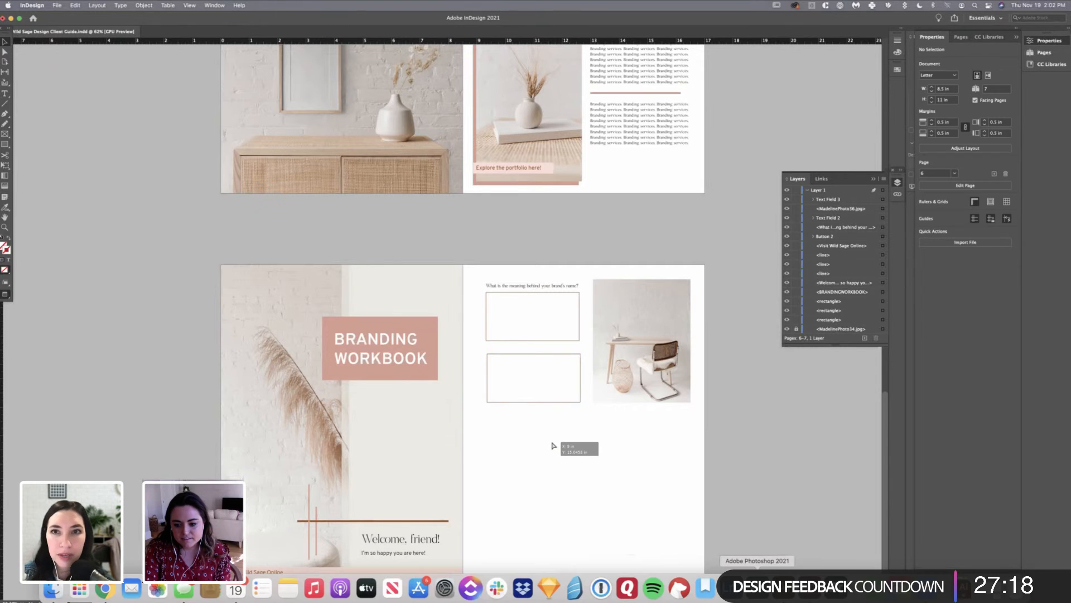
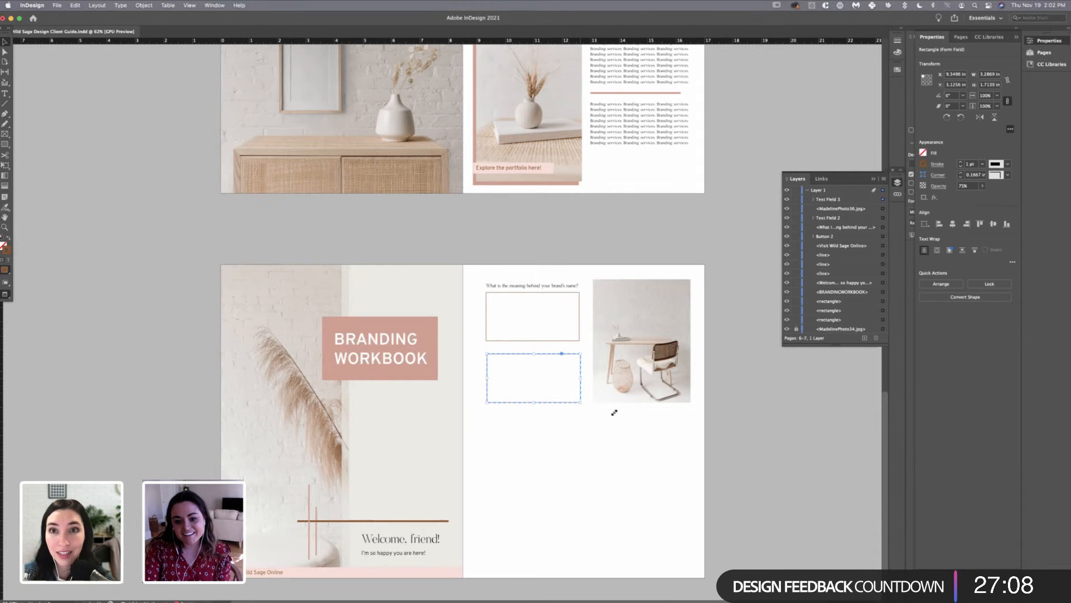
- Duplicate the brand name question and place the copy just above the second text field at about X 9.35 in, Y 2.84 in
{"action": "left_click", "coordinate": [497, 352]}
{"action": "left_click", "coordinate": [533, 286]}
{"action": "key", "text": "super+c"}
{"action": "key", "text": "super+v"}
{"action": "left_click_drag", "start_coordinate": [443, 418], "coordinate": [534, 348]}
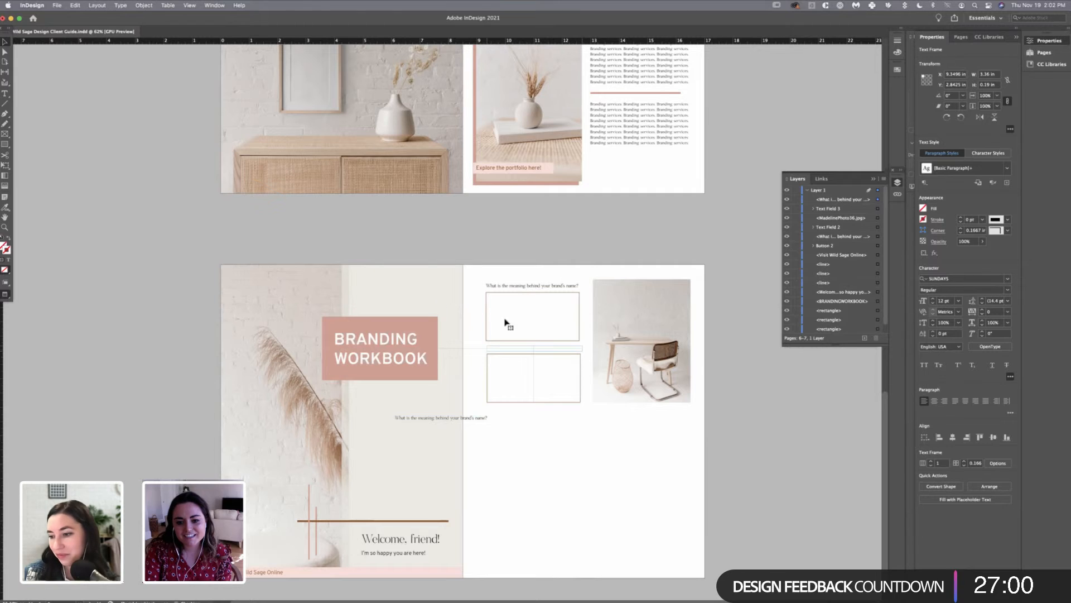
{"action": "left_click", "coordinate": [526, 435]}
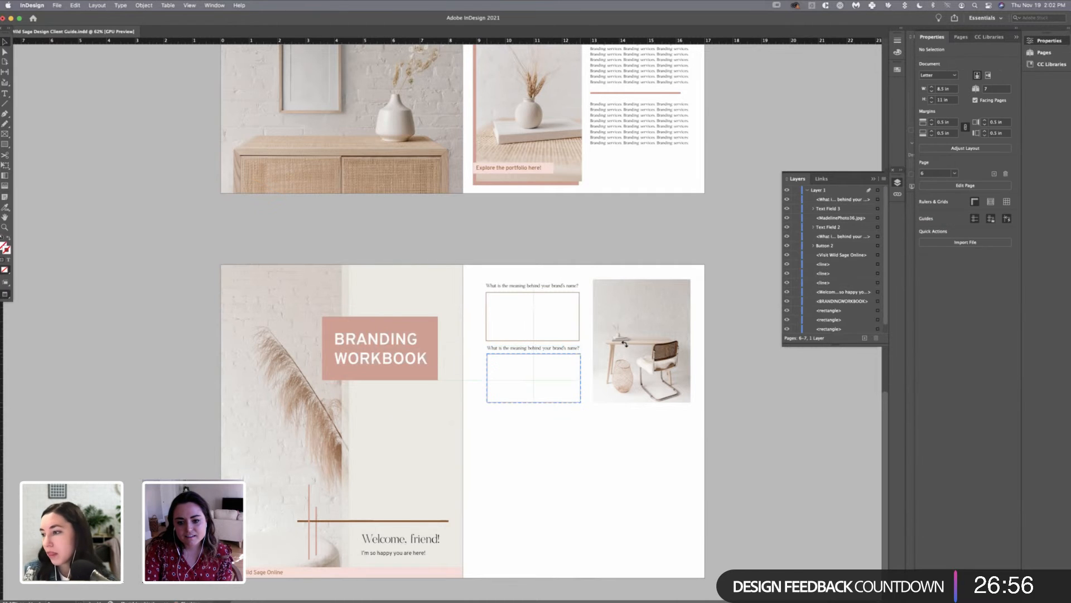
- Crop the desk photo frame's top edge down to Y 0.66 in, level with the first question
{"action": "left_click", "coordinate": [606, 371]}
{"action": "left_click_drag", "start_coordinate": [592, 402], "coordinate": [515, 507]}
{"action": "left_click", "coordinate": [516, 507]}
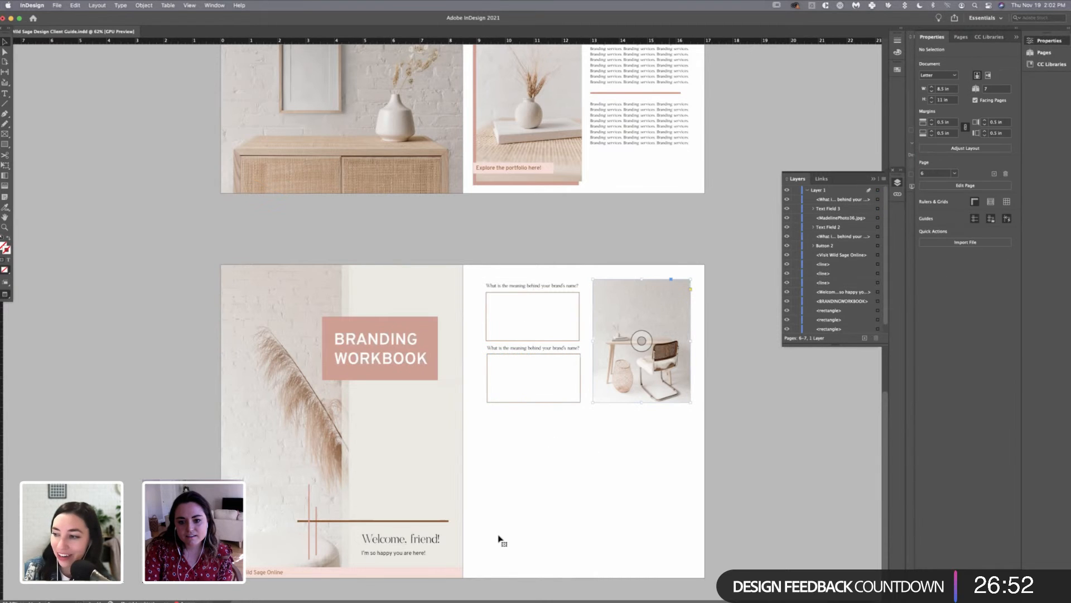
{"action": "mouse_move", "coordinate": [547, 426]}
{"action": "left_mouse_down"}
{"action": "mouse_move", "coordinate": [527, 501]}
{"action": "mouse_move", "coordinate": [559, 433]}
{"action": "left_mouse_up"}
{"action": "left_click", "coordinate": [562, 442]}
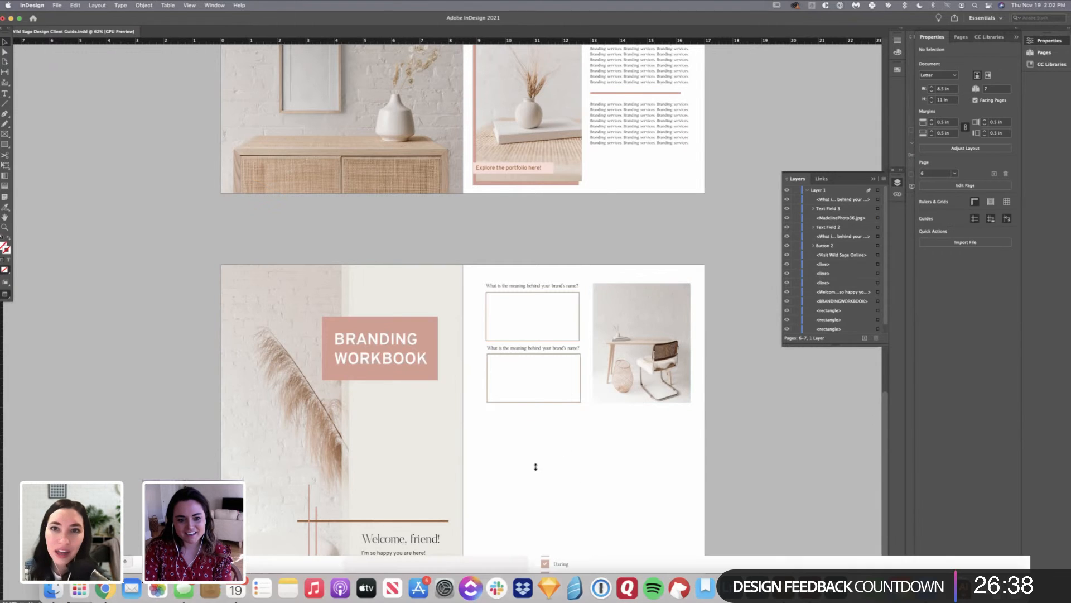
- Switch to the questionnaire in Chrome, copy the question "Do you have a slogan or tagline?" and return to InDesign
{"action": "key", "text": "super+Tab"}
{"action": "left_click_drag", "start_coordinate": [418, 310], "coordinate": [343, 309]}
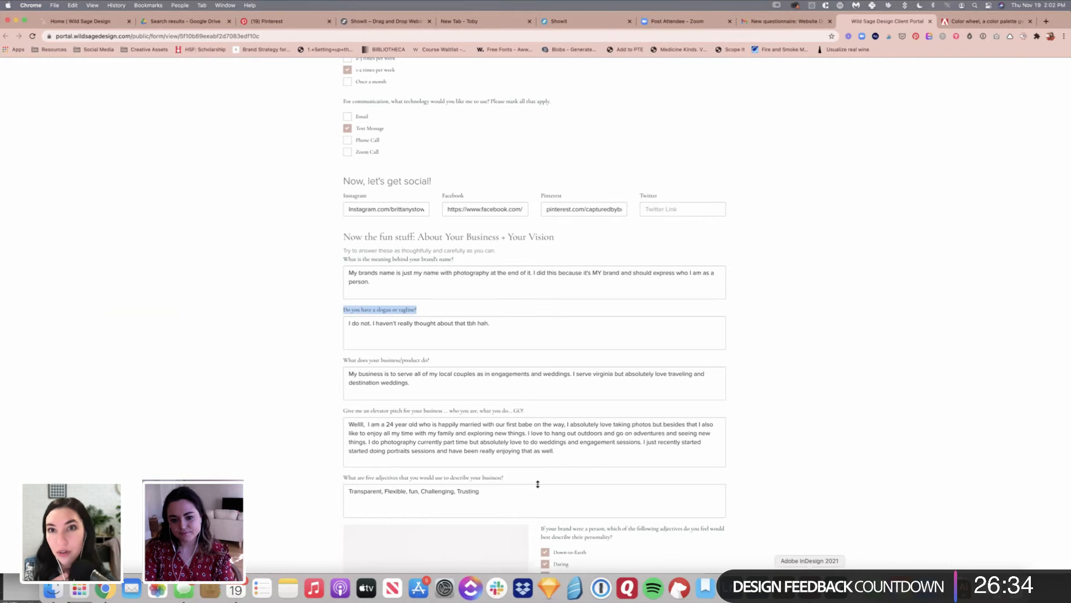
{"action": "key", "text": "super+Tab"}
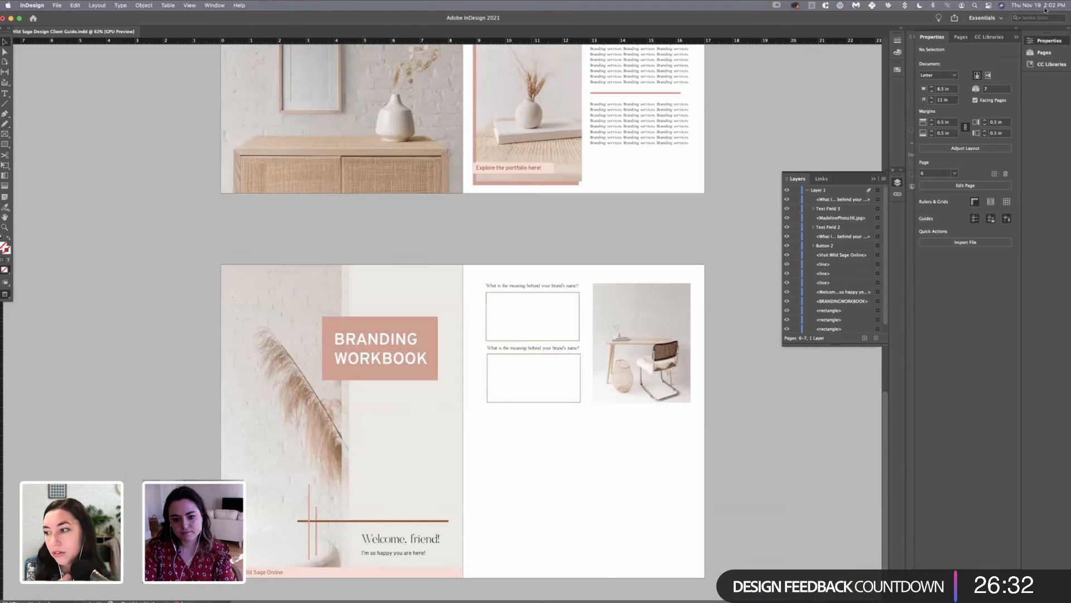
- Replace the duplicated question's text with the copied "Do you have a slogan or tagline?" and deselect the frame
{"action": "double_click", "coordinate": [525, 348]}
{"action": "key", "text": "super+a"}
{"action": "key", "text": "super+v"}
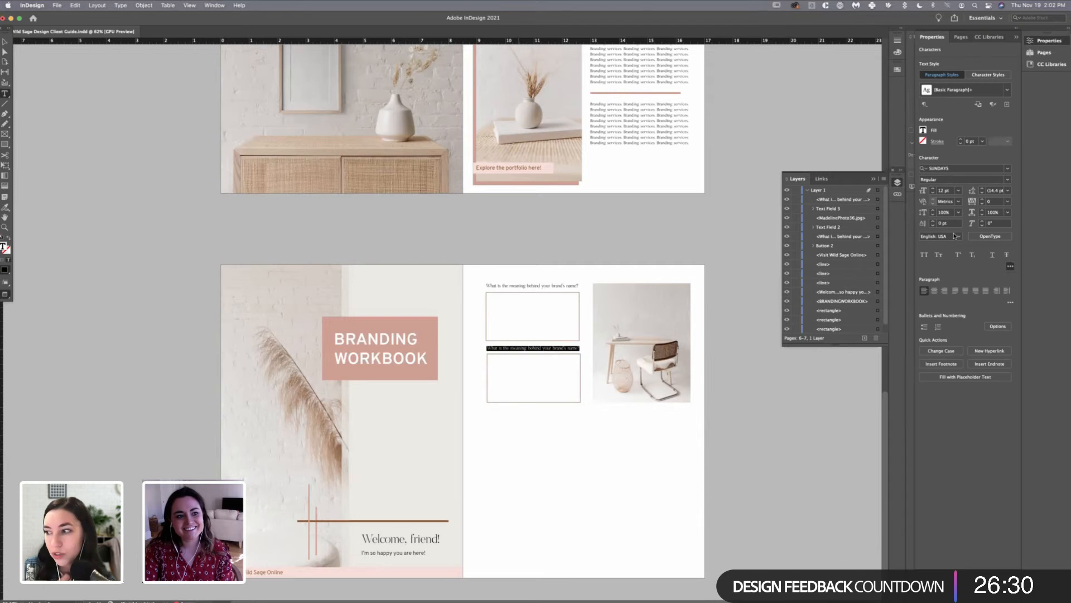
{"action": "key", "text": "Escape"}
{"action": "left_click", "coordinate": [631, 458]}
- Move the second text field slightly down to about Y 3.2 in
{"action": "left_click_drag", "start_coordinate": [580, 380], "coordinate": [631, 332]}
{"action": "left_click", "coordinate": [749, 383]}
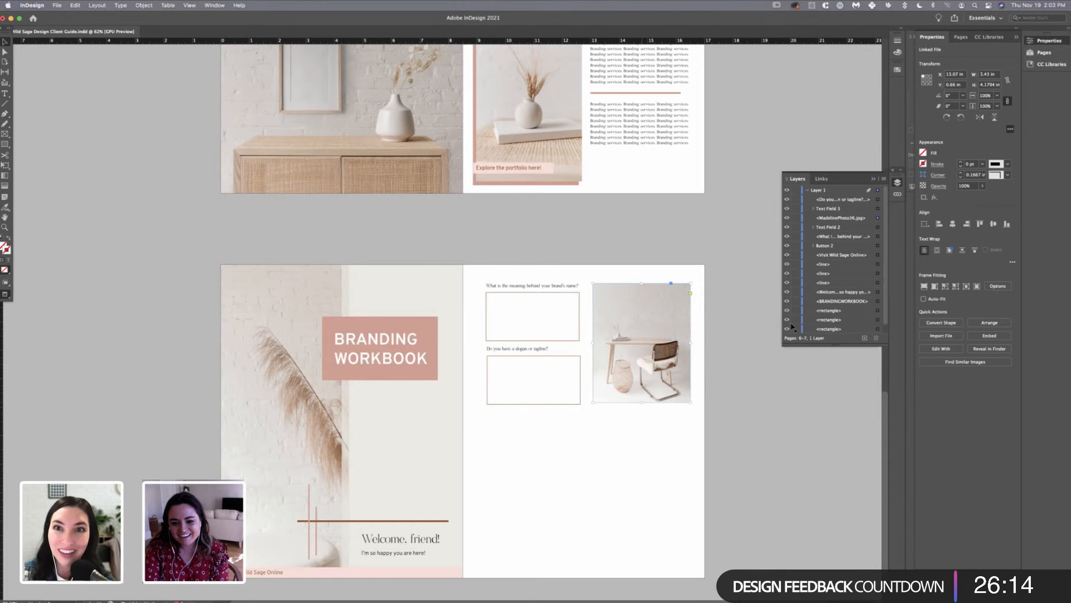
- Extend the photo frame down to the second text field's bottom edge and shift the desk image down inside it to Y -0.66 in
{"action": "left_click_drag", "start_coordinate": [548, 319], "coordinate": [547, 308]}
{"action": "key", "text": "super+z"}
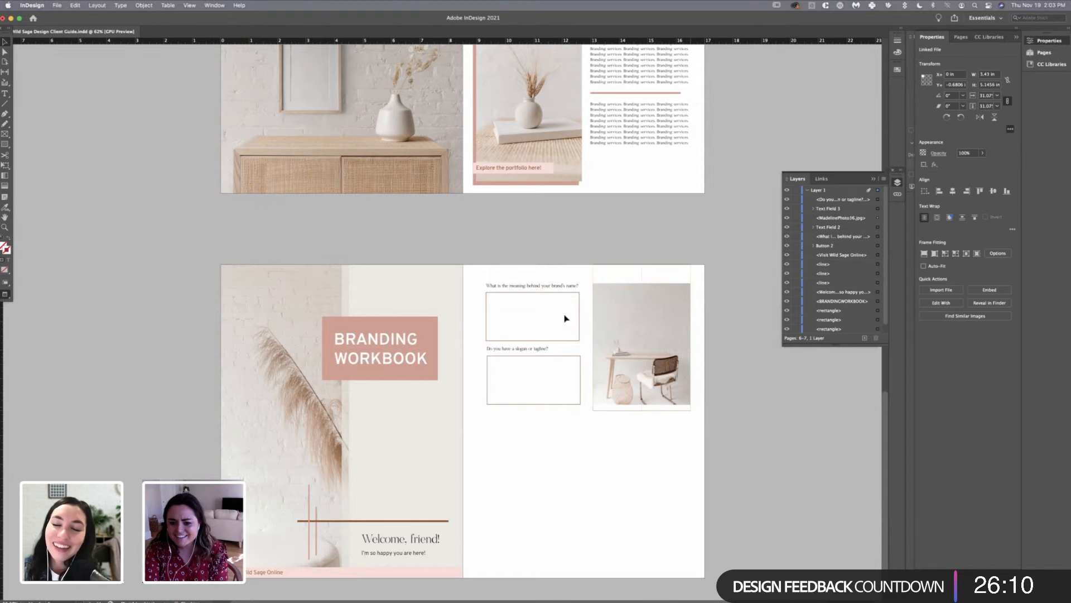
{"action": "left_click_drag", "start_coordinate": [565, 327], "coordinate": [564, 308]}
{"action": "left_click", "coordinate": [573, 282]}
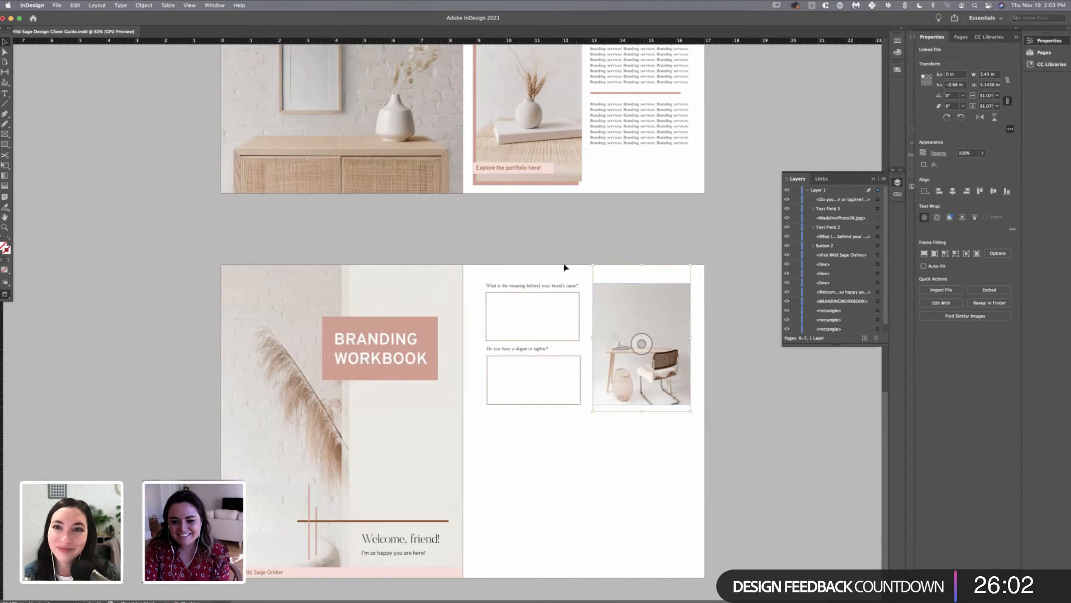
{"action": "left_click", "coordinate": [403, 572]}
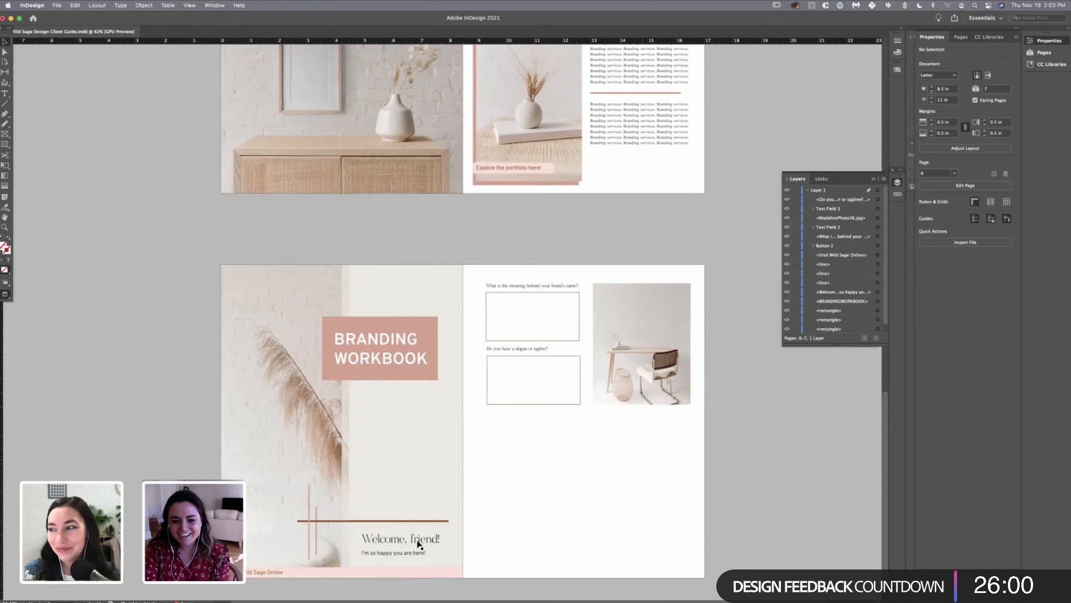
- Nudge the slogan question slightly down, closer to the text field beneath it
{"action": "left_click_drag", "start_coordinate": [596, 364], "coordinate": [590, 354]}
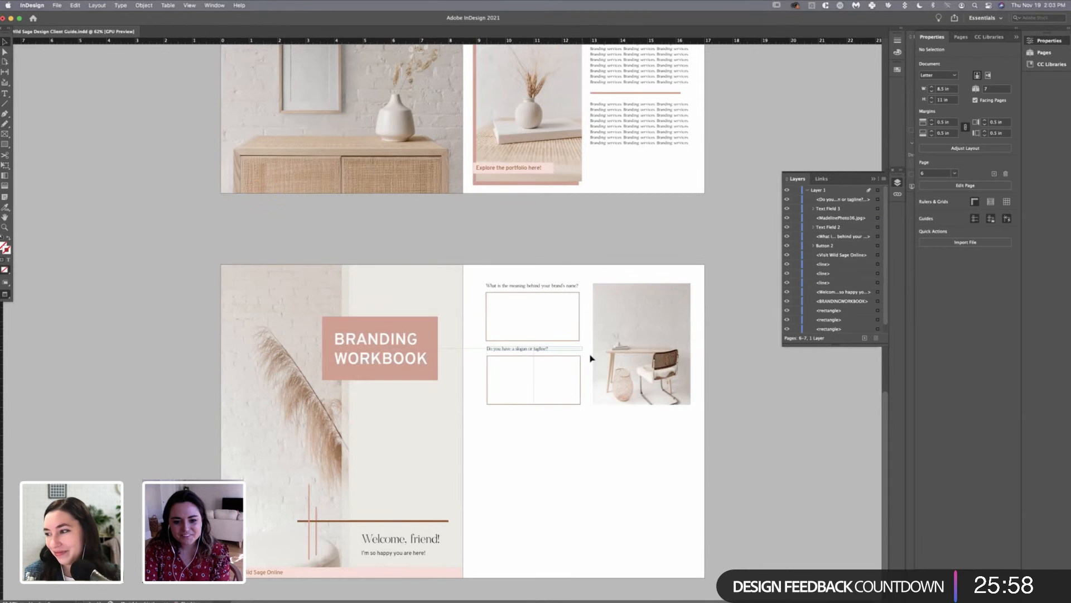
{"action": "key", "text": "cmd+z"}
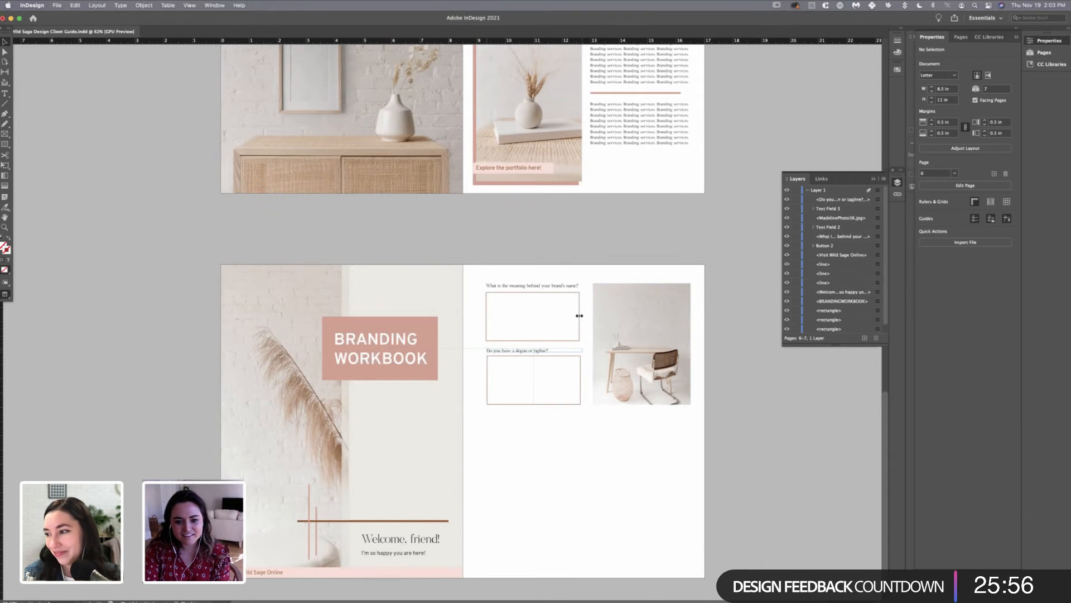
{"action": "left_click", "coordinate": [583, 447]}
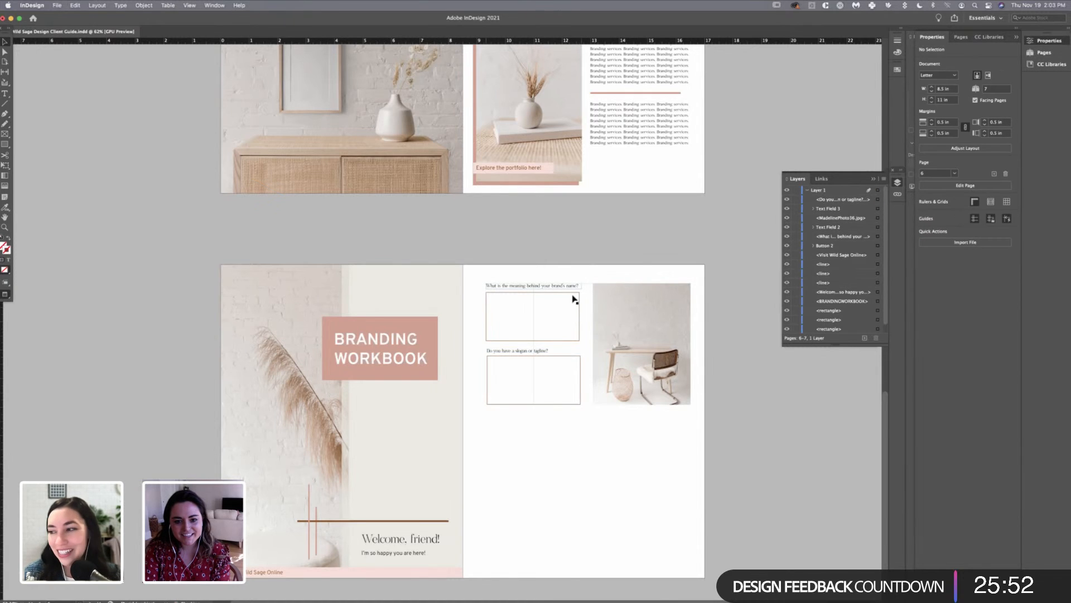
{"action": "left_click_drag", "start_coordinate": [571, 293], "coordinate": [571, 296]}
{"action": "key", "text": "super+z"}
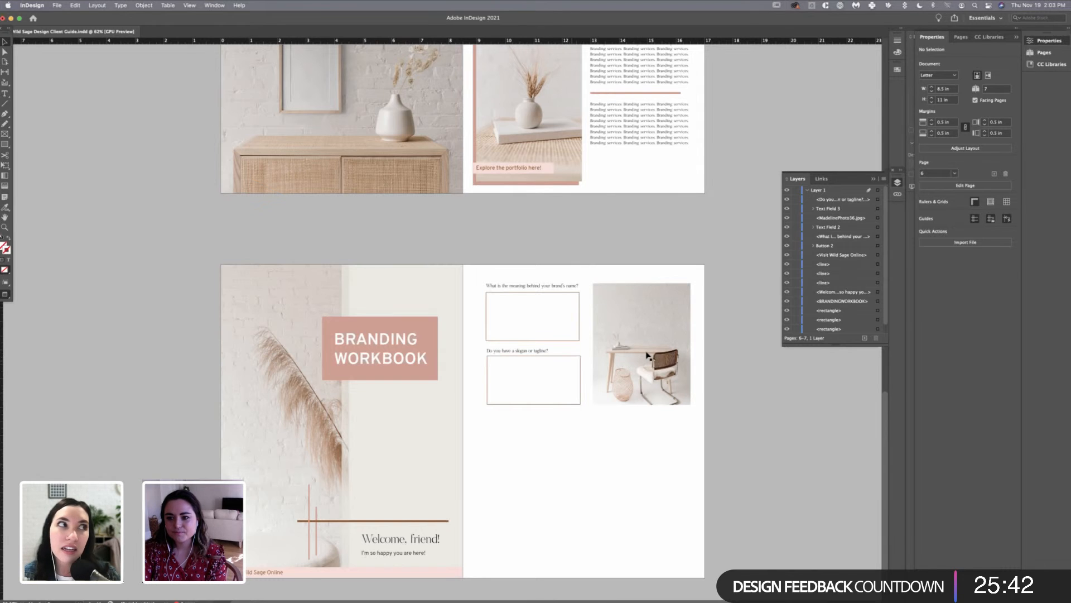
- Fill the slogan text field with the light R=231 G=229 swatch from the Wild Sage Warm colour group
{"action": "left_click", "coordinate": [578, 356]}
{"action": "left_click", "coordinate": [923, 153]}
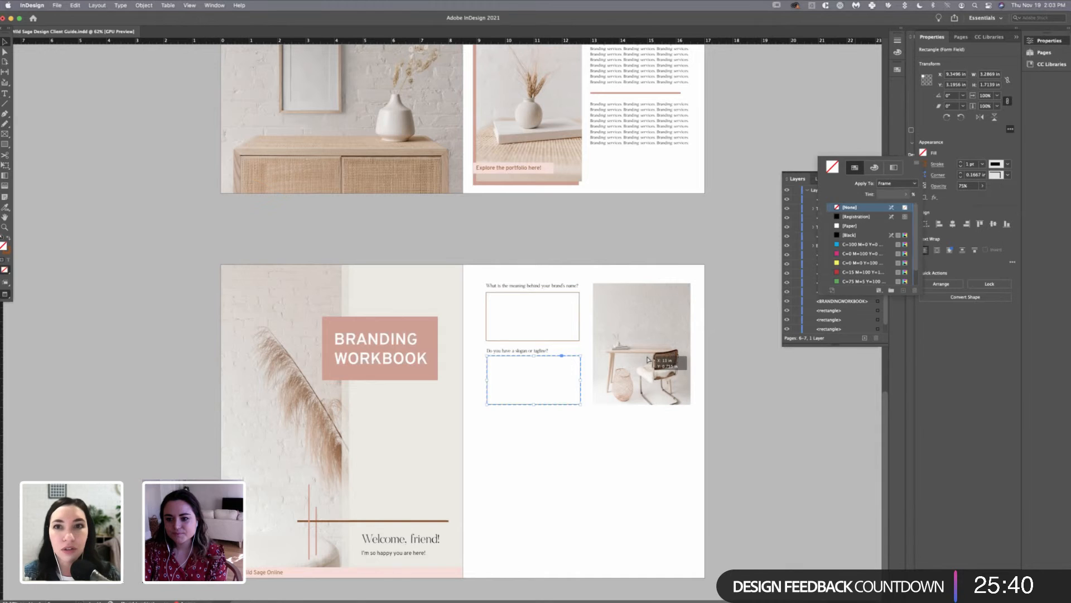
{"action": "scroll", "coordinate": [871, 245], "scroll_direction": "down", "scroll_amount": 5}
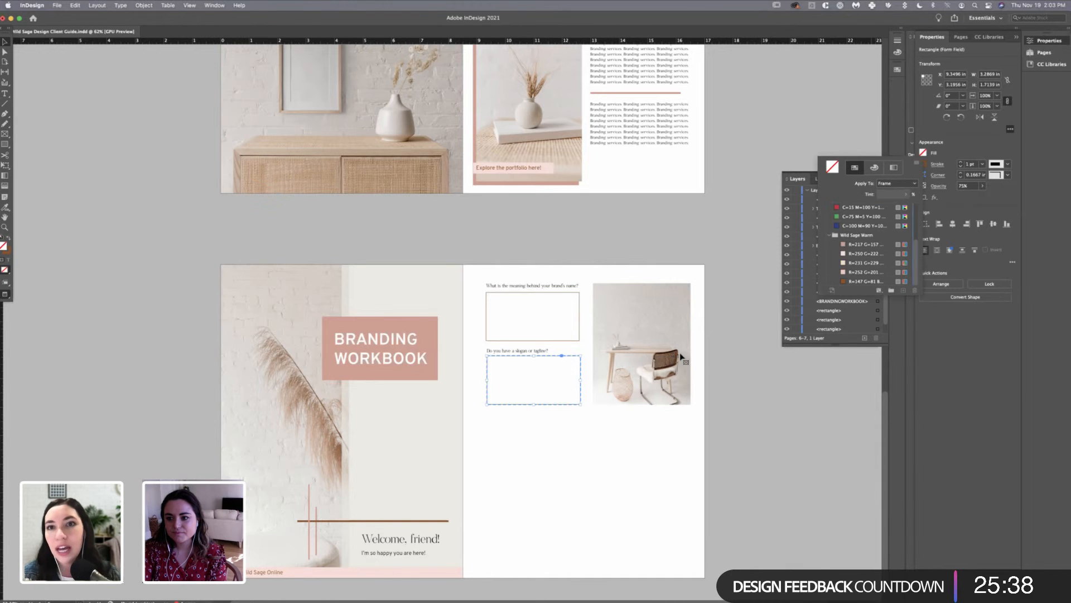
{"action": "left_click", "coordinate": [865, 263]}
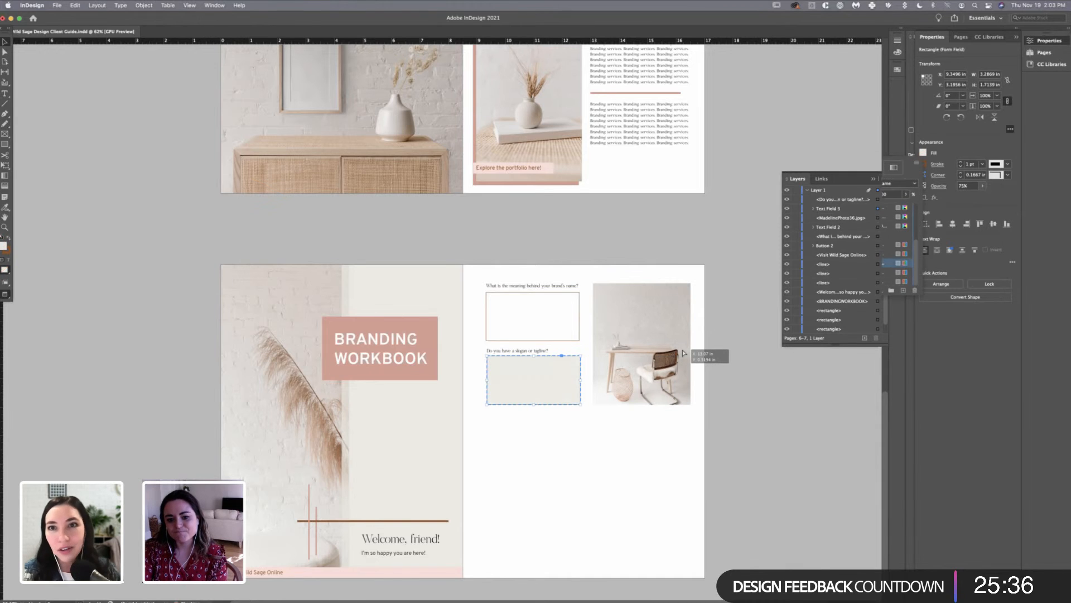
{"action": "key", "text": "shift+super+a"}
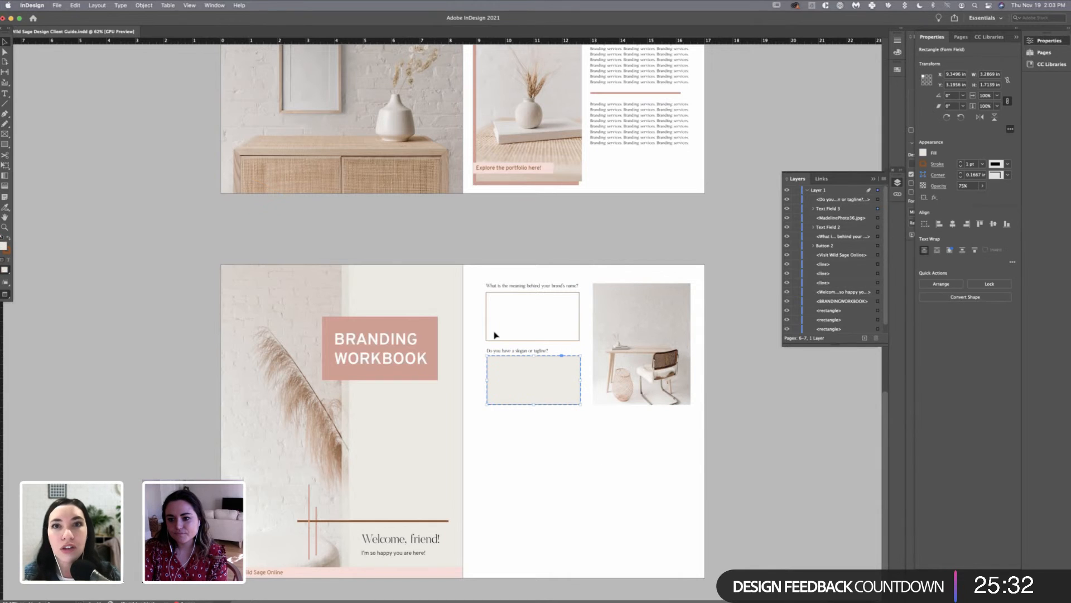
- Remove the brown stroke from the slogan text field by setting its stroke colour to None
{"action": "scroll", "coordinate": [868, 255], "scroll_direction": "up", "scroll_amount": 5}
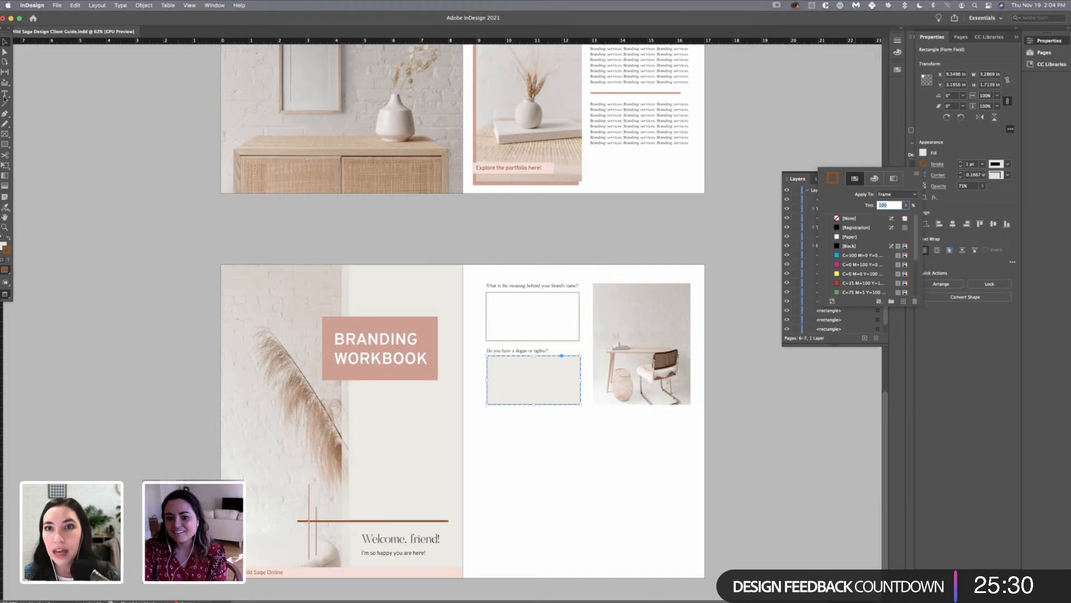
{"action": "left_click", "coordinate": [857, 218]}
{"action": "key", "text": "Escape"}
{"action": "key", "text": "super+shift+a"}
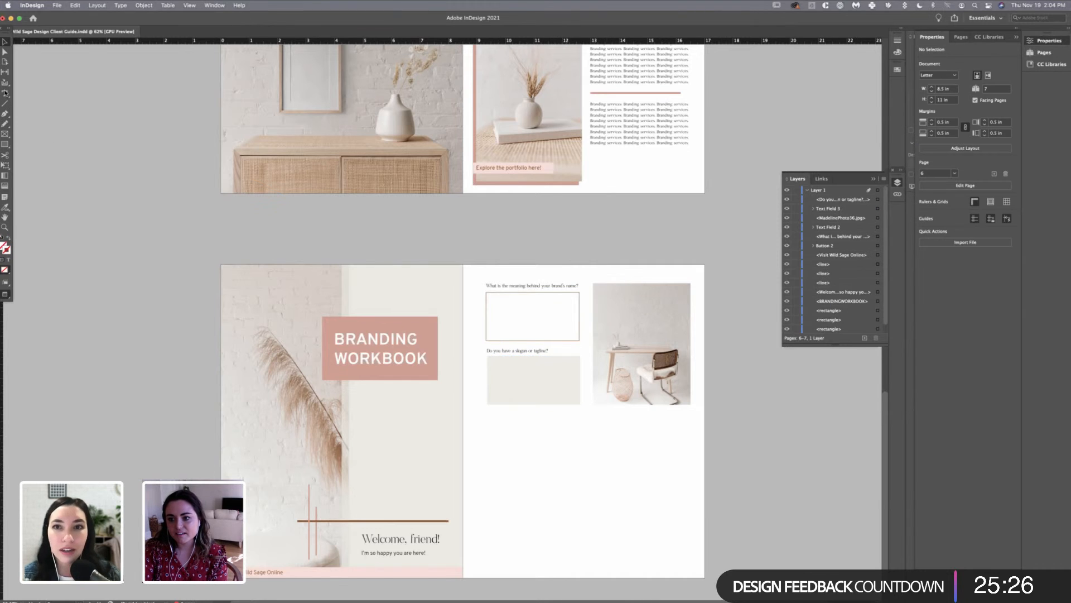
- Remove the brand name text field's stroke and fill it with the R=231 G=229 swatch from Wild Sage Warm
{"action": "left_click", "coordinate": [533, 317]}
{"action": "left_click", "coordinate": [923, 164]}
{"action": "left_click", "coordinate": [857, 218]}
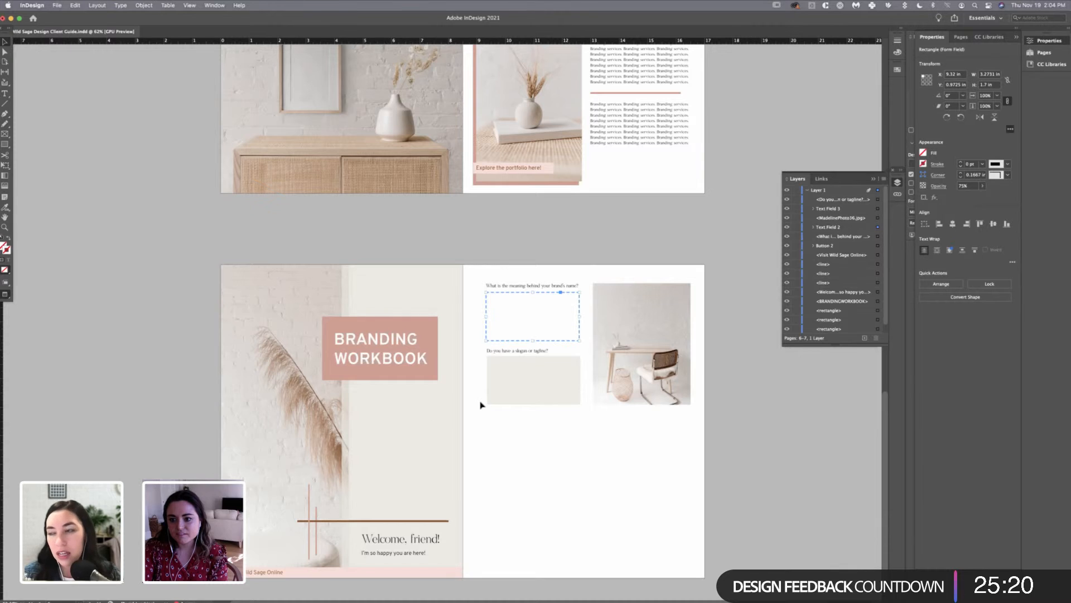
{"action": "key", "text": "F5"}
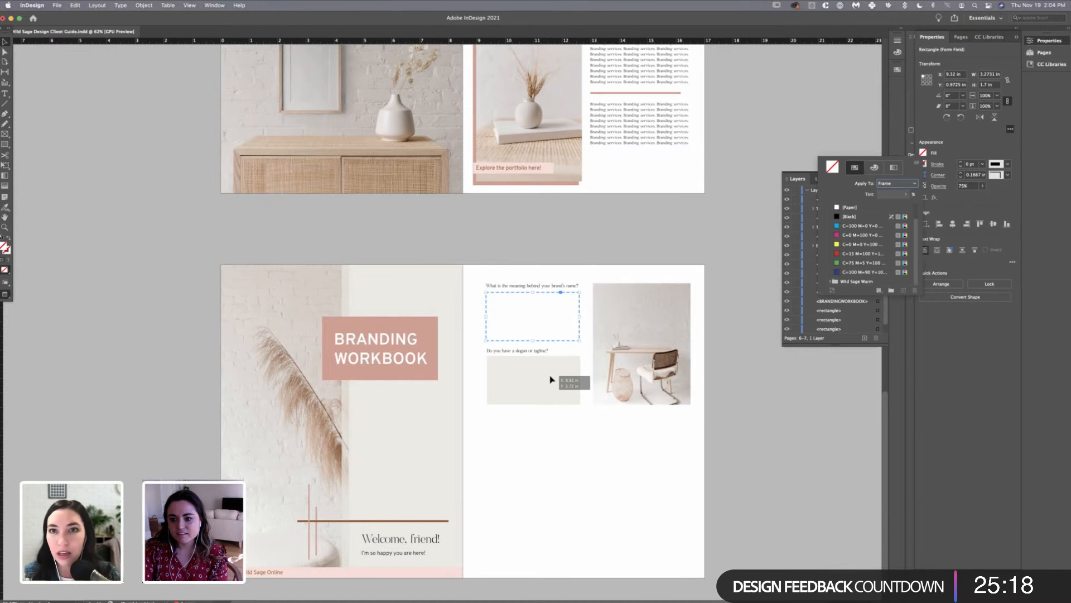
{"action": "left_click", "coordinate": [866, 263]}
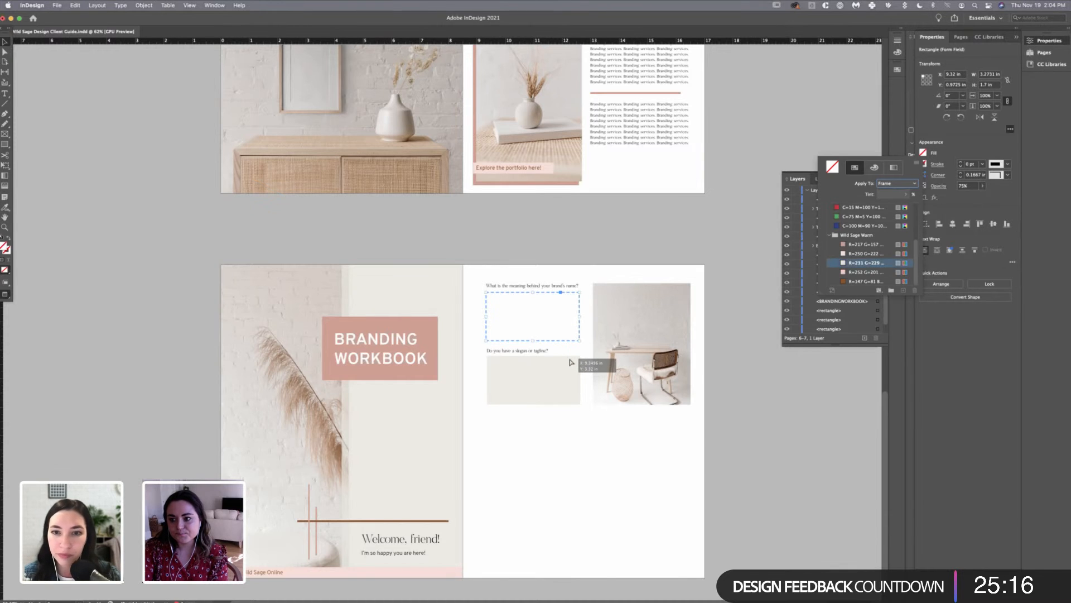
{"action": "left_click", "coordinate": [571, 358]}
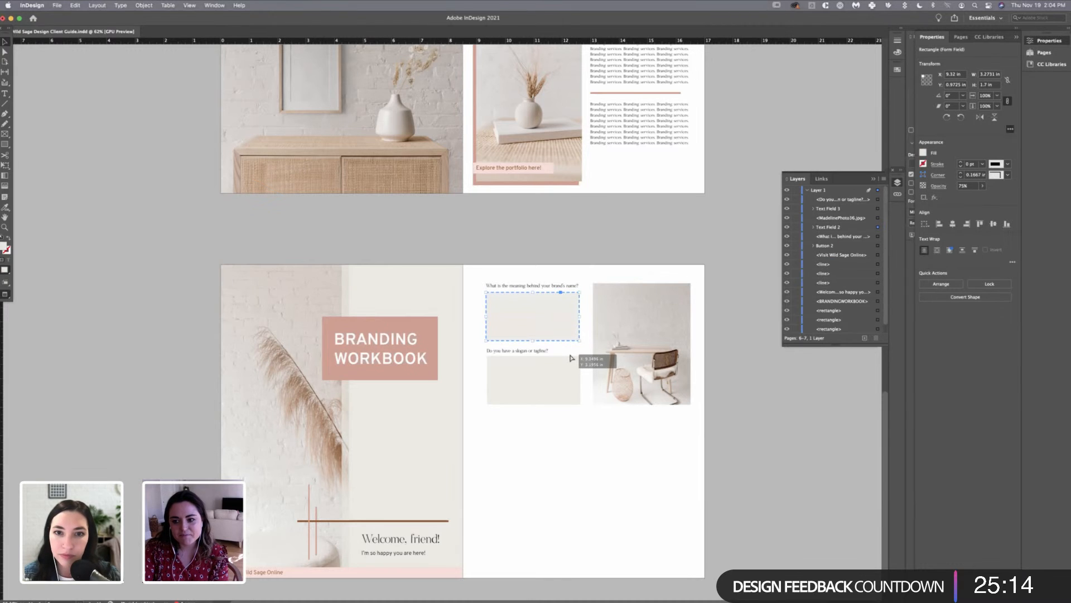
{"action": "left_click", "coordinate": [595, 433]}
- Lower the brand name text field's opacity to 60%
{"action": "left_click", "coordinate": [558, 329]}
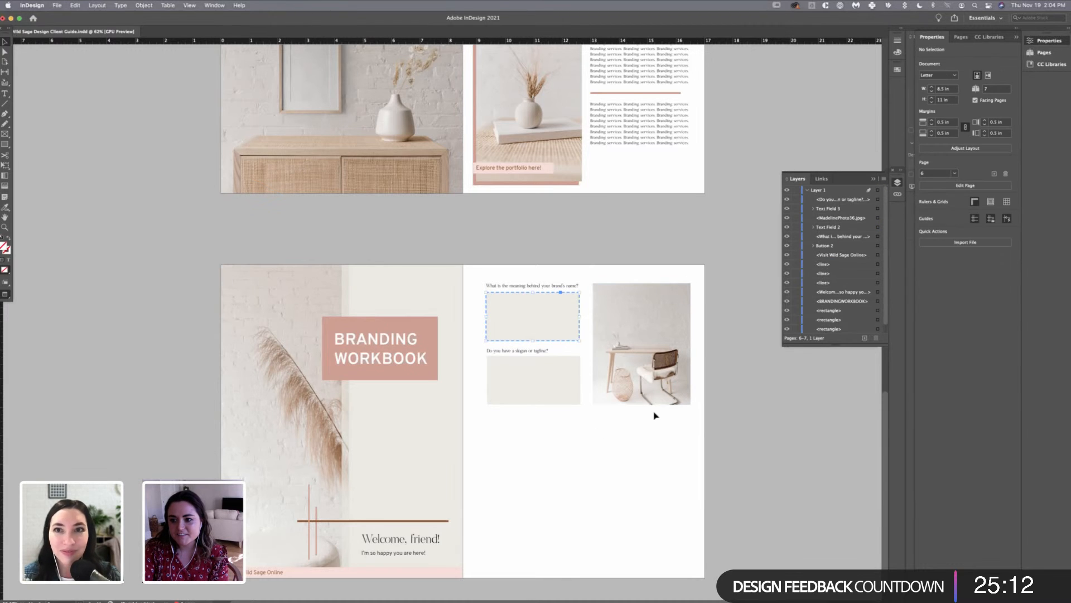
{"action": "left_click", "coordinate": [983, 186]}
{"action": "left_click_drag", "start_coordinate": [966, 196], "coordinate": [965, 196]}
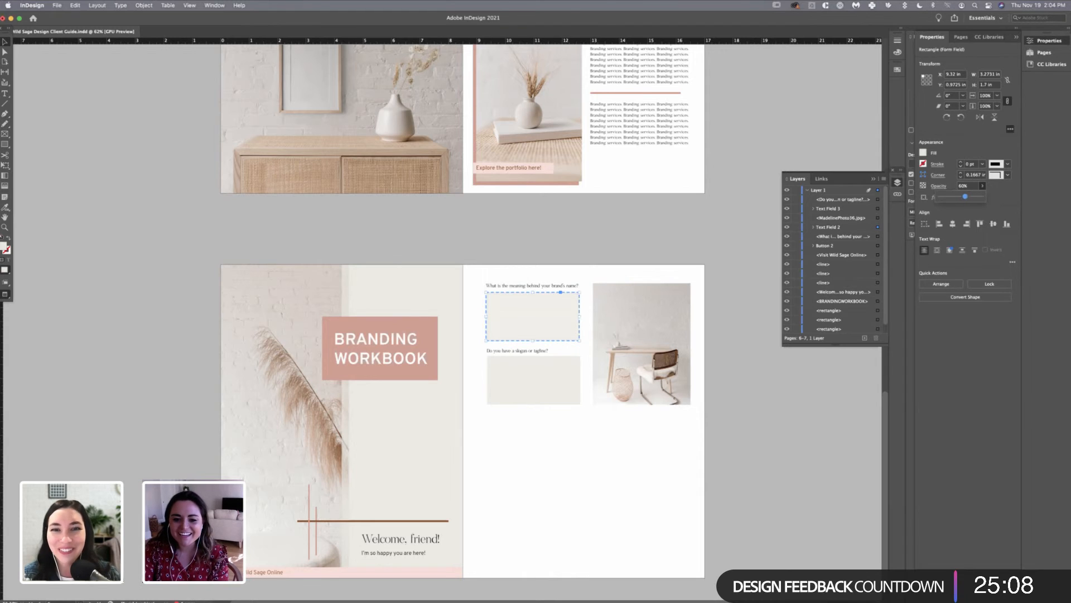
- Lower the slogan text field's opacity to match the brand name text field
{"action": "left_click", "coordinate": [562, 384]}
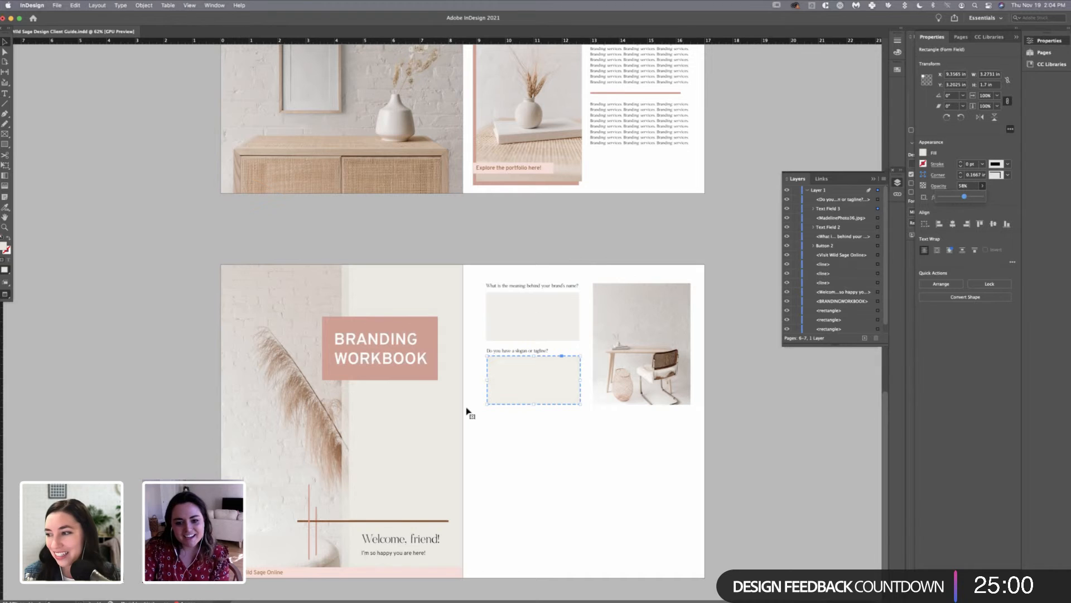
{"action": "left_click_drag", "start_coordinate": [460, 417], "coordinate": [553, 349]}
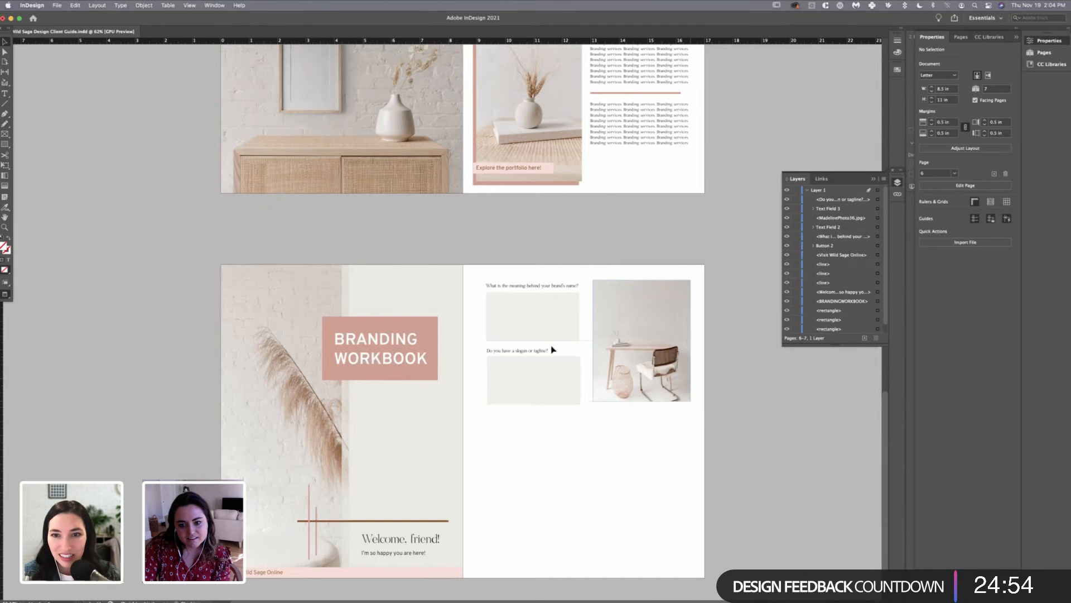
- Extend the photo frame down to the slogan field's lower edge and reposition the image so it fills the frame
{"action": "left_click", "coordinate": [592, 373]}
{"action": "left_click_drag", "start_coordinate": [592, 400], "coordinate": [593, 404]}
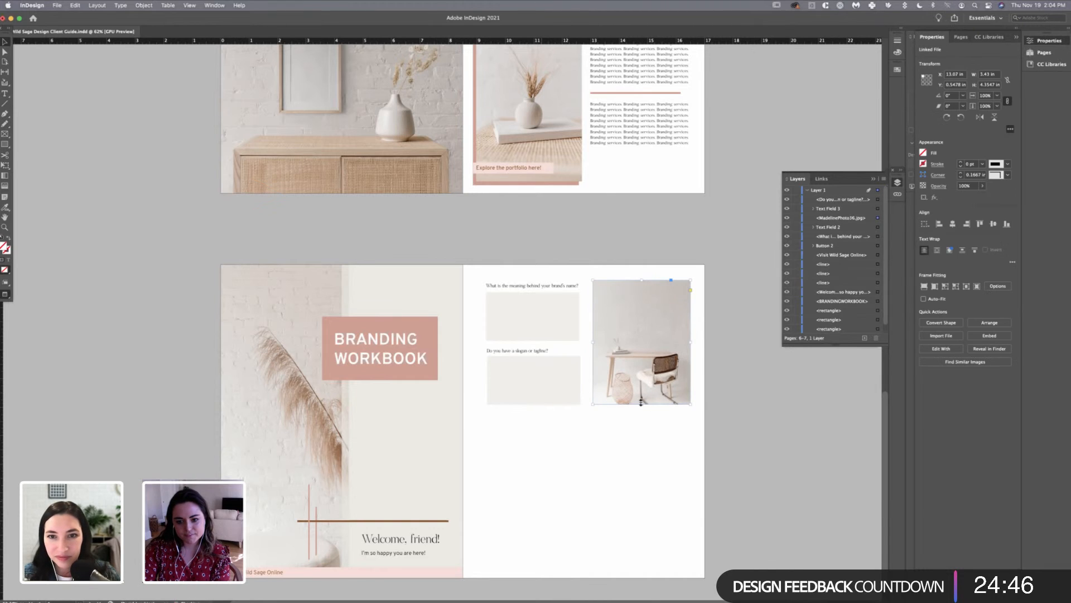
{"action": "left_click", "coordinate": [634, 435]}
{"action": "left_click", "coordinate": [671, 382]}
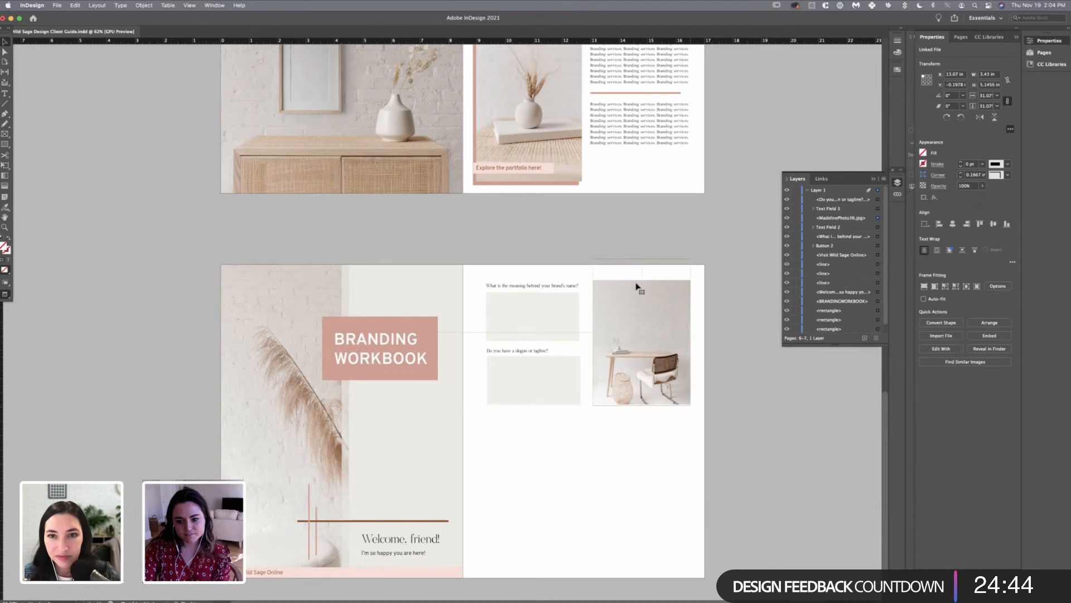
{"action": "left_click_drag", "start_coordinate": [642, 279], "coordinate": [642, 283]}
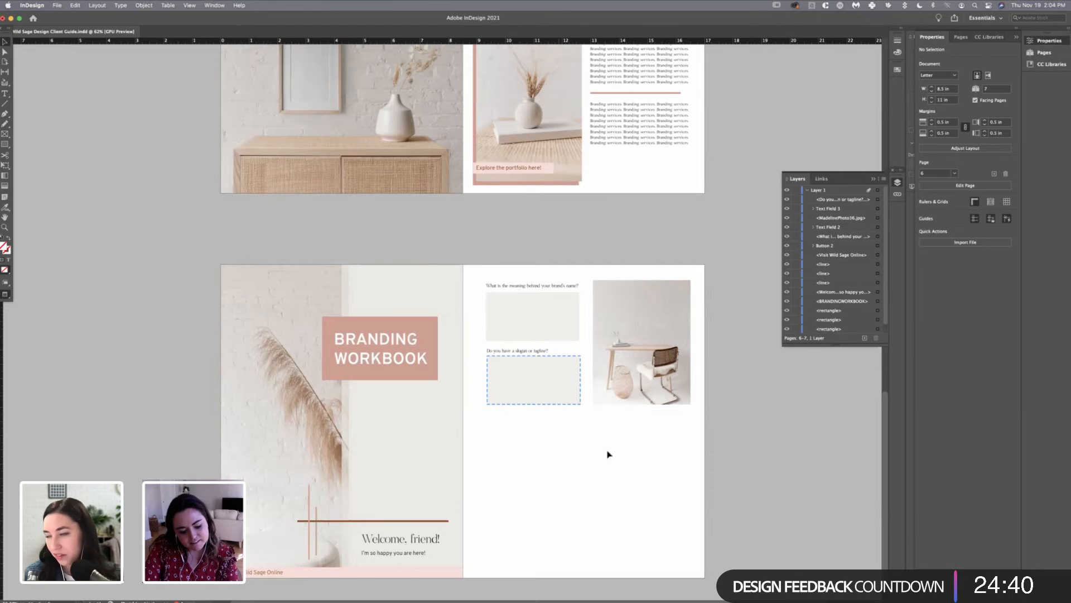
- Place a copy of the text field below the slogan field and widen it to about 7.14 in, reaching the photo's right edge
{"action": "key", "text": "super+v"}
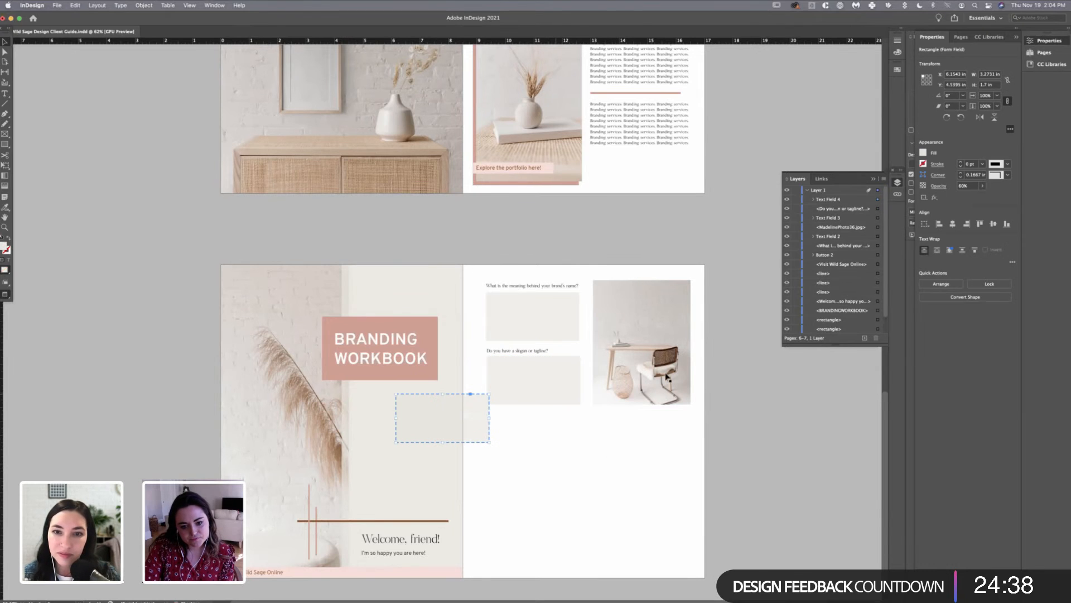
{"action": "left_click_drag", "start_coordinate": [665, 371], "coordinate": [671, 383]}
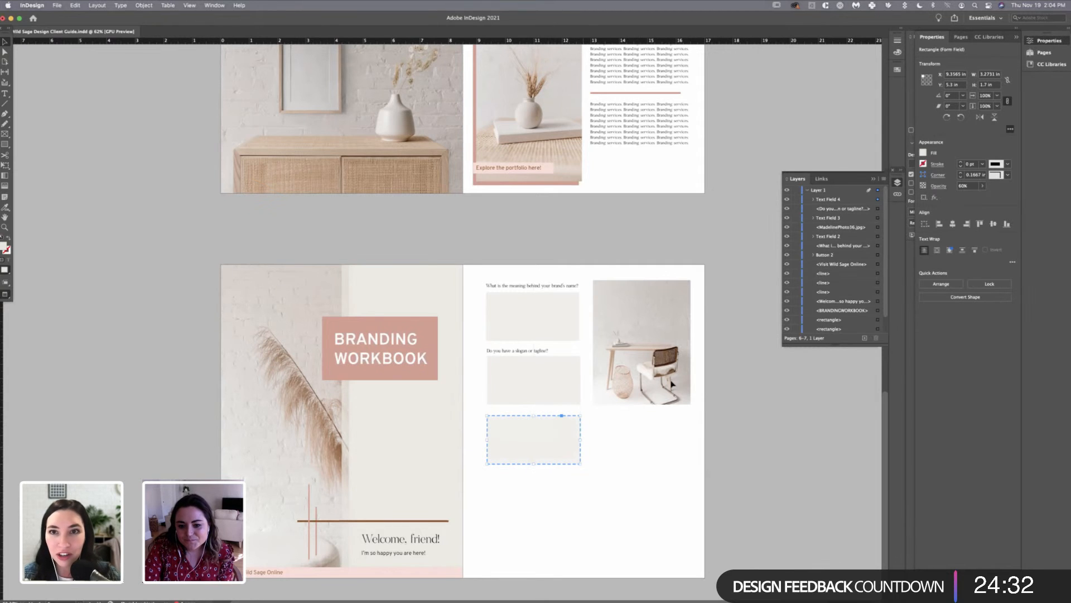
{"action": "left_click_drag", "start_coordinate": [580, 439], "coordinate": [654, 446]}
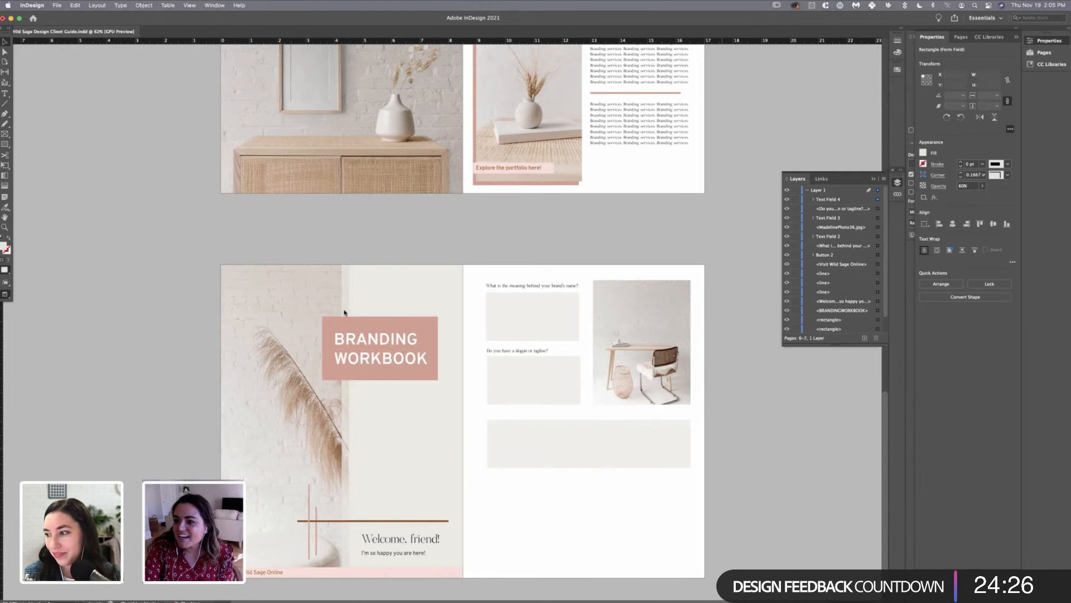
- Check the stroke swatch, fill swatch and opacity applied to the wide text field
{"action": "left_click", "coordinate": [924, 164]}
{"action": "scroll", "coordinate": [867, 255], "scroll_direction": "down", "scroll_amount": 2}
{"action": "scroll", "coordinate": [867, 255], "scroll_direction": "down", "scroll_amount": 5}
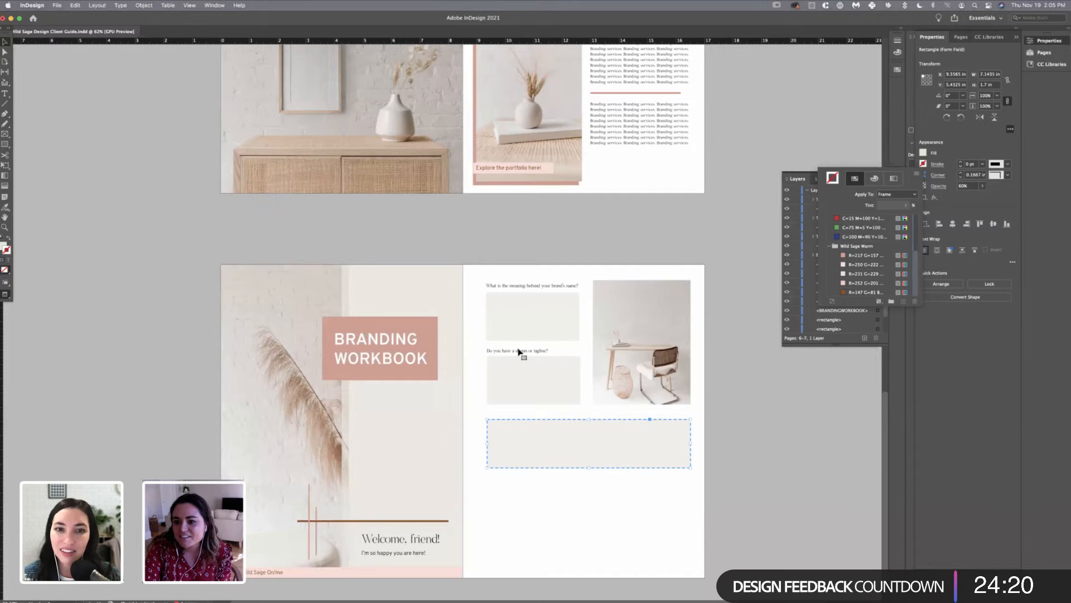
{"action": "key", "text": "t"}
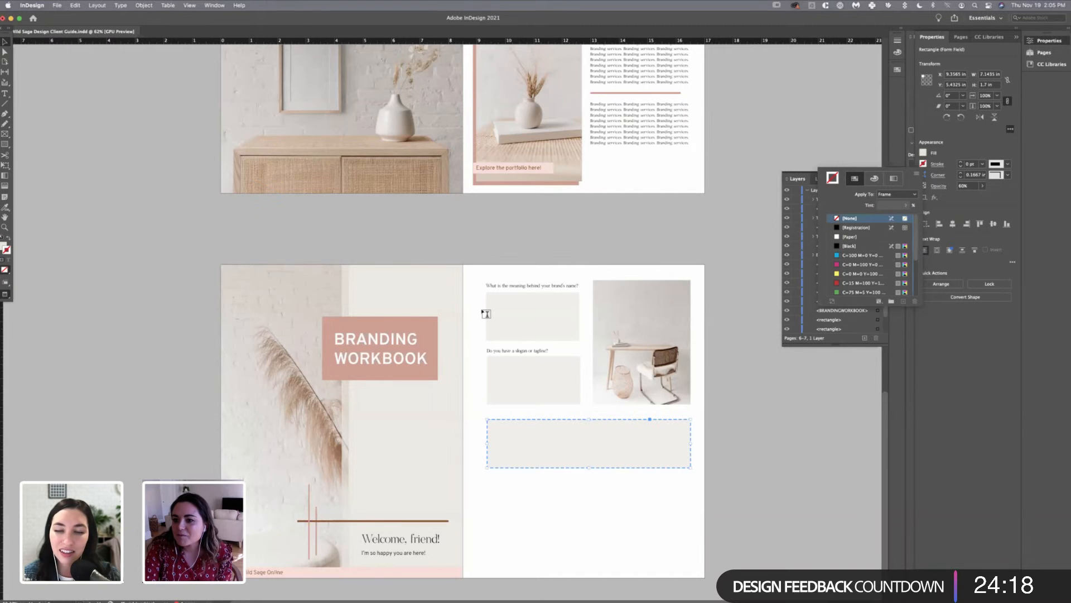
{"action": "left_click", "coordinate": [4, 43]}
{"action": "left_click", "coordinate": [4, 43]}
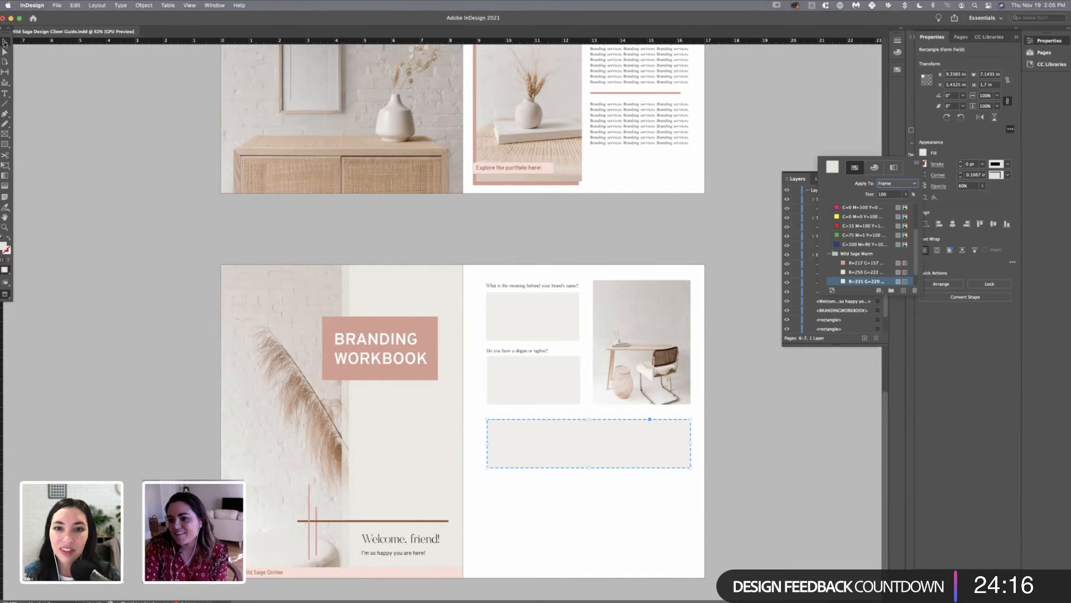
{"action": "key", "text": "Escape"}
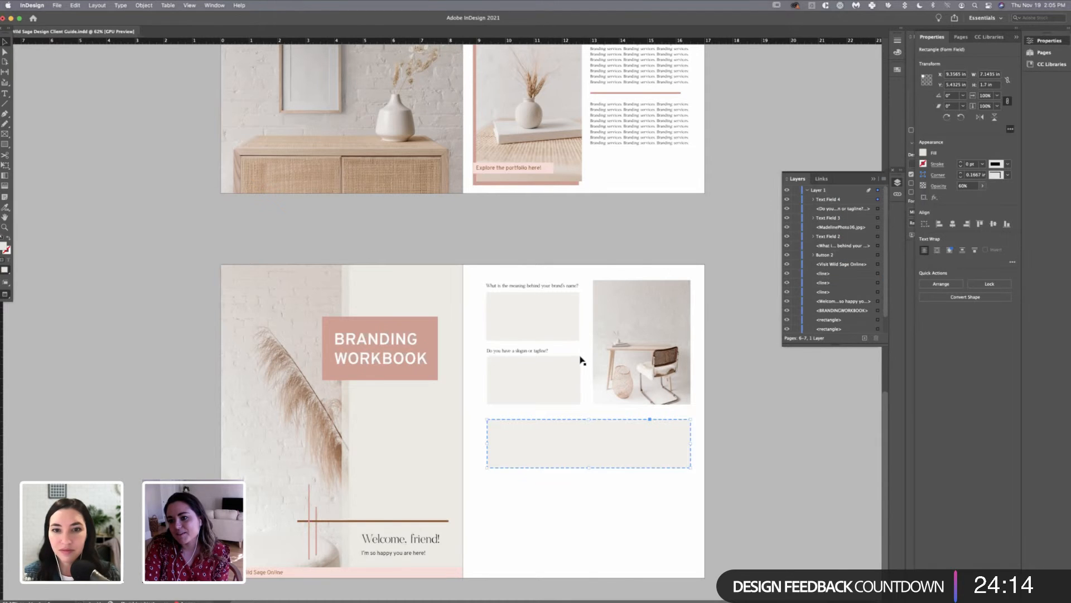
{"action": "left_click_drag", "start_coordinate": [580, 357], "coordinate": [581, 361]}
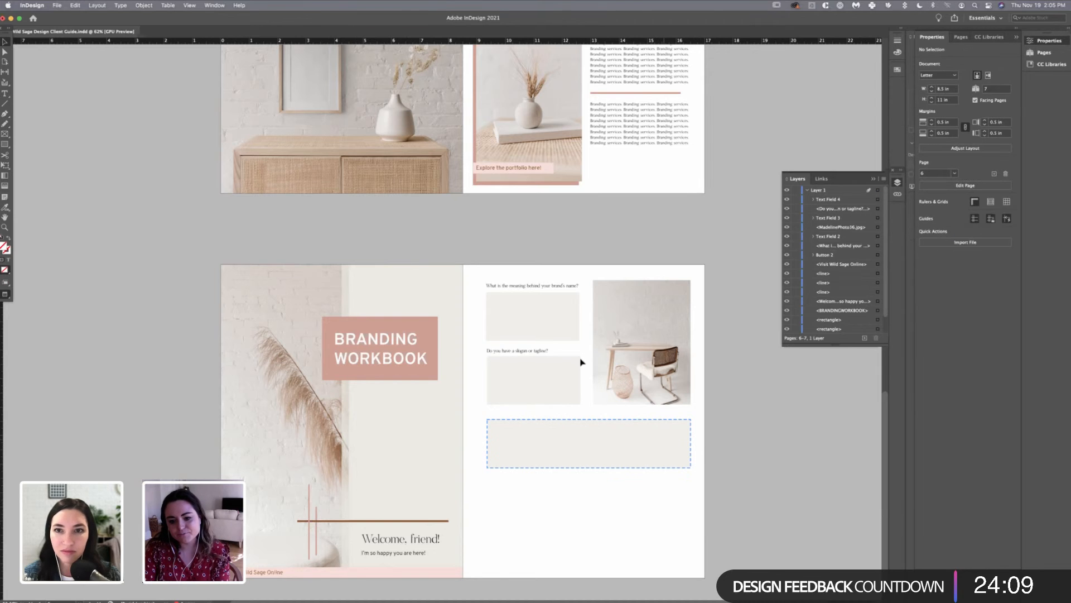
{"action": "left_click", "coordinate": [579, 446]}
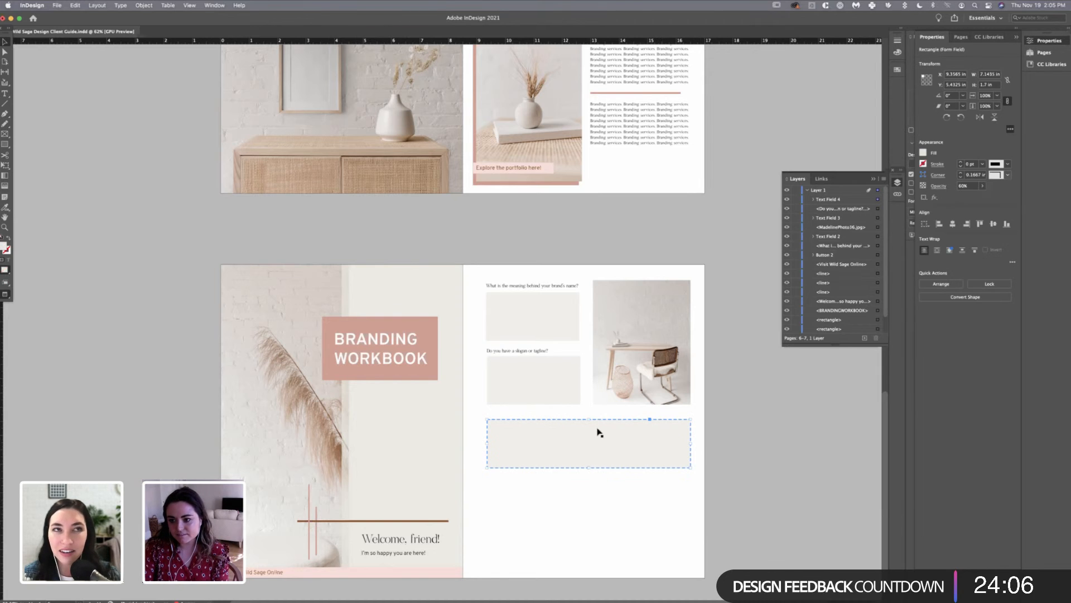
{"action": "left_click_drag", "start_coordinate": [534, 353], "coordinate": [534, 350]}
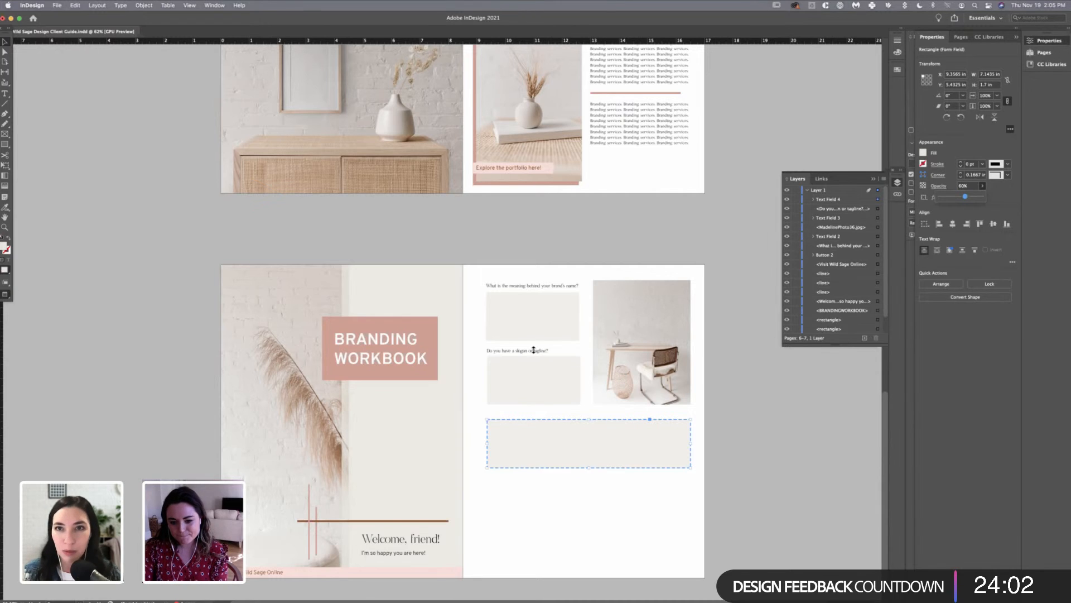
- Place a copy of the slogan question above the wide text field, lined up with the field's left edge
{"action": "left_click", "coordinate": [635, 411]}
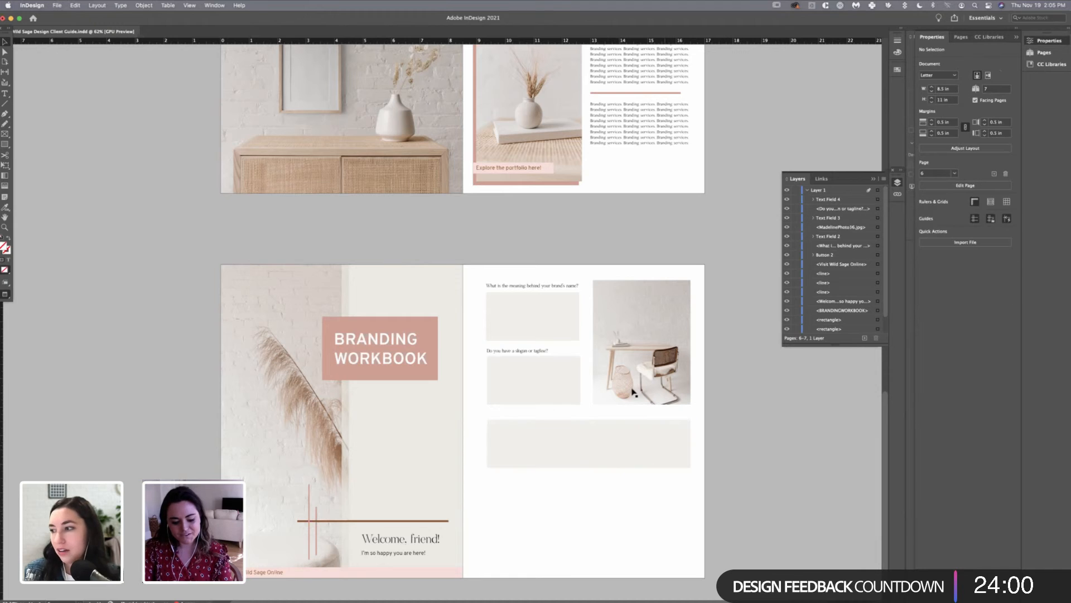
{"action": "key", "text": "ctrl+v"}
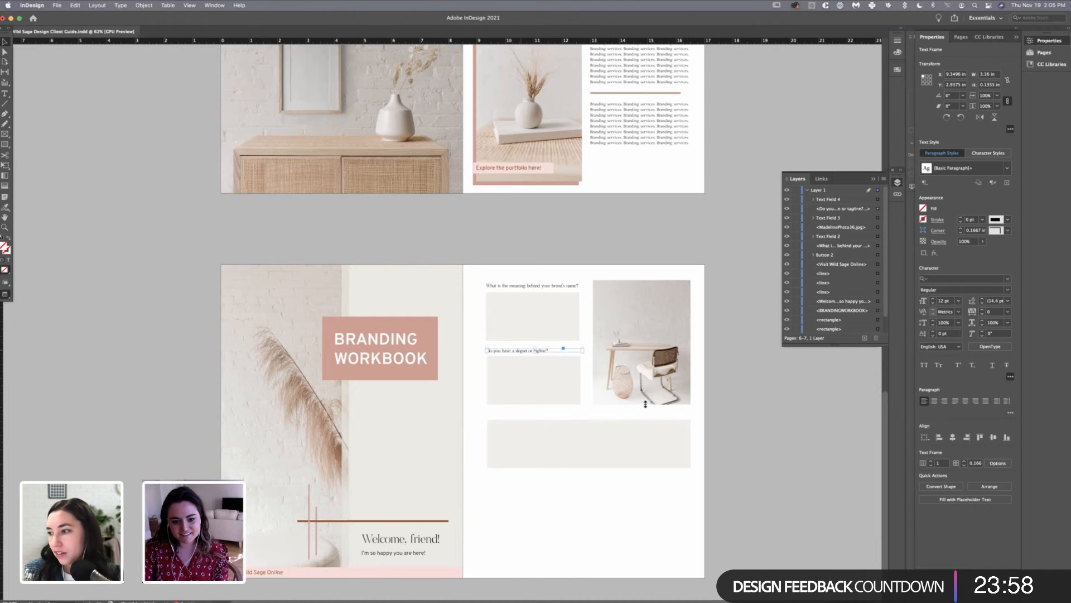
{"action": "left_click_drag", "start_coordinate": [435, 418], "coordinate": [529, 413]}
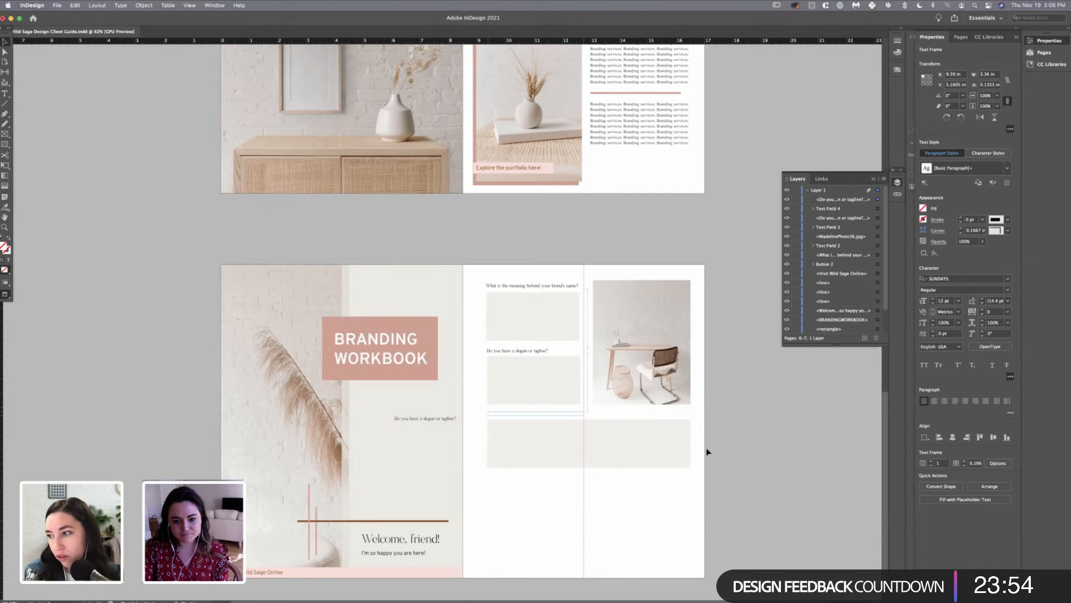
{"action": "key", "text": "Left"}
{"action": "key", "text": "Left"}
{"action": "left_click_drag", "start_coordinate": [529, 414], "coordinate": [529, 413]}
{"action": "left_click", "coordinate": [586, 519]}
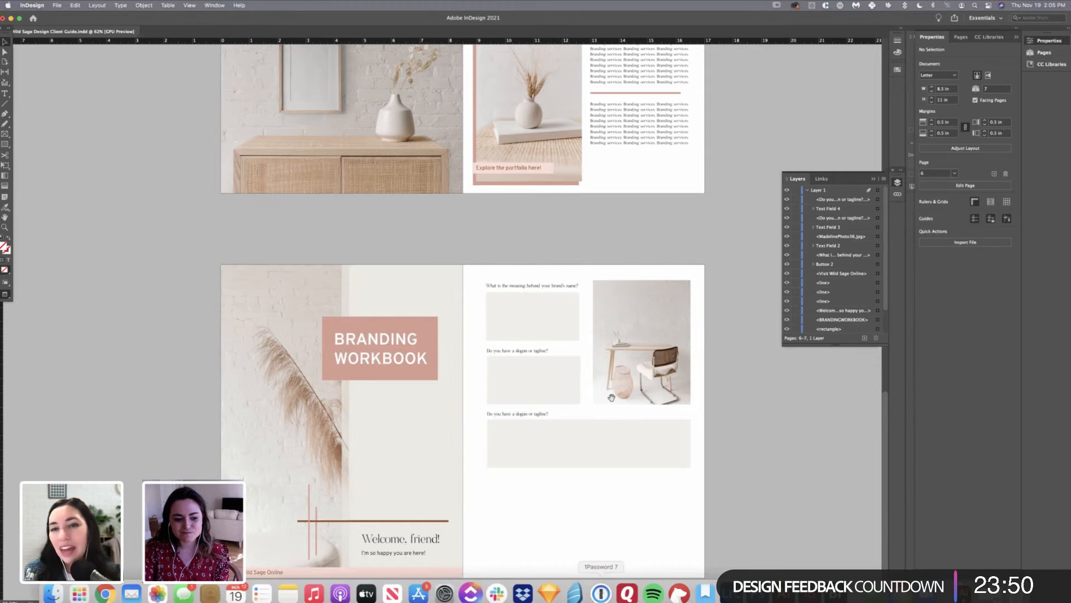
- Copy "What does your business/product do?" from the client portal questionnaire in Chrome and replace the duplicated question with it in InDesign
{"action": "left_click_drag", "start_coordinate": [641, 349], "coordinate": [639, 359]}
{"action": "key", "text": "super+Tab"}
{"action": "left_click_drag", "start_coordinate": [430, 360], "coordinate": [343, 361]}
{"action": "key", "text": "super+c"}
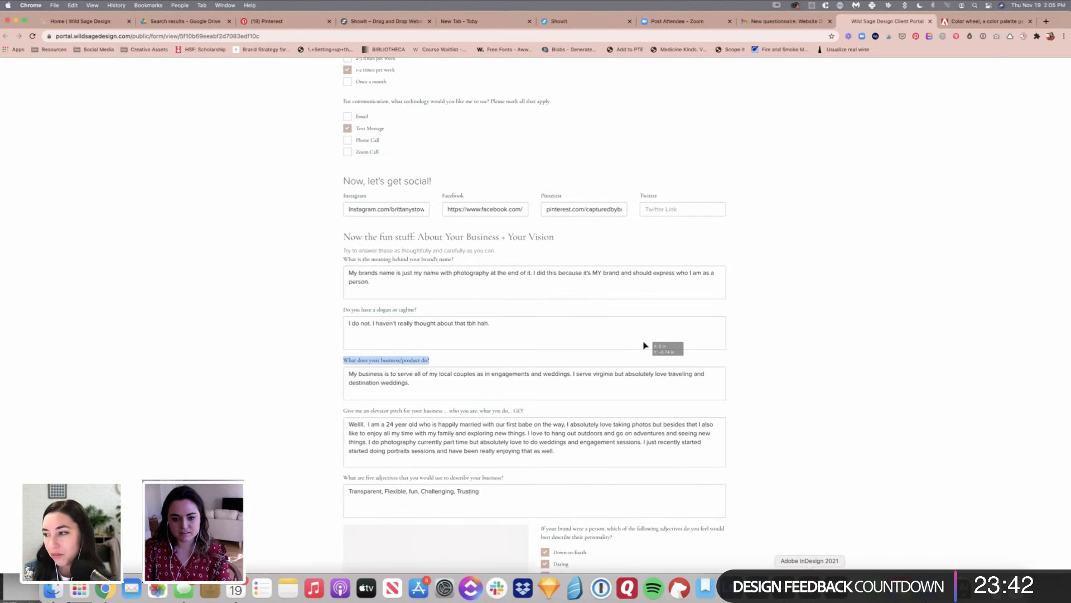
{"action": "key", "text": "super+Tab"}
{"action": "key", "text": "super+v"}
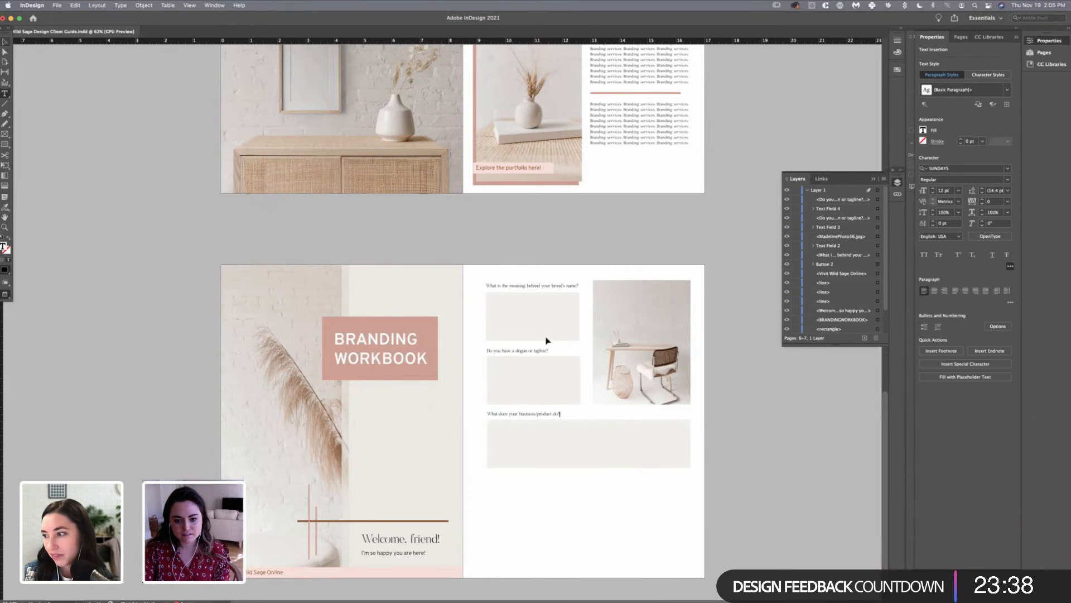
{"action": "key", "text": "Escape"}
- Move the wide text field down to Y 5.5 in and place a copy of it below at about Y 7.73 in
{"action": "left_click", "coordinate": [540, 356]}
{"action": "left_click_drag", "start_coordinate": [541, 356], "coordinate": [540, 355]}
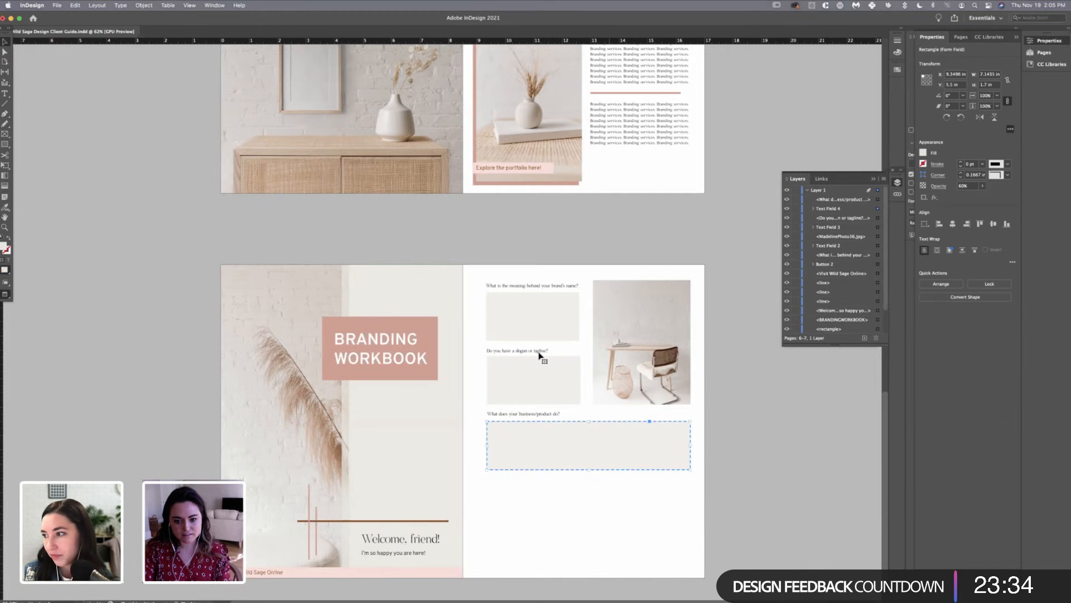
{"action": "left_click", "coordinate": [531, 460]}
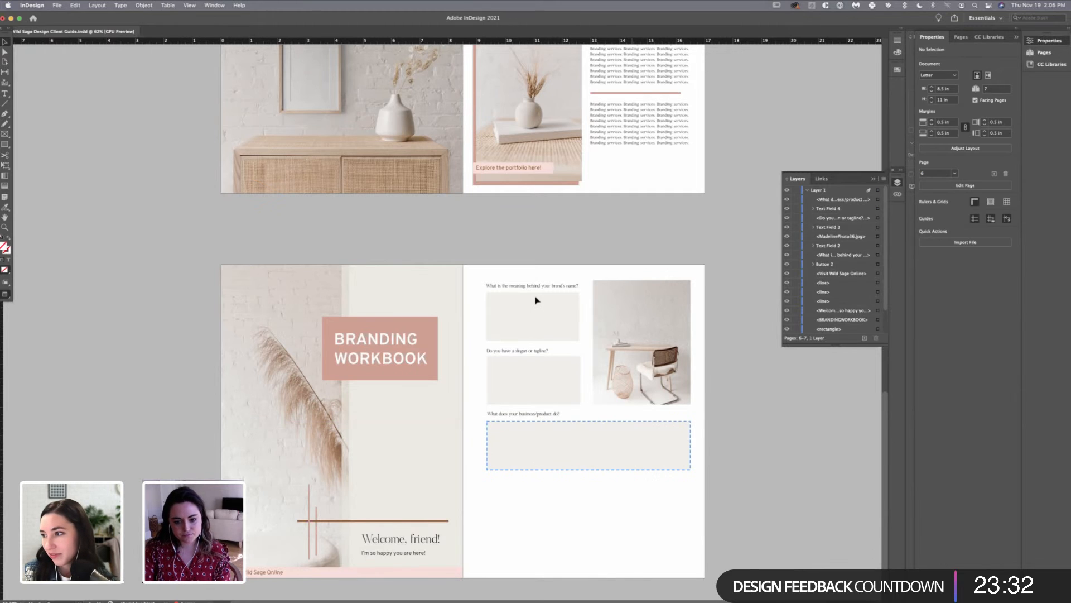
{"action": "key", "text": "super+v"}
{"action": "left_click_drag", "start_coordinate": [440, 418], "coordinate": [587, 506]}
{"action": "left_click_drag", "start_coordinate": [541, 287], "coordinate": [542, 289]}
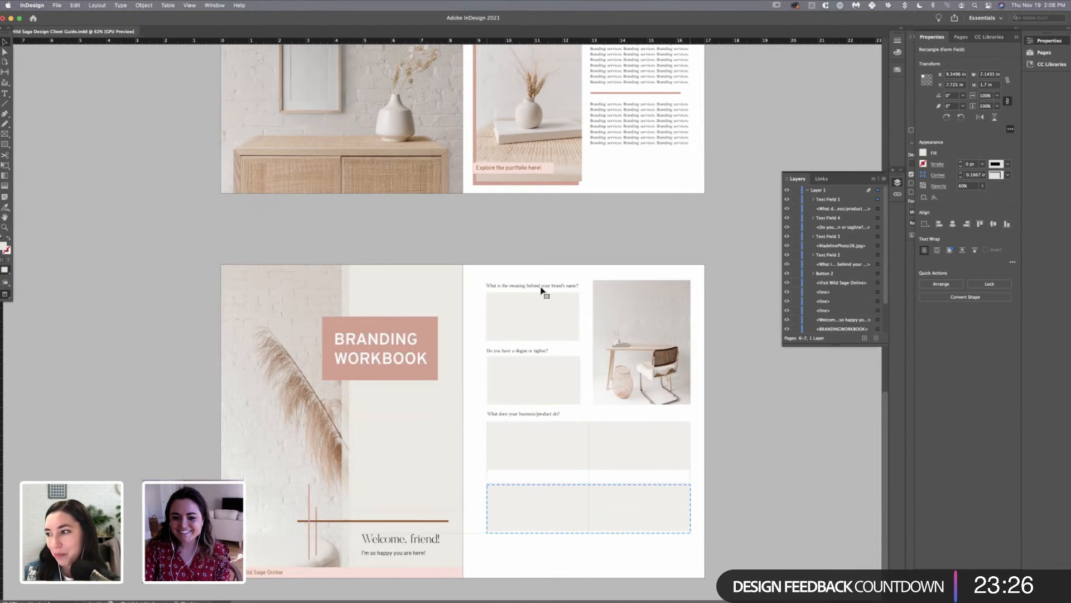
{"action": "left_click", "coordinate": [728, 491]}
- Place a copy of the business question above the lowest text field, and shift the field and question slightly down for even spacing
{"action": "left_click", "coordinate": [559, 414]}
{"action": "key", "text": "super+c"}
{"action": "key", "text": "super+v"}
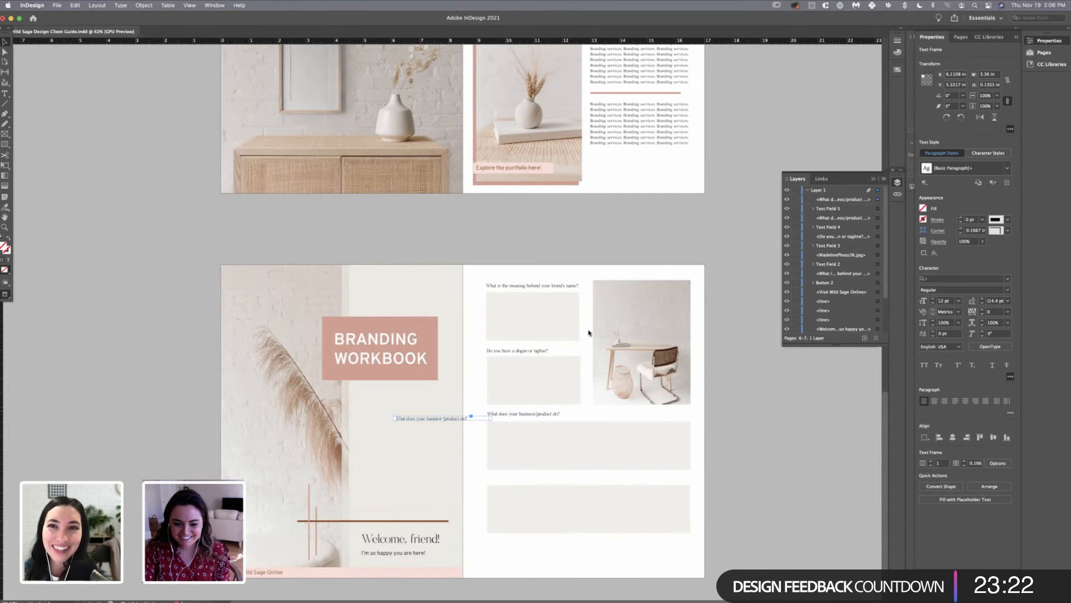
{"action": "left_click_drag", "start_coordinate": [442, 418], "coordinate": [536, 480]}
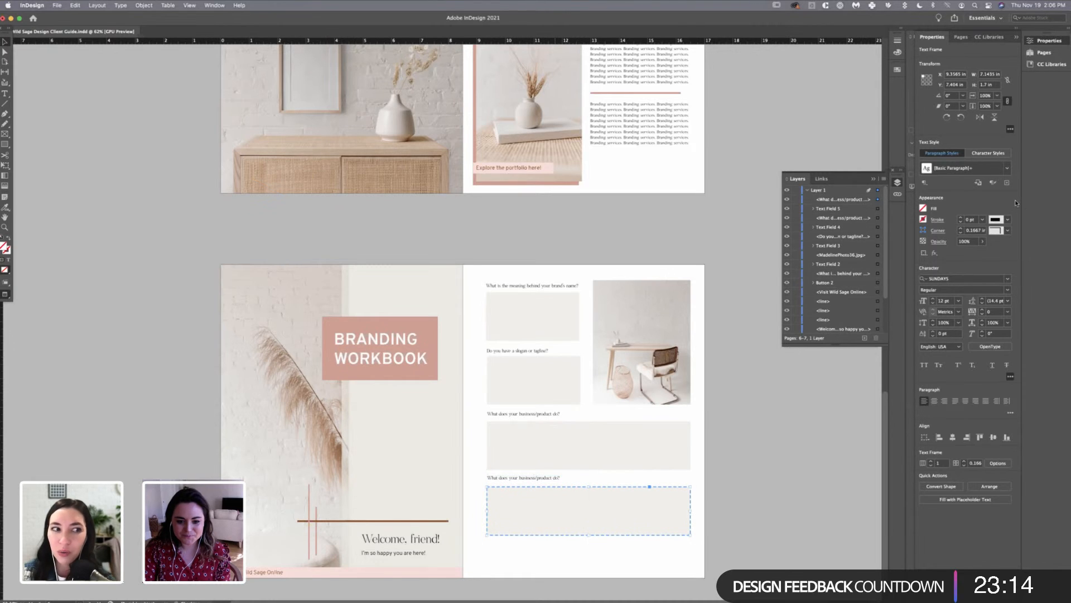
{"action": "left_click", "coordinate": [649, 485]}
{"action": "left_click_drag", "start_coordinate": [560, 477], "coordinate": [560, 480]}
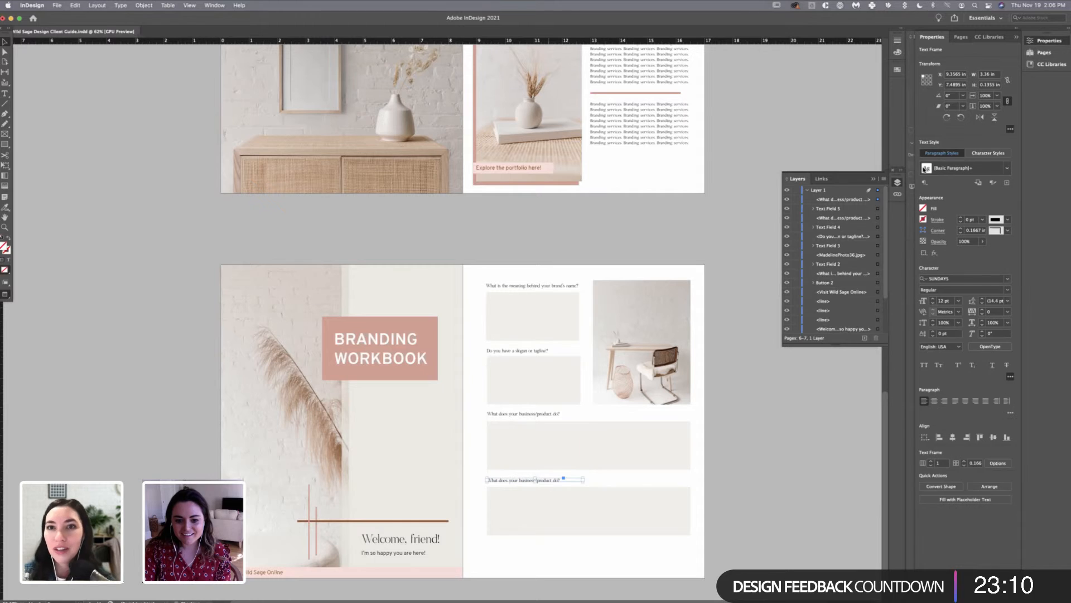
- Line up the lowest text field and the three fields above it at X 9.3131 in, nudging the upper three slightly up
{"action": "left_click", "coordinate": [864, 213]}
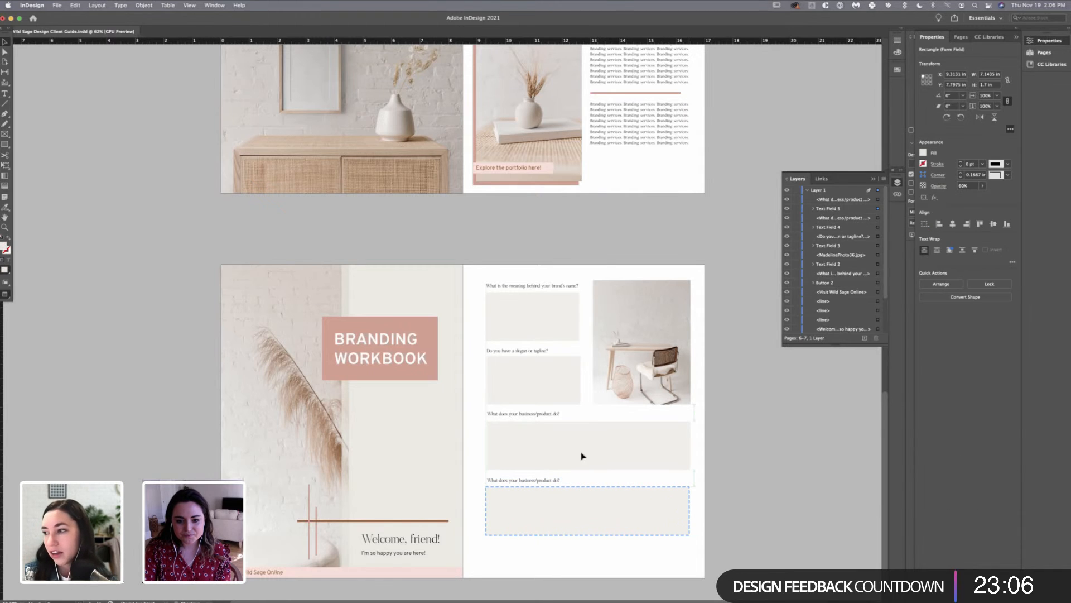
{"action": "left_click", "coordinate": [607, 437]}
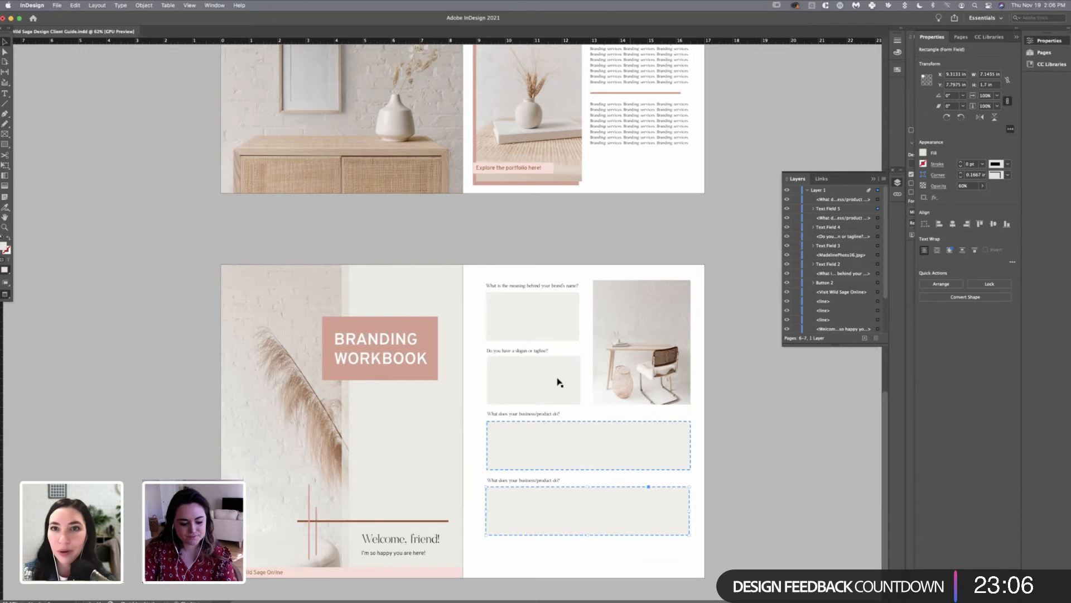
{"action": "left_click", "coordinate": [567, 294], "text": "shift"}
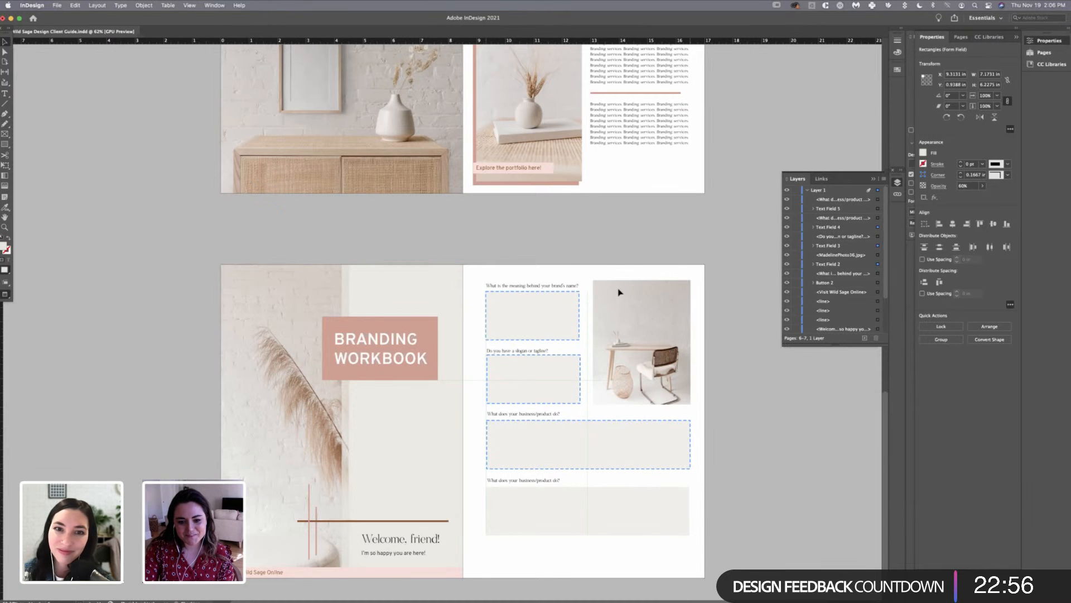
{"action": "left_click", "coordinate": [605, 507]}
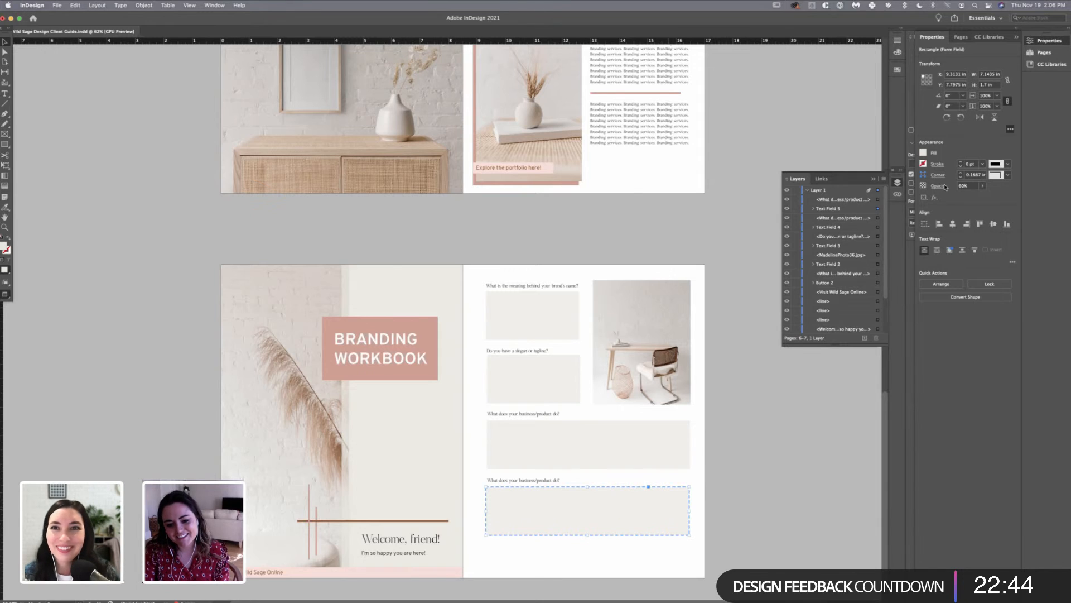
{"action": "left_click", "coordinate": [605, 420]}
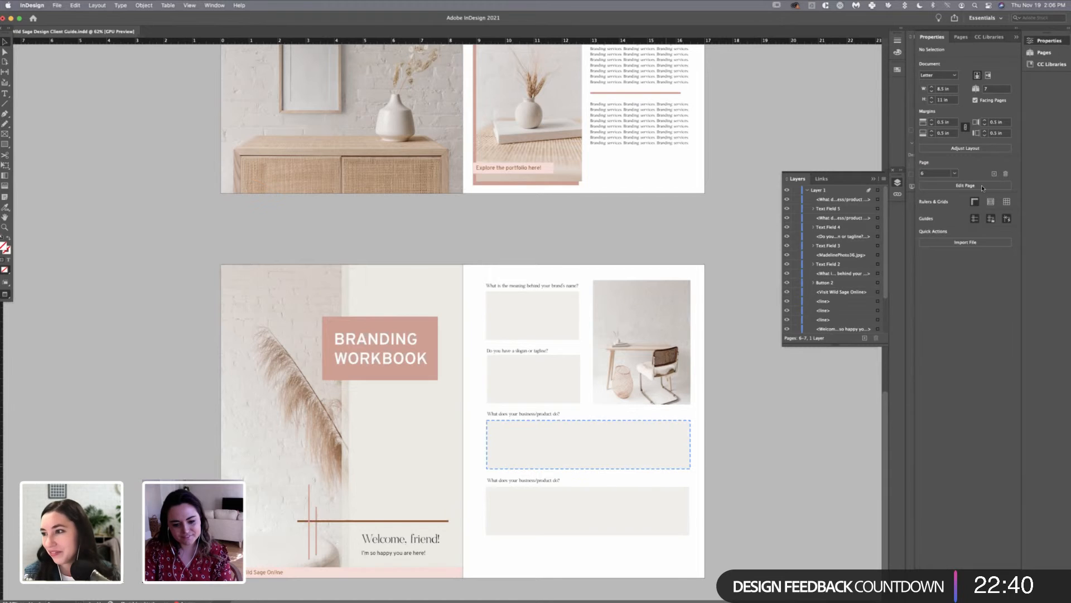
{"action": "left_click", "coordinate": [588, 510]}
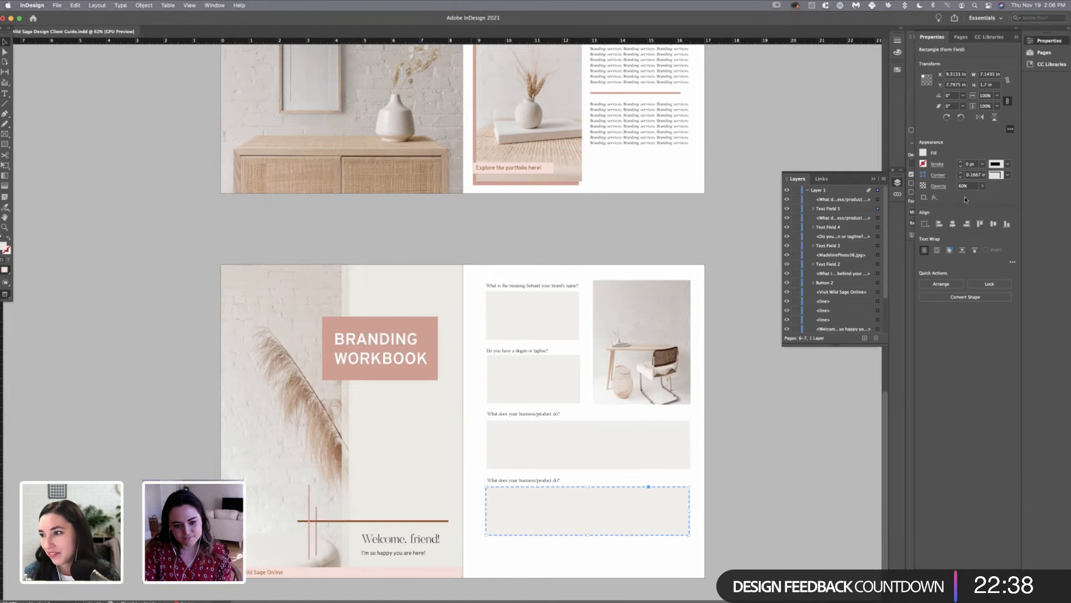
{"action": "key", "text": "super+v"}
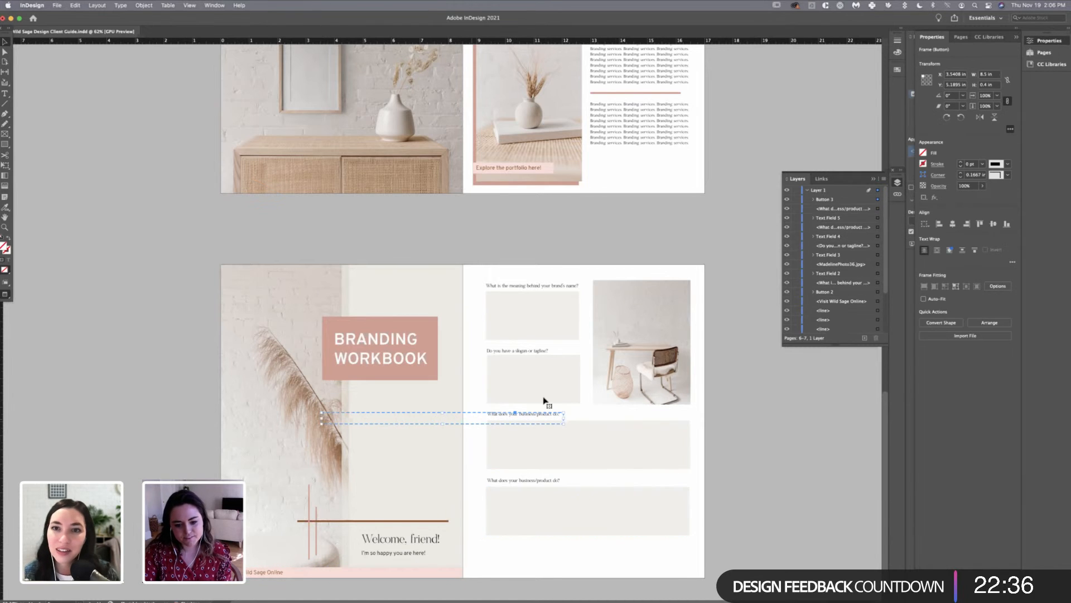
{"action": "key", "text": "super+z"}
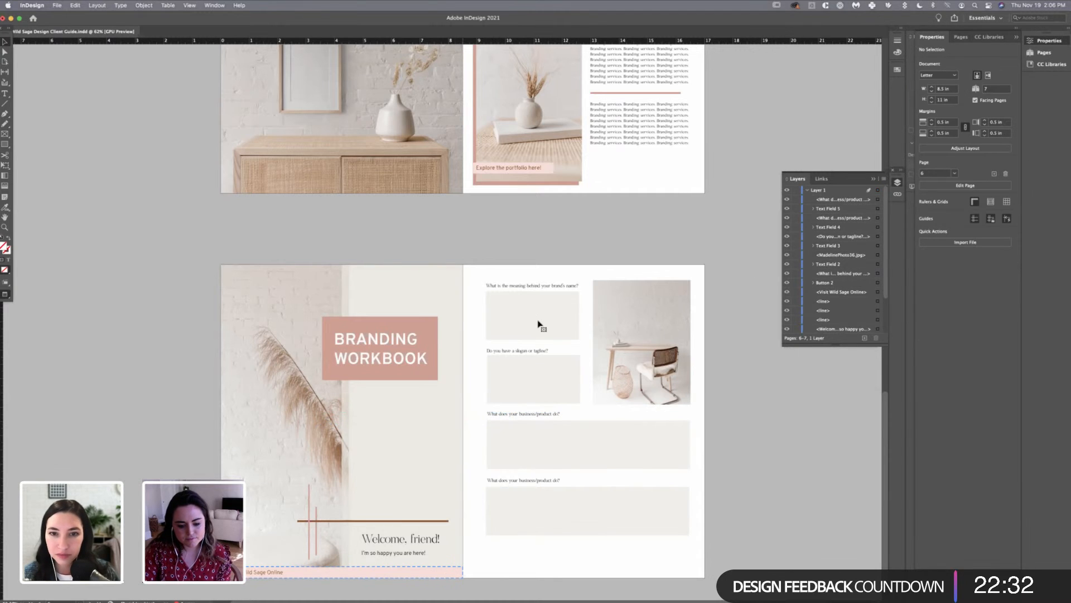
- Paste a copy of the pink footer band along the right page's bottom edge at X 8.5 in, Y 10.62 in
{"action": "key", "text": "super+v"}
{"action": "left_click_drag", "start_coordinate": [514, 418], "coordinate": [656, 573]}
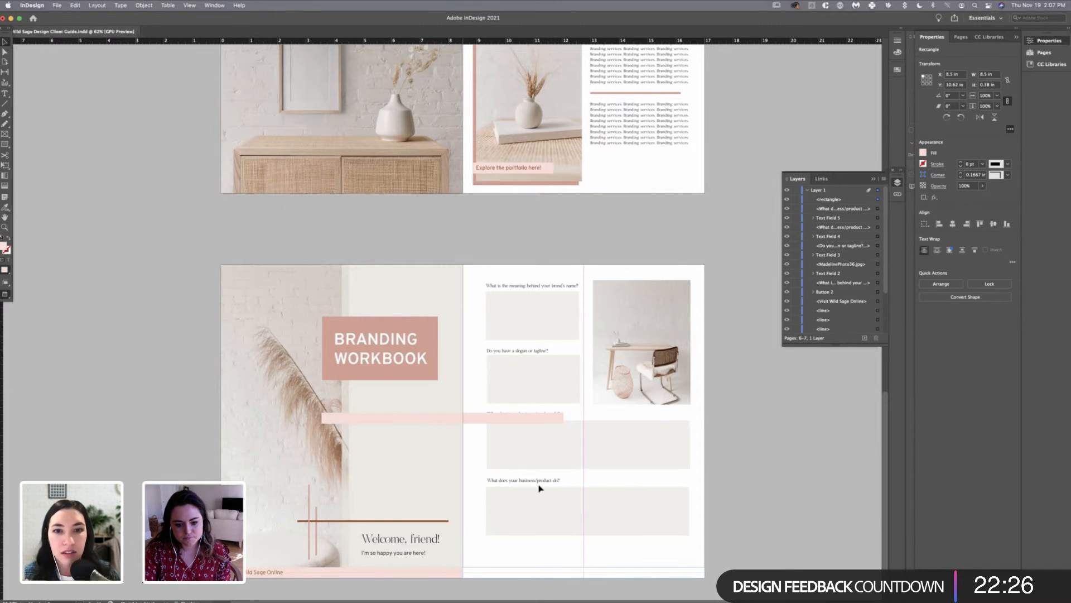
{"action": "left_click", "coordinate": [698, 370]}
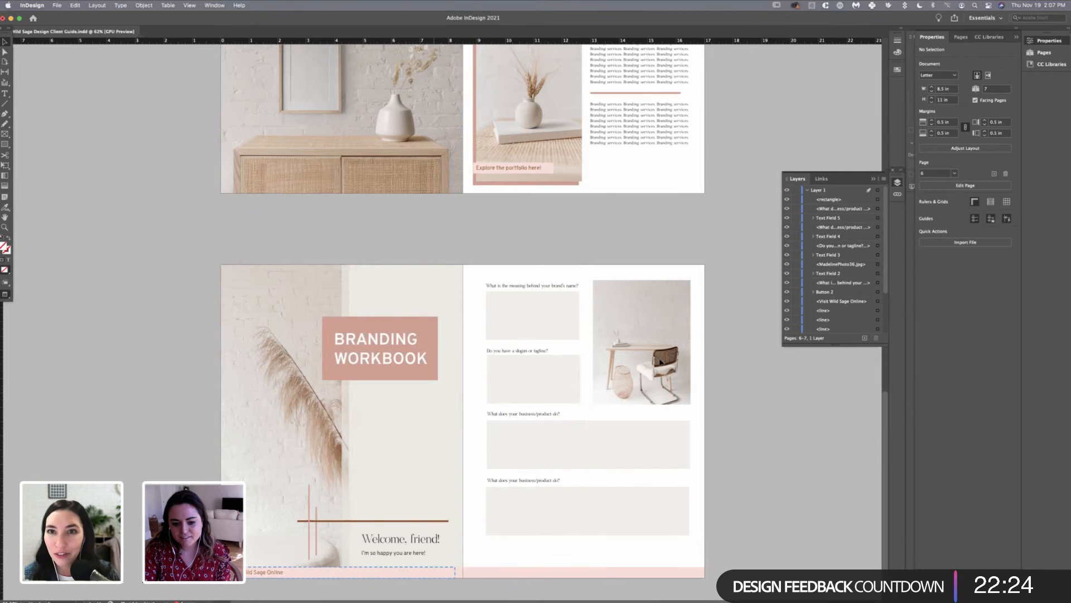
{"action": "left_click_drag", "start_coordinate": [660, 363], "coordinate": [660, 359]}
- Switch to the Interactive for PDF workspace and enable Multiline for the lowest text field
{"action": "right_click", "coordinate": [554, 510]}
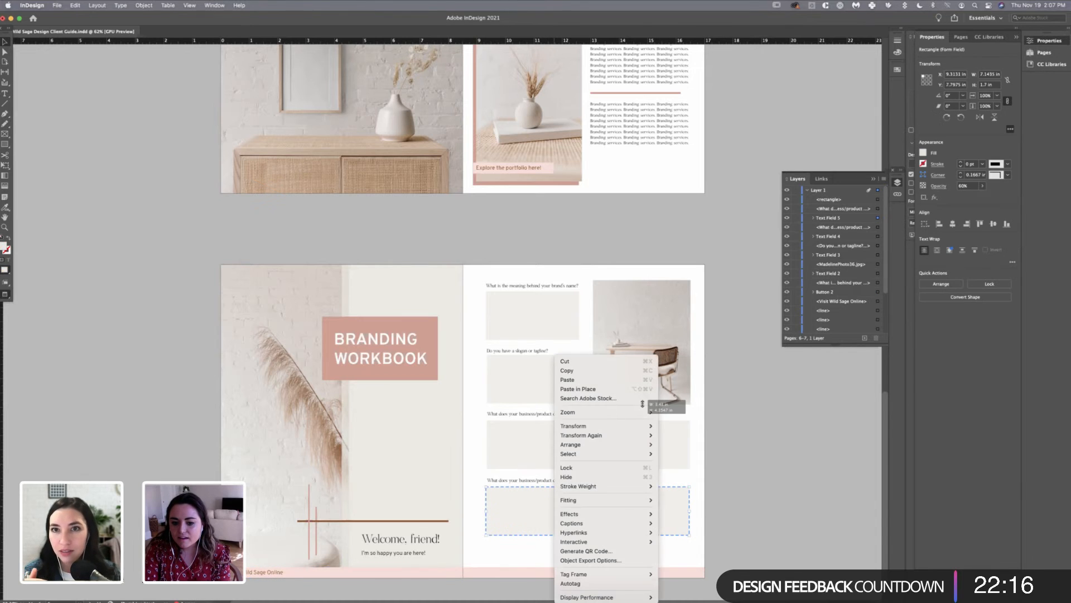
{"action": "key", "text": "Escape"}
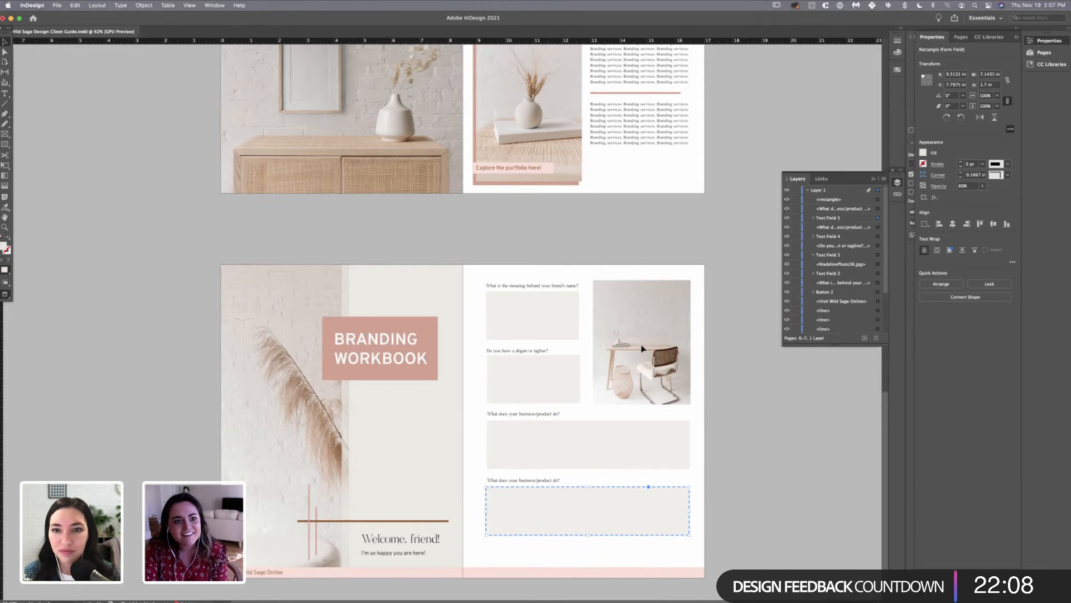
{"action": "left_click", "coordinate": [986, 18]}
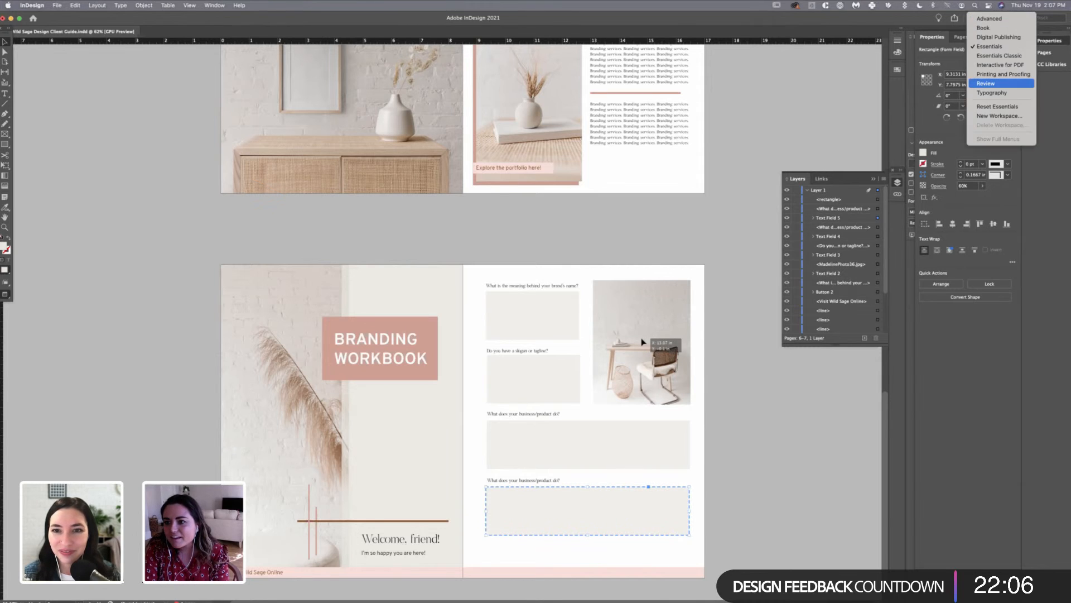
{"action": "left_click", "coordinate": [1000, 64]}
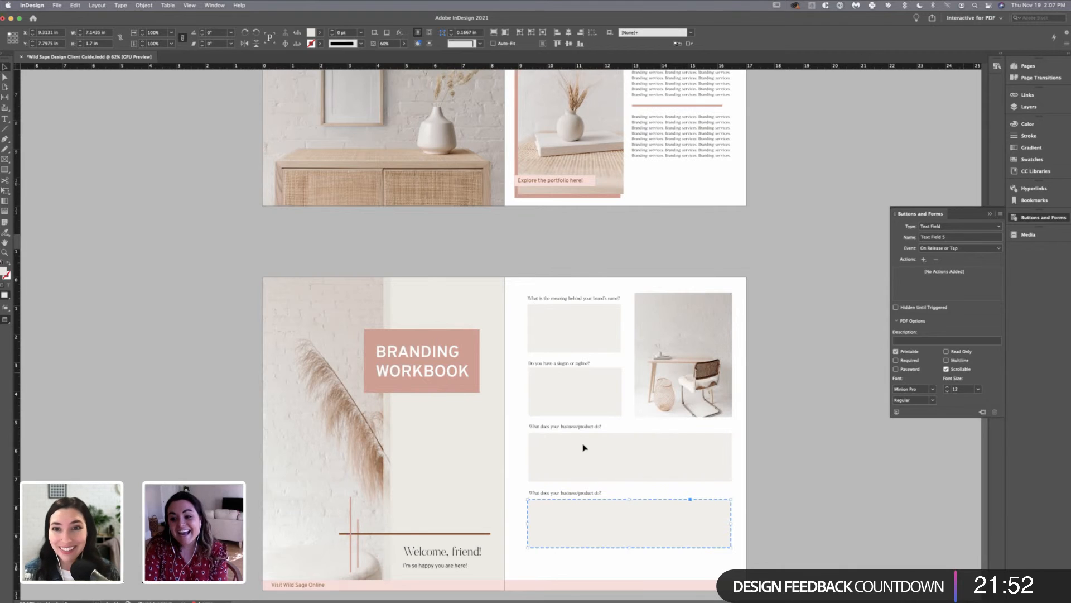
{"action": "left_click_drag", "start_coordinate": [583, 445], "coordinate": [668, 443]}
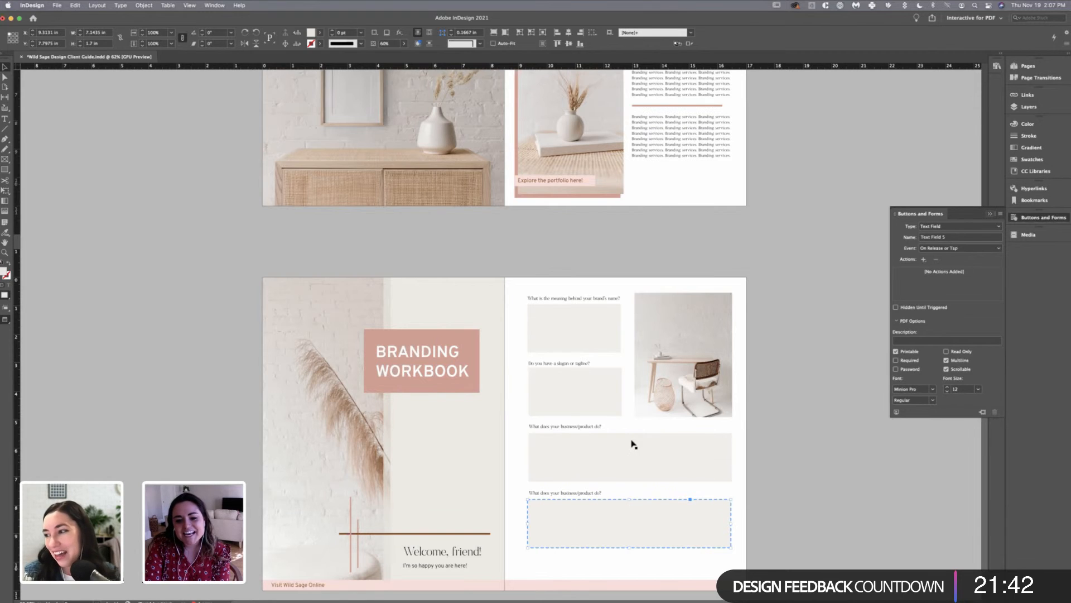
{"action": "left_click", "coordinate": [899, 103]}
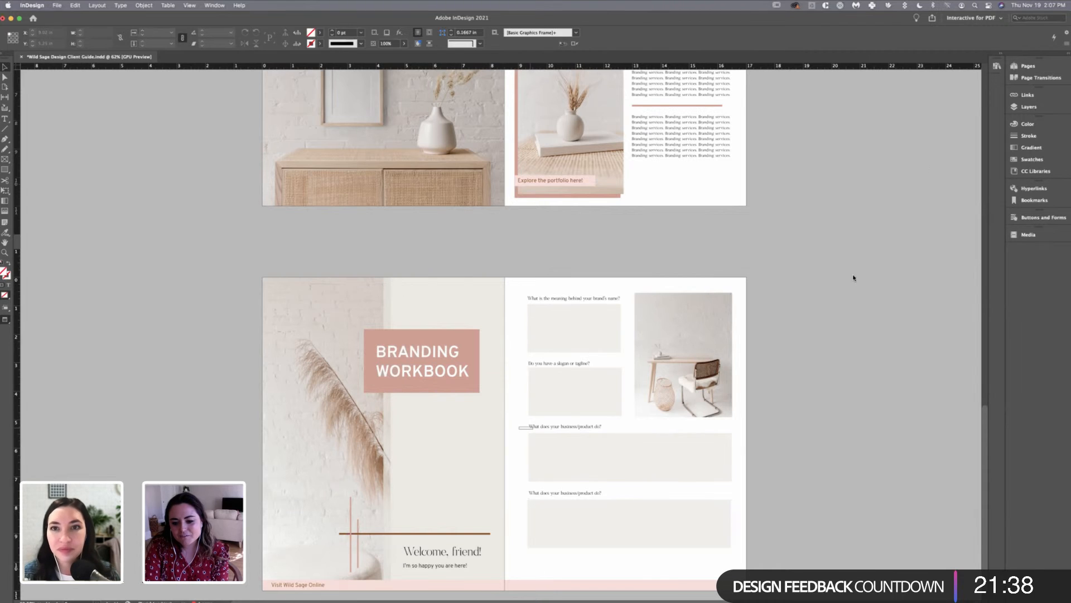
- Shift the two lower business questions and their wide text fields slightly down together
{"action": "left_click_drag", "start_coordinate": [518, 427], "coordinate": [699, 533]}
{"action": "key", "text": "Left"}
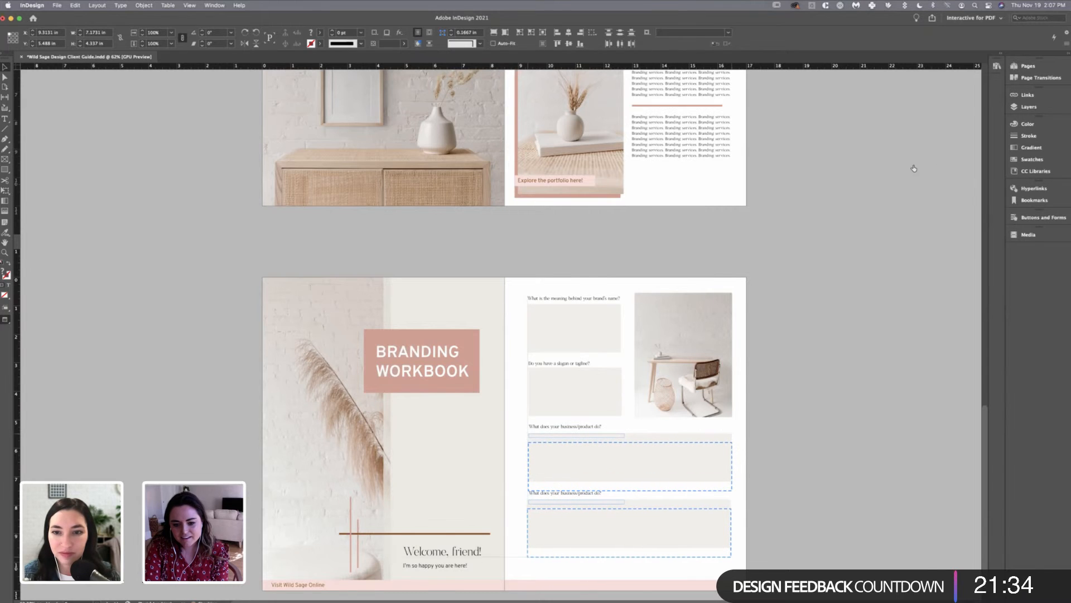
{"action": "key", "text": "super+z"}
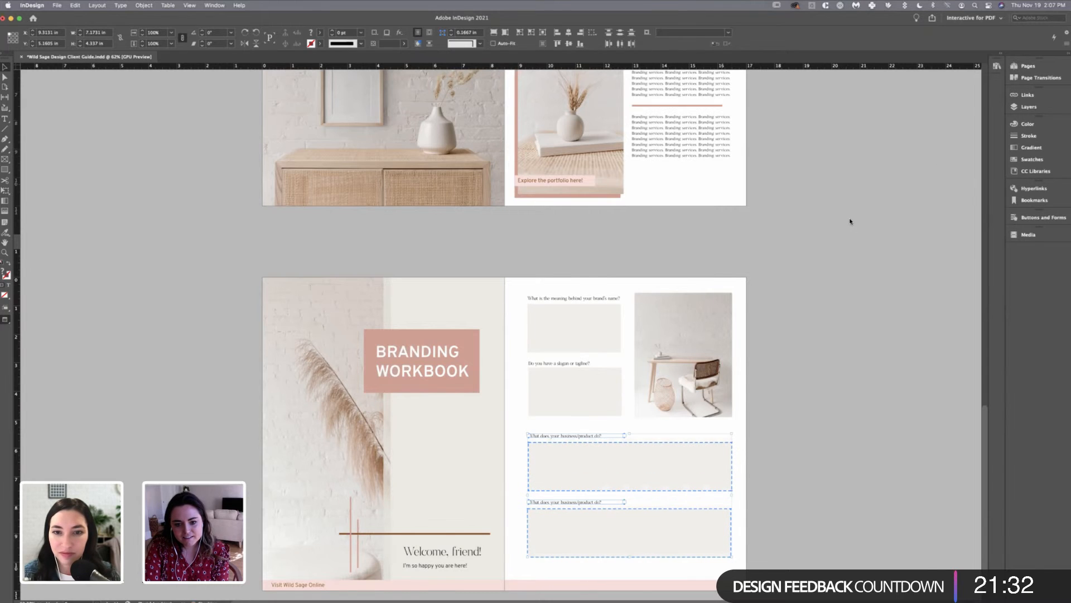
{"action": "left_click", "coordinate": [850, 221]}
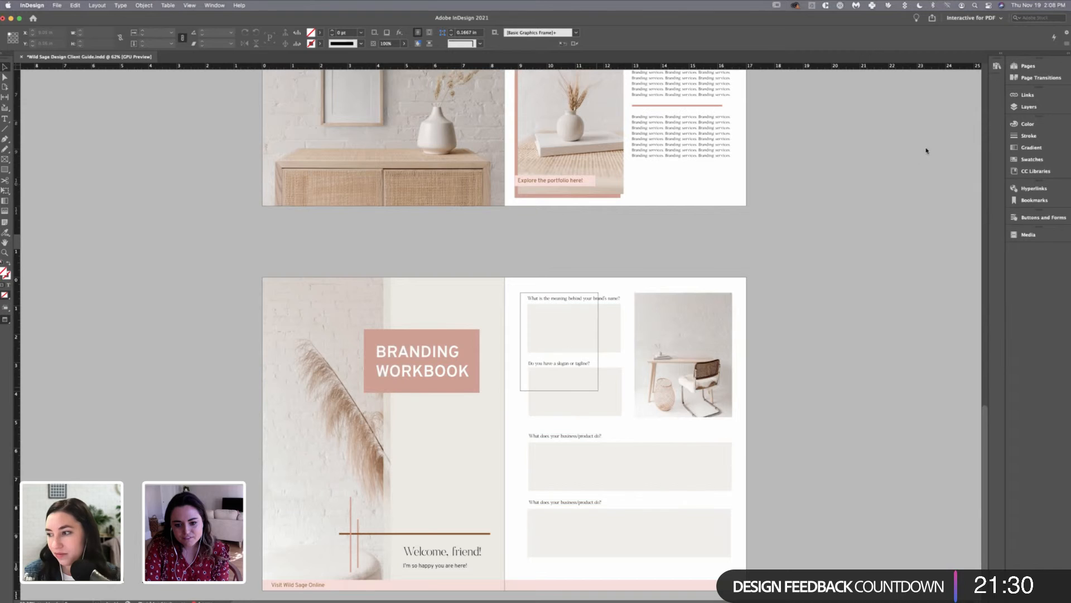
- Move the upper two questions with their text fields and the desk photo slightly down to even out the page spacing
{"action": "left_click_drag", "start_coordinate": [520, 292], "coordinate": [598, 391]}
{"action": "left_click_drag", "start_coordinate": [575, 329], "coordinate": [574, 334]}
{"action": "left_click_drag", "start_coordinate": [684, 354], "coordinate": [683, 358]}
{"action": "left_click", "coordinate": [967, 190]}
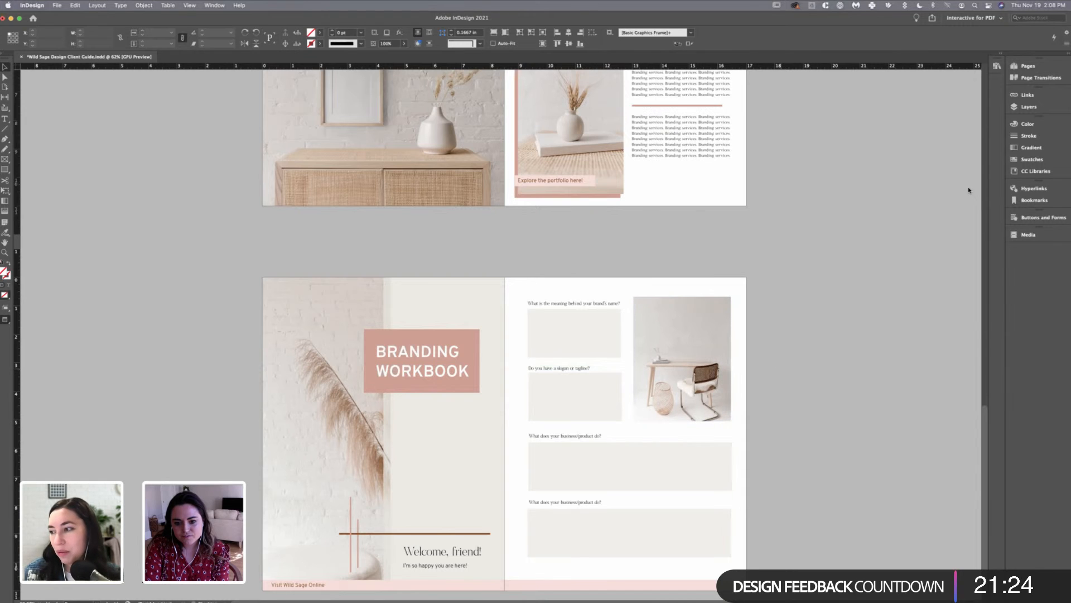
- Move the left page's decorative lines to about X 2.2 in, Y 7.38 in and raise the welcome text to Y 9.25 in
{"action": "key", "text": "super+minus"}
{"action": "scroll", "coordinate": [928, 200], "scroll_direction": "down", "scroll_amount": 1}
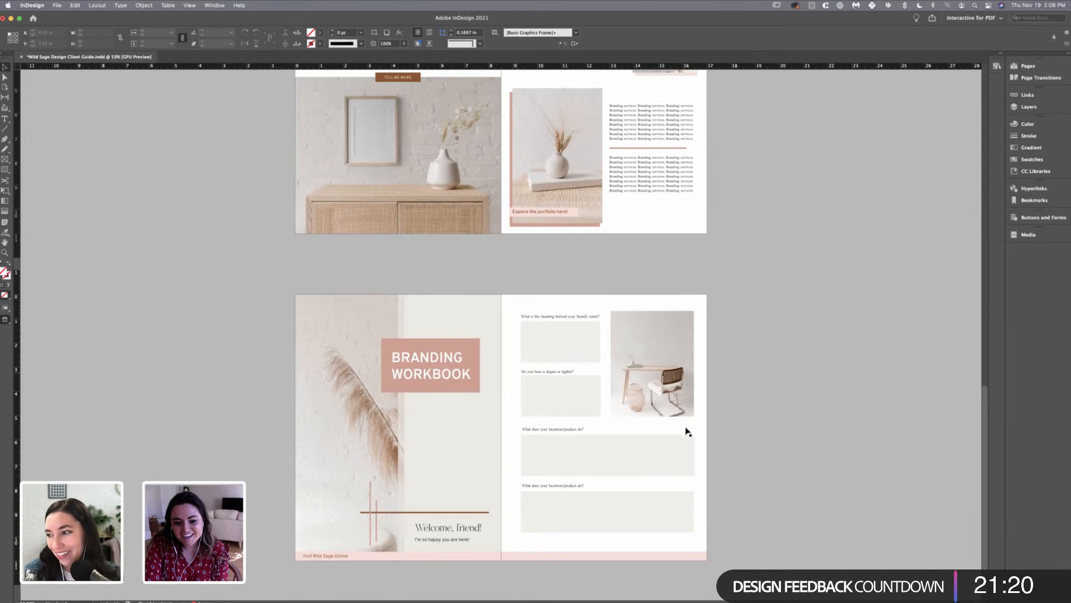
{"action": "key", "text": "super+minus"}
{"action": "key", "text": "super+minus"}
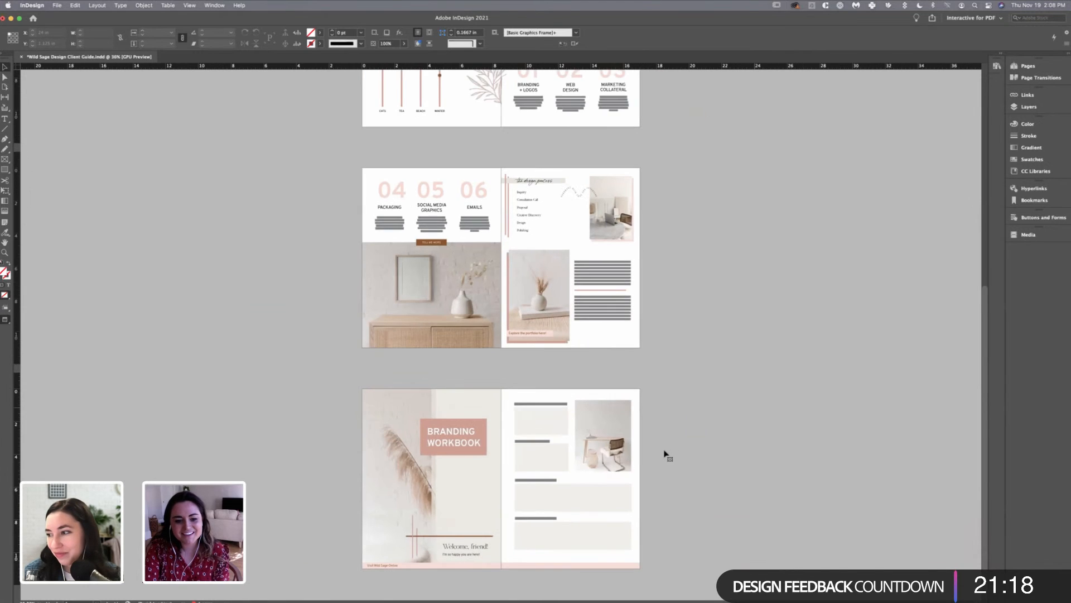
{"action": "scroll", "coordinate": [669, 445], "scroll_direction": "up", "scroll_amount": 5}
{"action": "scroll", "coordinate": [669, 445], "scroll_direction": "down", "scroll_amount": 5}
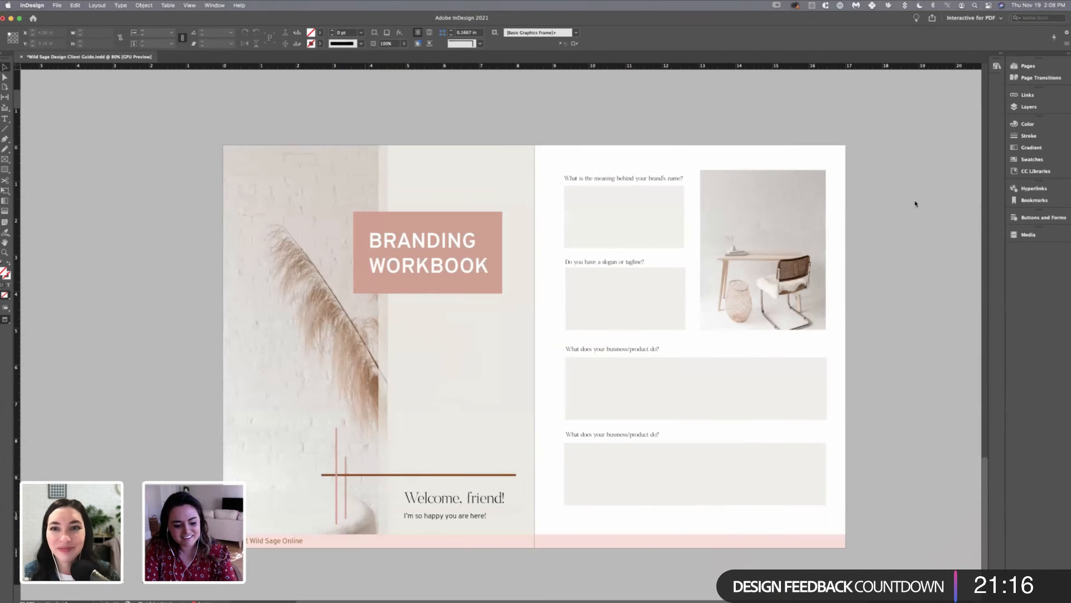
{"action": "left_click", "coordinate": [352, 475]}
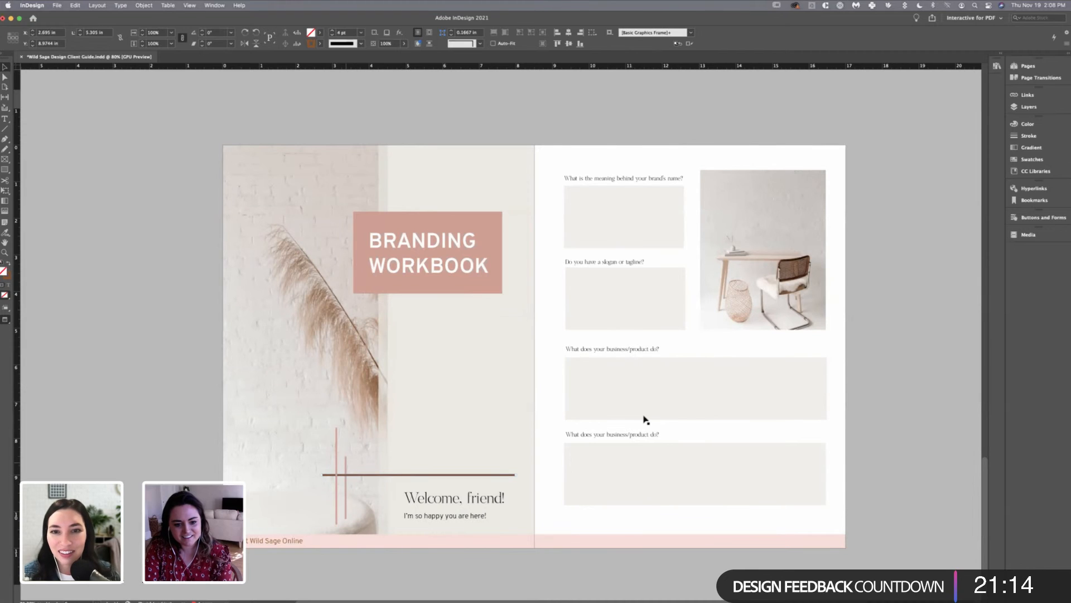
{"action": "left_click_drag", "start_coordinate": [480, 414], "coordinate": [454, 419]}
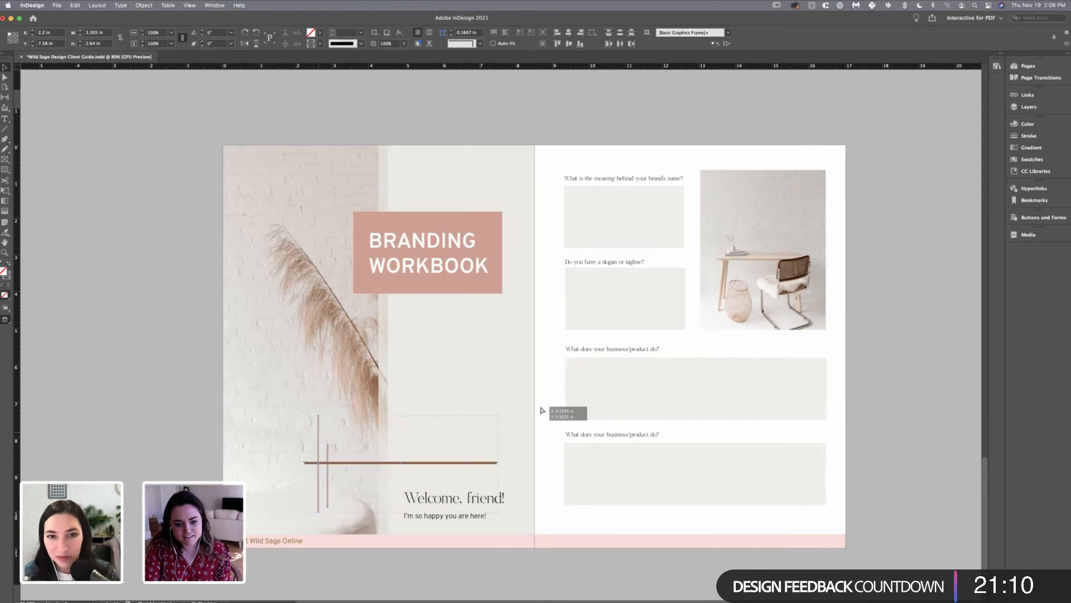
{"action": "left_click_drag", "start_coordinate": [455, 498], "coordinate": [456, 492]}
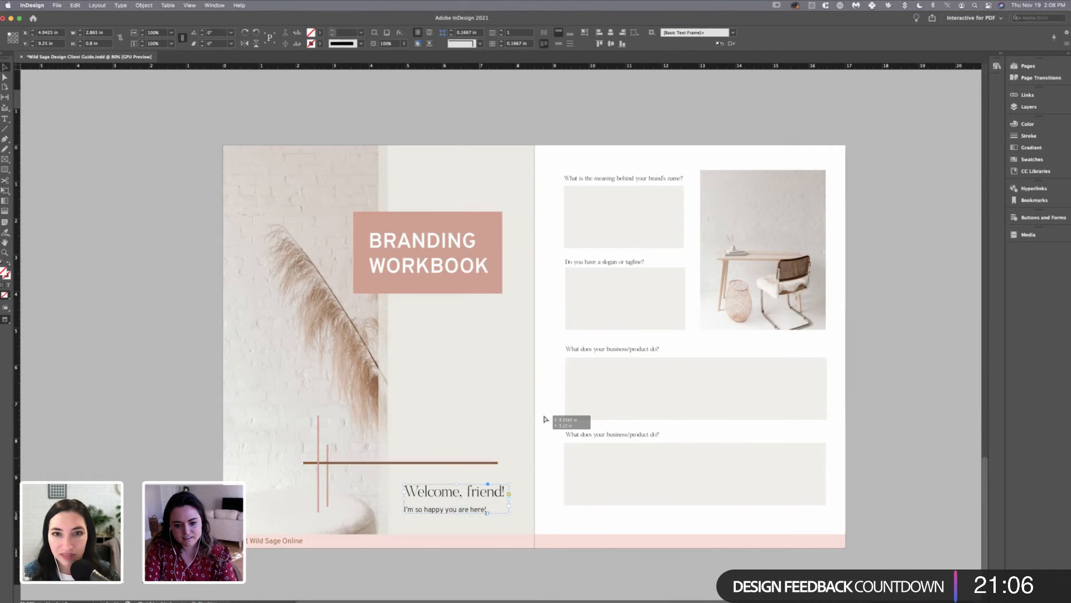
- Lengthen the brown horizontal line to end level with the right edge of the welcome text frame
{"action": "left_click", "coordinate": [494, 462]}
{"action": "left_click_drag", "start_coordinate": [498, 463], "coordinate": [507, 462]}
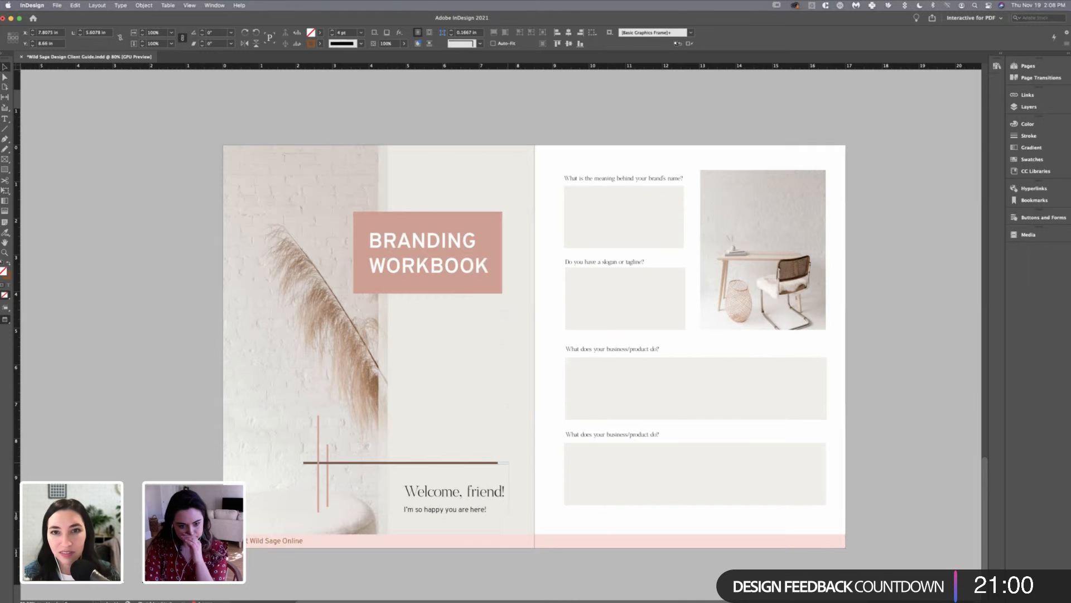
{"action": "left_click", "coordinate": [126, 473]}
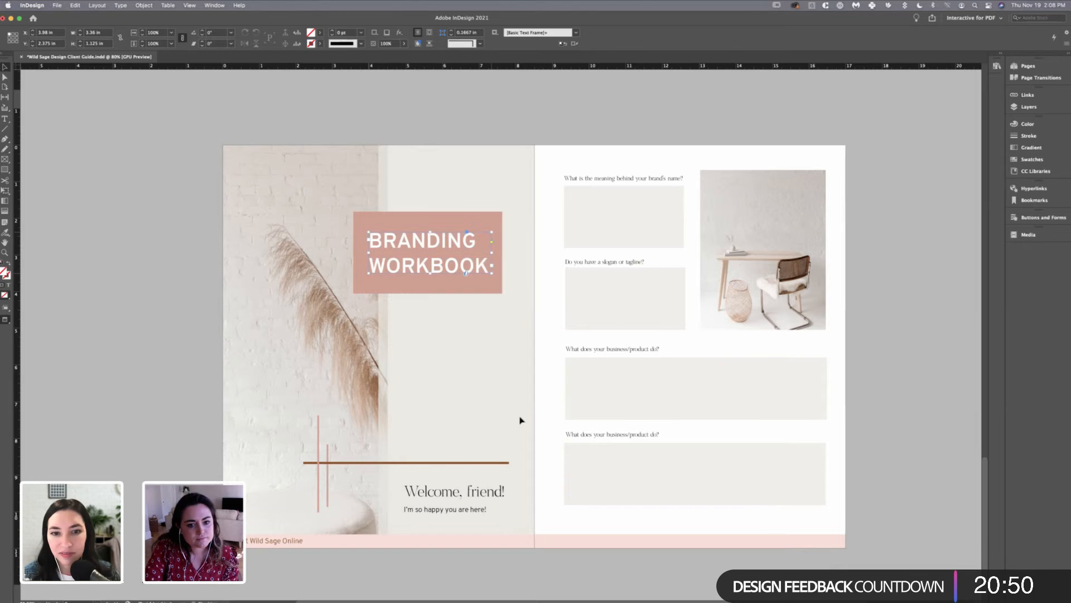
- Add a heading text frame reading "your vision" above the first question on the right page
{"action": "key", "text": "t"}
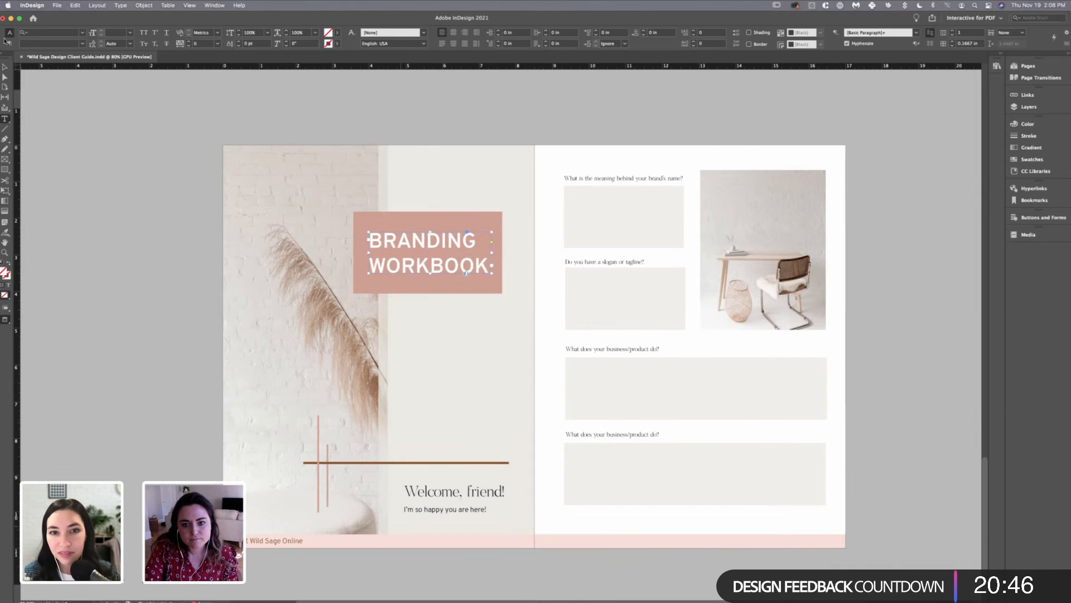
{"action": "left_click", "coordinate": [613, 461]}
{"action": "type", "text": "your vision"}
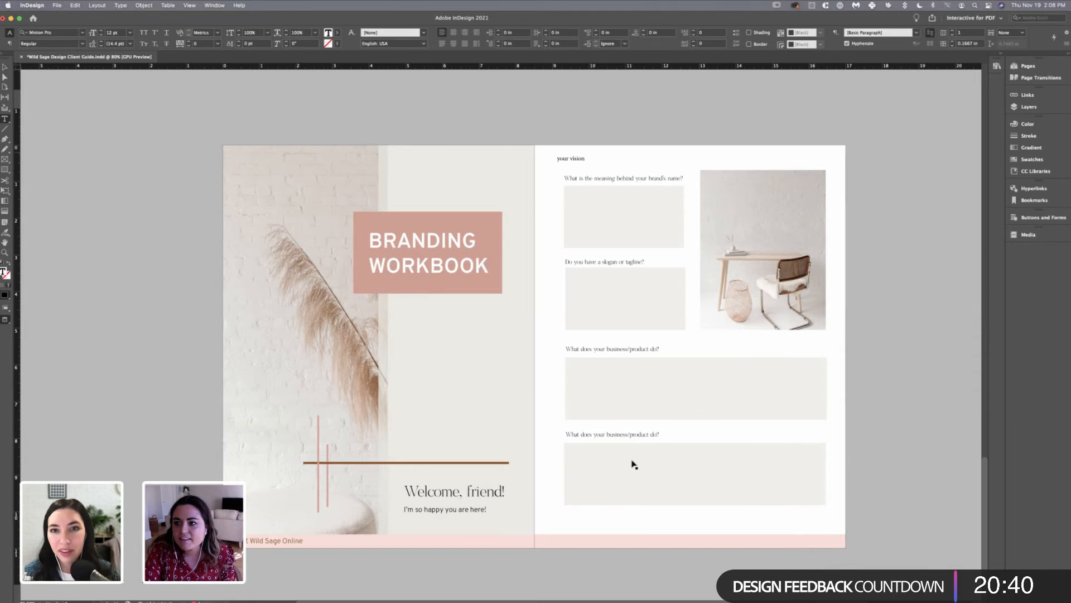
- Return to the Essentials workspace and set the "your vision" heading in the Bon Vivant font
{"action": "left_click", "coordinate": [974, 18]}
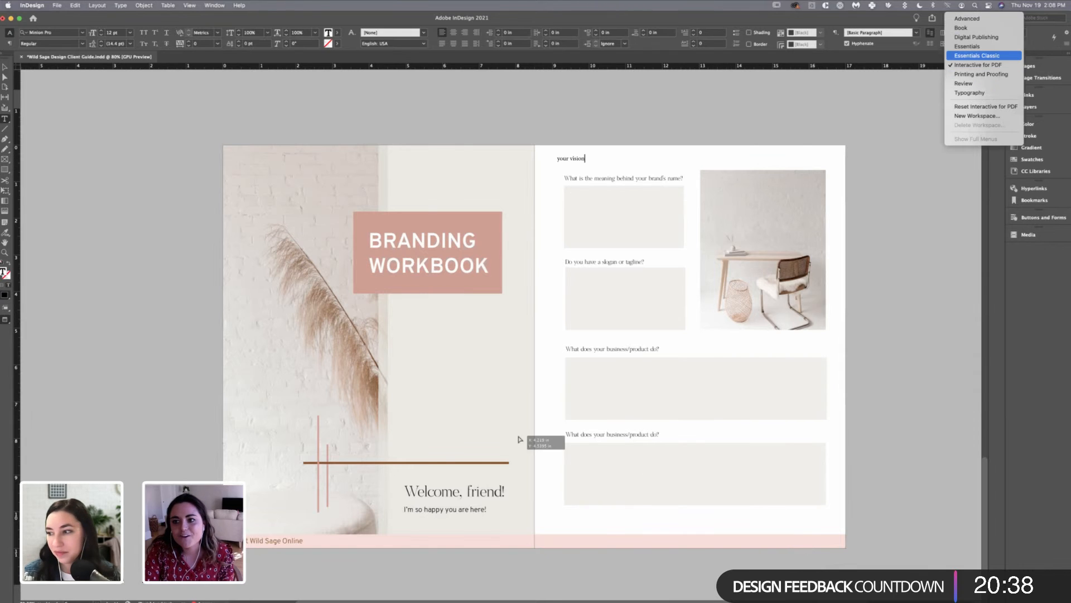
{"action": "left_click", "coordinate": [968, 47]}
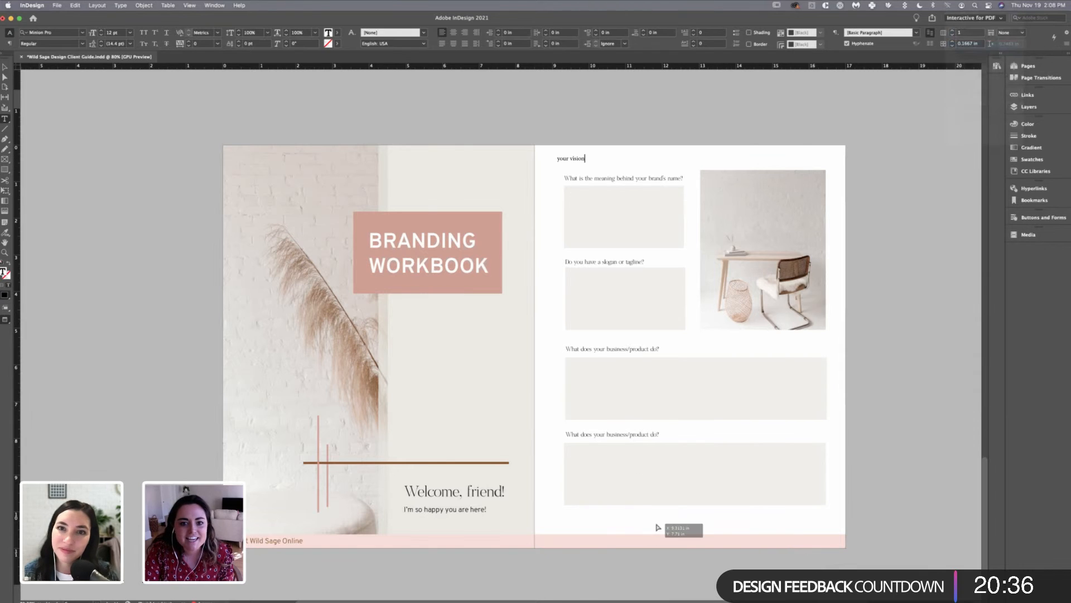
{"action": "key", "text": "super+a"}
{"action": "key", "text": "super+alt+shift+m"}
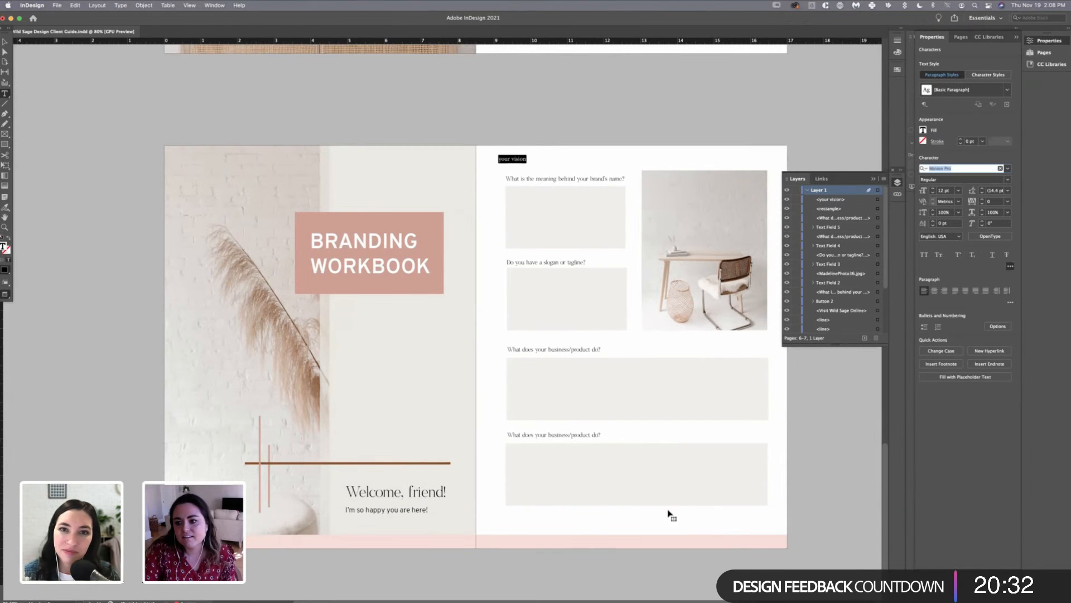
{"action": "type", "text": "Bon Vivant"}
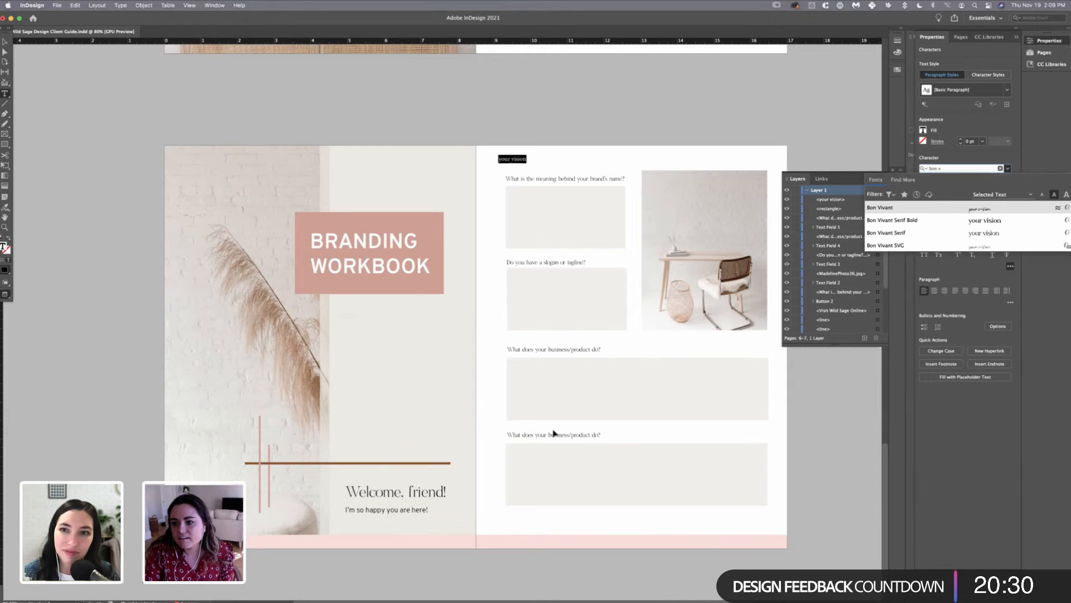
{"action": "key", "text": "Return"}
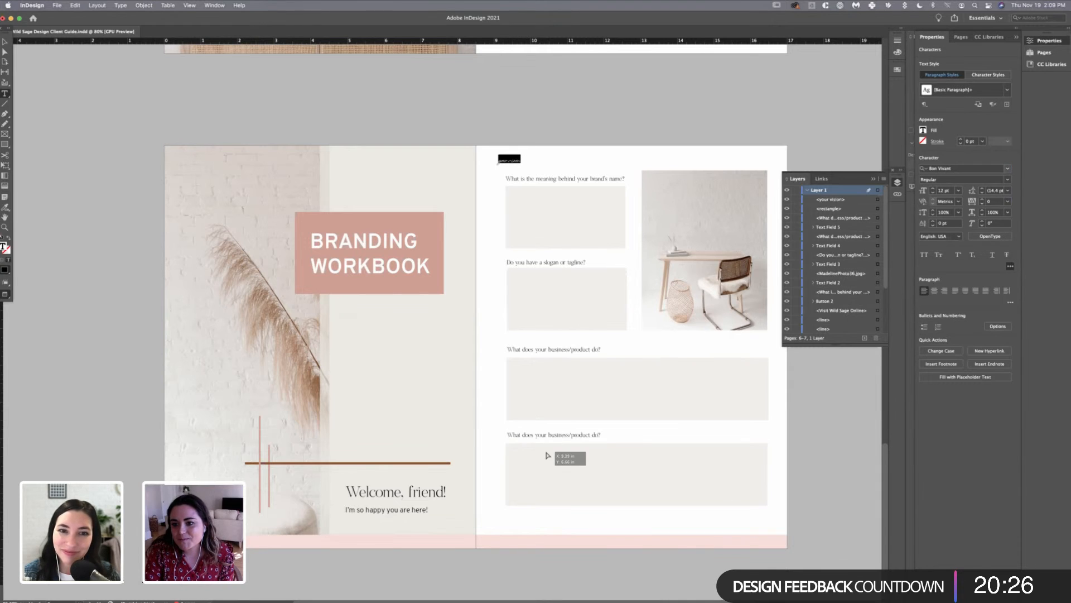
- Try the Bon Vivant Serif font on the "your vision" heading
{"action": "left_click", "coordinate": [547, 483]}
{"action": "type", "text": "vi"}
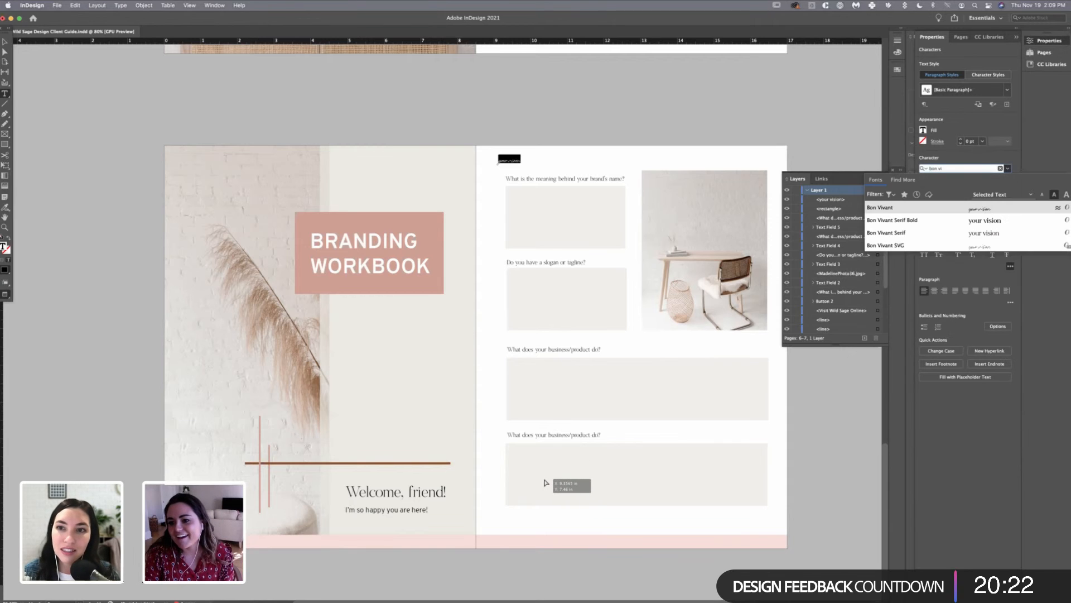
{"action": "key", "text": "Down"}
{"action": "key", "text": "Down"}
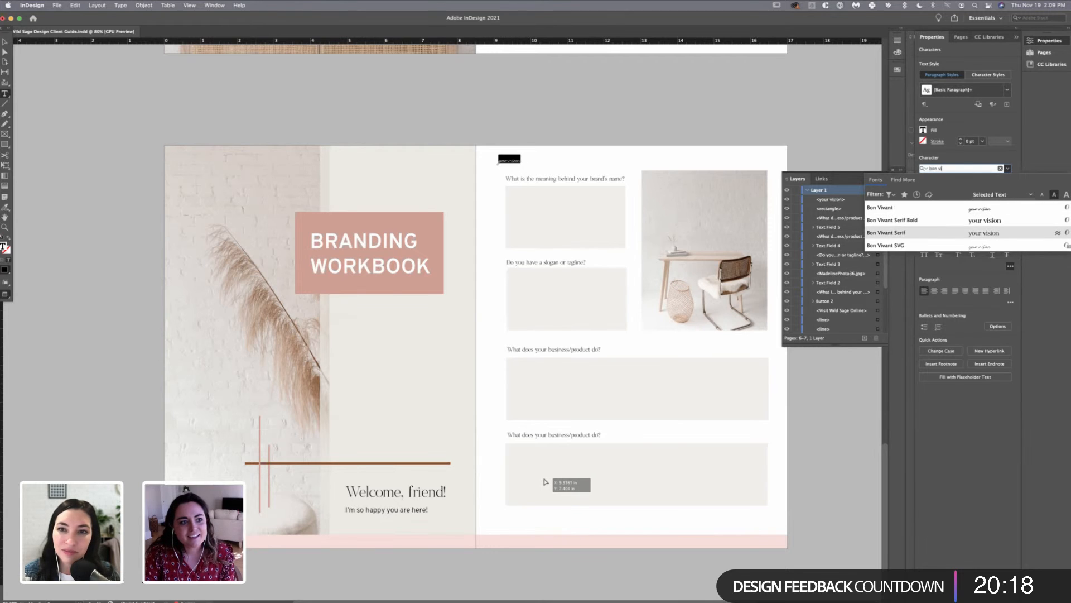
{"action": "key", "text": "Return"}
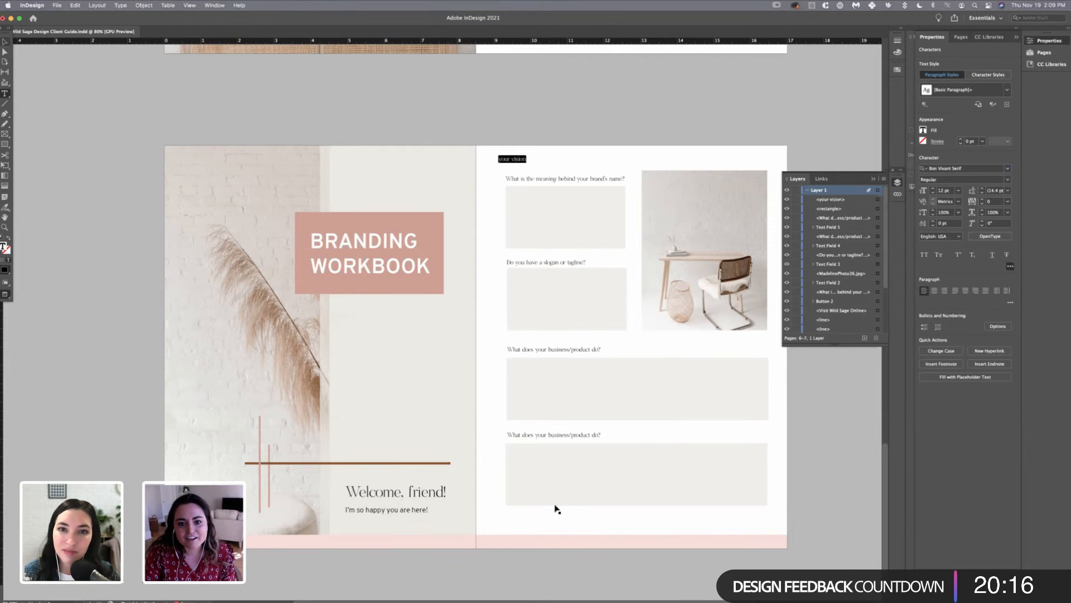
{"action": "key", "text": "Escape"}
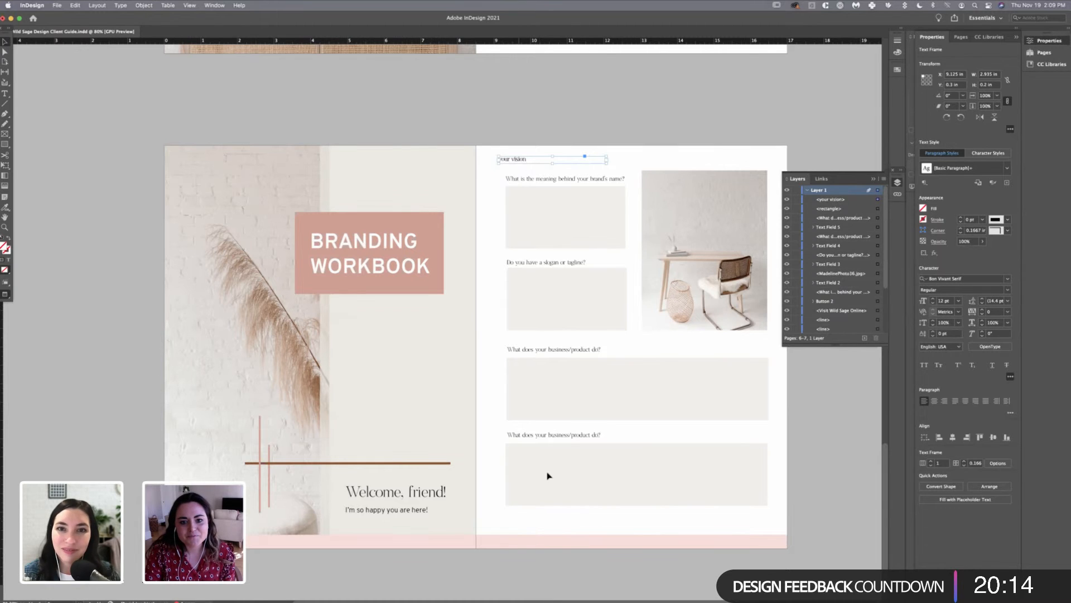
- Change the "your vision" heading back to the Bon Vivant script font
{"action": "scroll", "coordinate": [549, 483], "scroll_direction": "up", "scroll_amount": 10}
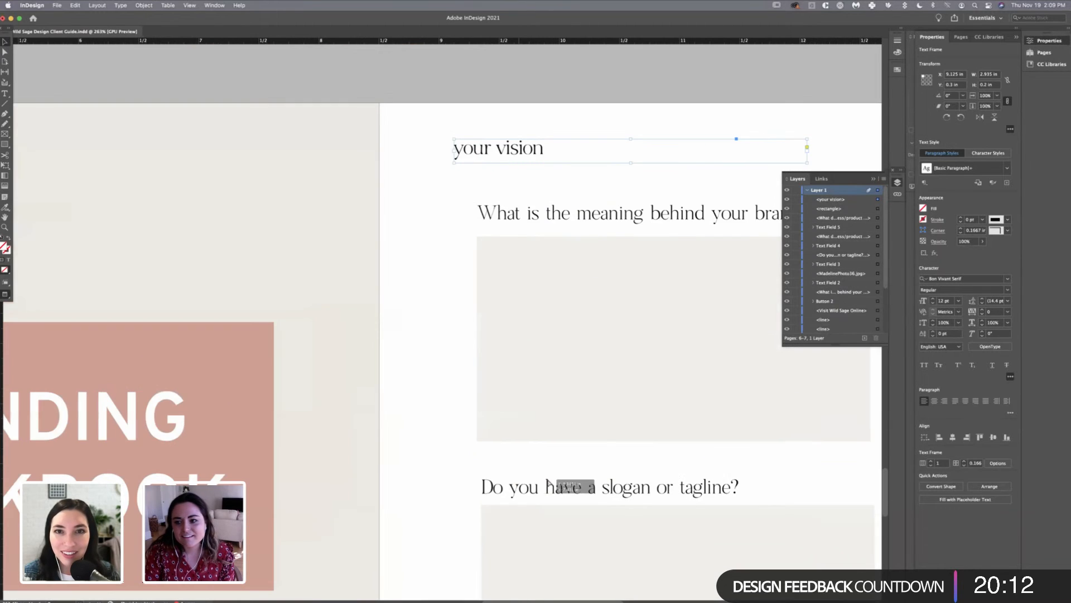
{"action": "key", "text": "super+="}
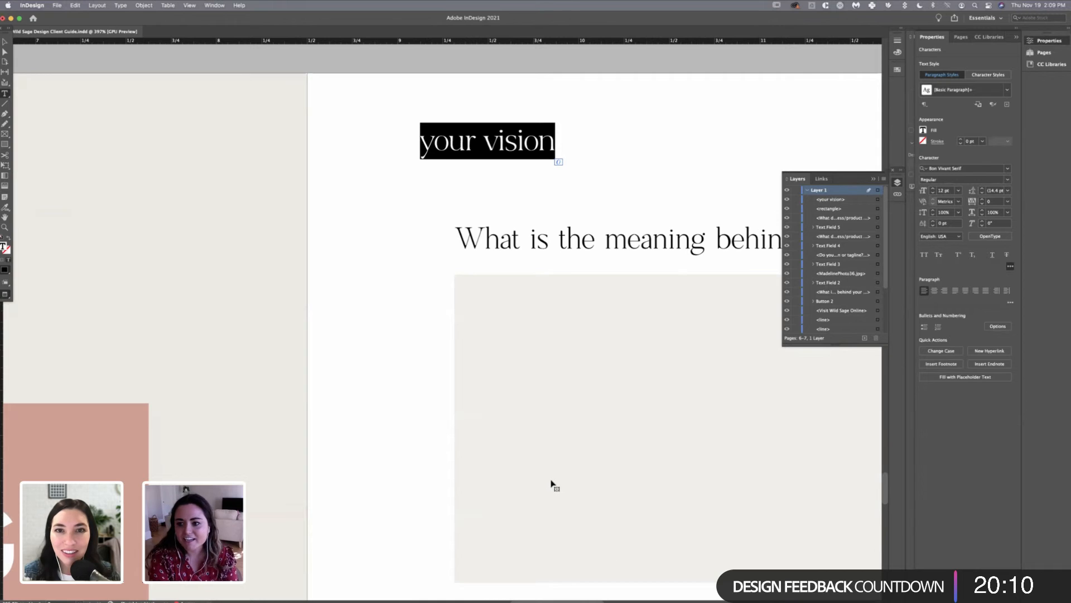
{"action": "key", "text": "super+alt+shift+m"}
{"action": "type", "text": "bon vi"}
{"action": "key", "text": "Return"}
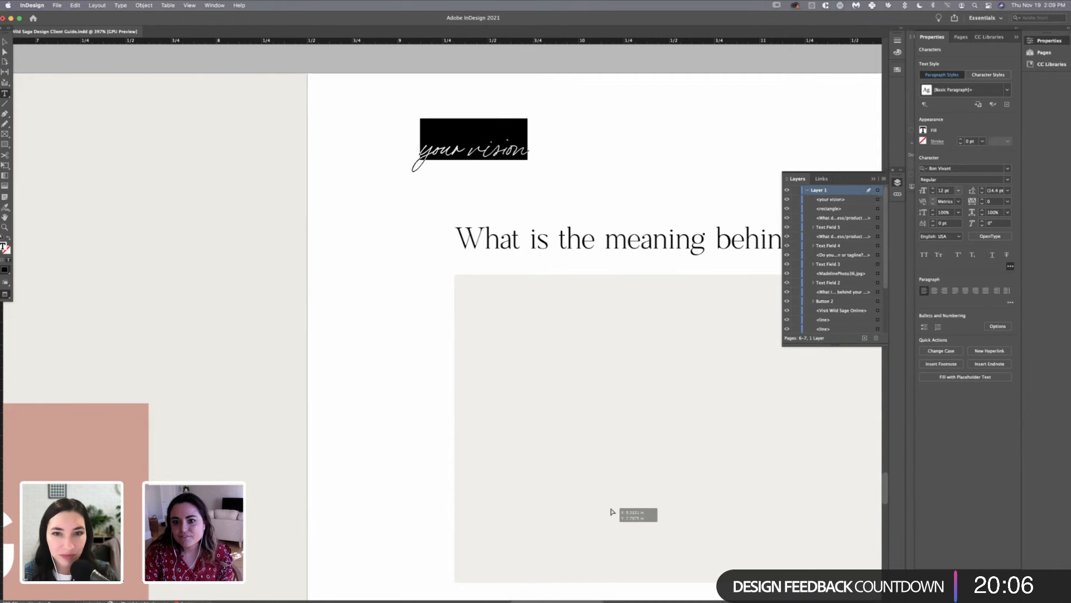
{"action": "scroll", "coordinate": [632, 444], "scroll_direction": "down", "scroll_amount": 5}
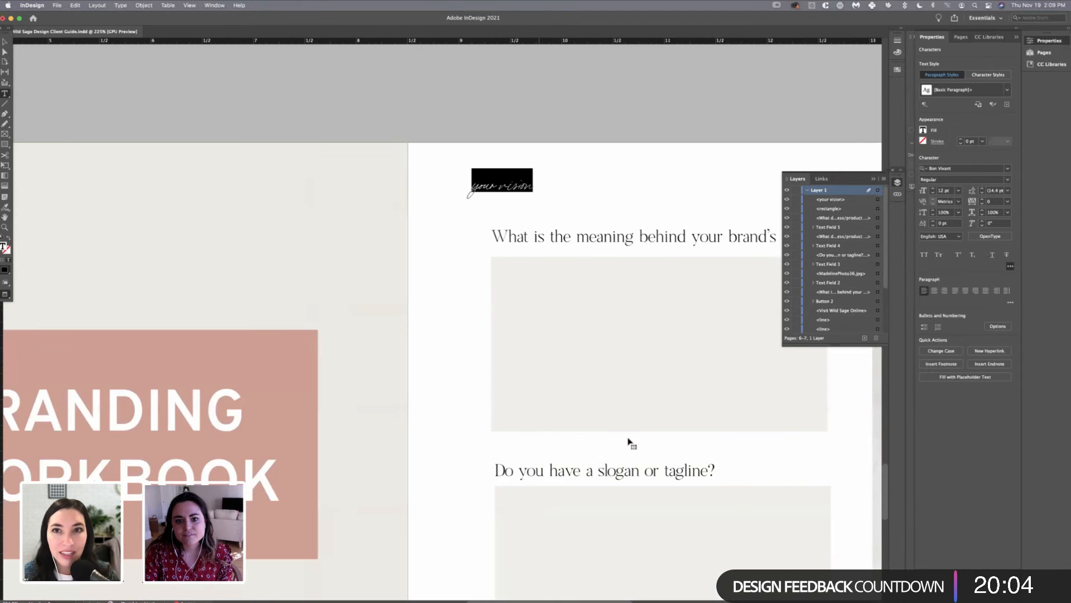
- Examine the "the design process" heading on the earlier spread as a reference for the "your vision" heading
{"action": "scroll", "coordinate": [569, 400], "scroll_direction": "down", "scroll_amount": 2}
{"action": "scroll", "coordinate": [564, 398], "scroll_direction": "up", "scroll_amount": 6}
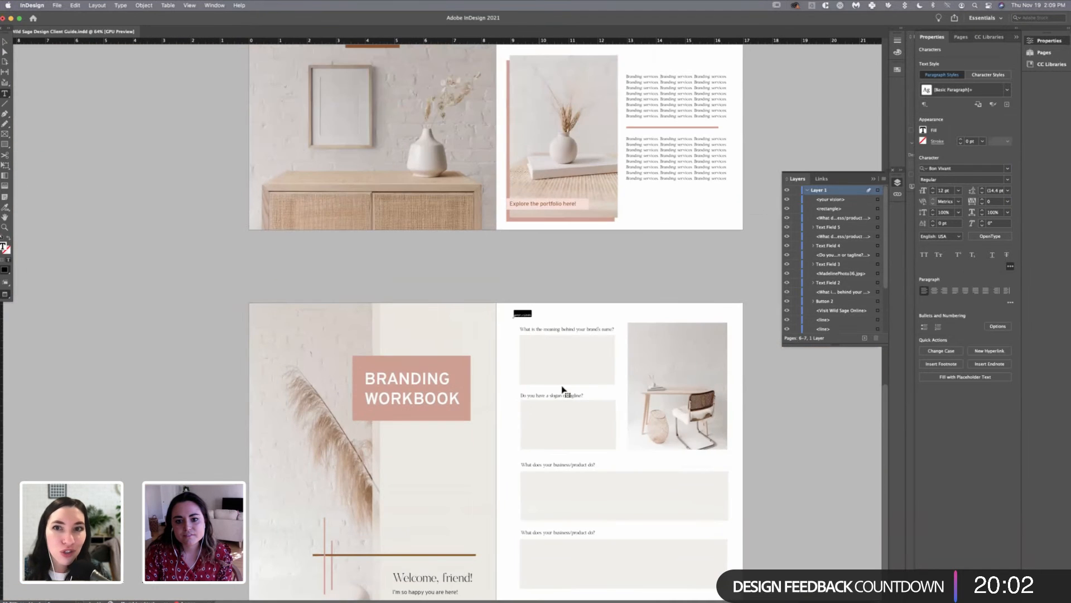
{"action": "left_click", "coordinate": [553, 327]}
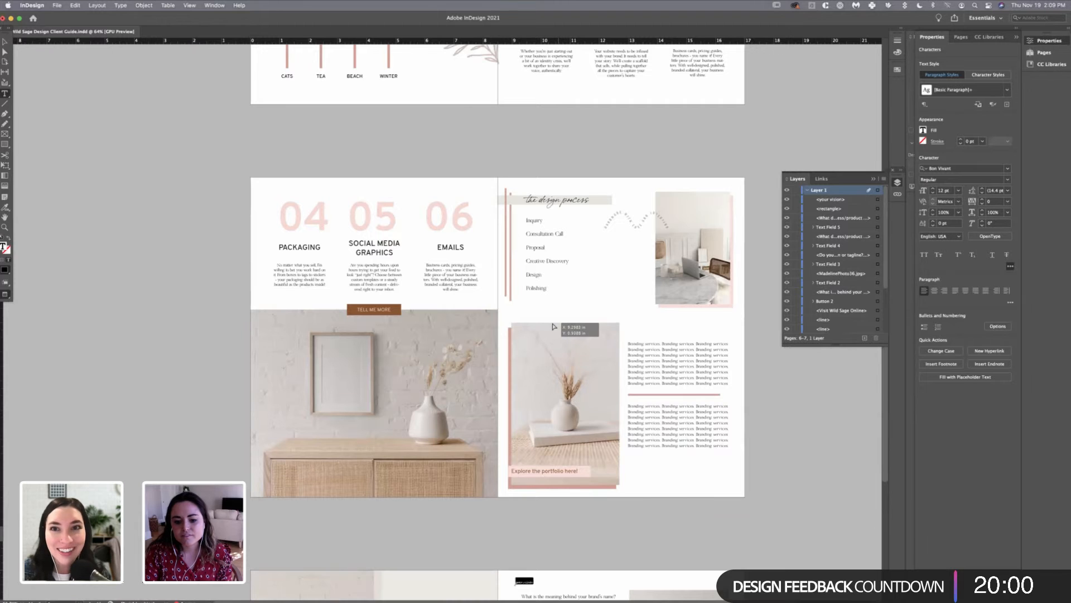
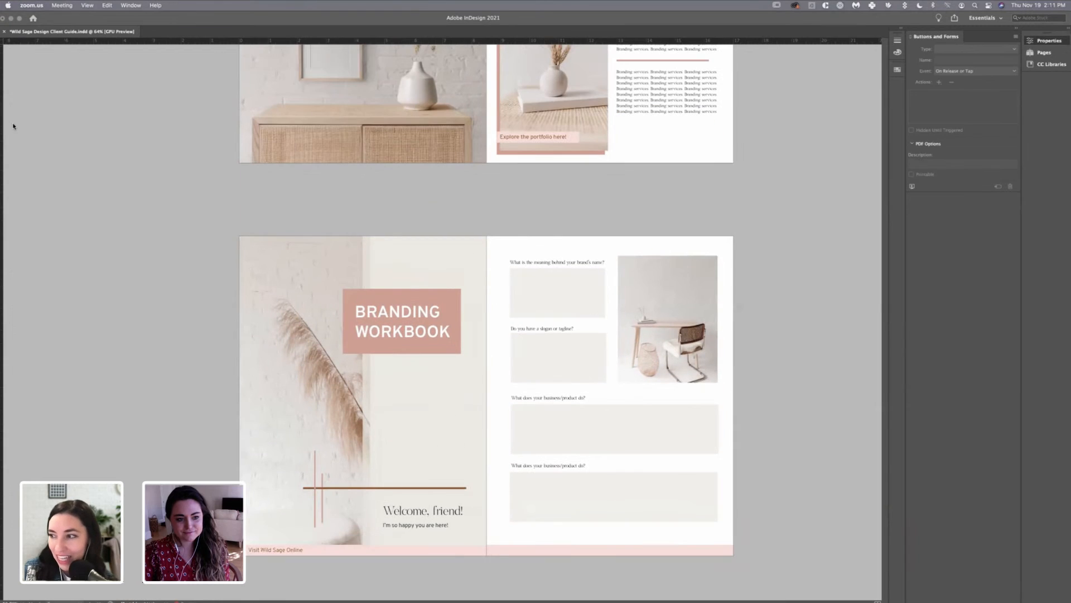
{"action": "left_click", "coordinate": [8, 122]}
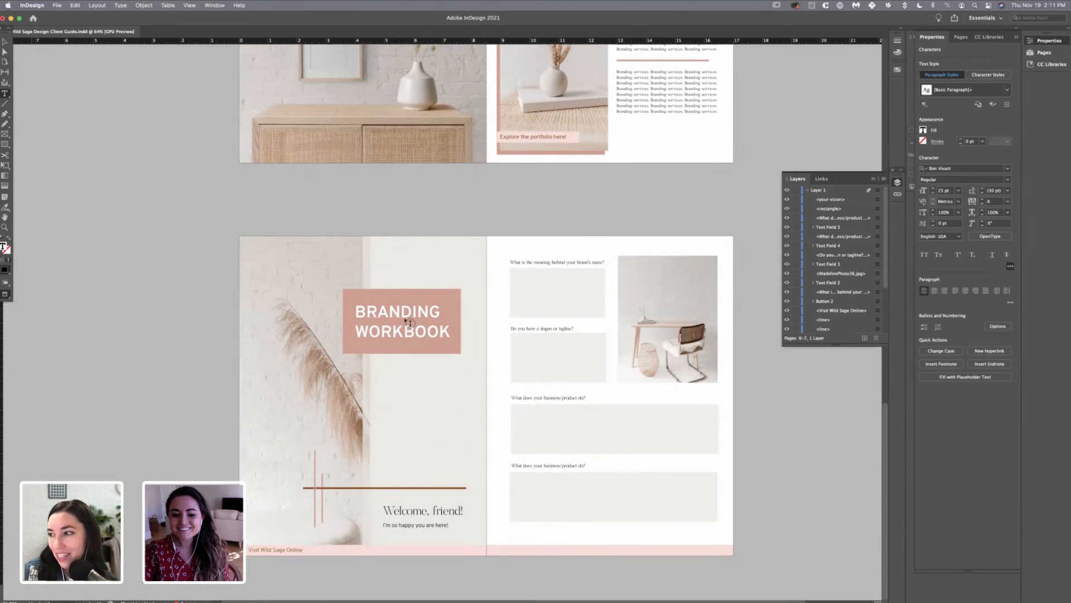
{"action": "key", "text": "Escape"}
{"action": "left_click", "coordinate": [443, 524]}
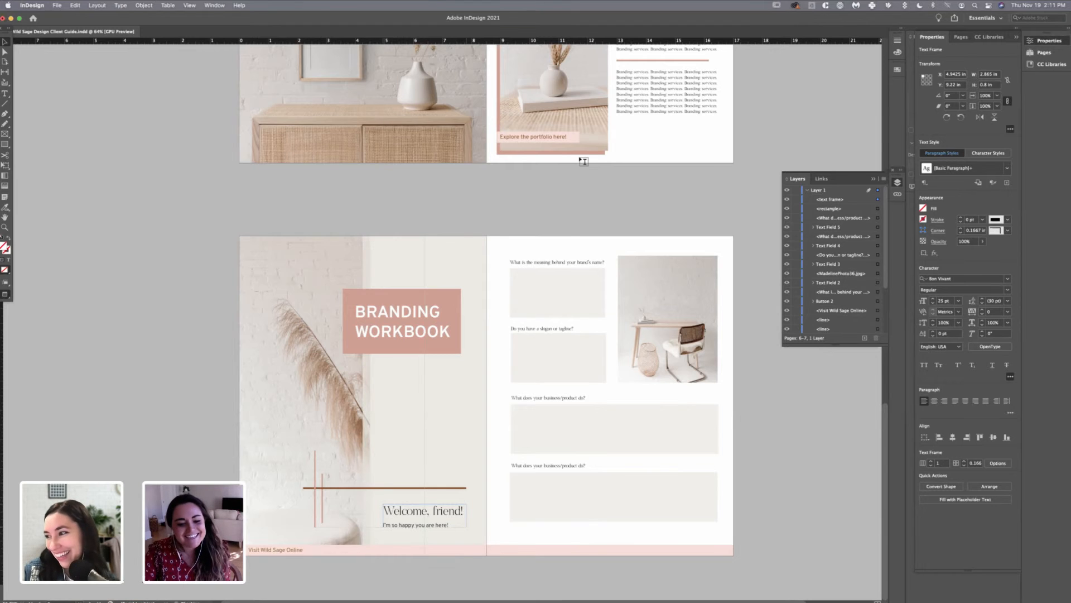
{"action": "left_click_drag", "start_coordinate": [560, 158], "coordinate": [665, 163]}
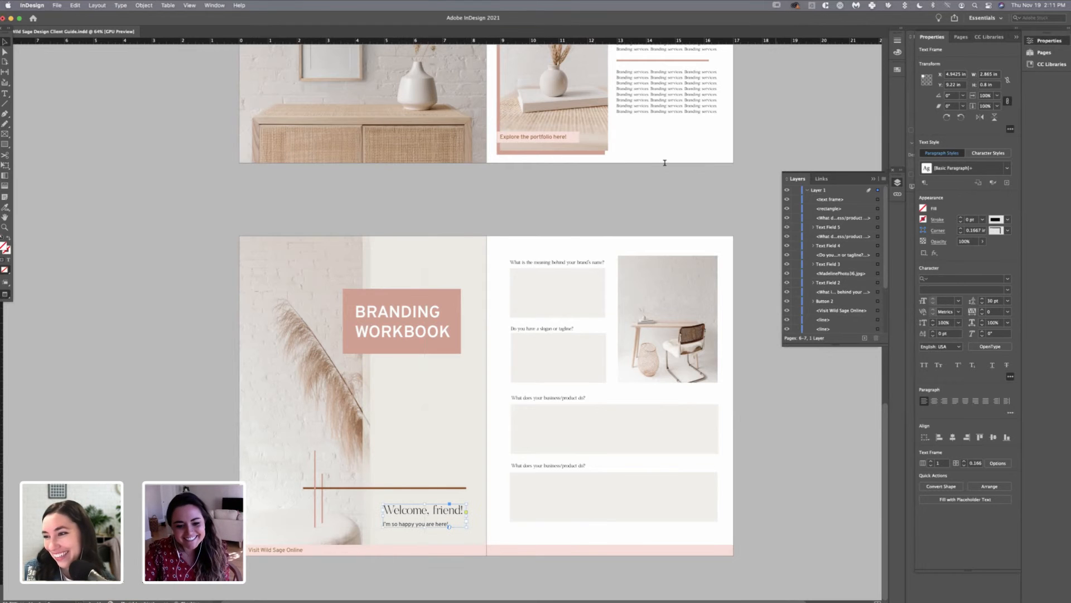
{"action": "key", "text": "super+z"}
- Add two blank pages, 8 and 9, as a new spread after the branding workbook spread
{"action": "scroll", "coordinate": [581, 156], "scroll_direction": "down", "scroll_amount": 3}
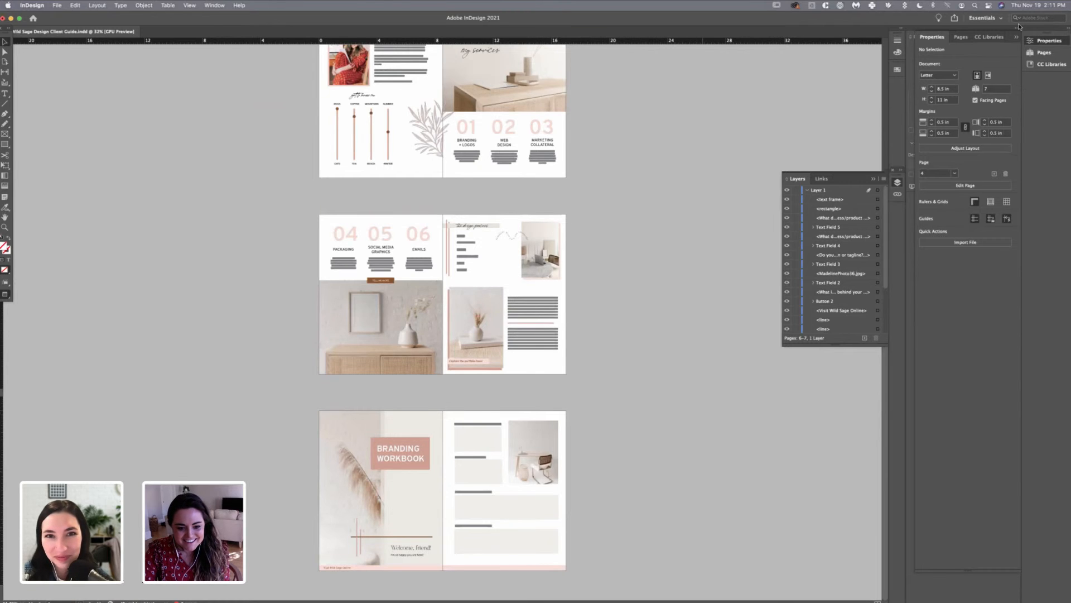
{"action": "scroll", "coordinate": [991, 25], "scroll_direction": "up", "scroll_amount": 3}
{"action": "scroll", "coordinate": [990, 26], "scroll_direction": "down", "scroll_amount": 4}
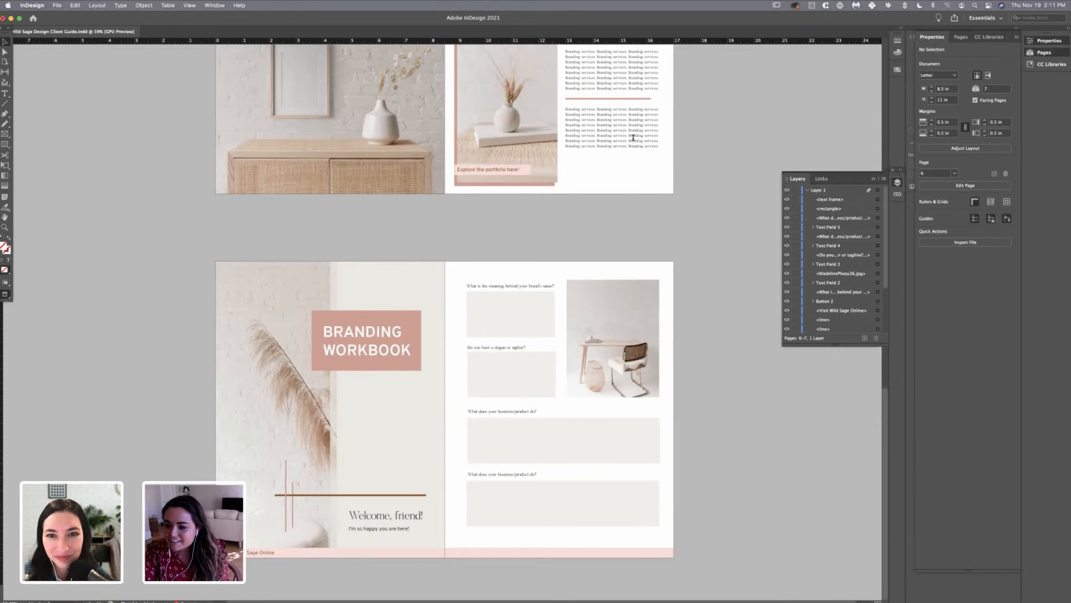
{"action": "left_click", "coordinate": [1044, 53]}
{"action": "key", "text": "super+shift+p"}
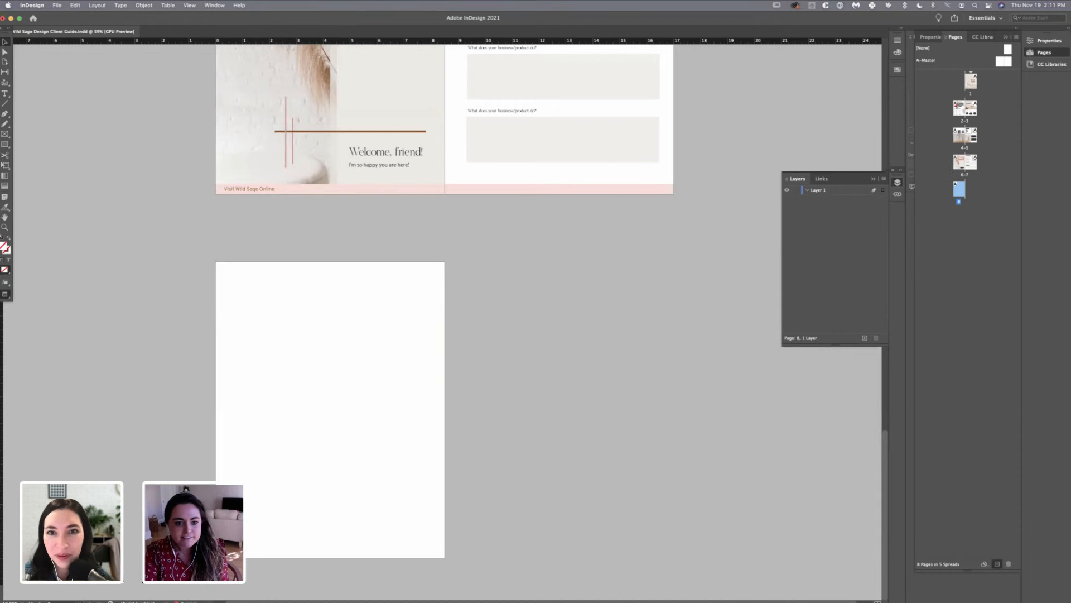
{"action": "left_click", "coordinate": [997, 563]}
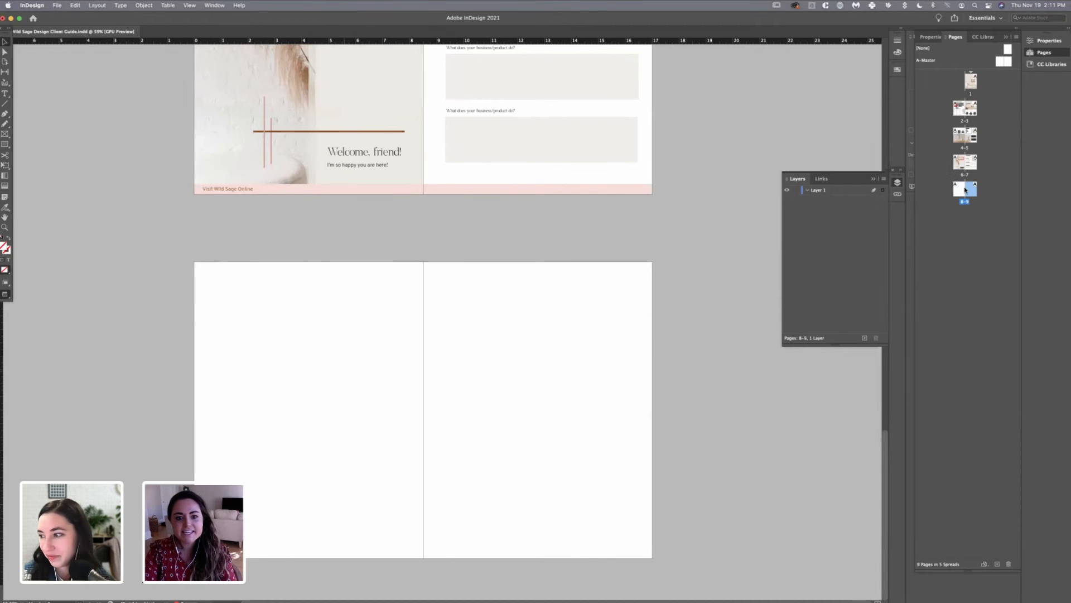
- Copy the pink footer band from the workbook spread and align one copy along the bottom edge of each new page
{"action": "scroll", "coordinate": [863, 215], "scroll_direction": "up", "scroll_amount": 5}
{"action": "scroll", "coordinate": [851, 197], "scroll_direction": "up", "scroll_amount": 4}
{"action": "left_click", "coordinate": [435, 204]}
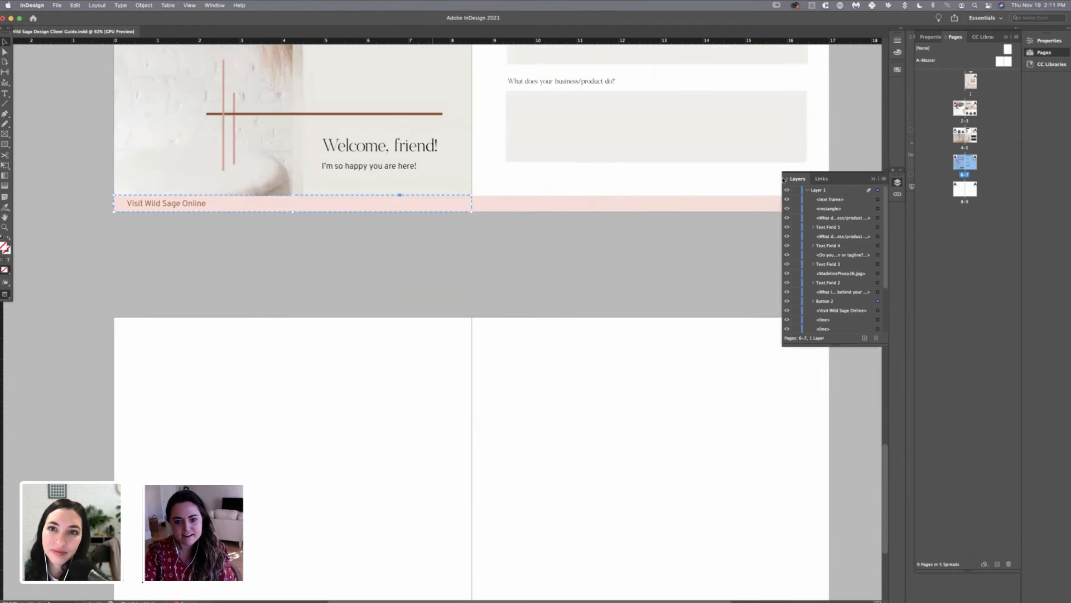
{"action": "left_click", "coordinate": [586, 204]}
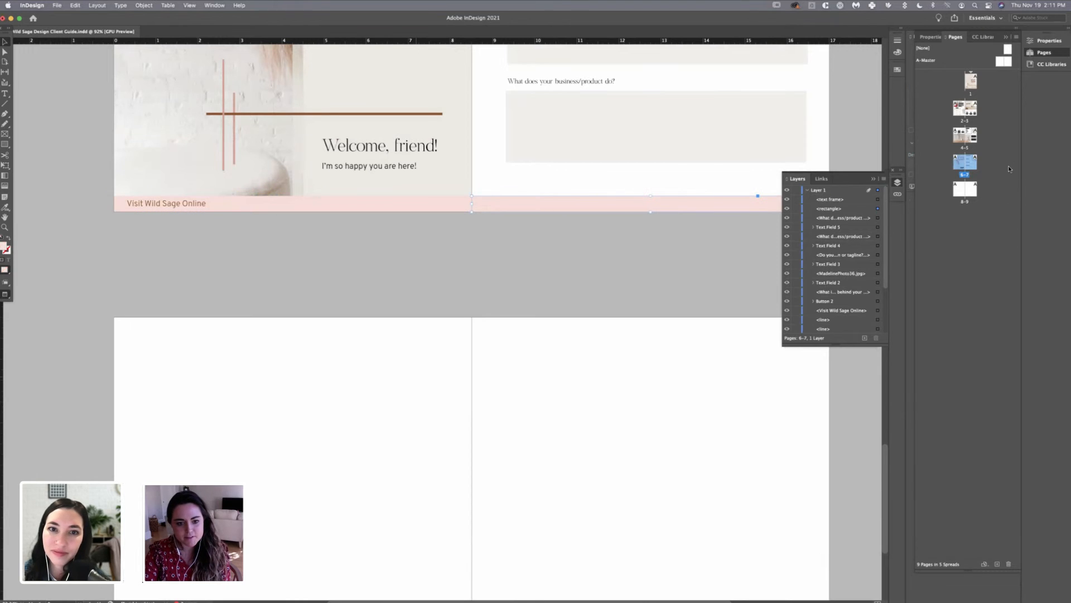
{"action": "double_click", "coordinate": [965, 202]}
{"action": "key", "text": "super+v"}
{"action": "left_click_drag", "start_coordinate": [317, 315], "coordinate": [168, 535]}
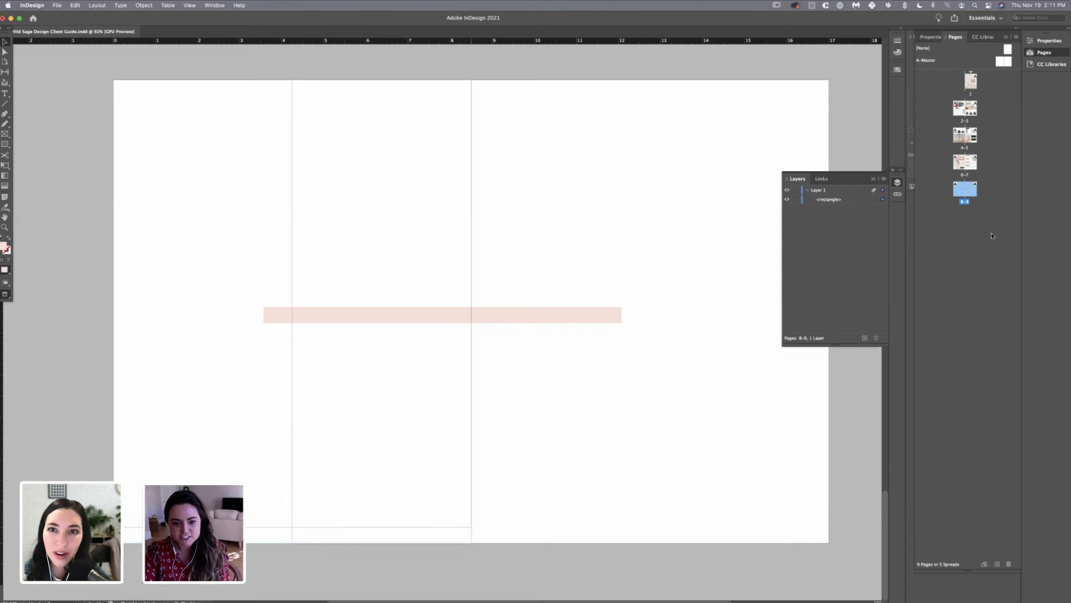
{"action": "key", "text": "super+v"}
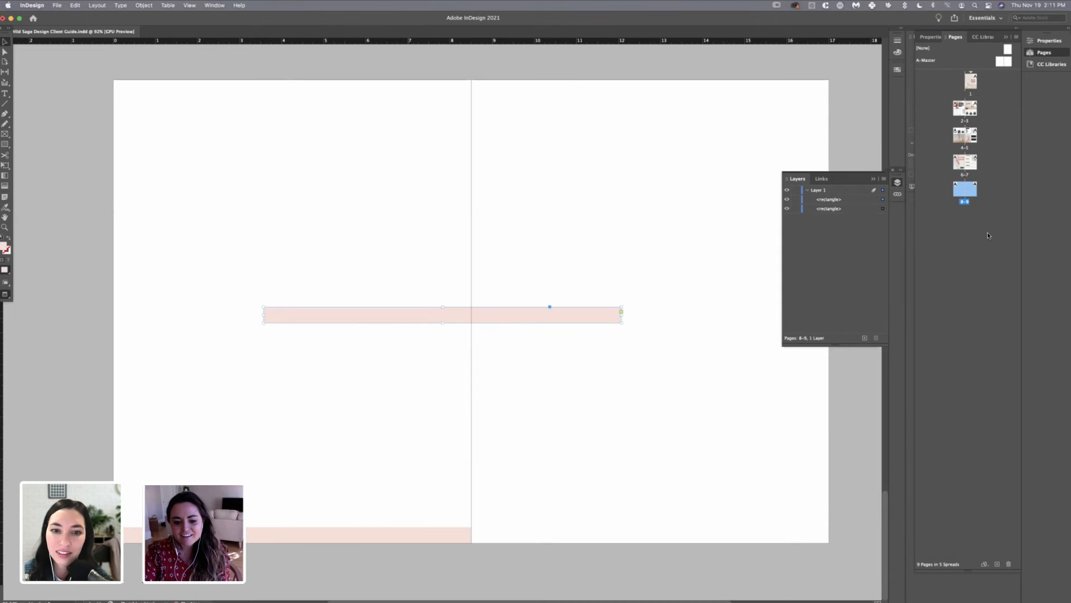
{"action": "left_click_drag", "start_coordinate": [480, 315], "coordinate": [687, 534]}
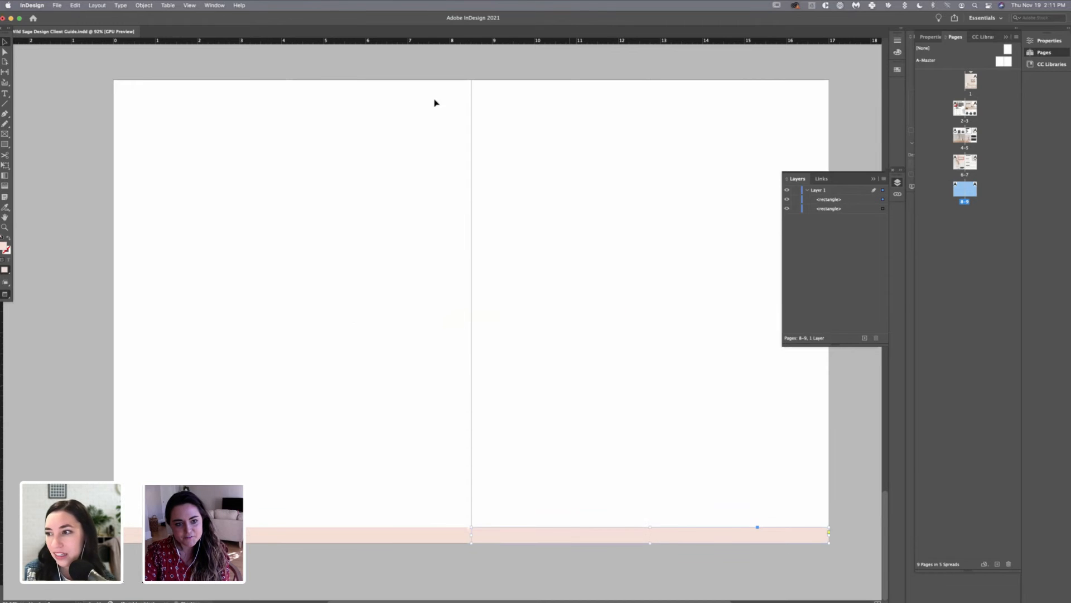
- Hide the floating Layers panel to clear the view of the spreads
{"action": "scroll", "coordinate": [519, 163], "scroll_direction": "up", "scroll_amount": 3}
{"action": "scroll", "coordinate": [525, 163], "scroll_direction": "down", "scroll_amount": 5}
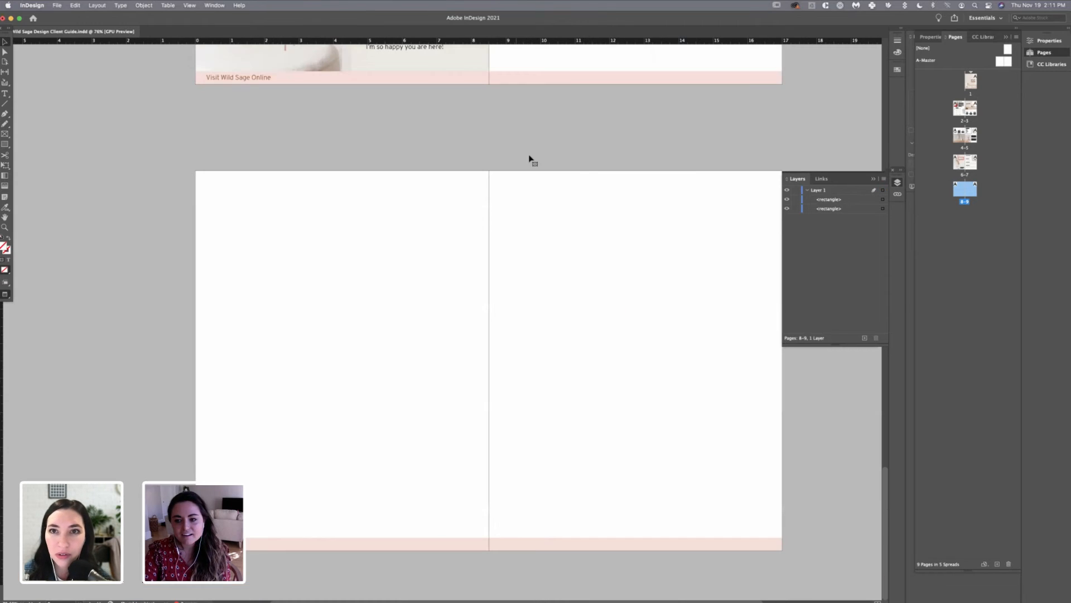
{"action": "key", "text": "t"}
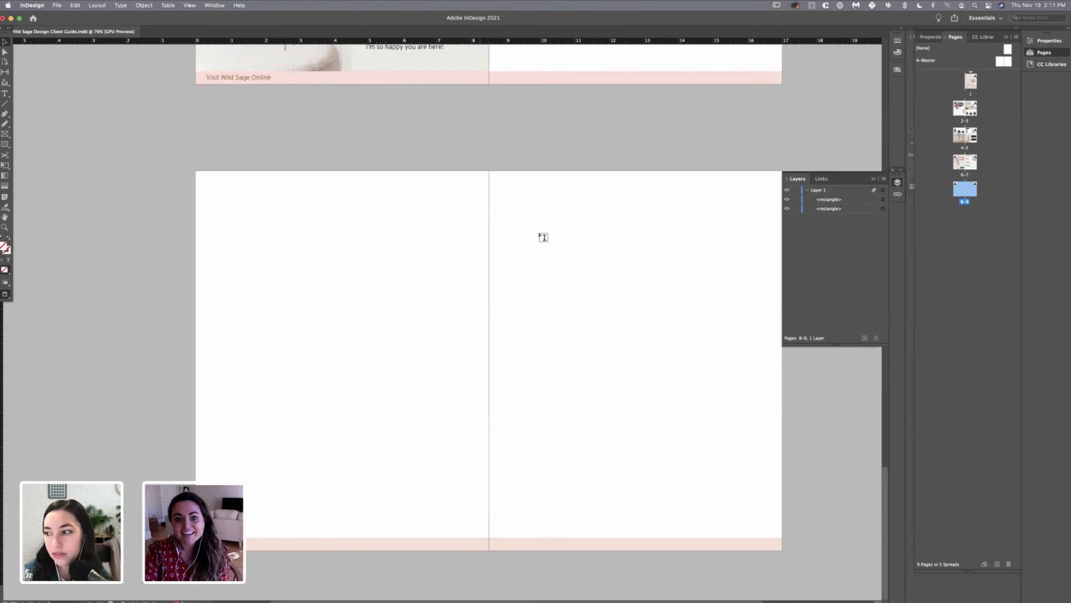
{"action": "scroll", "coordinate": [553, 220], "scroll_direction": "up", "scroll_amount": 4}
{"action": "scroll", "coordinate": [541, 200], "scroll_direction": "up", "scroll_amount": 6}
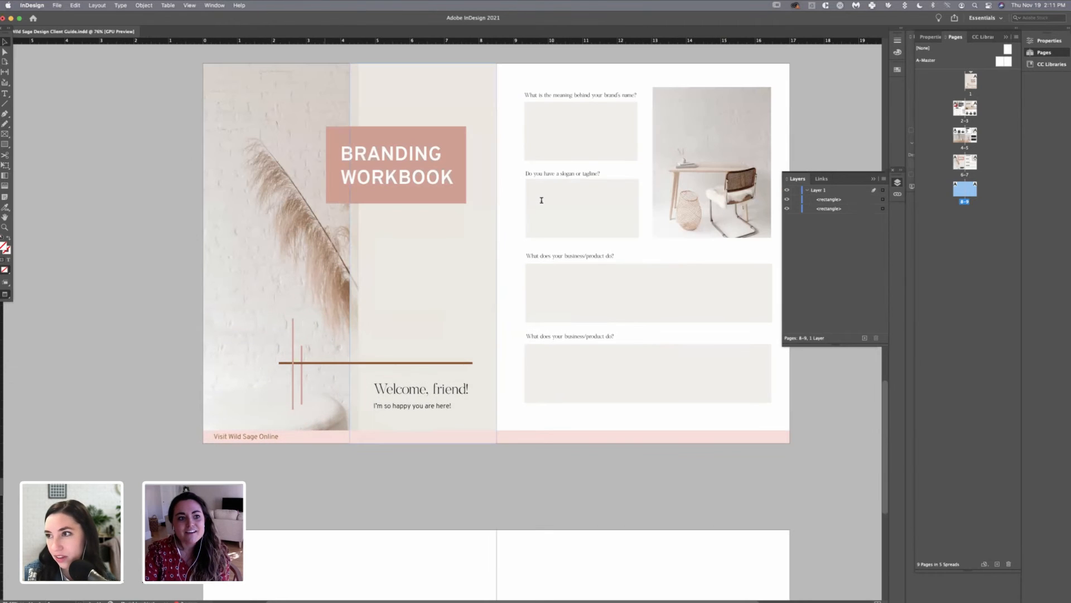
{"action": "left_click", "coordinate": [57, 5]}
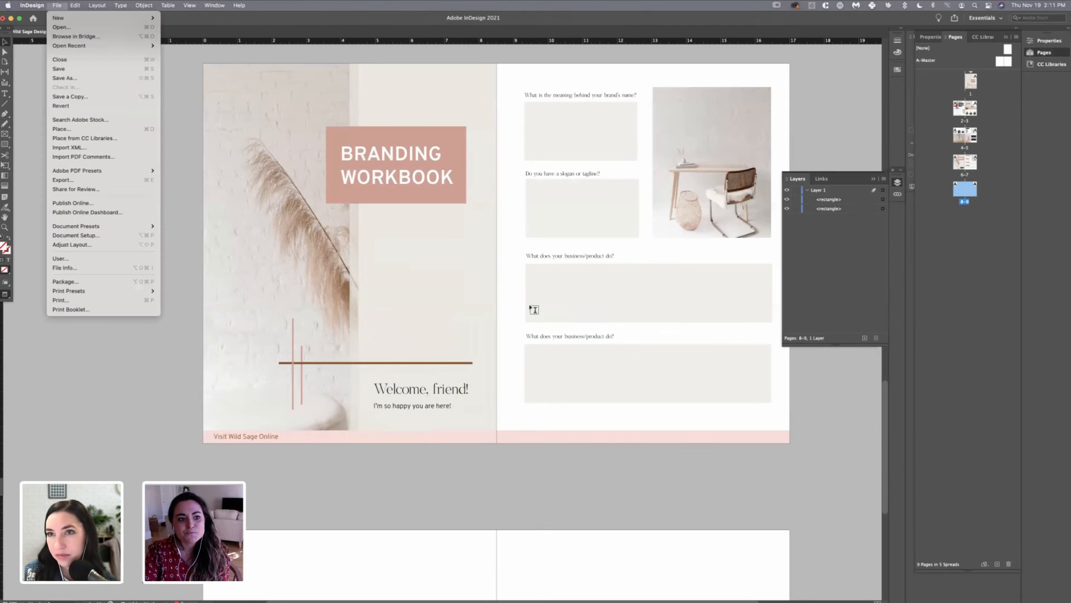
{"action": "left_click", "coordinate": [504, 490]}
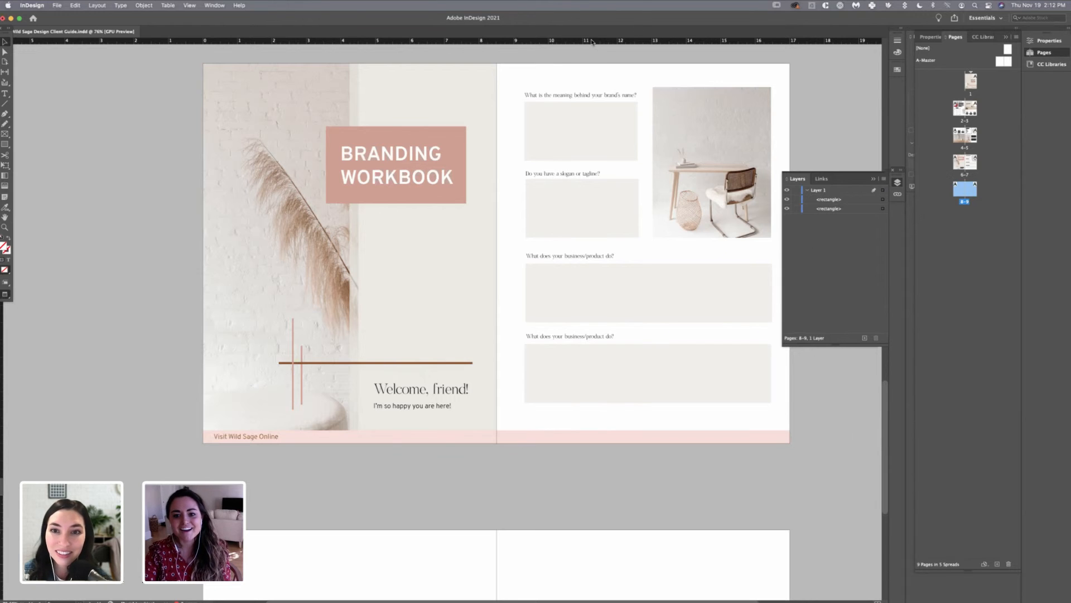
{"action": "key", "text": "F7"}
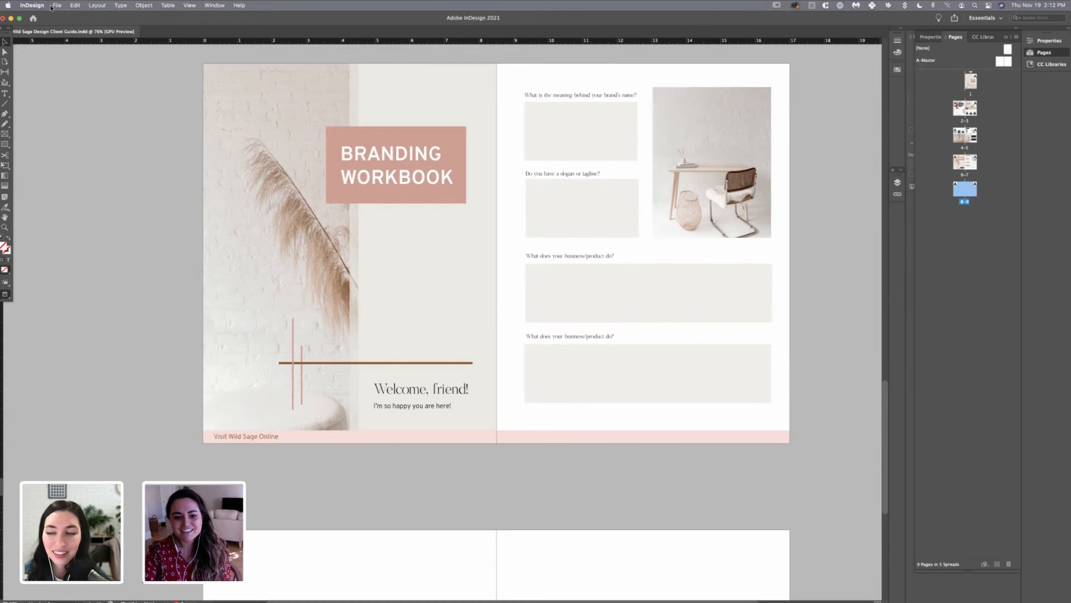
- Review the branding workbook layout against the new blank spread below it
{"action": "scroll", "coordinate": [507, 27], "scroll_direction": "down", "scroll_amount": 5}
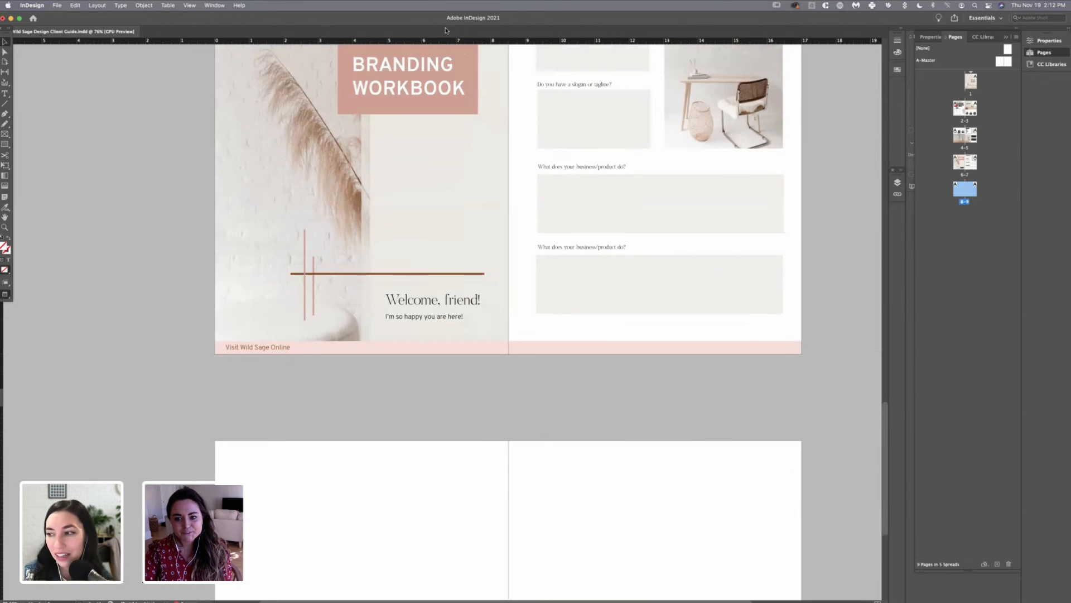
{"action": "scroll", "coordinate": [477, 29], "scroll_direction": "up", "scroll_amount": 3}
{"action": "scroll", "coordinate": [477, 29], "scroll_direction": "left", "scroll_amount": 2}
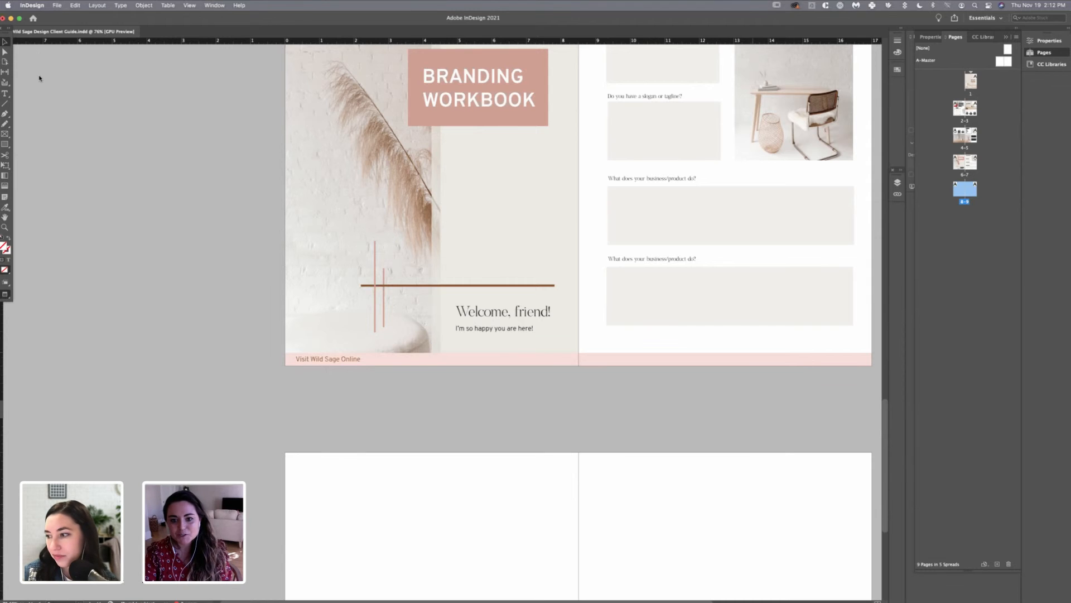
{"action": "scroll", "coordinate": [505, 273], "scroll_direction": "up", "scroll_amount": 3}
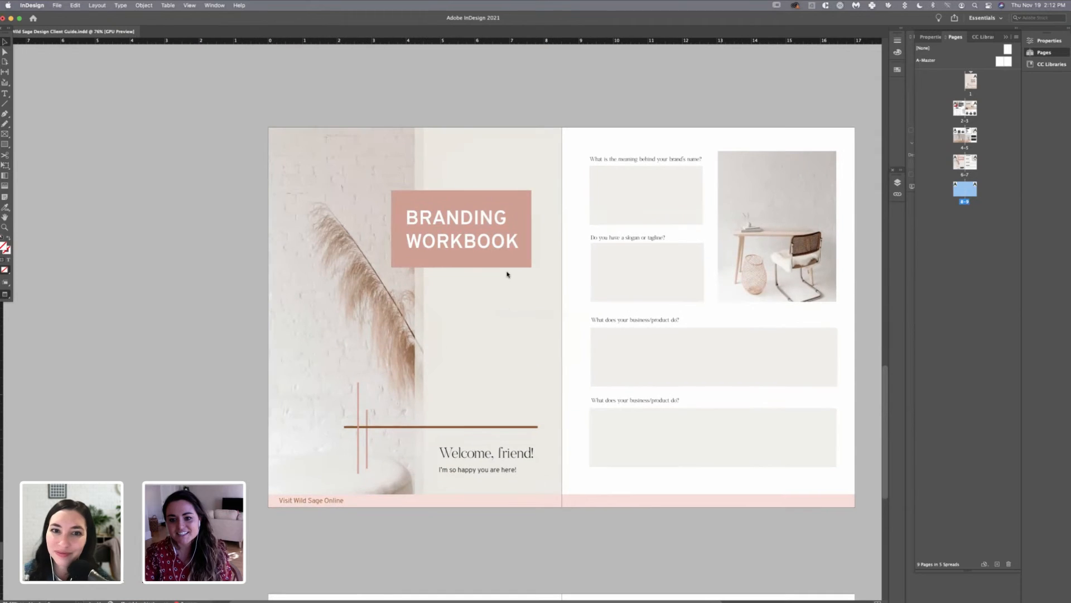
{"action": "scroll", "coordinate": [625, 314], "scroll_direction": "down", "scroll_amount": 1}
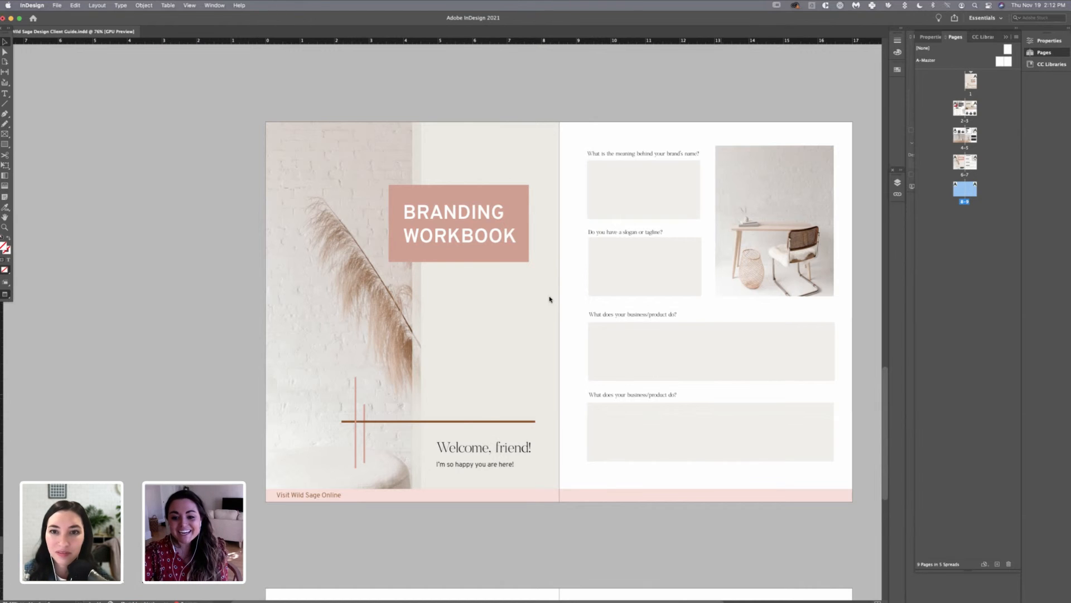
{"action": "scroll", "coordinate": [672, 409], "scroll_direction": "down", "scroll_amount": 10}
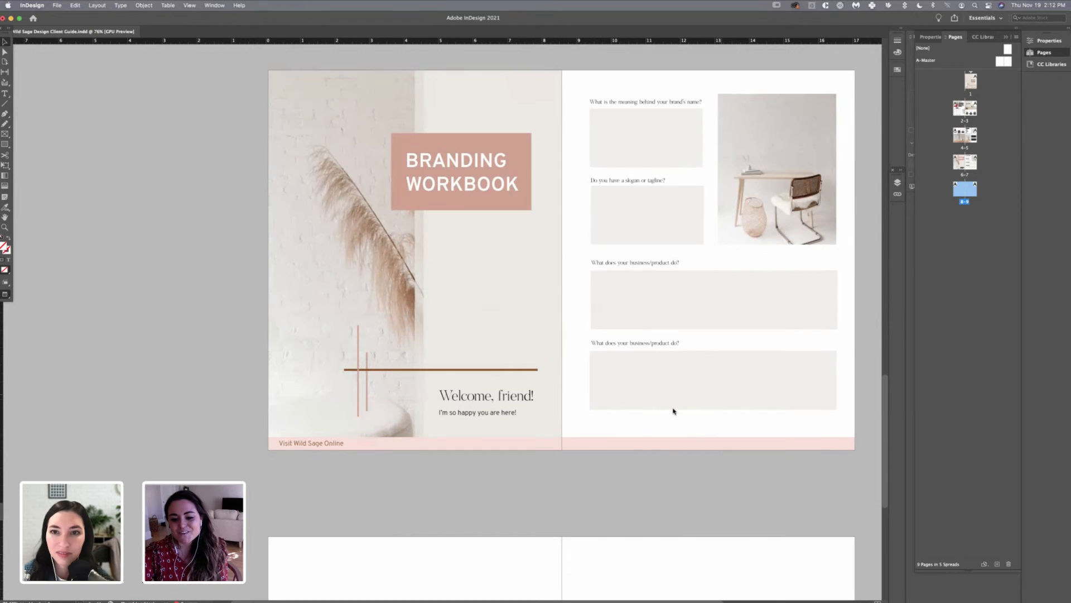
{"action": "scroll", "coordinate": [661, 264], "scroll_direction": "left", "scroll_amount": 1}
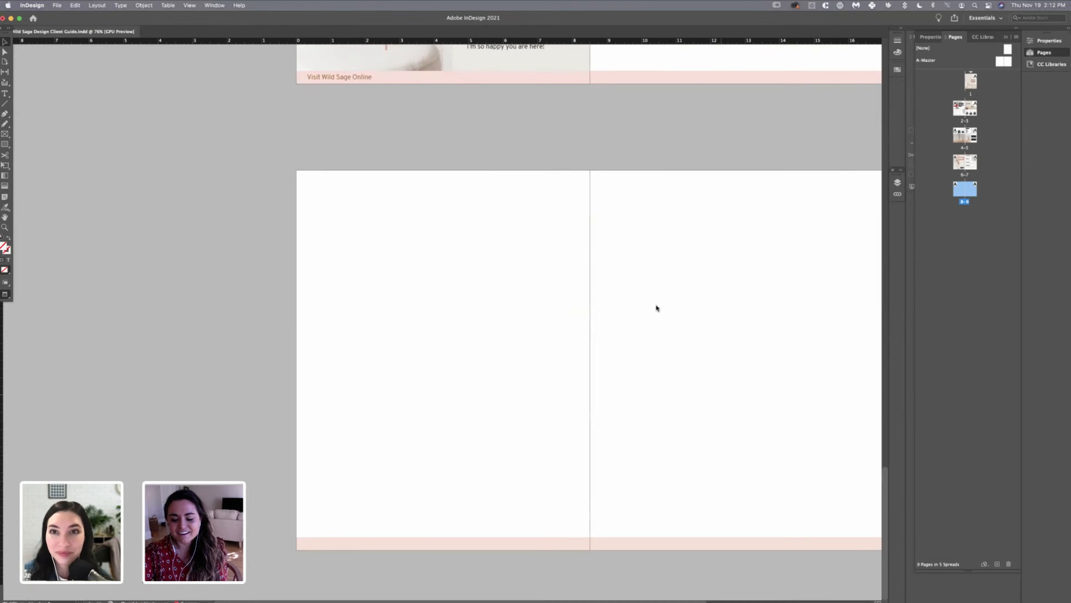
{"action": "scroll", "coordinate": [656, 313], "scroll_direction": "up", "scroll_amount": 2}
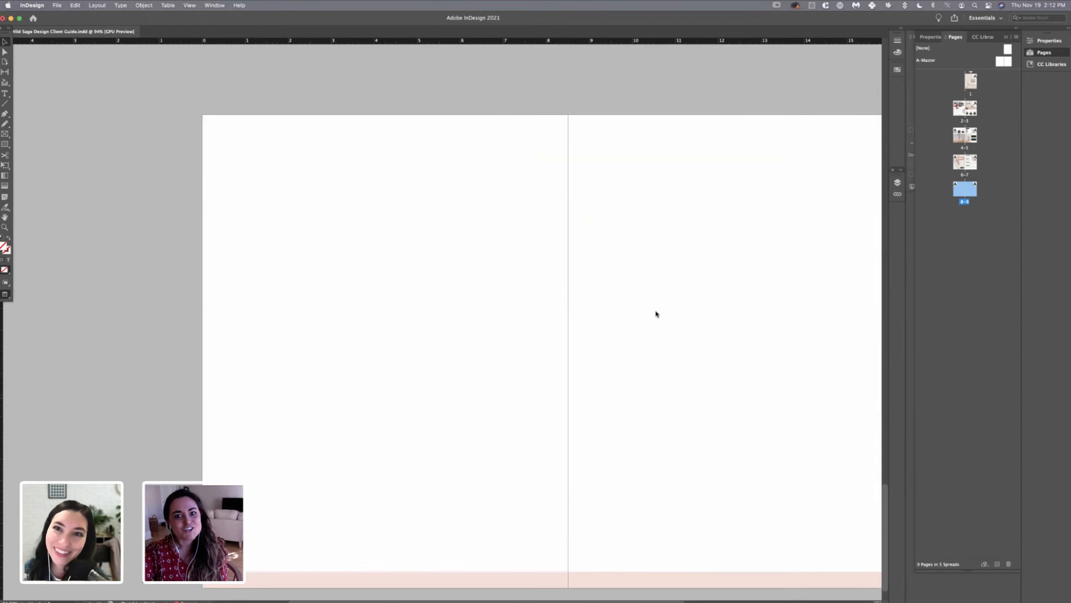
{"action": "scroll", "coordinate": [656, 314], "scroll_direction": "down", "scroll_amount": 2}
- Copy a half-width text field from the workbook spread and place it near the top of page 8, beside the spine
{"action": "scroll", "coordinate": [644, 327], "scroll_direction": "up", "scroll_amount": 5}
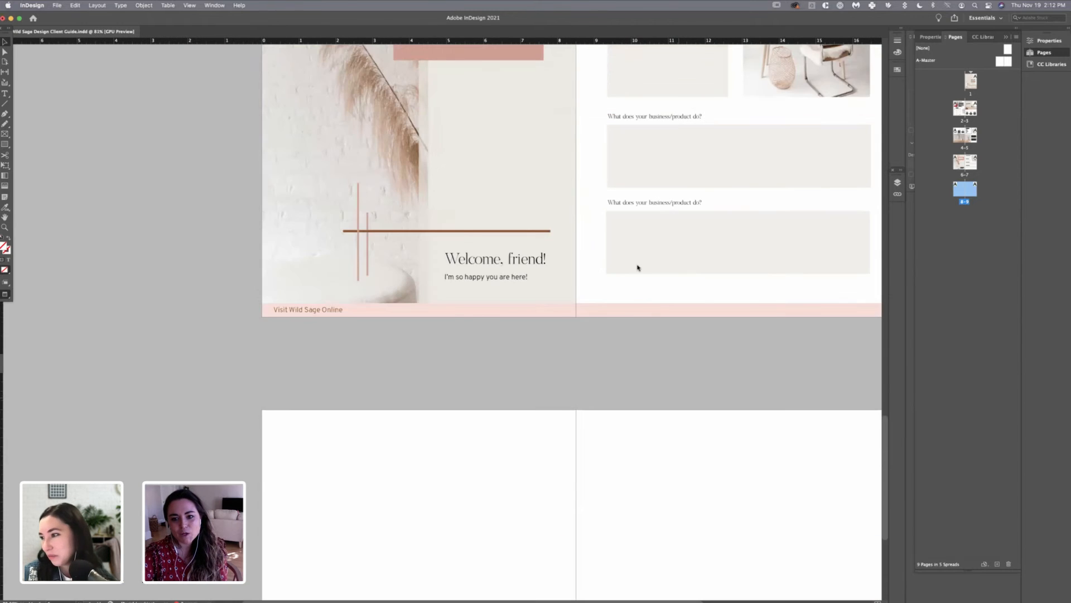
{"action": "scroll", "coordinate": [637, 268], "scroll_direction": "up", "scroll_amount": 5}
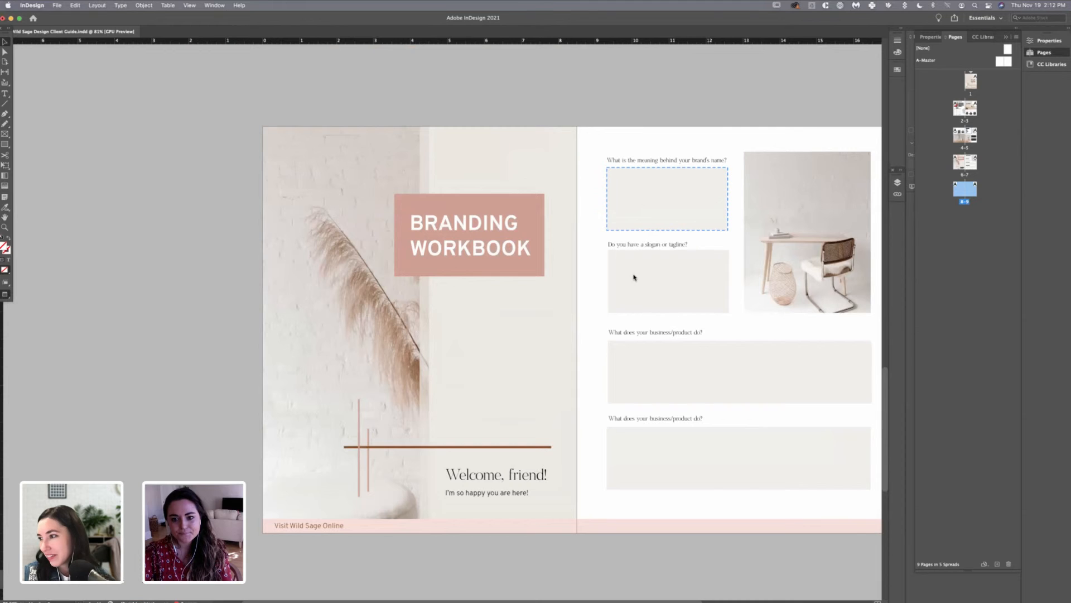
{"action": "left_click", "coordinate": [634, 279]}
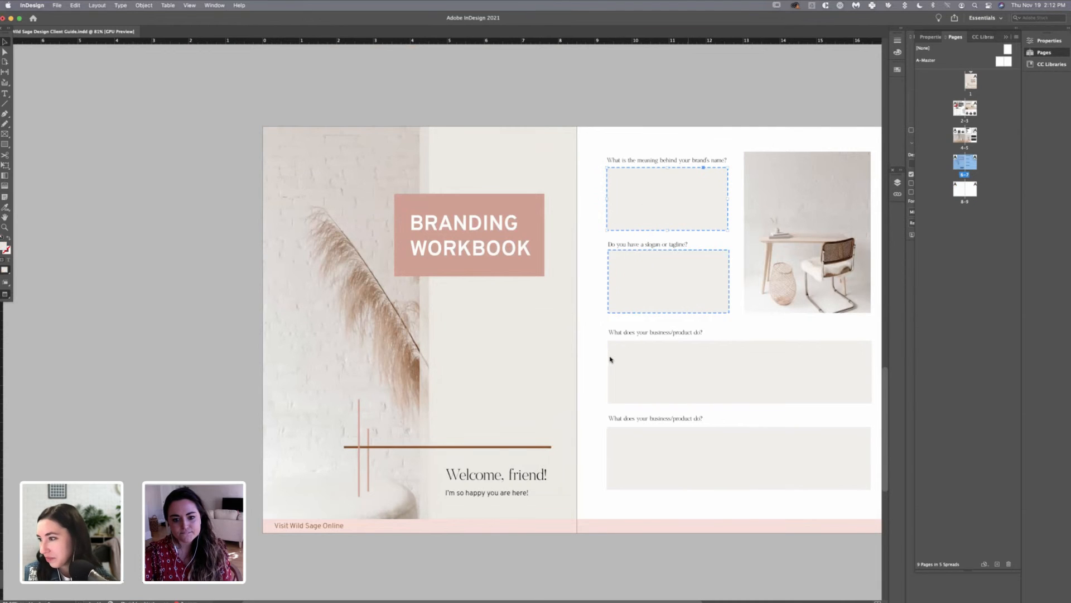
{"action": "scroll", "coordinate": [610, 359], "scroll_direction": "down", "scroll_amount": 8}
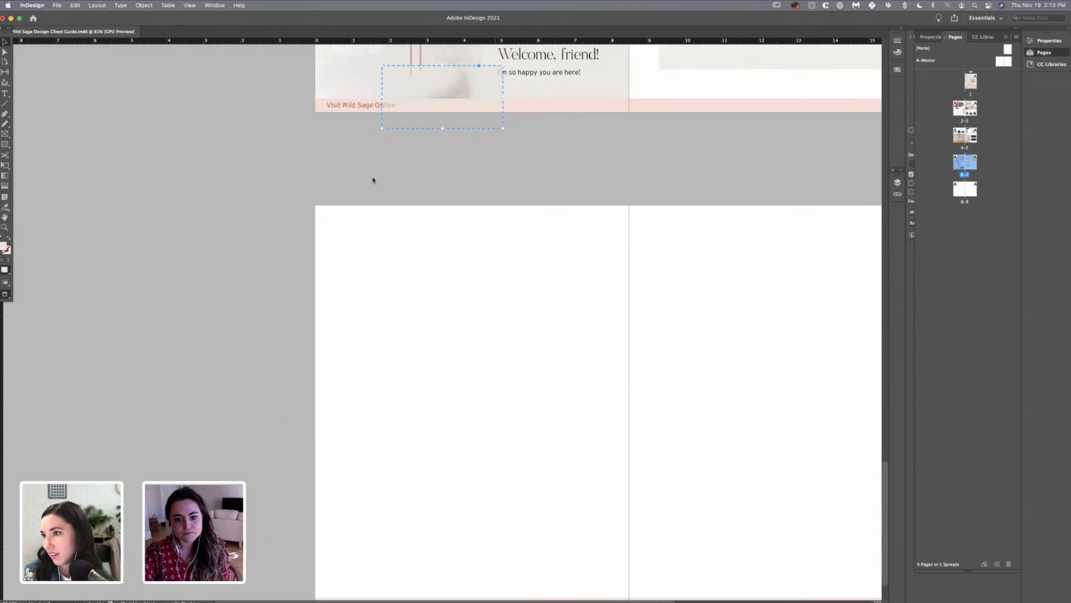
{"action": "left_click_drag", "start_coordinate": [415, 123], "coordinate": [519, 308]}
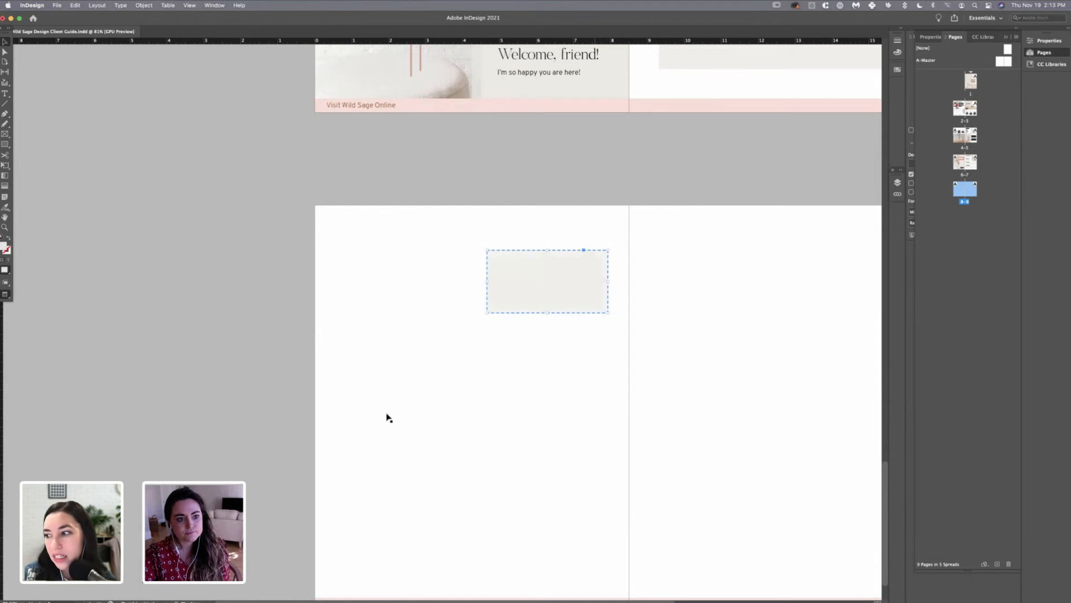
- Place MadelinePhoto16.jpg from the Madeline folder on page 8, below the text field, with nothing selected beforehand
{"action": "left_click", "coordinate": [415, 483]}
{"action": "left_click", "coordinate": [57, 5]}
{"action": "key", "text": "Up"}
{"action": "key", "text": "Up"}
{"action": "key", "text": "Up"}
{"action": "key", "text": "Up"}
{"action": "key", "text": "Up"}
{"action": "key", "text": "Up"}
{"action": "key", "text": "Up"}
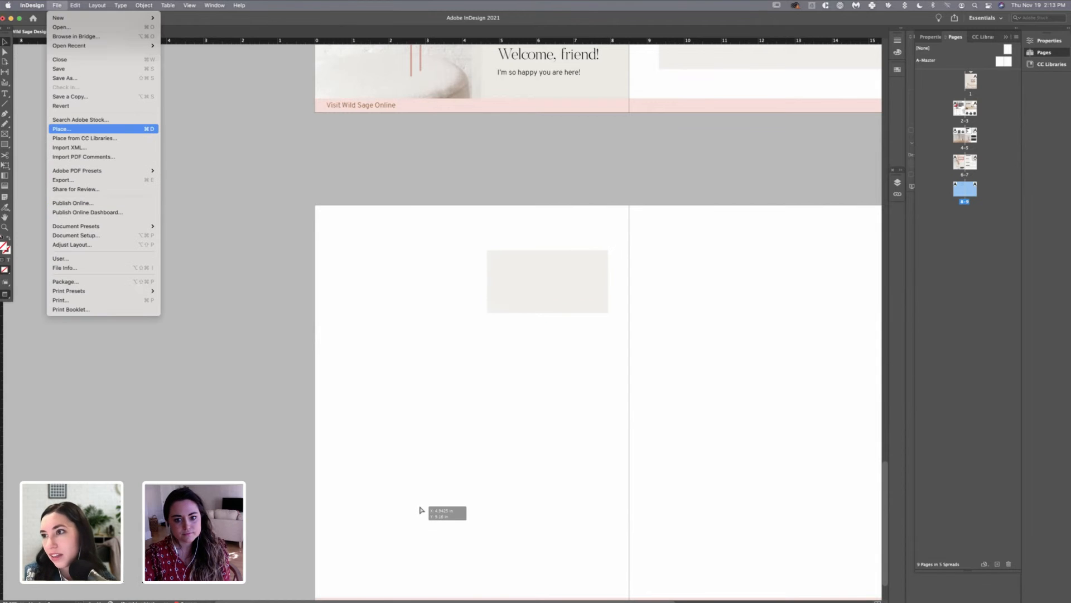
{"action": "key", "text": "Return"}
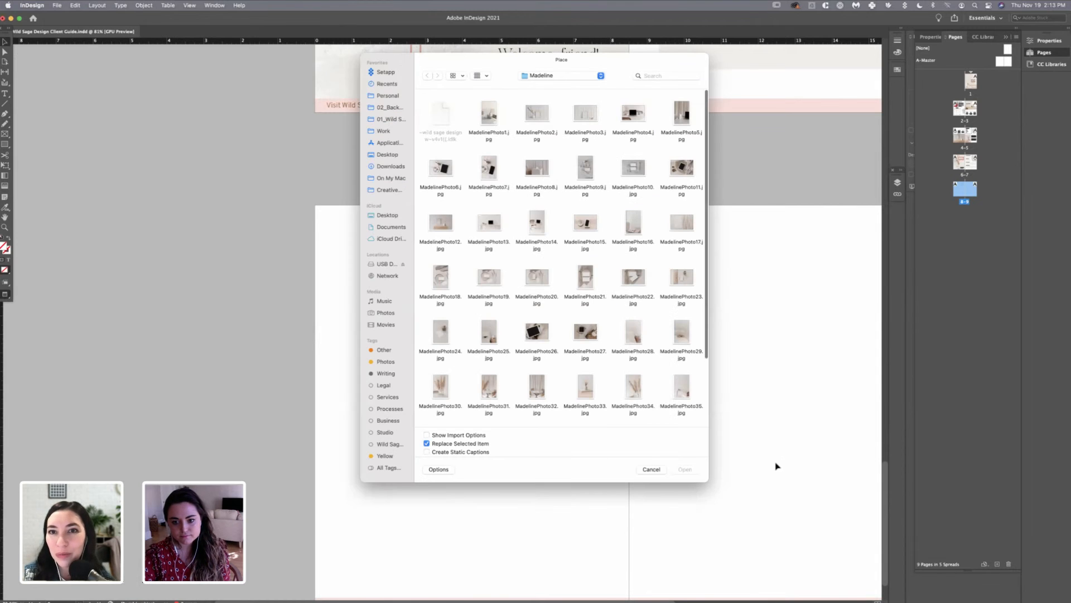
{"action": "scroll", "coordinate": [704, 467], "scroll_direction": "down", "scroll_amount": 2}
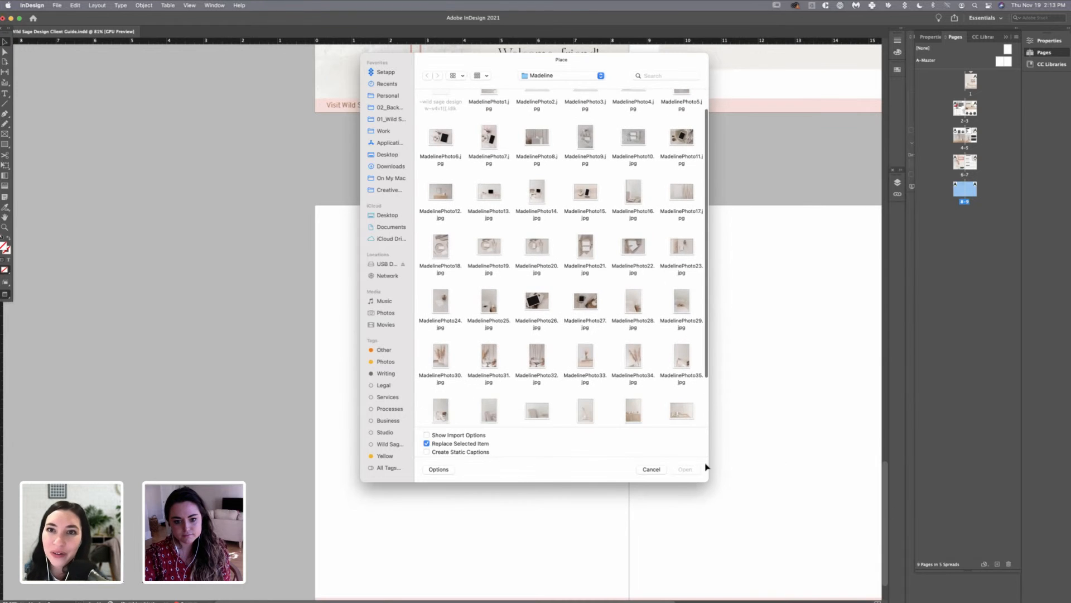
{"action": "scroll", "coordinate": [561, 257], "scroll_direction": "down", "scroll_amount": 2}
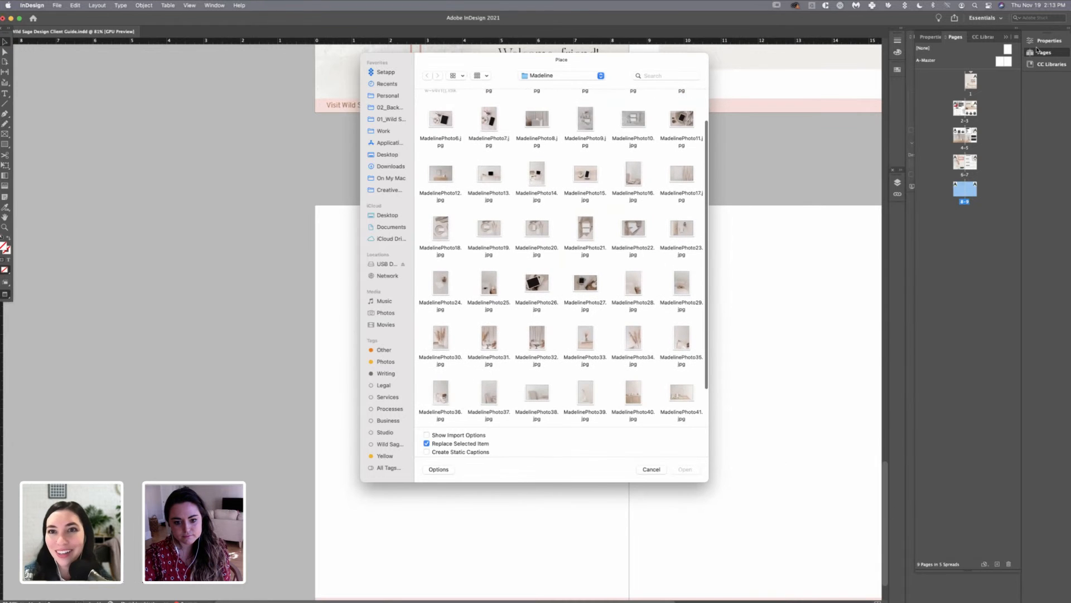
{"action": "scroll", "coordinate": [562, 256], "scroll_direction": "down", "scroll_amount": 2}
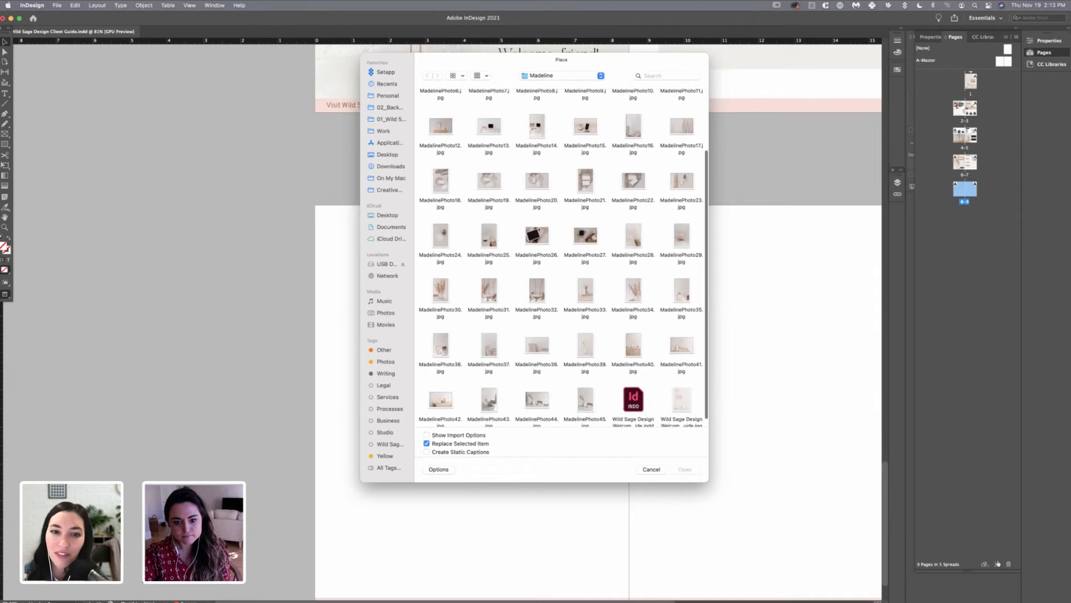
{"action": "scroll", "coordinate": [561, 257], "scroll_direction": "down", "scroll_amount": 1}
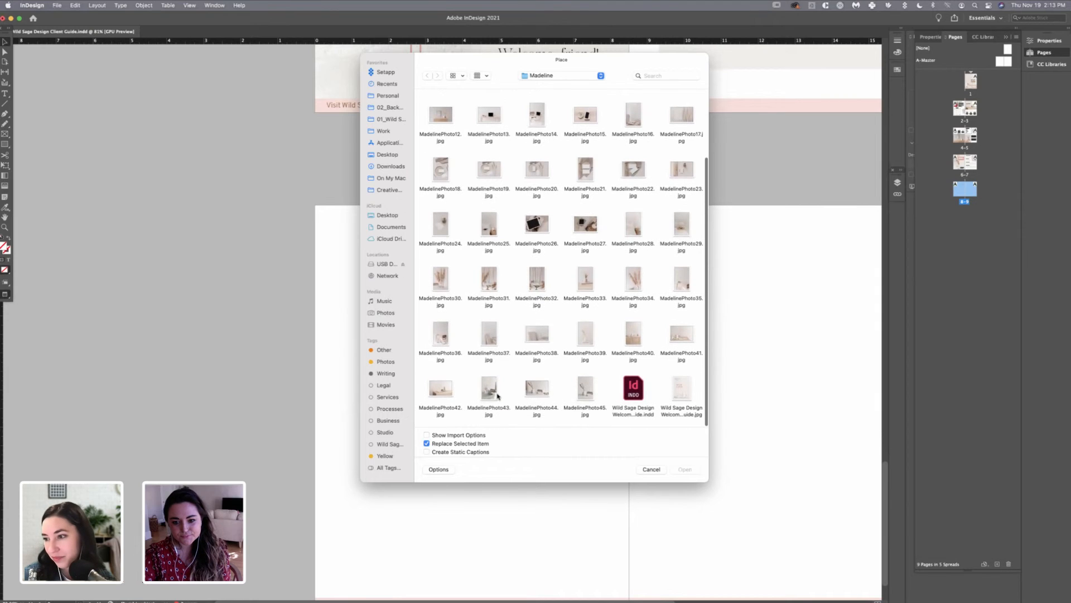
{"action": "left_click", "coordinate": [586, 389]}
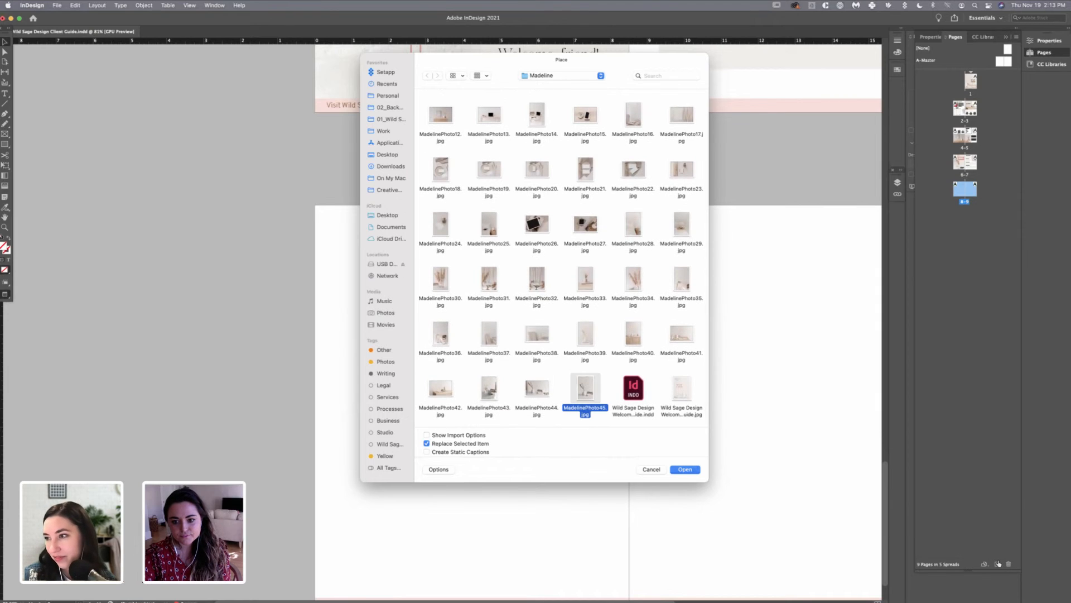
{"action": "scroll", "coordinate": [354, 363], "scroll_direction": "up", "scroll_amount": 3}
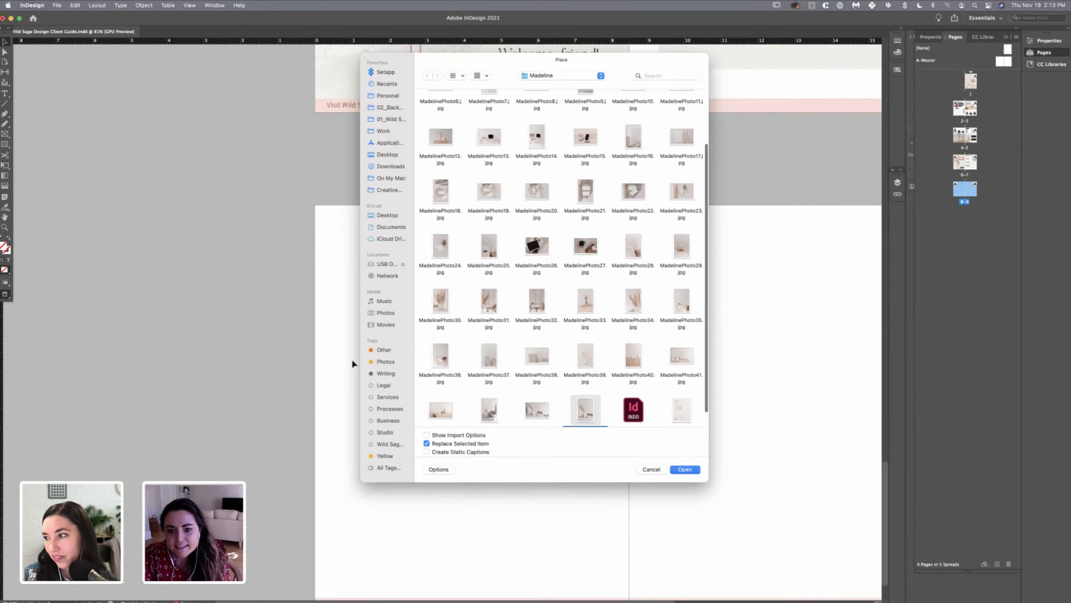
{"action": "scroll", "coordinate": [502, 210], "scroll_direction": "up", "scroll_amount": 2}
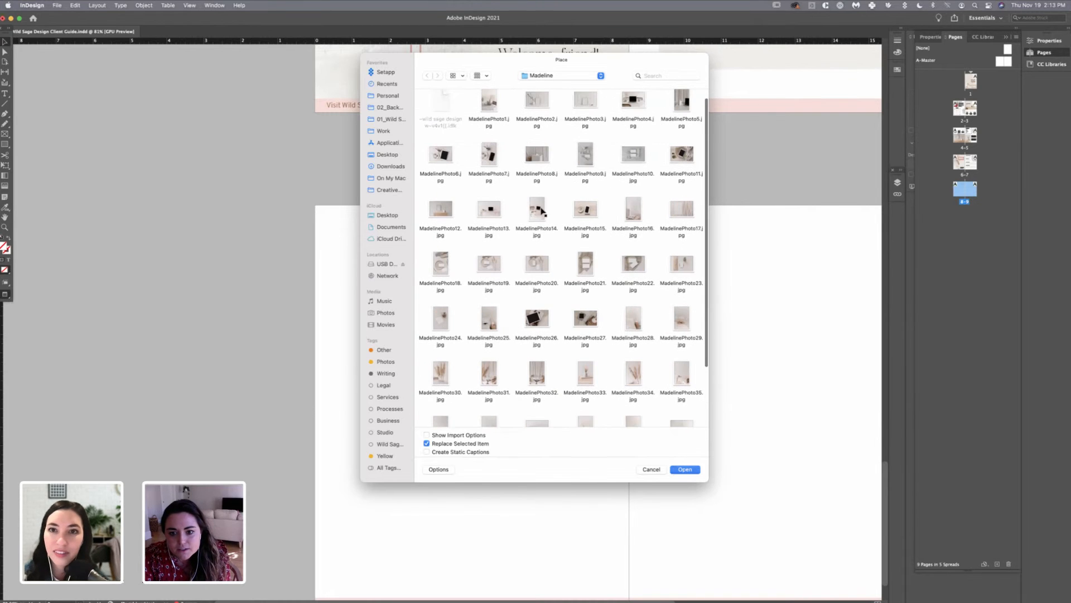
{"action": "left_click", "coordinate": [634, 223]}
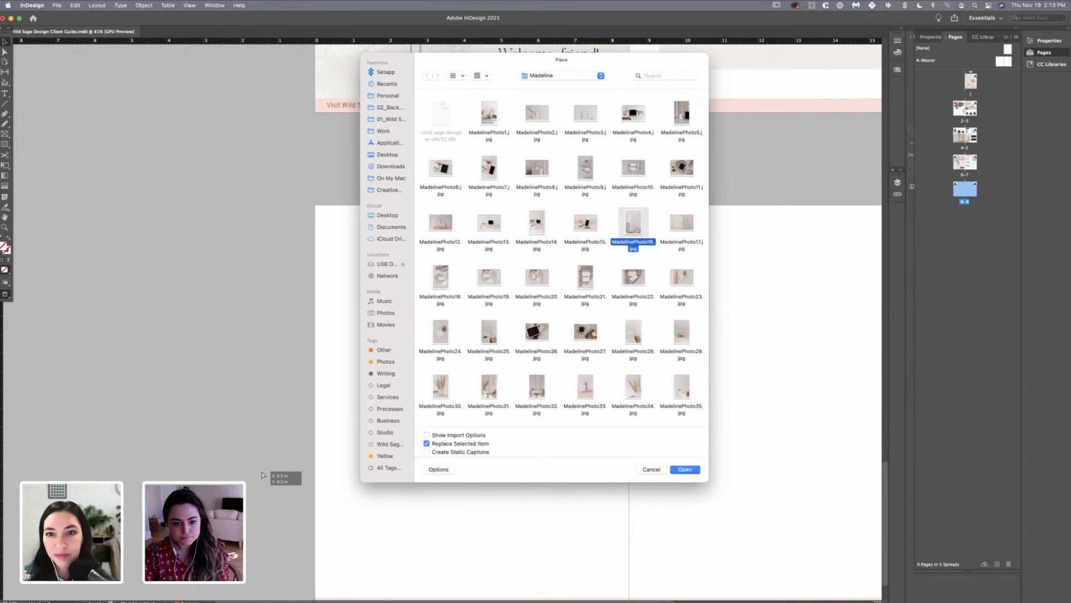
{"action": "key", "text": "Return"}
{"action": "left_click", "coordinate": [406, 404]}
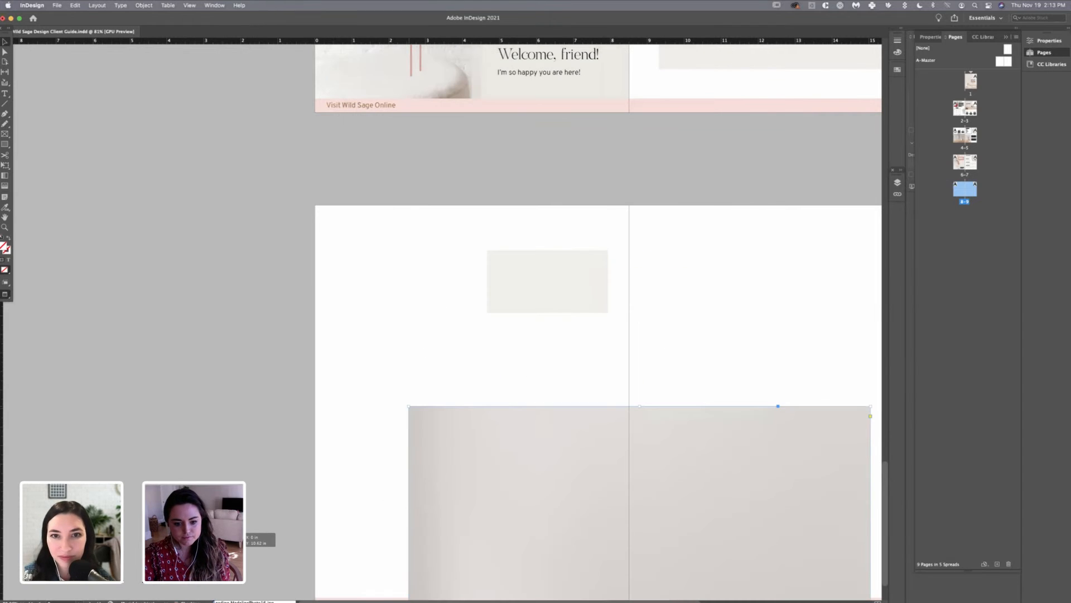
- Crop the oversized photo's frame to about 4.29 by 4.32 in and position it in the middle of page 8
{"action": "scroll", "coordinate": [332, 428], "scroll_direction": "down", "scroll_amount": 10}
{"action": "left_click_drag", "start_coordinate": [438, 308], "coordinate": [432, 325]}
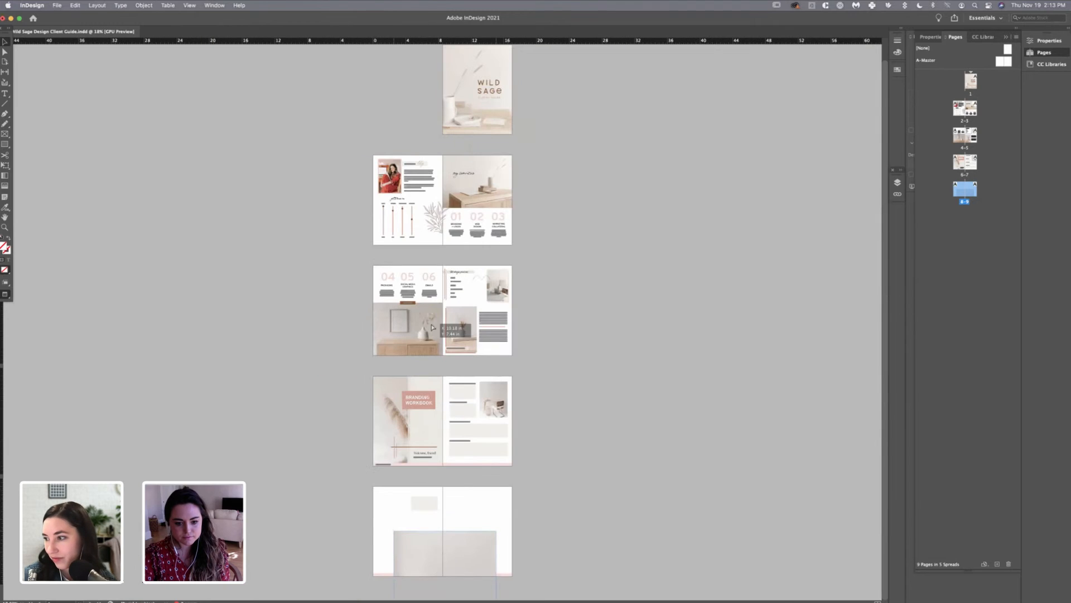
{"action": "left_click_drag", "start_coordinate": [729, 476], "coordinate": [617, 546]}
{"action": "left_click_drag", "start_coordinate": [404, 561], "coordinate": [403, 532]}
- Set the page 8 photo frame's width to 3.43 in to match the chair photo on page 7
{"action": "scroll", "coordinate": [88, 149], "scroll_direction": "up", "scroll_amount": 5}
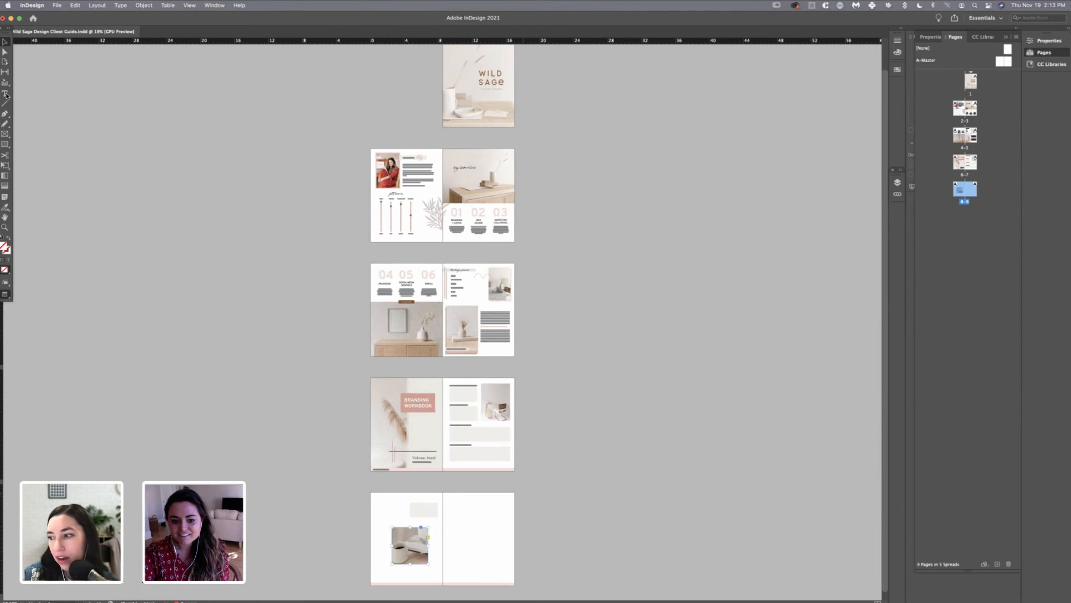
{"action": "scroll", "coordinate": [88, 148], "scroll_direction": "down", "scroll_amount": 5}
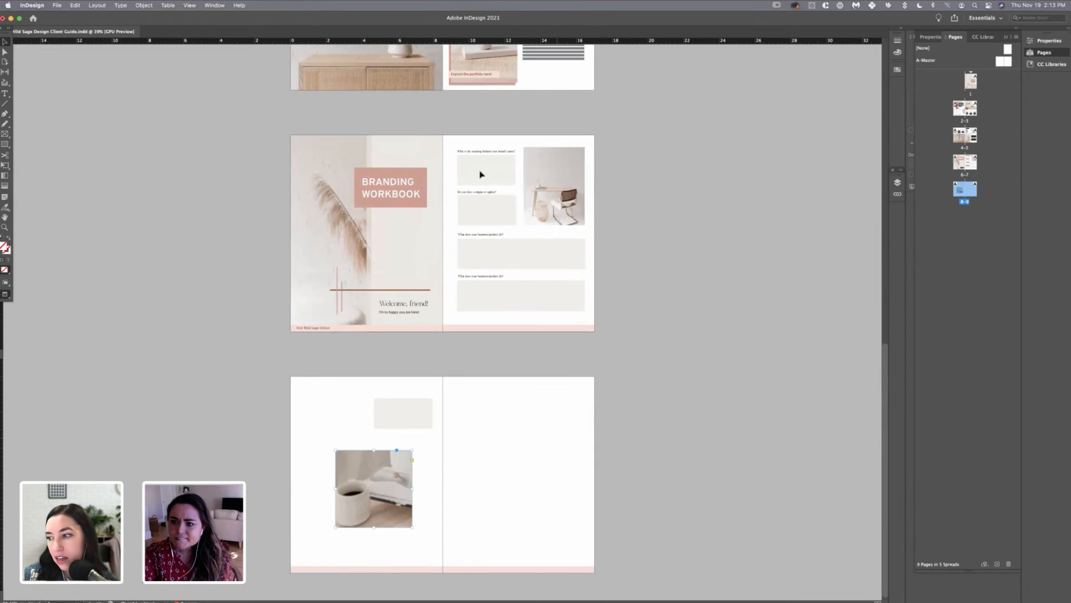
{"action": "left_click", "coordinate": [541, 149]}
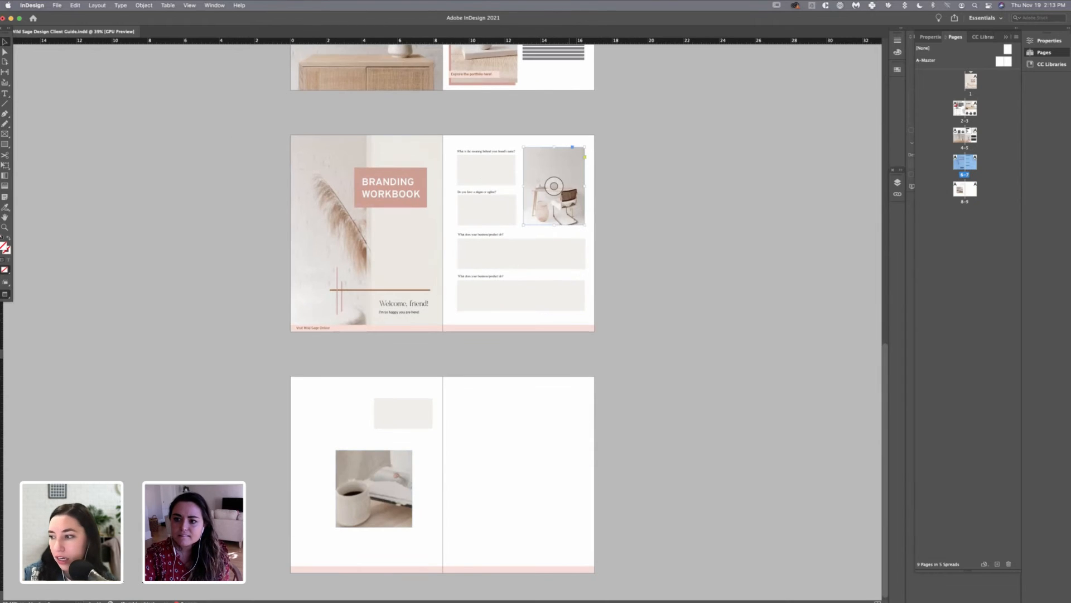
{"action": "left_click", "coordinate": [930, 37]}
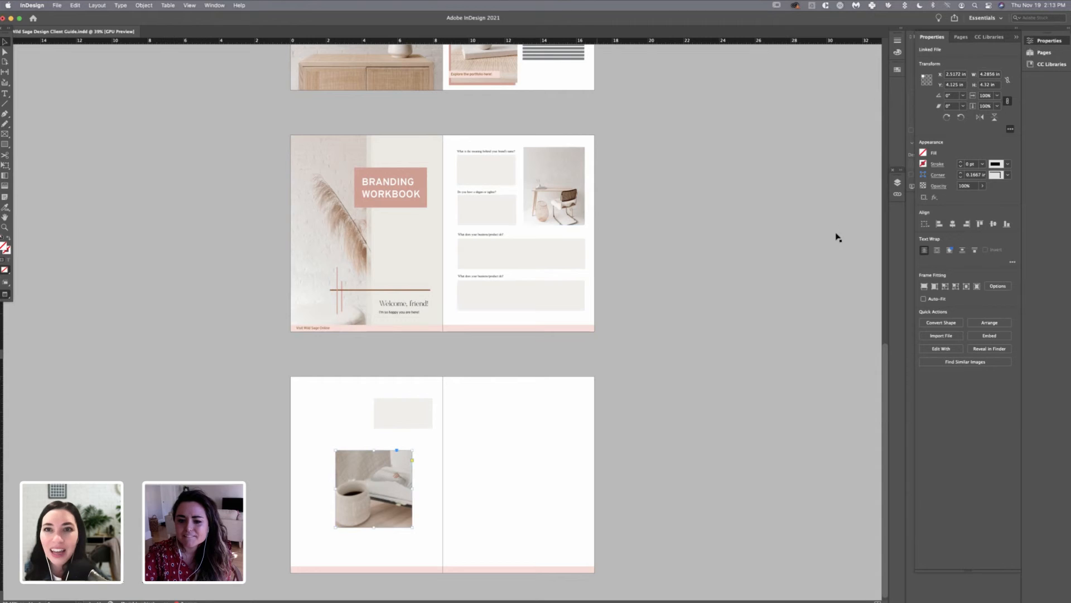
{"action": "key", "text": "shift+Escape"}
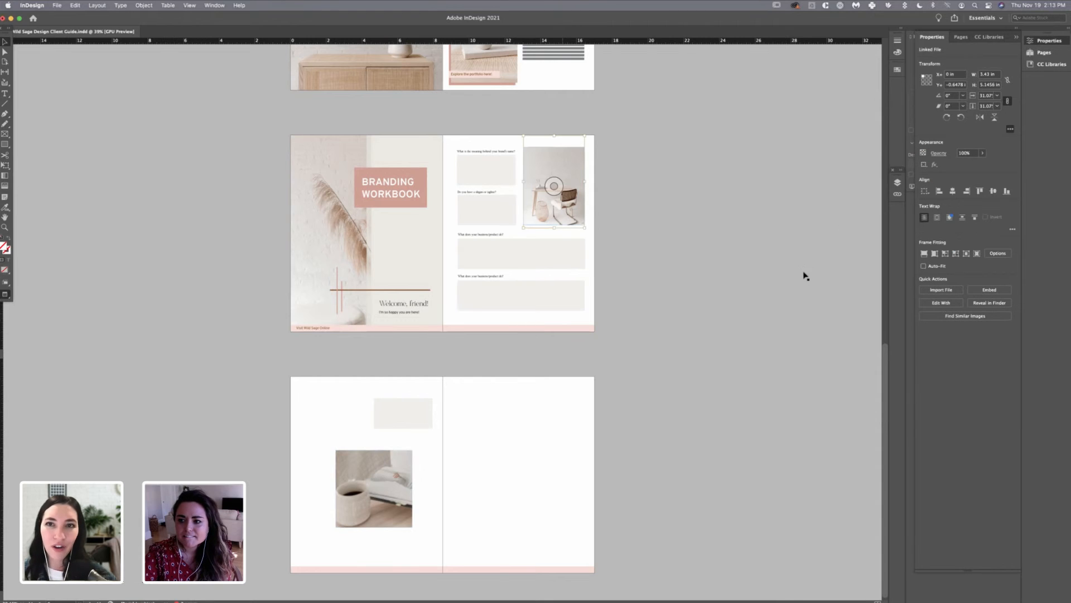
{"action": "left_click", "coordinate": [373, 502]}
{"action": "double_click", "coordinate": [987, 74]}
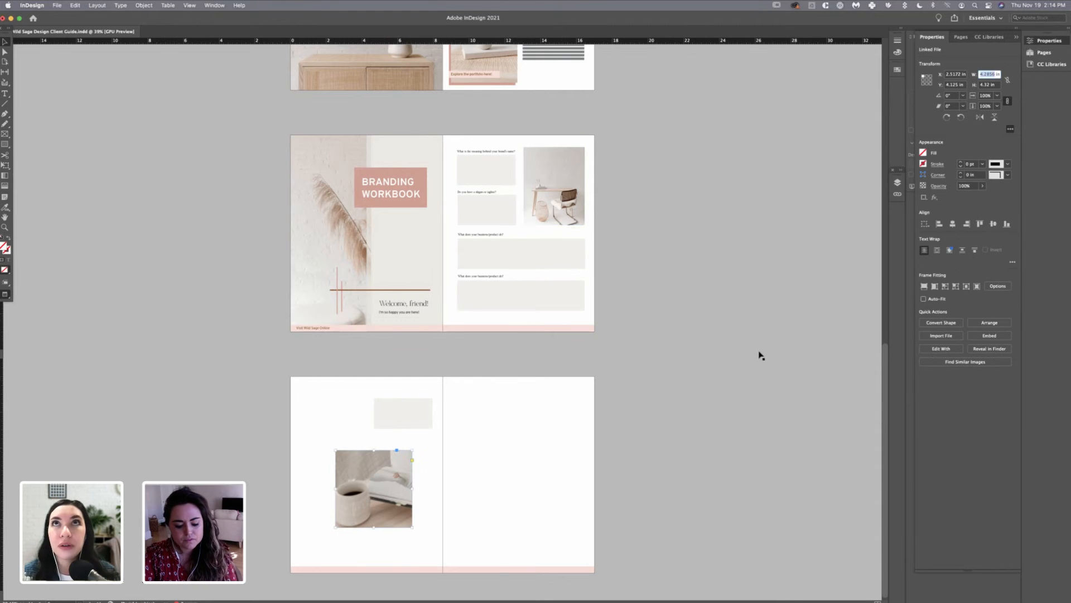
{"action": "type", "text": "3.43"}
{"action": "key", "text": "Return"}
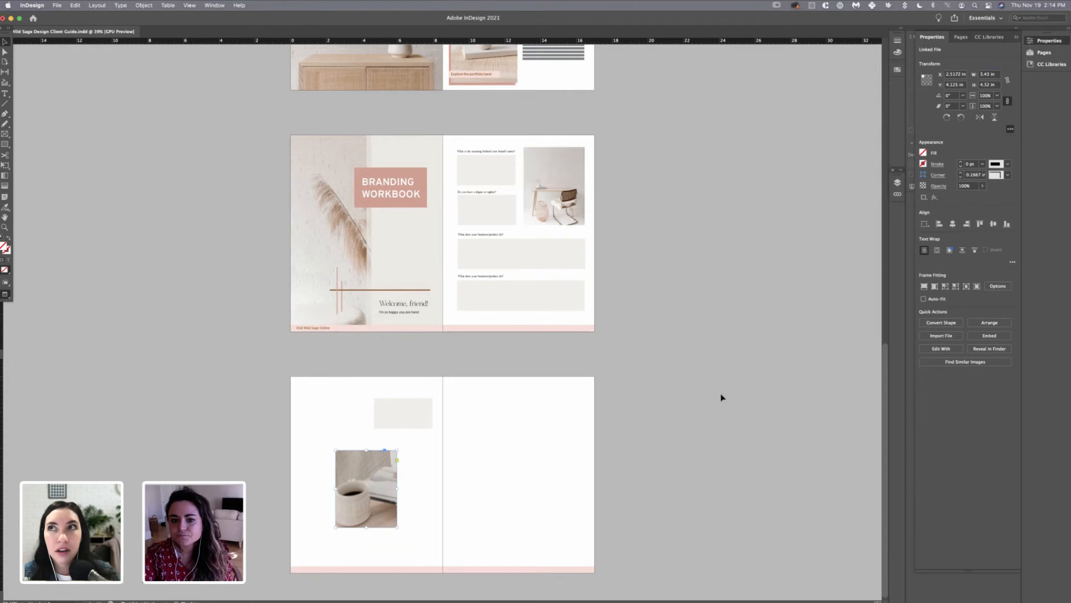
- Copy the height of the chair image on page 7 and set the page 8 photo frame's height to 5.1458 in
{"action": "left_click", "coordinate": [554, 186]}
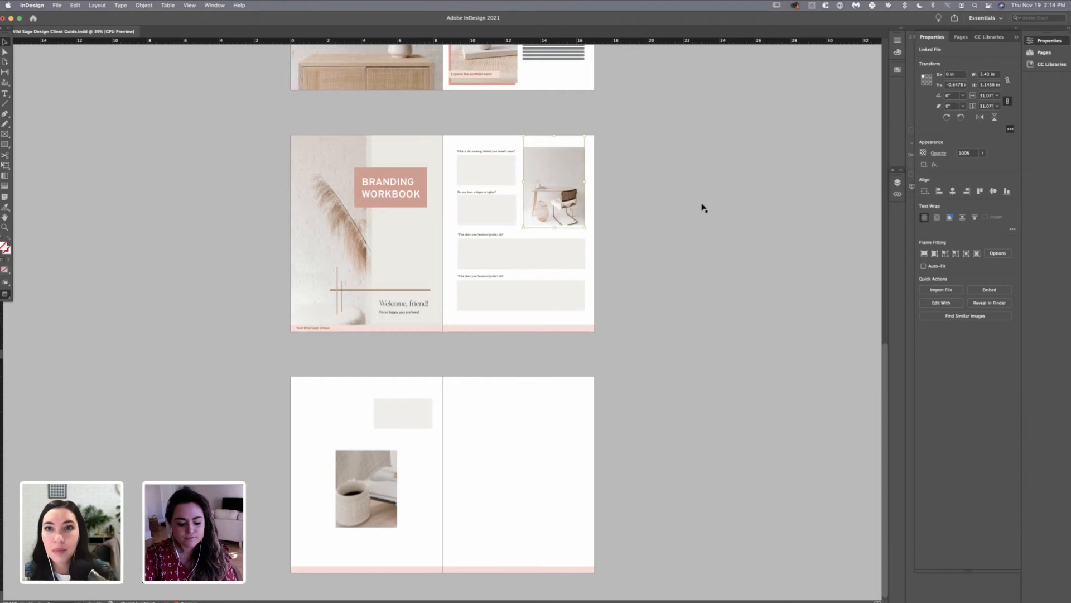
{"action": "double_click", "coordinate": [987, 85]}
{"action": "key", "text": "super+c"}
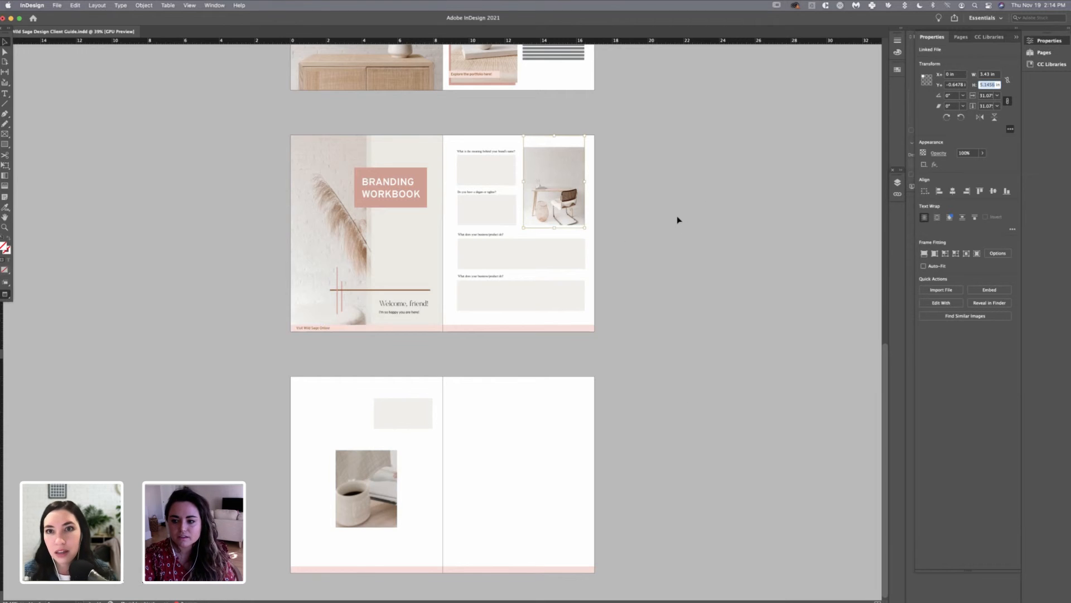
{"action": "left_click", "coordinate": [367, 502]}
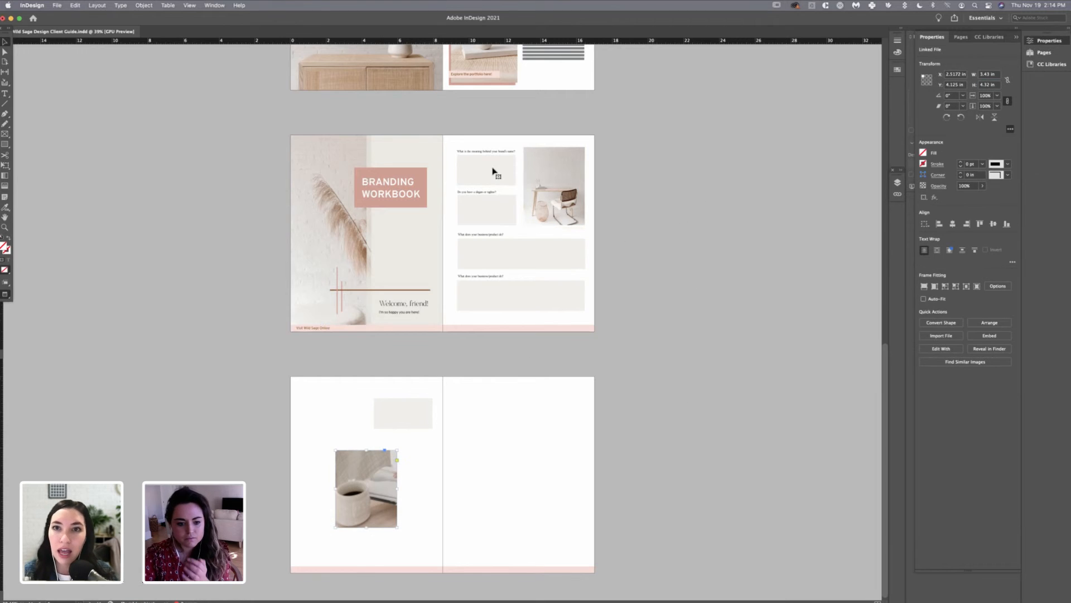
{"action": "double_click", "coordinate": [986, 85]}
{"action": "key", "text": "super+v"}
{"action": "key", "text": "Return"}
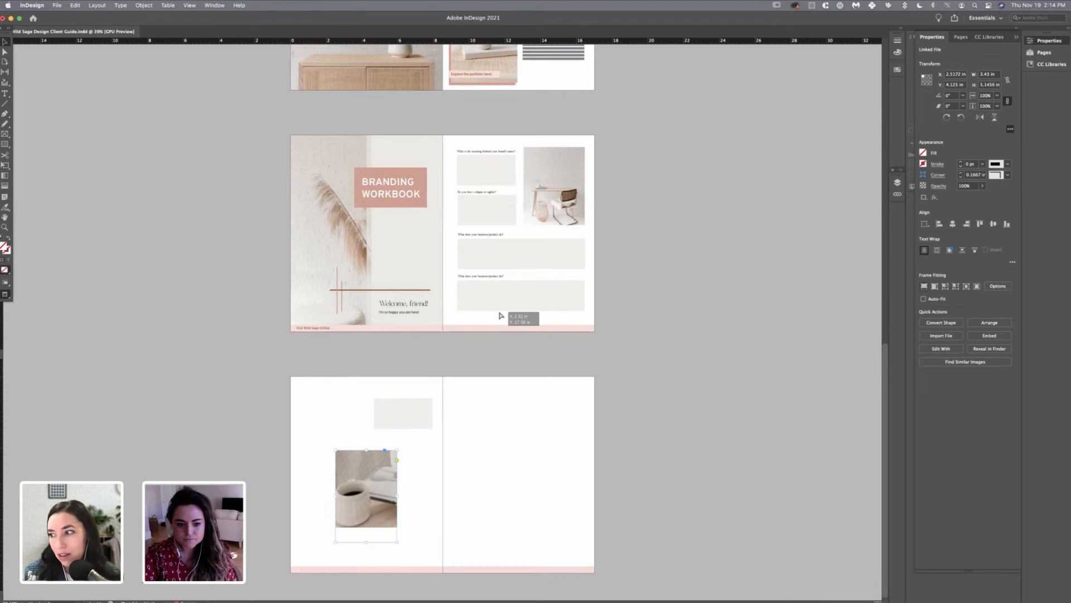
- Fit the image to fill its frame proportionally and move it to the upper outer corner of page 8, beside the text field
{"action": "left_click", "coordinate": [924, 287]}
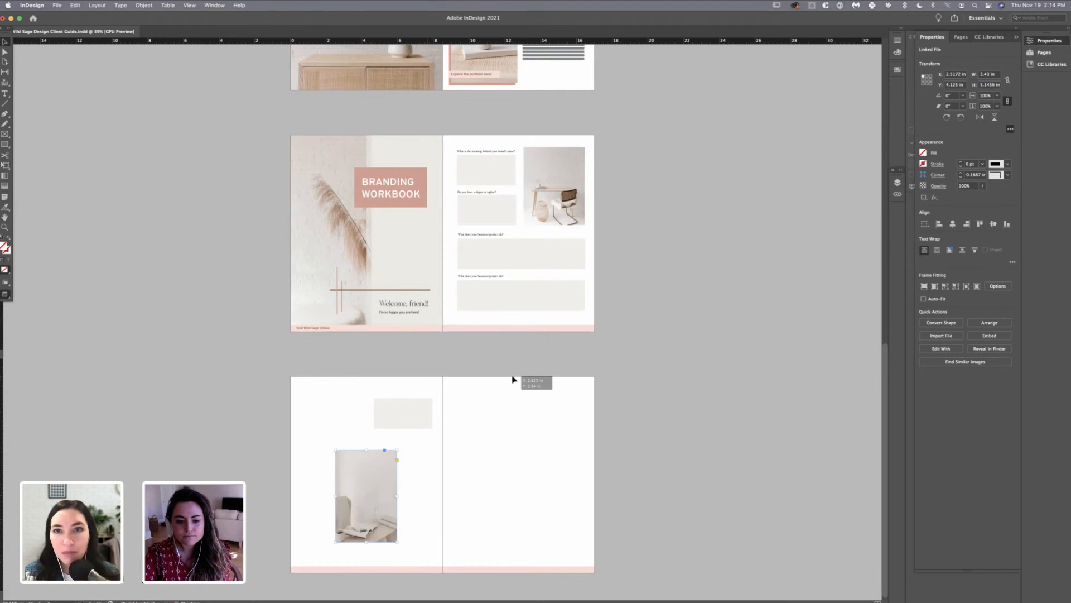
{"action": "left_click_drag", "start_coordinate": [379, 502], "coordinate": [346, 439]}
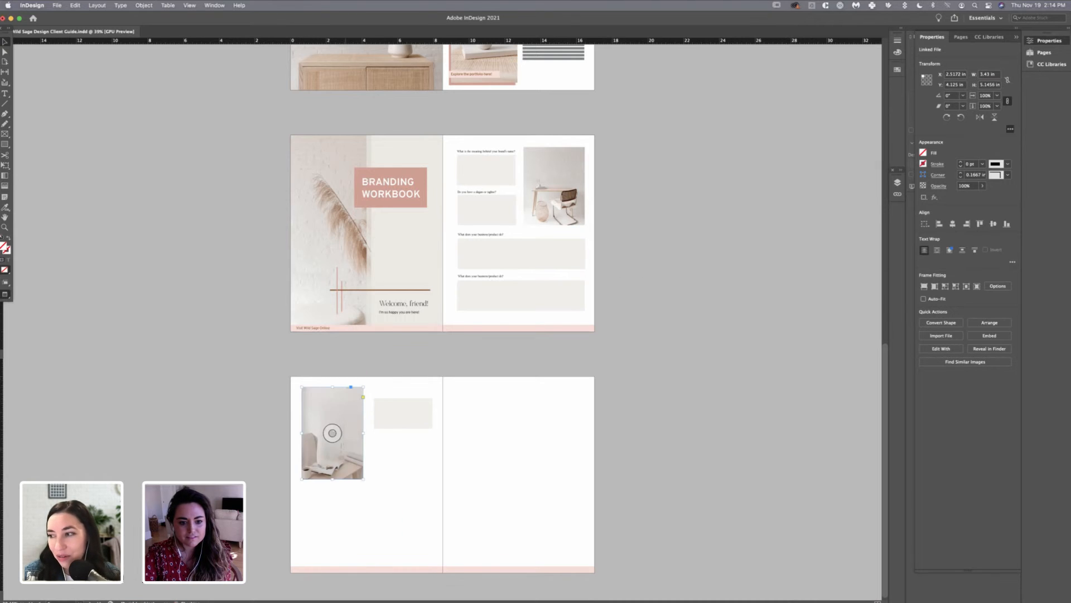
{"action": "left_click", "coordinate": [92, 151]}
- Copy the frame height of the chair photo on page 7 and set the page 8 photo frame's height to 4.3547 in
{"action": "scroll", "coordinate": [104, 240], "scroll_direction": "up", "scroll_amount": 5}
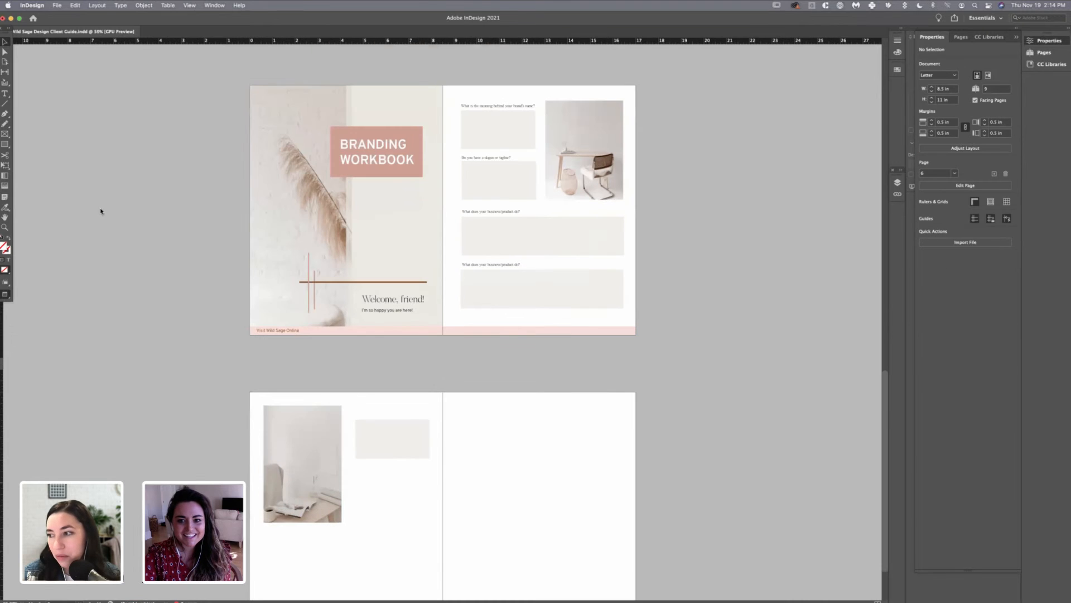
{"action": "left_click", "coordinate": [631, 97]}
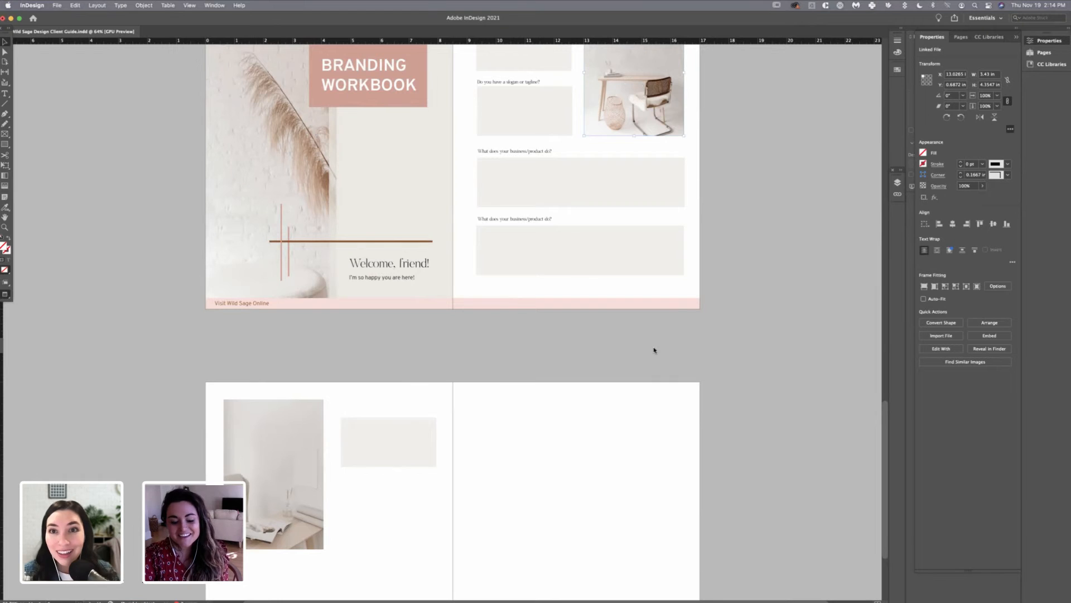
{"action": "key", "text": "Tab"}
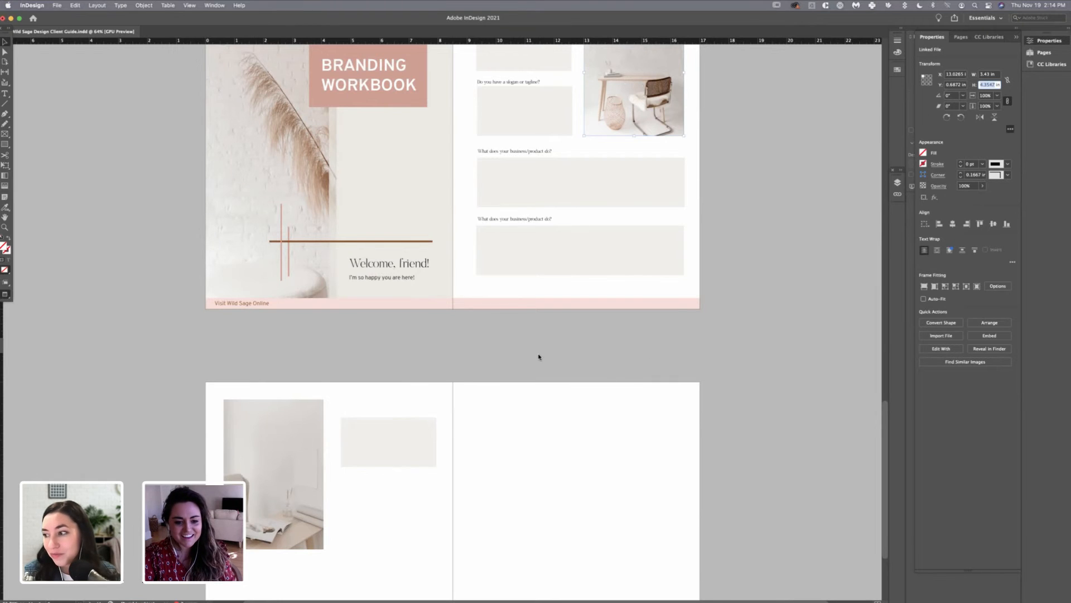
{"action": "left_click", "coordinate": [288, 435]}
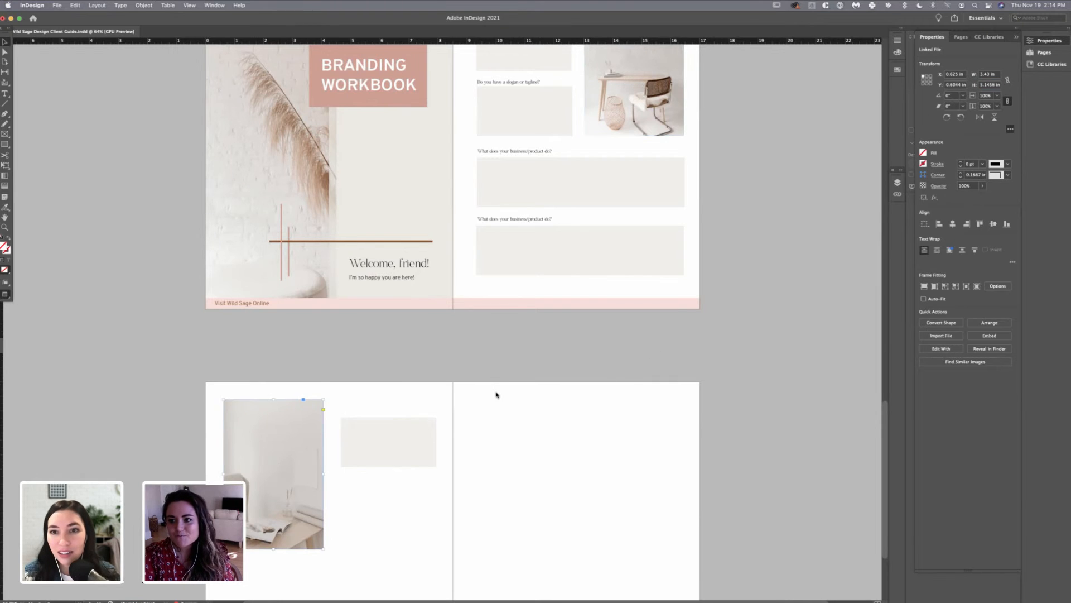
{"action": "key", "text": "Tab"}
{"action": "type", "text": "4.3547 in"}
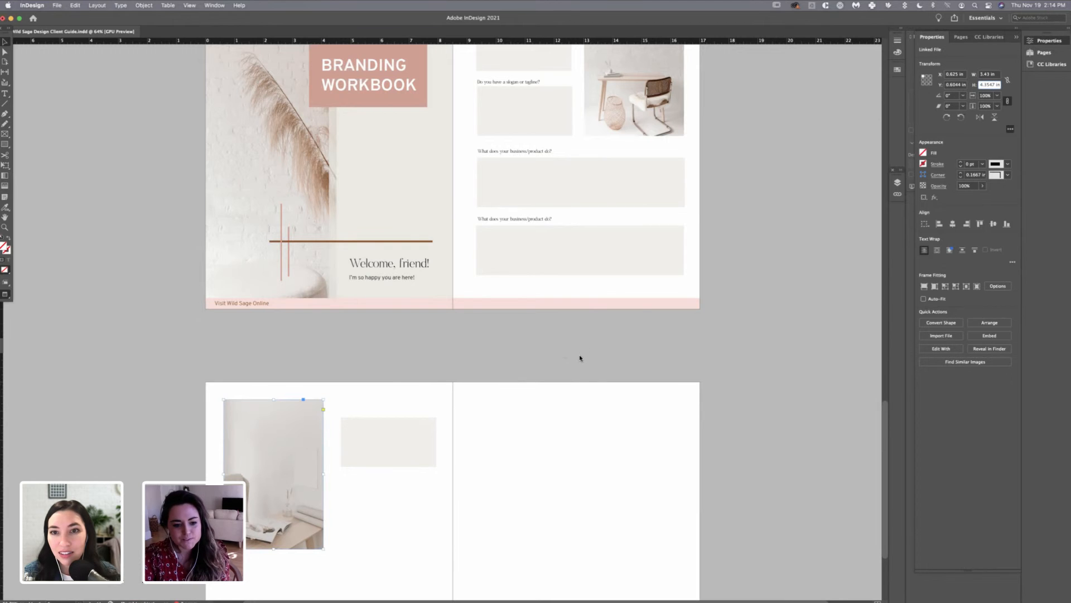
{"action": "key", "text": "Return"}
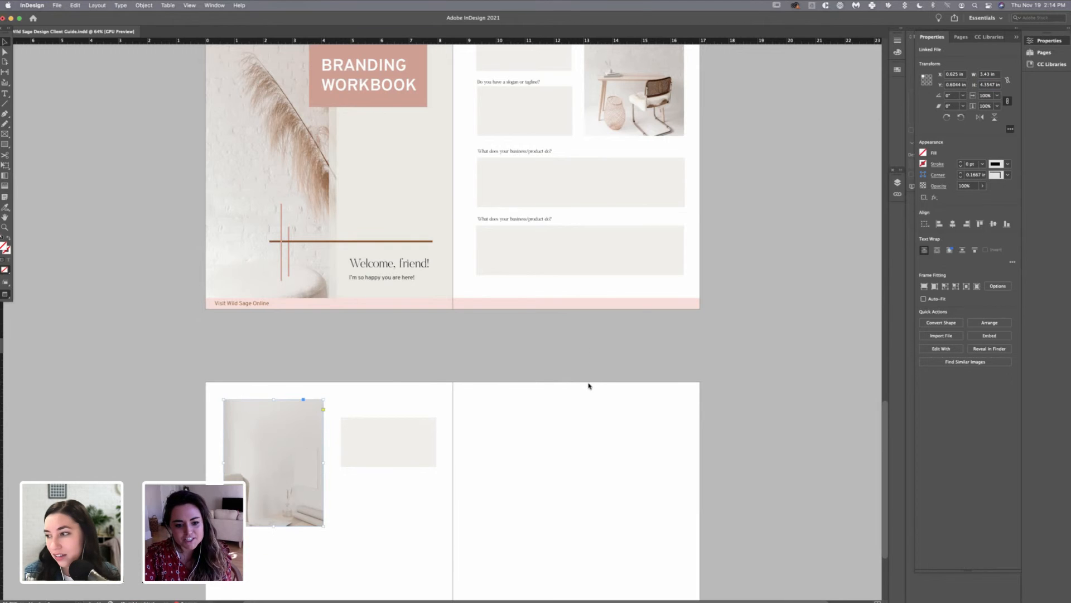
{"action": "left_click", "coordinate": [687, 293]}
- Draw a square about 0.26 in wide below the text field on page 8 and fill it with the R=252 G=201 pink swatch
{"action": "scroll", "coordinate": [687, 291], "scroll_direction": "up", "scroll_amount": 3}
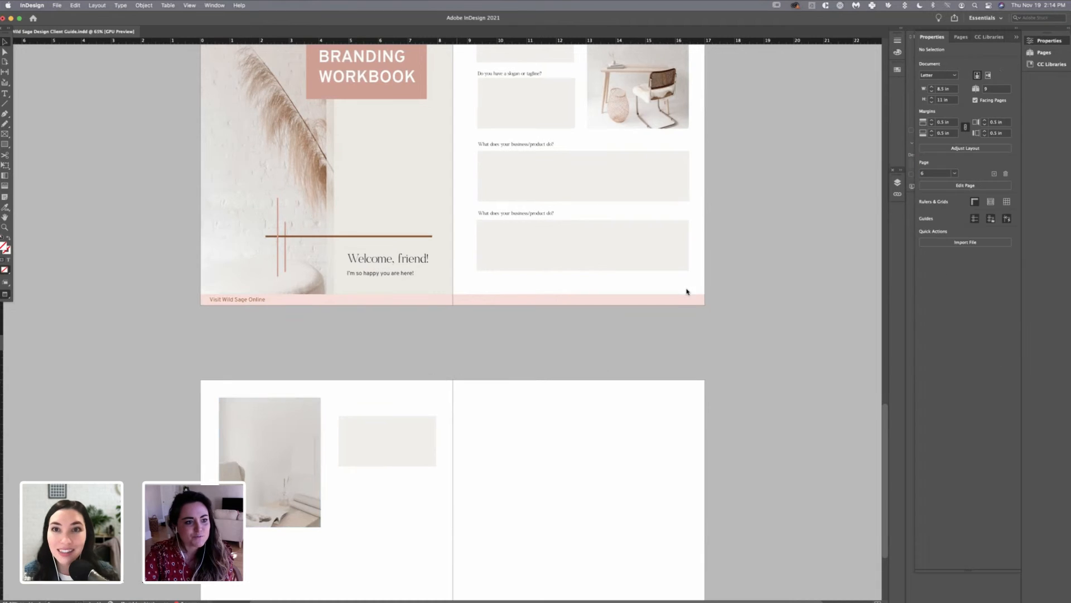
{"action": "scroll", "coordinate": [683, 295], "scroll_direction": "down", "scroll_amount": 2}
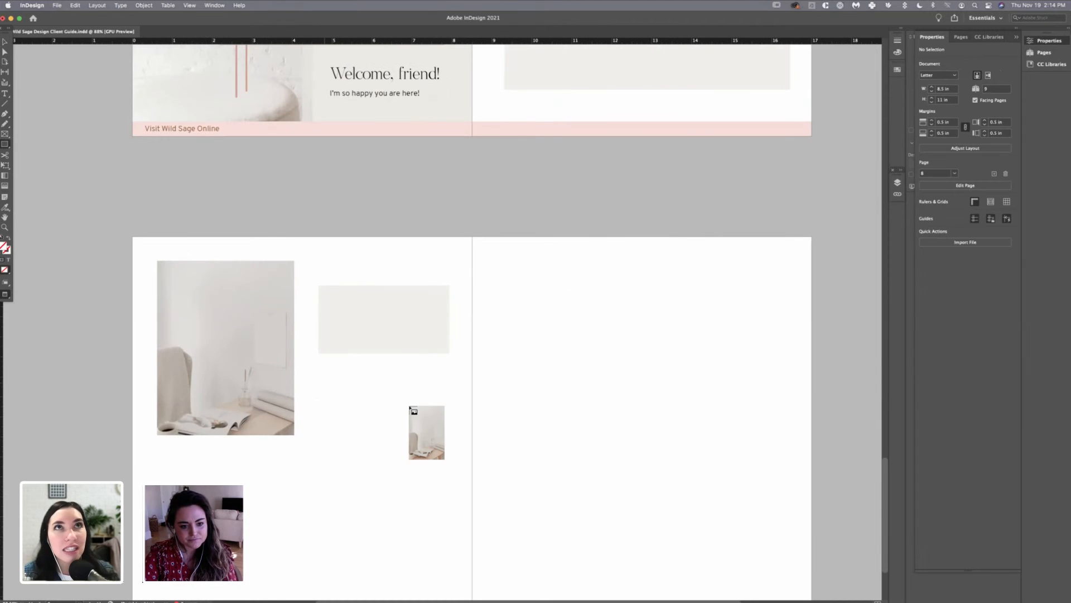
{"action": "key", "text": "Escape"}
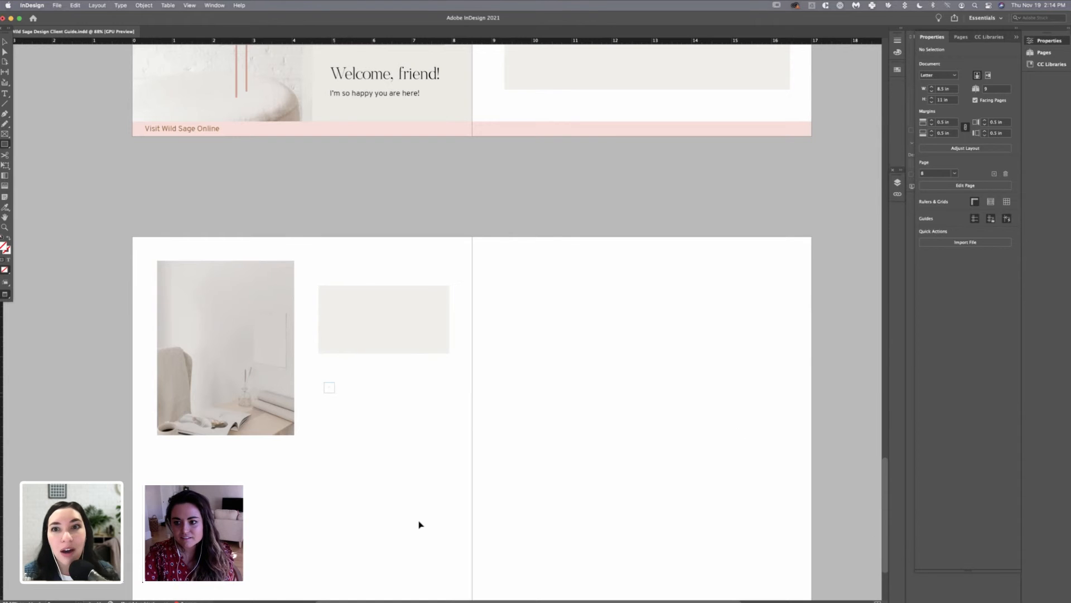
{"action": "left_click", "coordinate": [923, 153]}
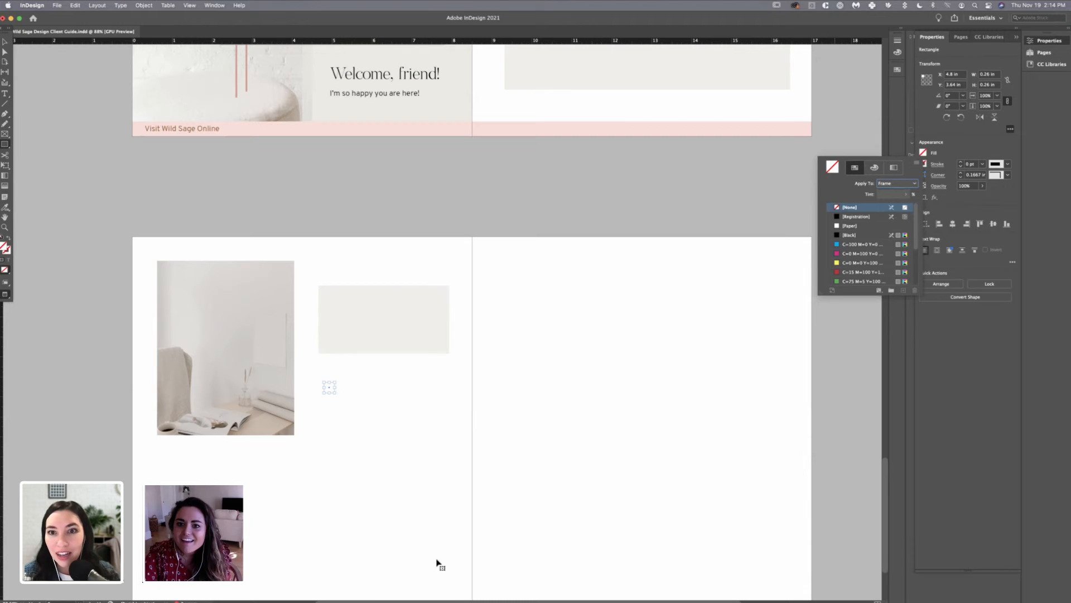
{"action": "scroll", "coordinate": [860, 268], "scroll_direction": "down", "scroll_amount": 5}
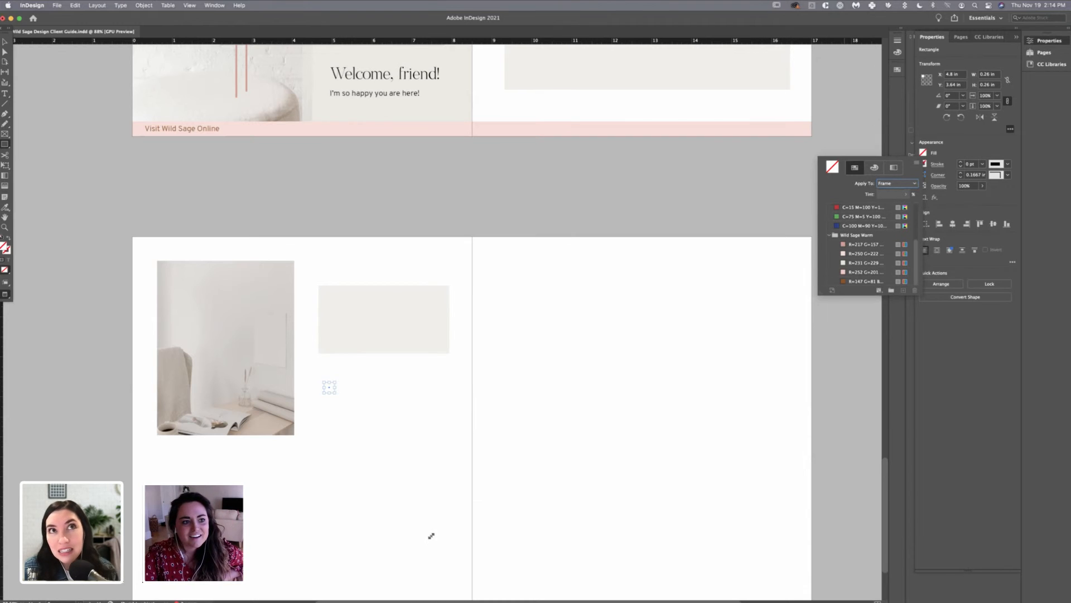
{"action": "left_click", "coordinate": [863, 272]}
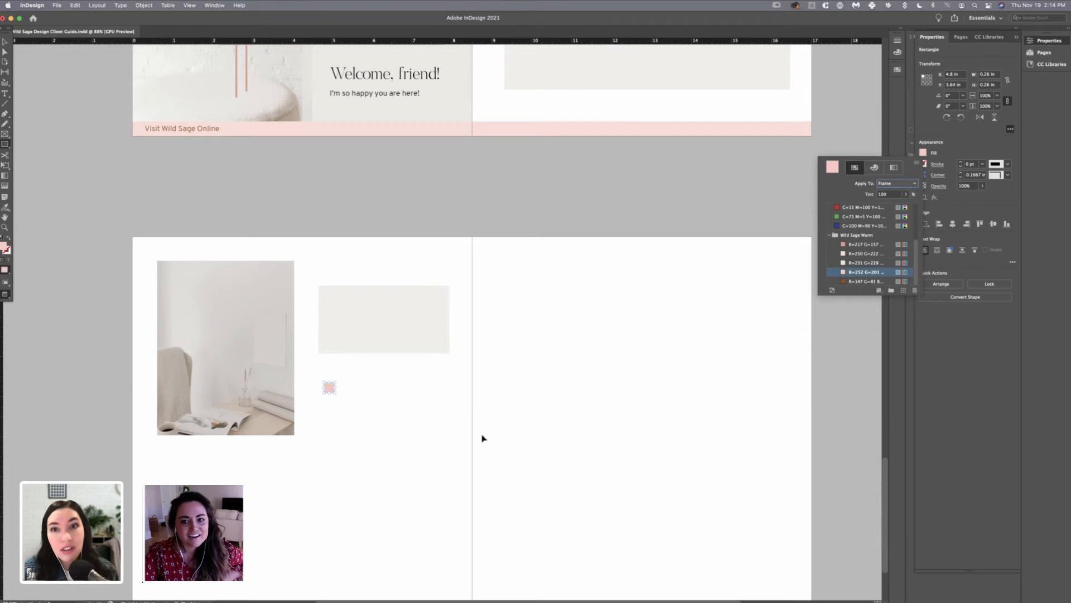
{"action": "left_click", "coordinate": [419, 550]}
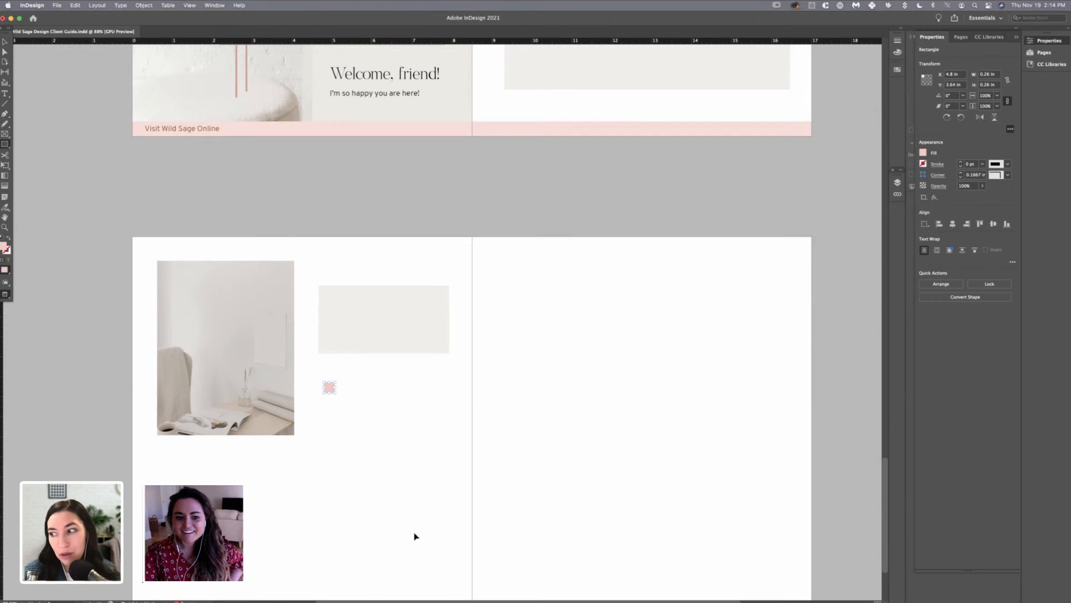
{"action": "key", "text": "v"}
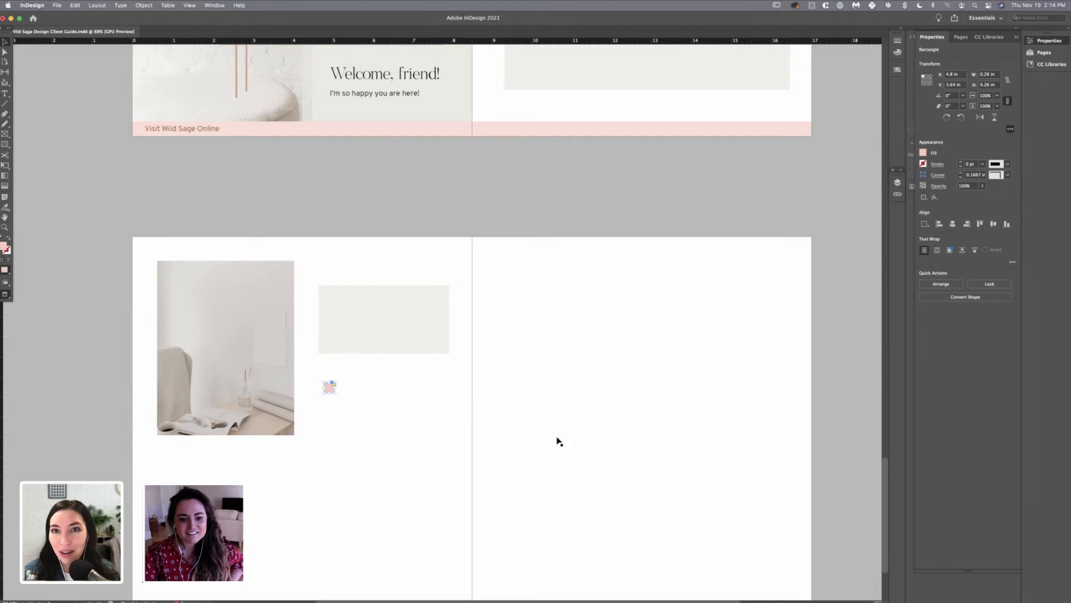
- Switch to the Interactive for PDF workspace and convert the small pink square on page 8 to a check box
{"action": "left_click", "coordinate": [985, 18]}
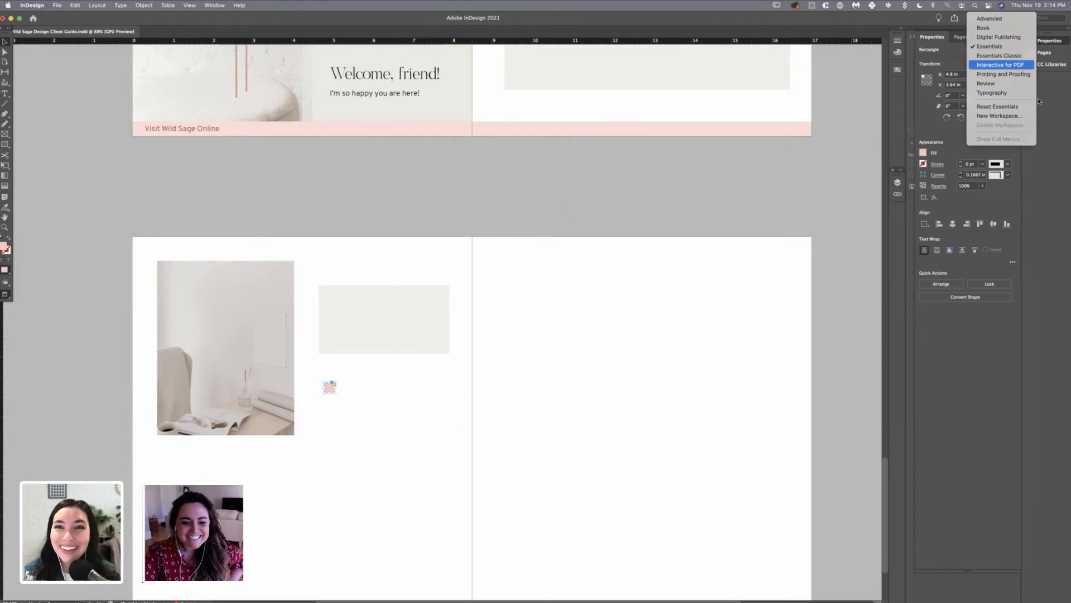
{"action": "left_click", "coordinate": [1001, 65]}
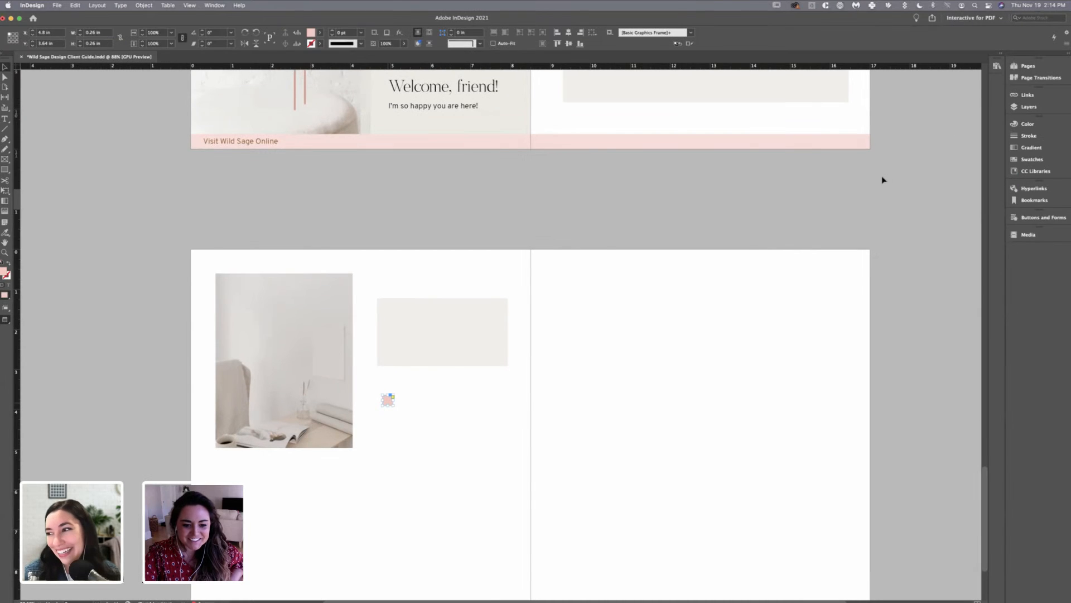
{"action": "right_click", "coordinate": [388, 400]}
{"action": "mouse_move", "coordinate": [408, 542]}
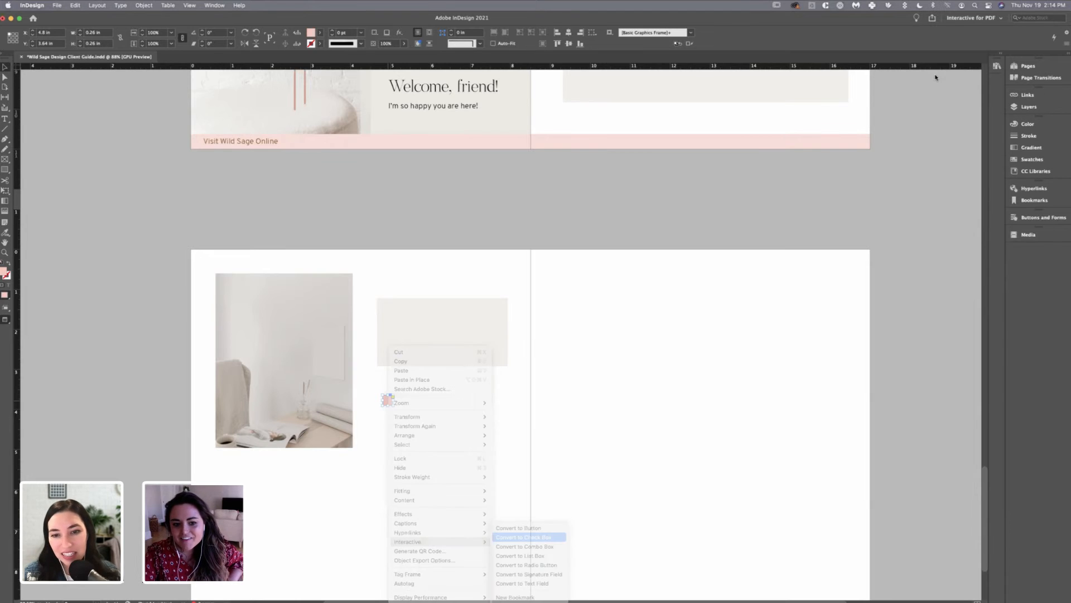
{"action": "key", "text": "Return"}
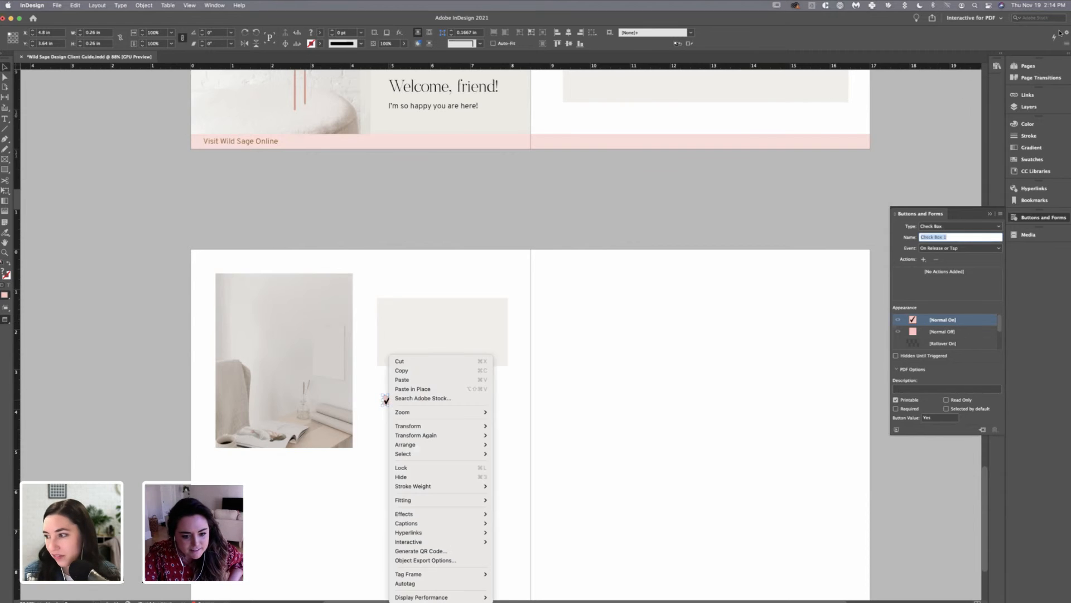
- Review the actions and appearance states available for the new check box
{"action": "right_click", "coordinate": [387, 400]}
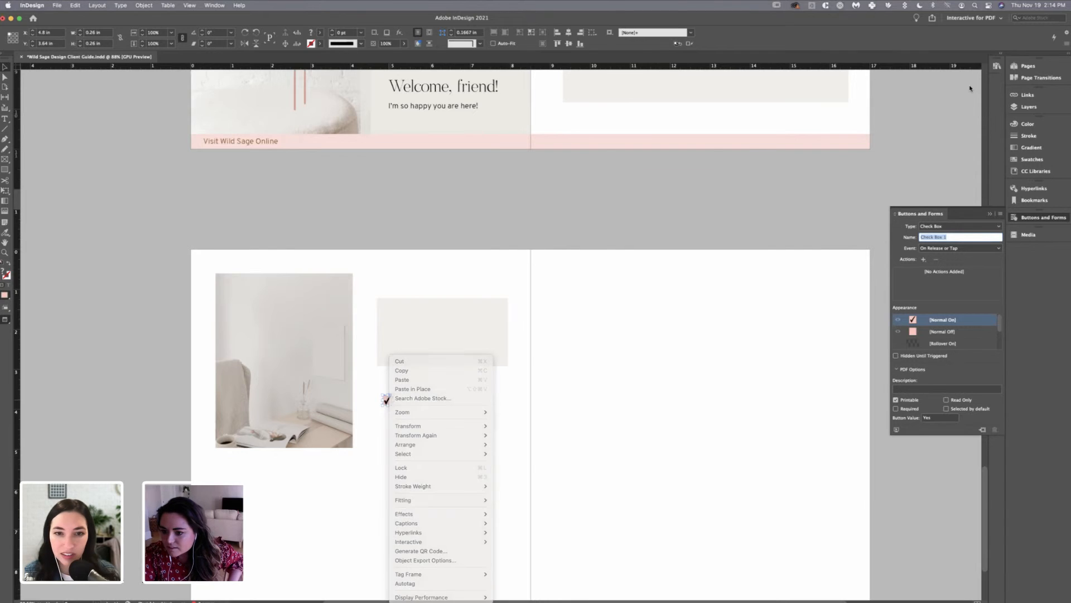
{"action": "left_click", "coordinate": [846, 90]}
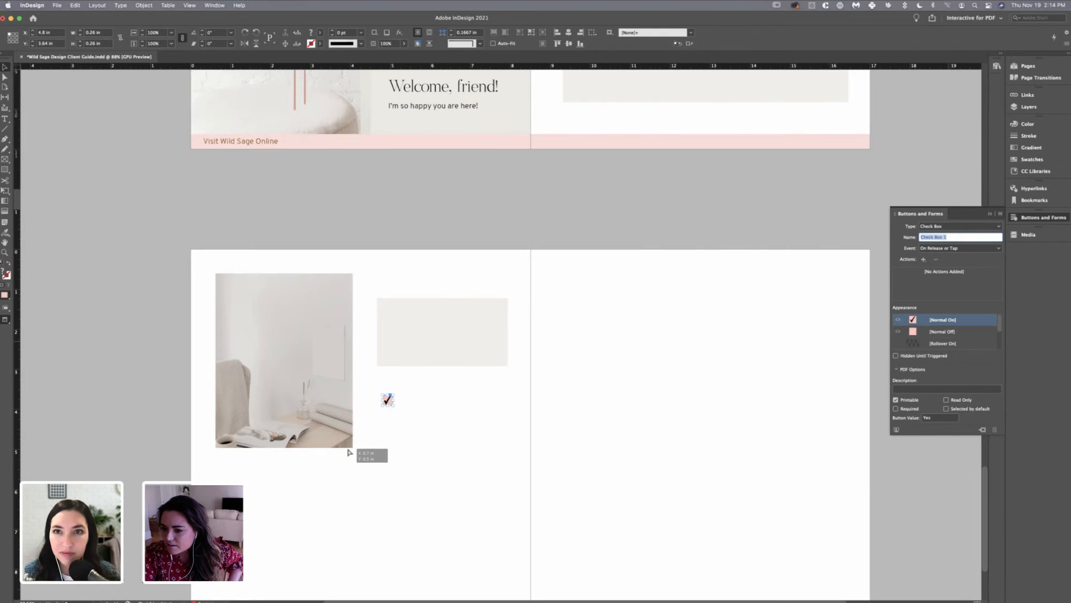
{"action": "left_click", "coordinate": [924, 259]}
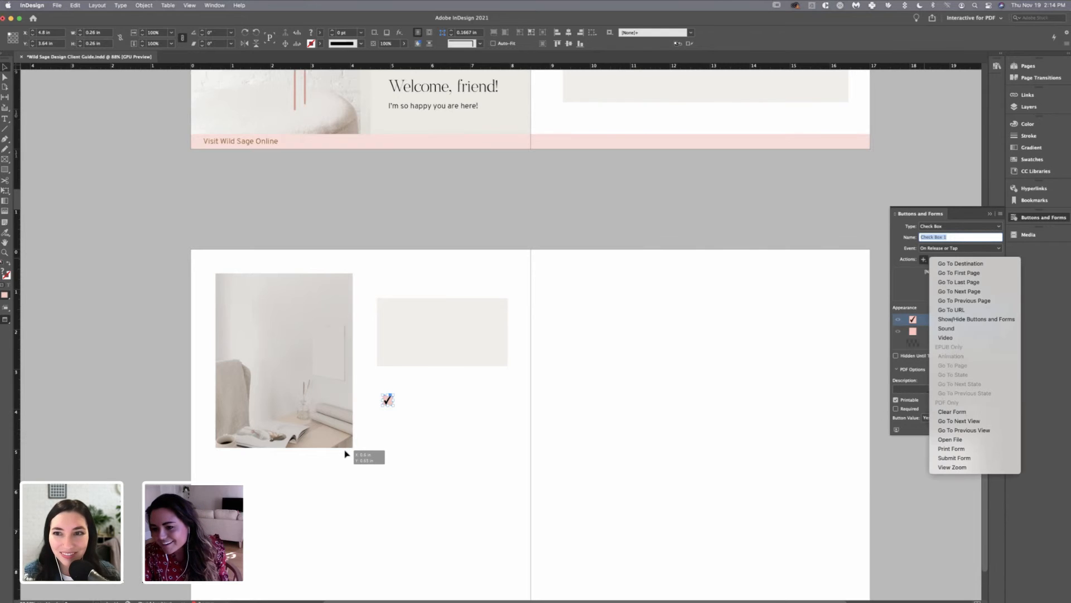
{"action": "key", "text": "Escape"}
{"action": "scroll", "coordinate": [947, 331], "scroll_direction": "down", "scroll_amount": 1}
{"action": "scroll", "coordinate": [947, 331], "scroll_direction": "down", "scroll_amount": 2}
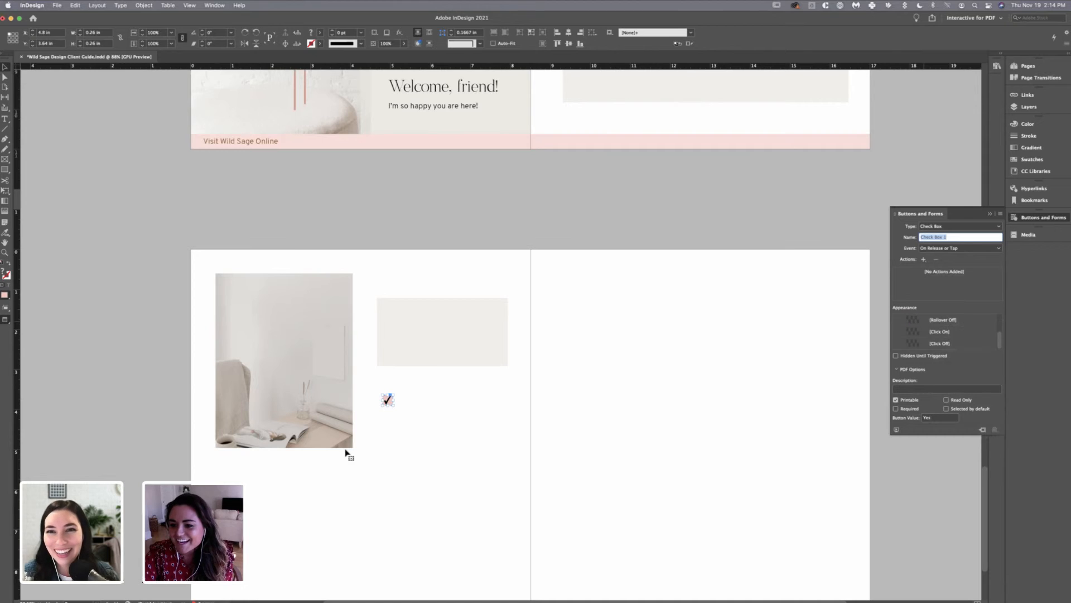
{"action": "scroll", "coordinate": [947, 331], "scroll_direction": "up", "scroll_amount": 3}
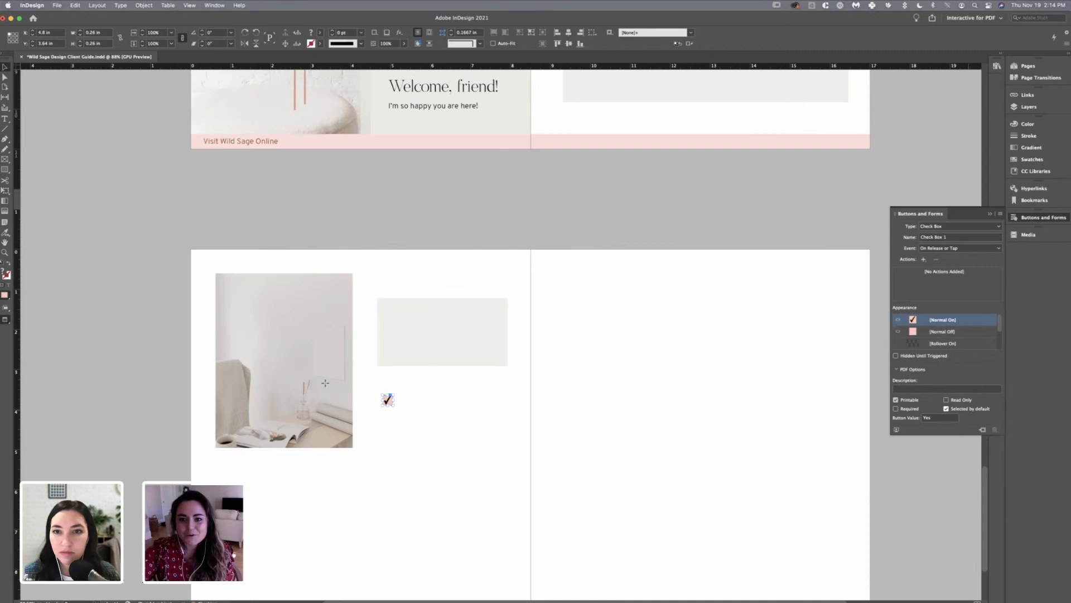
- Turn off Selected by Default for the check box and show its Normal Off appearance
{"action": "left_click_drag", "start_coordinate": [324, 382], "coordinate": [334, 394]}
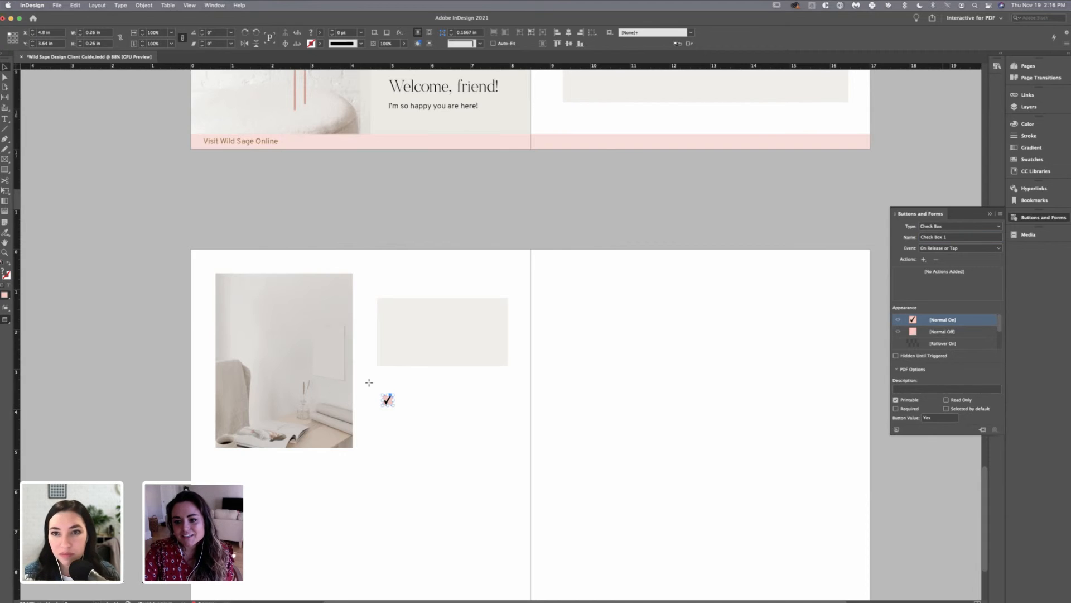
{"action": "key", "text": "super+z"}
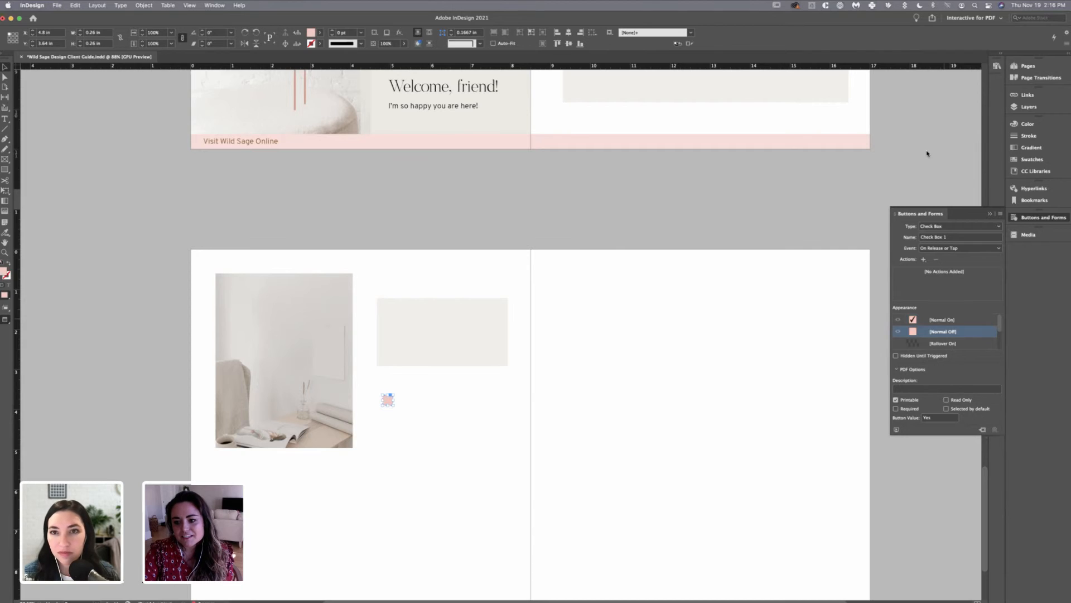
{"action": "key", "text": "super+z"}
{"action": "key", "text": "super+z"}
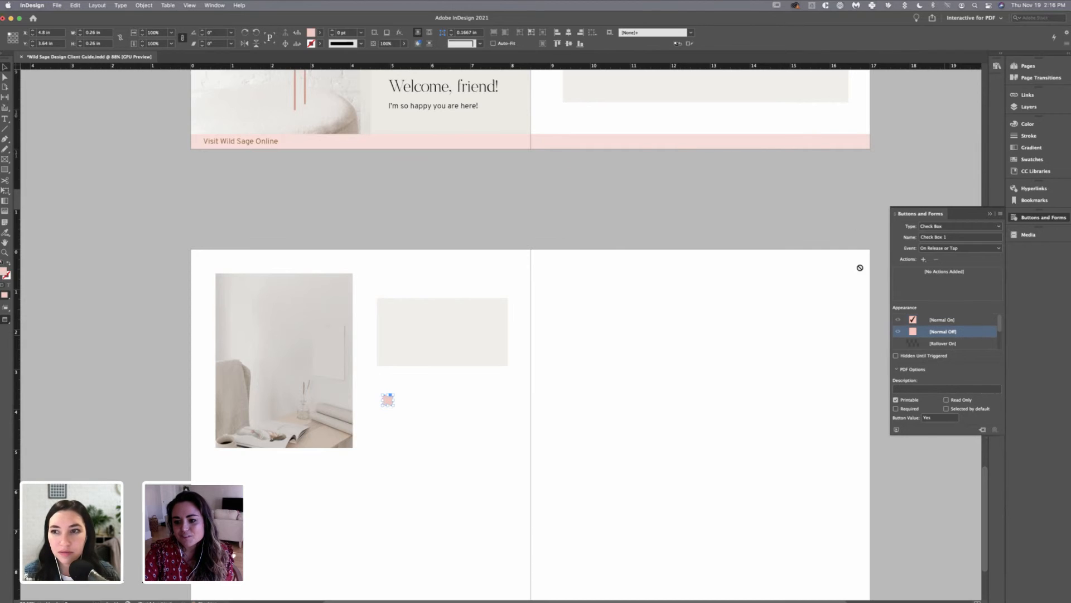
{"action": "key", "text": "super+z"}
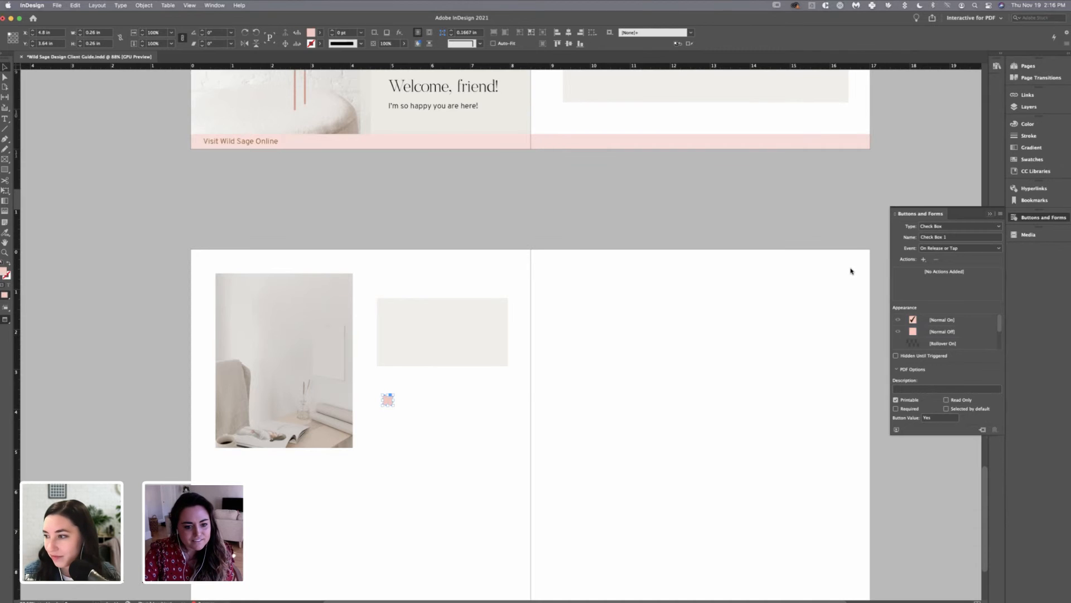
- Try repositioning the check box below the text field on page 8, and remove it from the page
{"action": "left_click", "coordinate": [851, 269]}
{"action": "left_click", "coordinate": [4, 169]}
{"action": "key", "text": "super+z"}
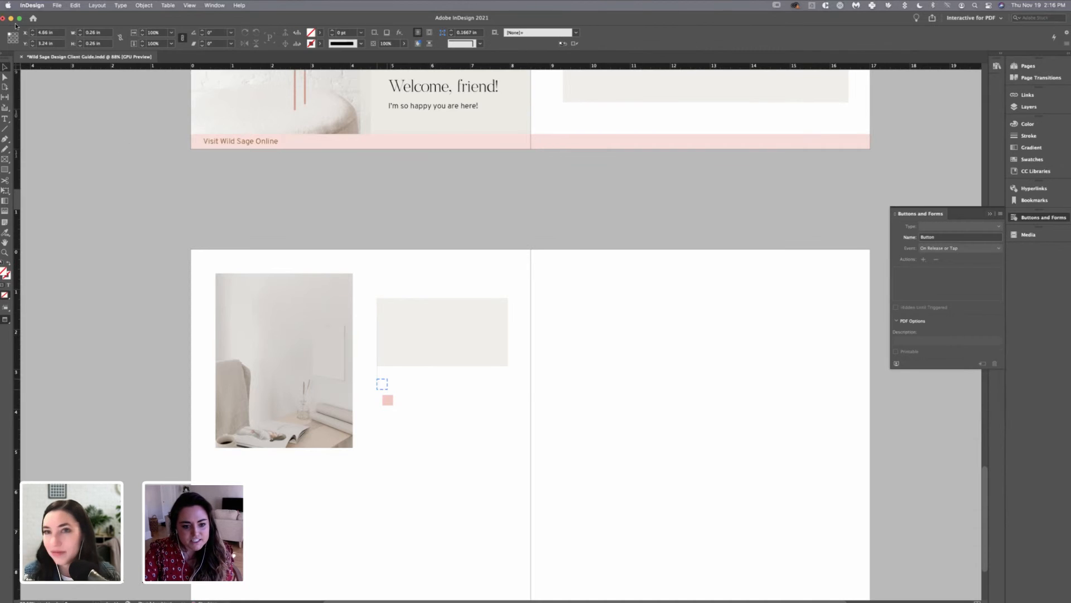
{"action": "key", "text": "super+z"}
{"action": "key", "text": "super+z"}
{"action": "key", "text": "super+z"}
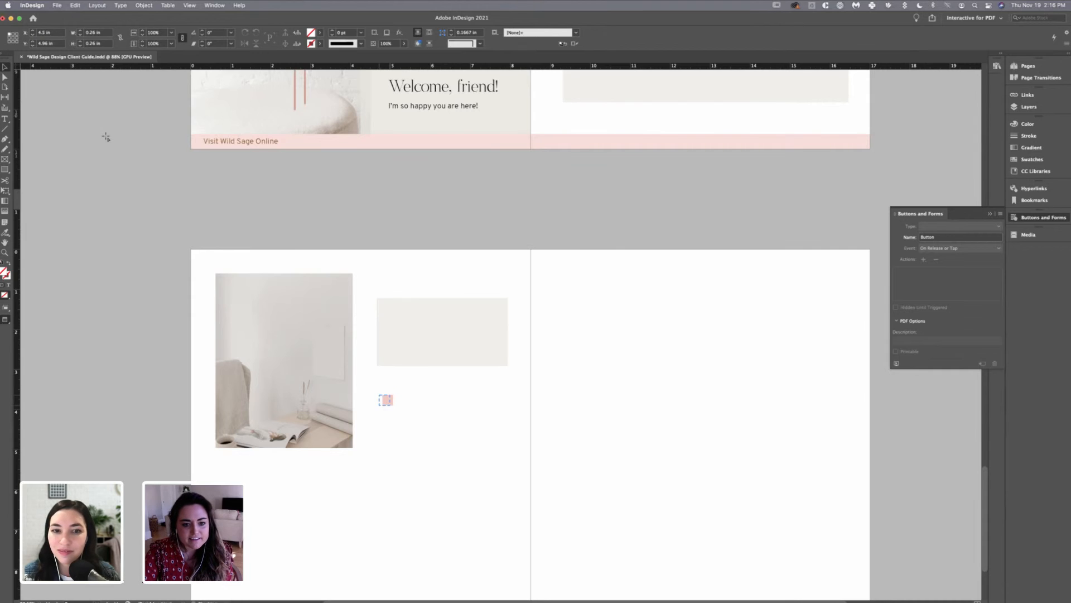
{"action": "key", "text": "super+z"}
{"action": "key", "text": "super+z"}
- Reposition the text field beside the photo on page 8 at X 4.58 in, leaving room above it for a question label
{"action": "key", "text": "super+z"}
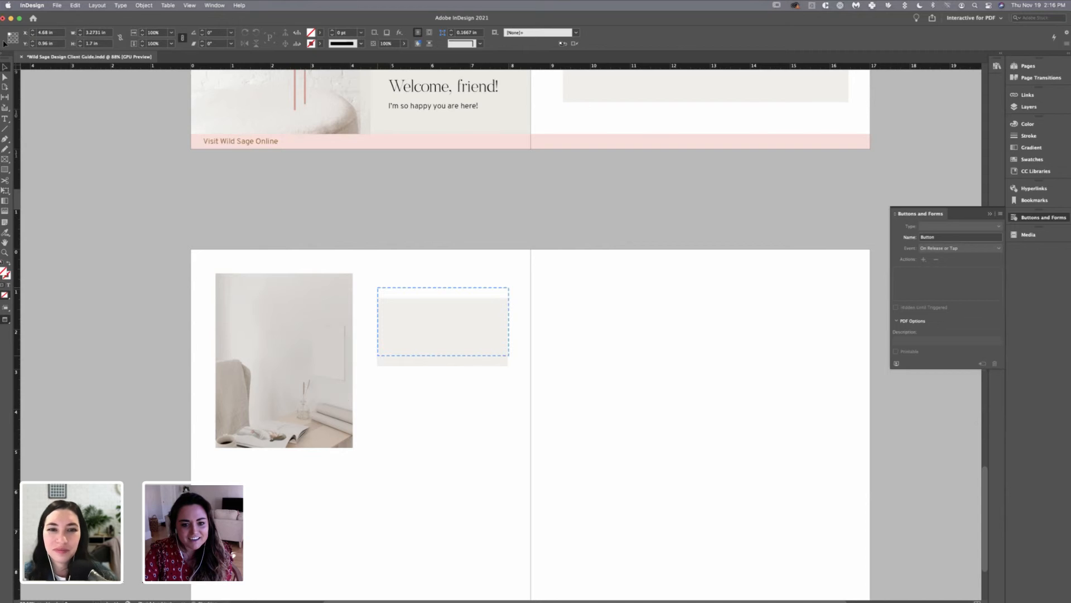
{"action": "key", "text": "super+z"}
{"action": "key", "text": "super+z"}
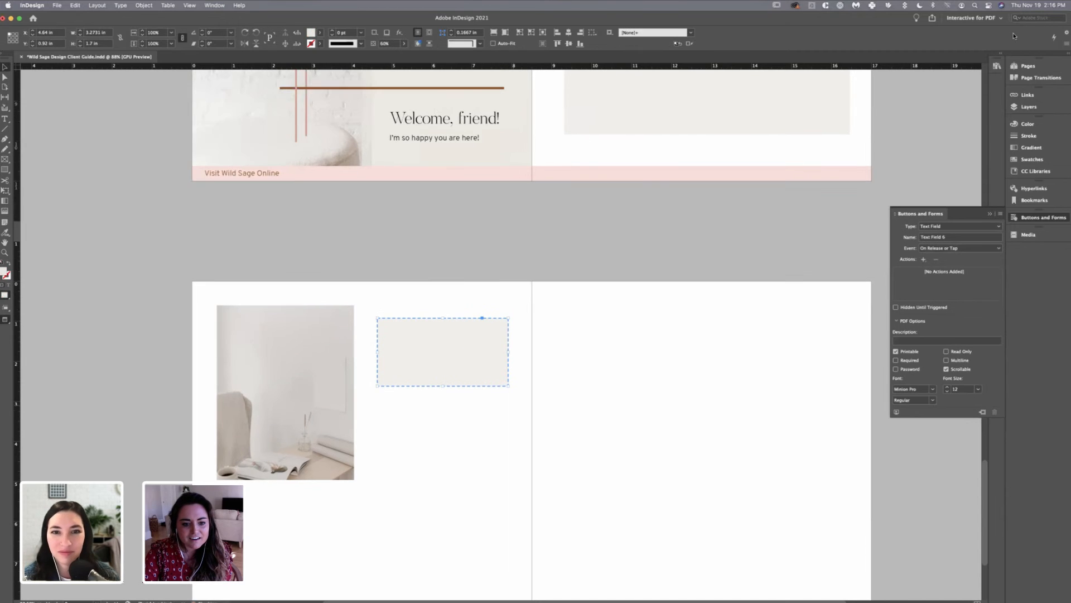
{"action": "key", "text": "super+z"}
{"action": "key", "text": "super+z"}
{"action": "key", "text": "super+z"}
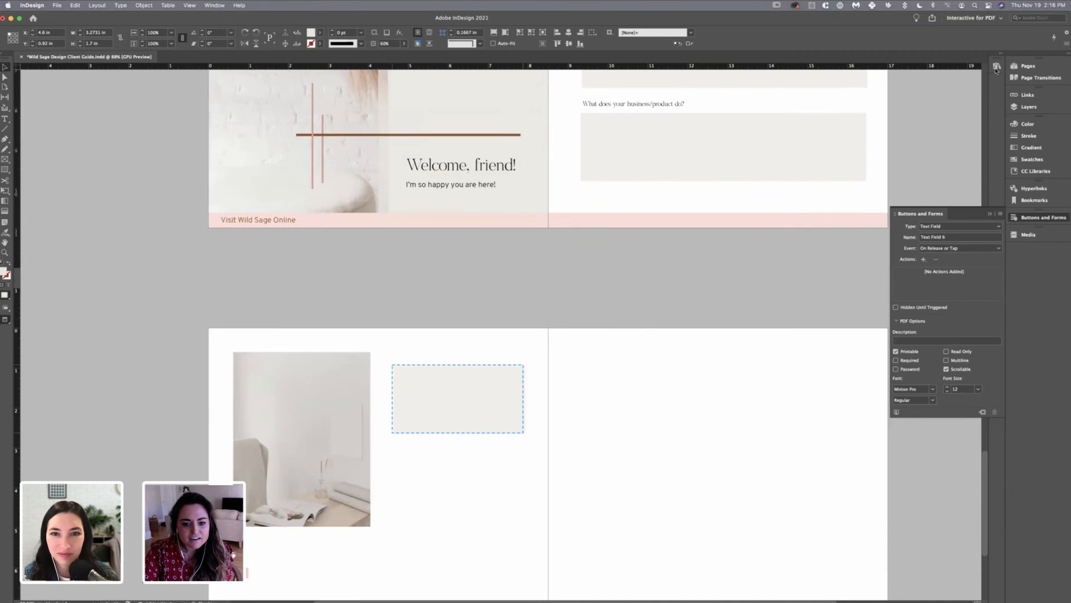
{"action": "key", "text": "super+z"}
{"action": "key", "text": "super+z"}
{"action": "key", "text": "super+z"}
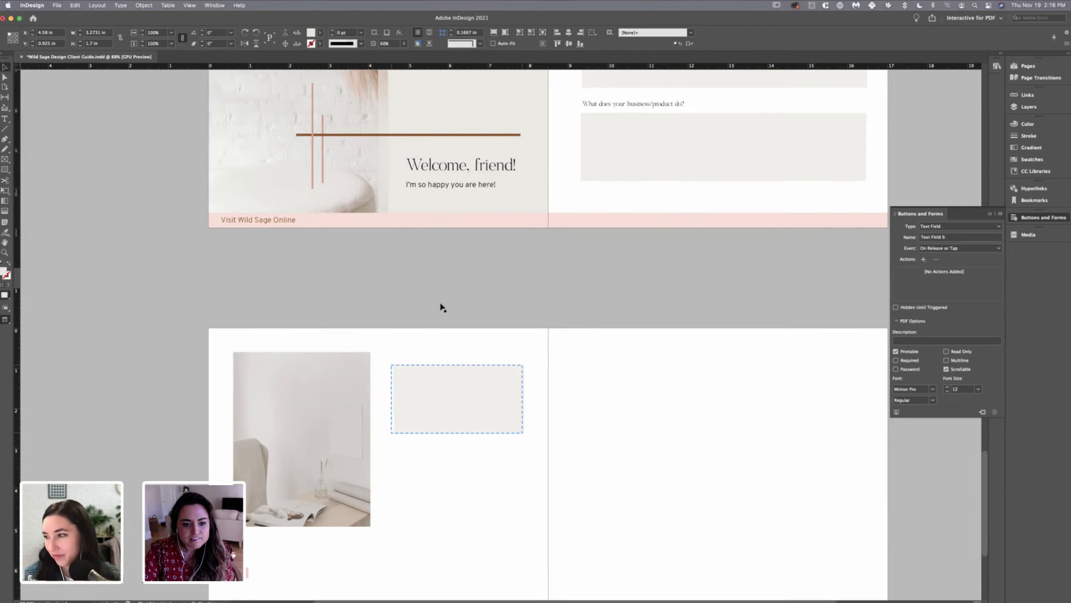
{"action": "key", "text": "shift+Down"}
- Copy the elevator pitch question from the client questionnaire in Chrome and try pasting it onto page 8 in InDesign, removing the pasted frame
{"action": "left_click", "coordinate": [389, 396]}
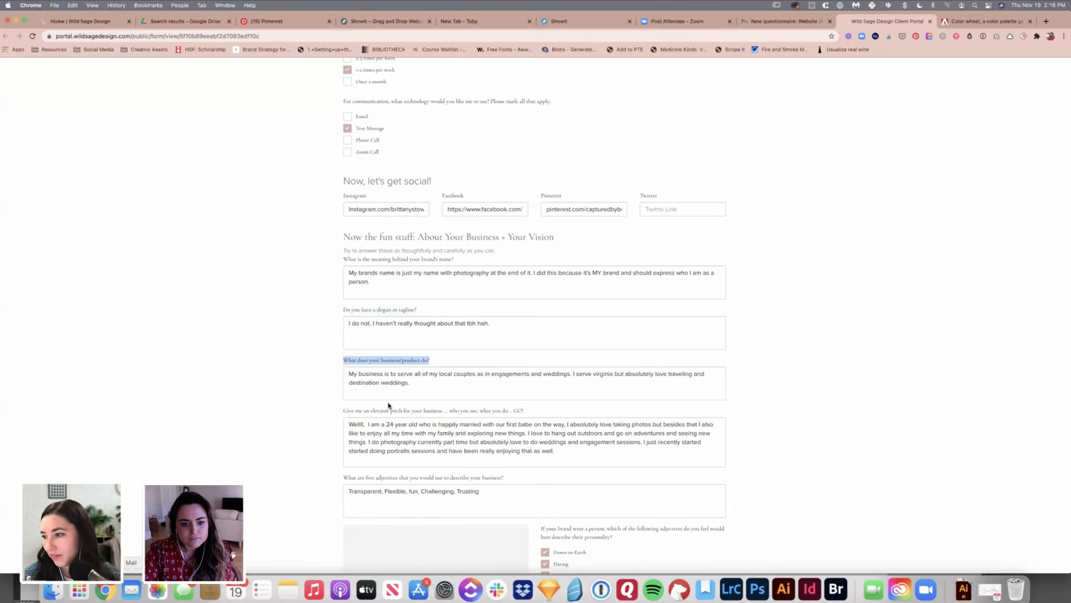
{"action": "key", "text": "super+Tab"}
{"action": "scroll", "coordinate": [437, 523], "scroll_direction": "down", "scroll_amount": 3}
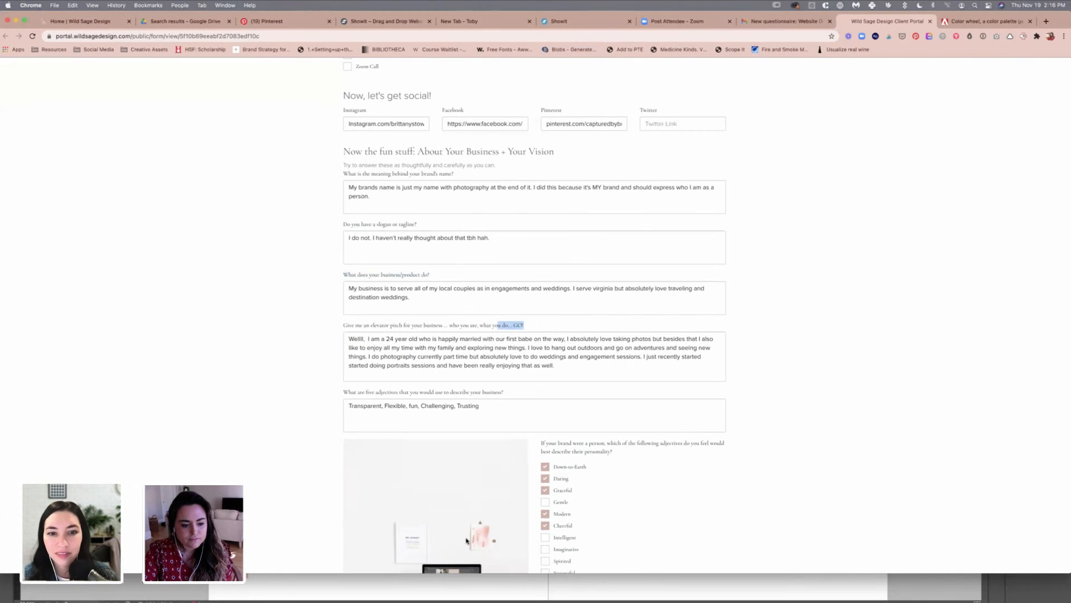
{"action": "left_click_drag", "start_coordinate": [448, 326], "coordinate": [343, 325]}
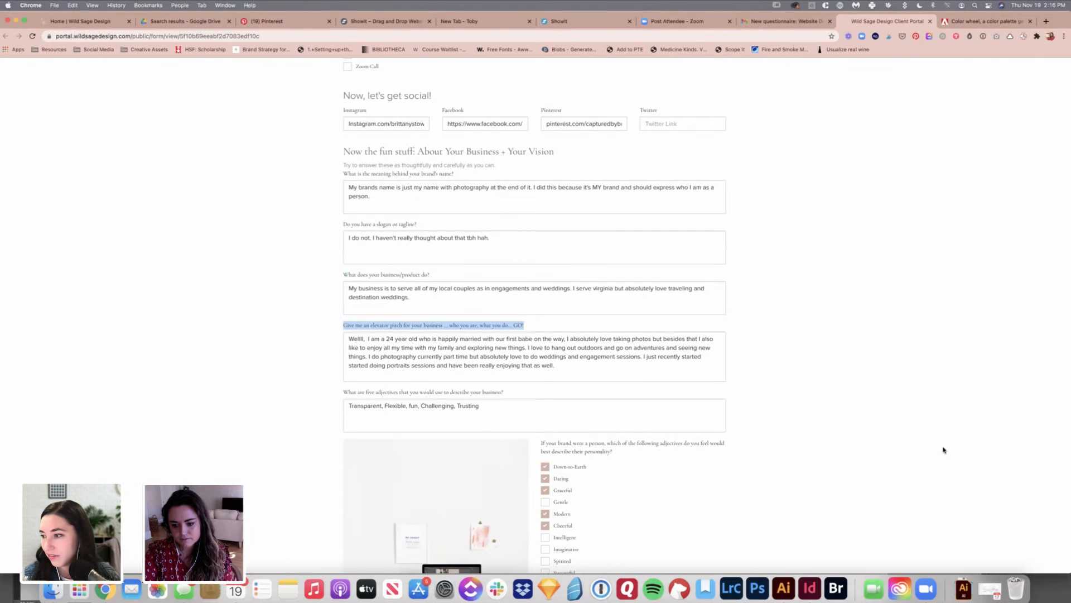
{"action": "left_click", "coordinate": [809, 587]}
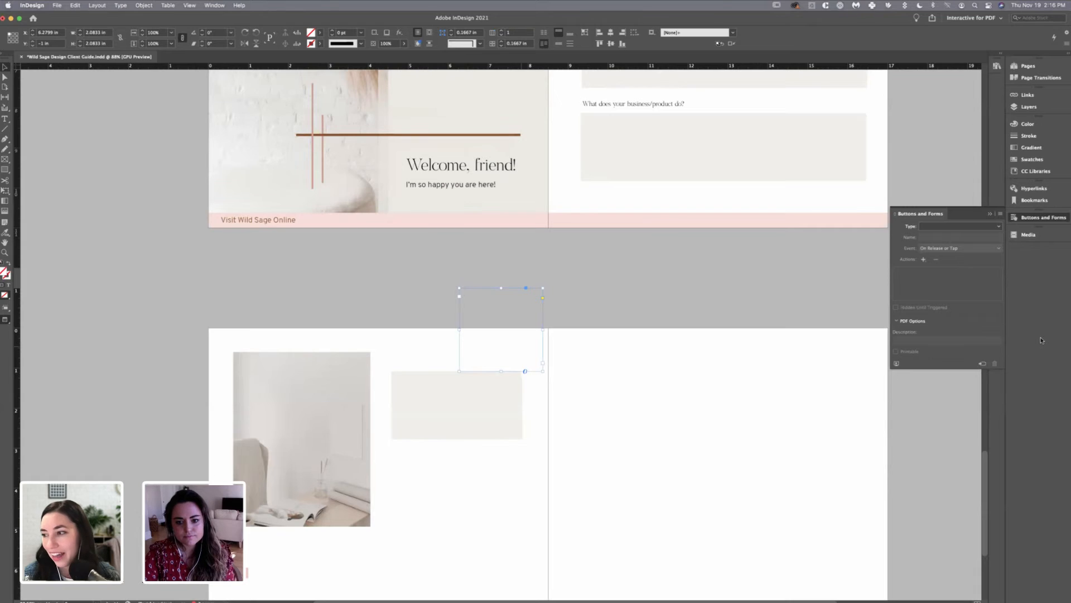
{"action": "key", "text": "Delete"}
- Copy the lower "What does your business/product do?" label from page 7 and place it directly above the text field on page 8
{"action": "scroll", "coordinate": [917, 328], "scroll_direction": "up", "scroll_amount": 10}
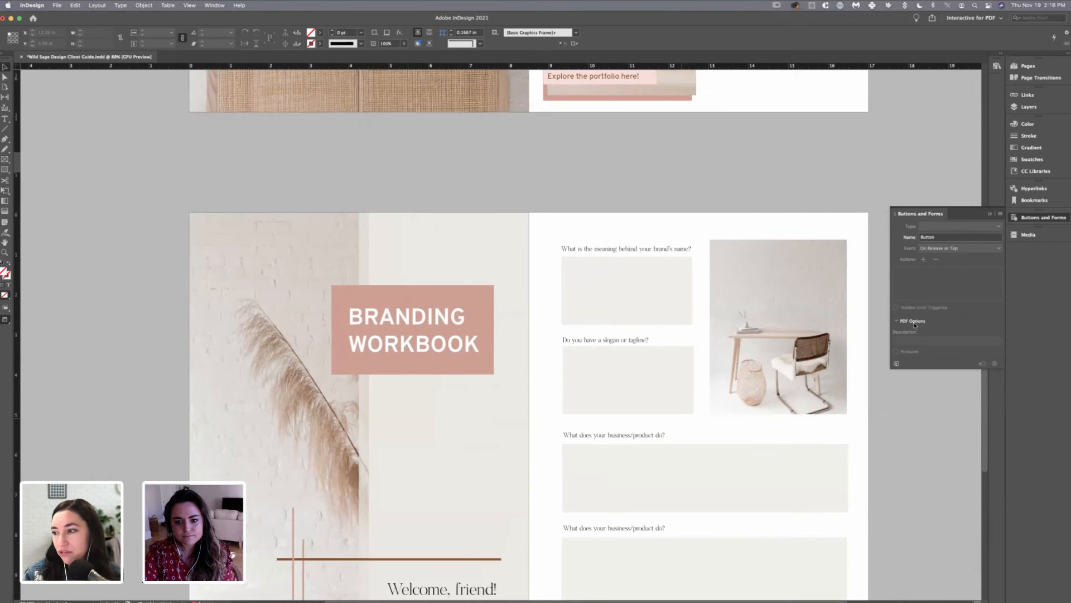
{"action": "scroll", "coordinate": [914, 322], "scroll_direction": "down", "scroll_amount": 6}
{"action": "right_click", "coordinate": [647, 286]}
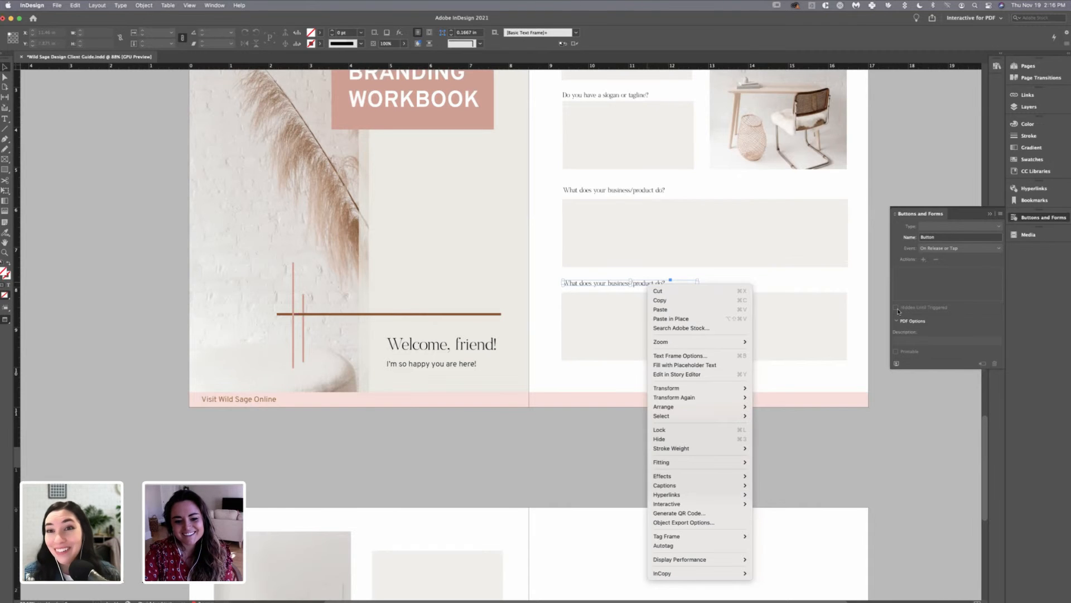
{"action": "key", "text": "Escape"}
{"action": "scroll", "coordinate": [409, 394], "scroll_direction": "down", "scroll_amount": 5}
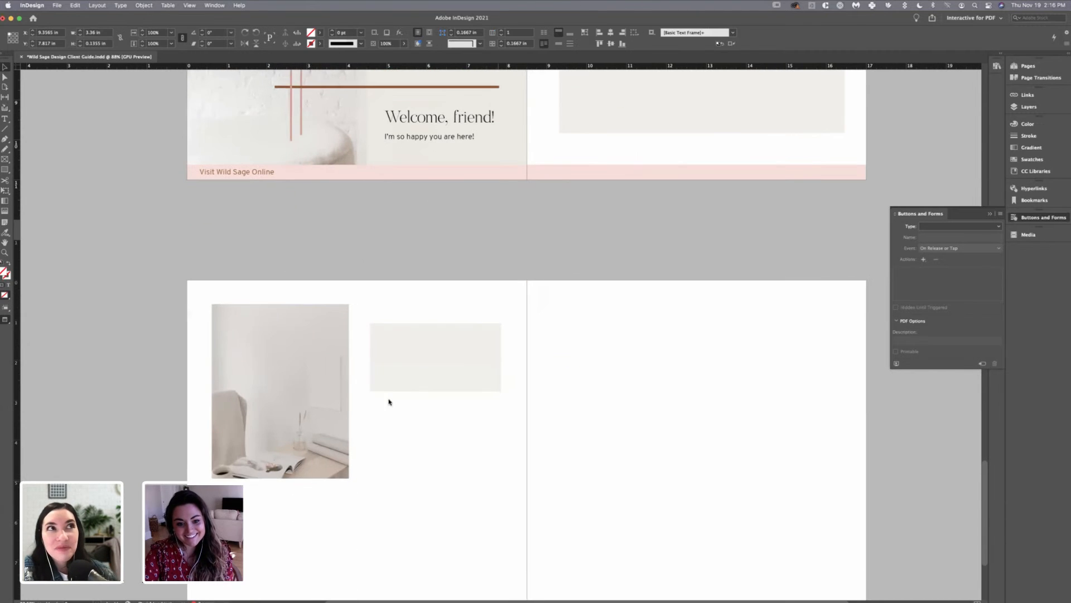
{"action": "left_click", "coordinate": [389, 402]}
{"action": "key", "text": "super+v"}
{"action": "left_click_drag", "start_coordinate": [484, 421], "coordinate": [420, 315]}
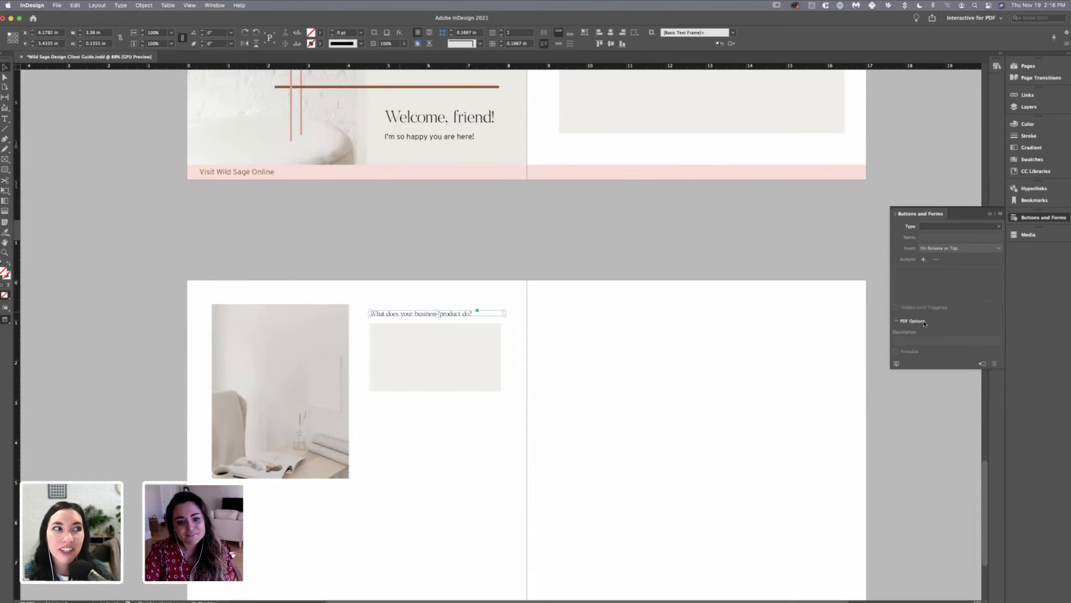
- Replace the copied label text on page 8 with the elevator pitch question from the client questionnaire in Chrome
{"action": "left_click", "coordinate": [909, 411]}
{"action": "key", "text": "super+Tab"}
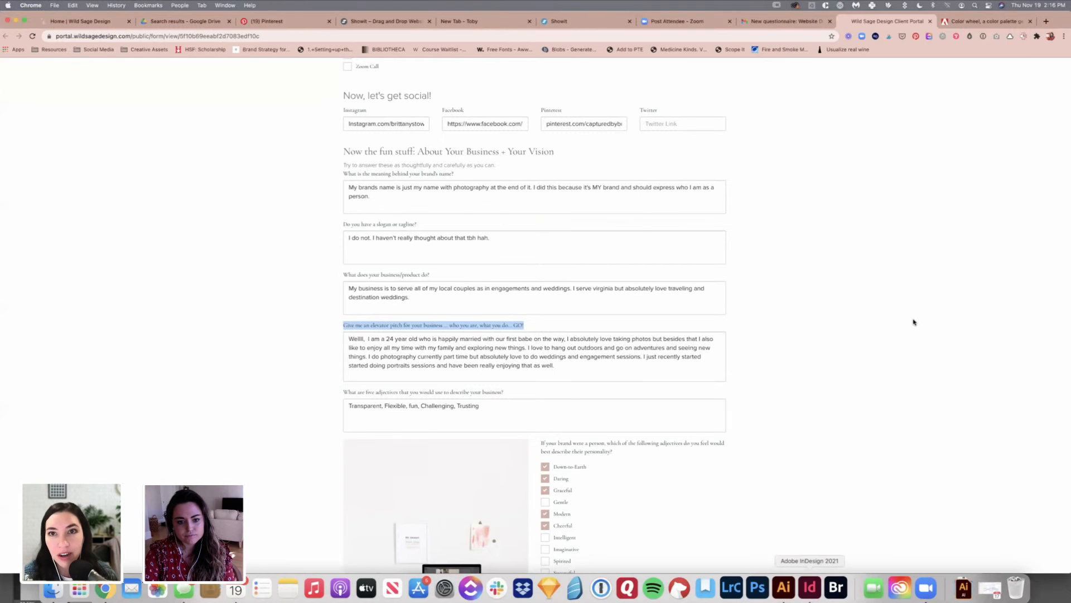
{"action": "key", "text": "super+Tab"}
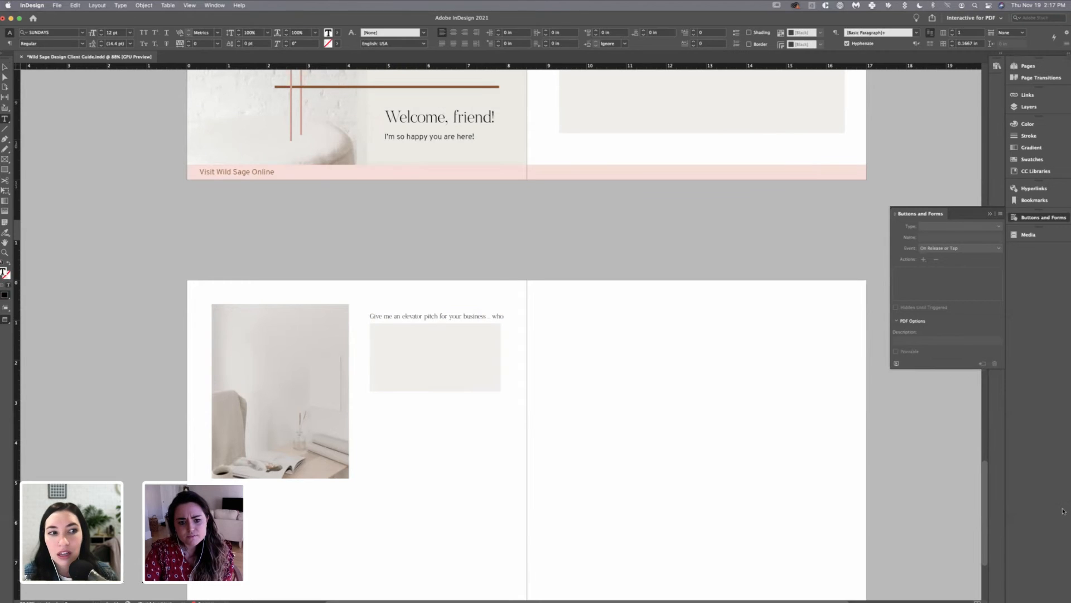
{"action": "key", "text": "Escape"}
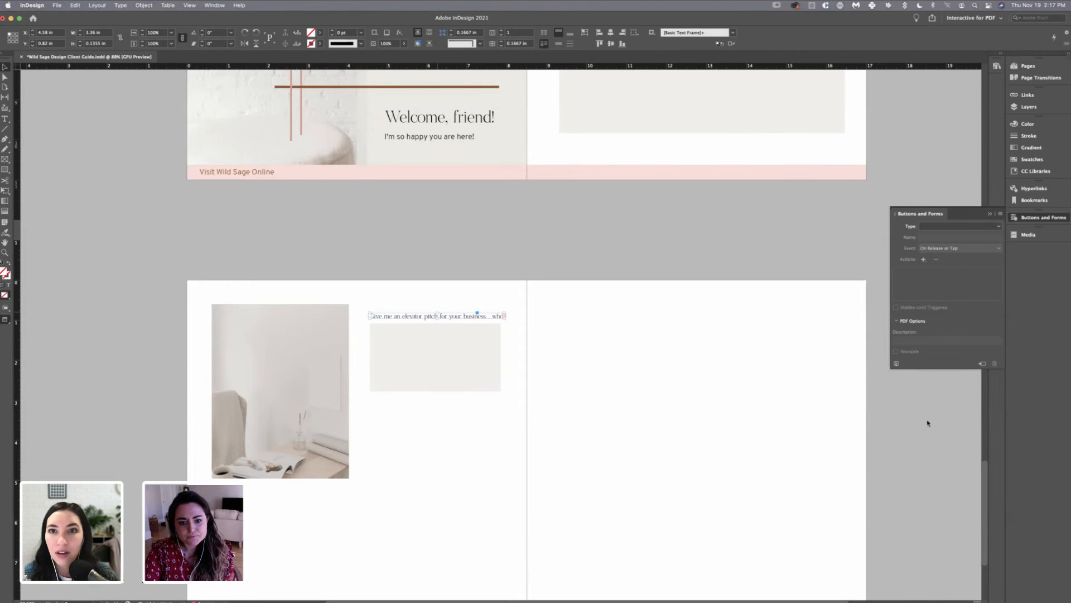
- Enlarge the question's frame to 0.4417 in high at Y 0.6044 in, and move the text field below it to Y 1.125 in
{"action": "key", "text": "super+alt+c"}
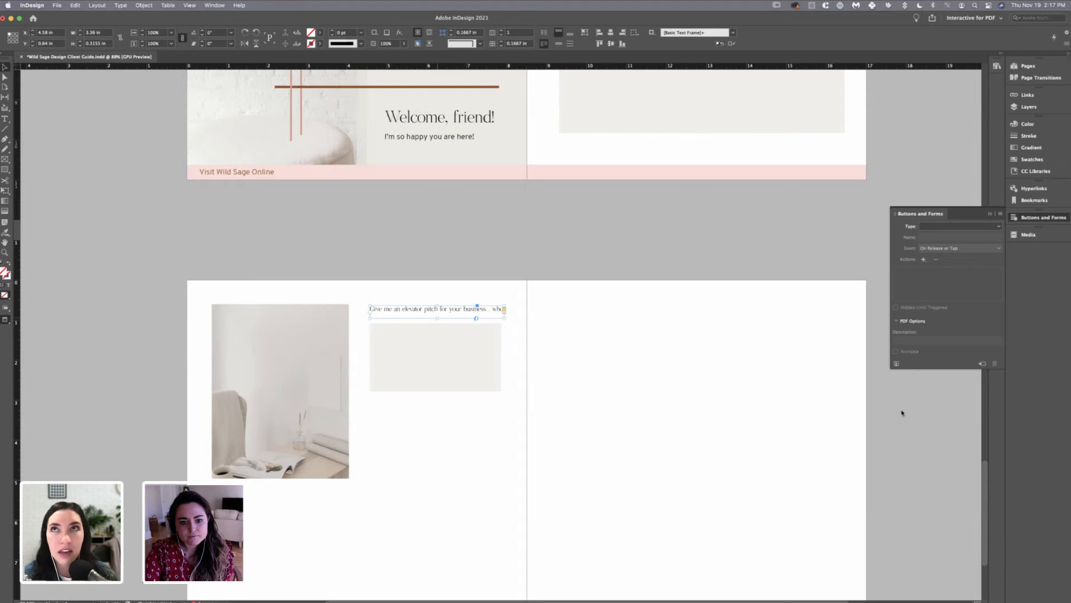
{"action": "key", "text": "super+alt+c"}
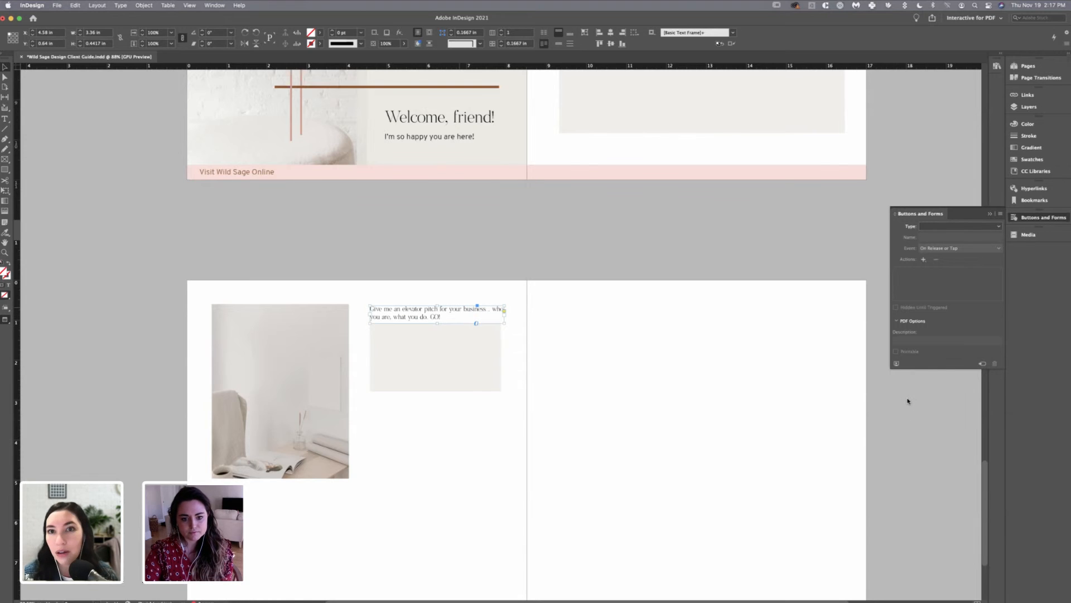
{"action": "key", "text": "super+z"}
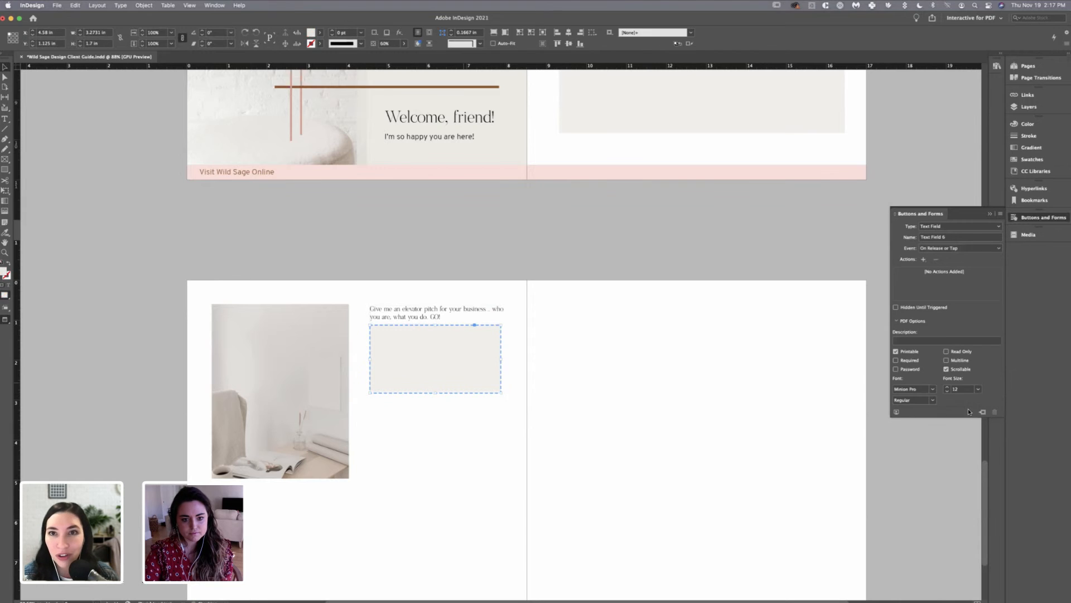
{"action": "key", "text": "super+z"}
{"action": "key", "text": "super+z"}
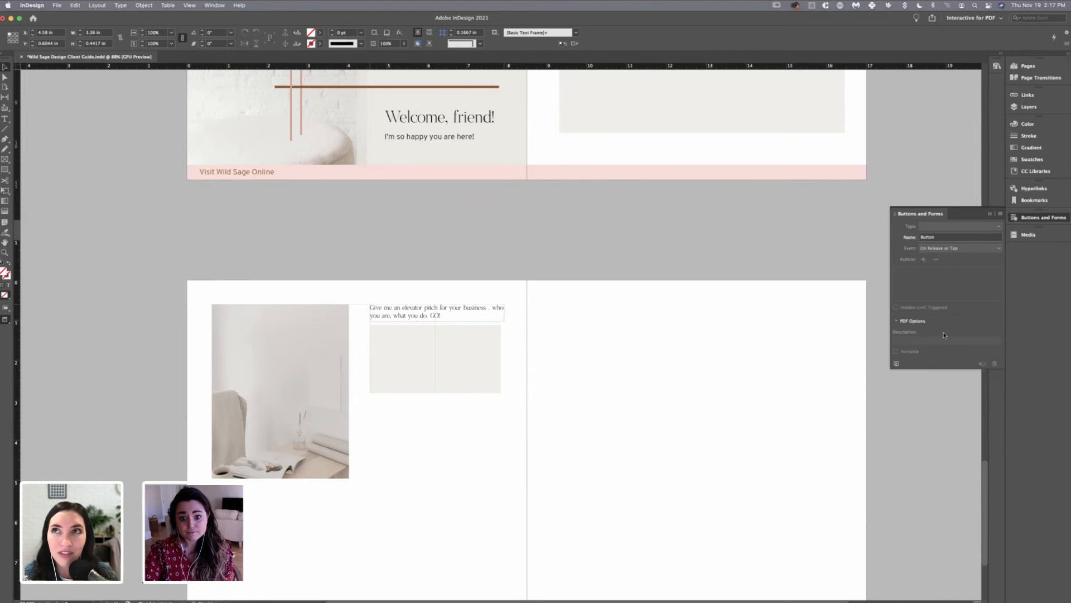
- Insert a line break before "who" in the elevator pitch label so the second line starts with that word
{"action": "left_click", "coordinate": [554, 338]}
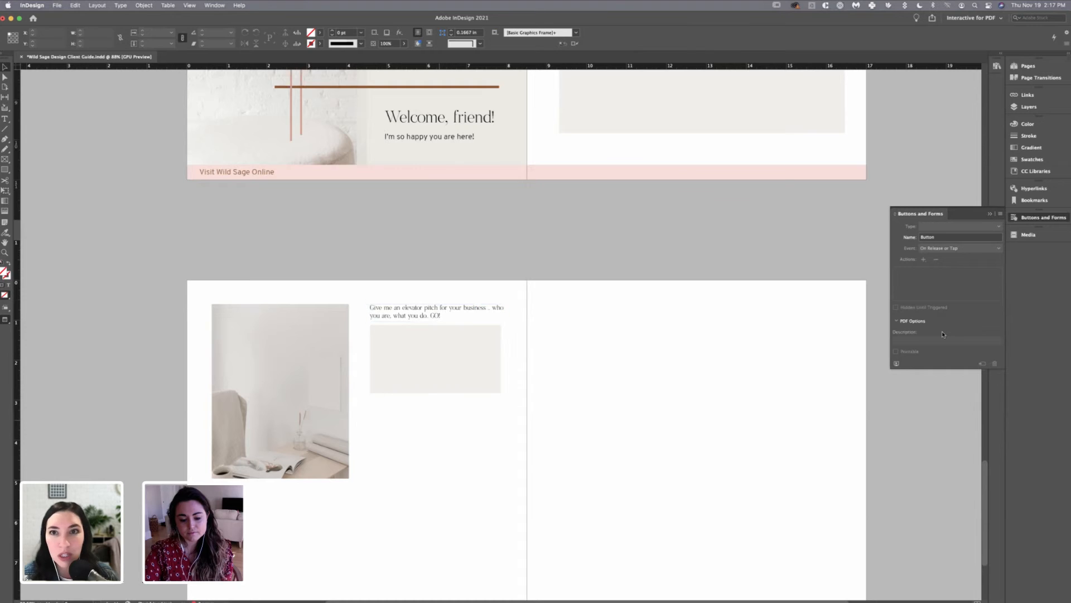
{"action": "double_click", "coordinate": [493, 308]}
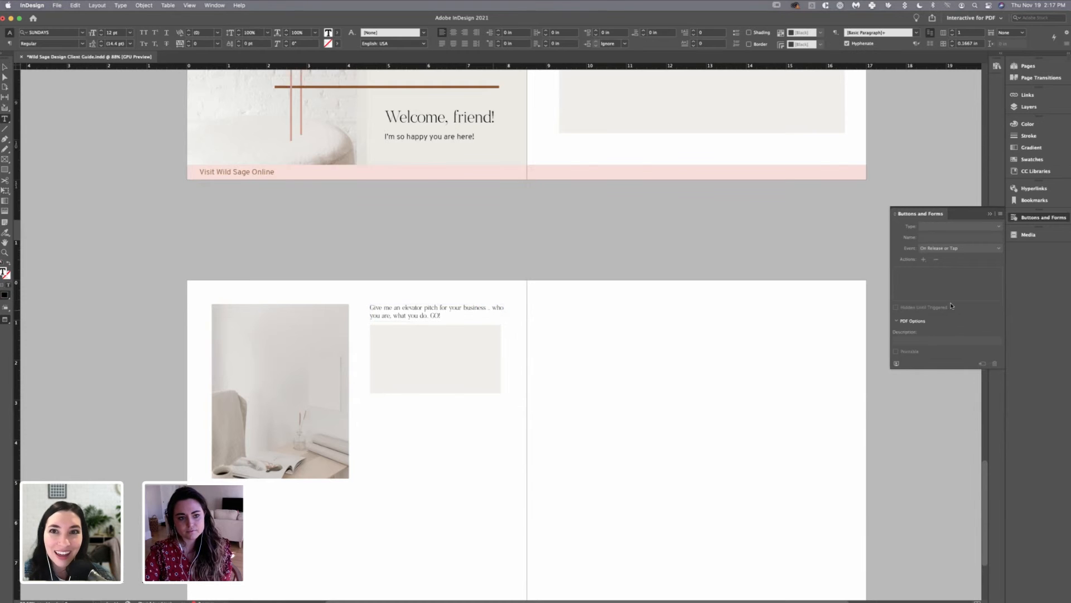
{"action": "key", "text": "shift+Return"}
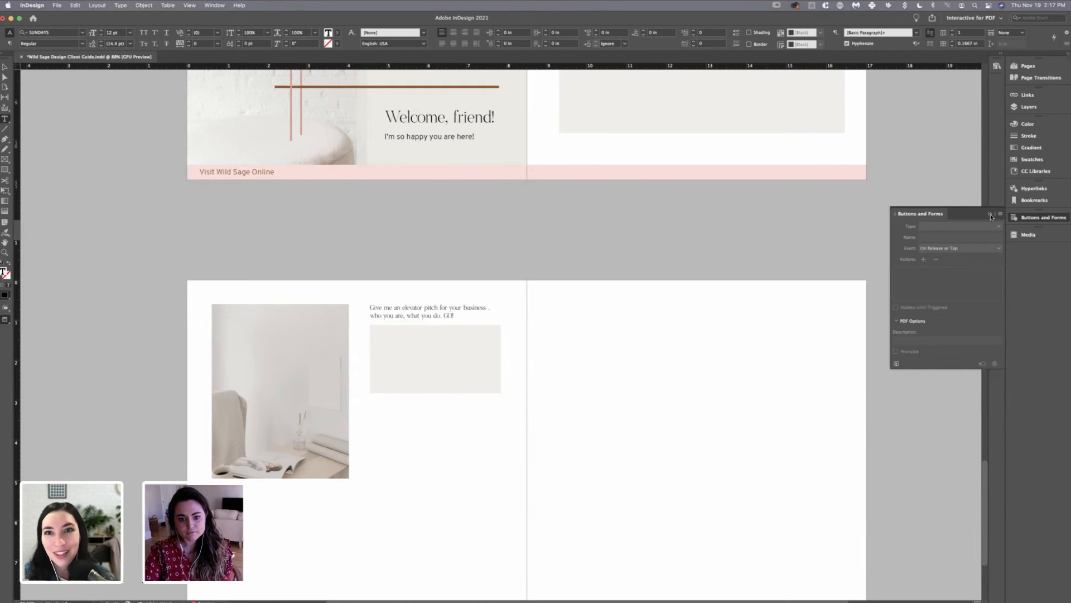
{"action": "key", "text": "Escape"}
- Shorten the elevator pitch label's frame to 0.38 in high, and shift the label and its text field to X 4.6235 in
{"action": "left_click", "coordinate": [444, 427]}
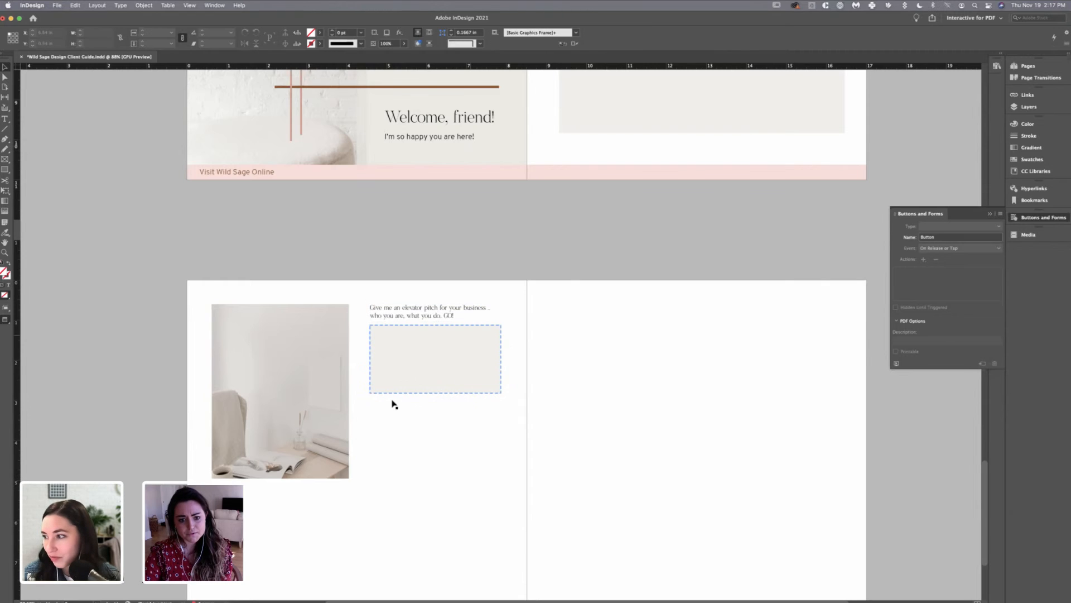
{"action": "mouse_move", "coordinate": [384, 313]}
{"action": "left_mouse_down"}
{"action": "mouse_move", "coordinate": [393, 383]}
{"action": "mouse_move", "coordinate": [380, 455]}
{"action": "mouse_move", "coordinate": [300, 584]}
{"action": "mouse_move", "coordinate": [195, 502]}
{"action": "left_mouse_up"}
{"action": "left_click_drag", "start_coordinate": [445, 317], "coordinate": [450, 339]}
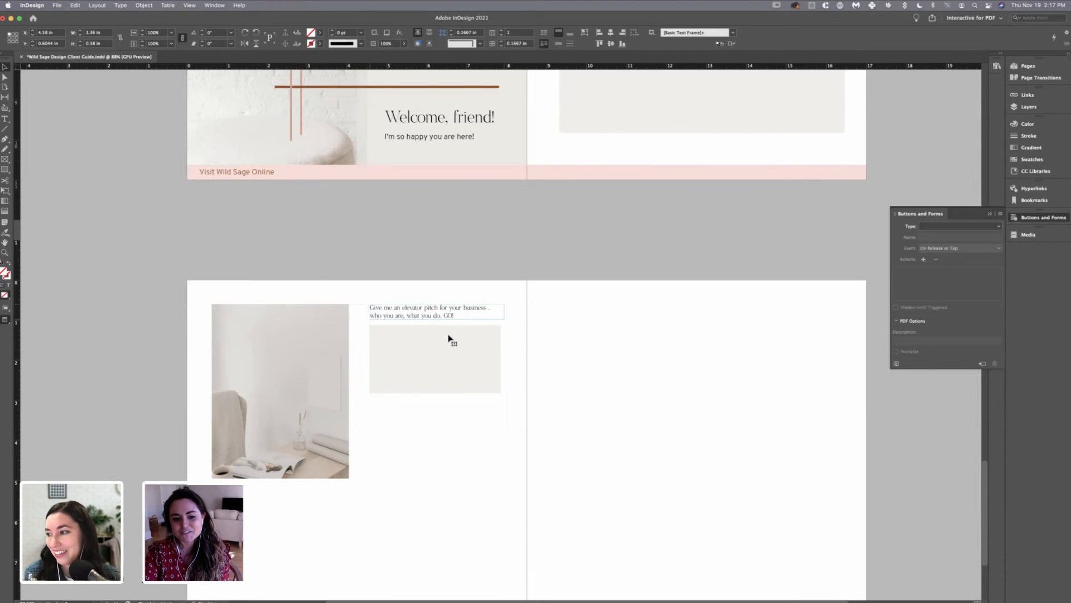
{"action": "mouse_move", "coordinate": [511, 406]}
{"action": "left_mouse_down"}
{"action": "mouse_move", "coordinate": [503, 404]}
{"action": "mouse_move", "coordinate": [509, 413]}
{"action": "left_mouse_up"}
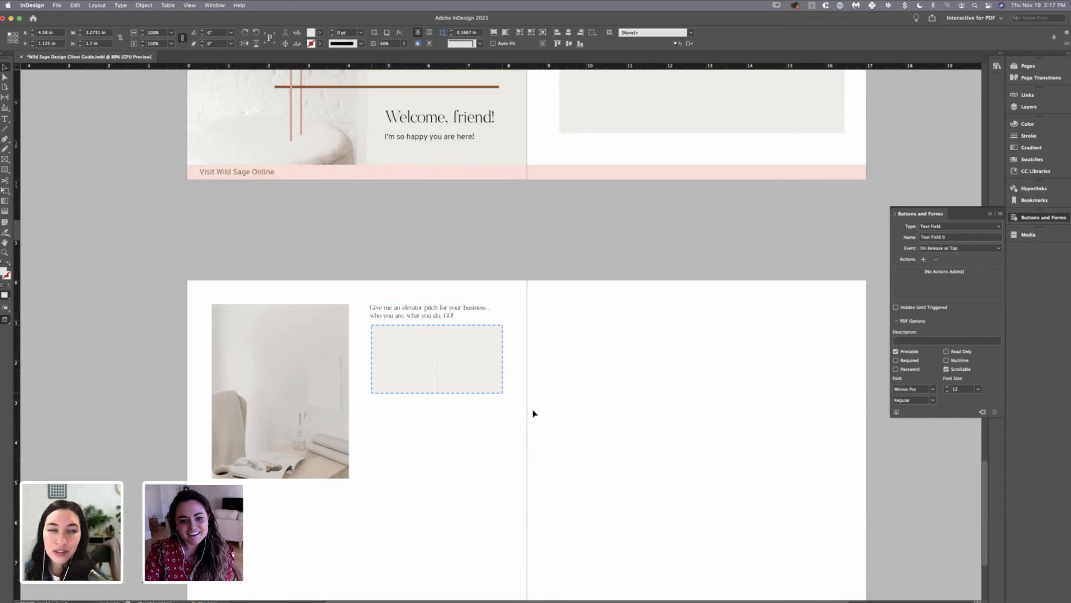
{"action": "left_click_drag", "start_coordinate": [474, 316], "coordinate": [478, 317]}
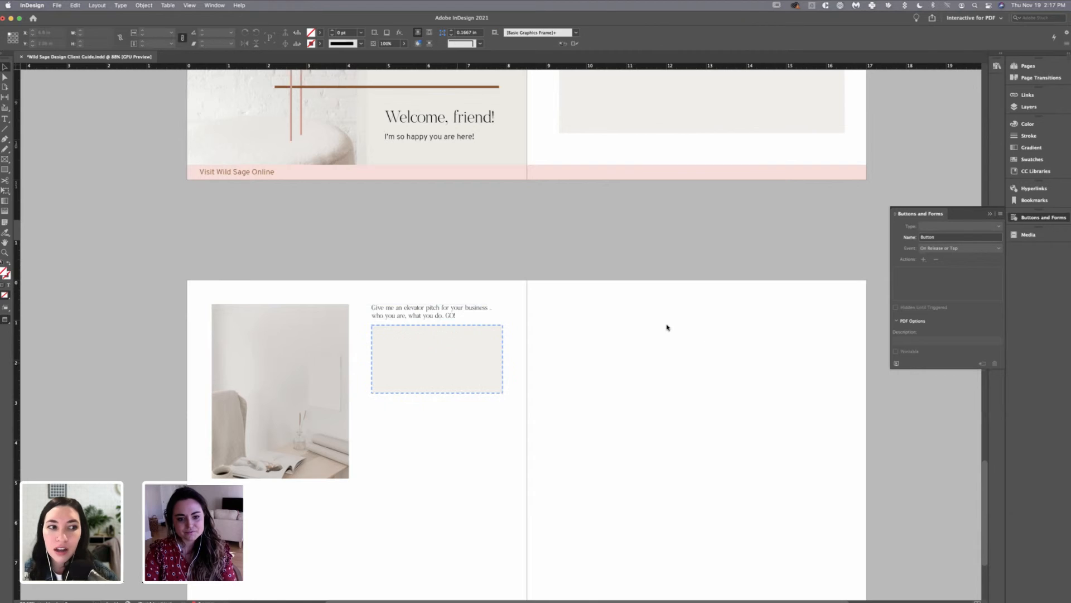
- Duplicate the elevator pitch label and place the copy below the text field at X 4.6235 in, Y 3.4 in
{"action": "left_click", "coordinate": [422, 313]}
{"action": "key", "text": "super+c"}
{"action": "key", "text": "super+v"}
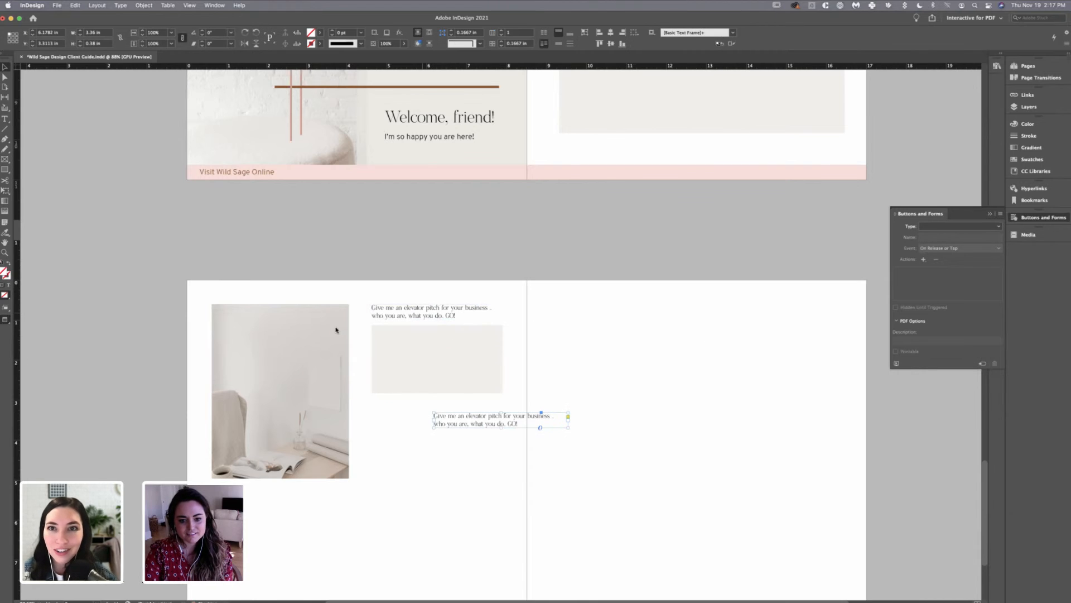
{"action": "left_click_drag", "start_coordinate": [491, 419], "coordinate": [429, 423]}
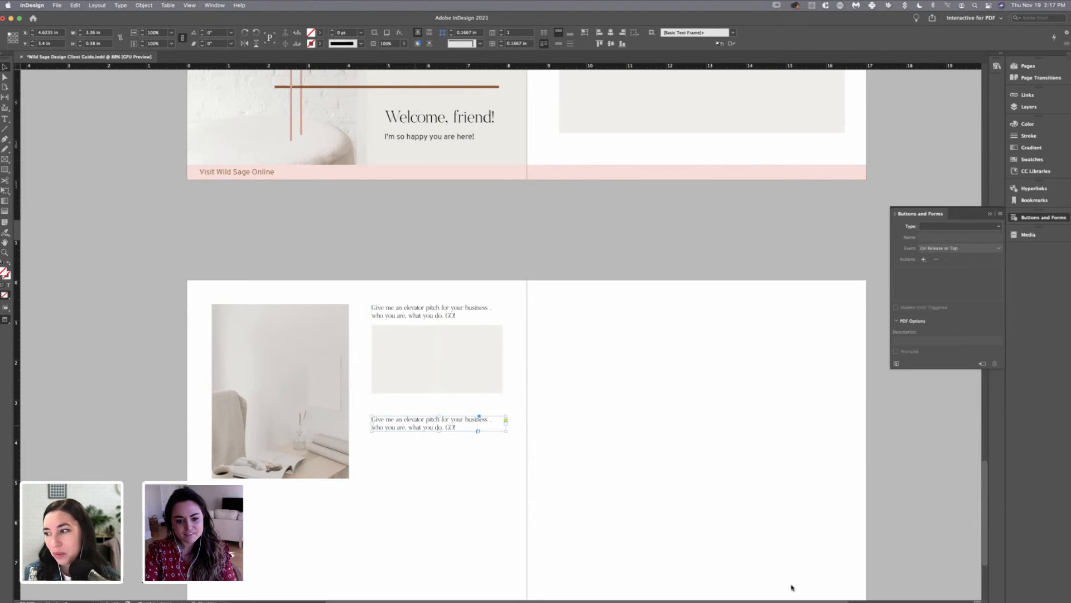
- Duplicate the text field and place the copy directly below the lower label at X 4.6235 in, Y 3.925 in
{"action": "left_click", "coordinate": [476, 378]}
{"action": "key", "text": "super+c"}
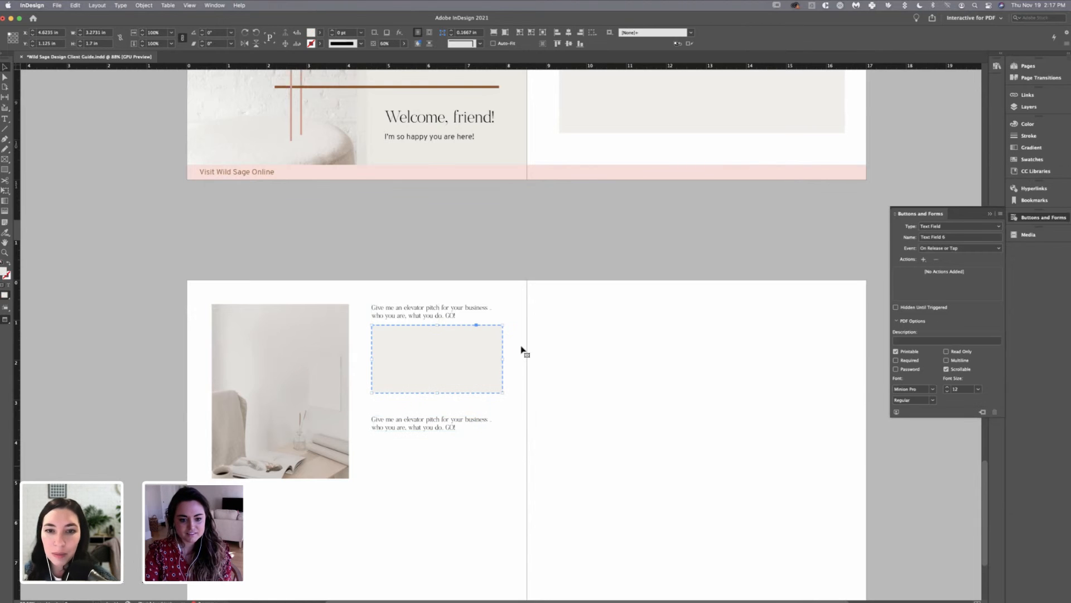
{"action": "key", "text": "super+v"}
{"action": "left_click_drag", "start_coordinate": [502, 417], "coordinate": [438, 468]}
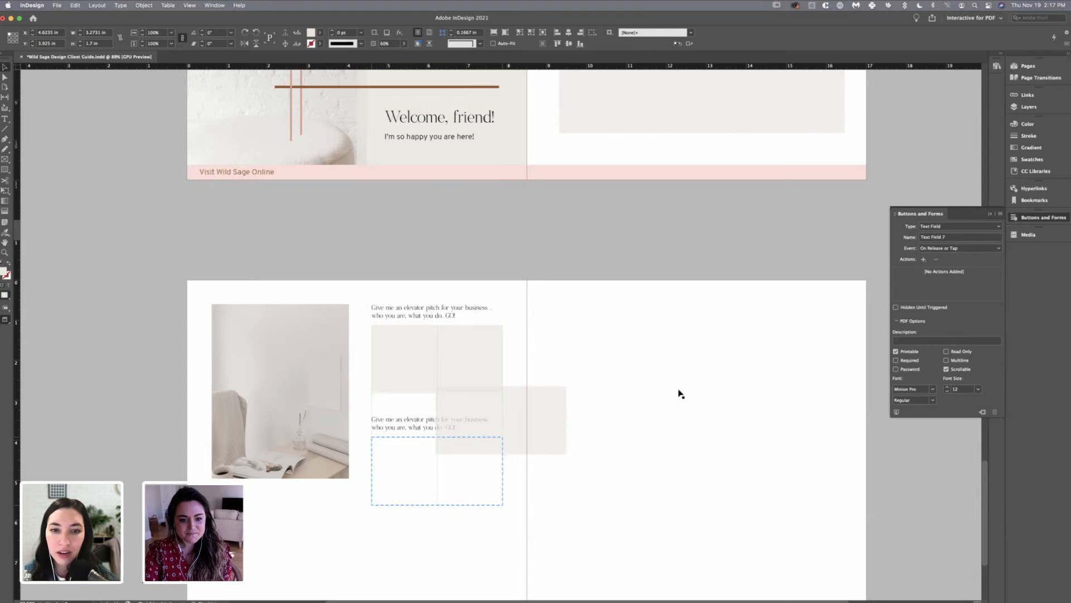
- Move the lower label up to Y 3.08 in and its text field up to Y 3.56 in
{"action": "left_click_drag", "start_coordinate": [438, 425], "coordinate": [438, 411]}
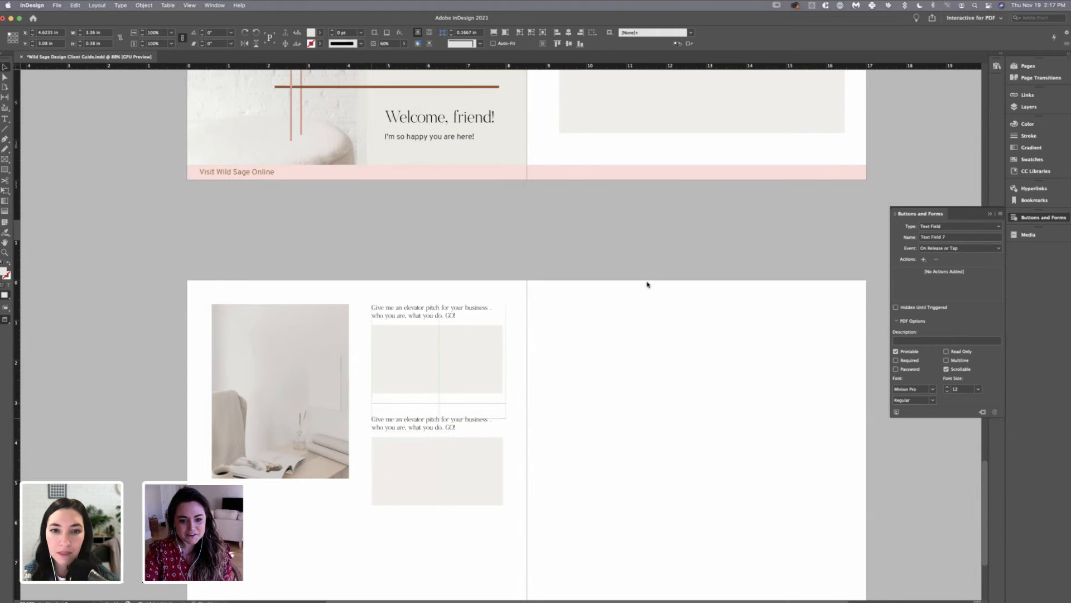
{"action": "left_click_drag", "start_coordinate": [437, 471], "coordinate": [438, 454]}
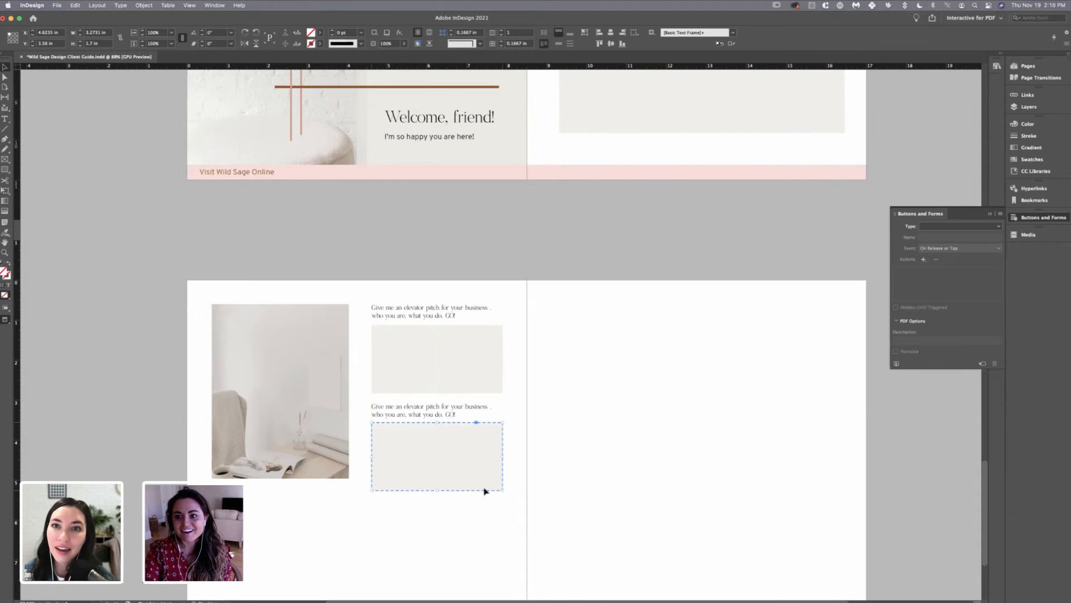
{"action": "left_click", "coordinate": [520, 448]}
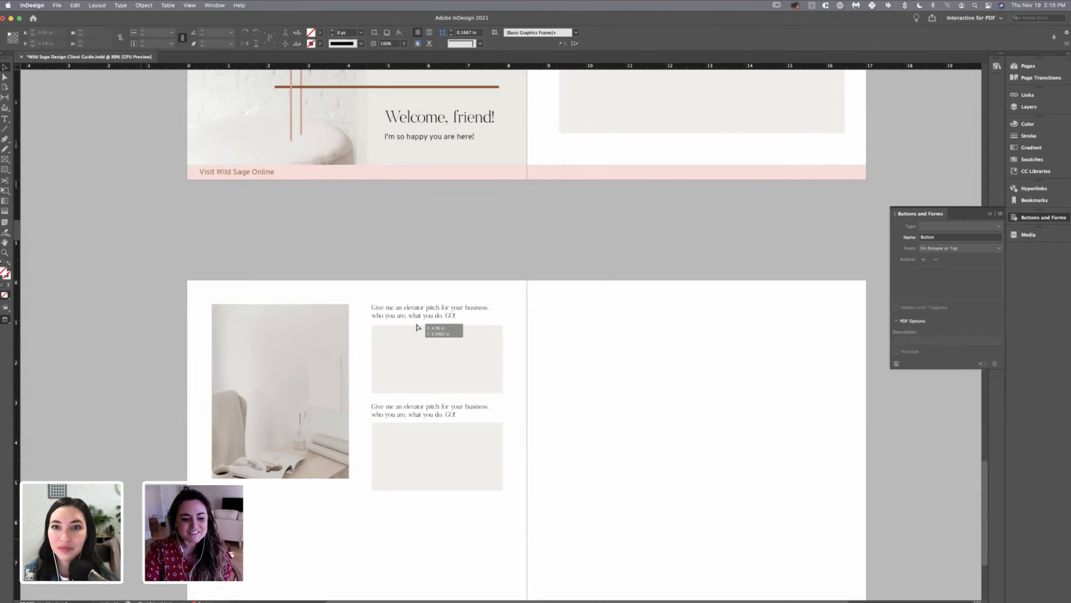
- Replace the lower label's text with the "What are five adjectives that you would use to describe your business?" question copied from the Chrome questionnaire
{"action": "left_click", "coordinate": [106, 588]}
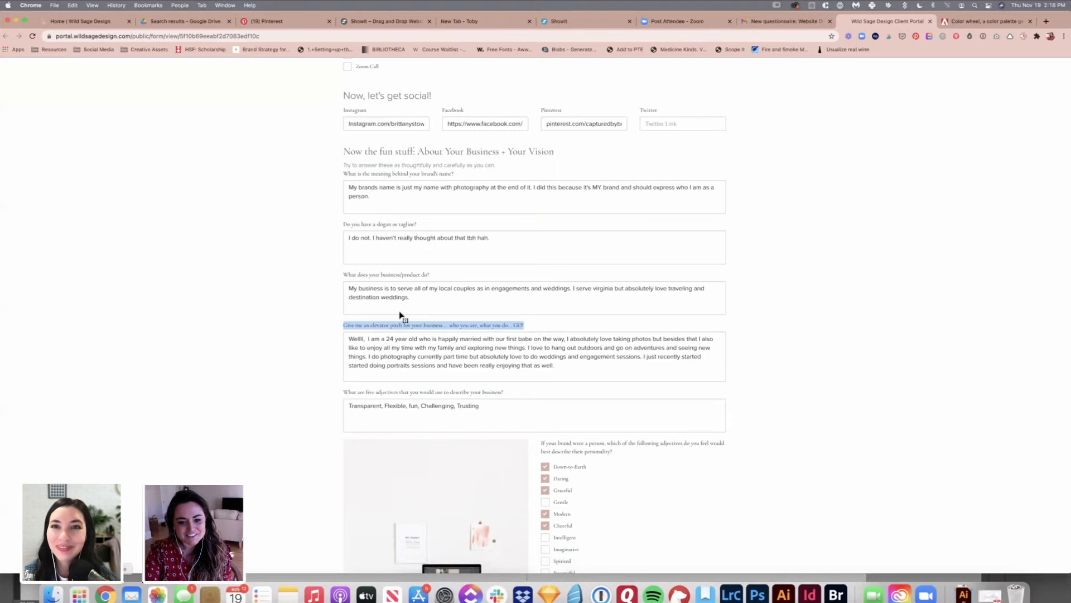
{"action": "left_click_drag", "start_coordinate": [504, 392], "coordinate": [343, 392]}
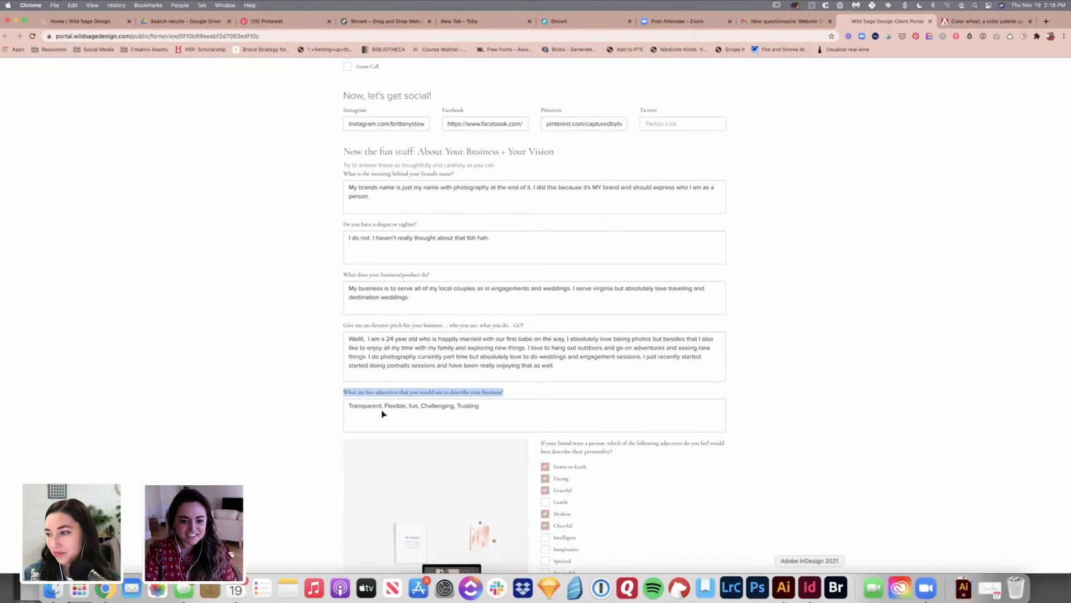
{"action": "left_click", "coordinate": [810, 587]}
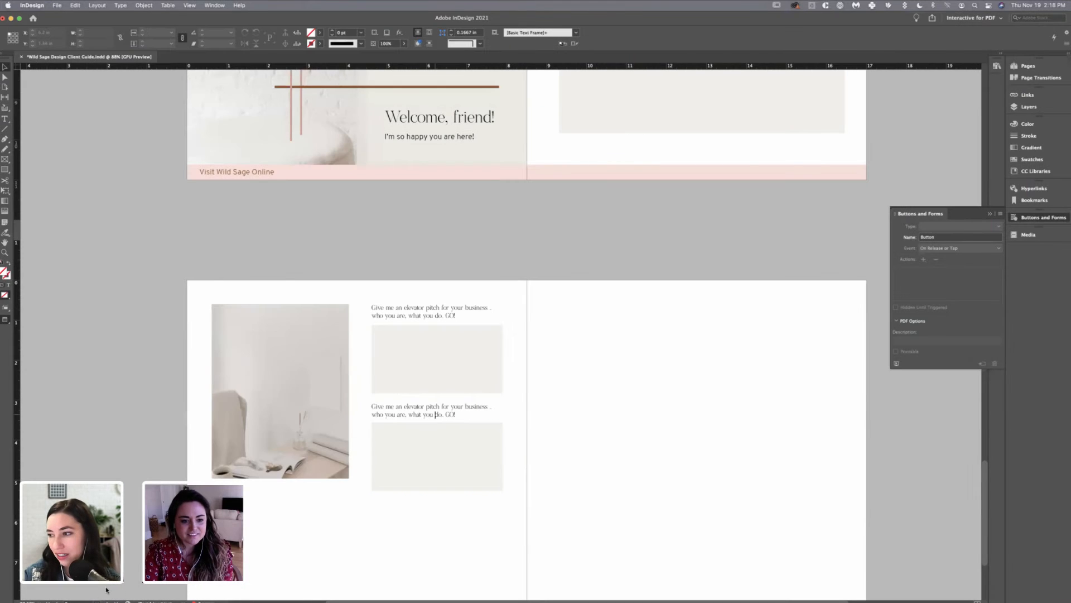
{"action": "key", "text": "super+a"}
{"action": "key", "text": "super+v"}
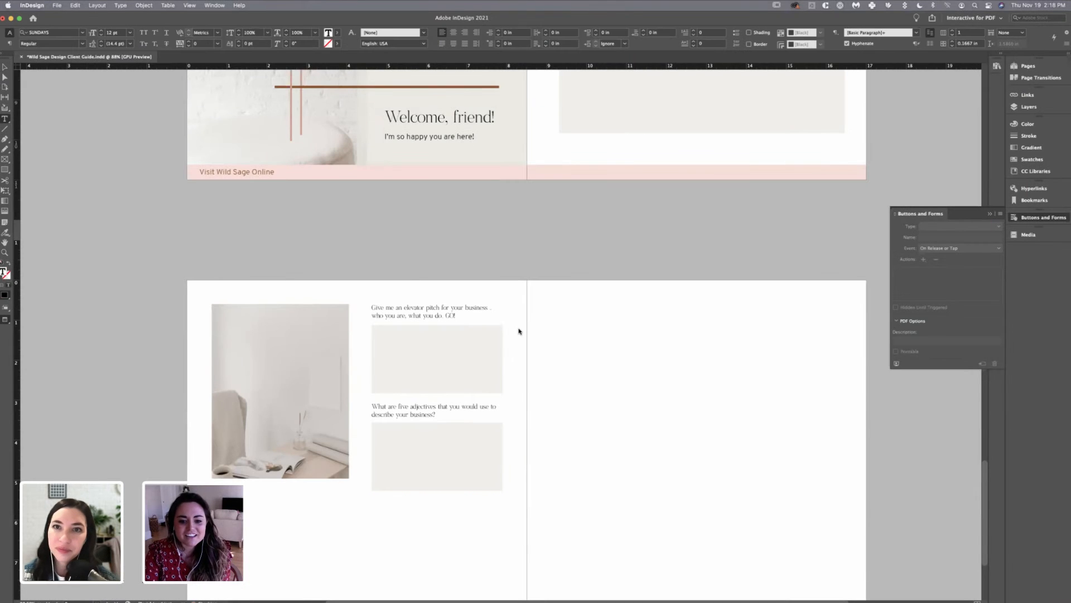
{"action": "key", "text": "Escape"}
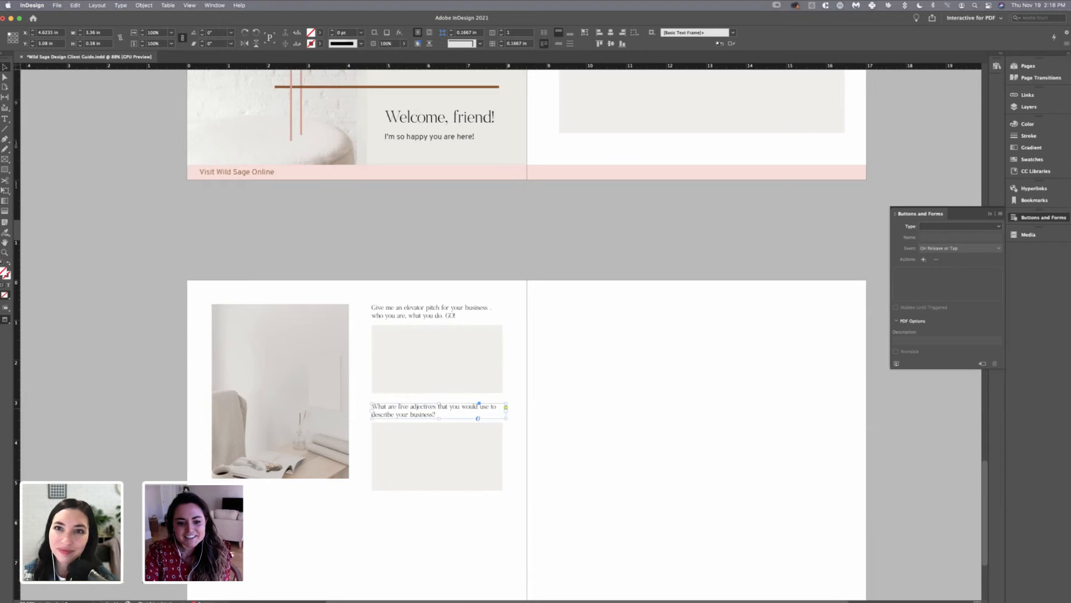
- Tighten the spacing on page 8 by raising the lower label, its text field to Y 3.46 in and the upper text field to Y 1.0817 in
{"action": "left_click_drag", "start_coordinate": [438, 411], "coordinate": [438, 407]}
{"action": "left_click_drag", "start_coordinate": [437, 456], "coordinate": [438, 453]}
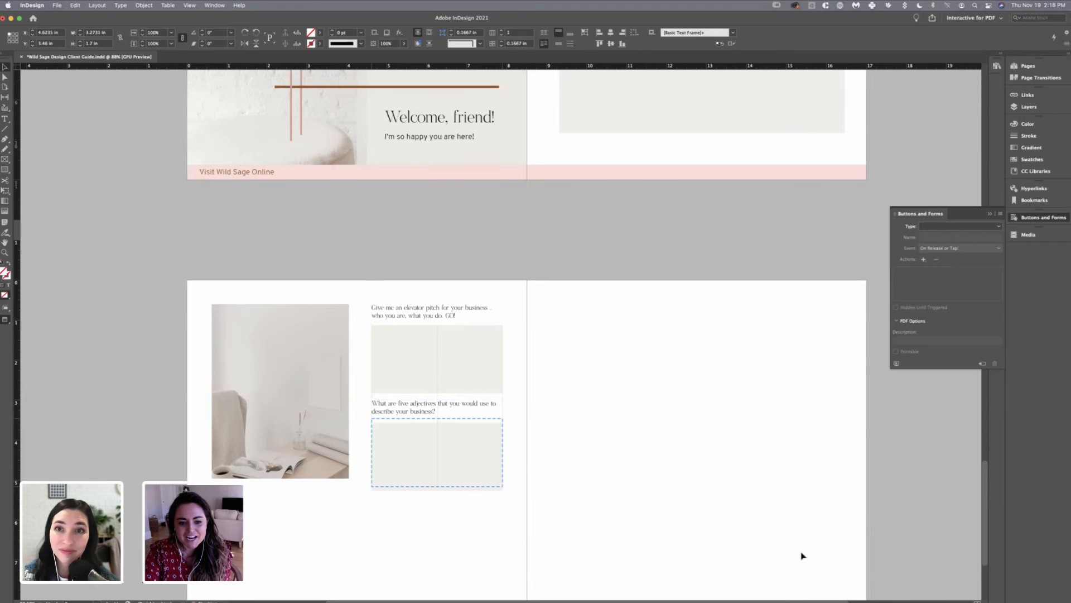
{"action": "left_click", "coordinate": [437, 330]}
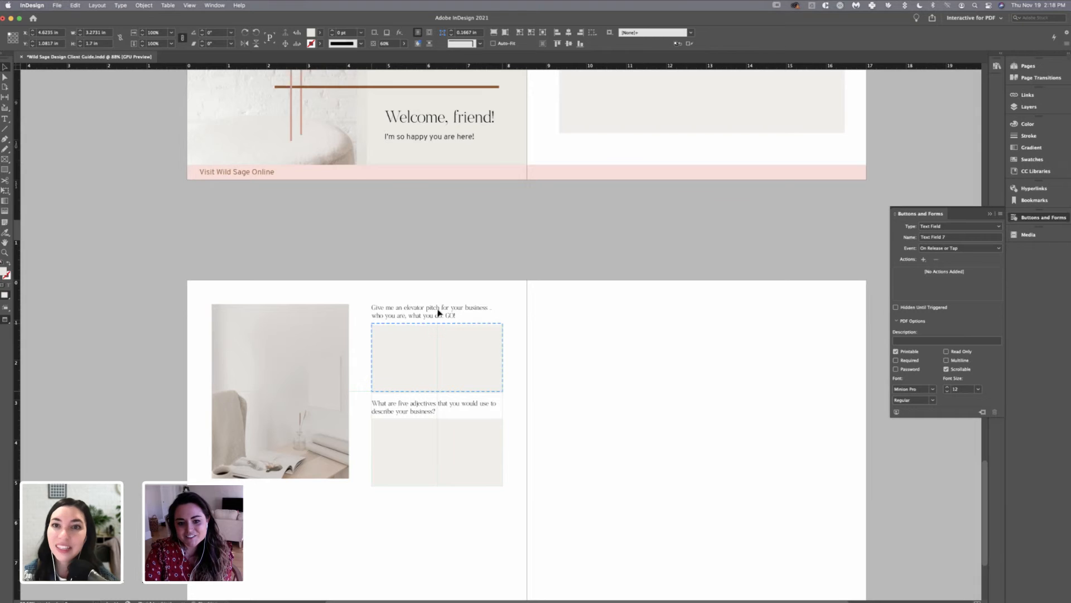
{"action": "left_click_drag", "start_coordinate": [438, 310], "coordinate": [437, 306]}
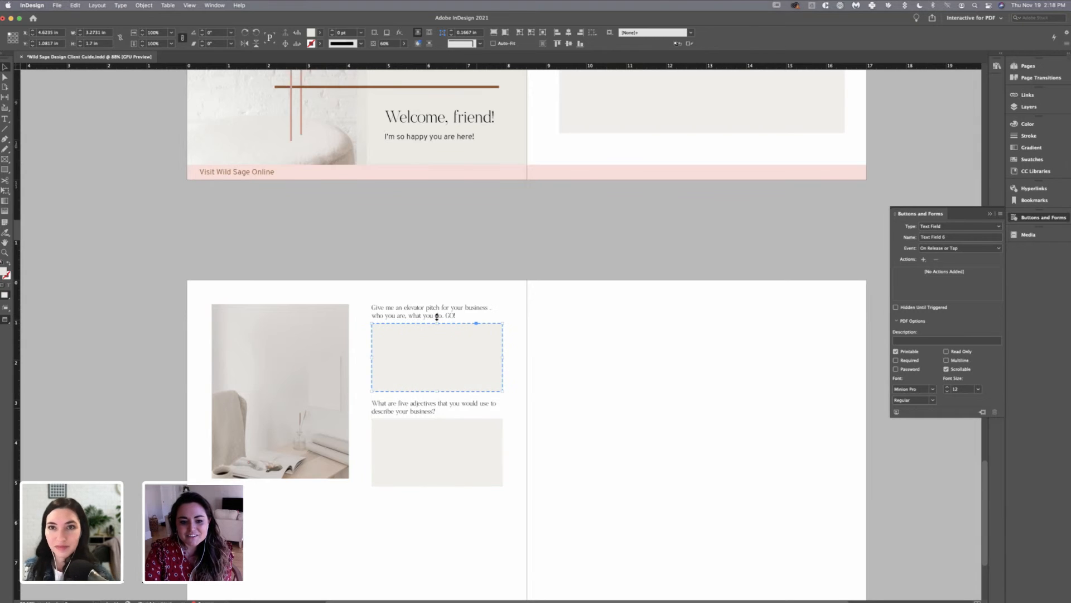
- Raise the five adjectives label to Y 3 in and its text field to Y 3.4 in
{"action": "left_click", "coordinate": [438, 317]}
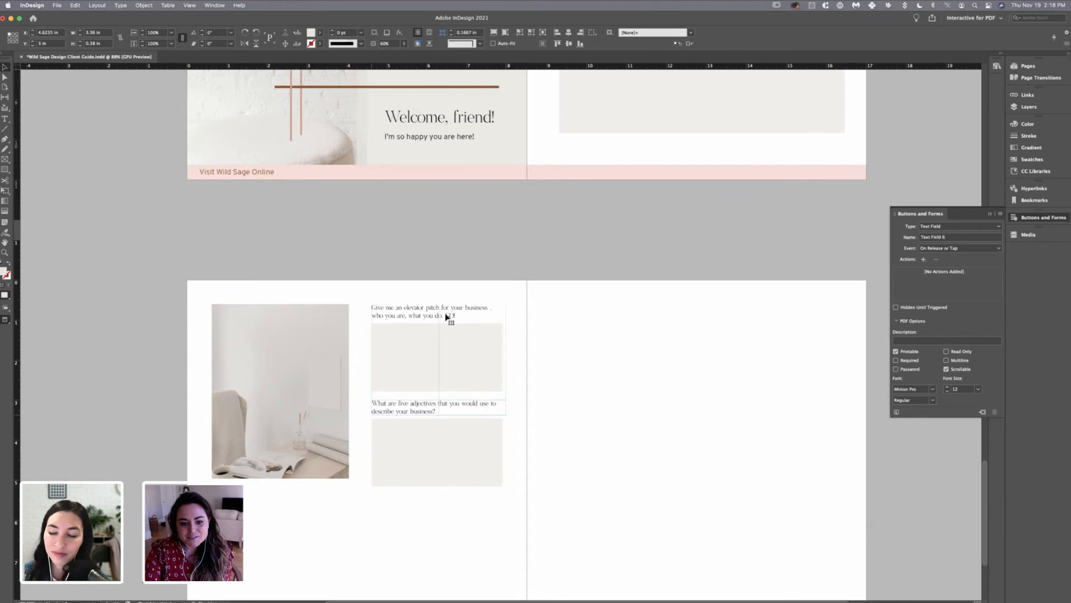
{"action": "left_click_drag", "start_coordinate": [446, 314], "coordinate": [460, 308]}
{"action": "left_click_drag", "start_coordinate": [426, 437], "coordinate": [465, 386]}
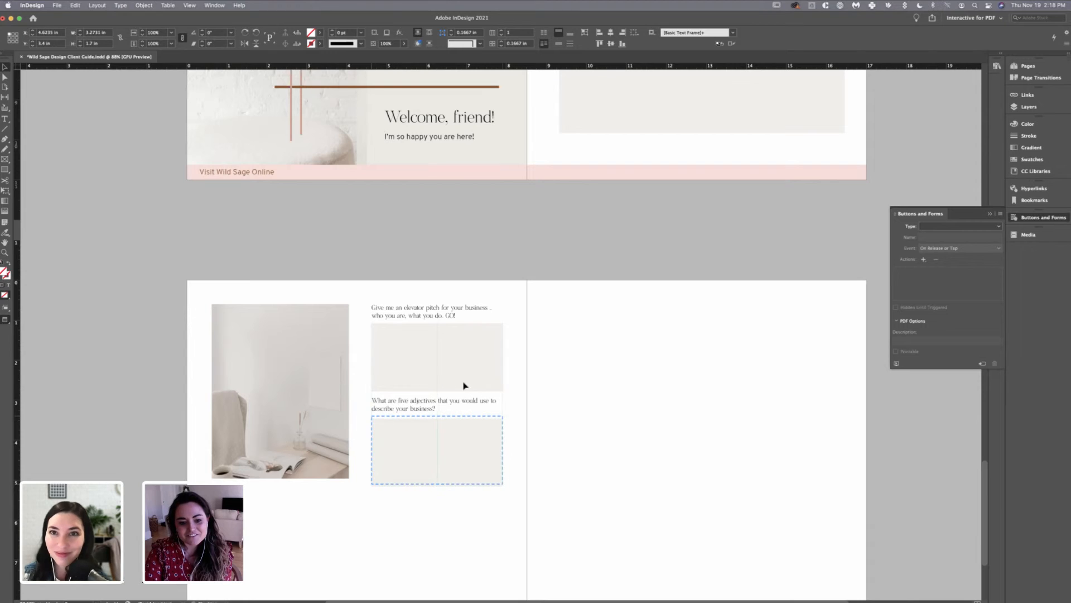
{"action": "left_click", "coordinate": [467, 435]}
{"action": "left_click", "coordinate": [465, 313]}
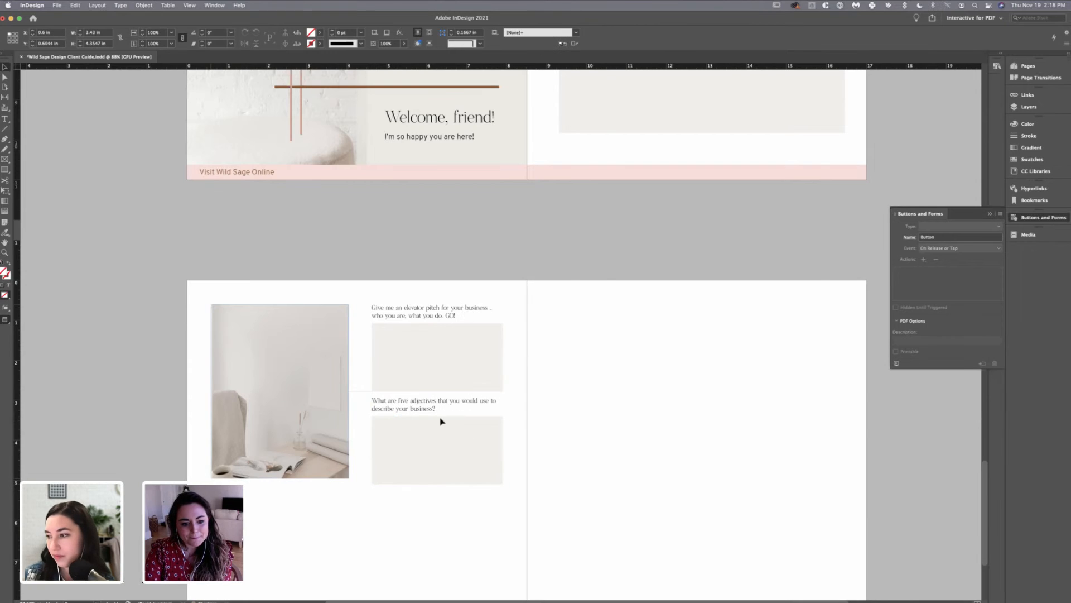
- Try extending the photo frame downward to a height of 4.4956 in, and undo the resize
{"action": "double_click", "coordinate": [494, 308]}
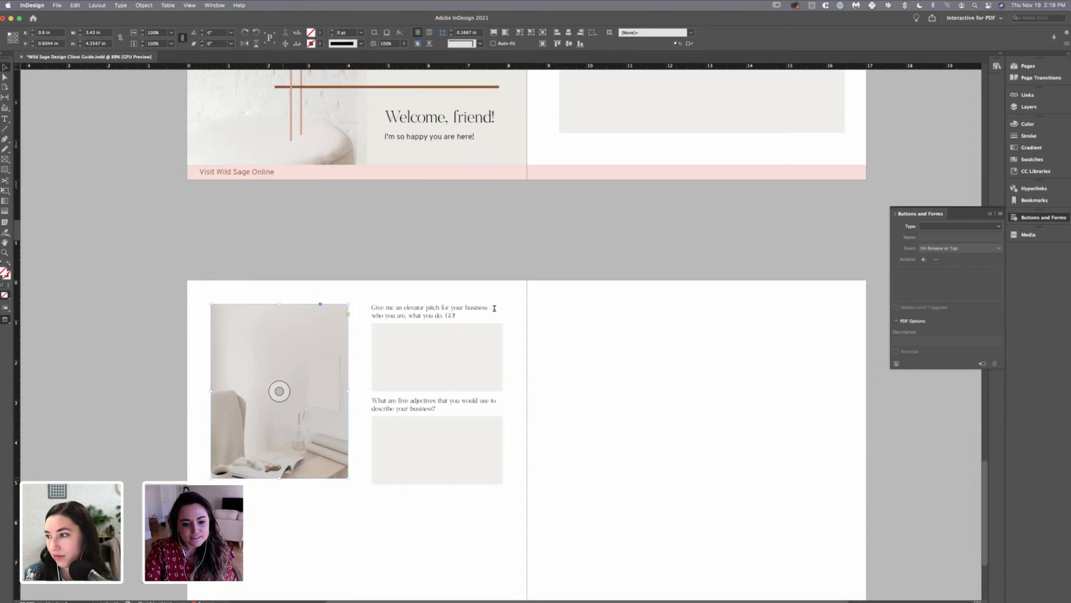
{"action": "left_click_drag", "start_coordinate": [279, 478], "coordinate": [279, 484]}
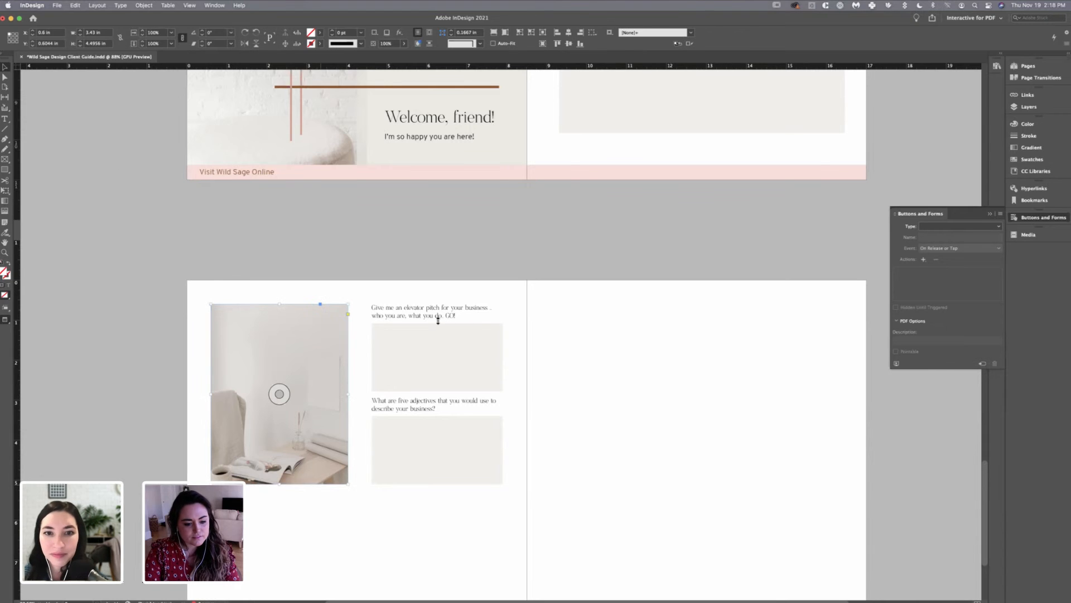
{"action": "left_click_drag", "start_coordinate": [438, 320], "coordinate": [438, 320]}
{"action": "key", "text": "super+z"}
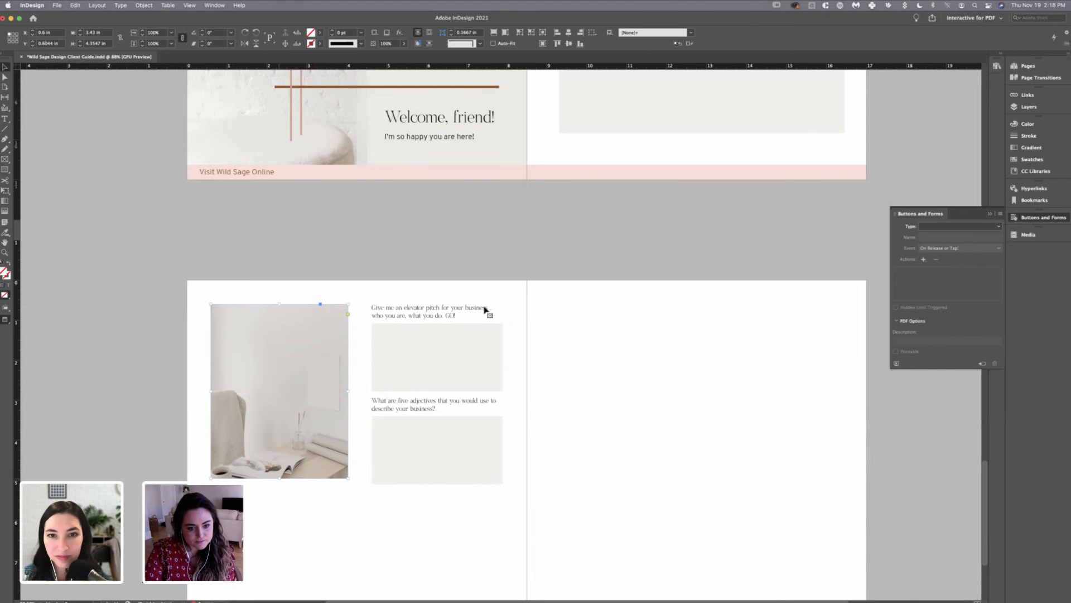
- Extend the photo frame on page 8 to a height of 4.4956 in, flush with the lower text field's bottom edge
{"action": "key", "text": "super+shift+z"}
{"action": "left_click_drag", "start_coordinate": [484, 308], "coordinate": [485, 309]}
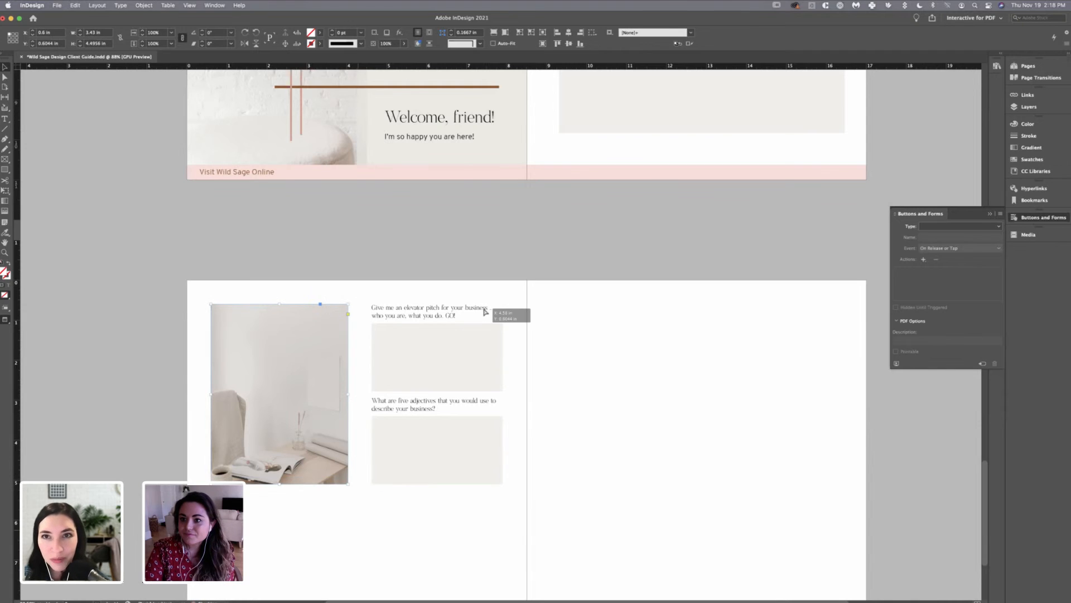
{"action": "key", "text": "super+shift+a"}
{"action": "scroll", "coordinate": [484, 312], "scroll_direction": "down", "scroll_amount": 2}
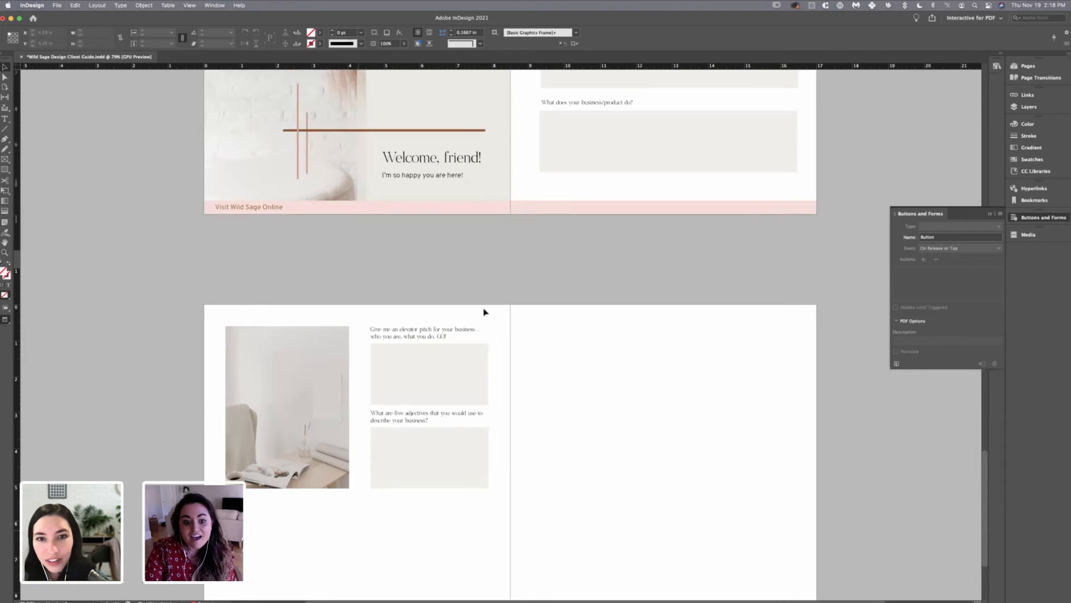
{"action": "scroll", "coordinate": [502, 311], "scroll_direction": "down", "scroll_amount": 1}
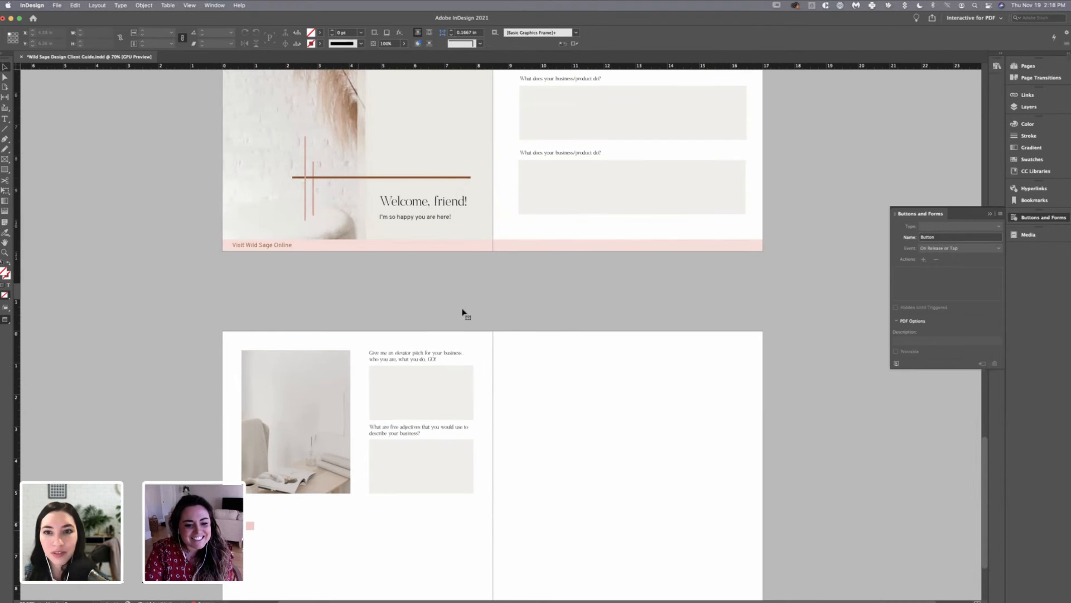
{"action": "scroll", "coordinate": [464, 311], "scroll_direction": "up", "scroll_amount": 2}
{"action": "scroll", "coordinate": [465, 311], "scroll_direction": "up", "scroll_amount": 2}
{"action": "key", "text": "super+z"}
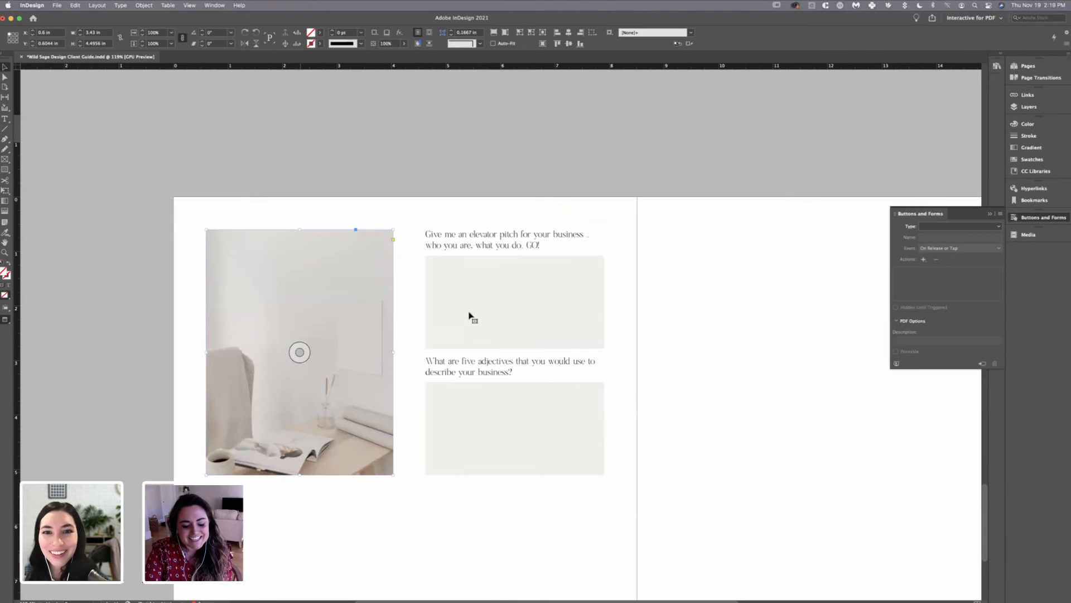
- Try shortening the photo frame to a height of 4.2256 in, and undo the resize
{"action": "left_click", "coordinate": [484, 347]}
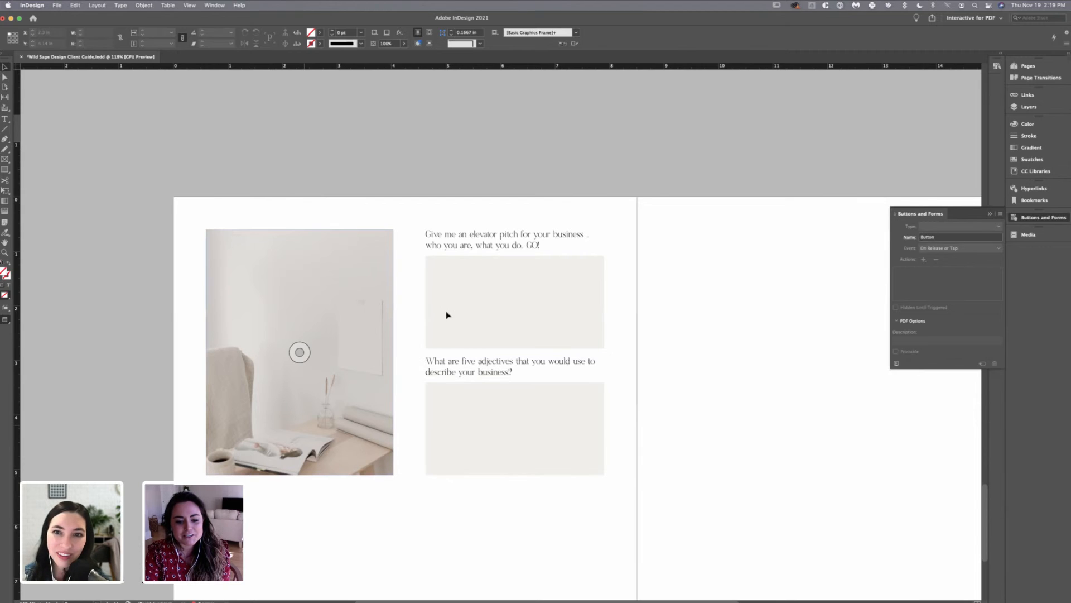
{"action": "left_click", "coordinate": [335, 371]}
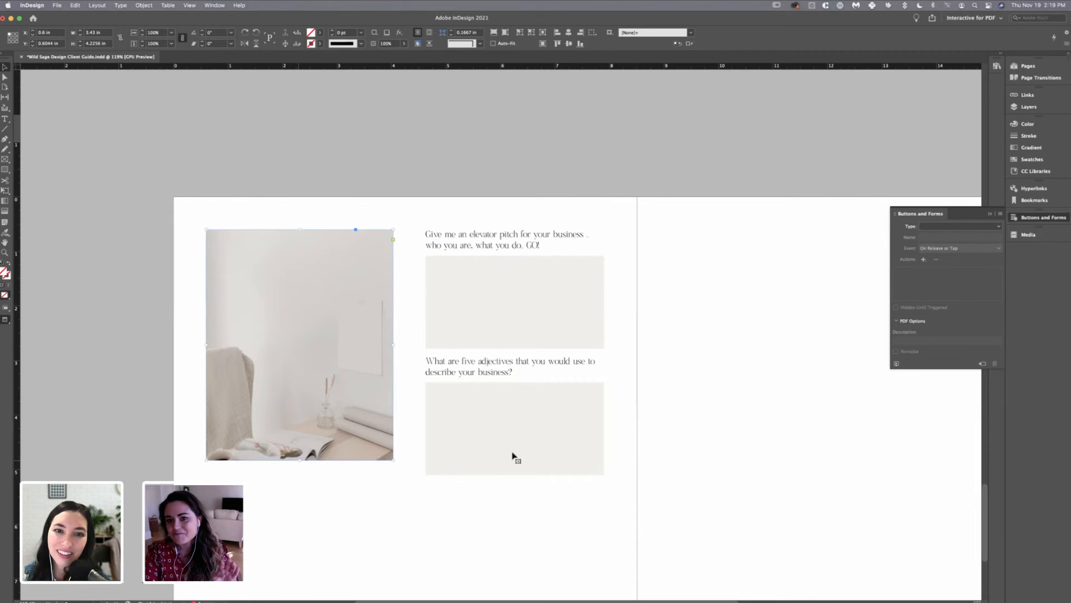
{"action": "key", "text": "super+z"}
{"action": "left_click_drag", "start_coordinate": [475, 424], "coordinate": [417, 430]}
{"action": "left_click", "coordinate": [436, 486]}
{"action": "key", "text": "super+z"}
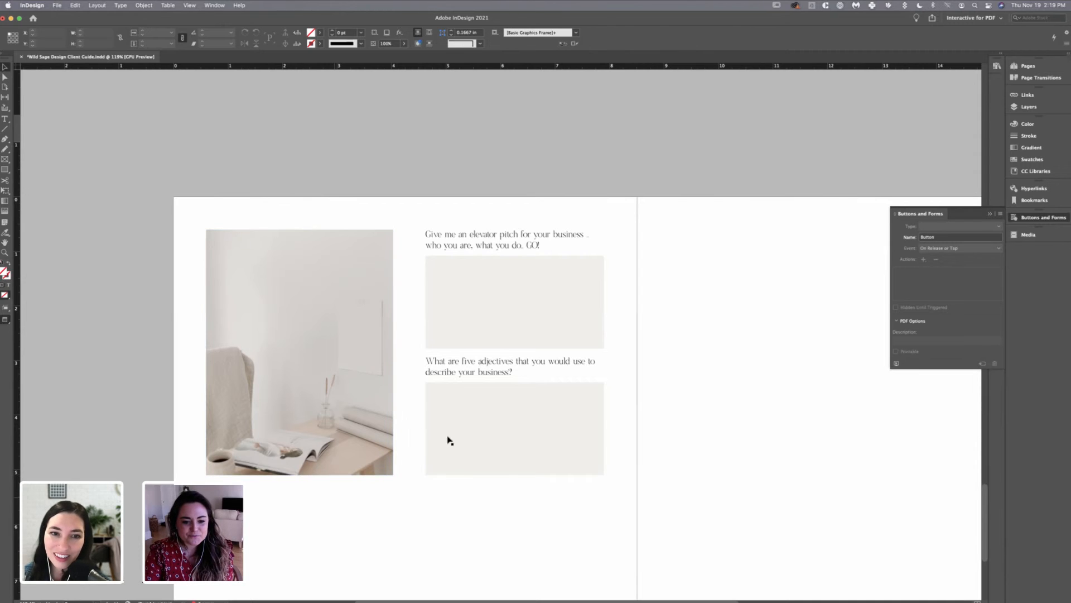
- Move the photo to X 0.62 in and slightly up, and raise both labels and text fields to line up with its top edge
{"action": "scroll", "coordinate": [448, 440], "scroll_direction": "down", "scroll_amount": 4}
{"action": "scroll", "coordinate": [469, 511], "scroll_direction": "down", "scroll_amount": 1}
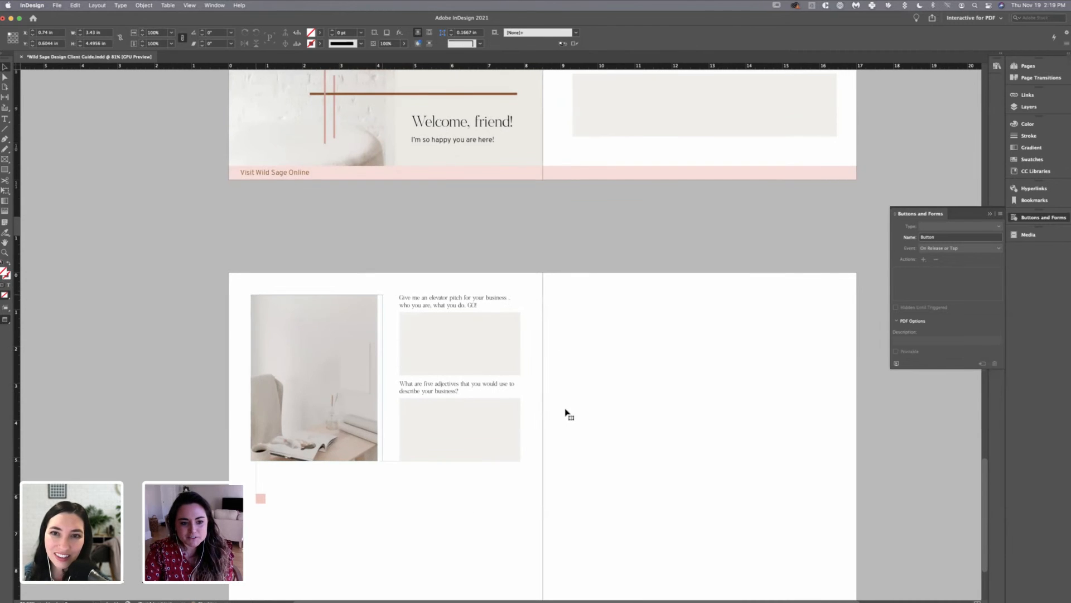
{"action": "left_click_drag", "start_coordinate": [565, 411], "coordinate": [463, 463]}
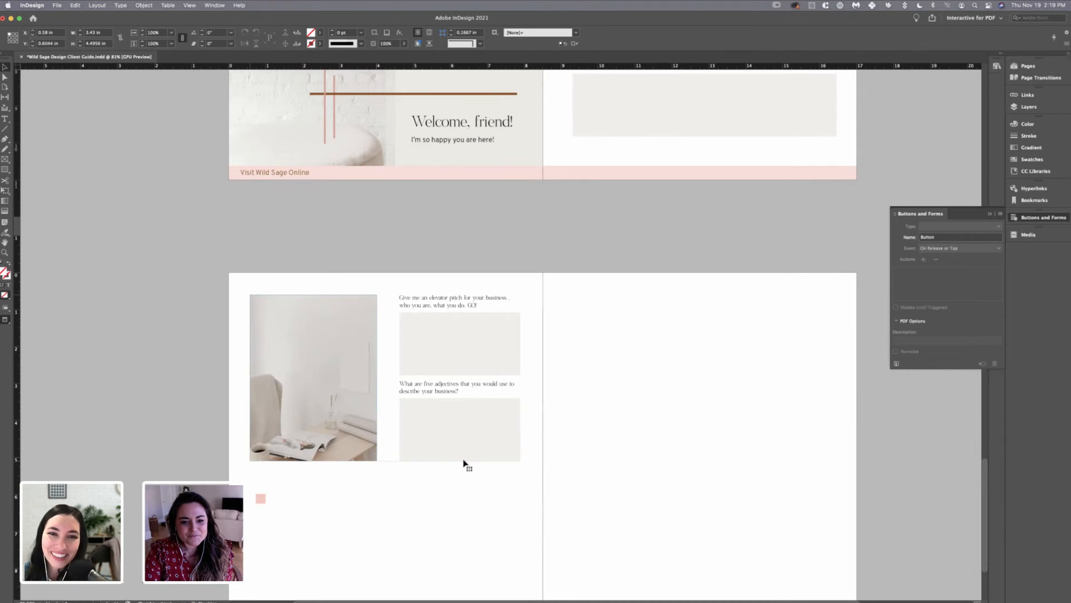
{"action": "key", "text": "Right"}
{"action": "left_click_drag", "start_coordinate": [336, 402], "coordinate": [336, 399]}
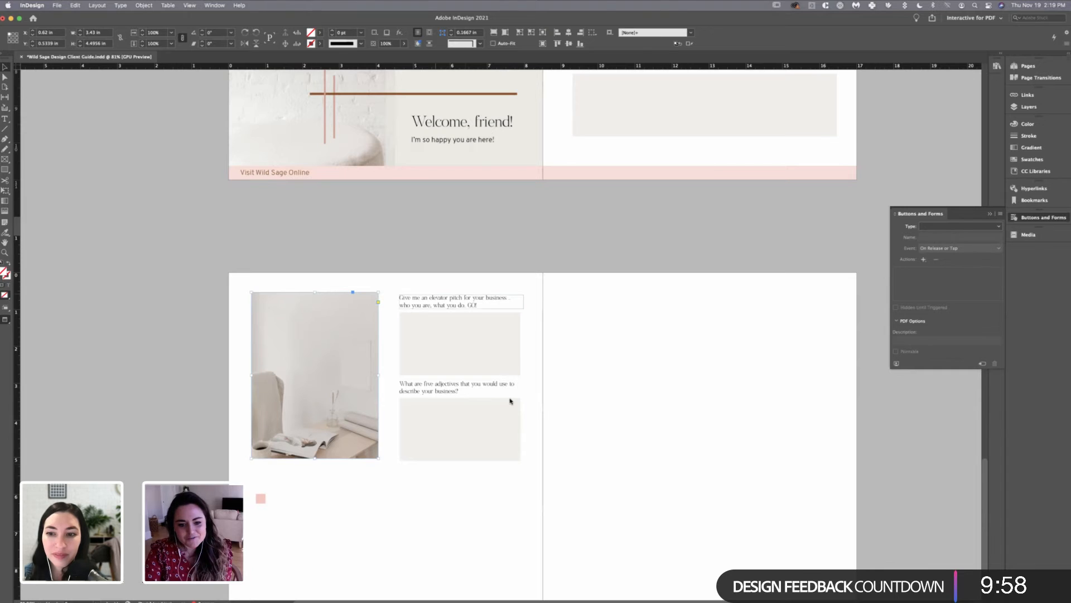
{"action": "left_click", "coordinate": [408, 394]}
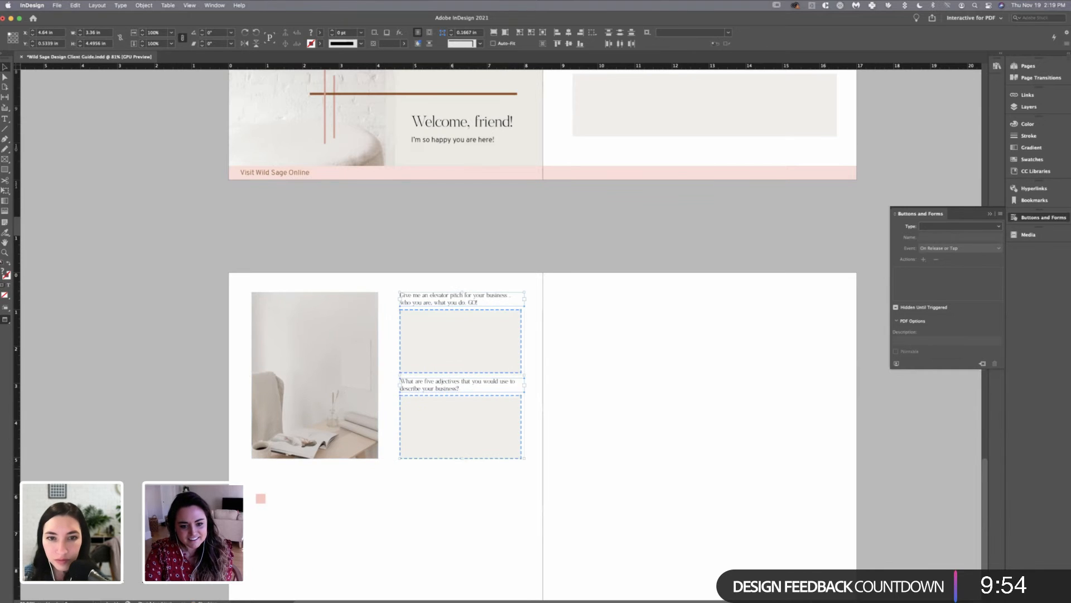
{"action": "left_click", "coordinate": [344, 282]}
- Move the pink checkbox near the lower-right corner of page 8, at about X 7.83 in and Y 9.38 in
{"action": "scroll", "coordinate": [344, 282], "scroll_direction": "down", "scroll_amount": 3}
{"action": "scroll", "coordinate": [428, 430], "scroll_direction": "down", "scroll_amount": 3}
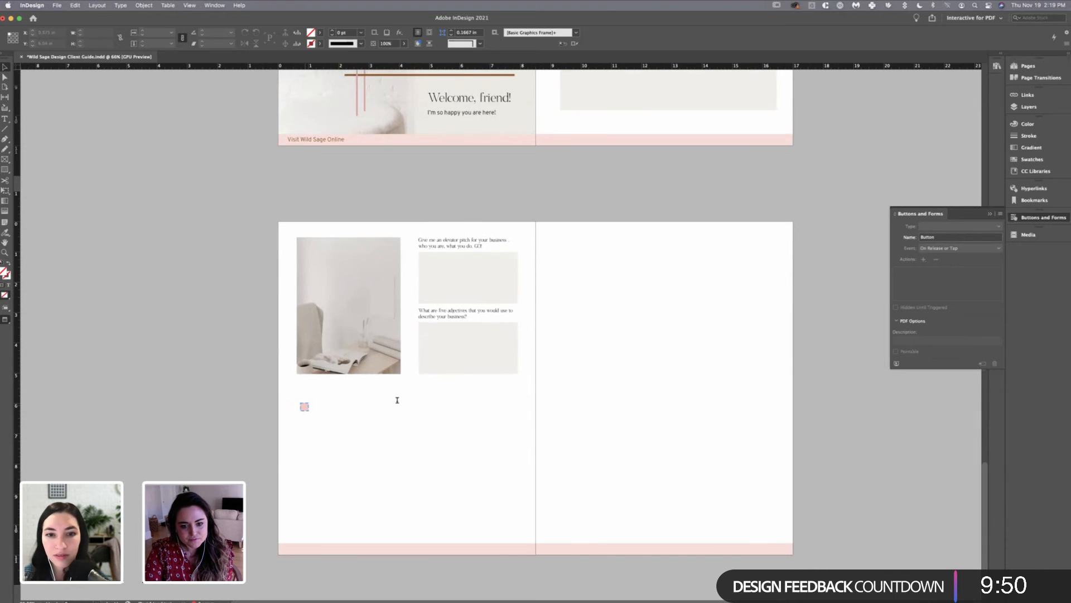
{"action": "key", "text": "super+z"}
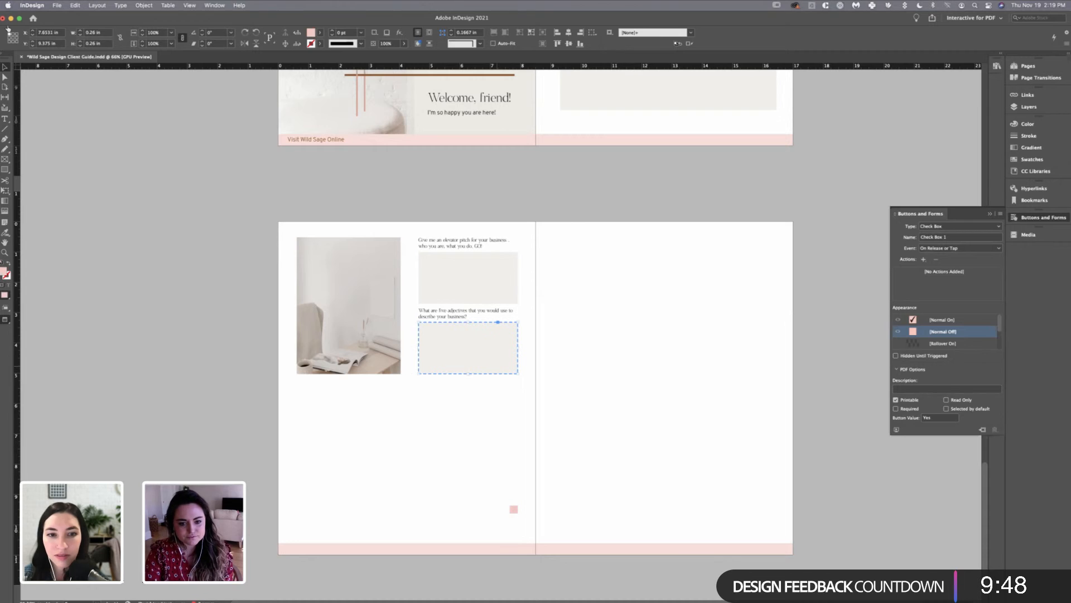
- Try placing a copy of the five adjectives text field below the photo, and delete the copy
{"action": "key", "text": "super+c"}
{"action": "key", "text": "super+v"}
{"action": "left_click_drag", "start_coordinate": [501, 389], "coordinate": [346, 410]}
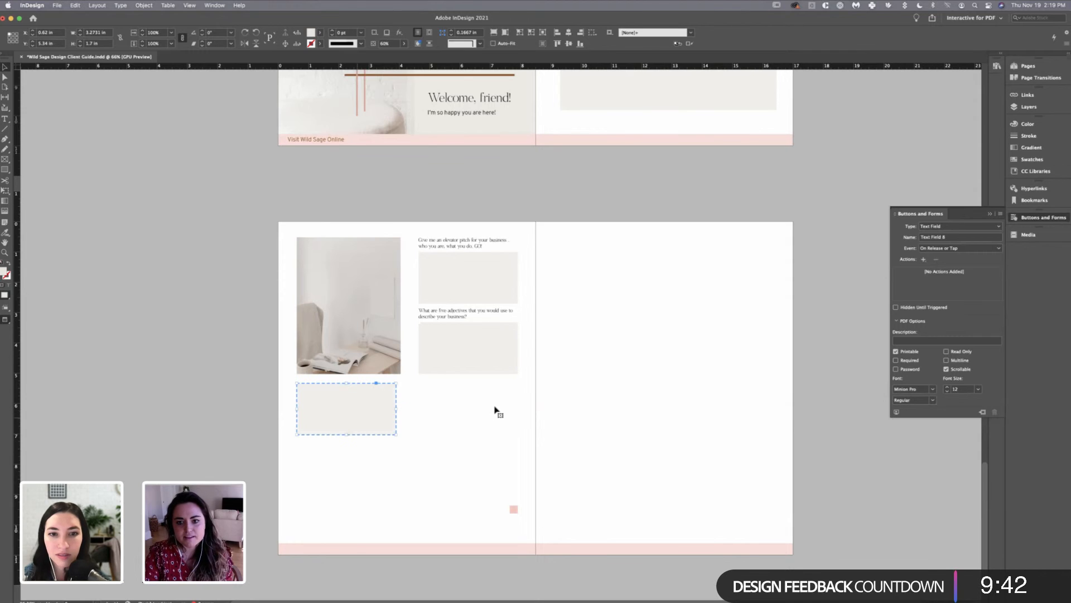
{"action": "key", "text": "Delete"}
- Copy the wide text field at the bottom of the previous spread to below the photo on page 8, at X 0.62 in
{"action": "scroll", "coordinate": [497, 410], "scroll_direction": "up", "scroll_amount": 4}
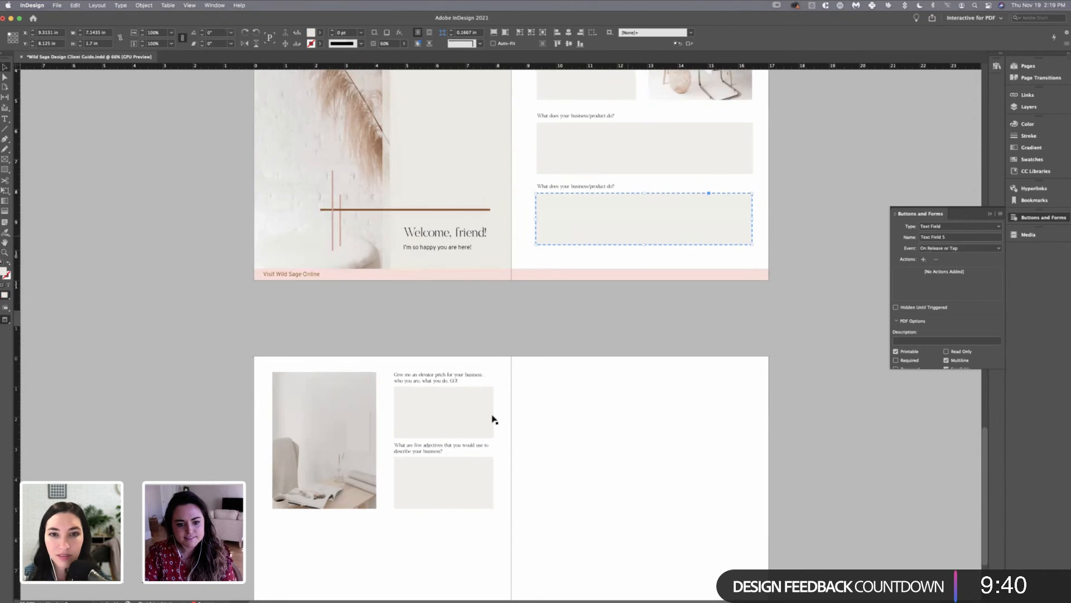
{"action": "scroll", "coordinate": [491, 439], "scroll_direction": "down", "scroll_amount": 5}
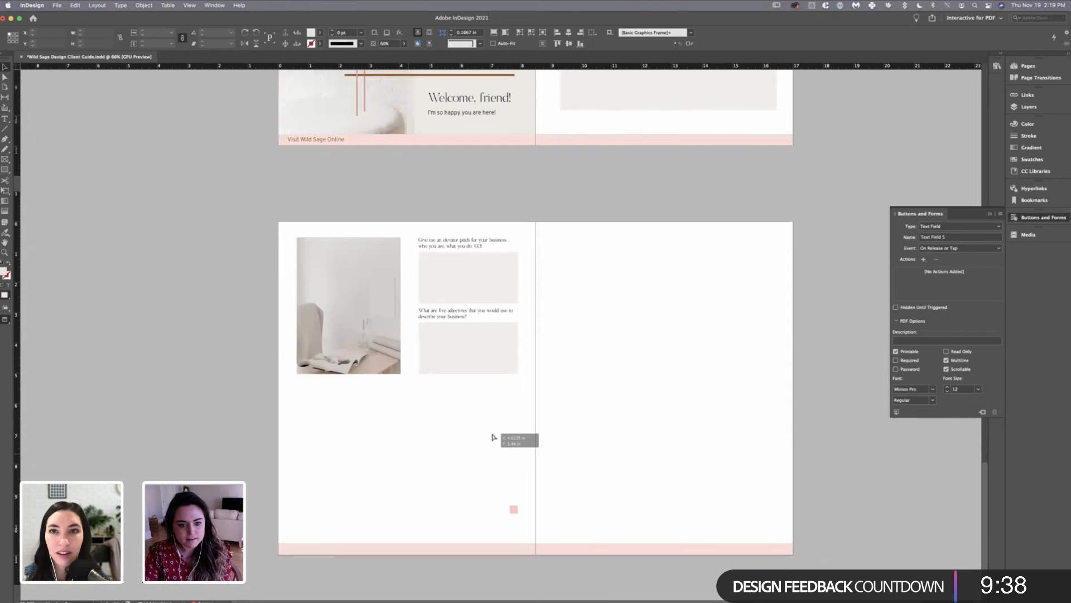
{"action": "key", "text": "super+v"}
{"action": "left_click_drag", "start_coordinate": [586, 409], "coordinate": [506, 438]}
{"action": "left_click_drag", "start_coordinate": [557, 398], "coordinate": [477, 361]}
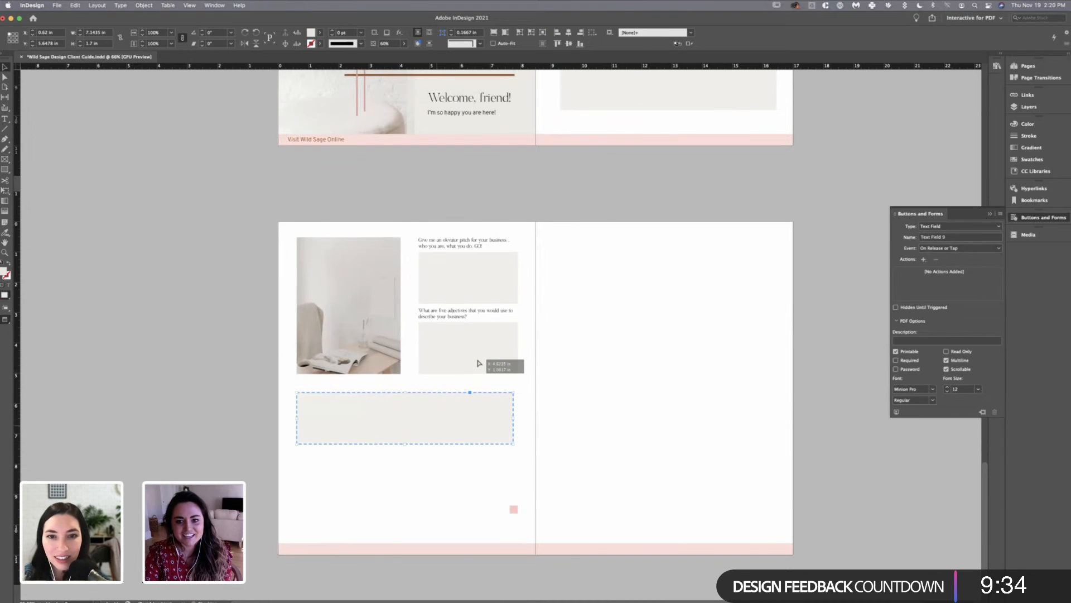
- Copy the "What does your business/product do?" label above the wide text field, and move the pink checkbox onto the facing page
{"action": "key", "text": "super+shift+a"}
{"action": "scroll", "coordinate": [479, 360], "scroll_direction": "up", "scroll_amount": 5}
{"action": "scroll", "coordinate": [479, 361], "scroll_direction": "up", "scroll_amount": 1}
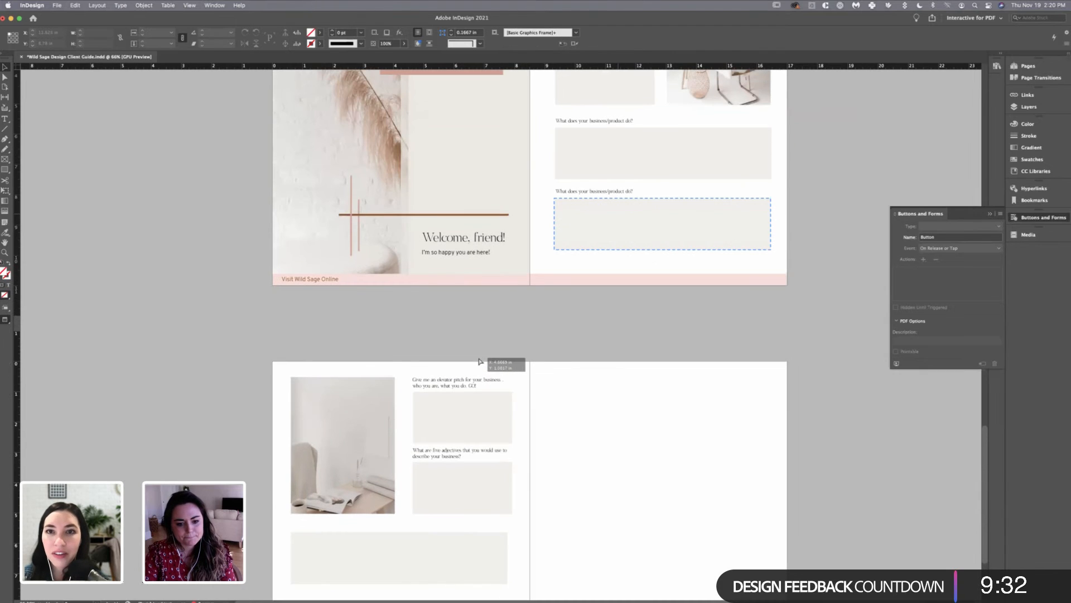
{"action": "left_click", "coordinate": [618, 190]}
{"action": "scroll", "coordinate": [479, 361], "scroll_direction": "down", "scroll_amount": 5}
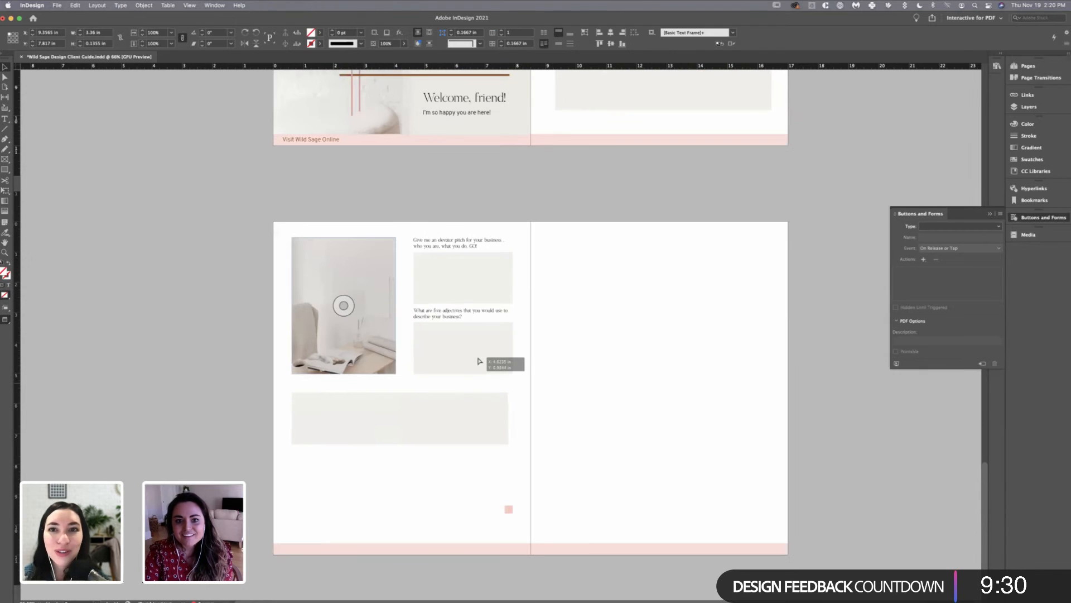
{"action": "key", "text": "super+v"}
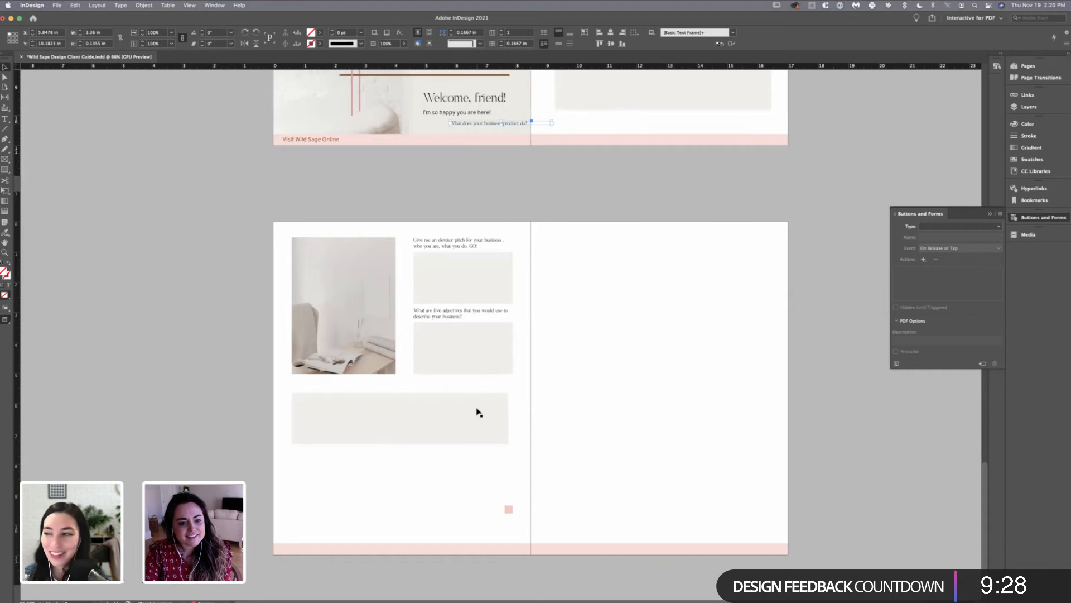
{"action": "left_click_drag", "start_coordinate": [486, 123], "coordinate": [482, 436]}
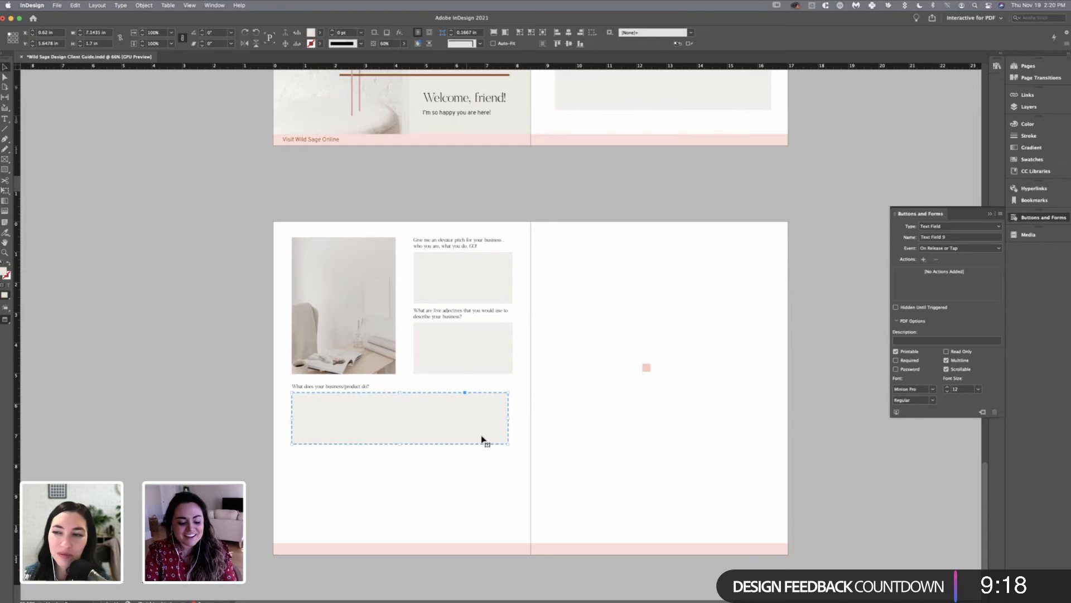
- Duplicate the wide text field to Y 7.966 in and its label directly above the copy, aligned at X 0.62 in
{"action": "left_click_drag", "start_coordinate": [306, 445], "coordinate": [321, 445]}
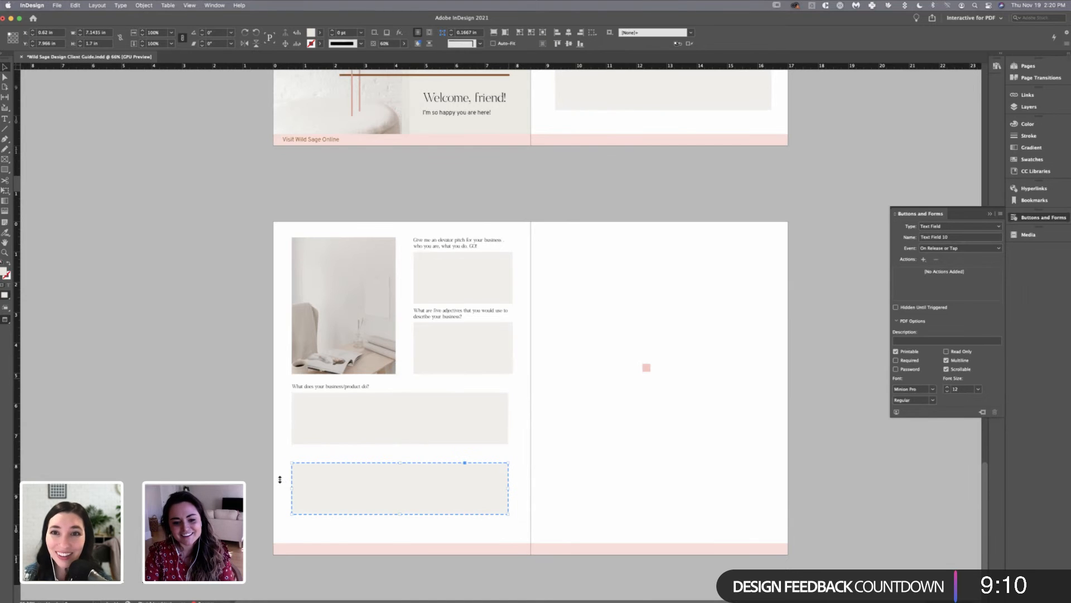
{"action": "left_click", "coordinate": [356, 386]}
{"action": "mouse_move", "coordinate": [356, 385]}
{"action": "left_mouse_down"}
{"action": "mouse_move", "coordinate": [515, 388]}
{"action": "mouse_move", "coordinate": [357, 456]}
{"action": "left_mouse_up"}
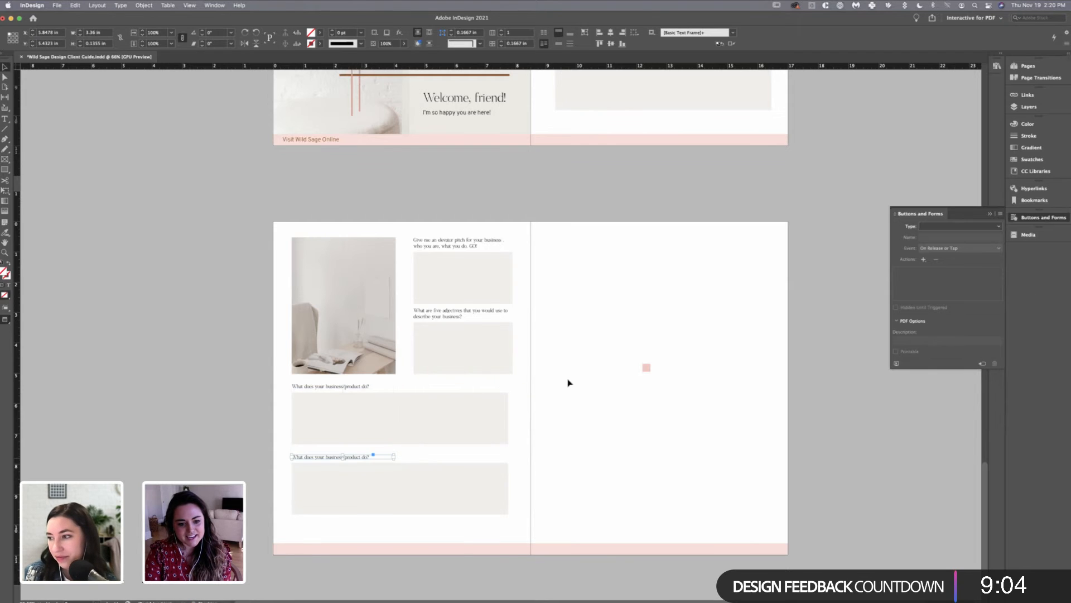
{"action": "left_click", "coordinate": [313, 551]}
{"action": "left_click", "coordinate": [323, 457]}
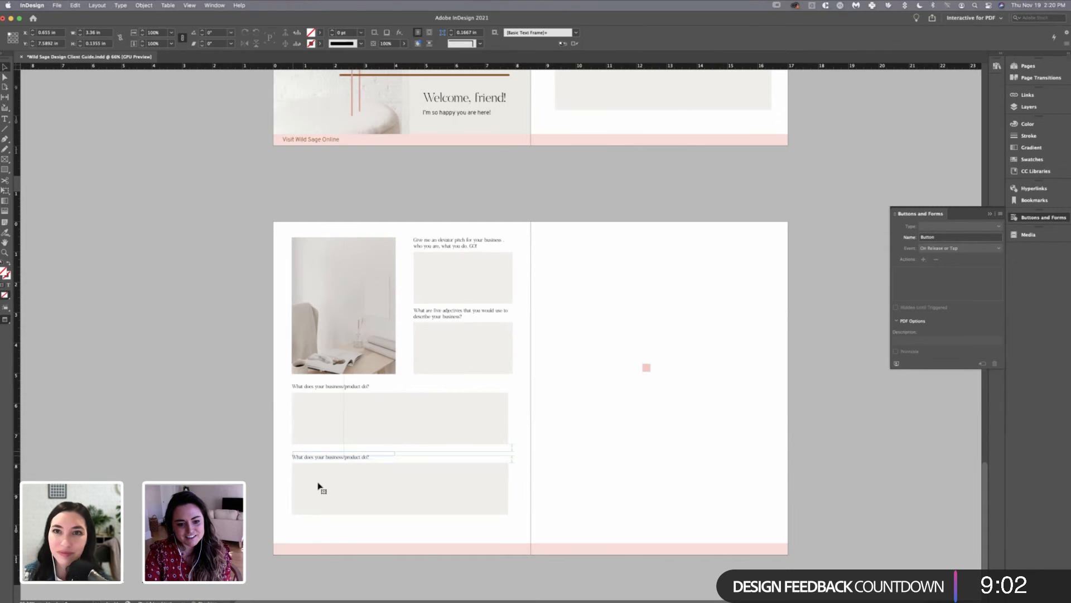
{"action": "key", "text": "Down"}
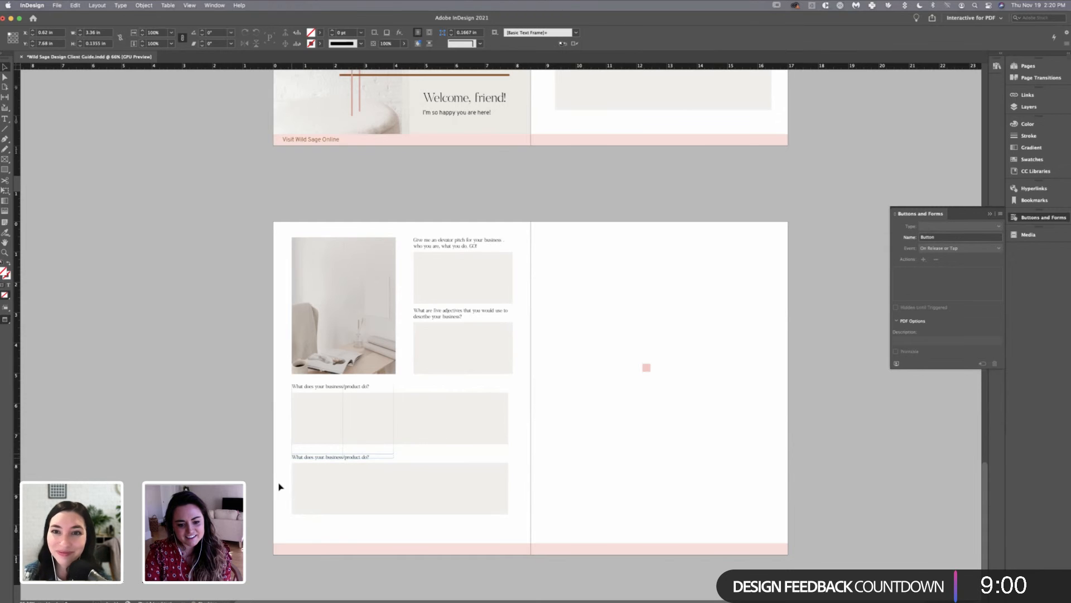
{"action": "left_click", "coordinate": [279, 483]}
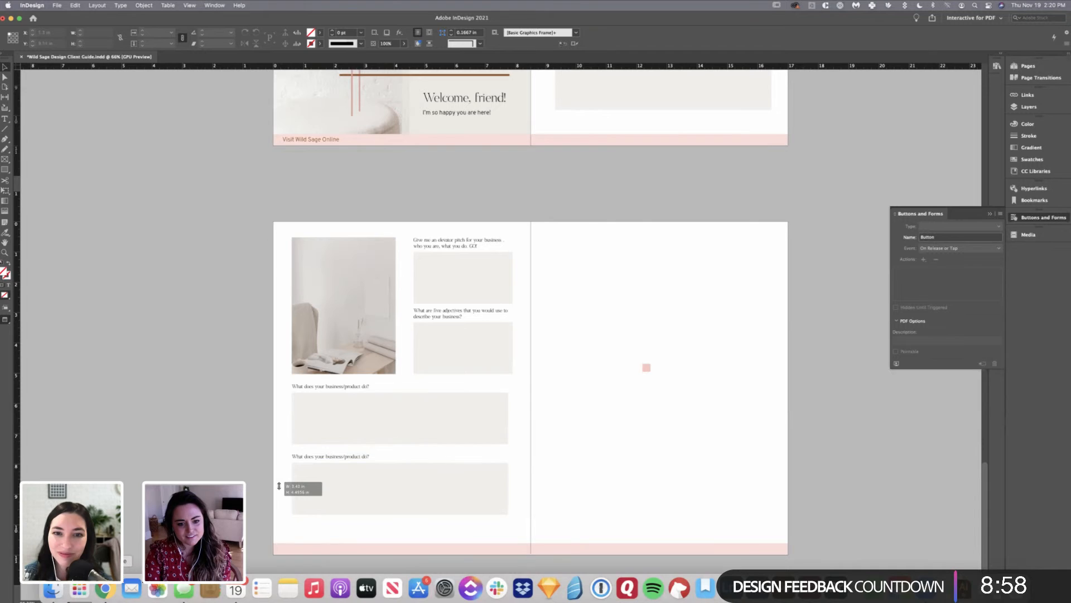
- Switch to Chrome and copy the full "Who is your ideal customer?" question with its example from the questionnaire
{"action": "key", "text": "super+Tab"}
{"action": "scroll", "coordinate": [360, 534], "scroll_direction": "down", "scroll_amount": 7}
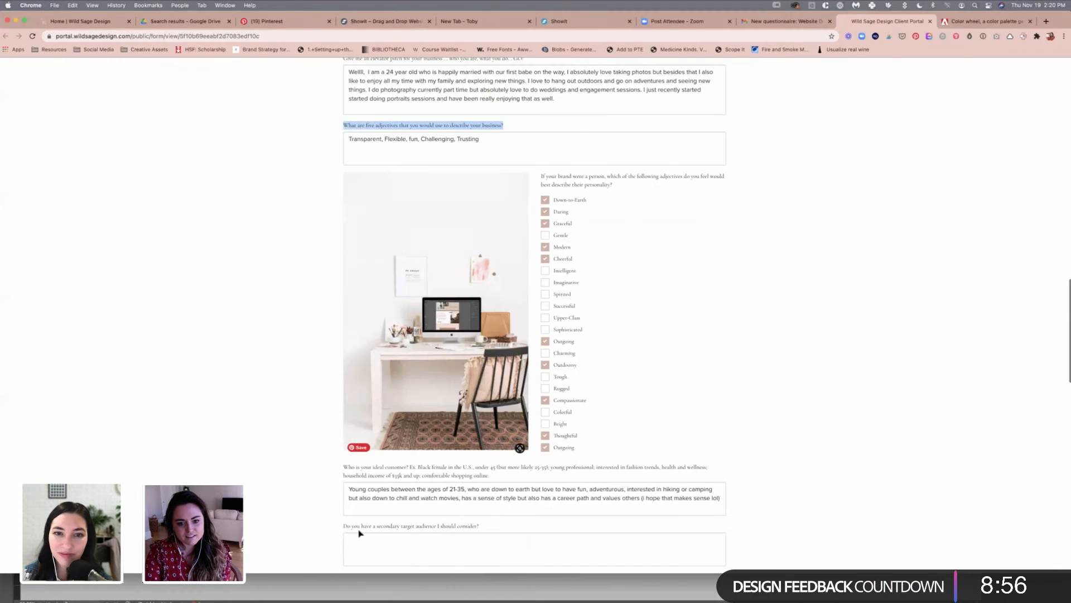
{"action": "left_click_drag", "start_coordinate": [489, 376], "coordinate": [377, 376]}
{"action": "left_click_drag", "start_coordinate": [306, 502], "coordinate": [304, 472]}
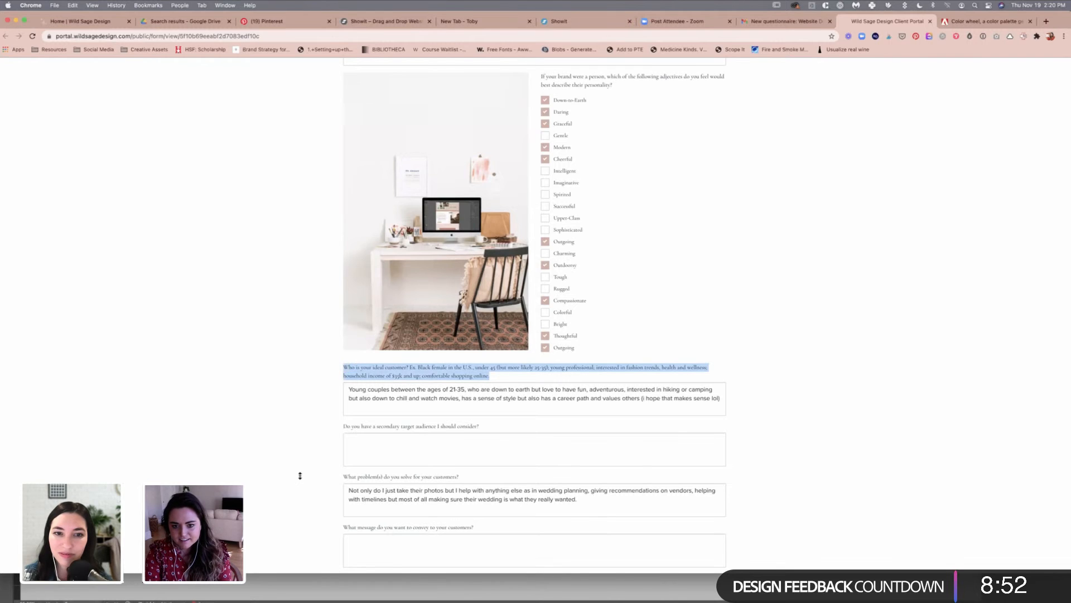
{"action": "mouse_move", "coordinate": [731, 590]}
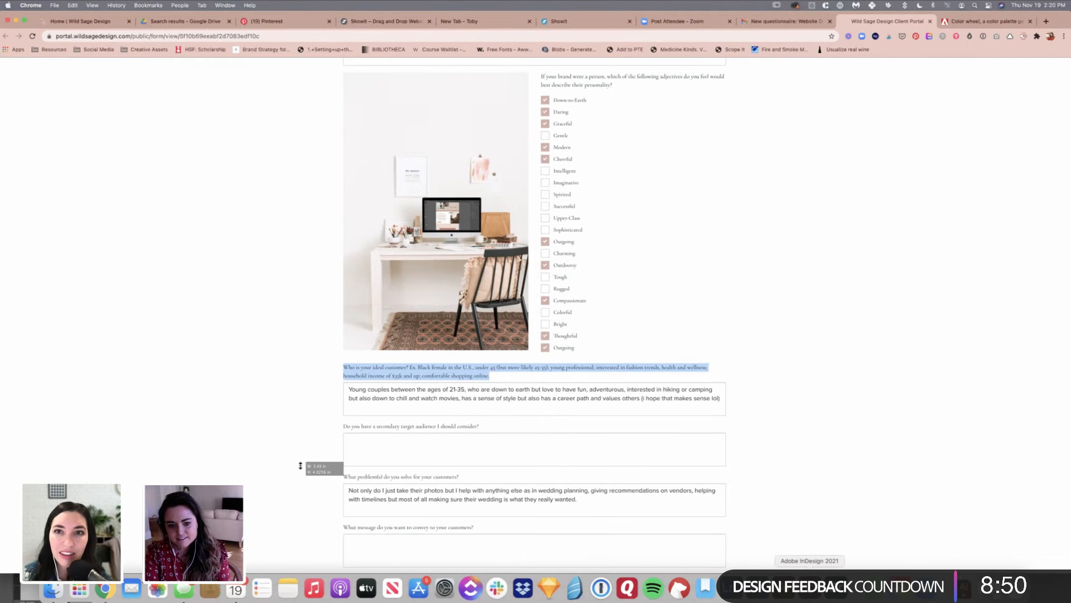
- Return to InDesign and replace the label above the first wide text field with the copied ideal customer question
{"action": "left_click", "coordinate": [810, 587]}
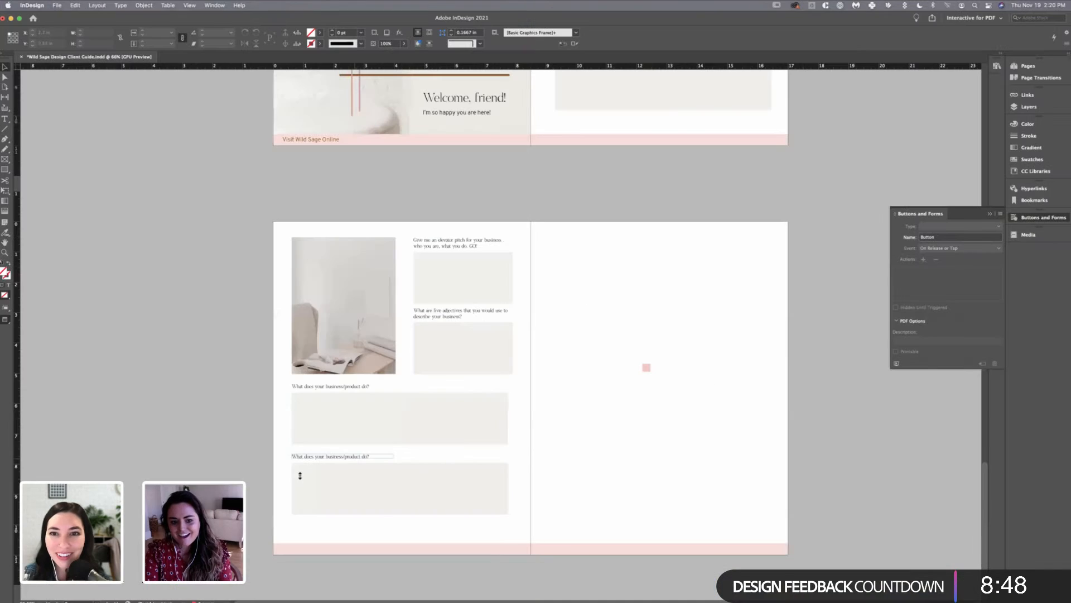
{"action": "left_click", "coordinate": [300, 475]}
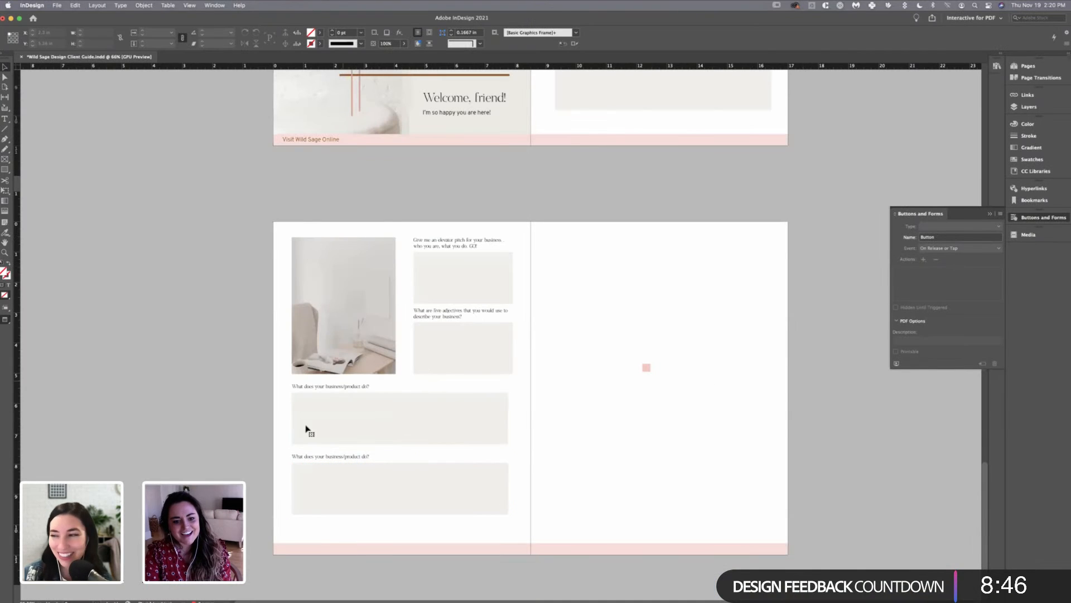
{"action": "double_click", "coordinate": [341, 386]}
{"action": "key", "text": "super+a"}
{"action": "key", "text": "super+v"}
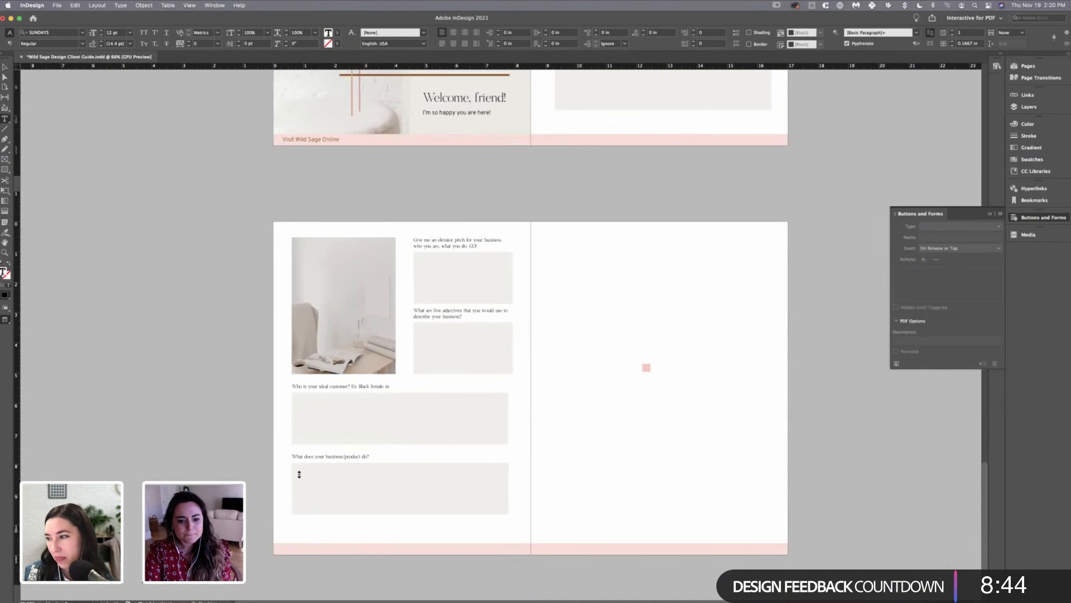
{"action": "key", "text": "Escape"}
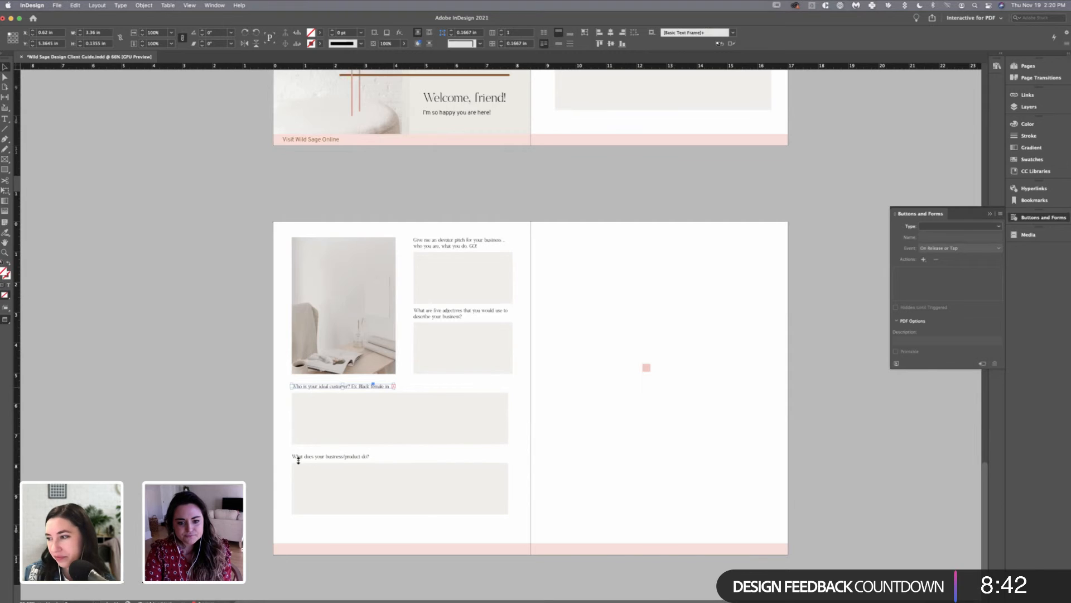
- Enlarge the ideal customer label's frame to about 7.29 in wide and 0.6 in high to fit the whole question
{"action": "left_click_drag", "start_coordinate": [394, 388], "coordinate": [516, 390]}
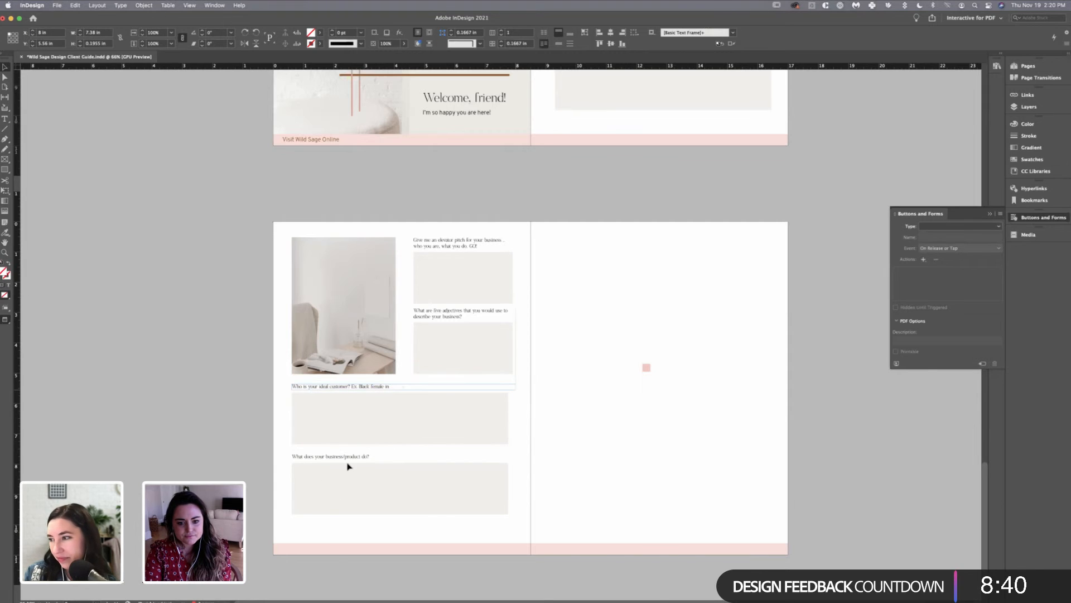
{"action": "left_click_drag", "start_coordinate": [343, 447], "coordinate": [356, 441]}
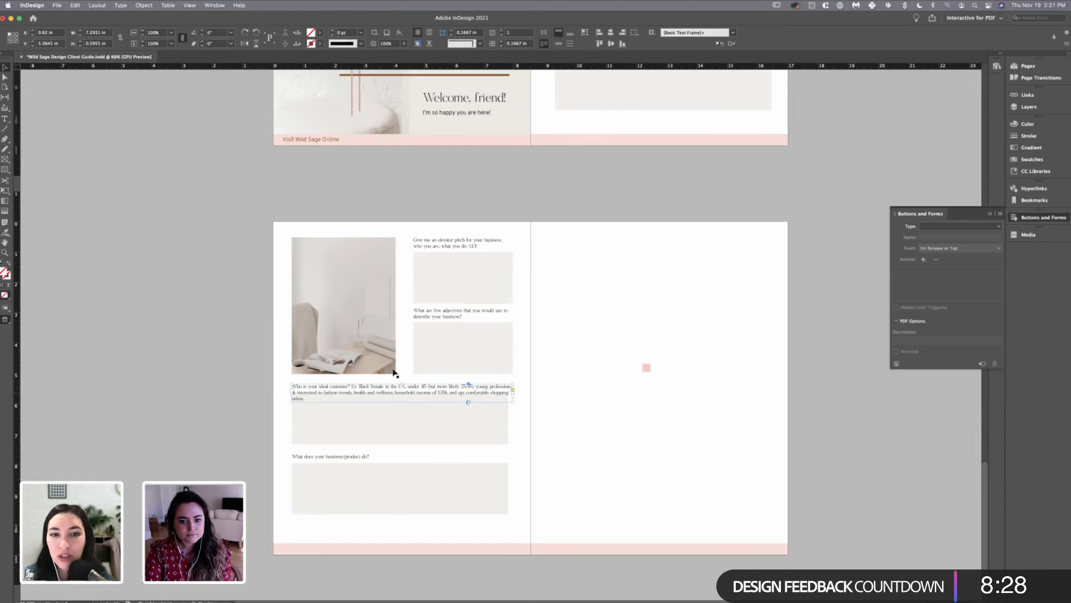
- Widen the ideal customer label's frame to 7.6 in and move the text field beneath it slightly down
{"action": "left_click_drag", "start_coordinate": [513, 393], "coordinate": [523, 393]}
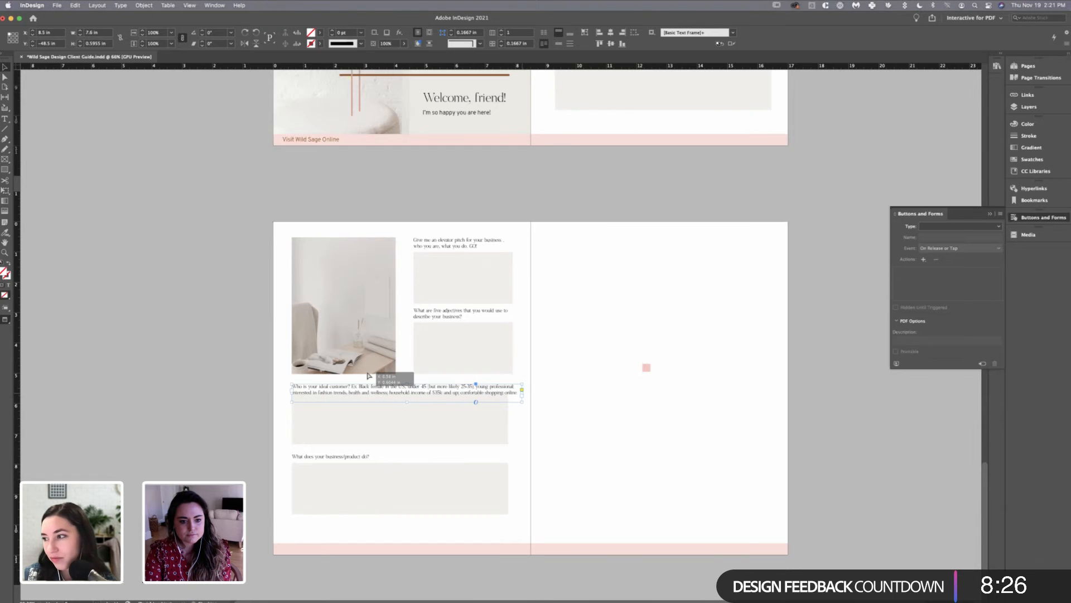
{"action": "left_click_drag", "start_coordinate": [400, 414], "coordinate": [401, 419]}
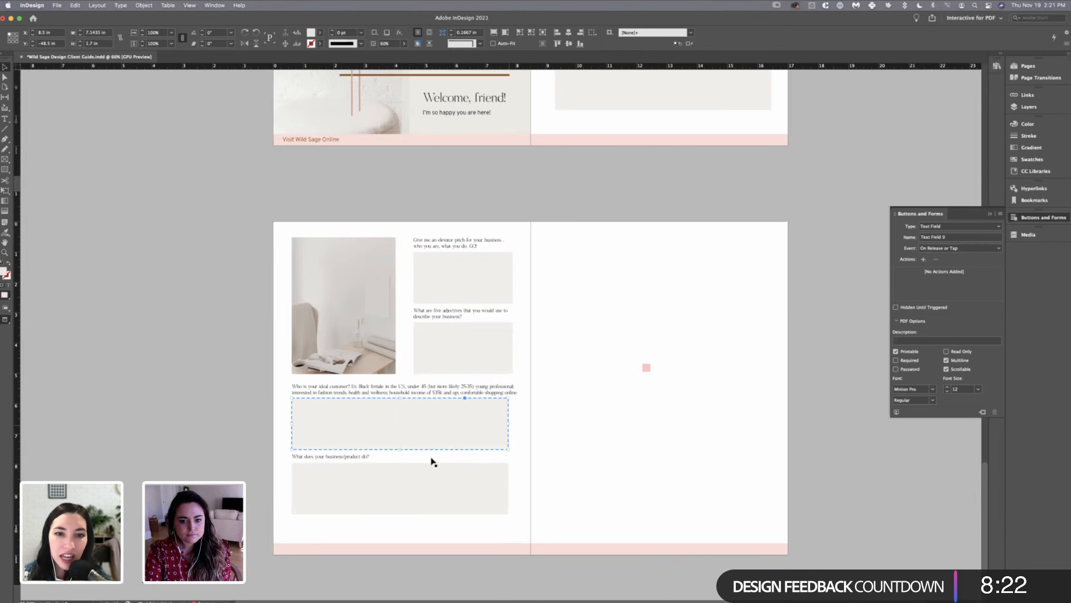
- Move the two questions and text fields beside the photo together slightly closer to the photo
{"action": "left_click", "coordinate": [411, 488]}
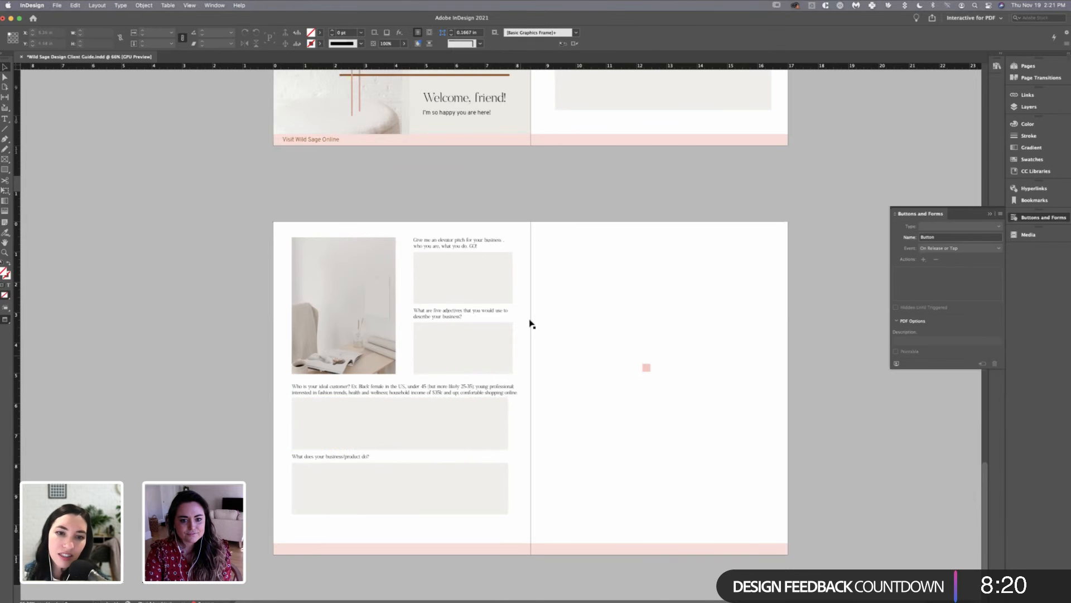
{"action": "left_click", "coordinate": [418, 297]}
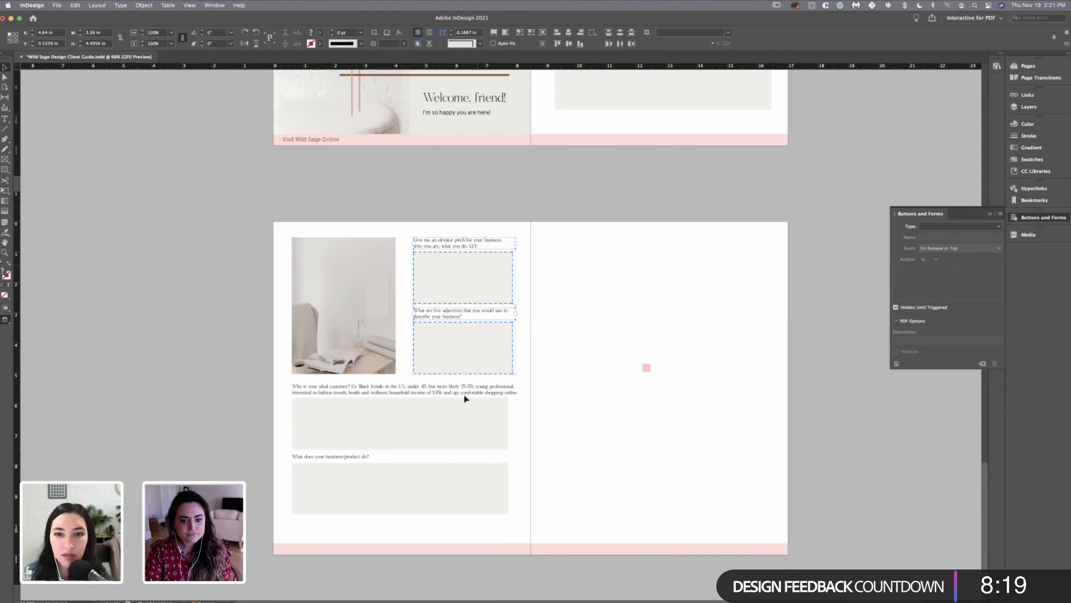
{"action": "left_click", "coordinate": [491, 441]}
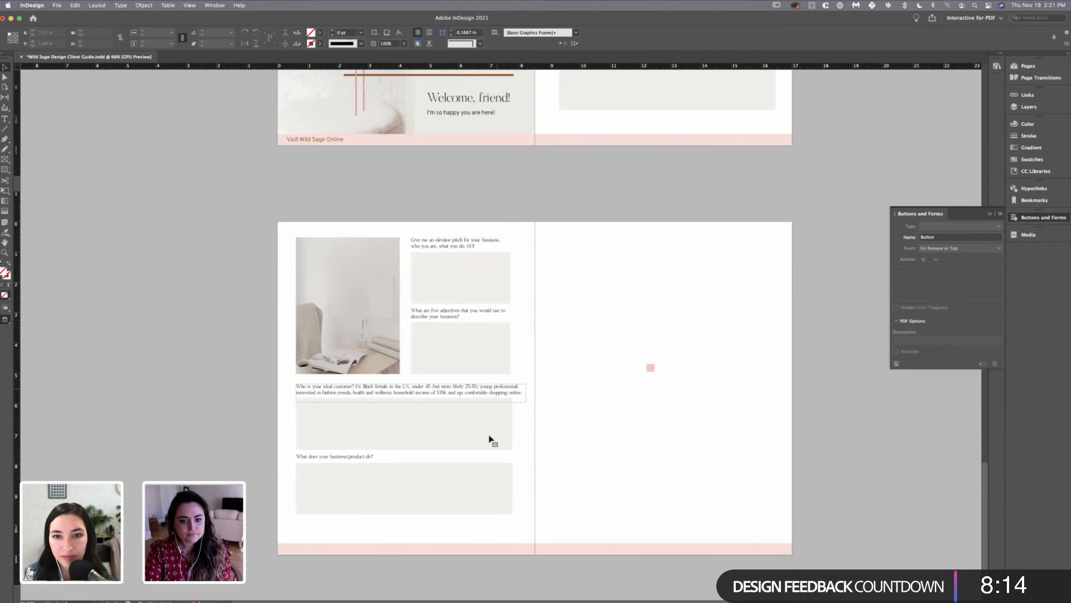
- Place the ideal customer label at X 0.62 in, Y 5.234 in and narrow its frame to about 7.18 in
{"action": "left_click", "coordinate": [306, 395]}
{"action": "left_click_drag", "start_coordinate": [305, 397], "coordinate": [514, 511]}
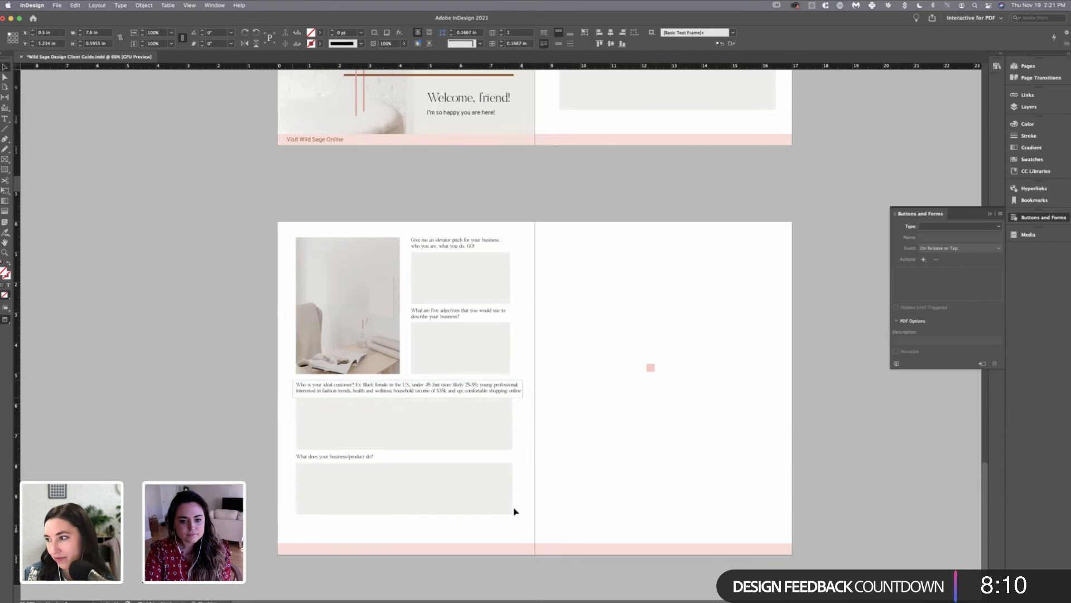
{"action": "left_click", "coordinate": [491, 384]}
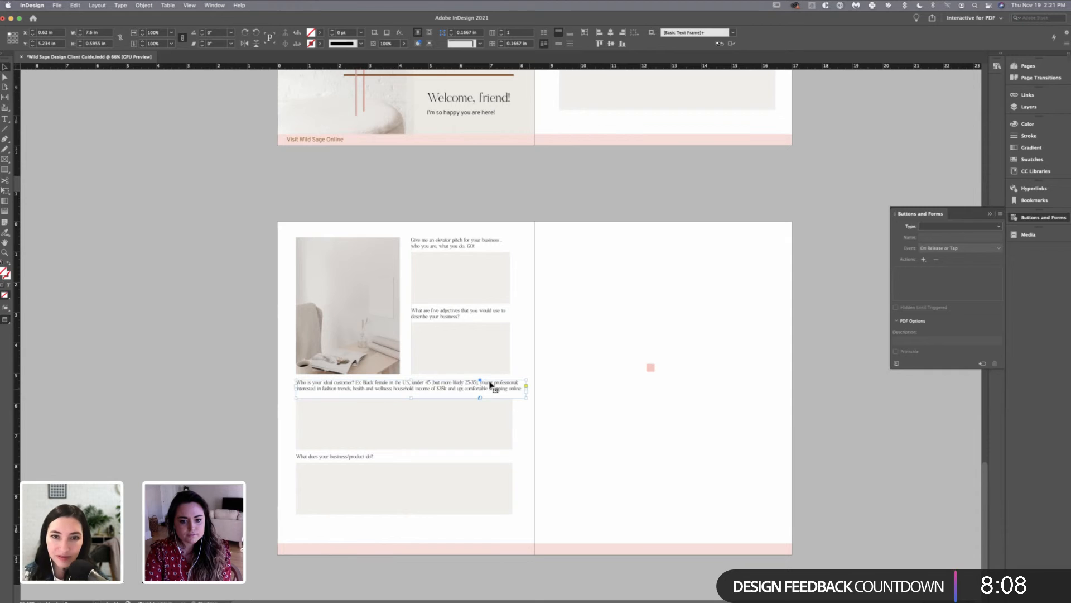
{"action": "left_click_drag", "start_coordinate": [491, 384], "coordinate": [338, 408]}
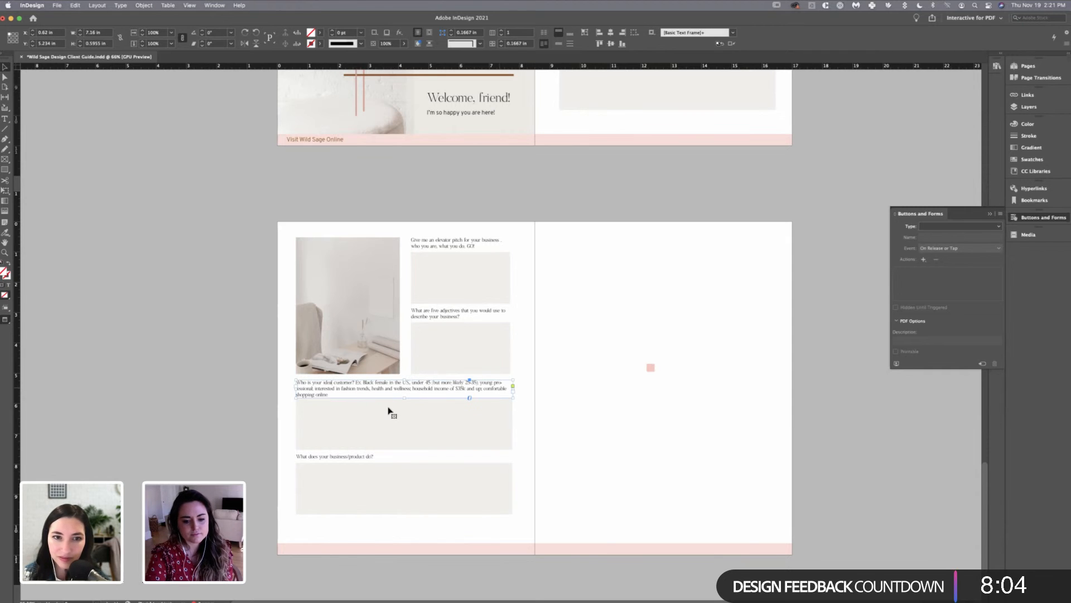
- Insert line breaks before "professional" and "comfortable" in the ideal customer label so neither word is hyphenated
{"action": "double_click", "coordinate": [390, 408]}
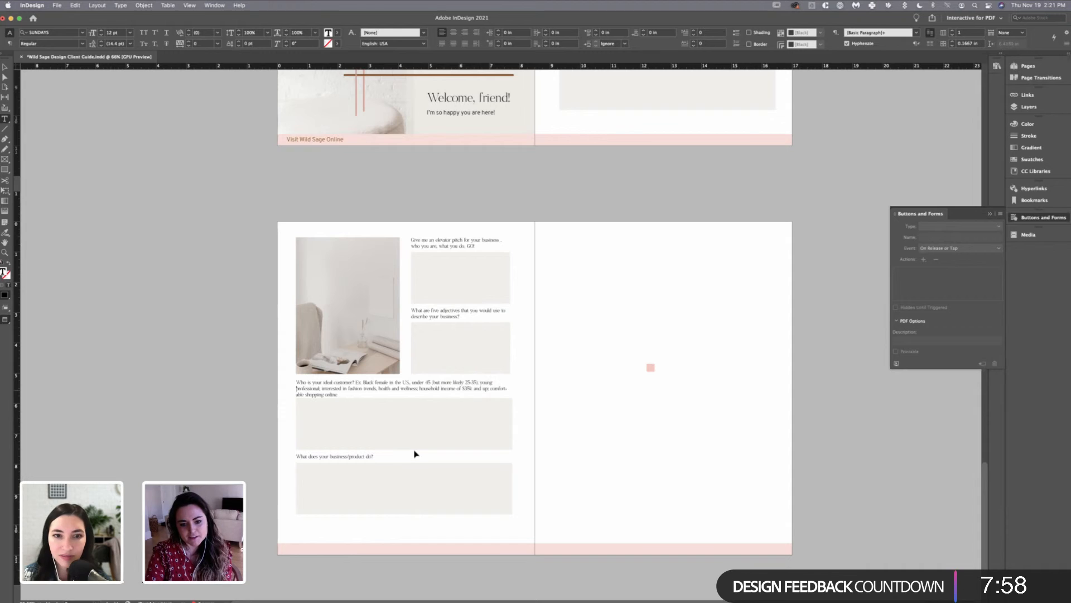
{"action": "scroll", "coordinate": [481, 426], "scroll_direction": "up", "scroll_amount": 5}
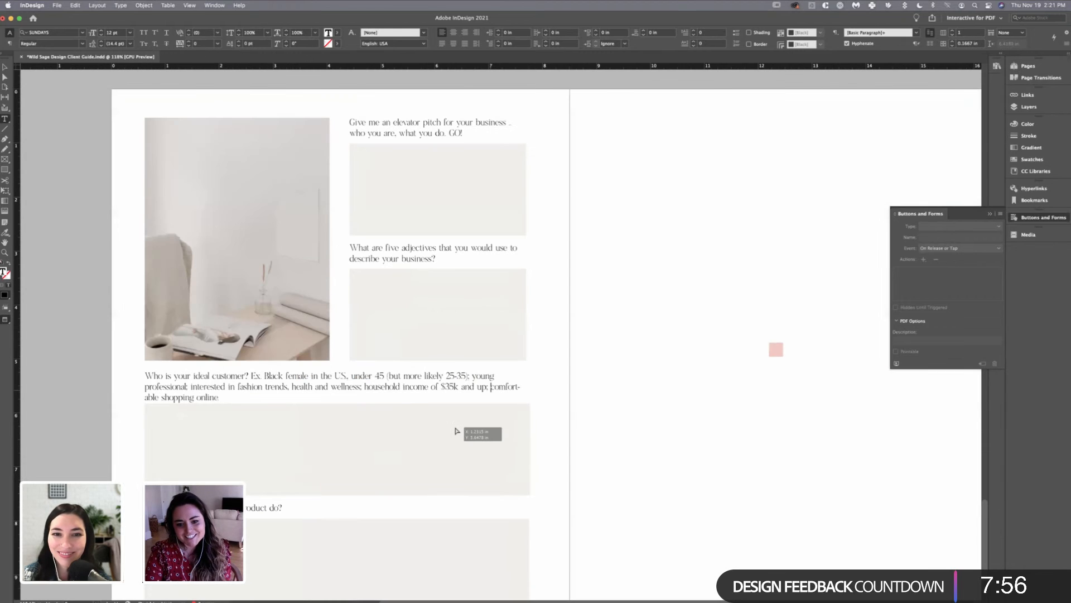
{"action": "key", "text": "End"}
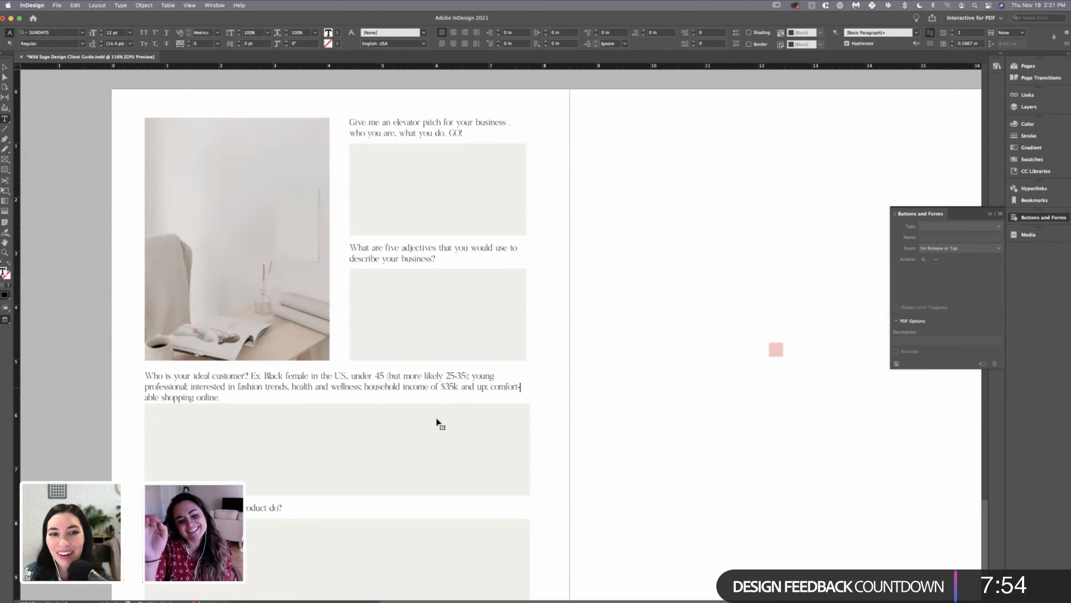
{"action": "key", "text": "super+Left"}
{"action": "key", "text": "Return"}
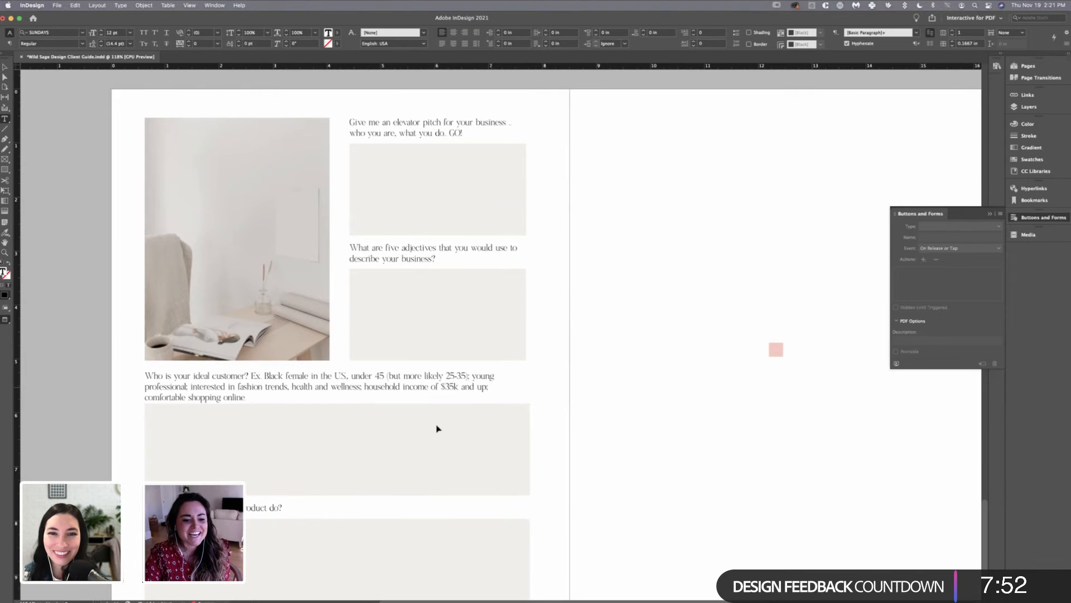
{"action": "key", "text": "Escape"}
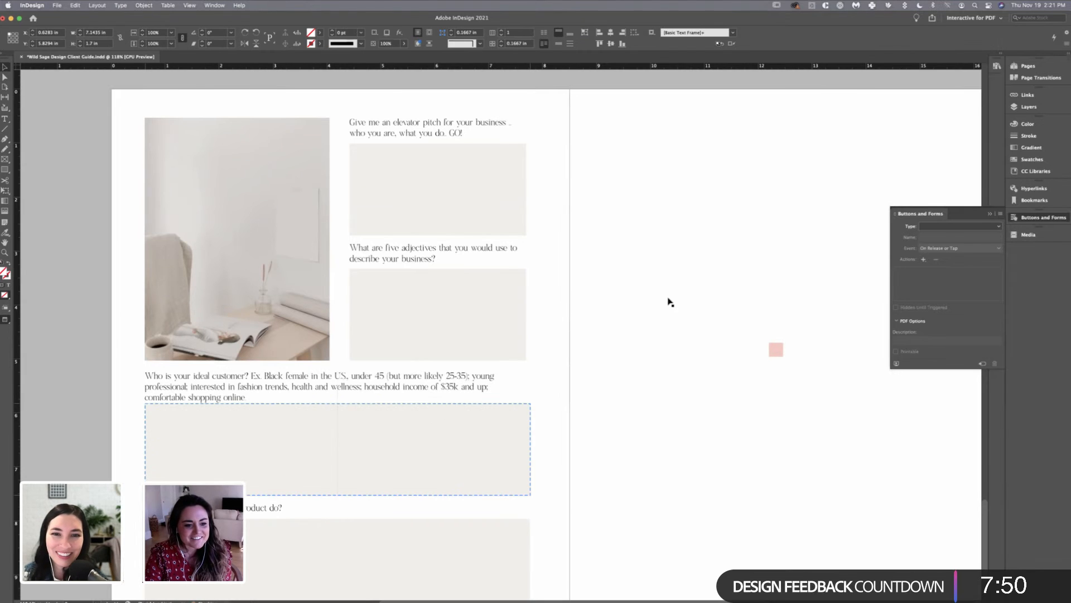
- Nudge the ideal customer text field down to Y 5.9047 in, away from its label
{"action": "key", "text": "Down"}
{"action": "key", "text": "Down"}
{"action": "key", "text": "Down"}
{"action": "key", "text": "Down"}
{"action": "key", "text": "Down"}
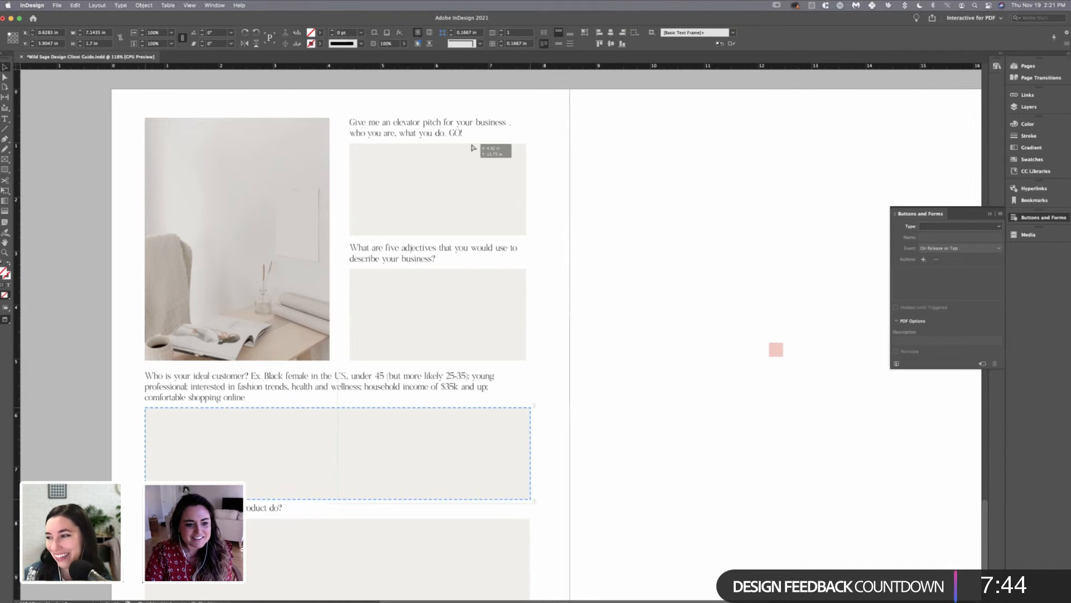
- Lower the "What does your business/product do?" label to Y 7.823 in with its field, and readjust the ideal customer field's vertical position
{"action": "scroll", "coordinate": [358, 386], "scroll_direction": "down", "scroll_amount": 5}
{"action": "left_click_drag", "start_coordinate": [333, 390], "coordinate": [321, 387]}
{"action": "left_click", "coordinate": [327, 370]}
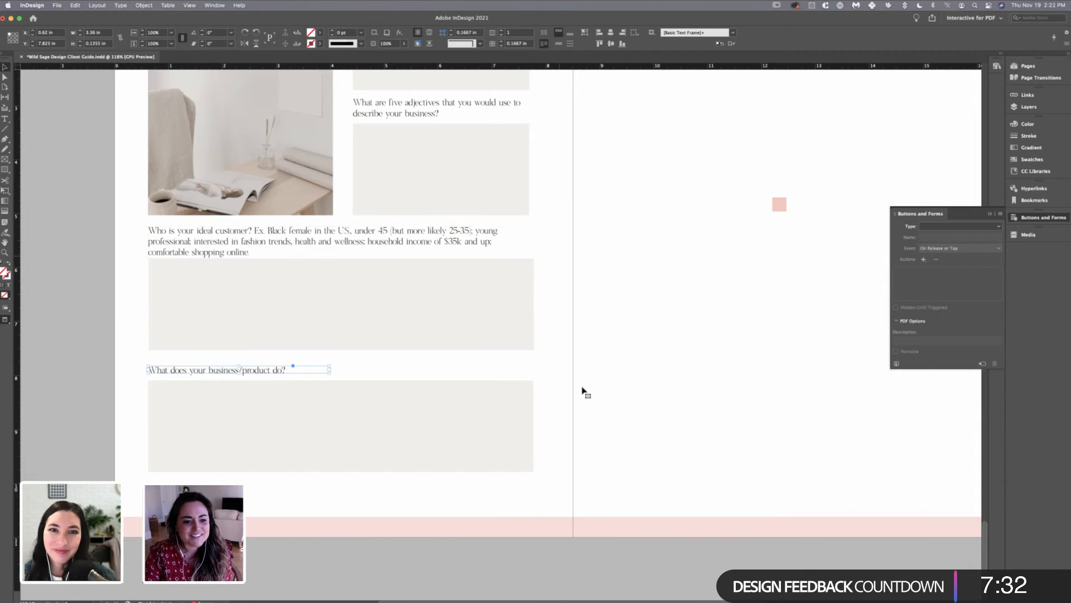
{"action": "left_click_drag", "start_coordinate": [489, 333], "coordinate": [486, 490]}
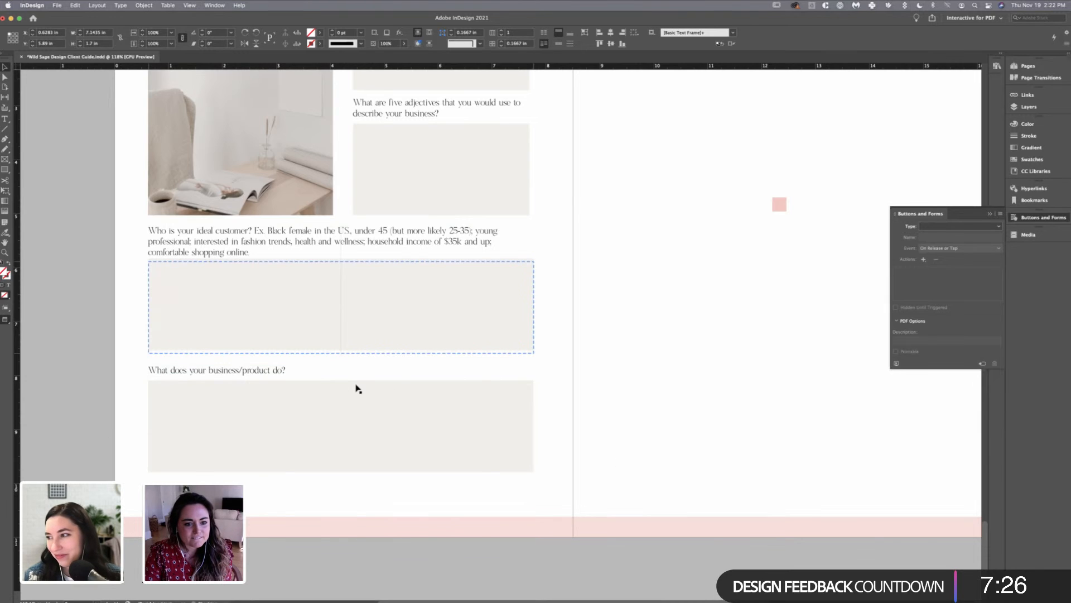
{"action": "key", "text": "super+z"}
{"action": "left_click_drag", "start_coordinate": [519, 390], "coordinate": [365, 461]}
- Switch to the Essentials workspace and reduce the example text after "Who is your ideal customer?" to 7 pt
{"action": "left_click", "coordinate": [259, 250]}
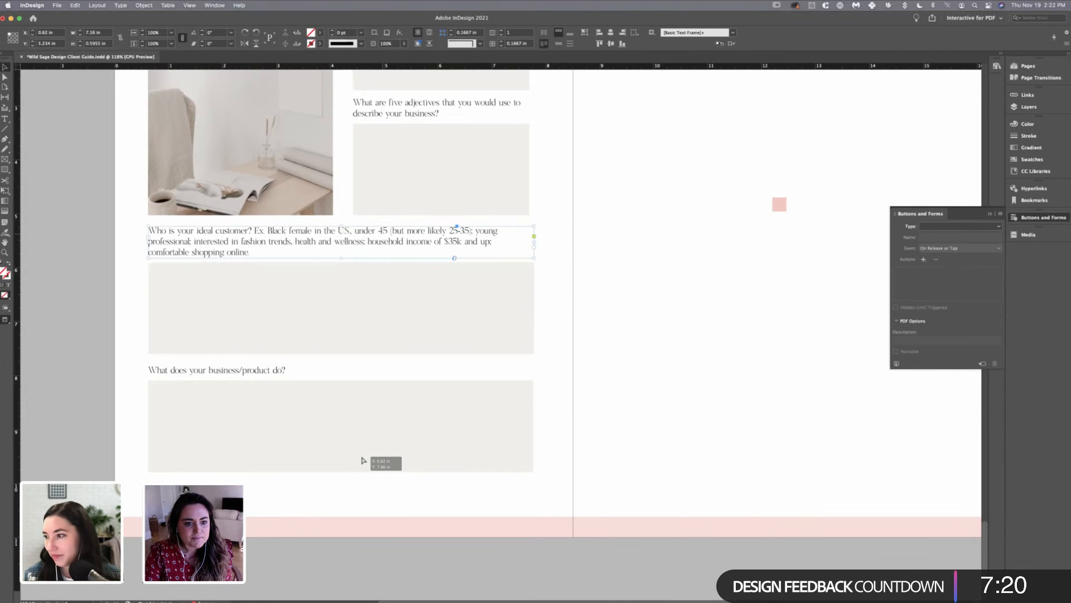
{"action": "double_click", "coordinate": [260, 250]}
{"action": "left_click_drag", "start_coordinate": [260, 250], "coordinate": [255, 230]}
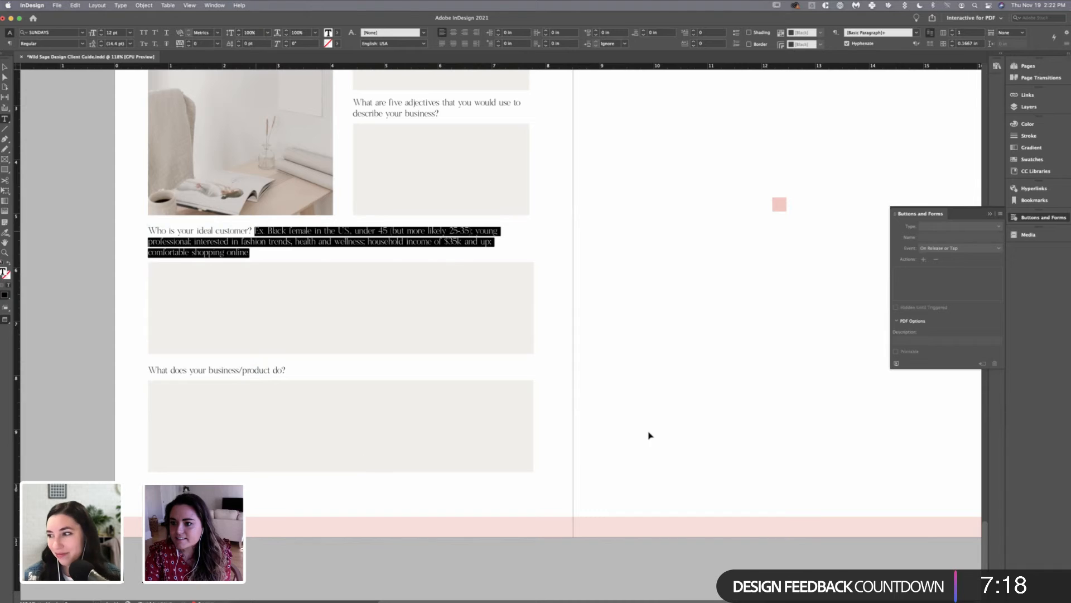
{"action": "left_click", "coordinate": [974, 18]}
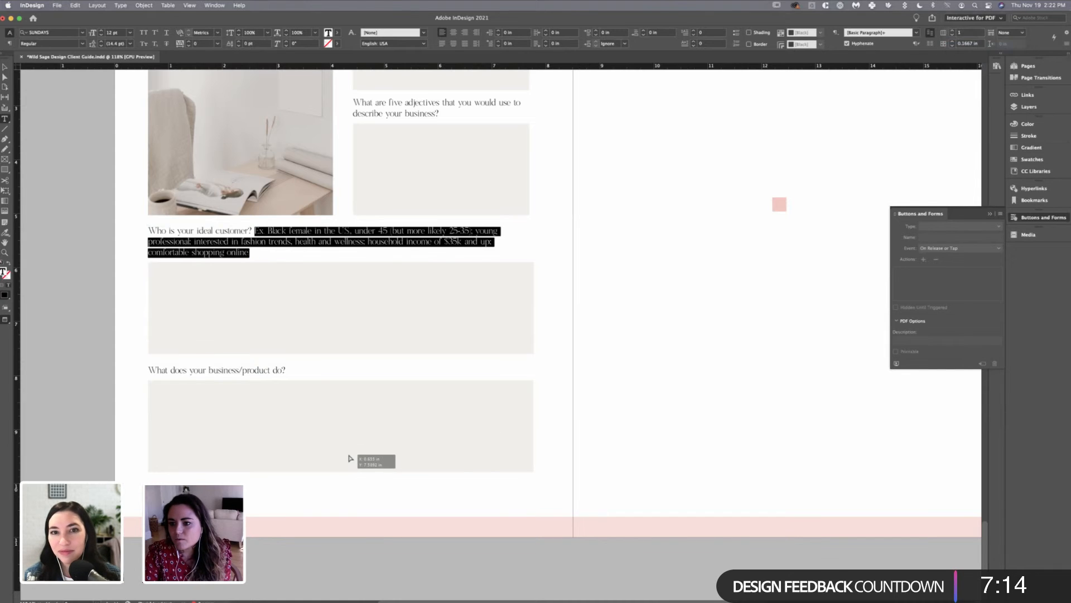
{"action": "left_click", "coordinate": [967, 47]}
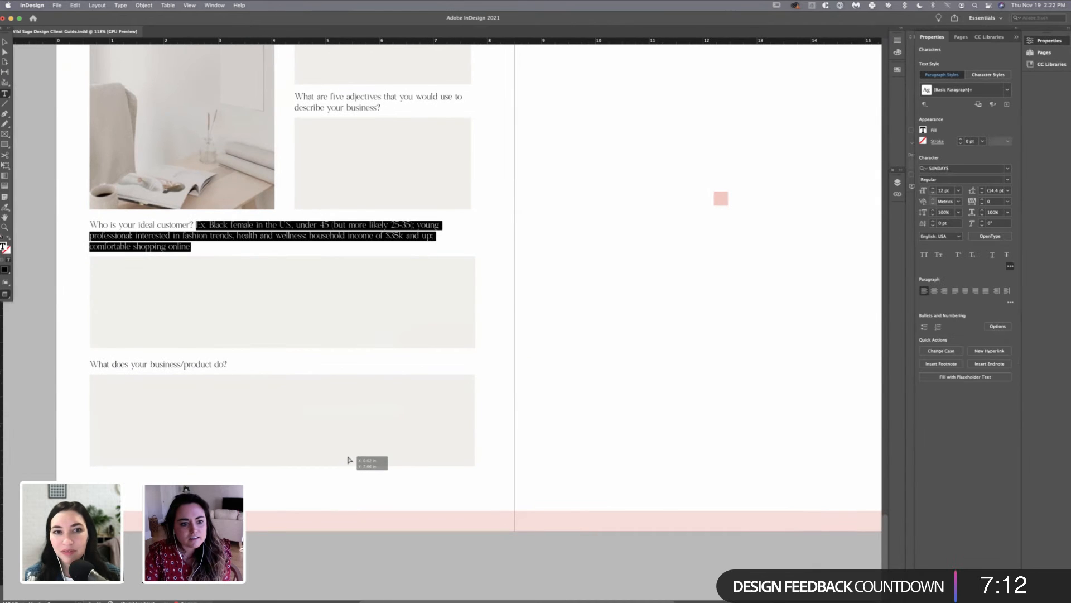
{"action": "key", "text": "super+shift+comma"}
{"action": "key", "text": "super+shift+comma"}
{"action": "key", "text": "super+shift+comma"}
{"action": "key", "text": "super+shift+comma"}
{"action": "key", "text": "super+shift+comma"}
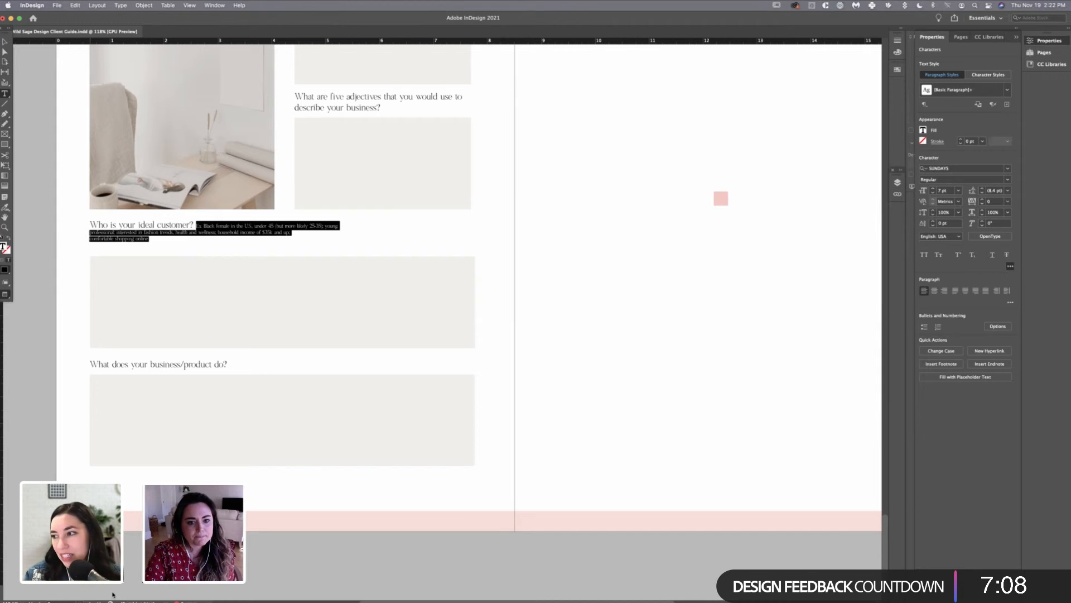
- Remove the manual line breaks before "professional" and "comfortable" from the ideal customer example text
{"action": "left_click", "coordinate": [90, 232]}
{"action": "key", "text": "BackSpace"}
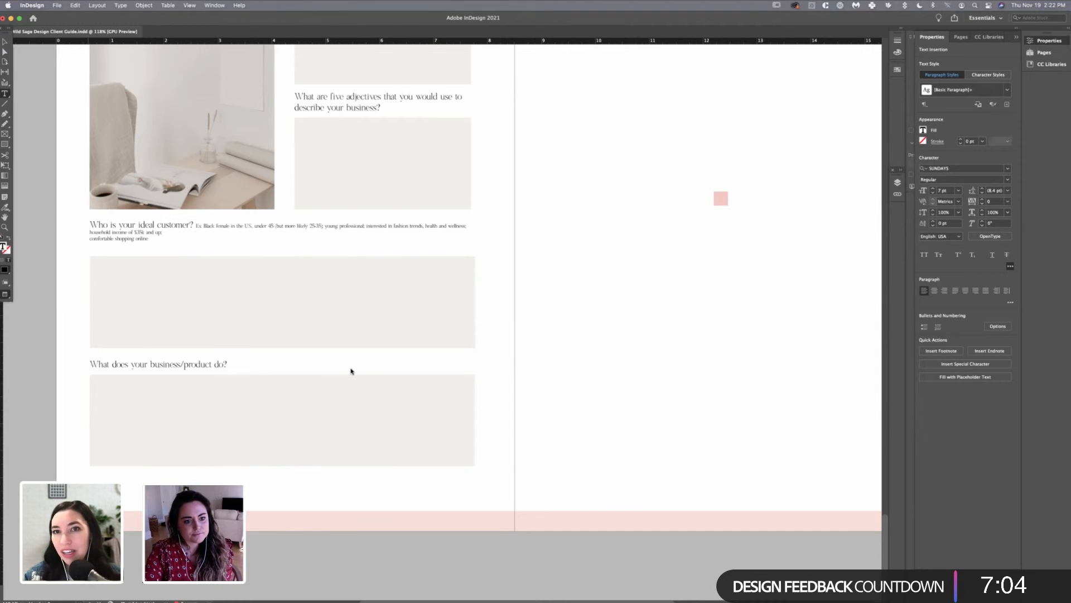
{"action": "key", "text": "BackSpace"}
{"action": "key", "text": "Escape"}
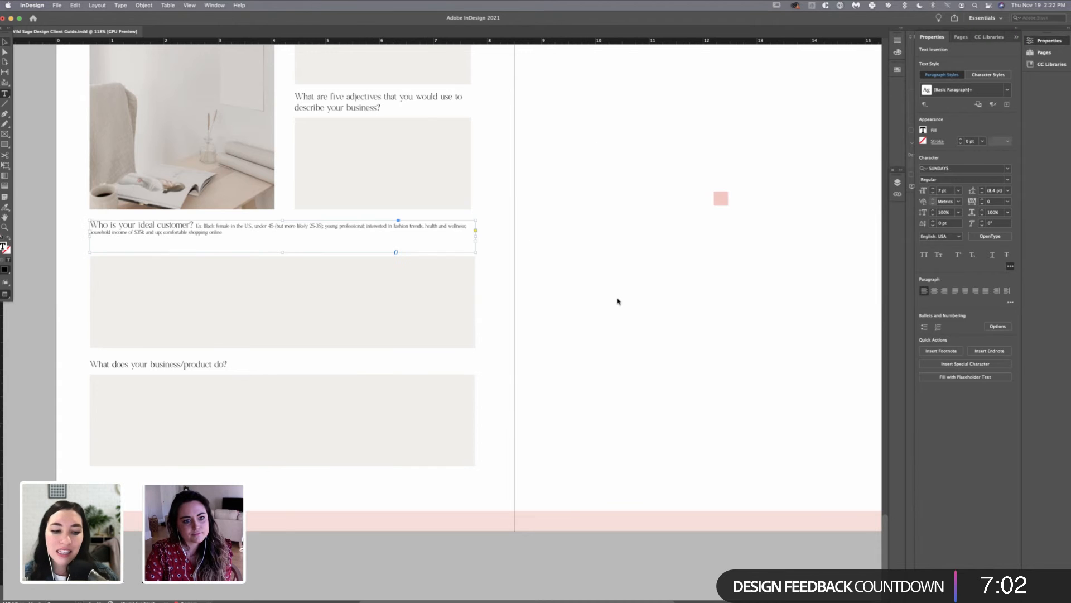
- Put the example text on its own line below "Who is your ideal customer?" and break it before "shopping online"
{"action": "double_click", "coordinate": [193, 225]}
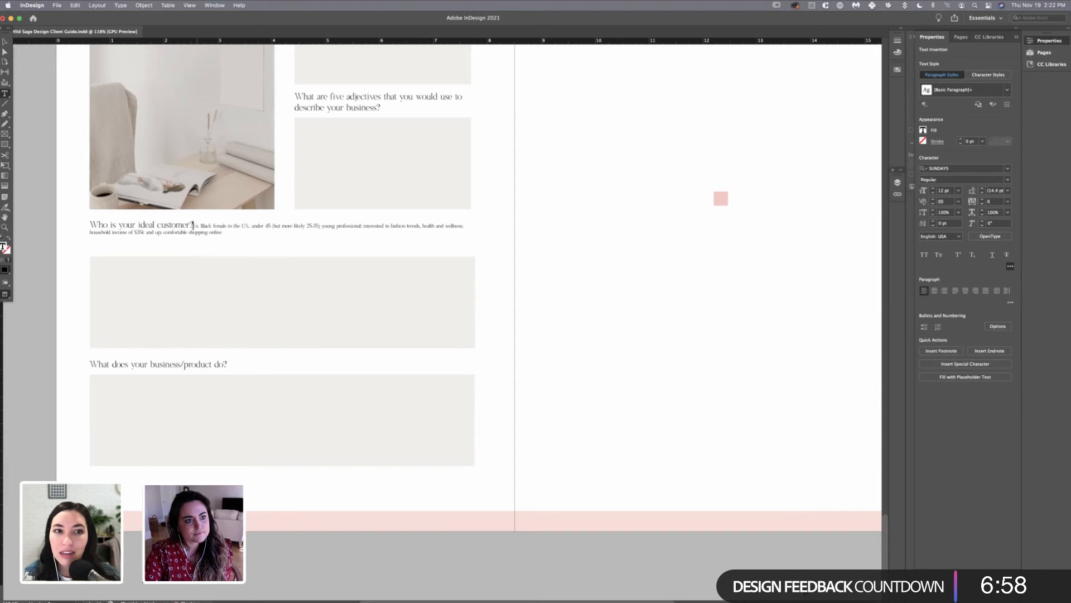
{"action": "key", "text": "Return"}
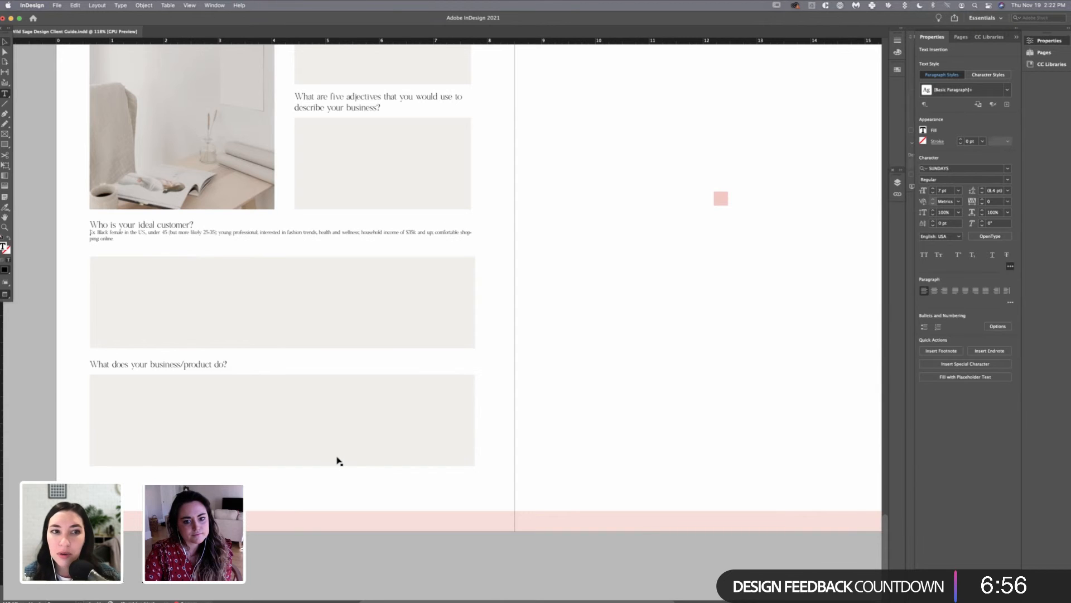
{"action": "key", "text": "Escape"}
{"action": "left_click", "coordinate": [344, 388]}
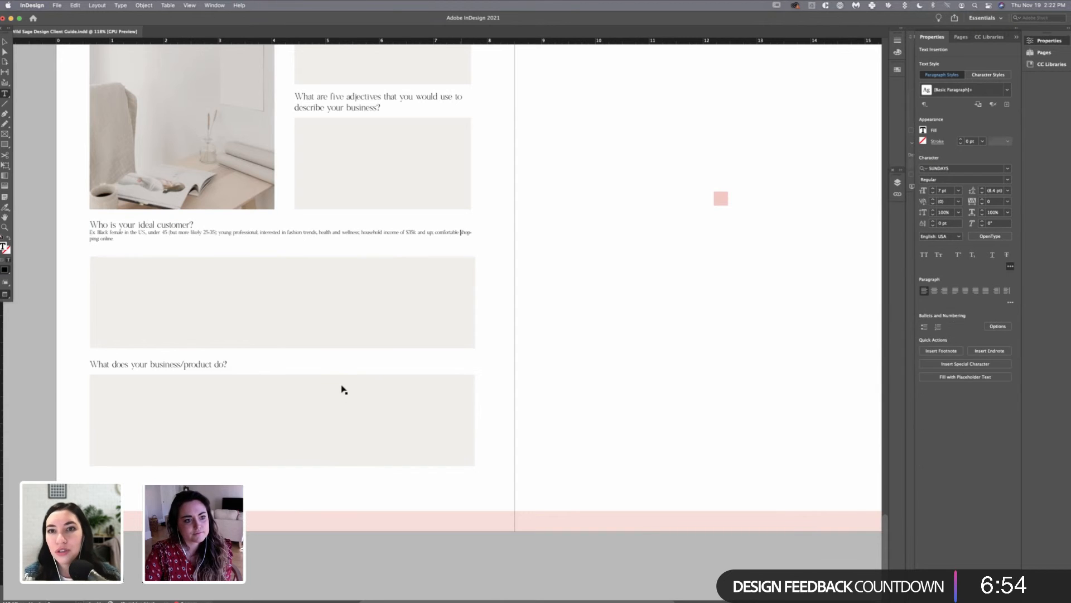
{"action": "key", "text": "Return"}
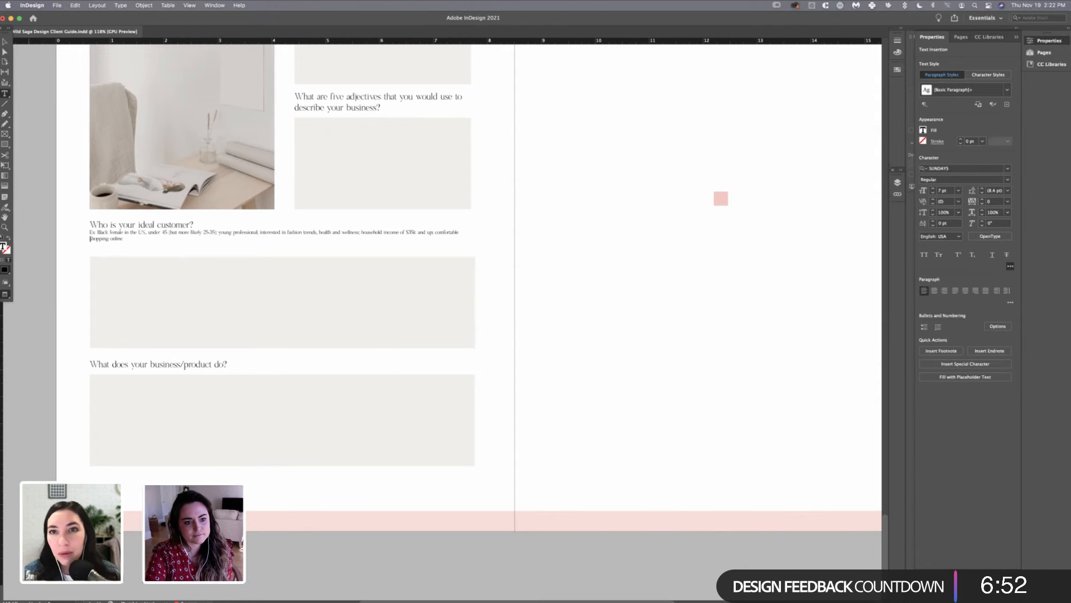
- Add a small vertical gap between the "Who is your ideal customer?" question and its example text
{"action": "key", "text": "Return"}
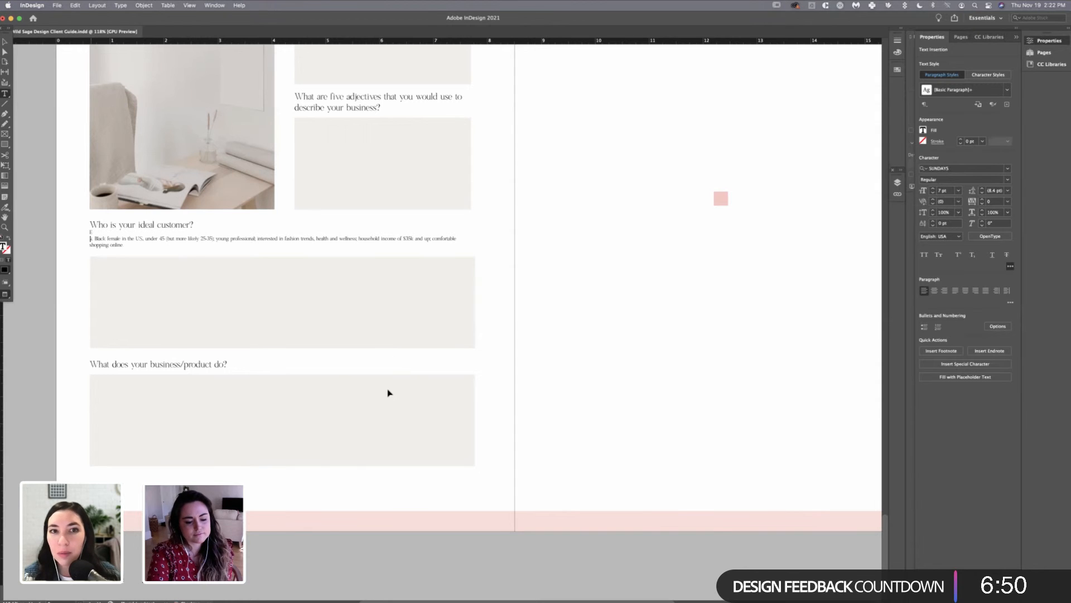
{"action": "key", "text": "super+z"}
{"action": "left_click_drag", "start_coordinate": [394, 390], "coordinate": [511, 390]}
{"action": "scroll", "coordinate": [513, 392], "scroll_direction": "up", "scroll_amount": 5}
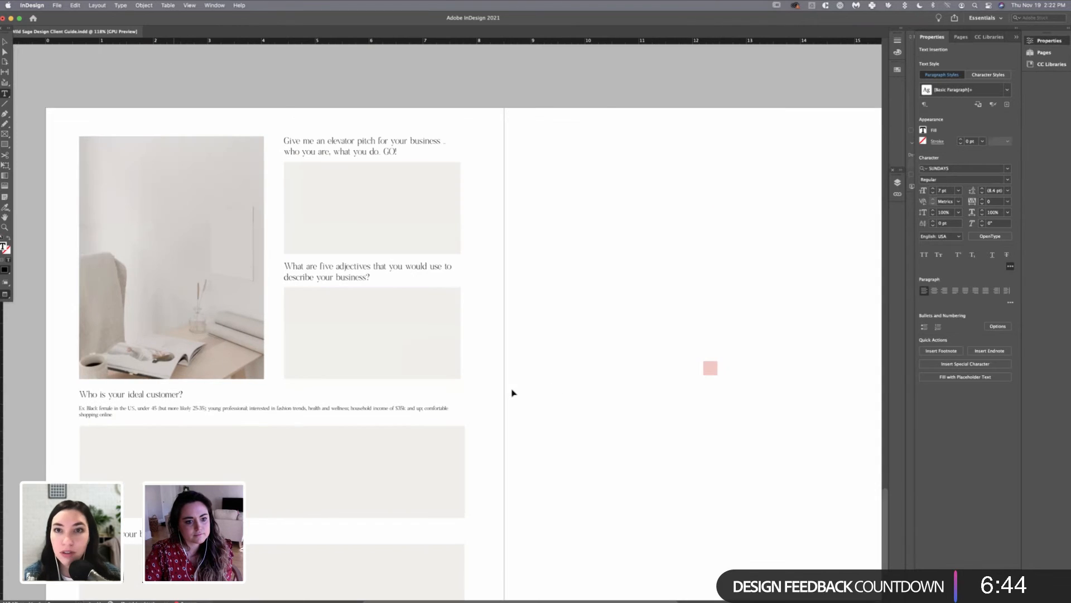
{"action": "scroll", "coordinate": [424, 388], "scroll_direction": "down", "scroll_amount": 3}
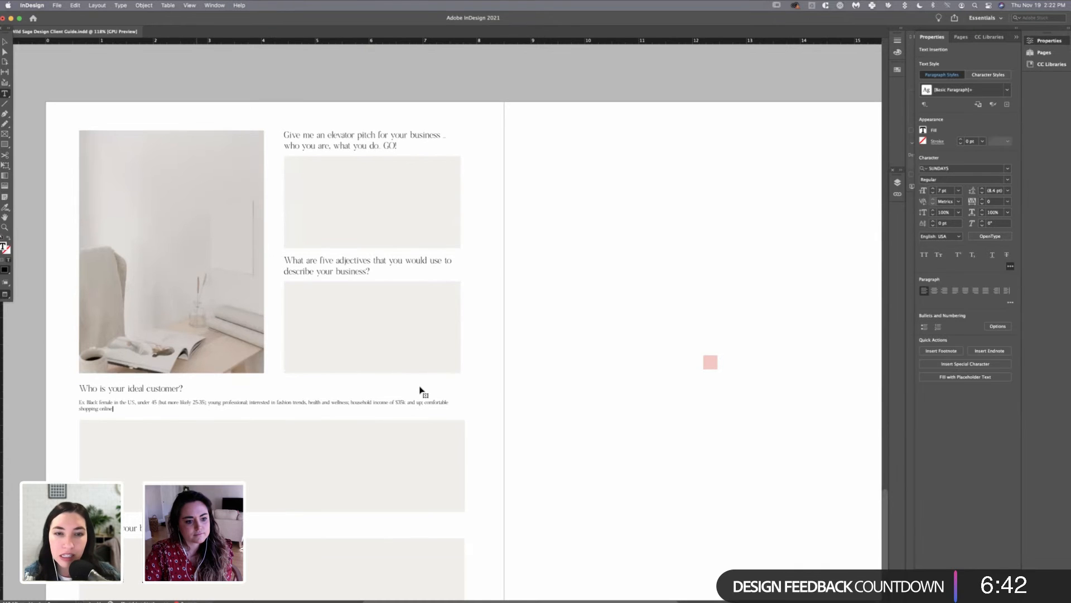
{"action": "left_click_drag", "start_coordinate": [400, 390], "coordinate": [401, 400]}
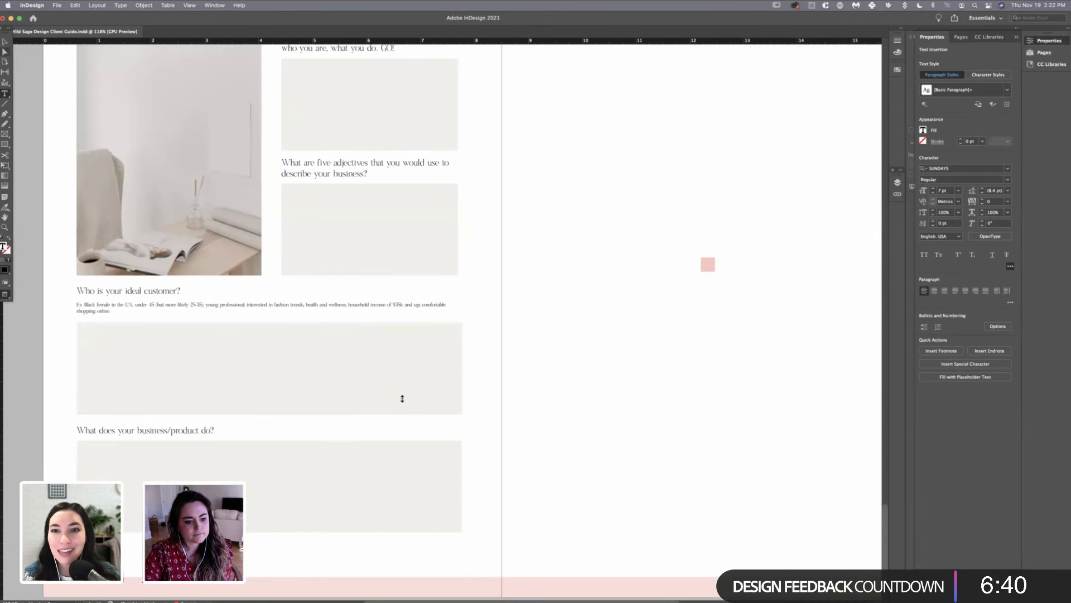
{"action": "key", "text": "Escape"}
{"action": "scroll", "coordinate": [402, 399], "scroll_direction": "down", "scroll_amount": 2}
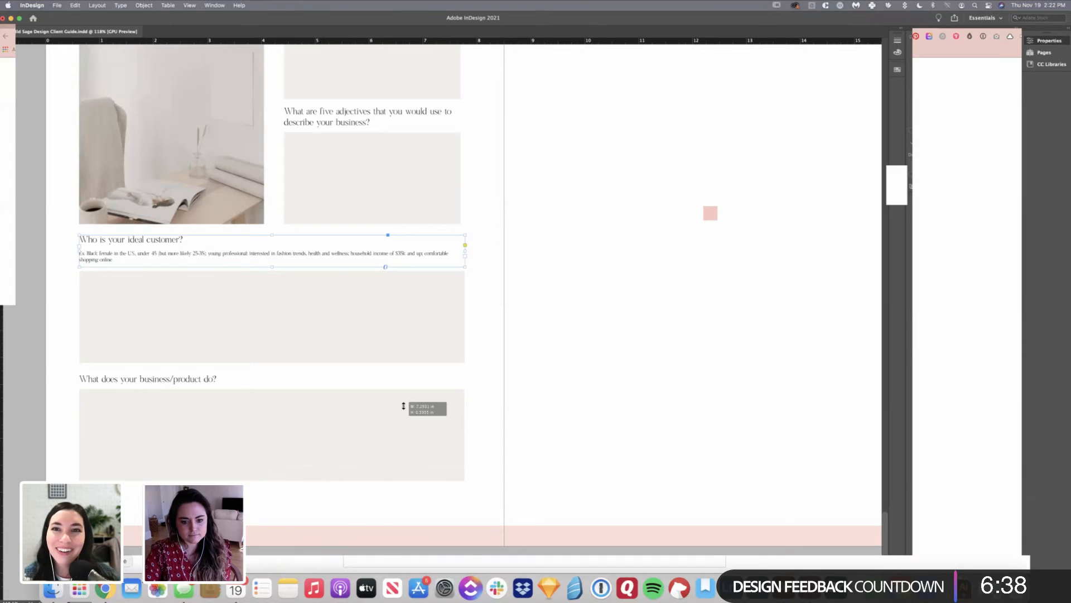
- Switch to Chrome, copy the question "Do you have a secondary target audience I should consider?" and return to InDesign
{"action": "key", "text": "super+Tab"}
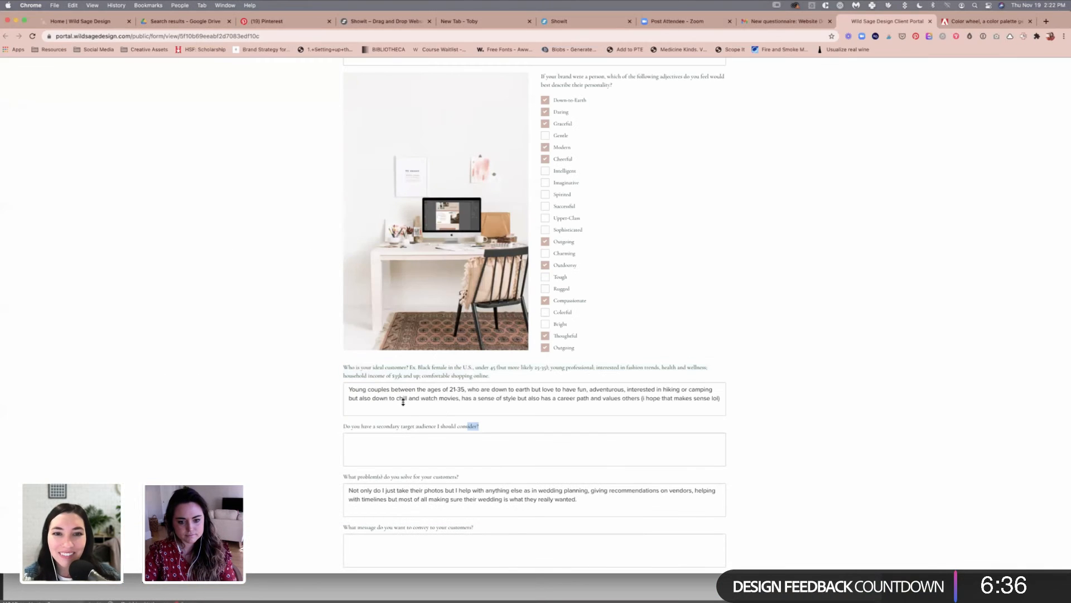
{"action": "left_click_drag", "start_coordinate": [343, 427], "coordinate": [478, 426]}
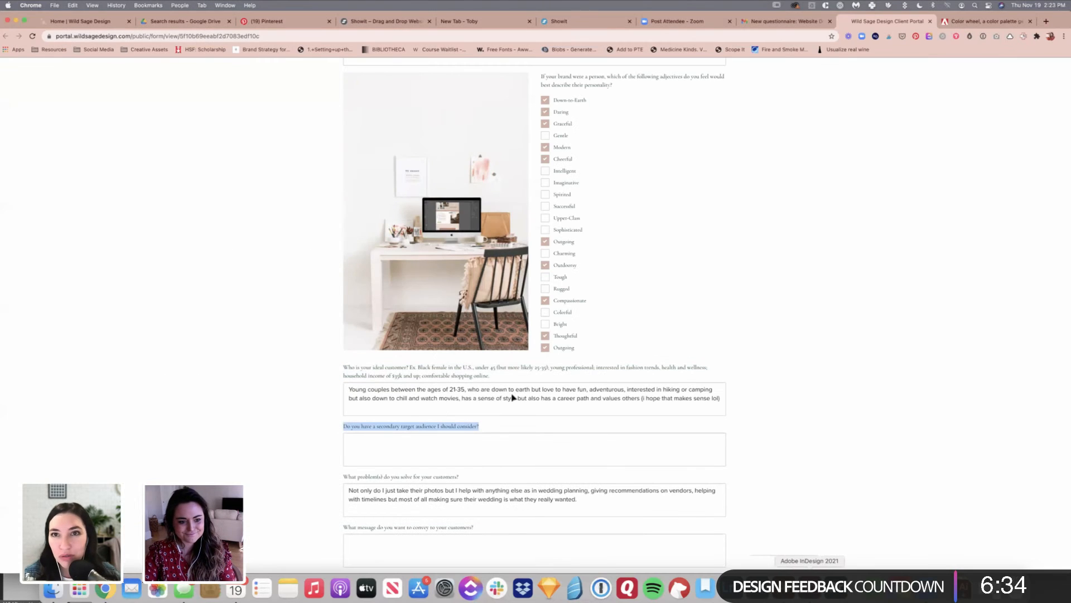
{"action": "key", "text": "super+Tab"}
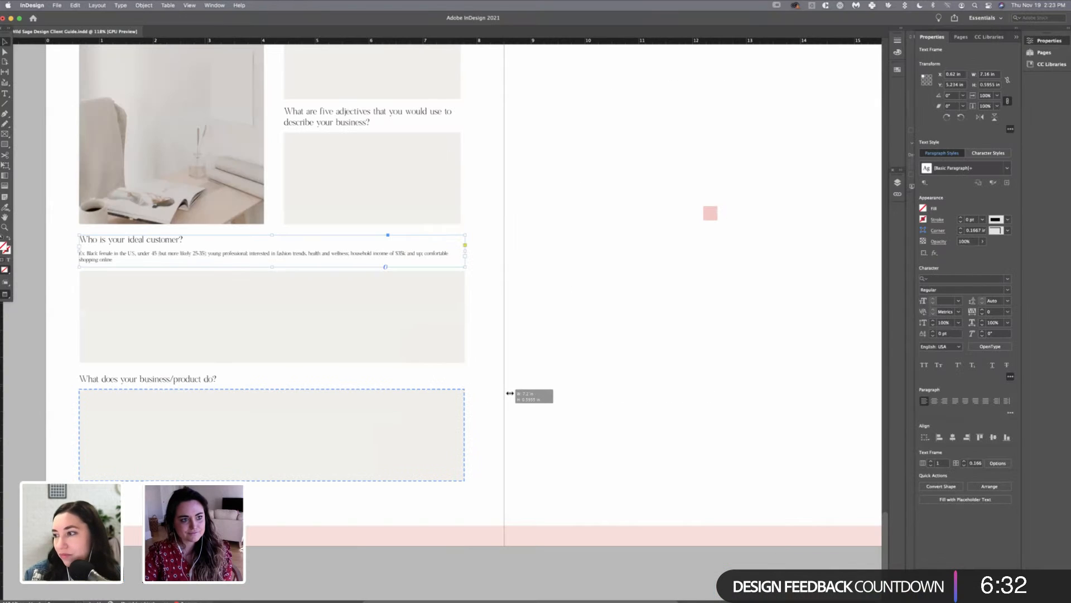
- Paste "Do you have a secondary target audience I should consider?" over the label above the lowest answer field and resize its text frame
{"action": "key", "text": "super+v"}
{"action": "key", "text": "Escape"}
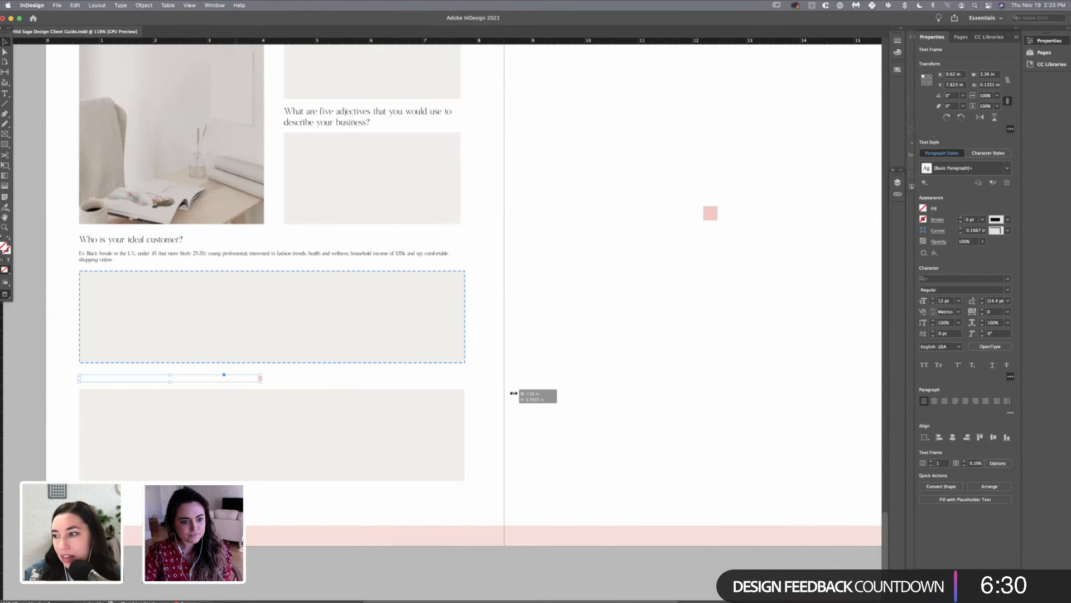
{"action": "left_click_drag", "start_coordinate": [523, 393], "coordinate": [509, 425]}
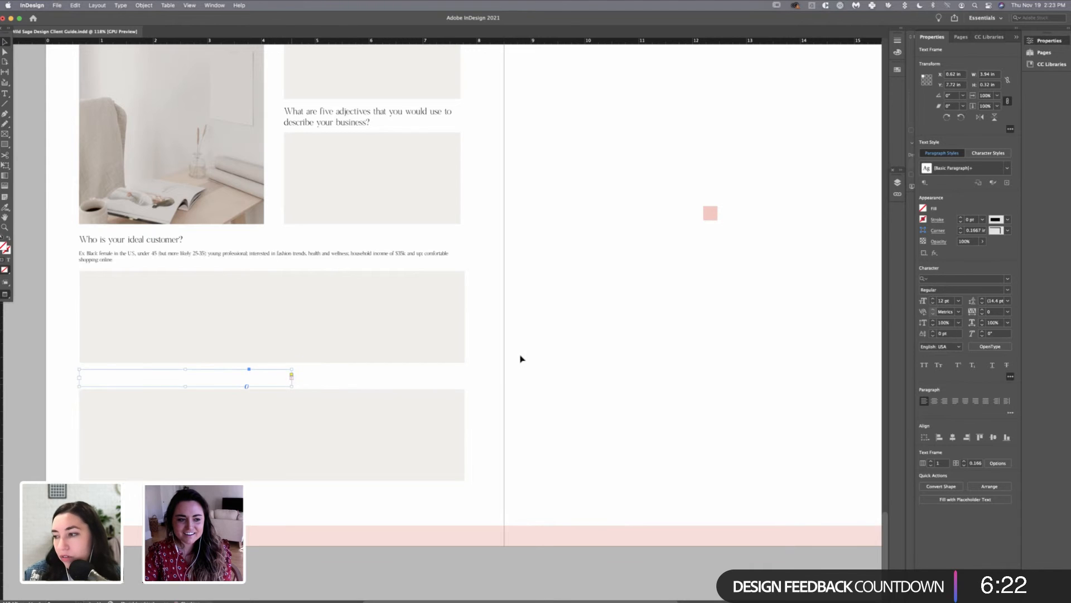
- Undo the recent placement and resizing changes to the secondary target audience question's text frame
{"action": "left_click", "coordinate": [497, 322]}
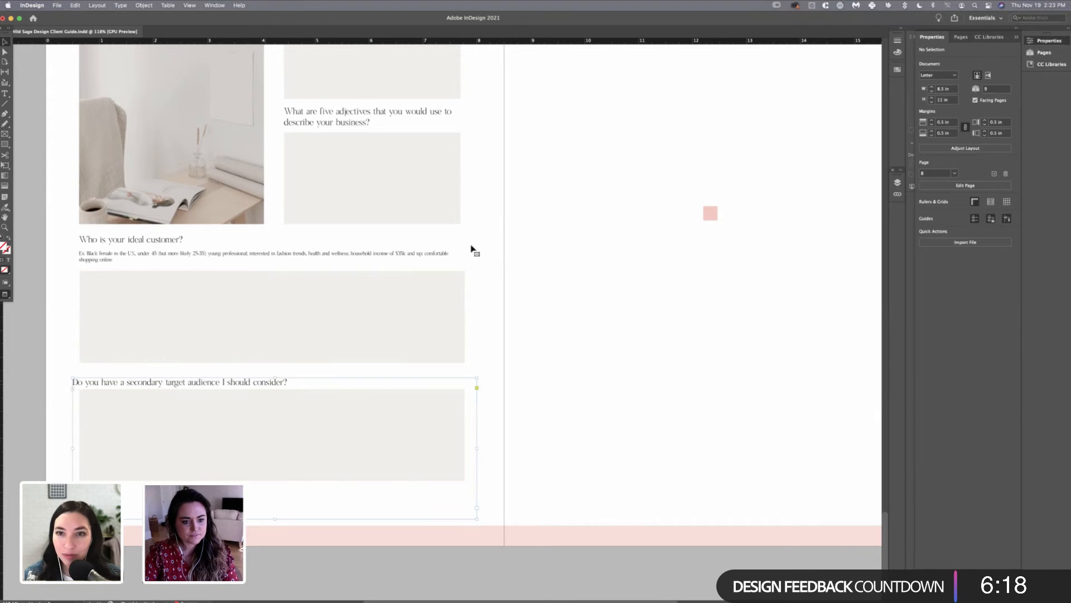
{"action": "left_click_drag", "start_coordinate": [471, 246], "coordinate": [469, 247]}
{"action": "key", "text": "super+z"}
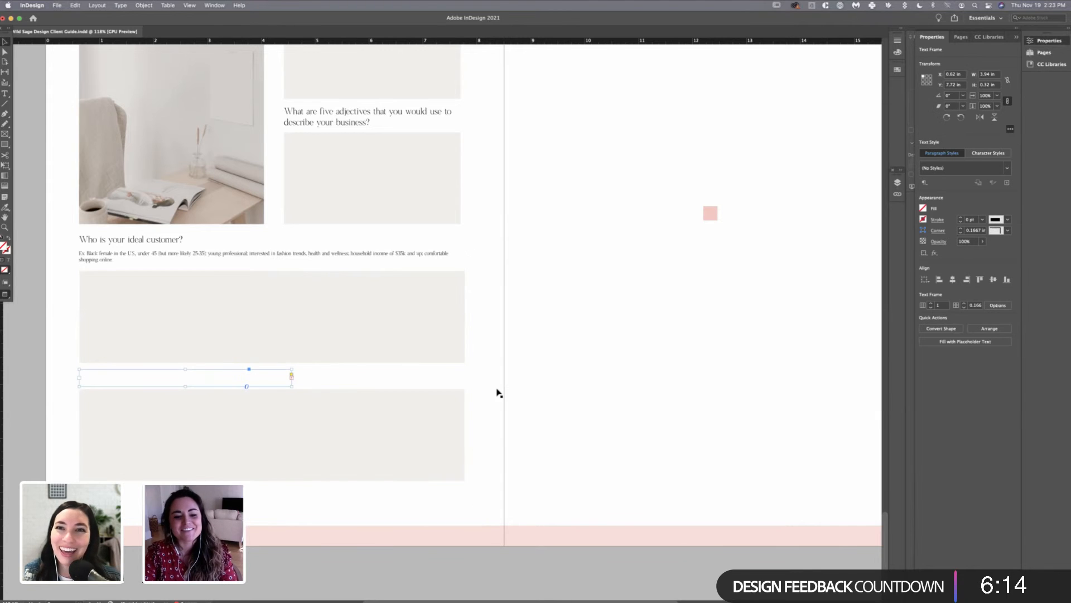
{"action": "key", "text": "super+z"}
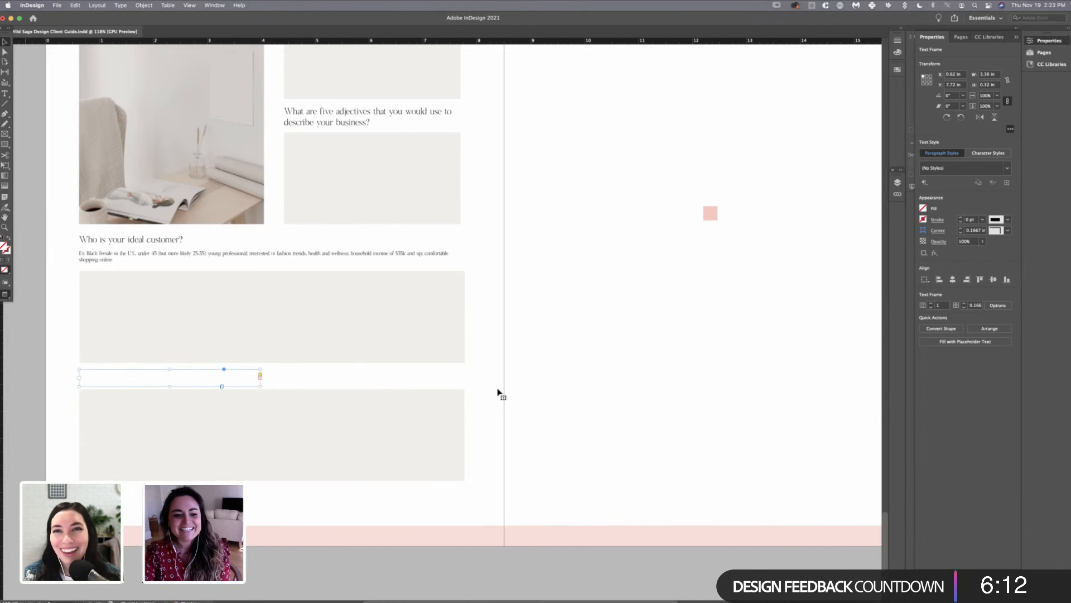
{"action": "key", "text": "super+z"}
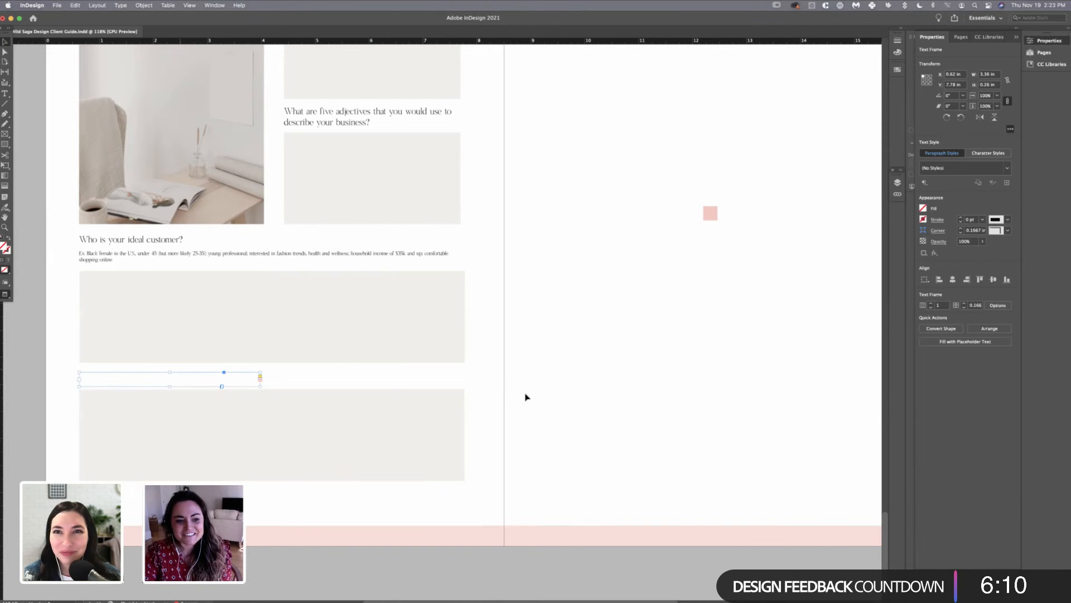
{"action": "key", "text": "super+z"}
{"action": "key", "text": "super+z"}
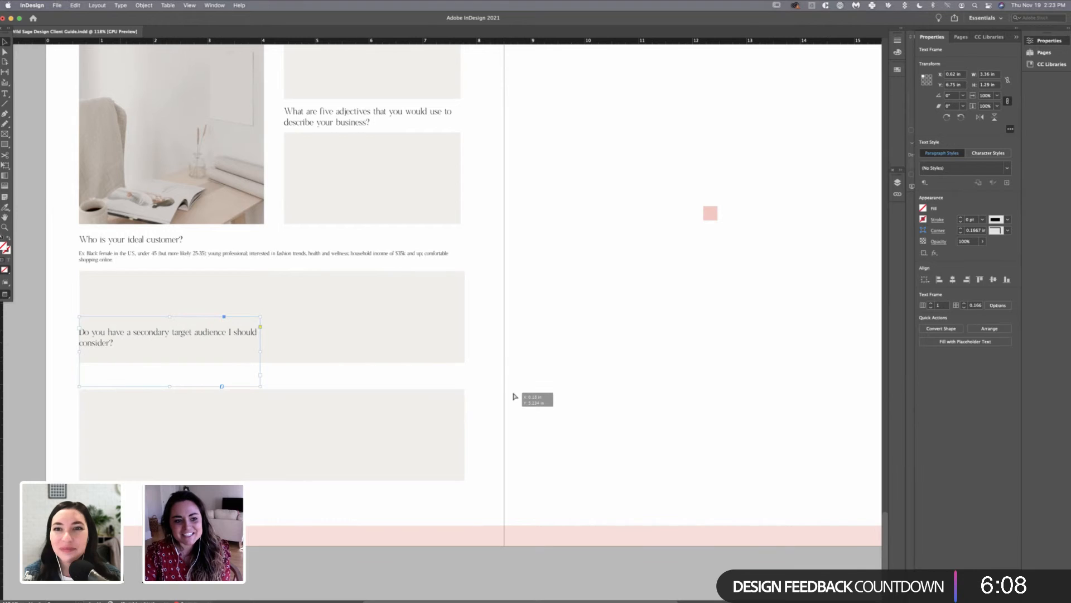
{"action": "key", "text": "super+z"}
{"action": "key", "text": "super+z"}
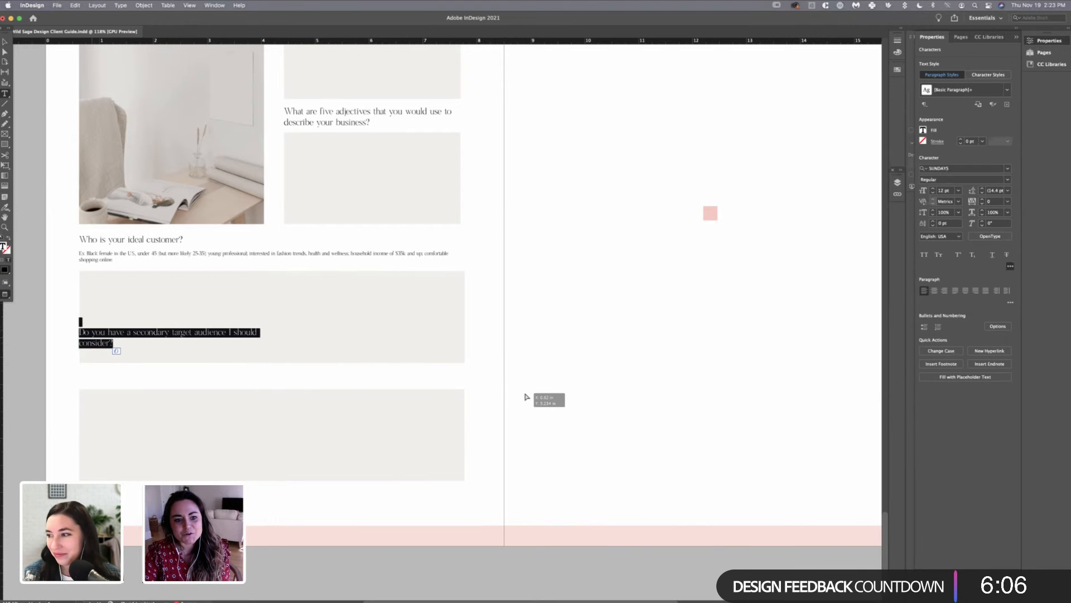
{"action": "key", "text": "super+z"}
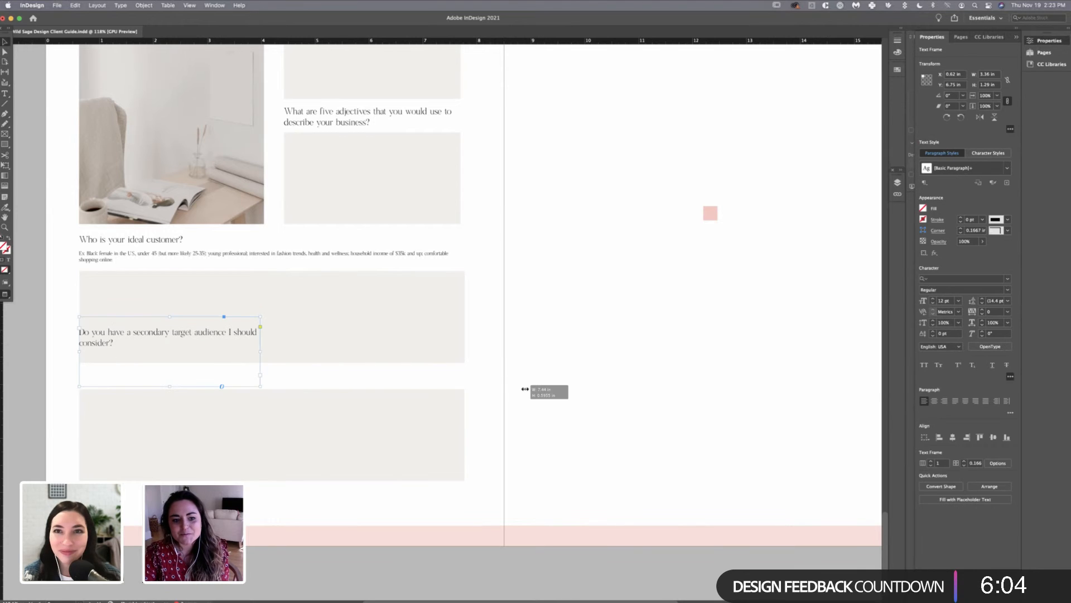
- Widen the secondary target audience question's frame to about 4.06 in for a single line and move it above the lowest answer field
{"action": "left_click_drag", "start_coordinate": [260, 351], "coordinate": [298, 352]}
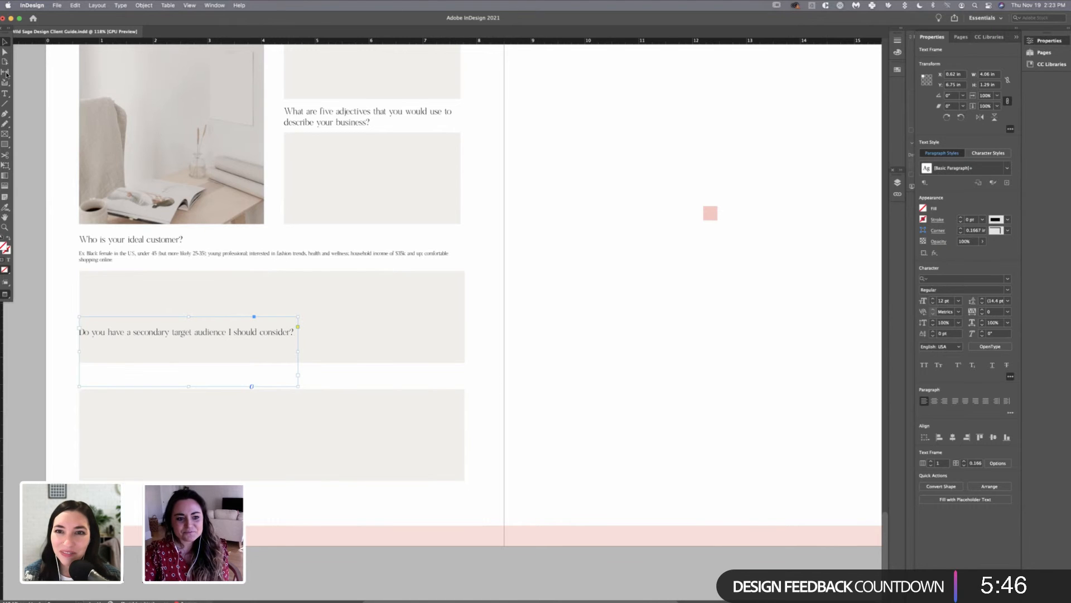
{"action": "left_click", "coordinate": [349, 429]}
{"action": "left_click_drag", "start_coordinate": [333, 454], "coordinate": [337, 457]}
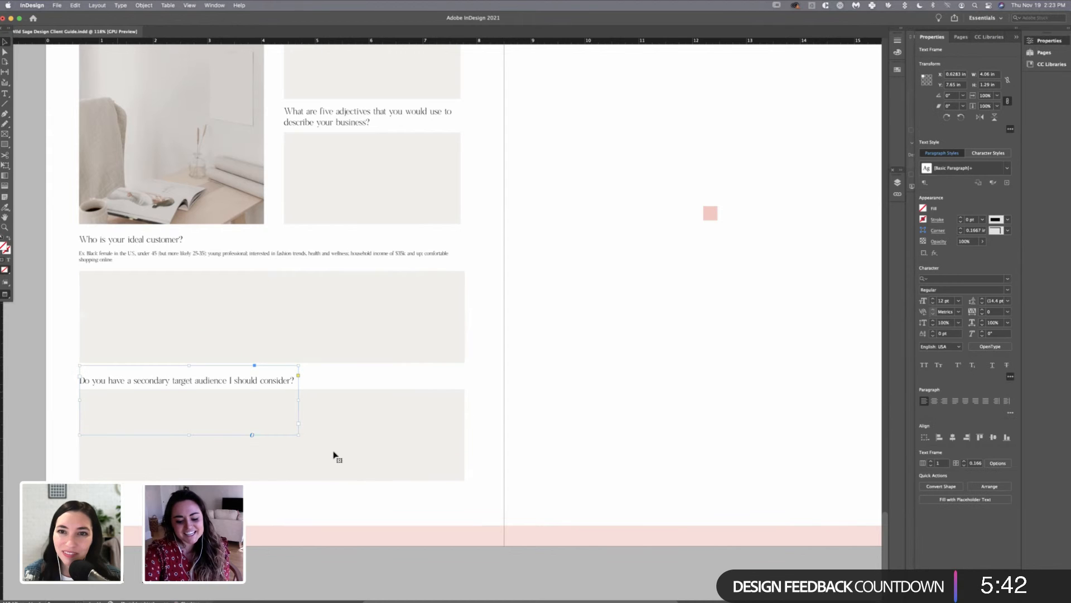
- Remove the empty line above the secondary target audience question and fit its frame to the text, just above the lowest answer field
{"action": "double_click", "coordinate": [355, 444]}
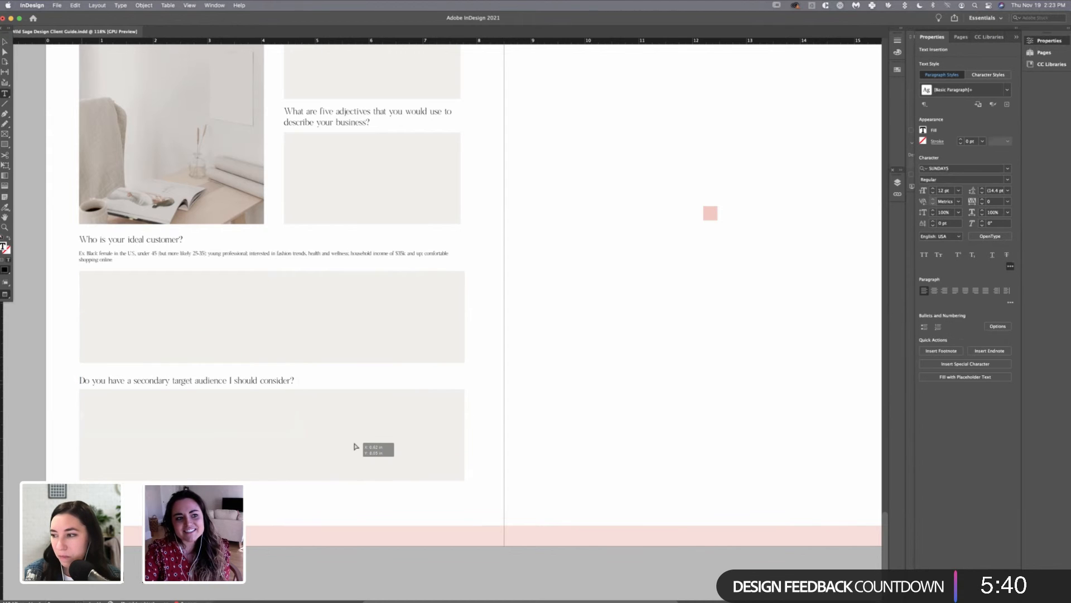
{"action": "key", "text": "BackSpace"}
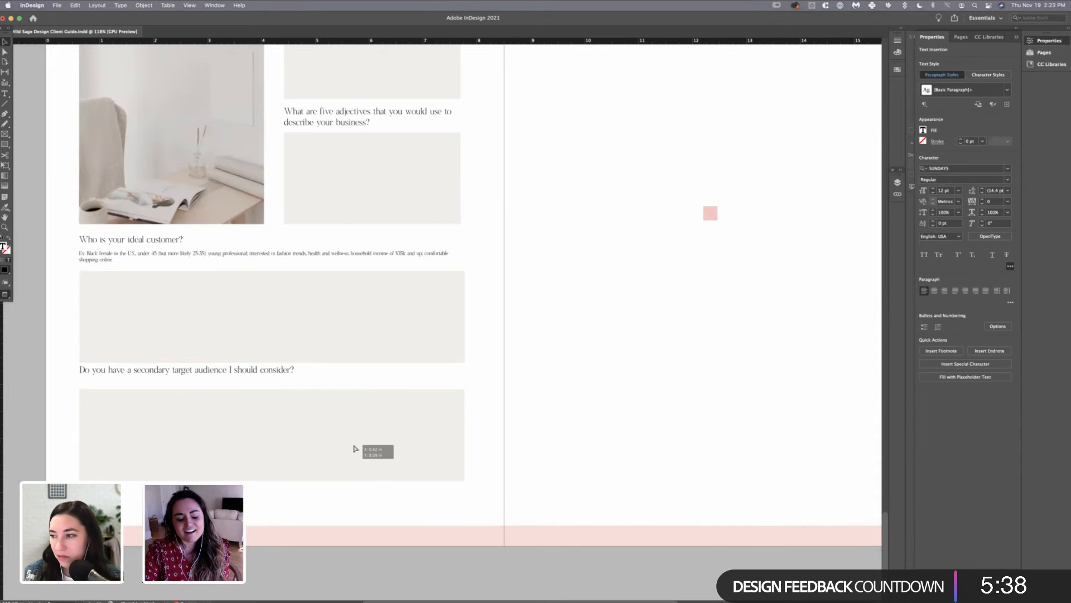
{"action": "key", "text": "Escape"}
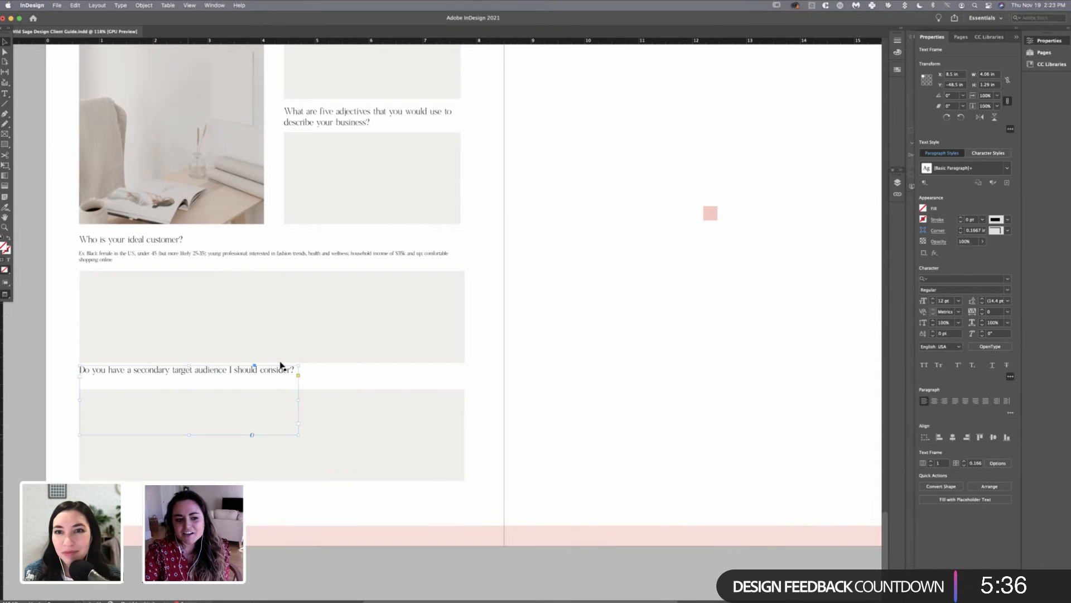
{"action": "key", "text": "super+alt+c"}
{"action": "left_click_drag", "start_coordinate": [280, 363], "coordinate": [280, 375]}
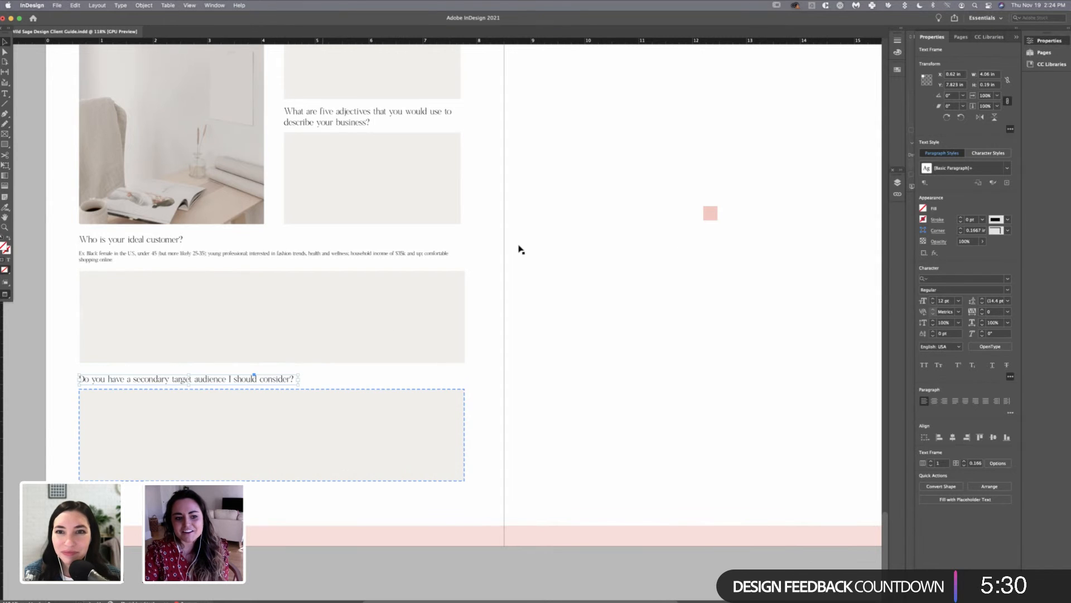
{"action": "left_click", "coordinate": [464, 256]}
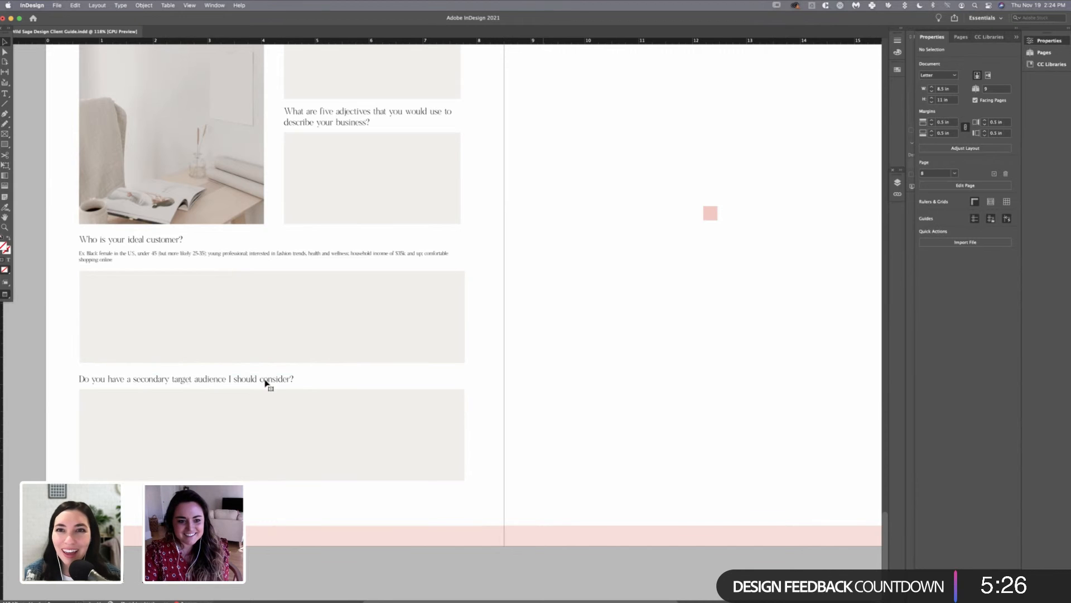
- Compare the character settings of "Who is your ideal customer?" and the secondary target audience question
{"action": "scroll", "coordinate": [269, 385], "scroll_direction": "down", "scroll_amount": 4}
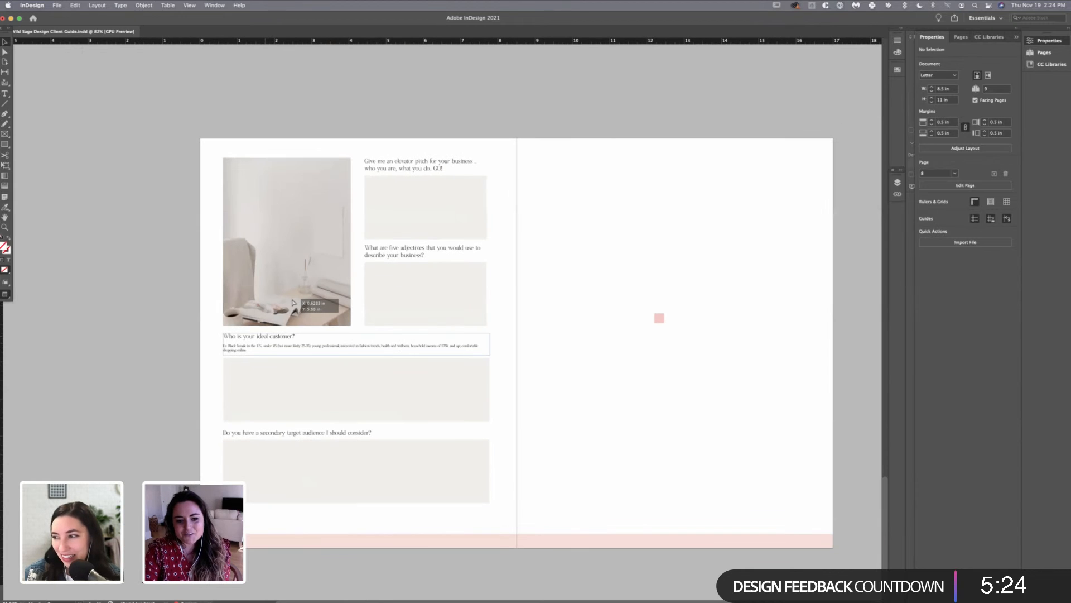
{"action": "triple_click", "coordinate": [279, 337]}
{"action": "left_click", "coordinate": [267, 336]}
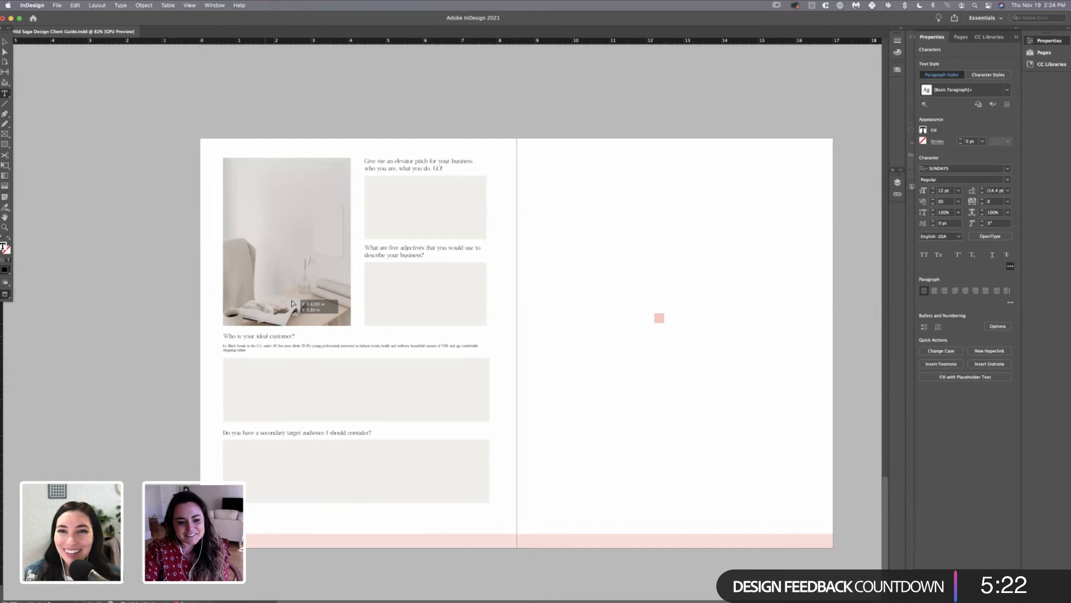
{"action": "triple_click", "coordinate": [266, 336]}
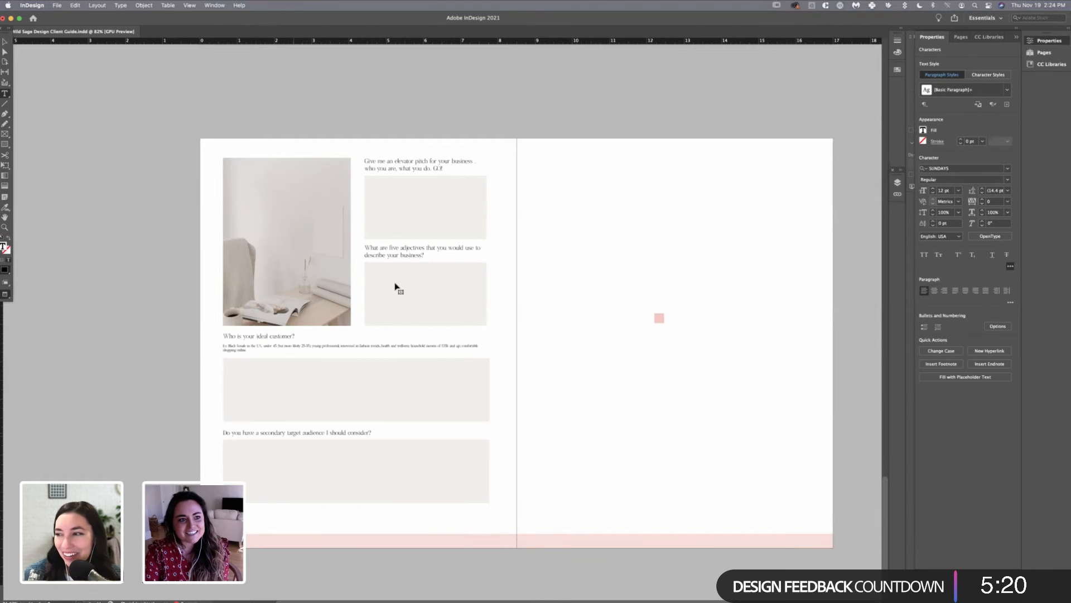
{"action": "triple_click", "coordinate": [301, 433]}
{"action": "key", "text": "Escape"}
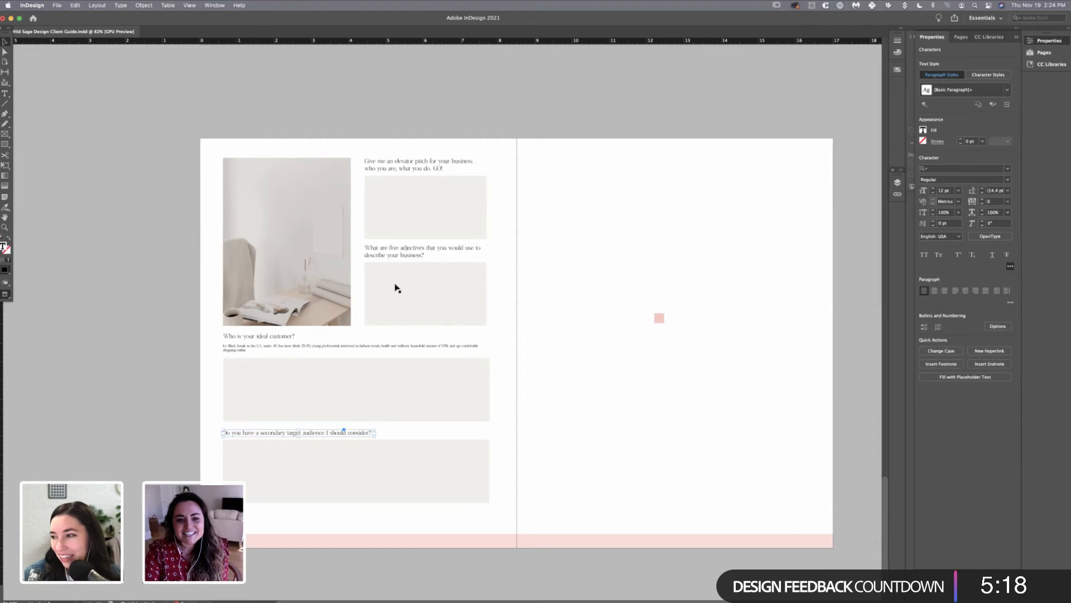
- Move the two lower questions, the example text and both wide answer fields down together to add space below the photo
{"action": "key", "text": "super+z"}
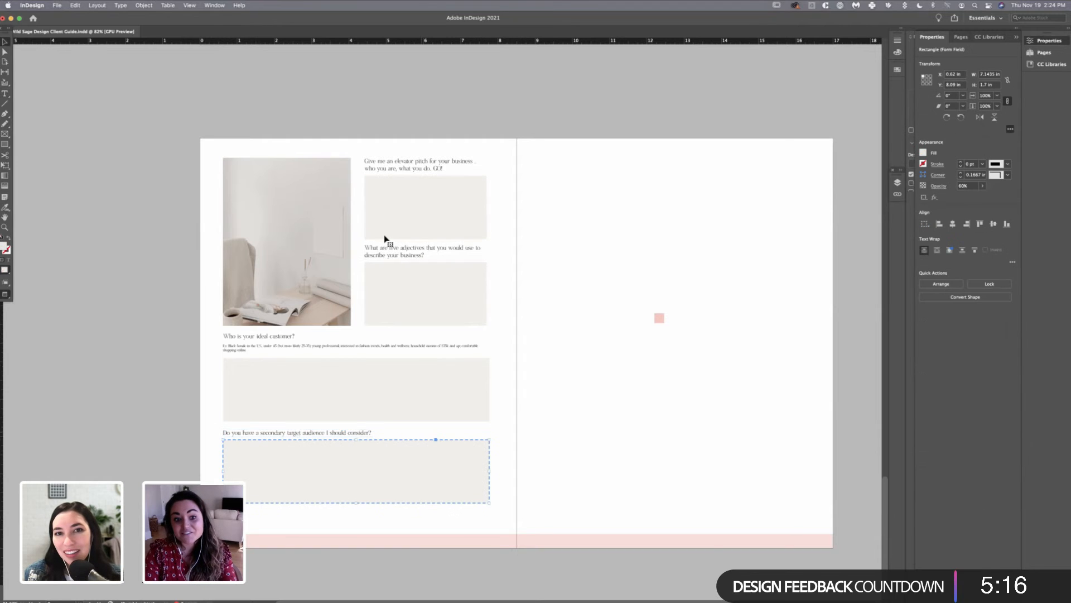
{"action": "left_click", "coordinate": [385, 379], "text": "shift"}
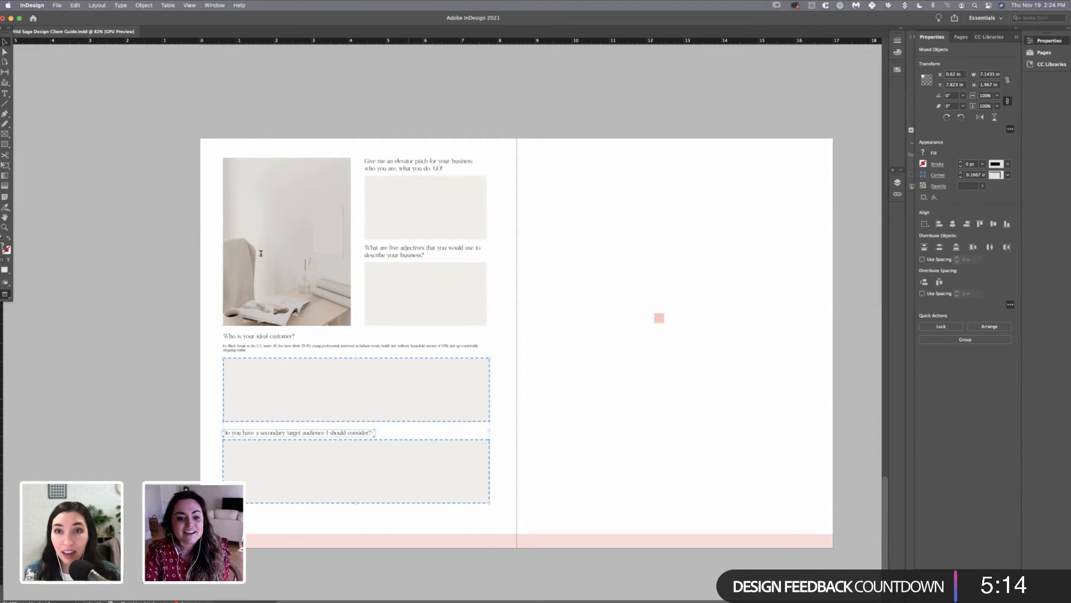
{"action": "left_click", "coordinate": [385, 346], "text": "shift"}
{"action": "left_click_drag", "start_coordinate": [385, 346], "coordinate": [385, 353]}
{"action": "key", "text": "Up"}
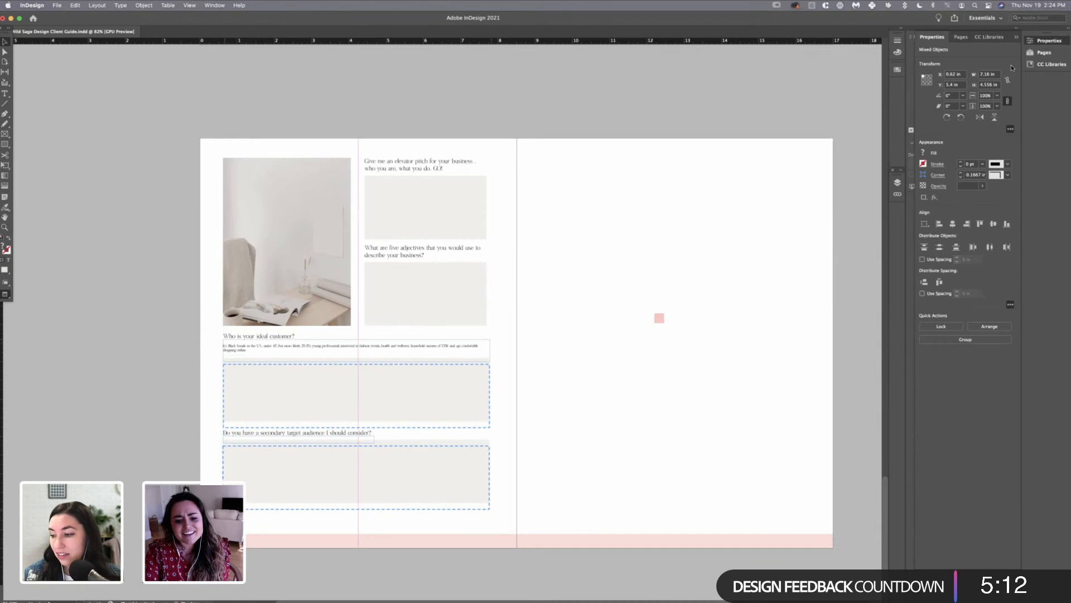
{"action": "key", "text": "Up"}
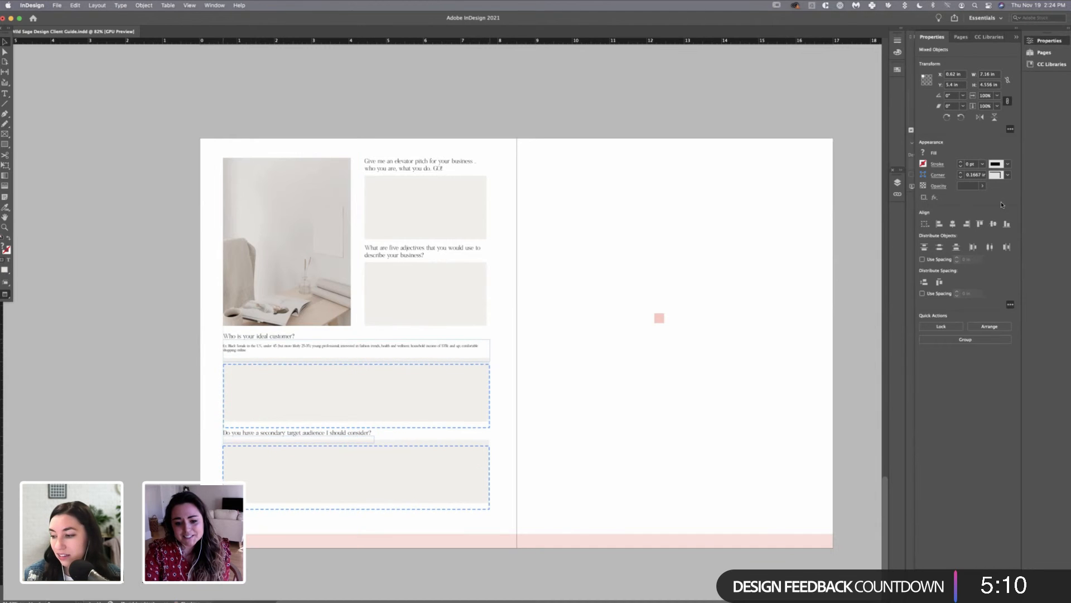
{"action": "mouse_move", "coordinate": [984, 38]}
{"action": "left_mouse_down"}
{"action": "mouse_move", "coordinate": [981, 54]}
{"action": "mouse_move", "coordinate": [977, 41]}
{"action": "left_mouse_up"}
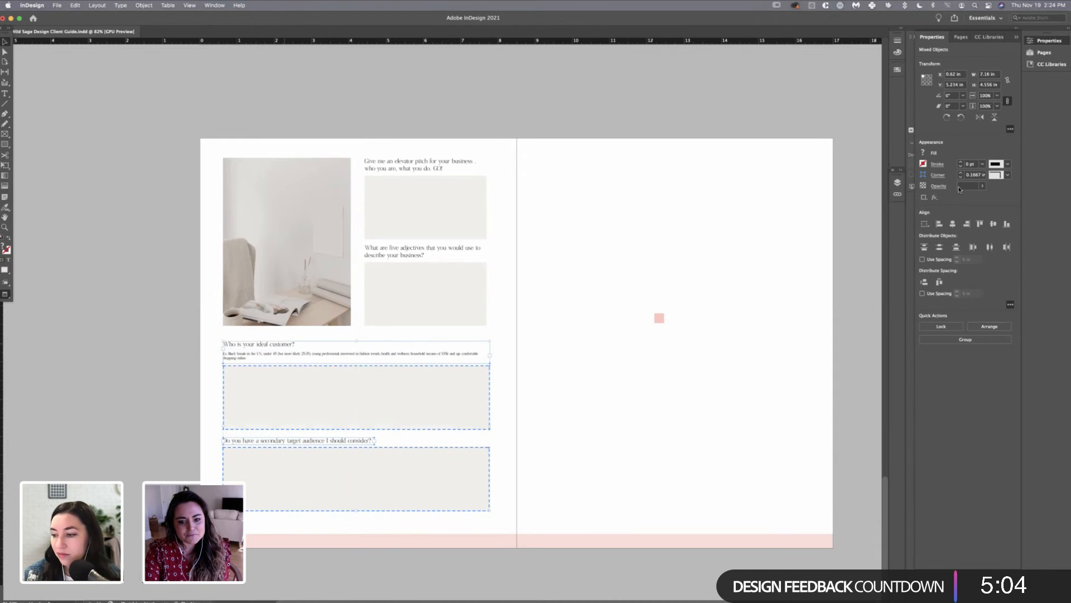
{"action": "left_click", "coordinate": [662, 310]}
{"action": "left_click", "coordinate": [660, 317]}
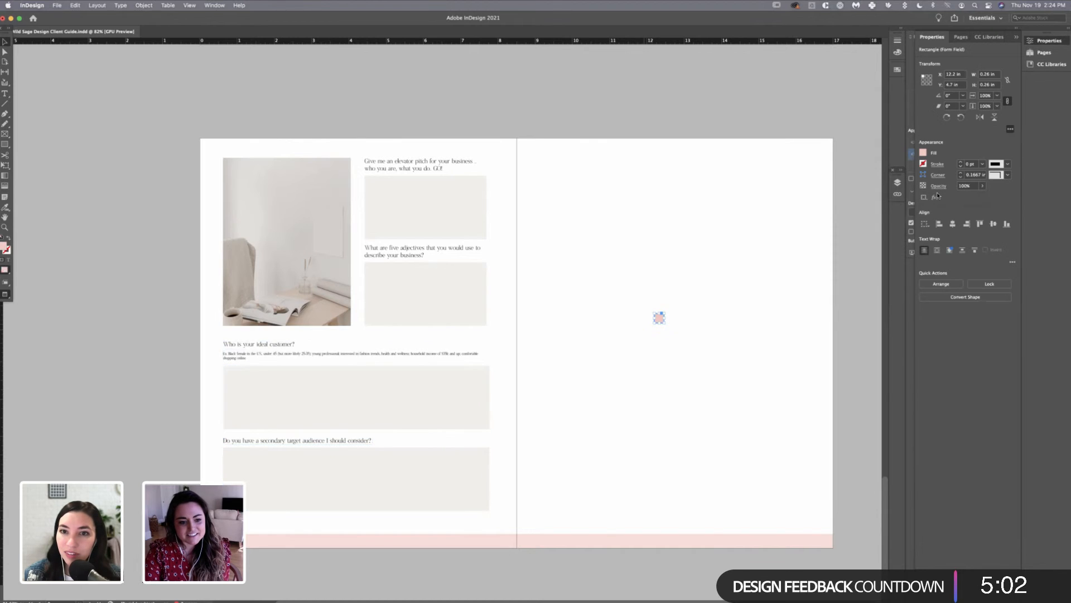
{"action": "left_click", "coordinate": [614, 335]}
- Shift the secondary target audience and ideal customer questions, with their answer fields, slightly right and down on the page
{"action": "left_click", "coordinate": [5, 93]}
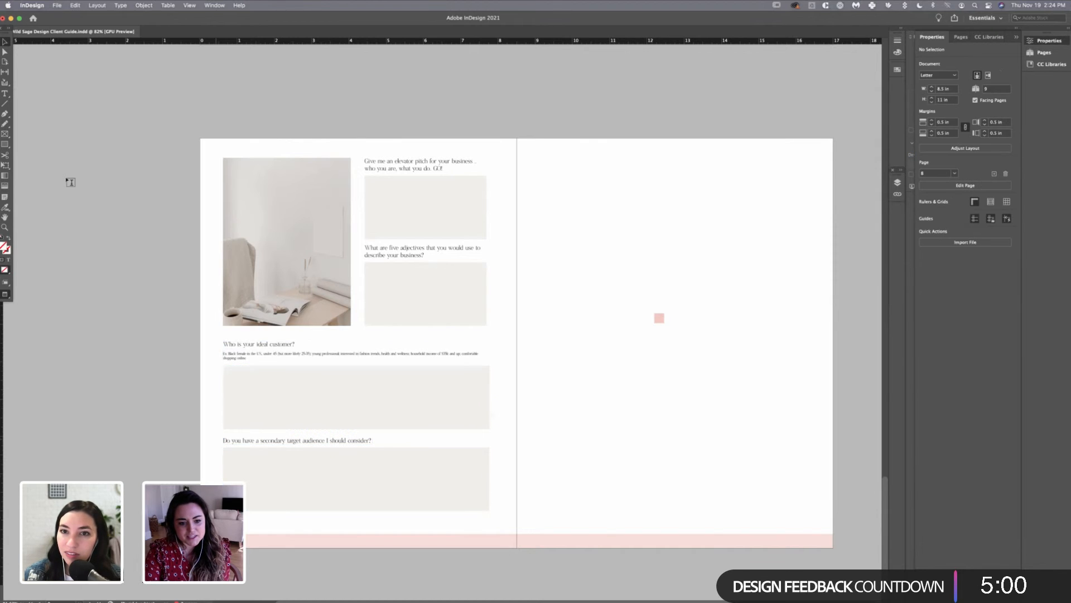
{"action": "left_click_drag", "start_coordinate": [216, 440], "coordinate": [309, 489]}
{"action": "left_click", "coordinate": [353, 252]}
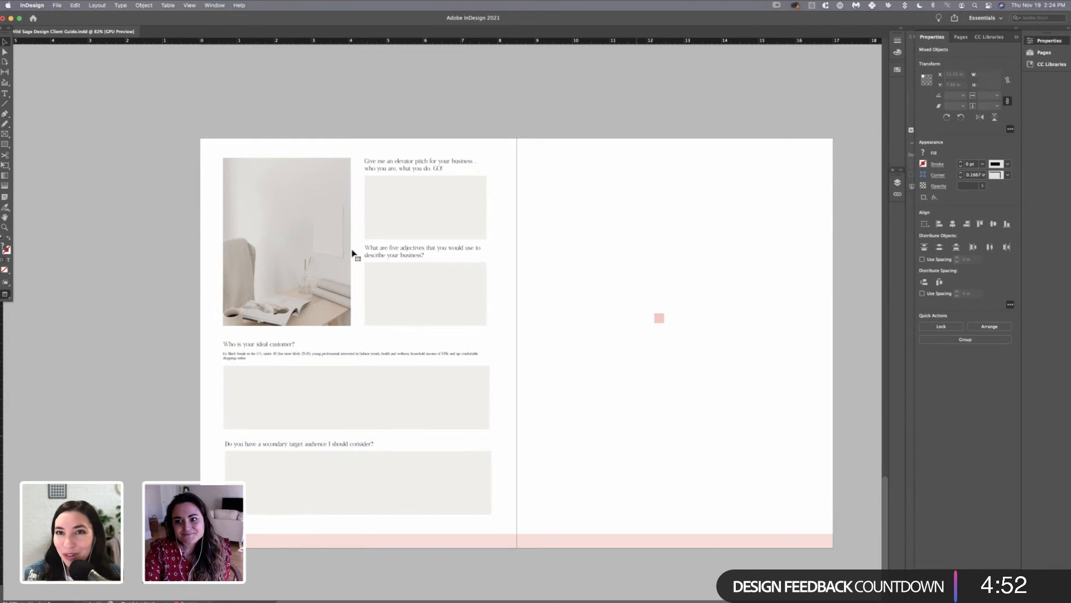
{"action": "left_click_drag", "start_coordinate": [500, 437], "coordinate": [263, 355]}
{"action": "left_click_drag", "start_coordinate": [335, 397], "coordinate": [337, 399]}
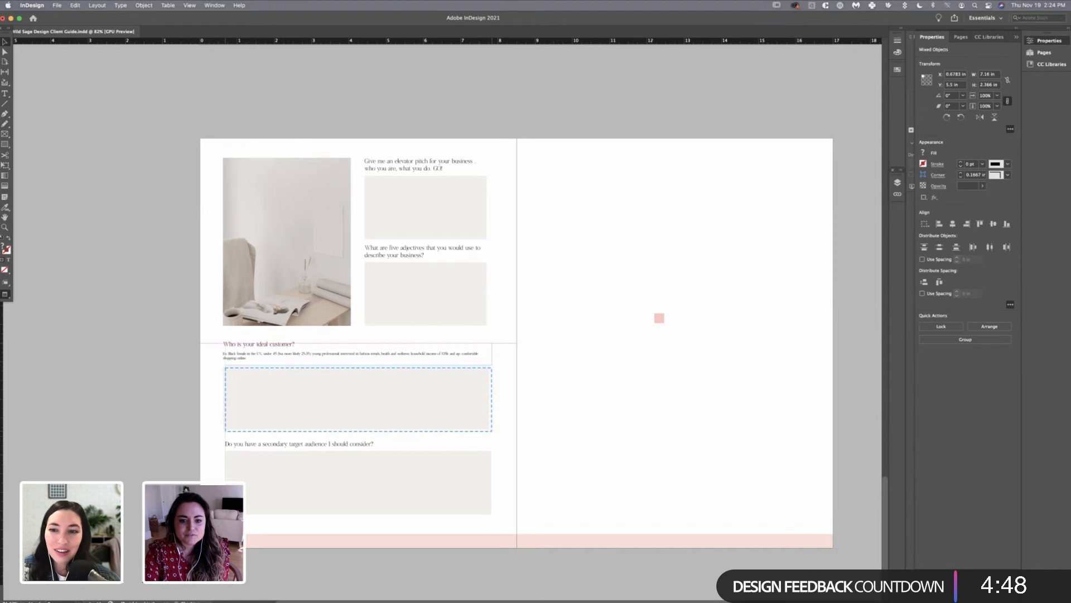
{"action": "left_click", "coordinate": [466, 245]}
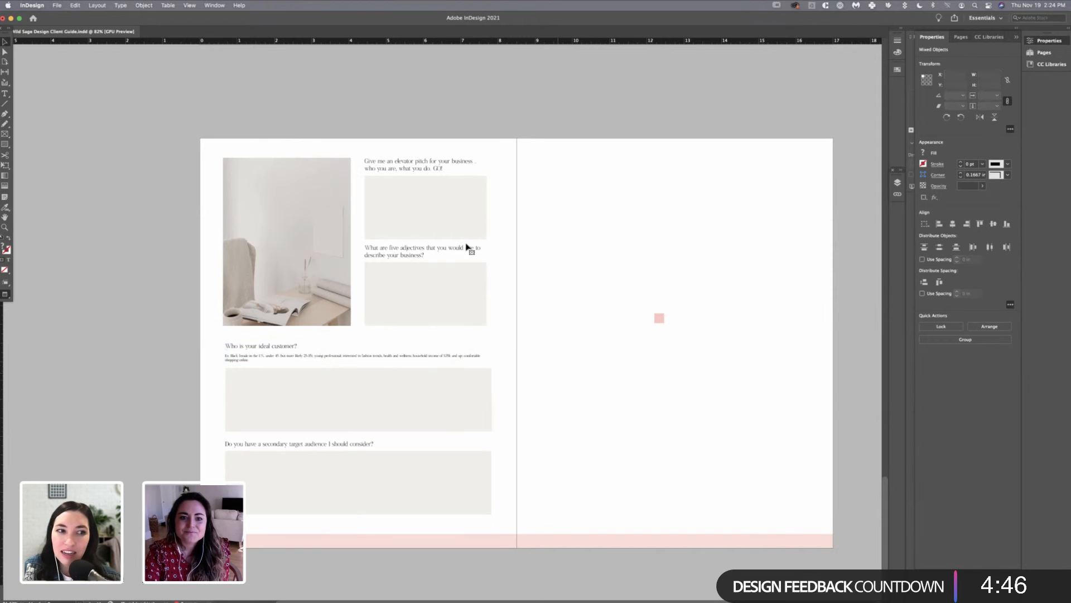
- Move the elevator pitch and five adjectives questions with their fields right, in line with the outer edge of the wide fields
{"action": "left_click_drag", "start_coordinate": [499, 325], "coordinate": [391, 168]}
{"action": "left_click_drag", "start_coordinate": [427, 208], "coordinate": [431, 206]}
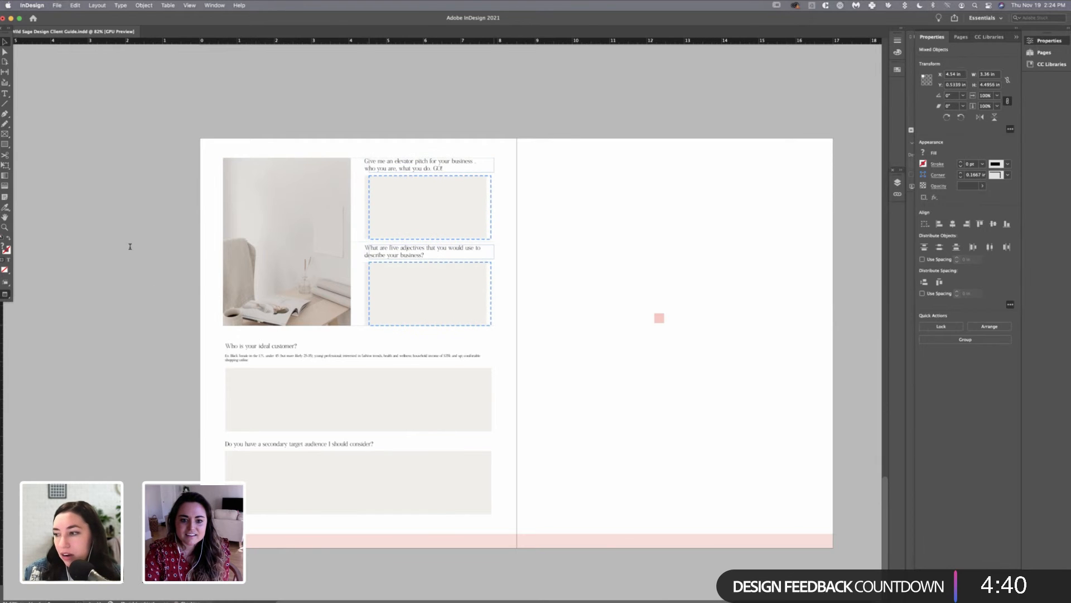
{"action": "left_click", "coordinate": [173, 241]}
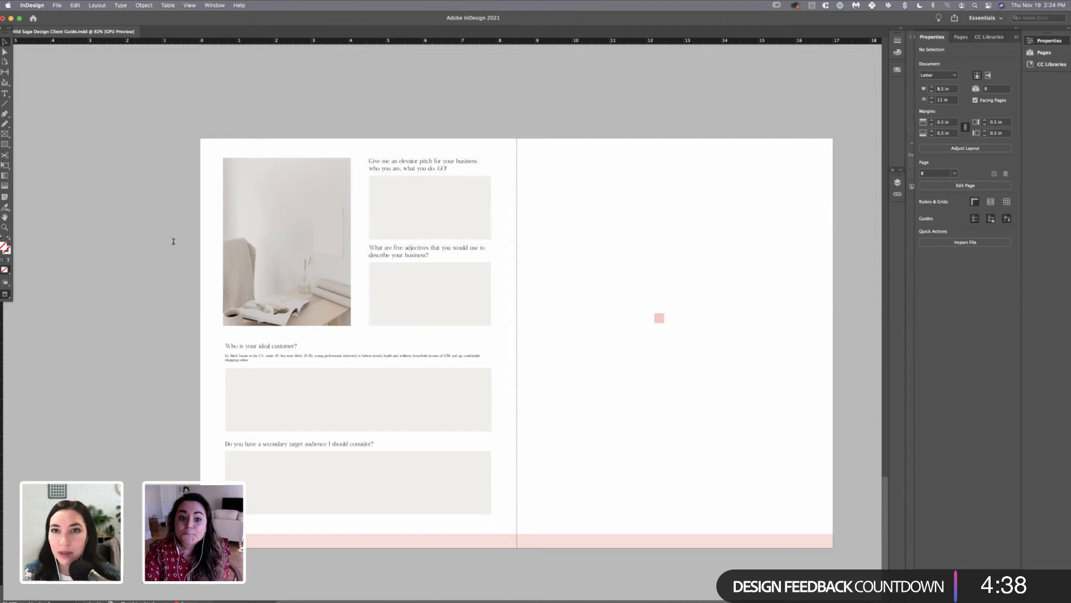
- Undo the extra downward shift of the elevator pitch and five adjectives questions with their answer fields
{"action": "key", "text": "super+z"}
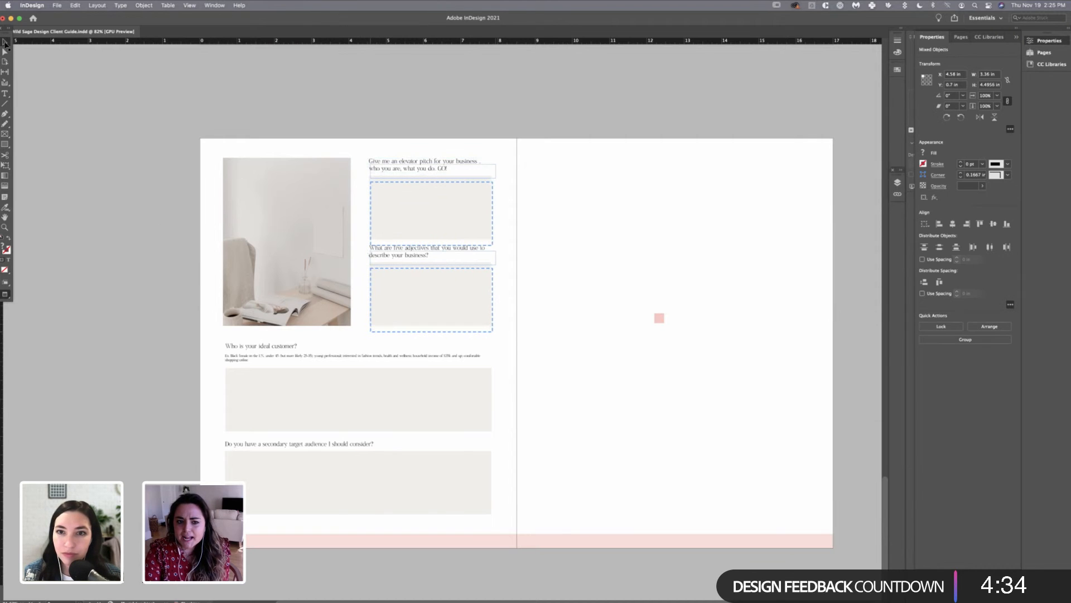
{"action": "key", "text": "super+z"}
{"action": "key", "text": "super+z"}
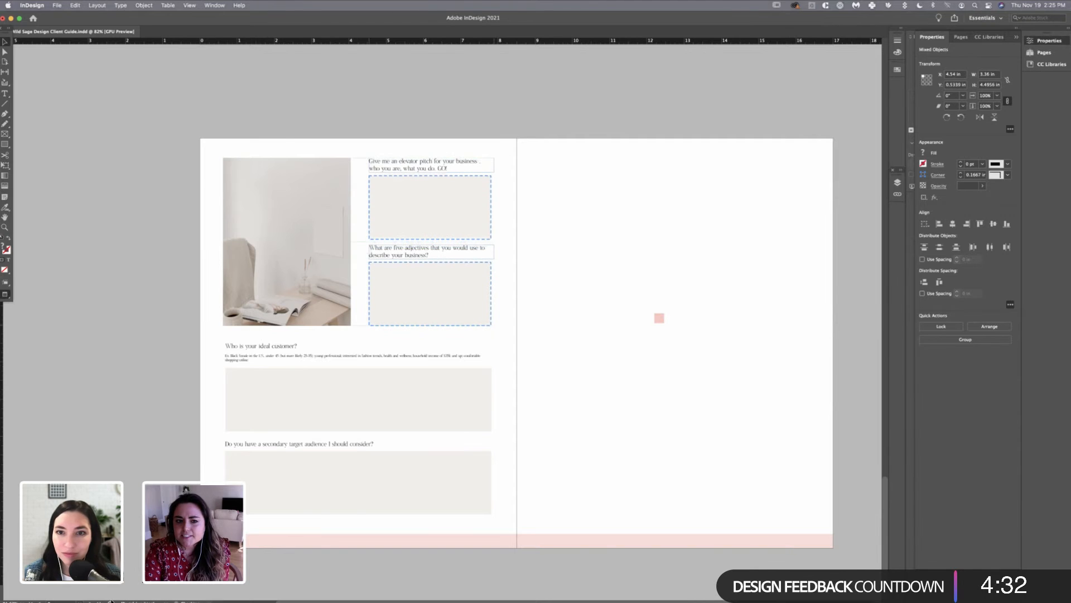
{"action": "left_click", "coordinate": [485, 431]}
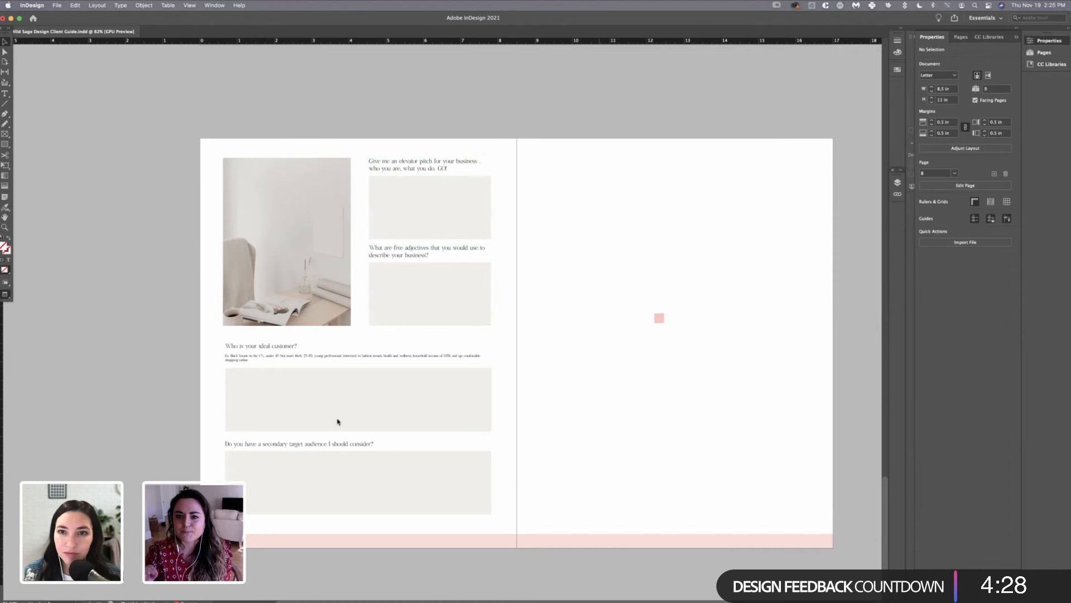
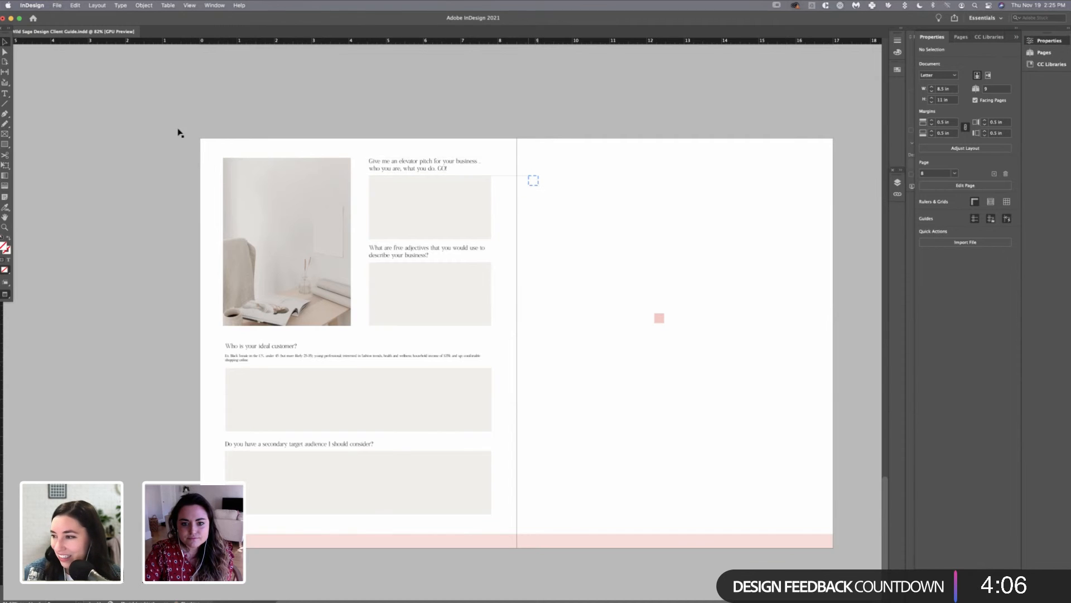
- Move the pink checkbox to the upper inner edge of the blank right-hand page and paste a copy beneath it at X 9 in, Y 1.44 in
{"action": "left_click_drag", "start_coordinate": [267, 382], "coordinate": [266, 381]}
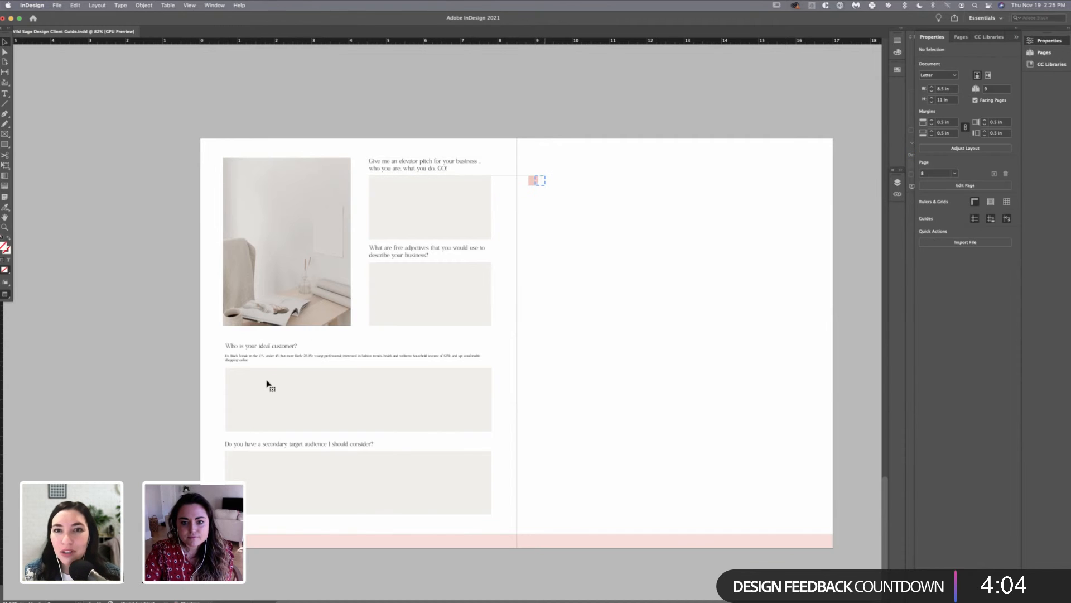
{"action": "left_click", "coordinate": [273, 383]}
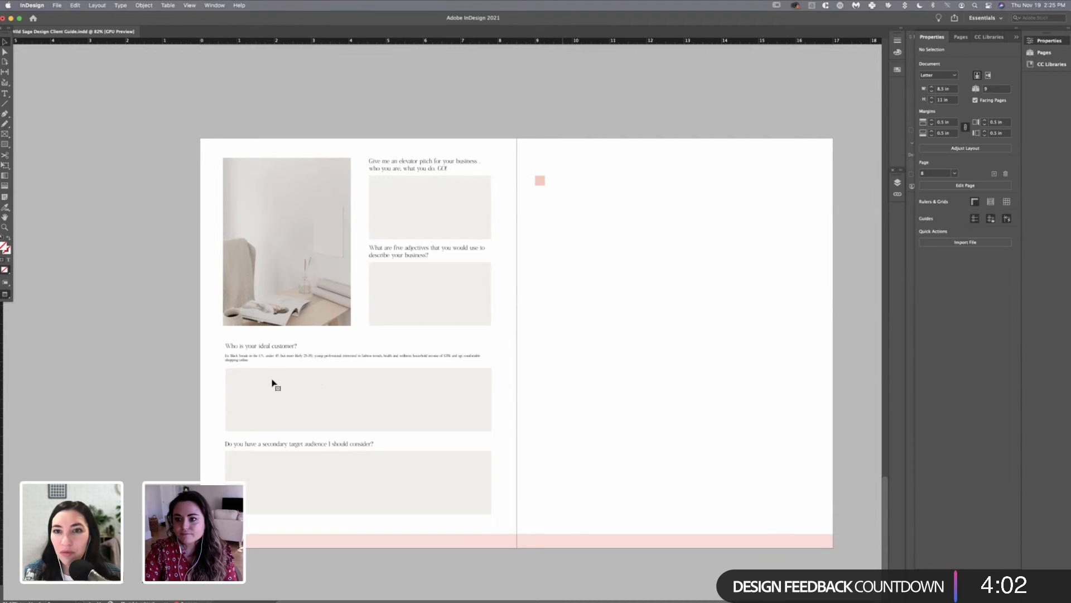
{"action": "scroll", "coordinate": [272, 382], "scroll_direction": "down", "scroll_amount": 1}
{"action": "key", "text": "super+v"}
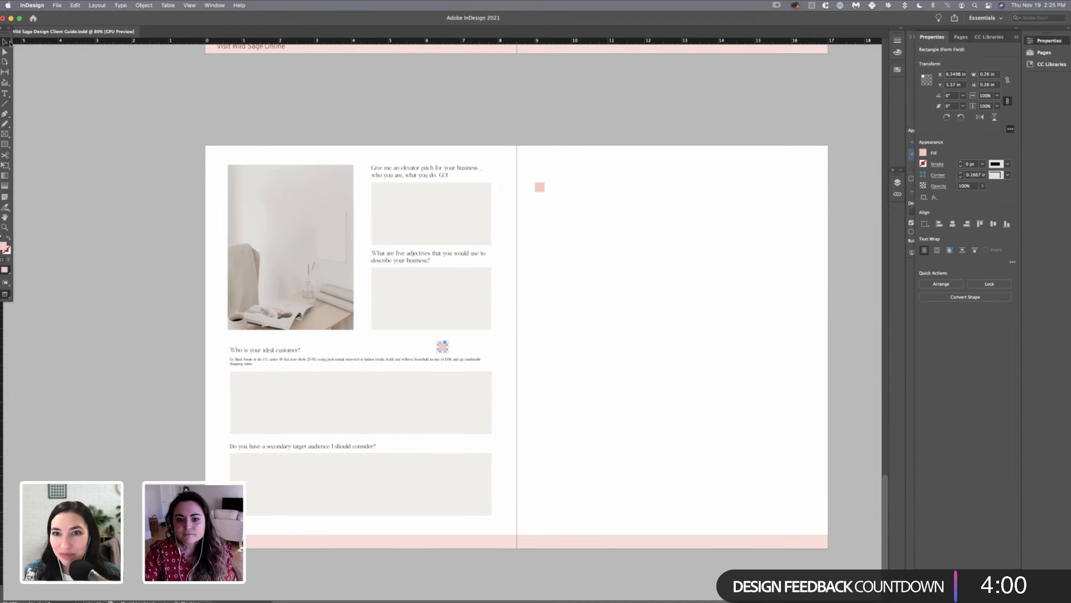
{"action": "left_click_drag", "start_coordinate": [442, 347], "coordinate": [540, 203]}
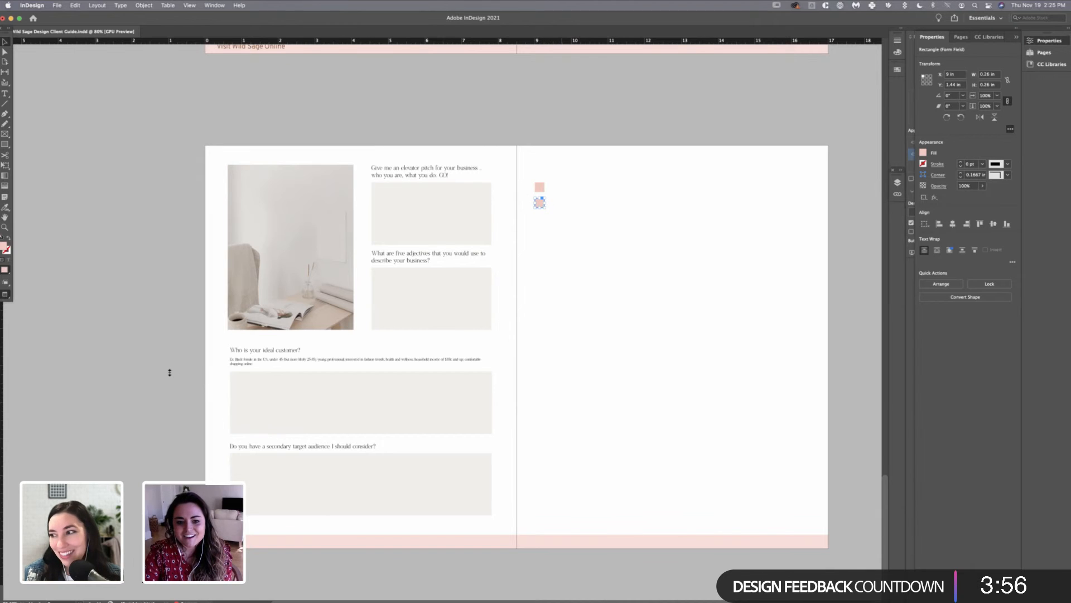
- Paste two more checkboxes and stack them evenly below the first two at X 9 in, Y about 1.86 in and 2.30 in
{"action": "key", "text": "super+v"}
{"action": "left_click_drag", "start_coordinate": [442, 347], "coordinate": [539, 218]}
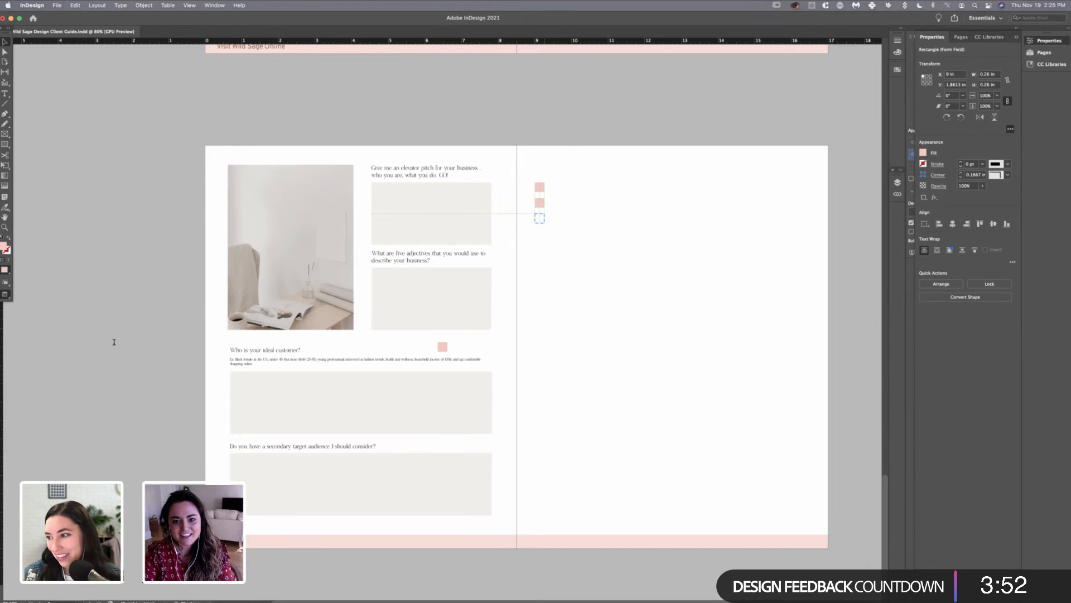
{"action": "left_click", "coordinate": [83, 328]}
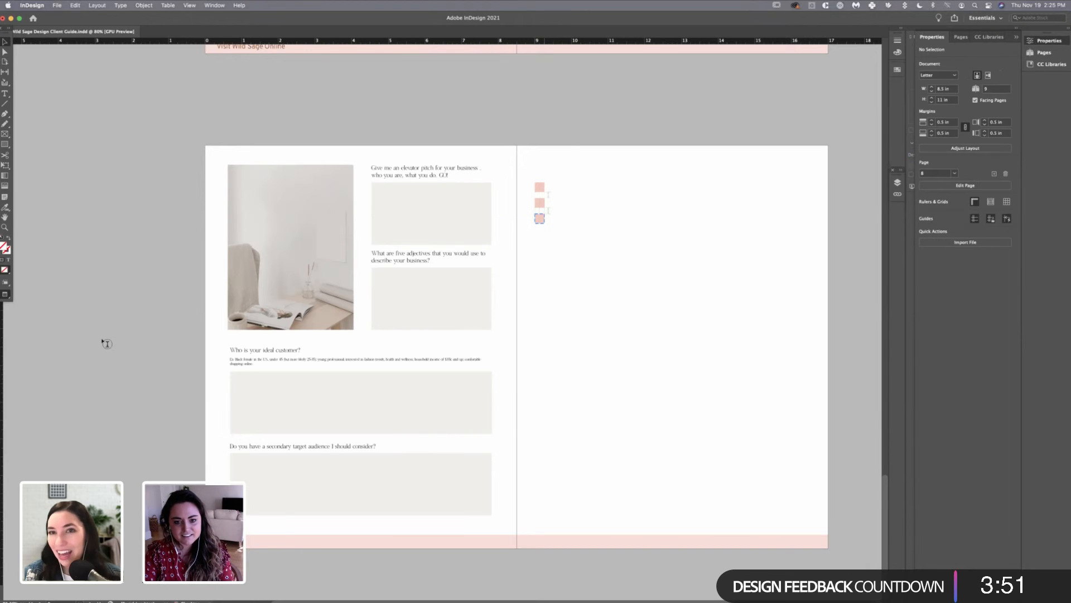
{"action": "left_click", "coordinate": [4, 42]}
{"action": "key", "text": "super+z"}
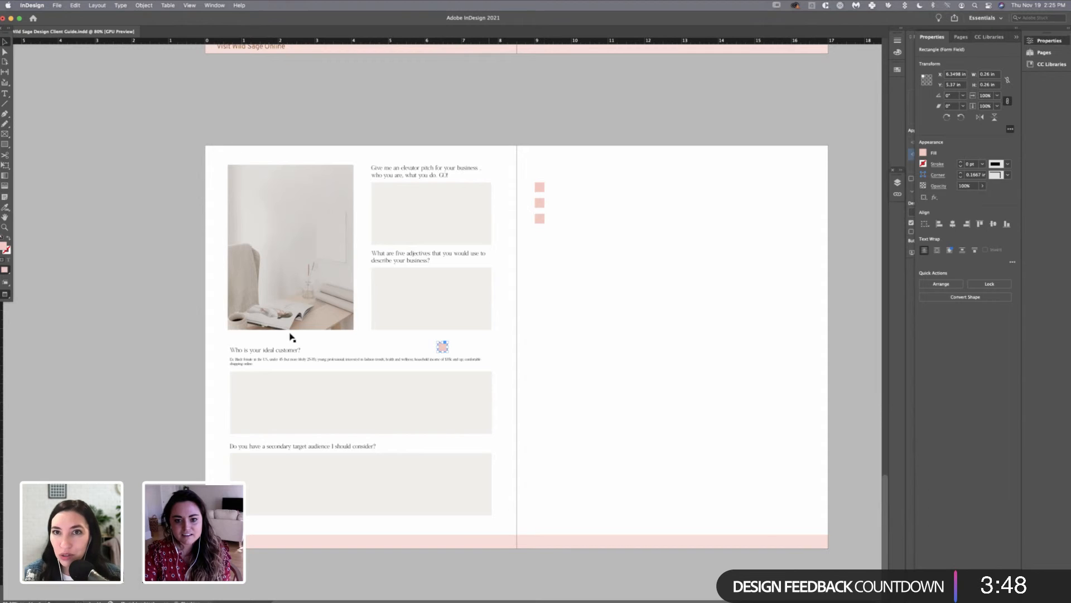
{"action": "key", "text": "super+shift+z"}
{"action": "left_click", "coordinate": [316, 354]}
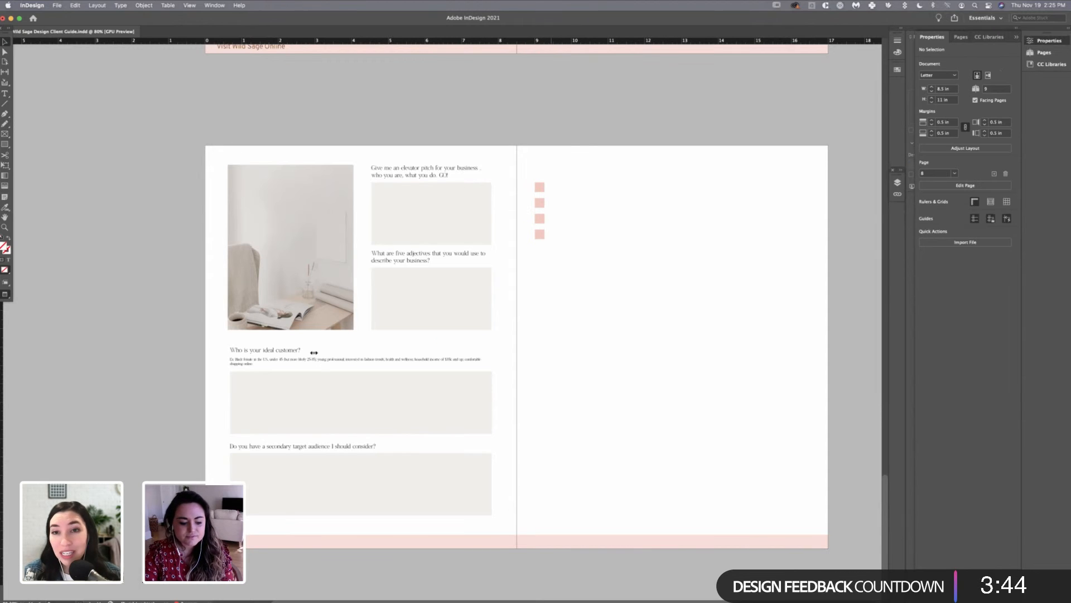
{"action": "left_click_drag", "start_coordinate": [313, 352], "coordinate": [299, 352]}
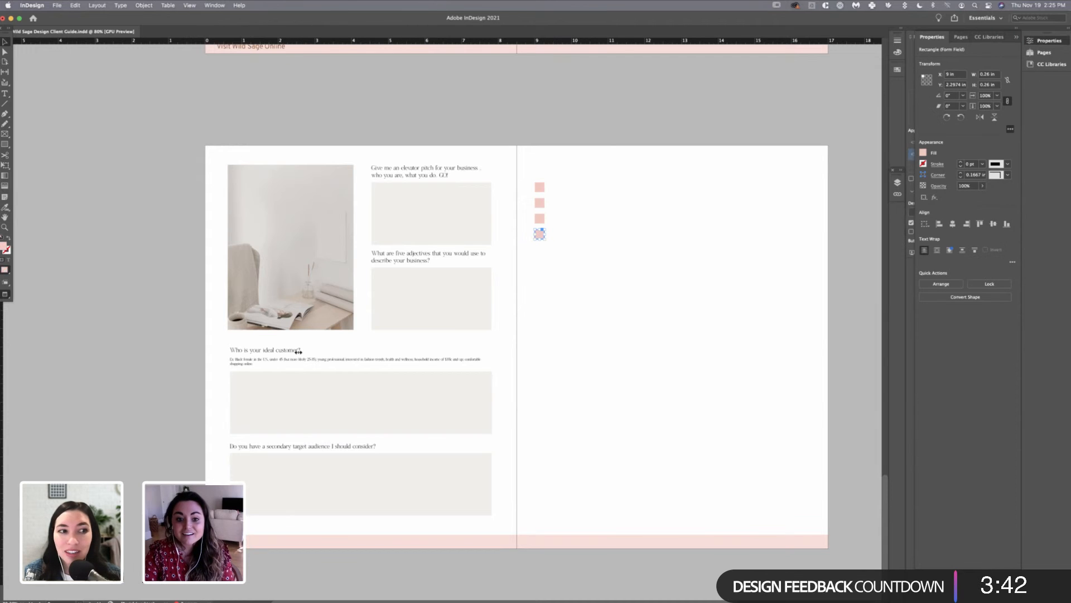
- Add a fifth and a sixth copy of the pink checkbox below the four already stacked on the blank page
{"action": "key", "text": "super+z"}
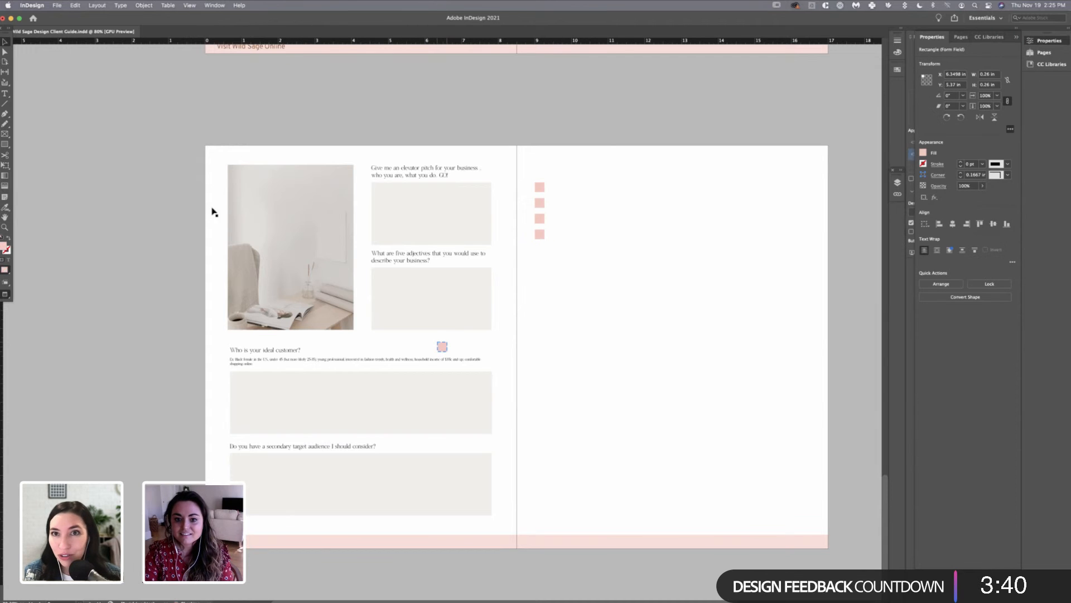
{"action": "key", "text": "super+shift+z"}
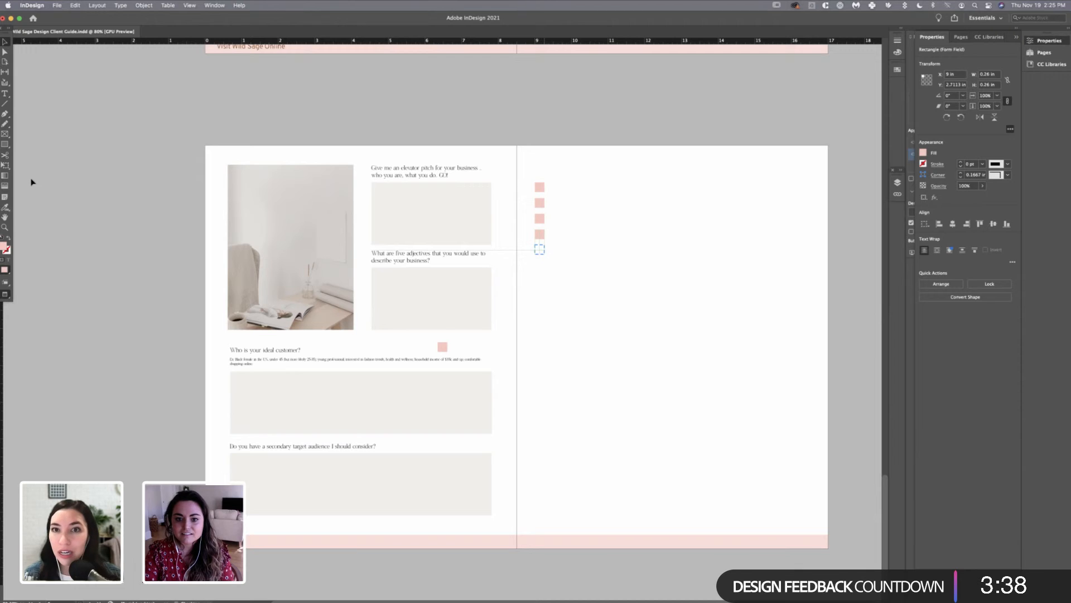
{"action": "key", "text": "super+z"}
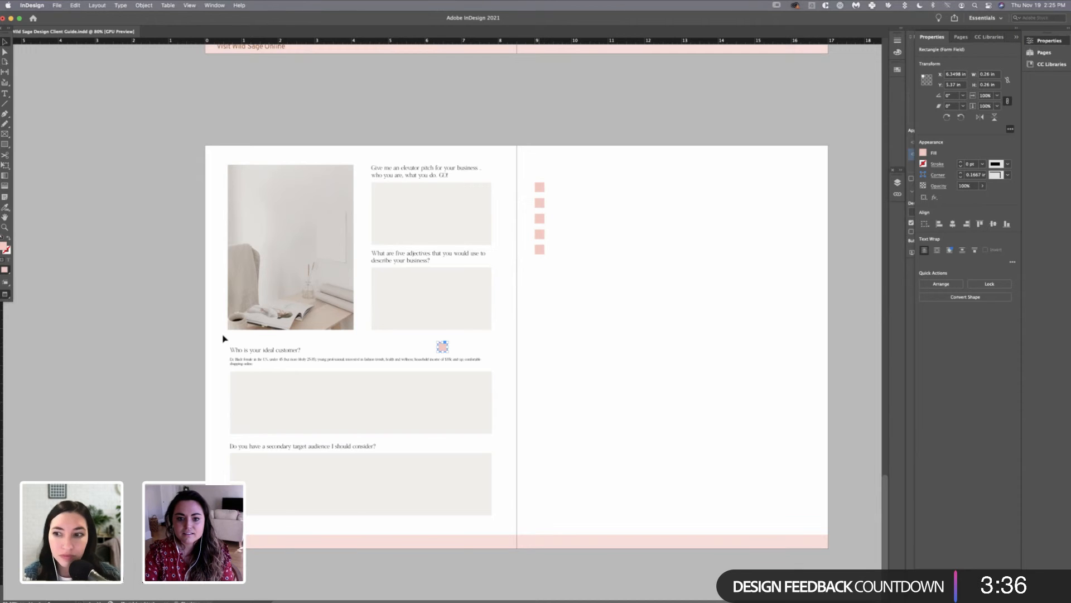
{"action": "key", "text": "super+shift+z"}
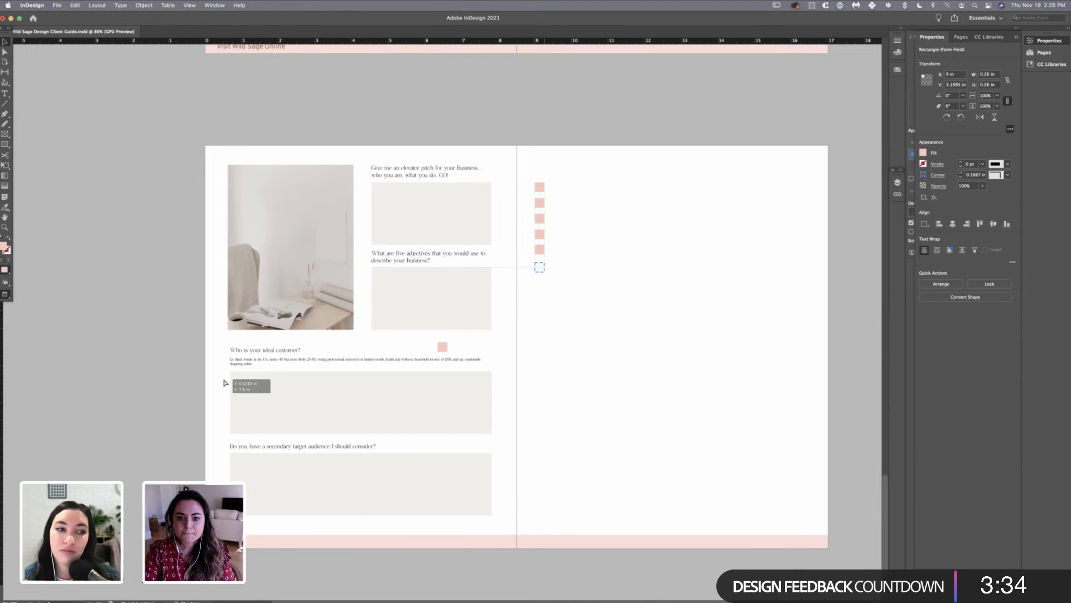
- Duplicate the six pink checkboxes and place the copies directly below them to make one column of twelve
{"action": "left_click_drag", "start_coordinate": [550, 269], "coordinate": [539, 169]}
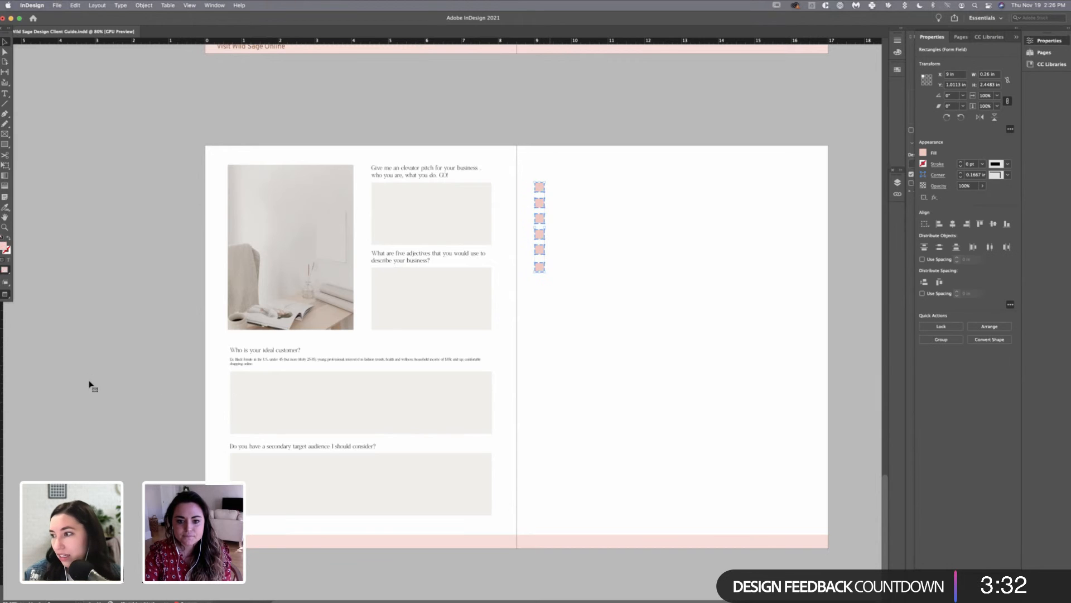
{"action": "key", "text": "super+c"}
{"action": "key", "text": "super+v"}
{"action": "left_click_drag", "start_coordinate": [443, 353], "coordinate": [540, 334]}
{"action": "left_click", "coordinate": [17, 52]}
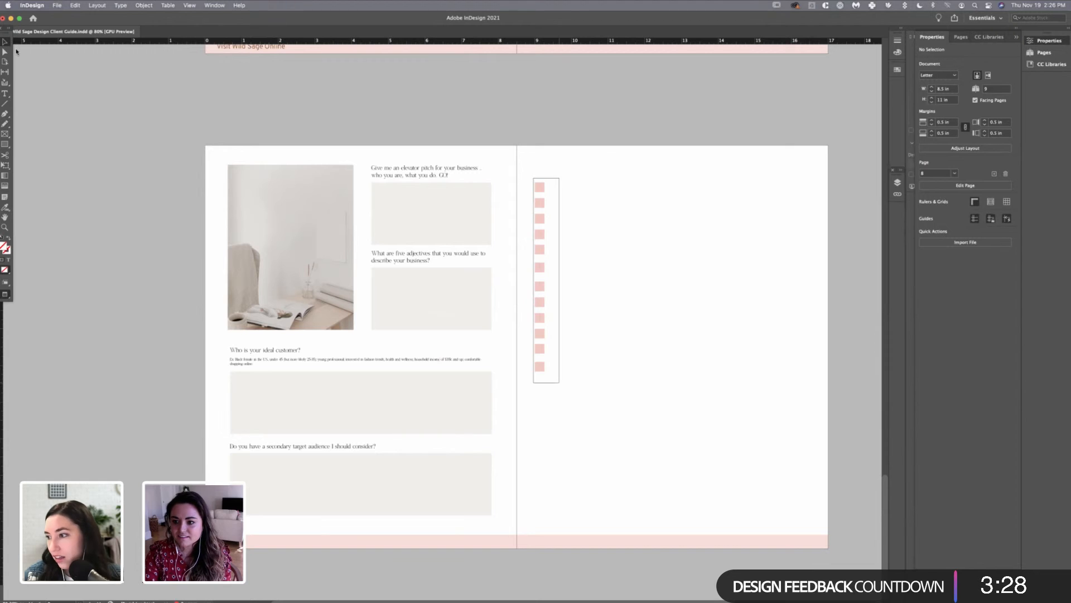
- Distribute the twelve checkboxes evenly by vertical centers and move the column up level with the facing page's photo
{"action": "key", "text": "super+a"}
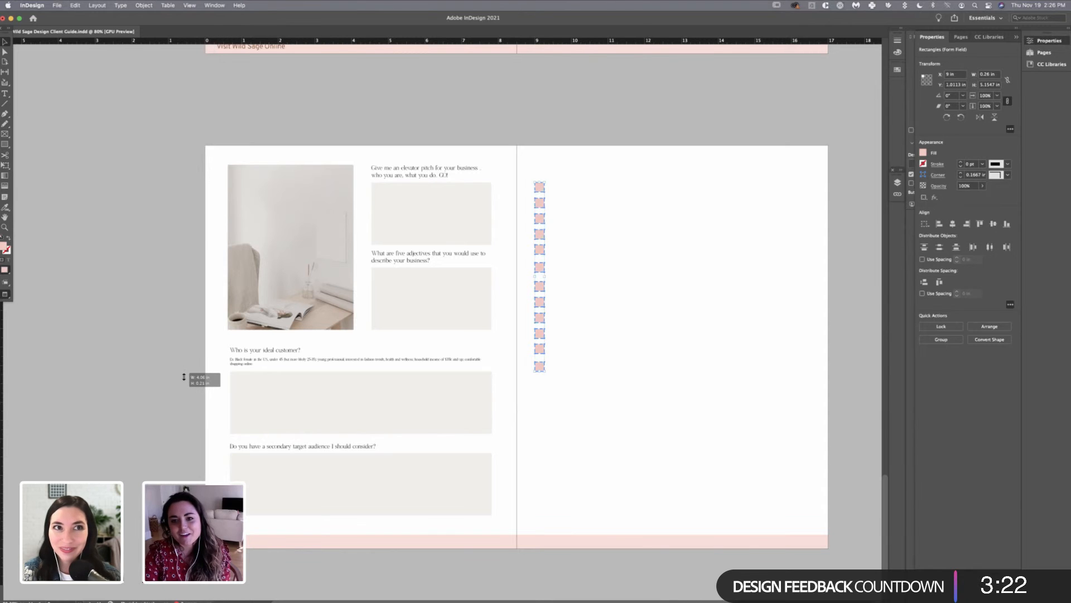
{"action": "left_click", "coordinate": [940, 247]}
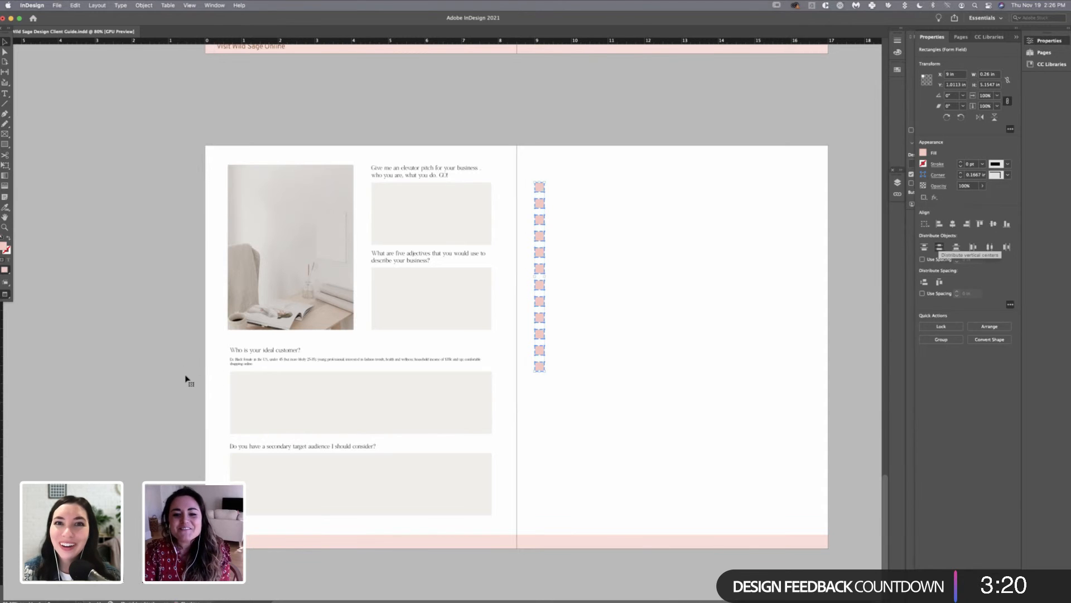
{"action": "left_click_drag", "start_coordinate": [222, 376], "coordinate": [222, 385]}
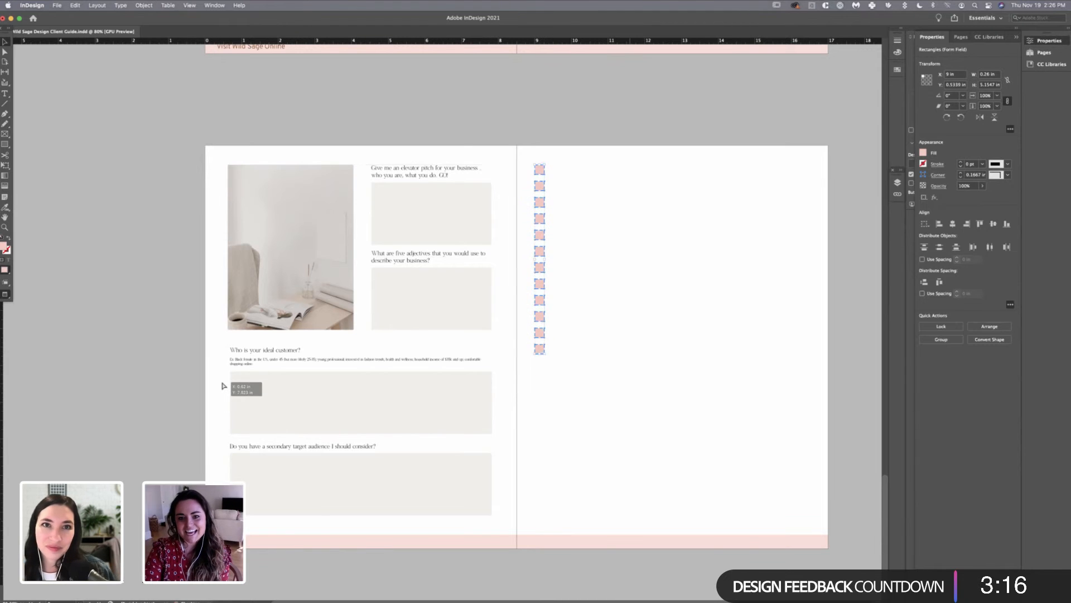
{"action": "left_click", "coordinate": [222, 387]}
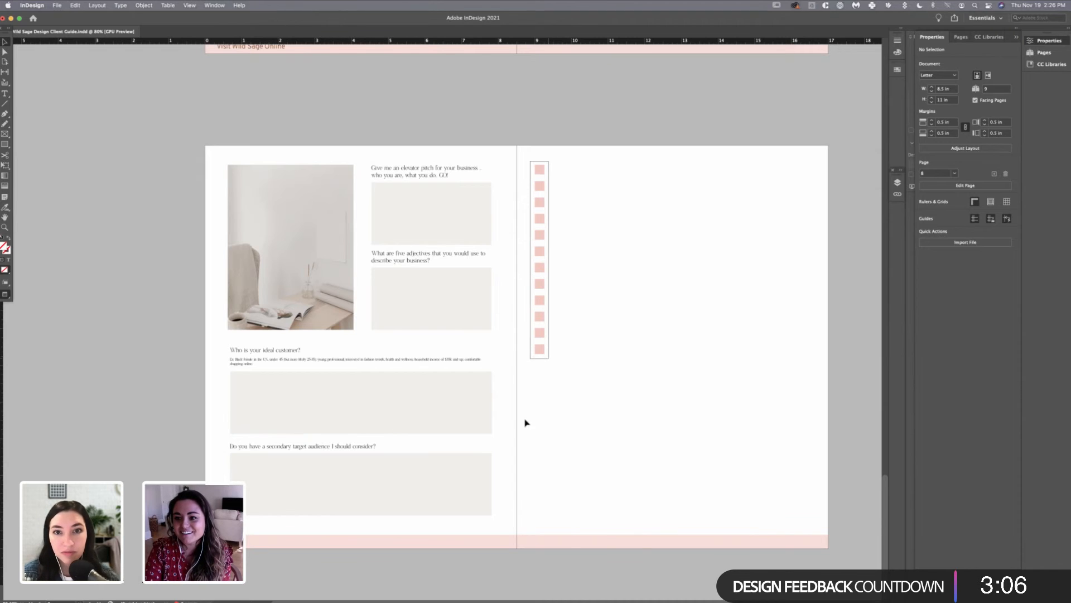
- Change the fill of all twelve checkboxes to the lighter pink R=250 swatch in the Wild Sage Warm group
{"action": "left_click_drag", "start_coordinate": [531, 161], "coordinate": [549, 359]}
{"action": "left_click", "coordinate": [923, 152]}
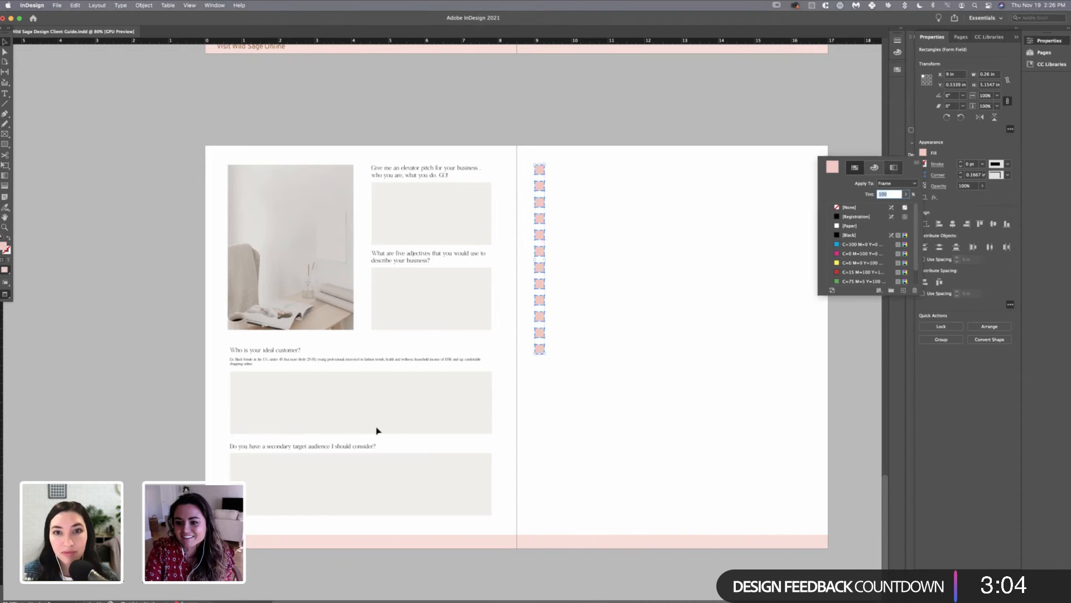
{"action": "scroll", "coordinate": [867, 244], "scroll_direction": "down", "scroll_amount": 1}
{"action": "left_click", "coordinate": [830, 281]}
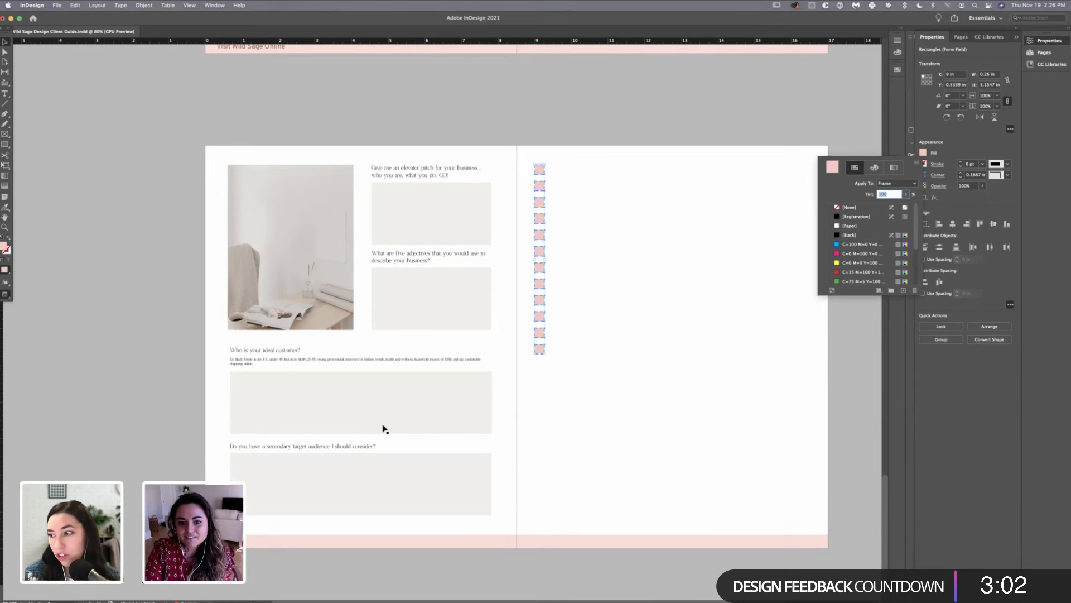
{"action": "scroll", "coordinate": [866, 253], "scroll_direction": "down", "scroll_amount": 5}
{"action": "left_click", "coordinate": [866, 253]}
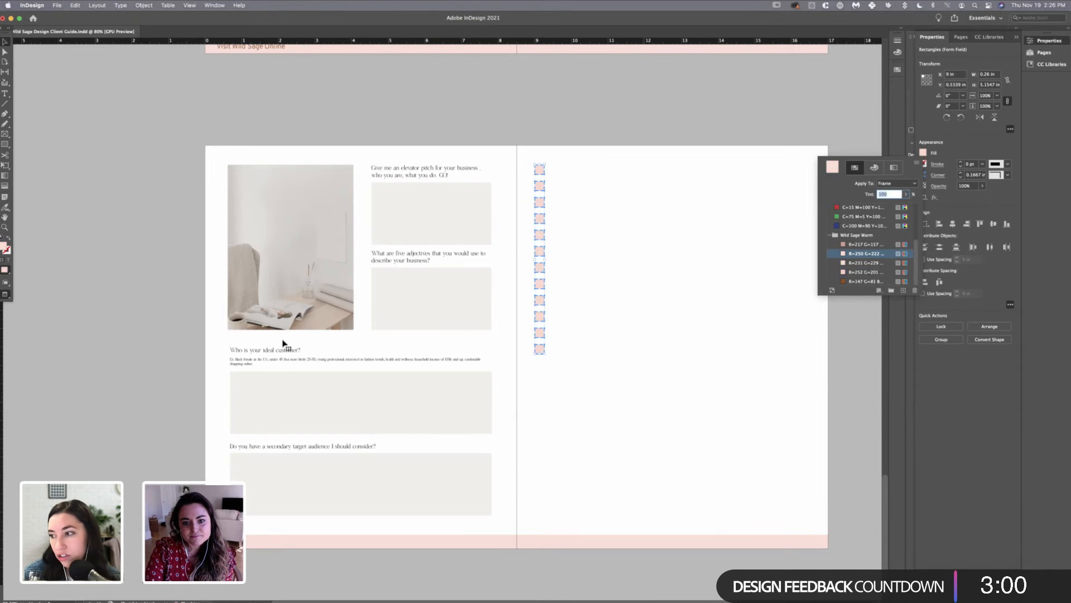
{"action": "left_click", "coordinate": [282, 344]}
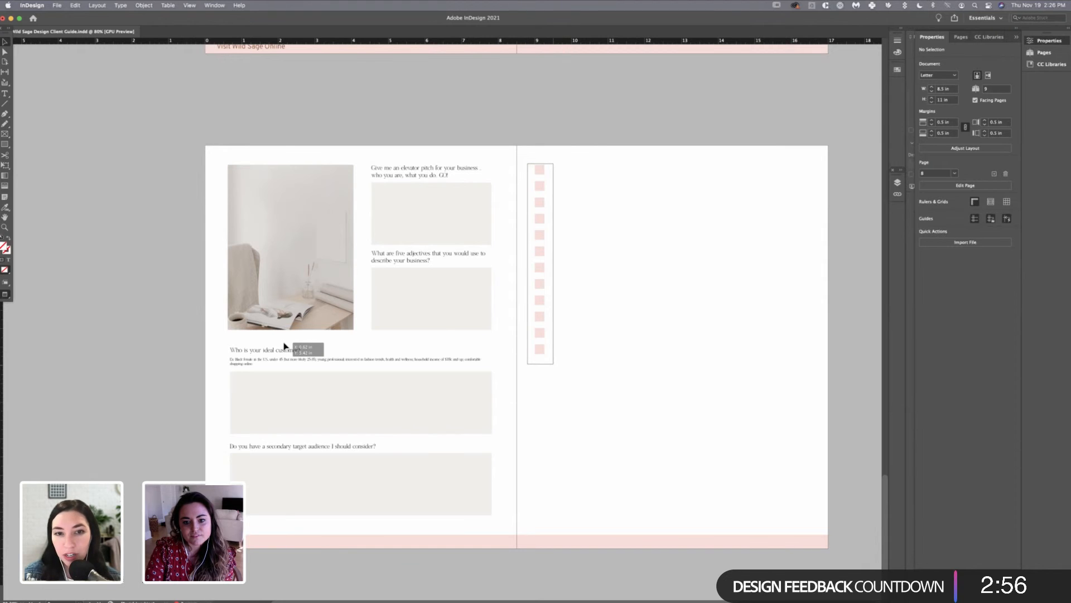
- Move the bottom checkbox straight down to a Y position of about 7.96 in, keeping it in the column
{"action": "left_click_drag", "start_coordinate": [528, 164], "coordinate": [558, 394]}
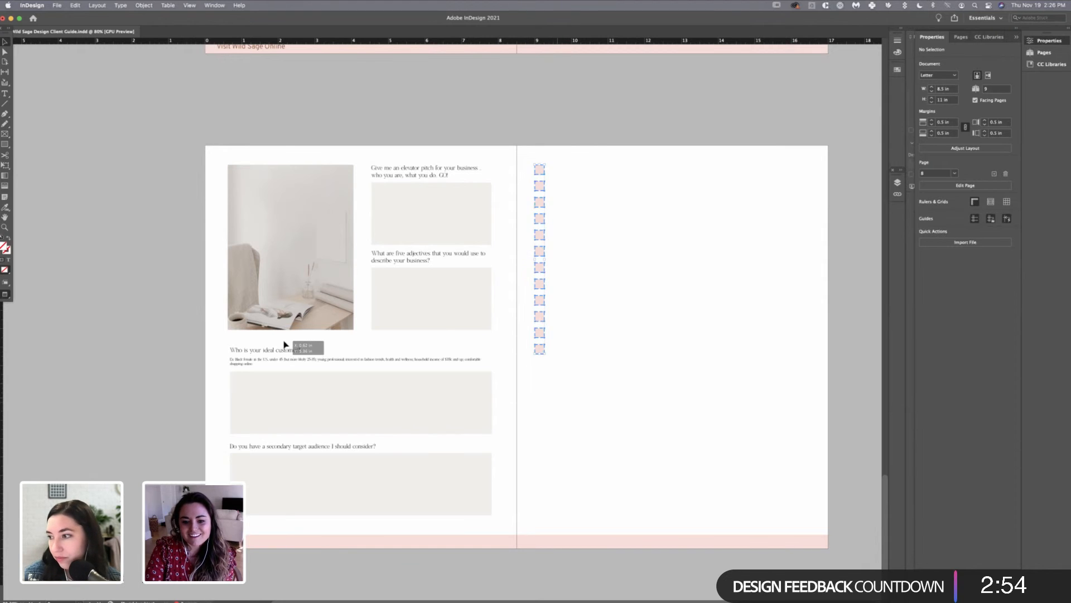
{"action": "left_click", "coordinate": [540, 348]}
{"action": "left_click_drag", "start_coordinate": [539, 349], "coordinate": [540, 441]}
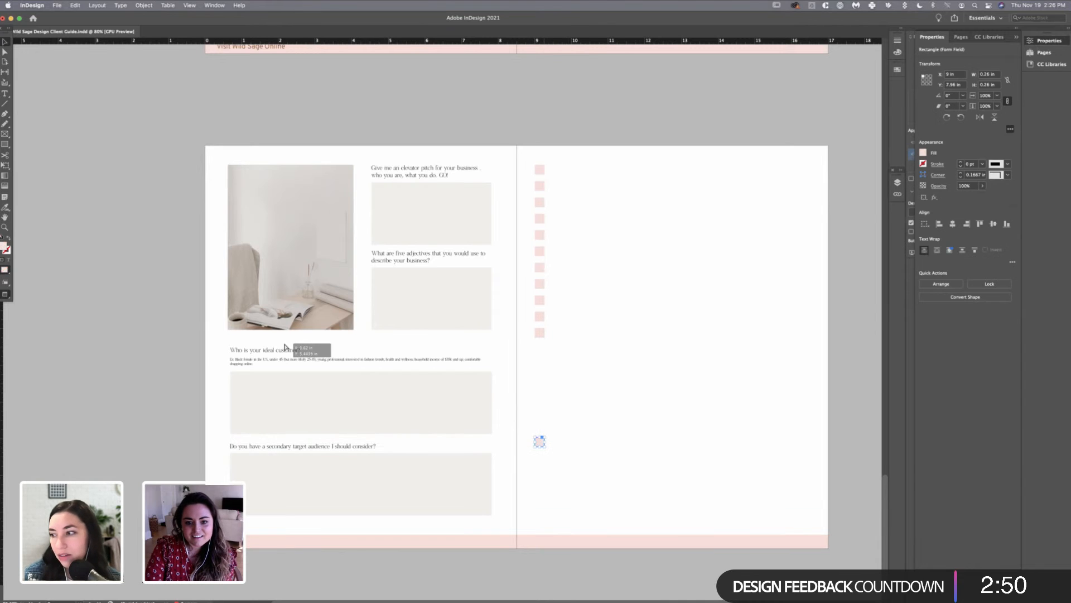
- Try distributing the twelve checkboxes by vertical centers across the longer column, and undo the distribution
{"action": "left_click_drag", "start_coordinate": [529, 168], "coordinate": [553, 458]}
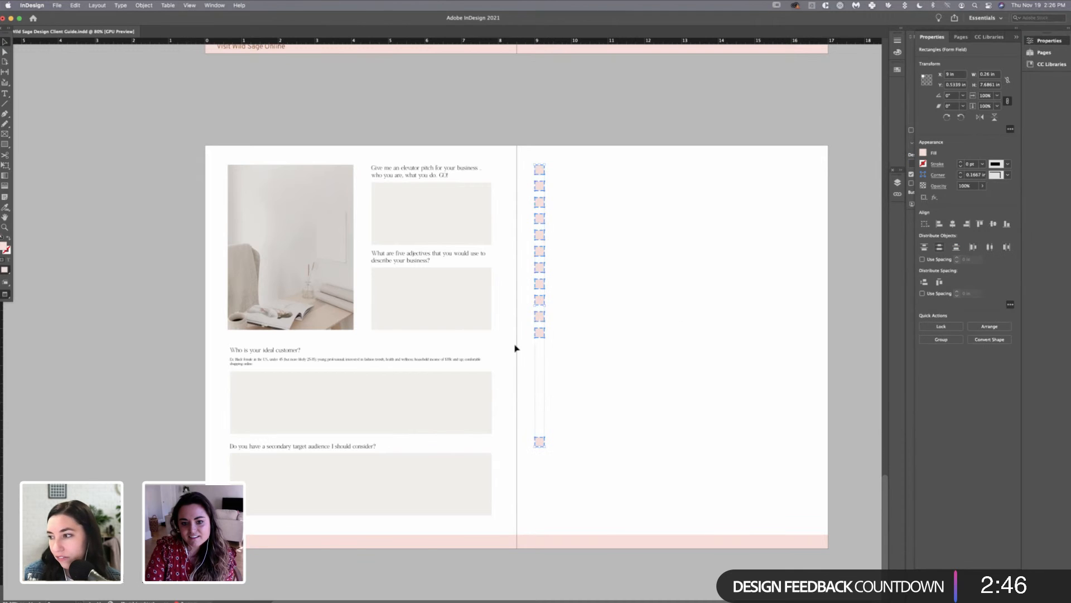
{"action": "left_click", "coordinate": [939, 247]}
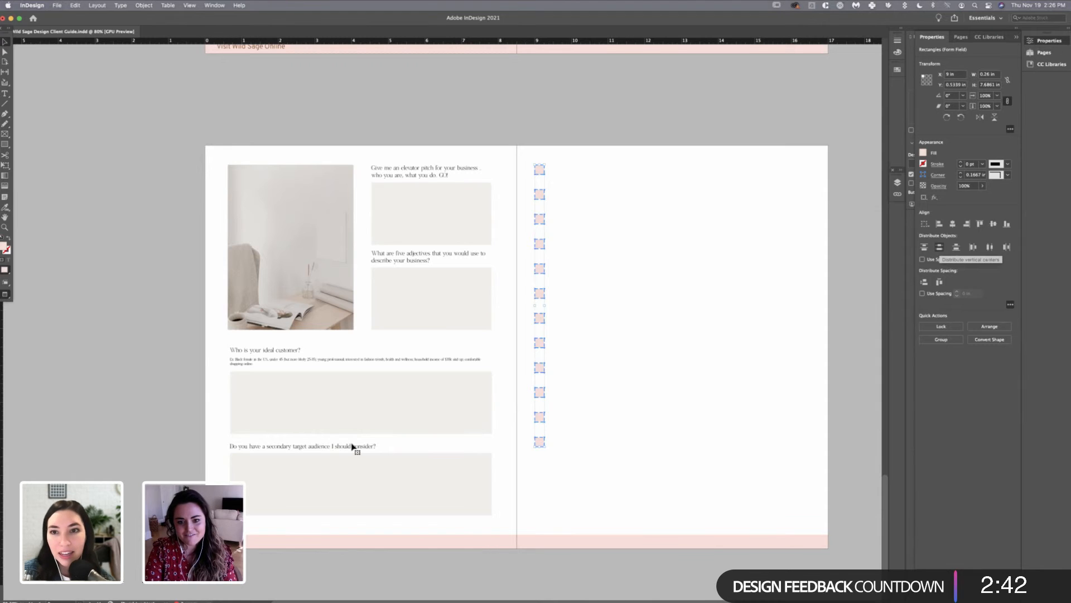
{"action": "key", "text": "super+z"}
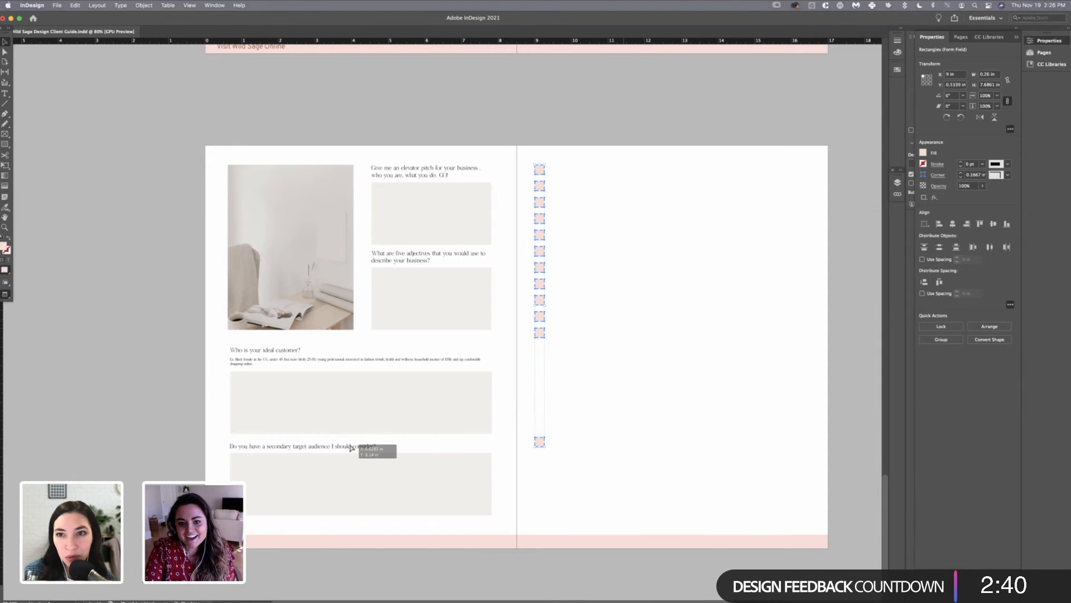
{"action": "key", "text": "super+shift+a"}
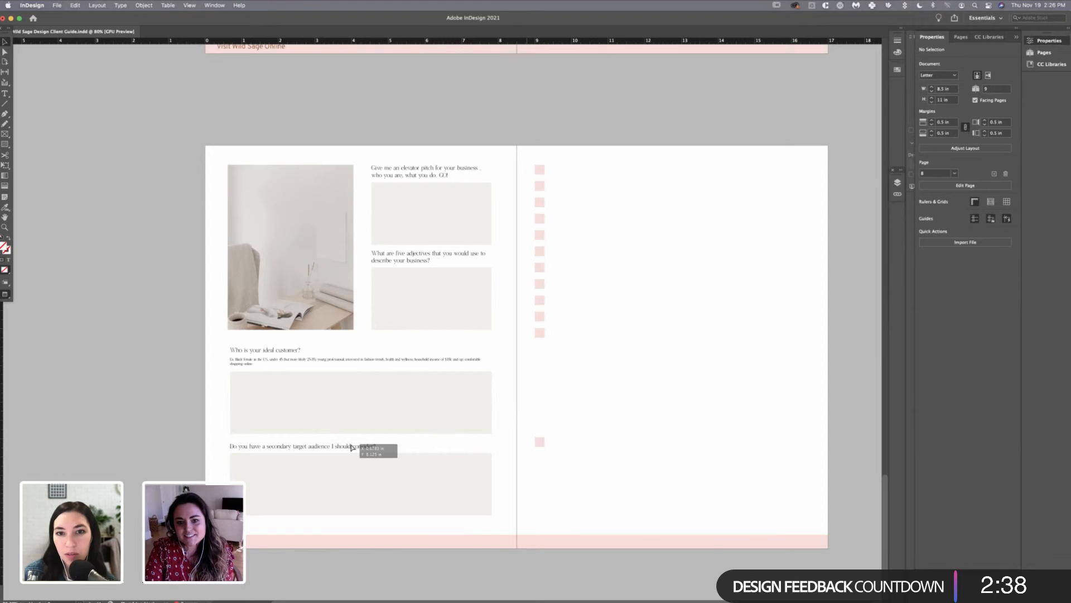
{"action": "mouse_move", "coordinate": [532, 169]}
{"action": "left_mouse_down"}
{"action": "mouse_move", "coordinate": [546, 251]}
{"action": "mouse_move", "coordinate": [548, 185]}
{"action": "mouse_move", "coordinate": [553, 236]}
{"action": "left_mouse_up"}
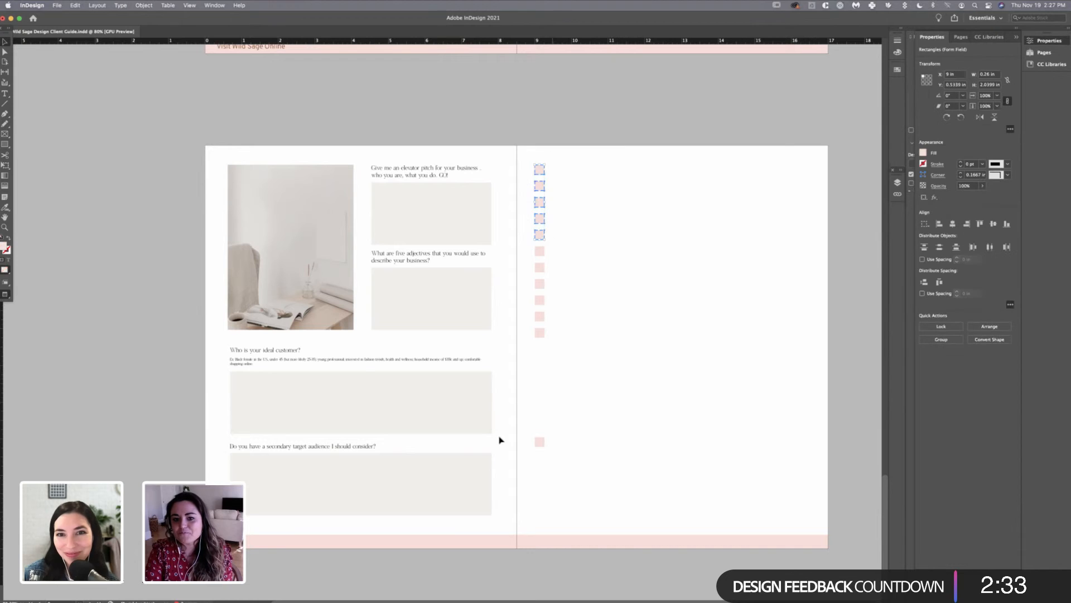
{"action": "left_click", "coordinate": [272, 346]}
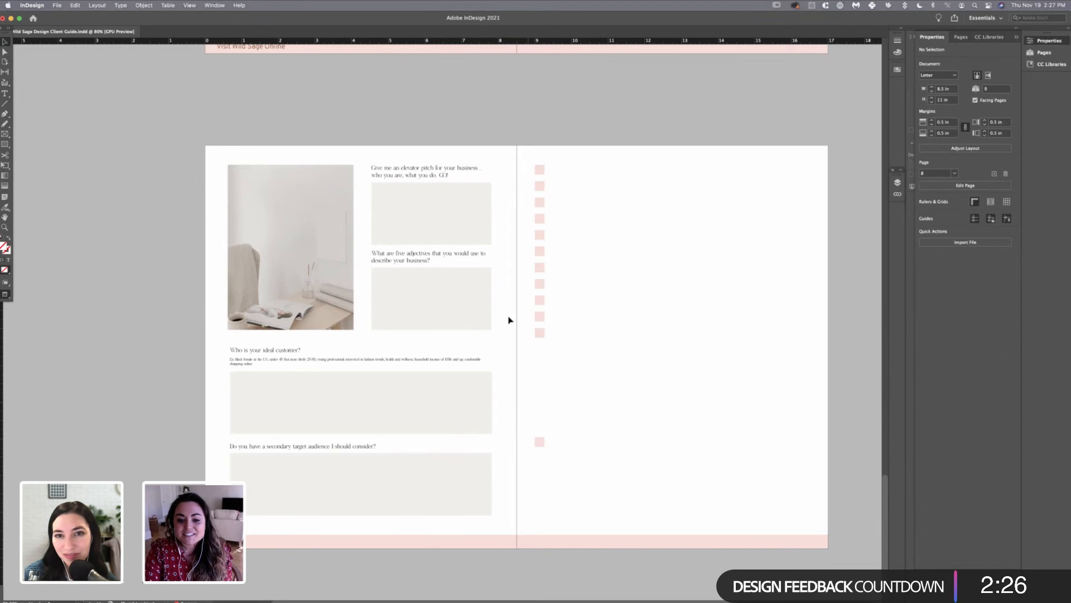
- Move the bottom checkbox slightly lower and distribute all twelve checkboxes evenly by vertical centers
{"action": "left_click_drag", "start_coordinate": [541, 442], "coordinate": [543, 454]}
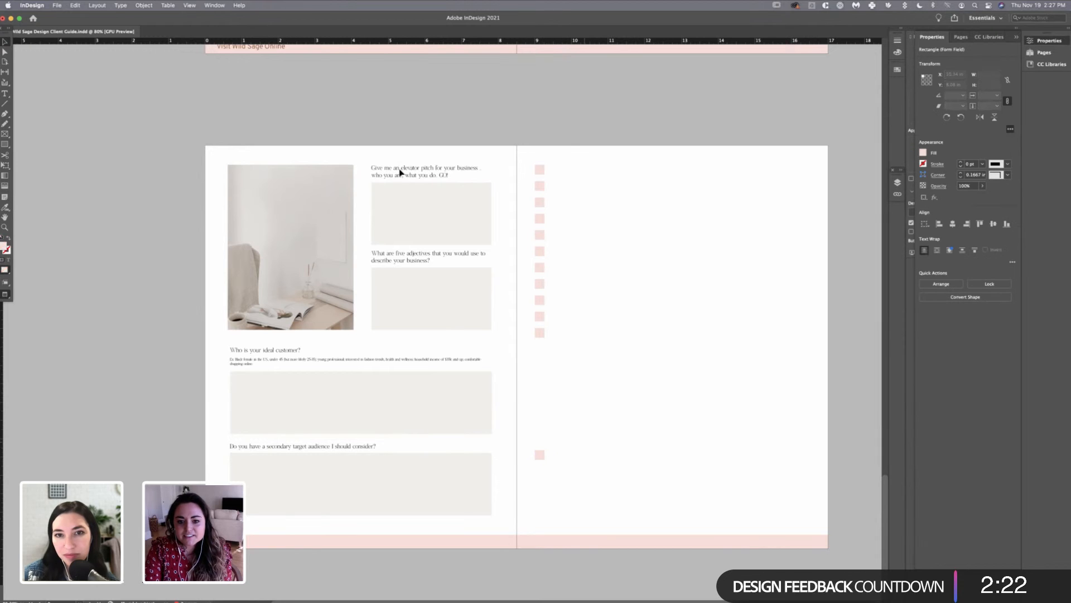
{"action": "left_click_drag", "start_coordinate": [401, 172], "coordinate": [404, 174]}
{"action": "left_click_drag", "start_coordinate": [531, 175], "coordinate": [558, 493]}
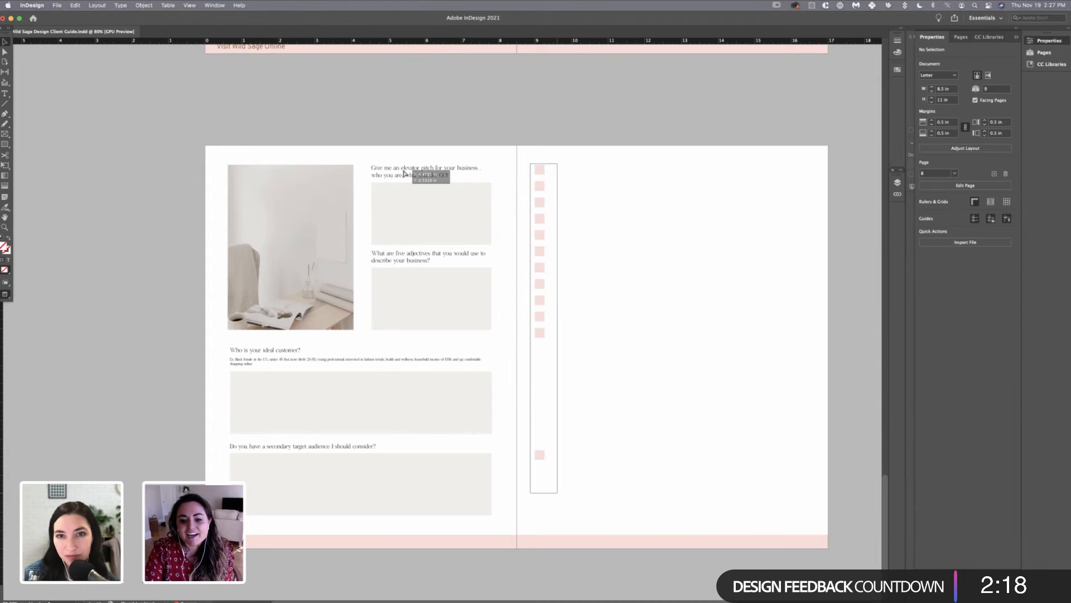
{"action": "left_click_drag", "start_coordinate": [558, 492], "coordinate": [551, 483]}
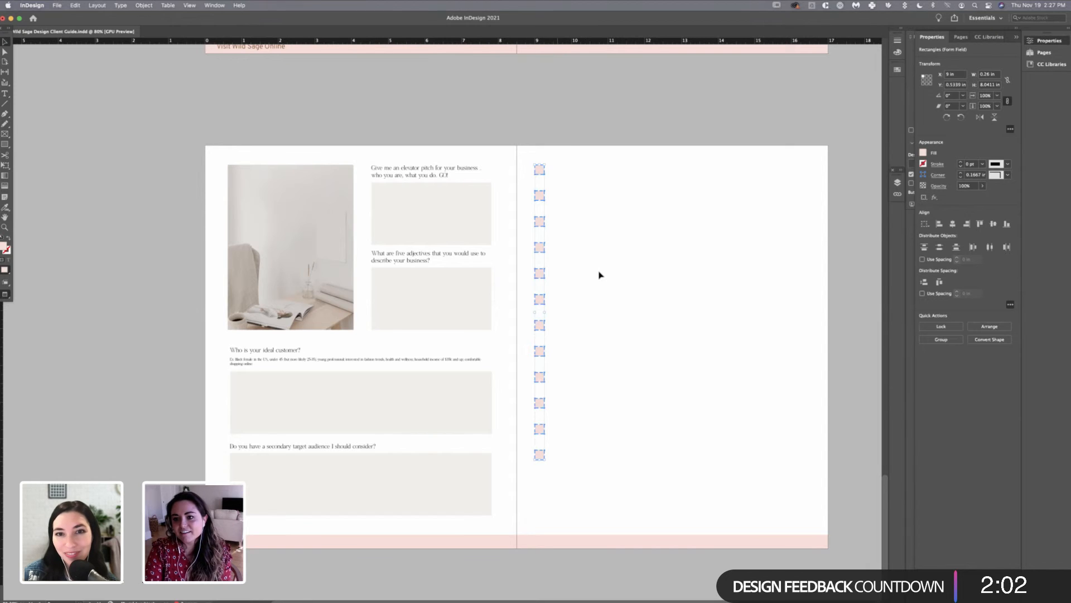
{"action": "left_click", "coordinate": [668, 324]}
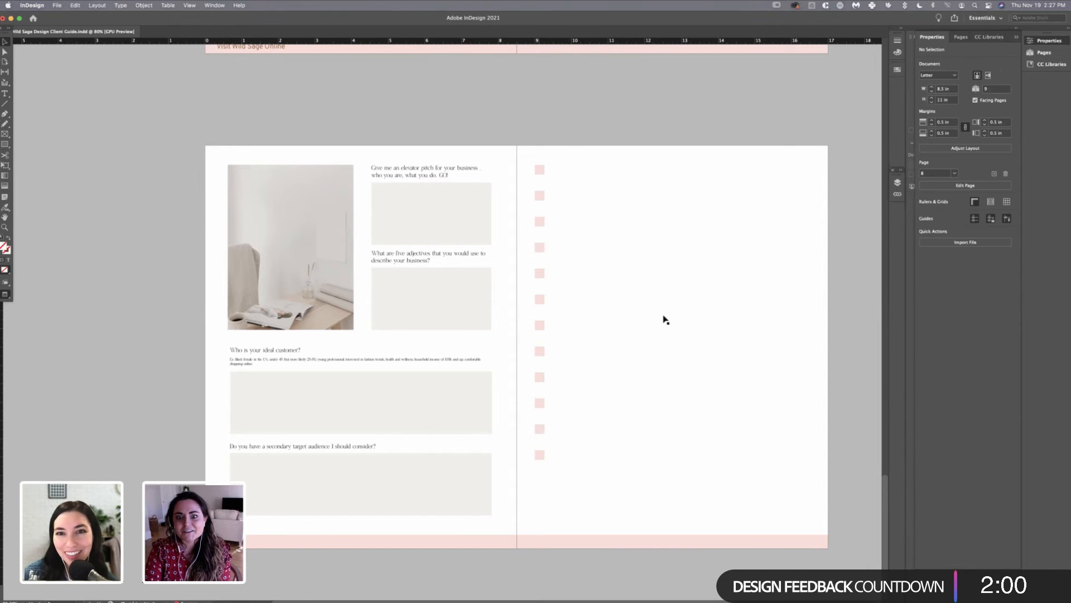
- Move the whole column of twelve checkboxes down to leave room for a heading above the first one
{"action": "left_click", "coordinate": [540, 177]}
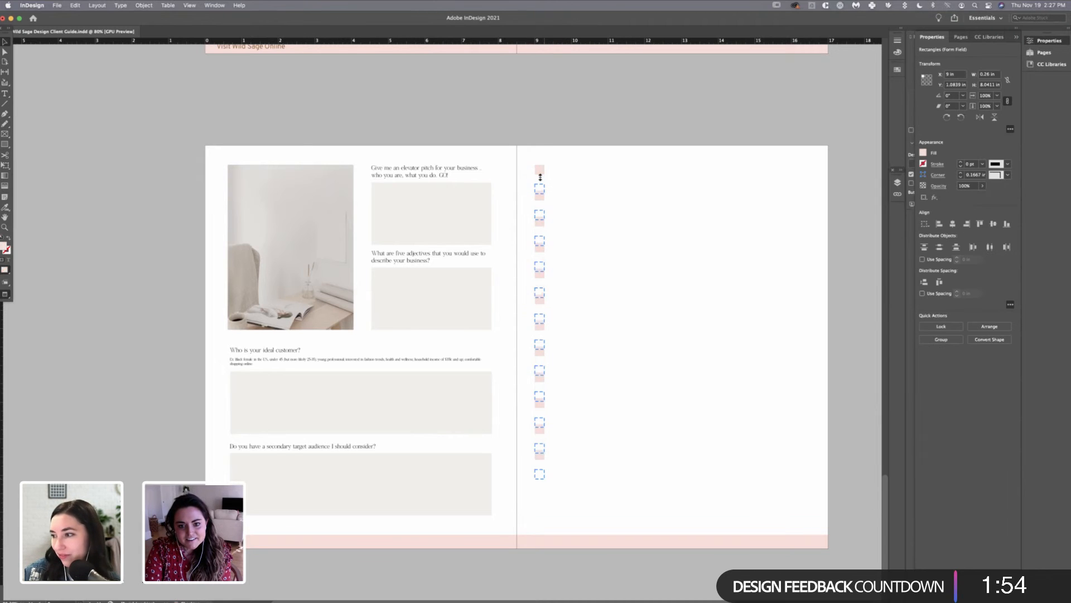
{"action": "left_click_drag", "start_coordinate": [541, 182], "coordinate": [541, 188]}
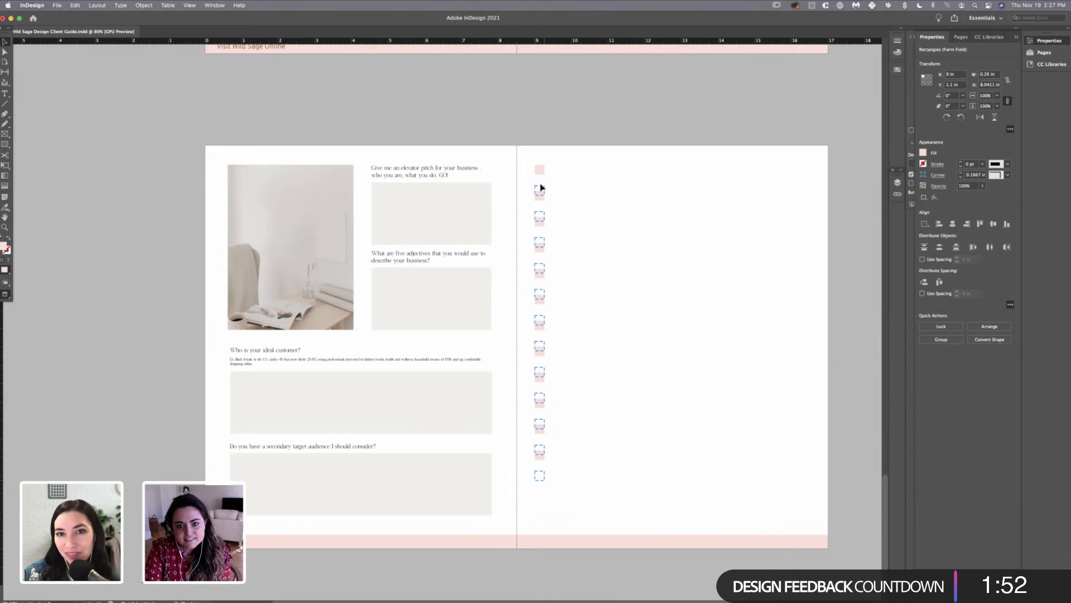
{"action": "left_click", "coordinate": [456, 323]}
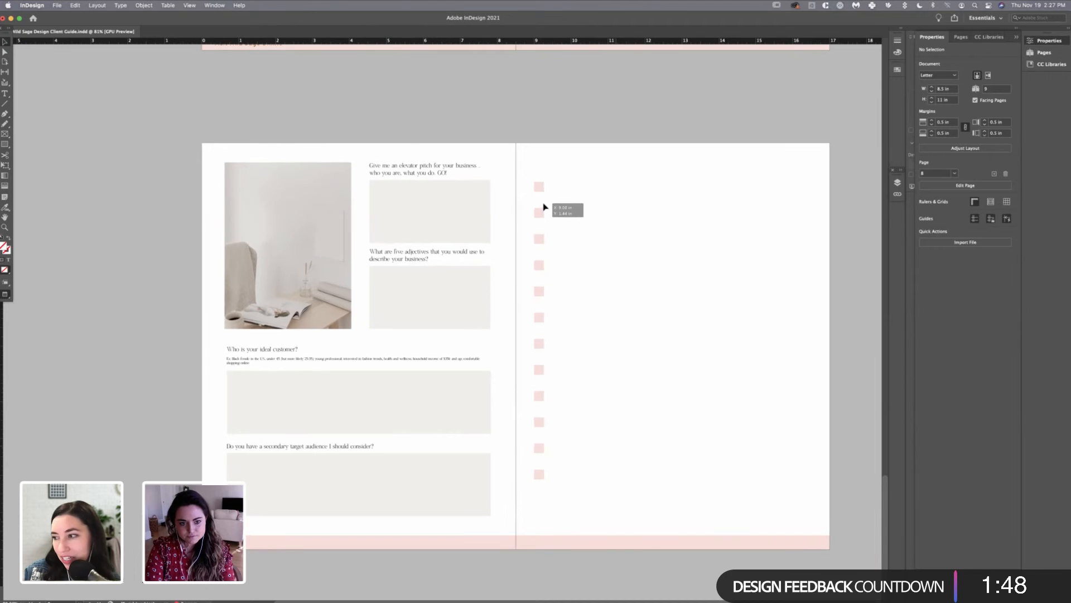
- Place a copy of the elevator pitch question above the checkbox column and widen its text frame to about 6.35 in
{"action": "scroll", "coordinate": [544, 207], "scroll_direction": "up", "scroll_amount": 3}
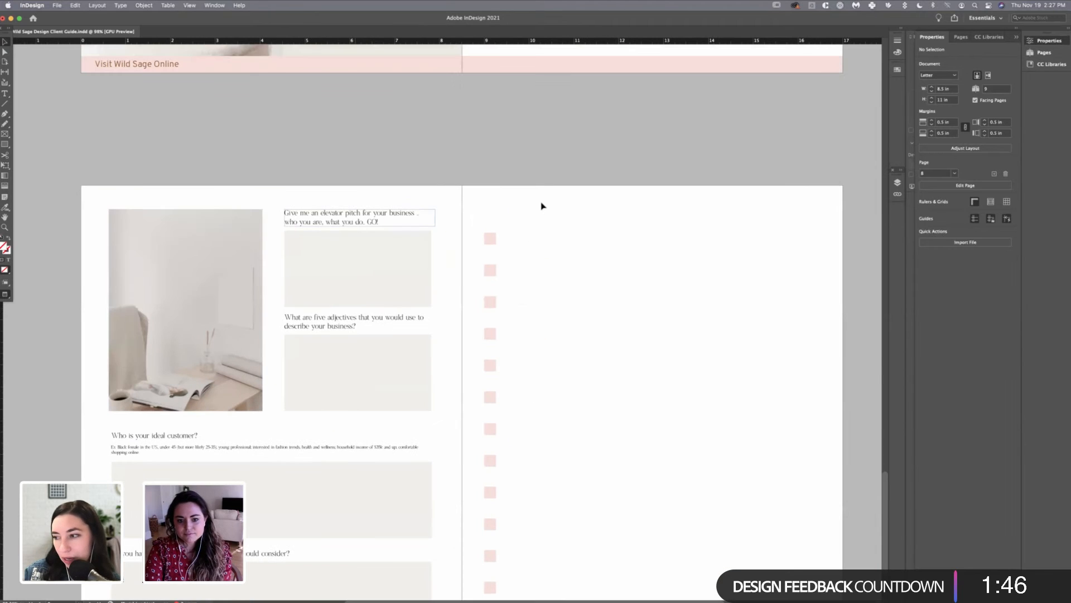
{"action": "key", "text": "cmd+v"}
{"action": "left_click_drag", "start_coordinate": [453, 350], "coordinate": [541, 221]}
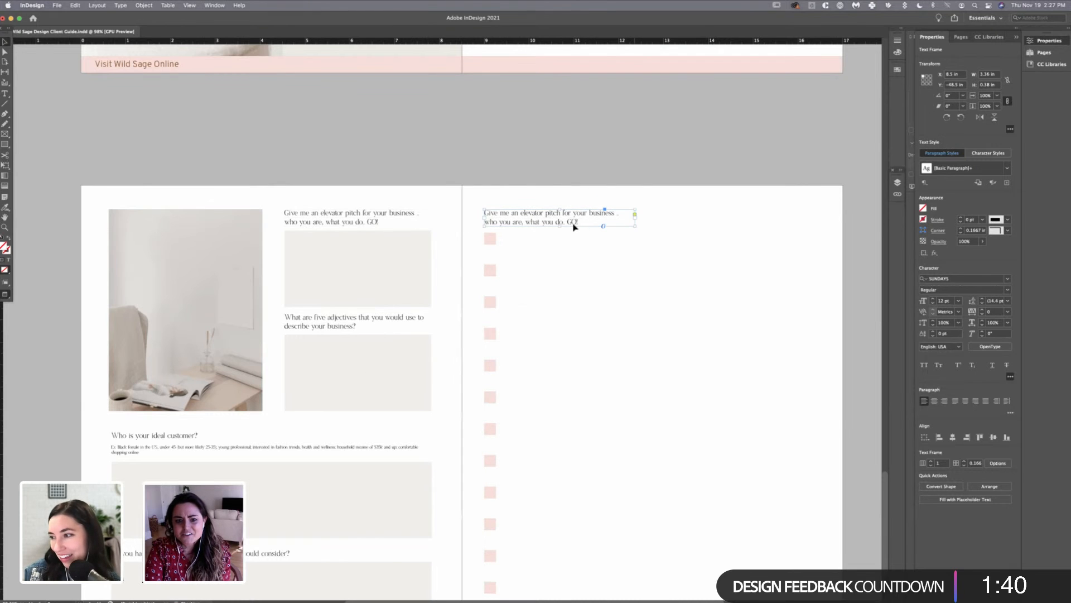
{"action": "left_click_drag", "start_coordinate": [635, 217], "coordinate": [707, 223]}
{"action": "left_click", "coordinate": [540, 219]}
{"action": "left_click_drag", "start_coordinate": [539, 220], "coordinate": [540, 230]}
{"action": "key", "text": "super+z"}
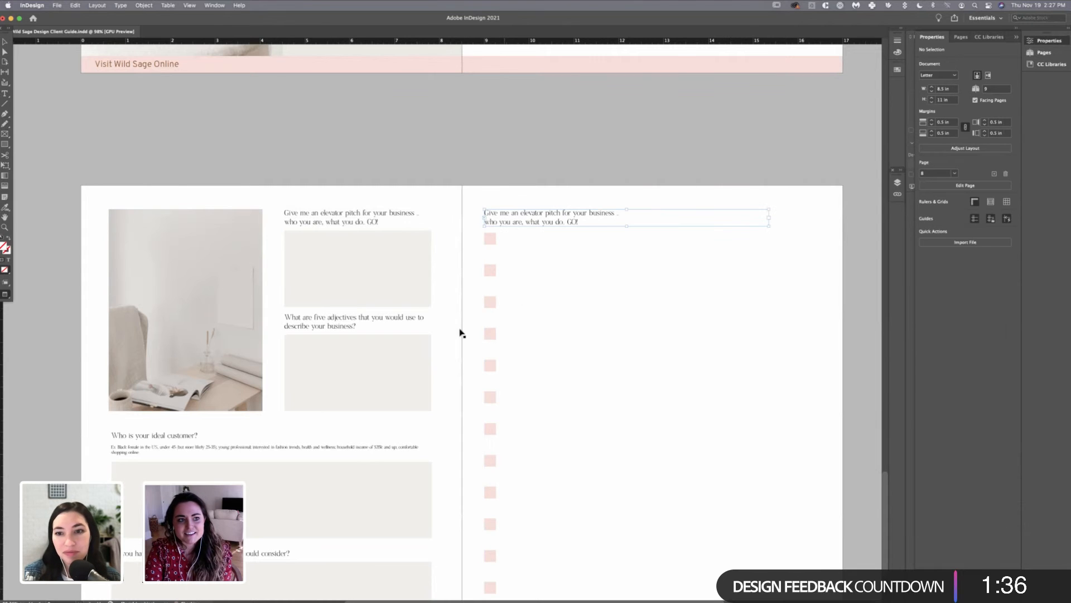
- Remove the line break in the copied elevator pitch question so its text runs on one line
{"action": "key", "text": "t"}
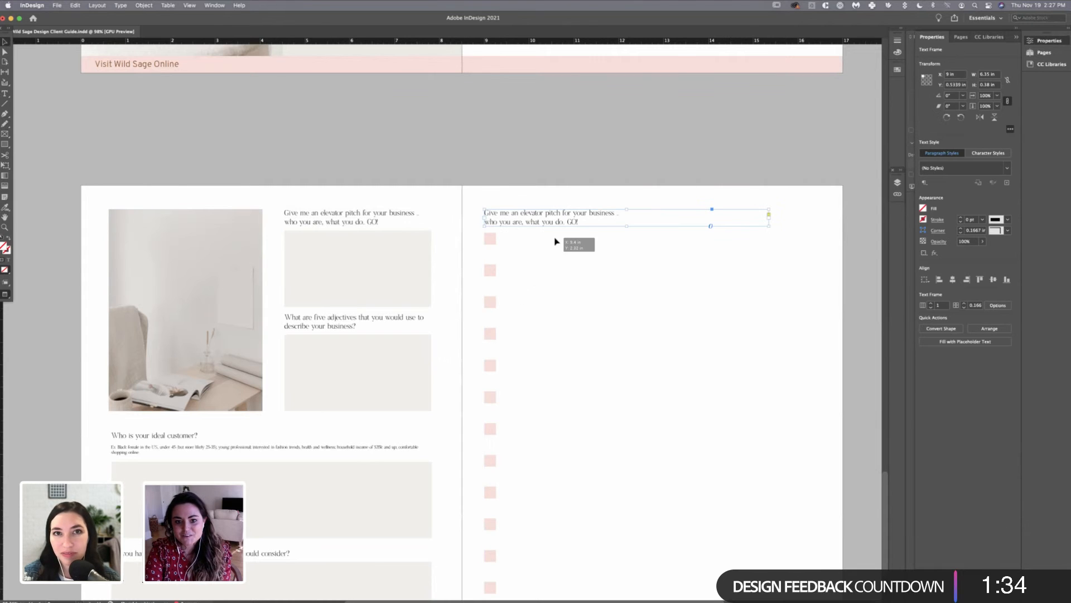
{"action": "left_click", "coordinate": [541, 232]}
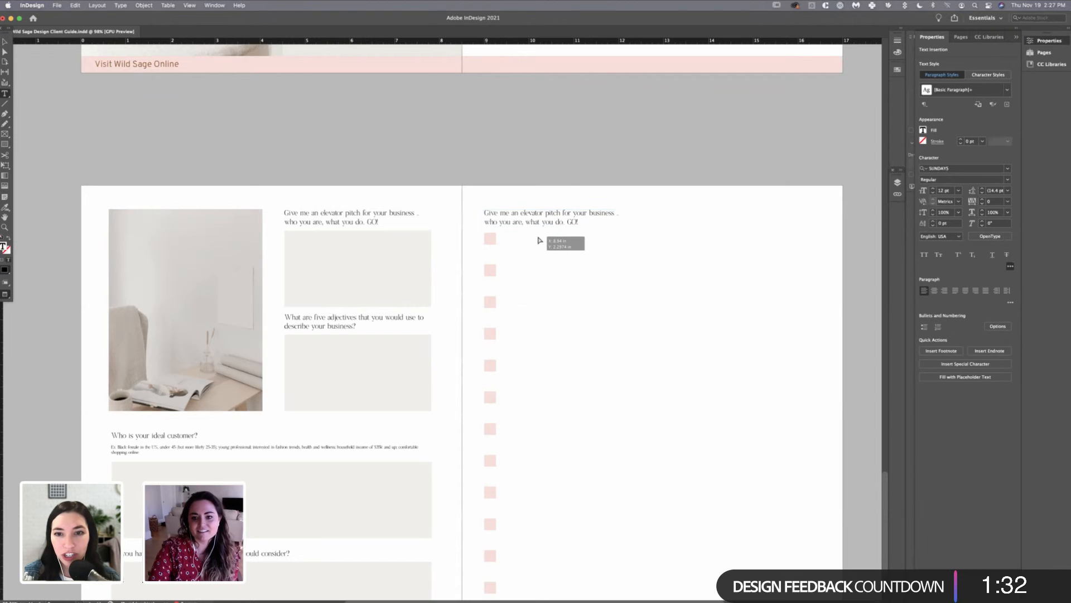
{"action": "key", "text": "BackSpace"}
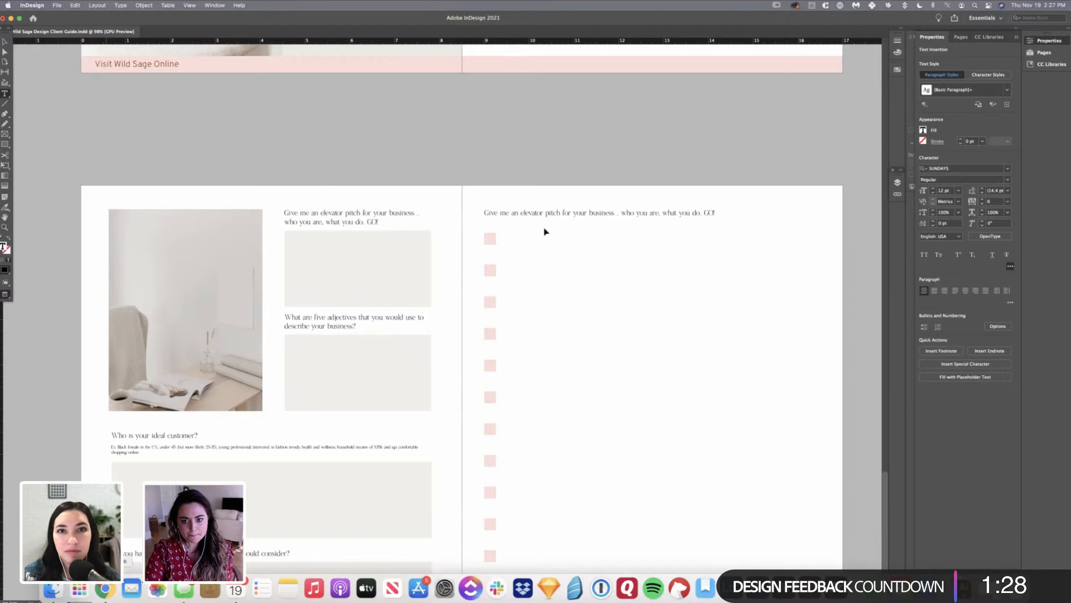
- Switch to Chrome and copy the question "If your brand were a person, which of the following adjectives do you feel would best describe their personality?"
{"action": "key", "text": "super+Tab"}
{"action": "scroll", "coordinate": [547, 230], "scroll_direction": "up", "scroll_amount": 2}
{"action": "left_click", "coordinate": [577, 260]}
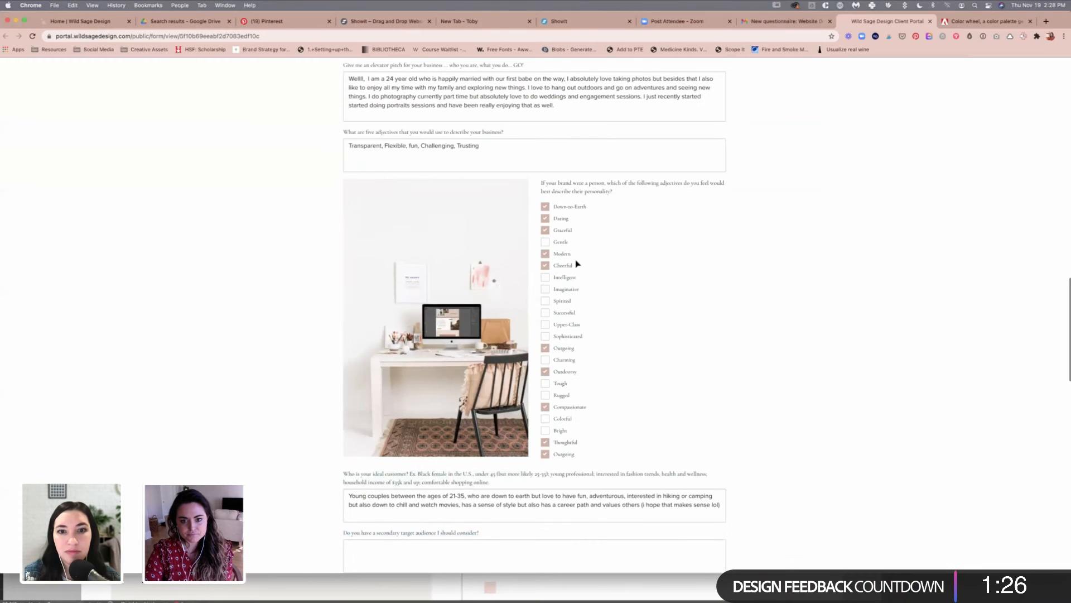
{"action": "left_click_drag", "start_coordinate": [569, 183], "coordinate": [545, 256]}
{"action": "left_click_drag", "start_coordinate": [566, 183], "coordinate": [540, 183]}
{"action": "key", "text": "super+c"}
{"action": "mouse_move", "coordinate": [964, 590]}
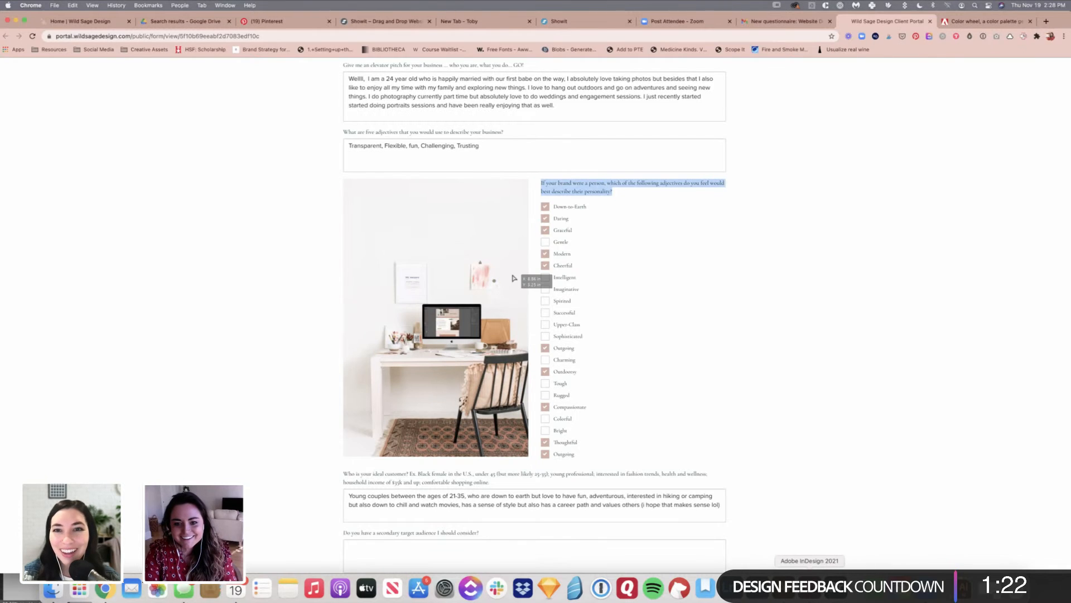
- Switch back to InDesign, replace the heading above the checkboxes with the copied question, and widen its frame to about 7.67 in
{"action": "left_click", "coordinate": [968, 589]}
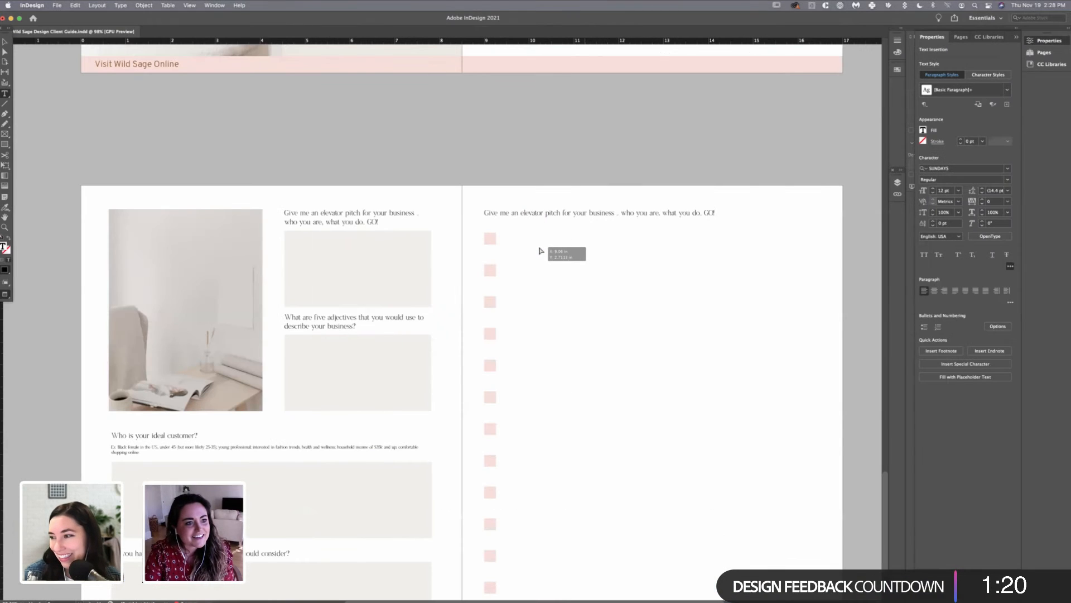
{"action": "key", "text": "super+a"}
{"action": "key", "text": "super+v"}
{"action": "key", "text": "Escape"}
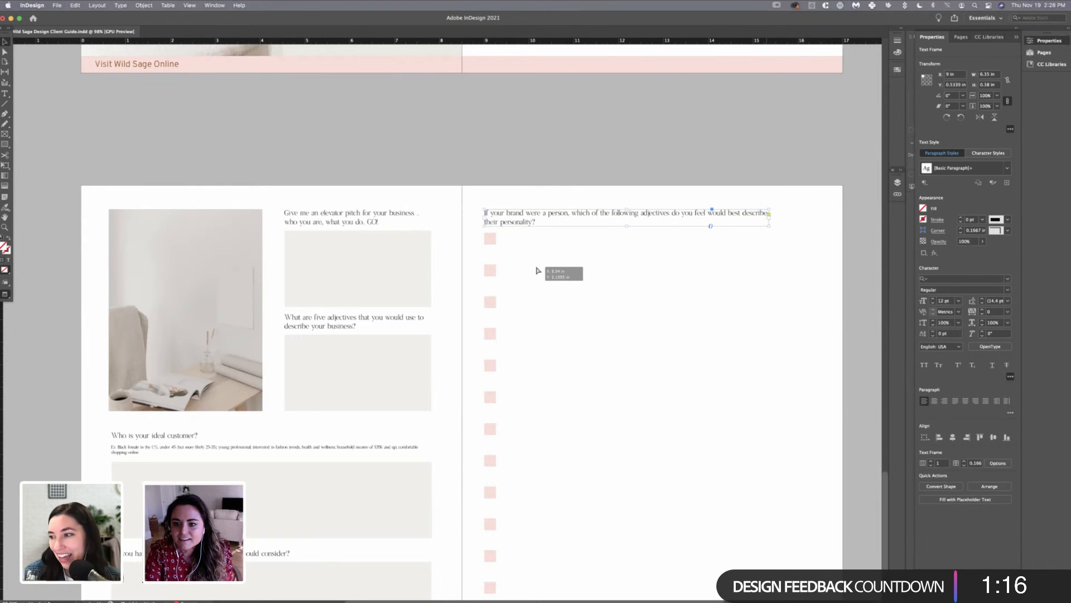
{"action": "left_click_drag", "start_coordinate": [769, 217], "coordinate": [800, 217]}
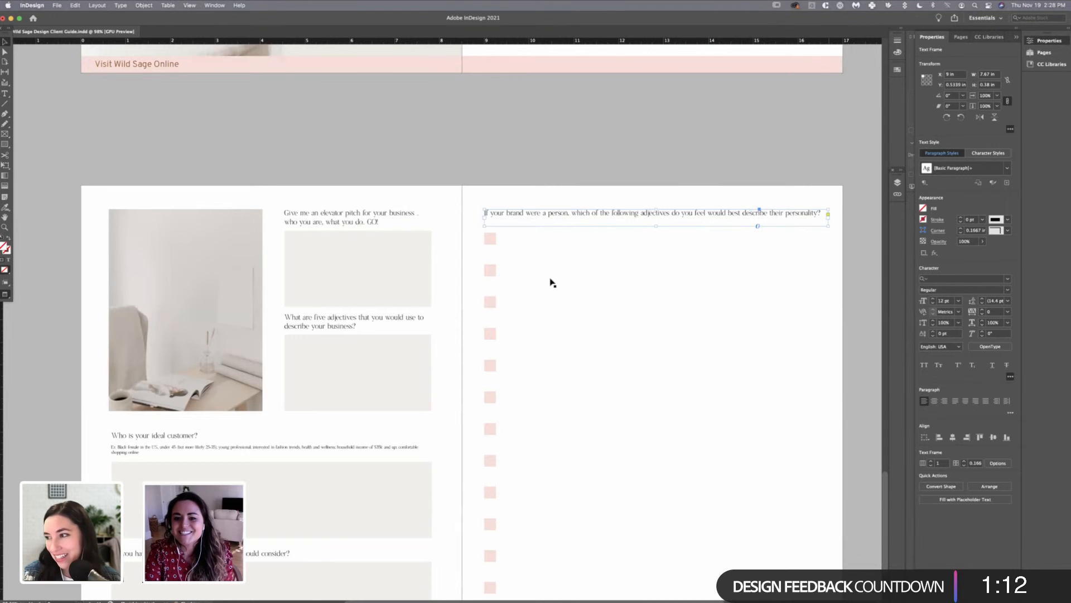
- Reduce the heading frame's height to about 0.19 in and move the heading slightly down to about 0.63 in
{"action": "left_click_drag", "start_coordinate": [445, 311], "coordinate": [588, 287]}
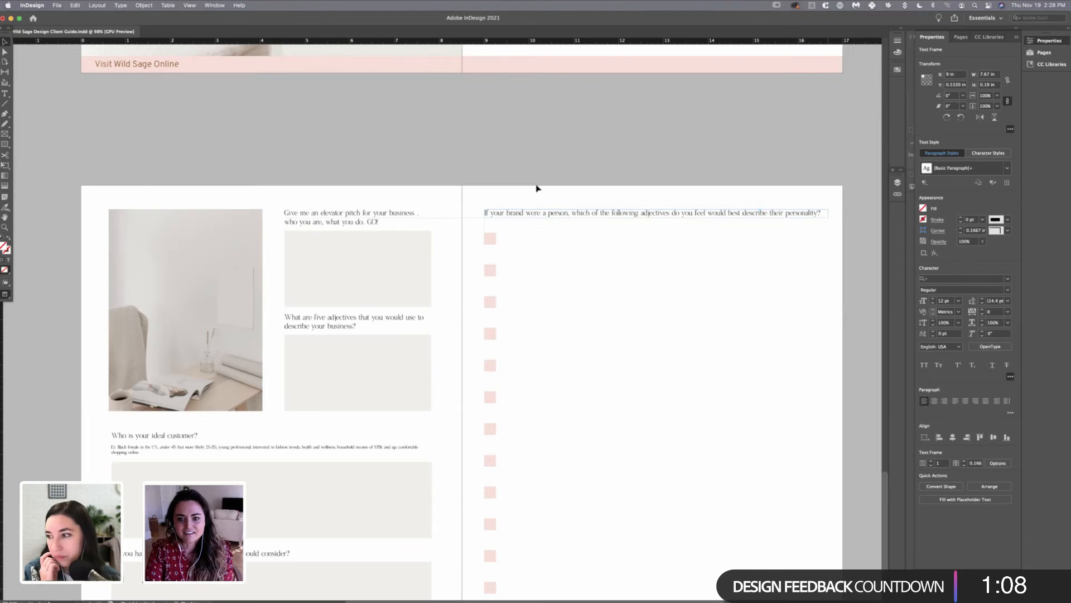
{"action": "left_click", "coordinate": [664, 332]}
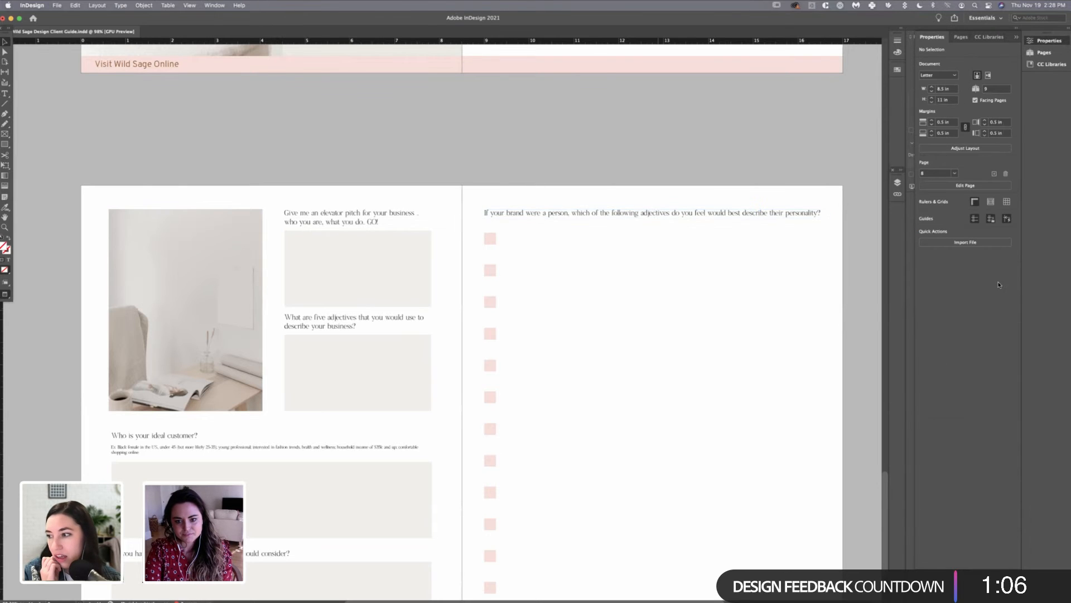
{"action": "scroll", "coordinate": [656, 316], "scroll_direction": "down", "scroll_amount": 1}
{"action": "key", "text": "super+z"}
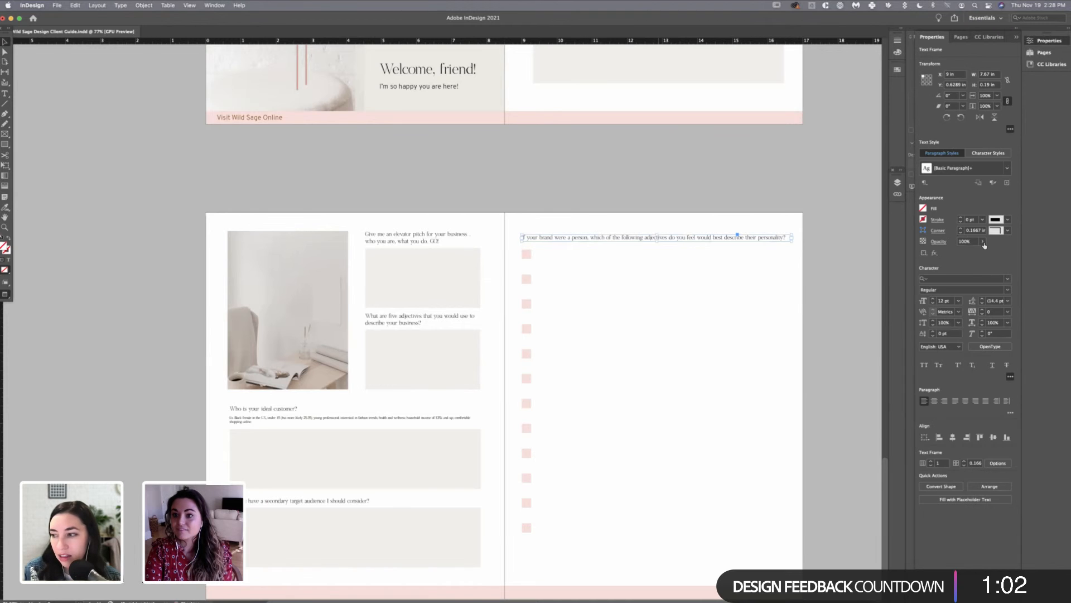
{"action": "key", "text": "super+shift+a"}
{"action": "key", "text": "super+minus"}
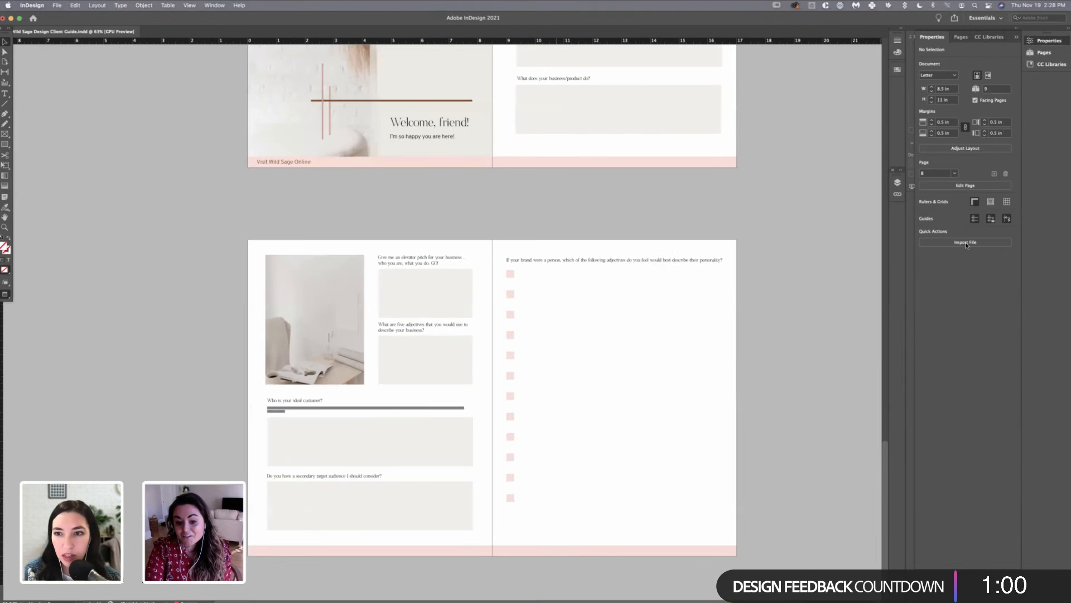
- Move the whole column of twelve checkboxes down to widen the gap below the heading question
{"action": "key", "text": "super+z"}
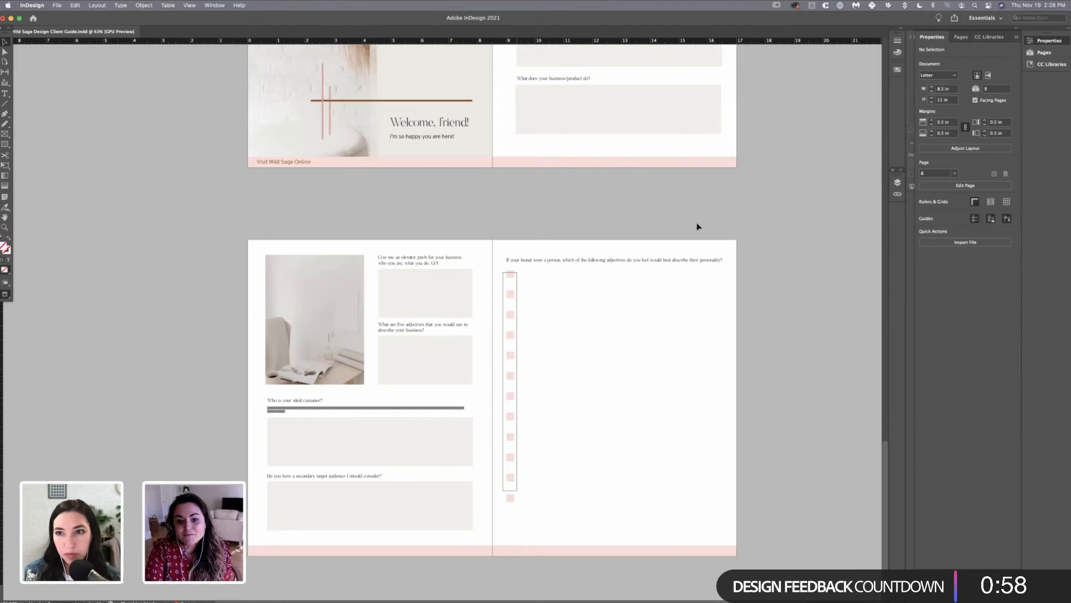
{"action": "key", "text": "shift+Down"}
{"action": "key", "text": "shift+Down"}
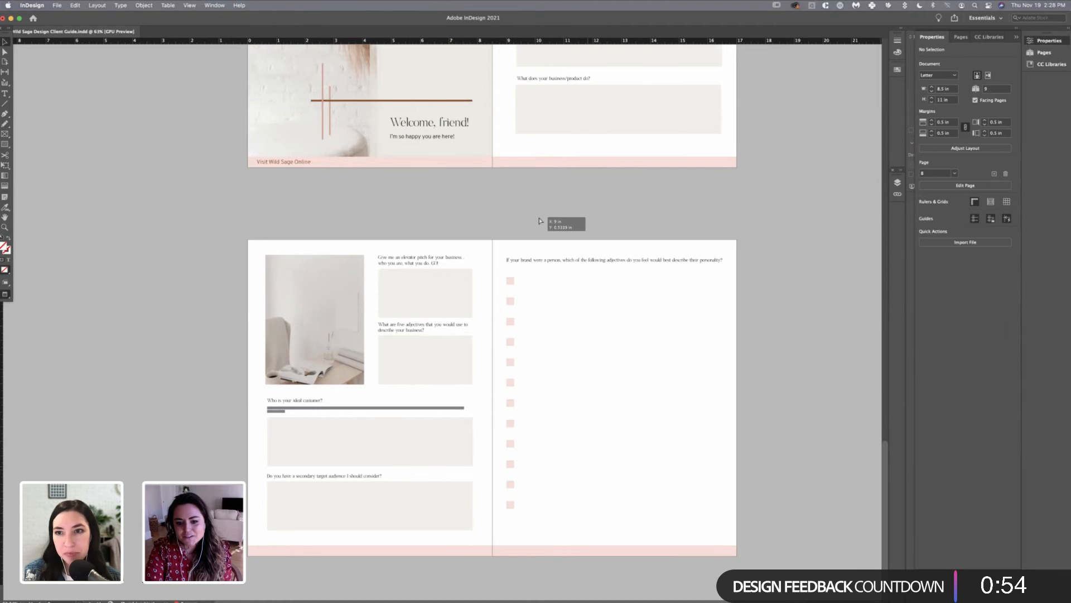
{"action": "left_click", "coordinate": [541, 224]}
- Try distributing the twelve checkboxes by horizontal centers with the bottom one moved out to the right, and restore the column
{"action": "left_click_drag", "start_coordinate": [547, 530], "coordinate": [537, 520]}
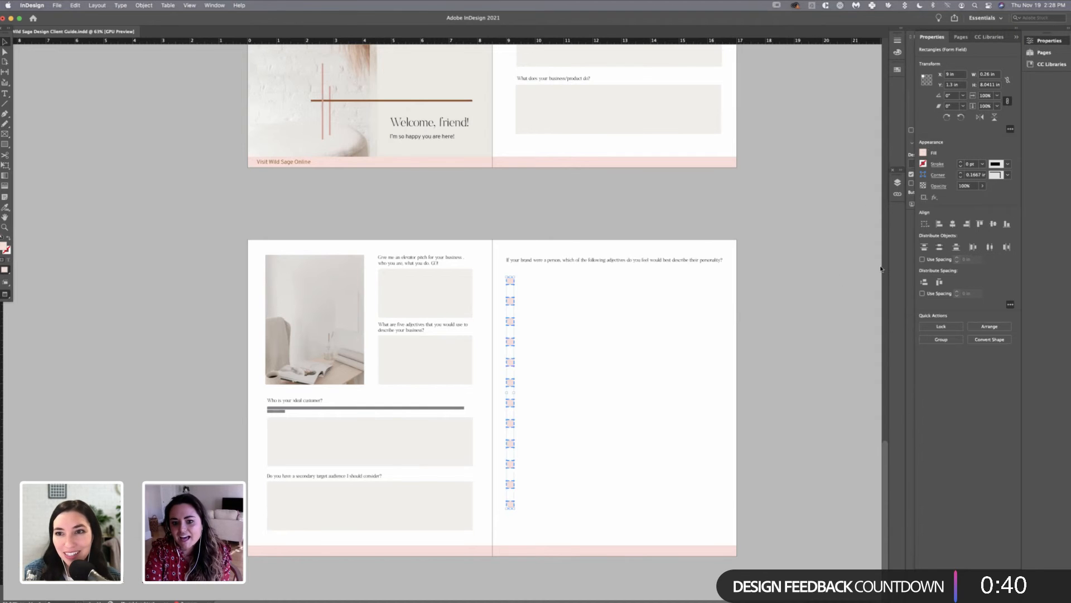
{"action": "left_click", "coordinate": [863, 252]}
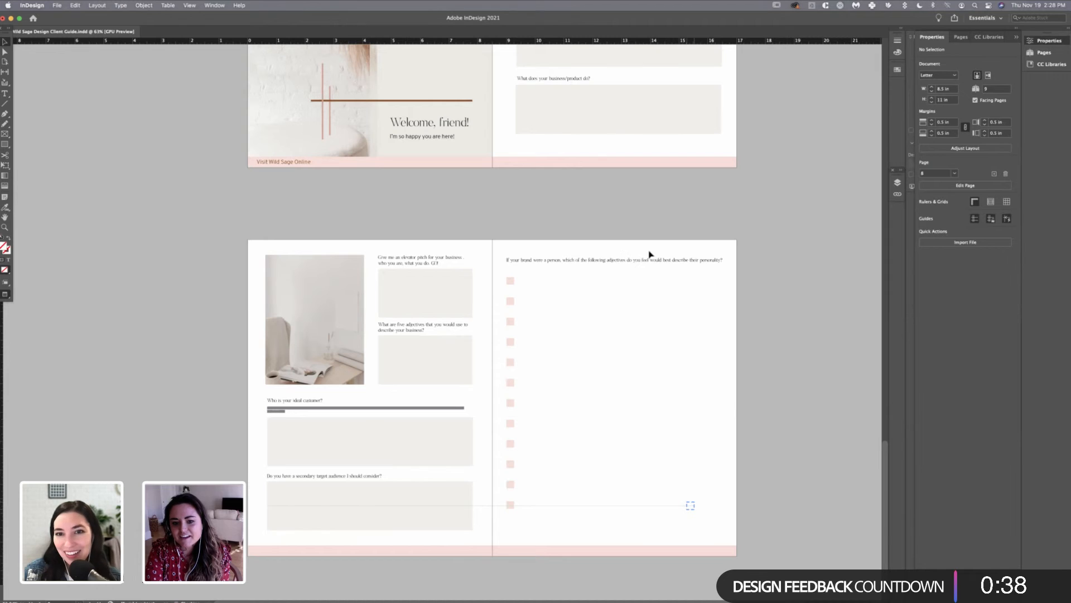
{"action": "key", "text": "super+z"}
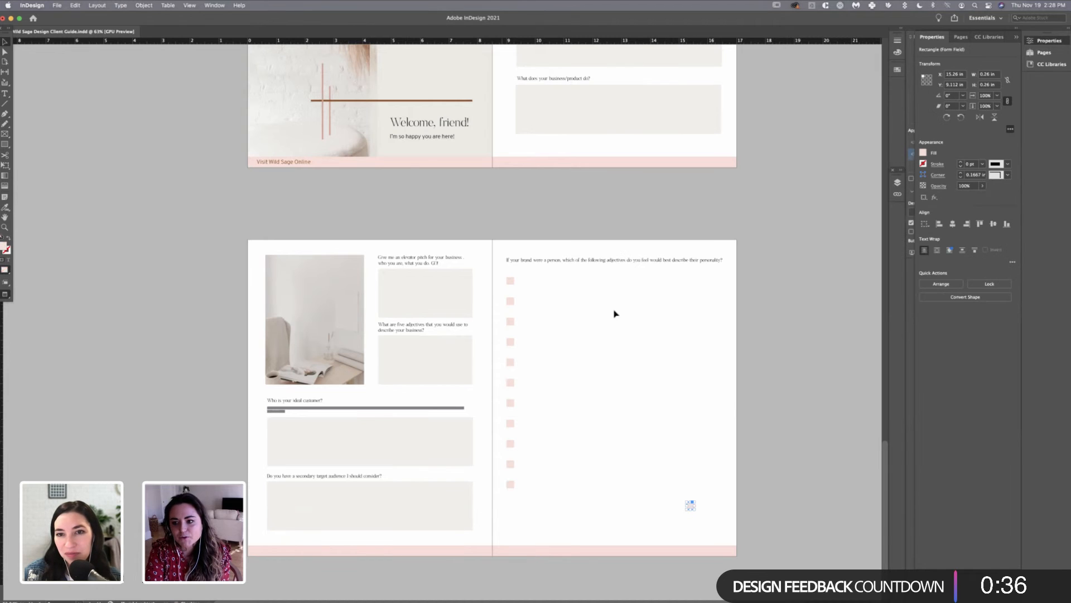
{"action": "left_click_drag", "start_coordinate": [501, 275], "coordinate": [695, 528]}
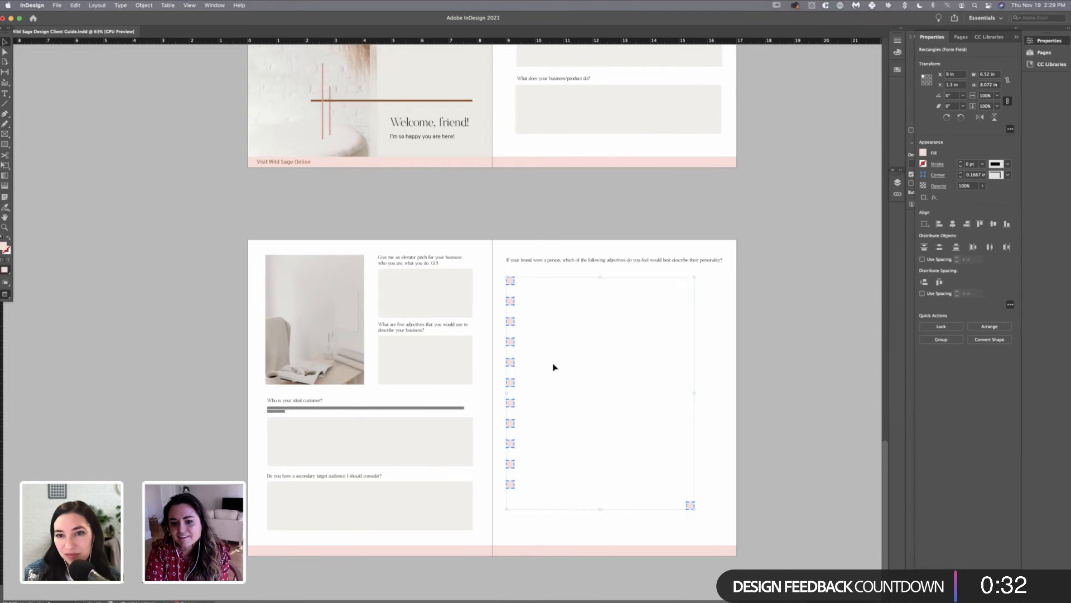
{"action": "left_click", "coordinate": [990, 247]}
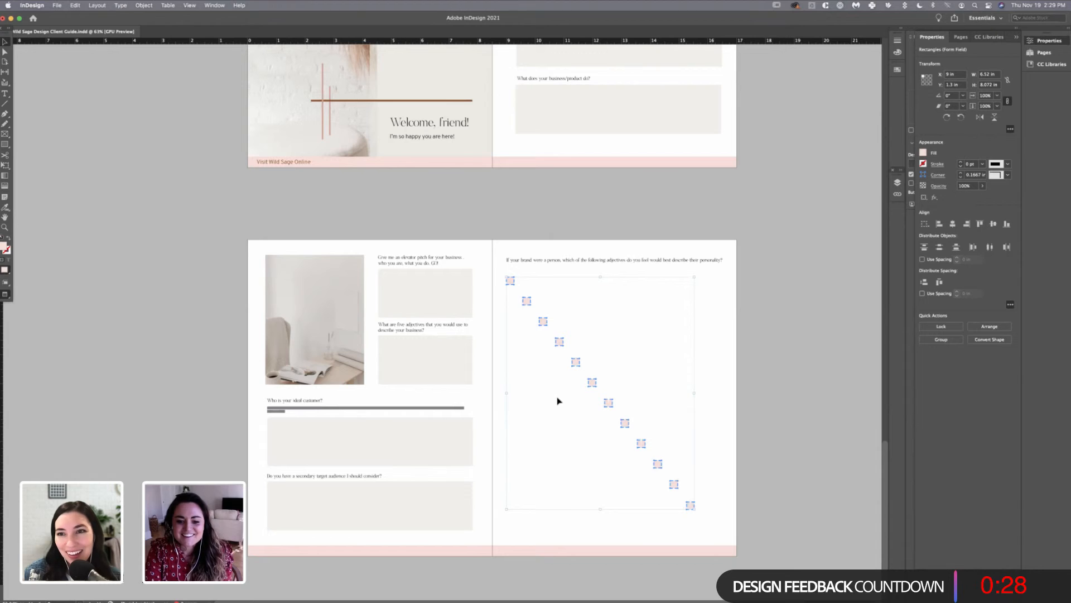
{"action": "key", "text": "super+z"}
{"action": "left_click", "coordinate": [557, 332]}
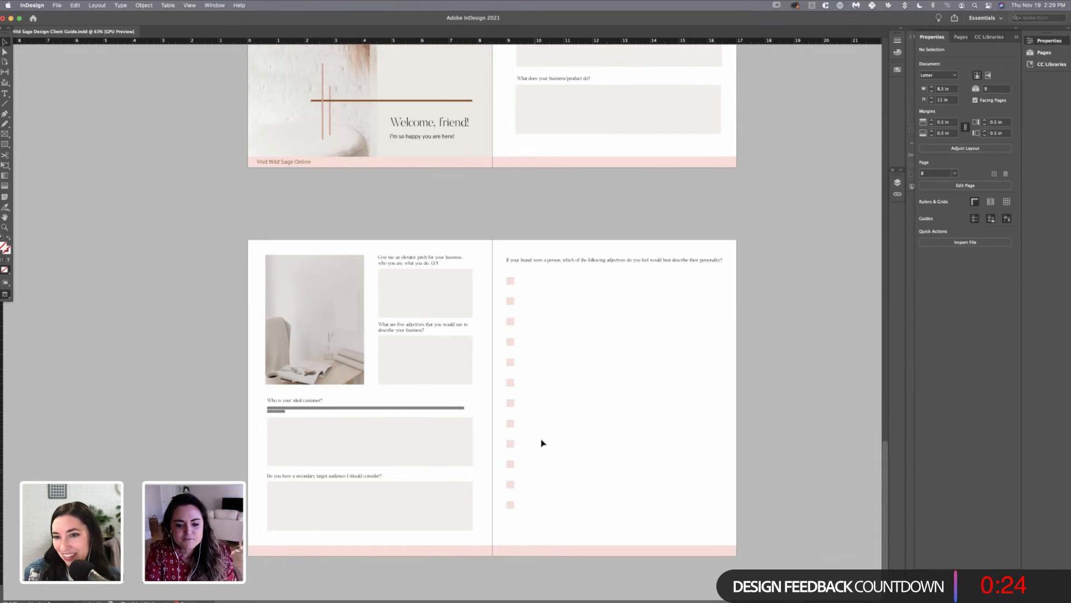
- Paste a thirteenth checkbox and place it below the last one, aligned and evenly spaced with the column
{"action": "key", "text": "super+z"}
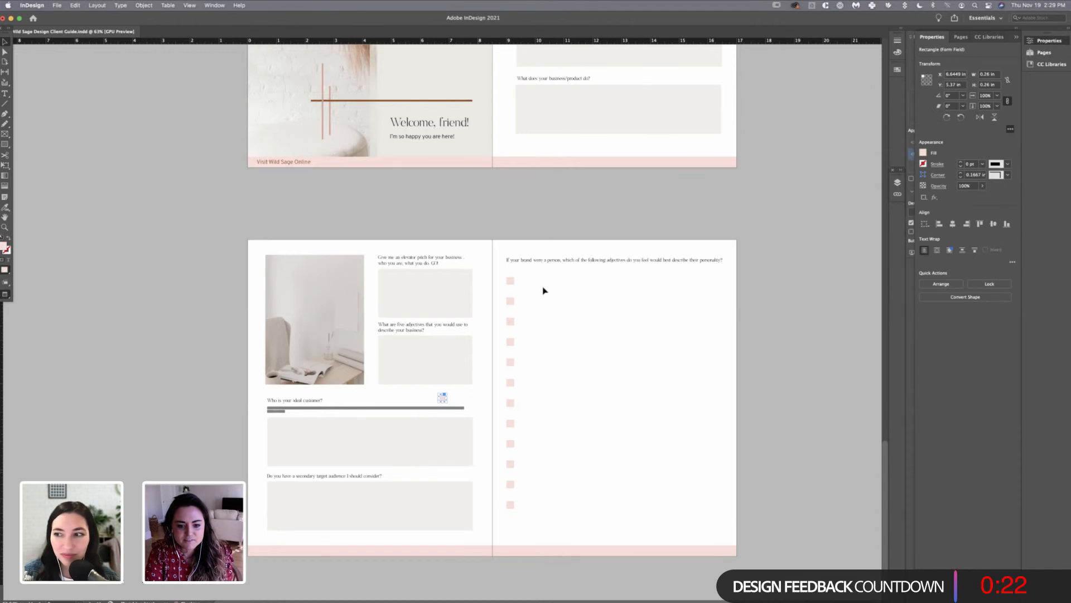
{"action": "key", "text": "super+z"}
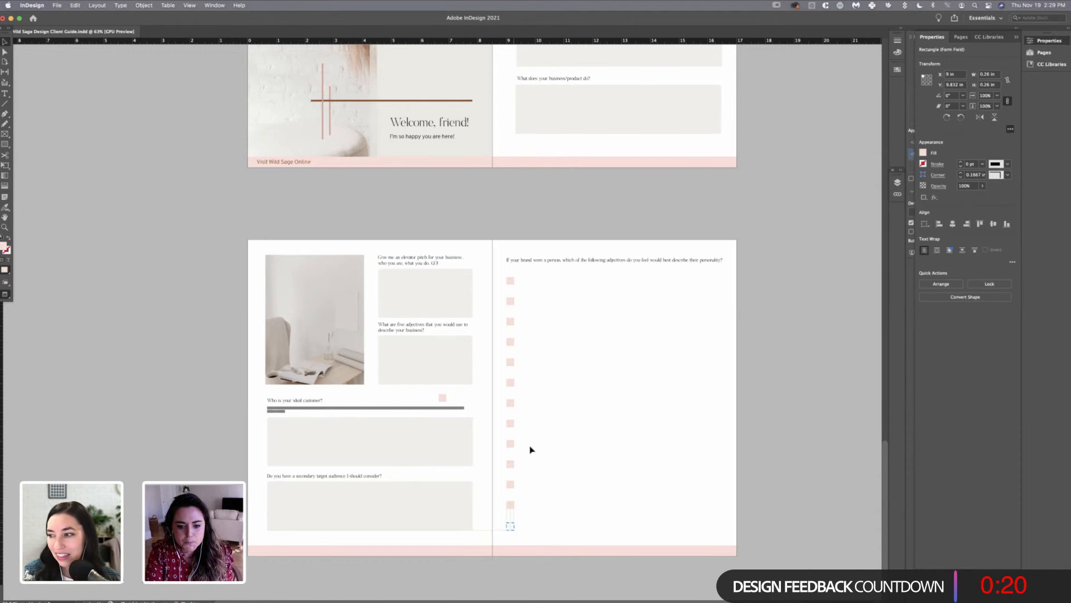
{"action": "key", "text": "super+z"}
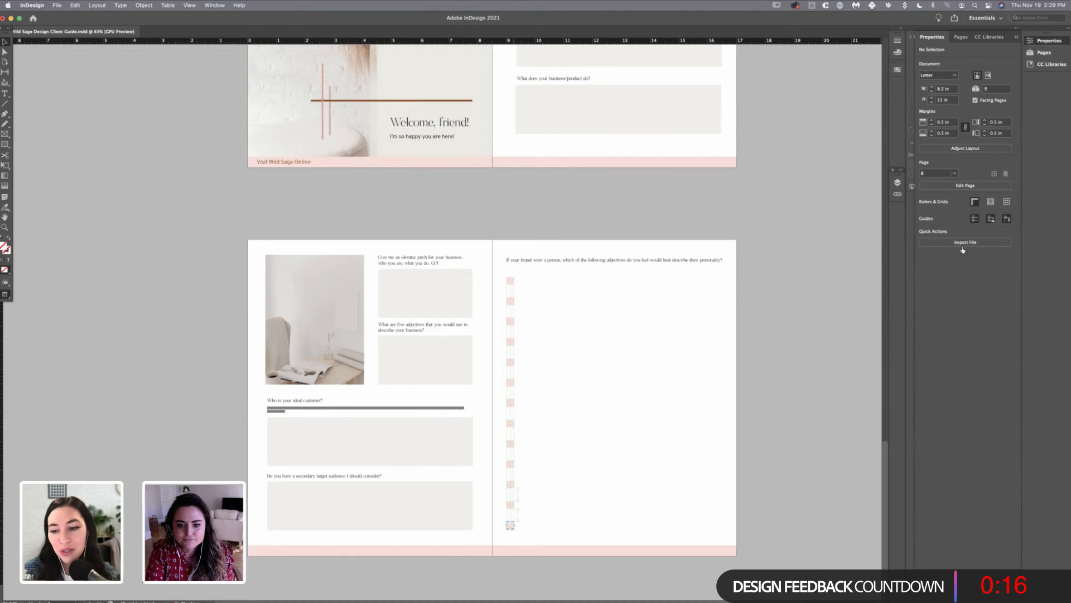
{"action": "scroll", "coordinate": [940, 251], "scroll_direction": "up", "scroll_amount": 3}
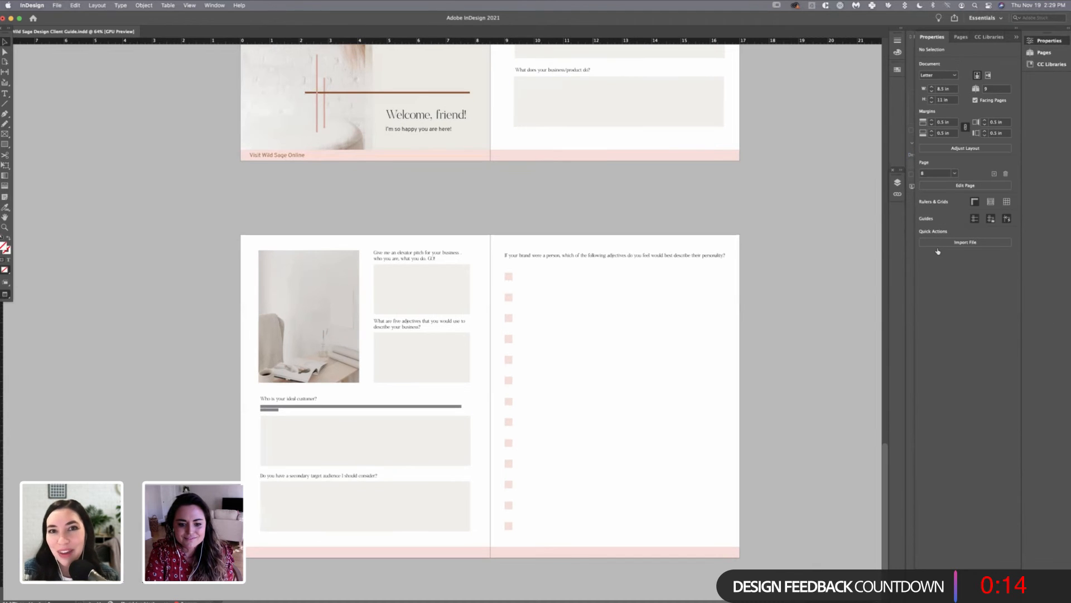
- Move the column of thirteen checkboxes up to a Y position of about 1.13 in and raise the heading question slightly
{"action": "left_click_drag", "start_coordinate": [476, 208], "coordinate": [500, 542]}
{"action": "key", "text": "Down"}
{"action": "key", "text": "Down"}
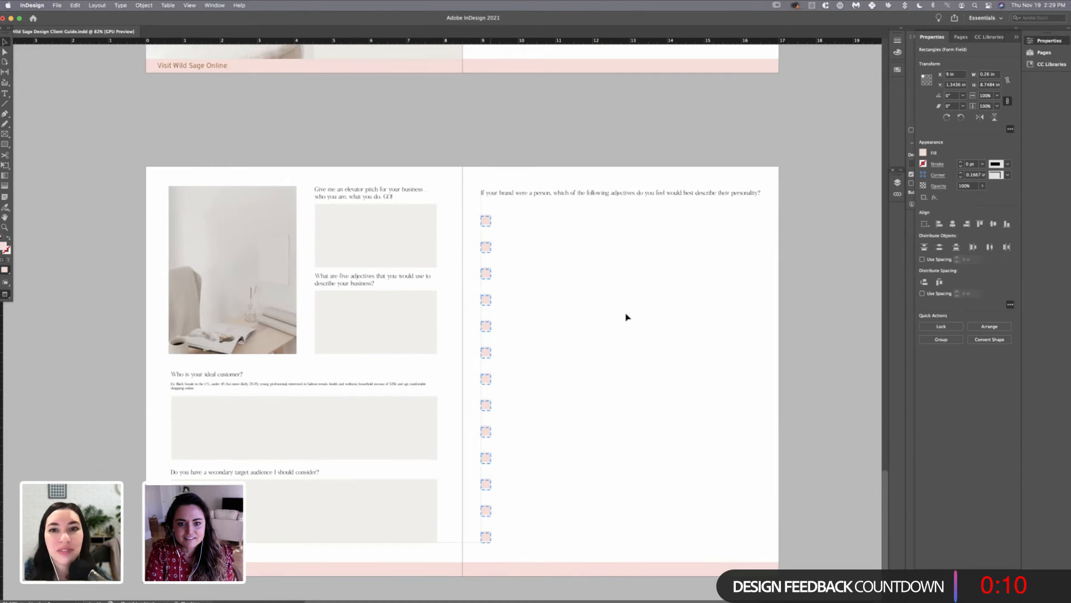
{"action": "key", "text": "Up"}
{"action": "key", "text": "Up"}
{"action": "key", "text": "Up"}
{"action": "key", "text": "Up"}
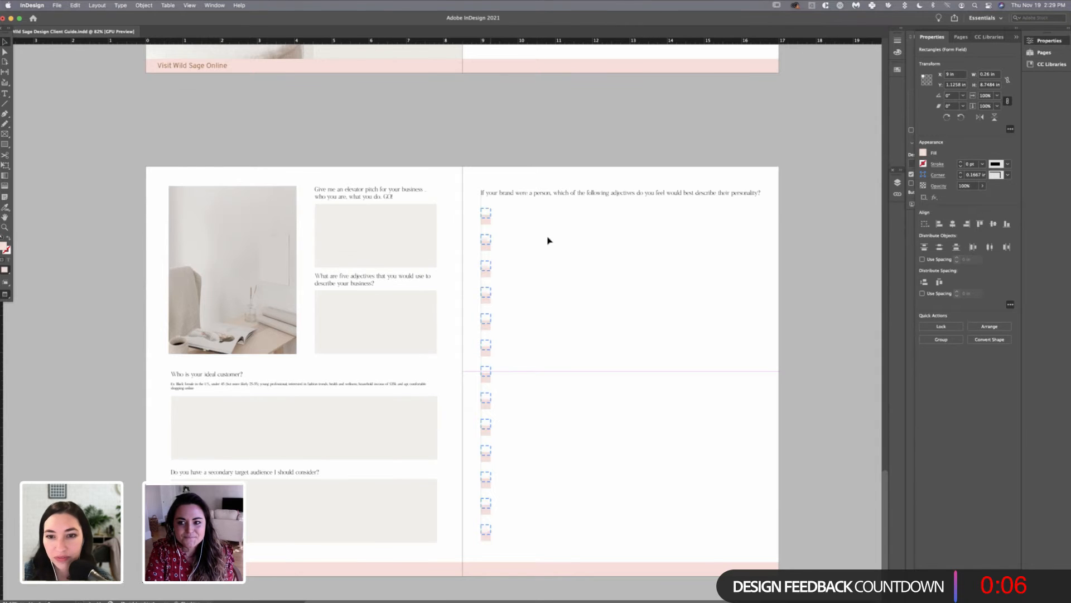
{"action": "left_click", "coordinate": [547, 190]}
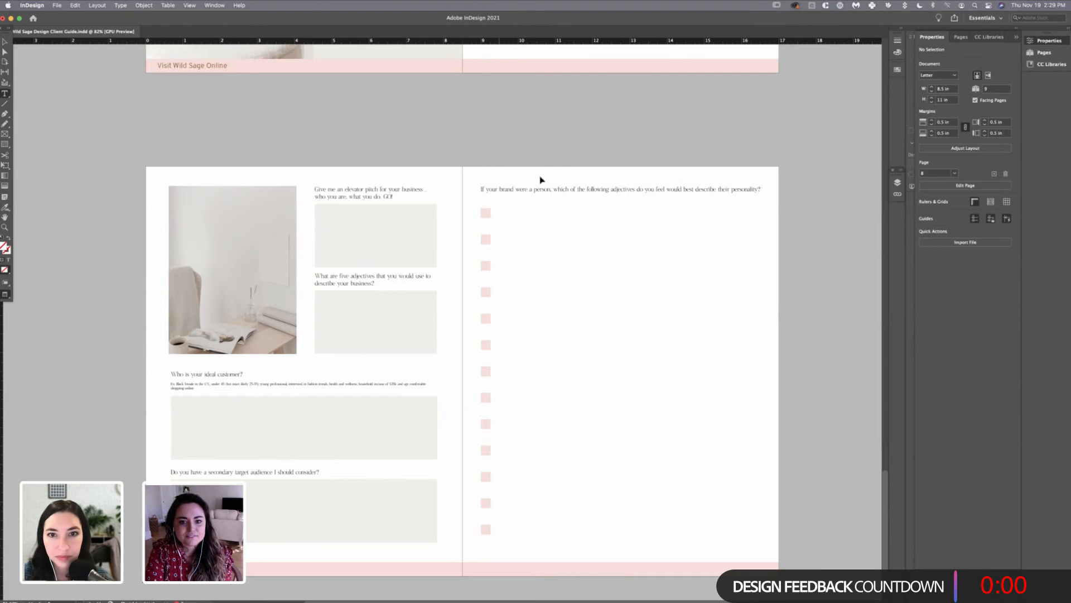
- Create a text frame about 5.4 in wide beside the first checkbox and enter the label "Down-to-Earth" from the web questionnaire
{"action": "mouse_move", "coordinate": [507, 213]}
{"action": "left_mouse_down"}
{"action": "mouse_move", "coordinate": [540, 244]}
{"action": "mouse_move", "coordinate": [542, 218]}
{"action": "mouse_move", "coordinate": [703, 218]}
{"action": "left_mouse_up"}
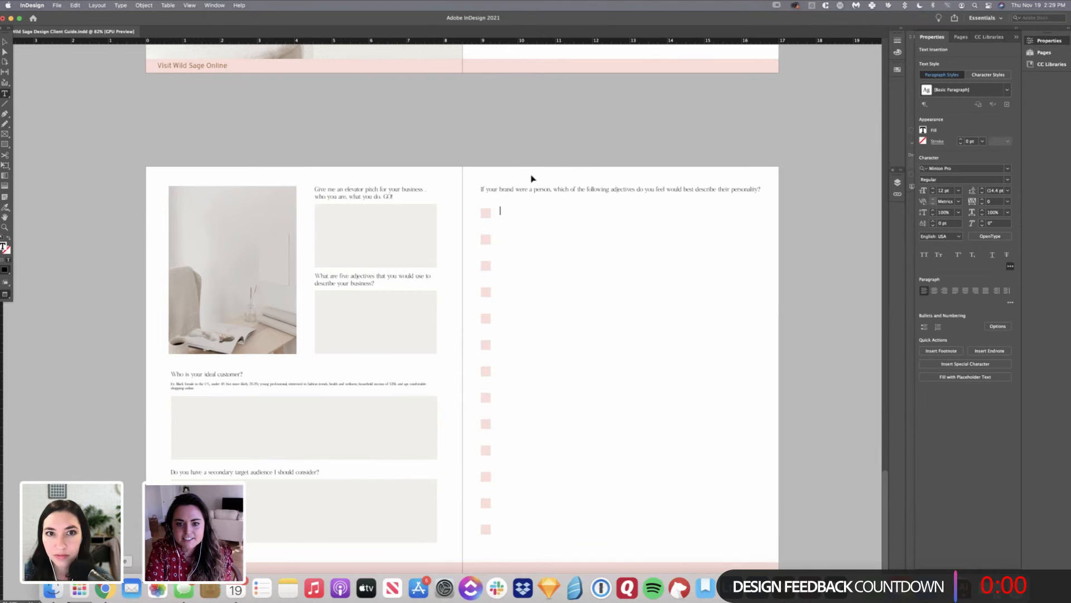
{"action": "key", "text": "super+Tab"}
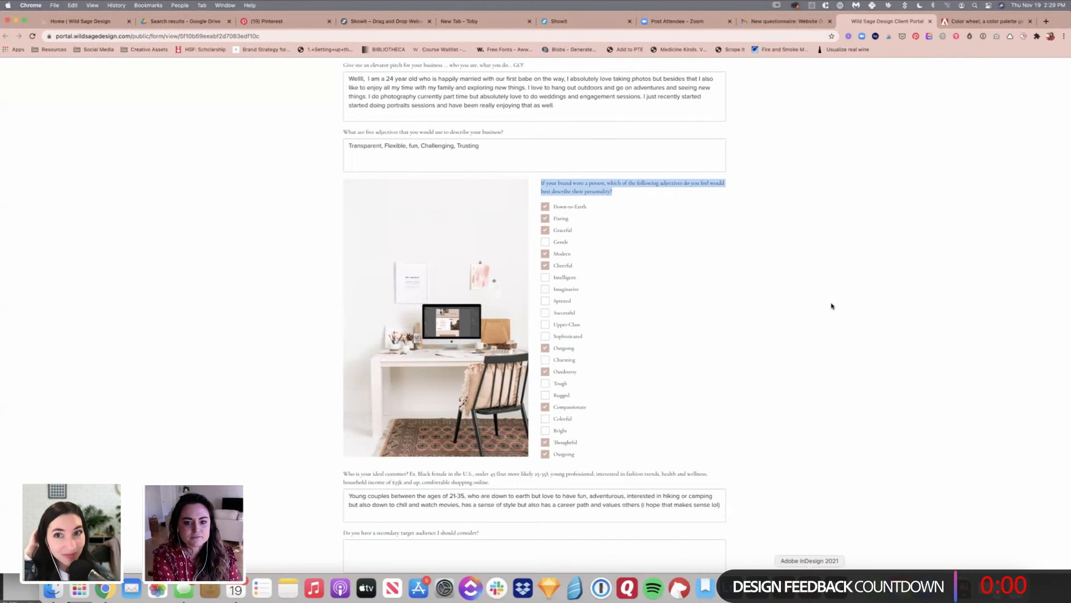
{"action": "key", "text": "super+Tab"}
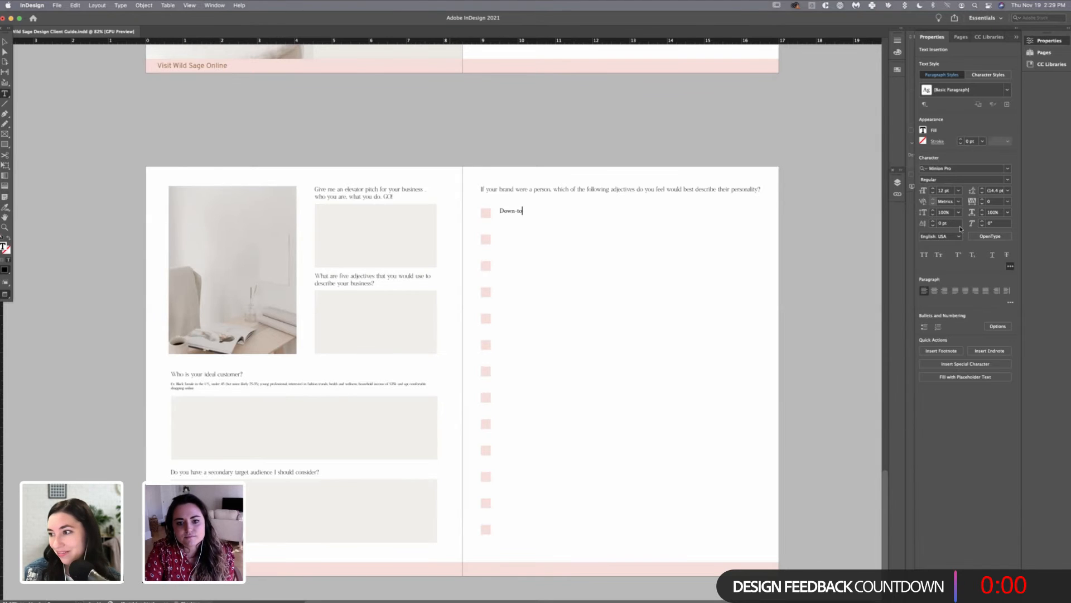
- Set the font of the "Down-to-Earth" label to Overpass Light
{"action": "key", "text": "super+a"}
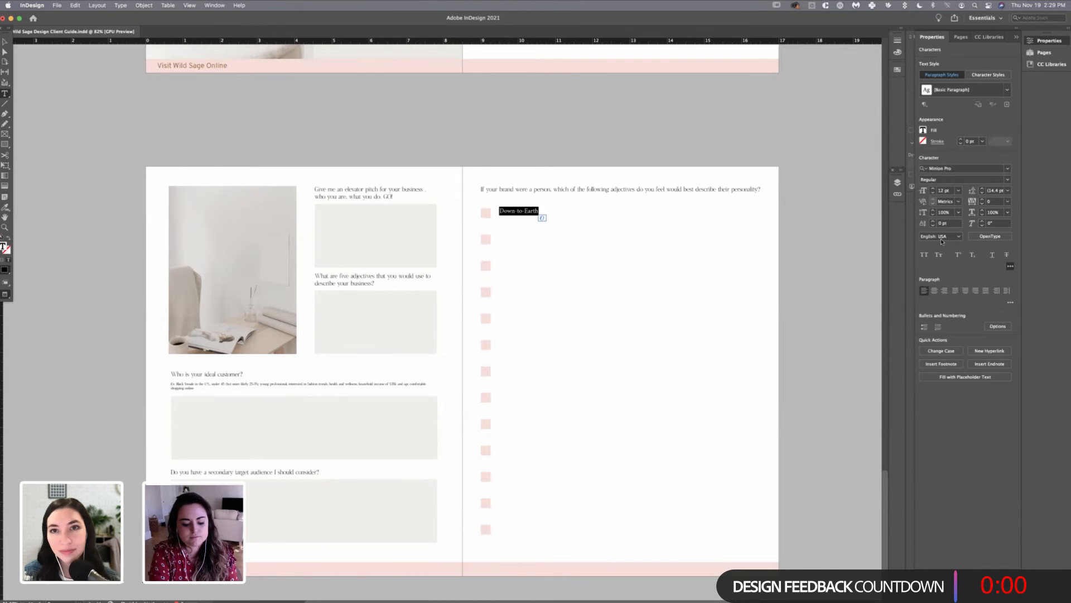
{"action": "key", "text": "super+6"}
{"action": "type", "text": "overpas"}
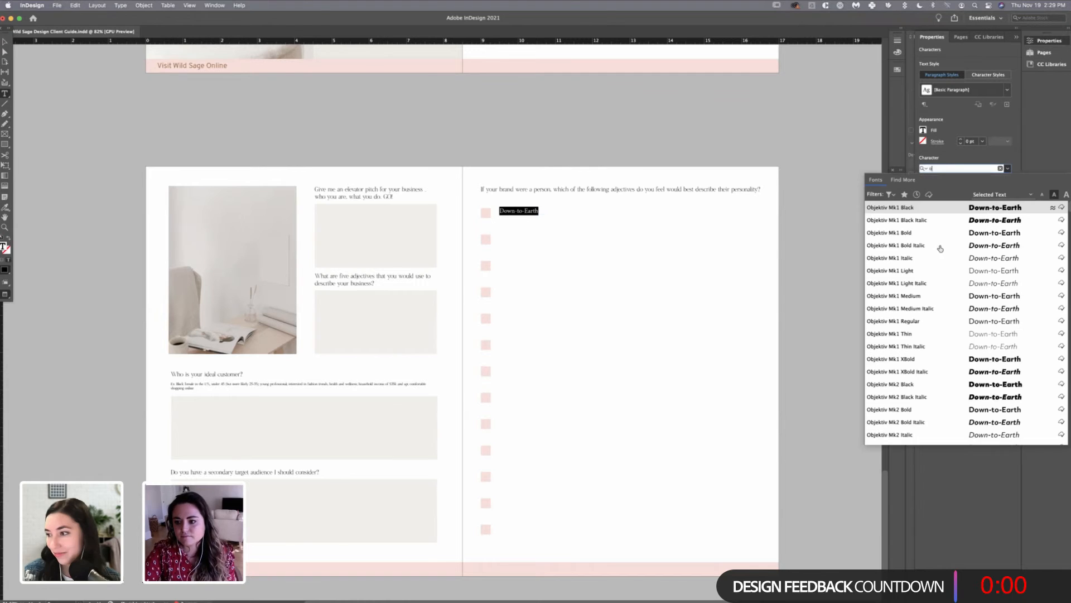
{"action": "key", "text": "Down"}
{"action": "key", "text": "Down"}
{"action": "key", "text": "Down"}
{"action": "key", "text": "Down"}
{"action": "key", "text": "Down"}
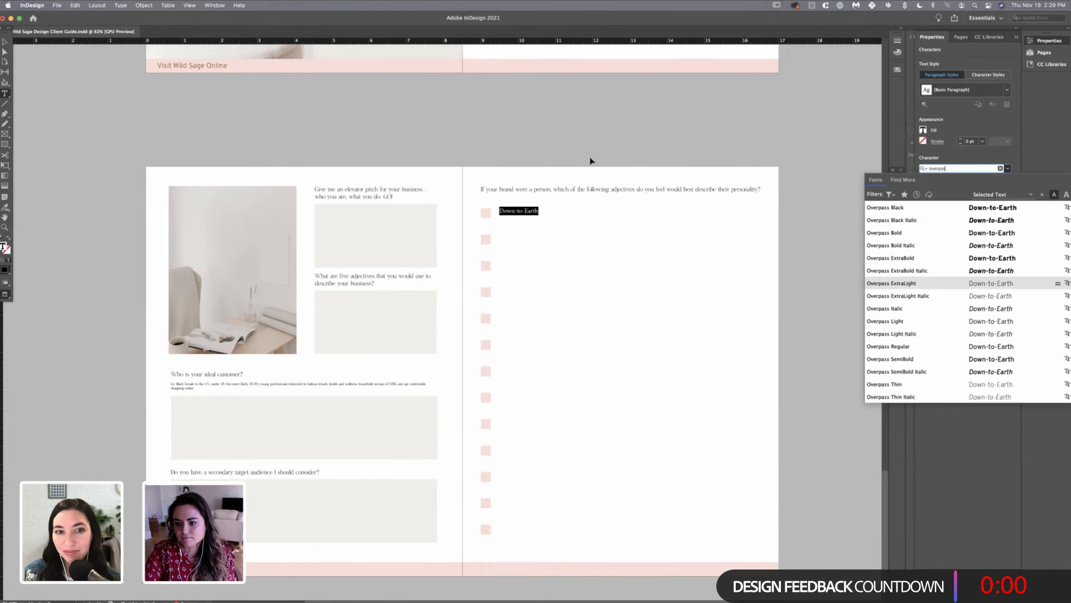
{"action": "key", "text": "Down"}
{"action": "key", "text": "Down"}
{"action": "key", "text": "Down"}
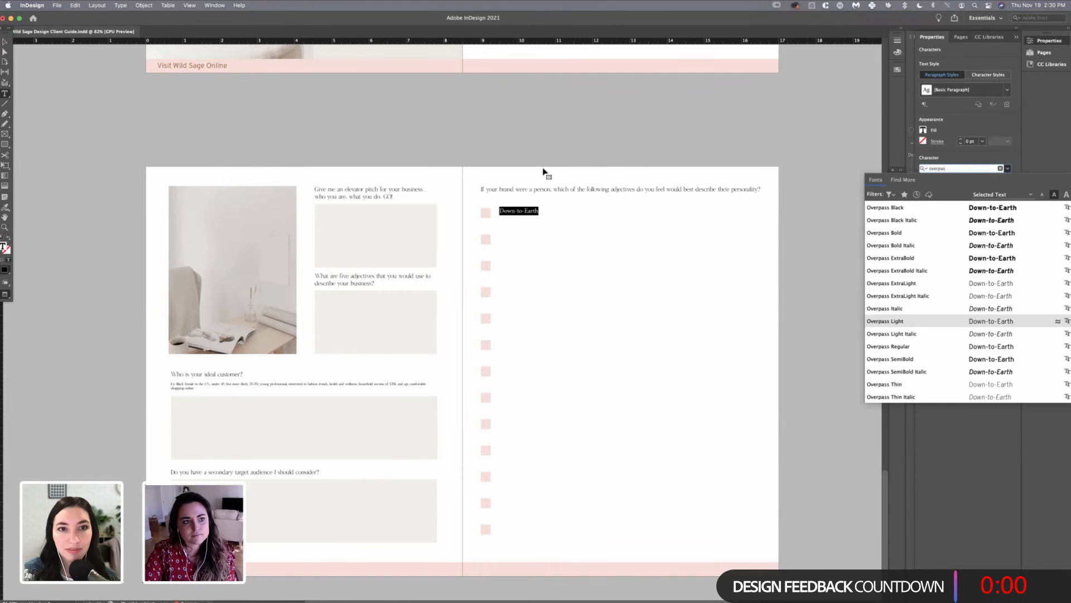
{"action": "key", "text": "Return"}
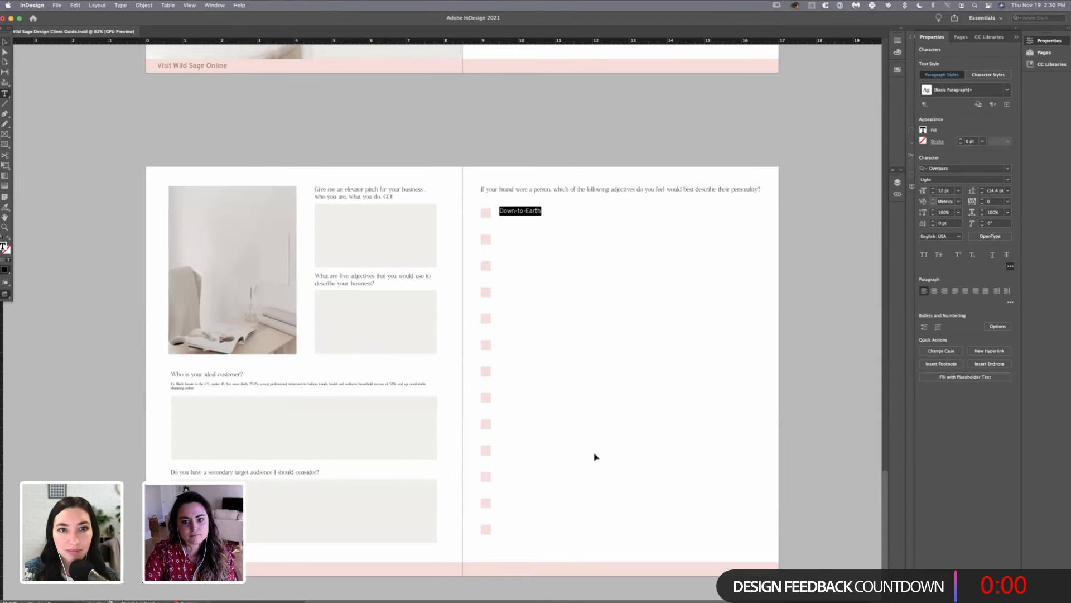
- Fit the "Down-to-Earth" frame to its text and move it down to center it on the first checkbox
{"action": "key", "text": "Escape"}
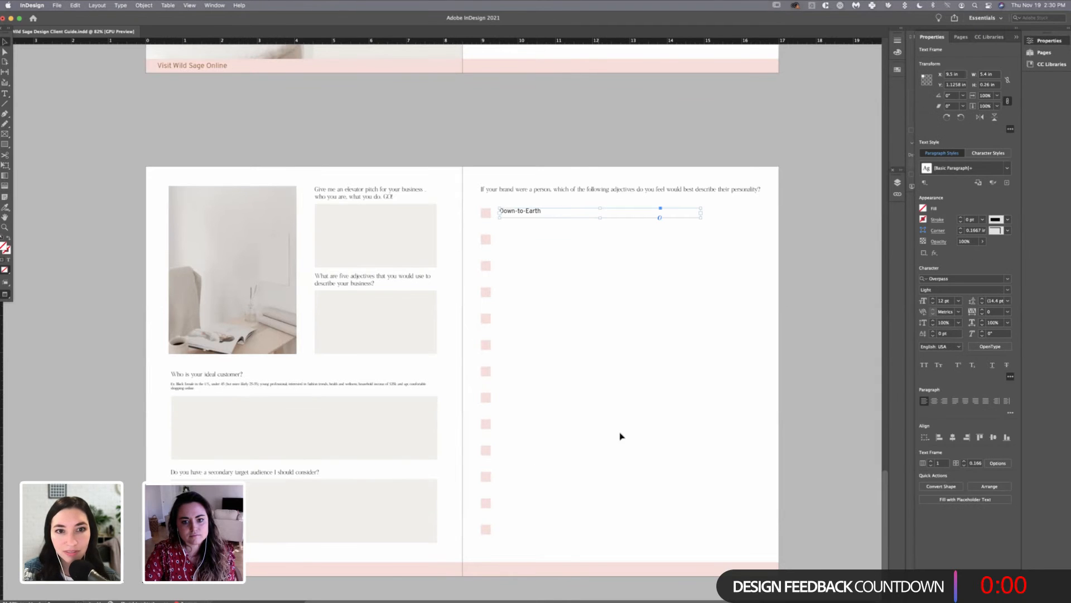
{"action": "key", "text": "alt+super+c"}
{"action": "key", "text": "Down"}
{"action": "key", "text": "Down"}
{"action": "key", "text": "Down"}
{"action": "key", "text": "Down"}
{"action": "key", "text": "Down"}
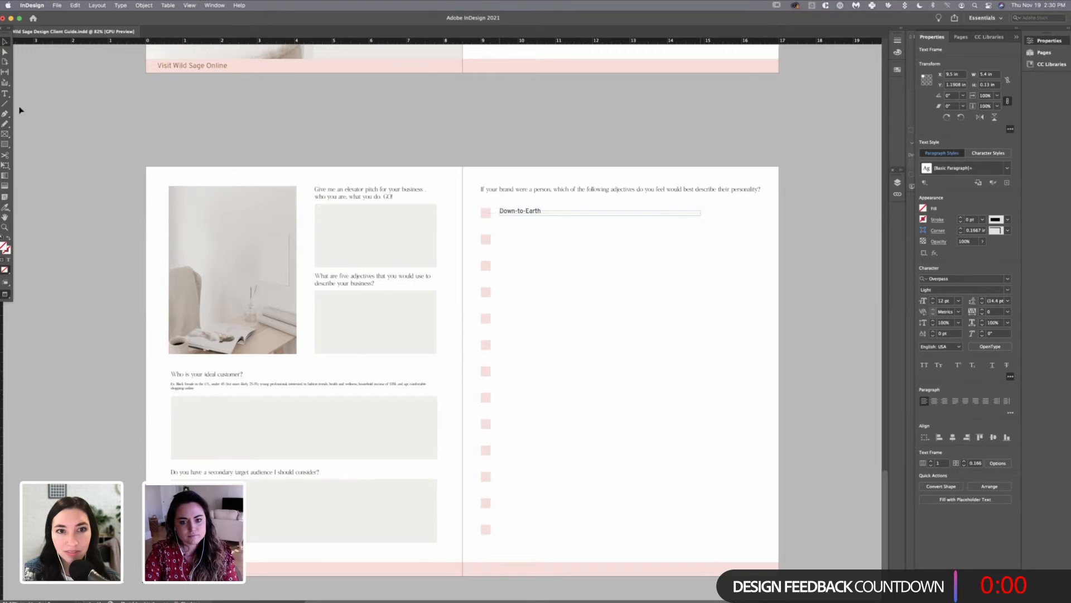
- Paste a copy of the "Down-to-Earth" label, align it beside the second checkbox and change its text to "Daring"
{"action": "key", "text": "super+v"}
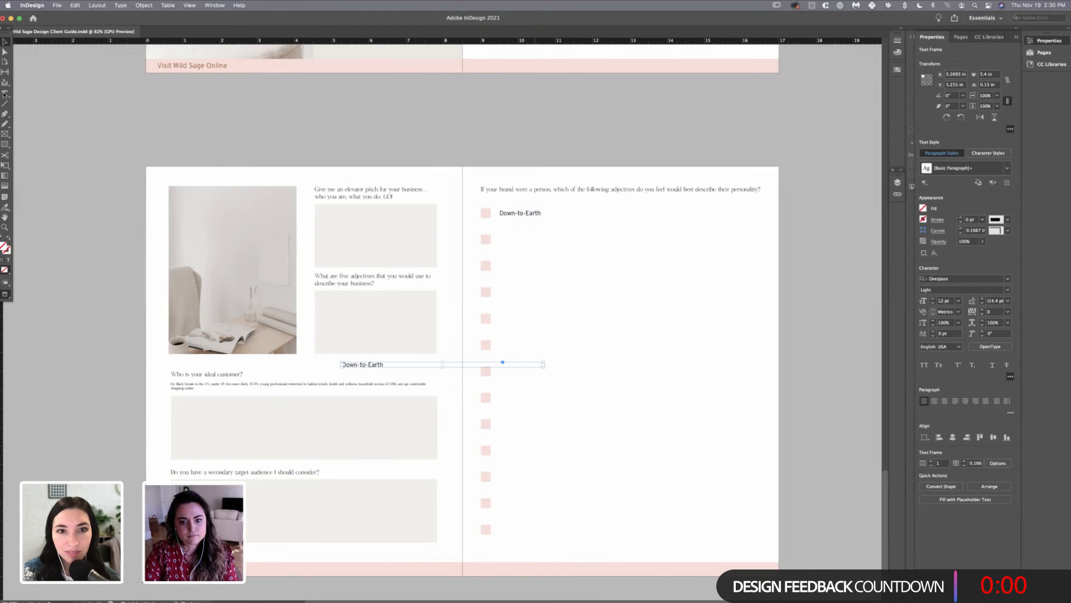
{"action": "left_click_drag", "start_coordinate": [363, 364], "coordinate": [545, 165]}
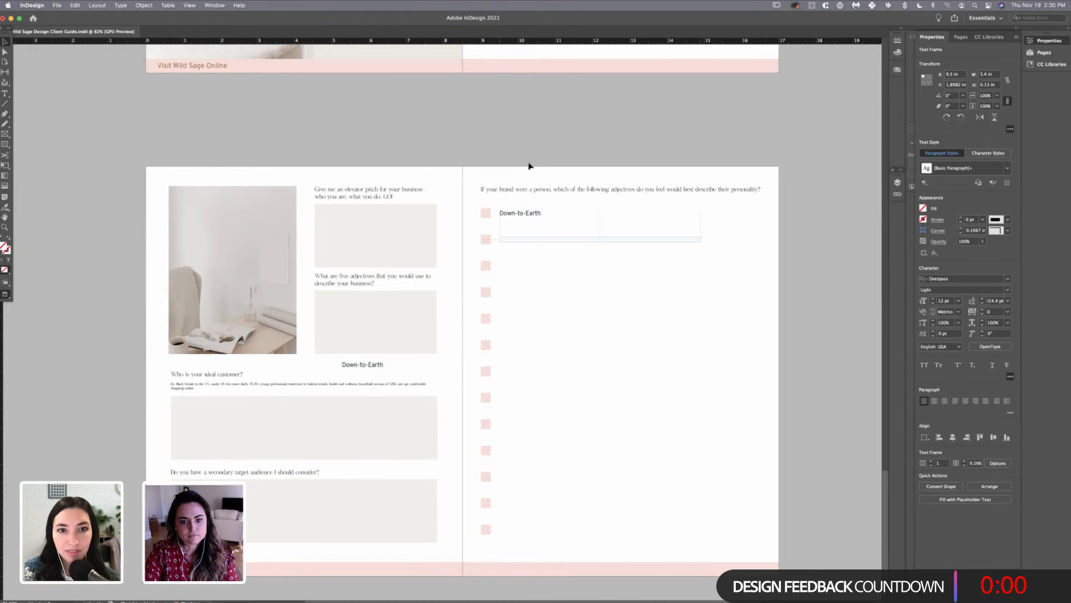
{"action": "key", "text": "Return"}
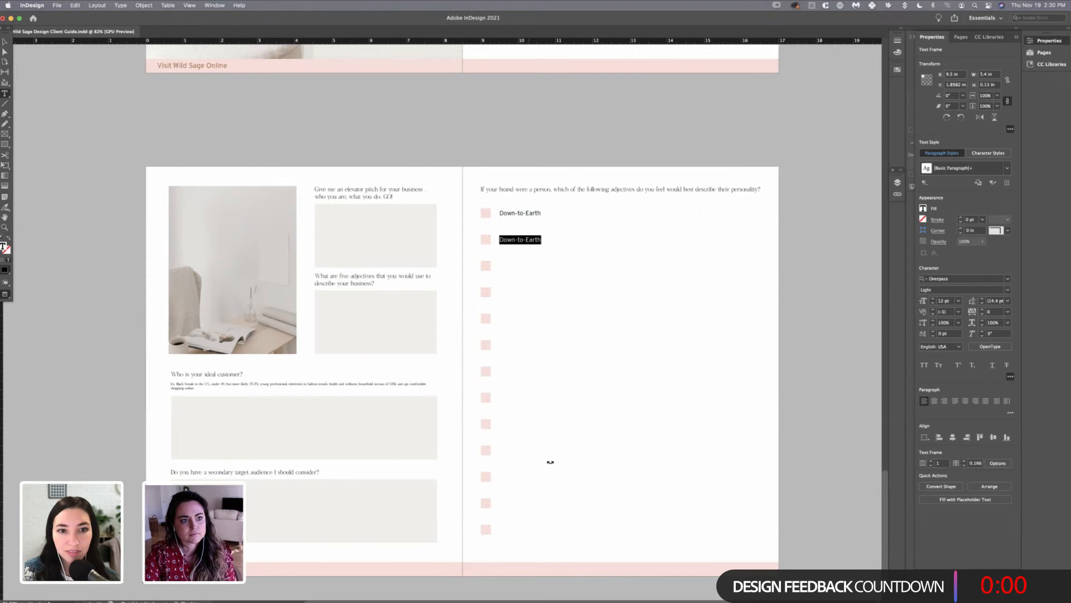
{"action": "type", "text": "Daring"}
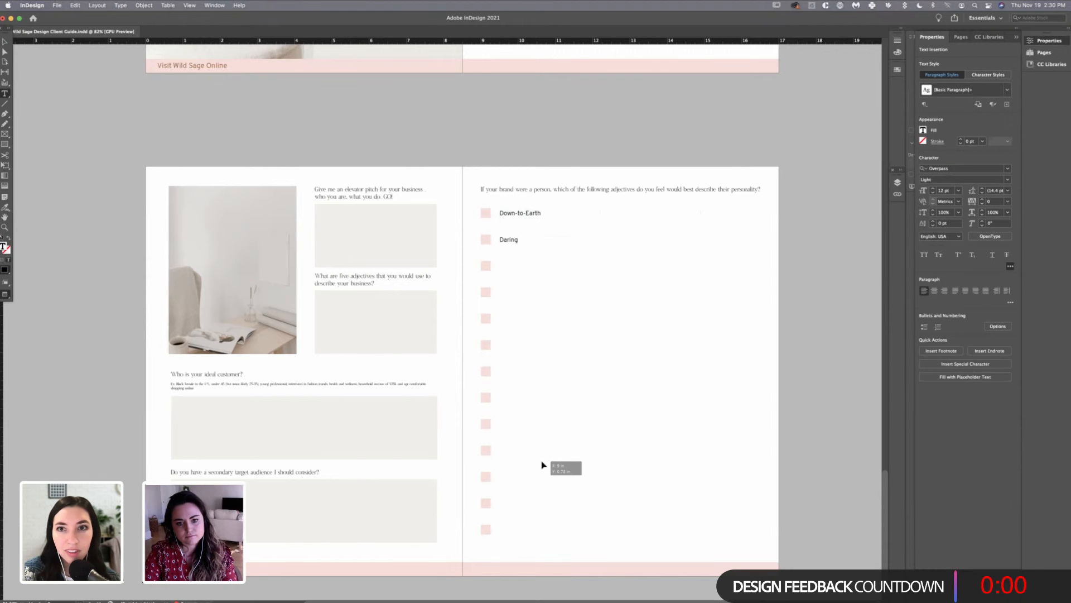
{"action": "key", "text": "Escape"}
- Paste another copy of the label frame onto the questionnaire spread
{"action": "key", "text": "super+v"}
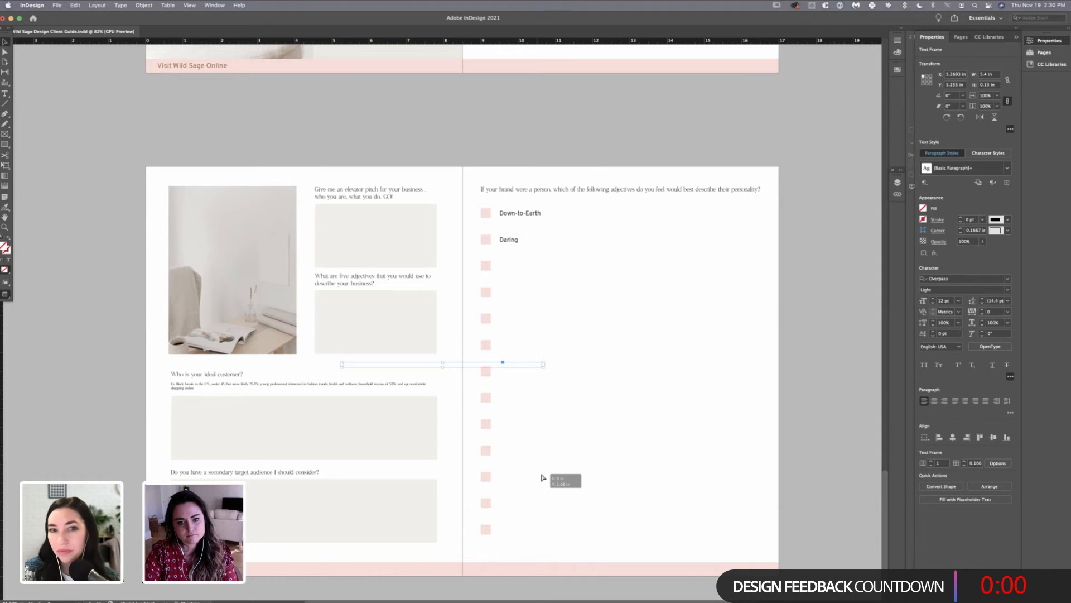
{"action": "left_click_drag", "start_coordinate": [542, 476], "coordinate": [544, 473]}
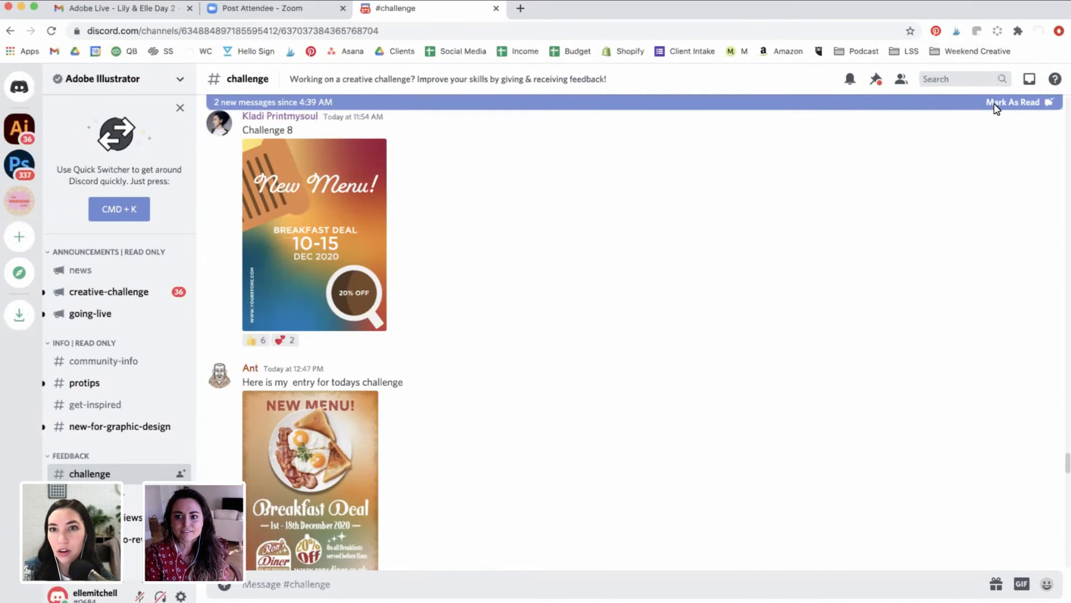
- Switch to Discord's #challenge channel, mark the new messages as read and view the "Challenge 8" New Menu poster enlarged
{"action": "left_click", "coordinate": [1017, 103]}
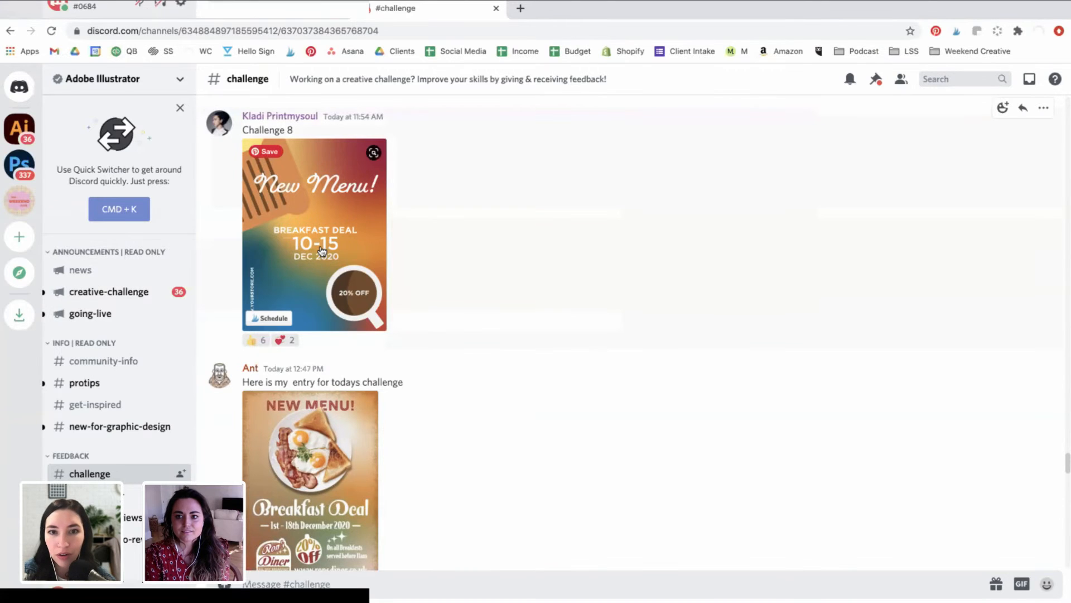
{"action": "left_click", "coordinate": [373, 248]}
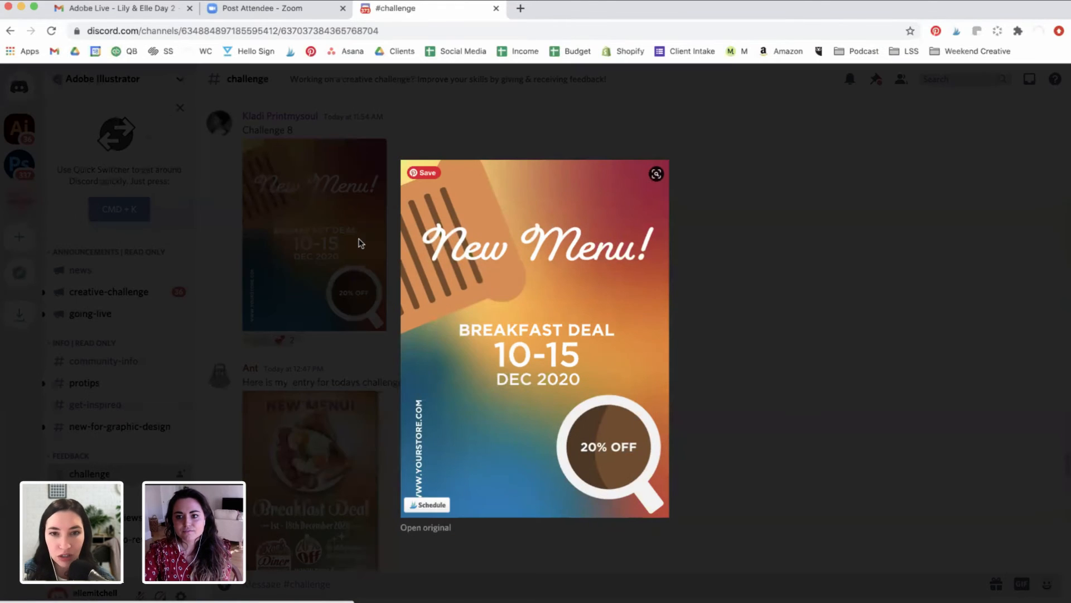
{"action": "left_click", "coordinate": [765, 458]}
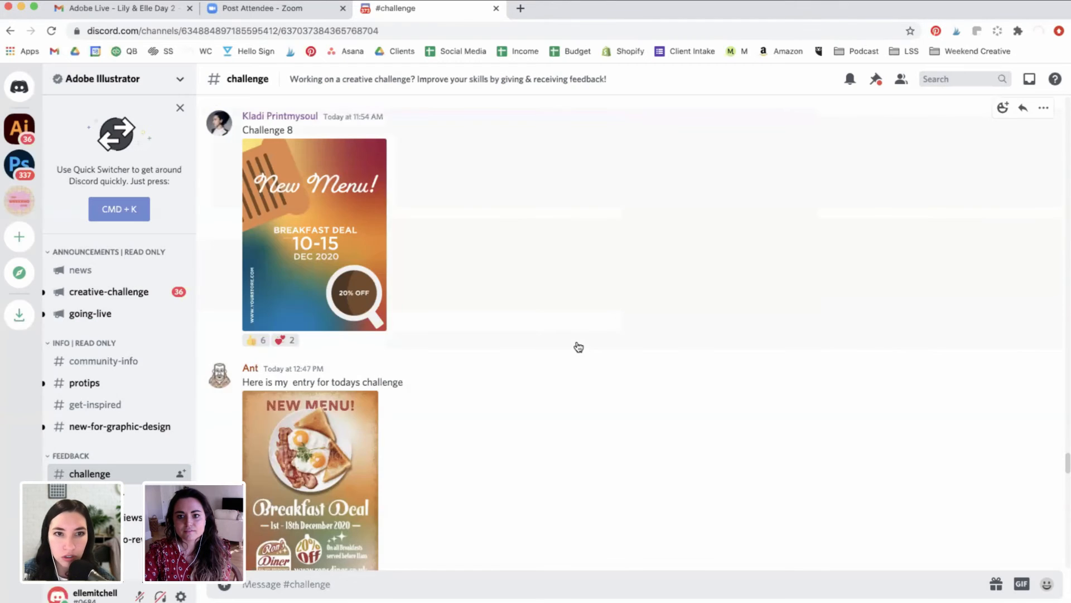
- View the Ron's Diner "Breakfast Deal" poster enlarged and zoomed in, and close the preview
{"action": "scroll", "coordinate": [351, 341], "scroll_direction": "down", "scroll_amount": 1}
{"action": "scroll", "coordinate": [352, 341], "scroll_direction": "down", "scroll_amount": 5}
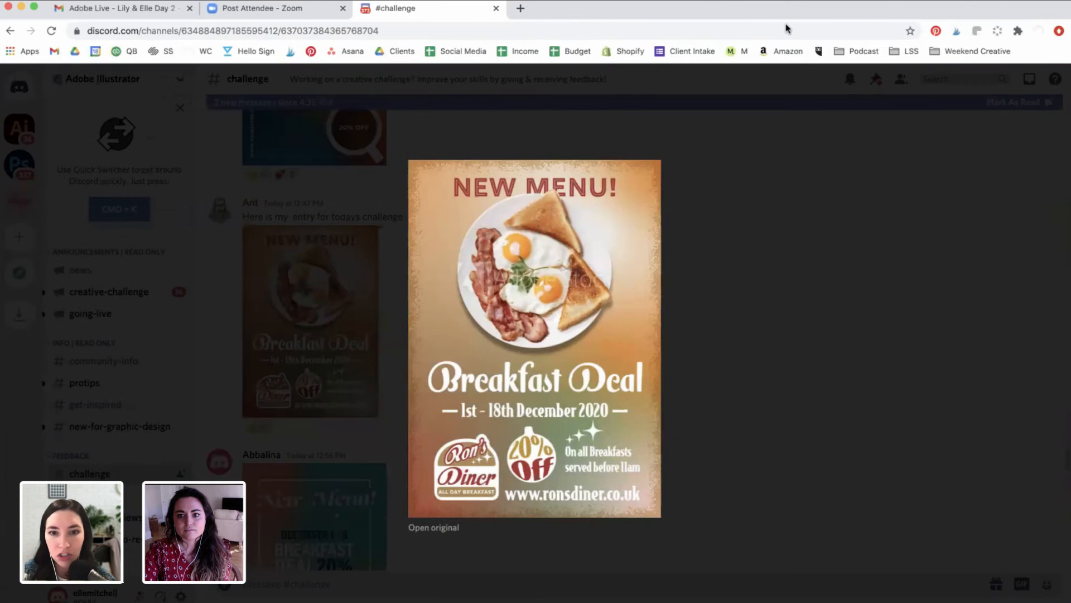
{"action": "scroll", "coordinate": [469, 412], "scroll_direction": "up", "scroll_amount": 5}
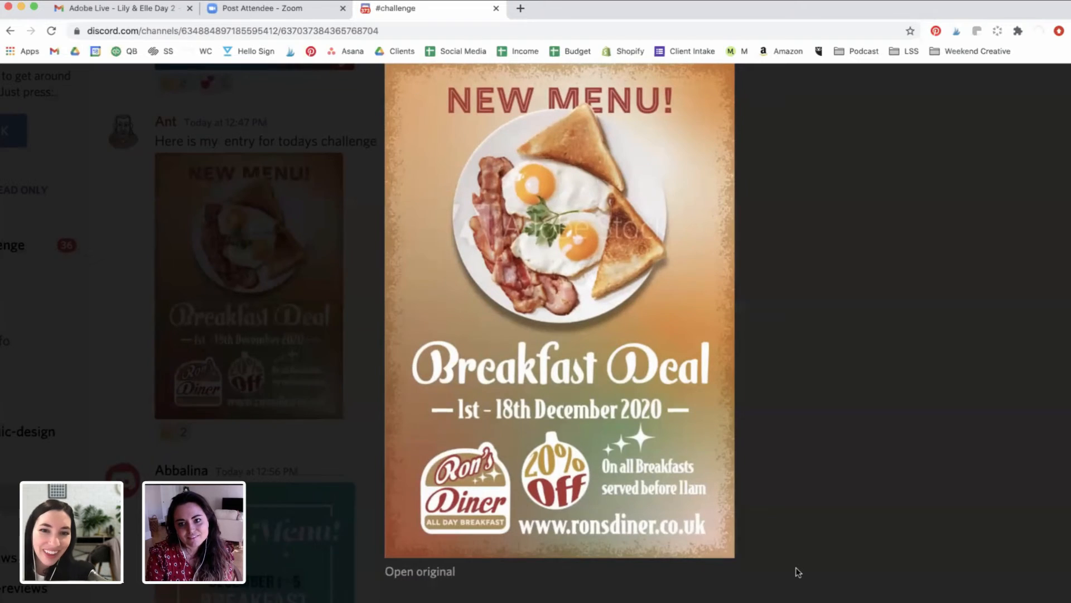
{"action": "scroll", "coordinate": [795, 567], "scroll_direction": "up", "scroll_amount": 1}
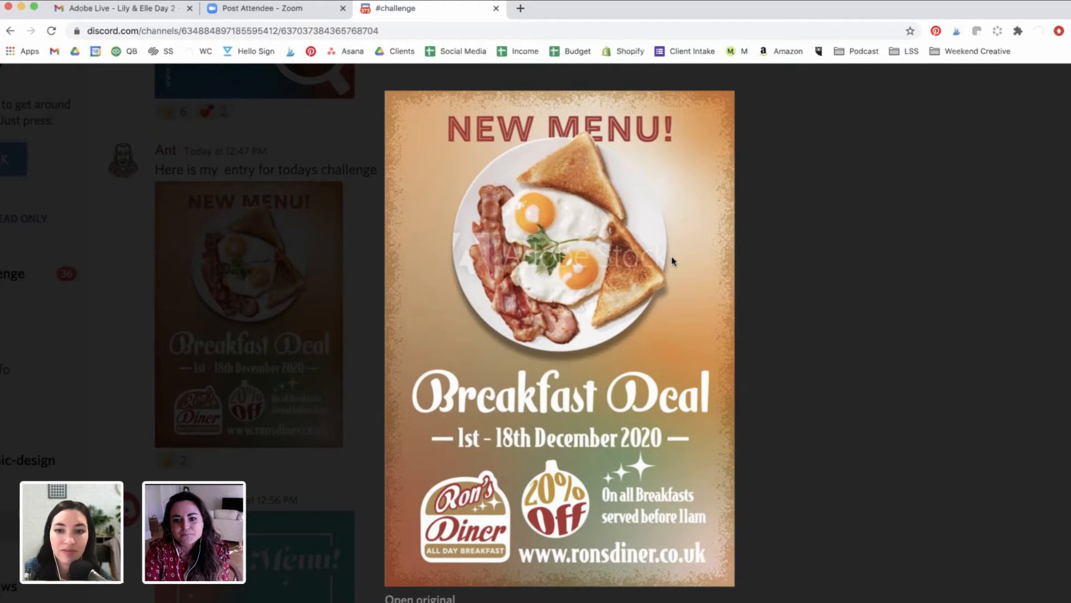
{"action": "left_click", "coordinate": [809, 393]}
- View the coral and teal "New Menu!" poster for December 1 - 5 enlarged and close the preview
{"action": "scroll", "coordinate": [512, 390], "scroll_direction": "down", "scroll_amount": 3}
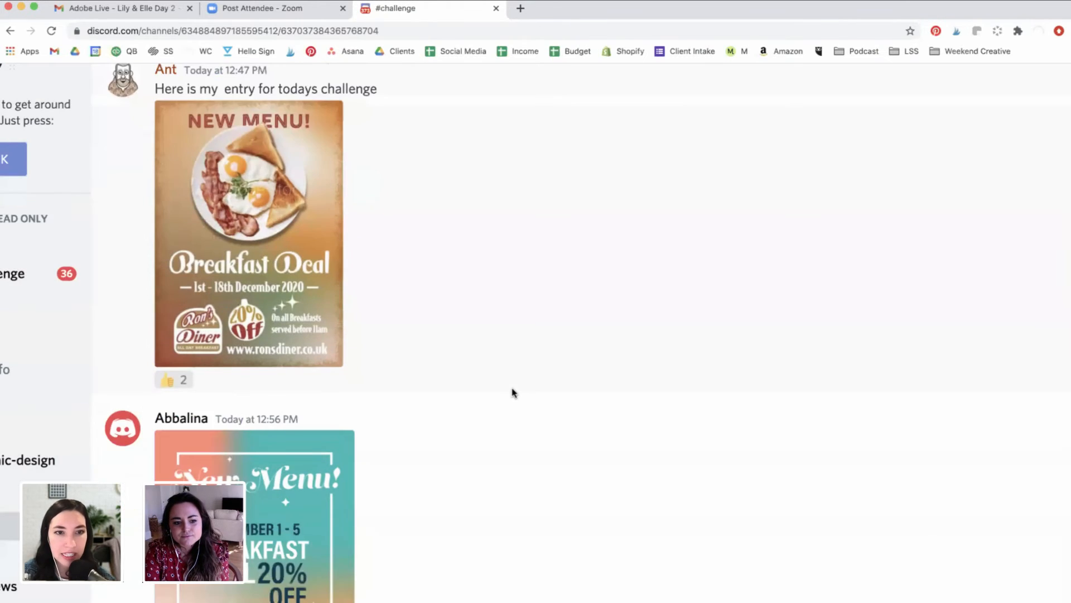
{"action": "scroll", "coordinate": [363, 394], "scroll_direction": "down", "scroll_amount": 5}
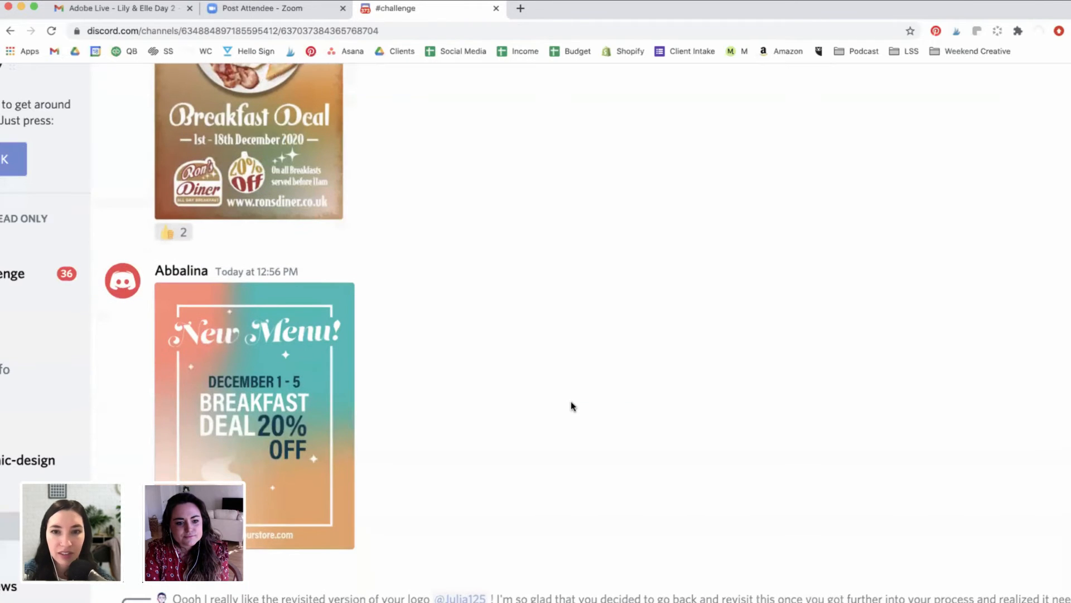
{"action": "scroll", "coordinate": [571, 406], "scroll_direction": "down", "scroll_amount": 3}
{"action": "left_click", "coordinate": [312, 385]}
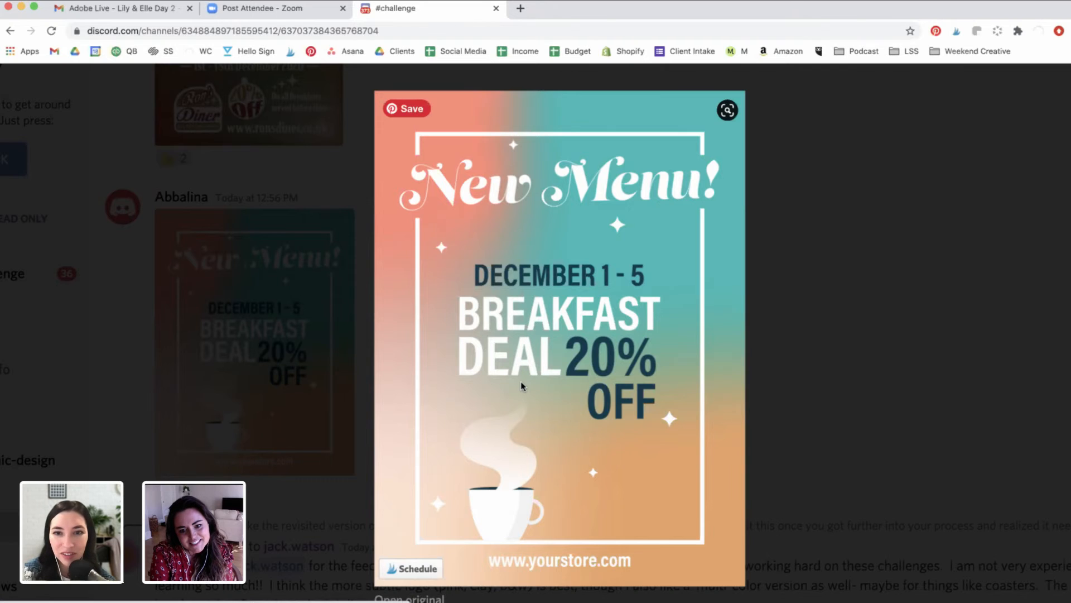
{"action": "left_click", "coordinate": [776, 455]}
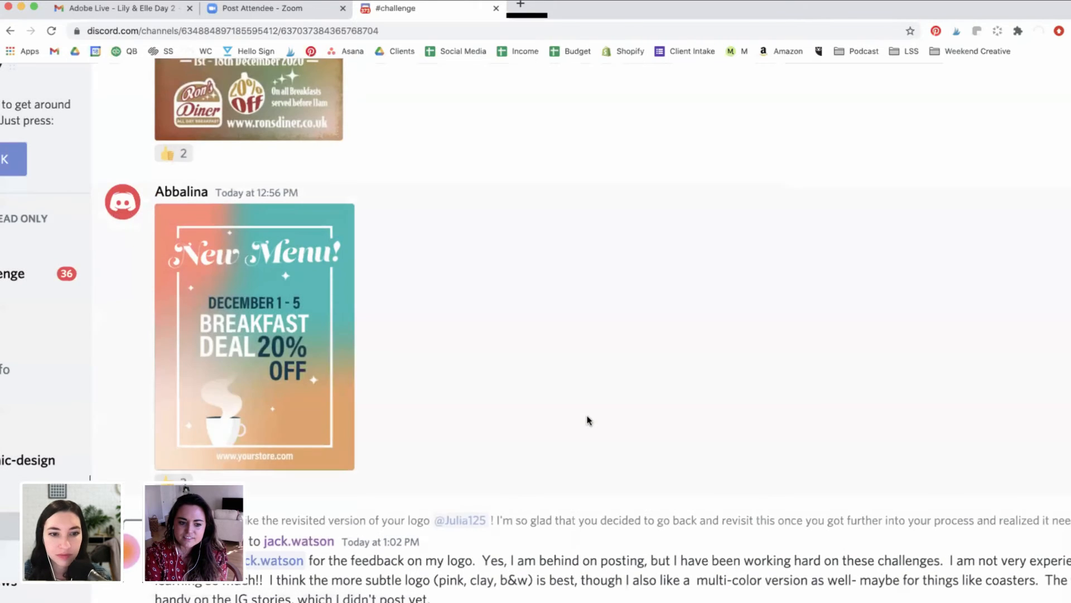
- Examine the Bright Day coaster design sheet and the row of colour variations in the Challenge 2 post
{"action": "scroll", "coordinate": [588, 419], "scroll_direction": "down", "scroll_amount": 8}
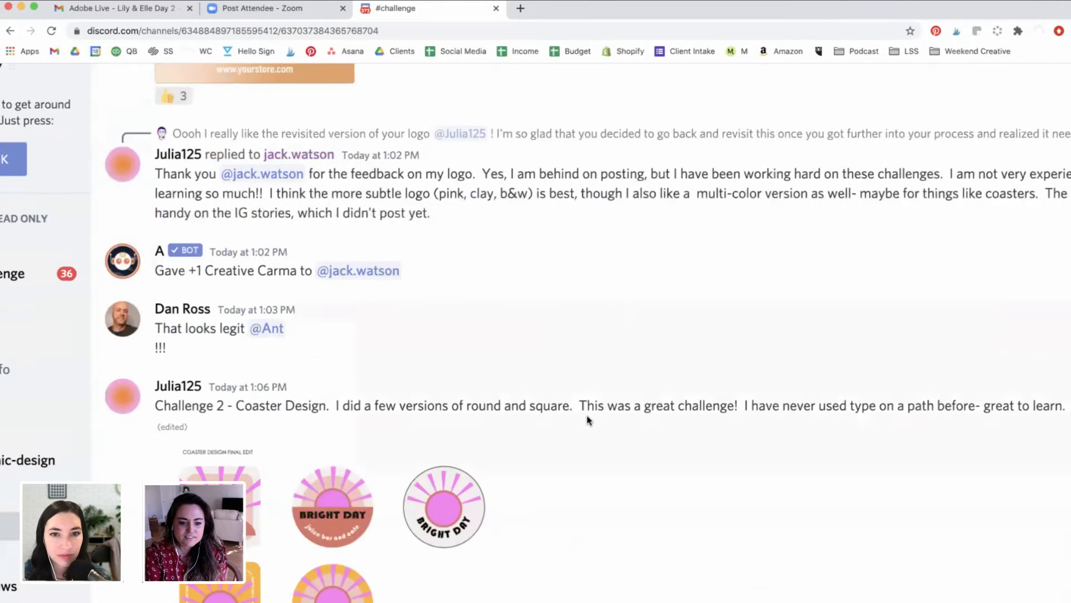
{"action": "scroll", "coordinate": [587, 419], "scroll_direction": "down", "scroll_amount": 3}
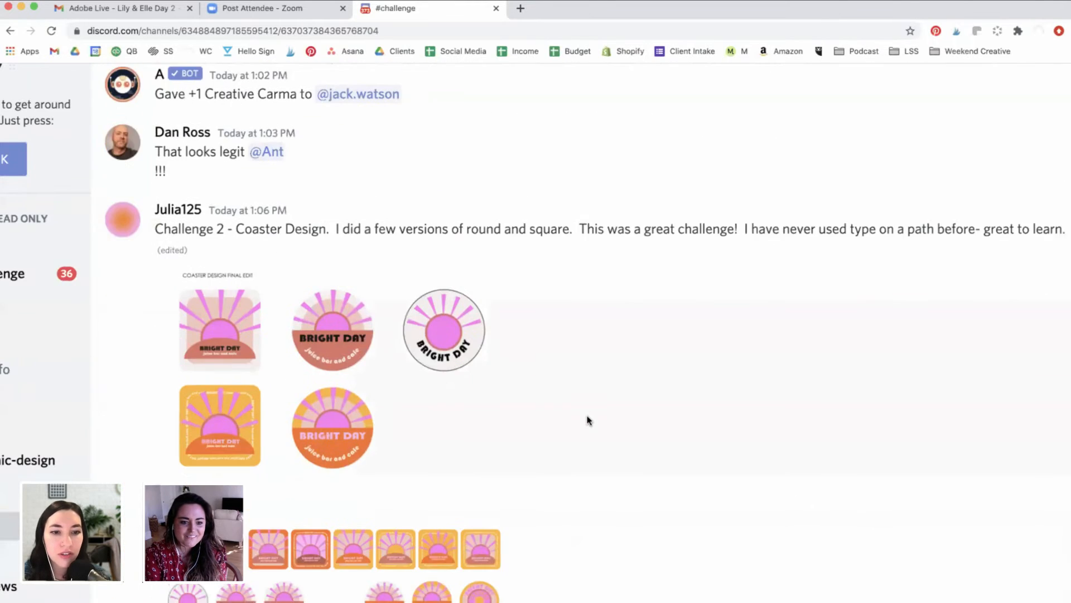
{"action": "scroll", "coordinate": [588, 420], "scroll_direction": "down", "scroll_amount": 5}
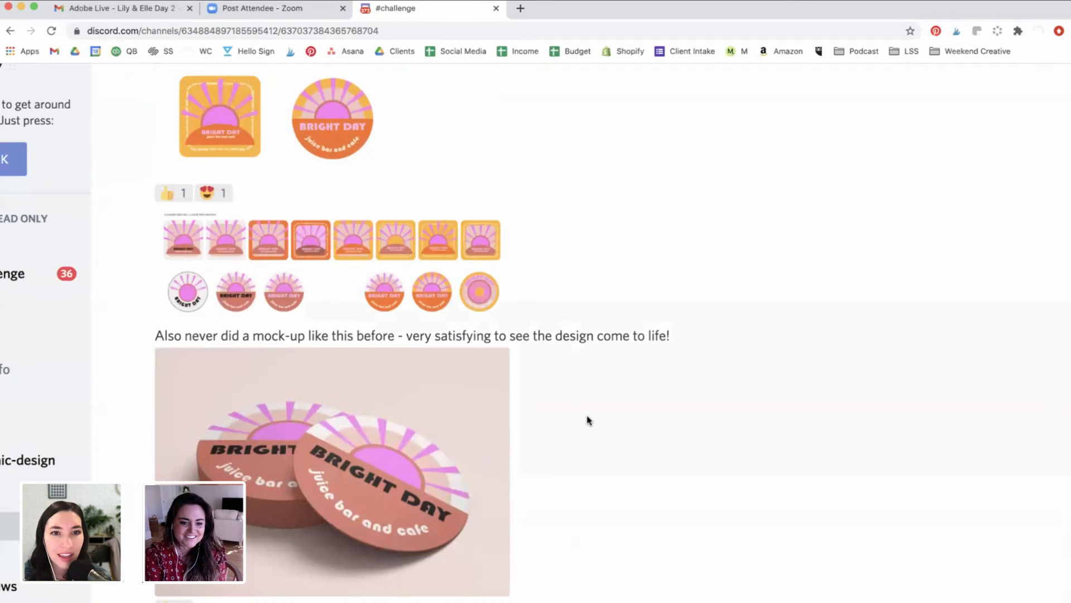
{"action": "scroll", "coordinate": [588, 419], "scroll_direction": "up", "scroll_amount": 2}
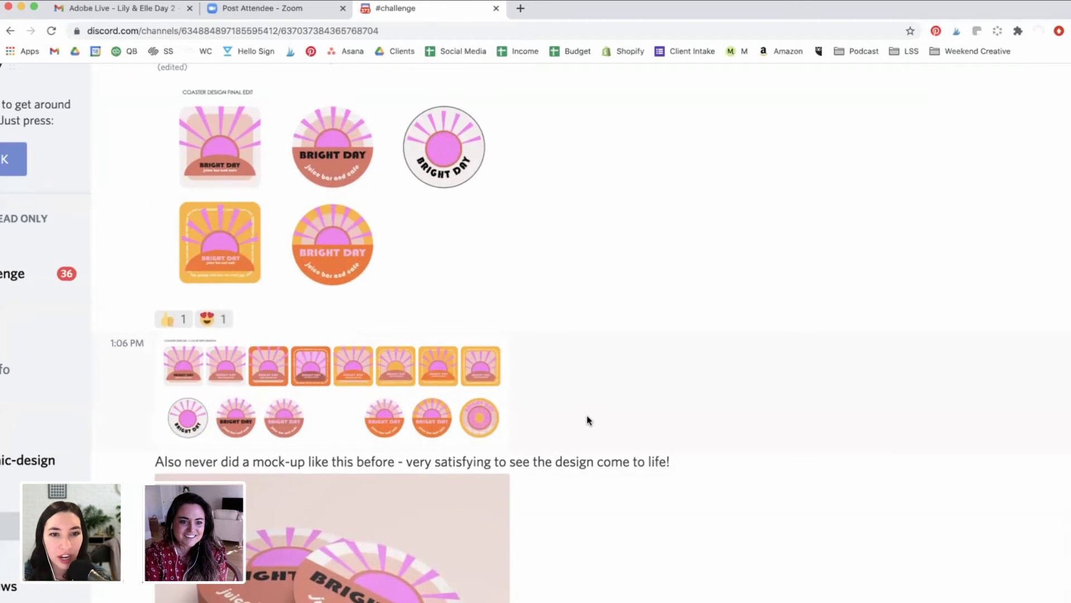
{"action": "scroll", "coordinate": [588, 420], "scroll_direction": "down", "scroll_amount": 2}
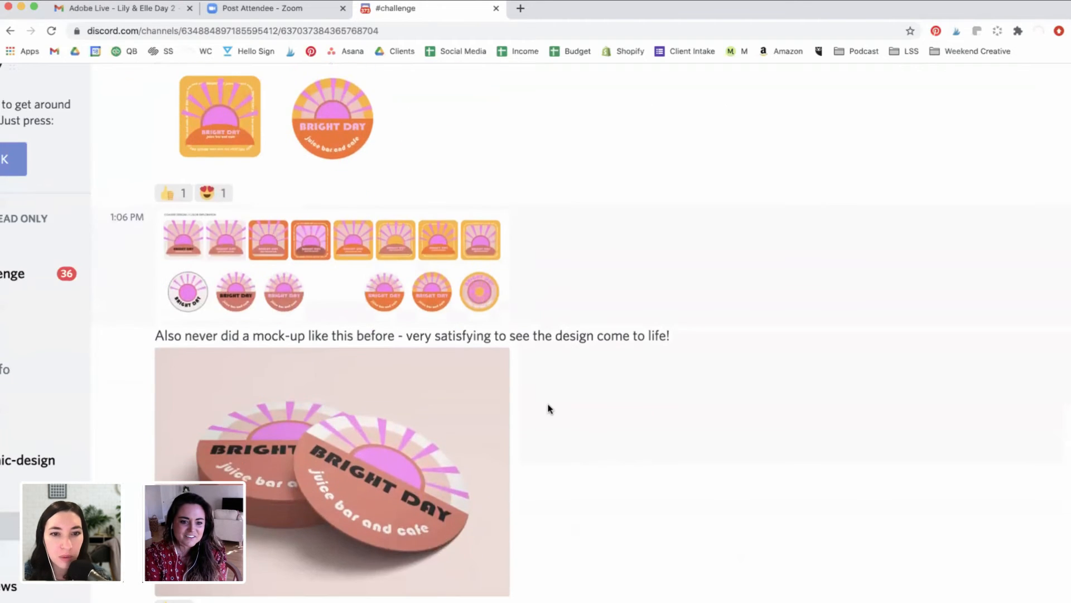
- Compare the two Bright Day coaster mock-ups, view the orange one enlarged and close the preview
{"action": "scroll", "coordinate": [399, 435], "scroll_direction": "down", "scroll_amount": 1}
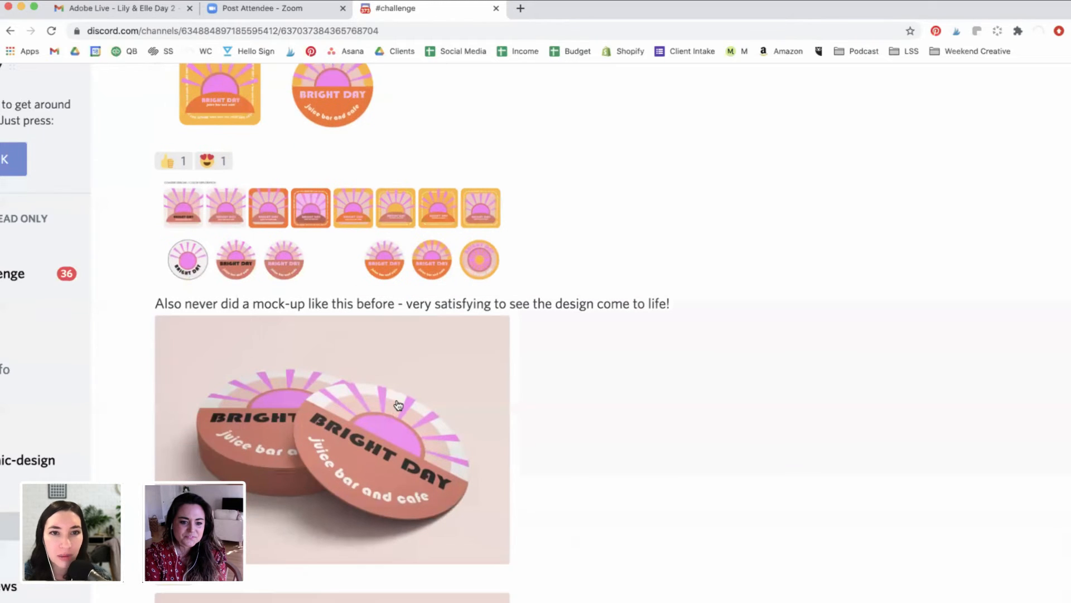
{"action": "scroll", "coordinate": [398, 404], "scroll_direction": "down", "scroll_amount": 1}
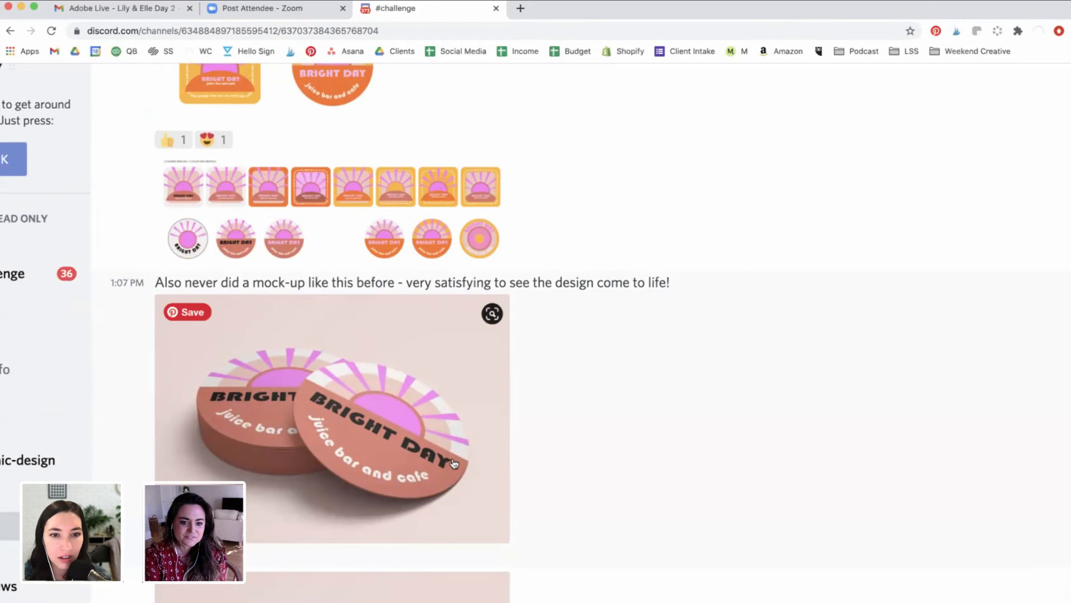
{"action": "scroll", "coordinate": [517, 412], "scroll_direction": "up", "scroll_amount": 4}
{"action": "scroll", "coordinate": [524, 285], "scroll_direction": "down", "scroll_amount": 5}
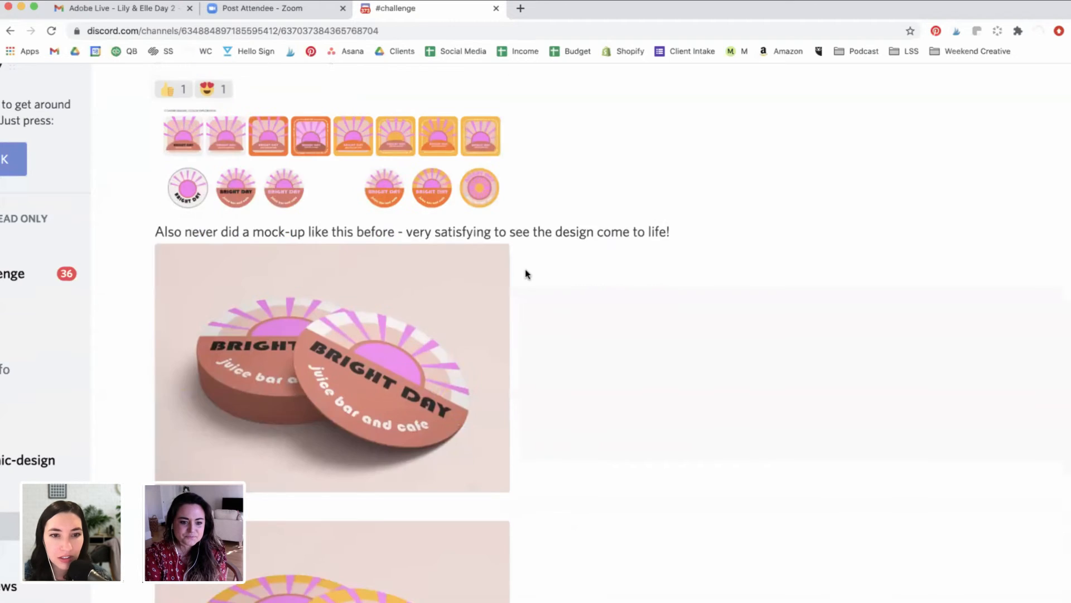
{"action": "scroll", "coordinate": [326, 345], "scroll_direction": "down", "scroll_amount": 4}
{"action": "scroll", "coordinate": [311, 378], "scroll_direction": "up", "scroll_amount": 2}
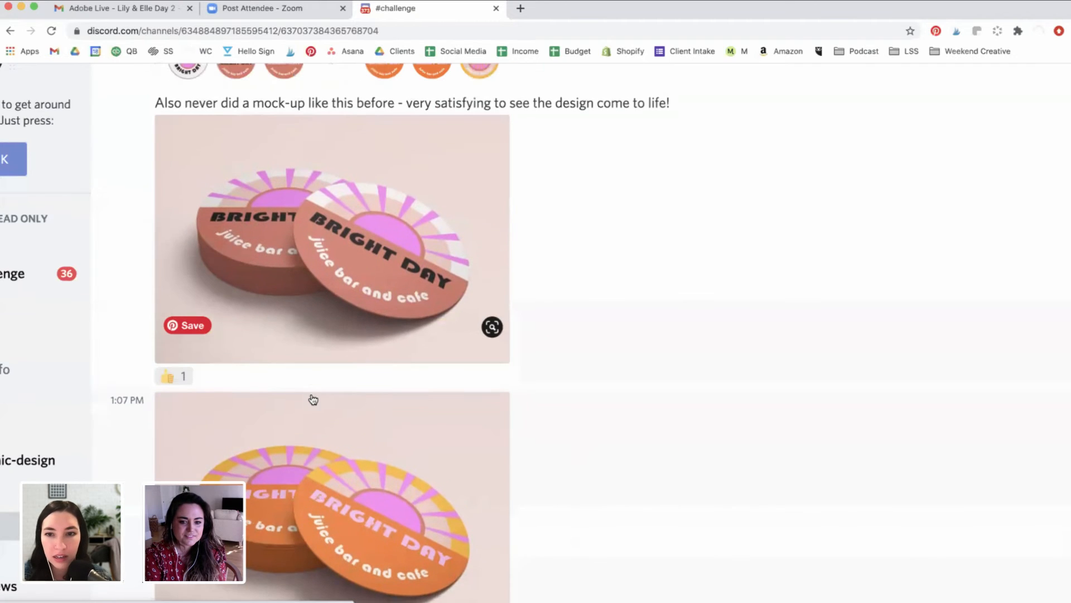
{"action": "scroll", "coordinate": [311, 411], "scroll_direction": "down", "scroll_amount": 2}
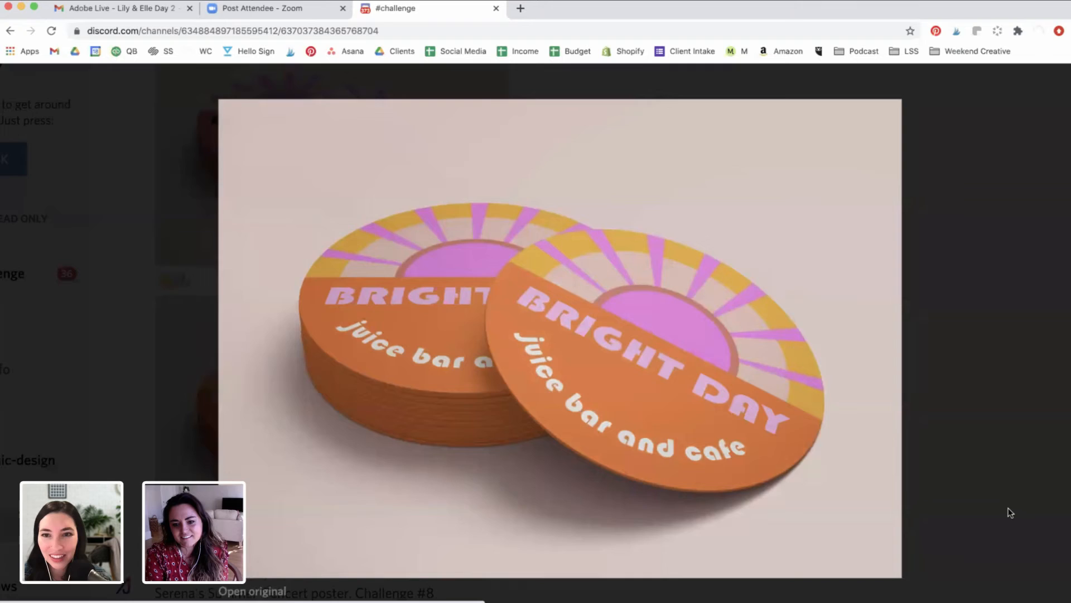
{"action": "left_click", "coordinate": [1010, 512]}
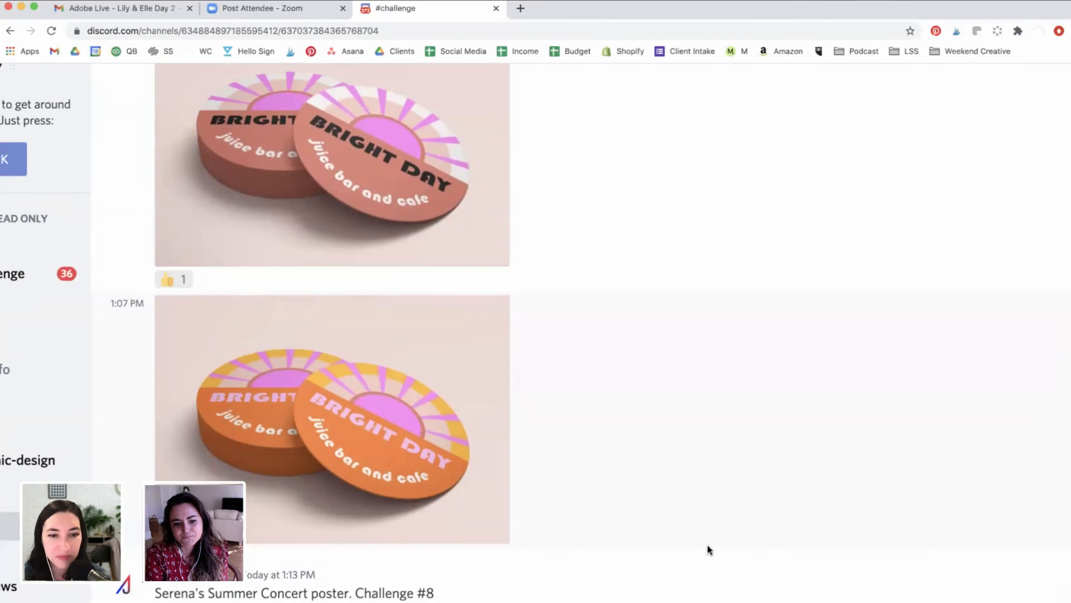
- View the Challenge #8 summer concert poster enlarged, examine its text and close the preview
{"action": "scroll", "coordinate": [709, 549], "scroll_direction": "down", "scroll_amount": 5}
{"action": "scroll", "coordinate": [387, 491], "scroll_direction": "down", "scroll_amount": 3}
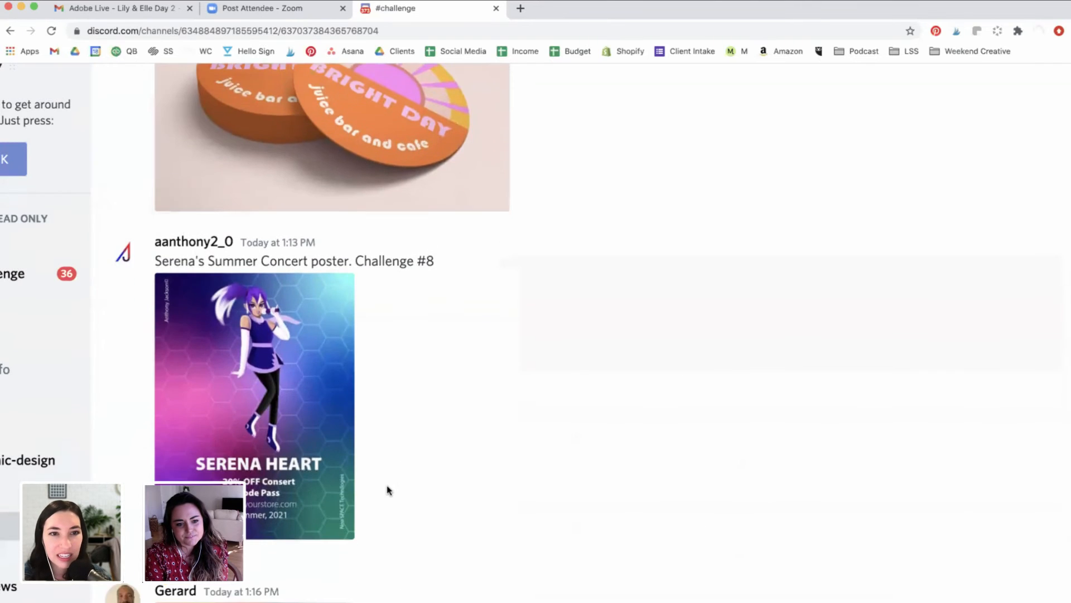
{"action": "scroll", "coordinate": [562, 345], "scroll_direction": "up", "scroll_amount": 2}
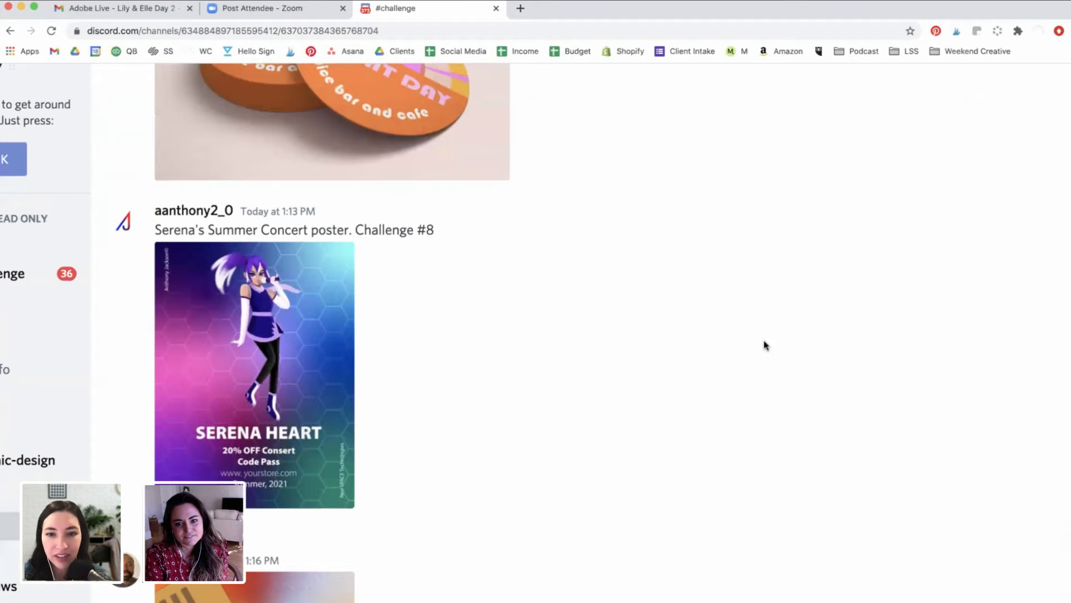
{"action": "left_click", "coordinate": [254, 374]}
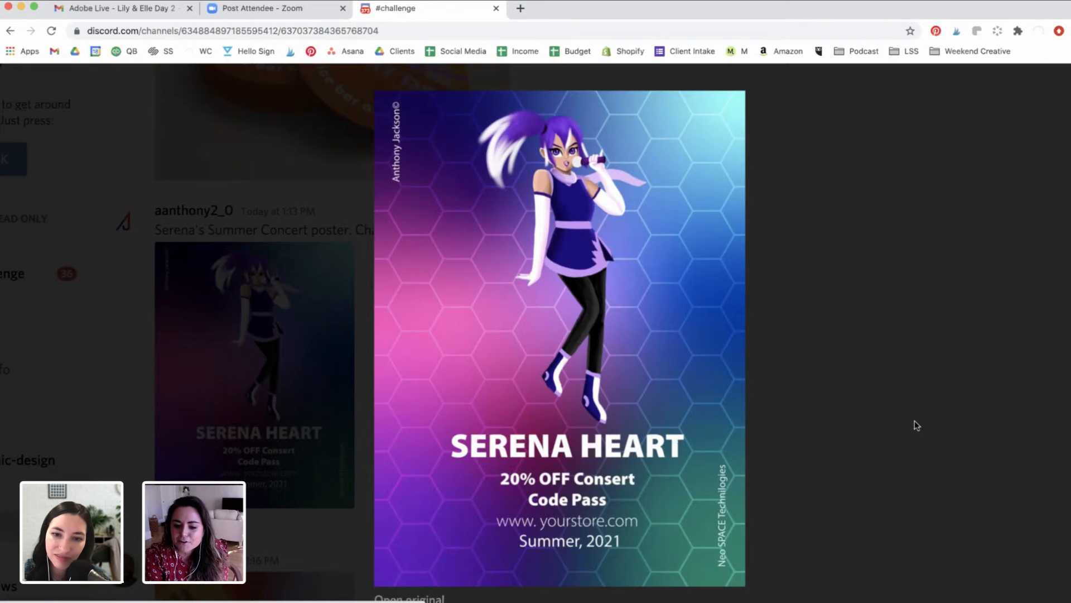
{"action": "mouse_move", "coordinate": [653, 499]}
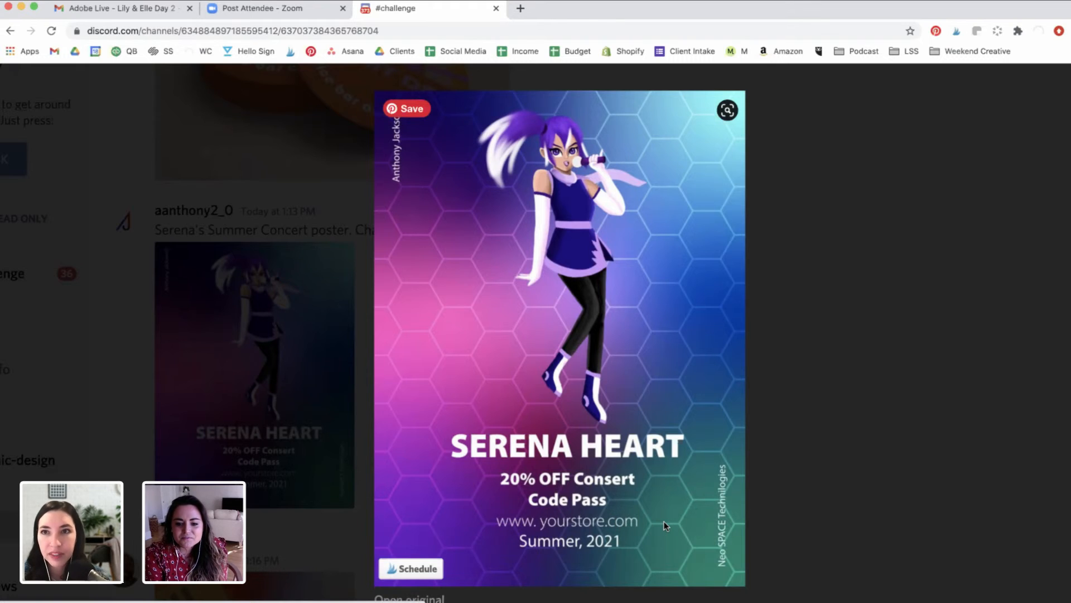
{"action": "left_click", "coordinate": [846, 475]}
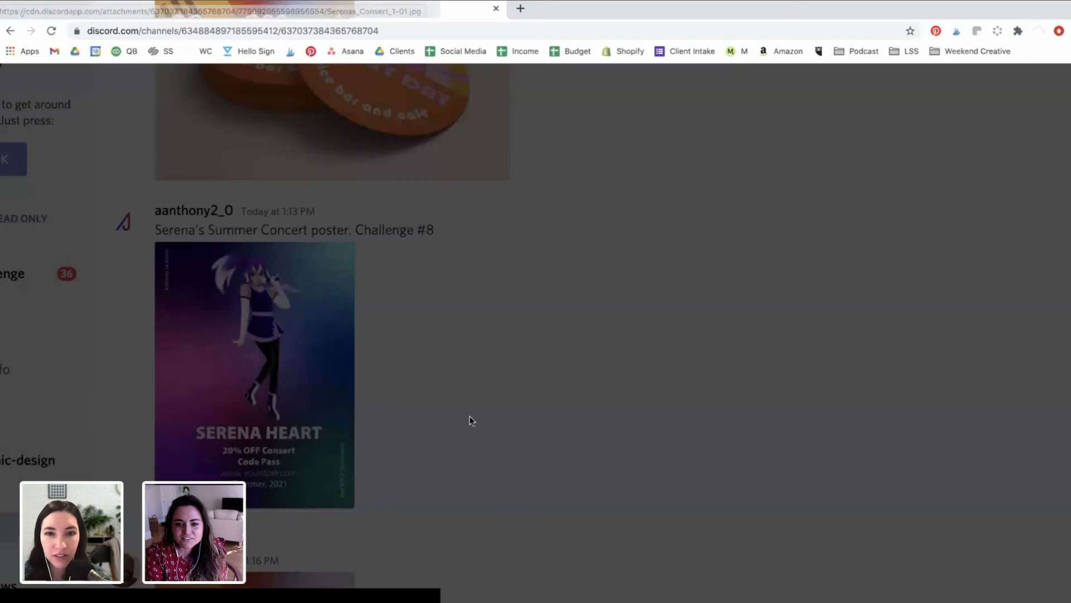
{"action": "scroll", "coordinate": [468, 416], "scroll_direction": "down", "scroll_amount": 4}
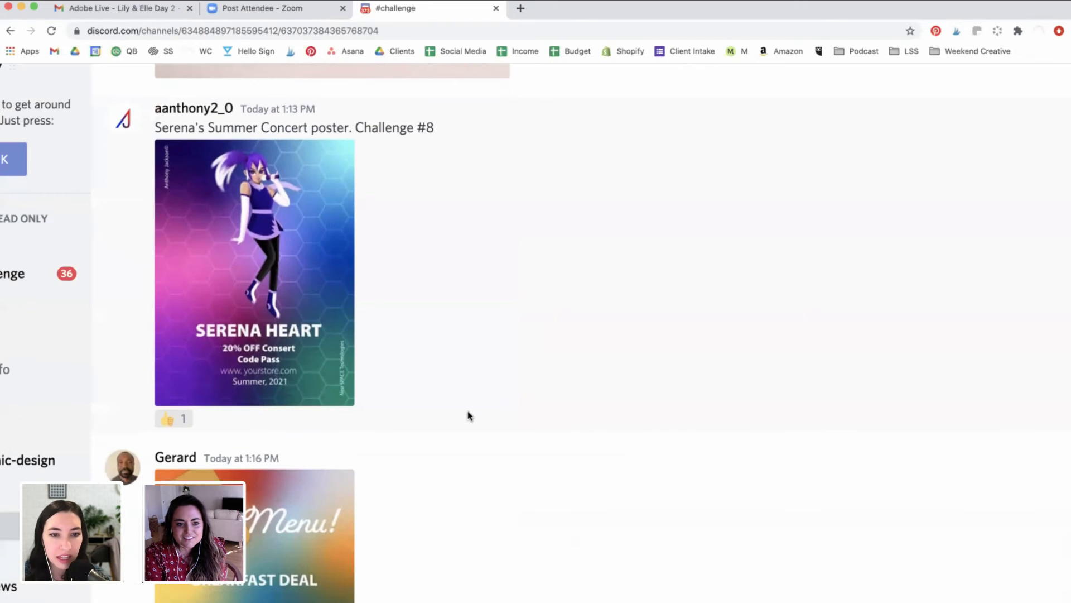
{"action": "scroll", "coordinate": [281, 376], "scroll_direction": "down", "scroll_amount": 2}
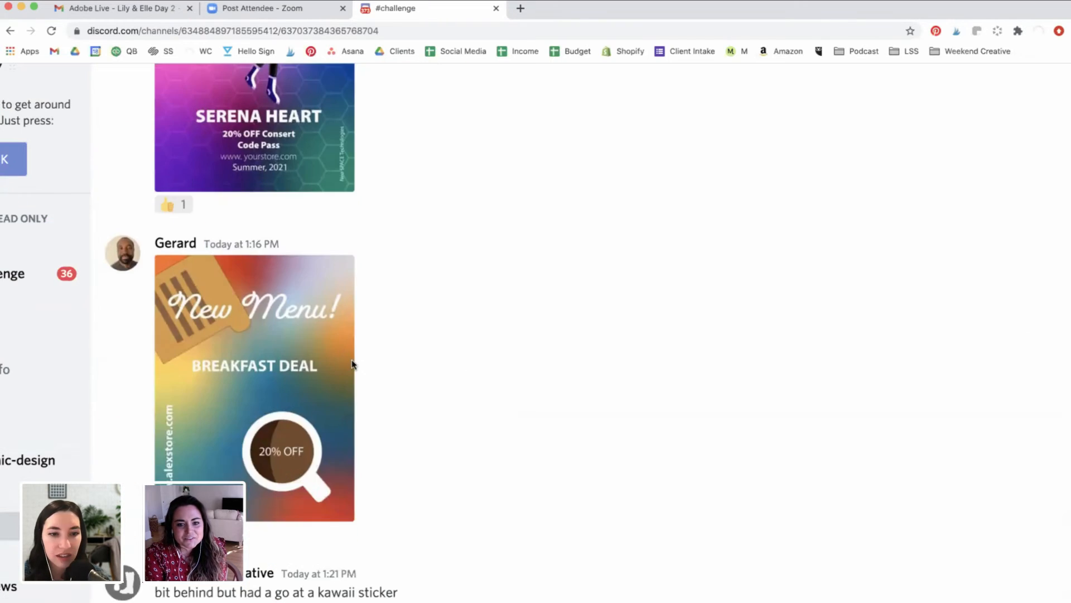
{"action": "left_click", "coordinate": [274, 376]}
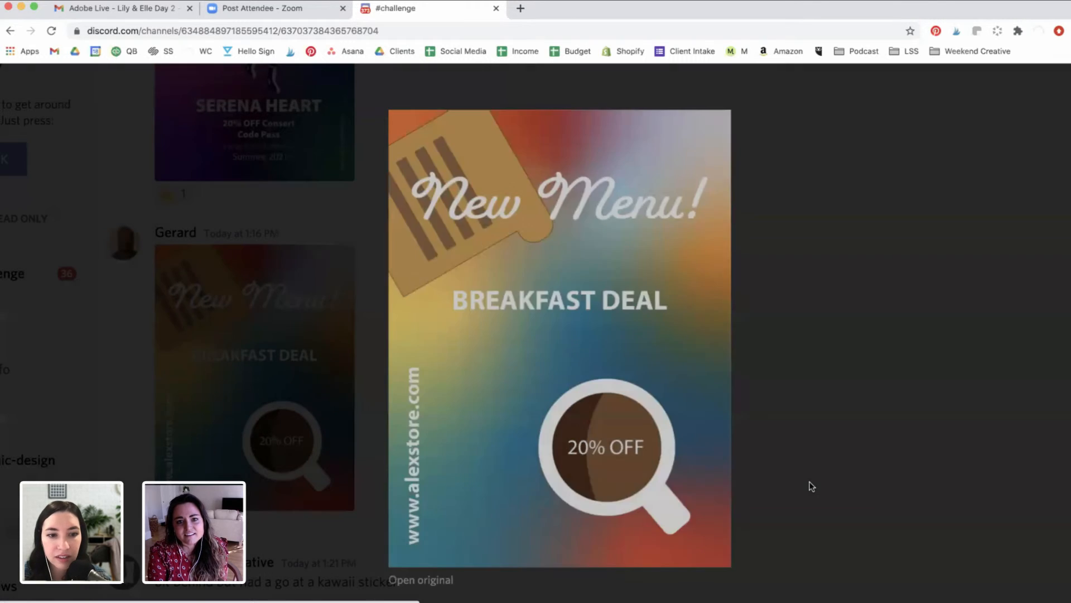
- Close the breakfast deal poster, view the kawaii coffee sticker enlarged and close its preview
{"action": "left_click", "coordinate": [808, 486]}
{"action": "scroll", "coordinate": [719, 479], "scroll_direction": "down", "scroll_amount": 5}
{"action": "scroll", "coordinate": [714, 479], "scroll_direction": "down", "scroll_amount": 1}
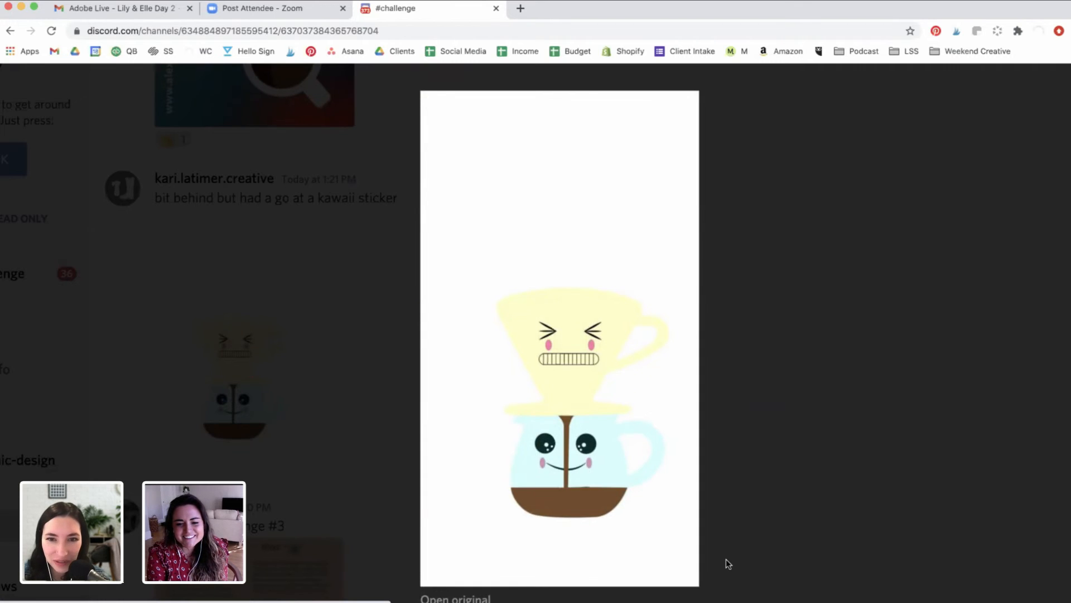
{"action": "left_click", "coordinate": [734, 507]}
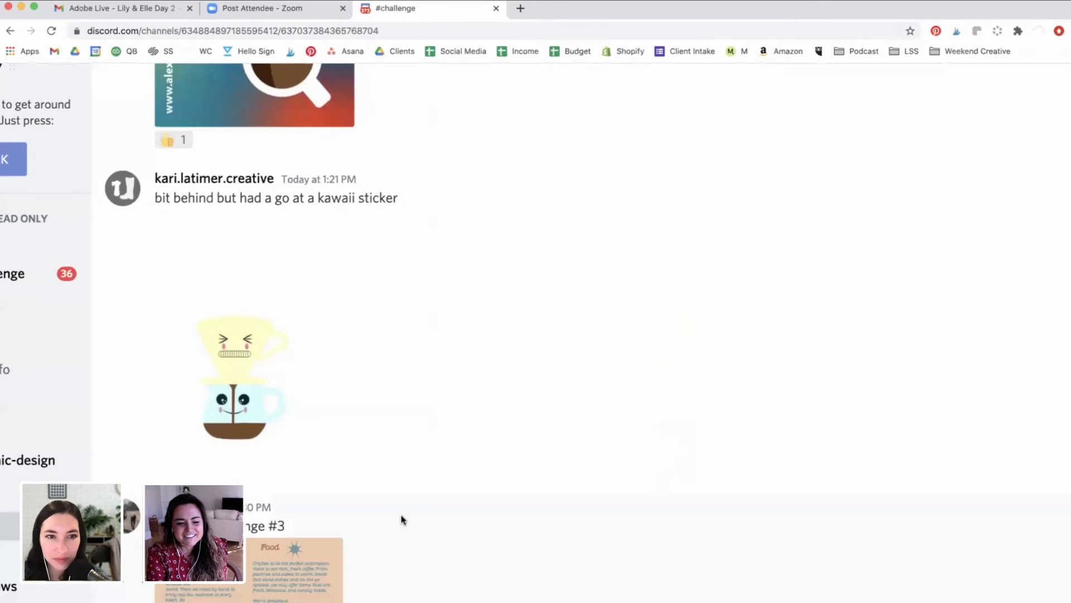
- Look through the updated challenge #3 post, read the Coffee Shop menu page enlarged and close the preview
{"action": "scroll", "coordinate": [402, 519], "scroll_direction": "down", "scroll_amount": 7}
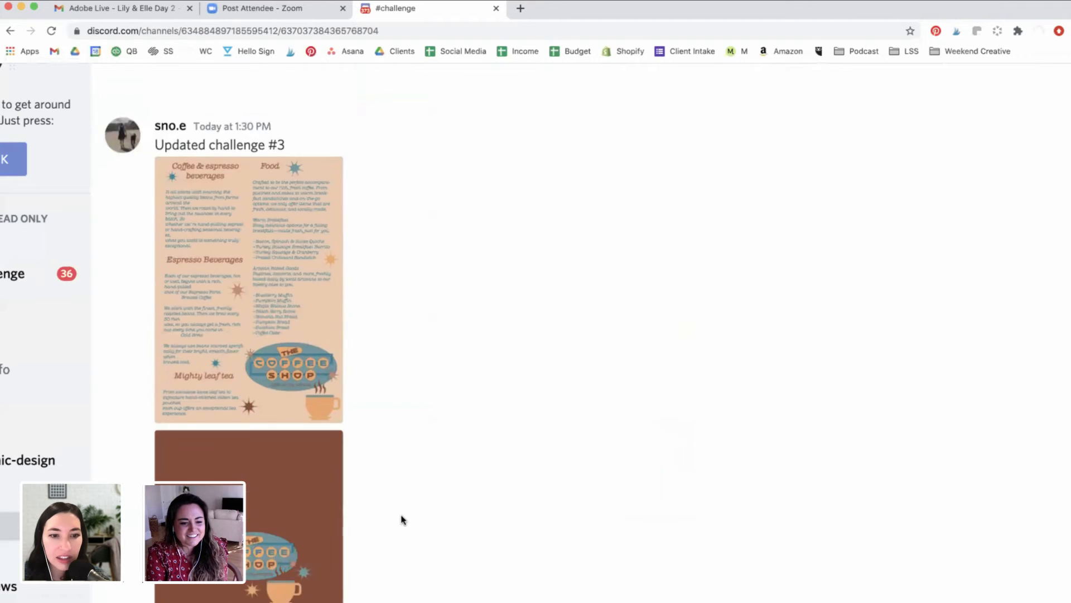
{"action": "scroll", "coordinate": [401, 519], "scroll_direction": "down", "scroll_amount": 6}
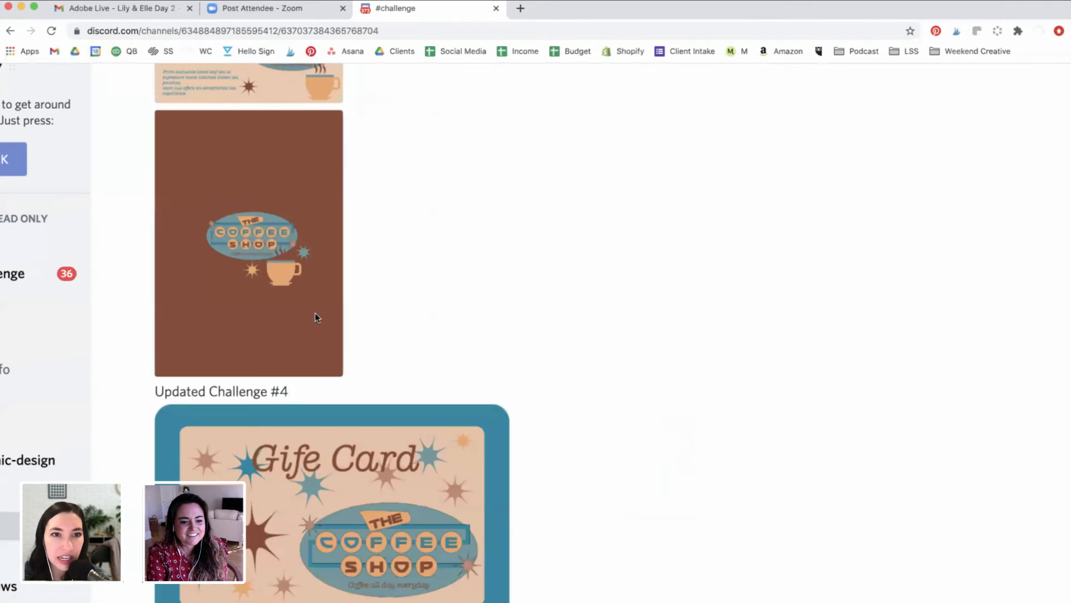
{"action": "scroll", "coordinate": [315, 318], "scroll_direction": "down", "scroll_amount": 2}
{"action": "scroll", "coordinate": [266, 353], "scroll_direction": "up", "scroll_amount": 8}
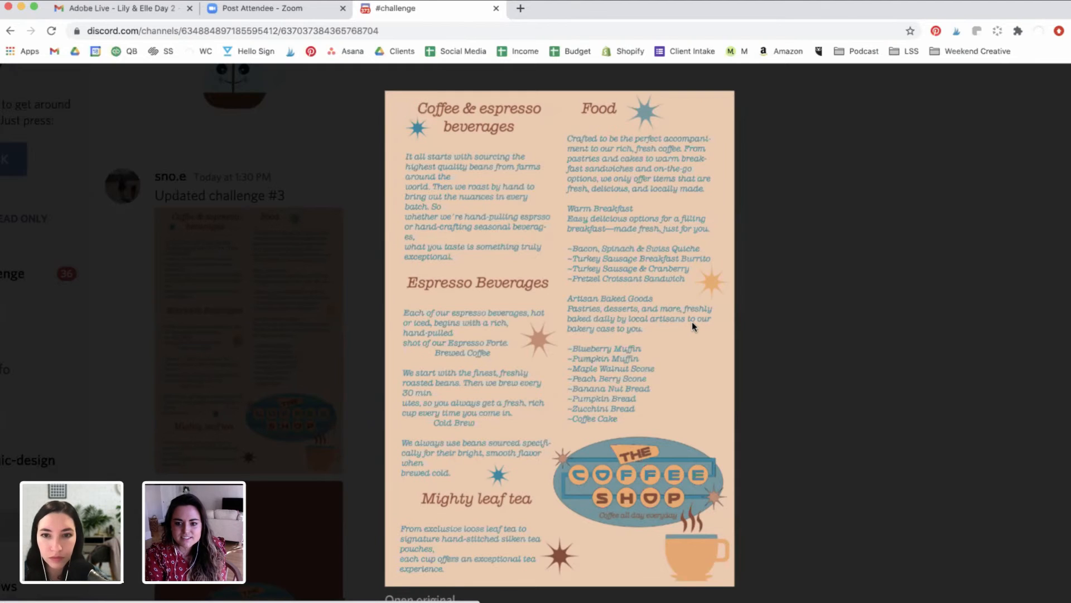
{"action": "left_click", "coordinate": [777, 395]}
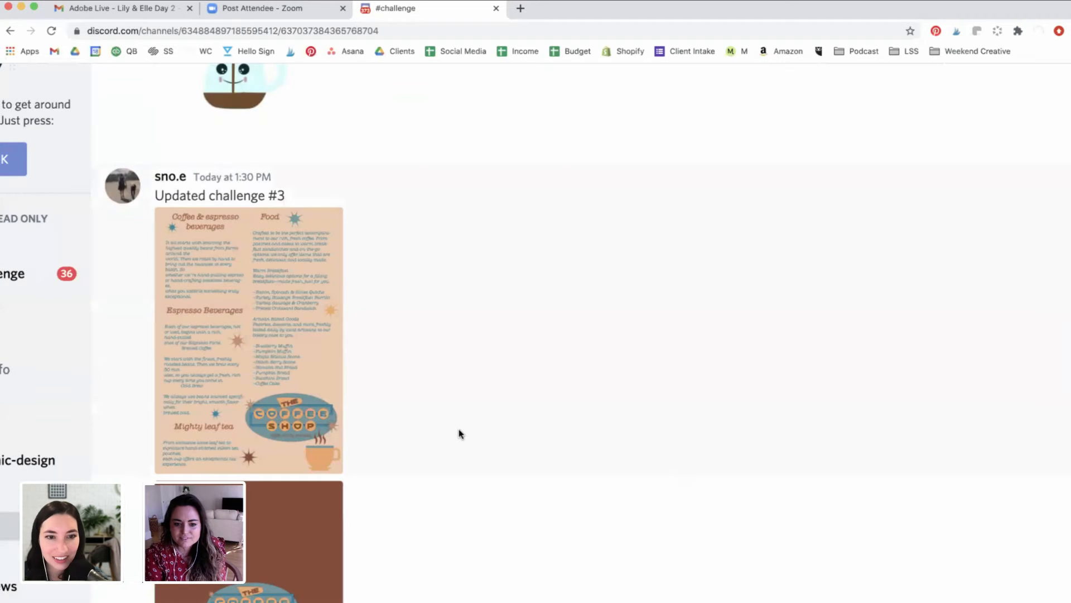
- View the brown Coffee Shop menu cover enlarged, check the logo and cup placement, and close the preview
{"action": "scroll", "coordinate": [459, 432], "scroll_direction": "down", "scroll_amount": 1}
{"action": "scroll", "coordinate": [459, 434], "scroll_direction": "down", "scroll_amount": 4}
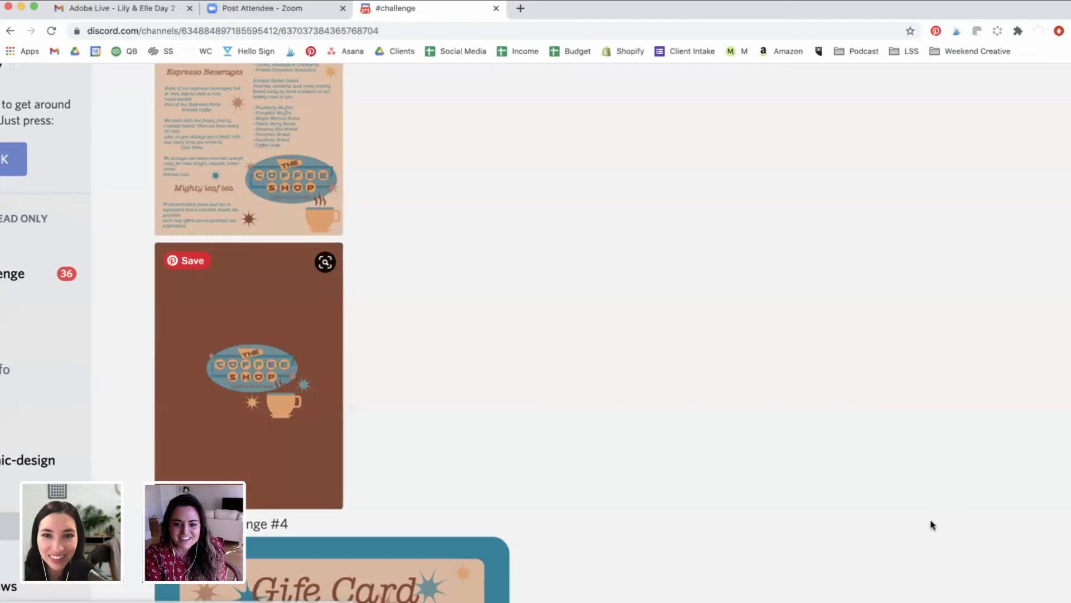
{"action": "left_click", "coordinate": [262, 390]}
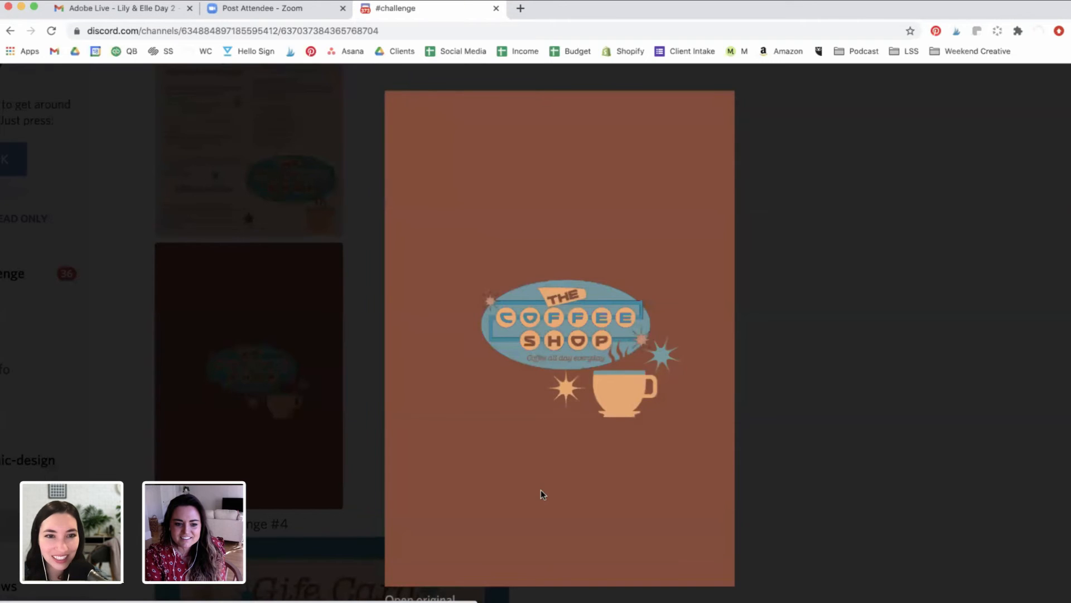
{"action": "left_click", "coordinate": [313, 446]}
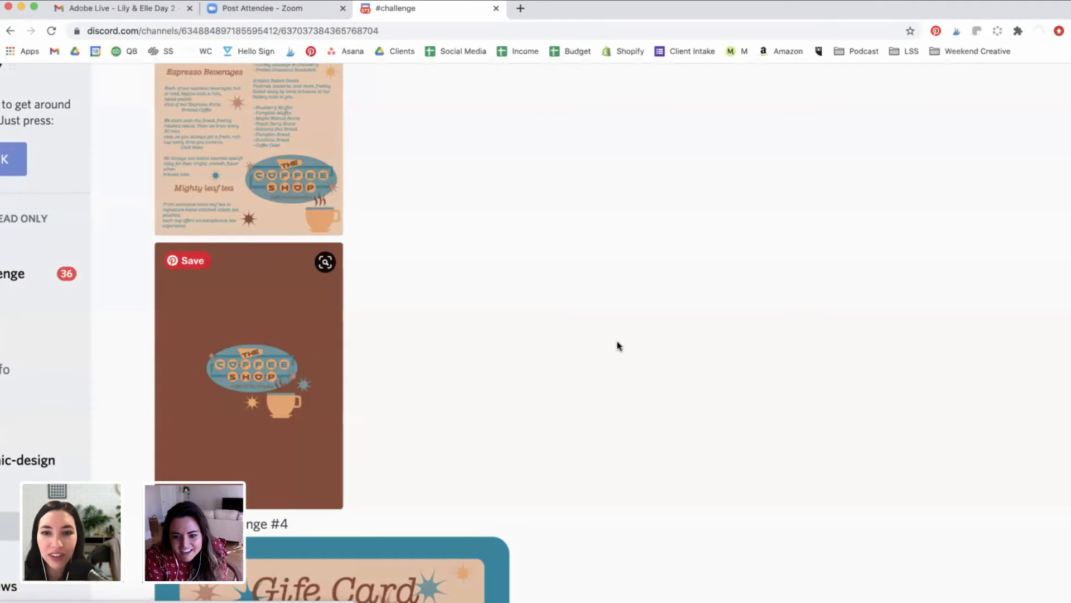
{"action": "left_click", "coordinate": [251, 377]}
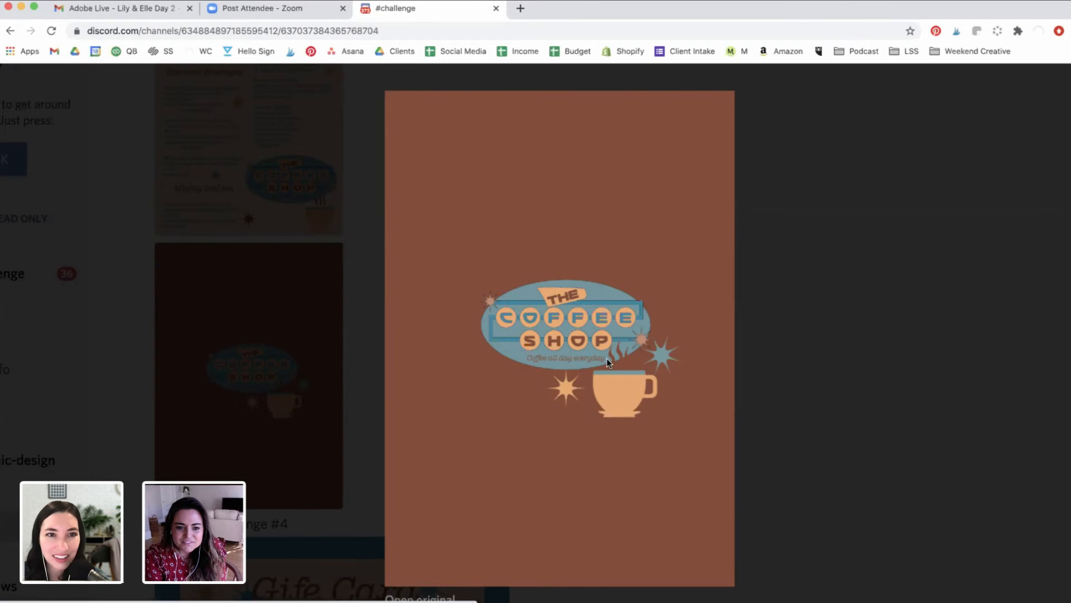
{"action": "key", "text": "Escape"}
- Compare the two updated Challenge #4 gift cards, view the beige one with the logo enlarged and close the preview
{"action": "scroll", "coordinate": [617, 371], "scroll_direction": "down", "scroll_amount": 6}
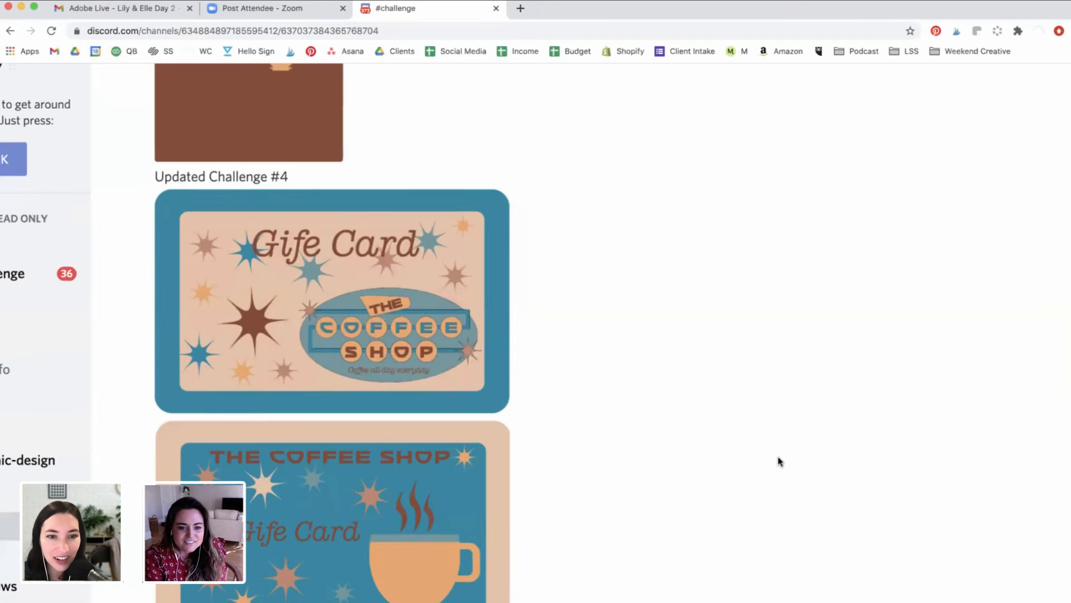
{"action": "scroll", "coordinate": [598, 471], "scroll_direction": "down", "scroll_amount": 2}
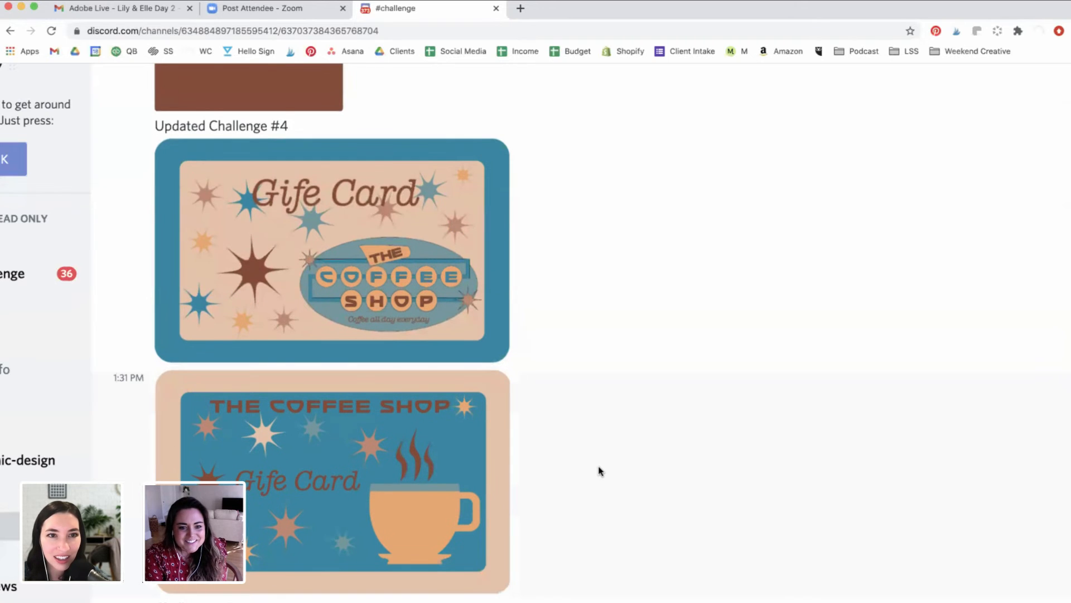
{"action": "scroll", "coordinate": [600, 471], "scroll_direction": "down", "scroll_amount": 1}
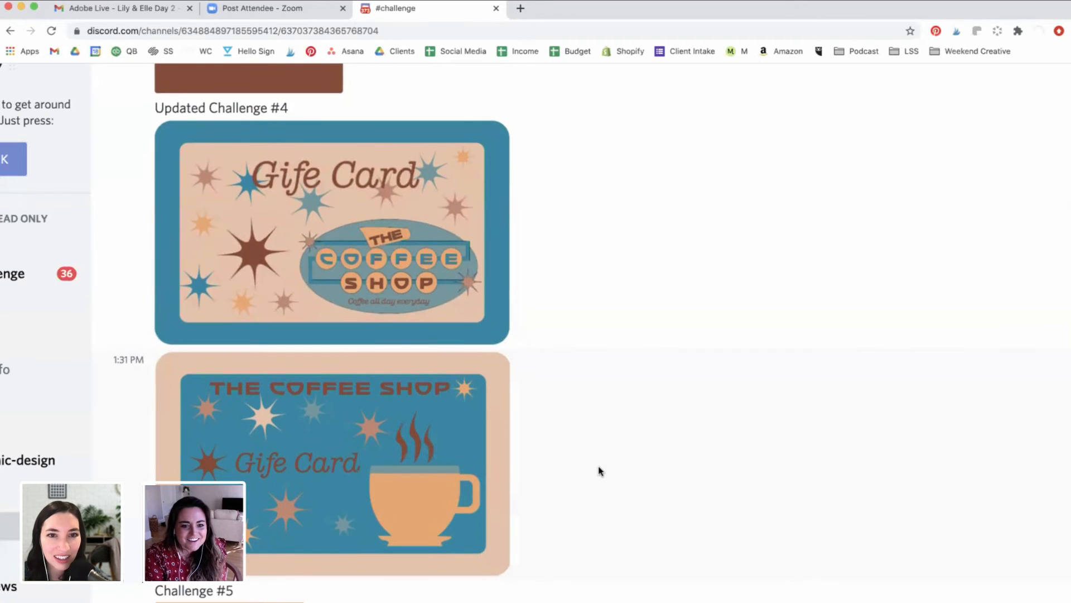
{"action": "left_click", "coordinate": [405, 282]}
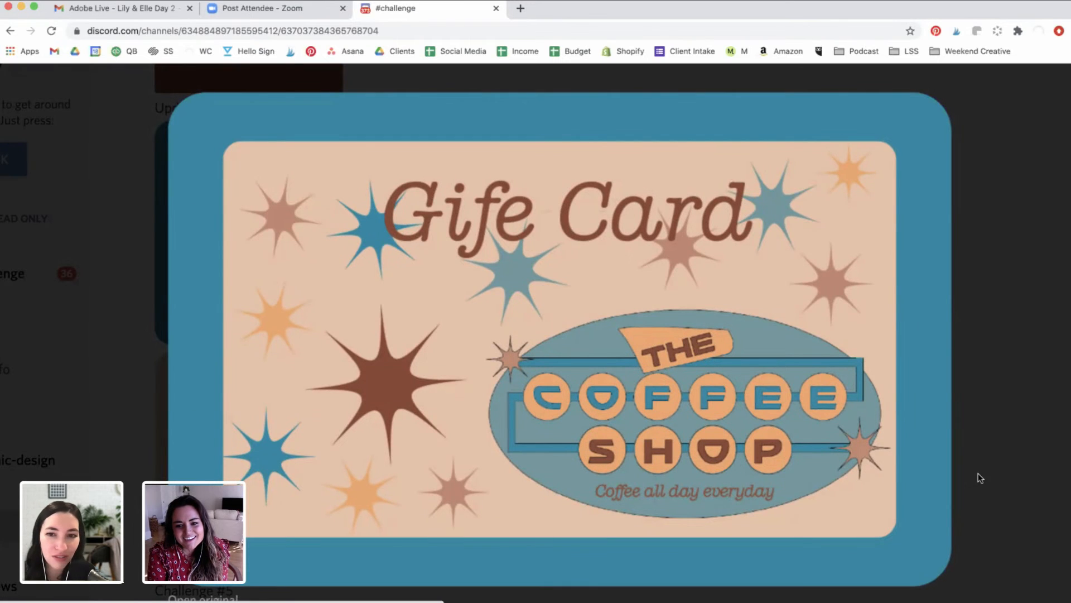
{"action": "left_click", "coordinate": [1013, 483]}
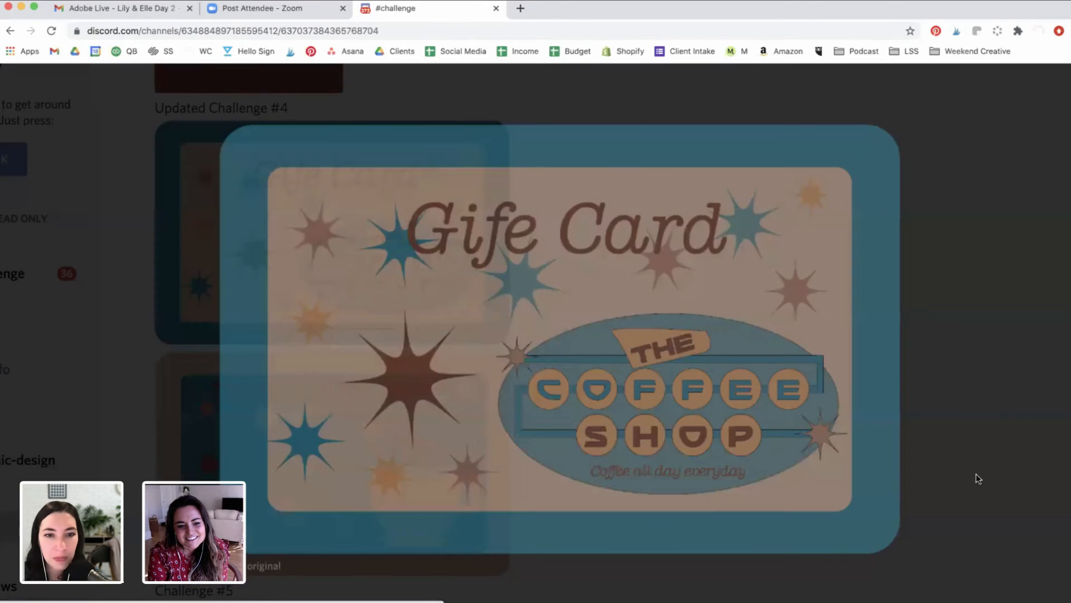
- View the Challenge #5 "Oh look its coffee o'clock!" cupcake story enlarged and close the preview
{"action": "scroll", "coordinate": [677, 486], "scroll_direction": "down", "scroll_amount": 5}
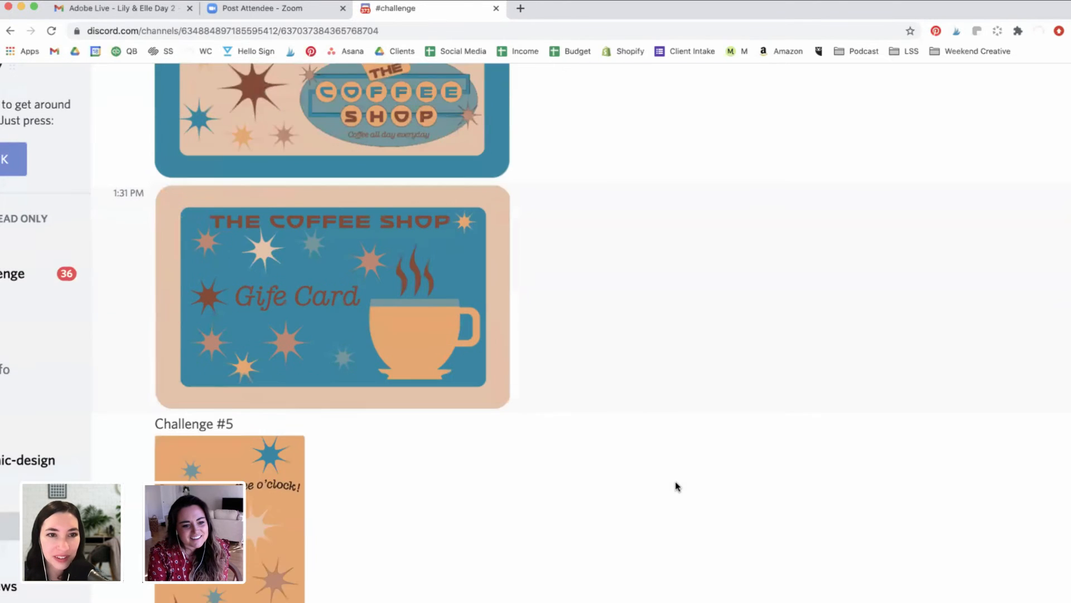
{"action": "scroll", "coordinate": [676, 485], "scroll_direction": "down", "scroll_amount": 4}
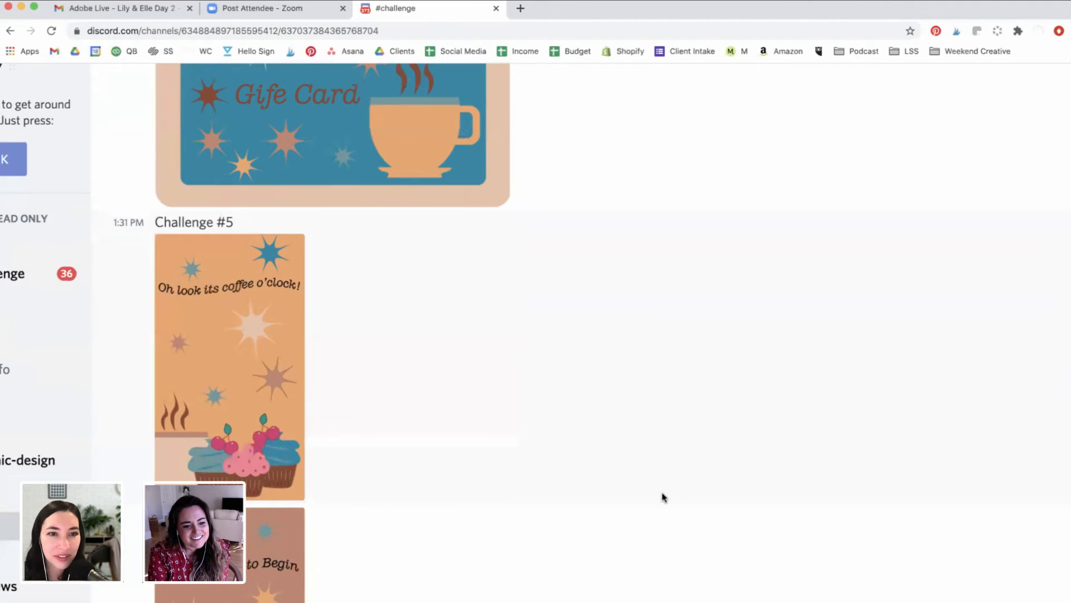
{"action": "scroll", "coordinate": [329, 501], "scroll_direction": "down", "scroll_amount": 3}
{"action": "scroll", "coordinate": [329, 501], "scroll_direction": "up", "scroll_amount": 3}
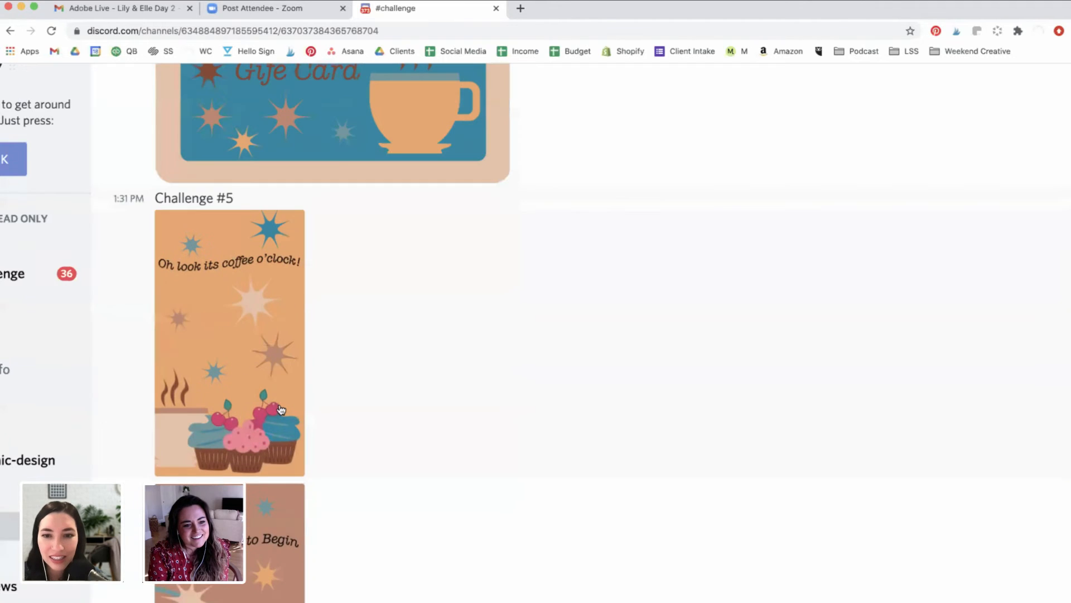
{"action": "left_click", "coordinate": [251, 380]}
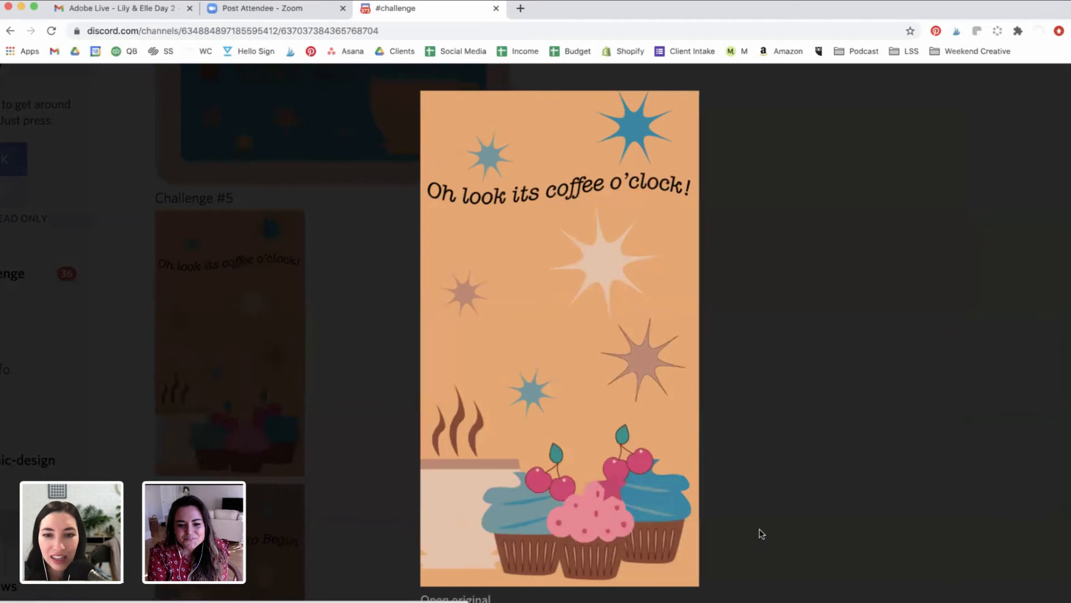
{"action": "left_click", "coordinate": [416, 501]}
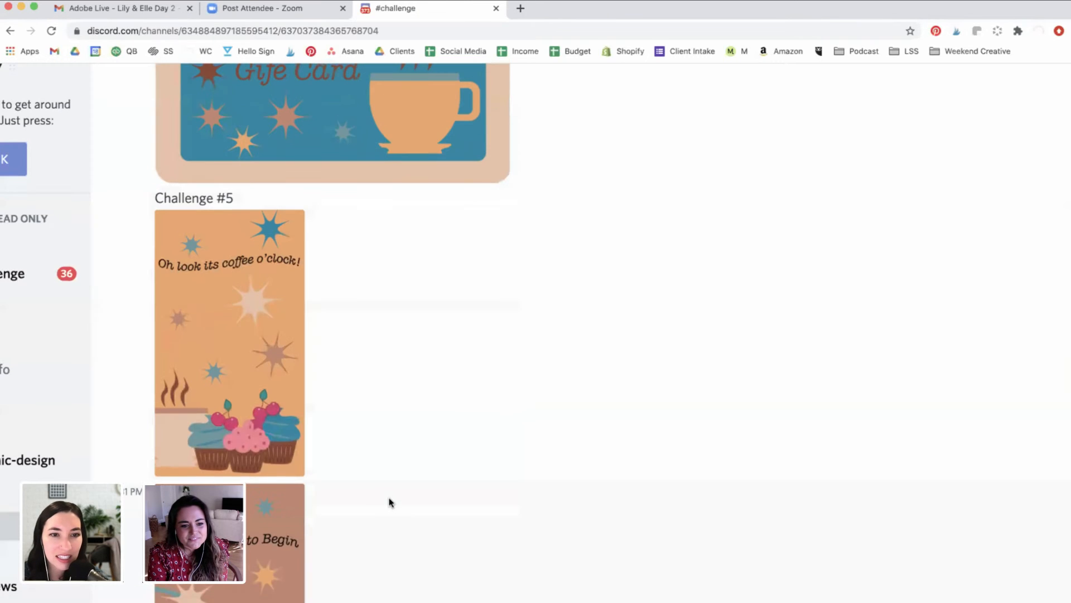
- View the "Insert Coffee to Begin" and "Life Happens Coffee Helps" stories enlarged in turn, closing each preview
{"action": "scroll", "coordinate": [279, 449], "scroll_direction": "down", "scroll_amount": 5}
{"action": "left_click", "coordinate": [279, 452]}
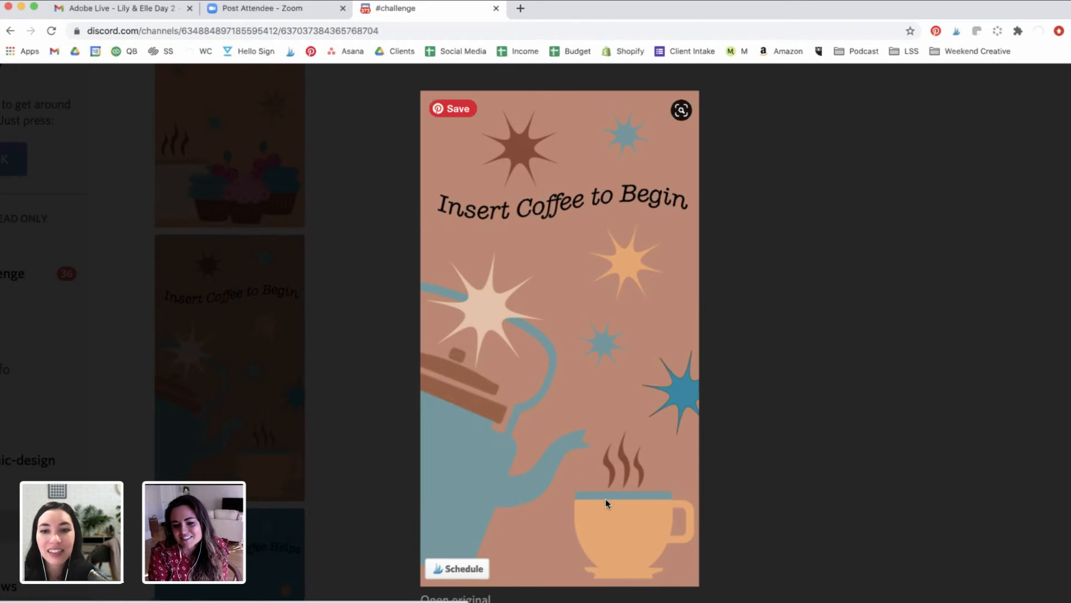
{"action": "left_click", "coordinate": [736, 435]}
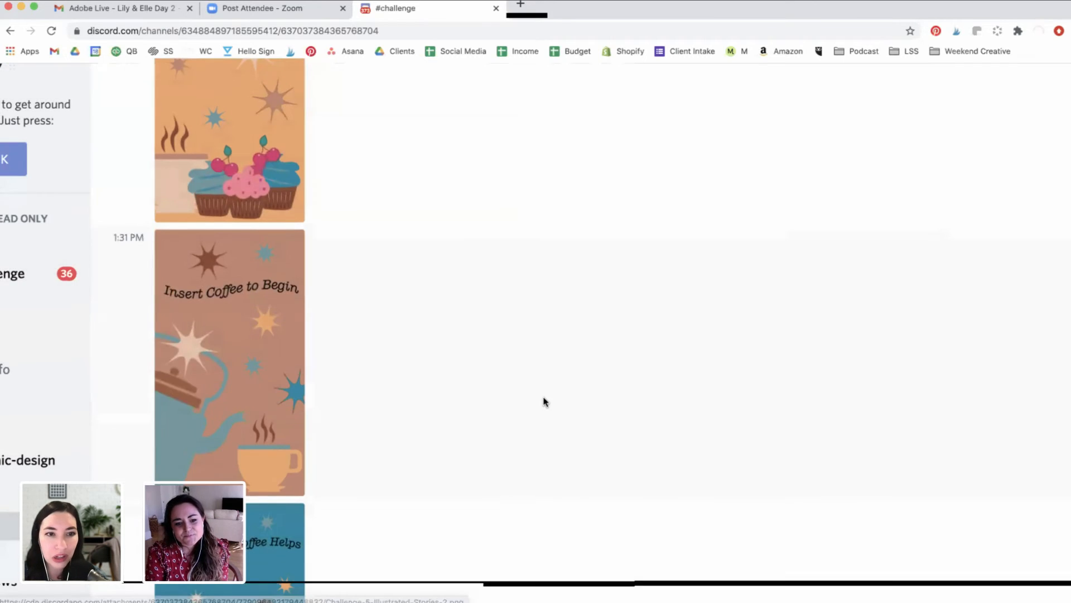
{"action": "scroll", "coordinate": [528, 495], "scroll_direction": "down", "scroll_amount": 5}
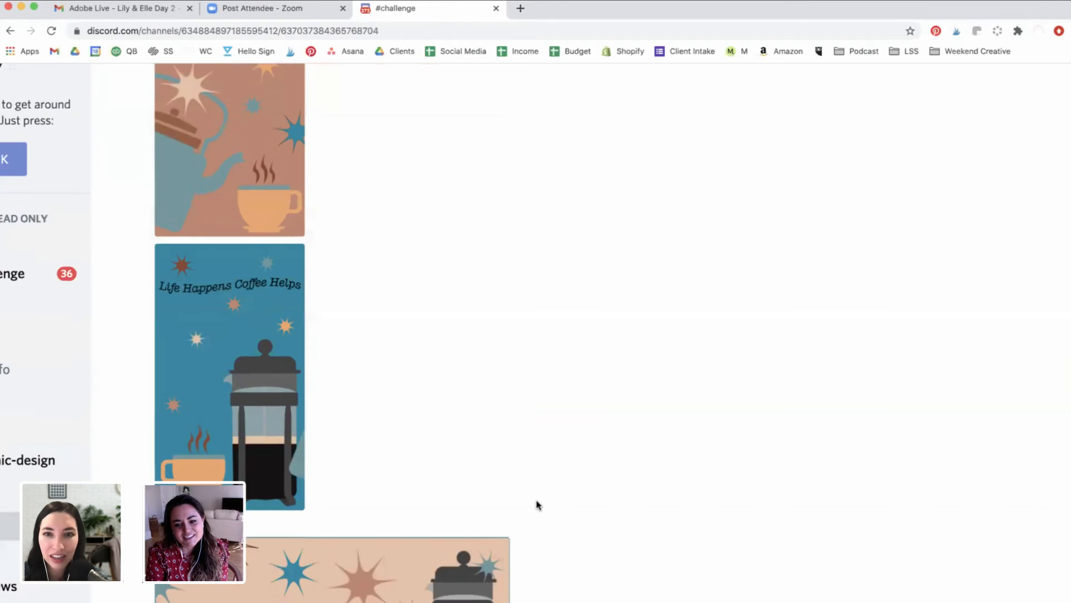
{"action": "left_click", "coordinate": [230, 363]}
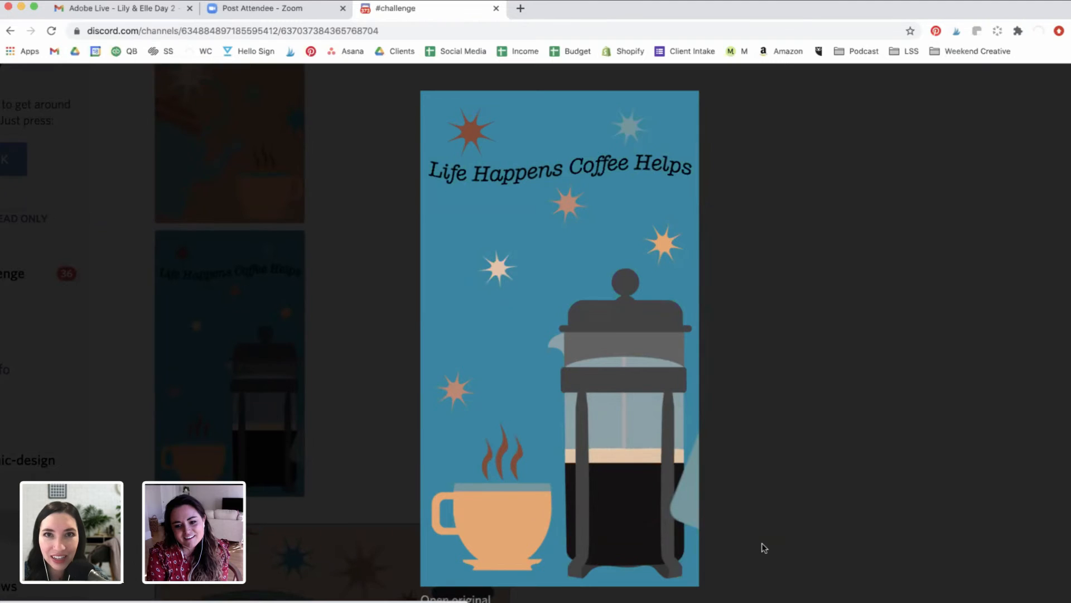
{"action": "left_click", "coordinate": [752, 541]}
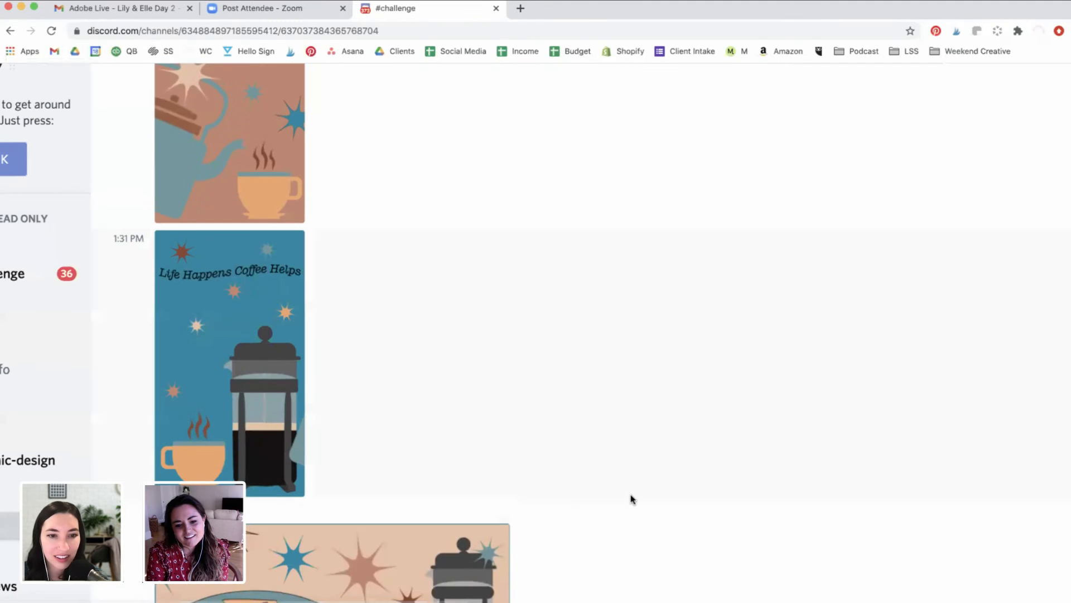
- View the Challenge #6 Coffee Shop banner enlarged, examine its illustrations and close the preview
{"action": "scroll", "coordinate": [608, 497], "scroll_direction": "down", "scroll_amount": 4}
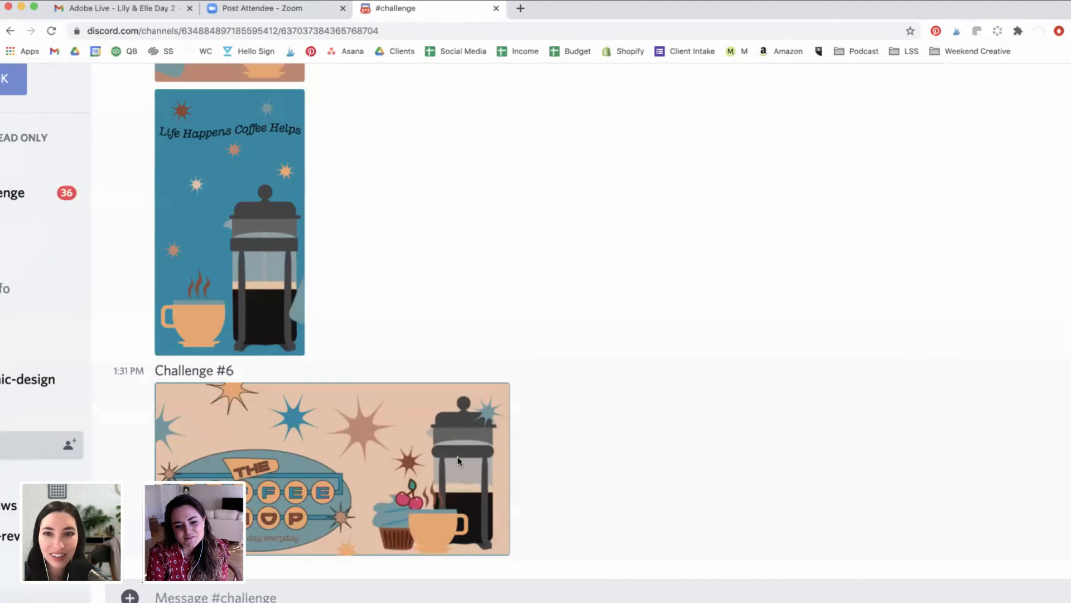
{"action": "left_click", "coordinate": [332, 444]}
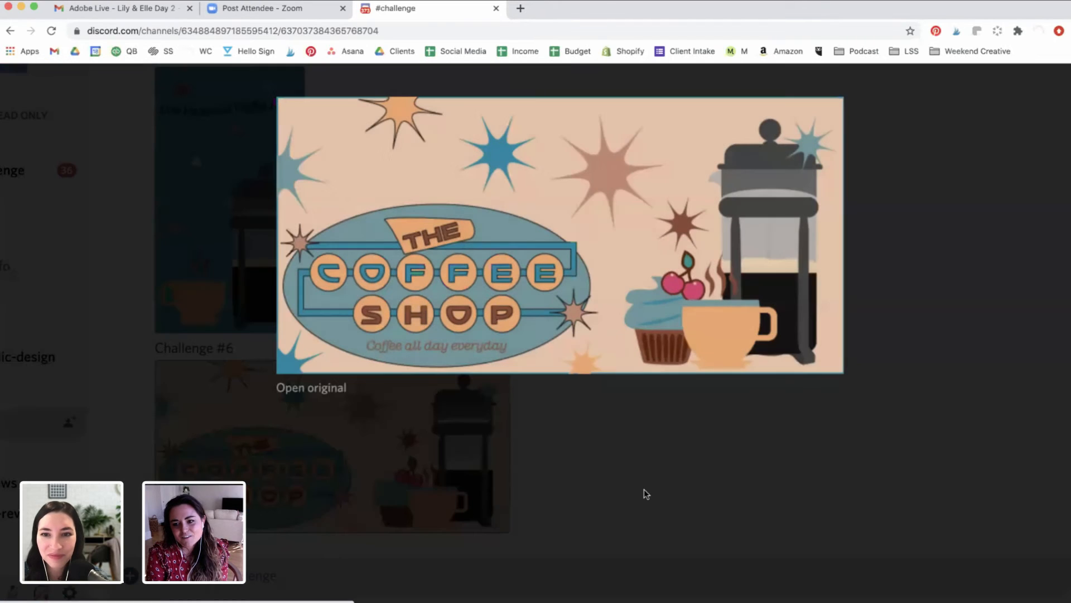
{"action": "scroll", "coordinate": [644, 490], "scroll_direction": "up", "scroll_amount": 2}
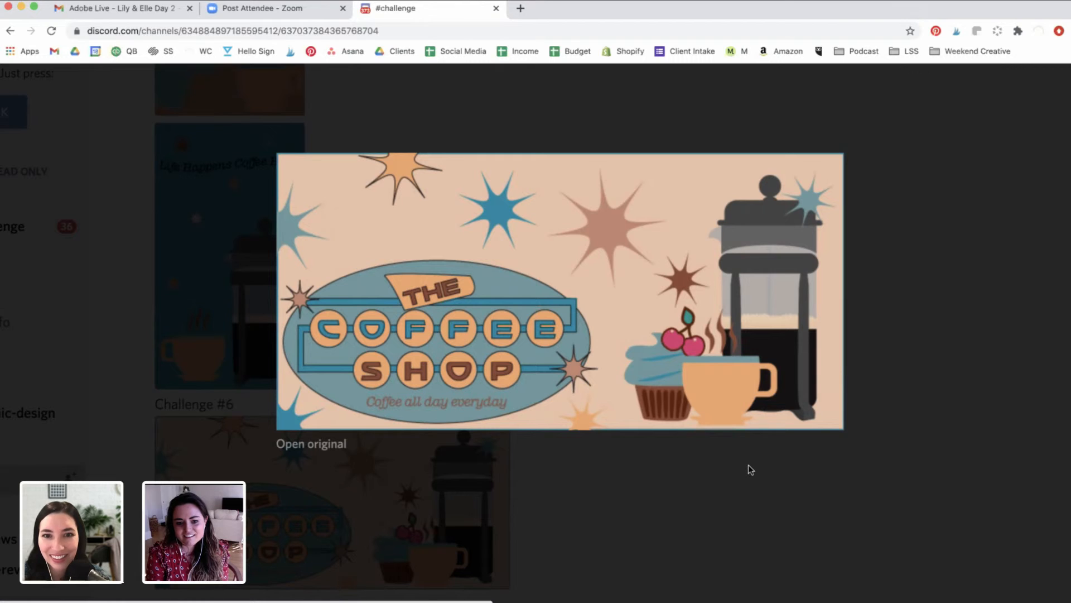
{"action": "left_click", "coordinate": [695, 466]}
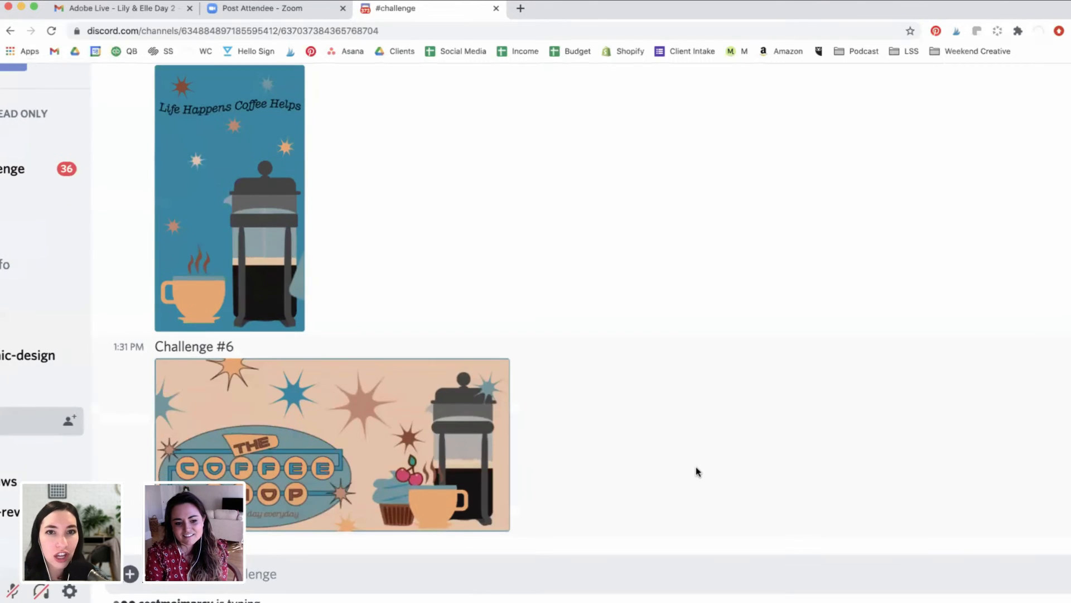
{"action": "scroll", "coordinate": [696, 467], "scroll_direction": "up", "scroll_amount": 3}
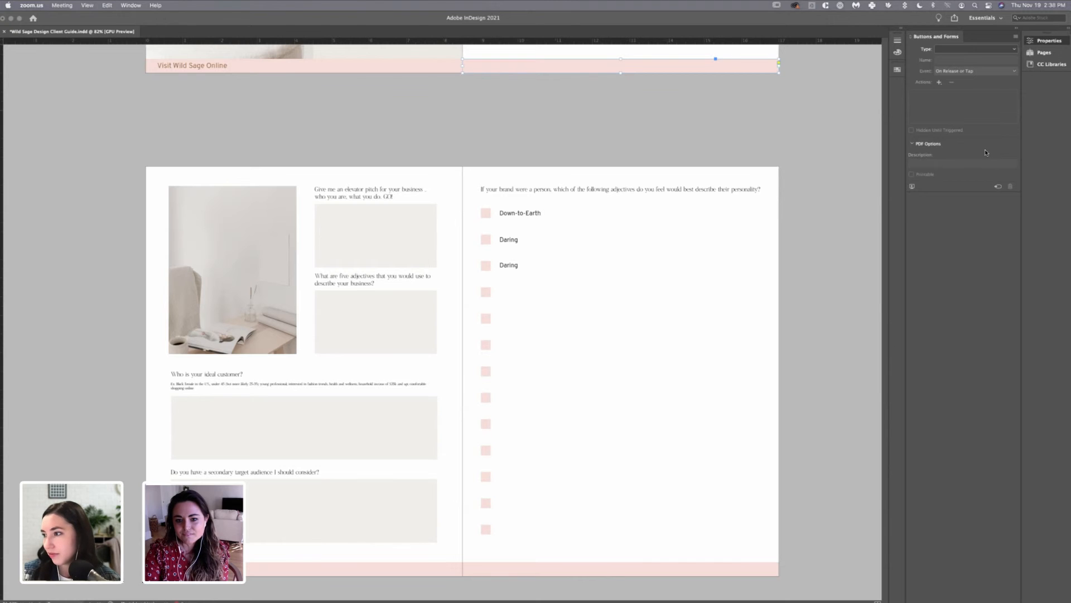
- Switch to InDesign and change the third checkbox label from the duplicated "Daring" to "Gentle"
{"action": "left_click", "coordinate": [480, 266]}
{"action": "double_click", "coordinate": [508, 266]}
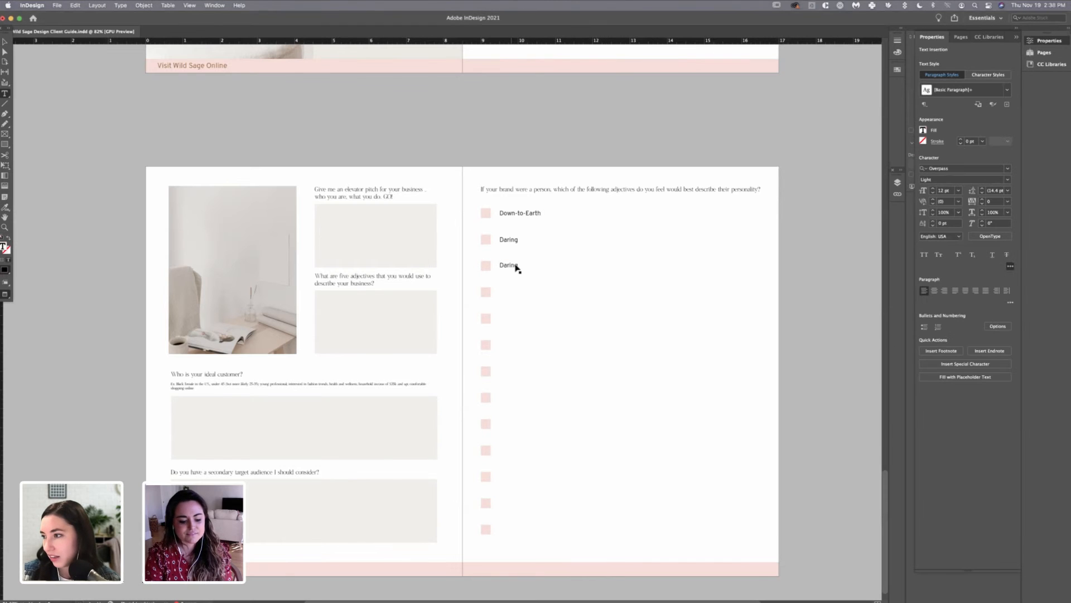
{"action": "double_click", "coordinate": [509, 266]}
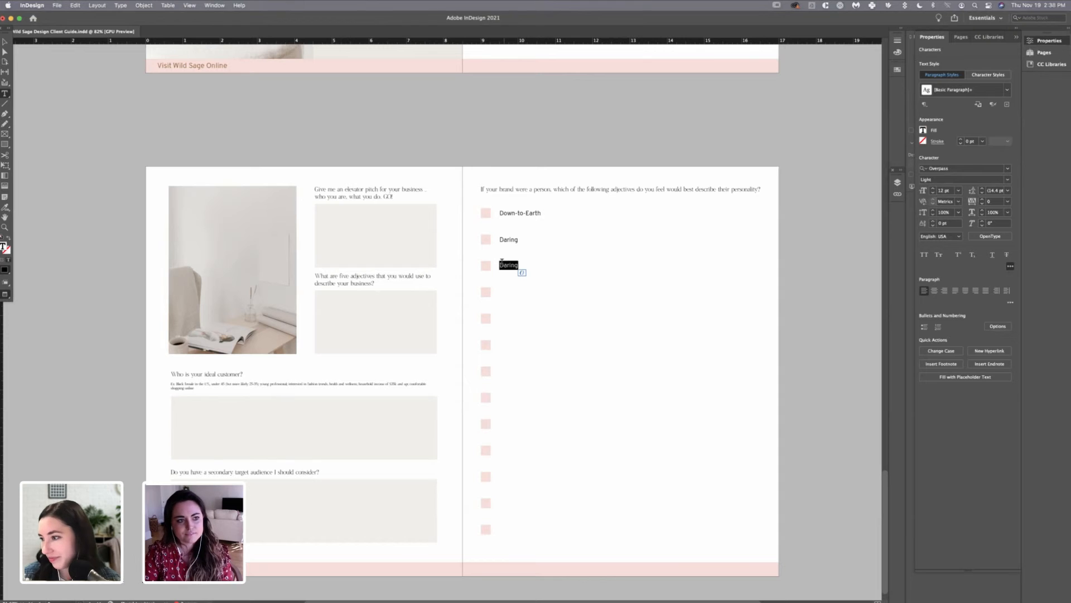
{"action": "type", "text": "Gentle"}
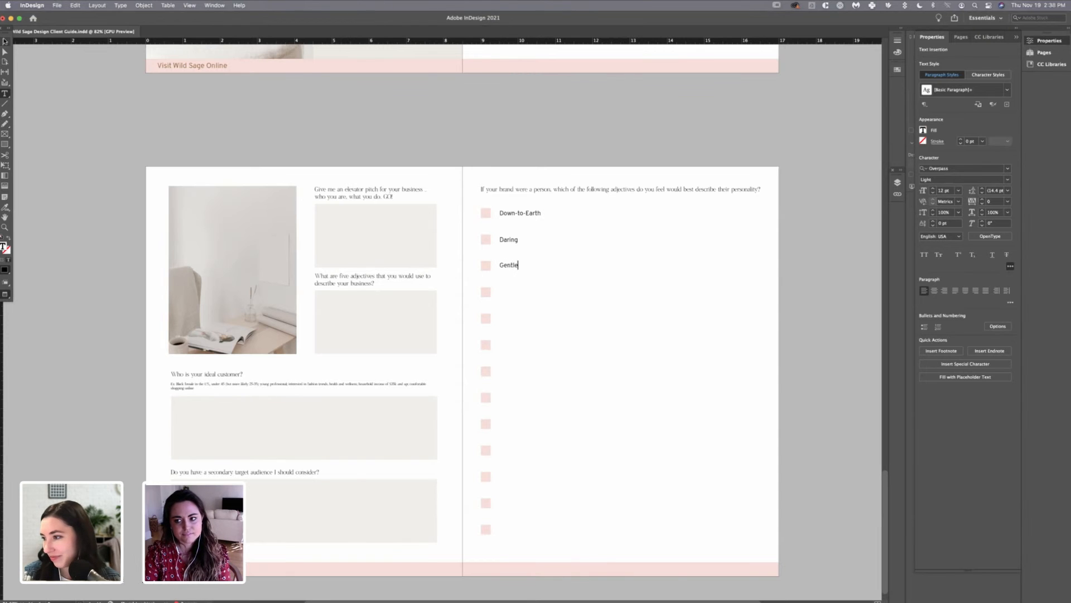
{"action": "key", "text": "Escape"}
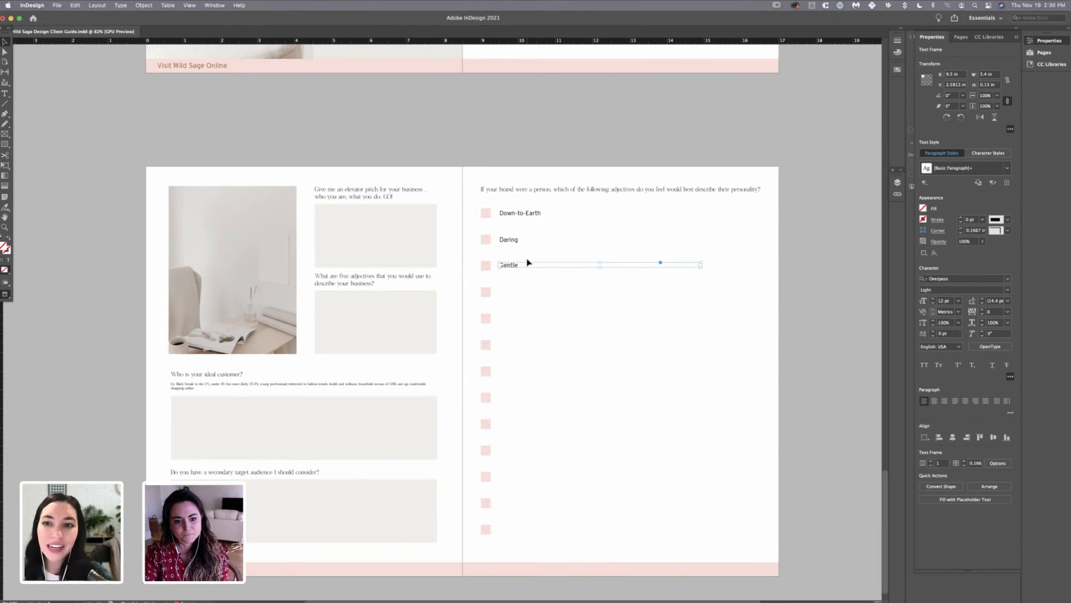
- Duplicate the "Gentle" label and place copies beside the fourth through seventh checkboxes
{"action": "key", "text": "super+c"}
{"action": "key", "text": "super+v"}
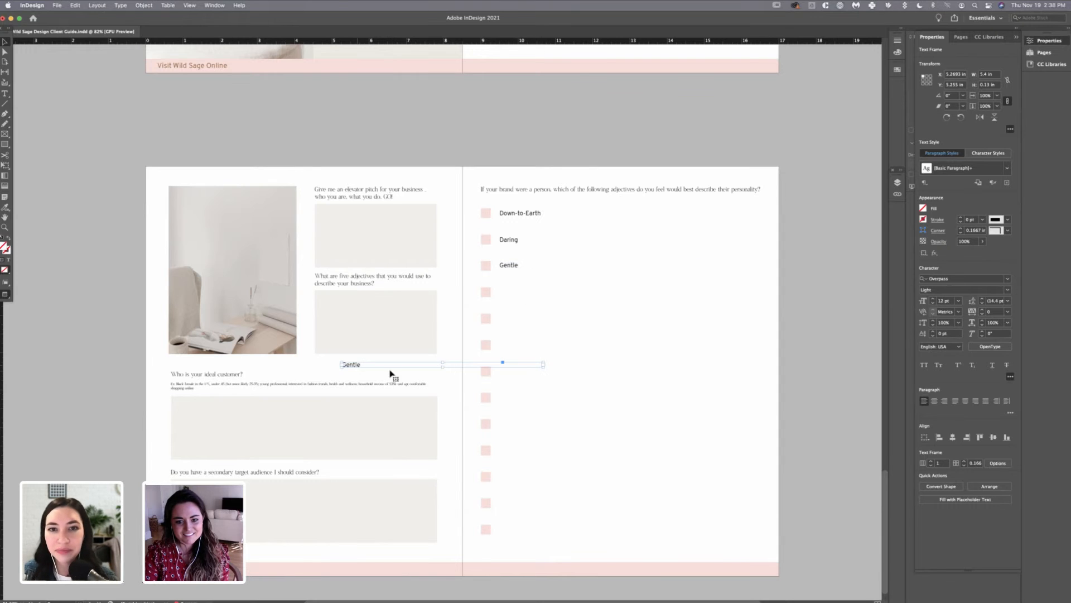
{"action": "left_click_drag", "start_coordinate": [357, 367], "coordinate": [515, 294]}
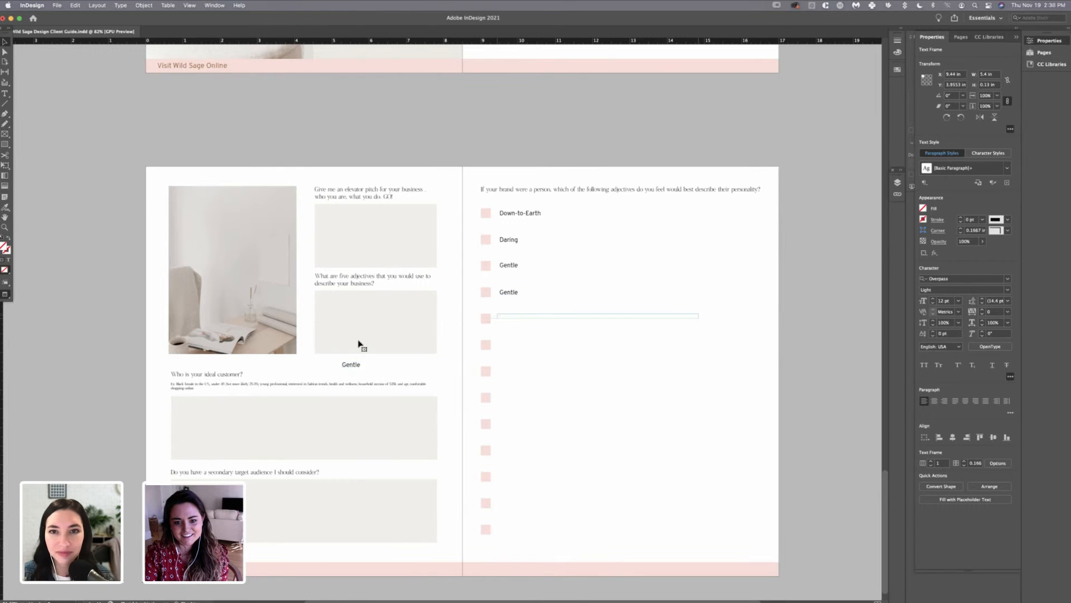
{"action": "left_click_drag", "start_coordinate": [350, 368], "coordinate": [505, 319]}
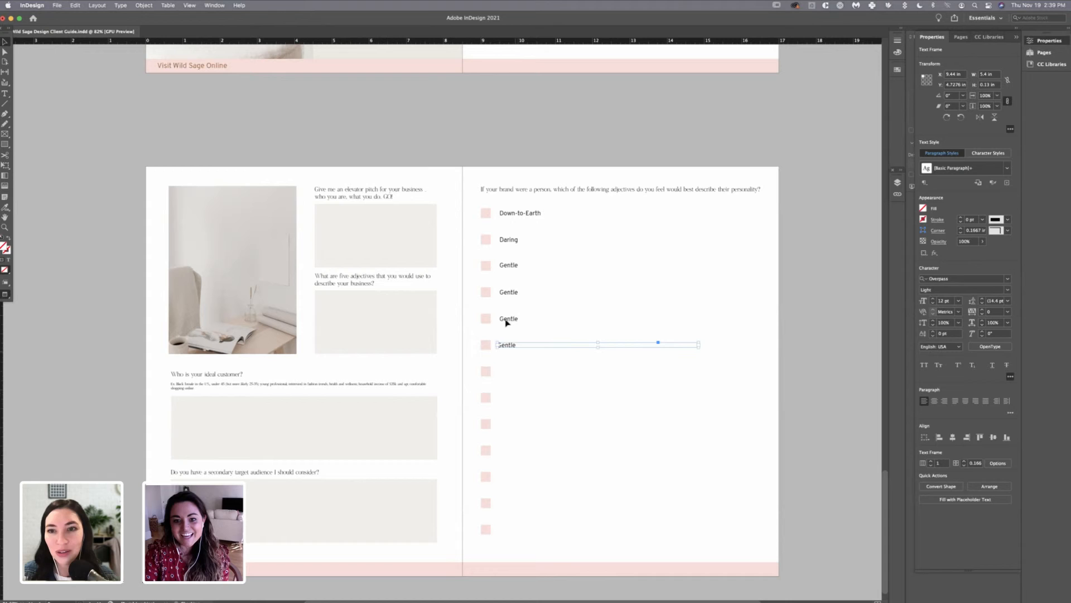
{"action": "left_click", "coordinate": [340, 357]}
{"action": "left_click_drag", "start_coordinate": [355, 363], "coordinate": [512, 348]}
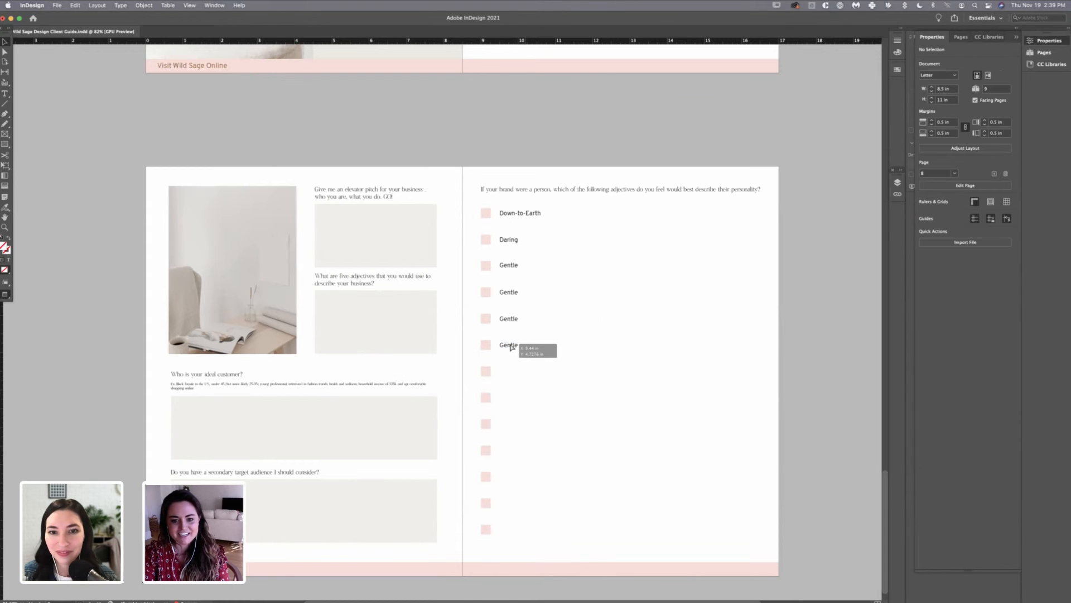
{"action": "left_click", "coordinate": [510, 347]}
{"action": "key", "text": "super+v"}
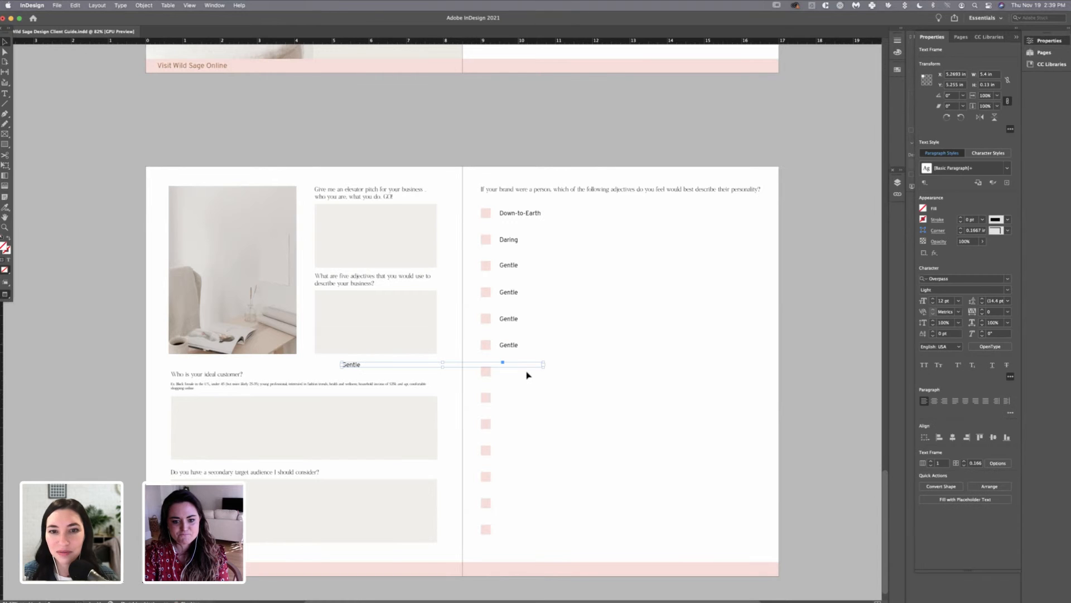
{"action": "left_click_drag", "start_coordinate": [526, 373], "coordinate": [514, 346]}
- Copy the five "Gentle" labels together and place the copies beside the eighth through twelfth checkboxes
{"action": "left_click", "coordinate": [531, 265]}
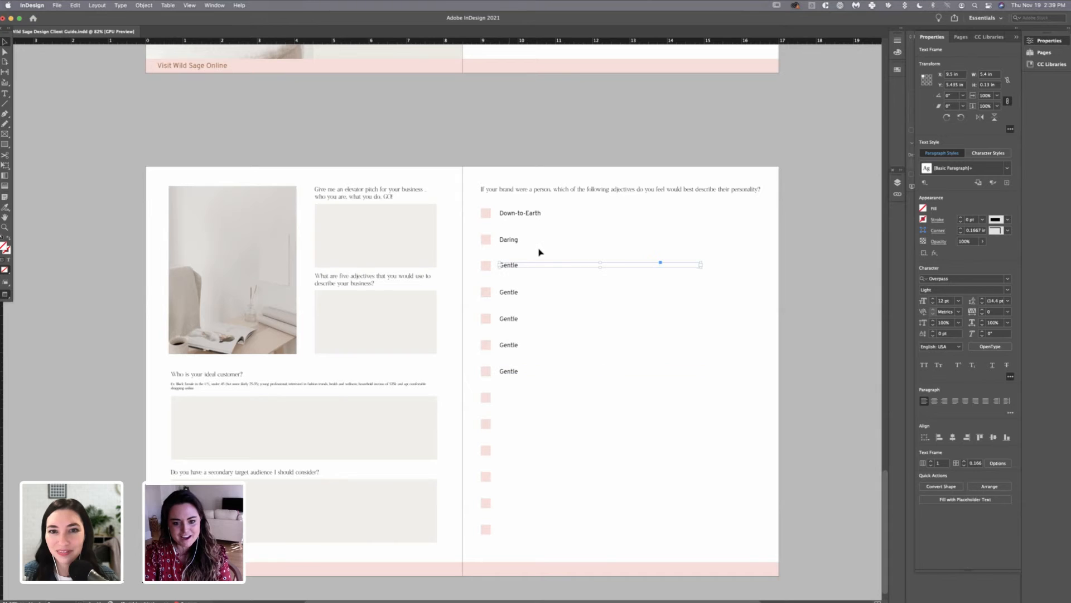
{"action": "left_click", "coordinate": [525, 292], "text": "shift"}
{"action": "left_click", "coordinate": [525, 319], "text": "shift"}
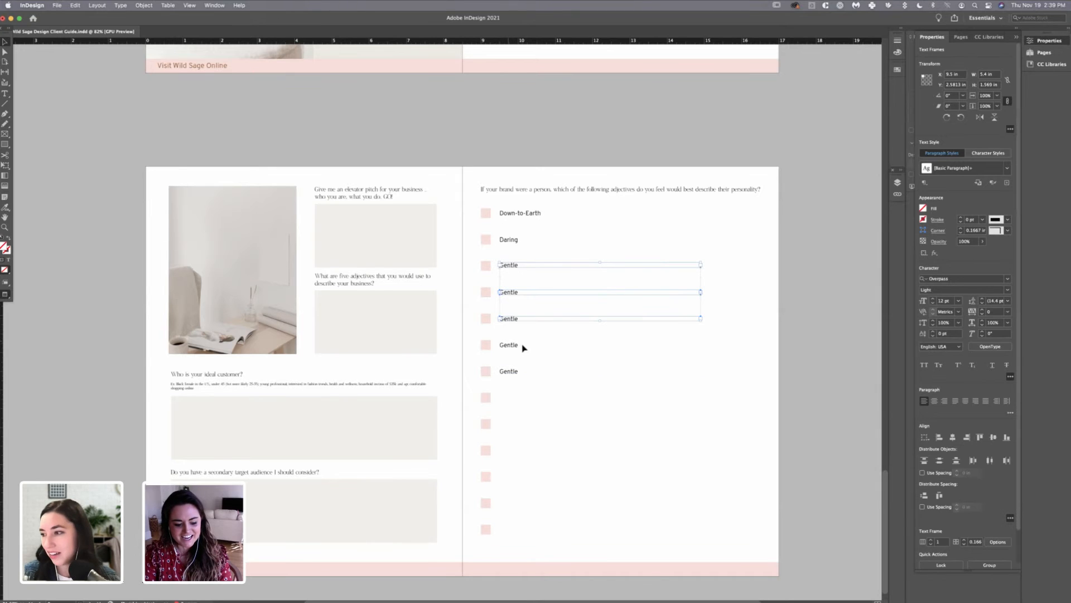
{"action": "left_click", "coordinate": [539, 345], "text": "shift"}
{"action": "left_click", "coordinate": [540, 371], "text": "shift"}
{"action": "key", "text": "super+c"}
{"action": "key", "text": "super+v"}
{"action": "left_click_drag", "start_coordinate": [358, 365], "coordinate": [516, 377]}
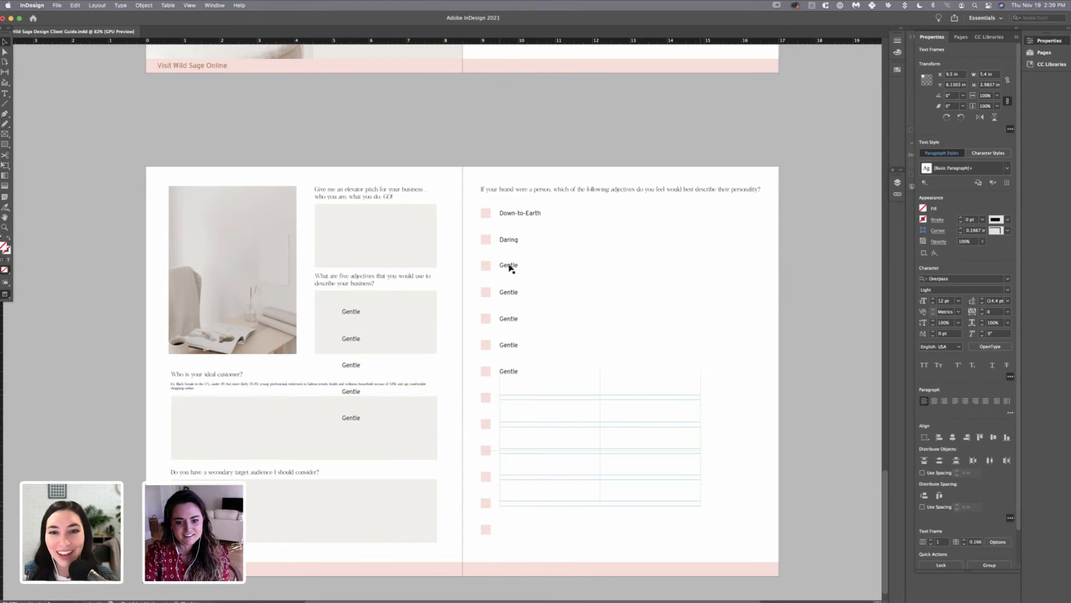
- Place one more "Gentle" label beside the last checkbox, aligned with the labels above
{"action": "key", "text": "super+shift+a"}
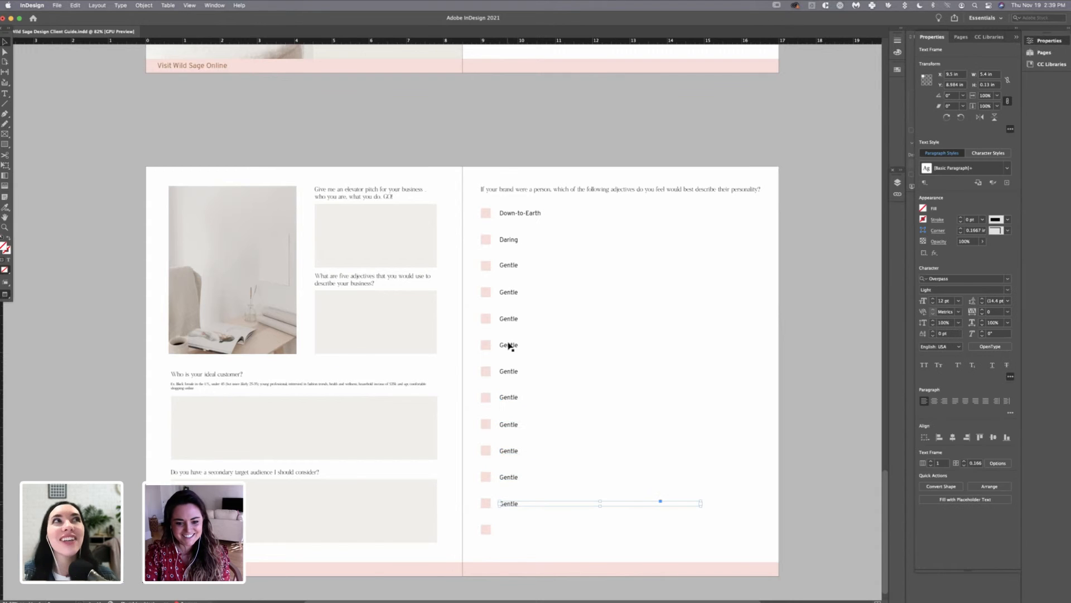
{"action": "key", "text": "super+v"}
{"action": "mouse_move", "coordinate": [351, 364]}
{"action": "left_mouse_down"}
{"action": "mouse_move", "coordinate": [520, 520]}
{"action": "mouse_move", "coordinate": [504, 529]}
{"action": "left_mouse_up"}
{"action": "mouse_move", "coordinate": [352, 310]}
{"action": "left_mouse_down"}
{"action": "mouse_move", "coordinate": [452, 338]}
{"action": "mouse_move", "coordinate": [542, 401]}
{"action": "mouse_move", "coordinate": [530, 401]}
{"action": "left_mouse_up"}
{"action": "left_click", "coordinate": [517, 401]}
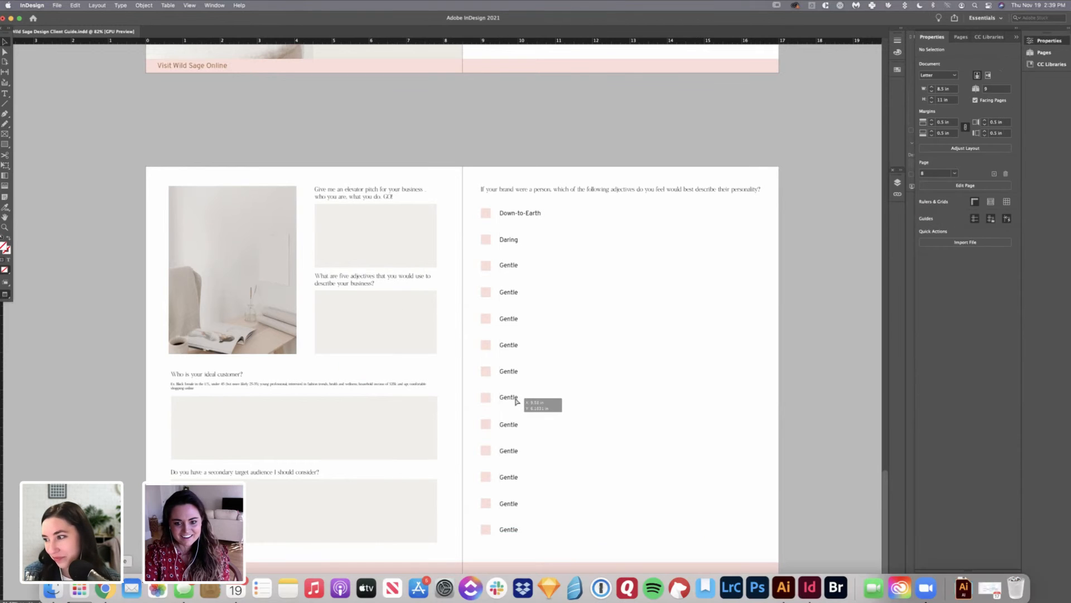
- Check the questionnaire's adjective list in Chrome, return to InDesign and relabel the fourth to sixth checkboxes "Graceful", "Modern" and "Cheerful"
{"action": "left_click", "coordinate": [105, 588]}
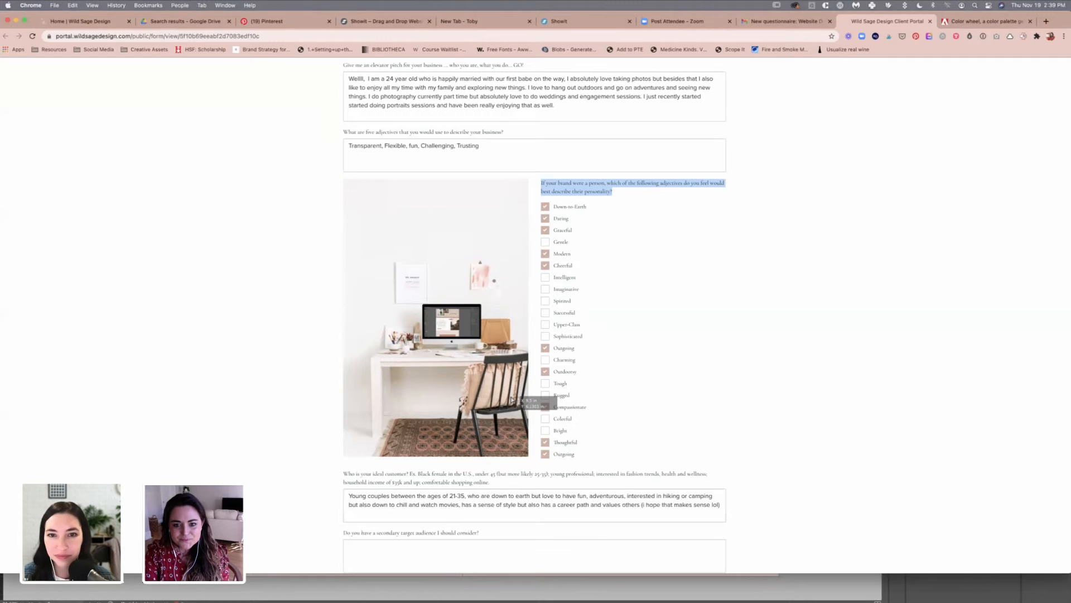
{"action": "mouse_move", "coordinate": [653, 589]}
{"action": "left_click", "coordinate": [809, 587]}
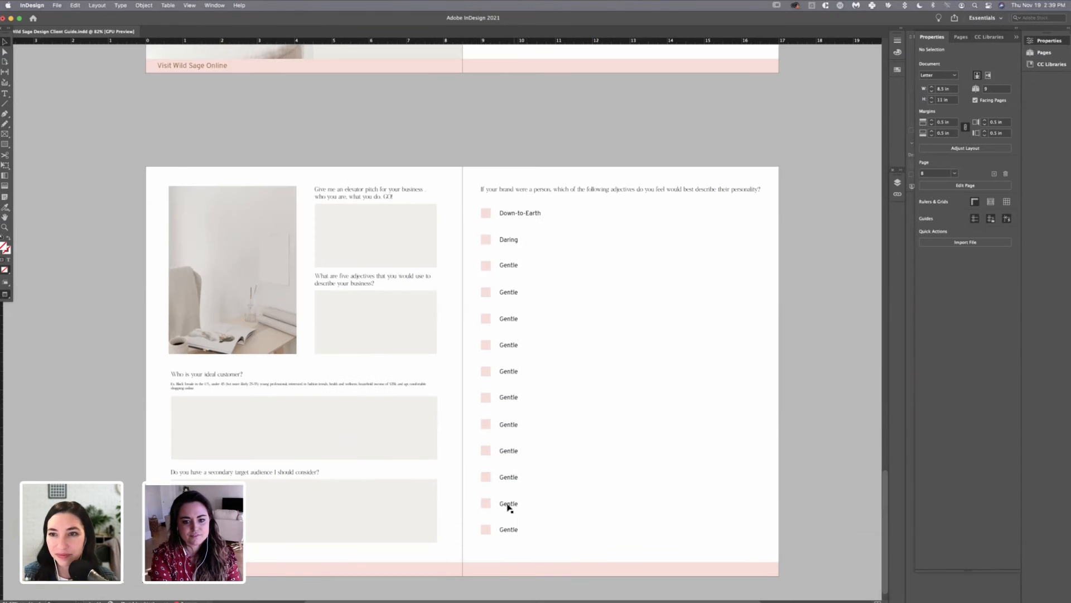
{"action": "type", "text": "Graceful"}
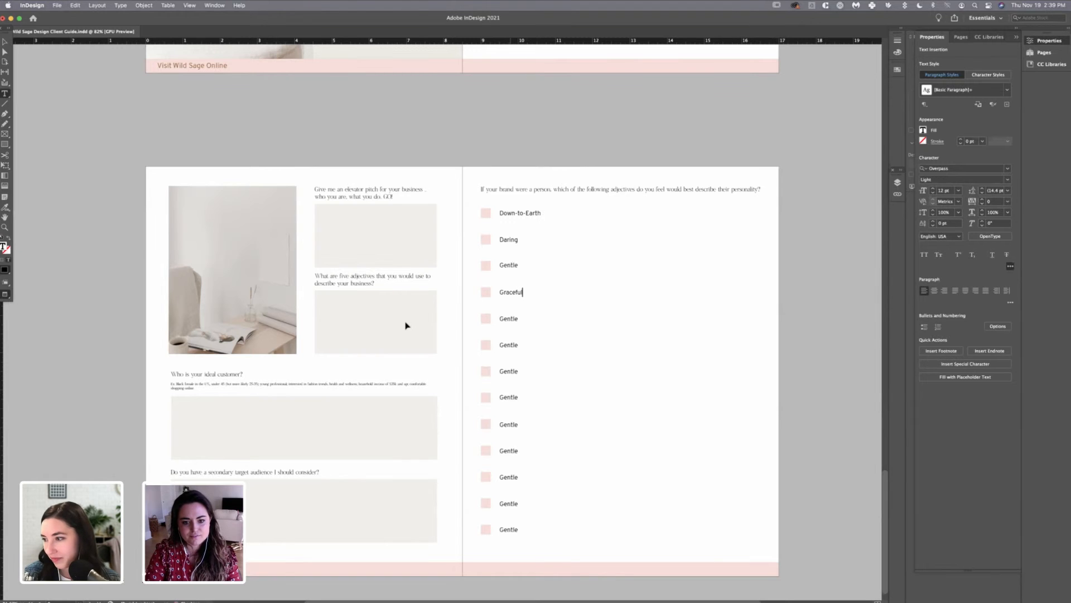
{"action": "left_click", "coordinate": [355, 370]}
{"action": "double_click", "coordinate": [513, 320]}
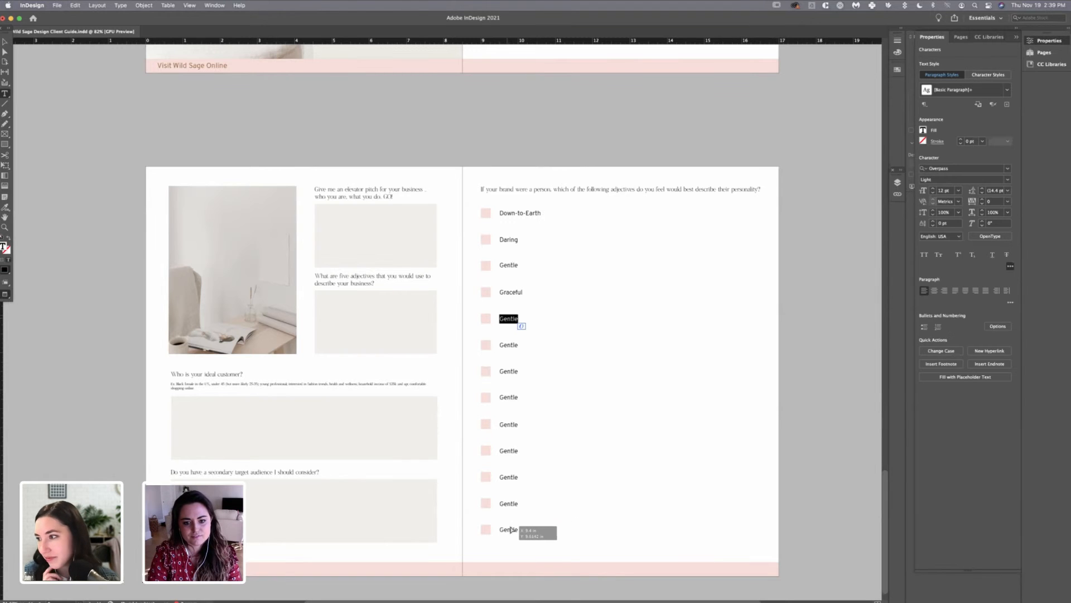
{"action": "type", "text": "Modern"}
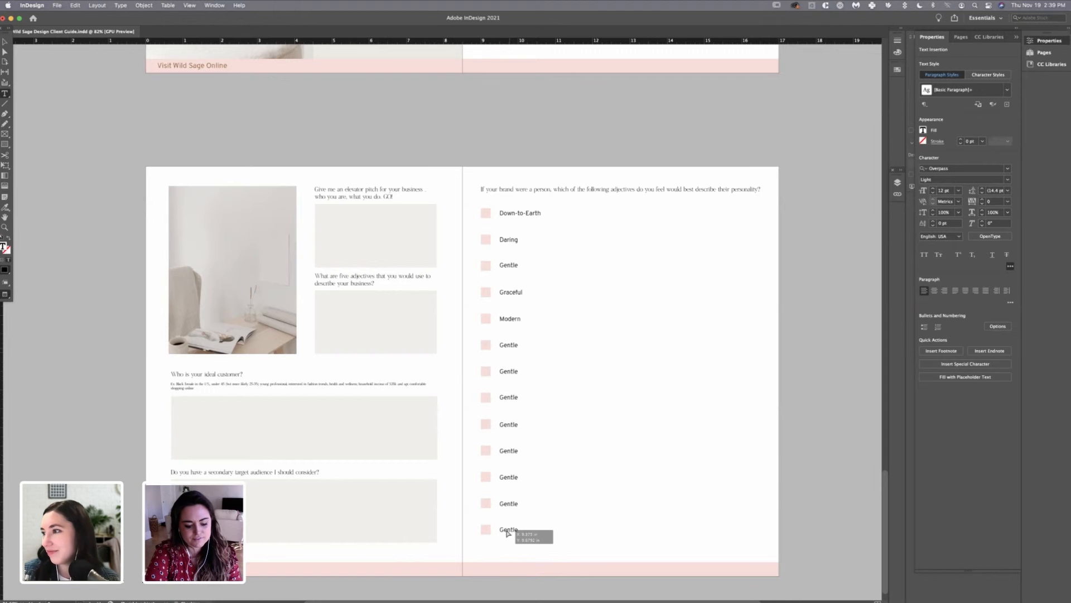
{"action": "double_click", "coordinate": [509, 345]}
{"action": "type", "text": "C"}
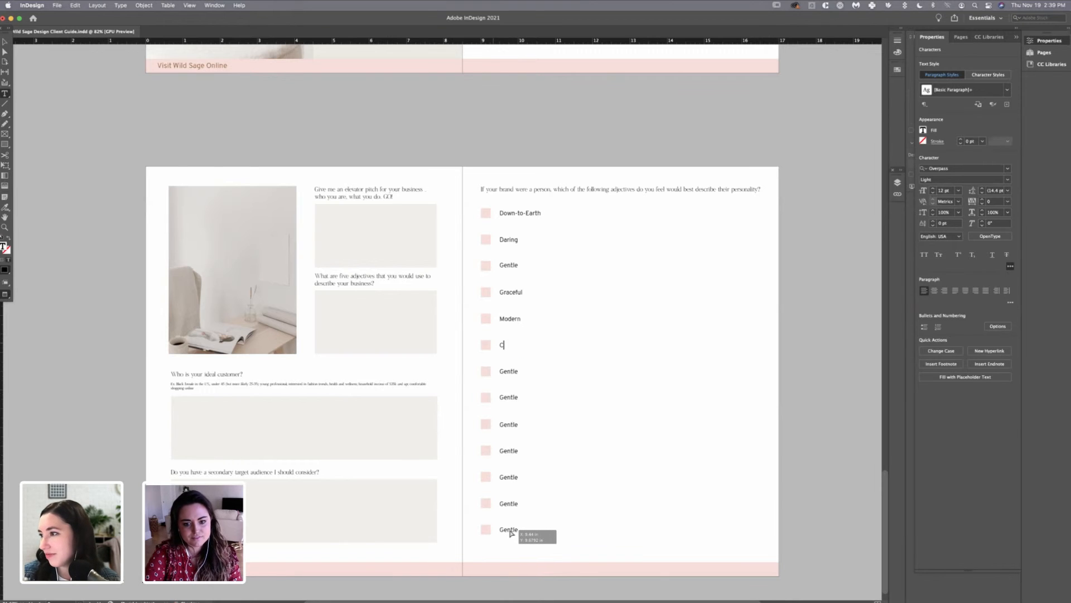
{"action": "type", "text": "herrful"}
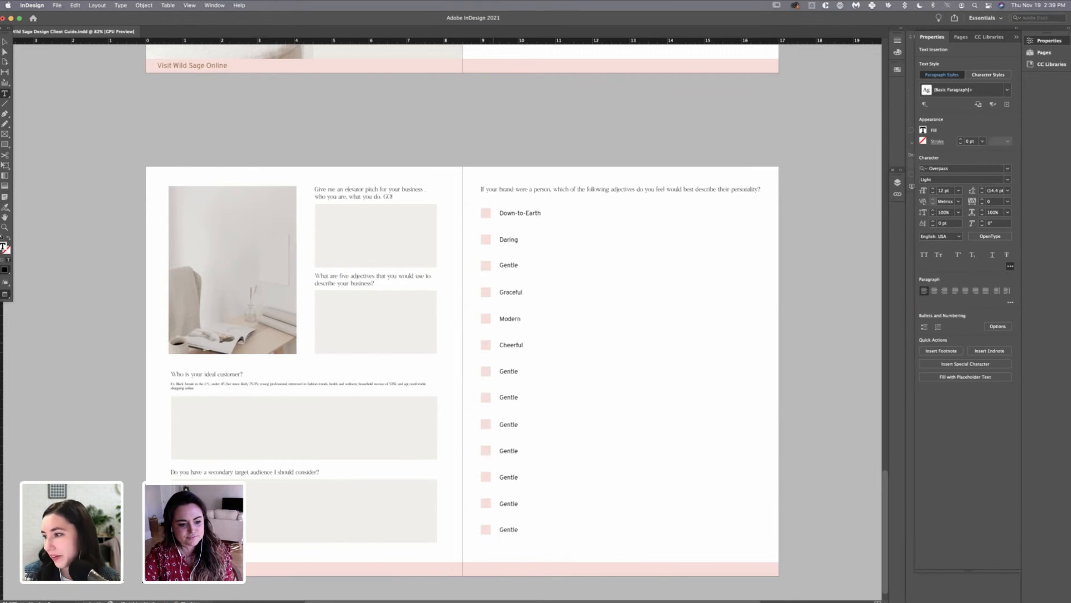
- Consult the adjective list in Chrome, return to InDesign and relabel the seventh and eighth checkboxes "Intelligent" and "Imaginative"
{"action": "mouse_move", "coordinate": [95, 597]}
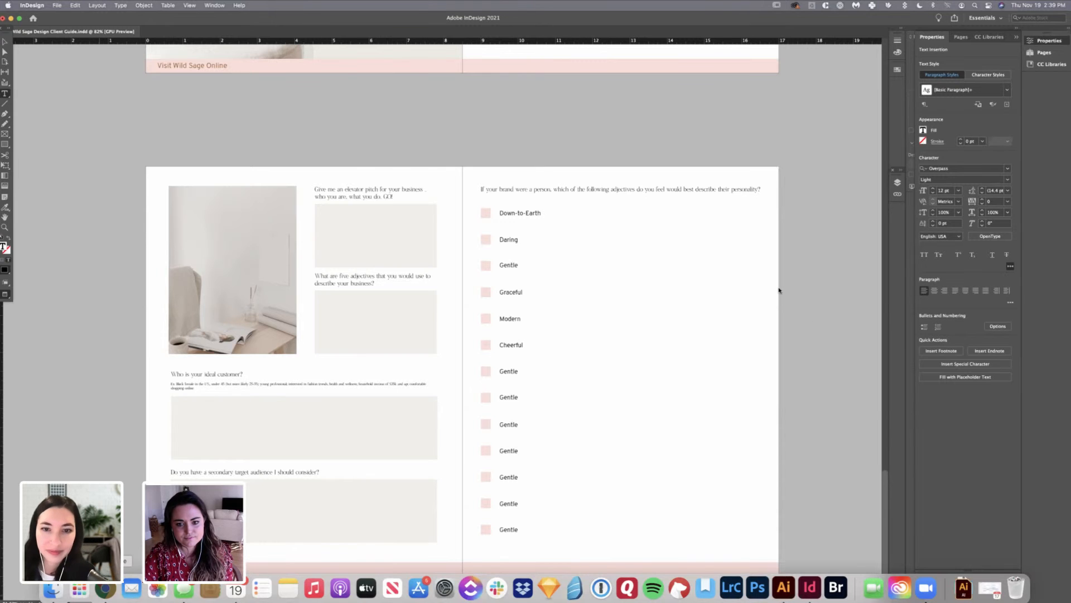
{"action": "key", "text": "super+Tab"}
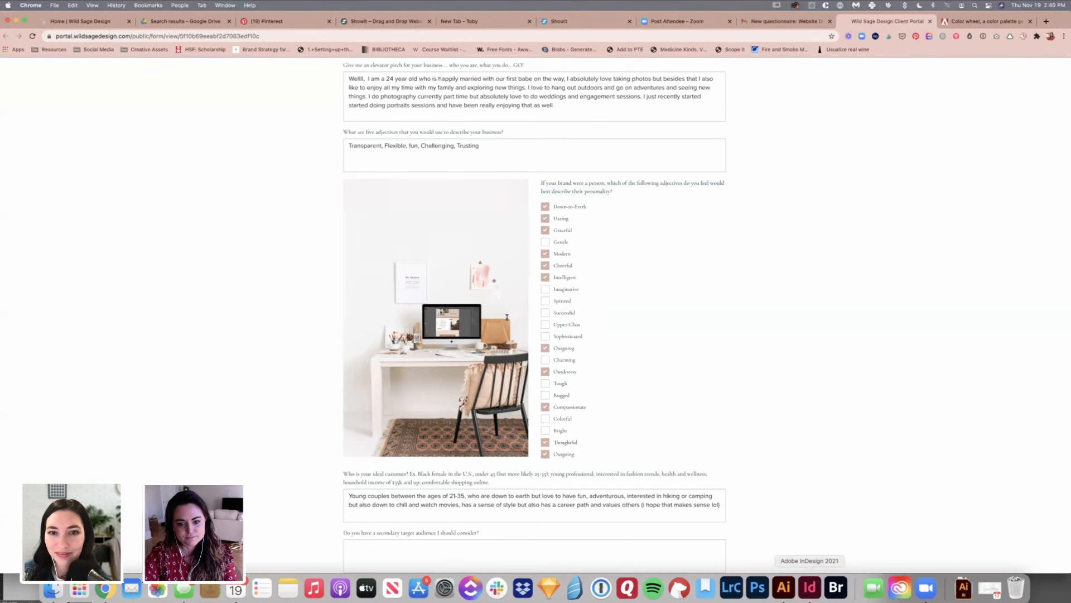
{"action": "left_click", "coordinate": [810, 586]}
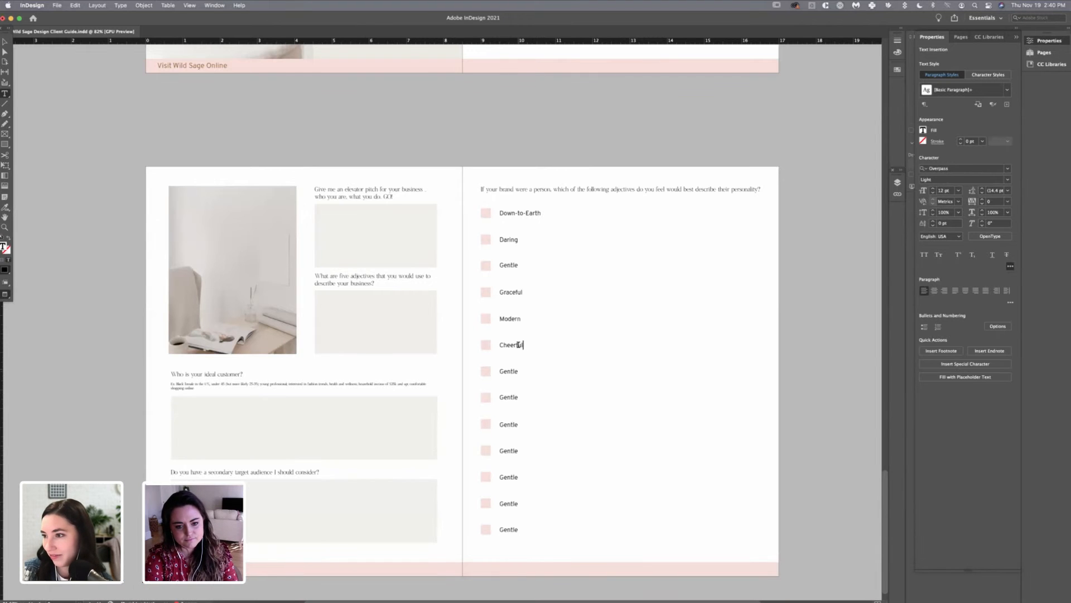
{"action": "double_click", "coordinate": [513, 372]}
{"action": "type", "text": "Inte"}
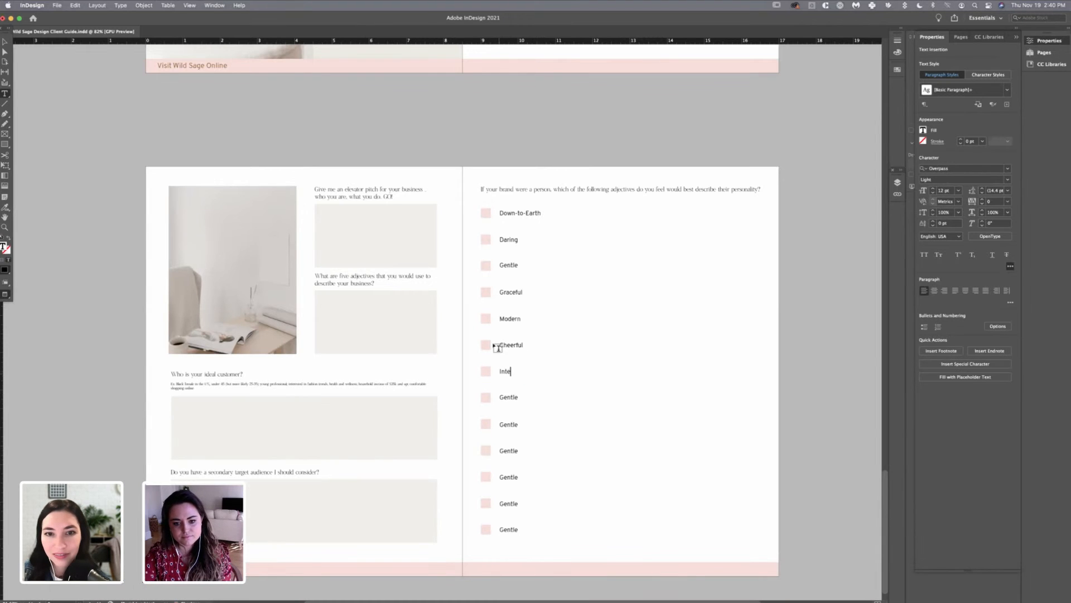
{"action": "type", "text": "lligent"}
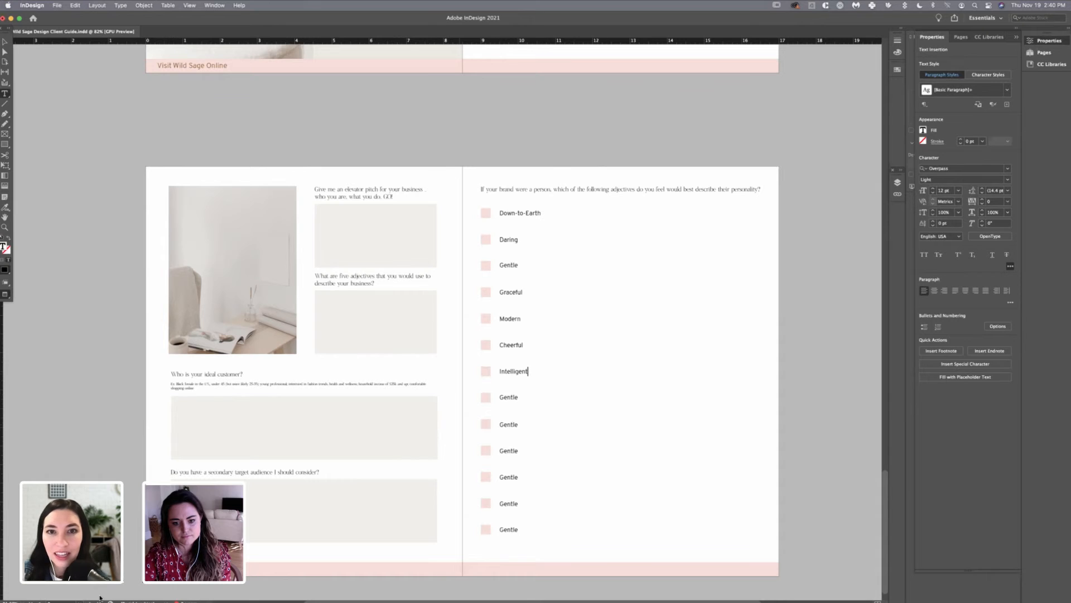
{"action": "left_click_drag", "start_coordinate": [519, 397], "coordinate": [499, 398]}
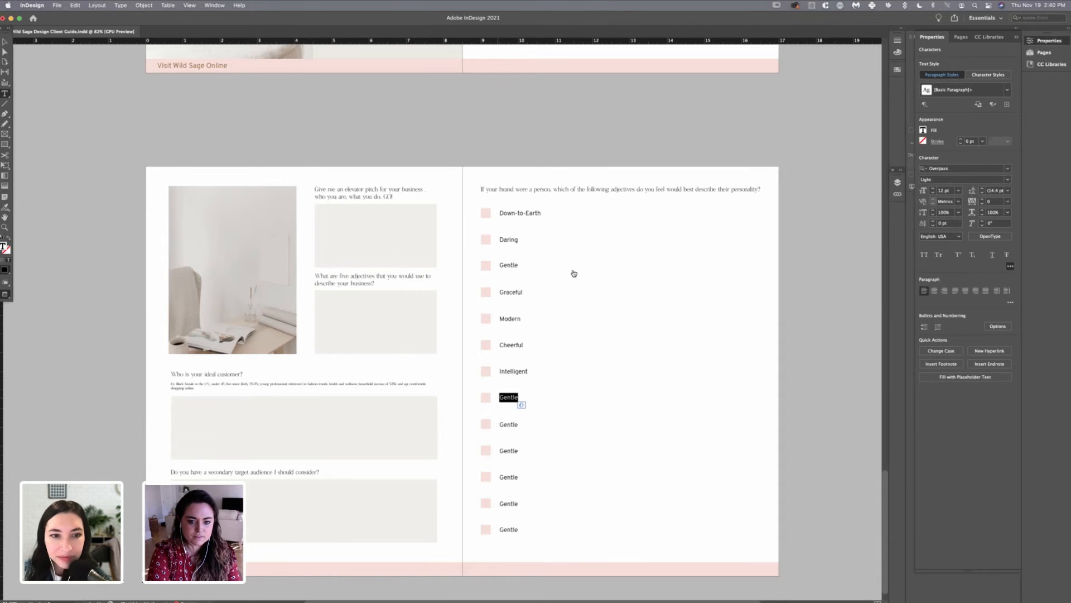
{"action": "type", "text": "Imag"}
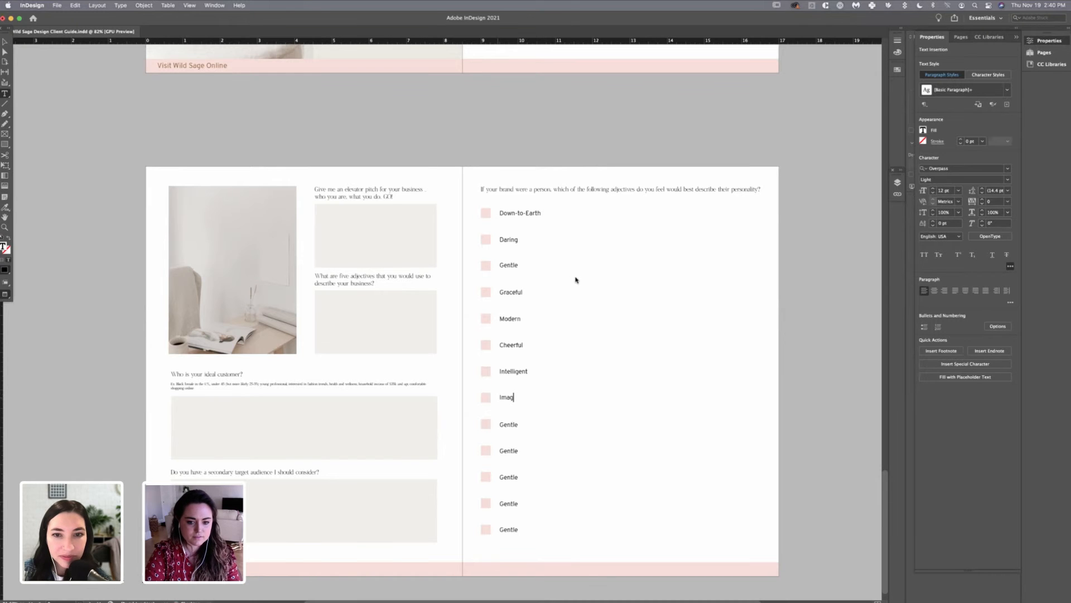
{"action": "type", "text": "inative"}
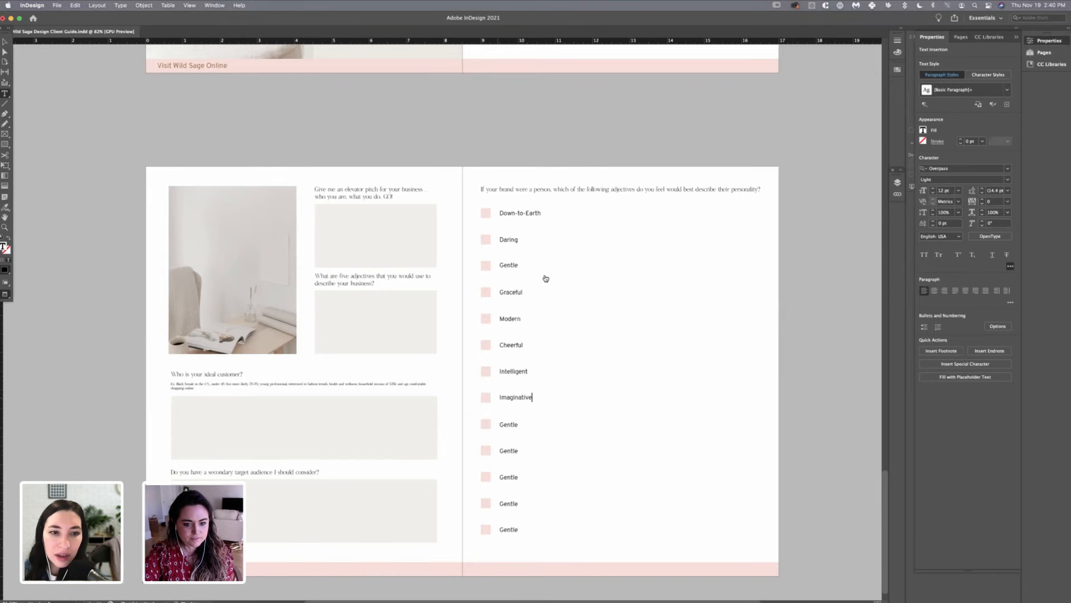
- Look up more adjectives in the Chrome questionnaire, return to InDesign and relabel the ninth and tenth checkboxes "Spirited" and "Successful"
{"action": "mouse_move", "coordinate": [763, 567]}
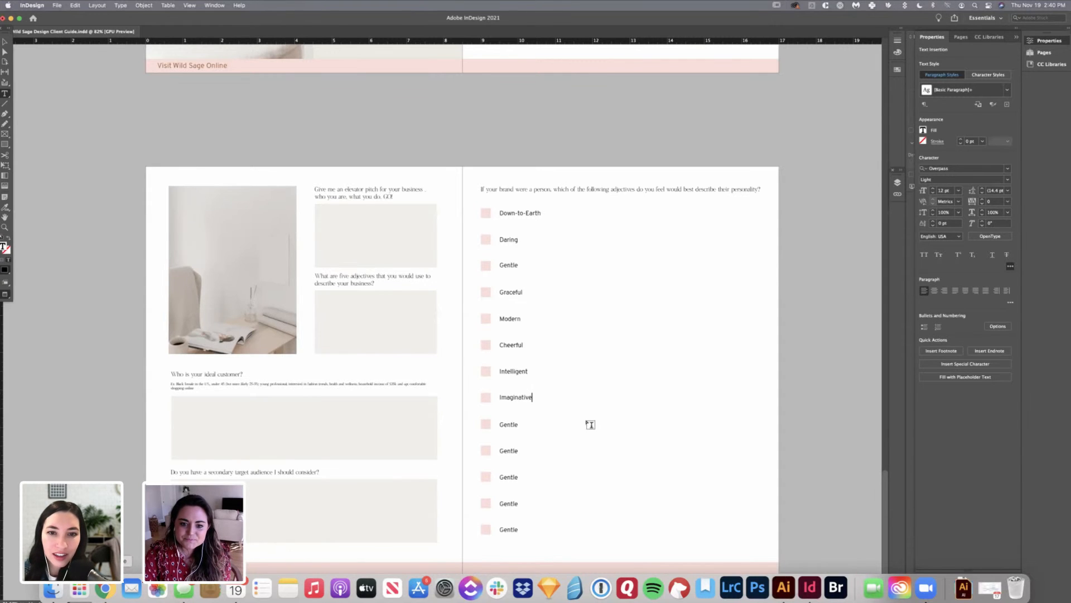
{"action": "left_click", "coordinate": [105, 588]}
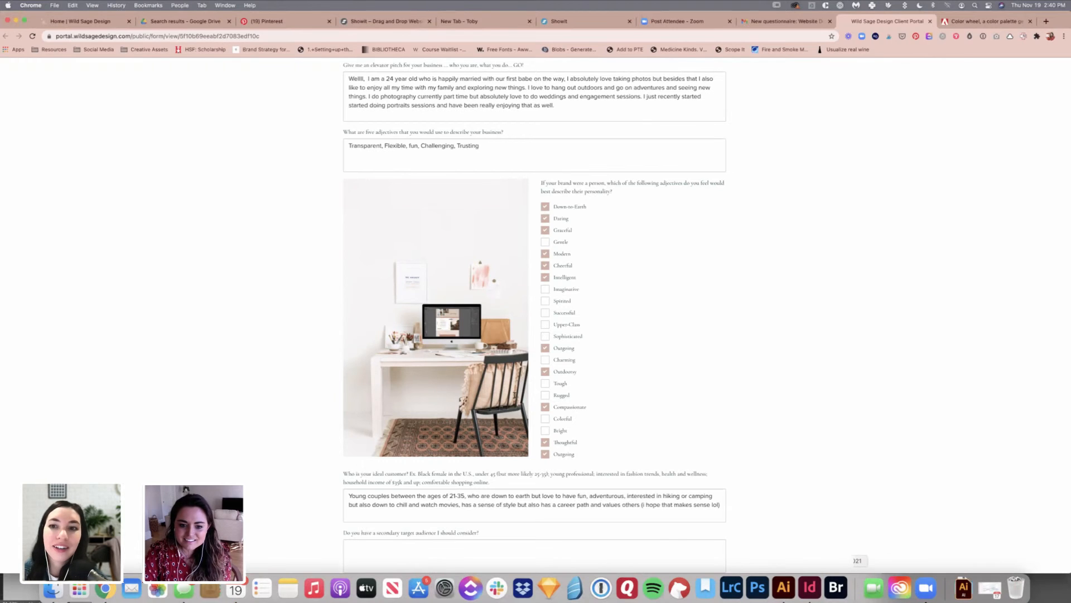
{"action": "left_click", "coordinate": [810, 586]}
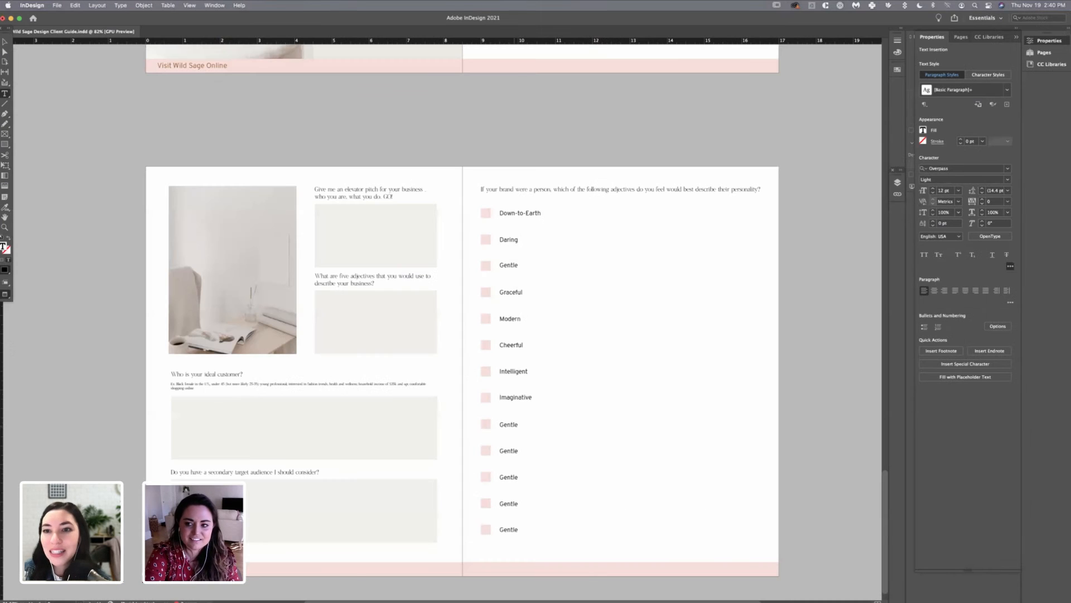
{"action": "double_click", "coordinate": [513, 425]}
{"action": "type", "text": "Spirit"}
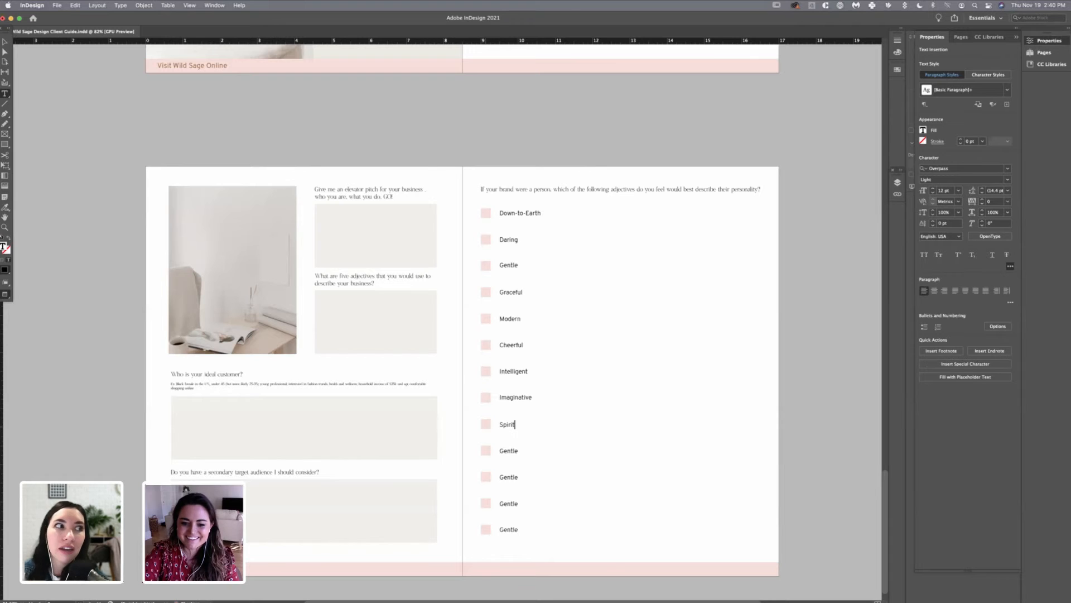
{"action": "type", "text": "ed"}
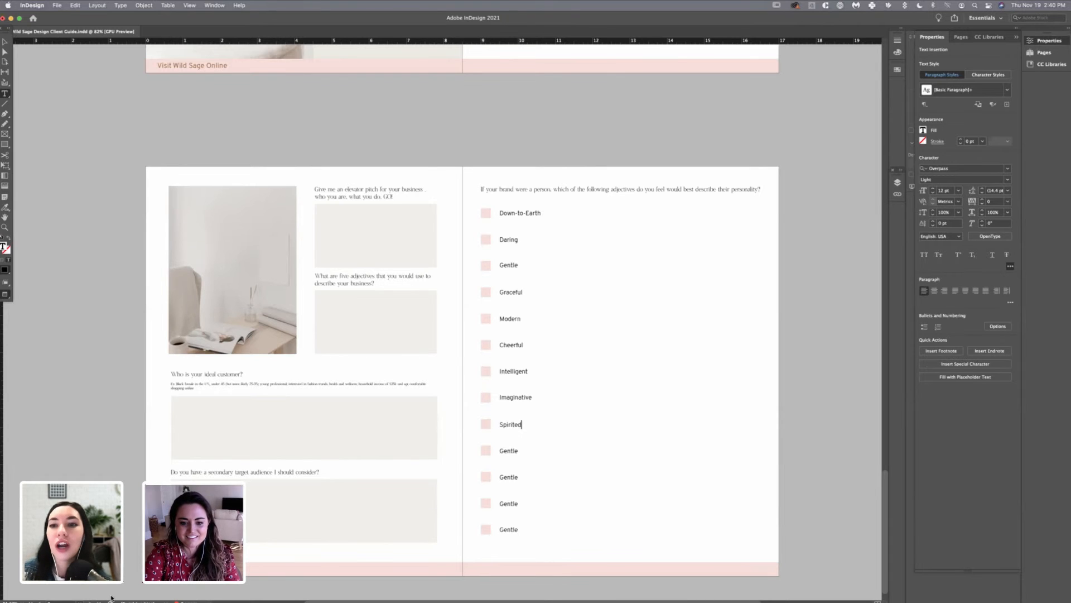
{"action": "key", "text": "Down"}
{"action": "key", "text": "shift+super+Left"}
{"action": "type", "text": "Successful"}
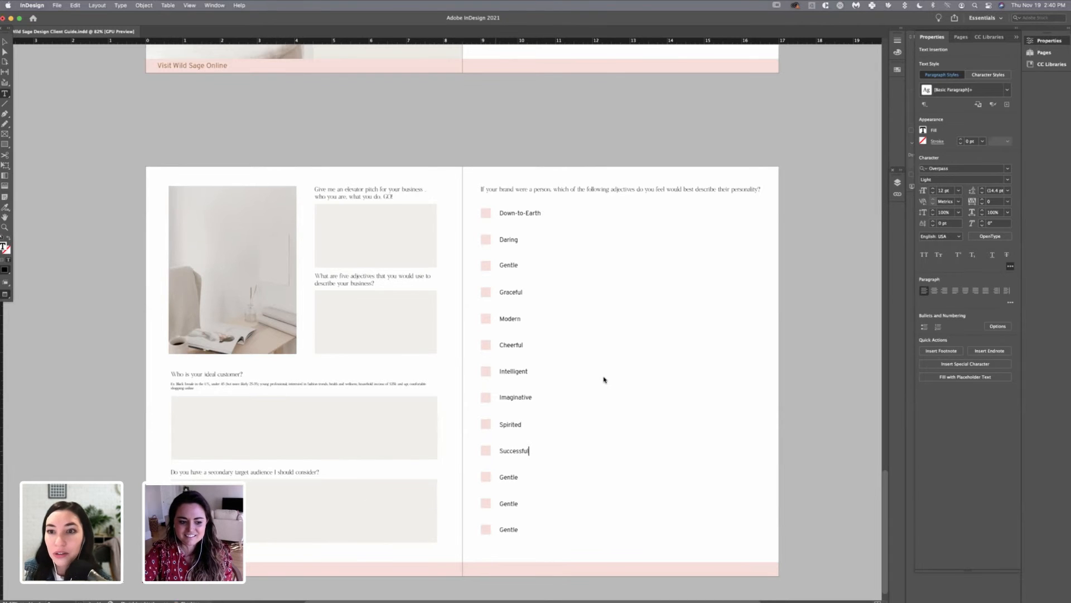
- Check the adjective list in the Chrome questionnaire, return to InDesign and relabel the eleventh checkbox "Sophisticated"
{"action": "left_click", "coordinate": [105, 591]}
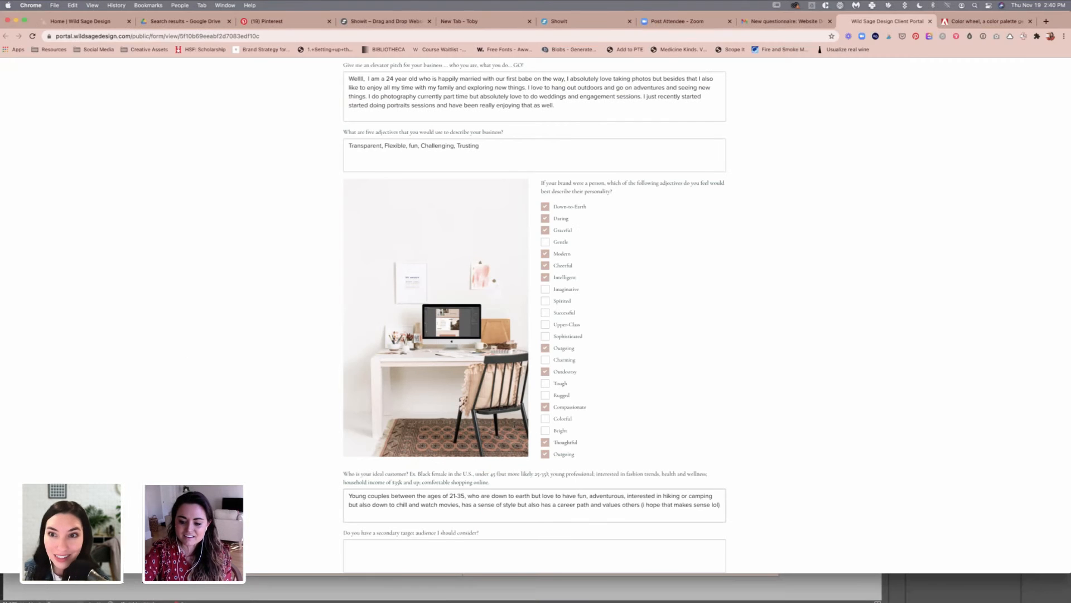
{"action": "mouse_move", "coordinate": [809, 591]}
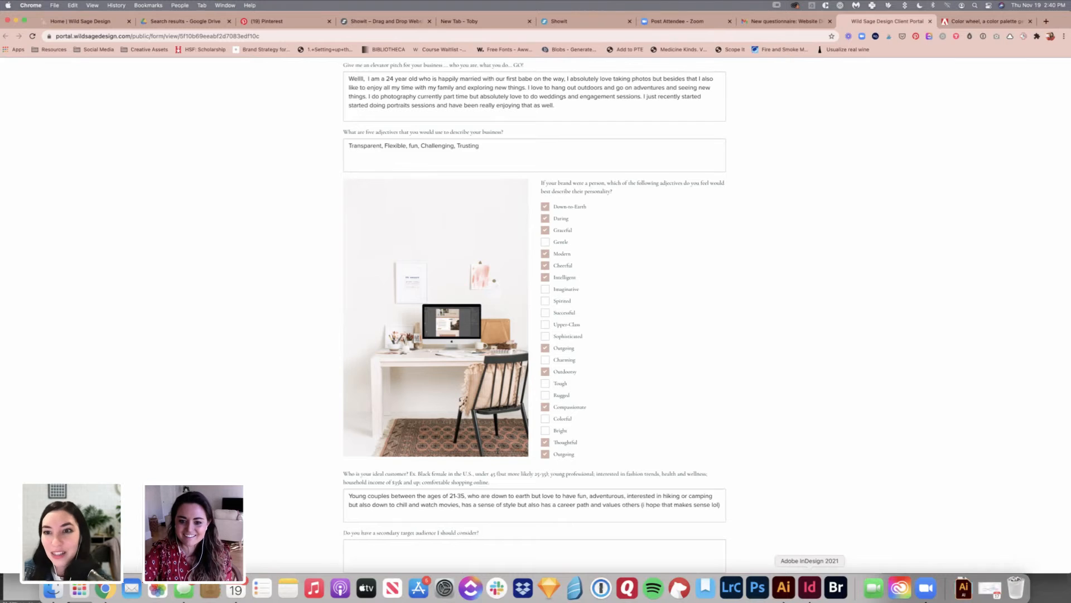
{"action": "left_click", "coordinate": [809, 587]}
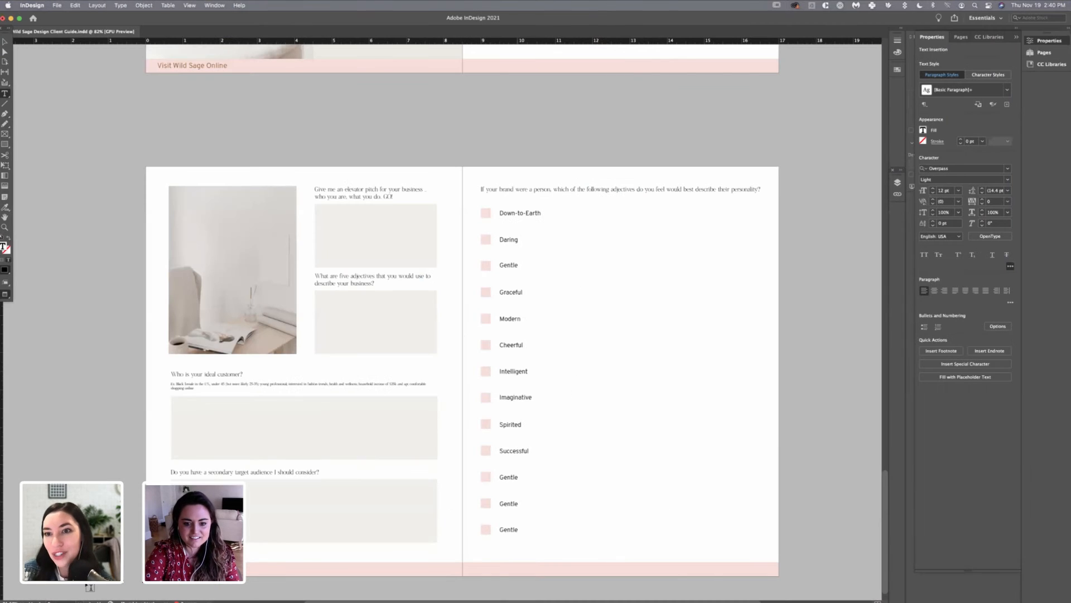
{"action": "left_click_drag", "start_coordinate": [504, 478], "coordinate": [519, 478]}
{"action": "key", "text": "BackSpace"}
{"action": "key", "text": "BackSpace"}
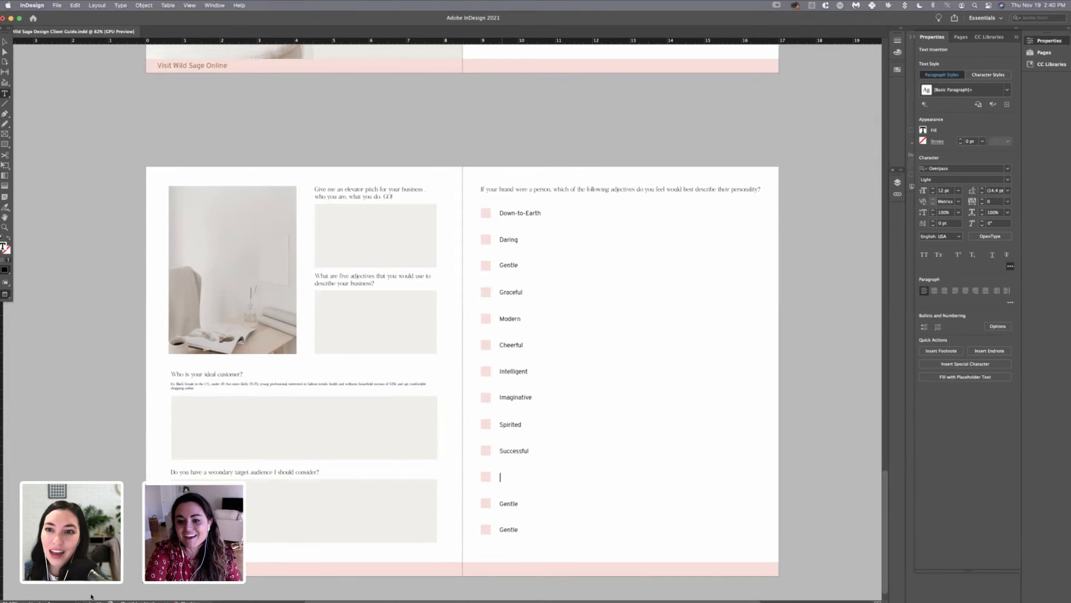
{"action": "type", "text": "Sophisticated"}
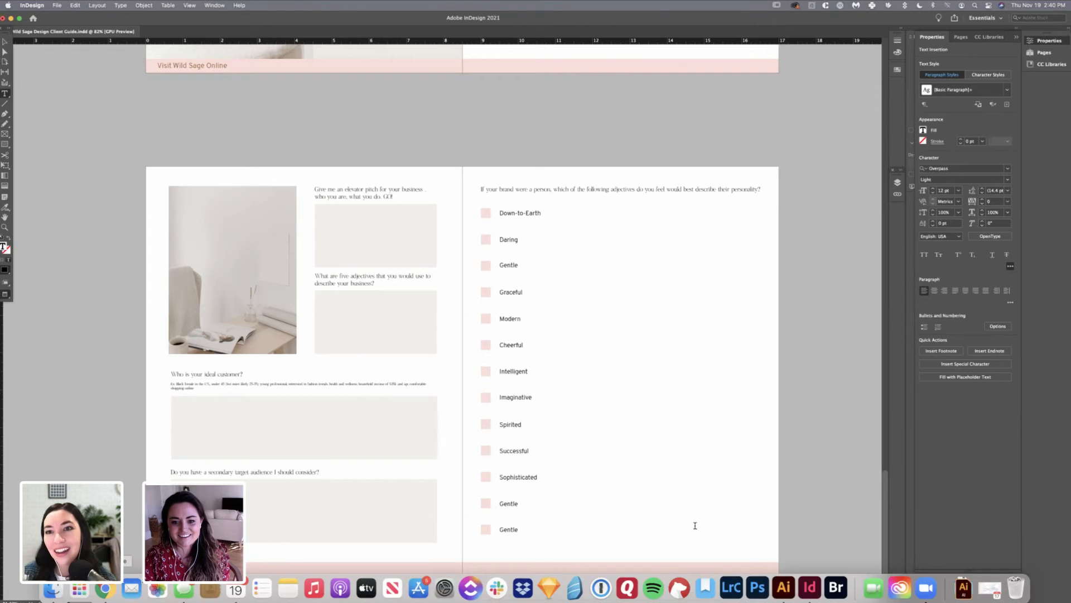
- Consult the Chrome questionnaire again, return to InDesign and relabel the twelfth checkbox "Outgoing"
{"action": "left_click", "coordinate": [106, 590]}
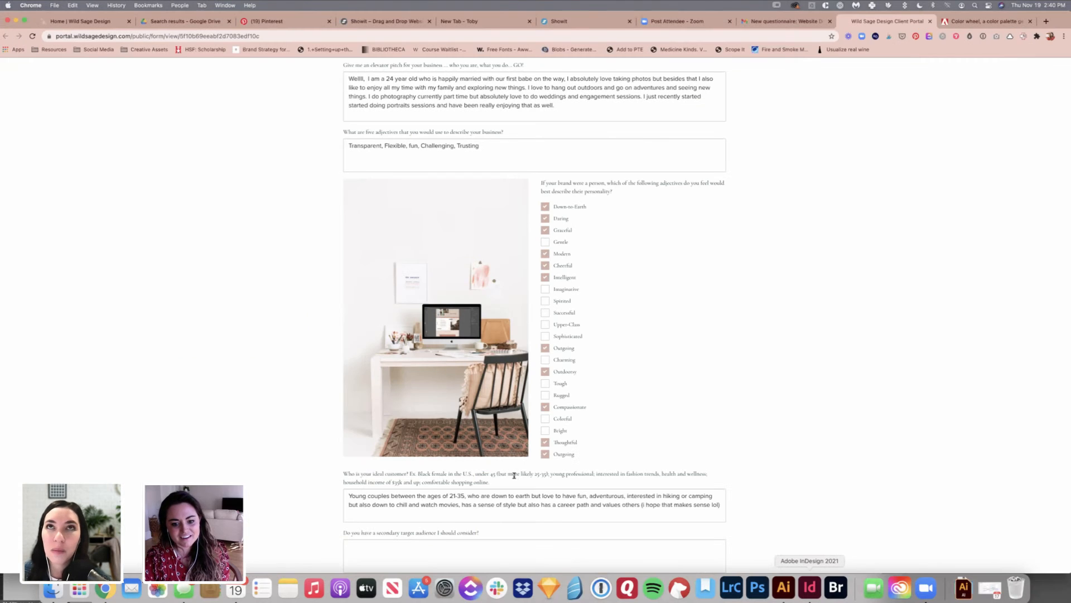
{"action": "key", "text": "super+Tab"}
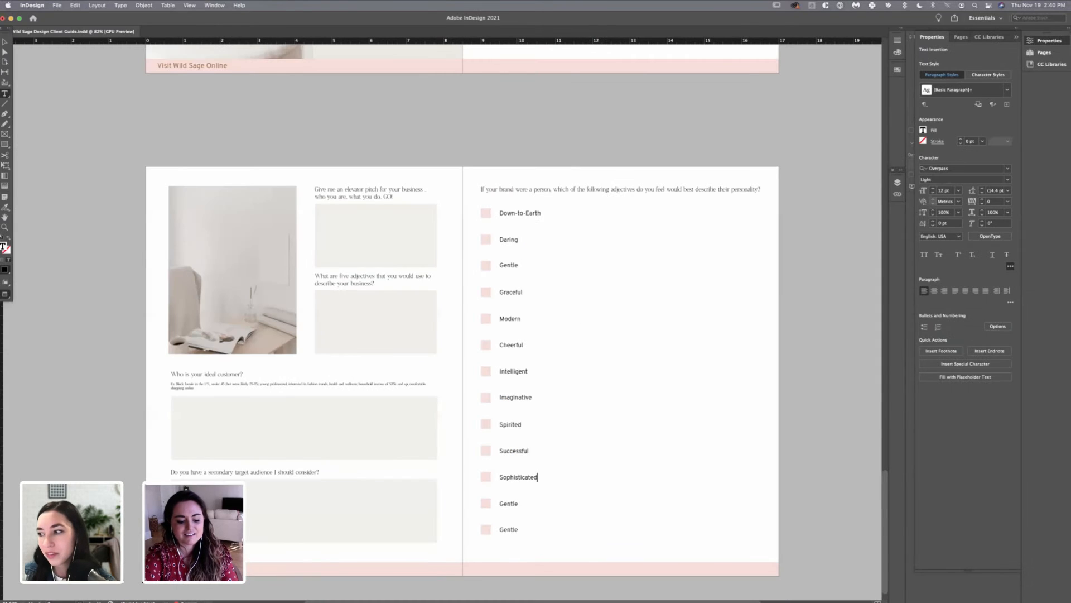
{"action": "double_click", "coordinate": [509, 503]}
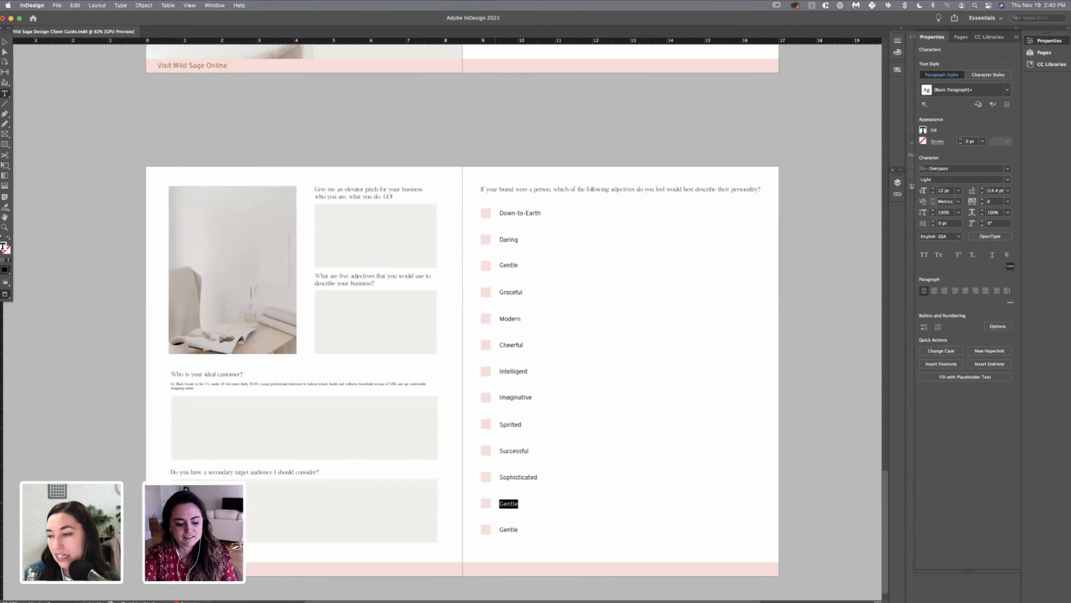
{"action": "type", "text": "Outgoig"}
{"action": "key", "text": "BackSpace"}
{"action": "type", "text": "ng"}
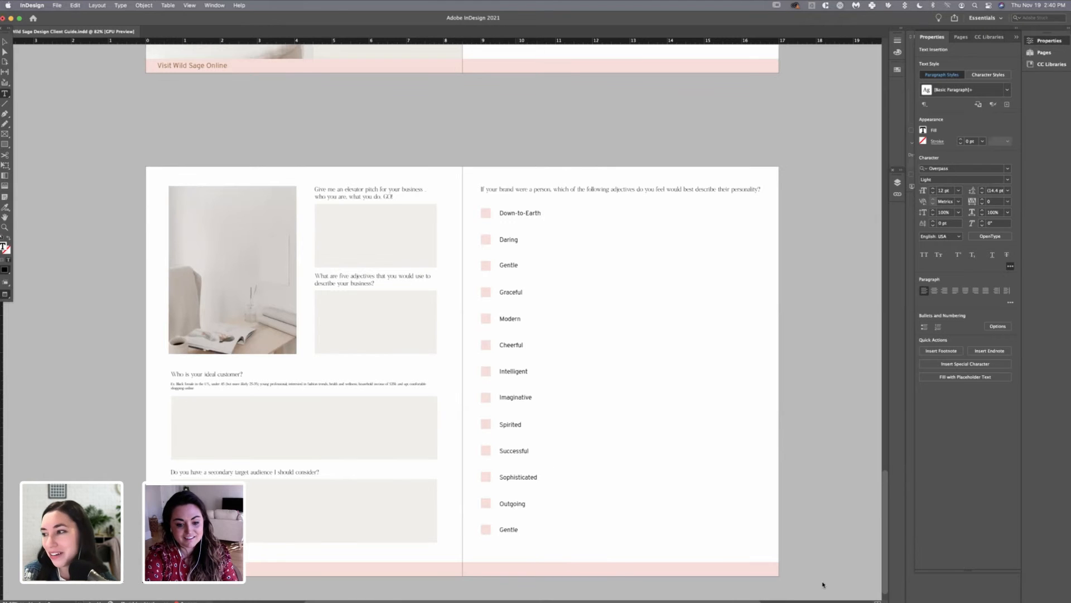
- Replace the last checkbox's "Gentle" label with "Charming"
{"action": "double_click", "coordinate": [509, 529]}
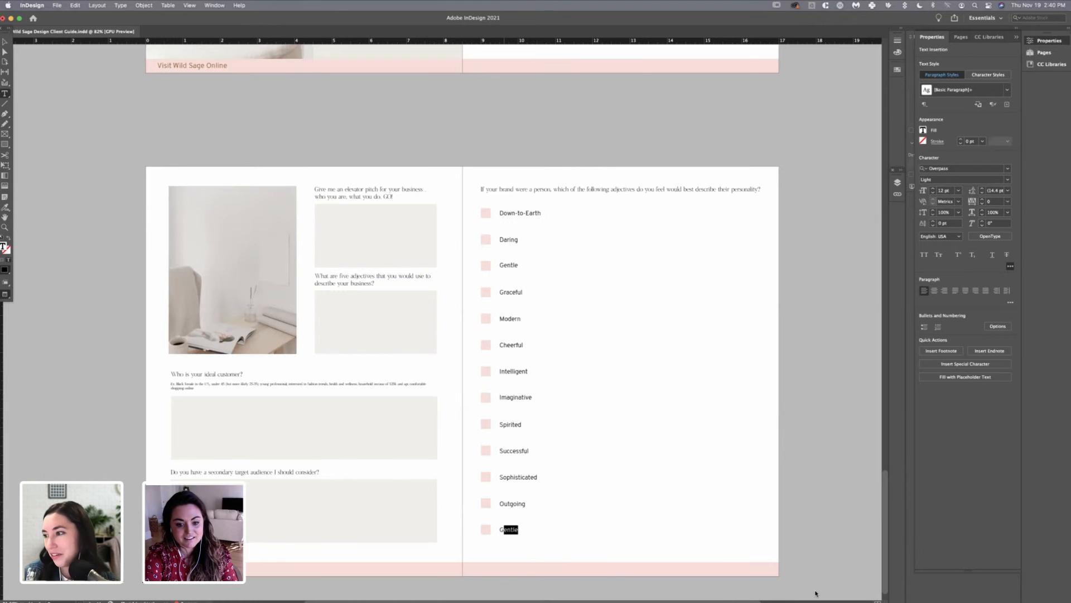
{"action": "key", "text": "BackSpace"}
{"action": "type", "text": "Cham"}
{"action": "key", "text": "BackSpace"}
{"action": "type", "text": "r"}
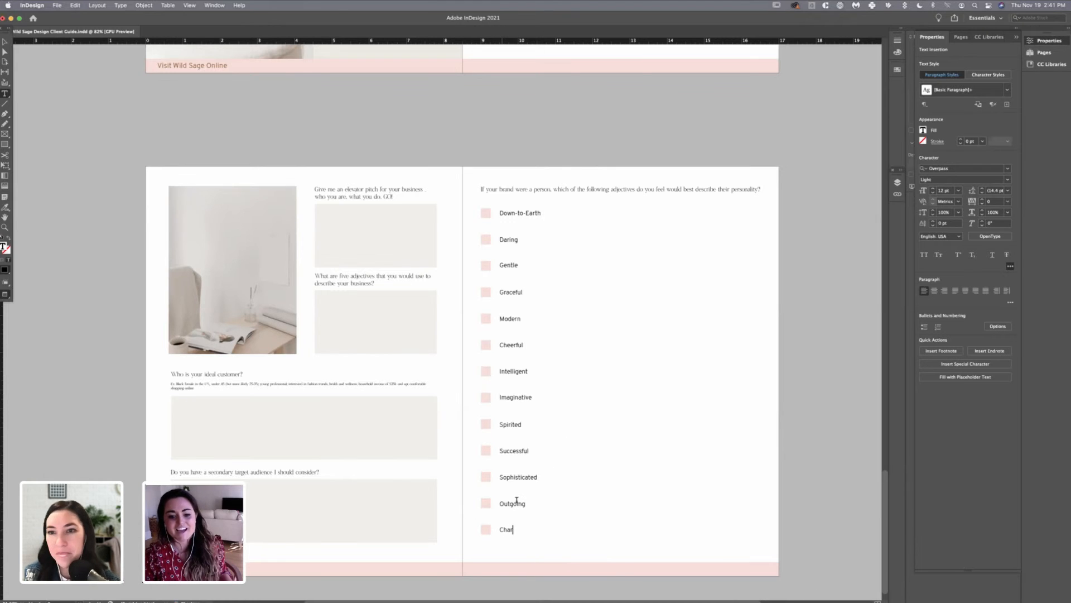
{"action": "type", "text": "ming"}
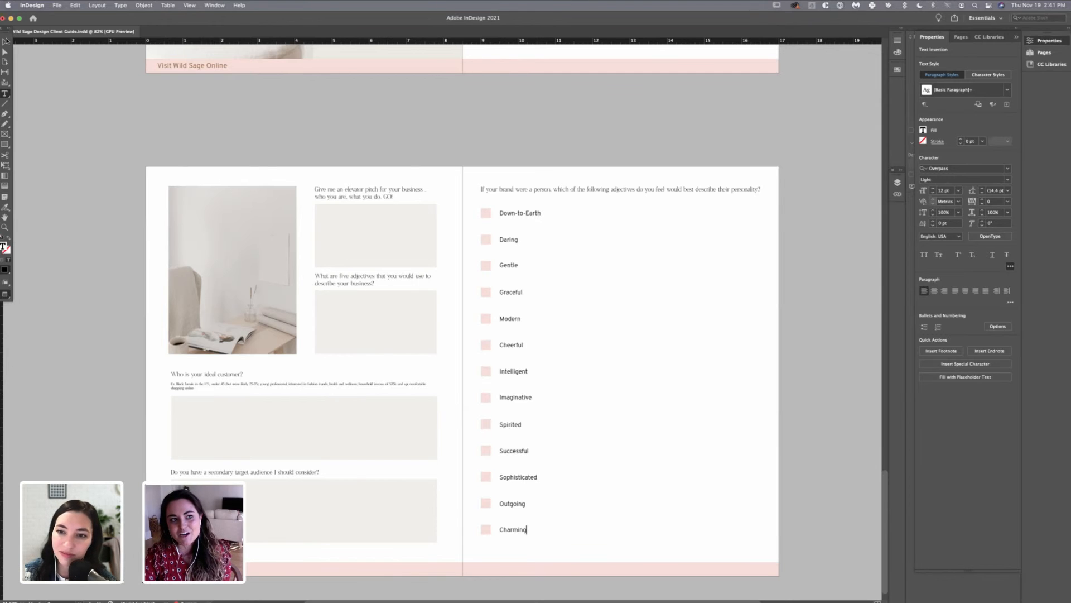
- Select the adjective question with all its checkboxes and labels and move them slightly down to Y 0.58 in
{"action": "left_click_drag", "start_coordinate": [8, 35], "coordinate": [4, 41]}
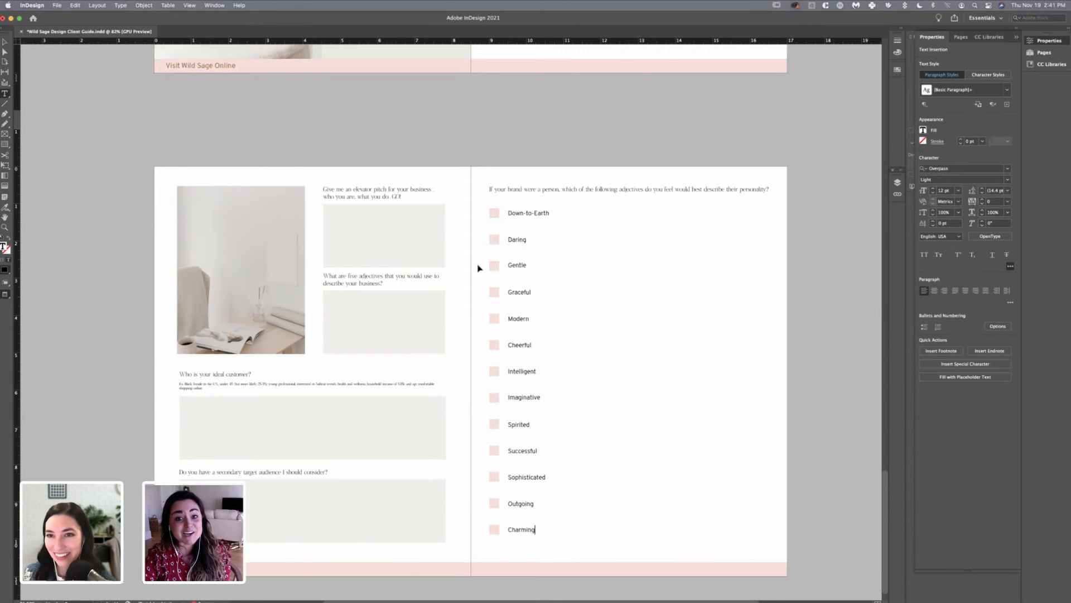
{"action": "key", "text": "Escape"}
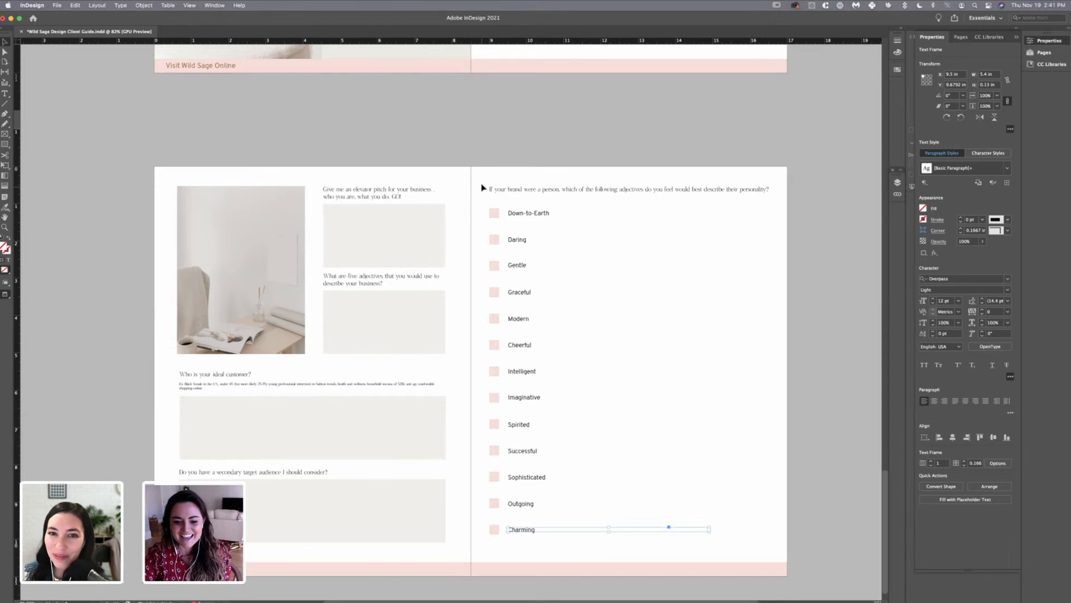
{"action": "left_click_drag", "start_coordinate": [482, 187], "coordinate": [622, 493]}
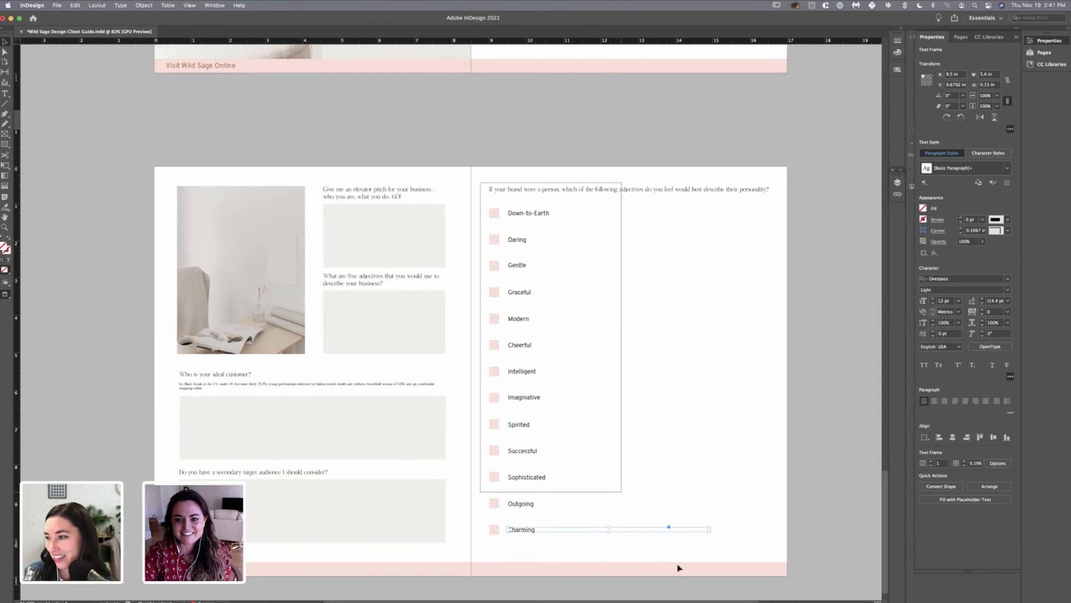
{"action": "left_click_drag", "start_coordinate": [678, 567], "coordinate": [677, 541]}
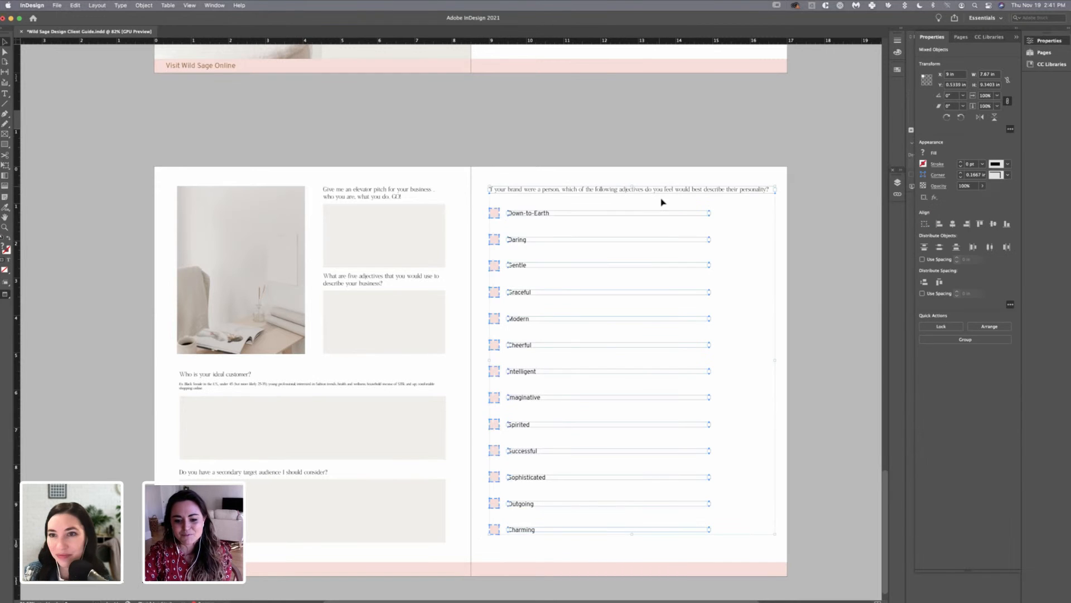
{"action": "left_click_drag", "start_coordinate": [662, 186], "coordinate": [660, 195]}
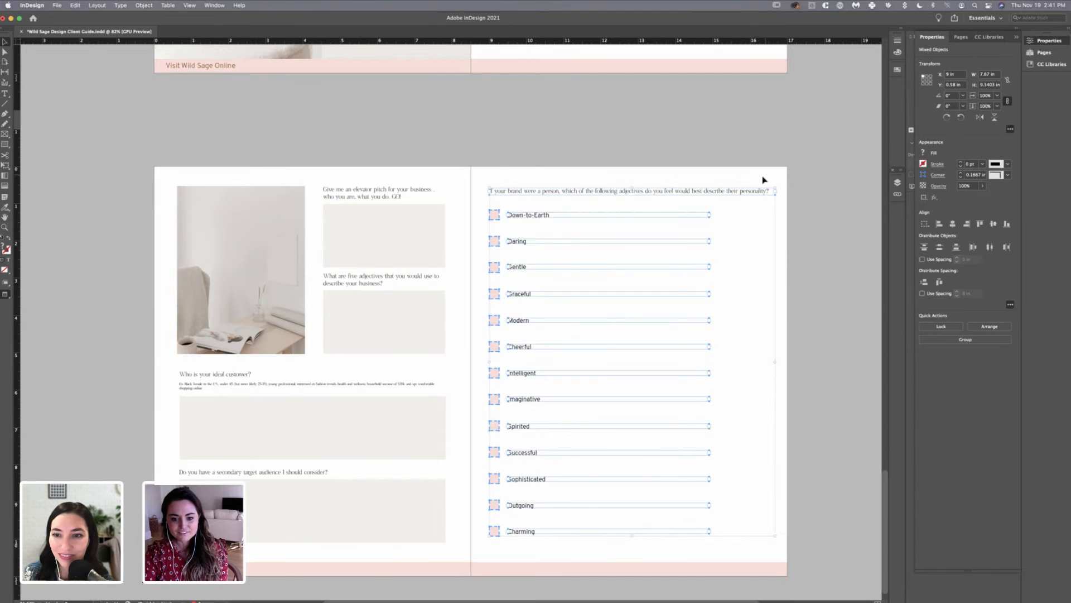
{"action": "left_click", "coordinate": [784, 256]}
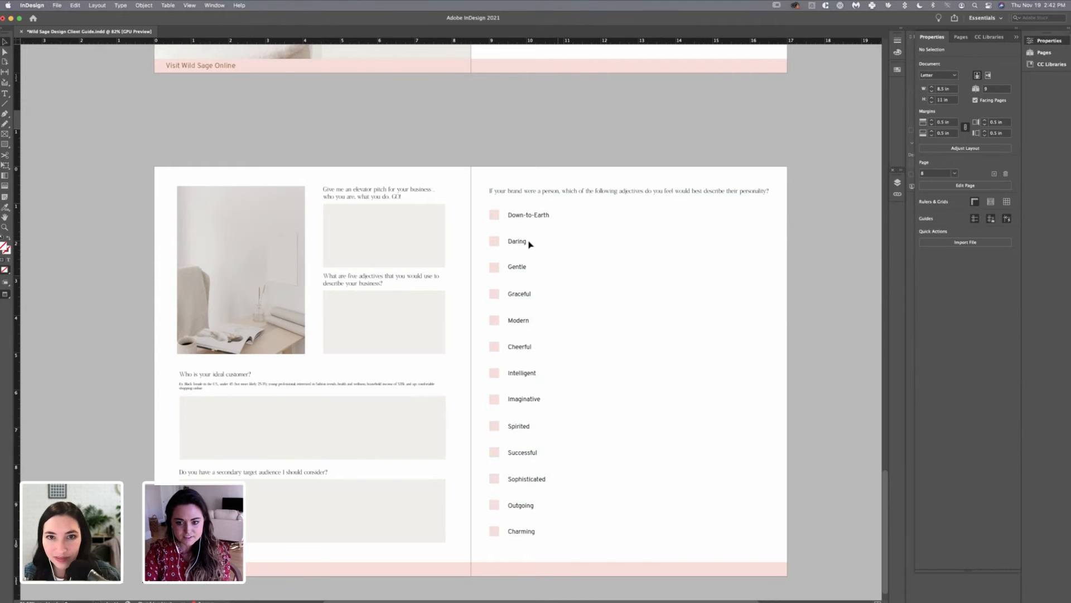
- Place the photo MadelinePhoto32.jpg on the adjectives page
{"action": "scroll", "coordinate": [682, 400], "scroll_direction": "down", "scroll_amount": 2}
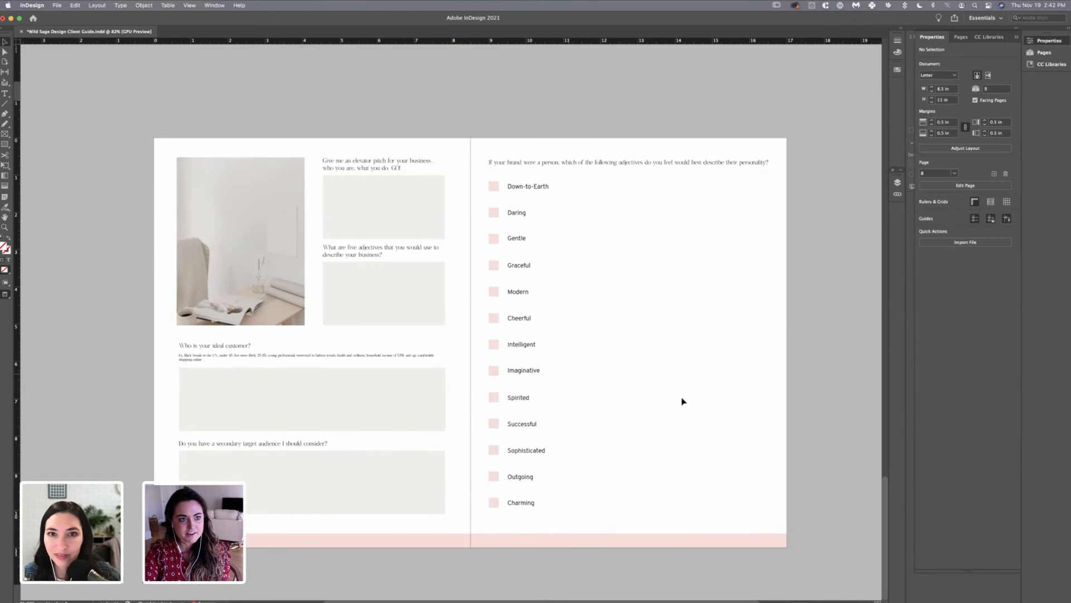
{"action": "left_click", "coordinate": [57, 5]}
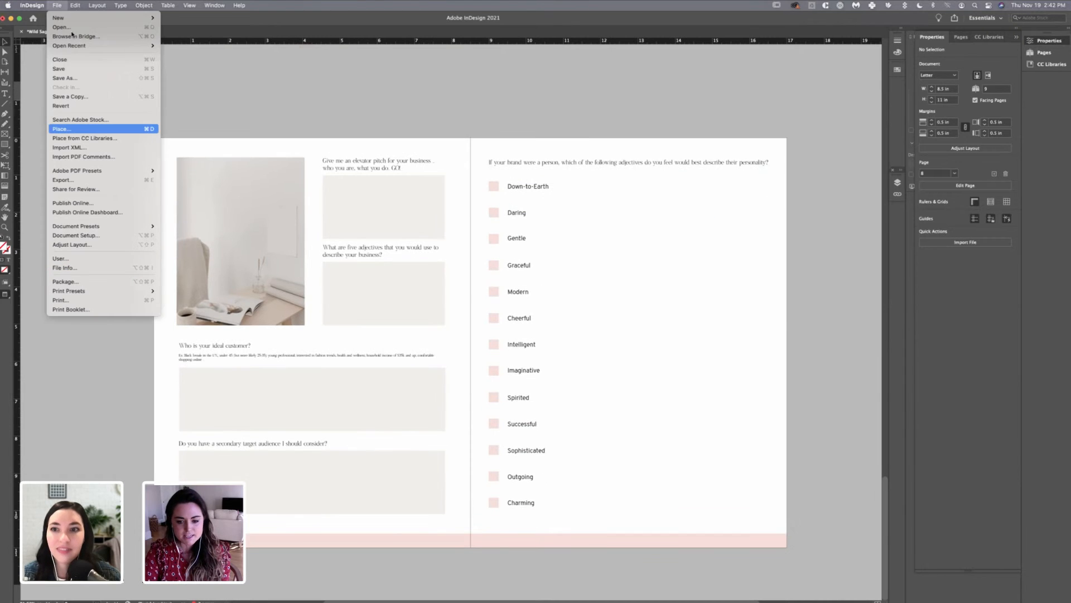
{"action": "left_click", "coordinate": [88, 127]}
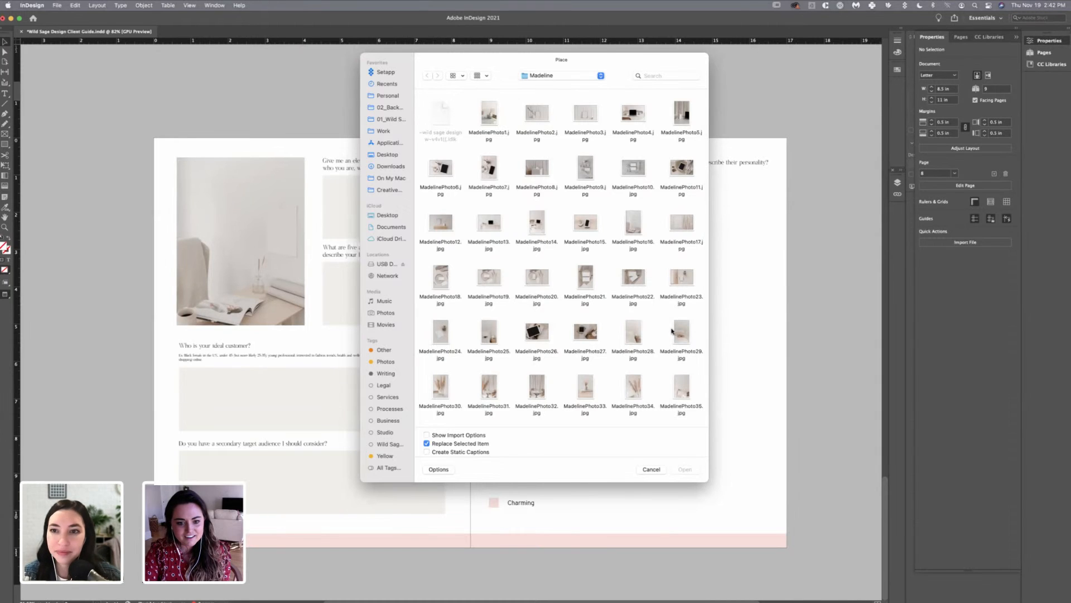
{"action": "double_click", "coordinate": [535, 390]}
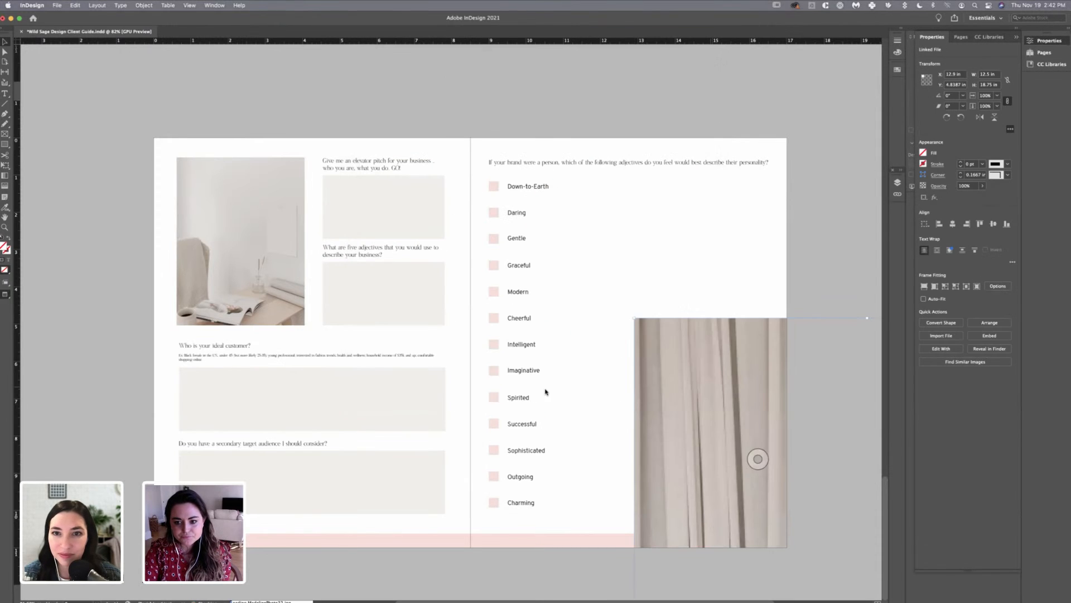
- Move the curtain photo beside the adjective list and shrink its frame to about 5.3 in wide and 7.14 in high
{"action": "left_click_drag", "start_coordinate": [698, 402], "coordinate": [595, 217]}
{"action": "scroll", "coordinate": [634, 318], "scroll_direction": "down", "scroll_amount": 5}
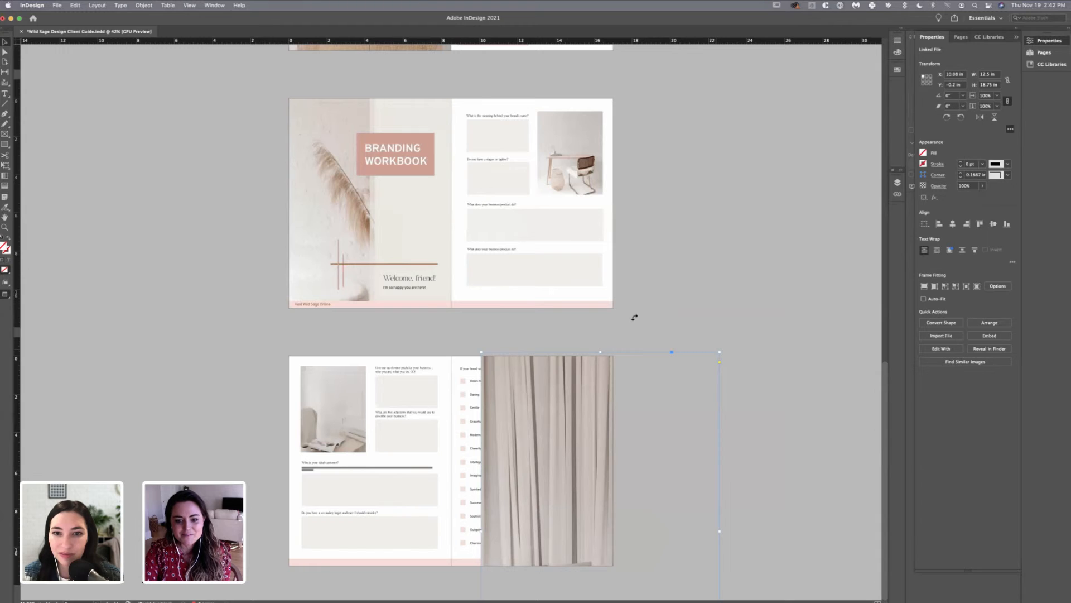
{"action": "left_click_drag", "start_coordinate": [720, 352], "coordinate": [567, 426]}
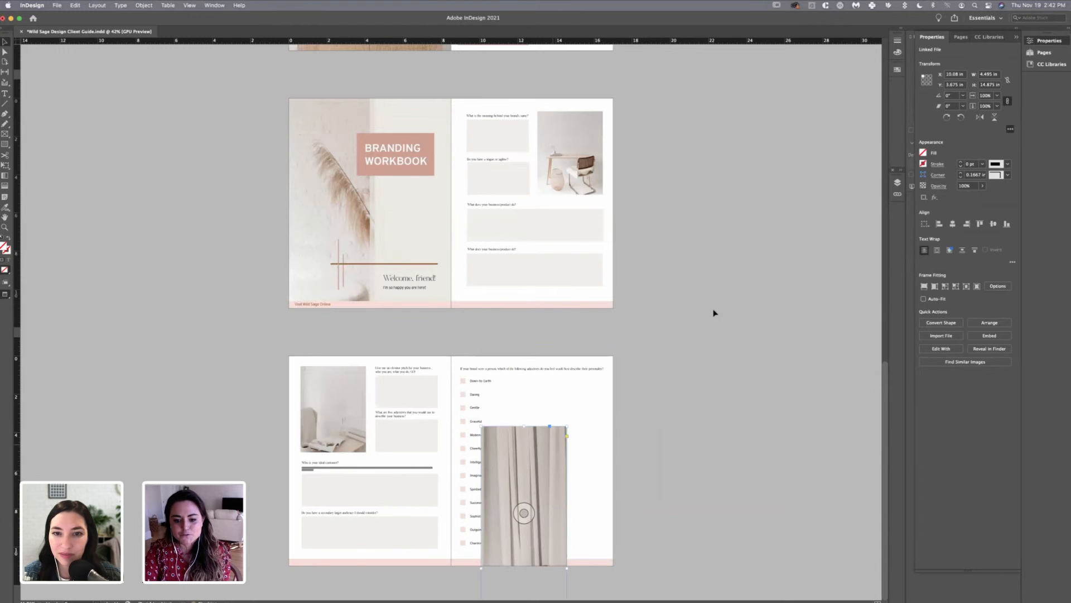
{"action": "left_click_drag", "start_coordinate": [715, 313], "coordinate": [584, 299]}
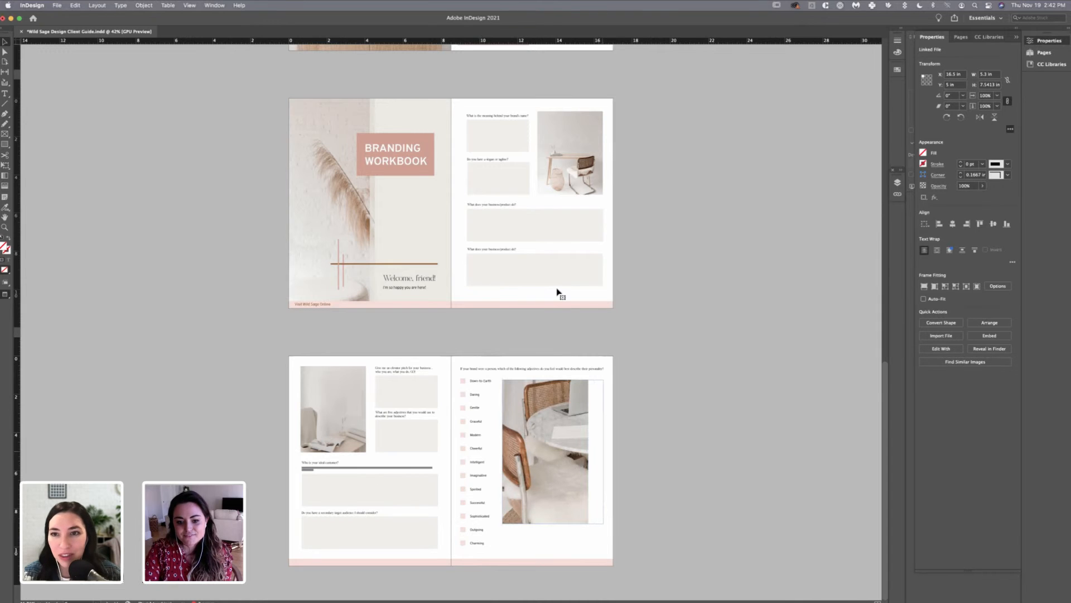
- Extend the photo frame downward to about 8.68 in high and fill it proportionally with the image
{"action": "left_click", "coordinate": [552, 394]}
{"action": "left_click_drag", "start_coordinate": [553, 524], "coordinate": [554, 546]}
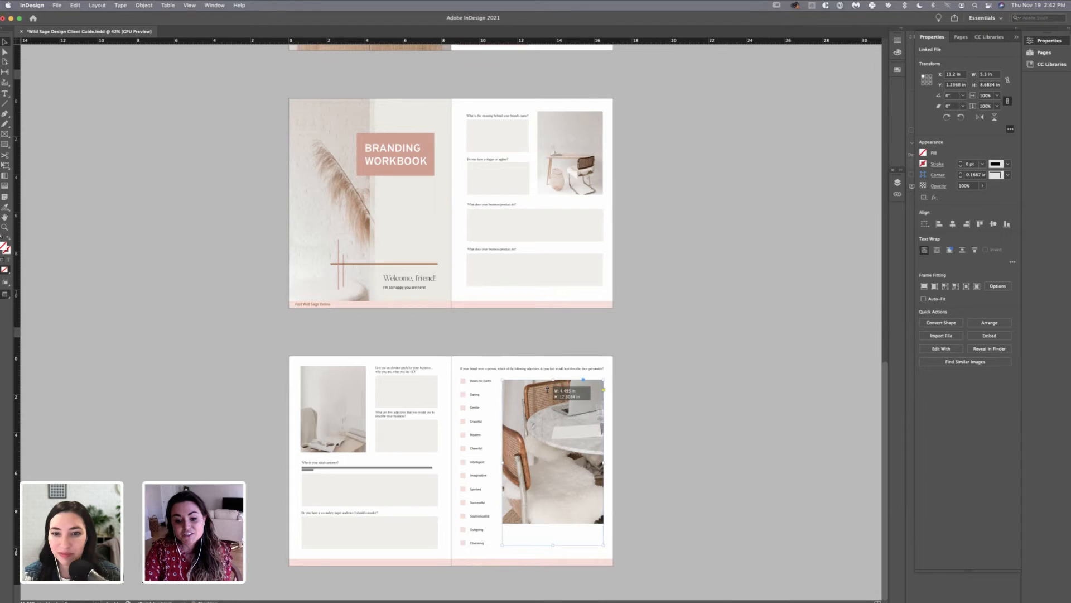
{"action": "left_click", "coordinate": [924, 286]}
{"action": "key", "text": "shift+super+a"}
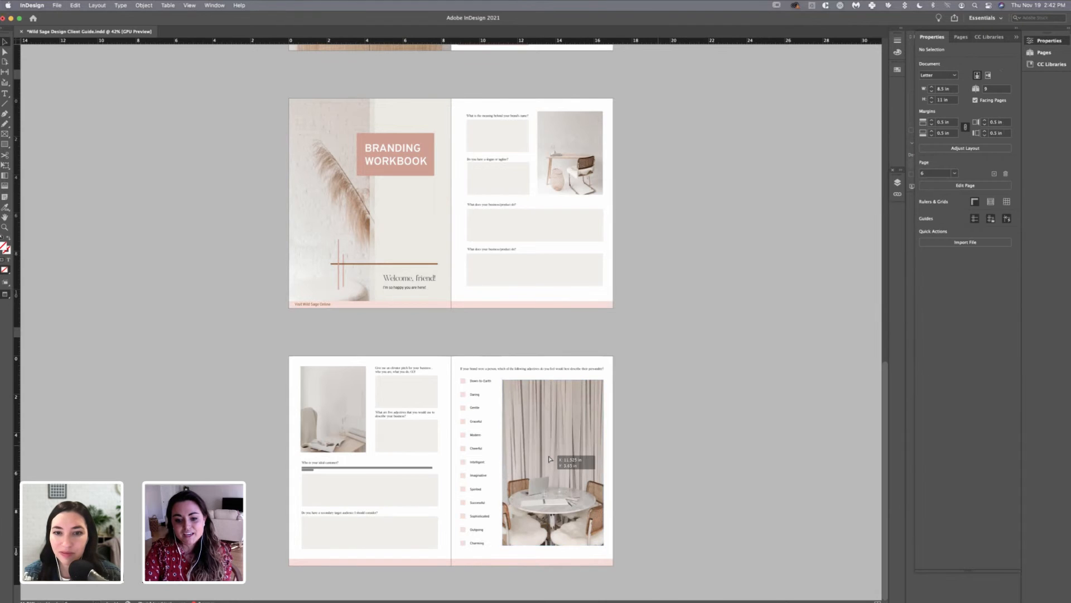
- Reposition the photo frame beside the adjectives at X 11.2 in, Y 1.1583 in and refit the image to fill it
{"action": "left_click", "coordinate": [546, 387]}
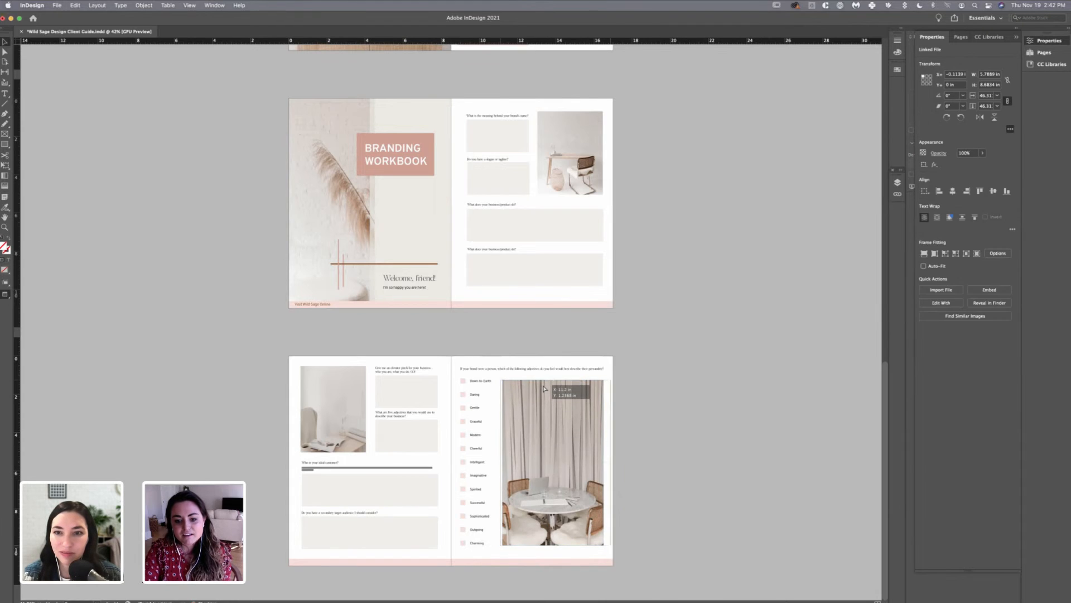
{"action": "mouse_move", "coordinate": [603, 470]}
{"action": "left_mouse_down"}
{"action": "mouse_move", "coordinate": [593, 451]}
{"action": "mouse_move", "coordinate": [603, 451]}
{"action": "left_mouse_up"}
{"action": "key", "text": "super+shift+a"}
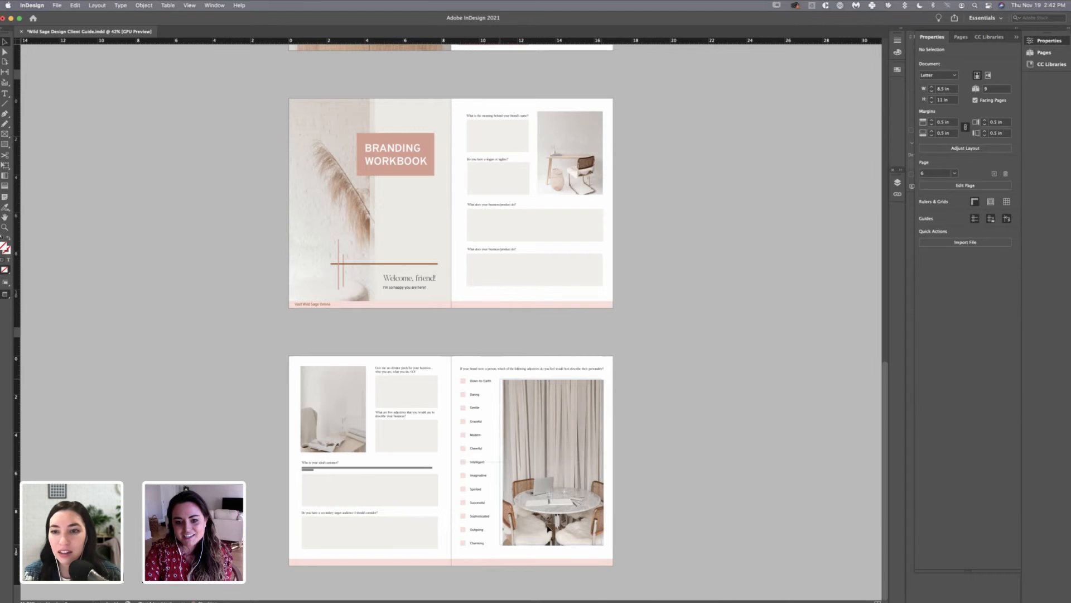
{"action": "left_click_drag", "start_coordinate": [555, 525], "coordinate": [554, 547]}
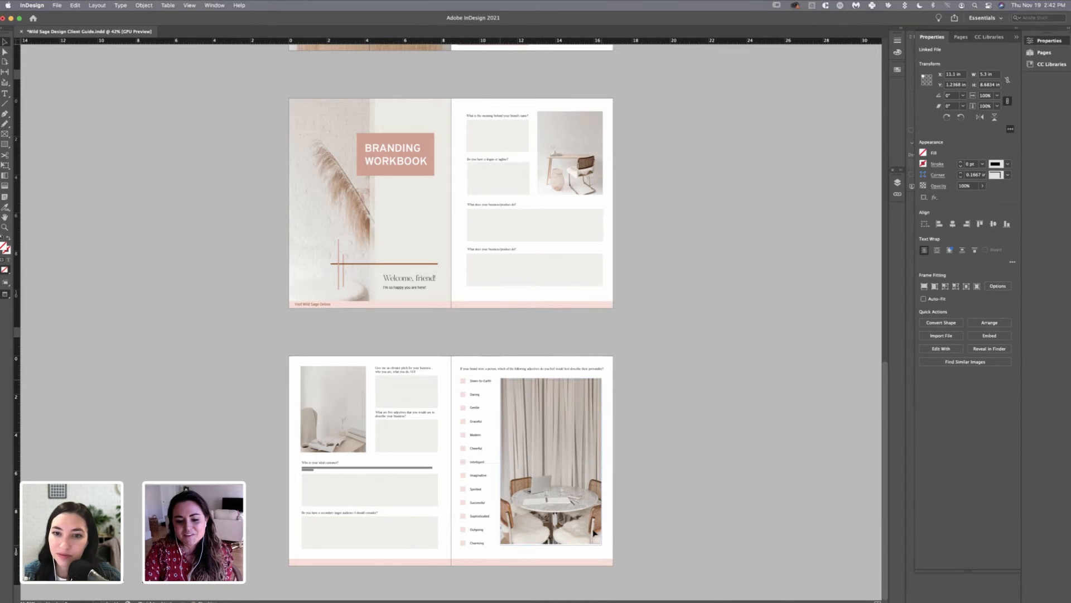
{"action": "key", "text": "Right"}
{"action": "left_click", "coordinate": [924, 286]}
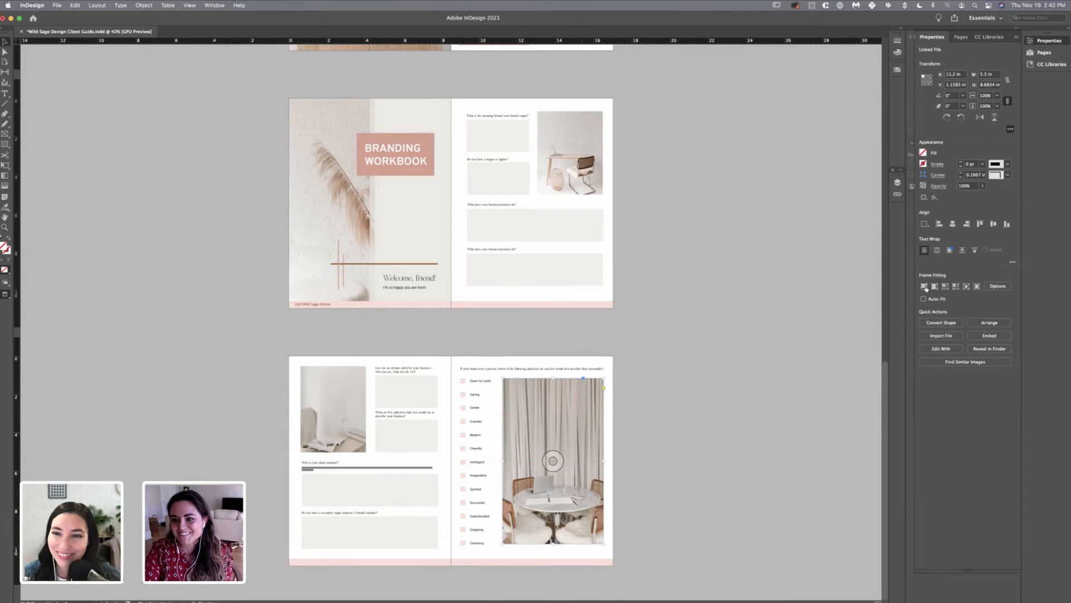
- Lengthen the photo frame to about 8.93 in high, refit the image to fill it and deselect it
{"action": "left_click", "coordinate": [654, 473]}
{"action": "left_click", "coordinate": [553, 456]}
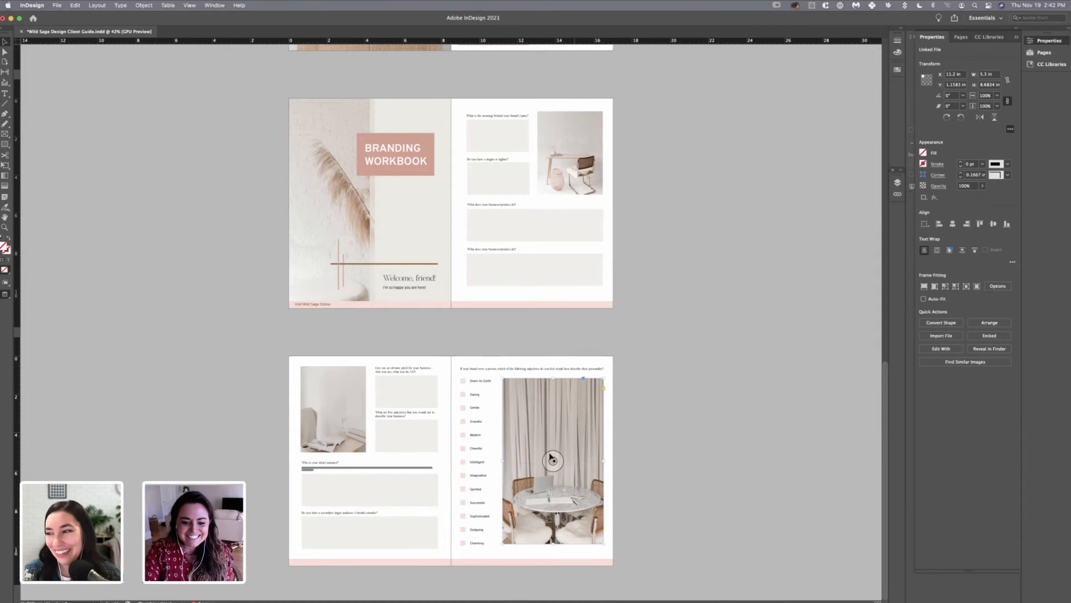
{"action": "left_click", "coordinate": [542, 466]}
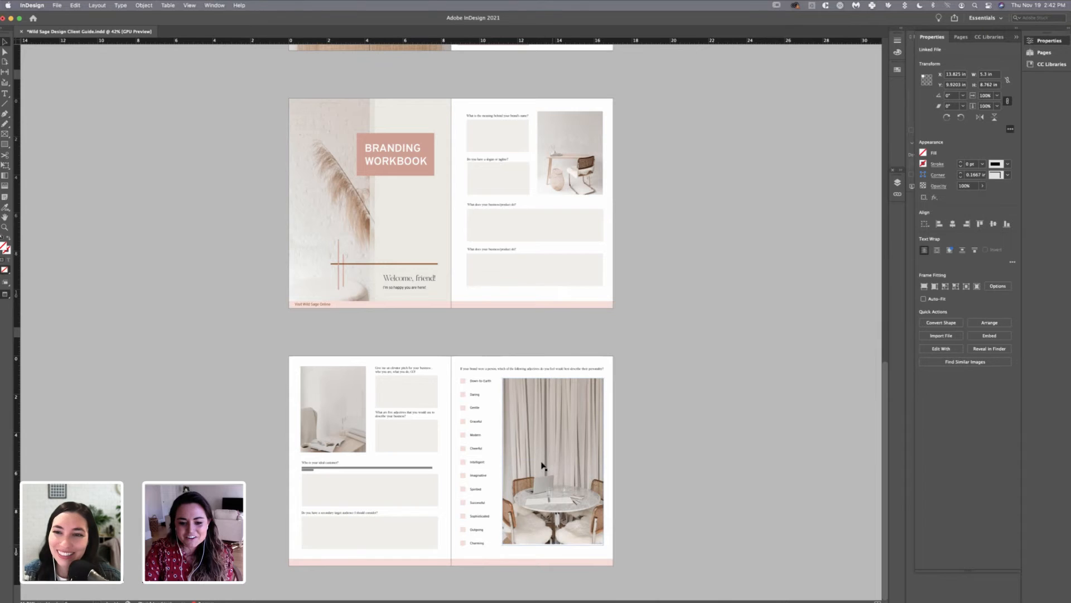
{"action": "left_click_drag", "start_coordinate": [547, 461], "coordinate": [550, 464]}
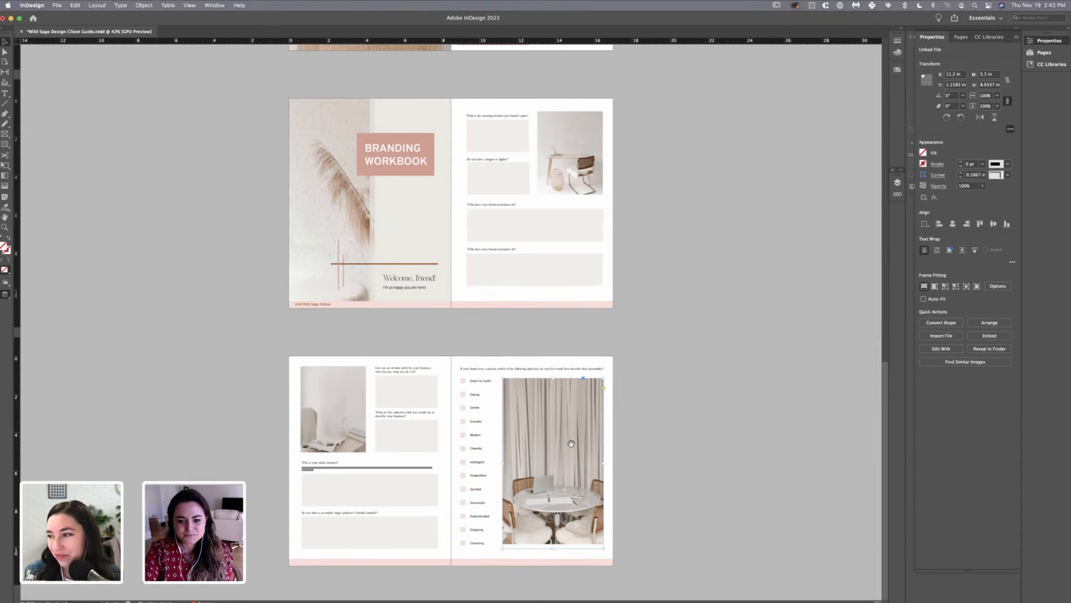
{"action": "left_click", "coordinate": [656, 433]}
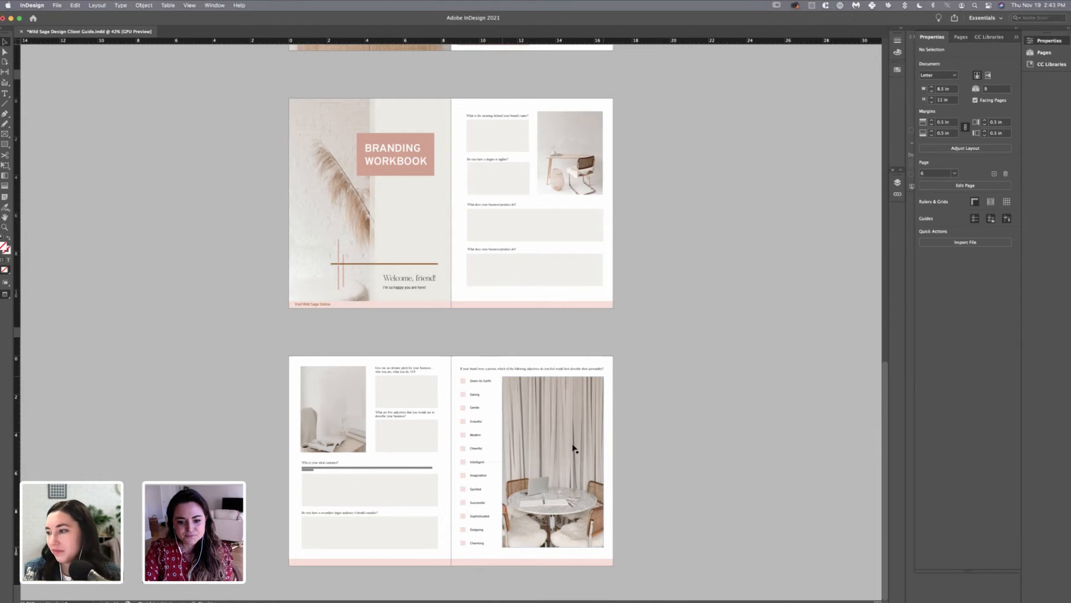
- Shift the curtain photo slightly toward the adjective list, select the checkboxes with their labels, and clear the selection
{"action": "left_click_drag", "start_coordinate": [574, 448], "coordinate": [582, 434]}
{"action": "left_click_drag", "start_coordinate": [484, 552], "coordinate": [485, 549]}
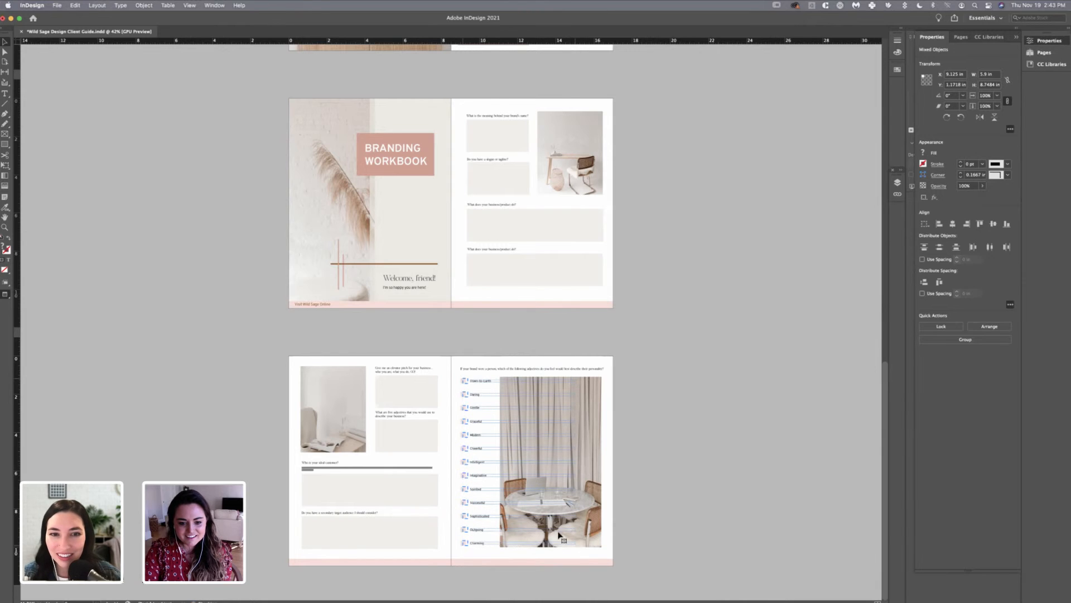
{"action": "left_click_drag", "start_coordinate": [552, 546], "coordinate": [553, 547]}
- Examine the branding workbook spreads, checking the photos, question fields and the spacing of the adjectives page
{"action": "key", "text": "super+minus"}
{"action": "key", "text": "super+minus"}
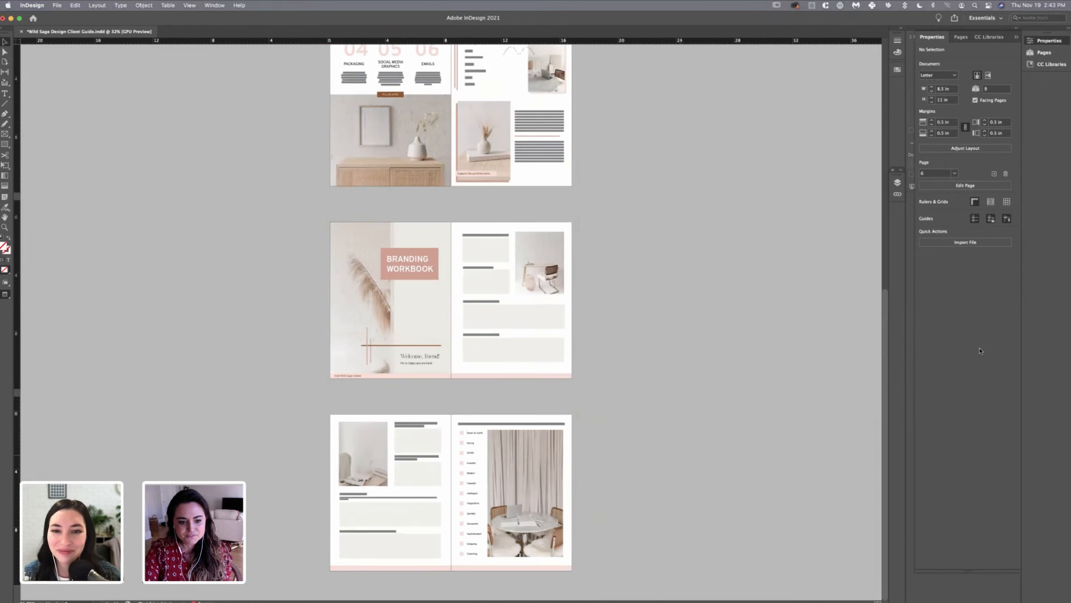
{"action": "key", "text": "super+equal"}
{"action": "key", "text": "super+equal"}
{"action": "scroll", "coordinate": [634, 377], "scroll_direction": "down", "scroll_amount": 3}
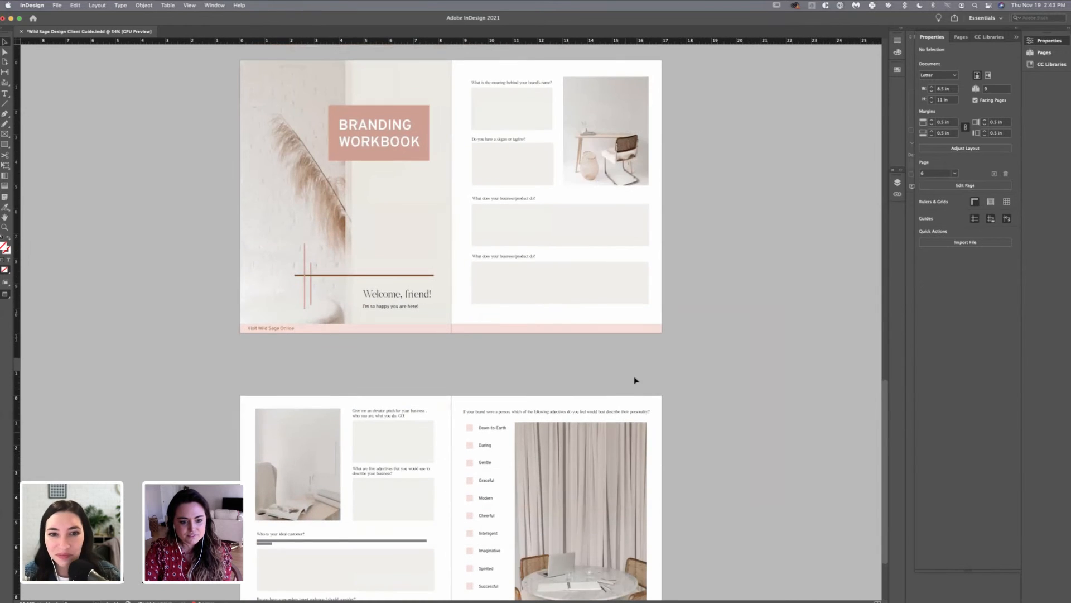
{"action": "left_click", "coordinate": [297, 464]}
{"action": "left_click_drag", "start_coordinate": [579, 405], "coordinate": [577, 404]}
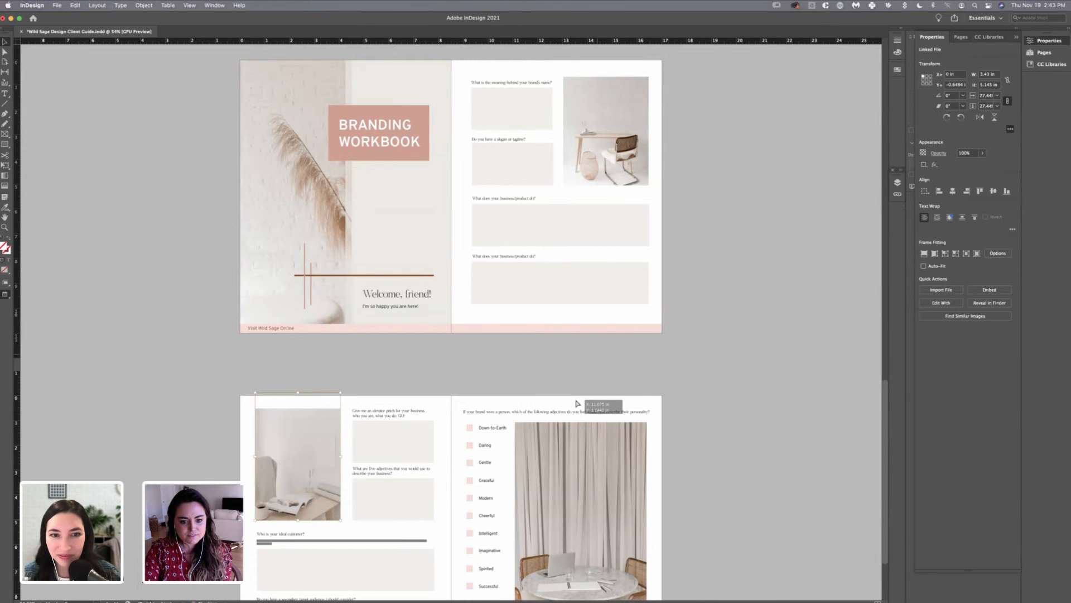
{"action": "left_click", "coordinate": [577, 403]}
{"action": "key", "text": "super+minus"}
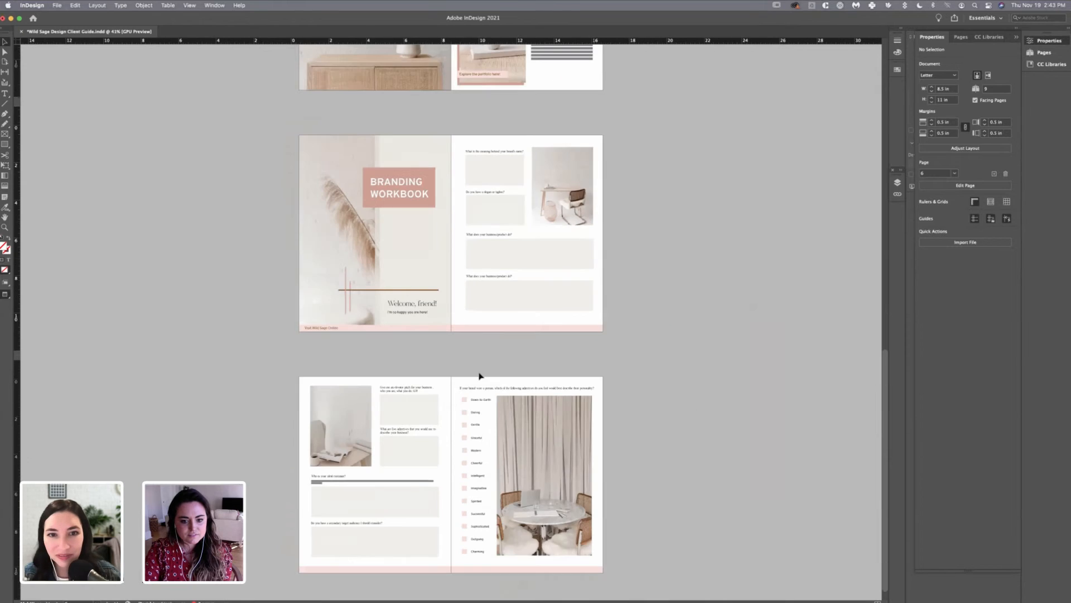
{"action": "key", "text": "super+equal"}
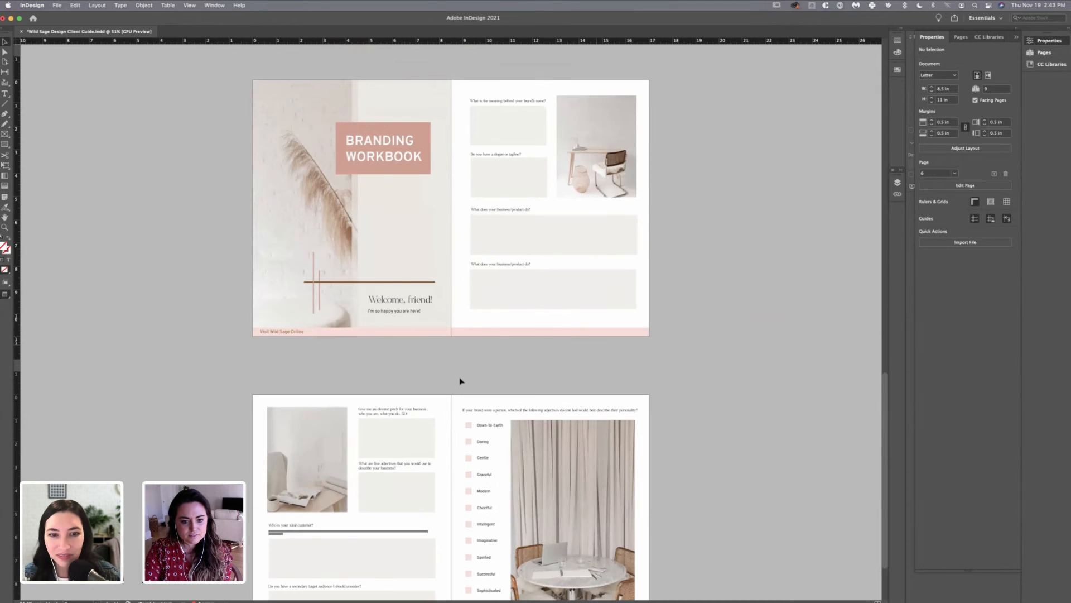
{"action": "scroll", "coordinate": [460, 377], "scroll_direction": "down", "scroll_amount": 3}
{"action": "scroll", "coordinate": [477, 431], "scroll_direction": "up", "scroll_amount": 5}
{"action": "scroll", "coordinate": [480, 491], "scroll_direction": "down", "scroll_amount": 6}
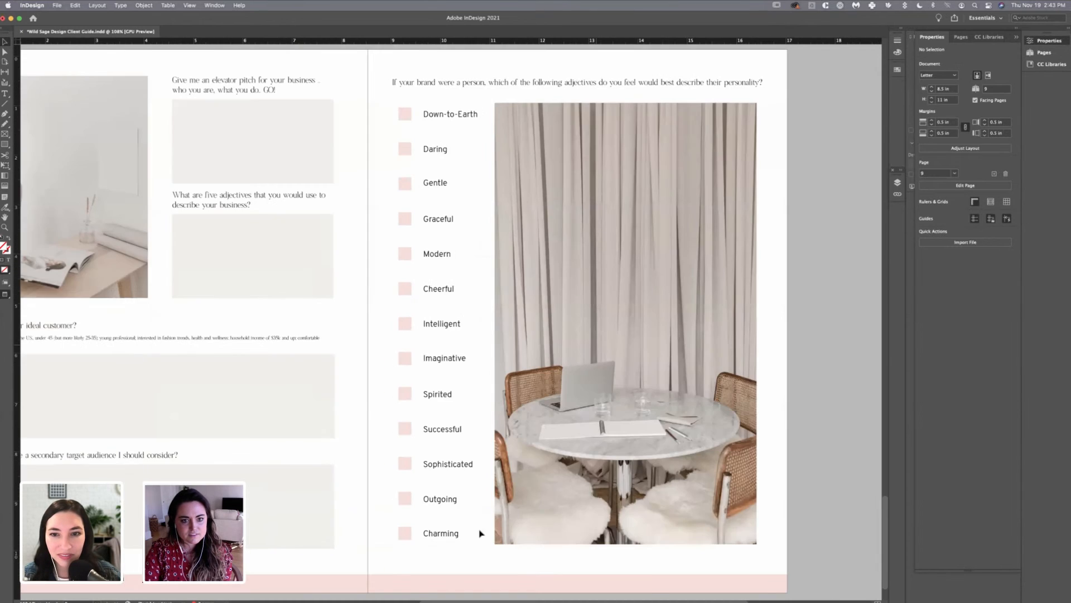
- Reposition the footer button frame on the Branding Workbook page over the pink bar, at X 0 in, Y 10.62 in
{"action": "scroll", "coordinate": [481, 534], "scroll_direction": "down", "scroll_amount": 2}
{"action": "scroll", "coordinate": [485, 554], "scroll_direction": "up", "scroll_amount": 10}
{"action": "scroll", "coordinate": [484, 554], "scroll_direction": "left", "scroll_amount": 4}
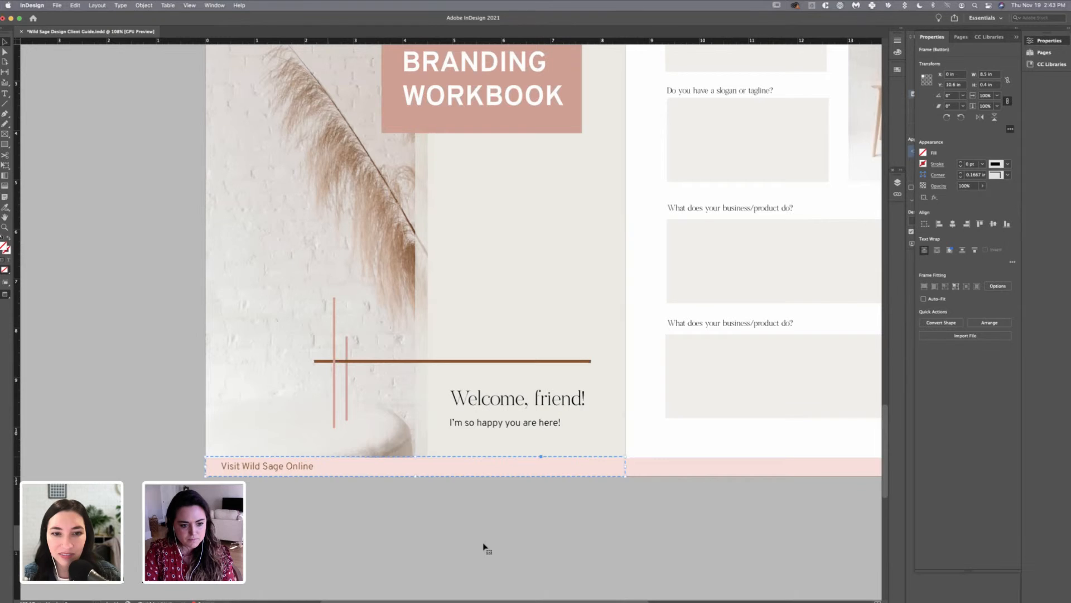
{"action": "left_click_drag", "start_coordinate": [524, 467], "coordinate": [524, 457]}
{"action": "key", "text": "Down"}
{"action": "key", "text": "Down"}
{"action": "key", "text": "Down"}
{"action": "key", "text": "Down"}
{"action": "key", "text": "Down"}
{"action": "key", "text": "Down"}
{"action": "key", "text": "Down"}
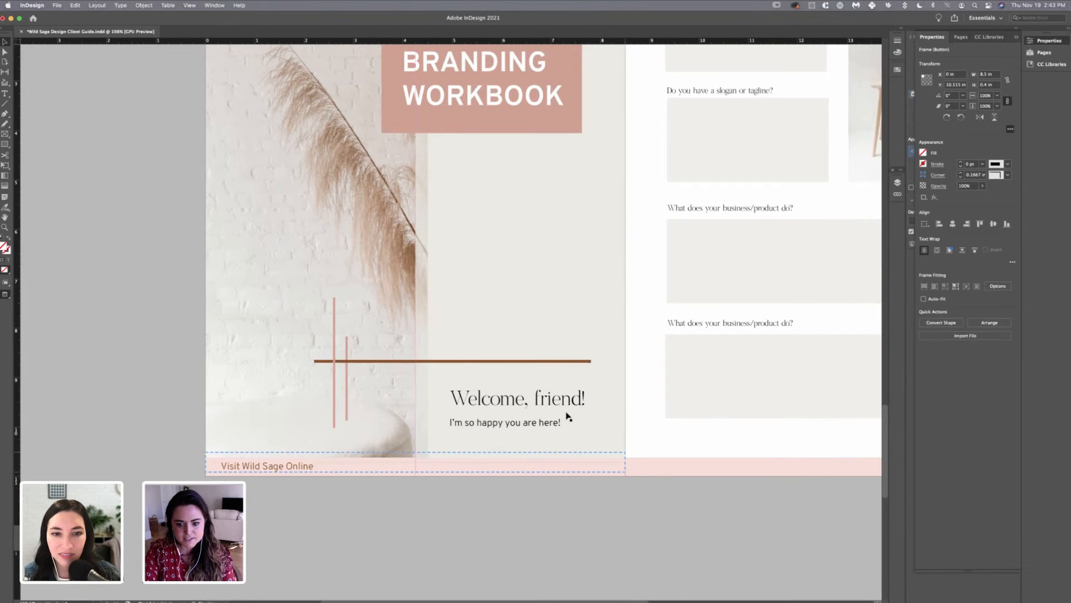
{"action": "key", "text": "Down"}
{"action": "key", "text": "Down"}
{"action": "key", "text": "Down"}
{"action": "key", "text": "Down"}
{"action": "key", "text": "Down"}
{"action": "key", "text": "Down"}
{"action": "key", "text": "Down"}
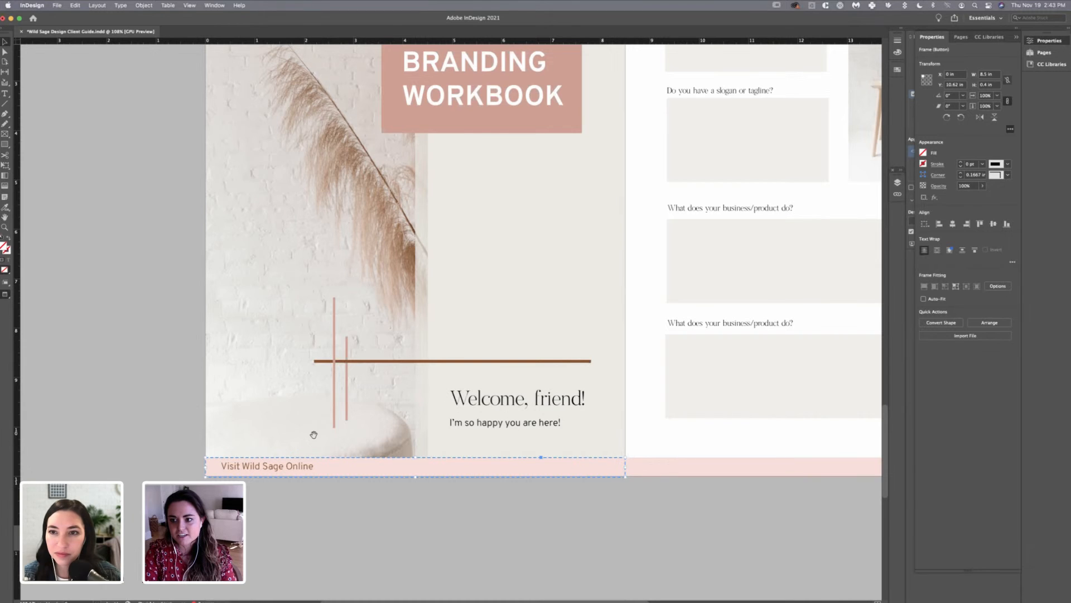
- Copy the workbook page's footer button and "Visit Wild Sage Online" text onto the elevator-pitch page's footer at X 0 in, Y 10.61 in
{"action": "left_click_drag", "start_coordinate": [314, 435], "coordinate": [316, 431]}
{"action": "key", "text": "F7"}
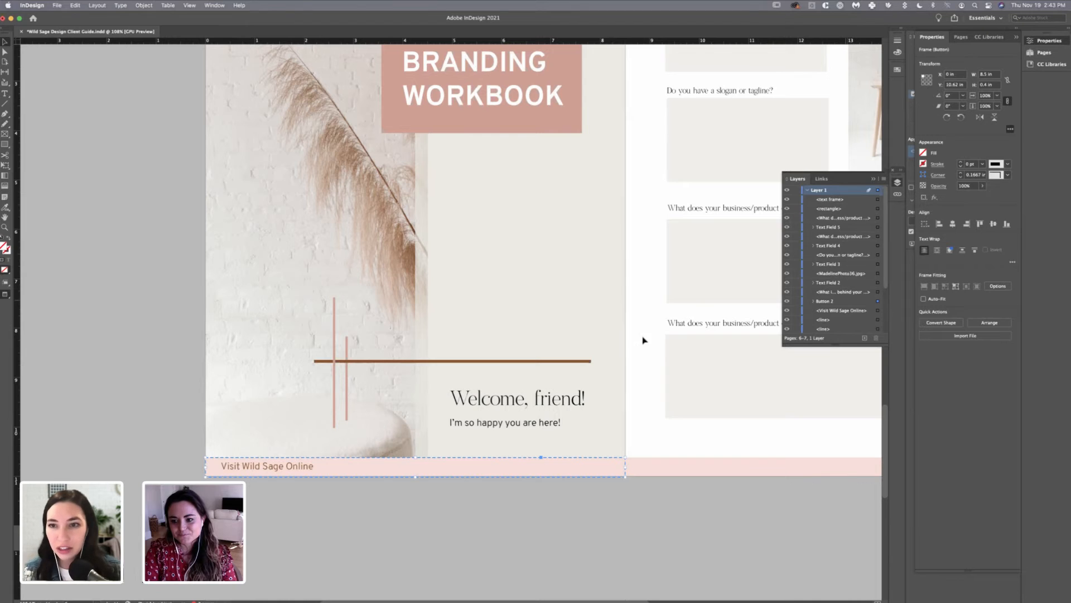
{"action": "left_click", "coordinate": [878, 310], "text": "shift"}
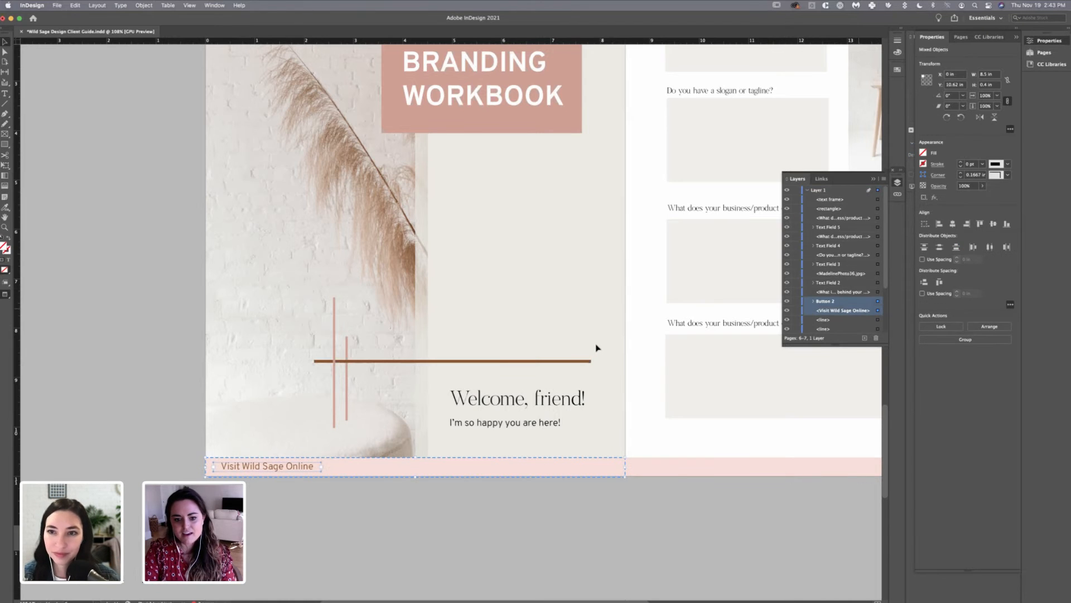
{"action": "scroll", "coordinate": [552, 354], "scroll_direction": "down", "scroll_amount": 7}
{"action": "scroll", "coordinate": [313, 467], "scroll_direction": "down", "scroll_amount": 4}
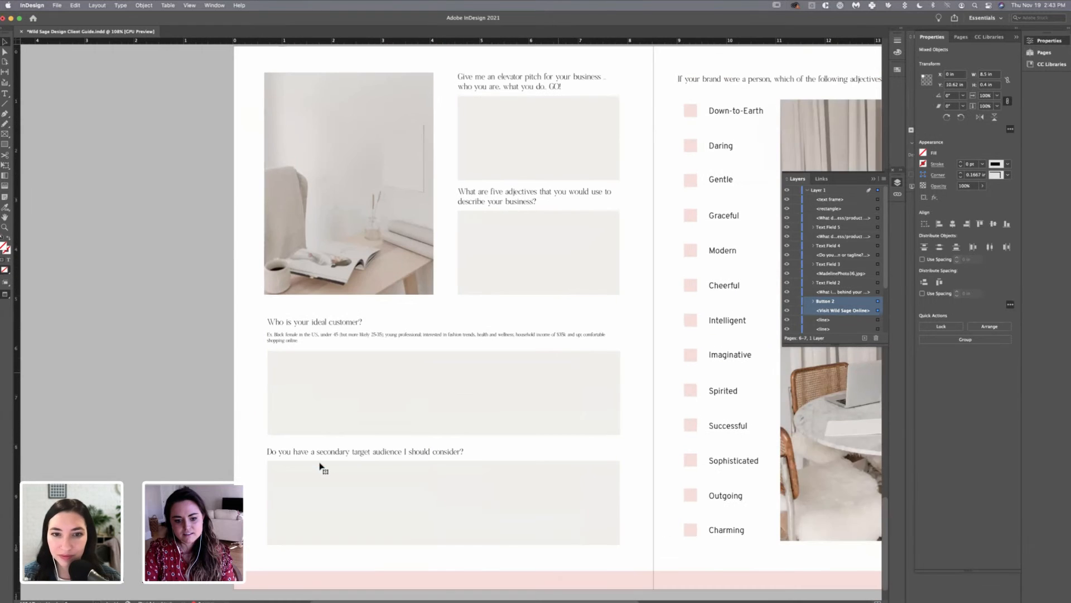
{"action": "key", "text": "super+alt+shift+v"}
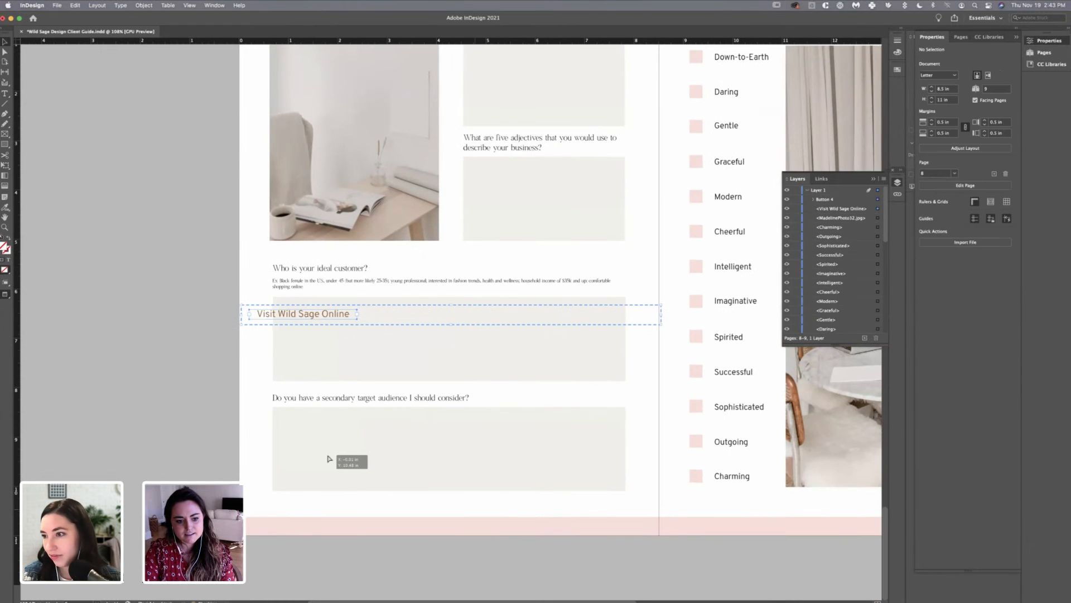
{"action": "left_click_drag", "start_coordinate": [316, 465], "coordinate": [322, 477]}
{"action": "scroll", "coordinate": [322, 477], "scroll_direction": "up", "scroll_amount": 1}
{"action": "scroll", "coordinate": [321, 482], "scroll_direction": "up", "scroll_amount": 10}
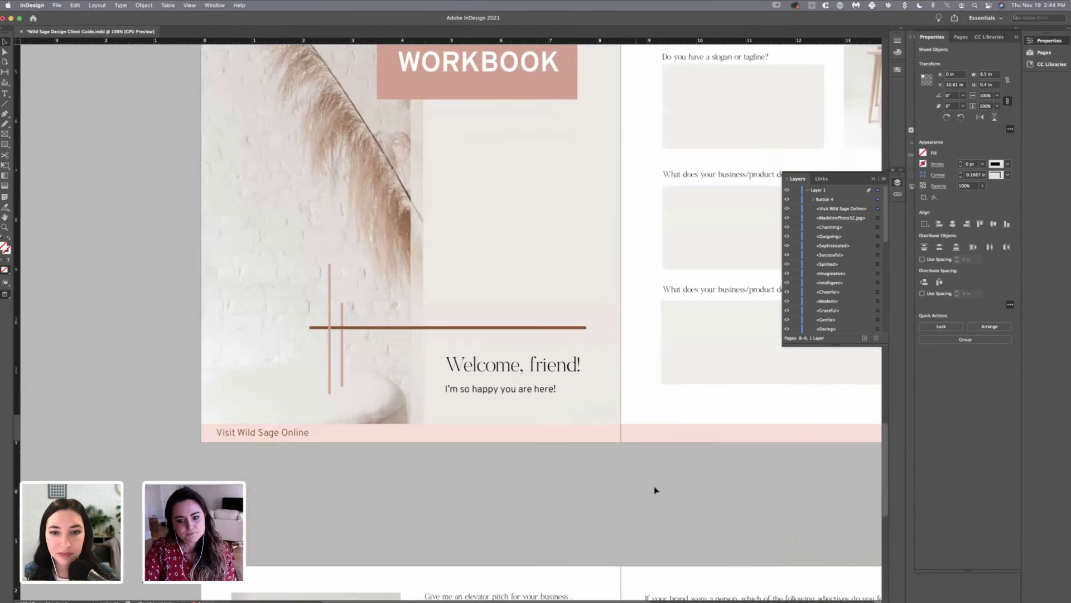
{"action": "left_click", "coordinate": [654, 490]}
- Draw a horizontal line about 3.56 in long over the upper part of the curtain photo, extending past its right edge
{"action": "scroll", "coordinate": [654, 480], "scroll_direction": "down", "scroll_amount": 5}
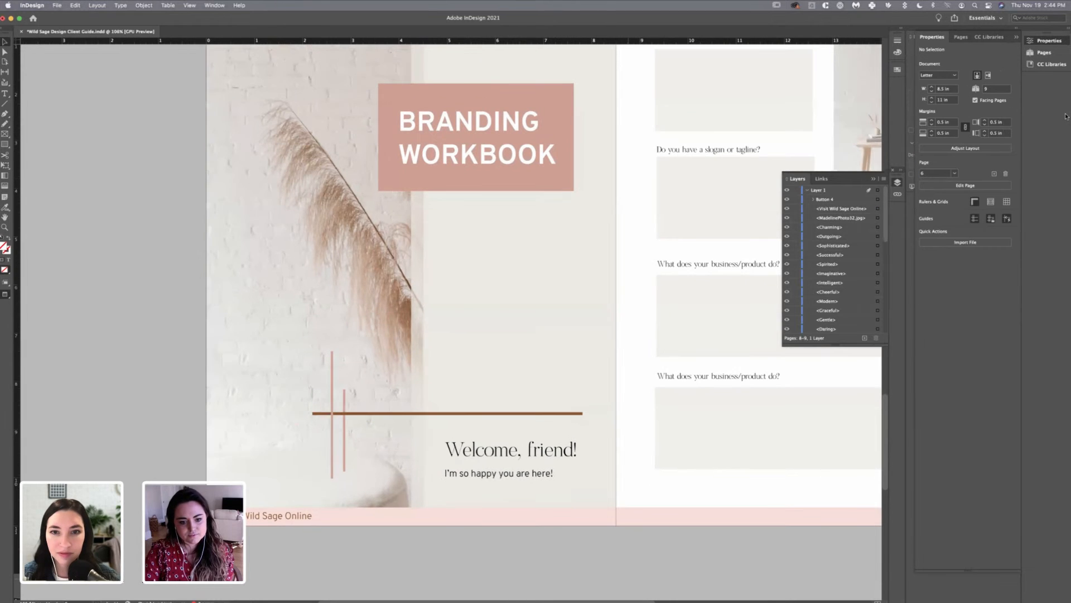
{"action": "scroll", "coordinate": [654, 480], "scroll_direction": "right", "scroll_amount": 3}
{"action": "scroll", "coordinate": [971, 46], "scroll_direction": "down", "scroll_amount": 8}
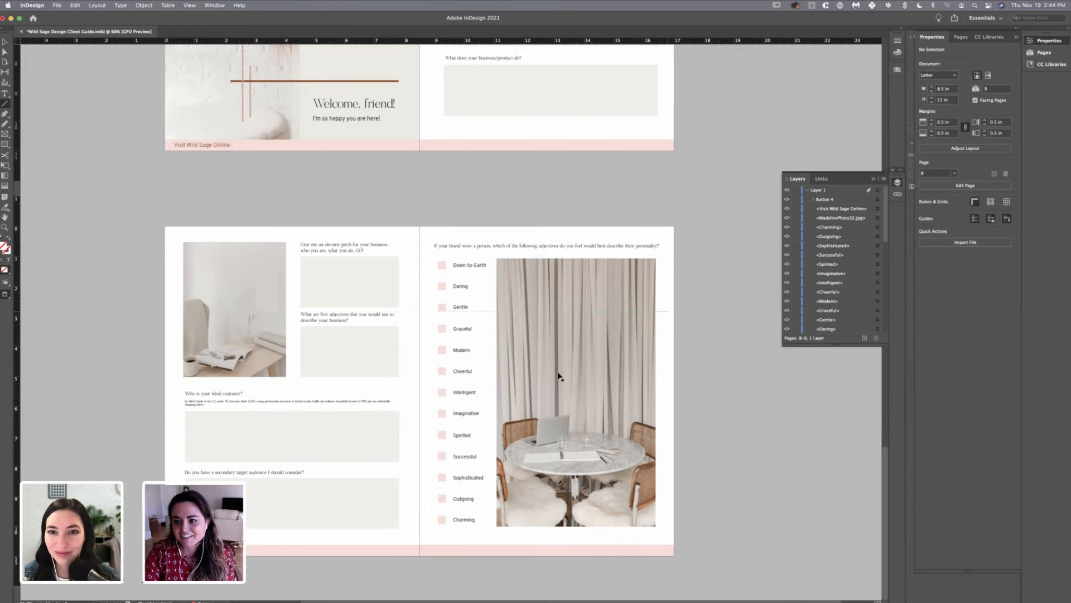
{"action": "left_click_drag", "start_coordinate": [560, 377], "coordinate": [560, 378]}
- Give the line a brown stroke from the Wild Sage Warm swatches at 4 pt weight
{"action": "key", "text": "F5"}
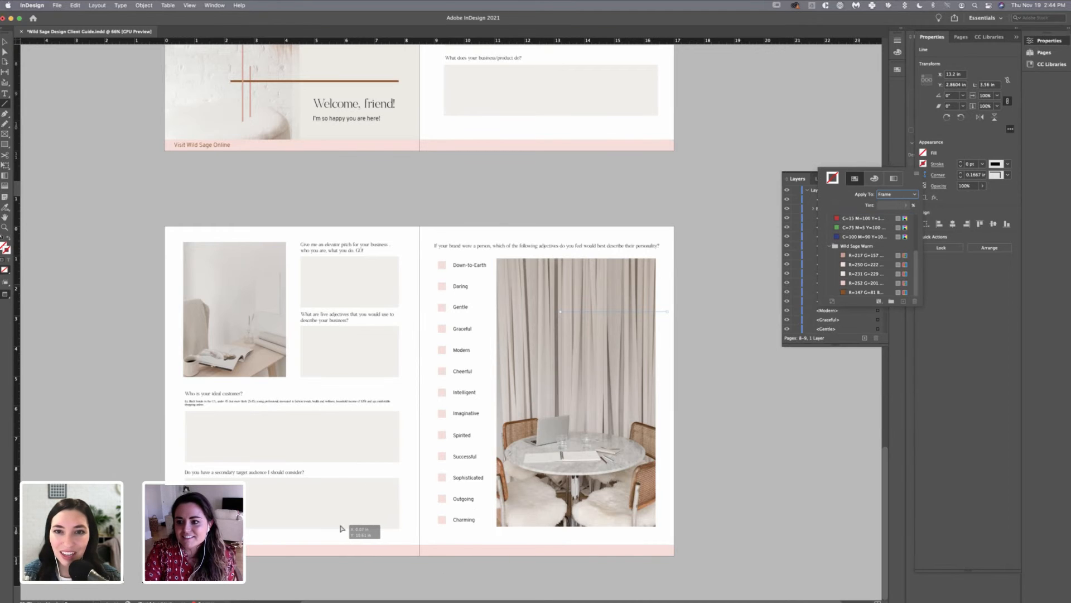
{"action": "left_click", "coordinate": [865, 292]}
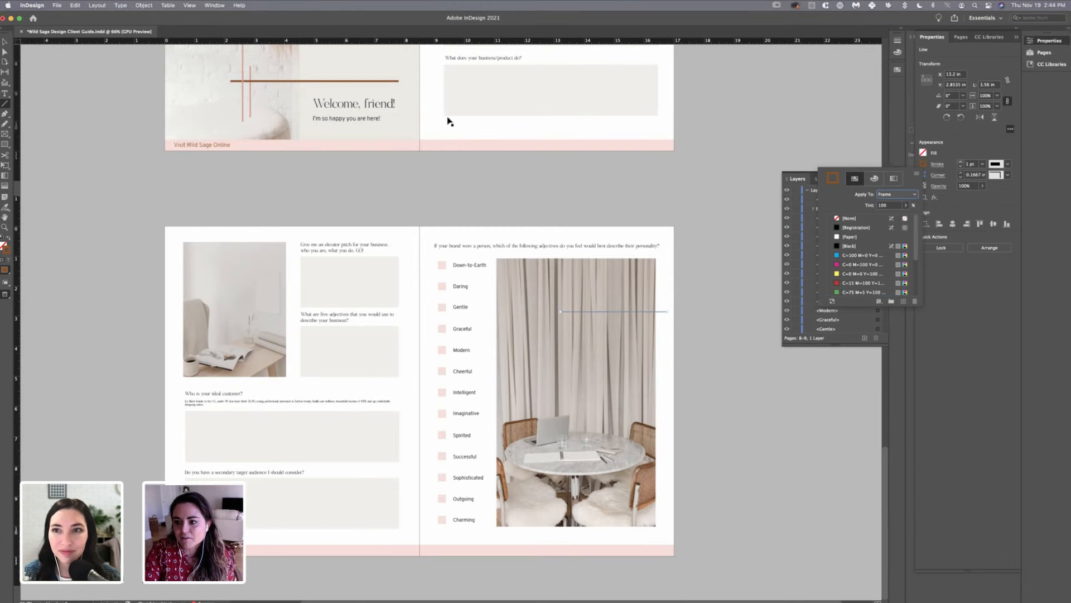
{"action": "left_click", "coordinate": [961, 163]}
{"action": "left_click", "coordinate": [961, 162]}
{"action": "left_click", "coordinate": [960, 162]}
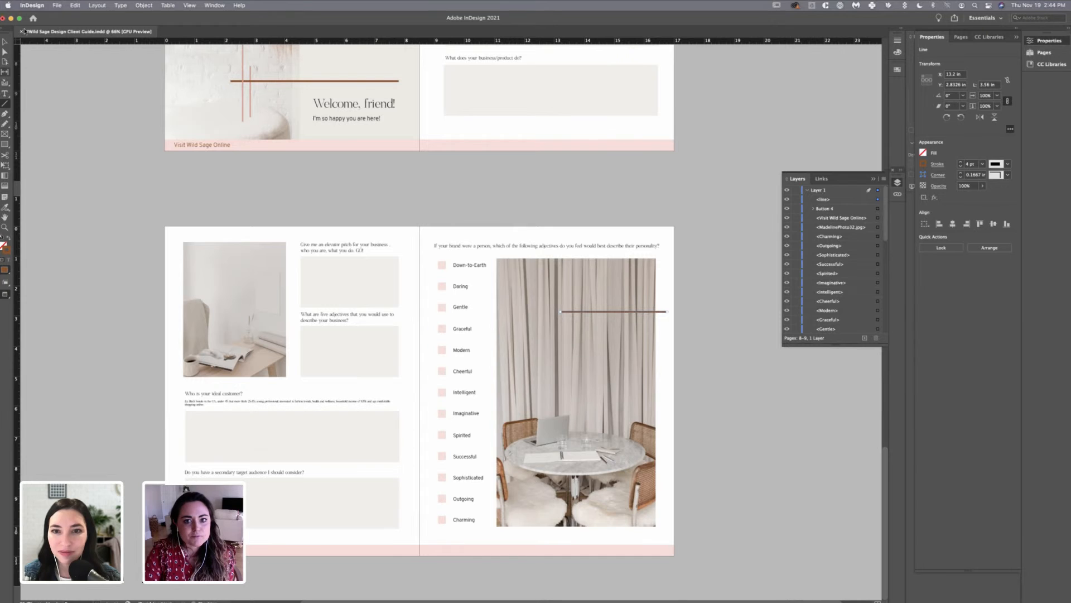
{"action": "left_click", "coordinate": [6, 42]}
- Move the line near the curtain photo's top edge and paste a copy just below it, offset left at about X 10.875 in, Y 1.83 in
{"action": "scroll", "coordinate": [11, 216], "scroll_direction": "up", "scroll_amount": 5}
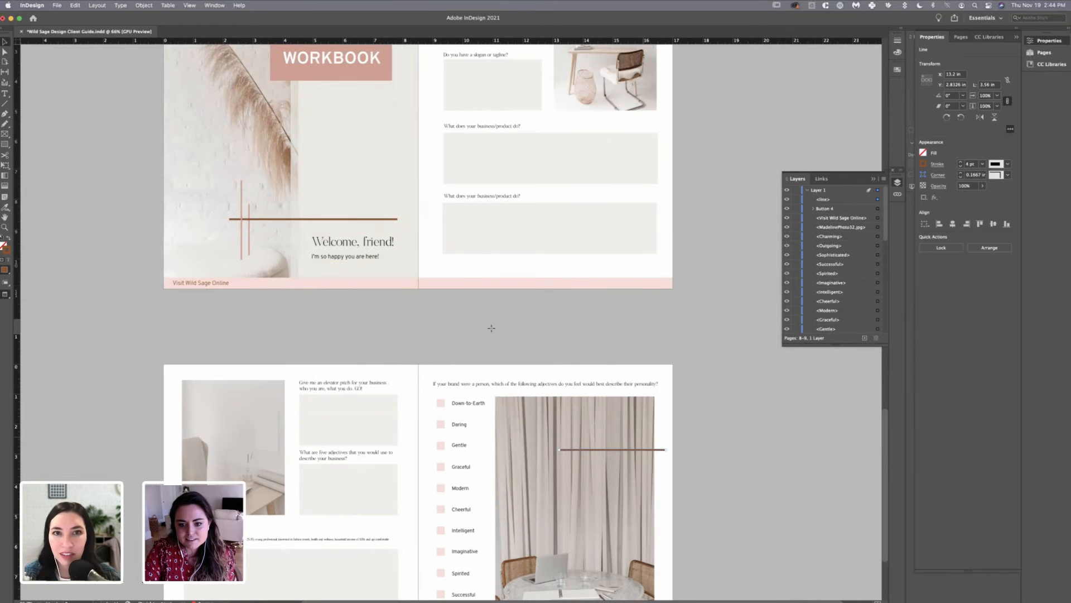
{"action": "scroll", "coordinate": [491, 305], "scroll_direction": "down", "scroll_amount": 5}
{"action": "left_click_drag", "start_coordinate": [561, 313], "coordinate": [668, 312]}
{"action": "key", "text": "ctrl+v"}
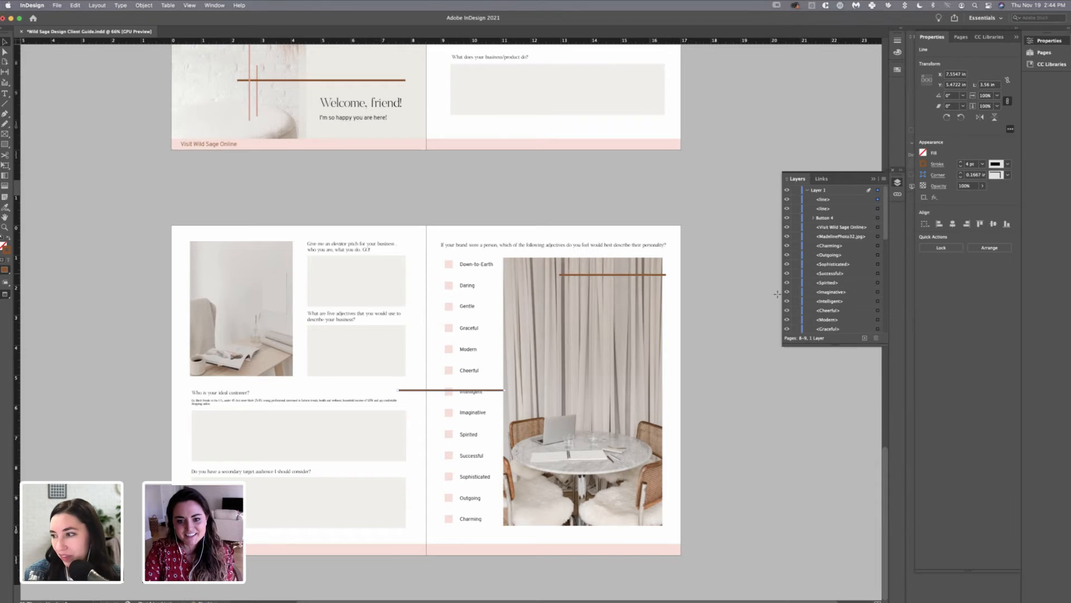
{"action": "left_click_drag", "start_coordinate": [603, 295], "coordinate": [605, 282]}
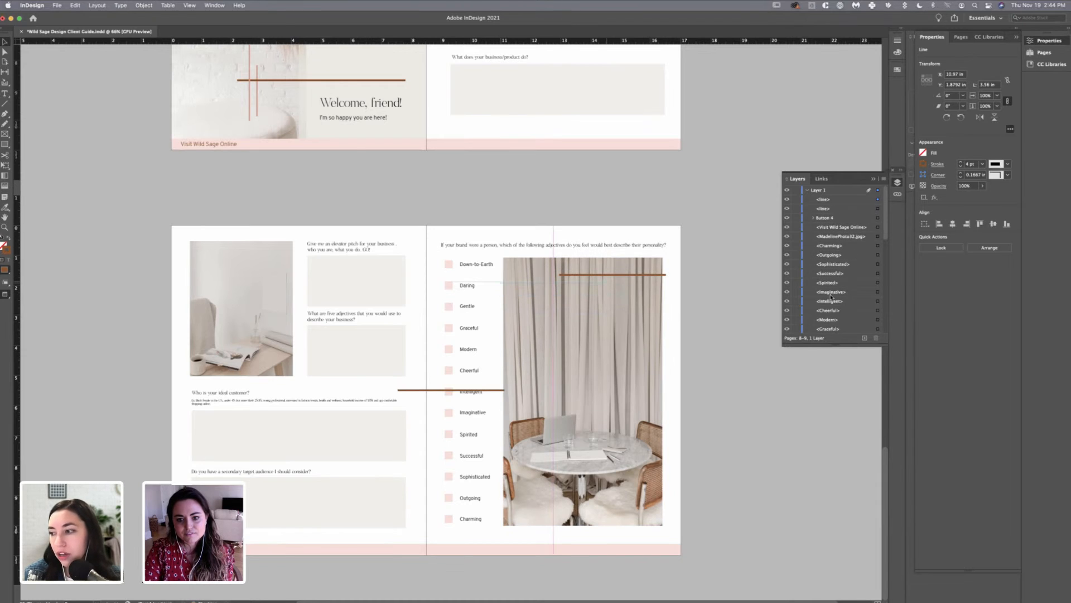
{"action": "key", "text": "super+shift+a"}
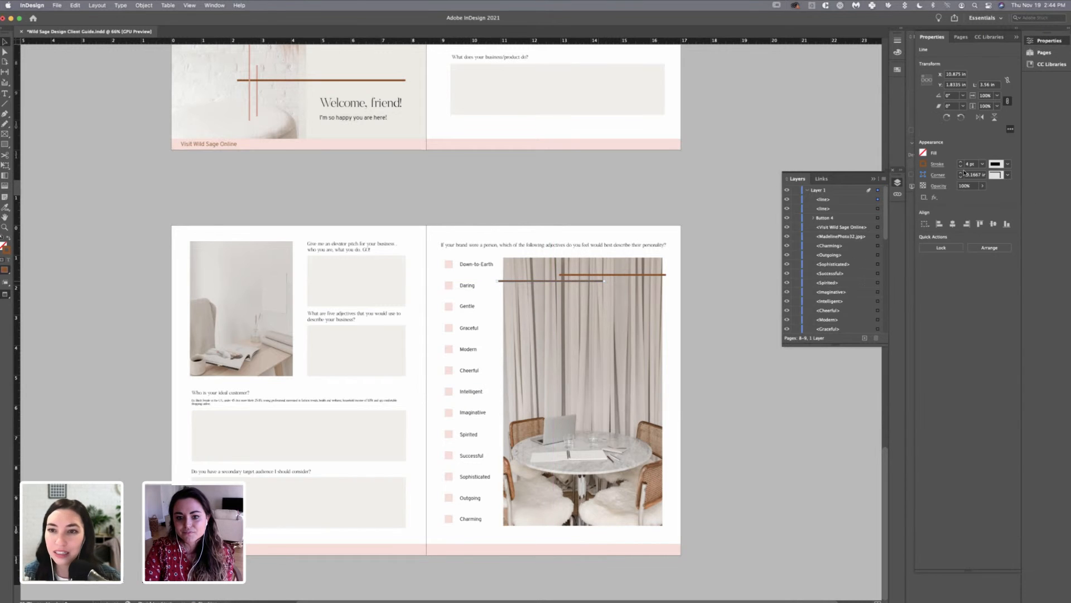
{"action": "key", "text": "super+shift+a"}
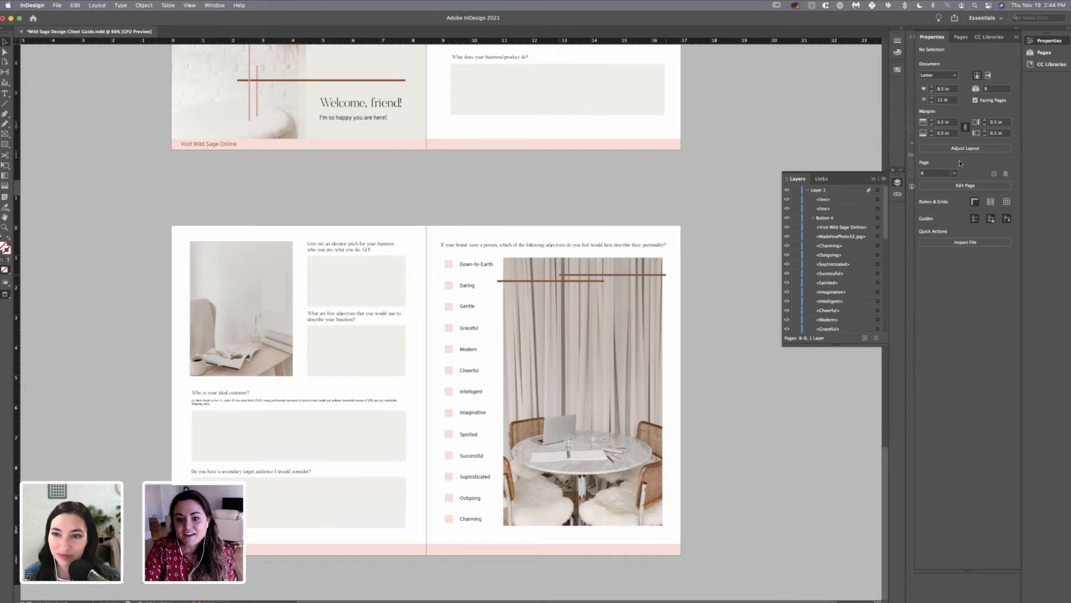
- Fine-tune the two brown lines, nudging the upper one slightly right and the left-offset one slightly up
{"action": "left_click_drag", "start_coordinate": [614, 275], "coordinate": [617, 273]}
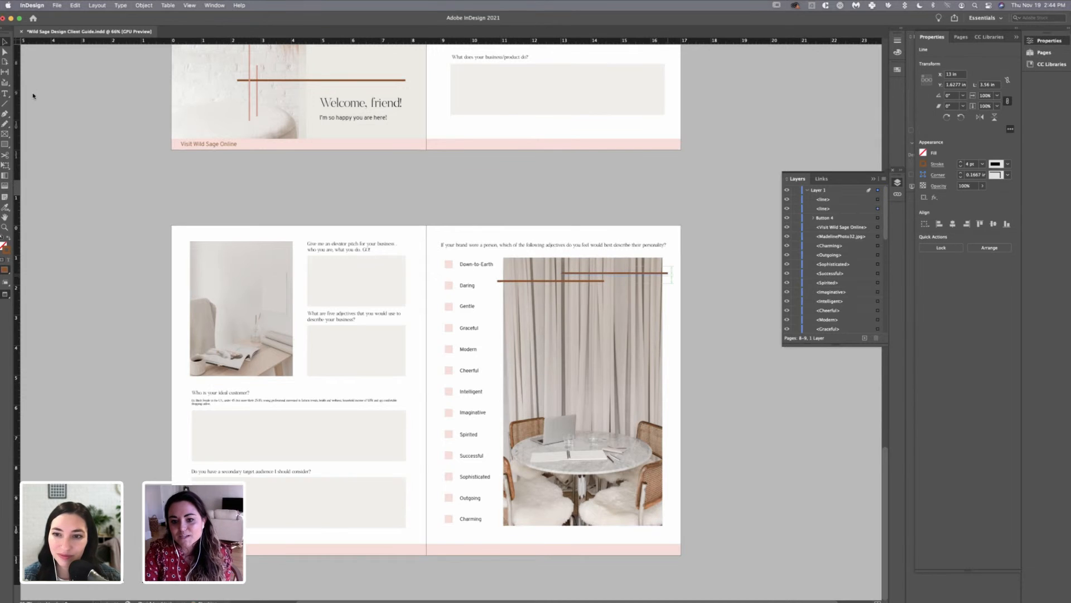
{"action": "key", "text": "super+z"}
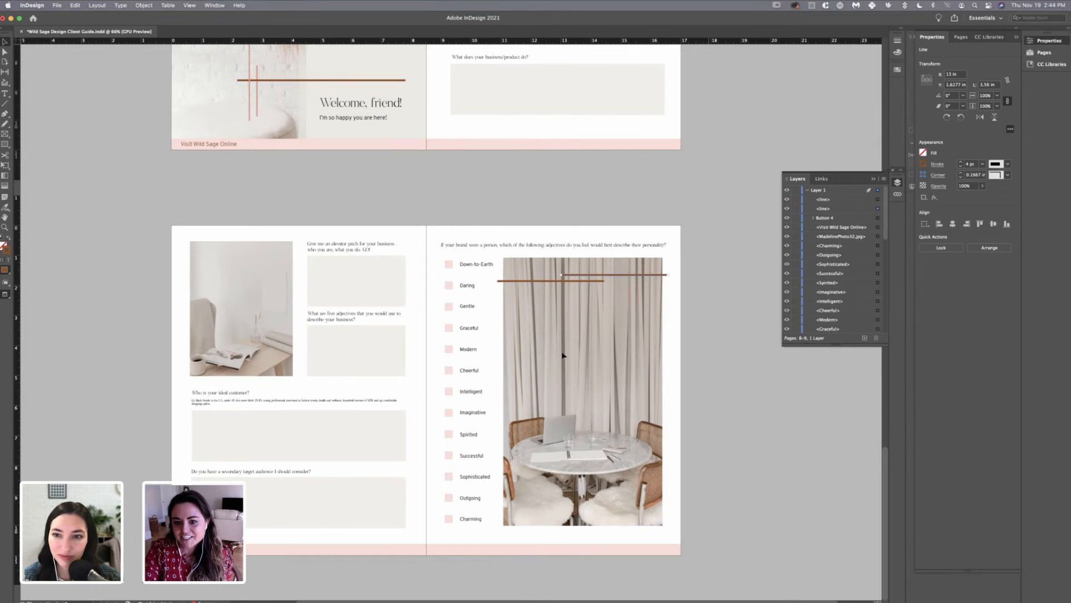
{"action": "left_click", "coordinate": [325, 231]}
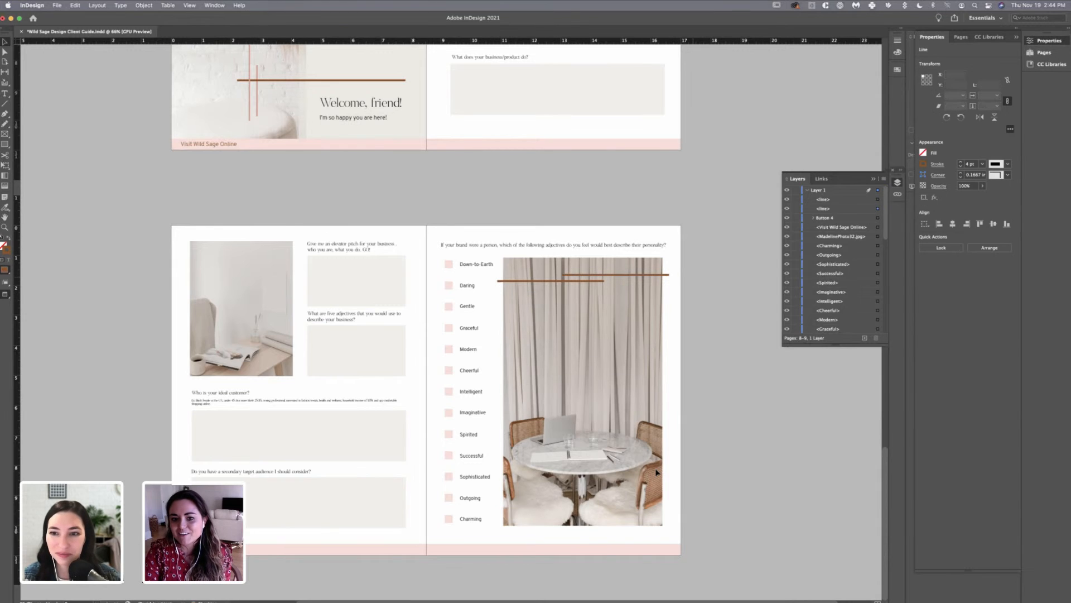
{"action": "left_click_drag", "start_coordinate": [657, 312], "coordinate": [650, 276]}
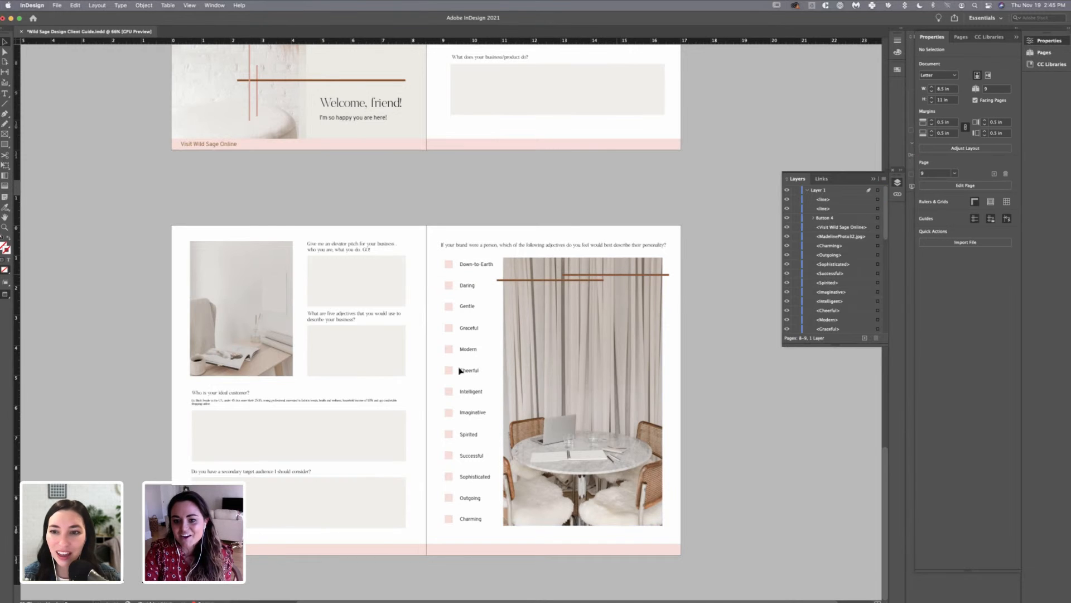
{"action": "left_click_drag", "start_coordinate": [495, 390], "coordinate": [598, 284]}
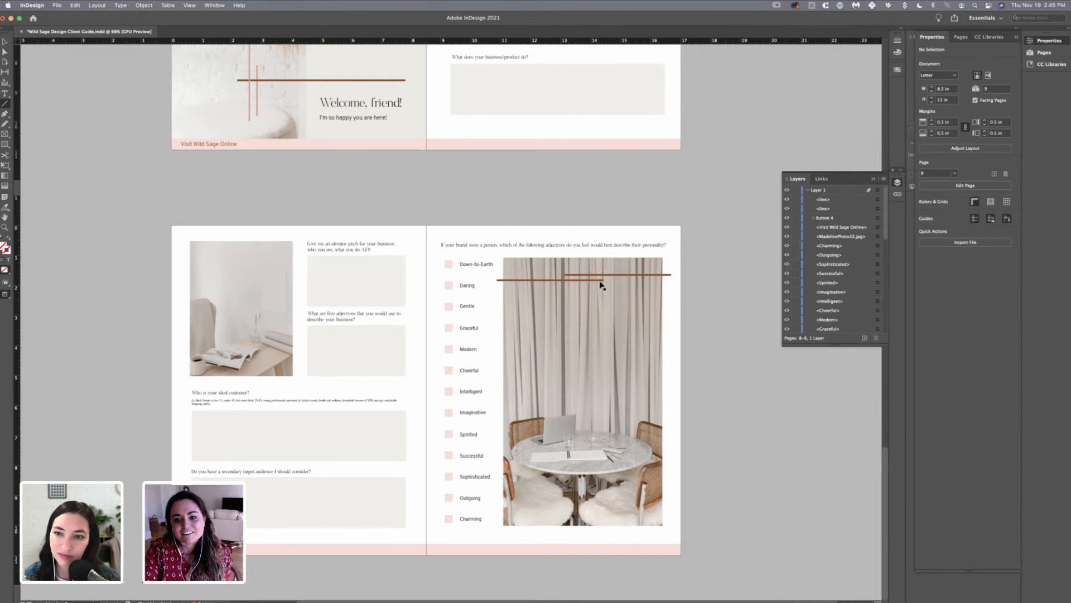
{"action": "left_click_drag", "start_coordinate": [600, 283], "coordinate": [599, 284]}
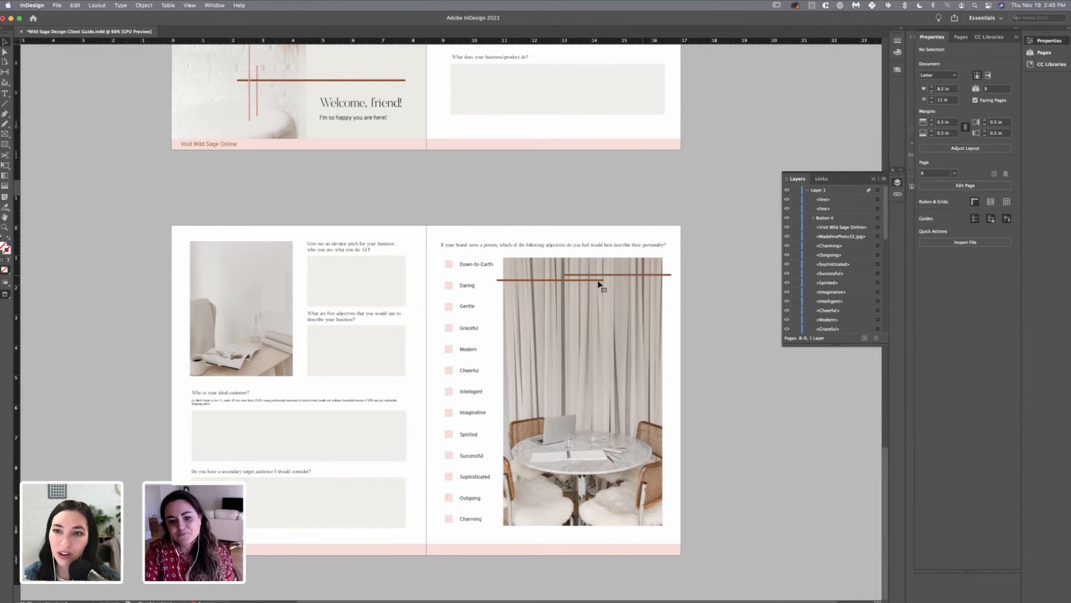
- Paste a third brown line and place it just below the other two, aligned with the upper one at about X 13.11 in, Y 1.95 in
{"action": "key", "text": "super+v"}
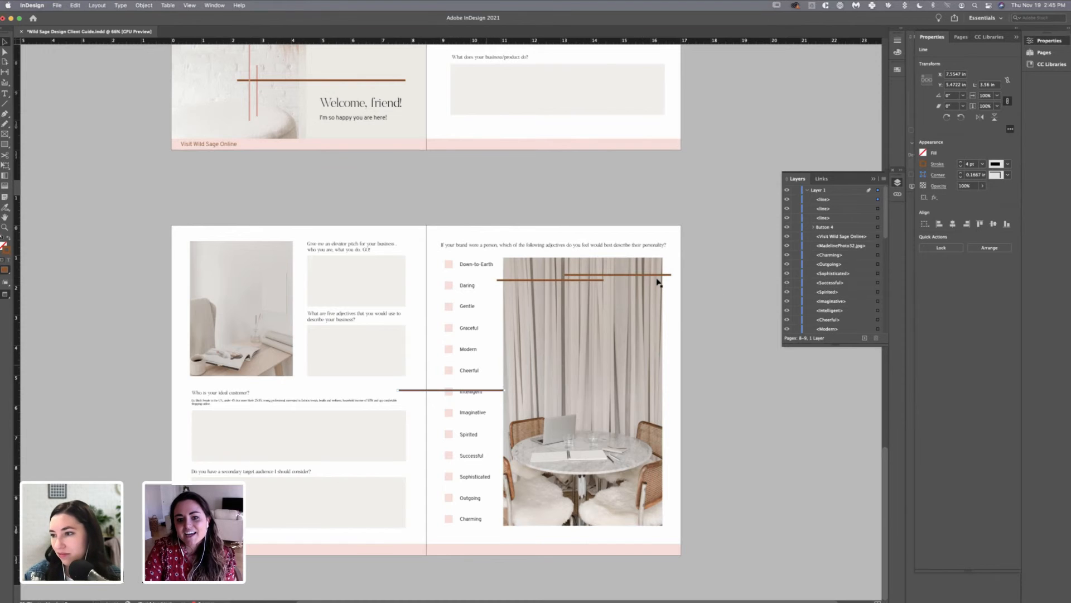
{"action": "left_click", "coordinate": [657, 276]}
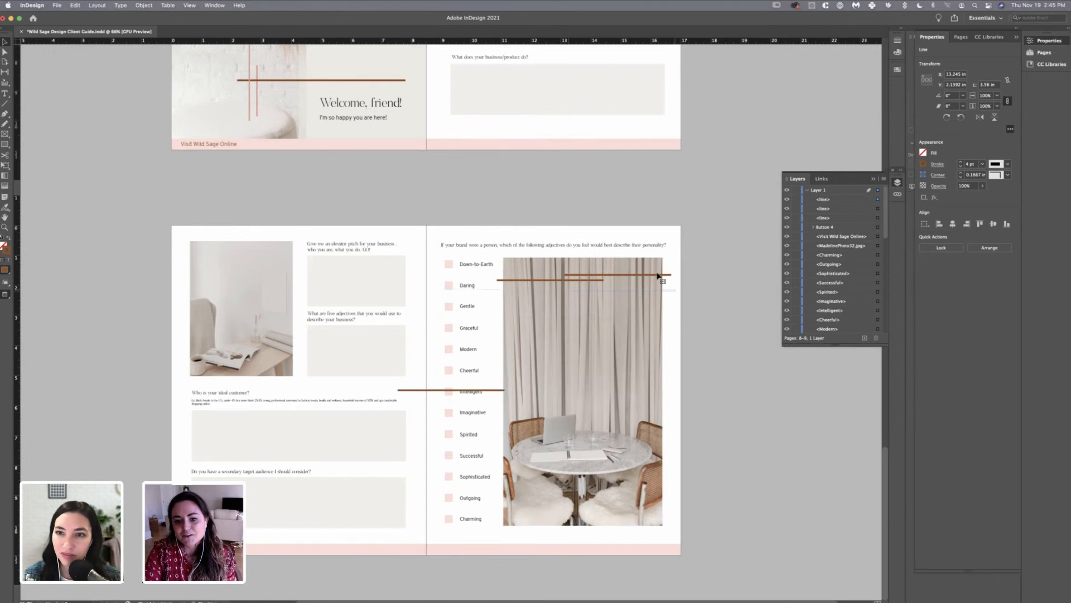
{"action": "left_click_drag", "start_coordinate": [658, 276], "coordinate": [667, 275]}
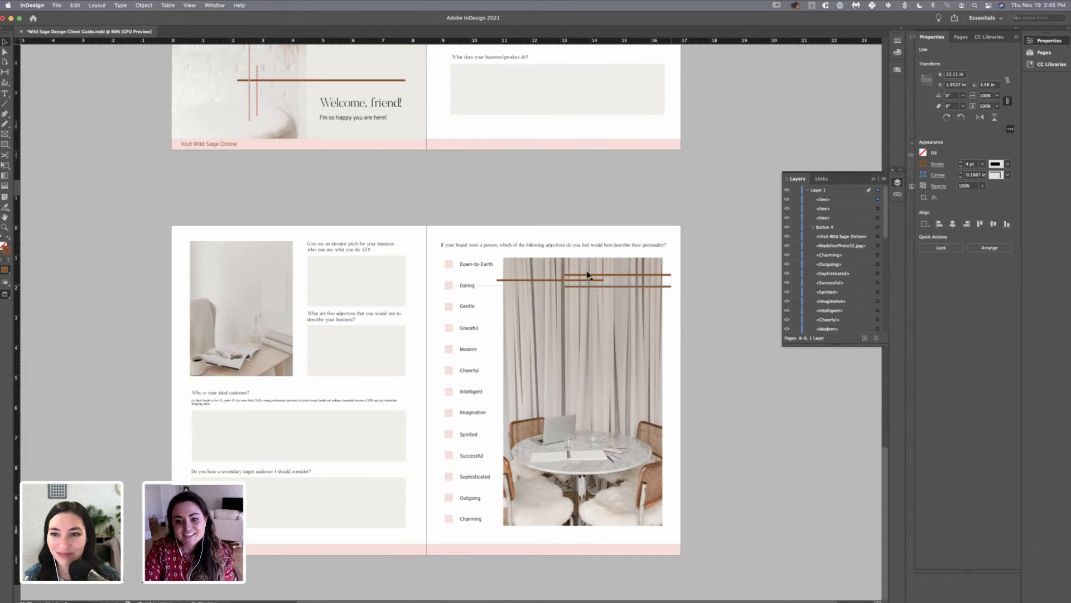
{"action": "key", "text": "Up"}
{"action": "key", "text": "Up"}
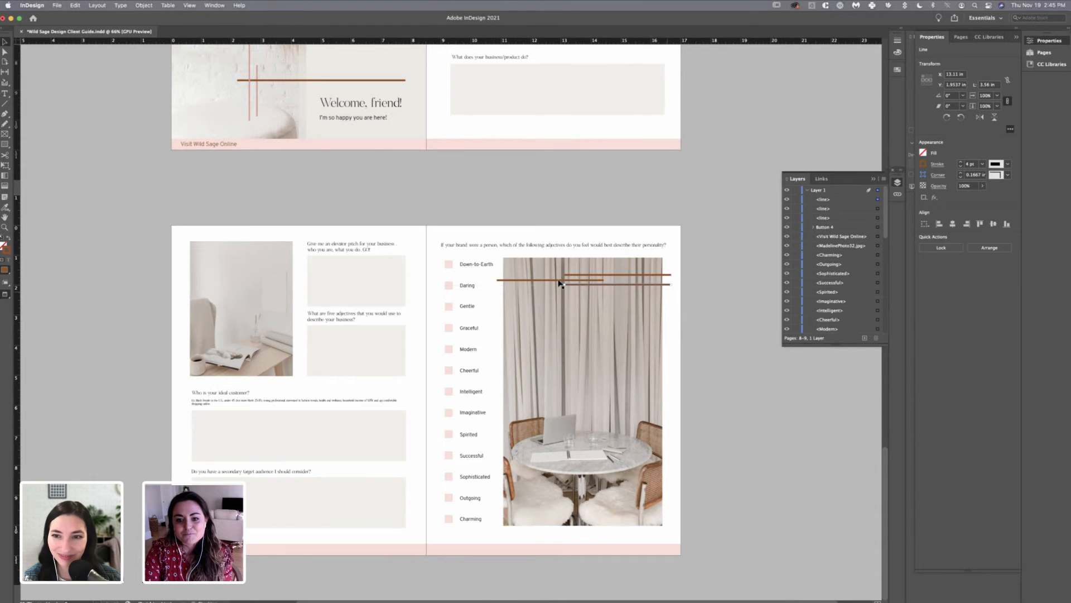
- Move the lower right-hand horizontal line to about Y 2.02 in and the upper one to about Y 1.63 in
{"action": "left_click", "coordinate": [560, 282]}
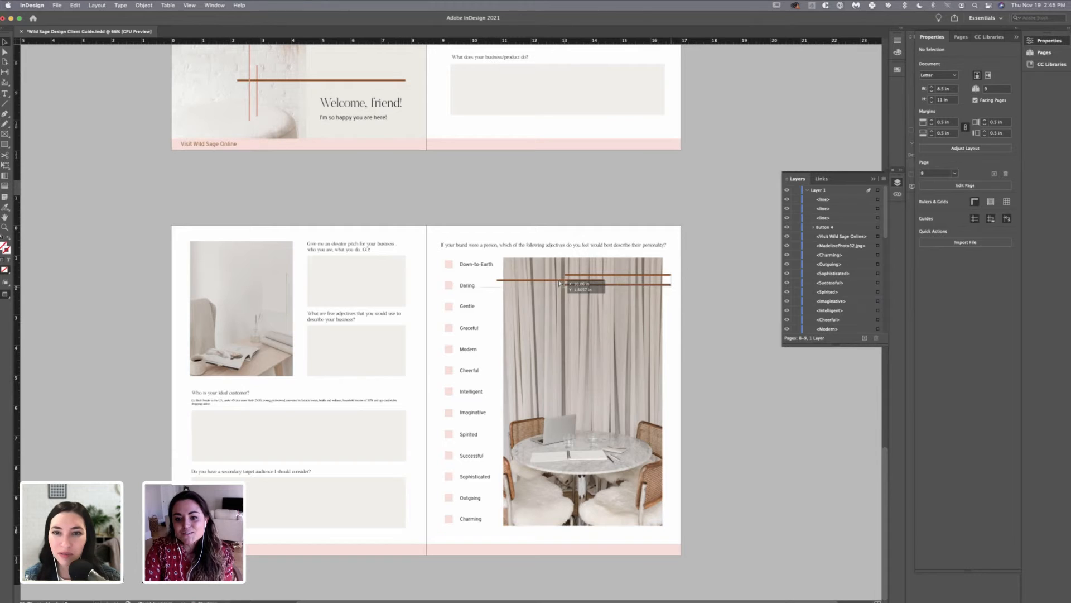
{"action": "left_click", "coordinate": [655, 276]}
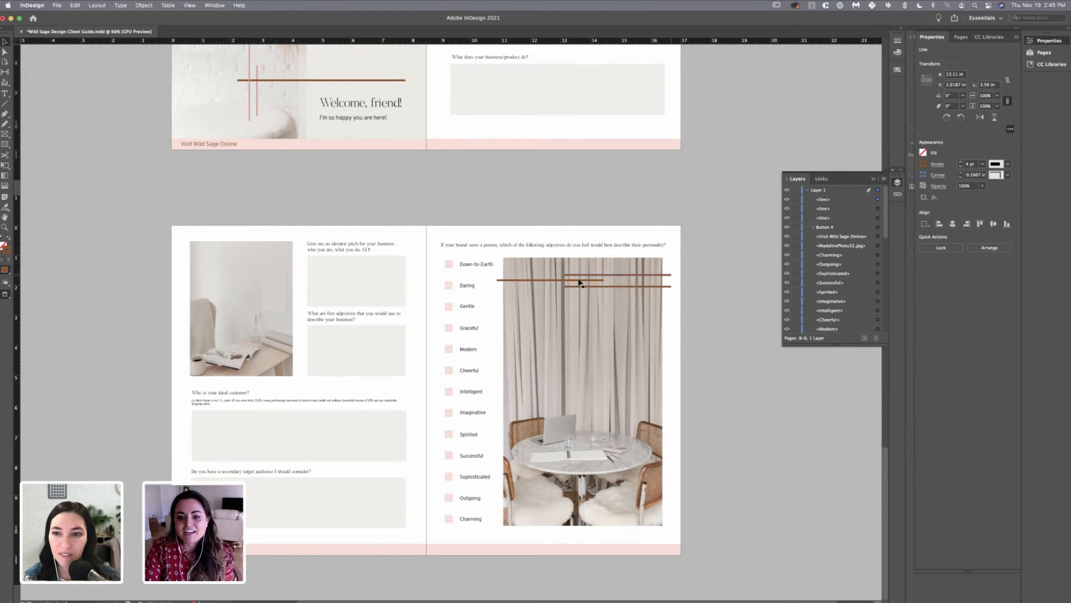
{"action": "left_click", "coordinate": [617, 273]}
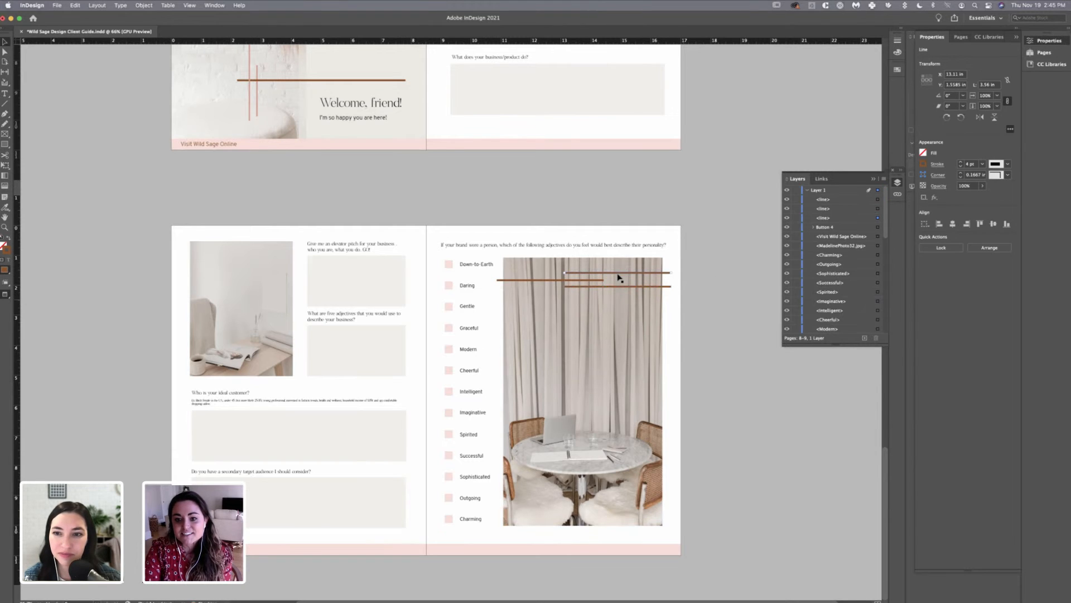
{"action": "key", "text": "Down"}
{"action": "key", "text": "Down"}
{"action": "key", "text": "Down"}
{"action": "key", "text": "Down"}
{"action": "key", "text": "Down"}
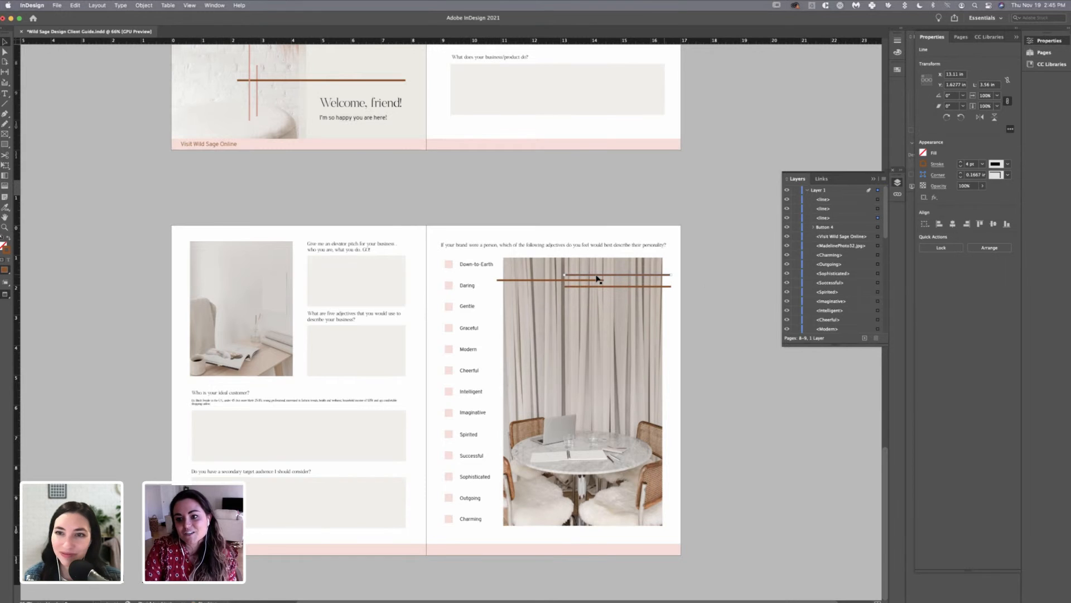
- Recolor the upper horizontal line's stroke with a pale pink swatch from the Wild Sage Warm group
{"action": "left_click", "coordinate": [924, 164]}
{"action": "scroll", "coordinate": [871, 257], "scroll_direction": "down", "scroll_amount": 2}
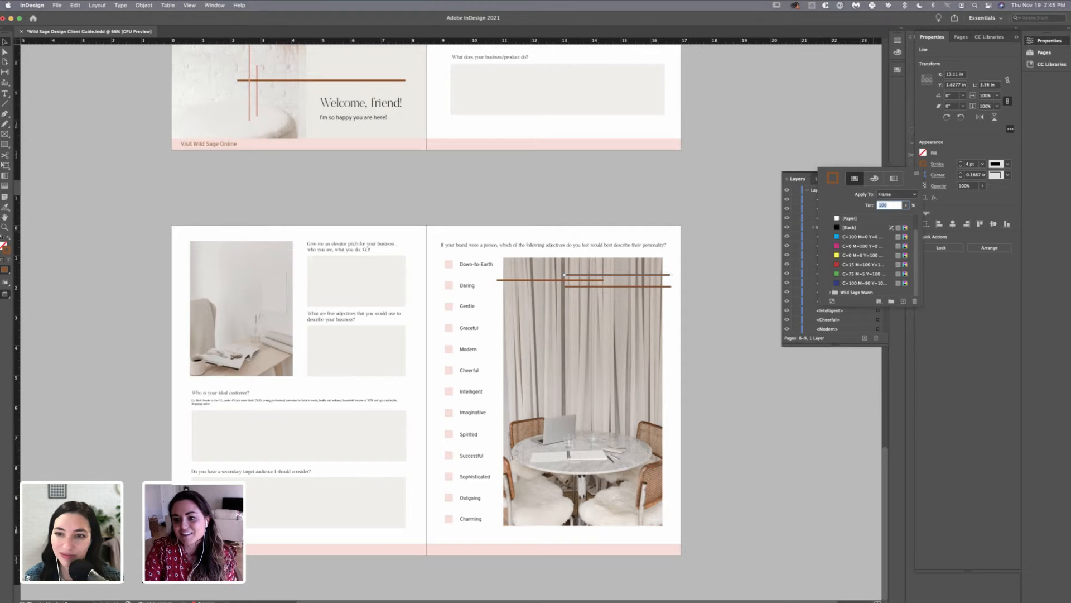
{"action": "double_click", "coordinate": [831, 293]}
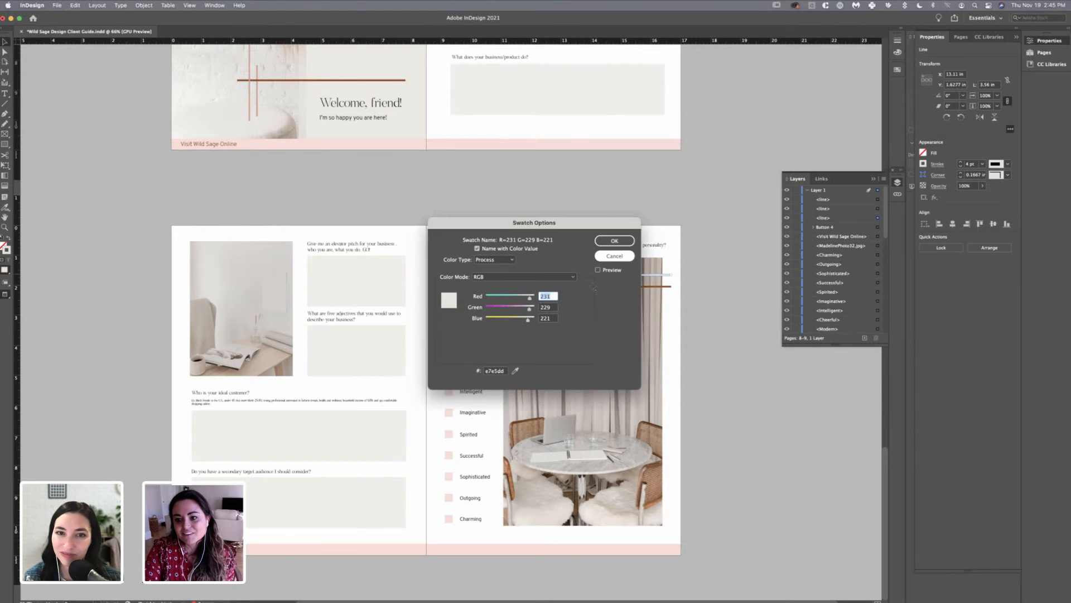
{"action": "left_click", "coordinate": [614, 256]}
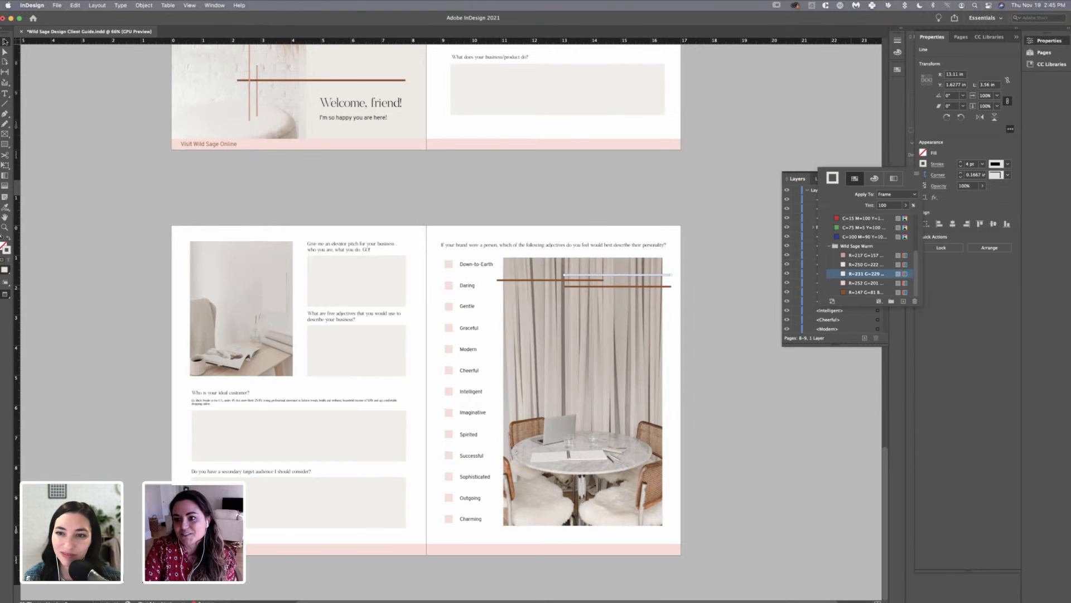
{"action": "left_click", "coordinate": [644, 279]}
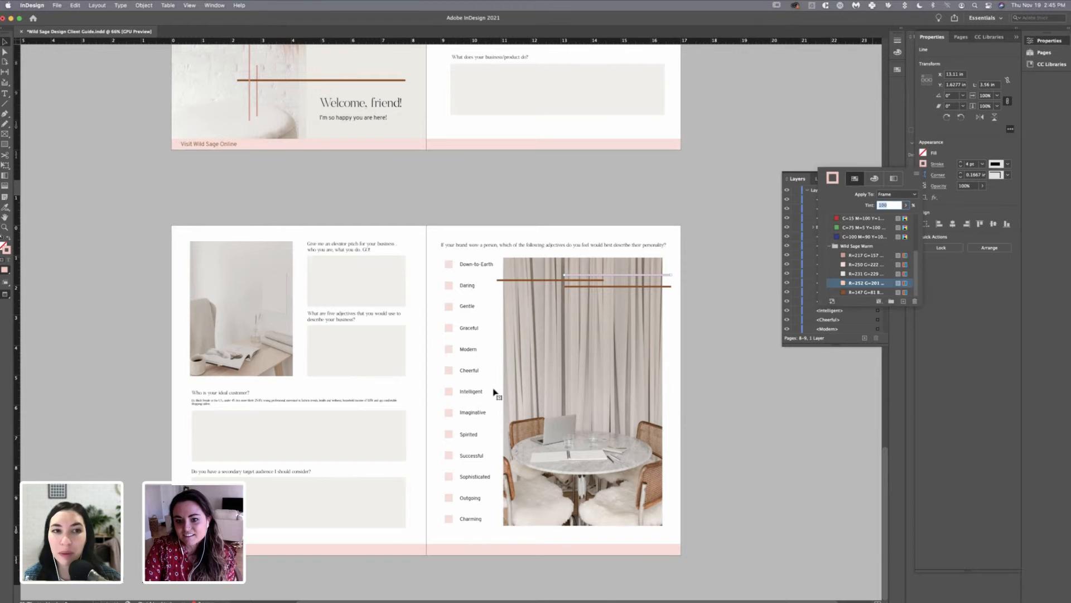
{"action": "left_click_drag", "start_coordinate": [495, 392], "coordinate": [664, 290]}
- Recolor the lower horizontal line's stroke with the Wild Sage Warm R=217 G=157 swatch and shift the brown line slightly down
{"action": "left_click", "coordinate": [664, 293]}
{"action": "left_click", "coordinate": [830, 293]}
{"action": "scroll", "coordinate": [864, 274], "scroll_direction": "down", "scroll_amount": 5}
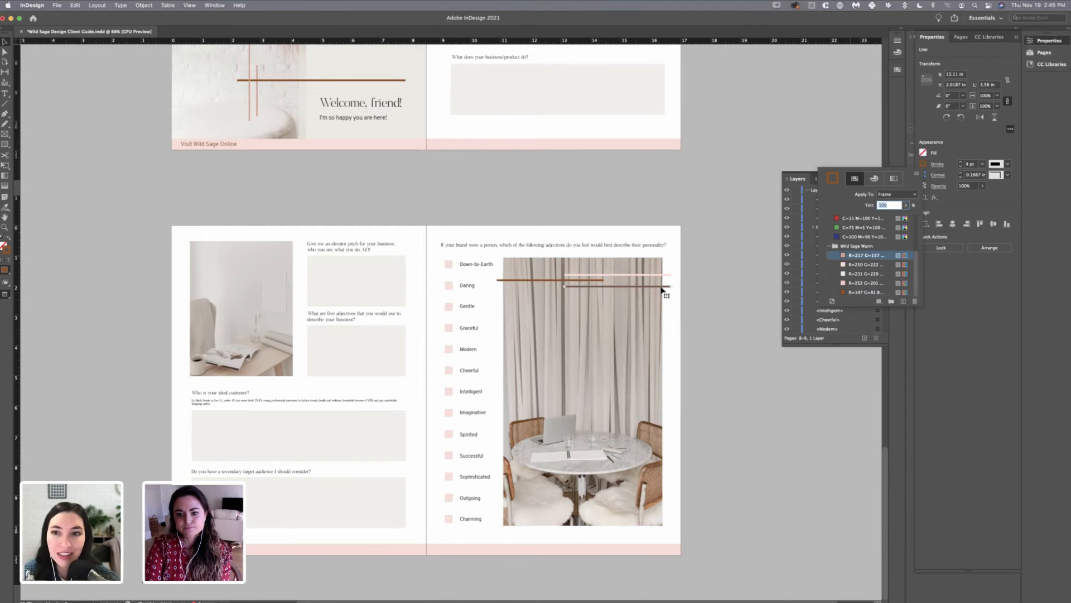
{"action": "left_click", "coordinate": [862, 274]}
{"action": "left_click", "coordinate": [662, 289]}
{"action": "left_click", "coordinate": [663, 290]}
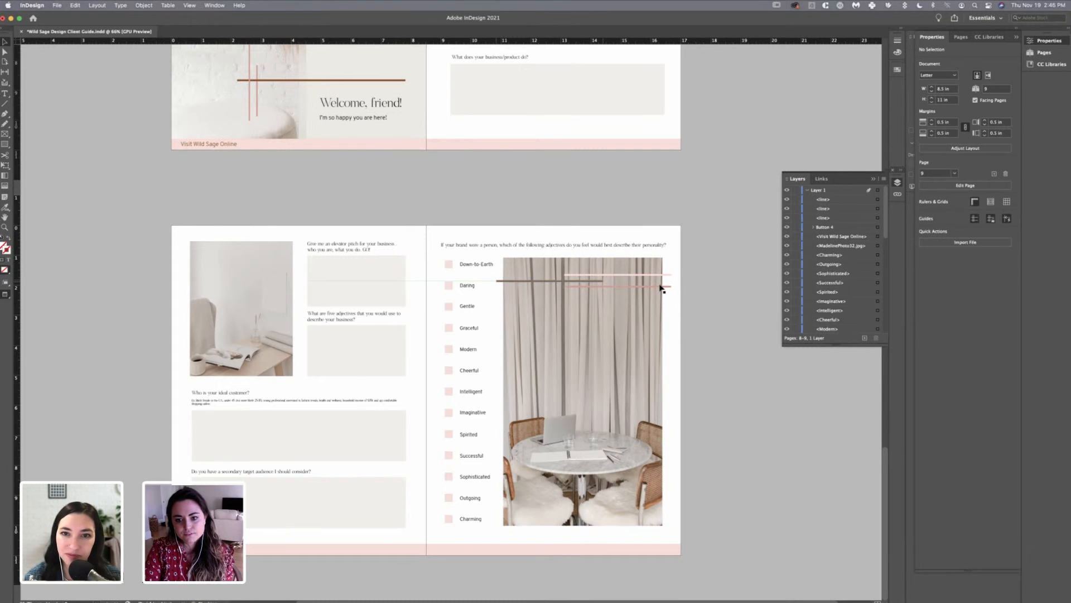
{"action": "left_click", "coordinate": [661, 288]}
{"action": "left_click", "coordinate": [662, 290]}
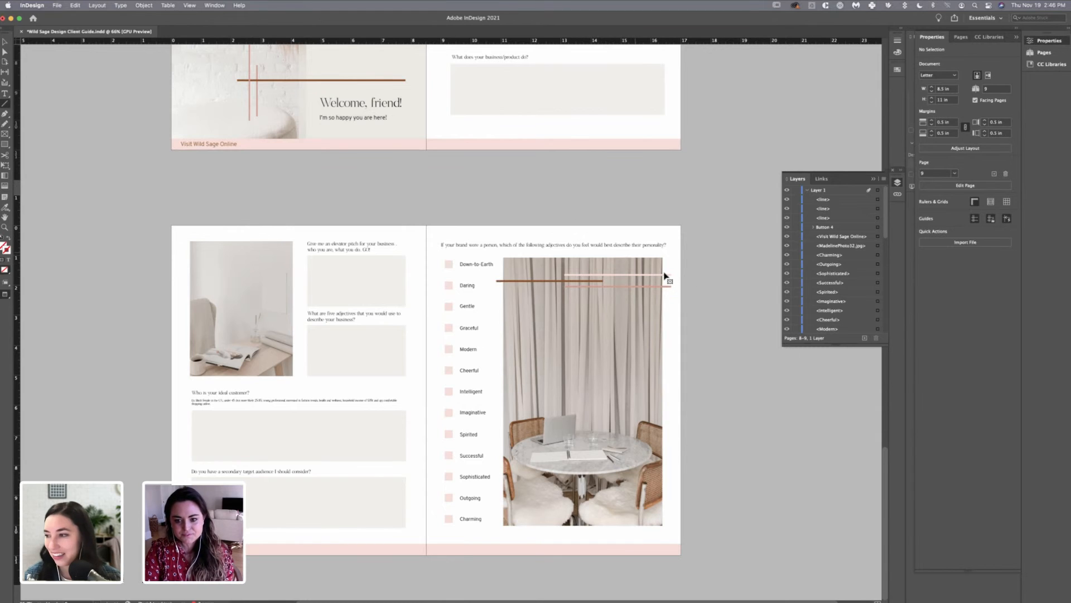
- Draw a vertical line about 3.61 in long over the curtains with a 4 pt stroke in Wild Sage Warm R=231 G=229
{"action": "left_click_drag", "start_coordinate": [665, 274], "coordinate": [672, 276]}
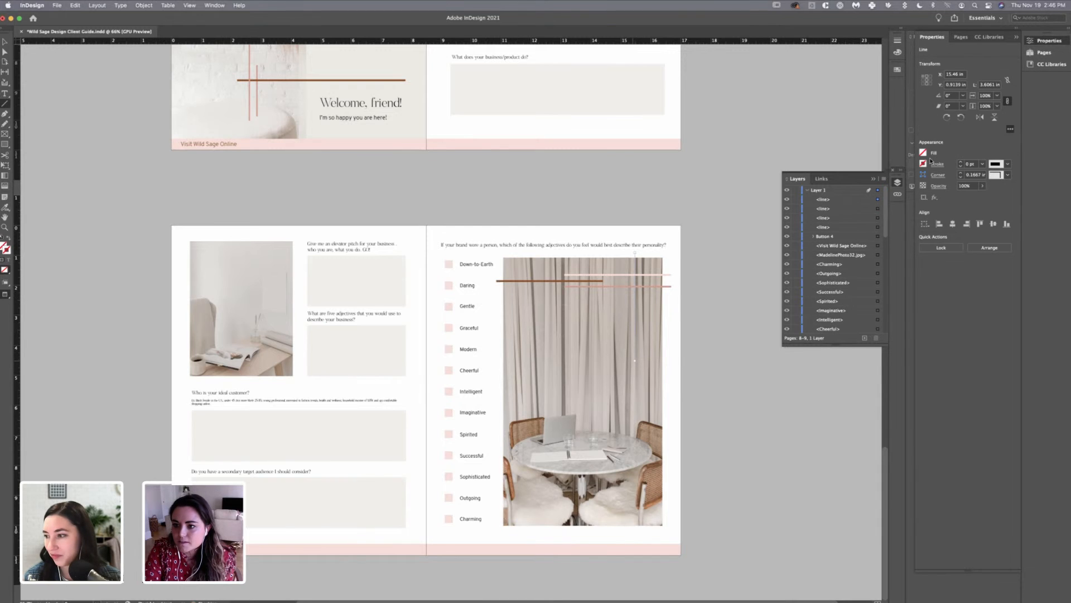
{"action": "key", "text": "super+z"}
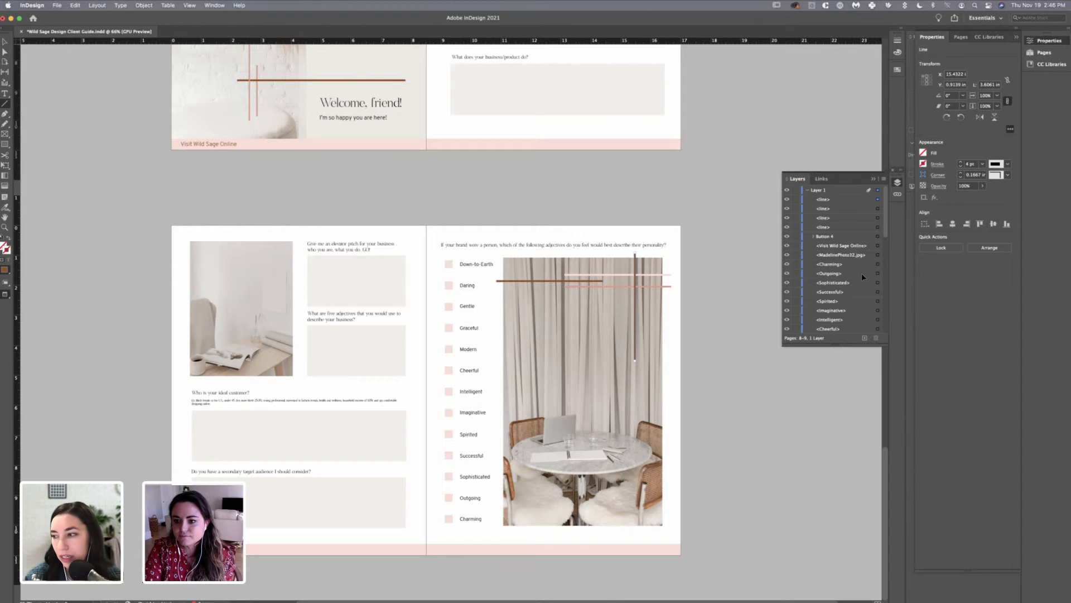
{"action": "scroll", "coordinate": [858, 281], "scroll_direction": "down", "scroll_amount": 2}
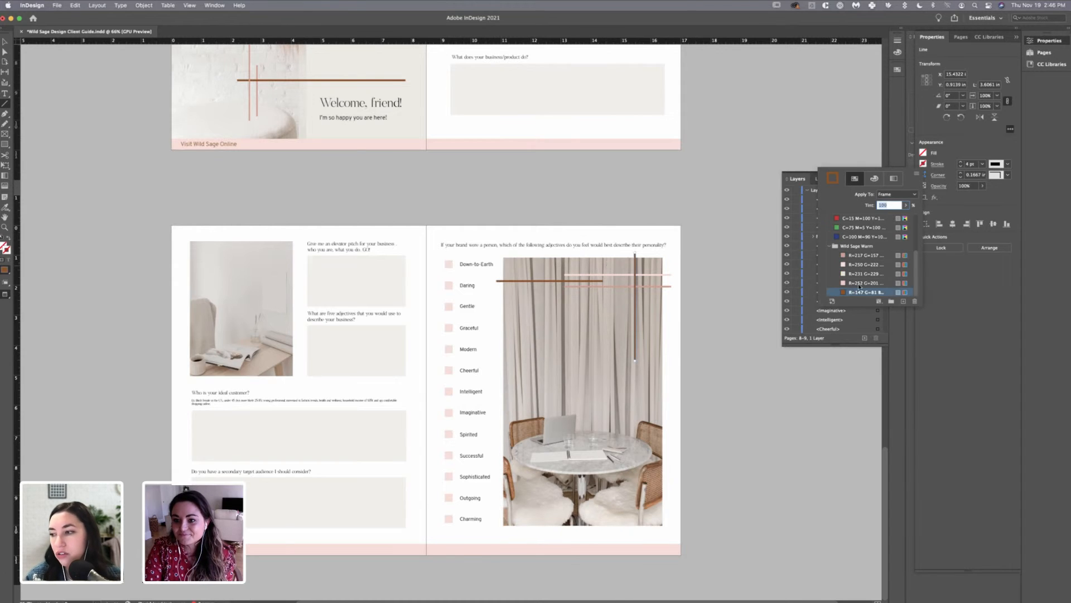
{"action": "left_click", "coordinate": [859, 265]}
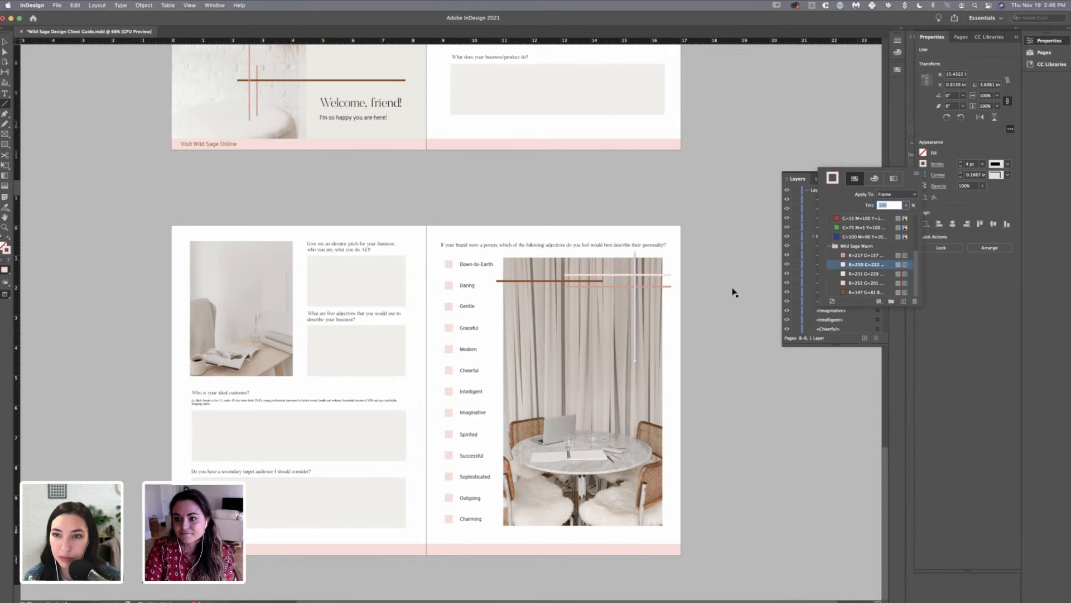
{"action": "left_click", "coordinate": [863, 274]}
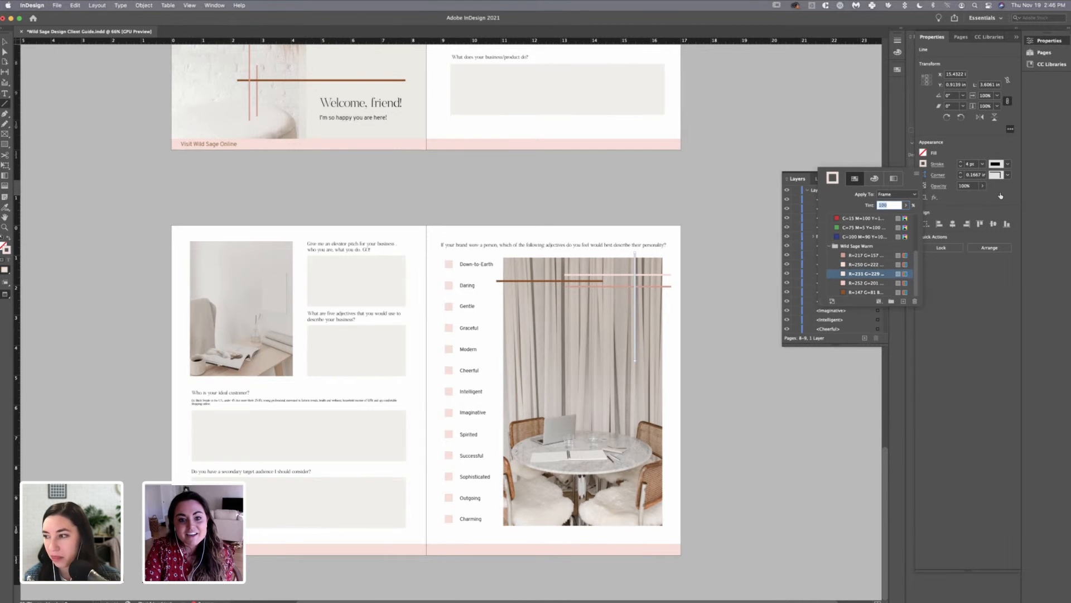
{"action": "key", "text": "Escape"}
{"action": "key", "text": "v"}
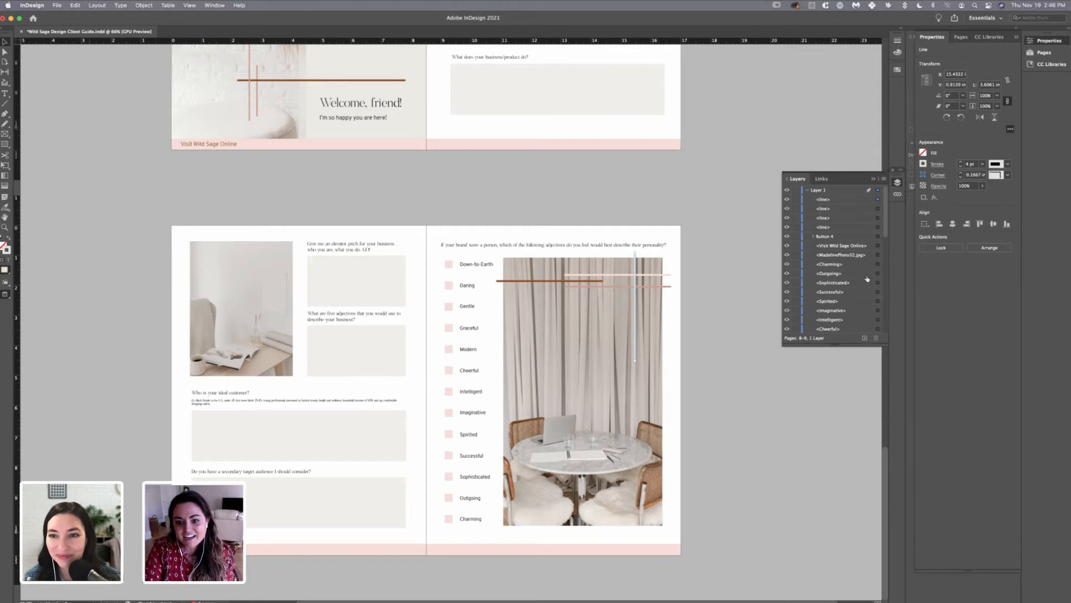
- Move the vertical line to the photo's right edge at about X 16.5 in, Y 1.10 in, and recolor it in Wild Sage Warm pink
{"action": "left_click", "coordinate": [731, 162]}
{"action": "left_click_drag", "start_coordinate": [635, 312], "coordinate": [667, 312]}
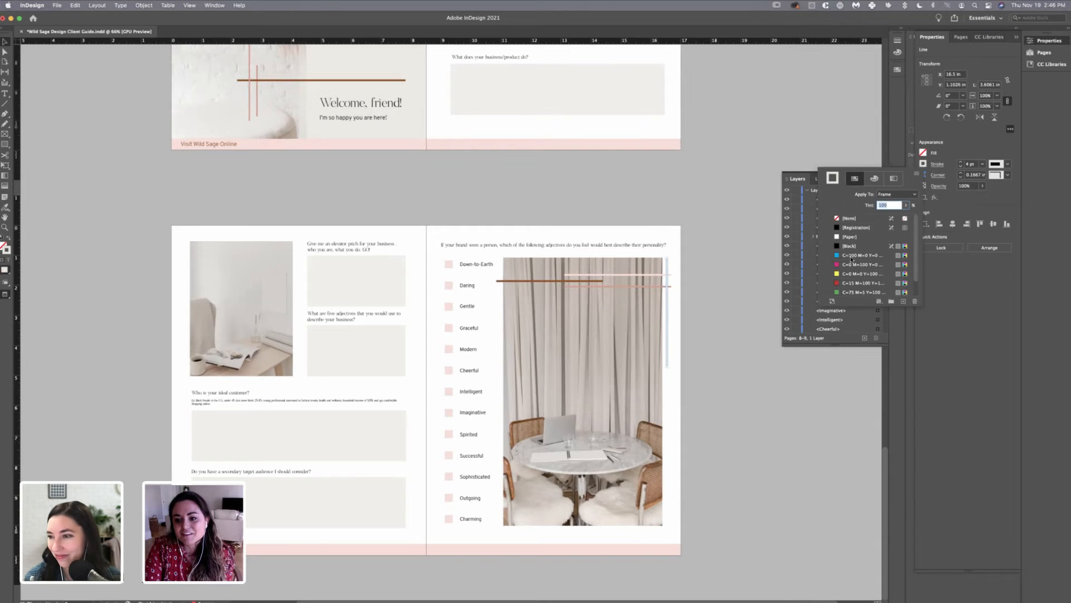
{"action": "scroll", "coordinate": [871, 257], "scroll_direction": "down", "scroll_amount": 2}
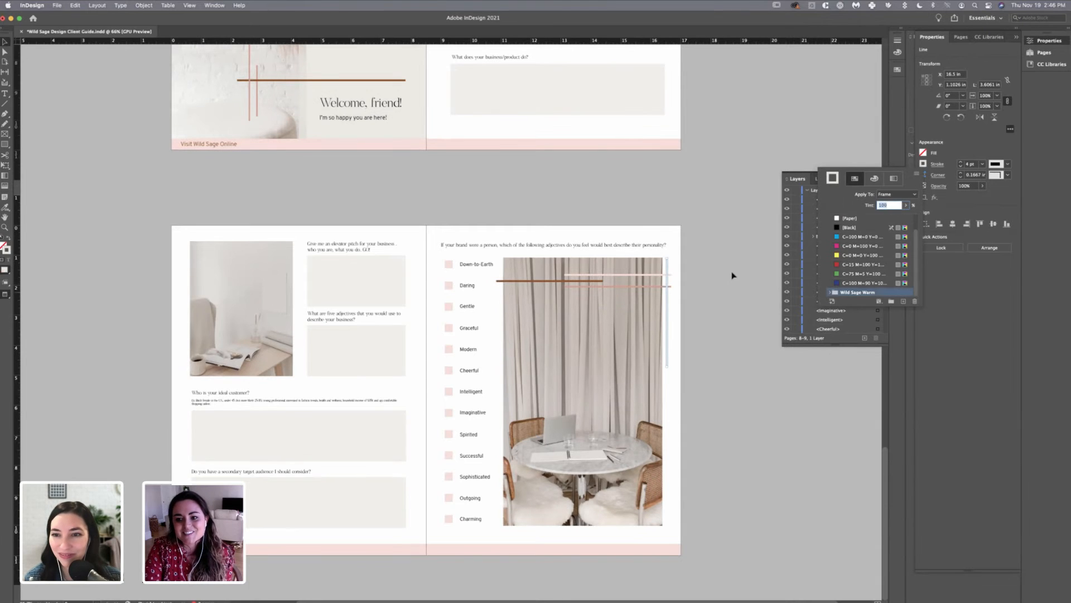
{"action": "scroll", "coordinate": [871, 257], "scroll_direction": "down", "scroll_amount": 5}
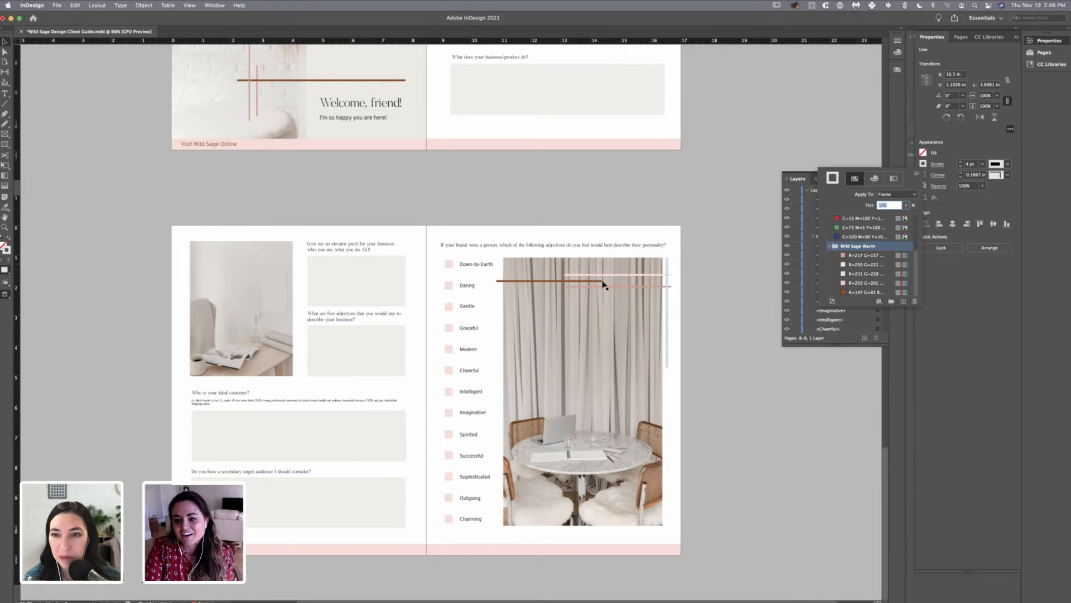
{"action": "left_click_drag", "start_coordinate": [603, 282], "coordinate": [603, 283]}
{"action": "left_click", "coordinate": [747, 307]}
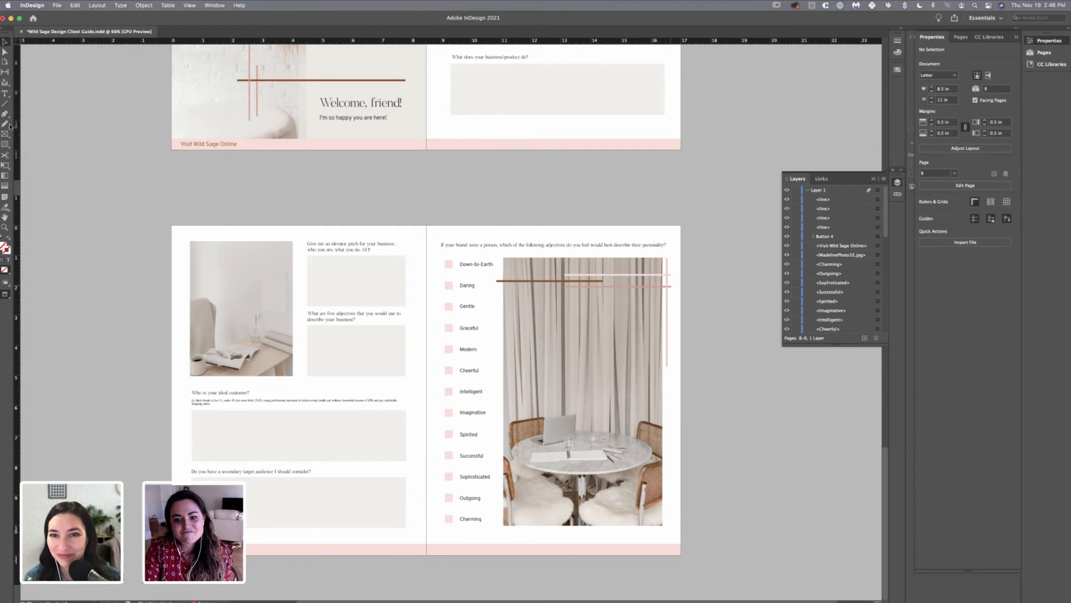
- Shift the lower pink horizontal line left and move the vertical pink line left over the curtains to about X 15 in
{"action": "left_click", "coordinate": [6, 104]}
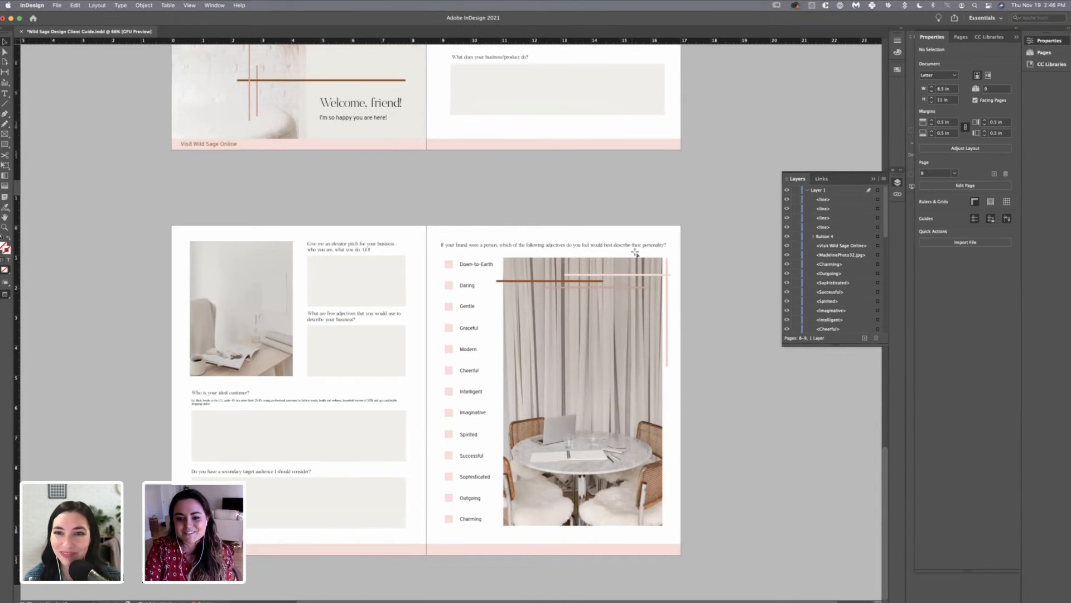
{"action": "left_click_drag", "start_coordinate": [636, 252], "coordinate": [633, 361]}
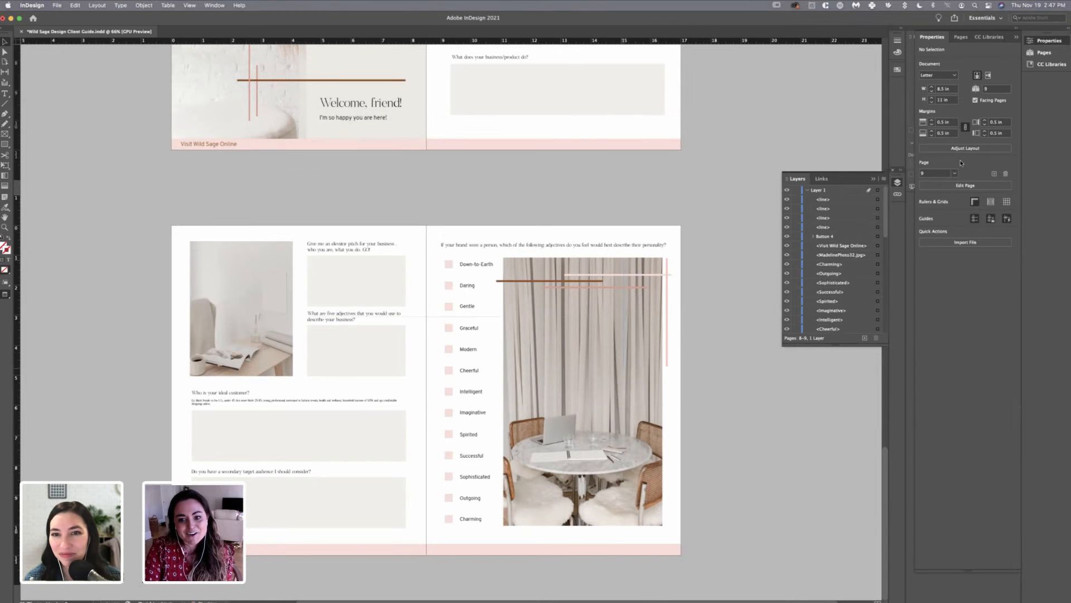
{"action": "left_click", "coordinate": [623, 323]}
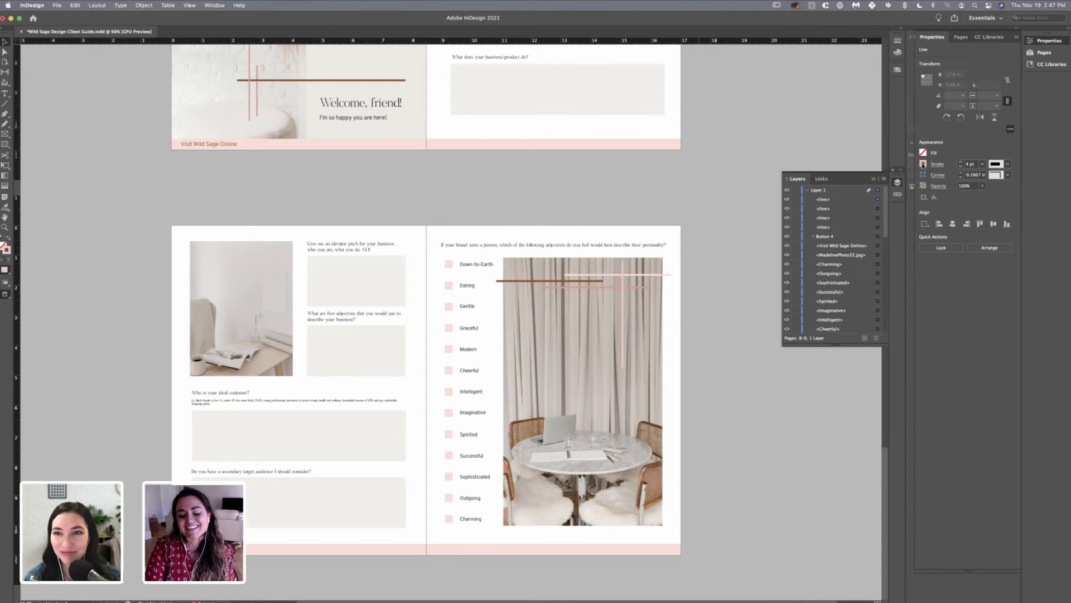
{"action": "left_click", "coordinate": [717, 335]}
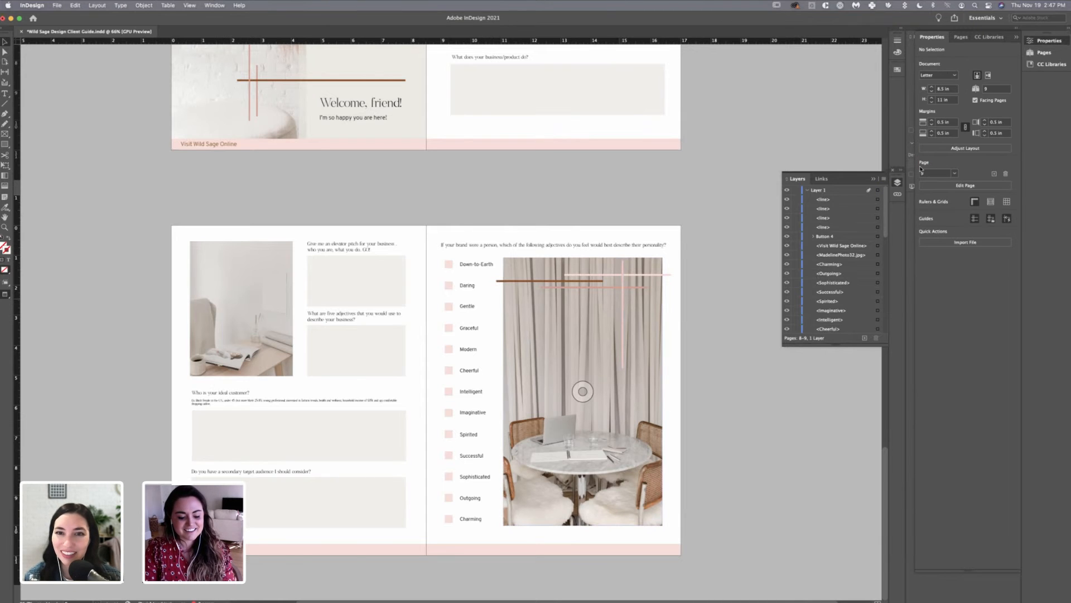
- Paste a copy of the vertical line at about X 15.27 in, Y 1.89 in, and give it the Wild Sage Warm R=231 G=229 stroke
{"action": "key", "text": "super+v"}
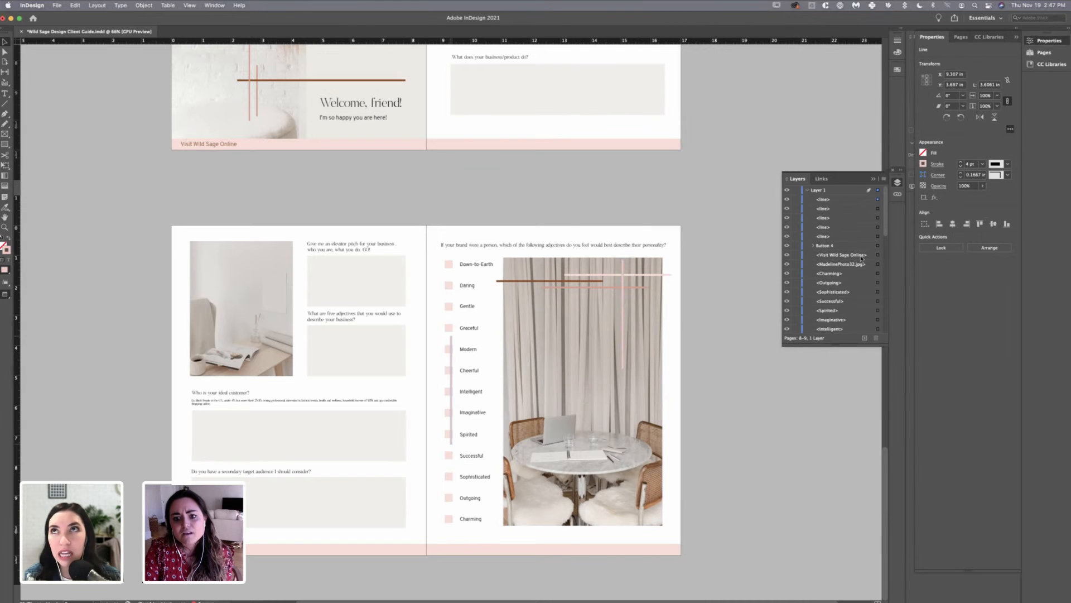
{"action": "left_click_drag", "start_coordinate": [452, 390], "coordinate": [630, 336]}
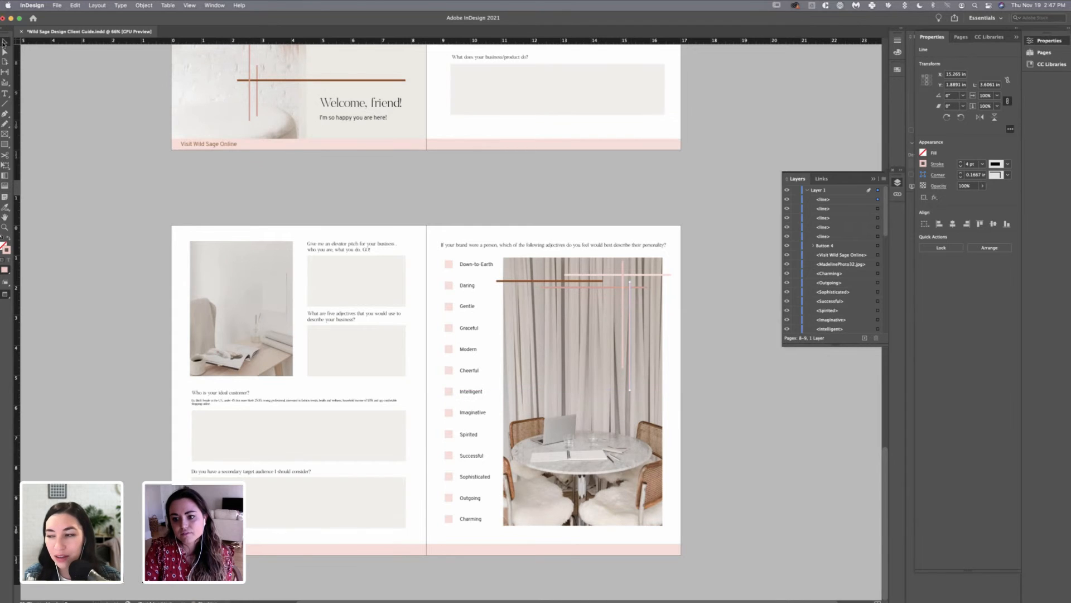
{"action": "left_click", "coordinate": [924, 164]}
{"action": "scroll", "coordinate": [870, 273], "scroll_direction": "down", "scroll_amount": 5}
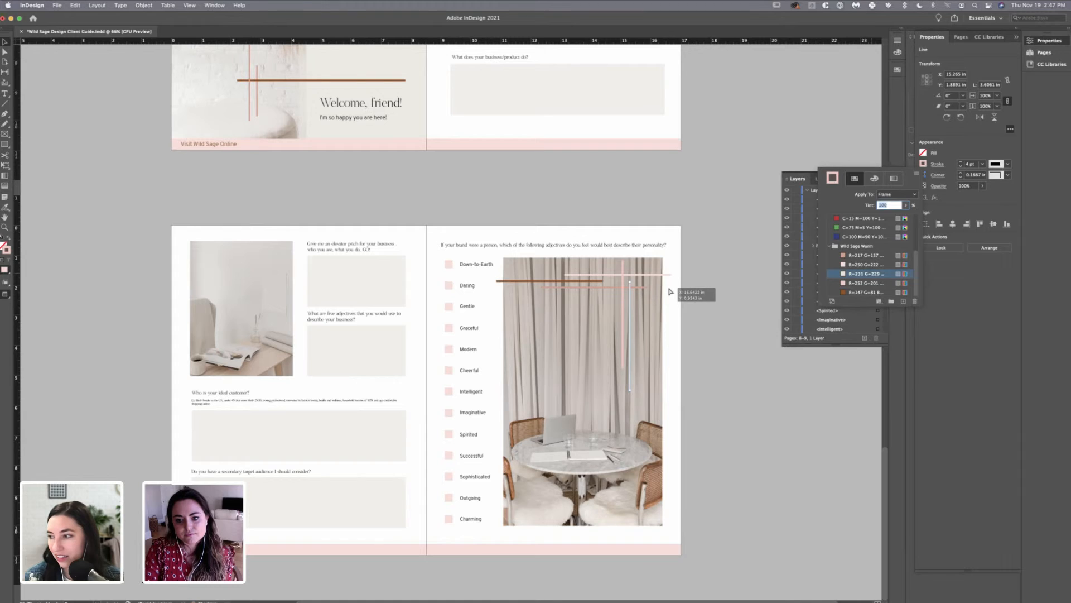
{"action": "left_click", "coordinate": [669, 290]}
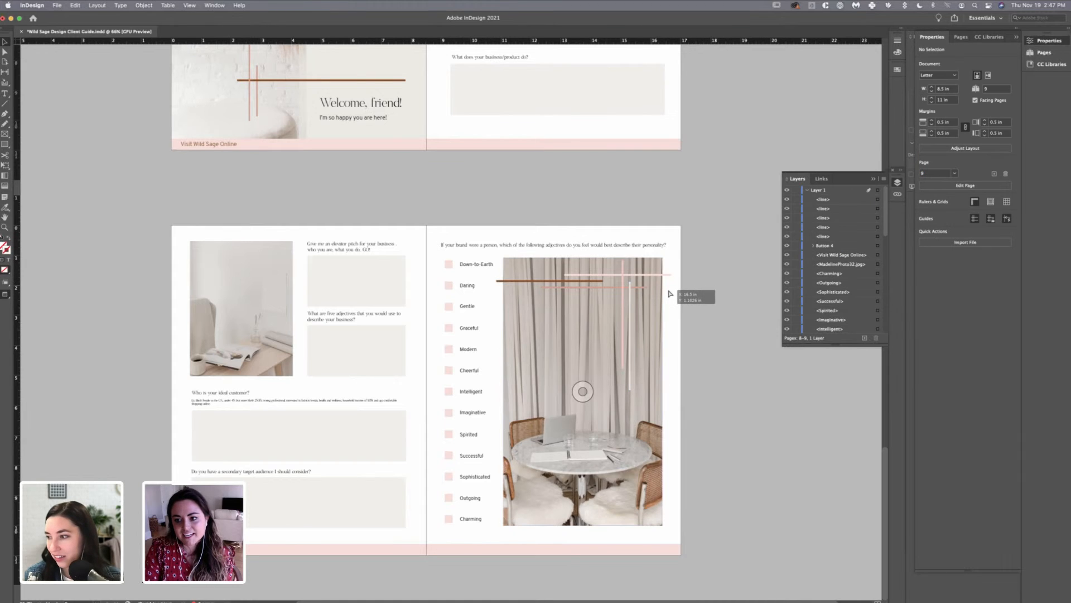
- Restack the light vertical line beneath three of the other lines and move it up to about Y 1.36 in
{"action": "left_click", "coordinate": [671, 294]}
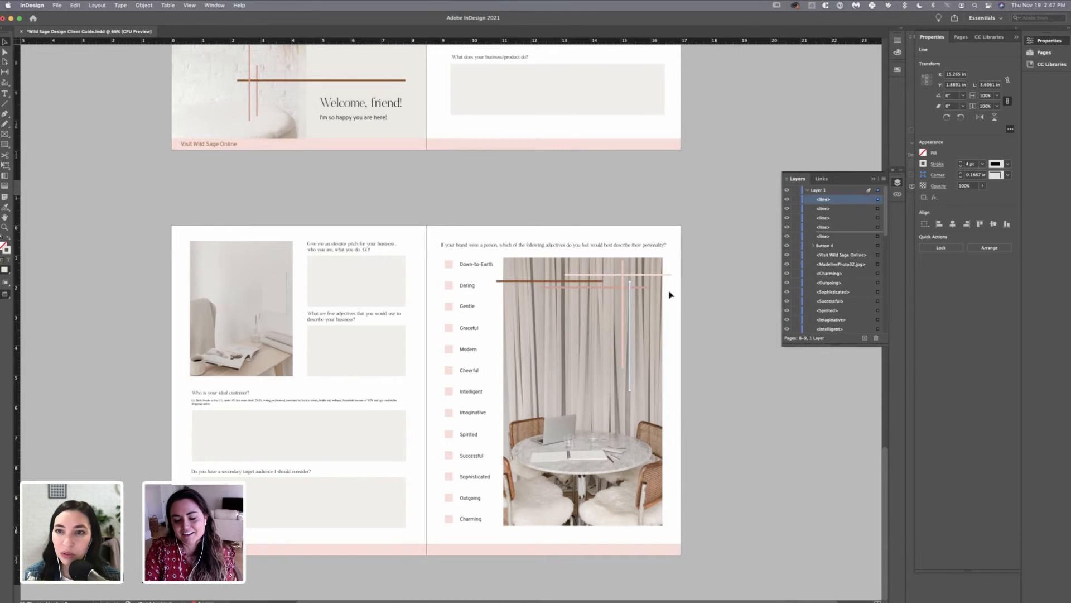
{"action": "key", "text": "super+z"}
{"action": "left_click", "coordinate": [669, 303]}
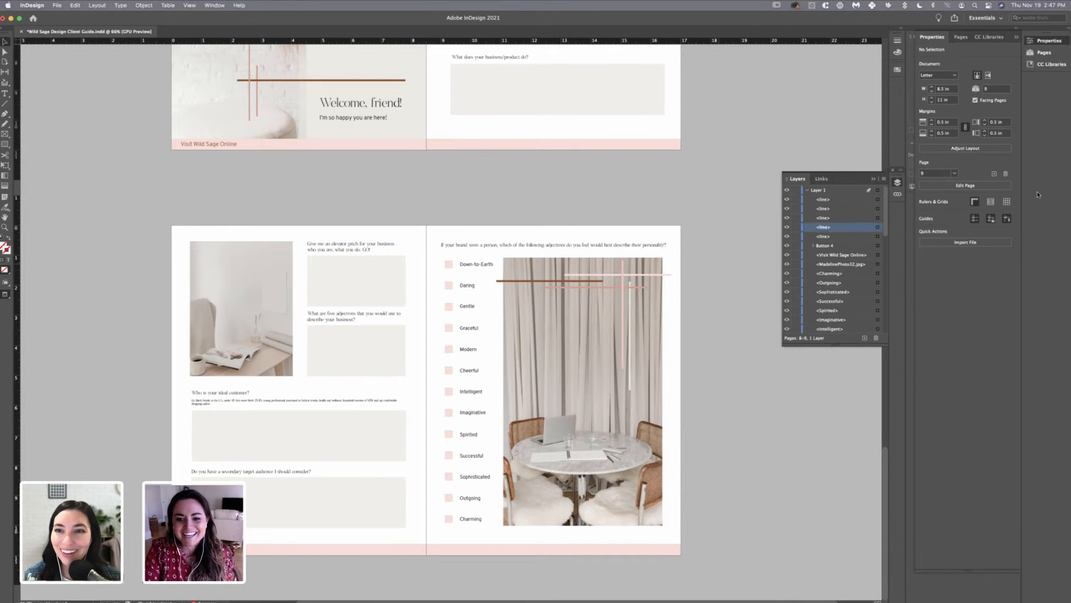
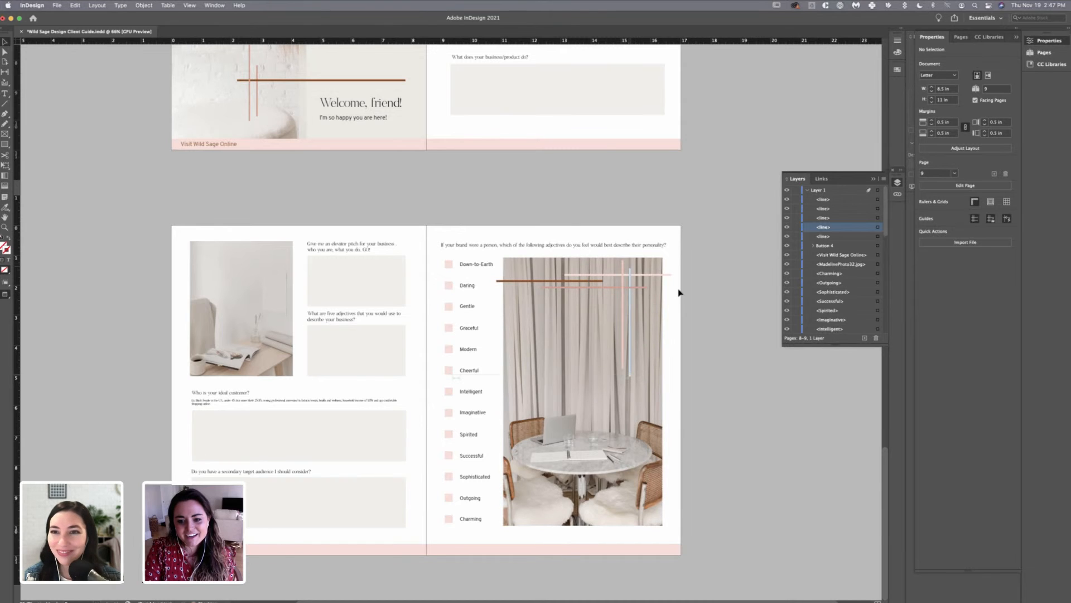
{"action": "left_click_drag", "start_coordinate": [672, 288], "coordinate": [650, 290]}
{"action": "left_click_drag", "start_coordinate": [650, 290], "coordinate": [649, 288]}
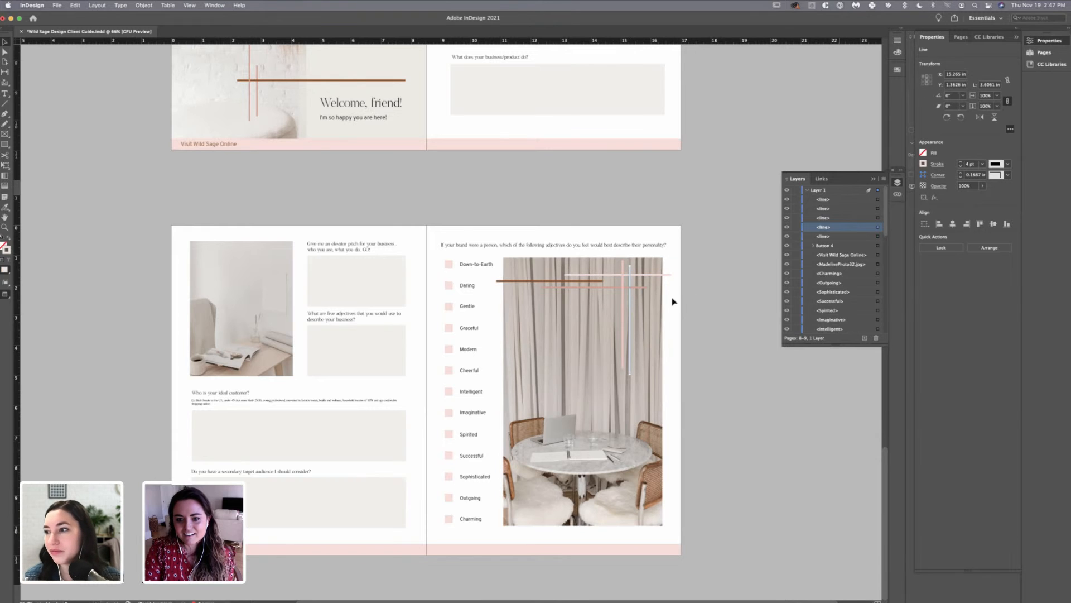
{"action": "left_click", "coordinate": [667, 302]}
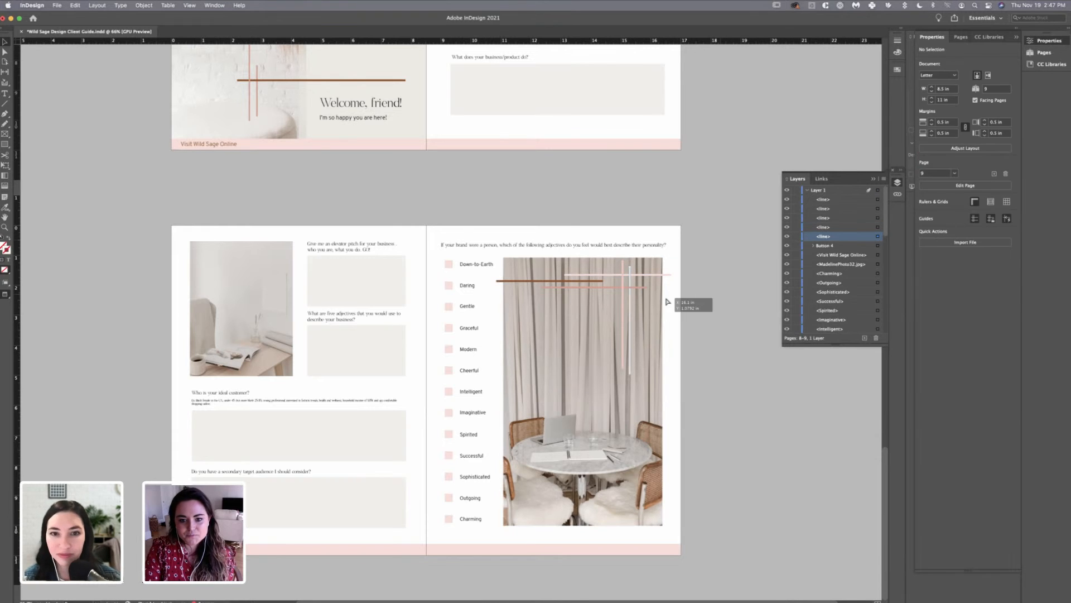
{"action": "scroll", "coordinate": [667, 302], "scroll_direction": "up", "scroll_amount": 5}
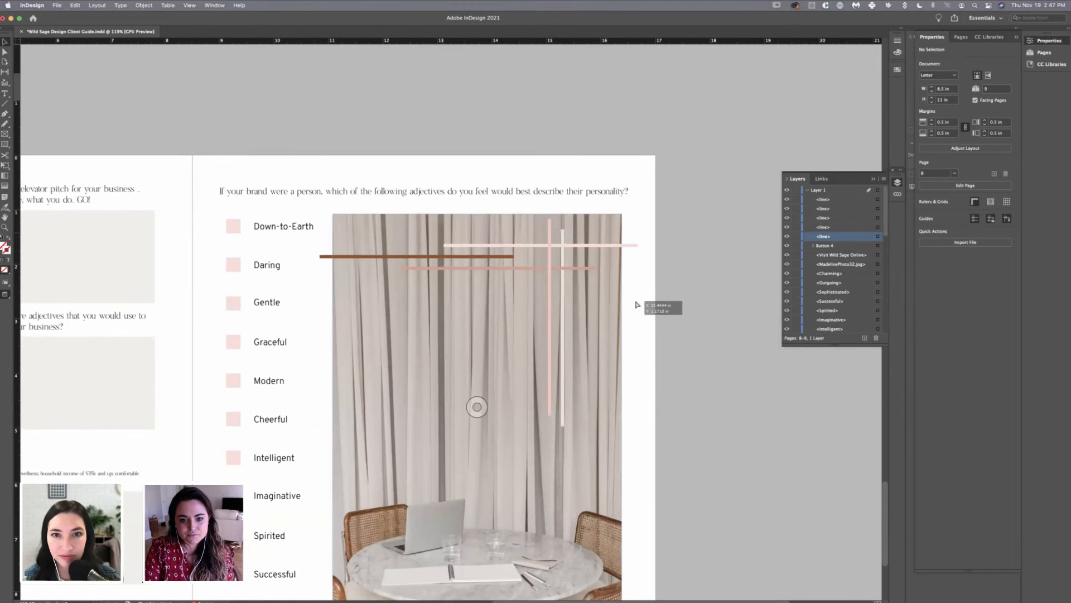
- Extend the right end of the brown horizontal line across the photo to the page's right edge
{"action": "left_click", "coordinate": [474, 257]}
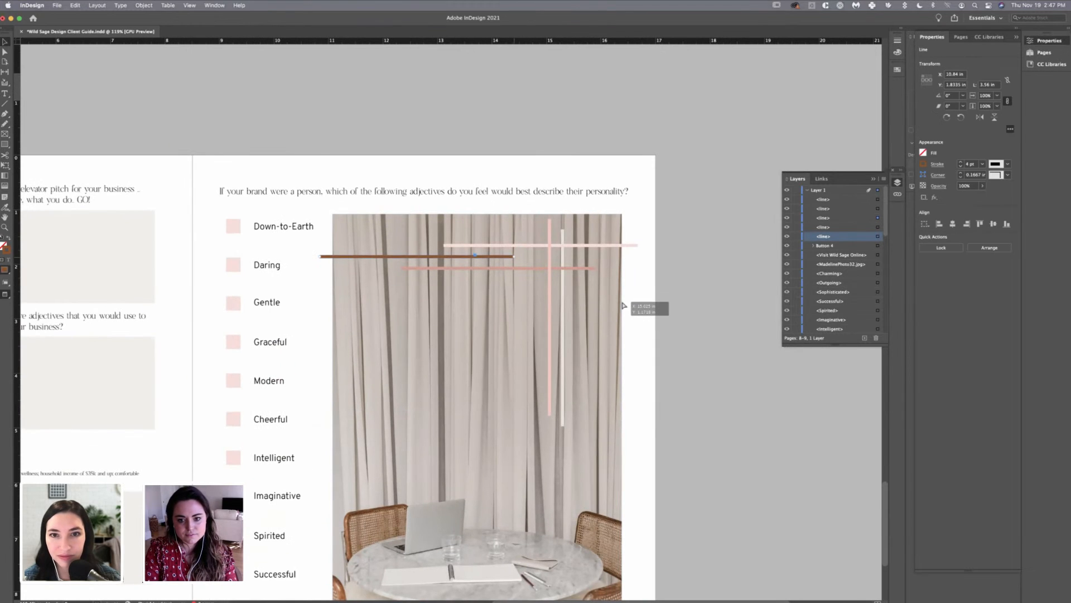
{"action": "left_click_drag", "start_coordinate": [514, 256], "coordinate": [584, 267]}
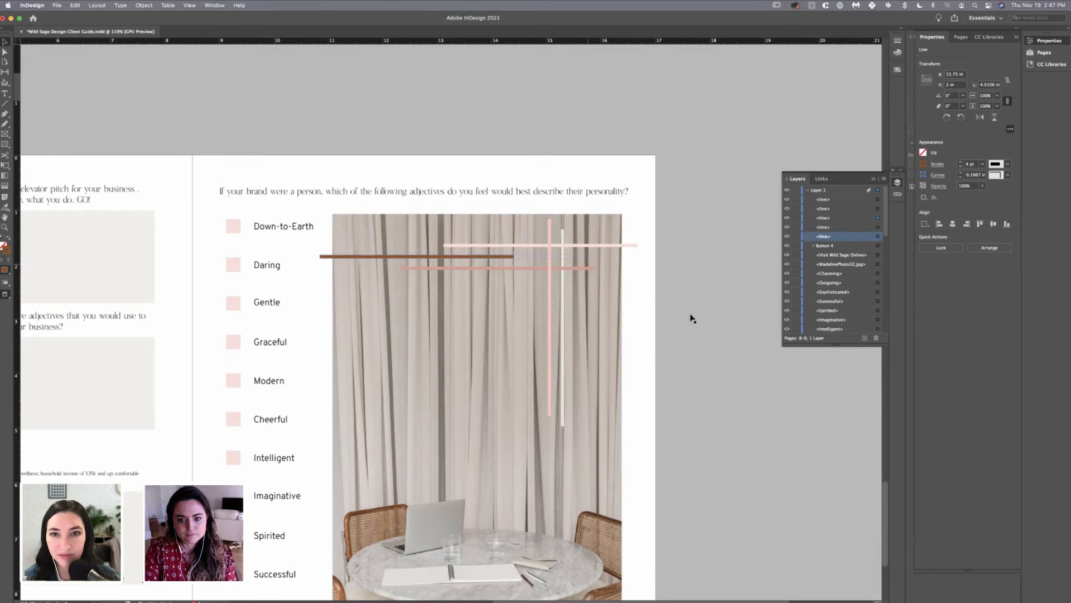
{"action": "left_click_drag", "start_coordinate": [692, 318], "coordinate": [638, 316]}
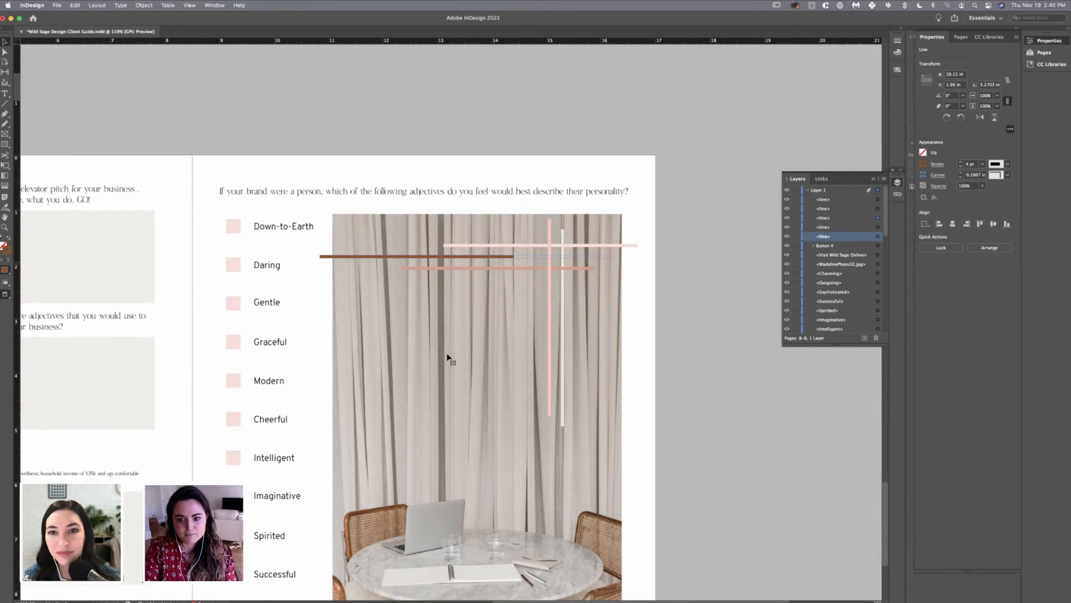
{"action": "left_click", "coordinate": [663, 267]}
- Nudge the left page's two upper question and answer boxes to about X 4.54 in and place the photo beside them at about Y 0.60 in
{"action": "scroll", "coordinate": [641, 284], "scroll_direction": "up", "scroll_amount": 1}
{"action": "scroll", "coordinate": [632, 295], "scroll_direction": "down", "scroll_amount": 5}
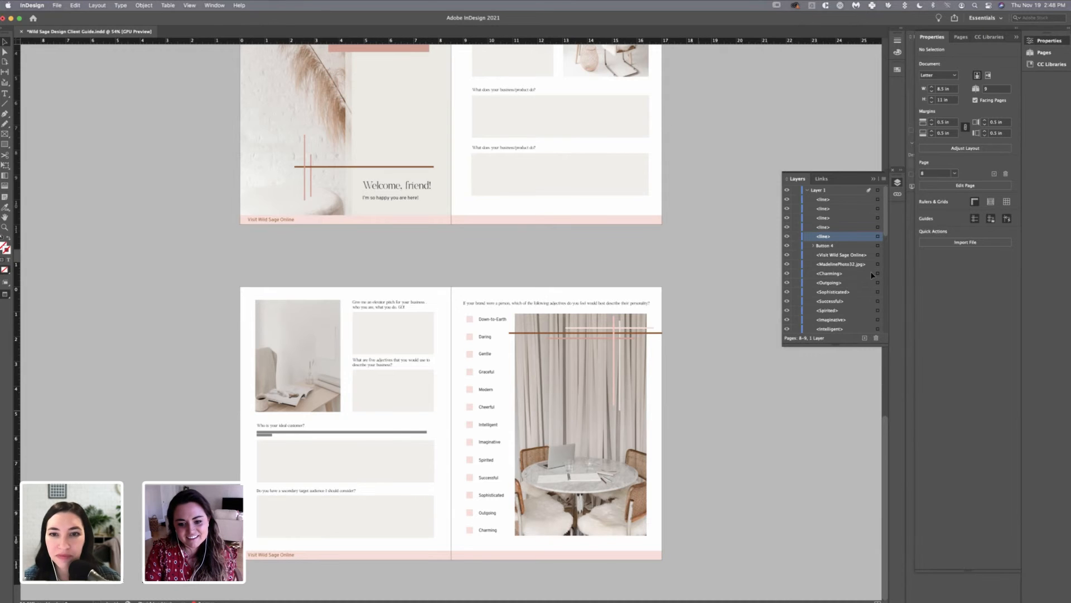
{"action": "scroll", "coordinate": [703, 294], "scroll_direction": "up", "scroll_amount": 3}
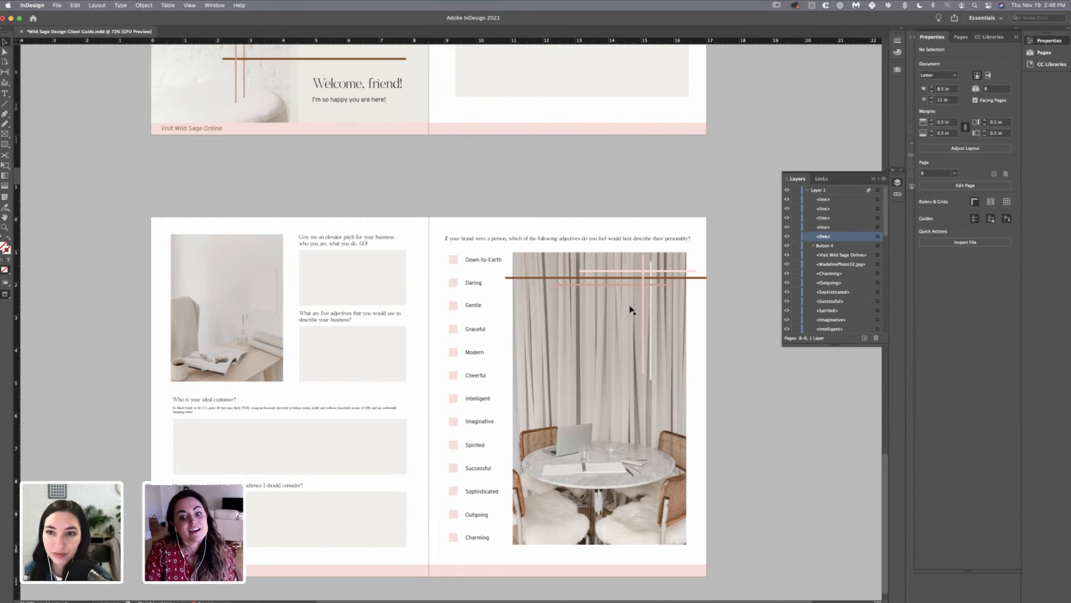
{"action": "left_click_drag", "start_coordinate": [630, 306], "coordinate": [629, 294]}
{"action": "key", "text": "super+minus"}
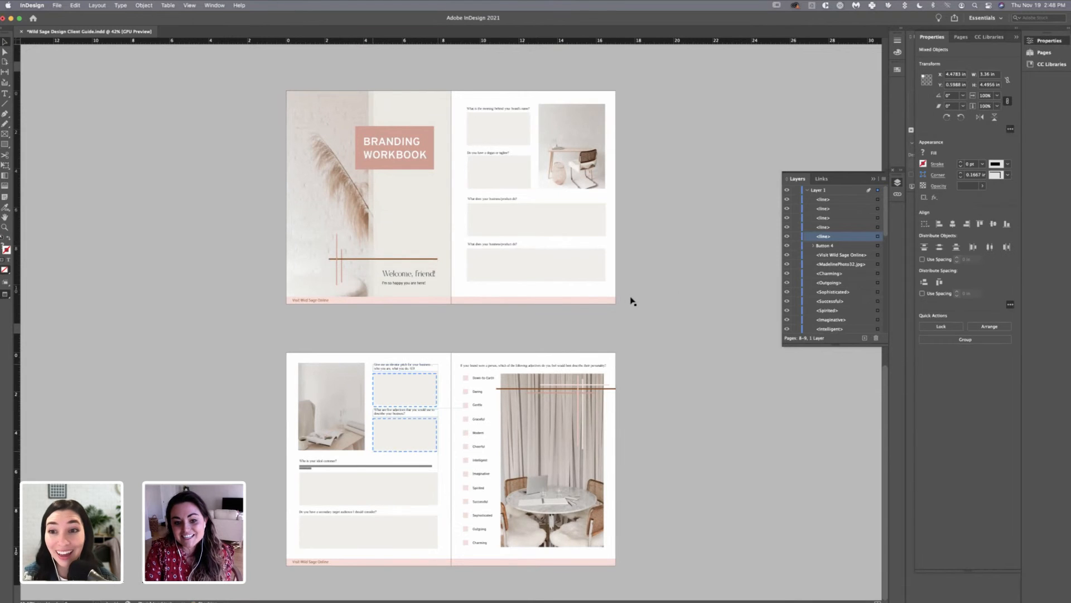
{"action": "key", "text": "Left"}
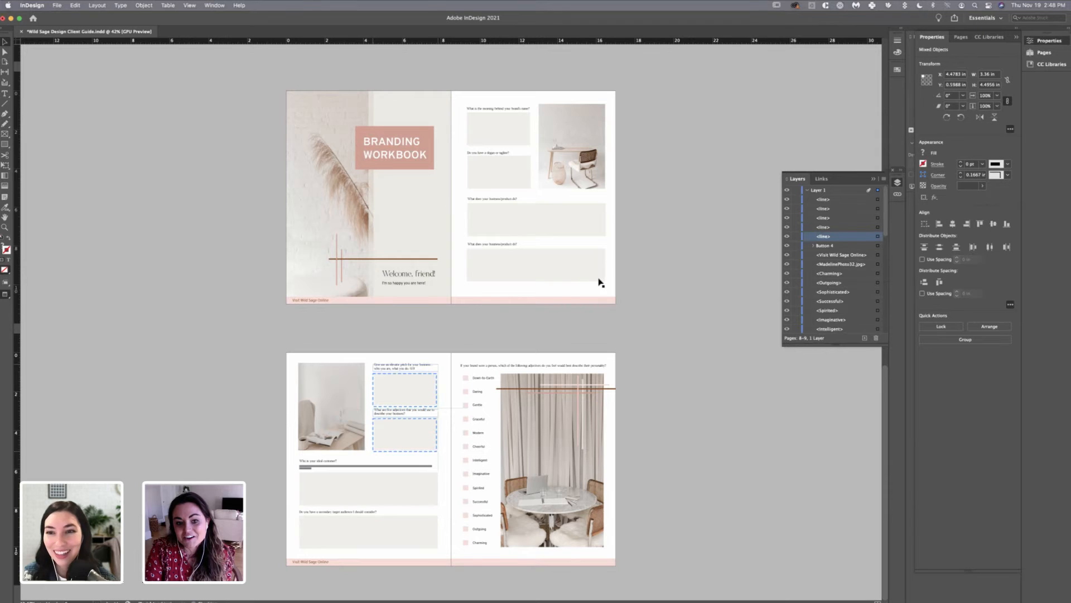
{"action": "key", "text": "Up"}
{"action": "key", "text": "Down"}
{"action": "key", "text": "Down"}
{"action": "key", "text": "Down"}
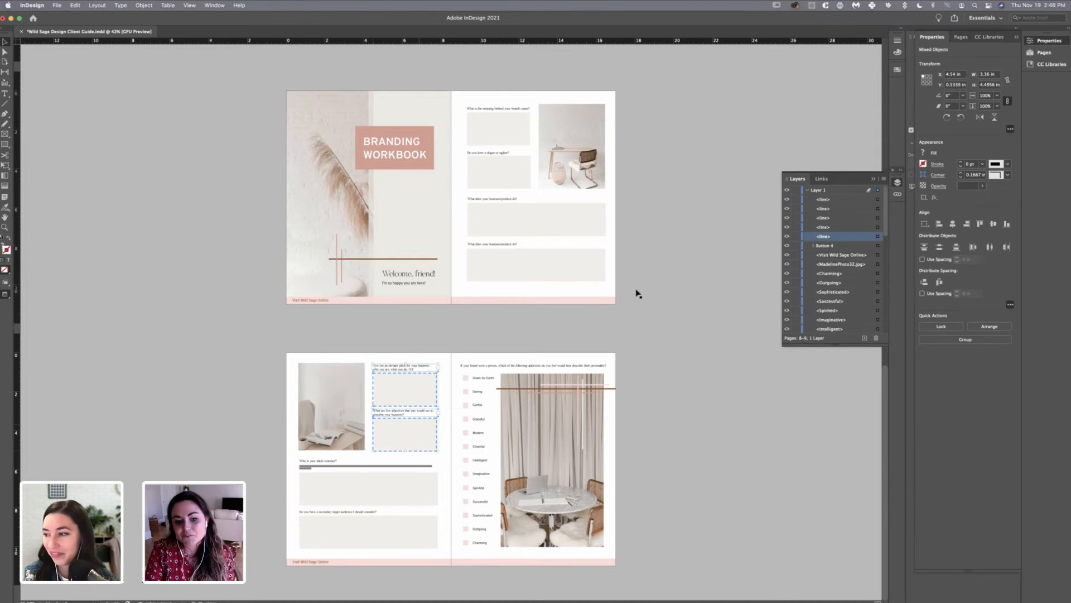
{"action": "left_click", "coordinate": [630, 312]}
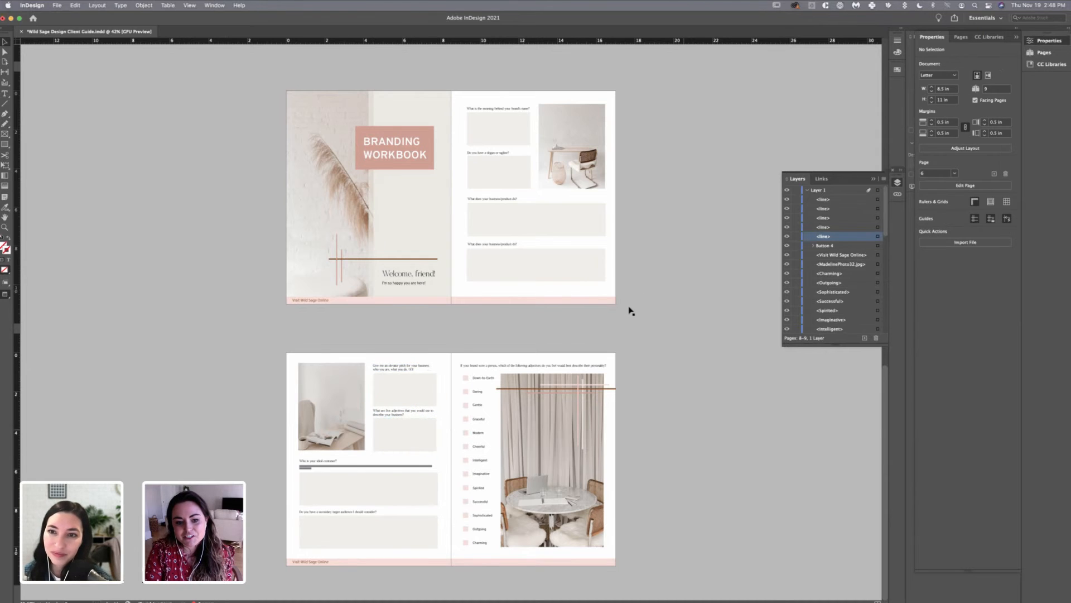
{"action": "left_click_drag", "start_coordinate": [630, 308], "coordinate": [630, 306]}
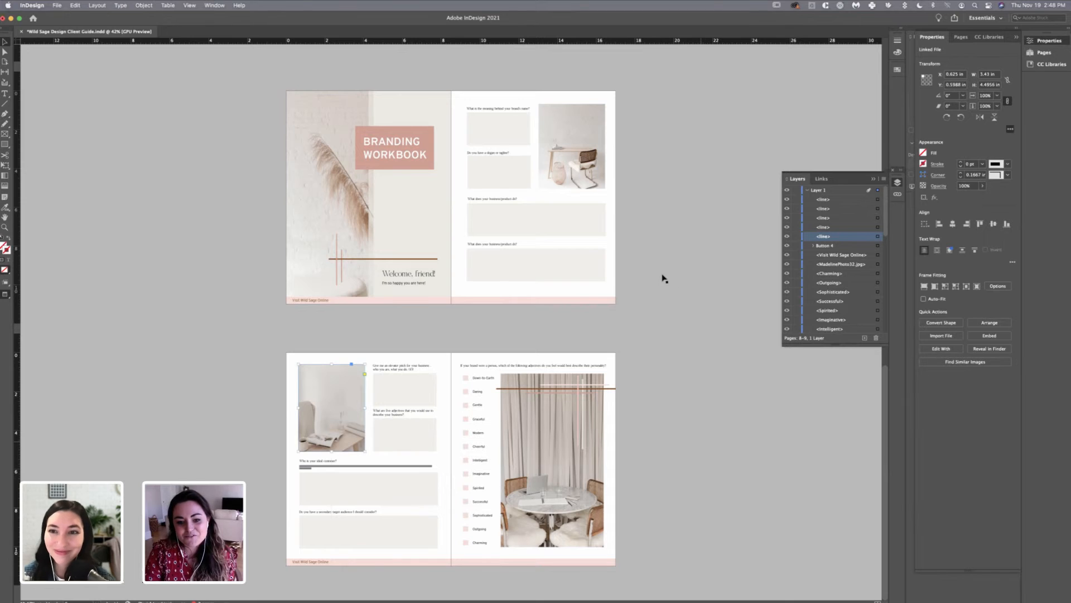
- Extend the brown line's left end to about X 10.63 in, for a length of about 6.38 in
{"action": "scroll", "coordinate": [664, 279], "scroll_direction": "up", "scroll_amount": 4}
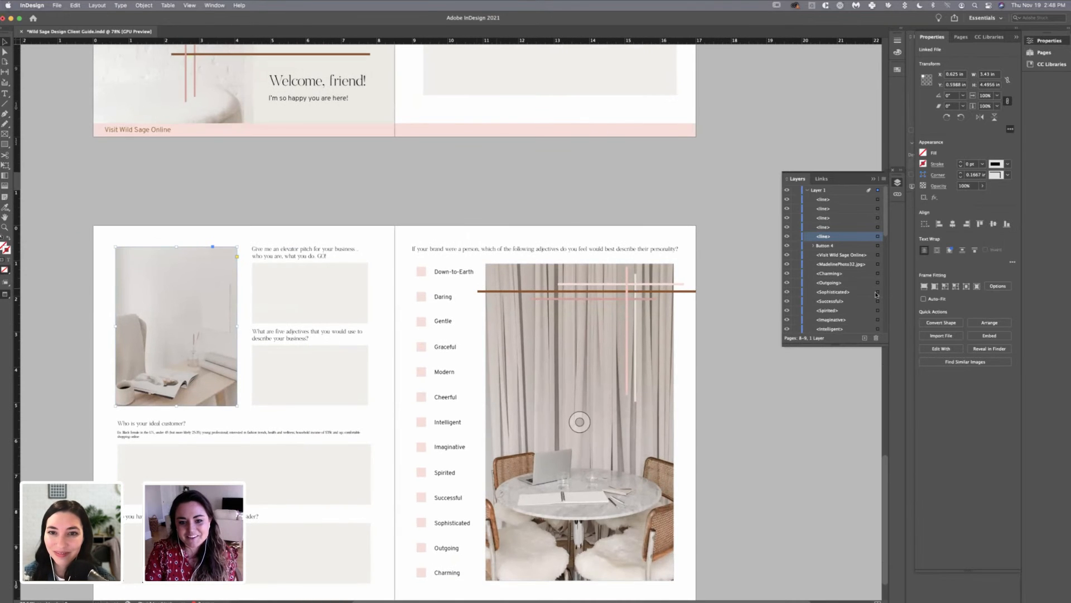
{"action": "left_click", "coordinate": [840, 225]}
{"action": "key", "text": "super+z"}
{"action": "key", "text": "super+z"}
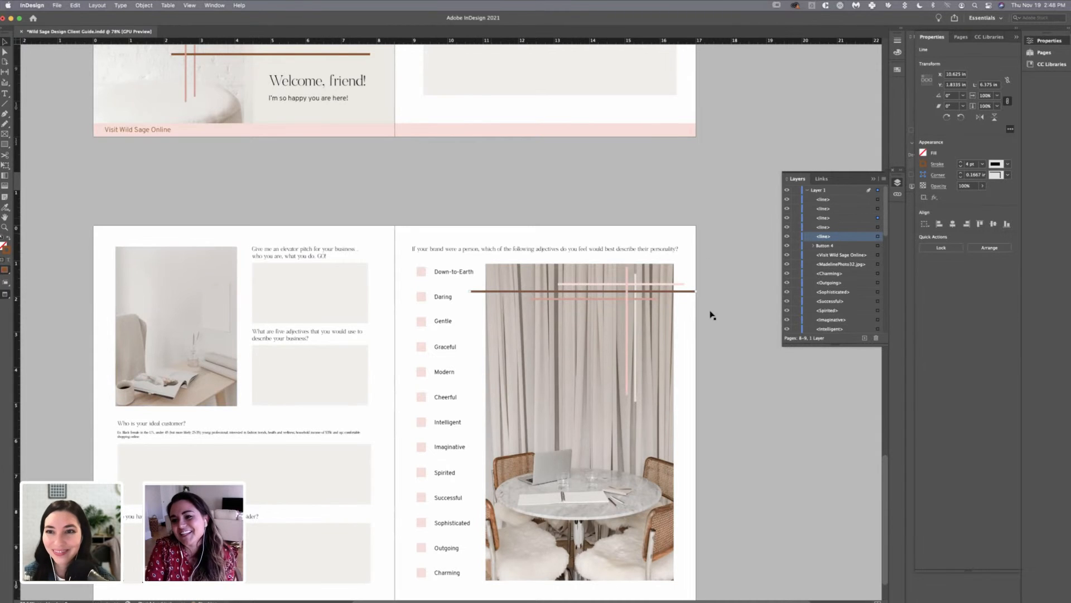
{"action": "left_click", "coordinate": [498, 260]}
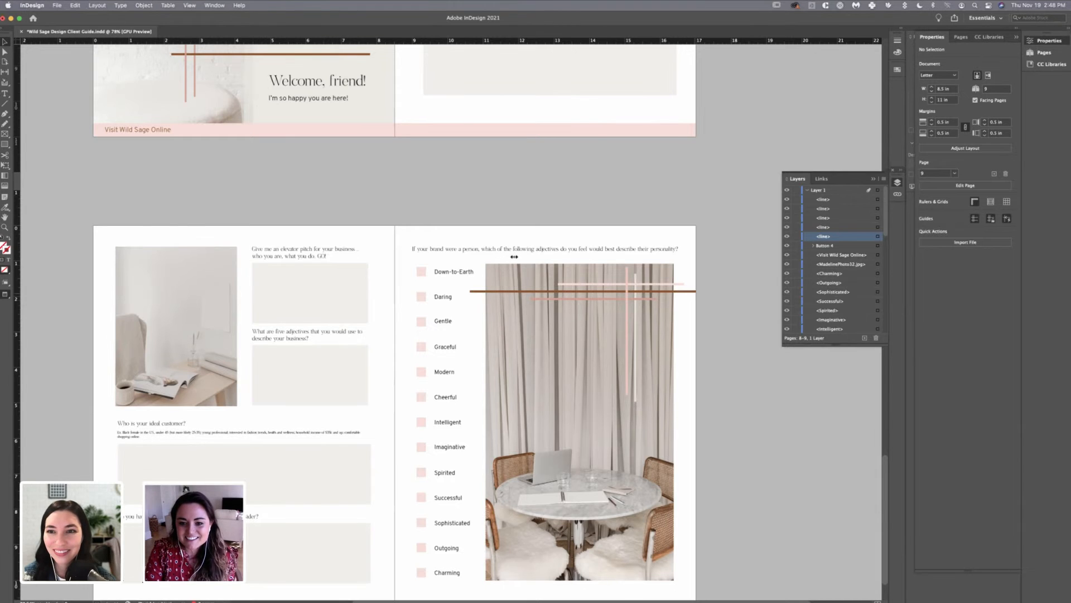
- Adjust the pink vertical line to about X 15.03 in, Y 1.17 in, with a length of about 3.61 in
{"action": "left_click_drag", "start_coordinate": [516, 256], "coordinate": [606, 262]}
{"action": "scroll", "coordinate": [597, 262], "scroll_direction": "up", "scroll_amount": 3}
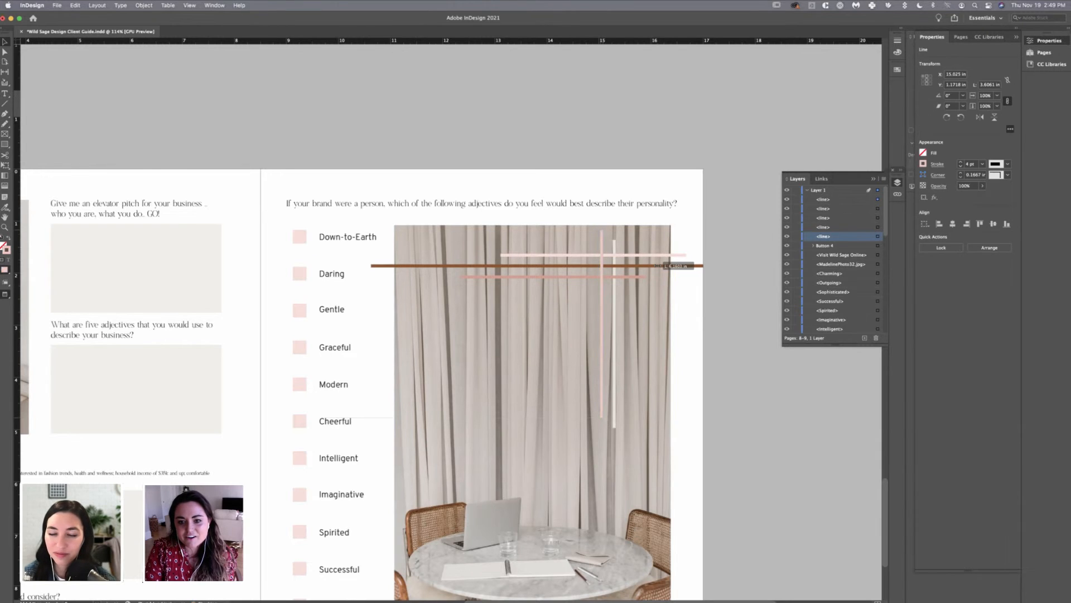
{"action": "left_click", "coordinate": [711, 309]}
- Shift the lower pink horizontal line left in small moves to about X 12.08 in
{"action": "scroll", "coordinate": [683, 368], "scroll_direction": "up", "scroll_amount": 2}
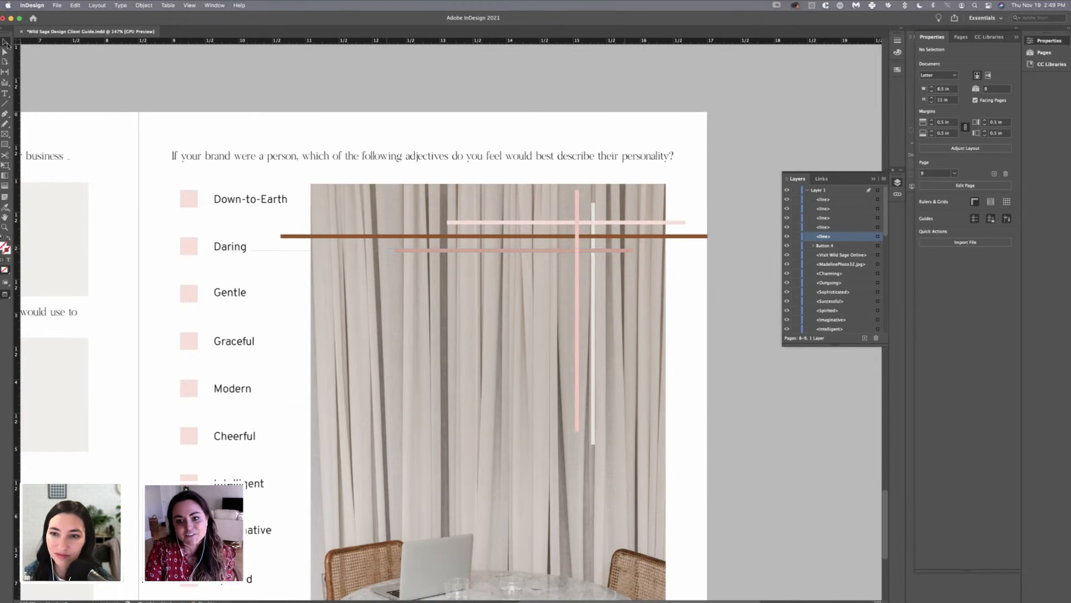
{"action": "left_click", "coordinate": [341, 240]}
{"action": "left_click", "coordinate": [368, 409]}
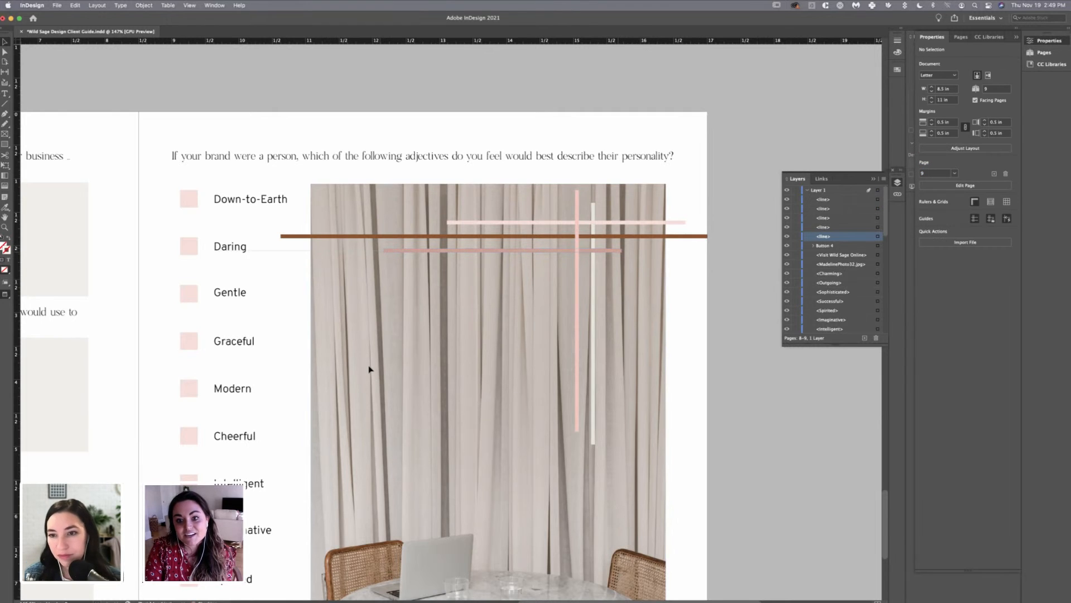
{"action": "key", "text": "super+z"}
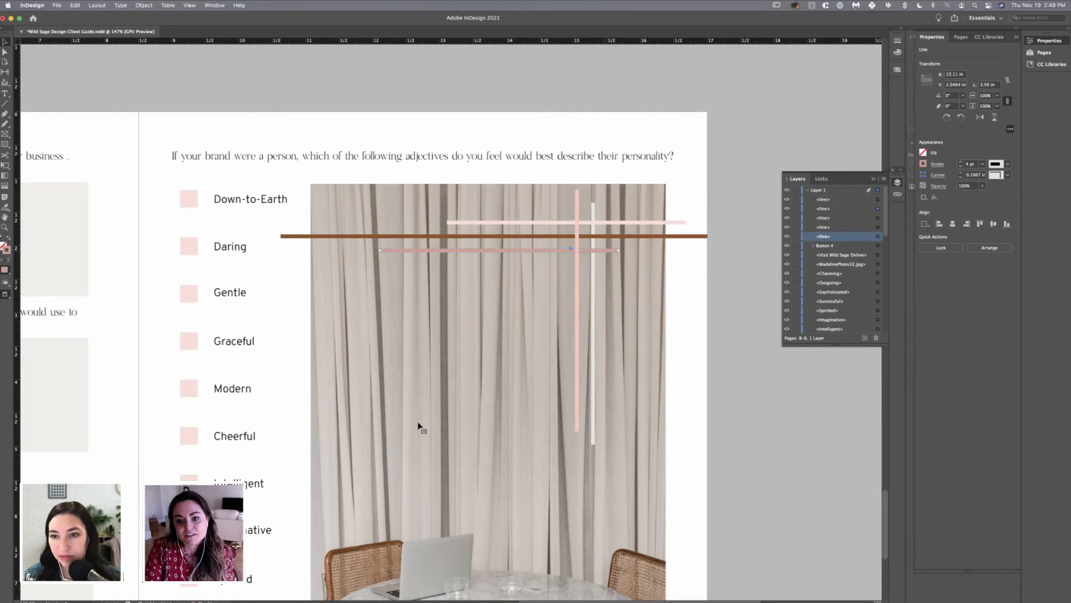
{"action": "left_click_drag", "start_coordinate": [418, 426], "coordinate": [419, 428]}
{"action": "left_click", "coordinate": [419, 428]}
{"action": "scroll", "coordinate": [419, 427], "scroll_direction": "up", "scroll_amount": 3}
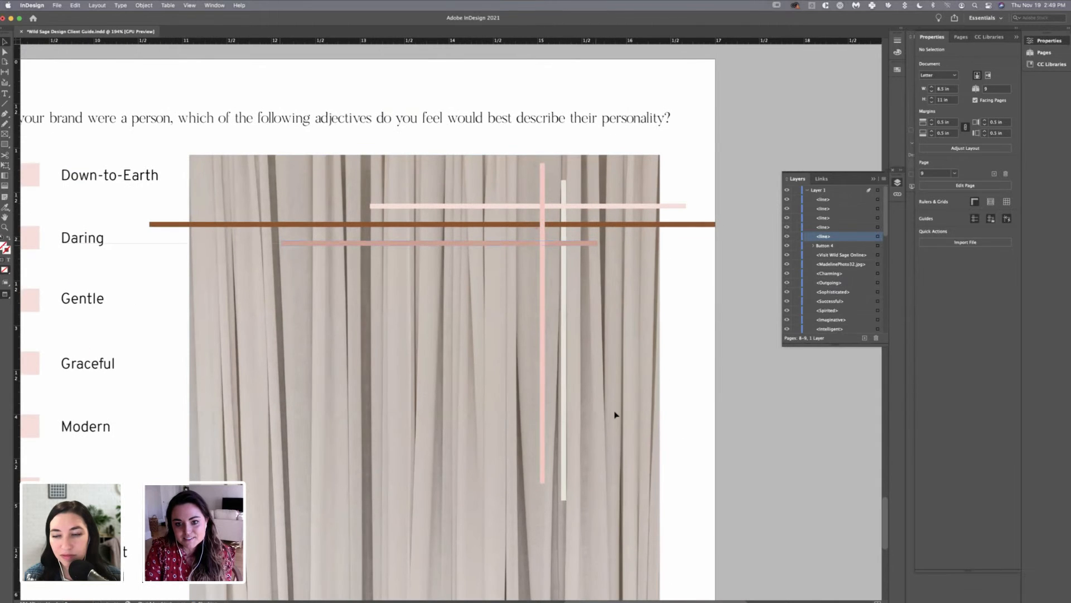
{"action": "key", "text": "super+z"}
{"action": "left_click_drag", "start_coordinate": [363, 387], "coordinate": [363, 389]}
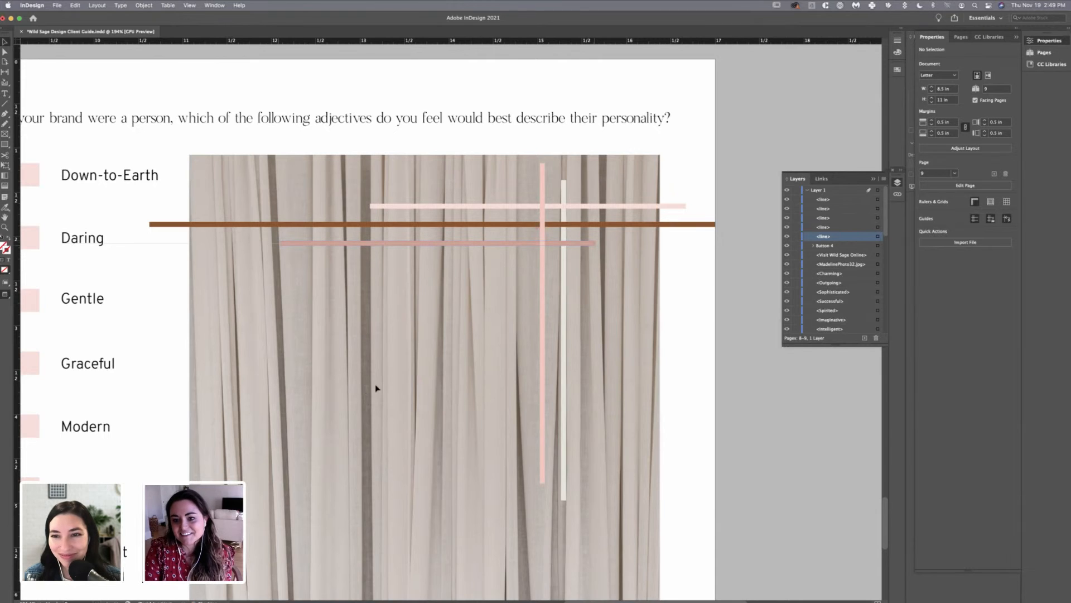
{"action": "key", "text": "super+z"}
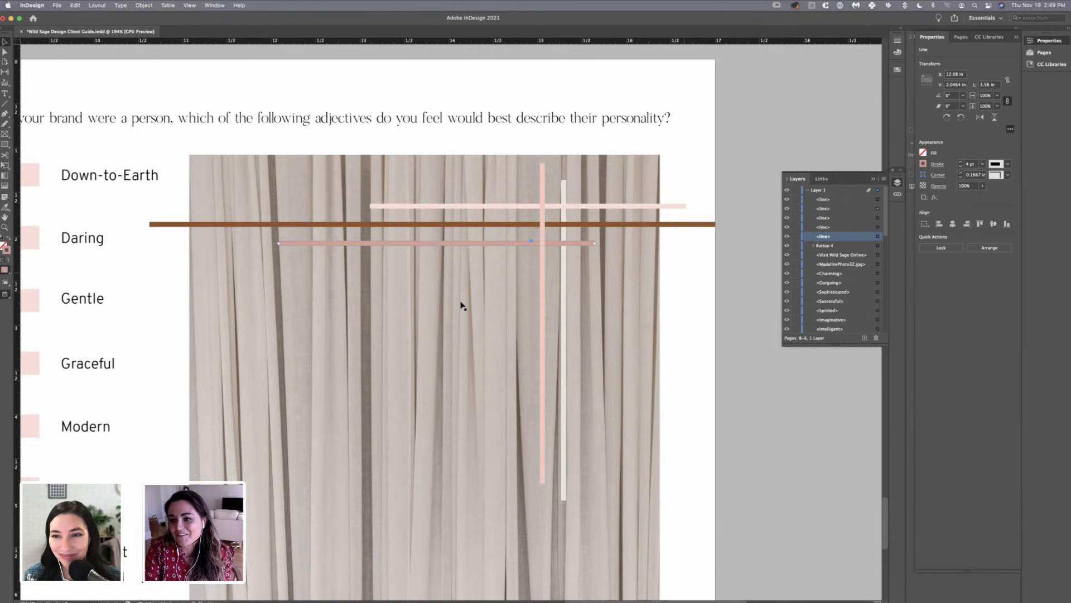
{"action": "left_click", "coordinate": [495, 295]}
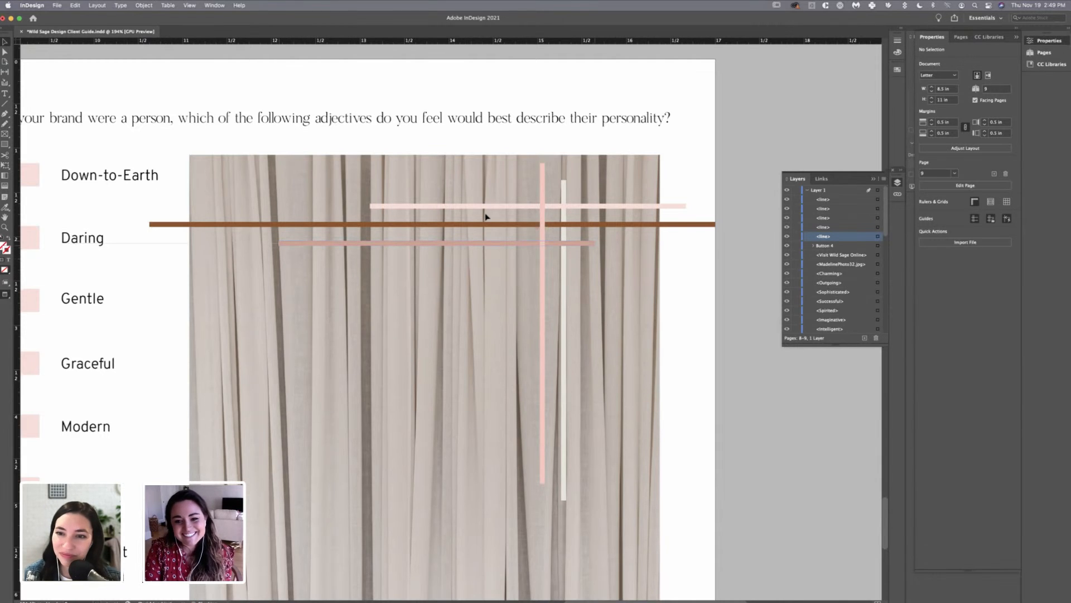
- Examine the line crossings over the curtains up close, and the rest of the adjectives page down to its footer
{"action": "scroll", "coordinate": [697, 282], "scroll_direction": "up", "scroll_amount": 2}
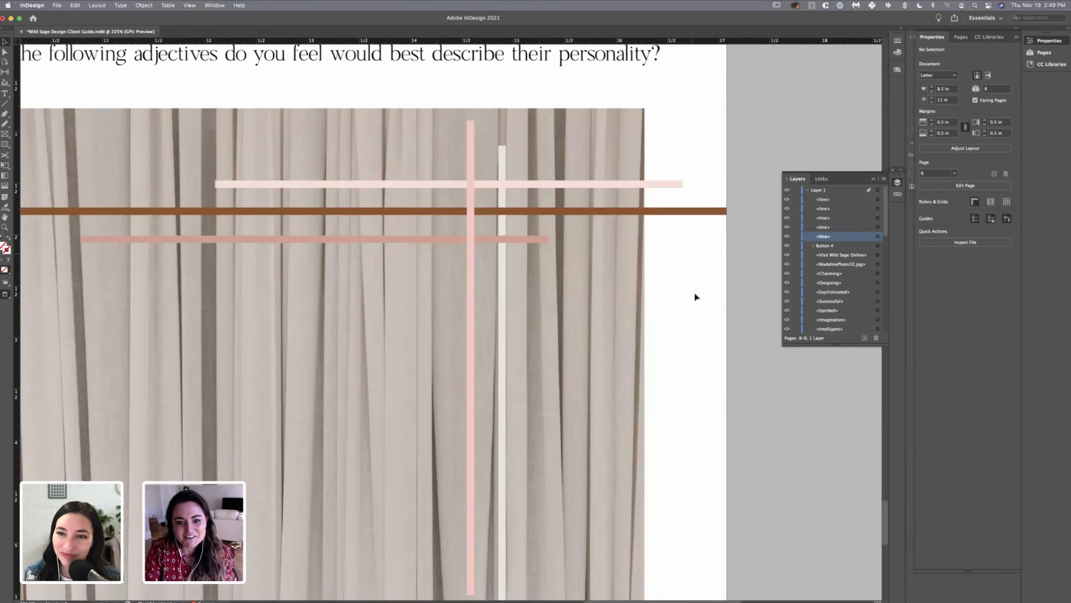
{"action": "scroll", "coordinate": [696, 297], "scroll_direction": "up", "scroll_amount": 1}
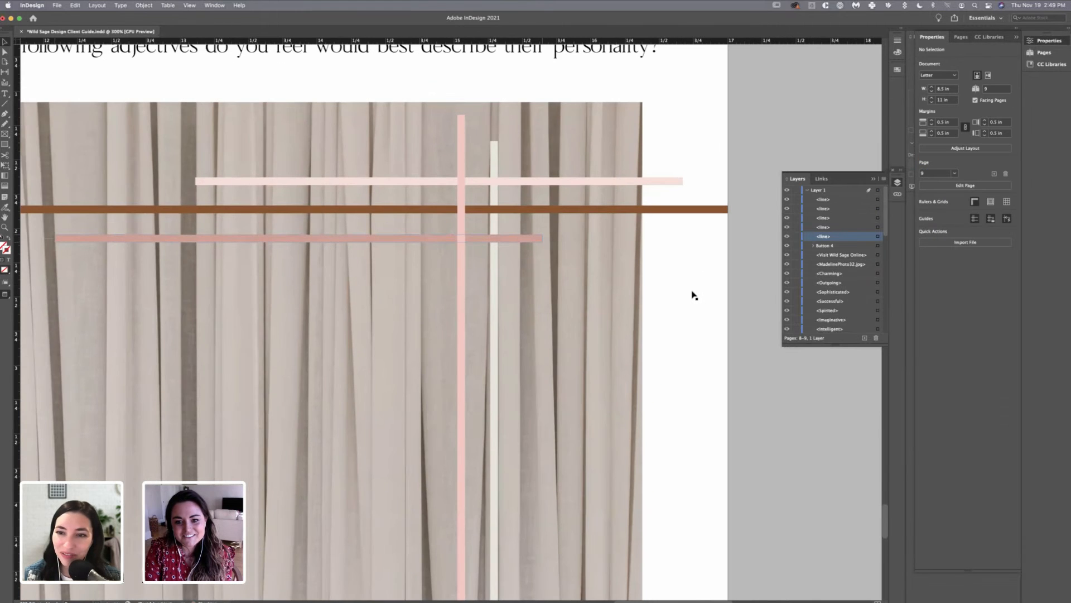
{"action": "scroll", "coordinate": [720, 313], "scroll_direction": "up", "scroll_amount": 1}
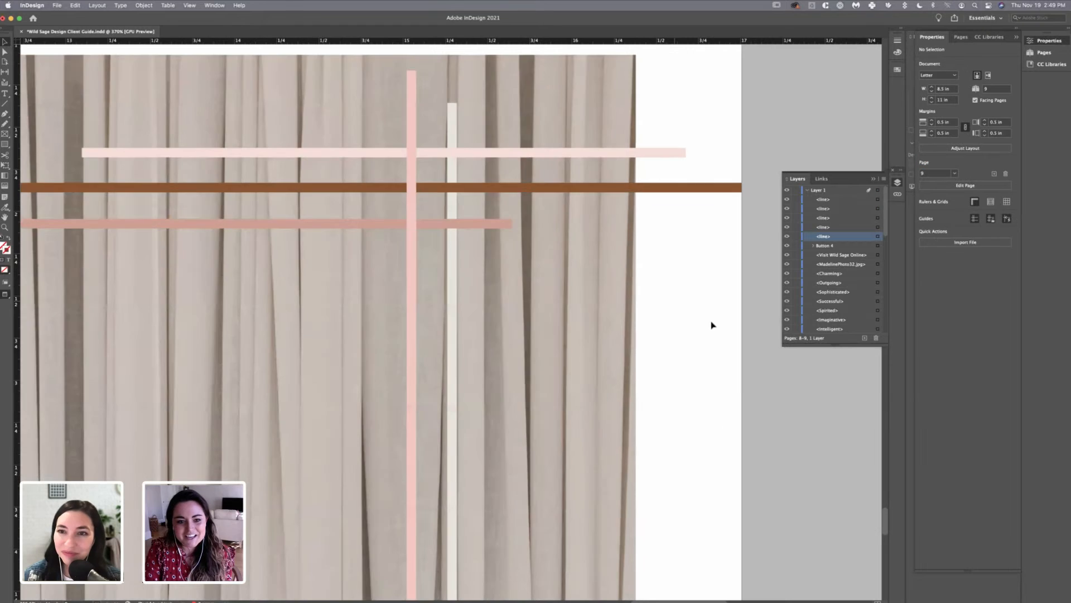
{"action": "scroll", "coordinate": [698, 291], "scroll_direction": "down", "scroll_amount": 3}
{"action": "scroll", "coordinate": [664, 260], "scroll_direction": "up", "scroll_amount": 1}
{"action": "scroll", "coordinate": [675, 265], "scroll_direction": "up", "scroll_amount": 1}
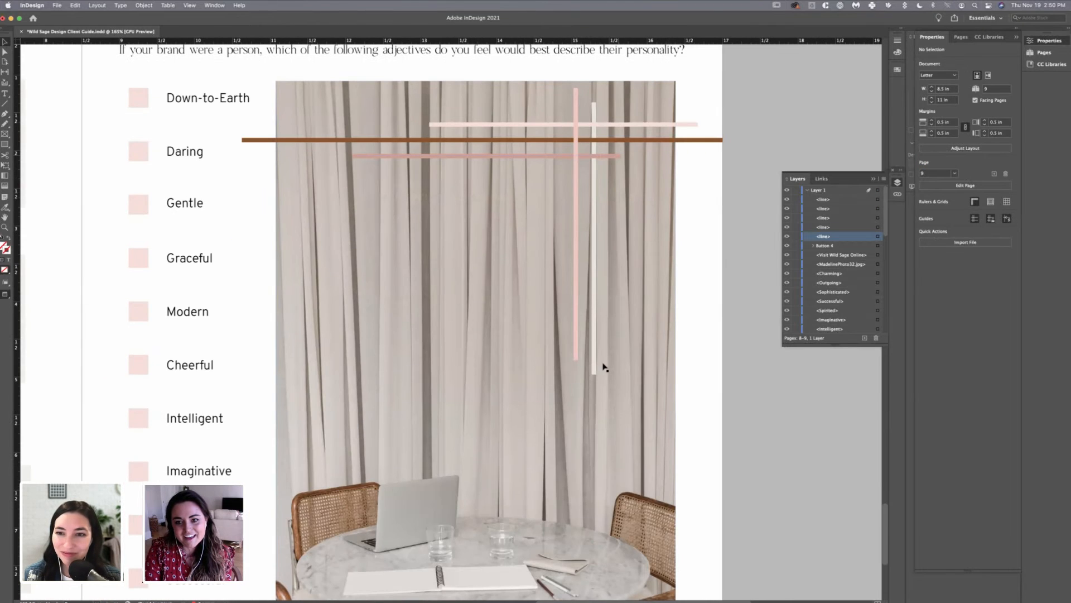
{"action": "left_click_drag", "start_coordinate": [602, 363], "coordinate": [602, 357]}
{"action": "key", "text": "super+shift+a"}
{"action": "scroll", "coordinate": [603, 361], "scroll_direction": "down", "scroll_amount": 8}
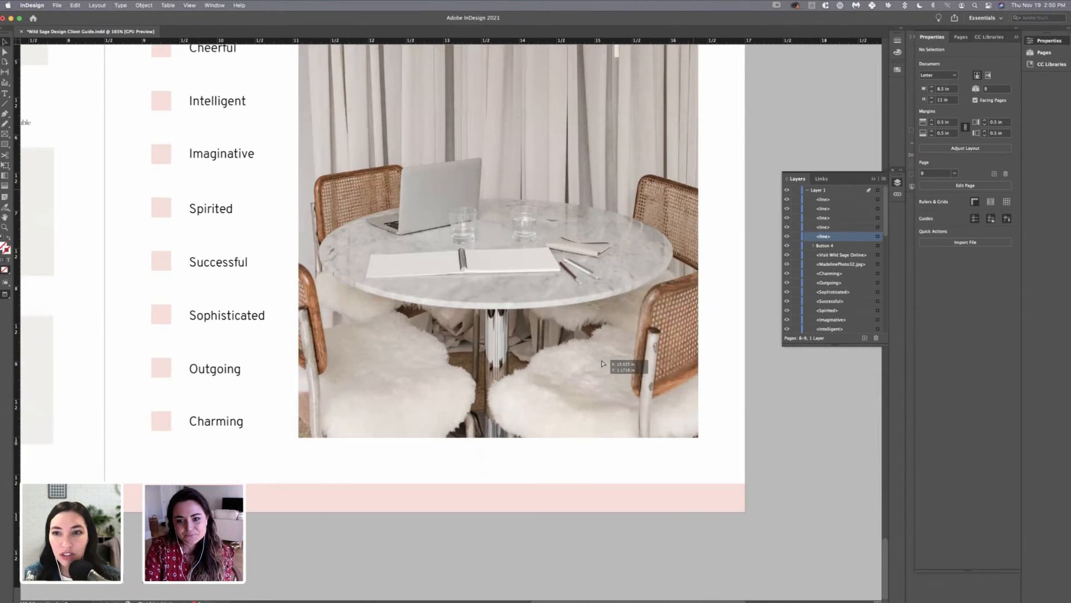
{"action": "scroll", "coordinate": [602, 362], "scroll_direction": "down", "scroll_amount": 3}
{"action": "scroll", "coordinate": [775, 270], "scroll_direction": "down", "scroll_amount": 3}
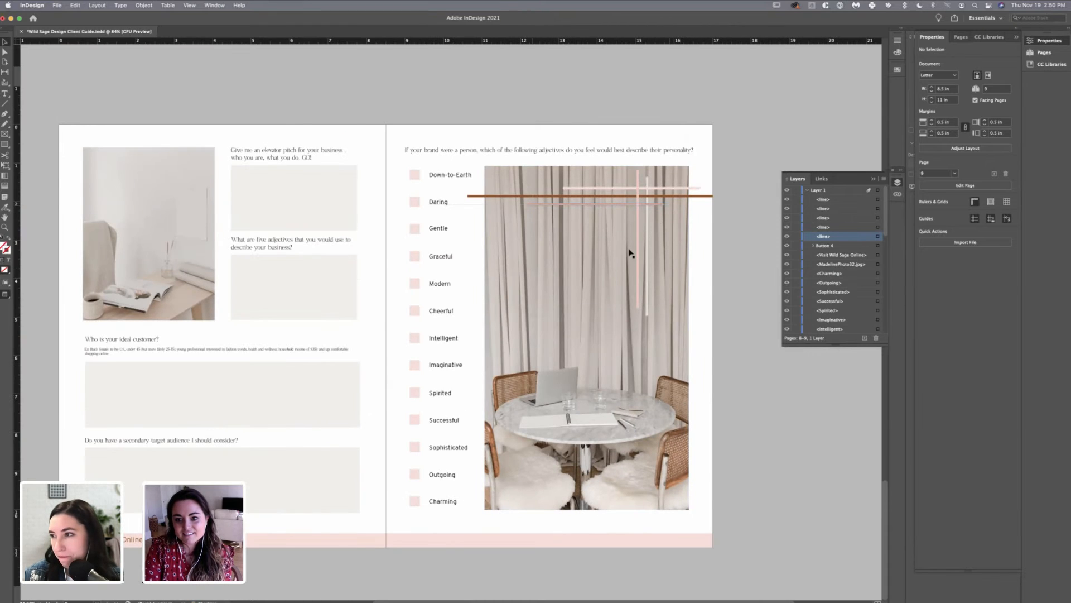
- Return the lower pink horizontal line rightward to about X 12.33 in and check the composition
{"action": "key", "text": "super+z"}
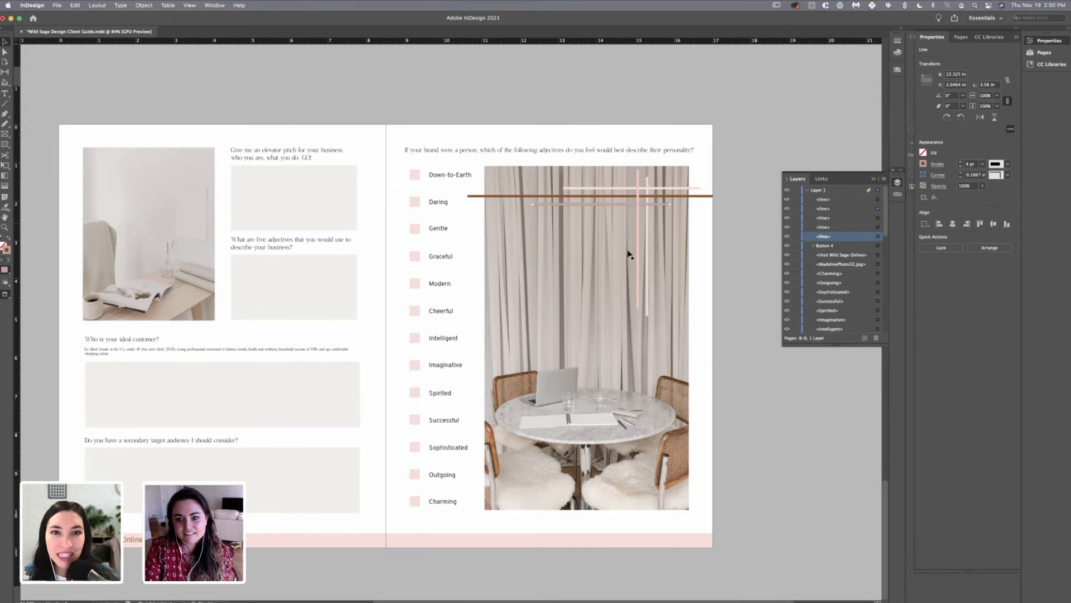
{"action": "key", "text": "super+shift+a"}
{"action": "scroll", "coordinate": [625, 254], "scroll_direction": "up", "scroll_amount": 5}
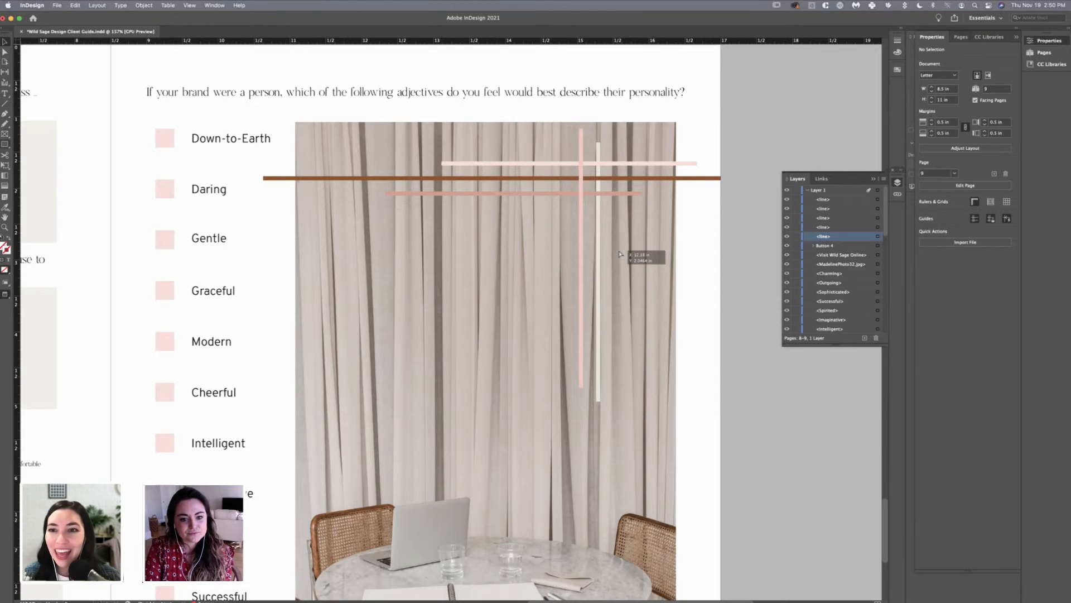
{"action": "scroll", "coordinate": [618, 254], "scroll_direction": "down", "scroll_amount": 5}
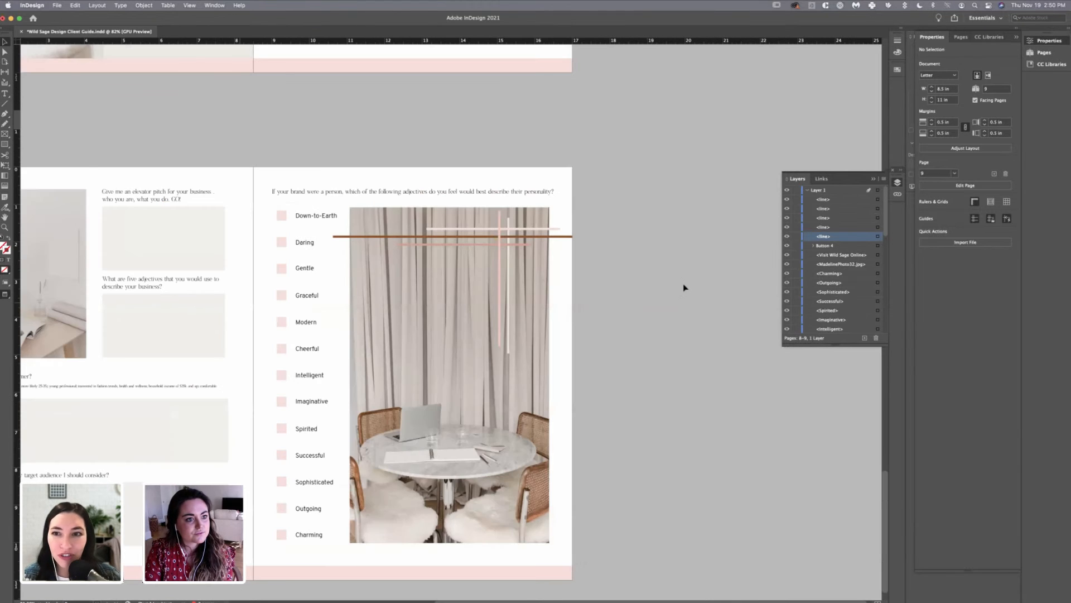
- Add a text frame over the top of the left page's photo reading "what's your why?" and select all its text
{"action": "key", "text": "t"}
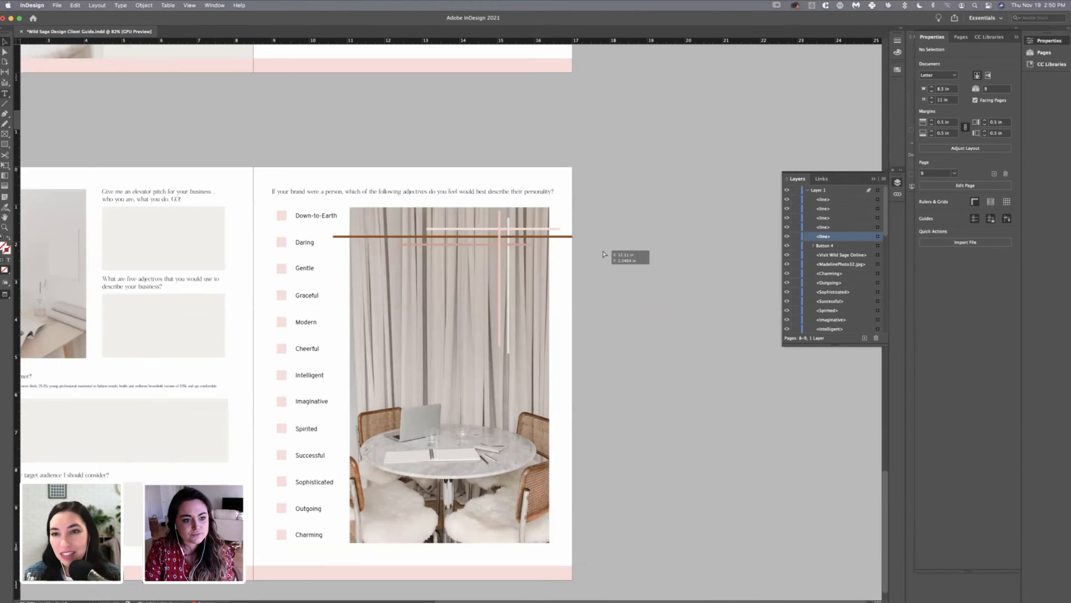
{"action": "scroll", "coordinate": [606, 255], "scroll_direction": "left", "scroll_amount": 7}
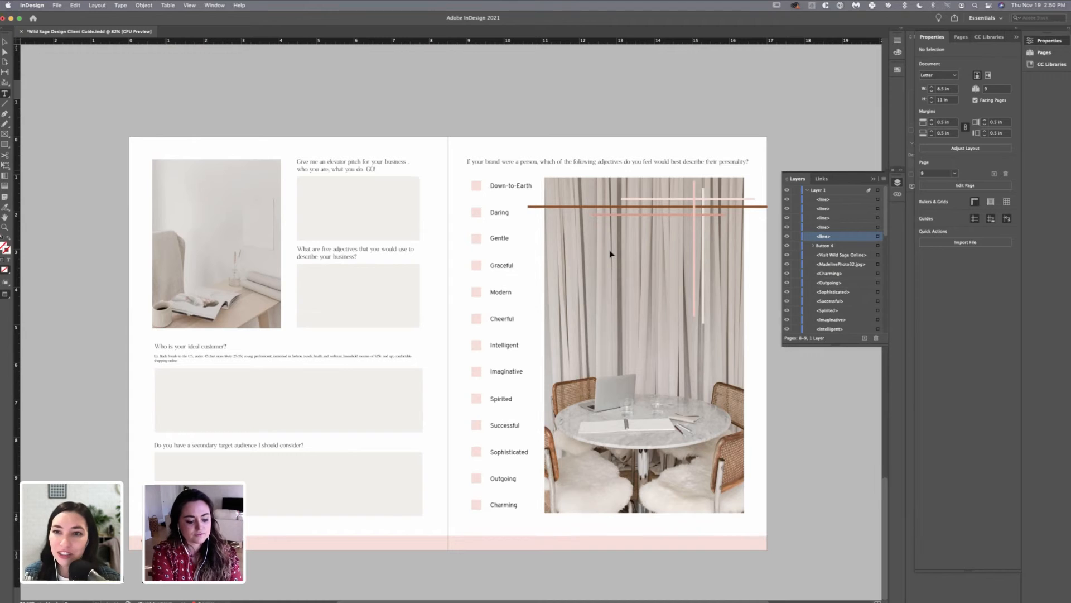
{"action": "type", "text": "what"}
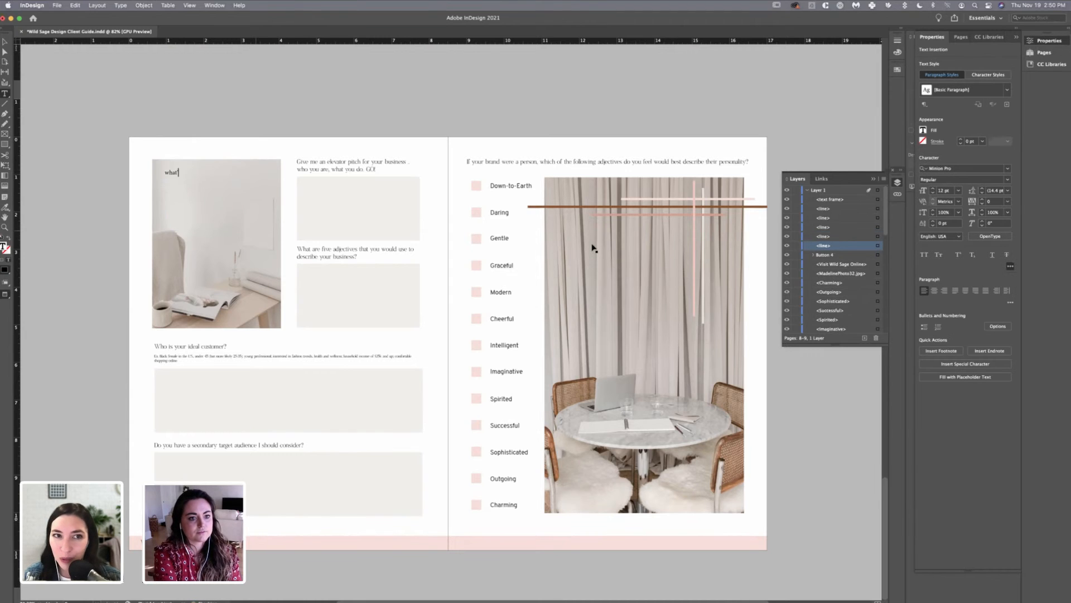
{"action": "type", "text": "'s your why"}
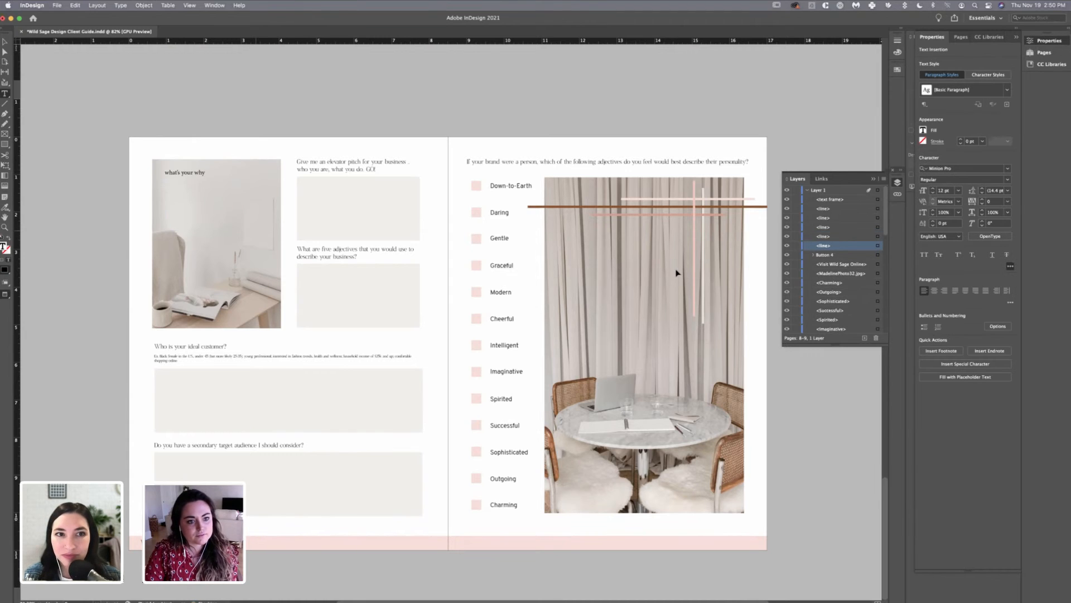
{"action": "type", "text": "?"}
{"action": "key", "text": "super+a"}
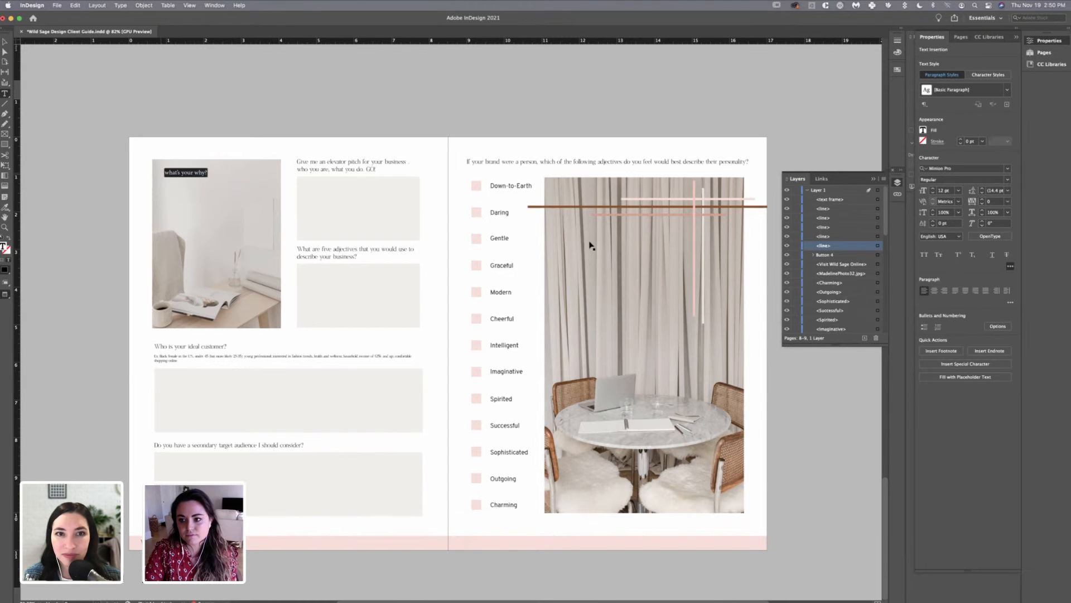
- Set the selected "what's your why?" text in the Bon Vivant font
{"action": "key", "text": "super+alt+shift+m"}
{"action": "type", "text": "b"}
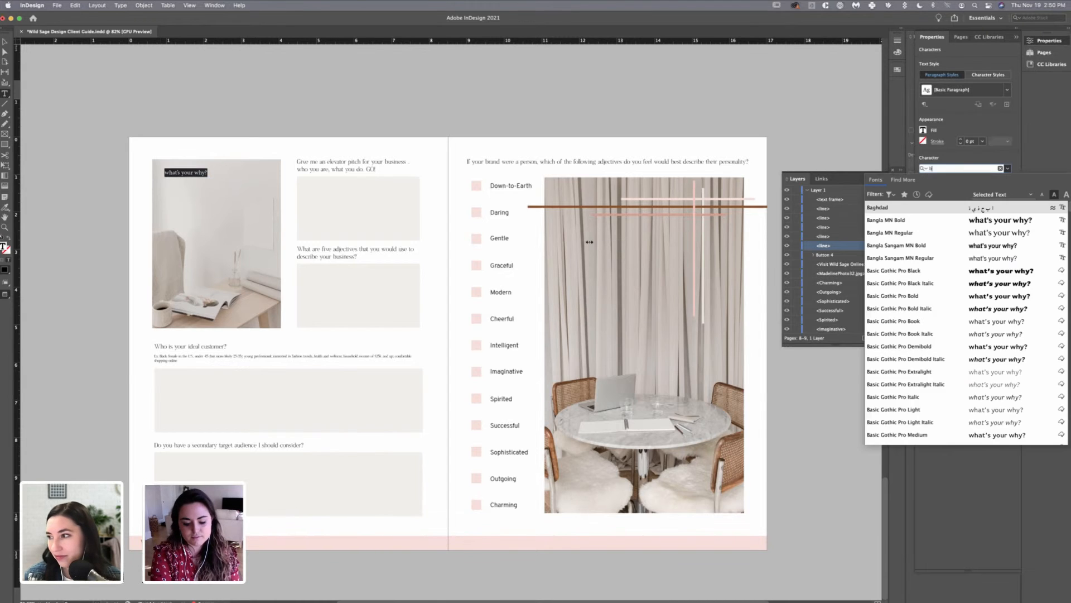
{"action": "type", "text": "on viu"}
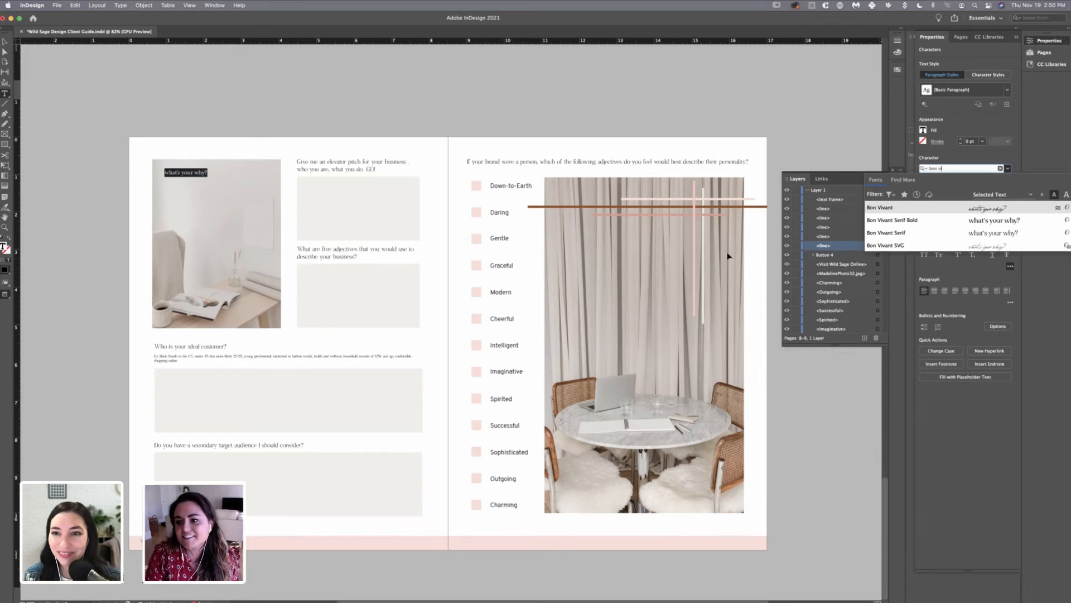
{"action": "key", "text": "BackSpace"}
{"action": "type", "text": "v"}
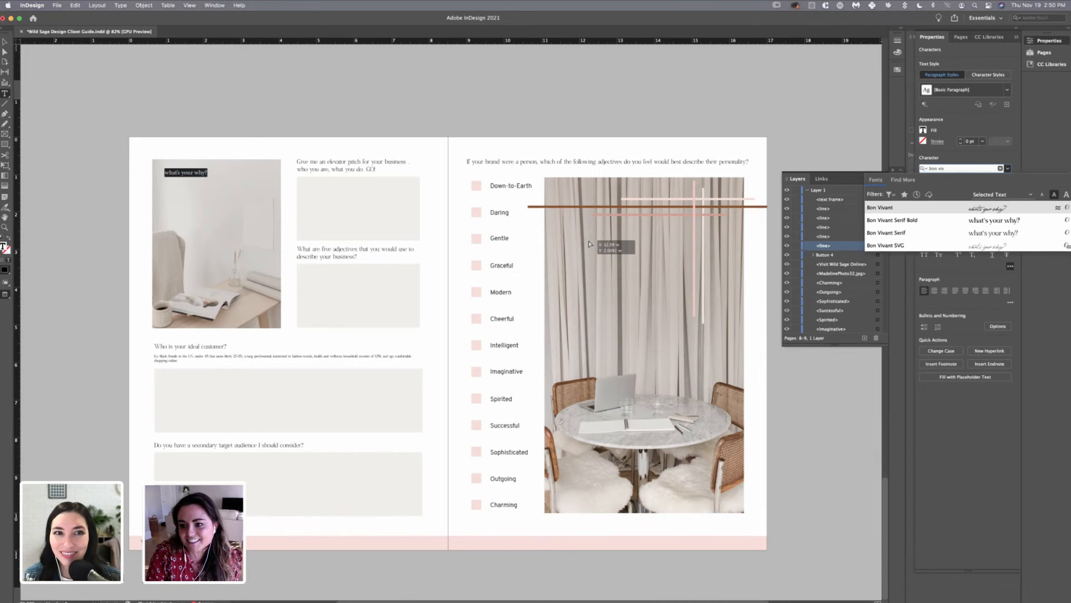
{"action": "key", "text": "Return"}
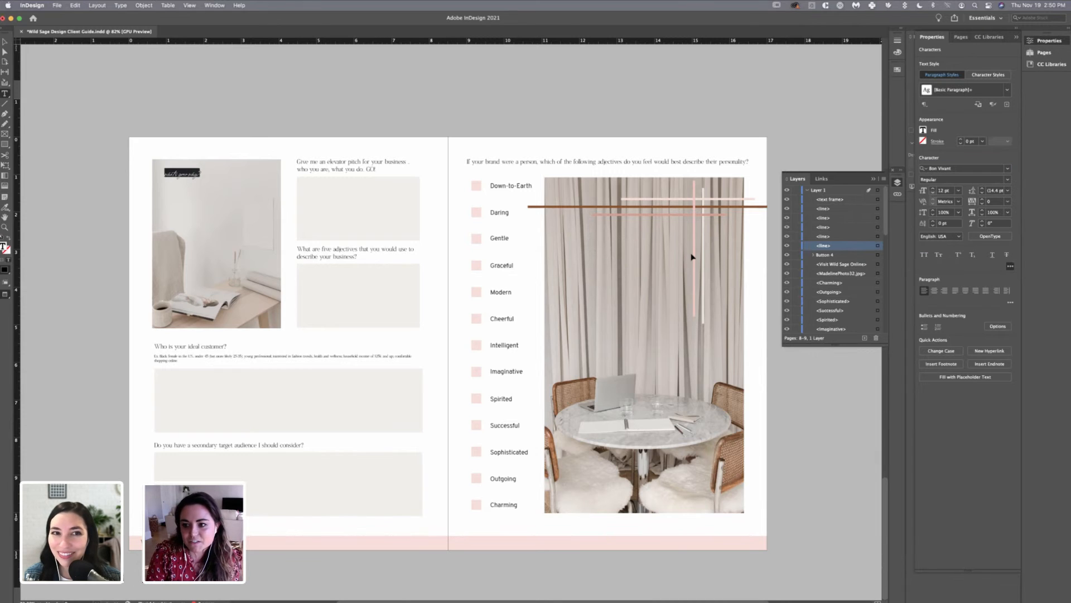
- Enlarge the "what's your why?" text to 15 pt, move its frame lower on the photo and rotate it to about 11.5°
{"action": "key", "text": "super+shift+period"}
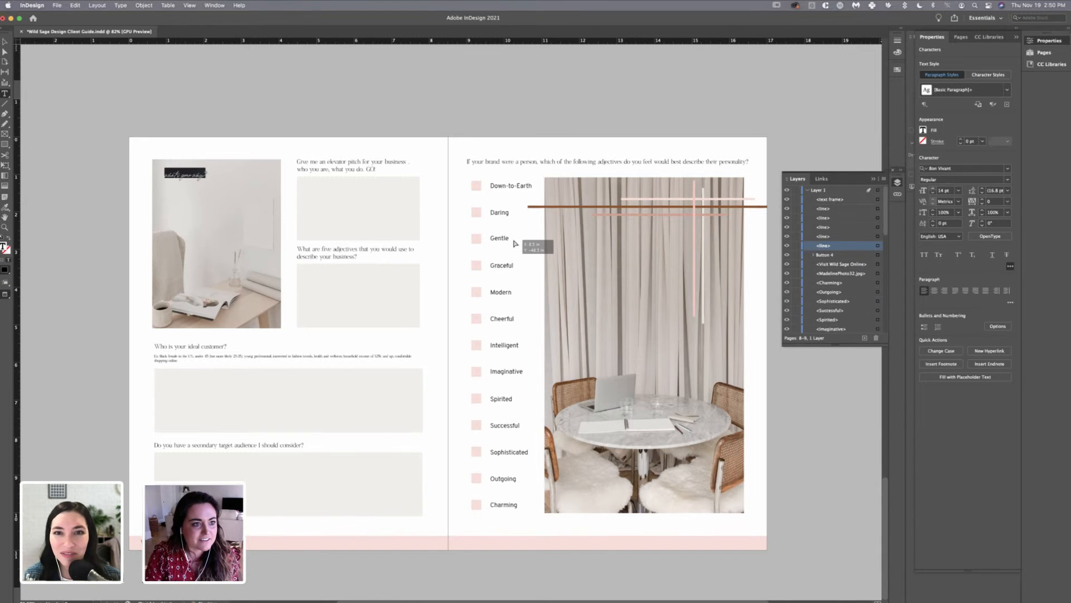
{"action": "key", "text": "super+shift+period"}
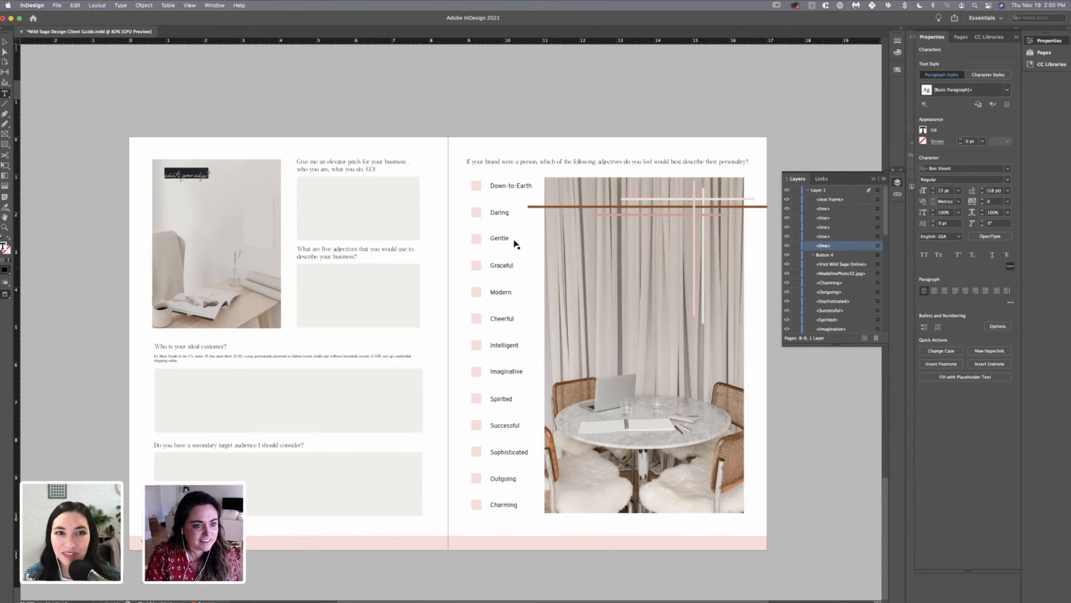
{"action": "key", "text": "Escape"}
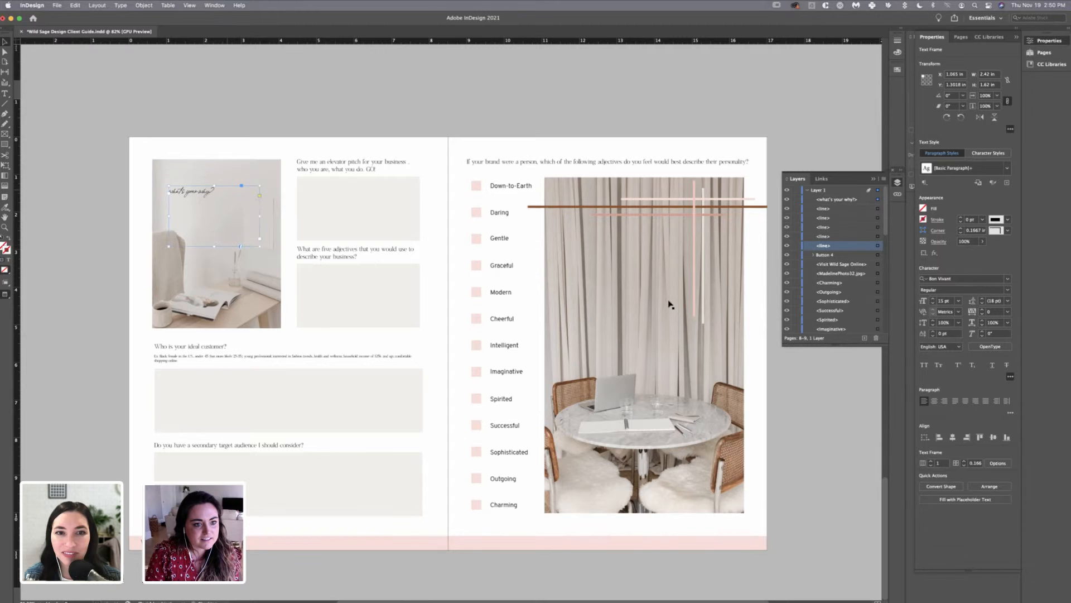
{"action": "left_click", "coordinate": [632, 158]}
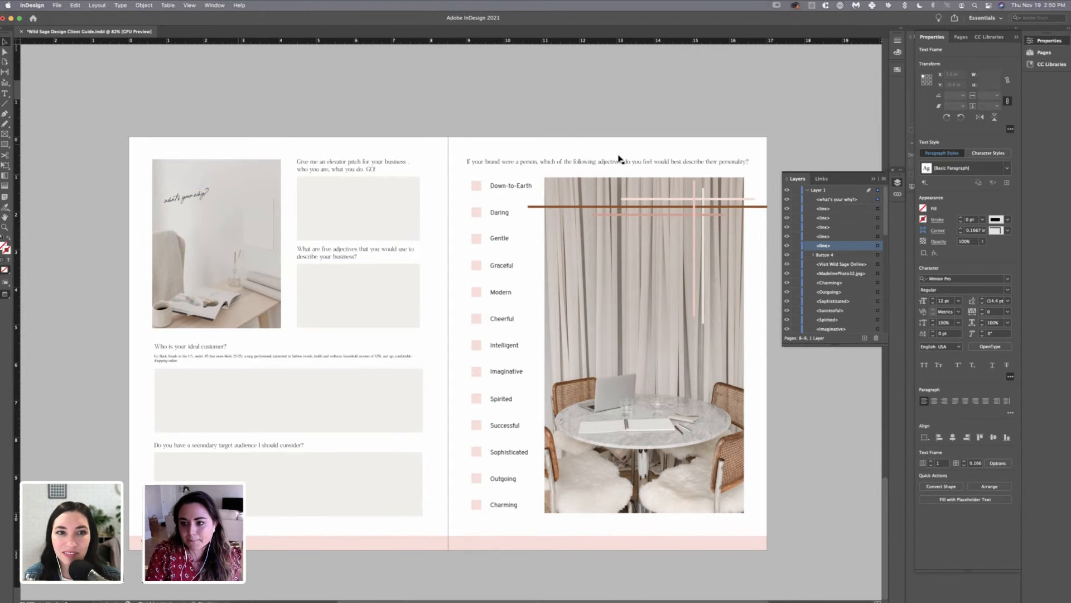
- Reselect the slanted "what's your why?" text and enlarge it to 32 pt
{"action": "key", "text": "super+z"}
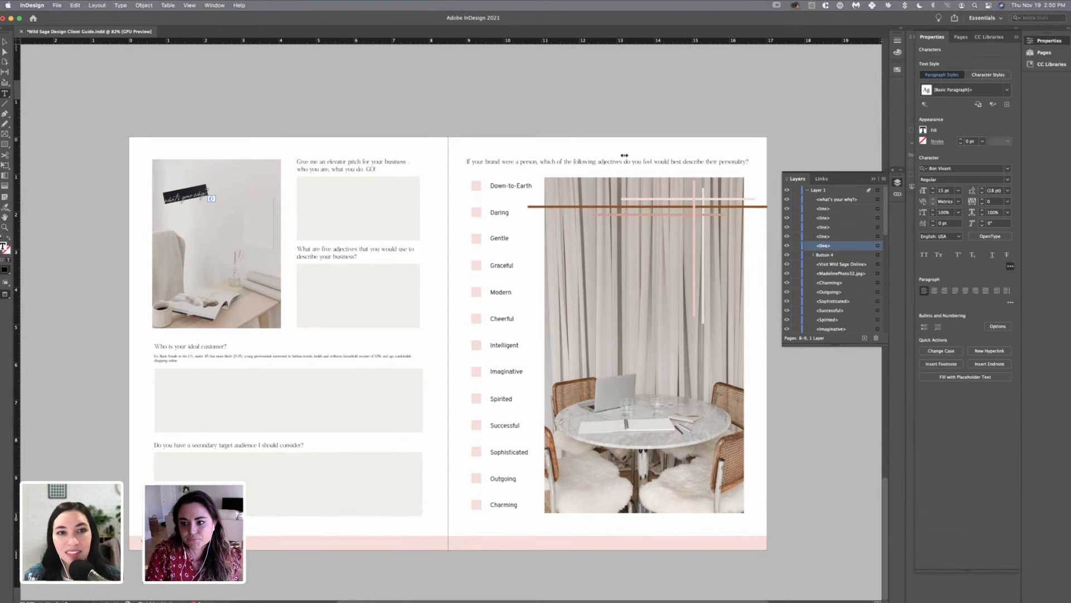
{"action": "key", "text": "super+z"}
{"action": "key", "text": "super+shift+period"}
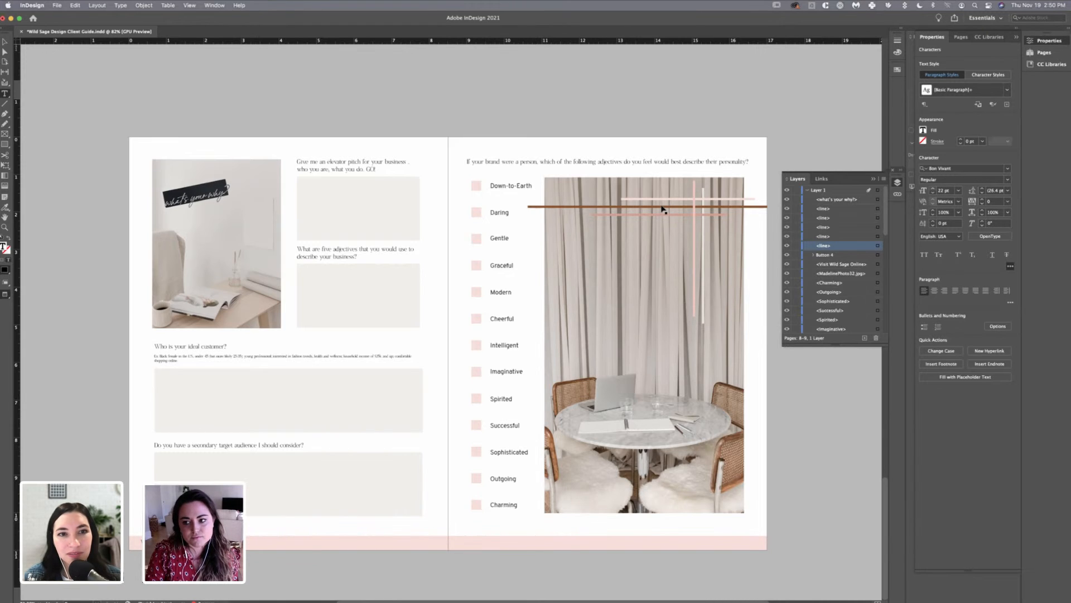
{"action": "key", "text": "super+shift+period"}
{"action": "key", "text": "super+shift+period"}
{"action": "key", "text": "super+shift+period"}
{"action": "key", "text": "super+shift+period"}
{"action": "key", "text": "super+shift+period"}
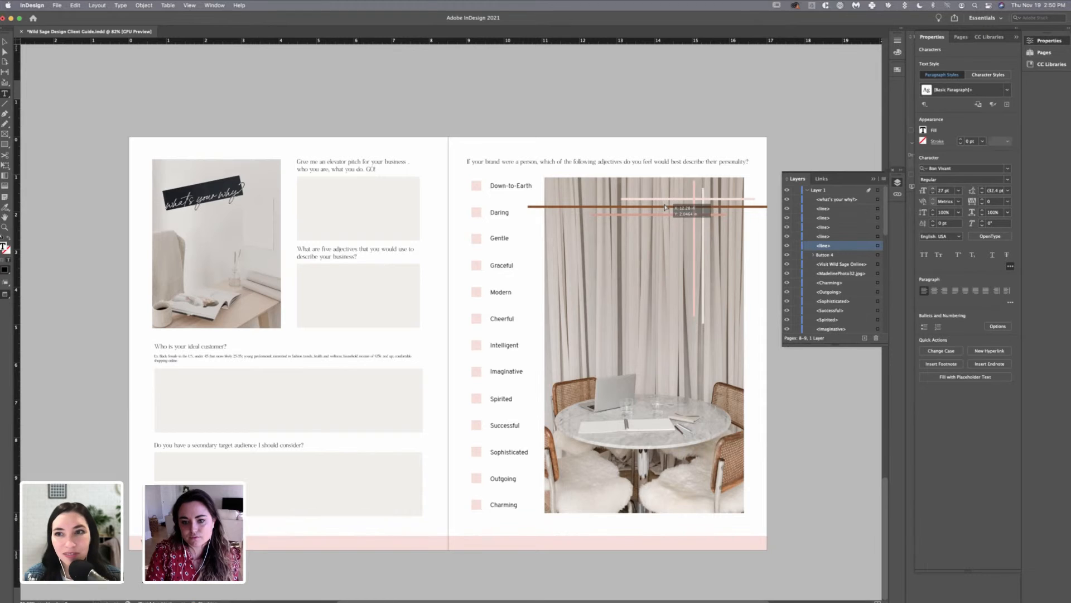
{"action": "key", "text": "super+shift+period"}
{"action": "key", "text": "super+shift+period"}
{"action": "key", "text": "super+shift+period"}
{"action": "key", "text": "super+shift+period"}
{"action": "key", "text": "super+shift+period"}
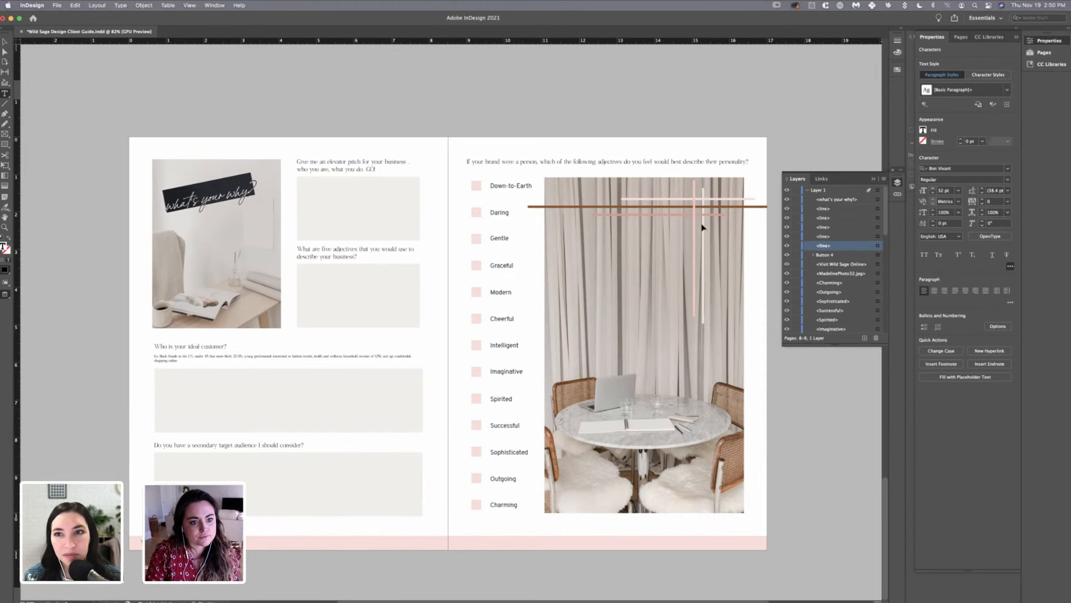
{"action": "key", "text": "Escape"}
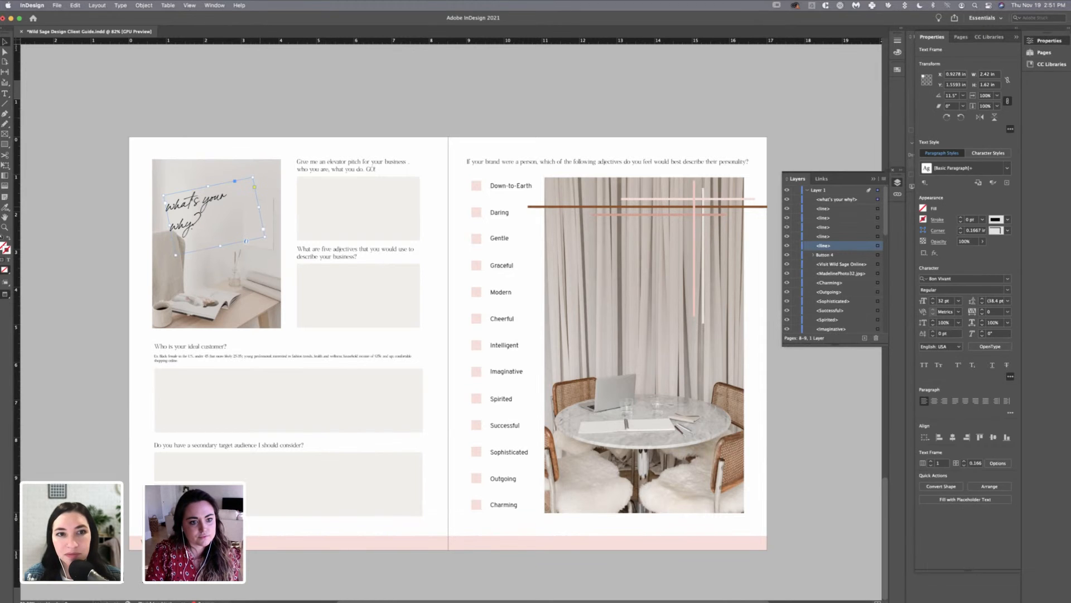
- Widen the "what's your why?" frame to about 2.94 in to fit one line and shift it over the photo's right edge
{"action": "mouse_move", "coordinate": [259, 207]}
{"action": "left_mouse_down"}
{"action": "mouse_move", "coordinate": [278, 203]}
{"action": "mouse_move", "coordinate": [244, 200]}
{"action": "mouse_move", "coordinate": [256, 198]}
{"action": "mouse_move", "coordinate": [256, 210]}
{"action": "left_mouse_up"}
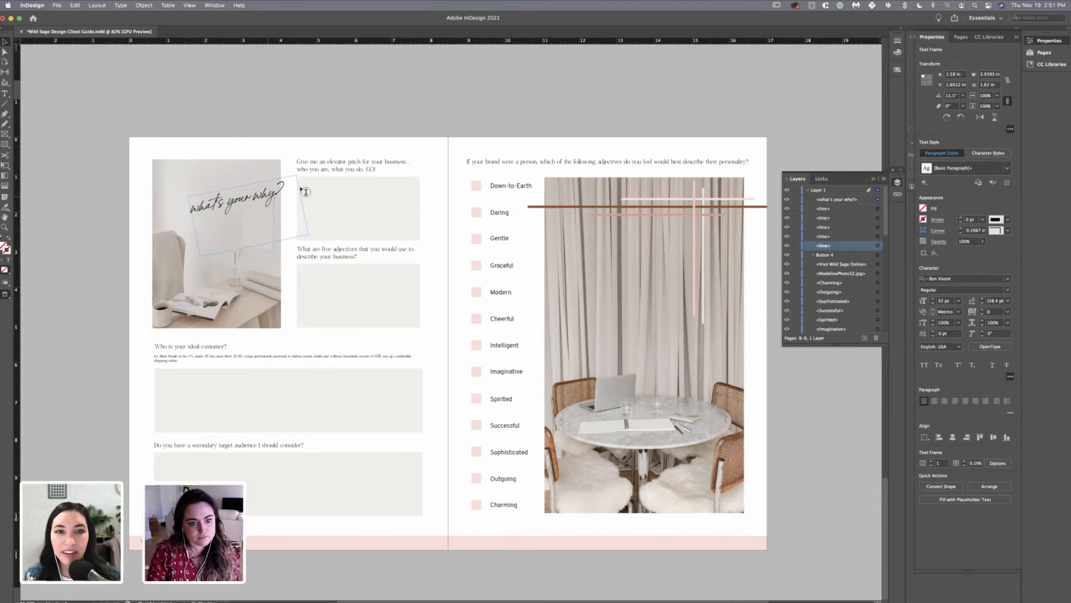
{"action": "left_click", "coordinate": [182, 177]}
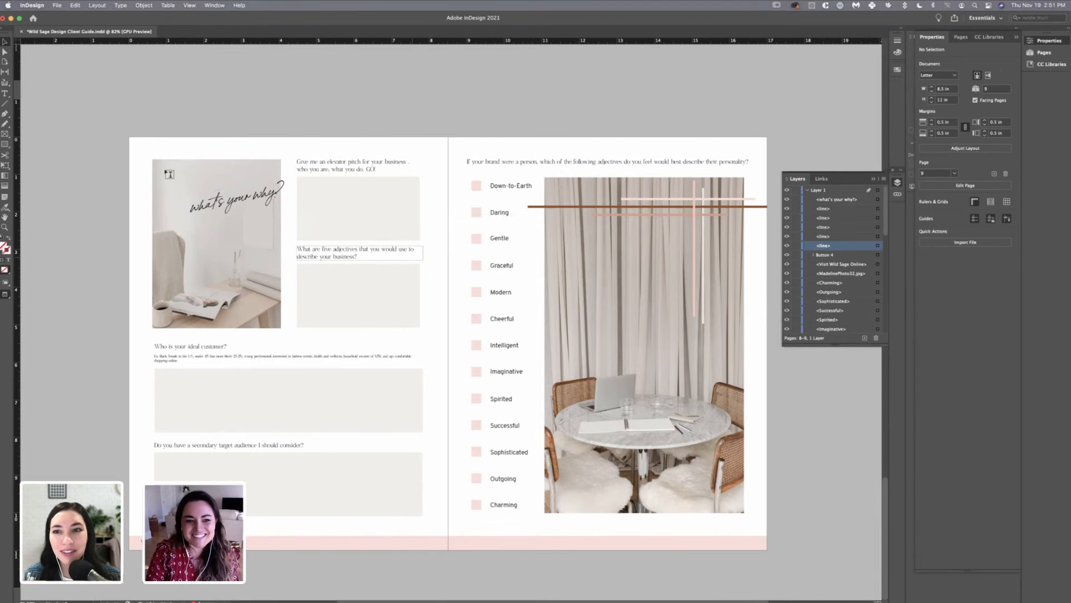
{"action": "scroll", "coordinate": [170, 175], "scroll_direction": "up", "scroll_amount": 3}
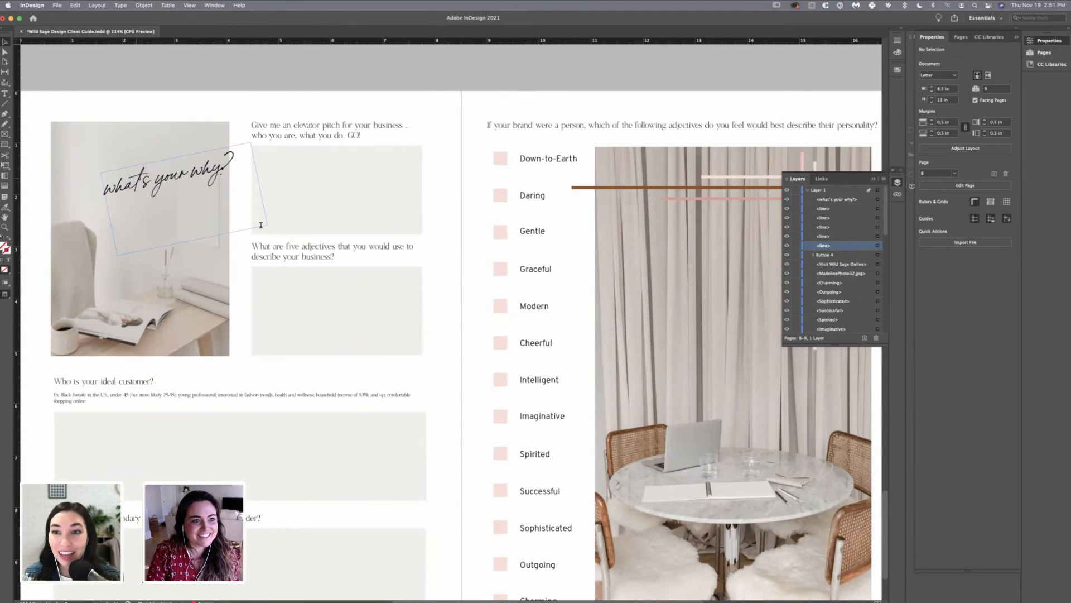
{"action": "double_click", "coordinate": [137, 174]}
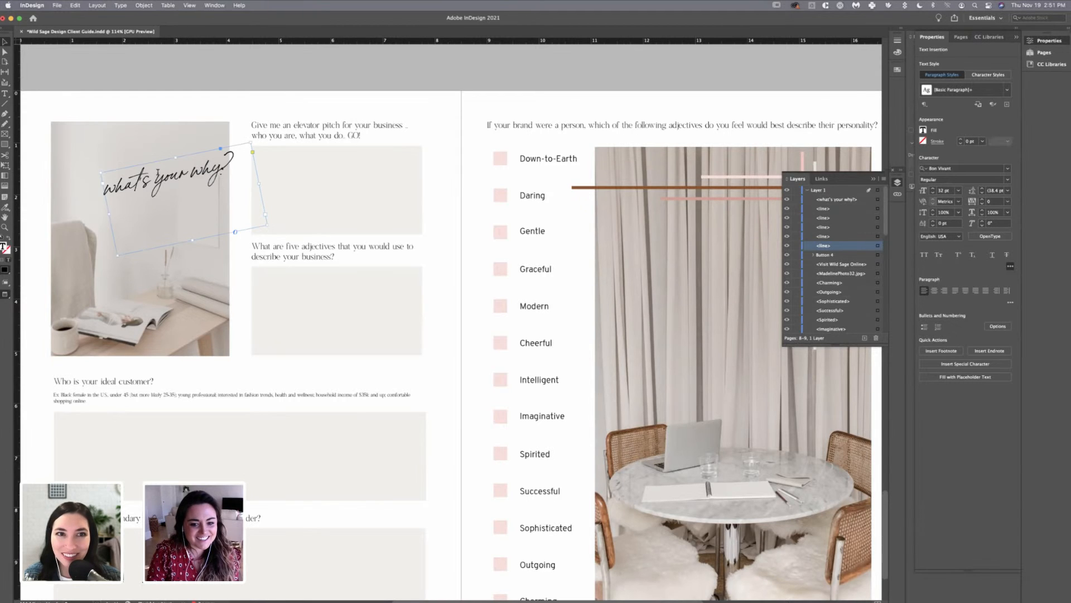
{"action": "key", "text": "Escape"}
- Change the word "friend!" in the welcome heading of the Branding Workbook page to the Bon Vivant font
{"action": "scroll", "coordinate": [368, 312], "scroll_direction": "down", "scroll_amount": 4}
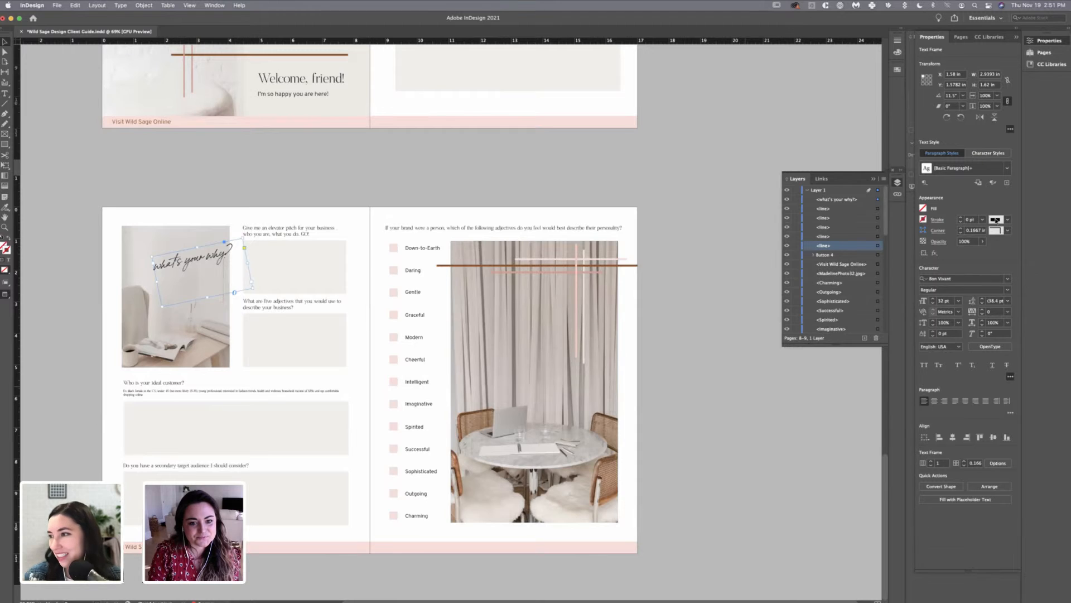
{"action": "scroll", "coordinate": [705, 396], "scroll_direction": "down", "scroll_amount": 1}
{"action": "right_click", "coordinate": [706, 396]}
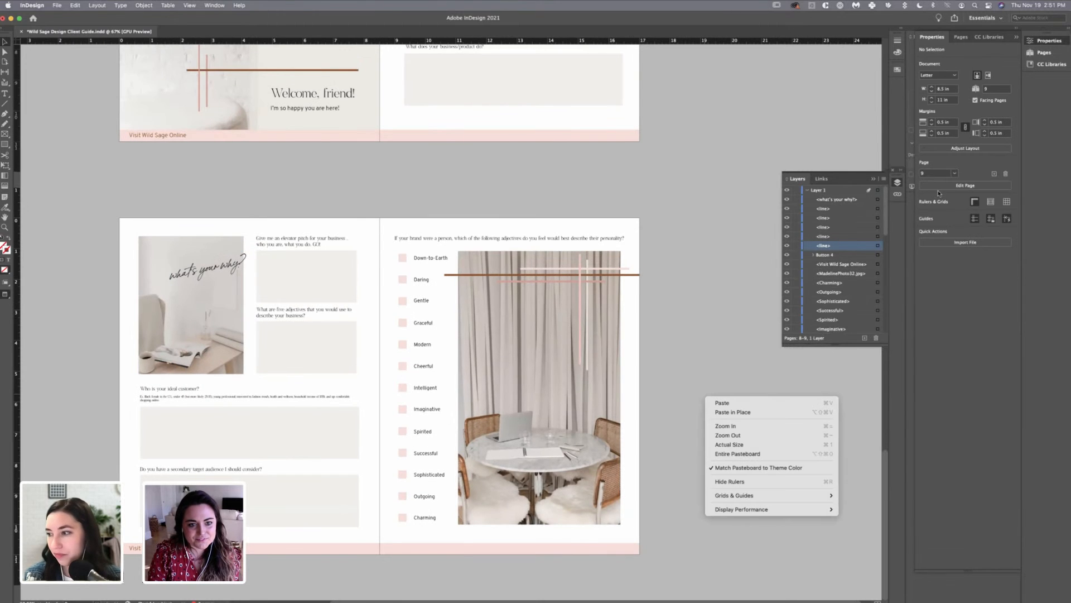
{"action": "left_click", "coordinate": [948, 193]}
{"action": "scroll", "coordinate": [653, 546], "scroll_direction": "down", "scroll_amount": 4}
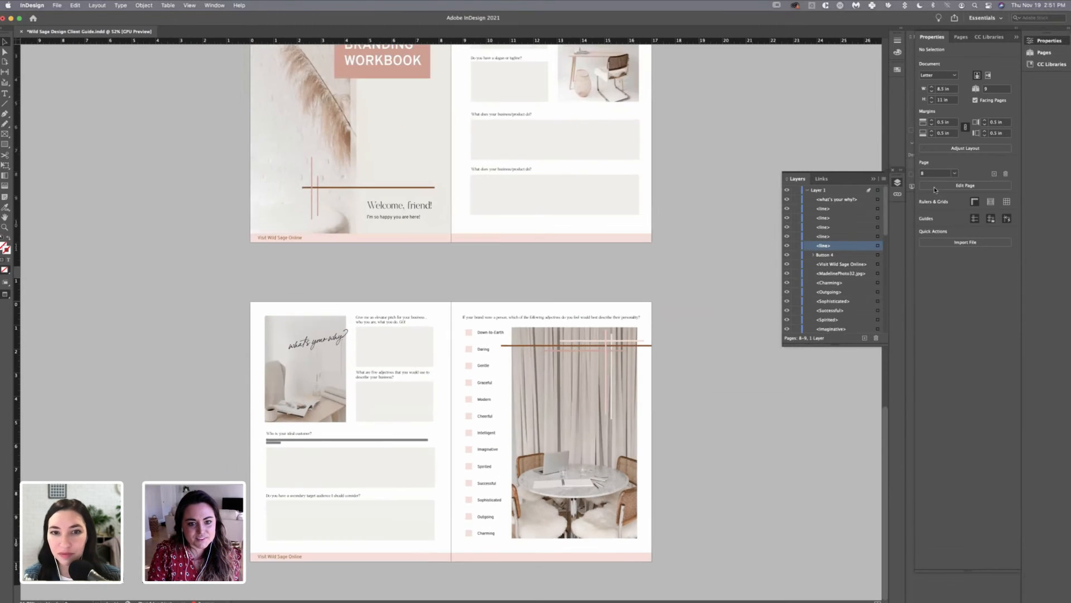
{"action": "scroll", "coordinate": [652, 547], "scroll_direction": "up", "scroll_amount": 1}
{"action": "double_click", "coordinate": [417, 238]}
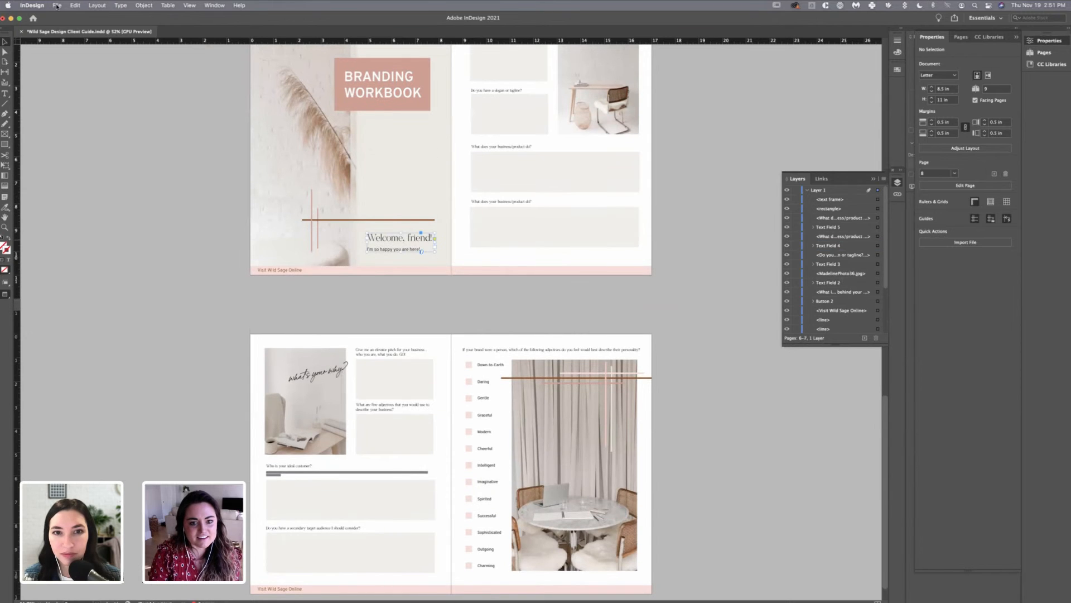
{"action": "scroll", "coordinate": [407, 244], "scroll_direction": "up", "scroll_amount": 5}
{"action": "left_click_drag", "start_coordinate": [476, 226], "coordinate": [409, 227]}
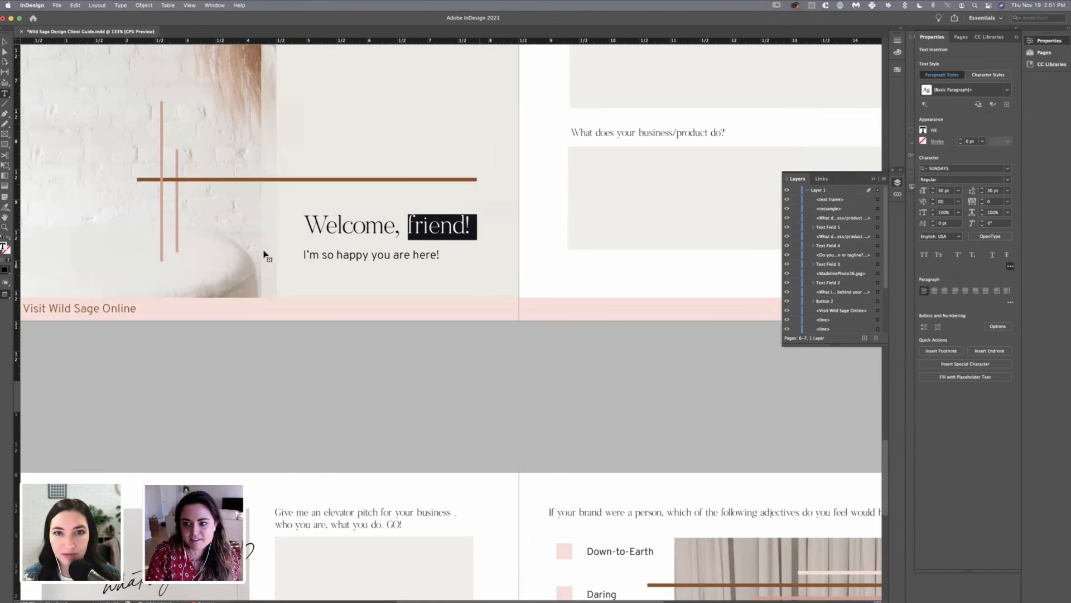
{"action": "key", "text": "super+alt+shift+m"}
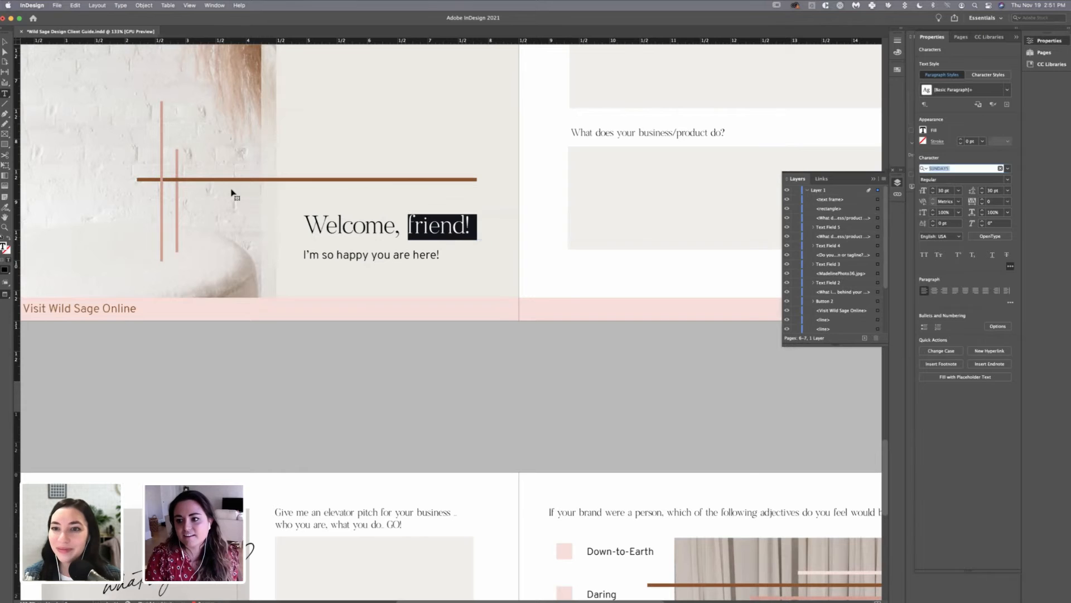
{"action": "type", "text": "bon v"}
{"action": "key", "text": "Return"}
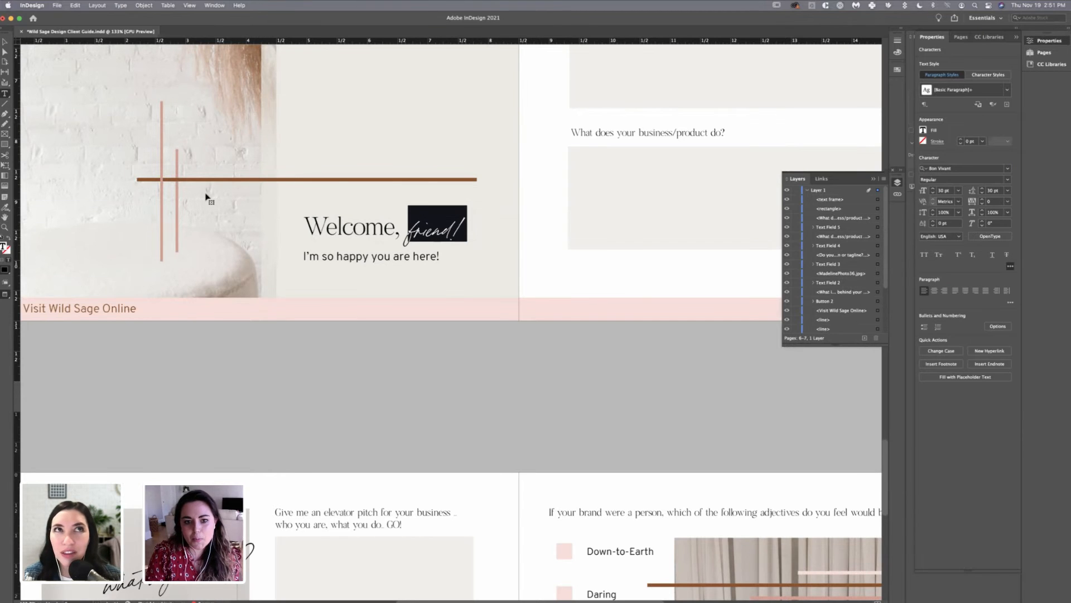
- Enlarge "friend!" to 32 pt and extend the welcome text frame to a height of 1.25 in
{"action": "key", "text": "super+shift+period"}
{"action": "key", "text": "super+shift+period"}
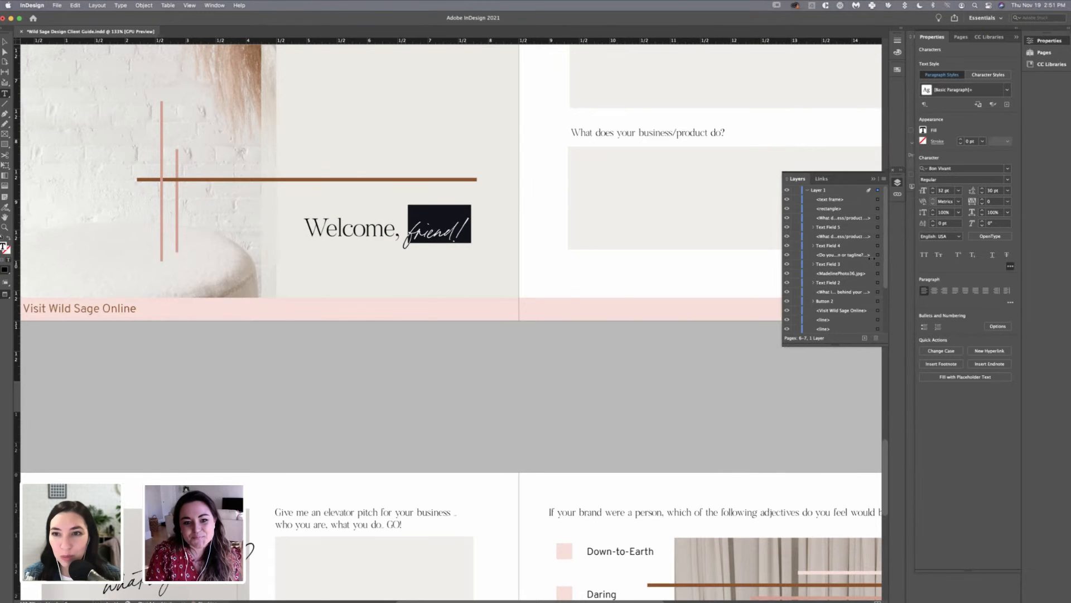
{"action": "key", "text": "Escape"}
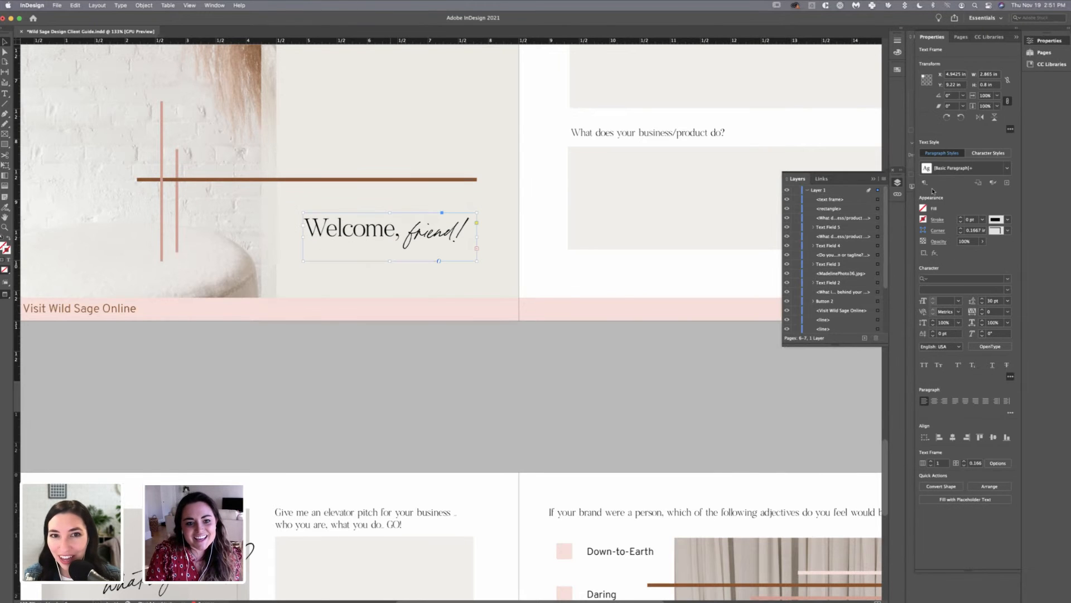
{"action": "key", "text": "super+alt+c"}
{"action": "left_click_drag", "start_coordinate": [439, 288], "coordinate": [439, 281]}
- Examine the script headings on the about, services and design-process spreads, then return to the Branding Workbook page
{"action": "scroll", "coordinate": [439, 281], "scroll_direction": "down", "scroll_amount": 10}
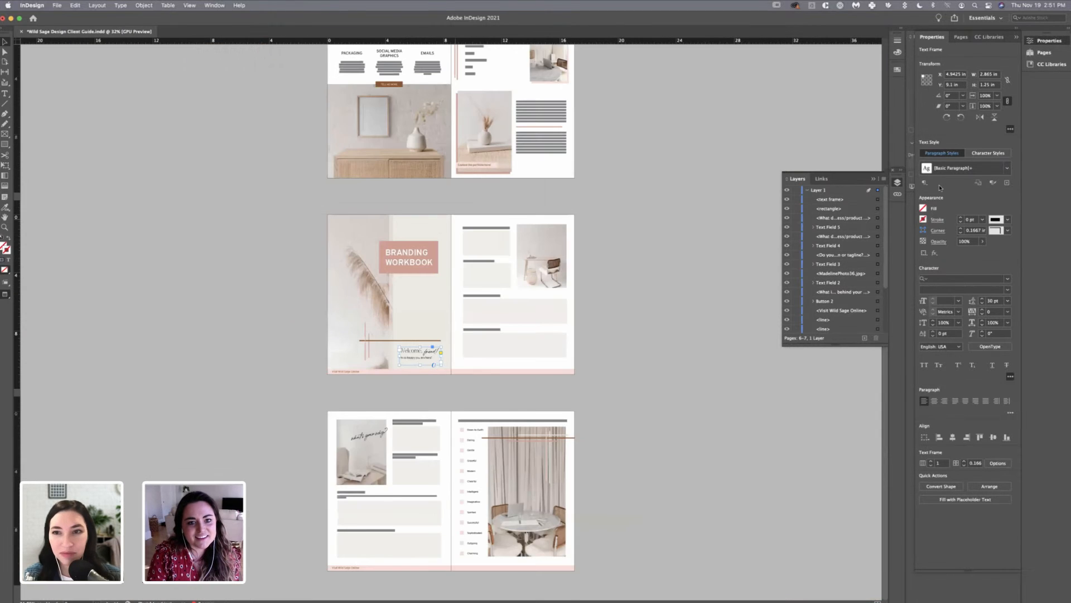
{"action": "scroll", "coordinate": [446, 282], "scroll_direction": "up", "scroll_amount": 5}
{"action": "scroll", "coordinate": [447, 281], "scroll_direction": "up", "scroll_amount": 6}
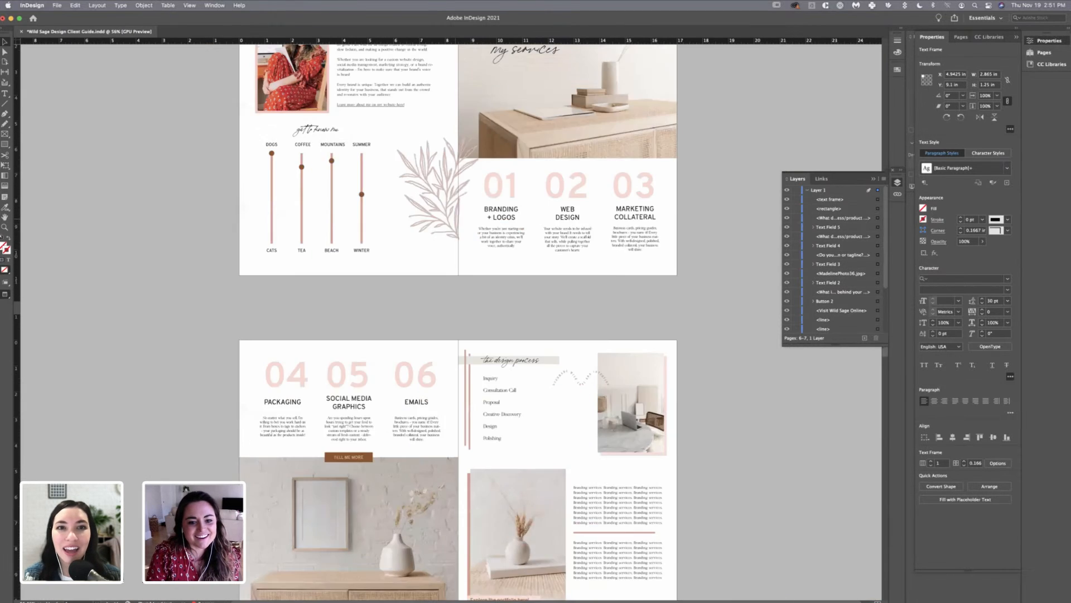
{"action": "scroll", "coordinate": [447, 281], "scroll_direction": "up", "scroll_amount": 2}
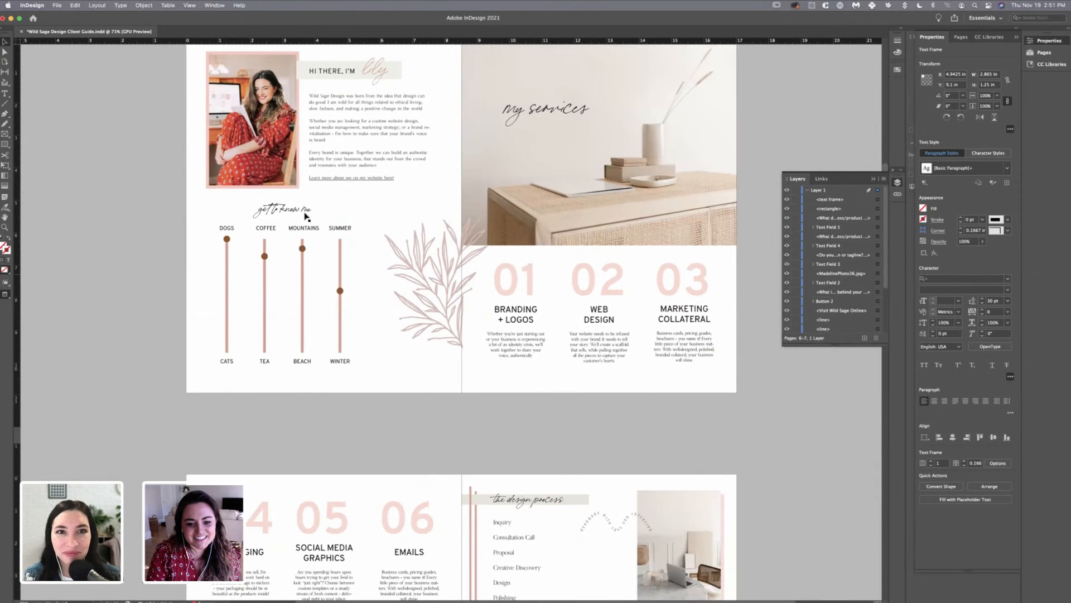
{"action": "scroll", "coordinate": [259, 207], "scroll_direction": "down", "scroll_amount": 3}
{"action": "scroll", "coordinate": [259, 206], "scroll_direction": "down", "scroll_amount": 10}
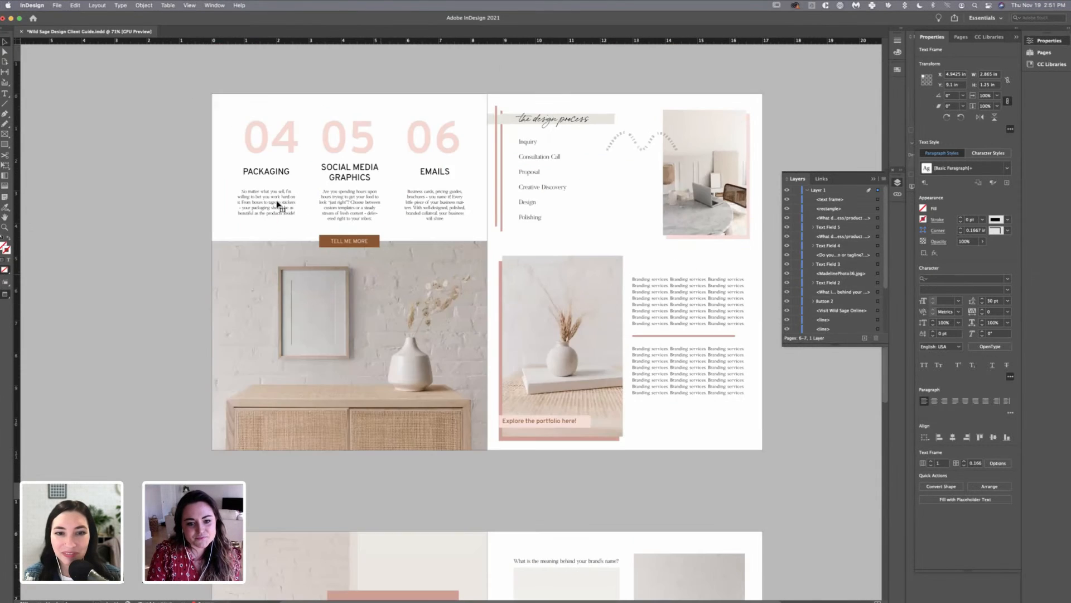
{"action": "scroll", "coordinate": [254, 199], "scroll_direction": "down", "scroll_amount": 3}
{"action": "left_click", "coordinate": [254, 191]}
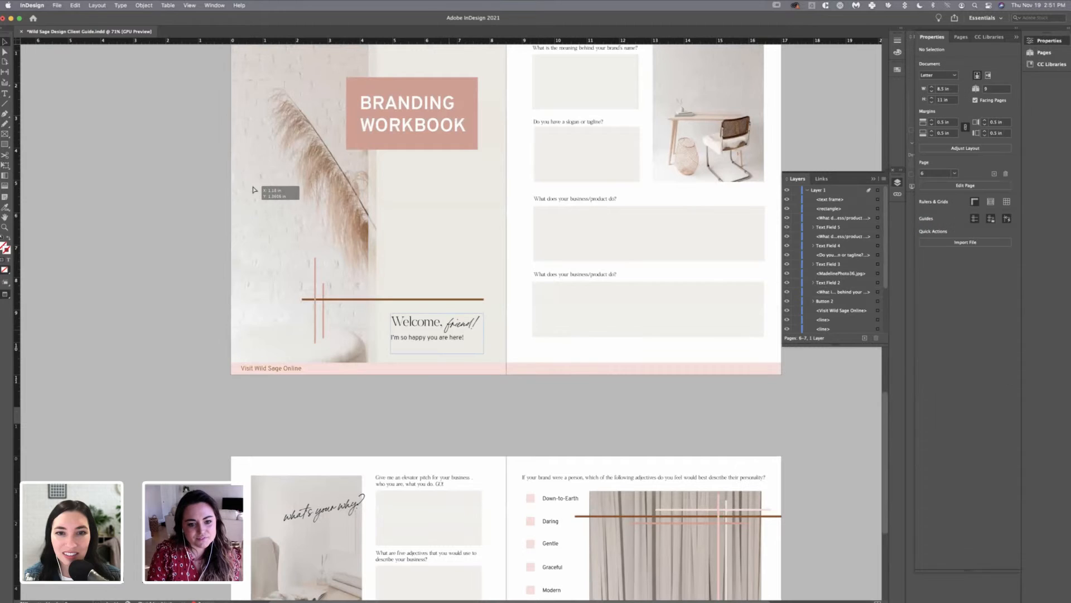
- Set the leading of the whole welcome text block to 36 pt
{"action": "double_click", "coordinate": [392, 337]}
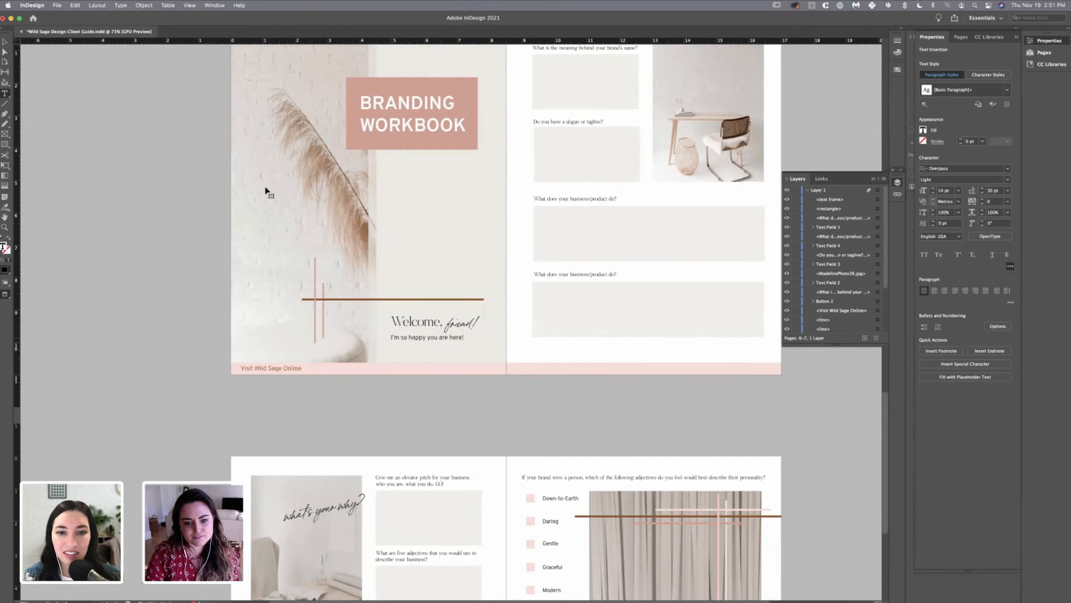
{"action": "key", "text": "Return"}
{"action": "key", "text": "BackSpace"}
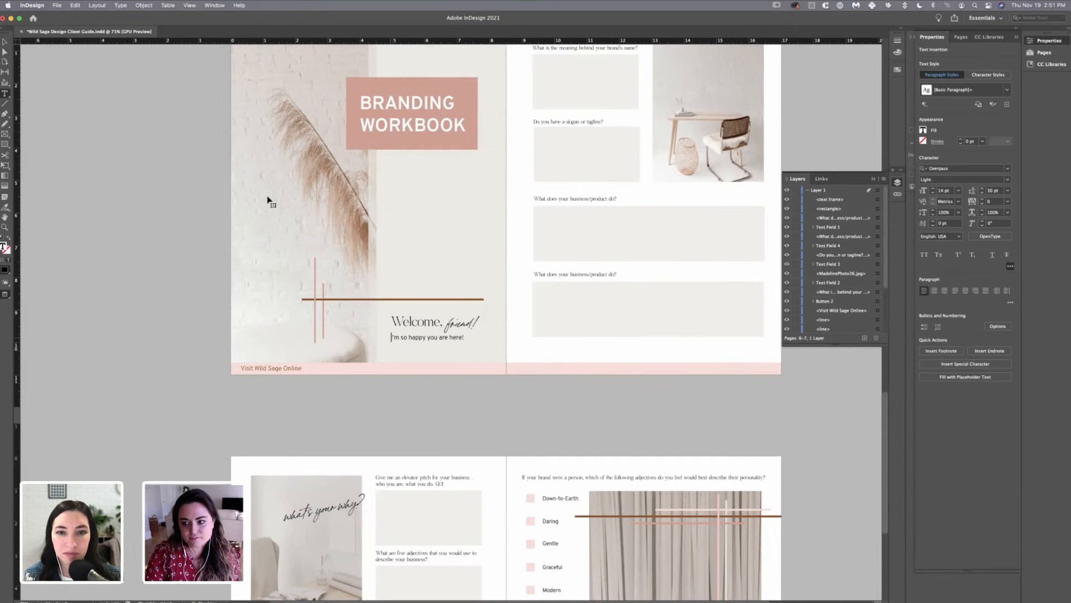
{"action": "key", "text": "super+a"}
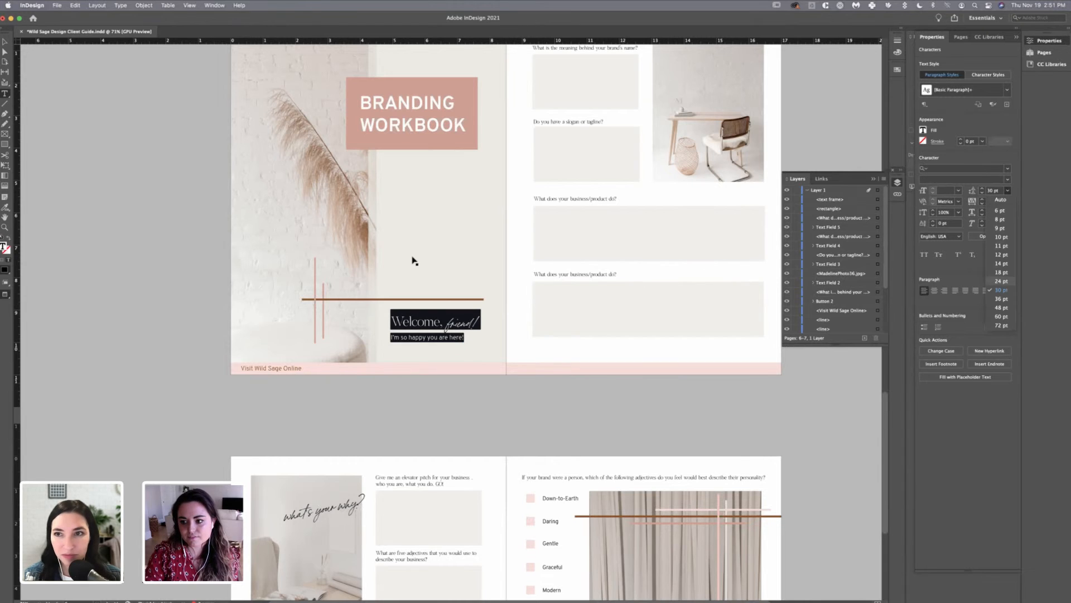
{"action": "key", "text": "Down"}
{"action": "key", "text": "Down"}
{"action": "key", "text": "Return"}
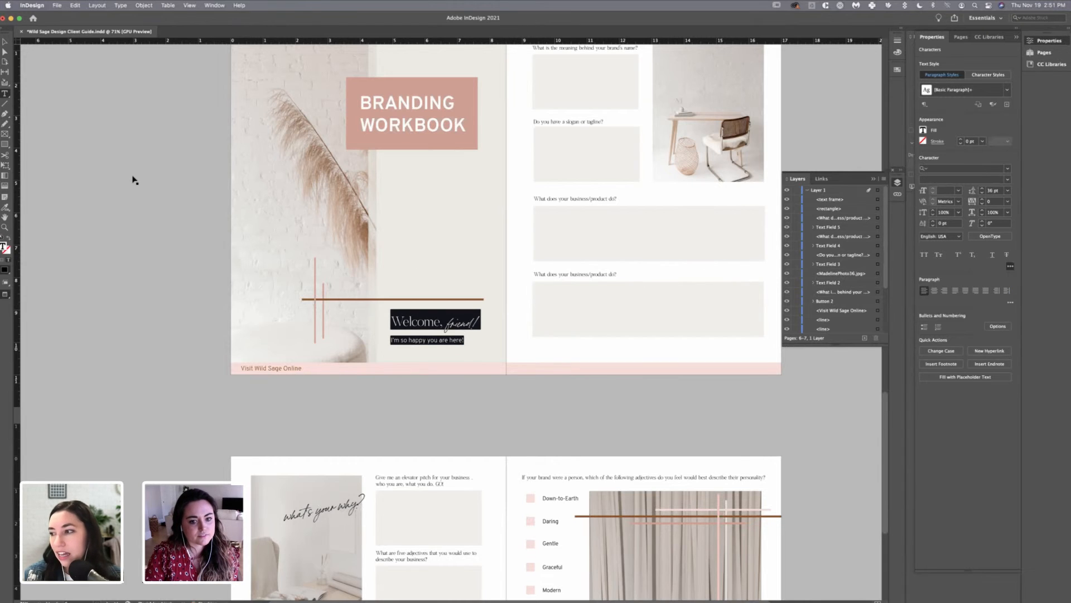
- Shorten the welcome text frame to a height of 0.96 in and nudge it slightly down toward the footer
{"action": "key", "text": "Escape"}
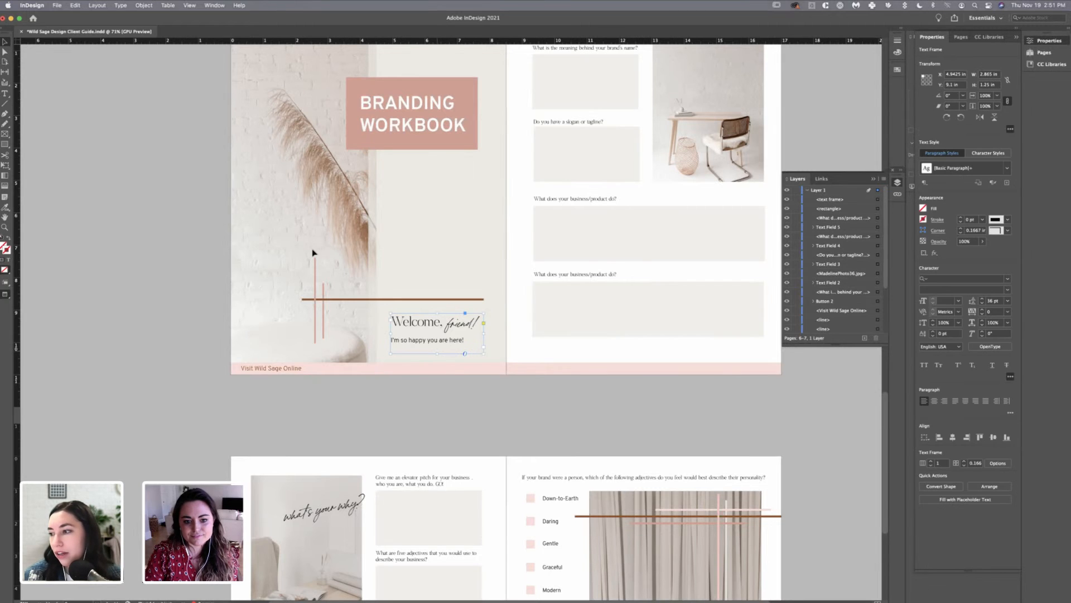
{"action": "left_click_drag", "start_coordinate": [437, 353], "coordinate": [438, 344]}
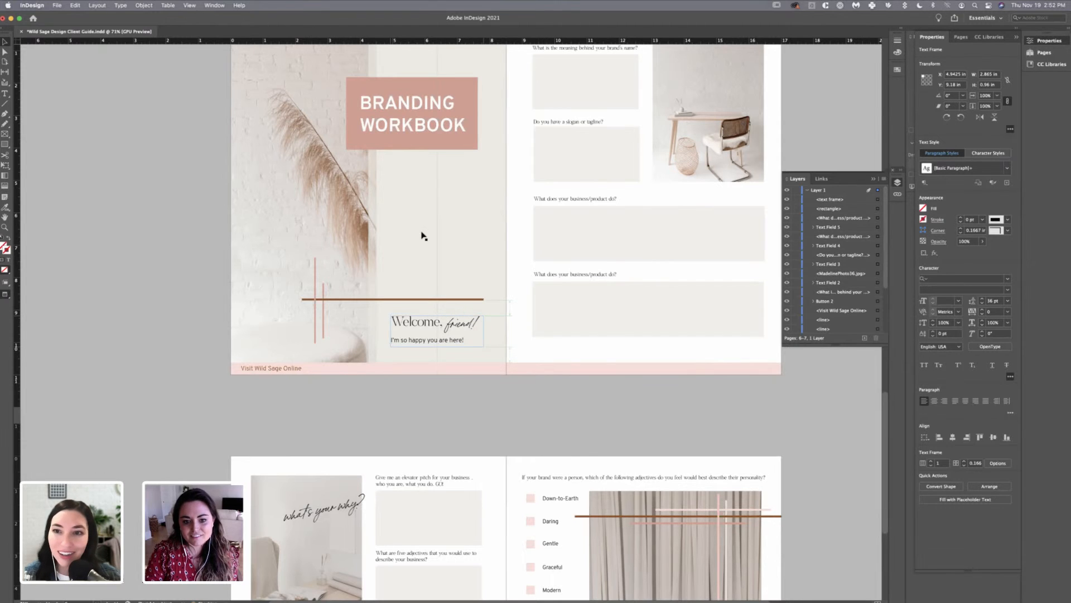
{"action": "key", "text": "Down"}
{"action": "key", "text": "Down"}
{"action": "key", "text": "Down"}
{"action": "key", "text": "Down"}
{"action": "key", "text": "Down"}
{"action": "key", "text": "t"}
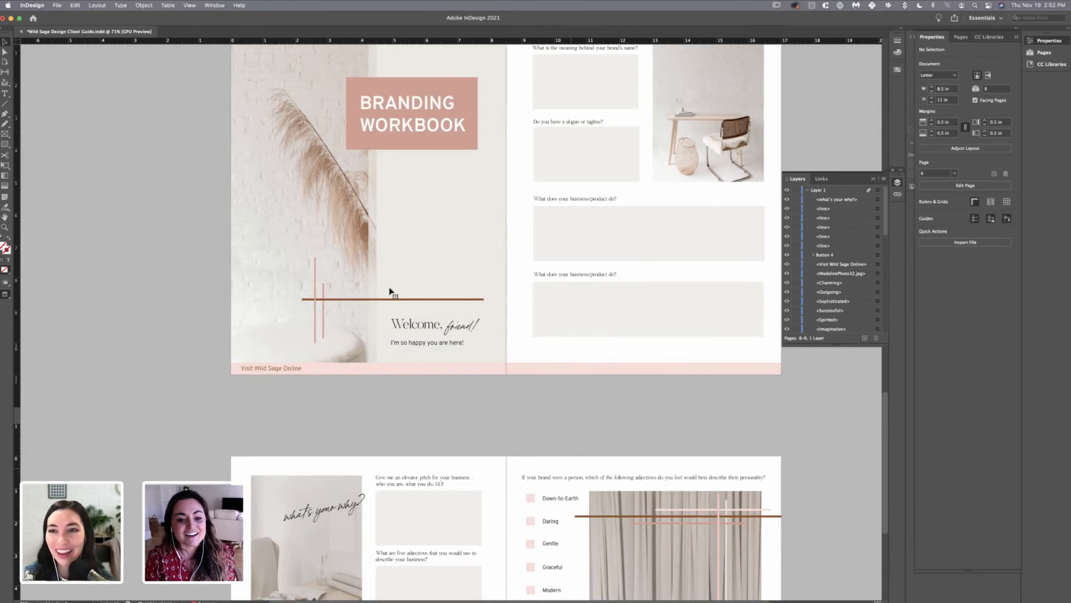
{"action": "left_click_drag", "start_coordinate": [453, 226], "coordinate": [456, 222]}
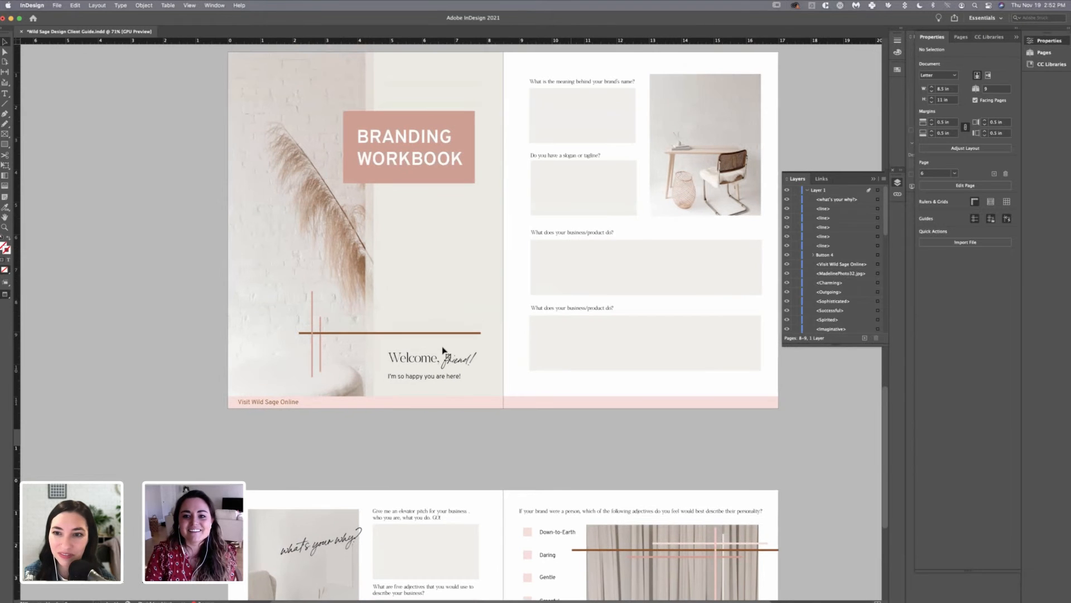
{"action": "scroll", "coordinate": [461, 345], "scroll_direction": "up", "scroll_amount": 3}
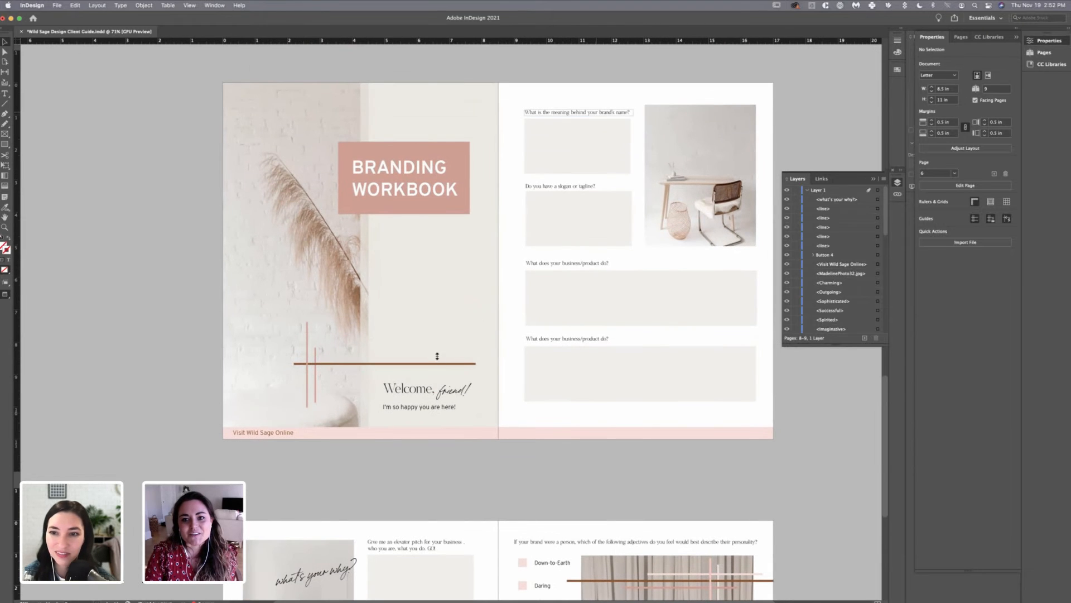
{"action": "left_click", "coordinate": [436, 355]}
{"action": "left_click_drag", "start_coordinate": [438, 352], "coordinate": [466, 328]}
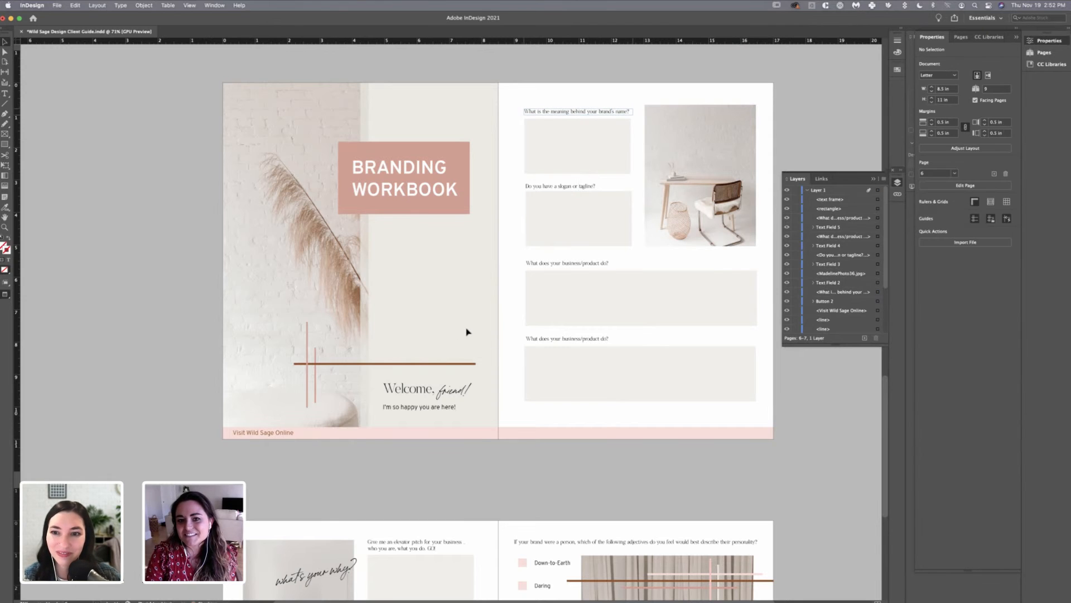
{"action": "left_click", "coordinate": [571, 471]}
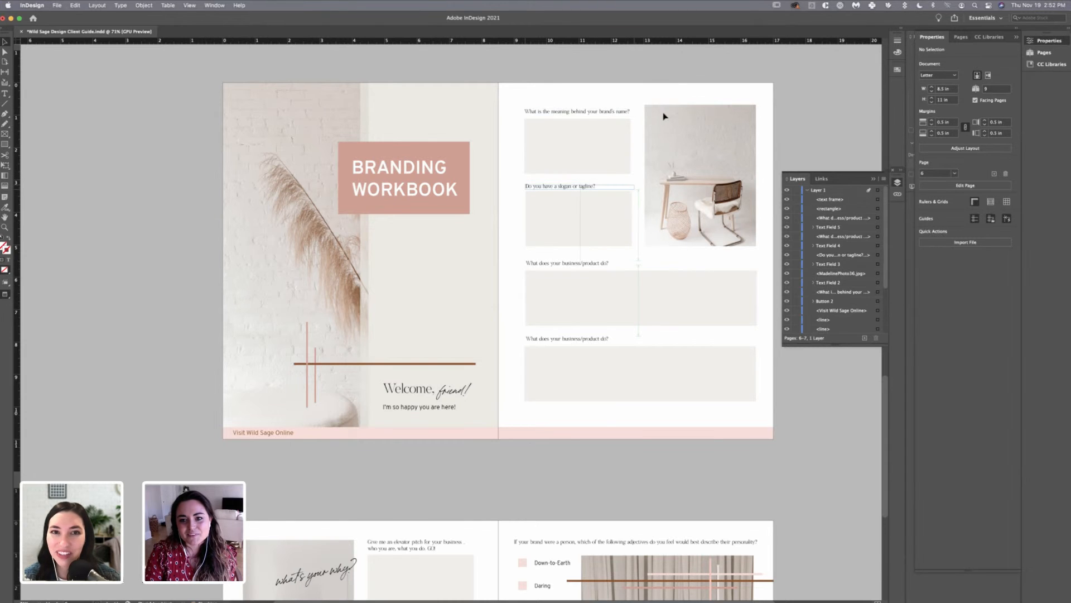
- Delete the empty text frame above the question about the meaning behind the brand's name
{"action": "left_click", "coordinate": [596, 112]}
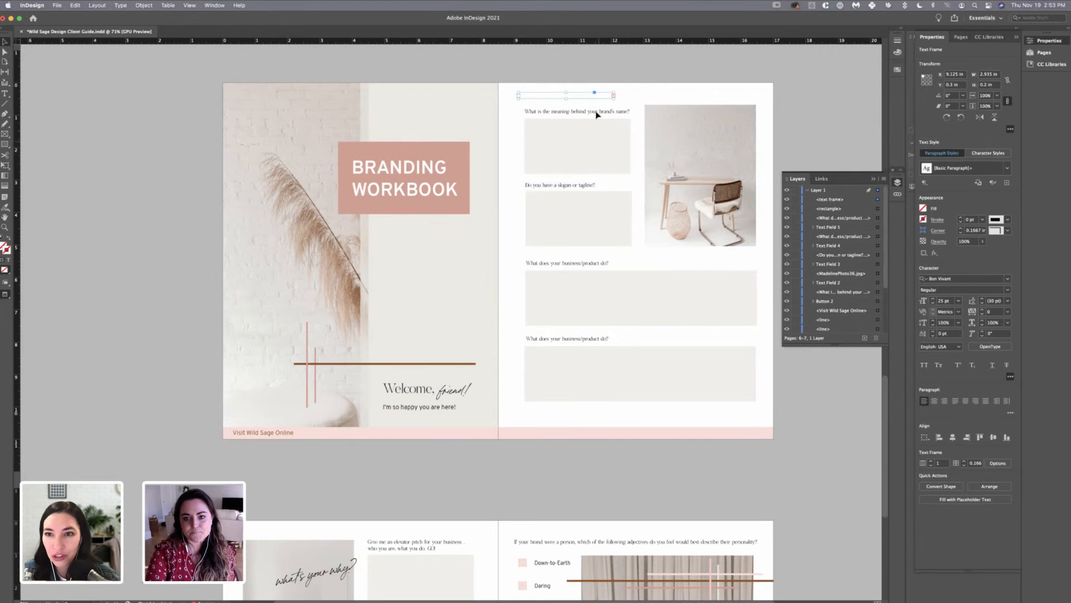
{"action": "left_click", "coordinate": [621, 79]}
{"action": "key", "text": "Delete"}
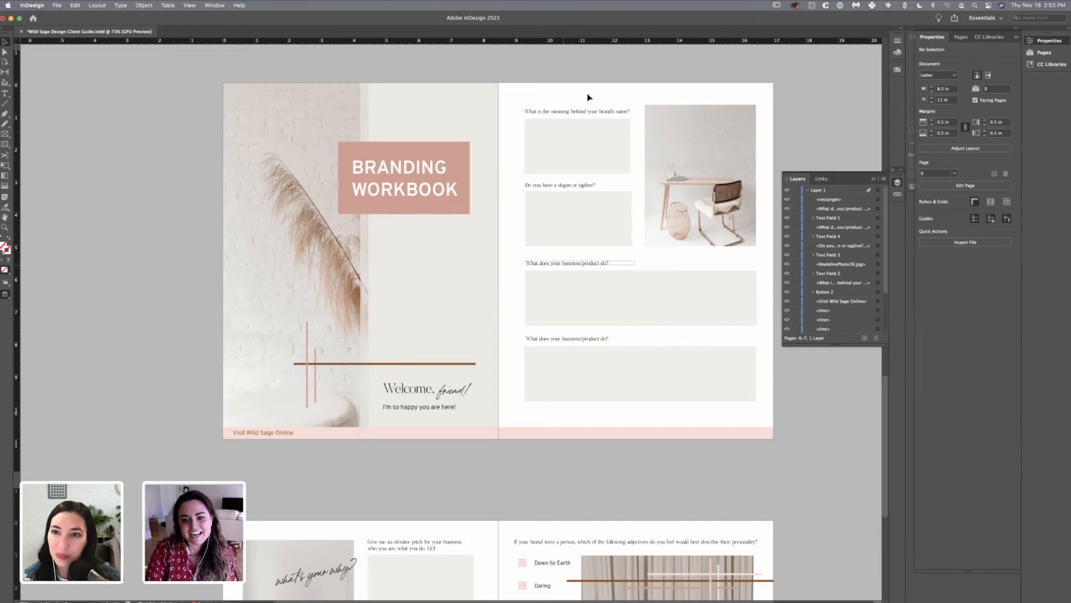
{"action": "left_click", "coordinate": [587, 192]}
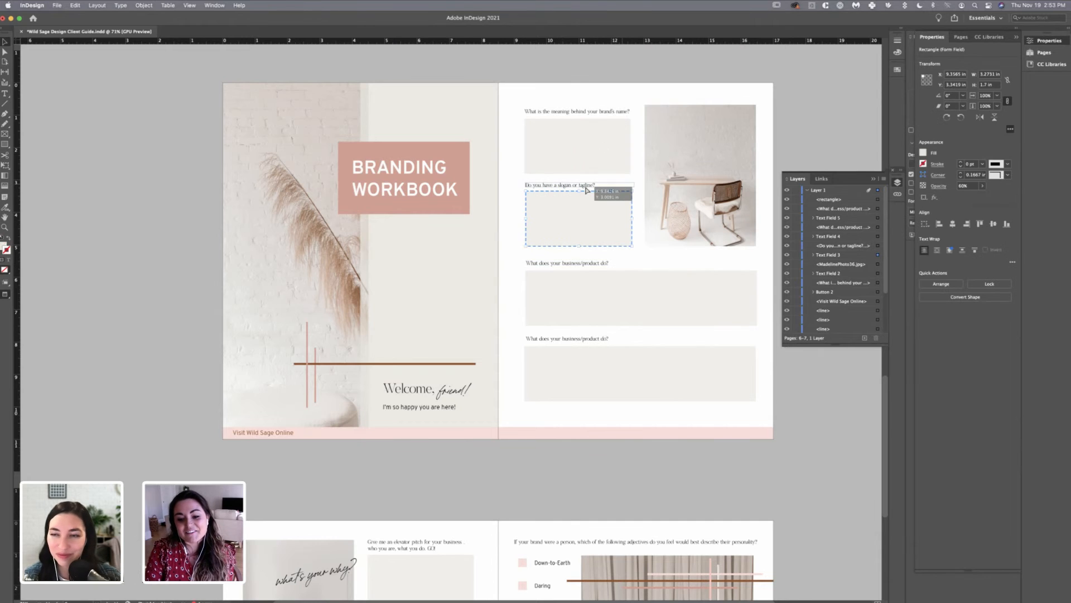
{"action": "key", "text": "Escape"}
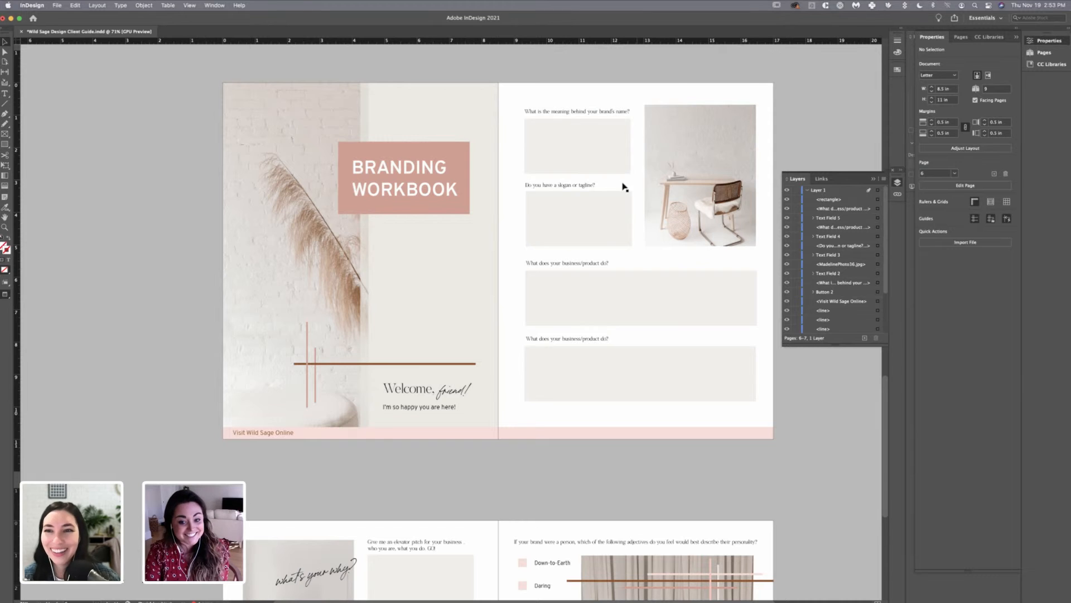
- Try the light R=250 G=222 and R=252 G=201 Wild Sage Warm swatches as the stroke of the short vertical line
{"action": "scroll", "coordinate": [494, 122], "scroll_direction": "down", "scroll_amount": 3}
{"action": "scroll", "coordinate": [527, 108], "scroll_direction": "down", "scroll_amount": 4}
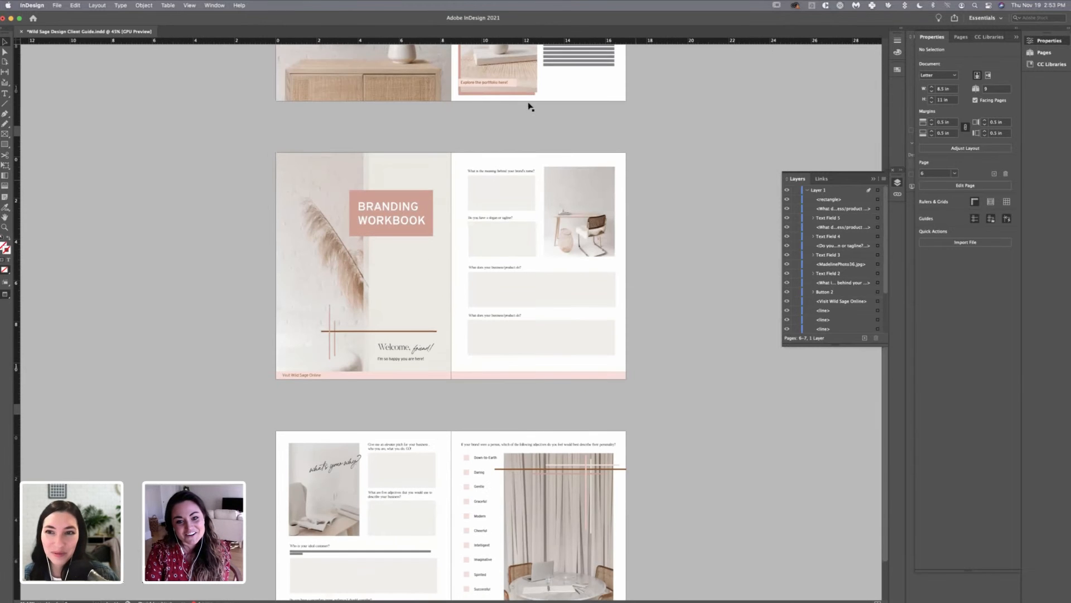
{"action": "scroll", "coordinate": [534, 96], "scroll_direction": "up", "scroll_amount": 3}
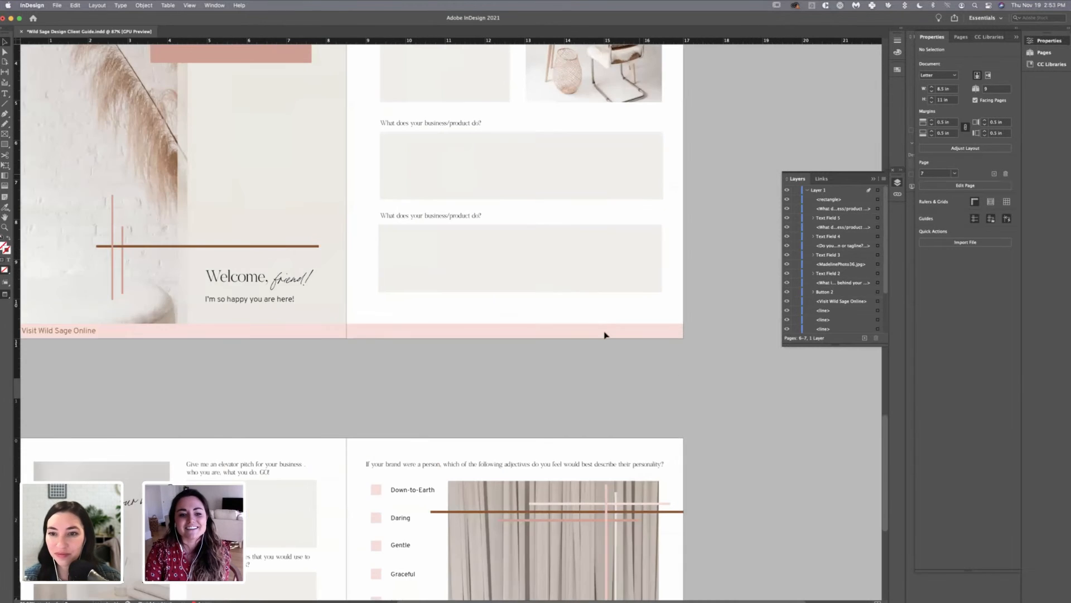
{"action": "scroll", "coordinate": [606, 336], "scroll_direction": "up", "scroll_amount": 2}
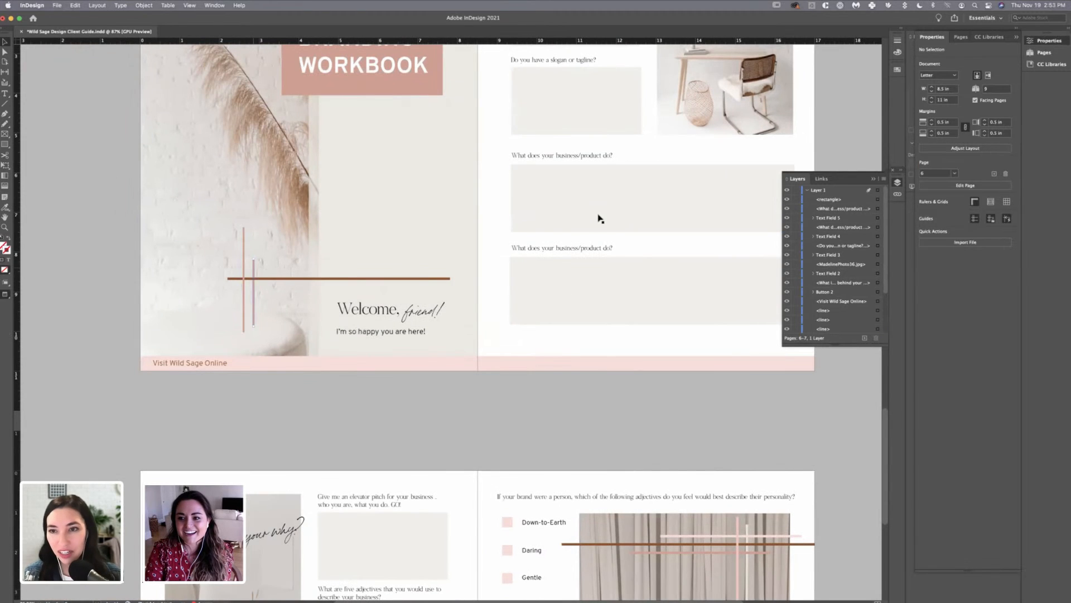
{"action": "left_click", "coordinate": [600, 218]}
{"action": "left_click", "coordinate": [923, 164]}
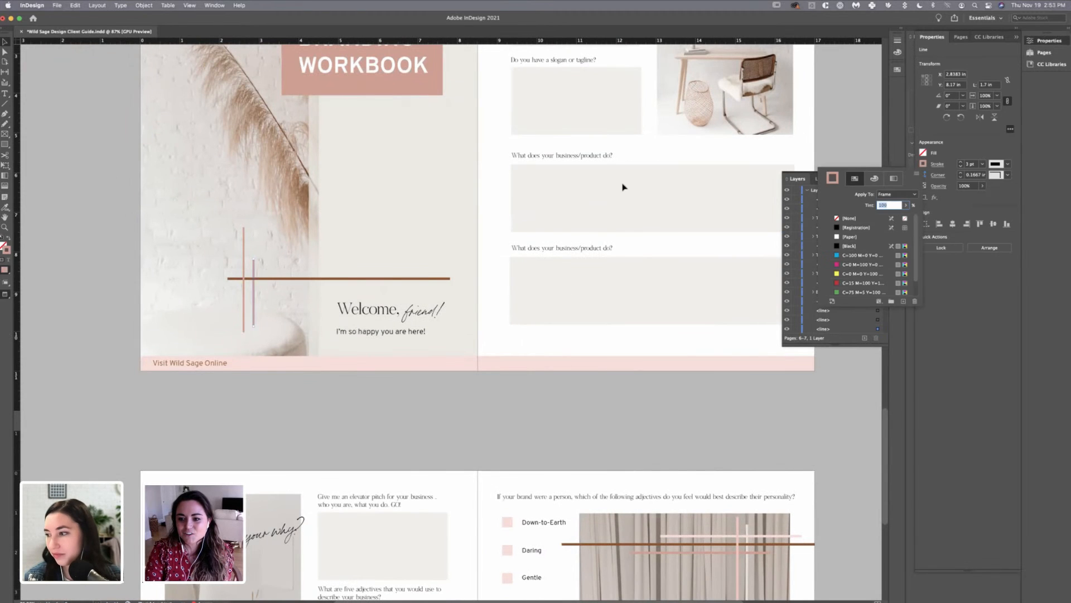
{"action": "scroll", "coordinate": [873, 255], "scroll_direction": "down", "scroll_amount": 2}
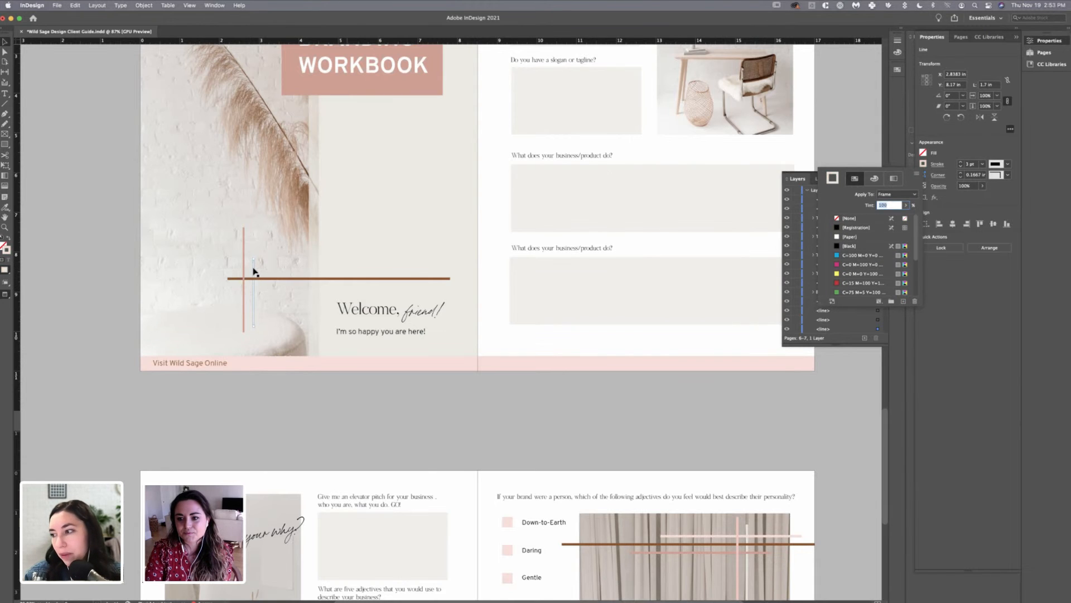
{"action": "left_click", "coordinate": [866, 265]}
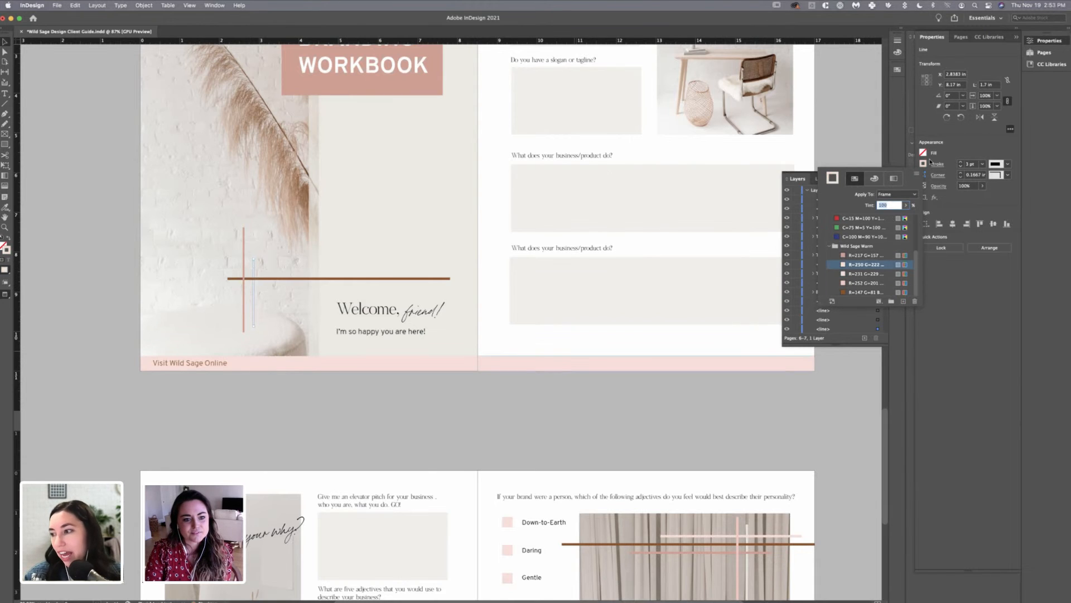
{"action": "left_click", "coordinate": [844, 410]}
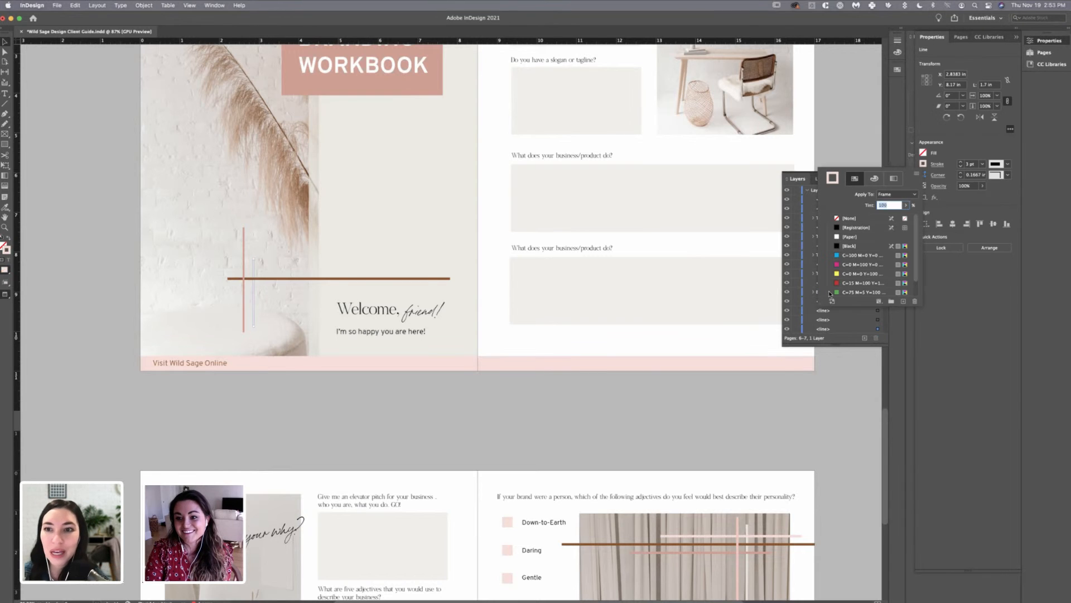
{"action": "scroll", "coordinate": [852, 275], "scroll_direction": "down", "scroll_amount": 1}
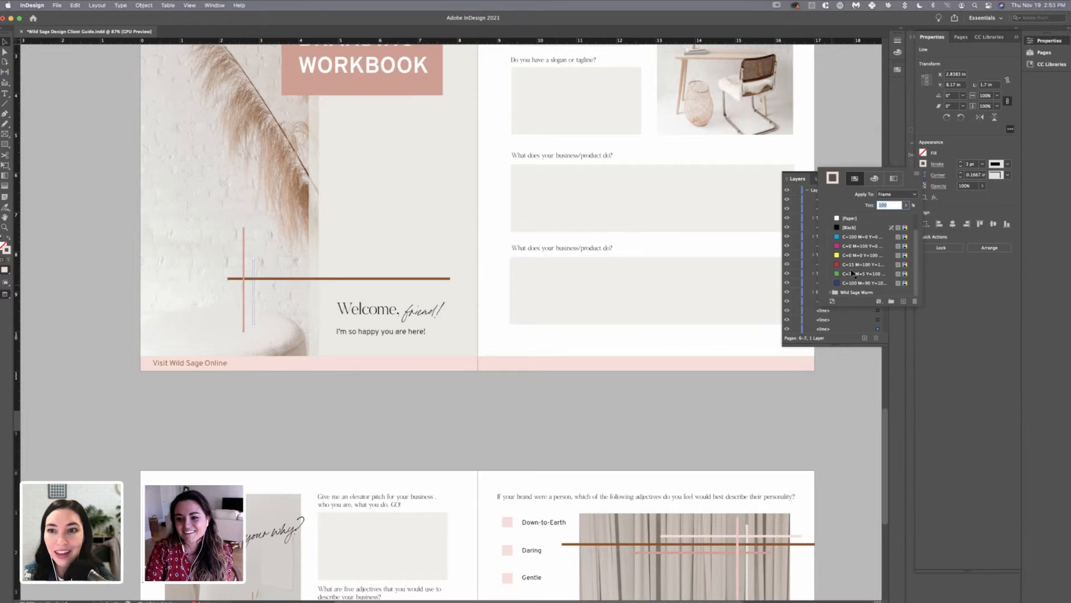
{"action": "scroll", "coordinate": [853, 274], "scroll_direction": "down", "scroll_amount": 2}
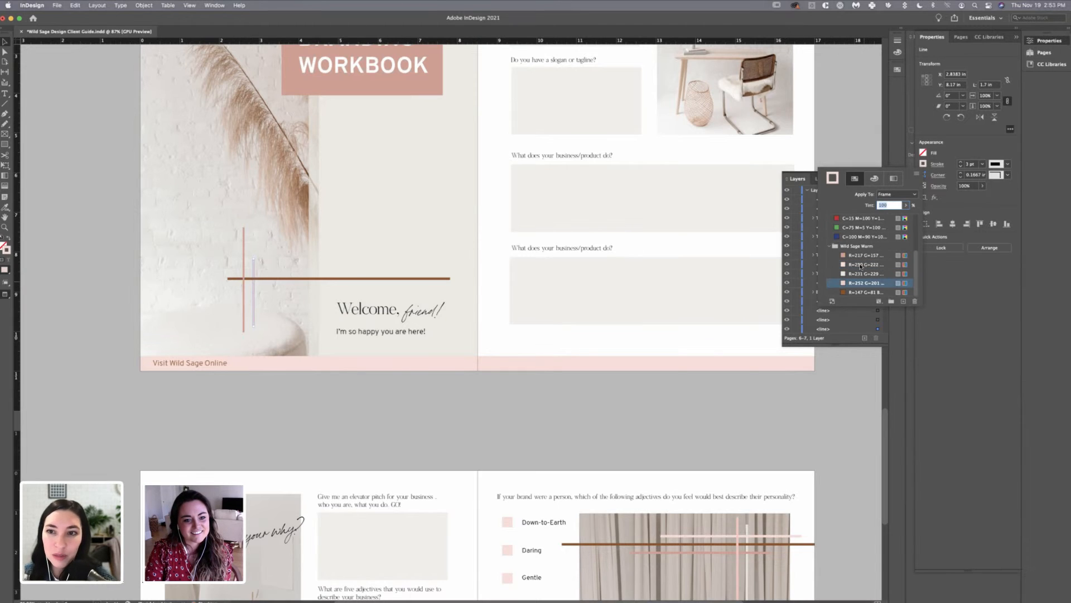
{"action": "left_click", "coordinate": [540, 369]}
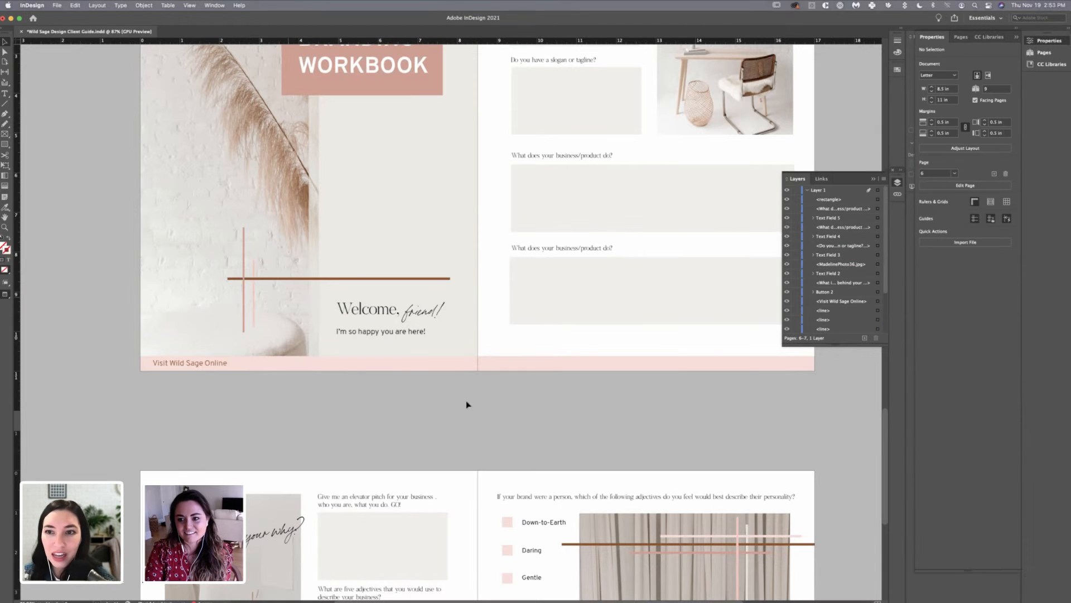
- Set the stroke of the short vertical line on the Branding Workbook photo to white
{"action": "left_click", "coordinate": [255, 302]}
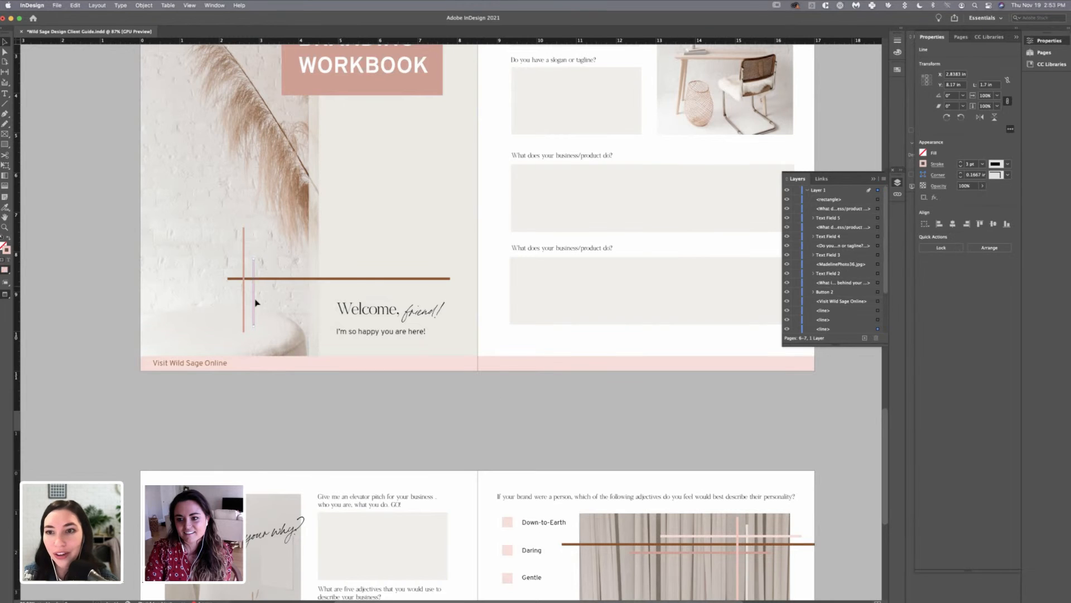
{"action": "left_click", "coordinate": [924, 164]}
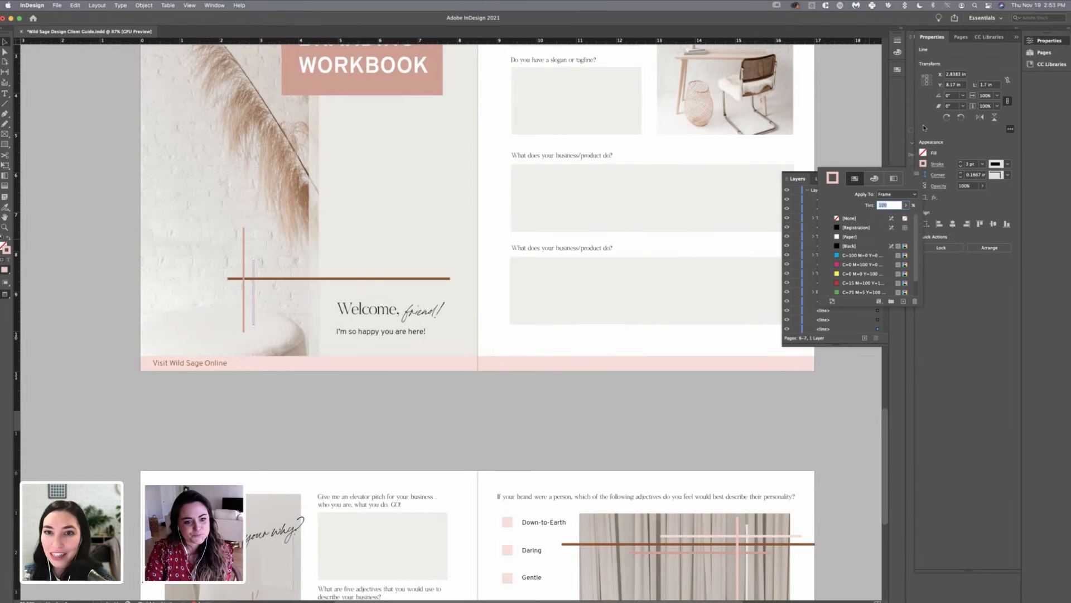
{"action": "left_click", "coordinate": [923, 165]}
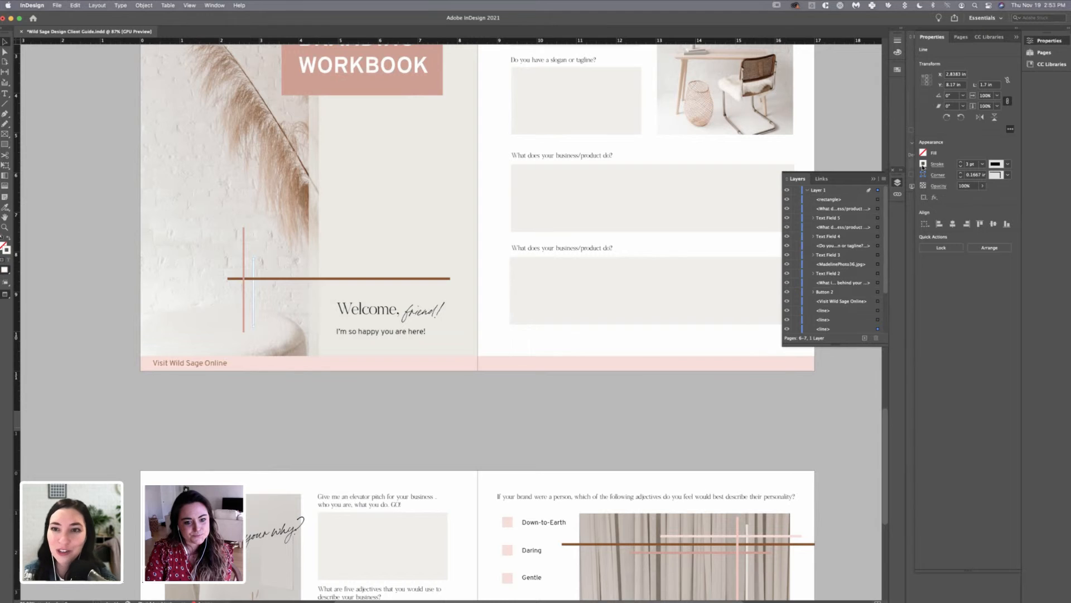
{"action": "left_click", "coordinate": [687, 416]}
- Duplicate the brown horizontal line and place the copy slightly above and left of it, at about X 1.34 in, Y 8.38 in
{"action": "scroll", "coordinate": [687, 415], "scroll_direction": "up", "scroll_amount": 5}
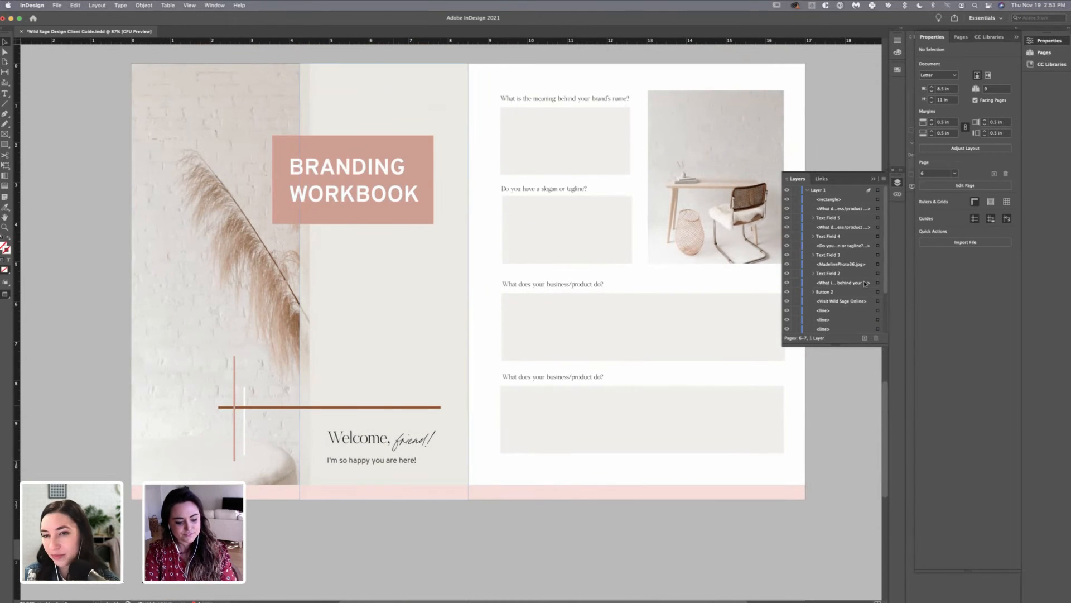
{"action": "left_click", "coordinate": [338, 409]}
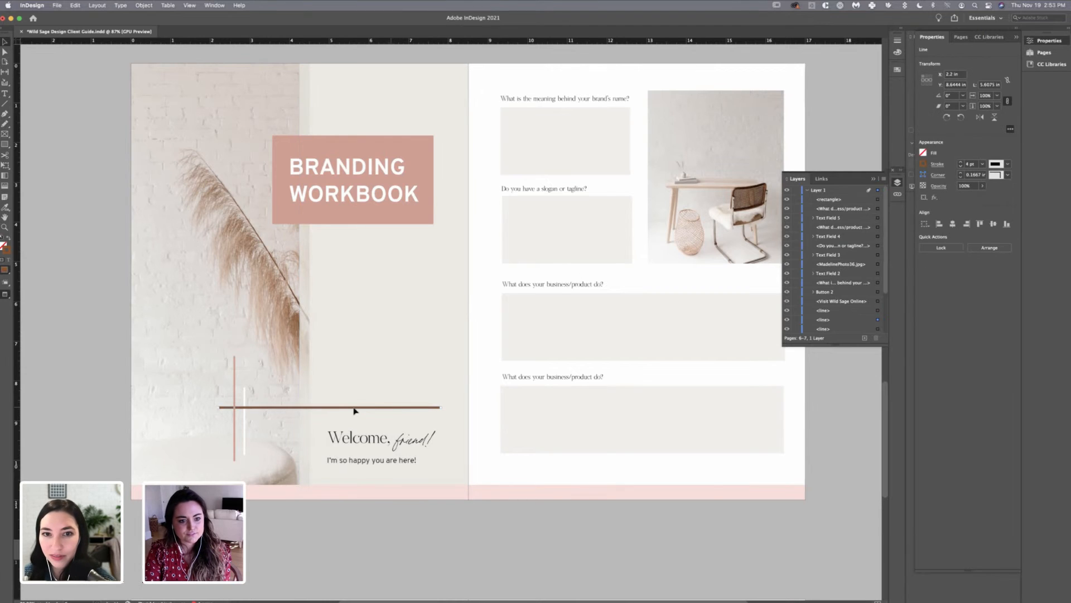
{"action": "key", "text": "super+c"}
{"action": "key", "text": "super+v"}
{"action": "left_click_drag", "start_coordinate": [414, 292], "coordinate": [258, 396]}
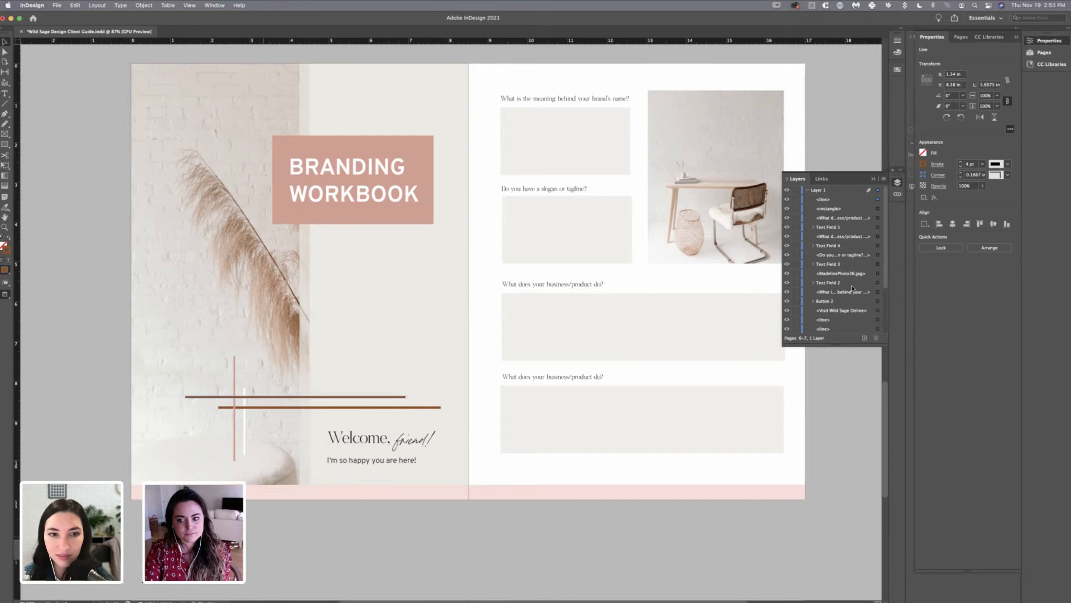
{"action": "left_click", "coordinate": [312, 529]}
- Move the short white vertical line above the other original decorative lines in the stacking order
{"action": "left_click", "coordinate": [244, 433]}
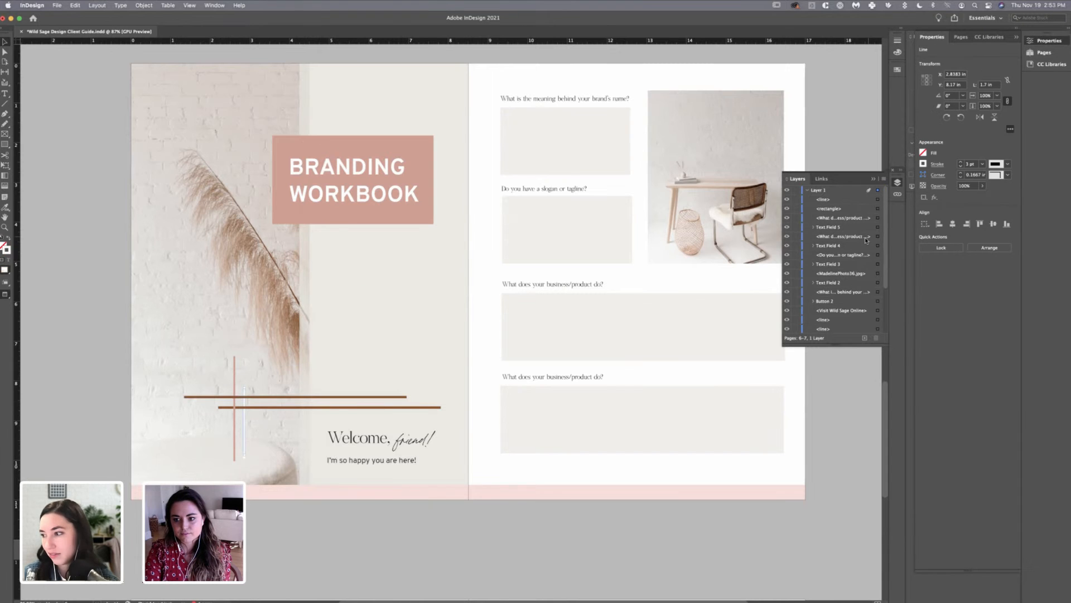
{"action": "scroll", "coordinate": [867, 240], "scroll_direction": "down", "scroll_amount": 4}
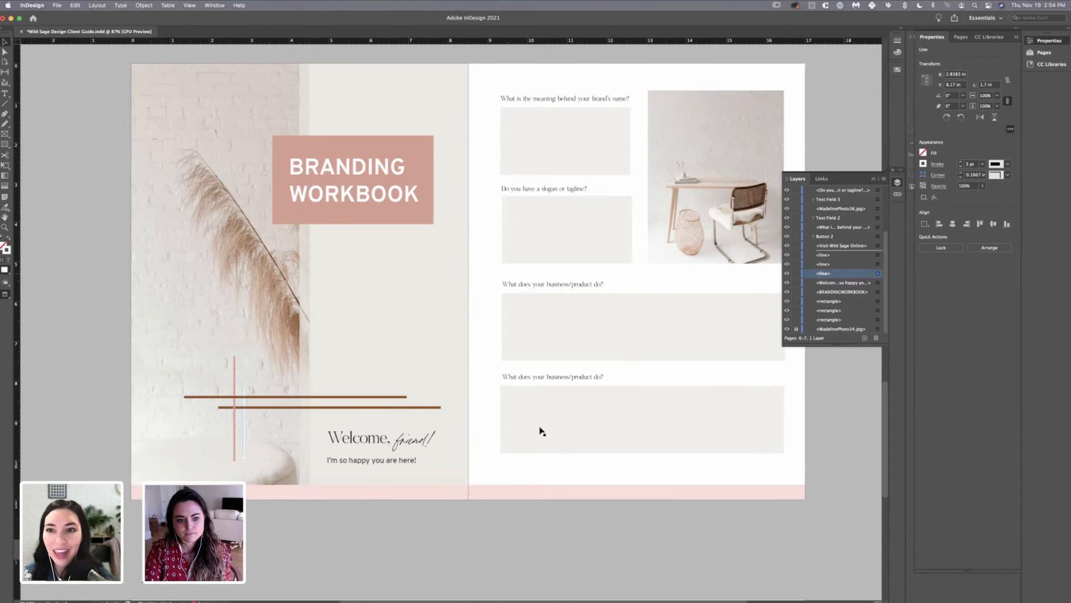
{"action": "left_click", "coordinate": [401, 398]}
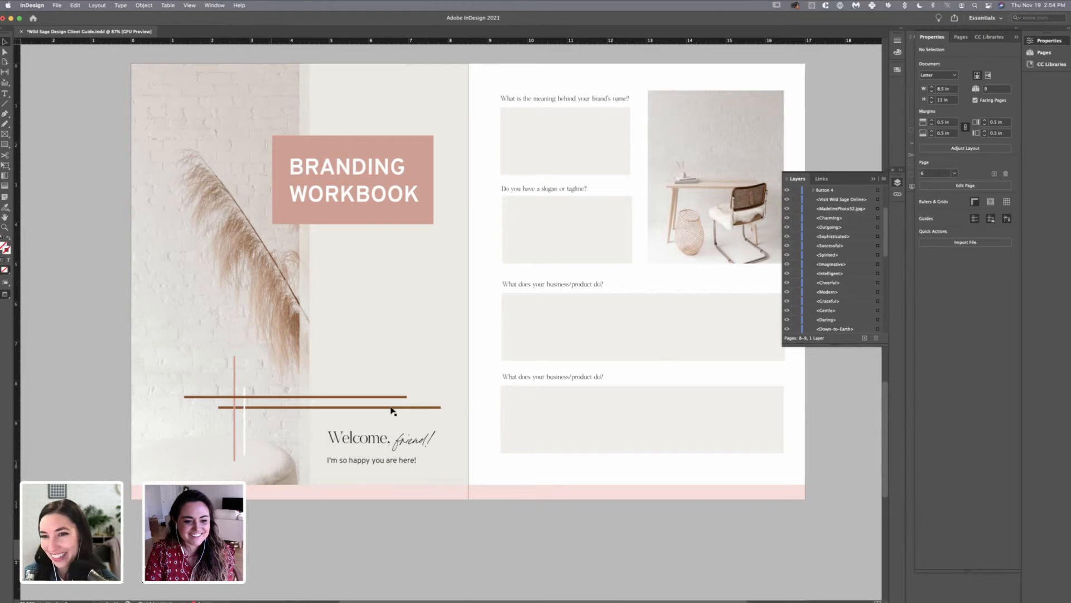
- Recolor the lower horizontal line above the welcome text with the light R=231 G=229 swatch from the Wild Sage Warm group
{"action": "scroll", "coordinate": [403, 388], "scroll_direction": "up", "scroll_amount": 1}
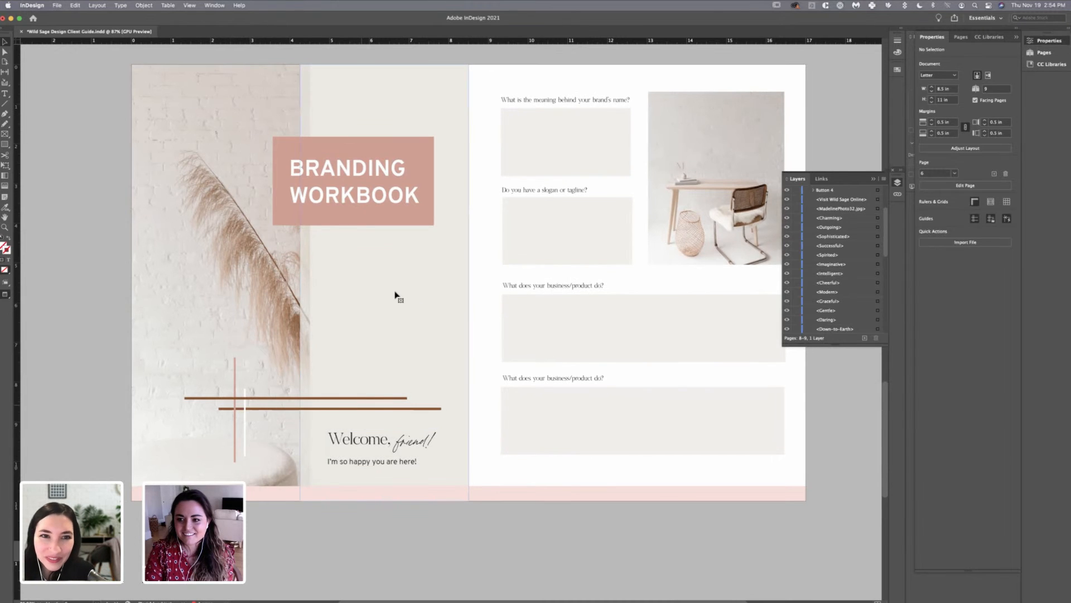
{"action": "mouse_move", "coordinate": [395, 293]}
{"action": "left_mouse_down"}
{"action": "mouse_move", "coordinate": [262, 347]}
{"action": "mouse_move", "coordinate": [241, 400]}
{"action": "left_mouse_up"}
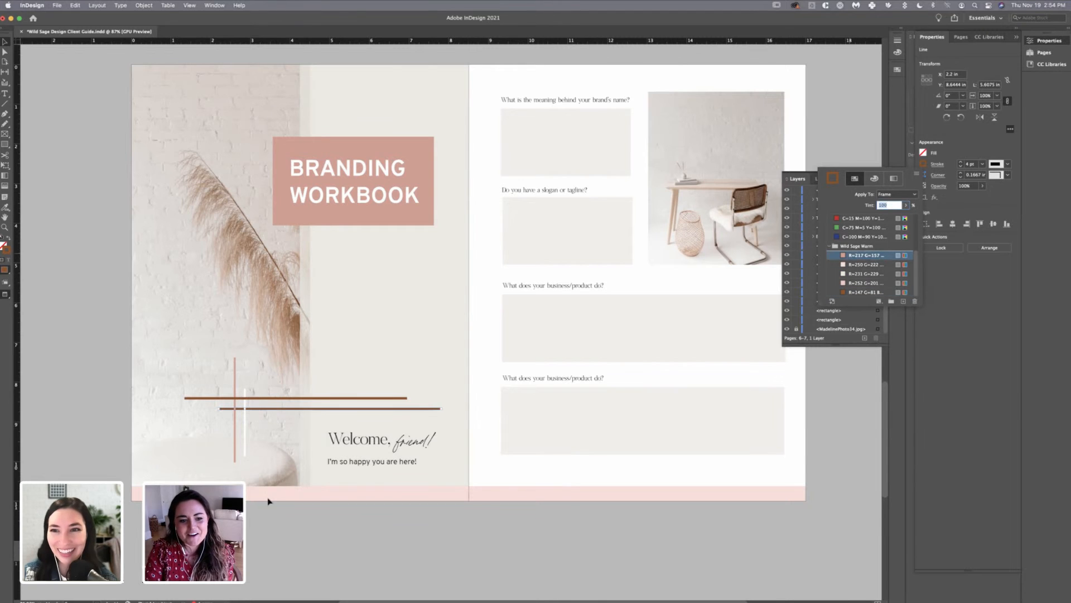
{"action": "left_click", "coordinate": [242, 403]}
{"action": "left_click", "coordinate": [244, 406]}
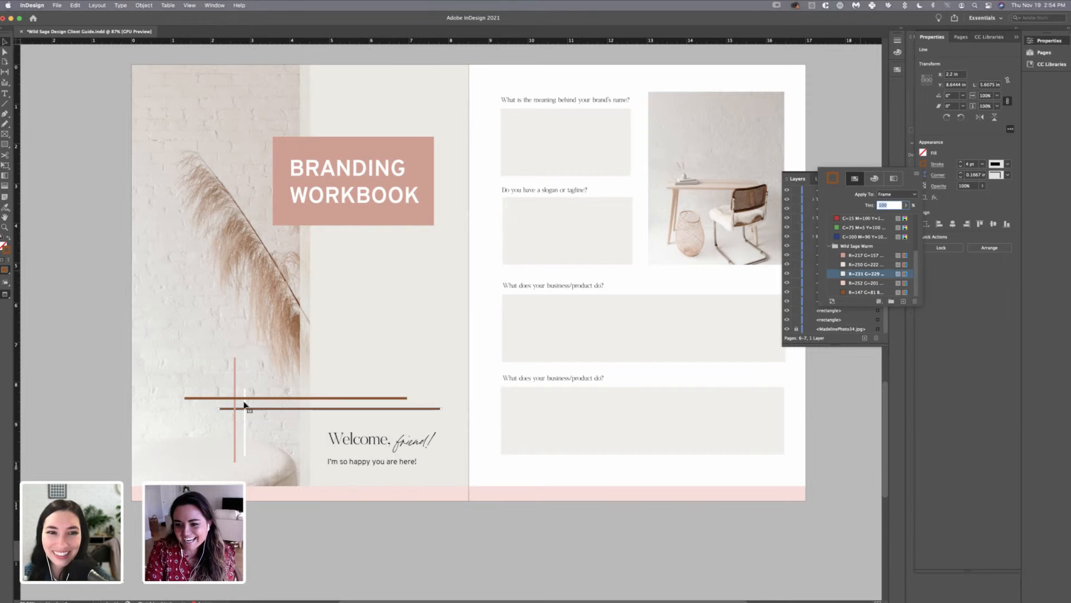
{"action": "left_click_drag", "start_coordinate": [244, 404], "coordinate": [244, 404]}
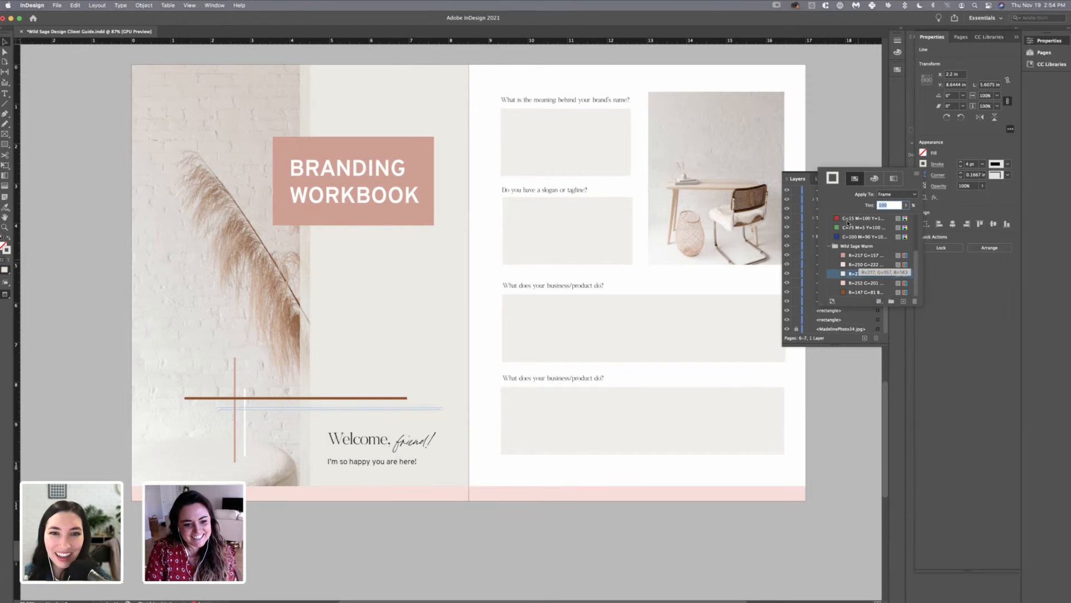
{"action": "scroll", "coordinate": [850, 281], "scroll_direction": "up", "scroll_amount": 5}
{"action": "key", "text": "Escape"}
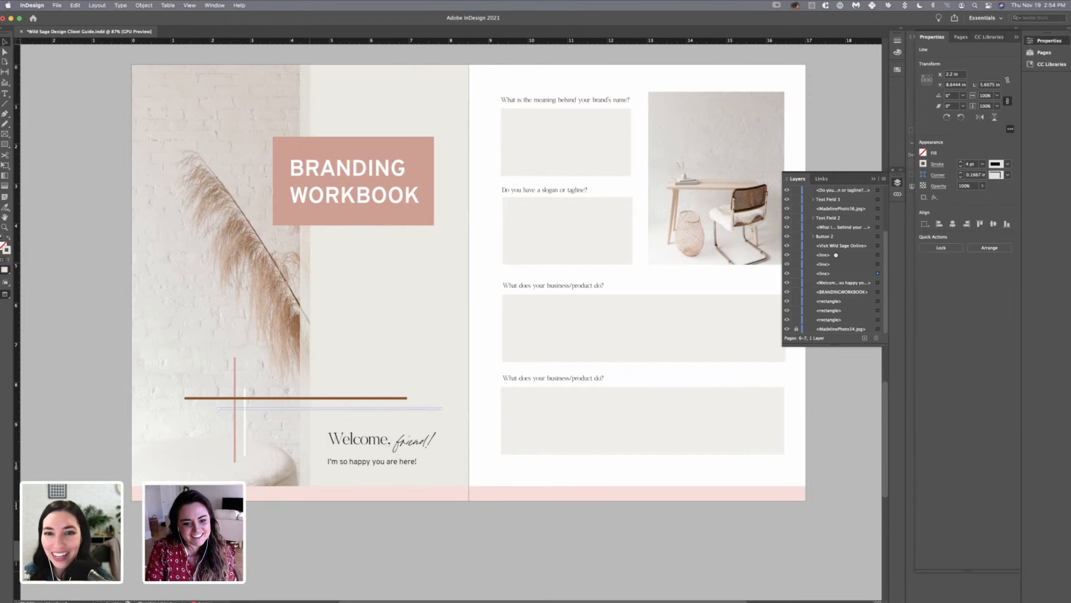
- Shift the light lower horizontal line above the welcome text slightly left, to about X 2.02 in, keeping its height on the page
{"action": "key", "text": "super+shift+a"}
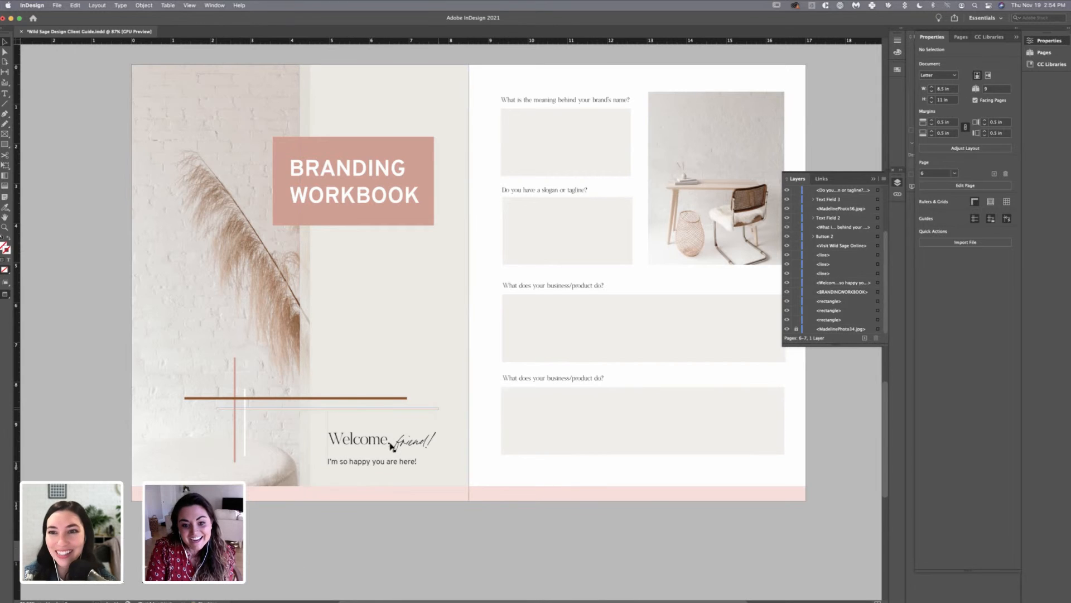
{"action": "left_click", "coordinate": [359, 411]}
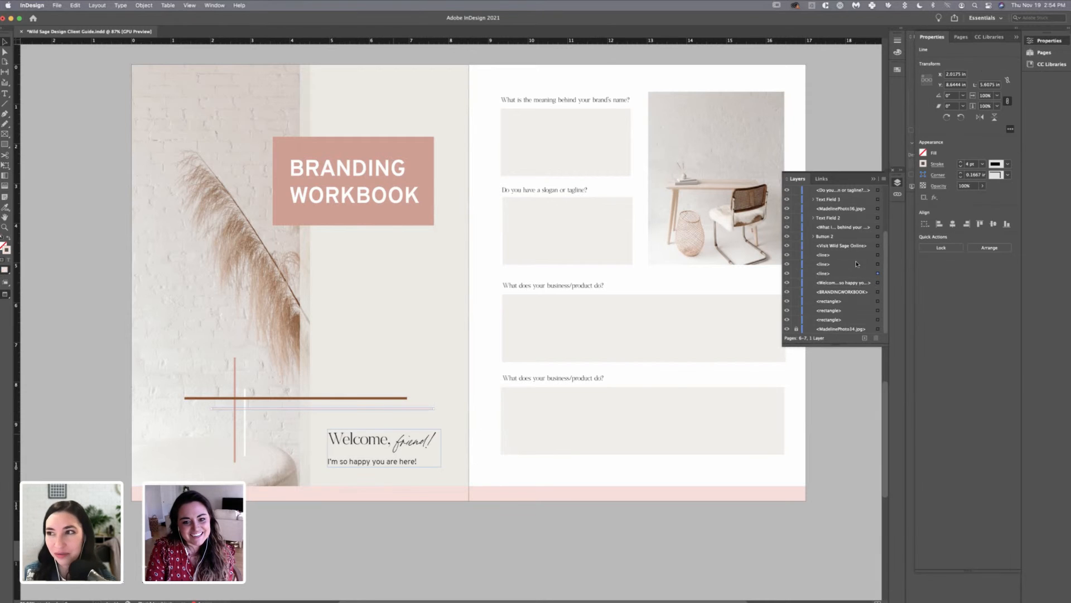
{"action": "scroll", "coordinate": [850, 255], "scroll_direction": "down", "scroll_amount": 5}
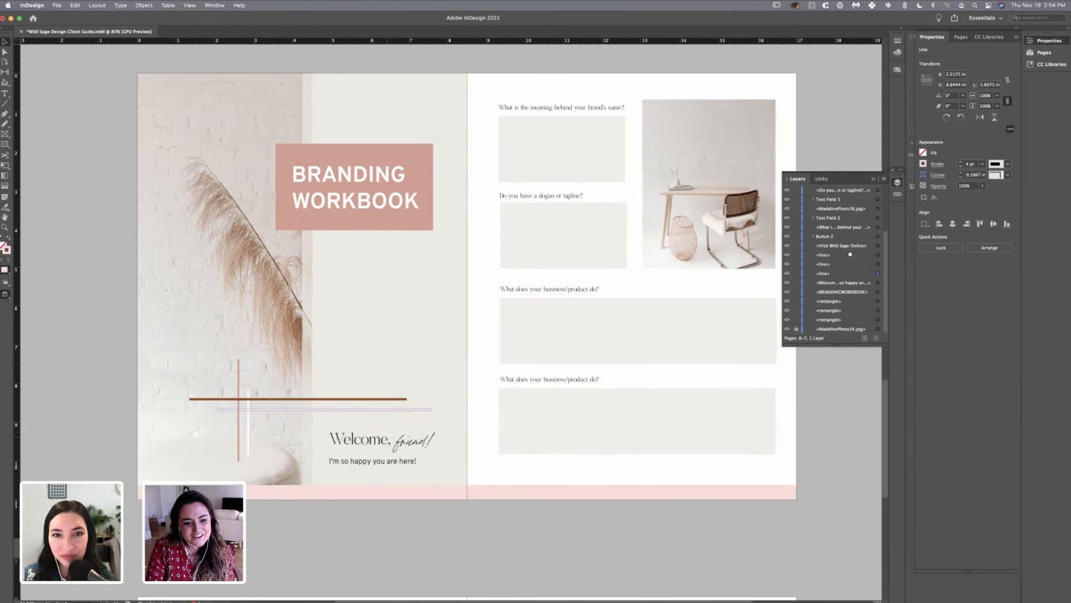
{"action": "key", "text": "super+shift+a"}
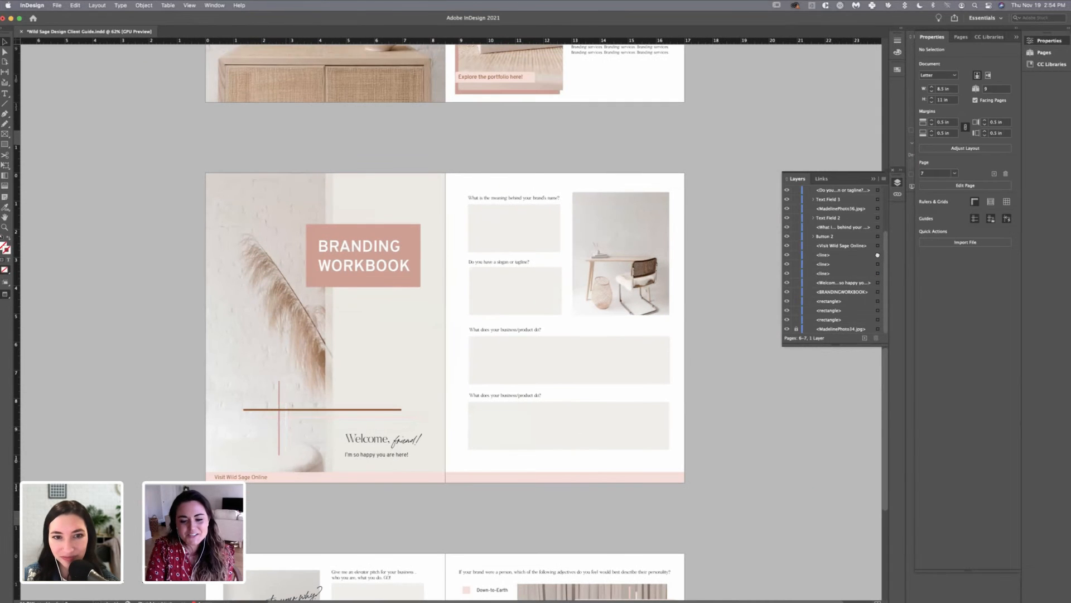
- Recolor the lower horizontal line above the welcome text with the pink R=232 G=201 swatch from the Wild Sage Warm group
{"action": "left_click", "coordinate": [369, 417]}
{"action": "left_click", "coordinate": [923, 164]}
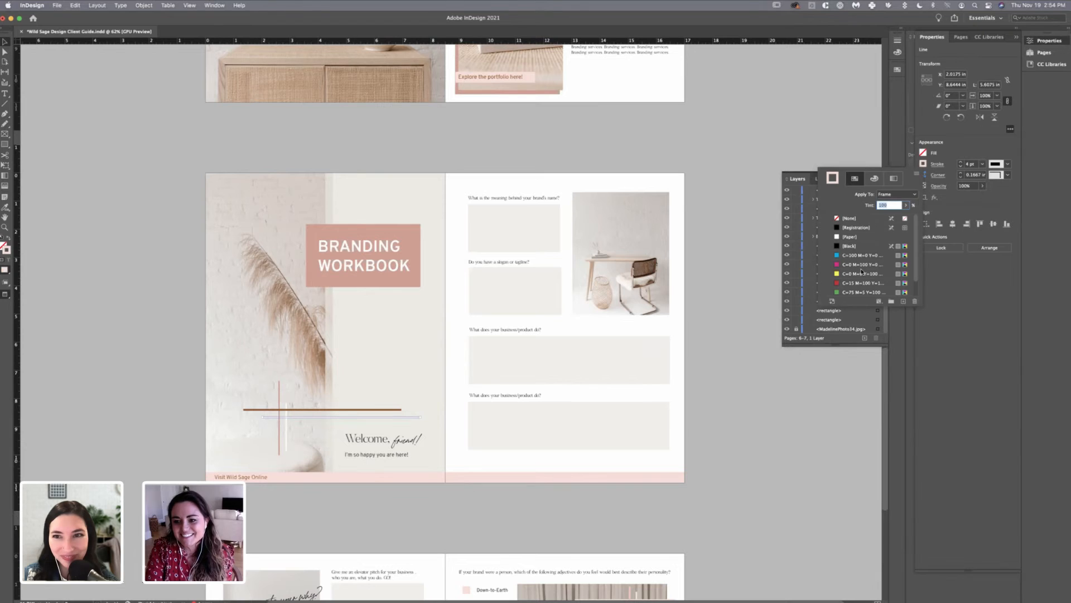
{"action": "scroll", "coordinate": [865, 276], "scroll_direction": "down", "scroll_amount": 2}
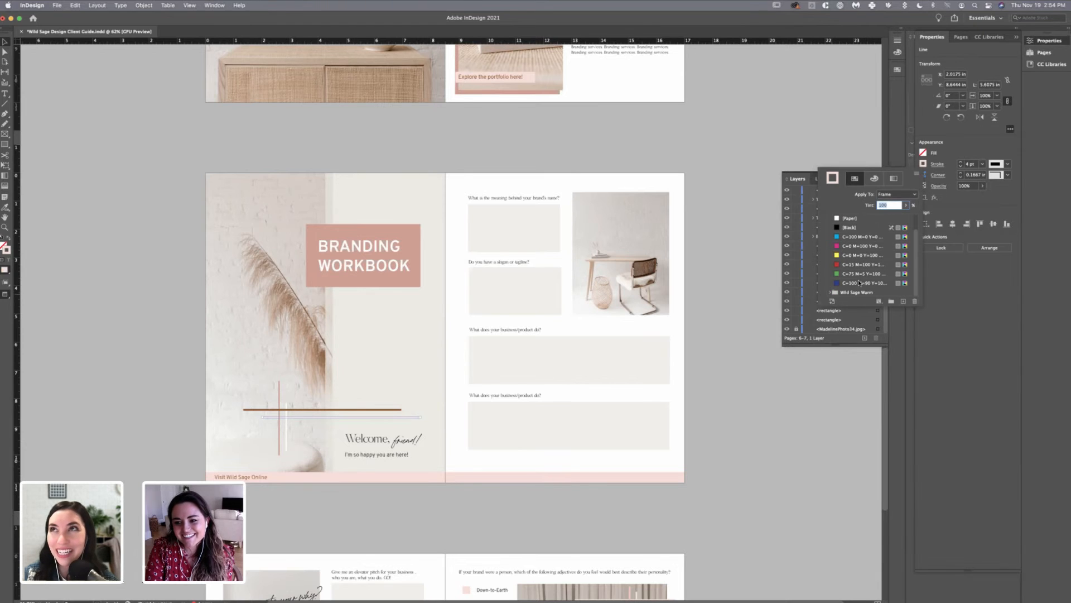
{"action": "scroll", "coordinate": [858, 285], "scroll_direction": "up", "scroll_amount": 2}
{"action": "scroll", "coordinate": [858, 261], "scroll_direction": "down", "scroll_amount": 7}
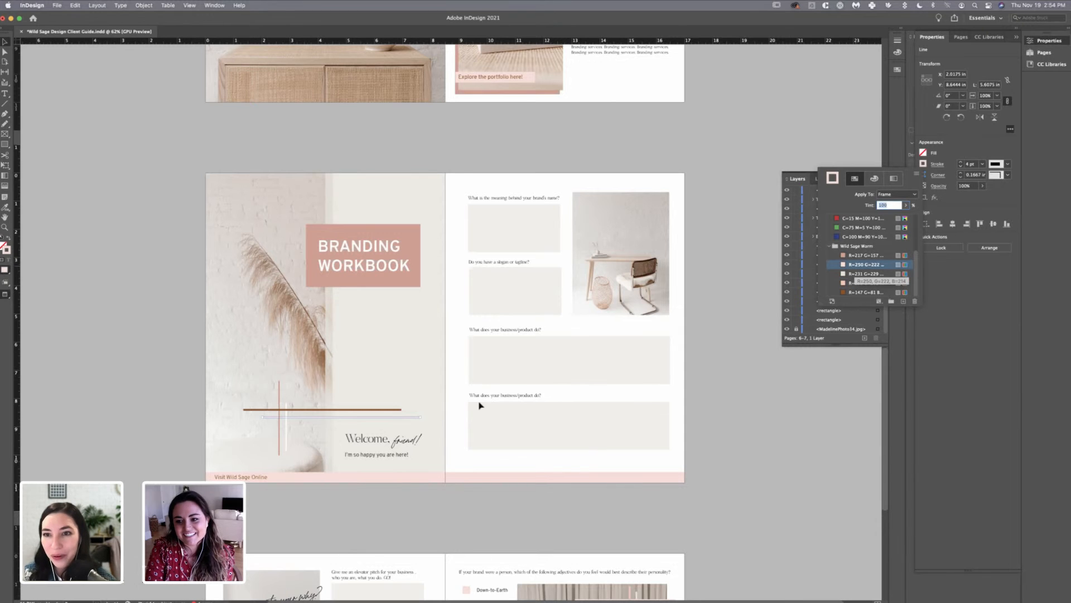
- Move the pink lower horizontal line slightly right, to about X 2.14 in, Y 8.64 in, below the brown line
{"action": "left_click", "coordinate": [378, 413]}
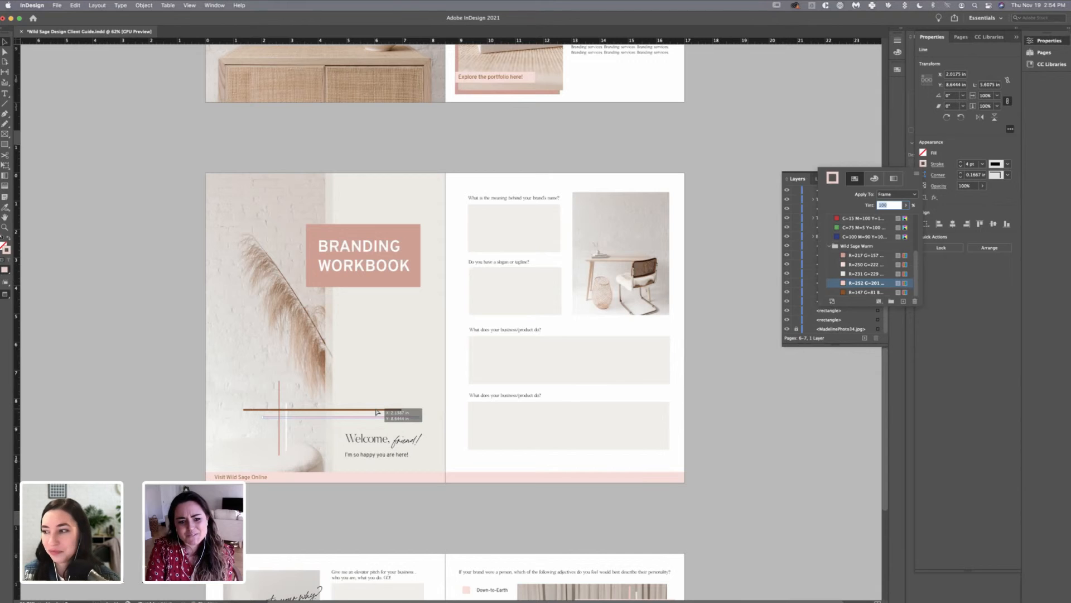
{"action": "left_click", "coordinate": [375, 413]}
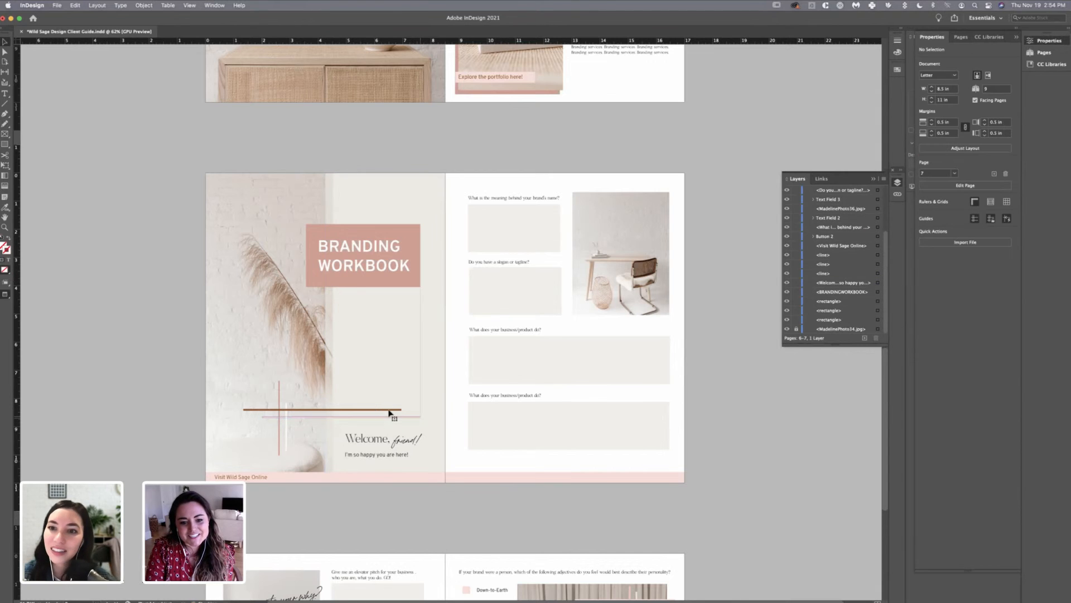
{"action": "left_click_drag", "start_coordinate": [390, 410], "coordinate": [392, 410]}
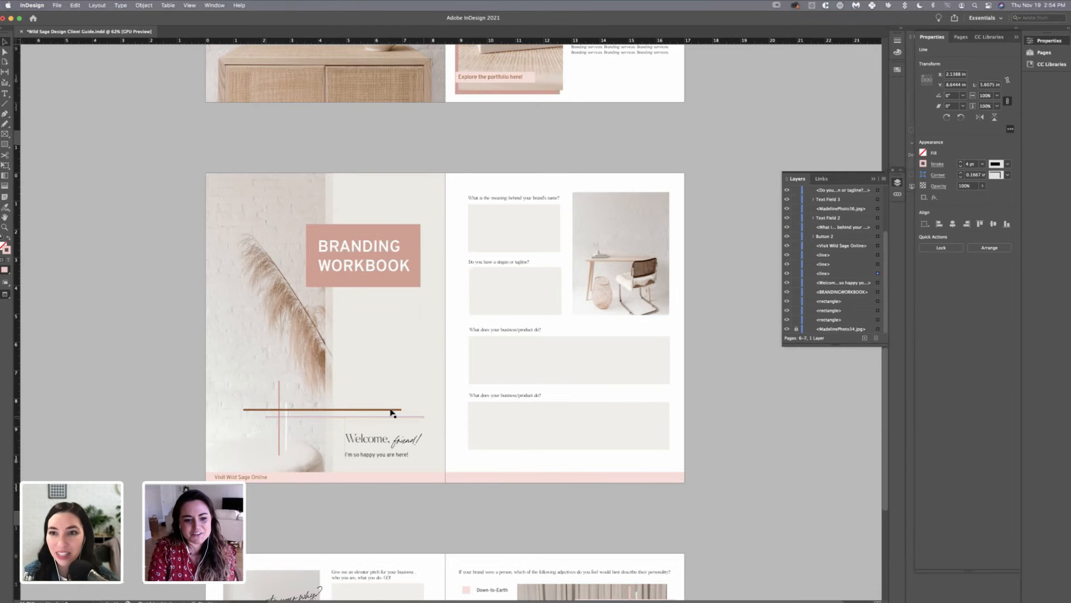